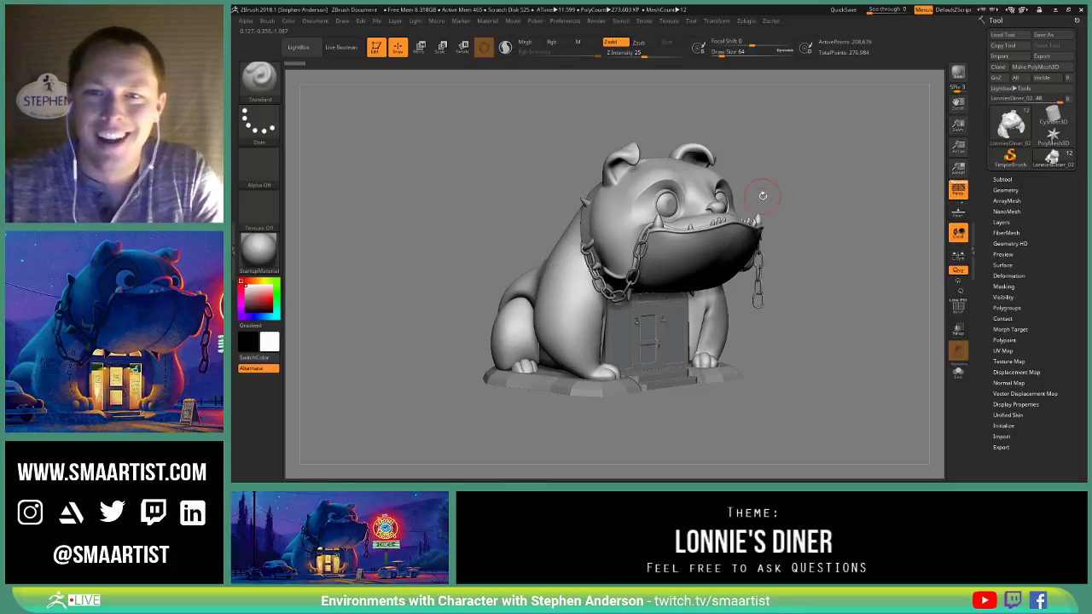
Step: Examine the whole bulldog diner model from the front, three-quarter and side views
mouse_move(770, 190)
right_mouse_down("ctrl")
mouse_move(741, 196)
mouse_move(750, 201)
mouse_move(775, 163)
mouse_move(780, 170)
right_mouse_up("ctrl")
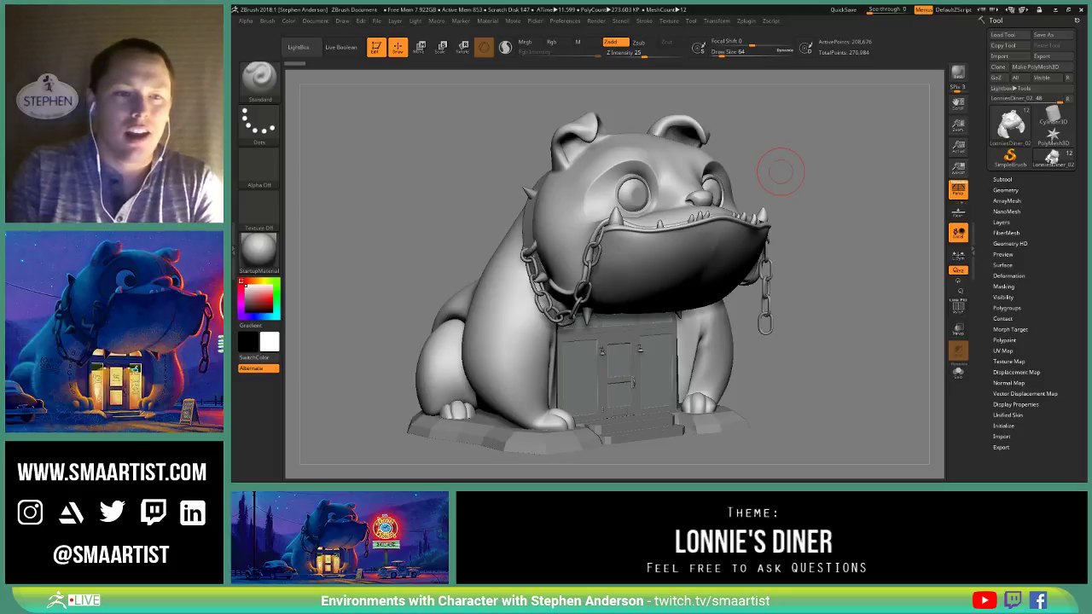
left_click_drag(779, 171, 326, 267)
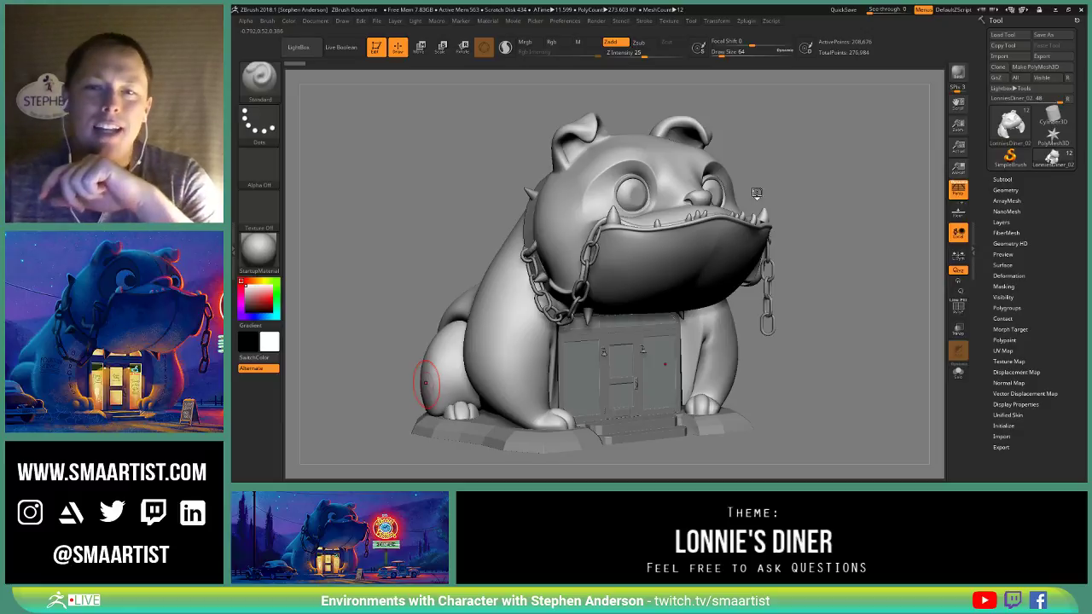
mouse_move(756, 194)
left_mouse_down()
mouse_move(769, 192)
mouse_move(743, 235)
mouse_move(768, 217)
mouse_move(687, 254)
mouse_move(747, 290)
mouse_move(793, 239)
mouse_move(811, 251)
left_mouse_up()
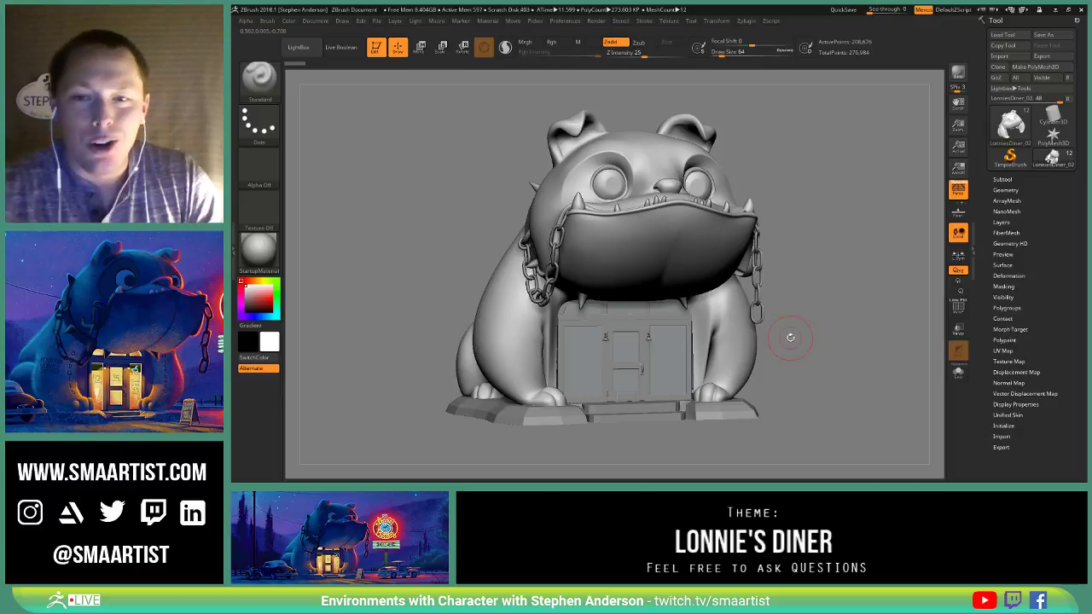
left_click_drag(787, 336, 659, 194)
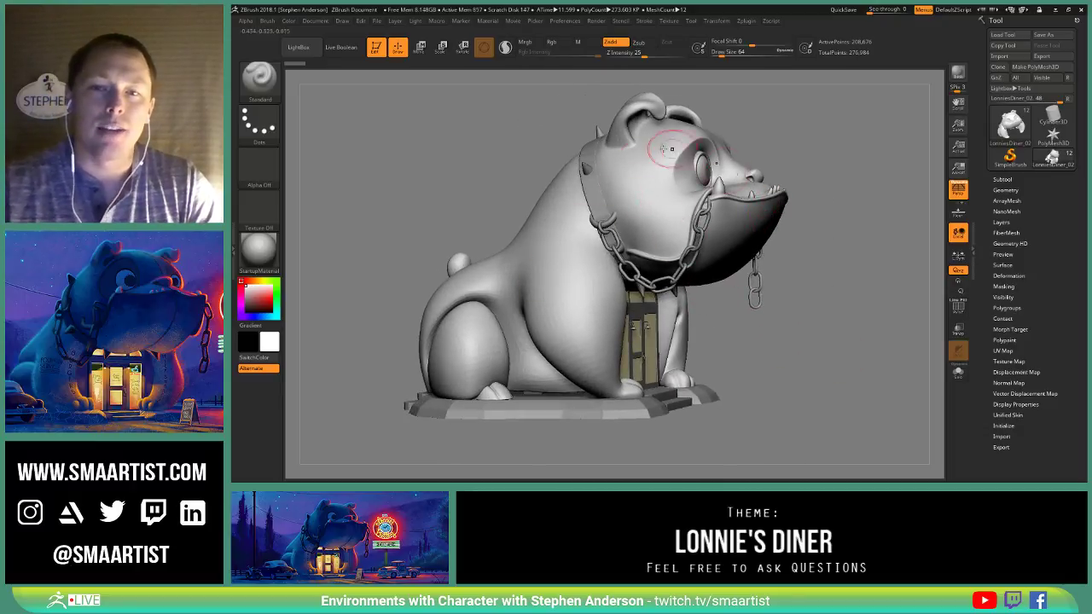
mouse_move(763, 377)
right_mouse_down()
mouse_move(700, 311)
mouse_move(754, 358)
mouse_move(734, 334)
mouse_move(756, 324)
mouse_move(748, 339)
right_mouse_up()
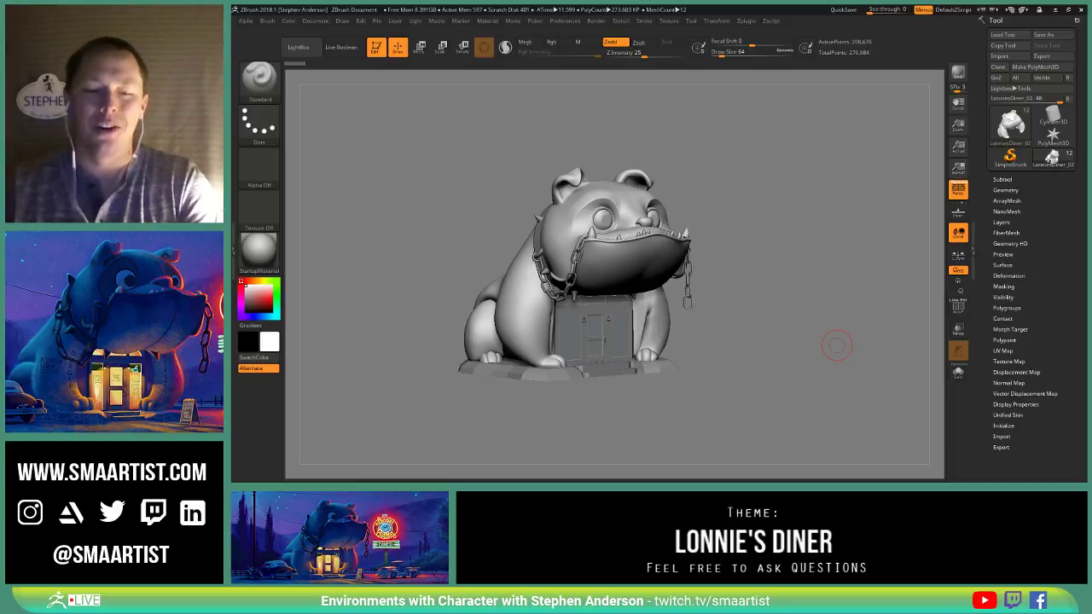
mouse_move(743, 290)
right_mouse_down("ctrl")
mouse_move(765, 309)
mouse_move(819, 302)
right_mouse_up("ctrl")
right_click_drag(820, 227, 828, 219)
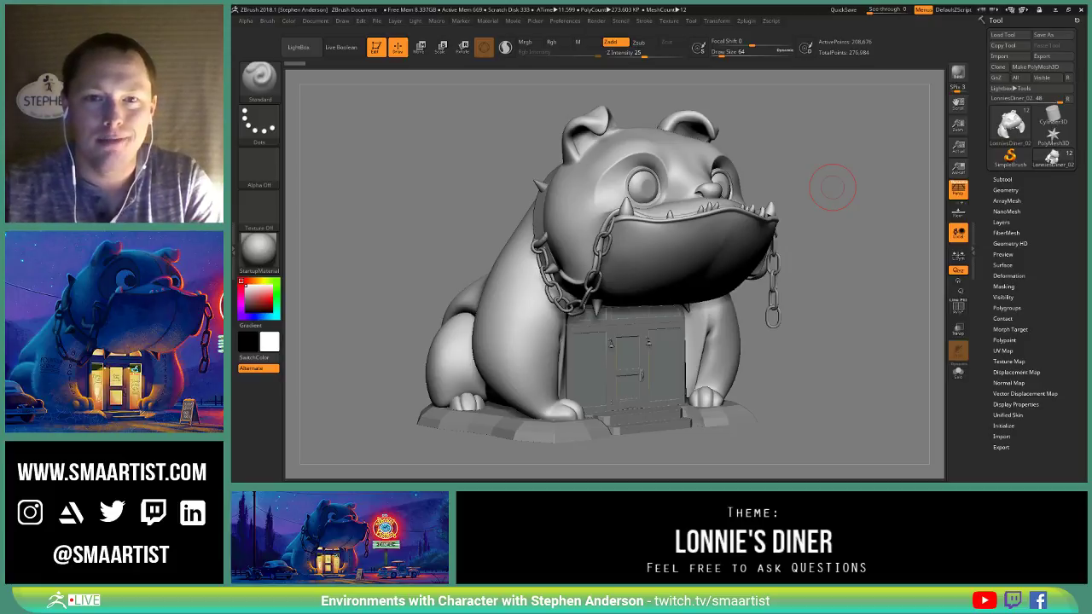
mouse_move(818, 292)
right_mouse_down("ctrl")
mouse_move(806, 256)
mouse_move(858, 229)
right_mouse_up("ctrl")
Step: Expand the subtool list, then show PolyFrame and lower the subdivision level of the LonniesDiner_02 dog body
left_click(1004, 180)
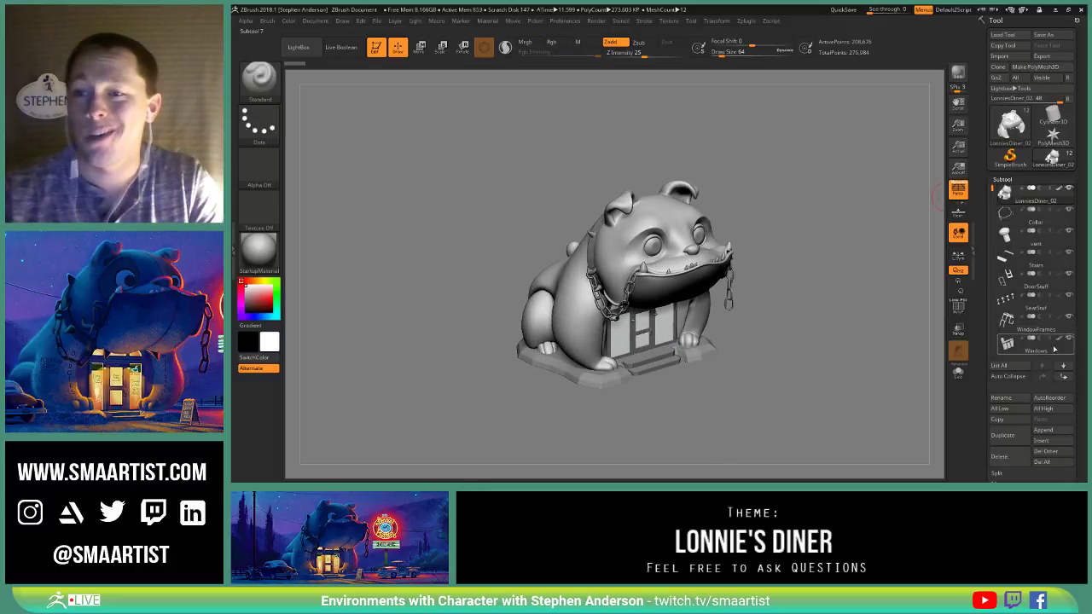
left_click(1042, 307)
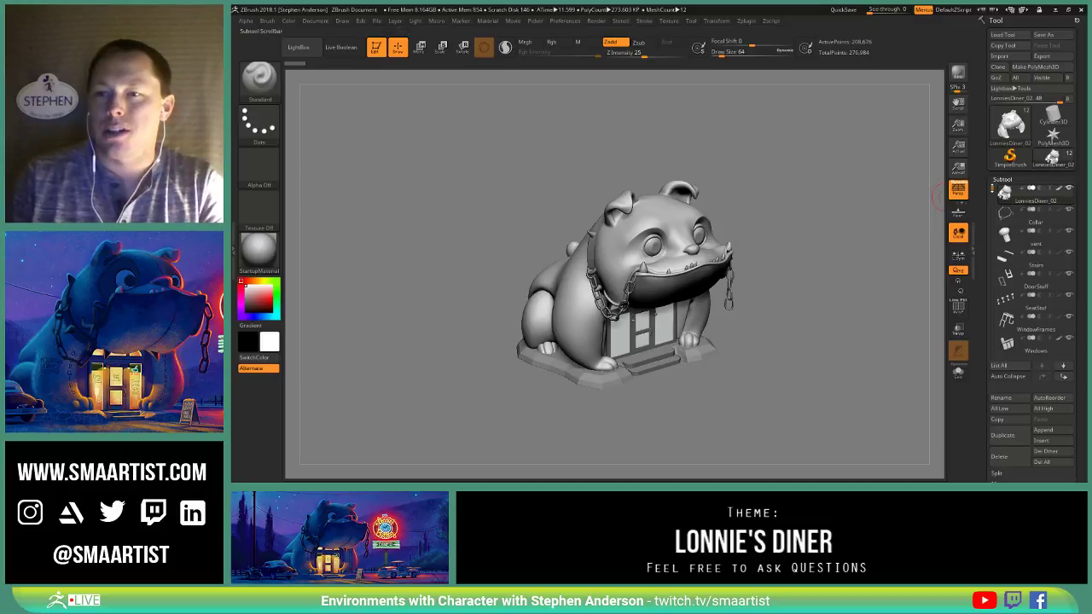
key("shift+f")
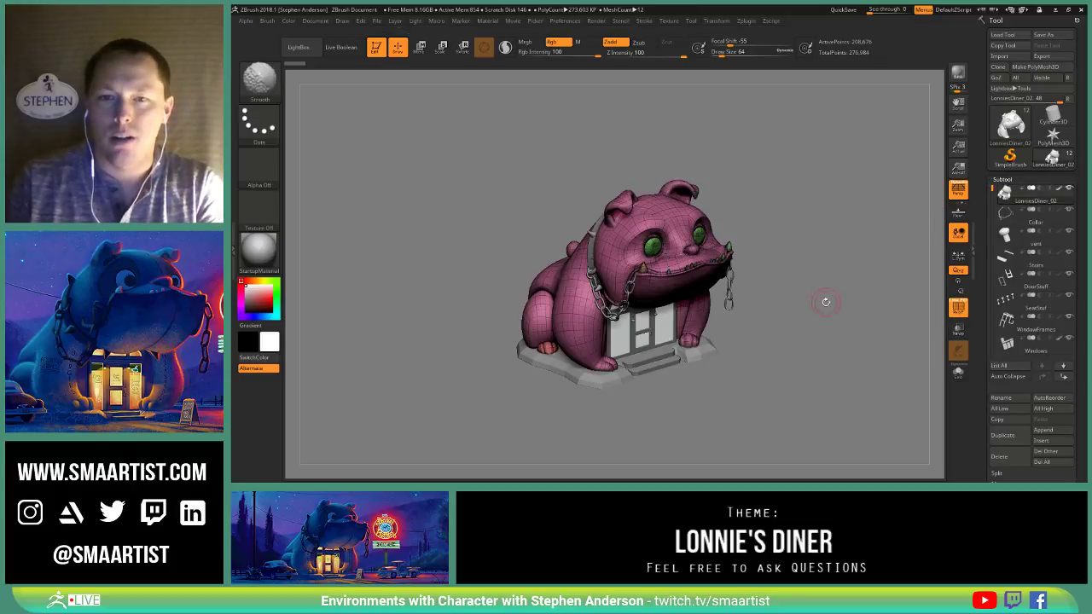
right_click_drag(824, 302, 699, 418)
key("shift")
key("shift+d")
right_click_drag(719, 314, 589, 349)
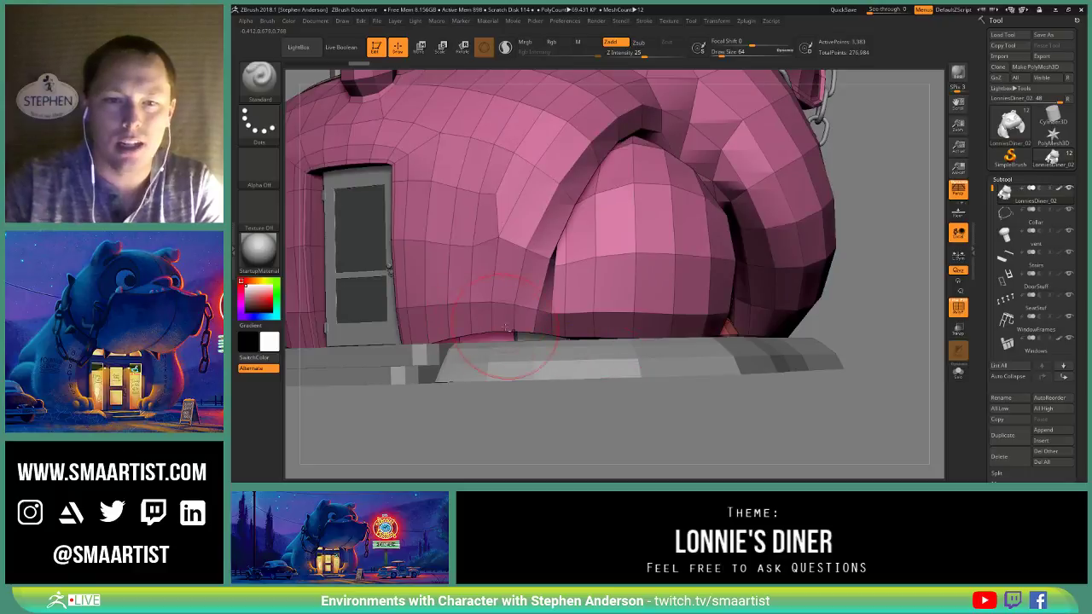
right_click_drag(506, 328, 725, 308)
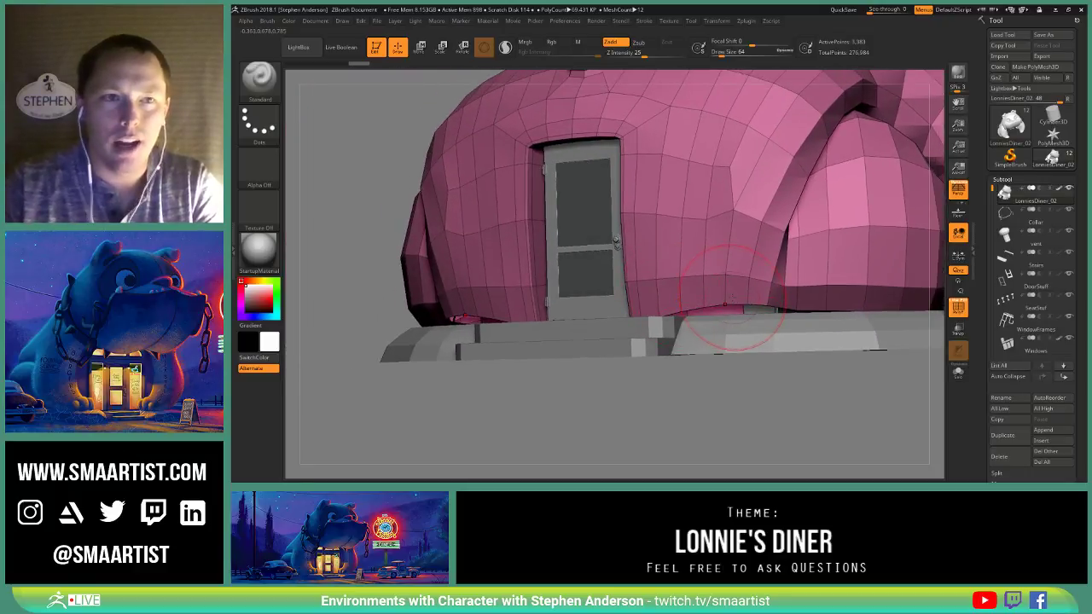
Step: With the Move brush, pull the body's bottom edge down to the base beside the rear door steps
key("b")
key("m")
key("v")
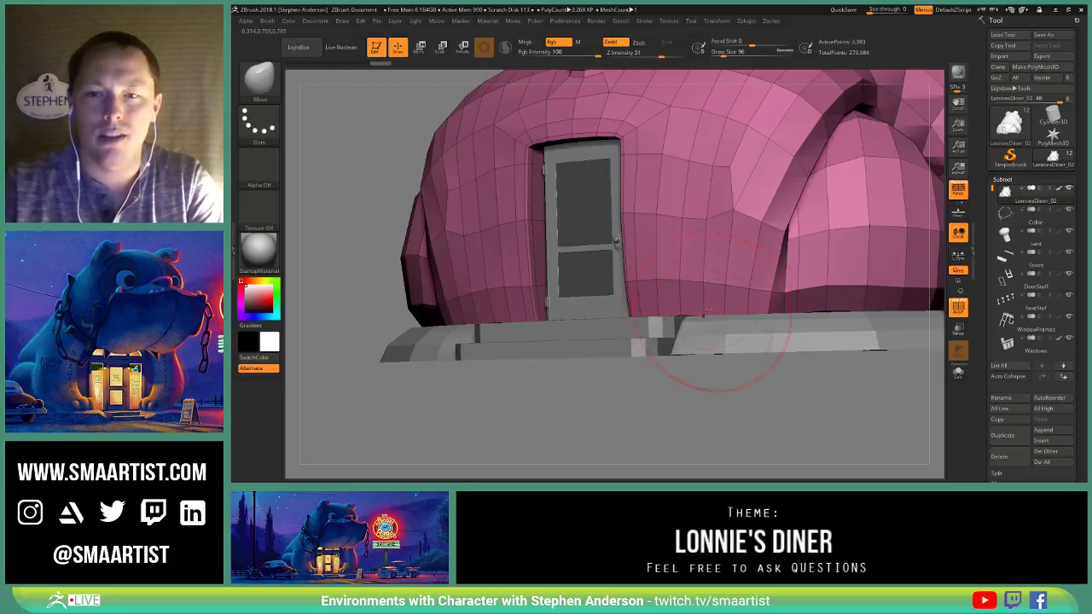
right_click_drag(794, 299, 682, 320)
right_click_drag(853, 308, 741, 247, "alt")
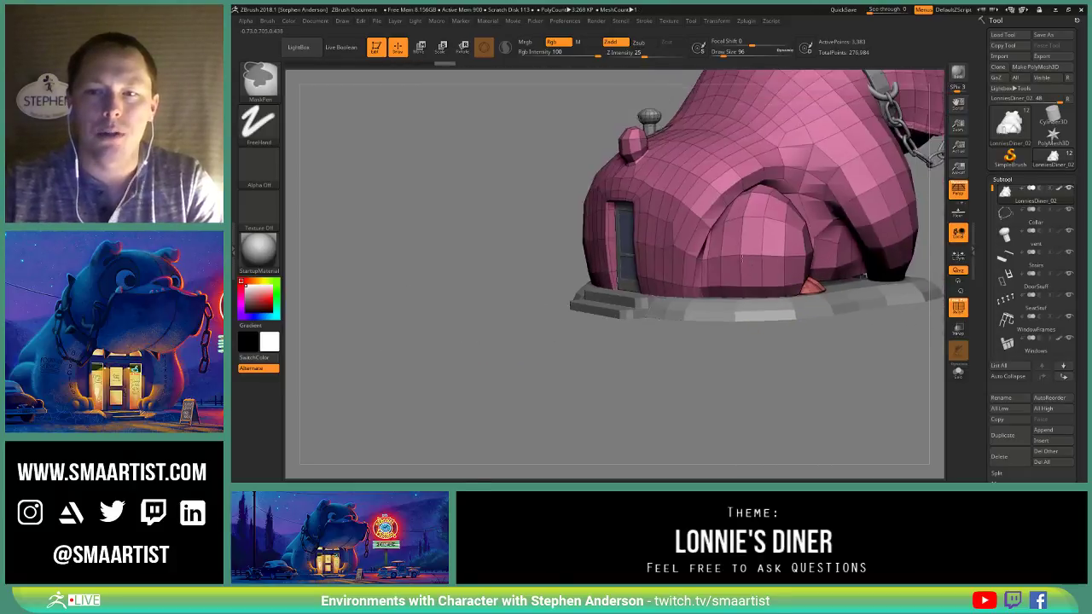
right_click_drag(819, 255, 597, 373, "alt")
right_click_drag(768, 286, 667, 277)
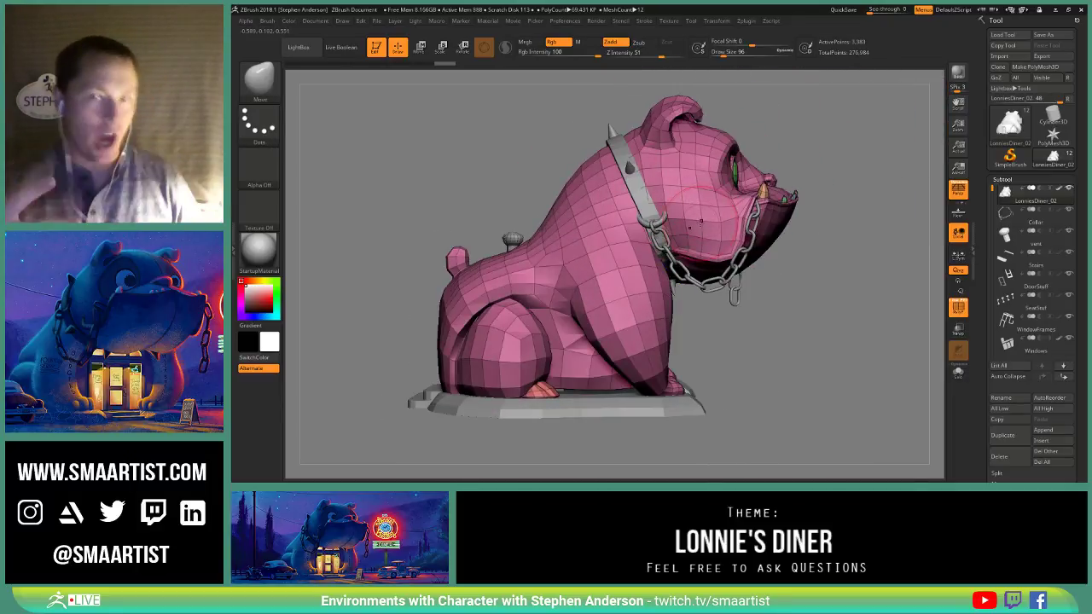
right_click_drag(845, 314, 802, 316)
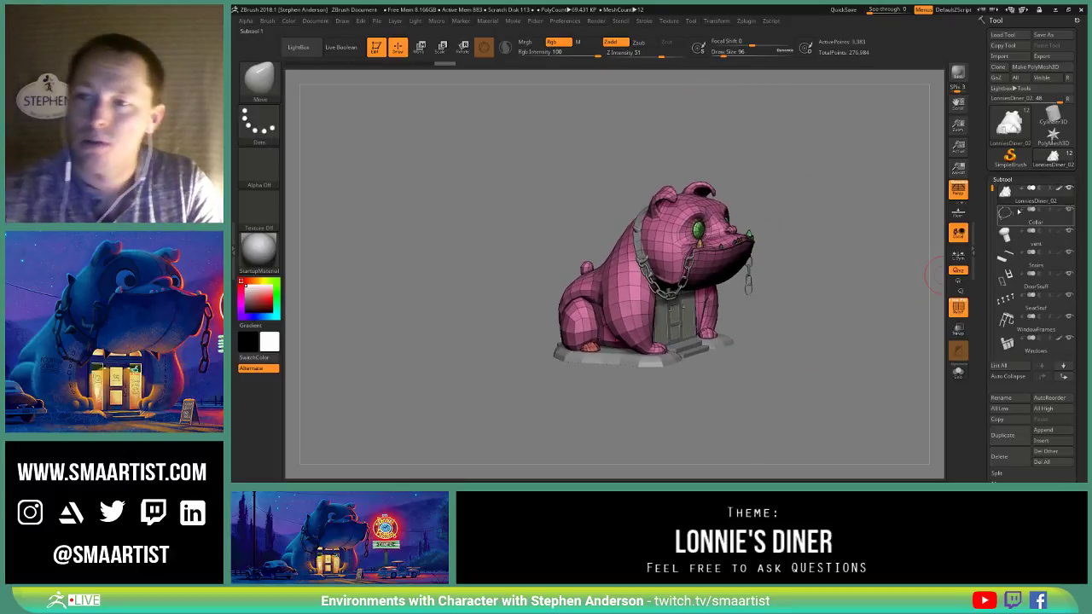
Step: Make the Collar and vent subtools active in turn and examine their geometry up close
right_click_drag(897, 244, 892, 314, "ctrl")
left_click(702, 288, "alt")
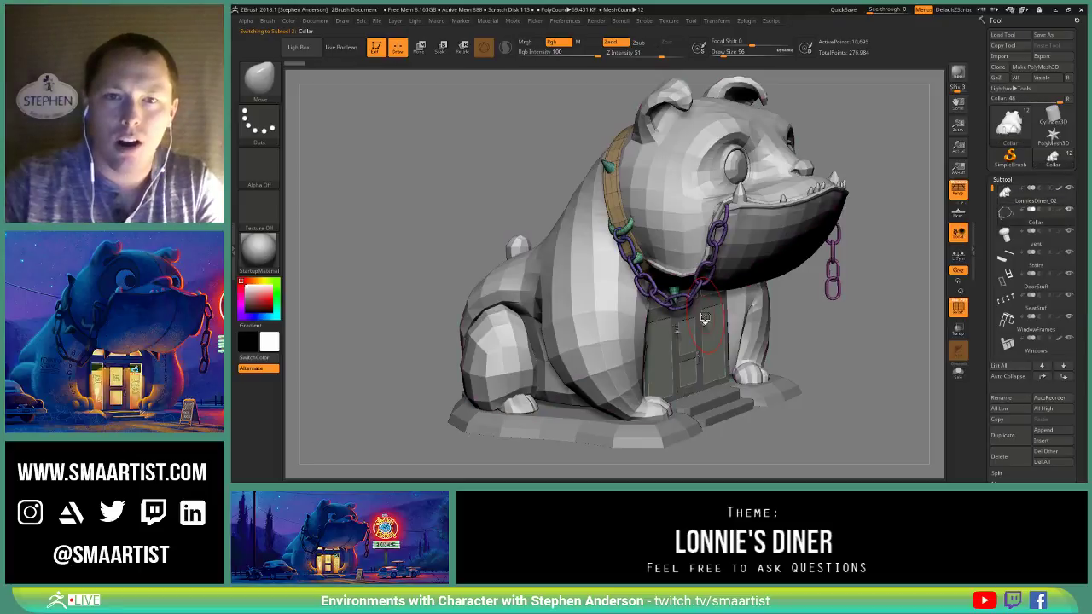
left_click(704, 319, "alt")
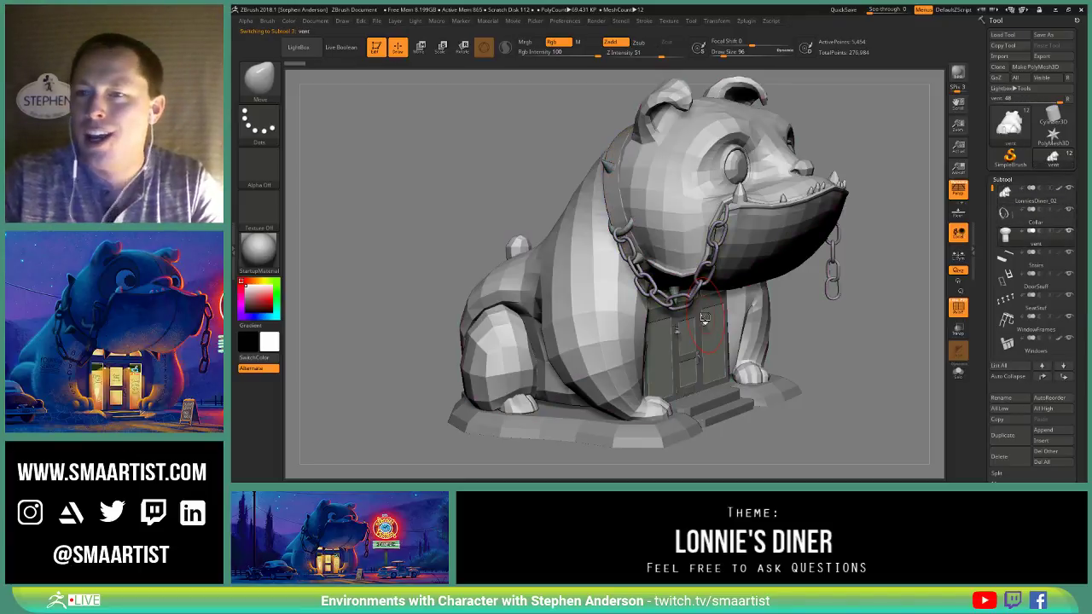
right_click_drag(580, 304, 569, 233)
mouse_move(638, 234)
right_mouse_down("ctrl")
mouse_move(620, 207)
mouse_move(624, 241)
right_mouse_up("ctrl")
key("shift+f")
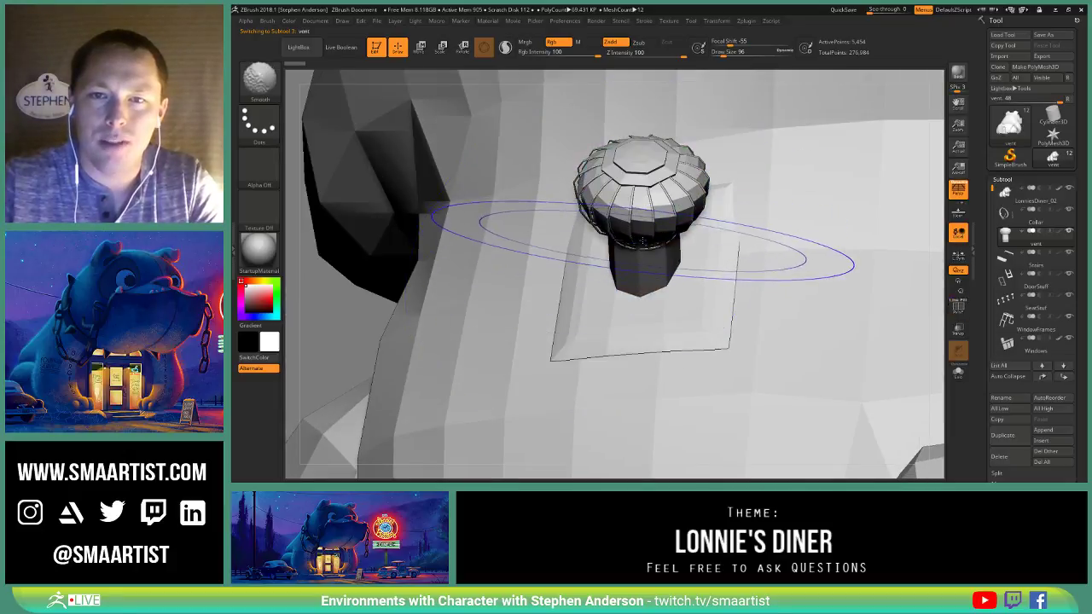
right_click_drag(646, 206, 641, 177)
mouse_move(712, 267)
right_mouse_down()
mouse_move(707, 279)
mouse_move(719, 249)
right_mouse_up()
mouse_move(827, 266)
right_mouse_down("alt")
mouse_move(750, 273)
mouse_move(711, 235)
mouse_move(724, 258)
right_mouse_up("alt")
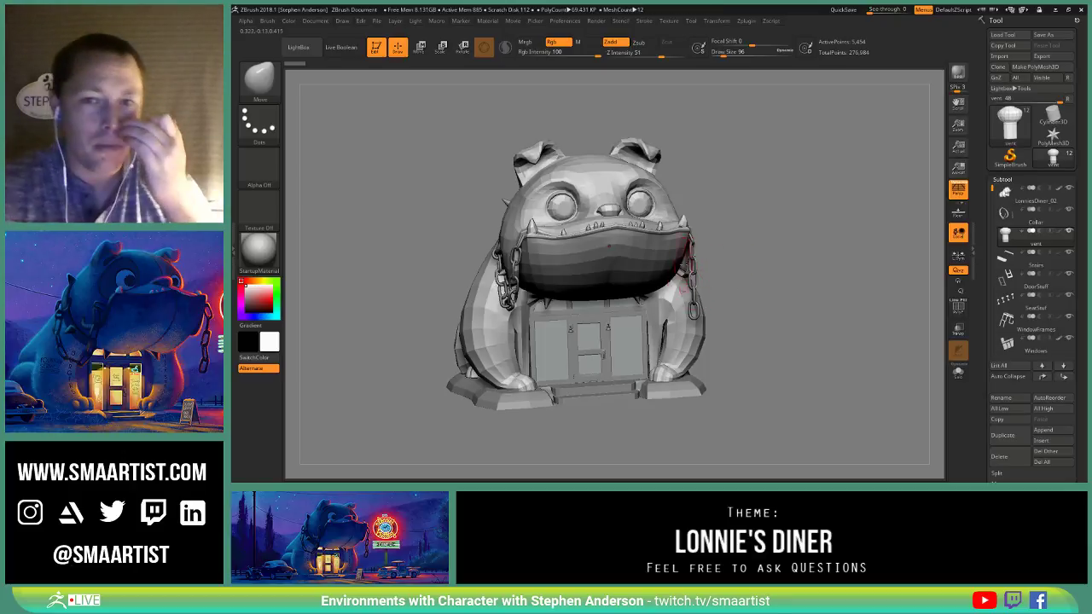
Step: Make the Stairs subtool active with PolyFrame shown and examine the topology of the front steps
right_click_drag(670, 253, 692, 219)
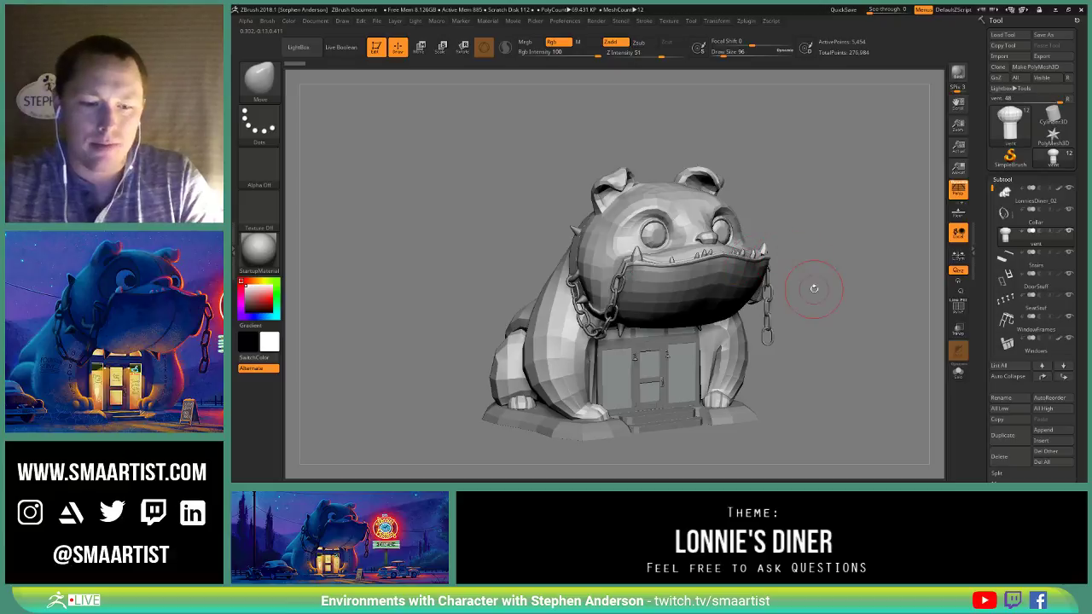
left_click_drag(814, 289, 696, 352)
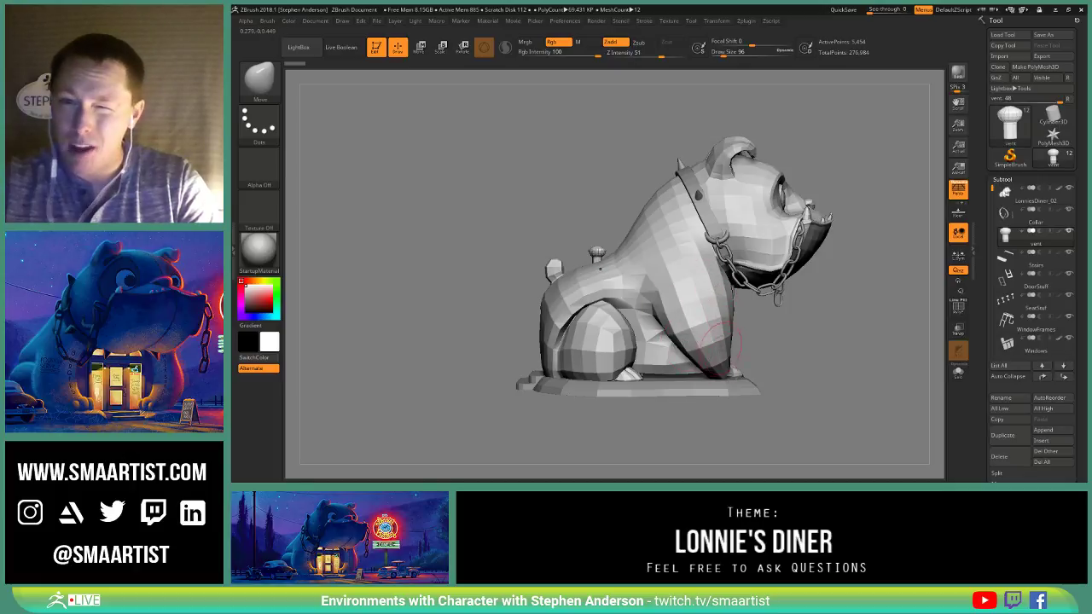
left_click_drag(836, 372, 804, 370)
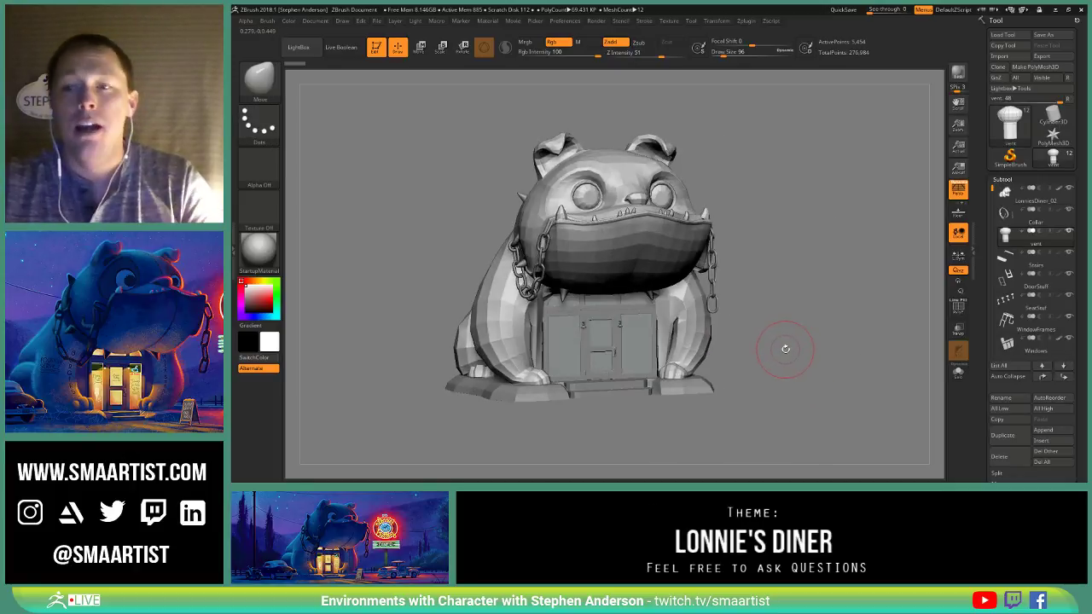
key("Down")
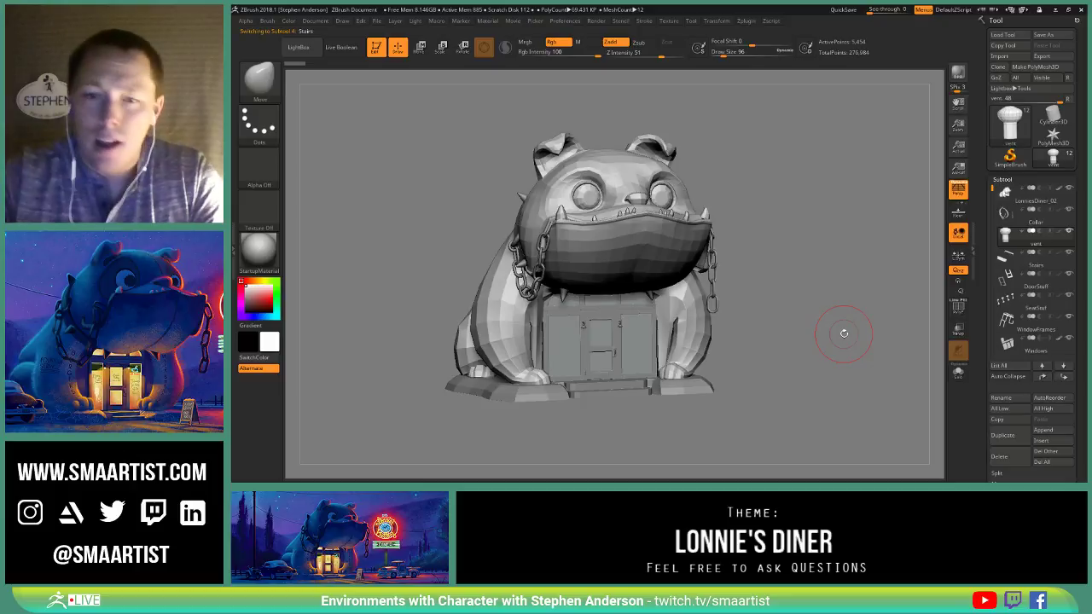
key("shift+f")
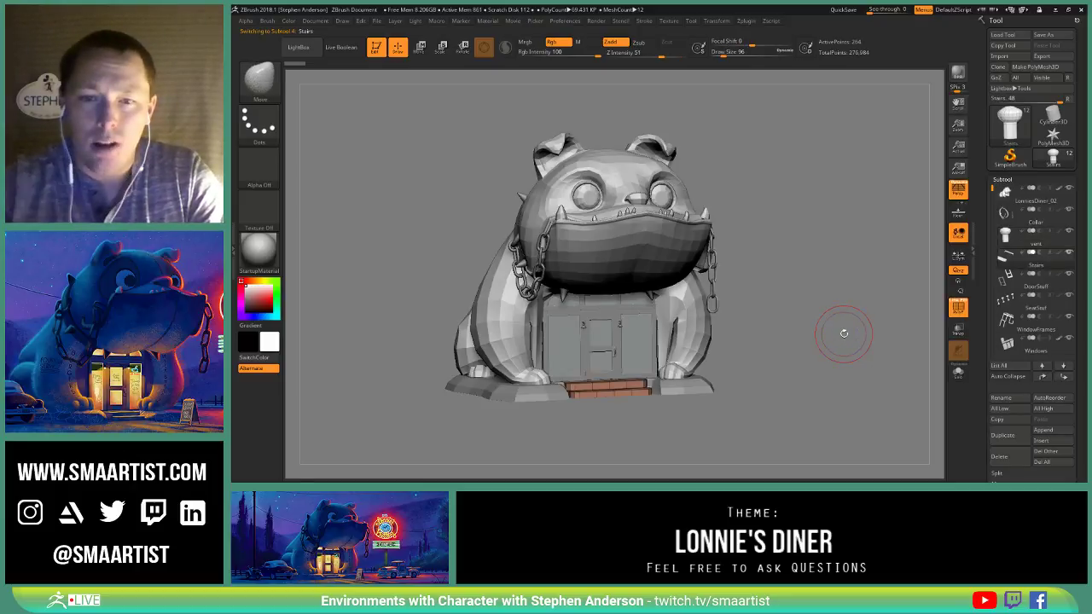
right_click_drag(648, 299, 793, 383)
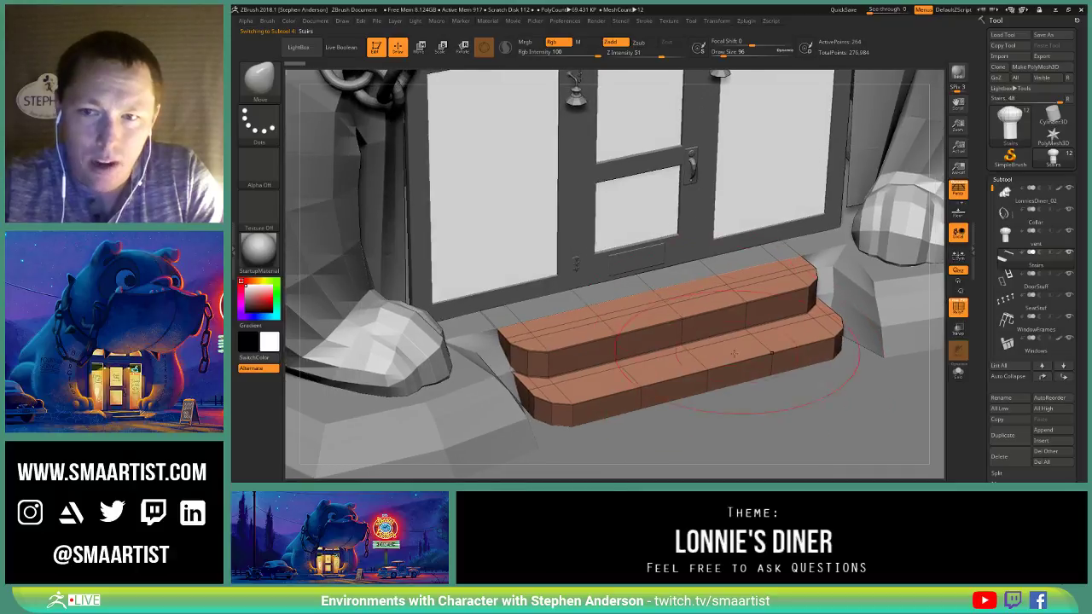
mouse_move(731, 394)
right_mouse_down("ctrl")
mouse_move(678, 274)
mouse_move(725, 344)
right_mouse_up("ctrl")
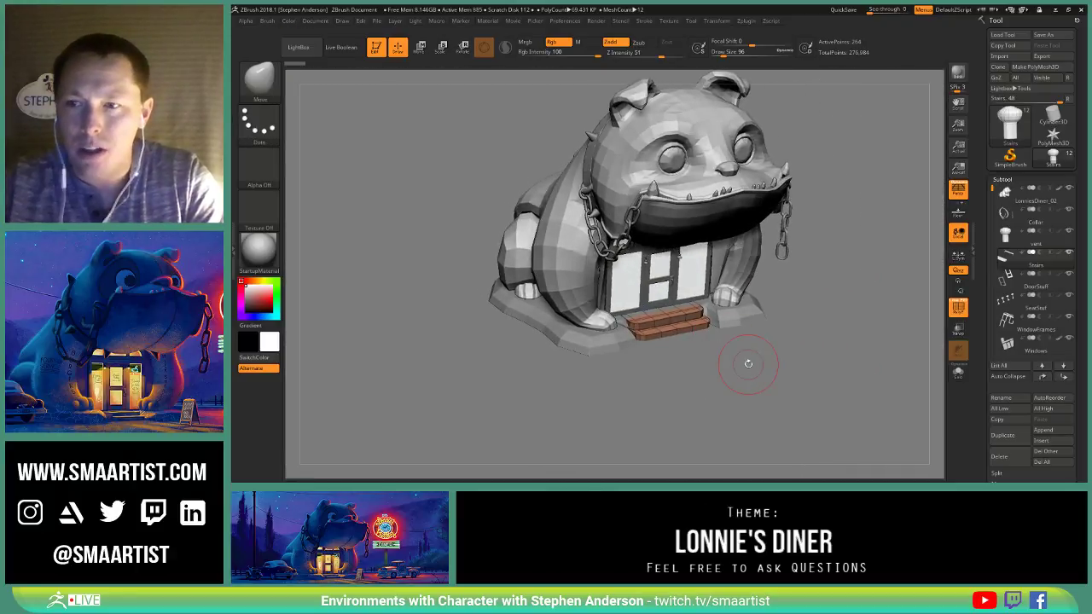
Step: Make the DoorStuff subtool active and frame the front door to examine its polygroups
key("alt+Down")
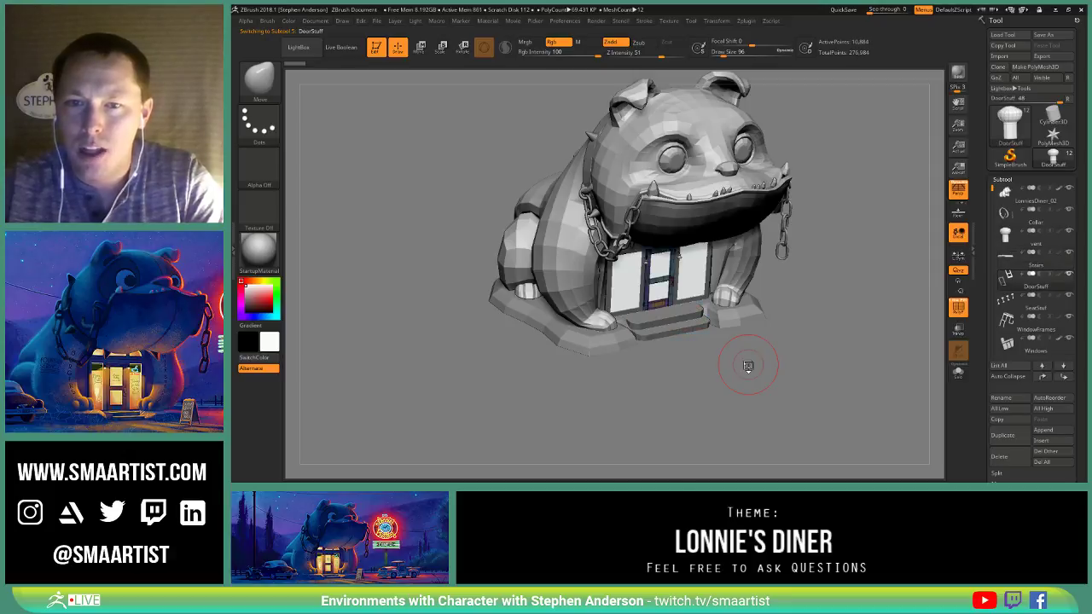
key("f")
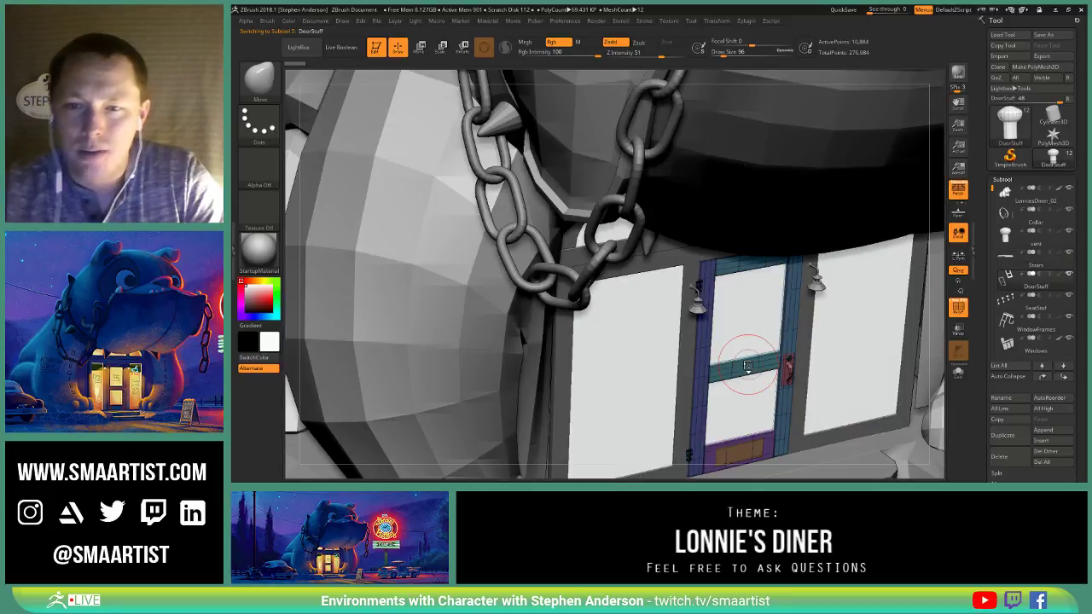
mouse_move(805, 369)
right_mouse_down("alt")
mouse_move(762, 255)
mouse_move(721, 268)
mouse_move(745, 265)
right_mouse_up("alt")
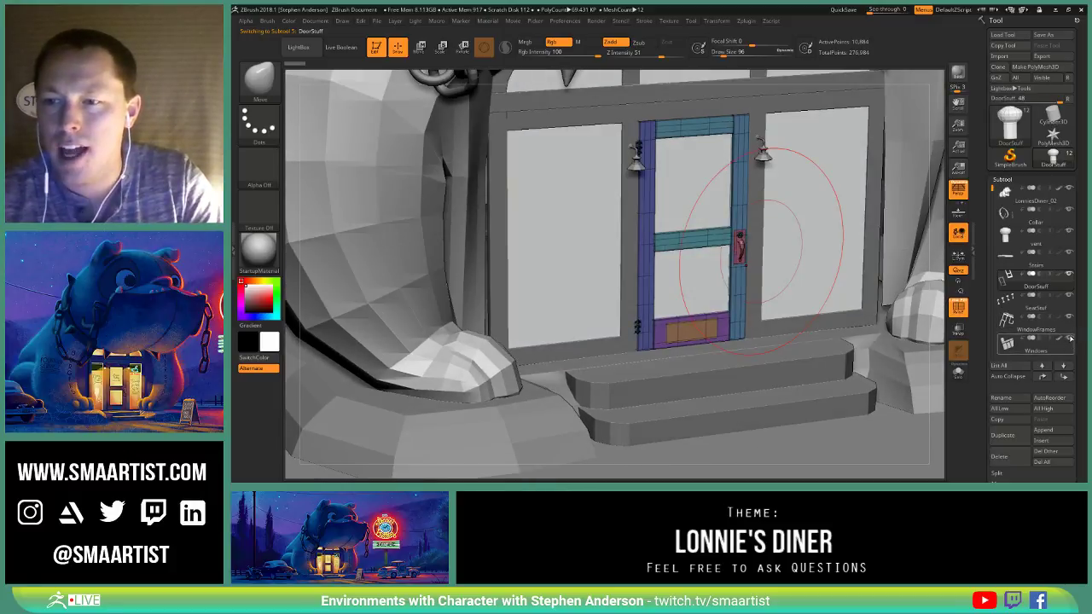
Step: Hide the Windows subtool and inspect the front door's upper hinge up close
left_click(1069, 339)
mouse_move(679, 244)
right_mouse_down()
mouse_move(613, 223)
mouse_move(692, 222)
right_mouse_up()
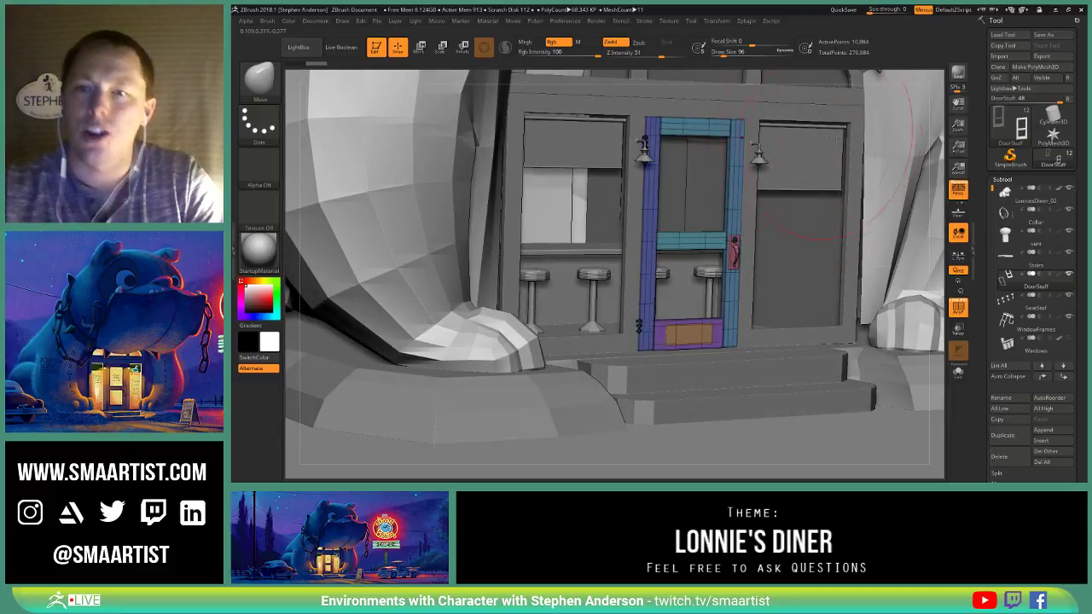
mouse_move(569, 275)
right_mouse_down()
mouse_move(550, 224)
mouse_move(572, 202)
mouse_move(681, 306)
mouse_move(660, 235)
mouse_move(675, 216)
mouse_move(633, 248)
mouse_move(661, 209)
right_mouse_up()
mouse_move(695, 260)
right_mouse_down("ctrl")
mouse_move(749, 336)
mouse_move(646, 214)
mouse_move(665, 240)
mouse_move(661, 275)
right_mouse_up("ctrl")
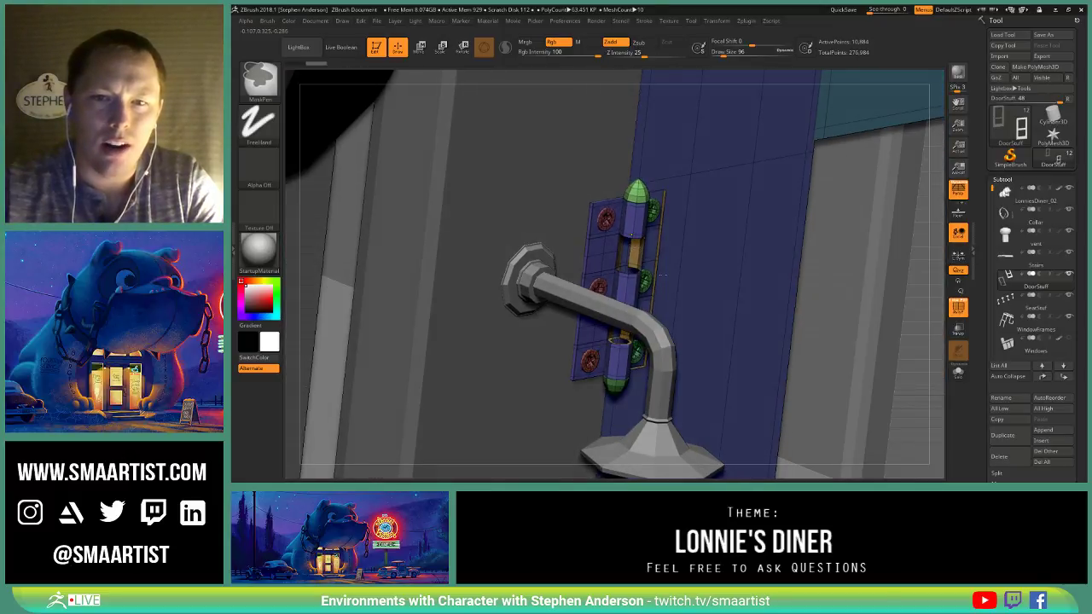
right_click_drag(701, 312, 701, 312, "ctrl")
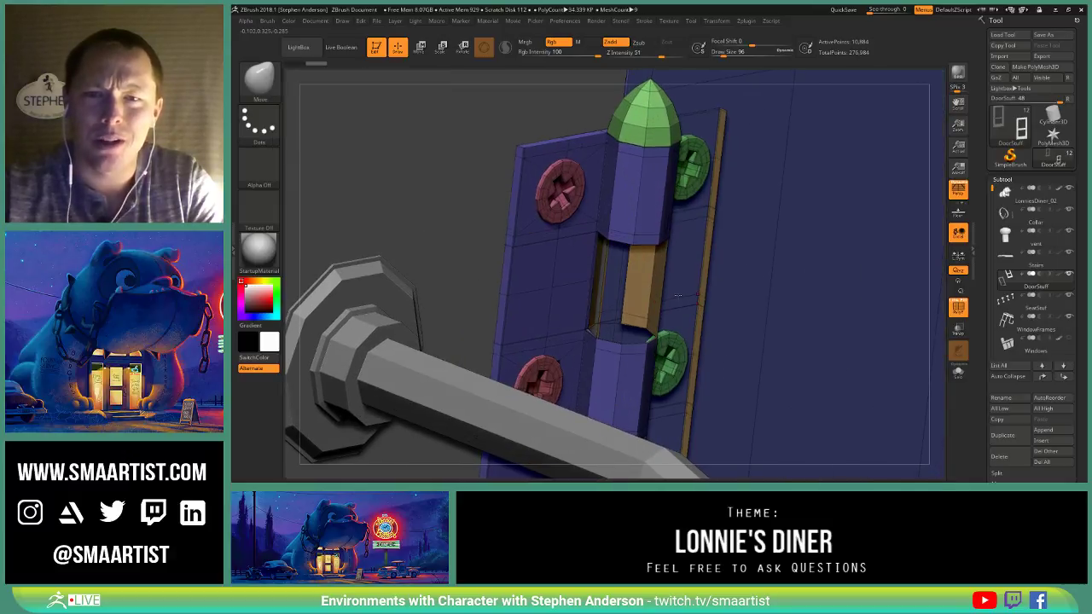
Step: Flip the inverted faces of the door's upper hinge with ZModeler, using the polygon action Flip Faces with the Island target
key("b")
key("z")
key("m")
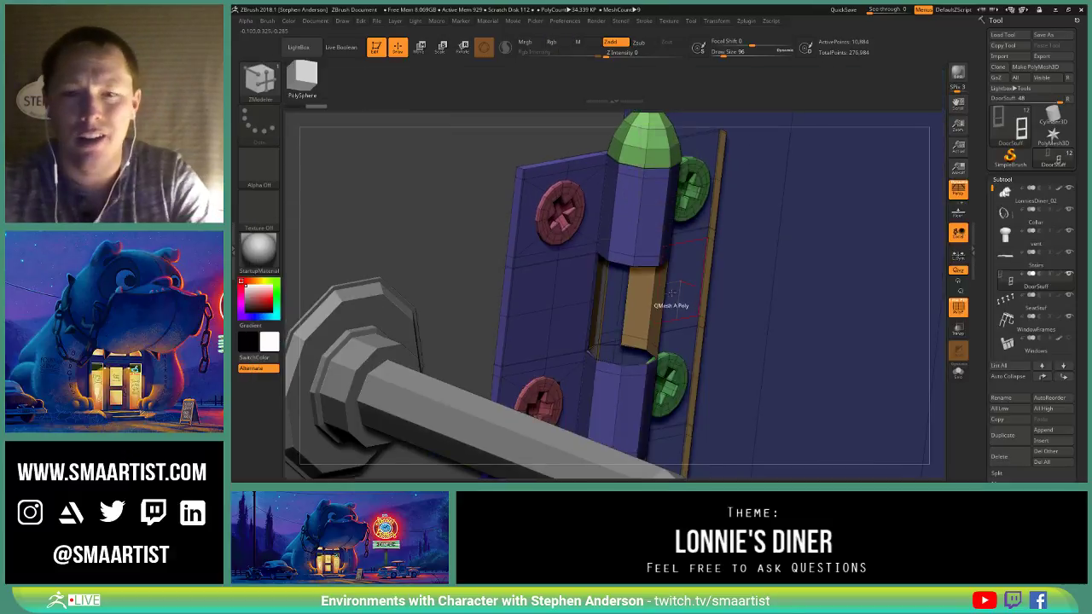
key("space")
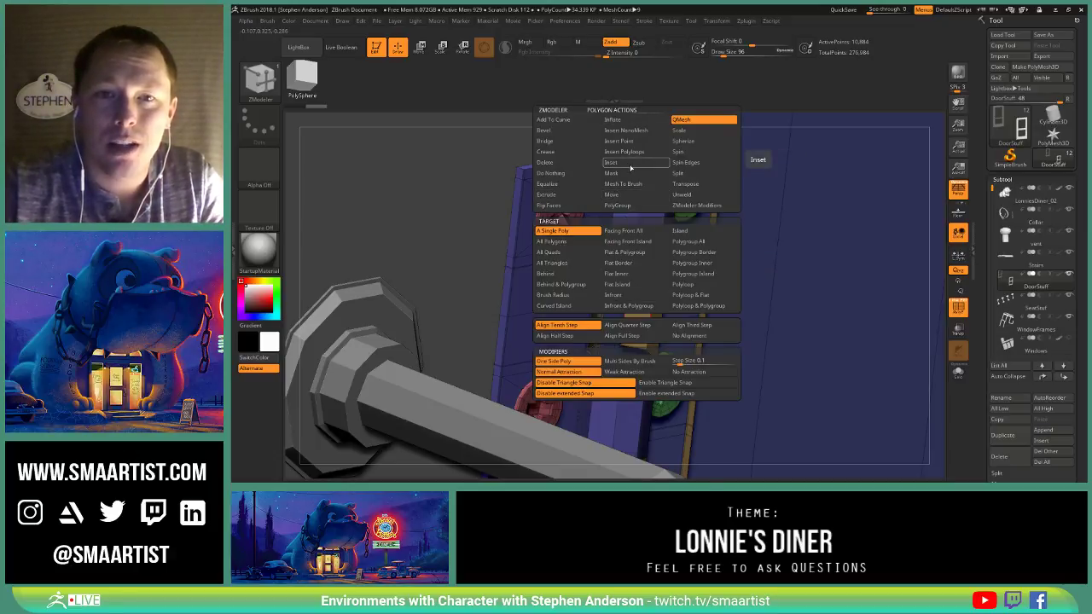
left_click(553, 206)
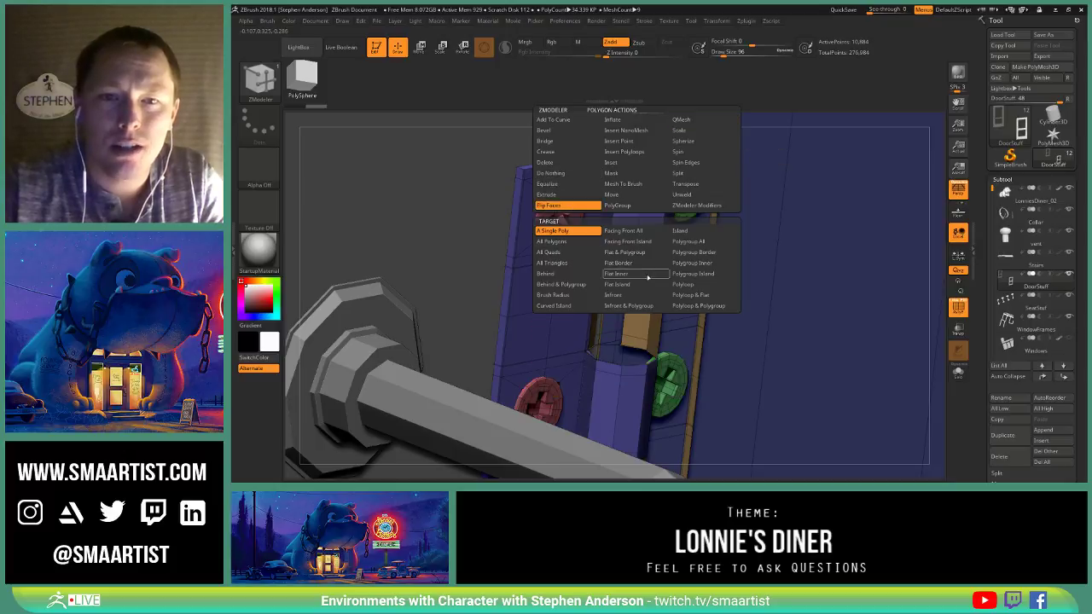
left_click(680, 232)
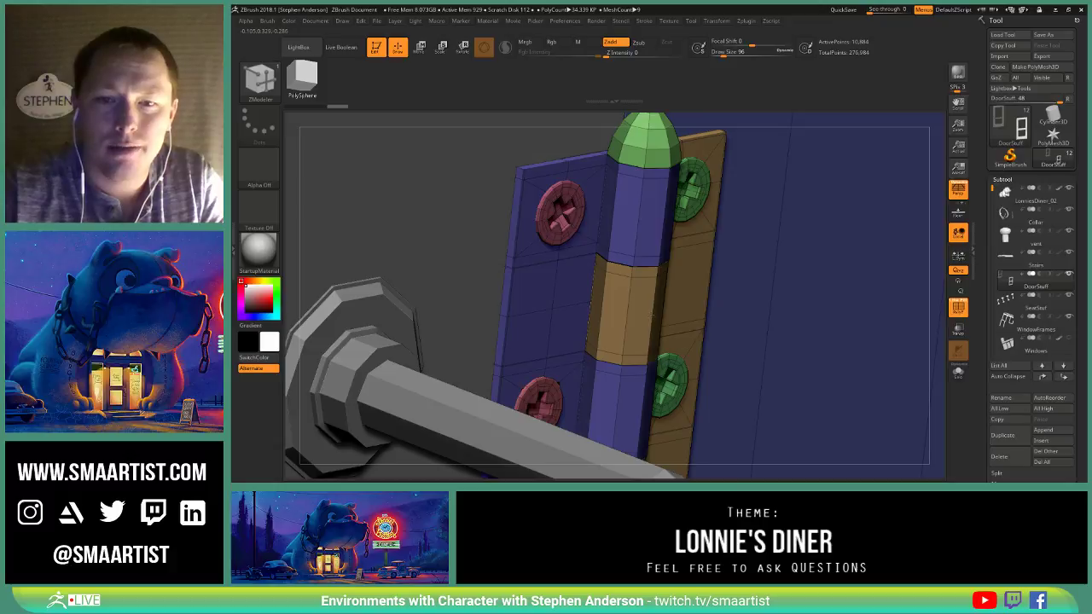
right_click_drag(619, 299, 635, 324)
right_click_drag(652, 101, 655, 99, "ctrl")
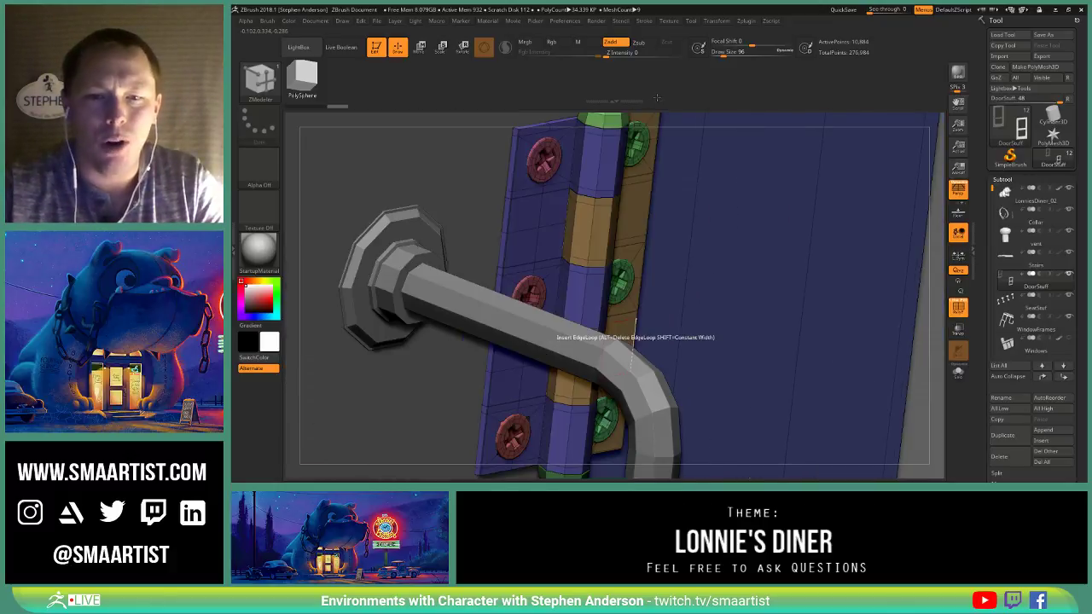
Step: Isolate the DoorStuff subtool and flip the remaining inverted face islands on the other door hinges
right_click_drag(649, 358, 671, 94, "alt")
key("f")
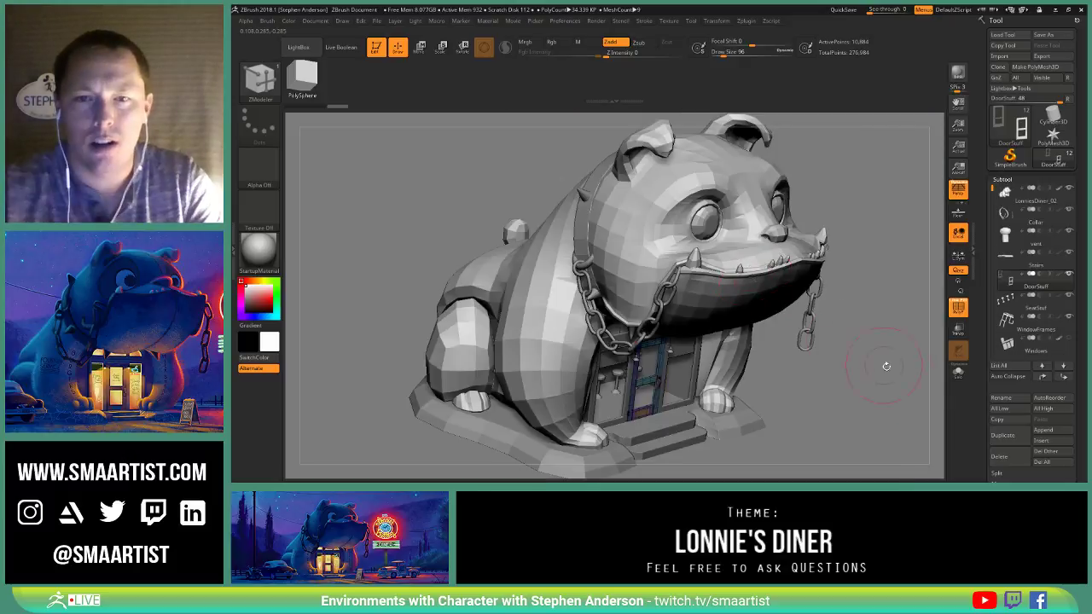
left_click(958, 373)
mouse_move(779, 356)
right_mouse_down()
mouse_move(714, 372)
mouse_move(783, 303)
mouse_move(671, 119)
right_mouse_up()
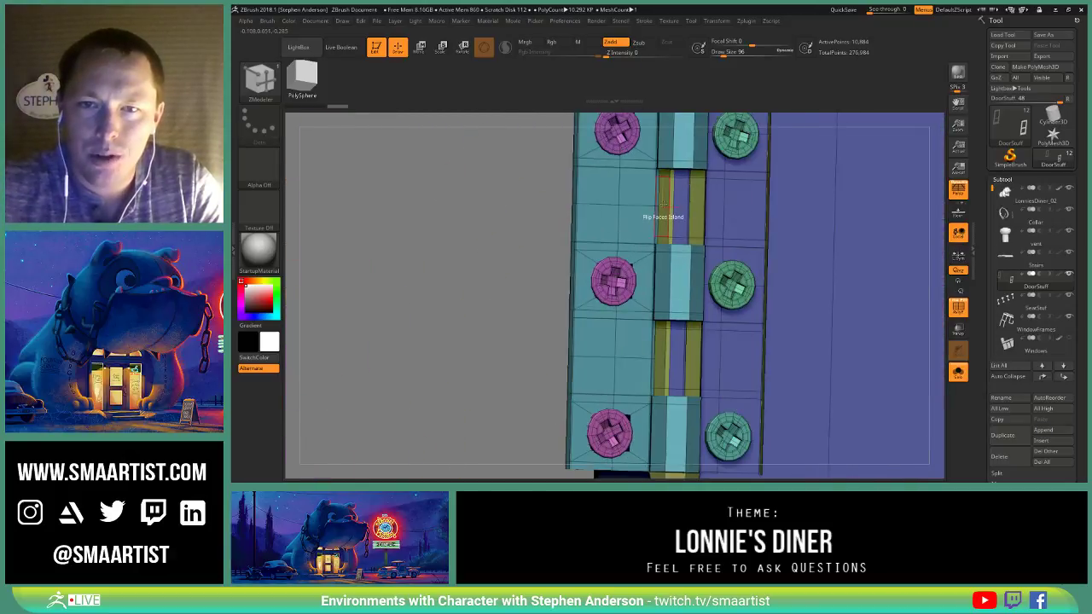
mouse_move(729, 333)
right_mouse_down("ctrl")
mouse_move(698, 210)
mouse_move(528, 334)
mouse_move(409, 330)
right_mouse_up("ctrl")
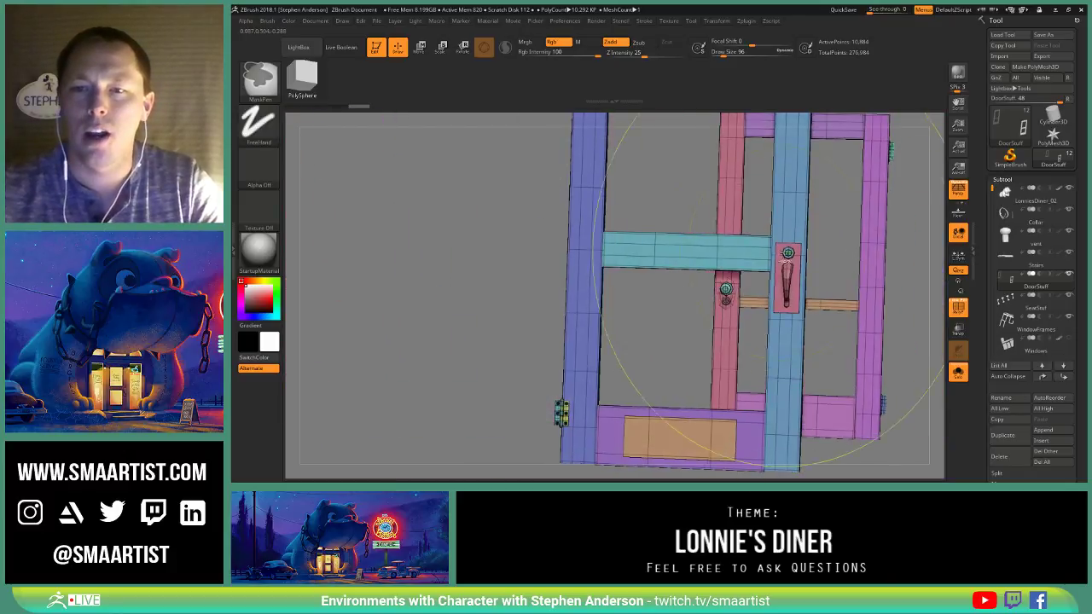
right_click_drag(772, 256, 718, 309, "ctrl")
right_click_drag(707, 184, 726, 297, "alt")
right_click_drag(732, 392, 669, 157, "ctrl")
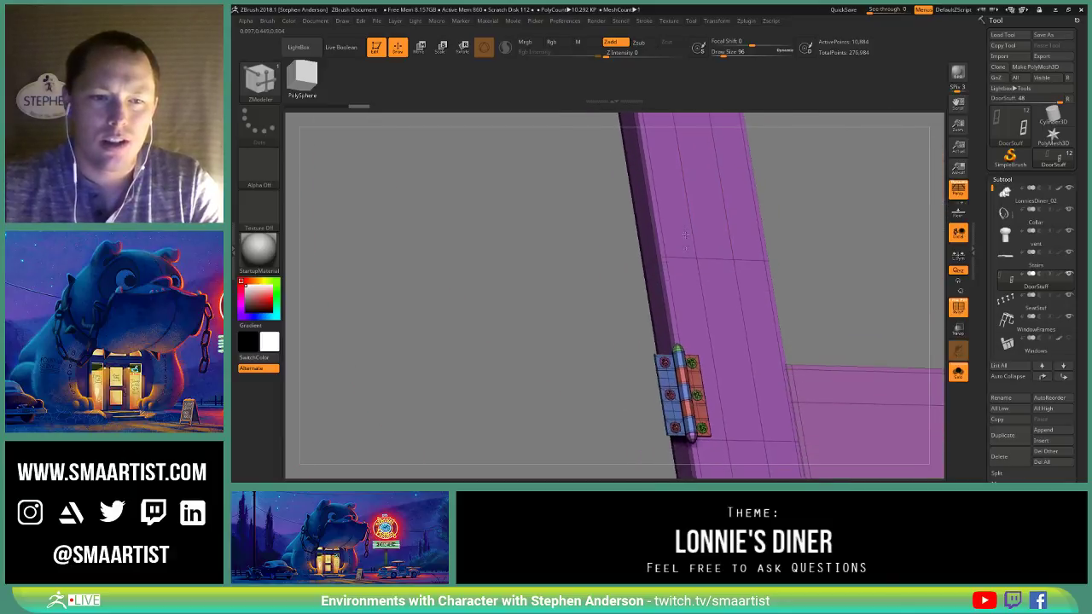
mouse_move(715, 365)
right_mouse_down()
mouse_move(679, 376)
mouse_move(680, 396)
mouse_move(725, 394)
right_mouse_up()
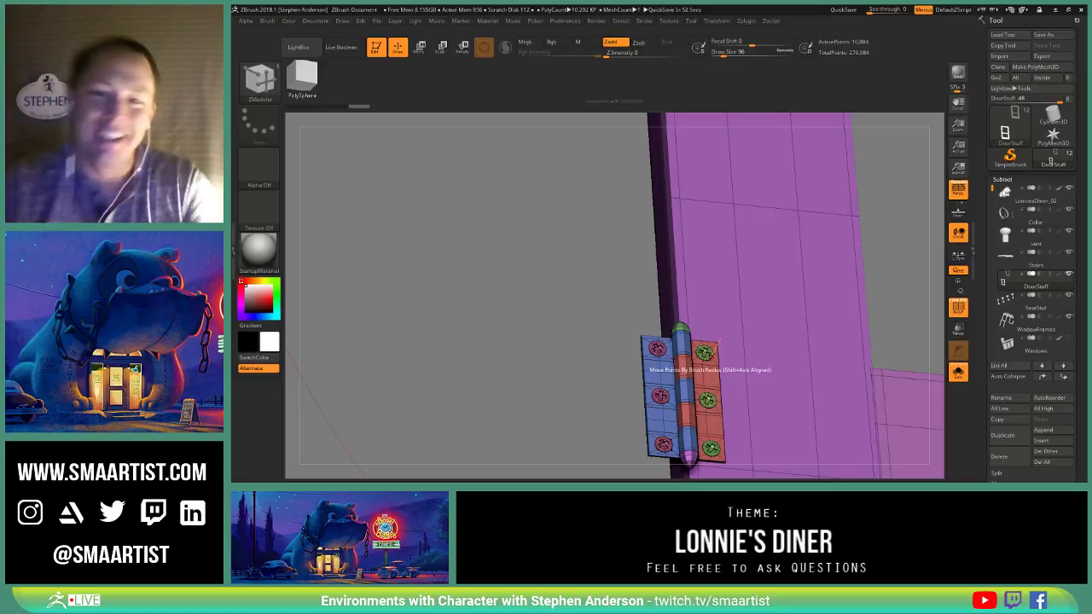
Step: Examine both isolated doors and their hinges from several angles, and bring the rest of the diner back into view
right_click_drag(821, 304, 798, 225, "ctrl")
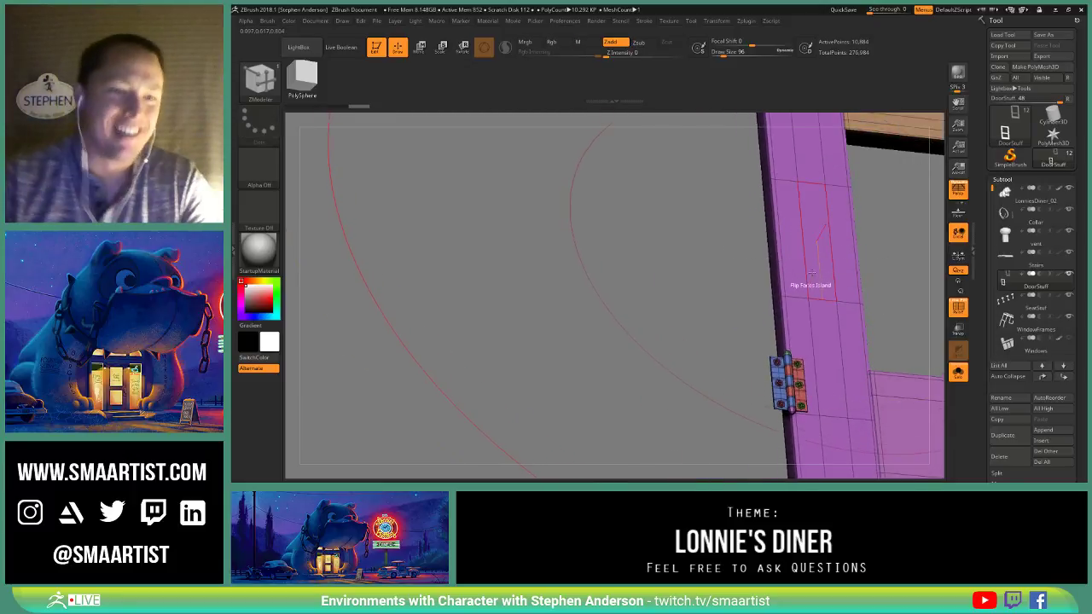
mouse_move(811, 267)
right_mouse_down("ctrl")
mouse_move(795, 245)
mouse_move(811, 273)
mouse_move(753, 296)
mouse_move(766, 324)
mouse_move(777, 282)
mouse_move(760, 249)
right_mouse_up("ctrl")
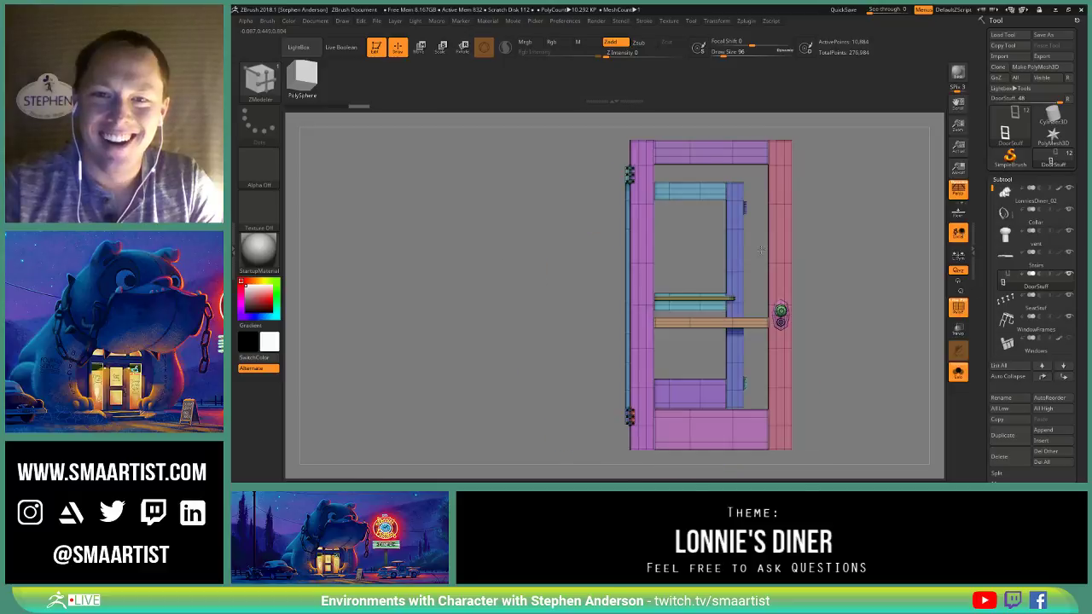
right_click_drag(756, 194, 743, 257, "ctrl")
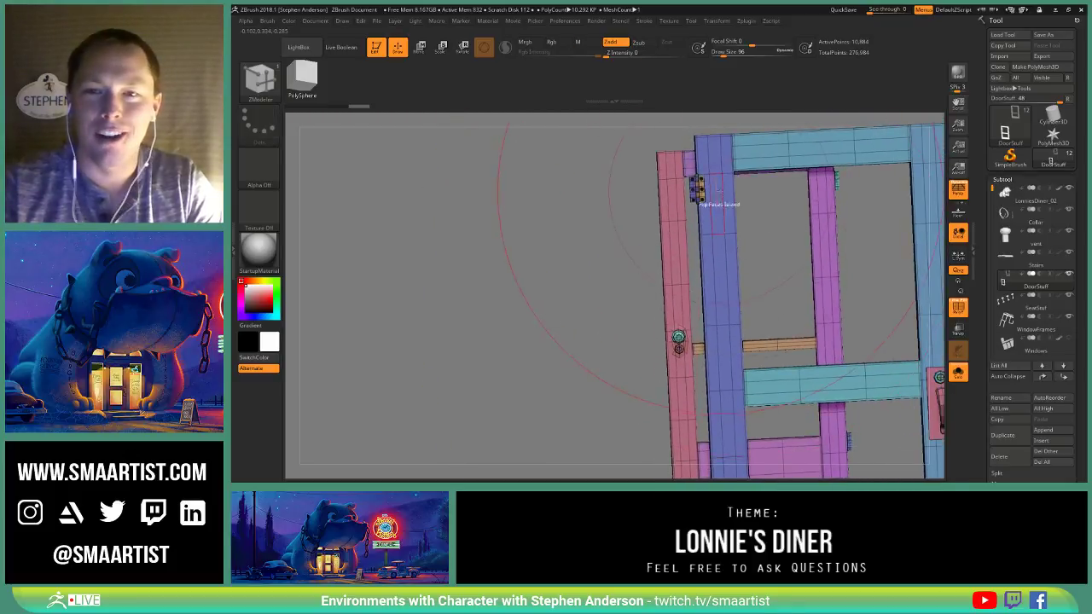
right_click_drag(718, 196, 726, 198)
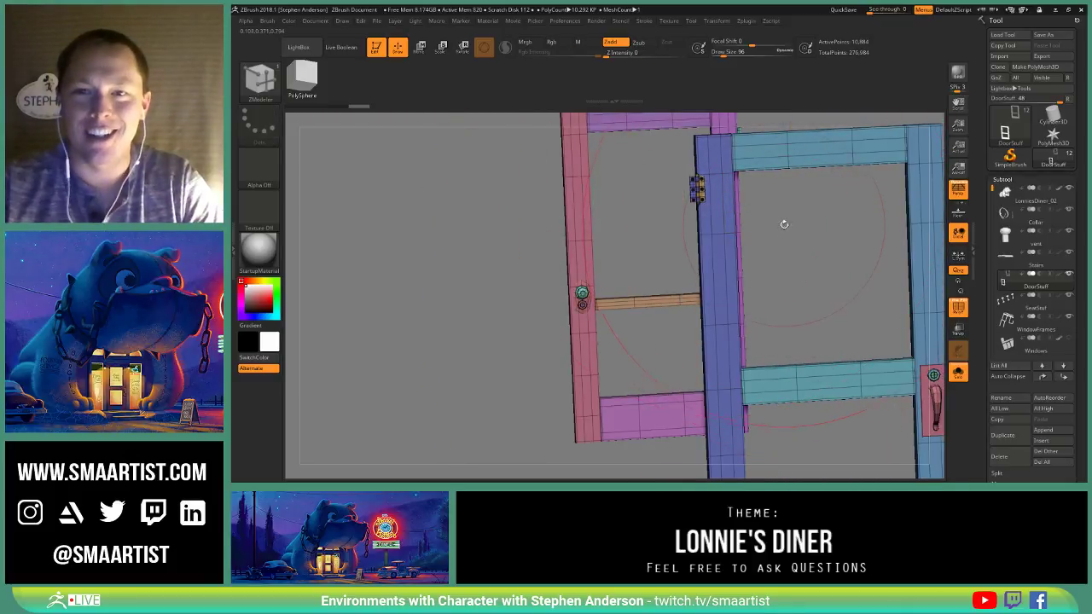
right_click_drag(783, 224, 772, 252)
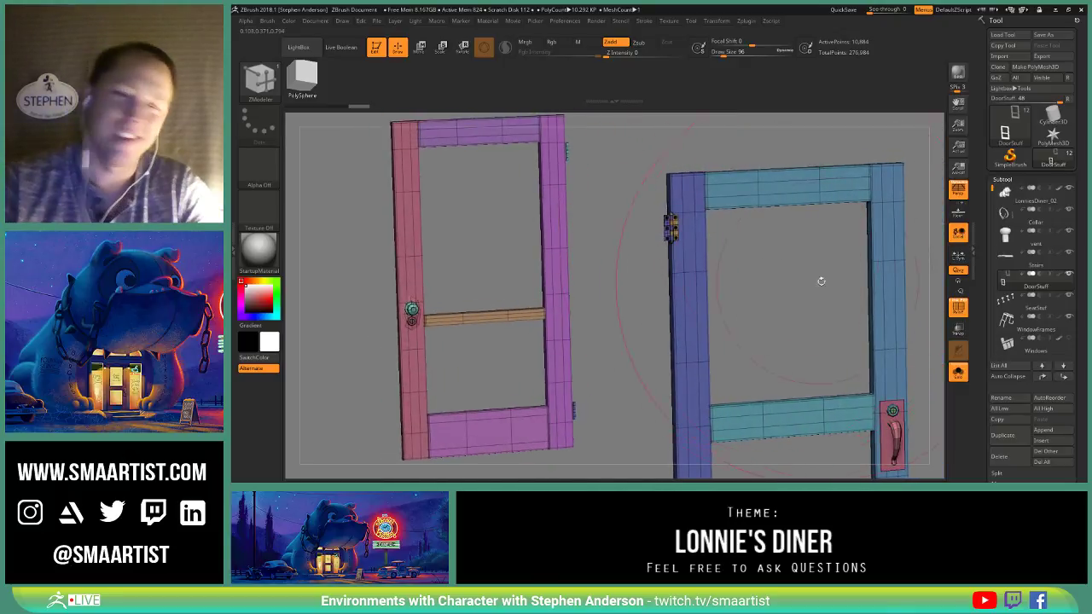
left_click(958, 372)
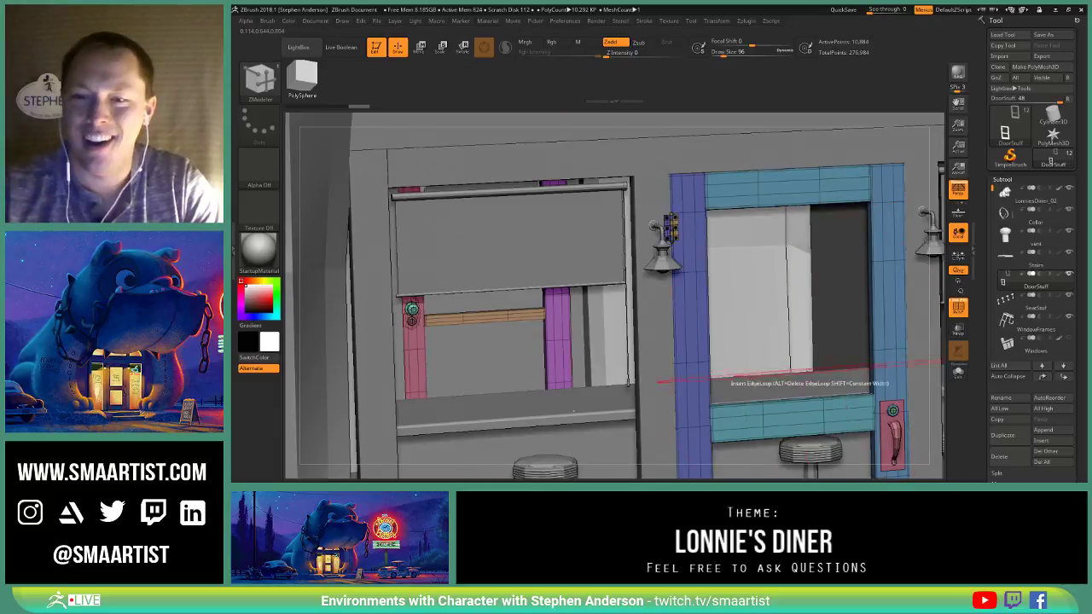
mouse_move(767, 298)
right_mouse_down()
mouse_move(682, 273)
mouse_move(588, 290)
mouse_move(819, 384)
right_mouse_up()
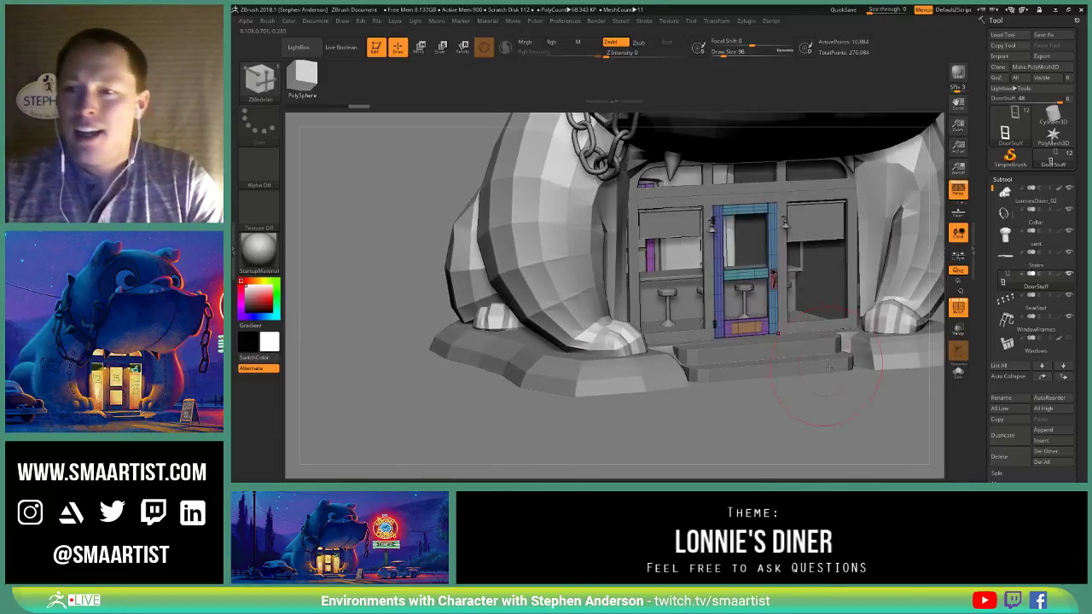
Step: Isolate the bar stools subtool and turn on Dynamic Subdiv, choosing to always auto-activate it until the next restart
left_click(862, 288, "alt")
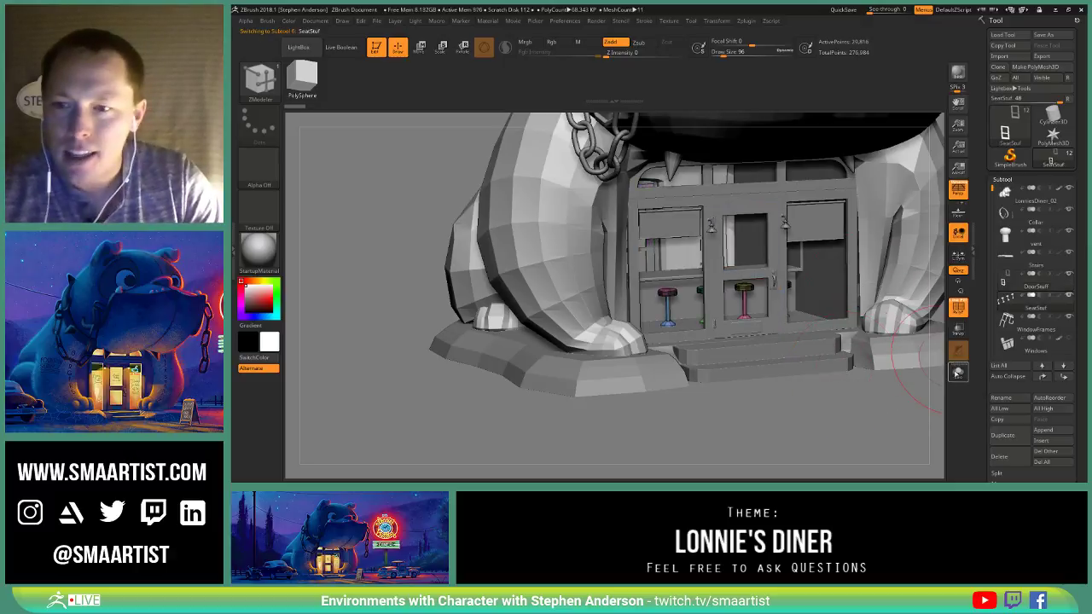
left_click(958, 372)
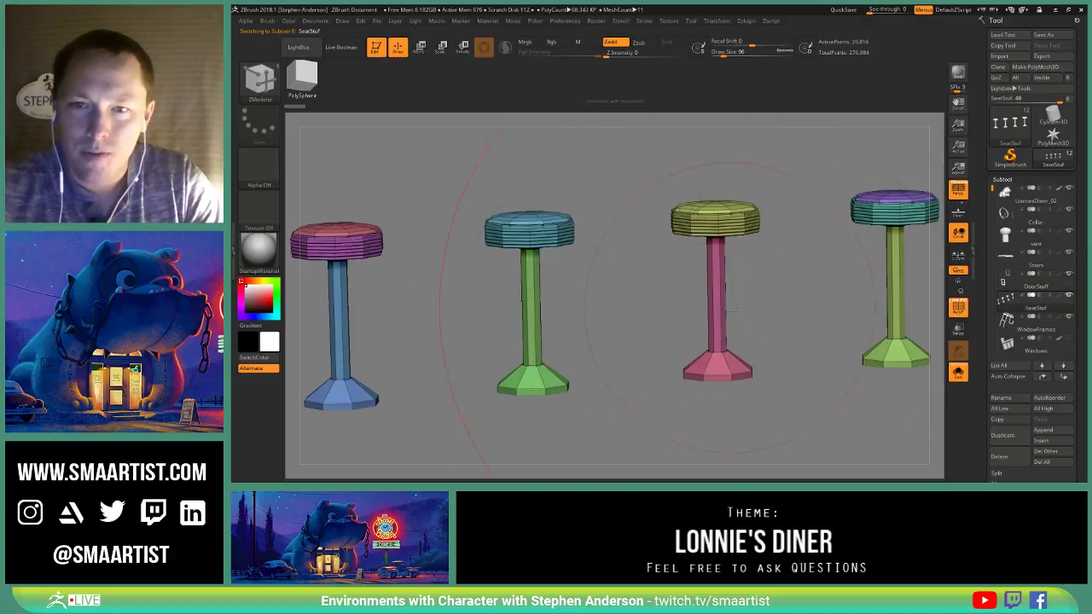
mouse_move(731, 308)
right_mouse_down()
mouse_move(678, 343)
mouse_move(705, 298)
mouse_move(686, 308)
mouse_move(693, 319)
mouse_move(707, 295)
mouse_move(701, 306)
mouse_move(721, 220)
mouse_move(702, 304)
mouse_move(719, 253)
right_mouse_up()
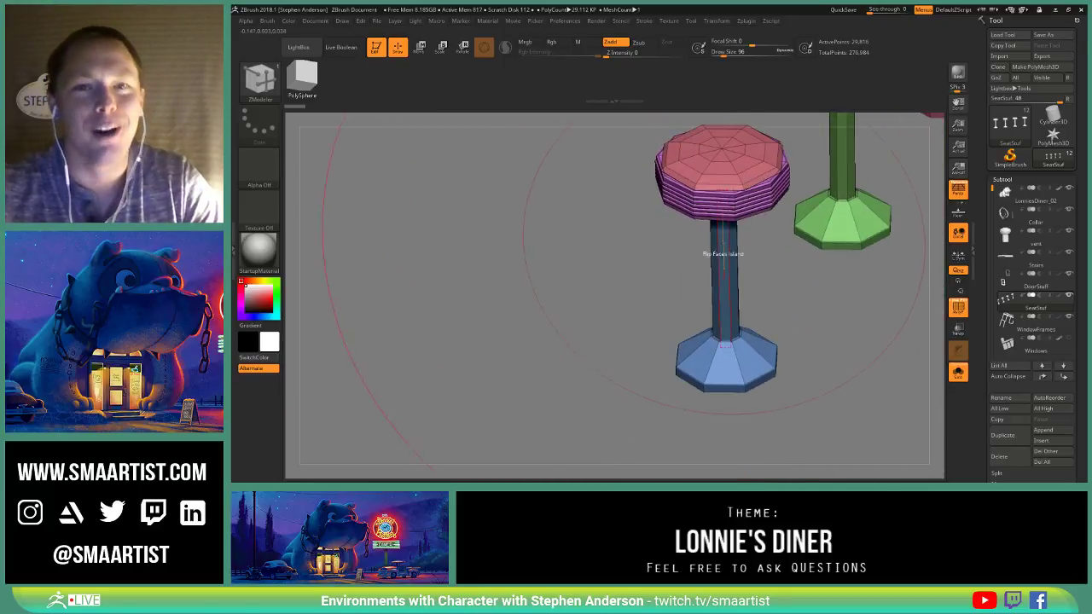
key("d")
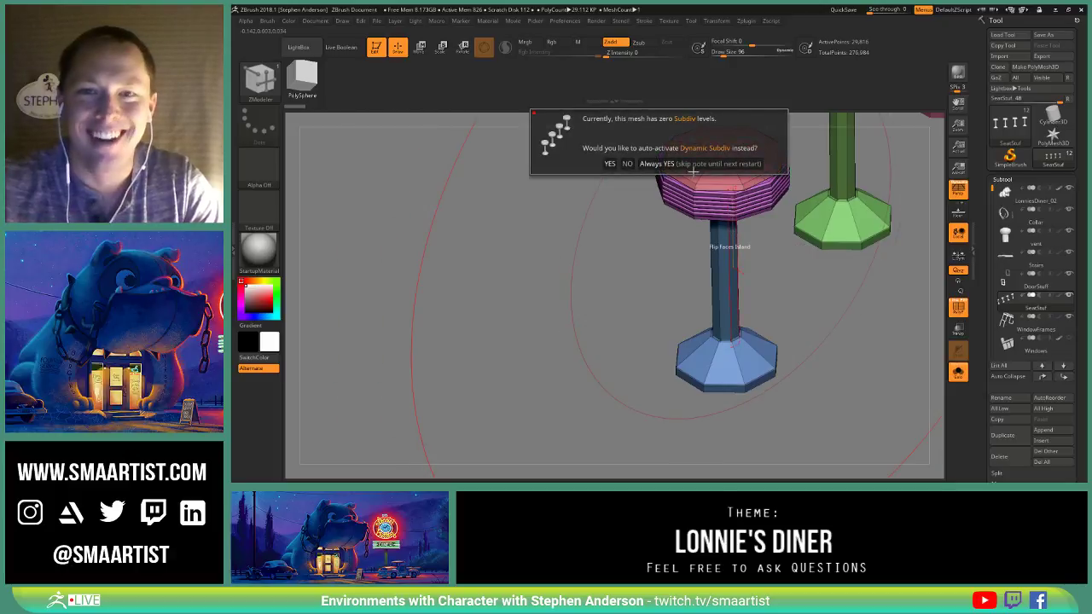
left_click(693, 164)
right_click_drag(694, 170, 715, 266)
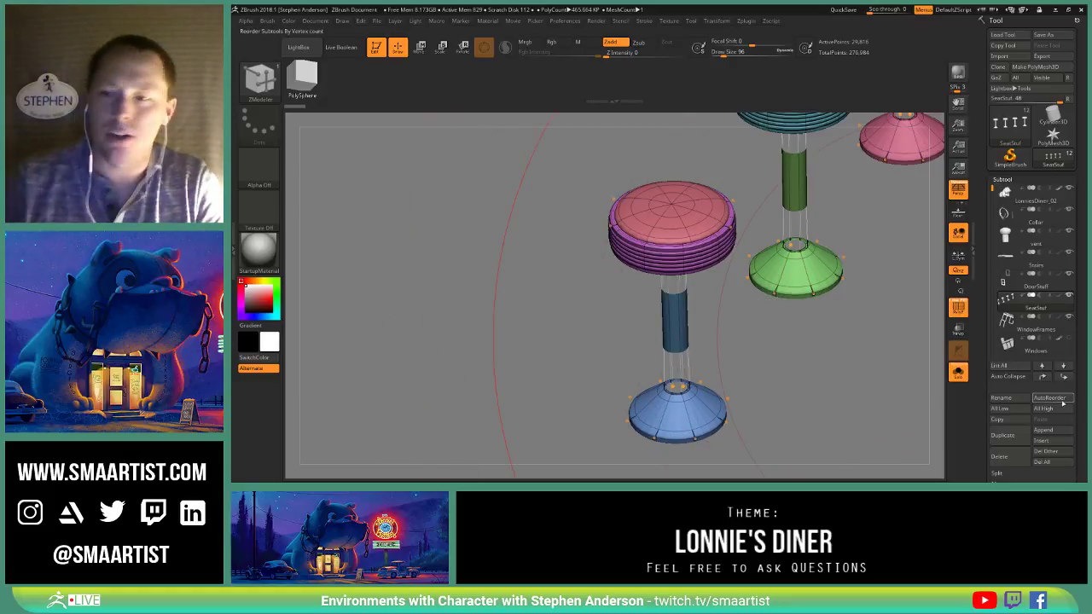
Step: Crease the bar stools' edges so their stems keep full length under Dynamic Subdiv
scroll(1082, 345, "down", 5)
left_click(1005, 373)
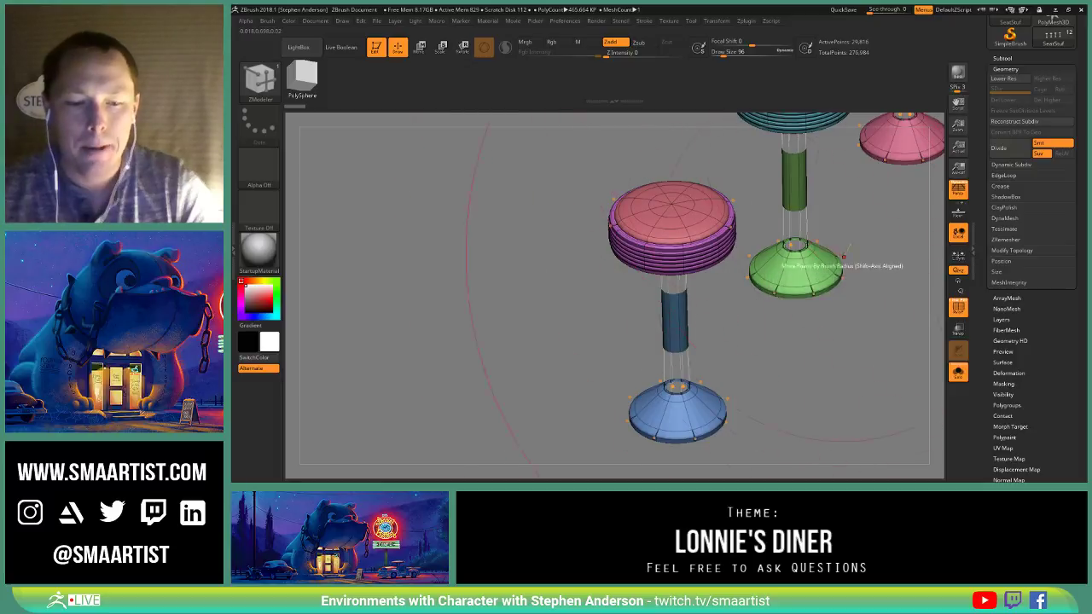
right_click_drag(836, 255, 807, 326, "alt")
right_click_drag(783, 275, 820, 232, "ctrl")
left_click(1001, 186)
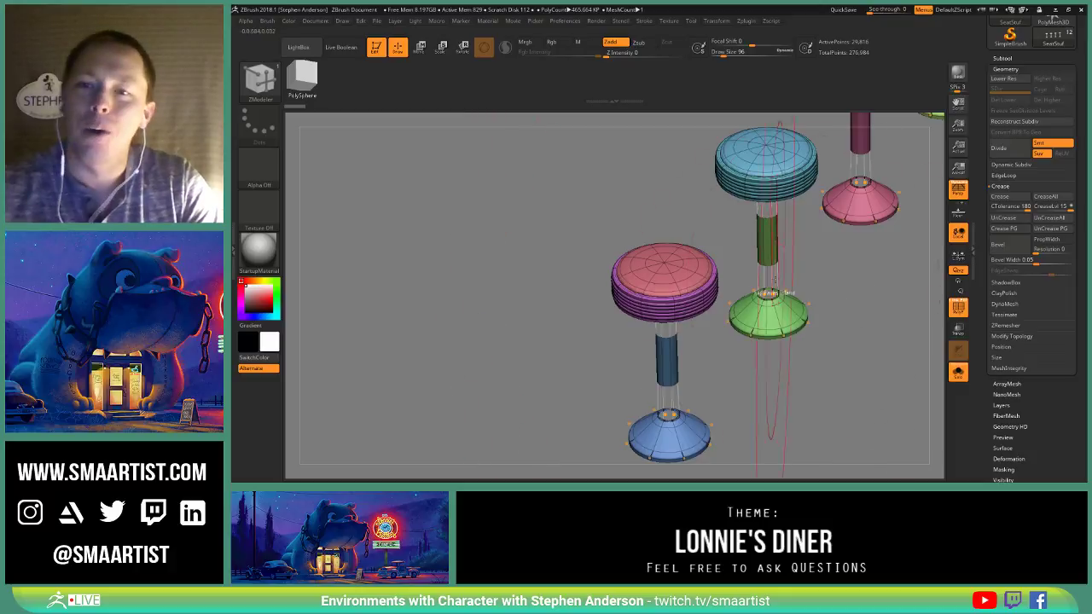
right_click_drag(778, 288, 783, 213)
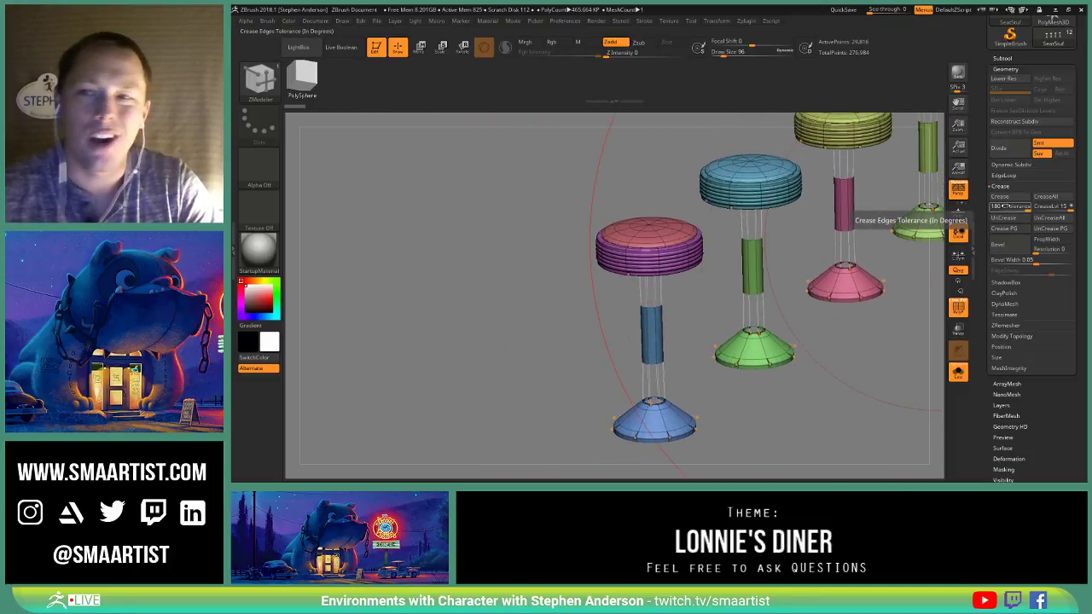
left_click(999, 196)
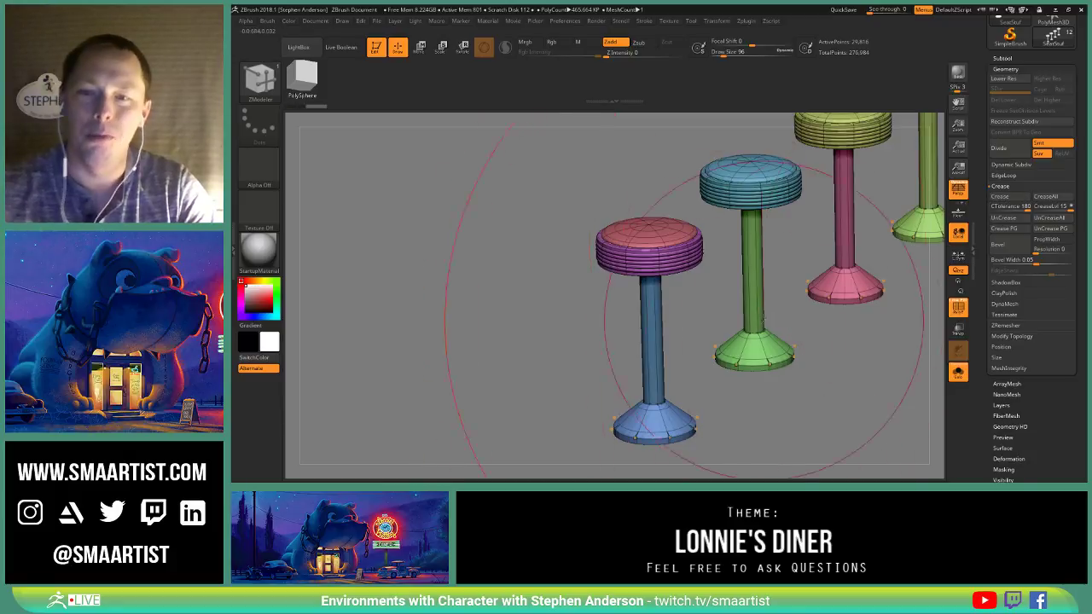
right_click_drag(762, 317, 757, 288)
right_click_drag(587, 328, 570, 286)
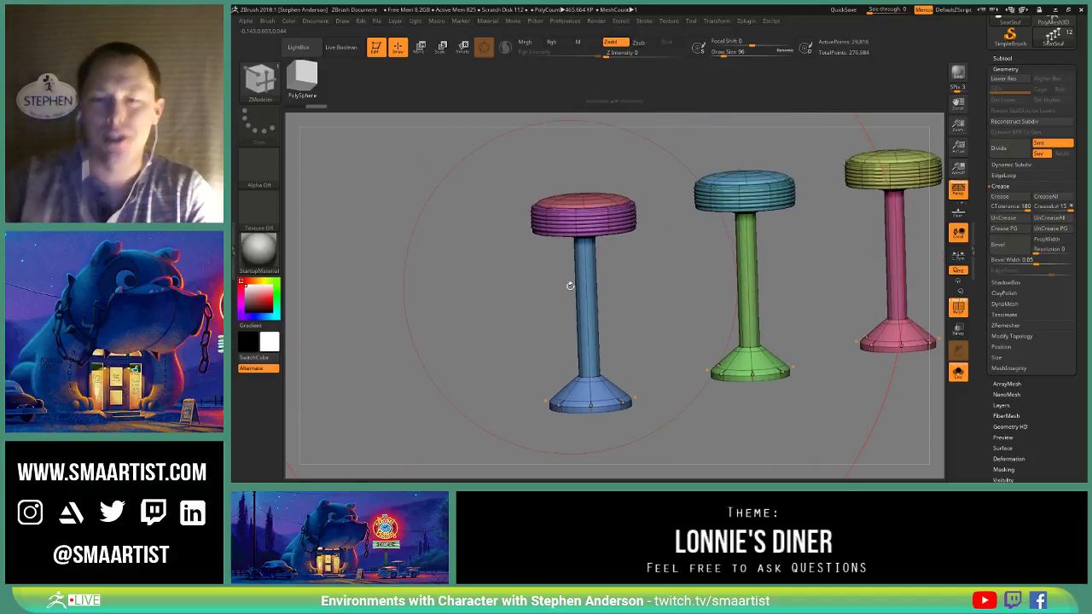
Step: Hide PolyFrame and show all subtools to examine the smoothed stools in place inside the diner
key("shift+f")
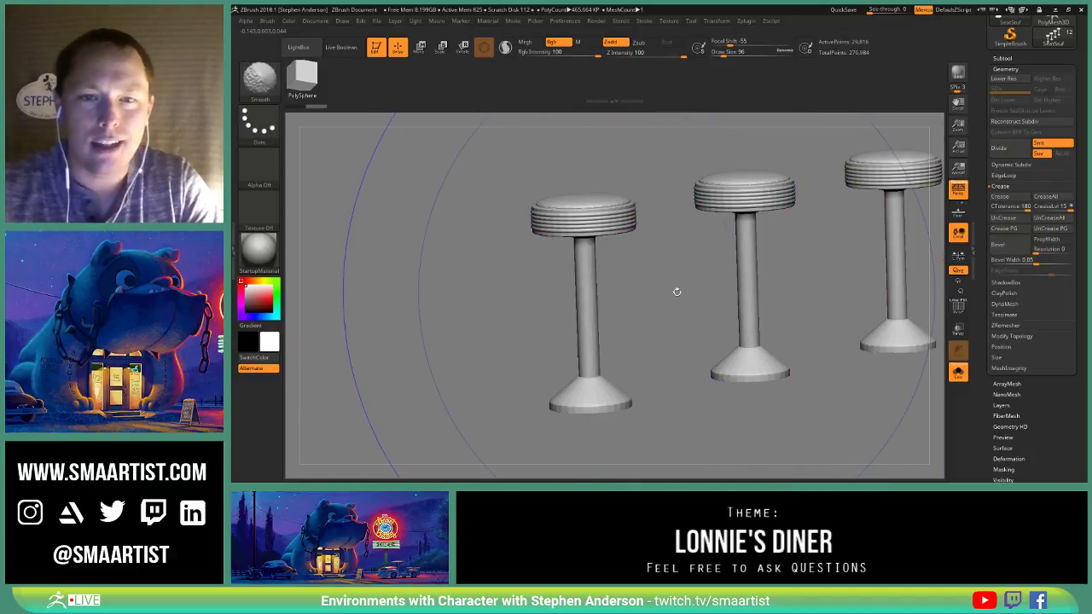
right_click_drag(674, 290, 597, 316)
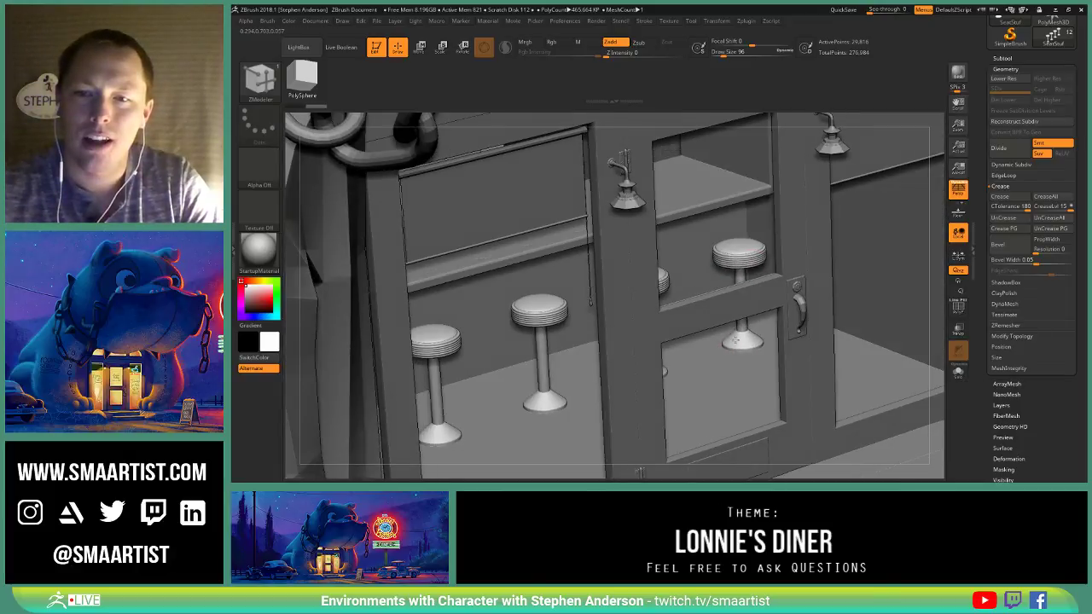
right_click_drag(736, 340, 742, 299)
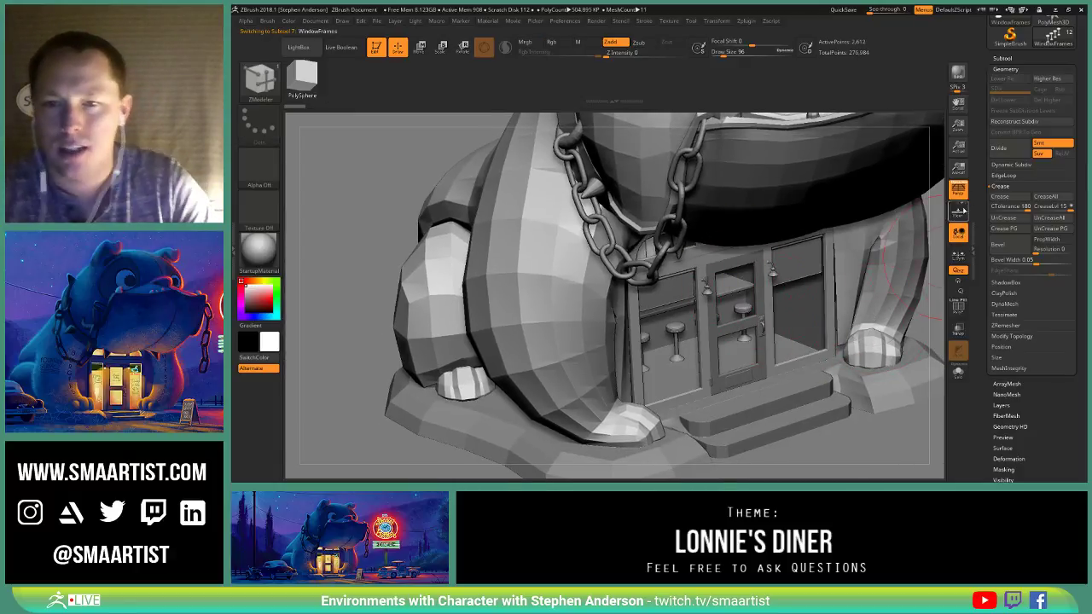
Step: Smooth the WindowFrames subtool with Dynamic Subdiv and check its frames up close with and without PolyFrame
key("shift+f")
mouse_move(857, 348)
right_mouse_down()
mouse_move(812, 323)
mouse_move(826, 328)
mouse_move(832, 383)
right_mouse_up()
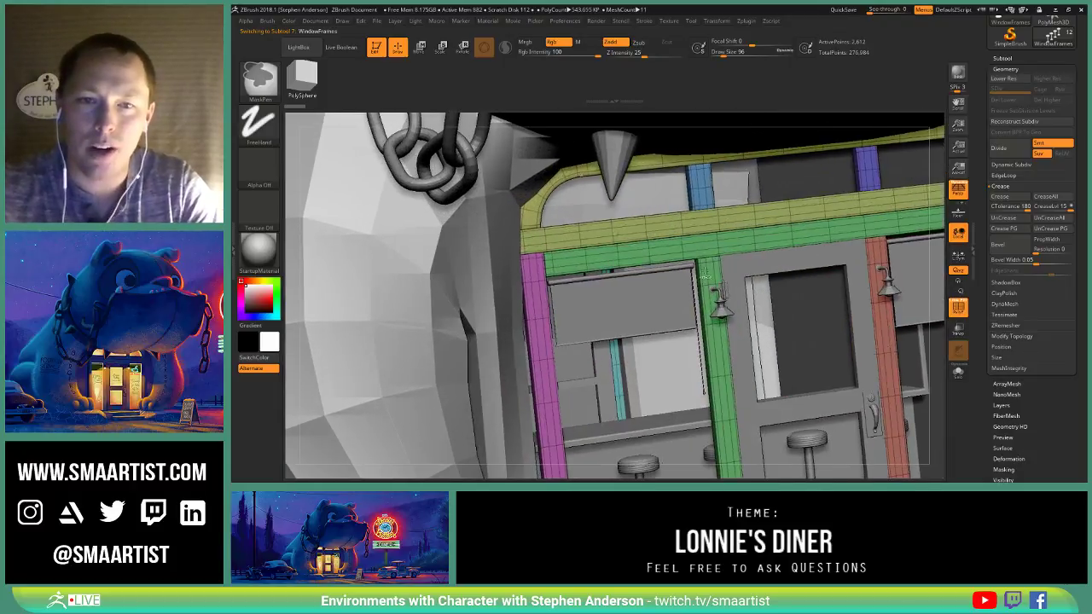
key("shift+f")
mouse_move(665, 229)
right_mouse_down()
mouse_move(671, 249)
mouse_move(684, 232)
mouse_move(682, 267)
right_mouse_up()
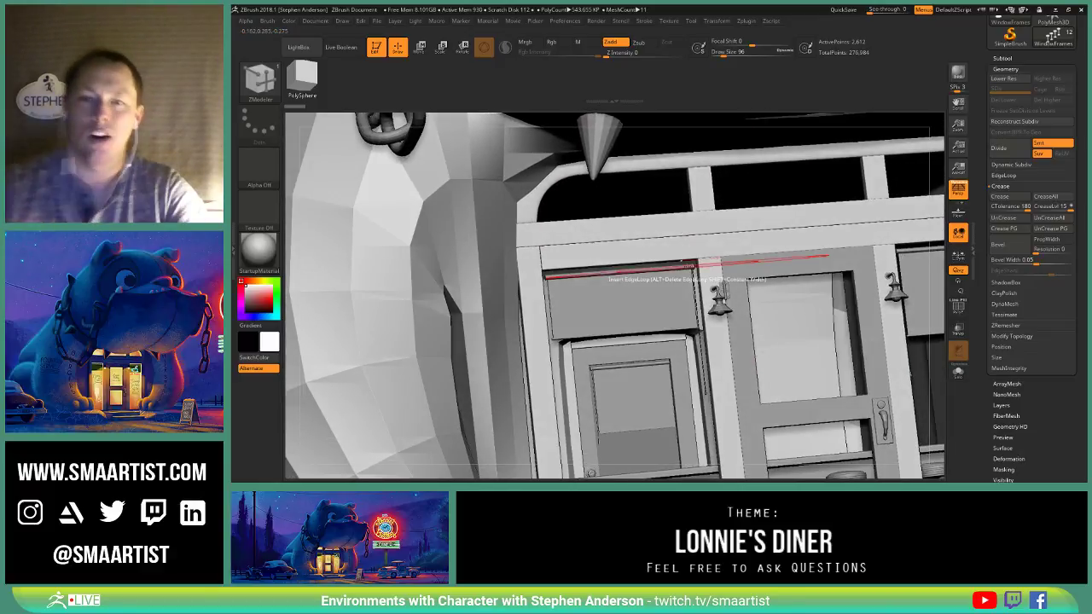
right_click_drag(797, 238, 740, 267, "ctrl")
Step: Make the Windows, CounterTop and FrontLights subtools active in turn and examine each within the diner
left_click(740, 267, "alt")
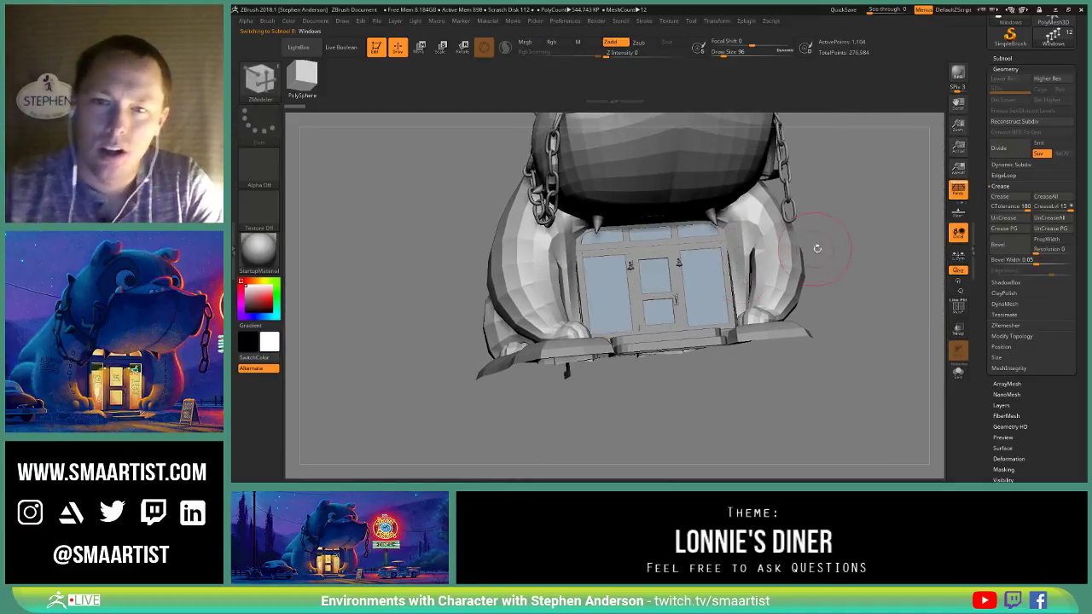
right_click_drag(818, 249, 870, 252)
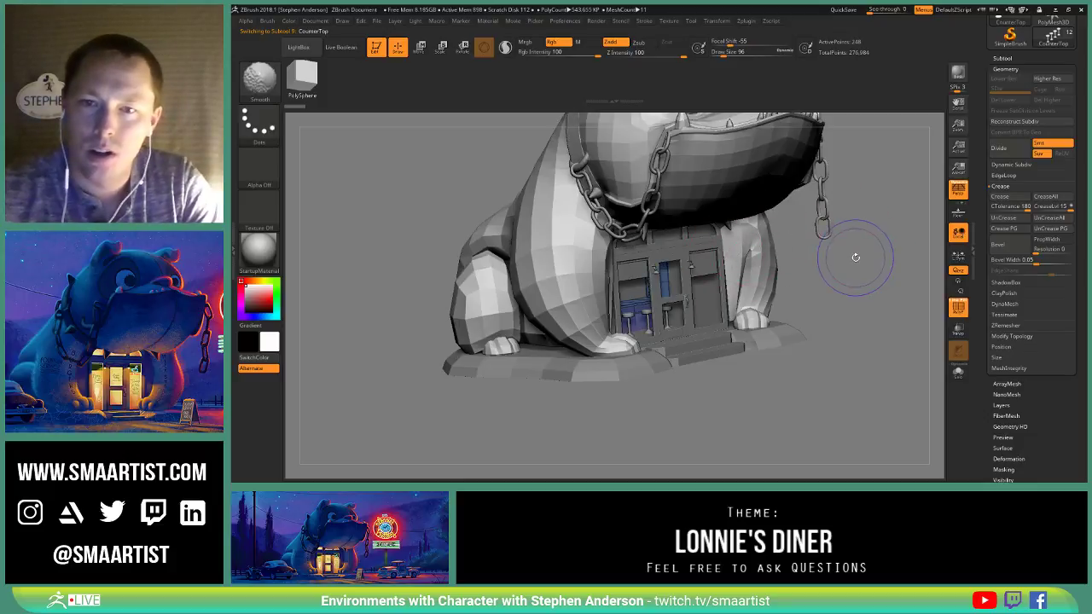
right_click_drag(846, 263, 840, 273)
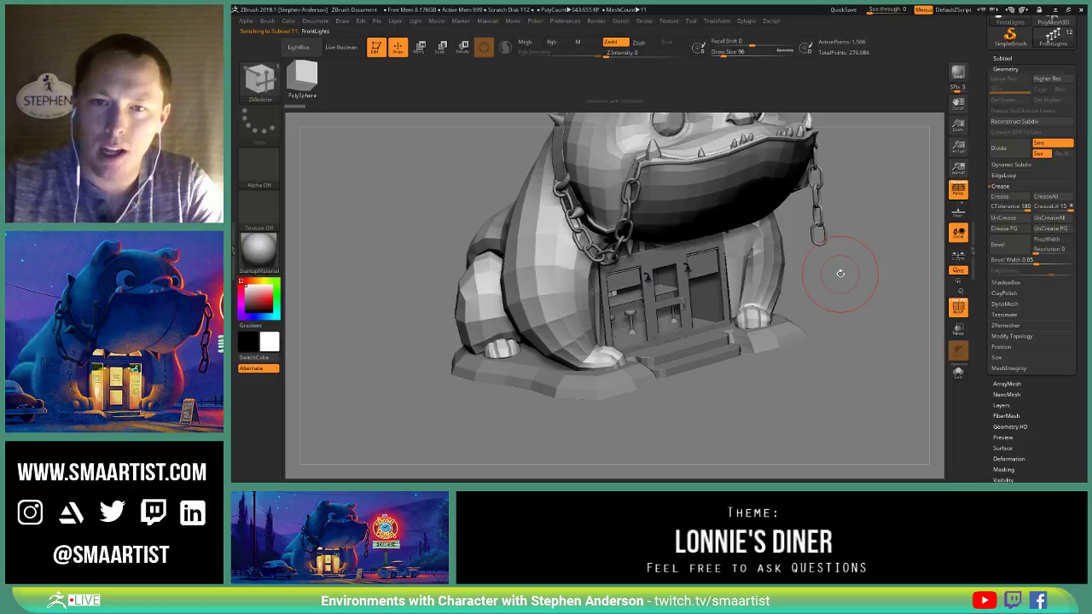
Step: Make the BaseAndInterior subtool active and examine the base slab's topology around the building
key("Down")
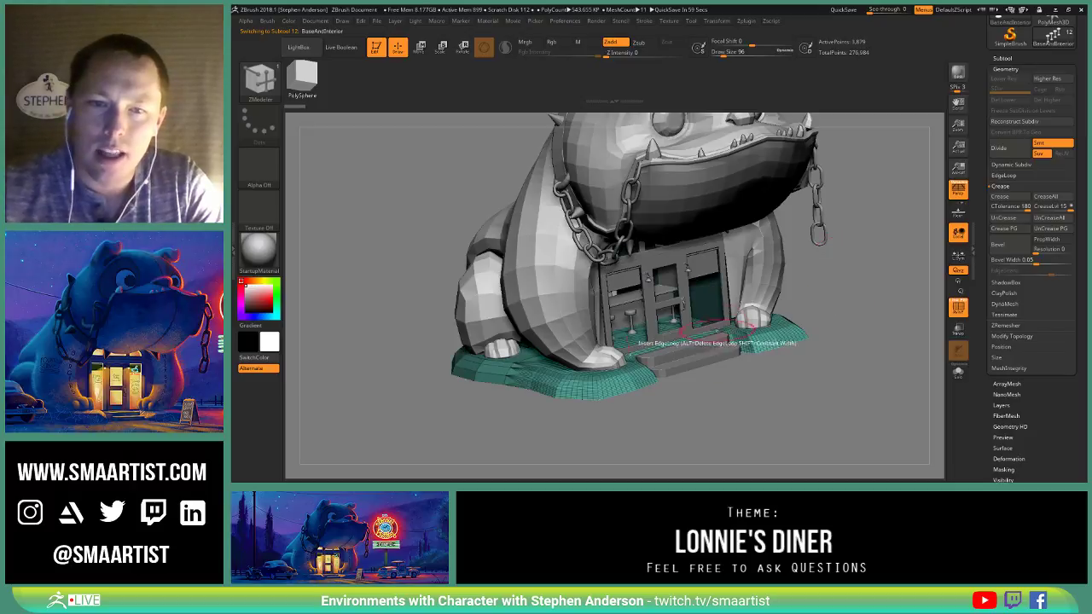
mouse_move(717, 331)
right_mouse_down()
mouse_move(787, 372)
mouse_move(741, 365)
mouse_move(782, 392)
mouse_move(747, 294)
mouse_move(745, 322)
mouse_move(691, 331)
mouse_move(674, 307)
mouse_move(713, 289)
right_mouse_up()
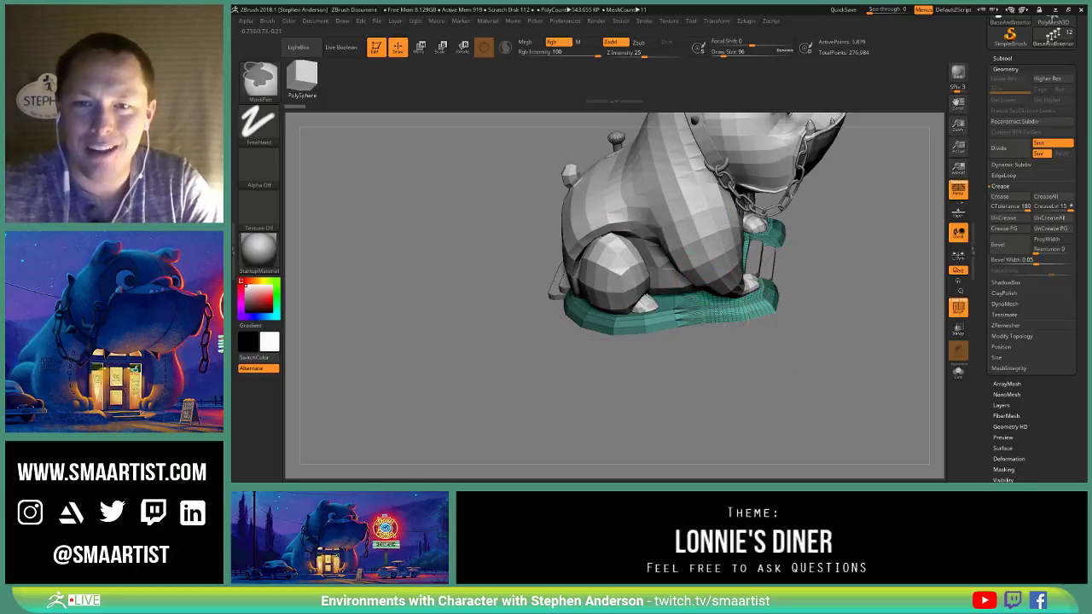
right_click_drag(769, 334, 774, 365, "ctrl")
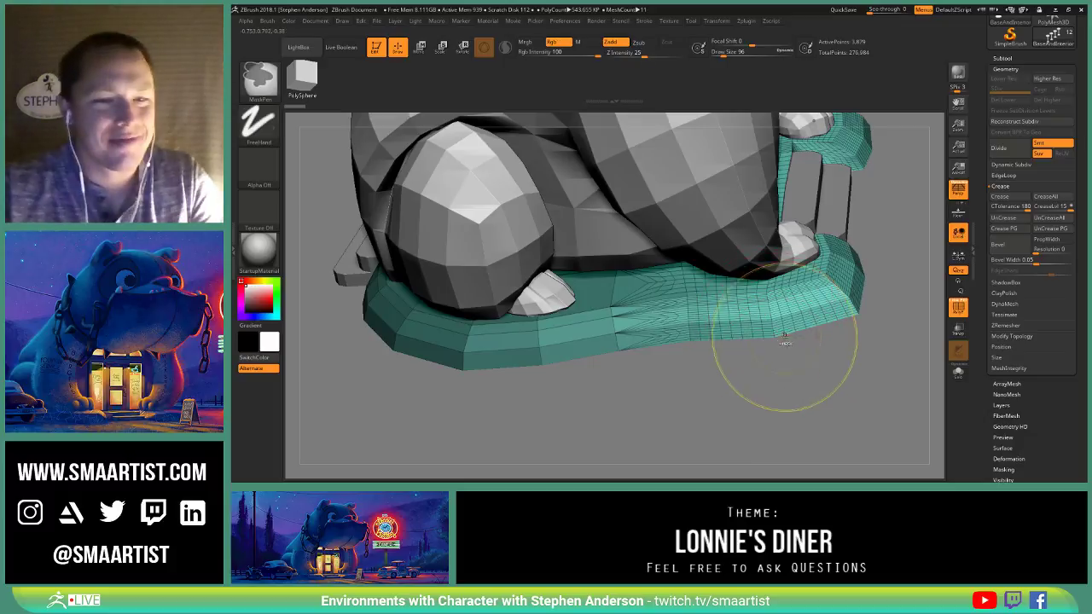
mouse_move(786, 339)
right_mouse_down("ctrl")
mouse_move(853, 265)
mouse_move(732, 282)
mouse_move(771, 237)
mouse_move(823, 297)
mouse_move(794, 328)
mouse_move(744, 319)
mouse_move(772, 317)
mouse_move(766, 338)
right_mouse_up("ctrl")
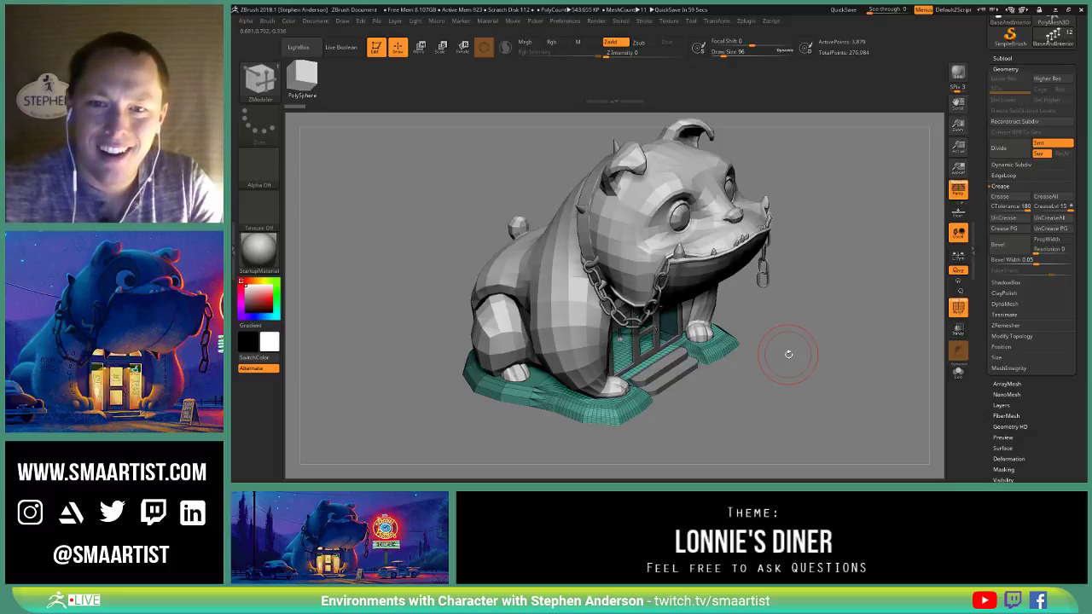
Step: Append a Cube3D to the subtool list and frame it in the view
left_click(1010, 58)
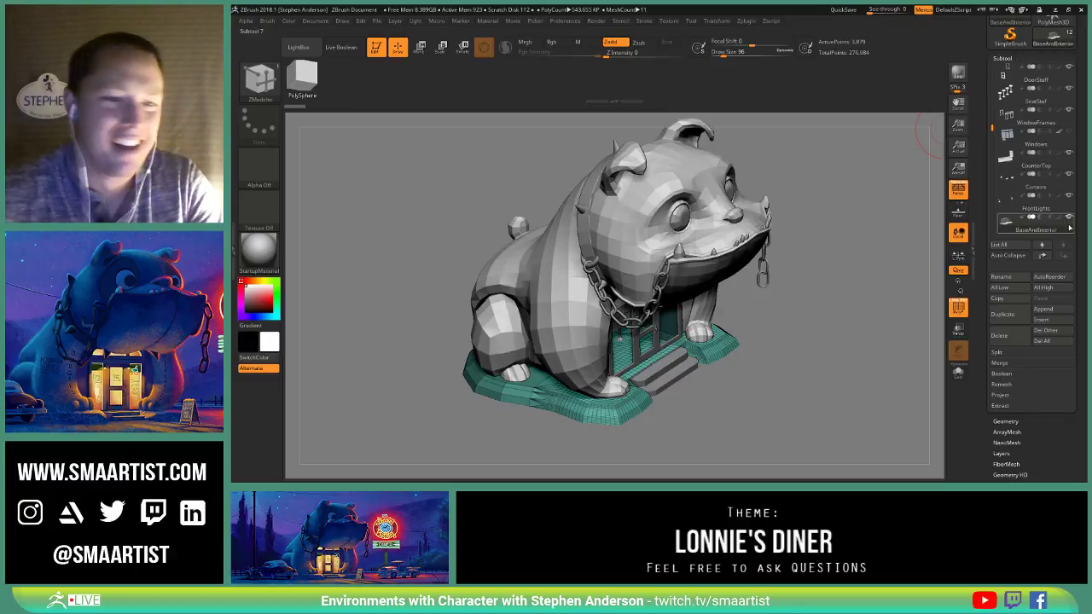
mouse_move(1032, 224)
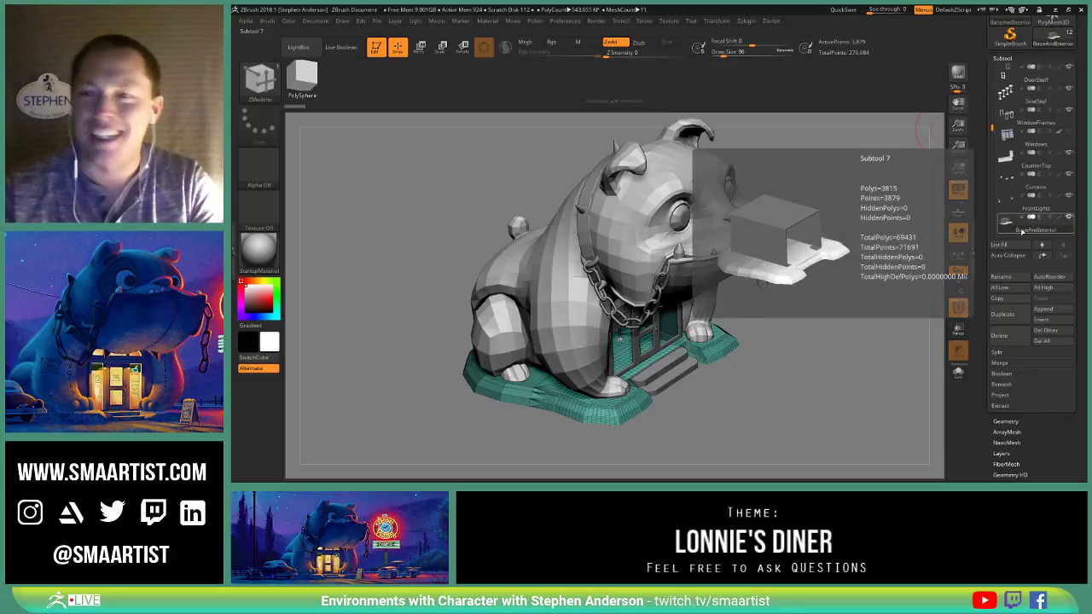
left_click(1065, 308)
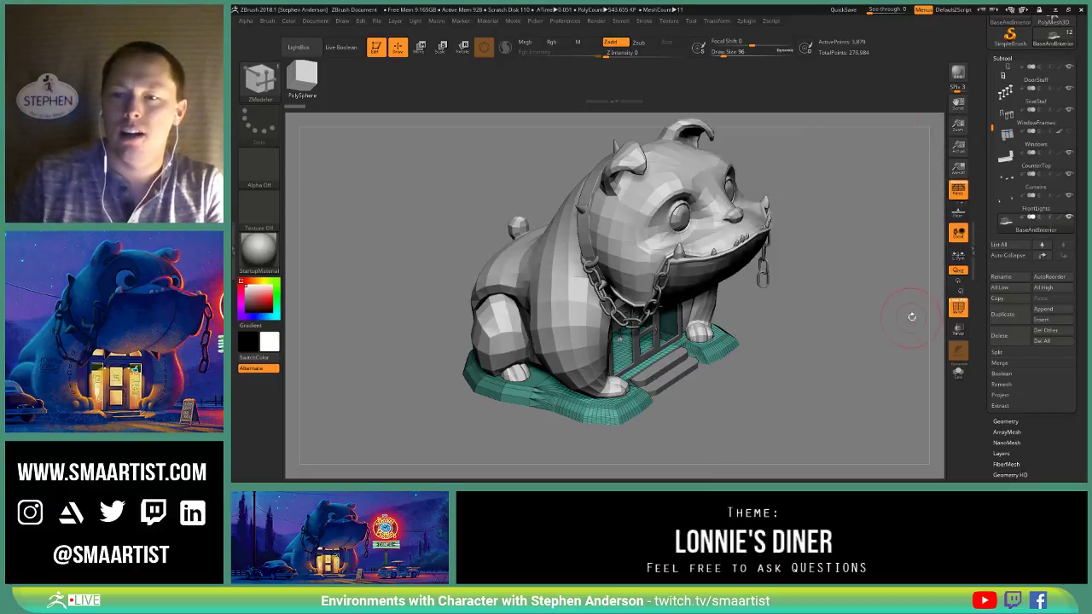
left_click(1048, 310)
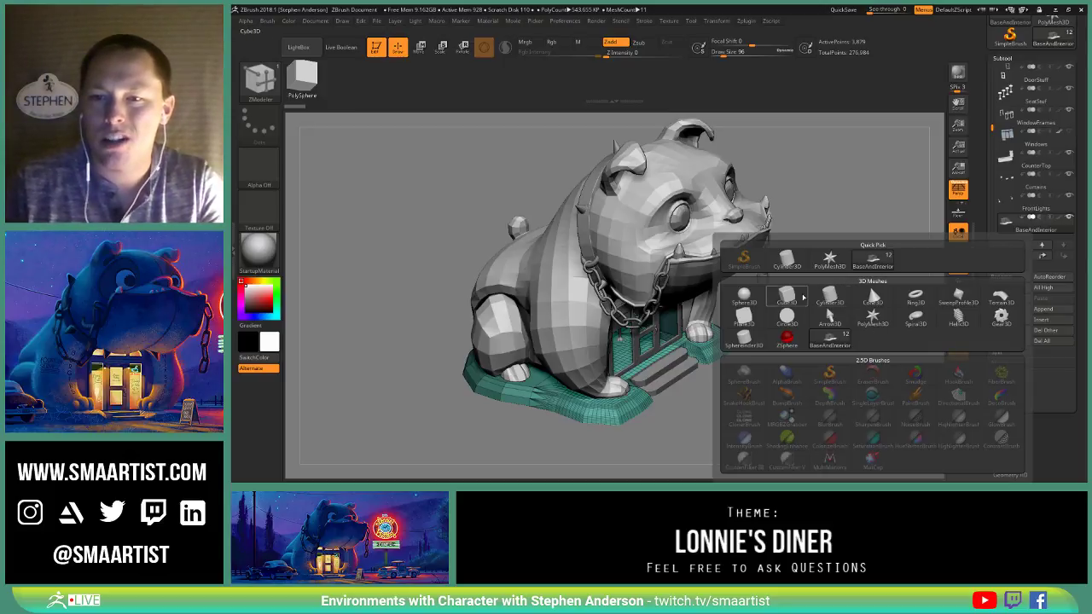
left_click(787, 296)
key("f")
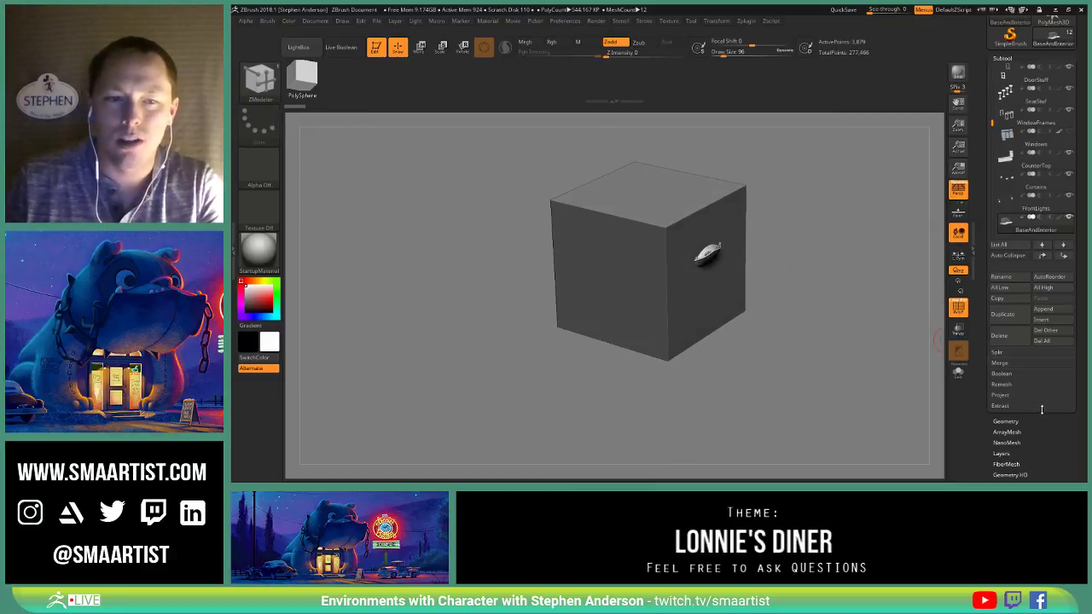
Step: Make the appended cube active and reinitialize it as a QCube with a resolution of 2 on X, Y and Z
scroll(1061, 418, "down", 3)
scroll(1063, 395, "down", 10)
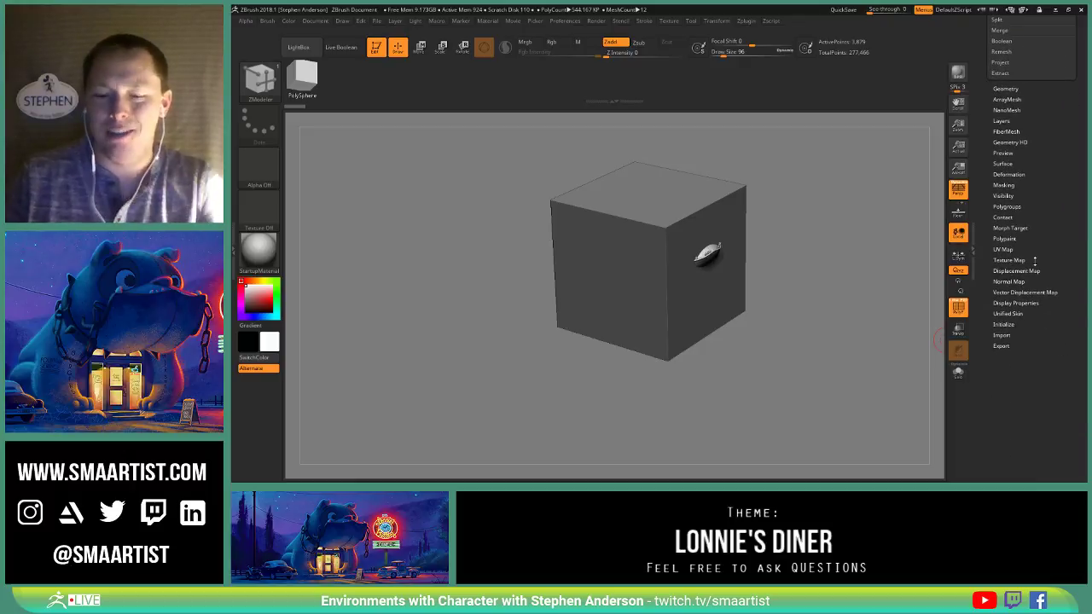
key("Down")
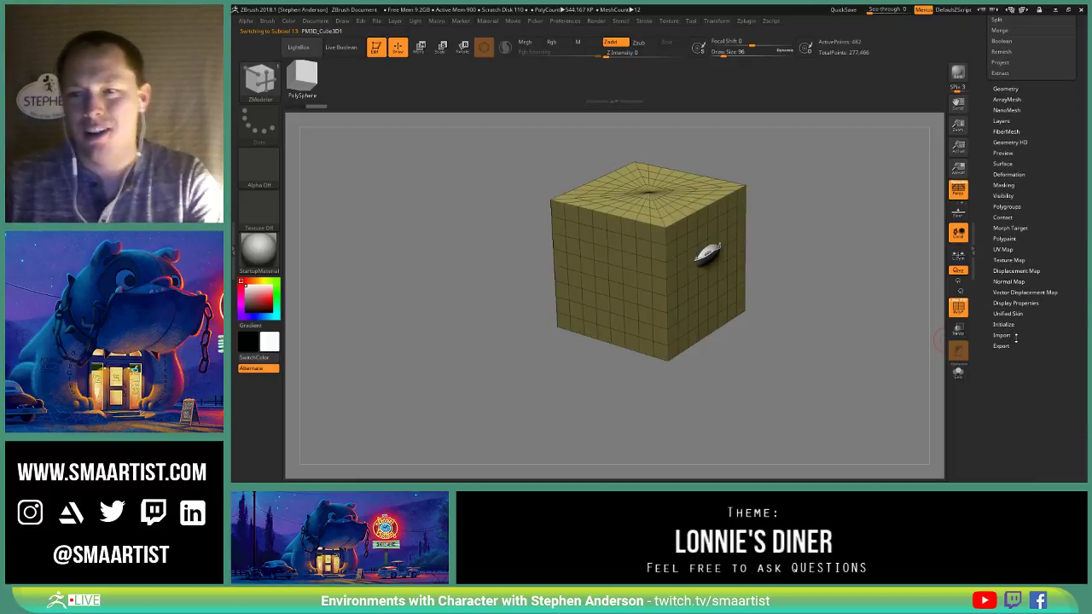
left_click(1011, 325)
left_click_drag(1032, 407, 1032, 430)
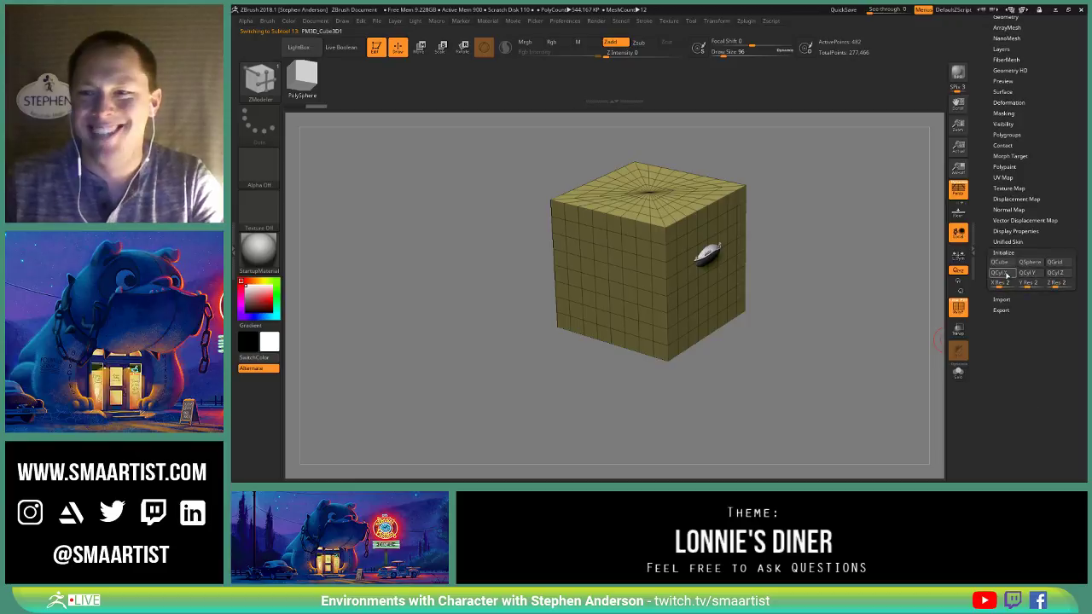
left_click(1007, 264)
Step: Turn off perspective and, from a side view, move the cube straight down below the building's base
mouse_move(814, 281)
left_mouse_down()
mouse_move(763, 236)
mouse_move(814, 232)
left_mouse_up()
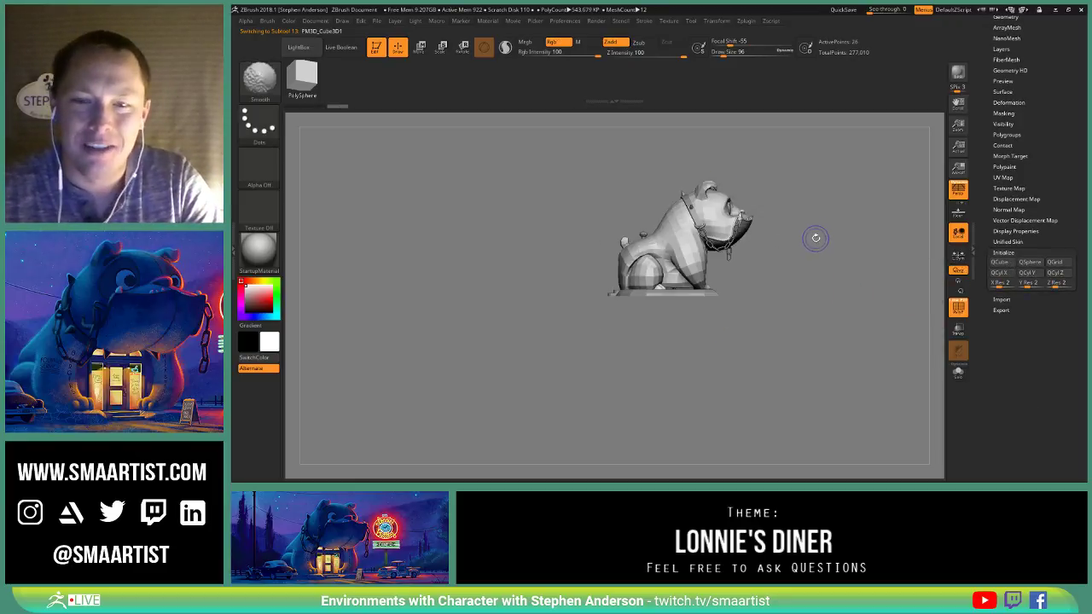
key("p")
right_click_drag(726, 247, 705, 271, "alt")
right_click_drag(754, 302, 740, 305)
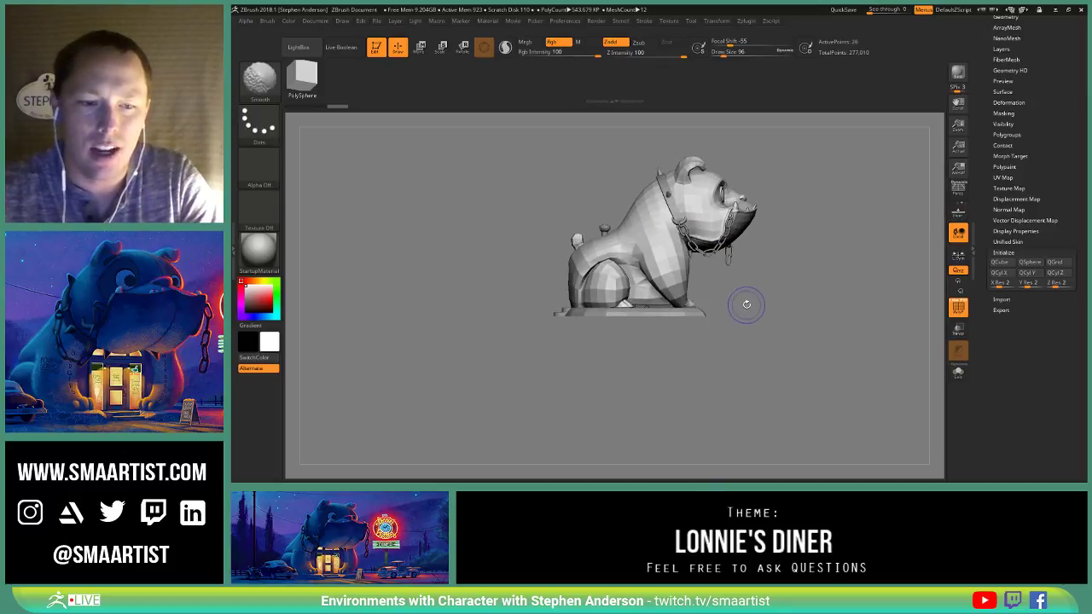
key("w")
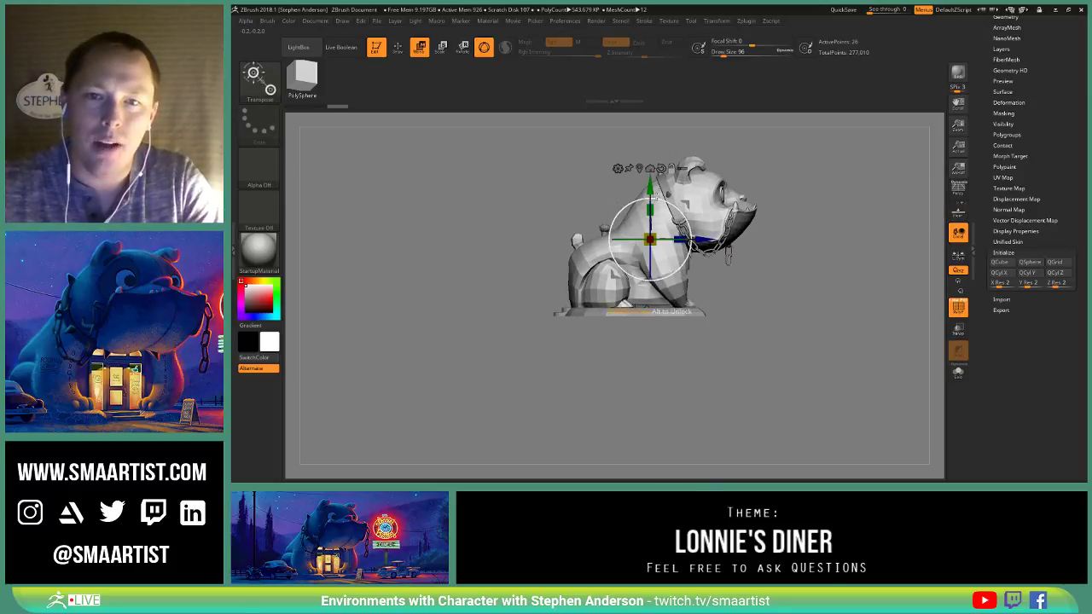
left_click_drag(645, 187, 644, 292)
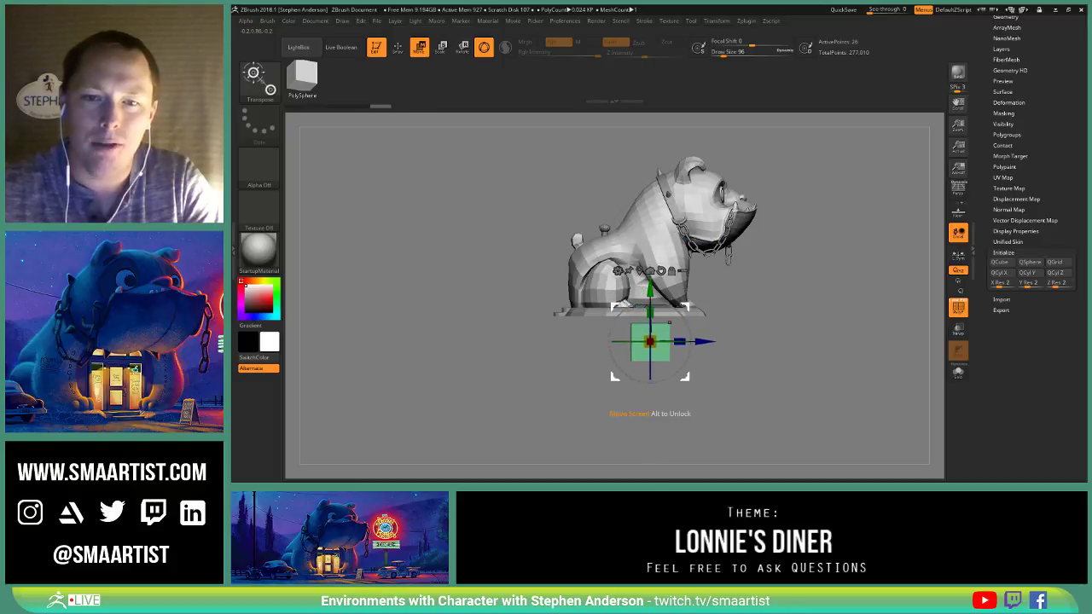
Step: Hide all of the cube except its top face
key("q")
mouse_move(603, 365)
left_mouse_down("ctrl+shift")
mouse_move(724, 401)
mouse_move(572, 334)
left_mouse_up("ctrl+shift")
left_click_drag(727, 318, 683, 325)
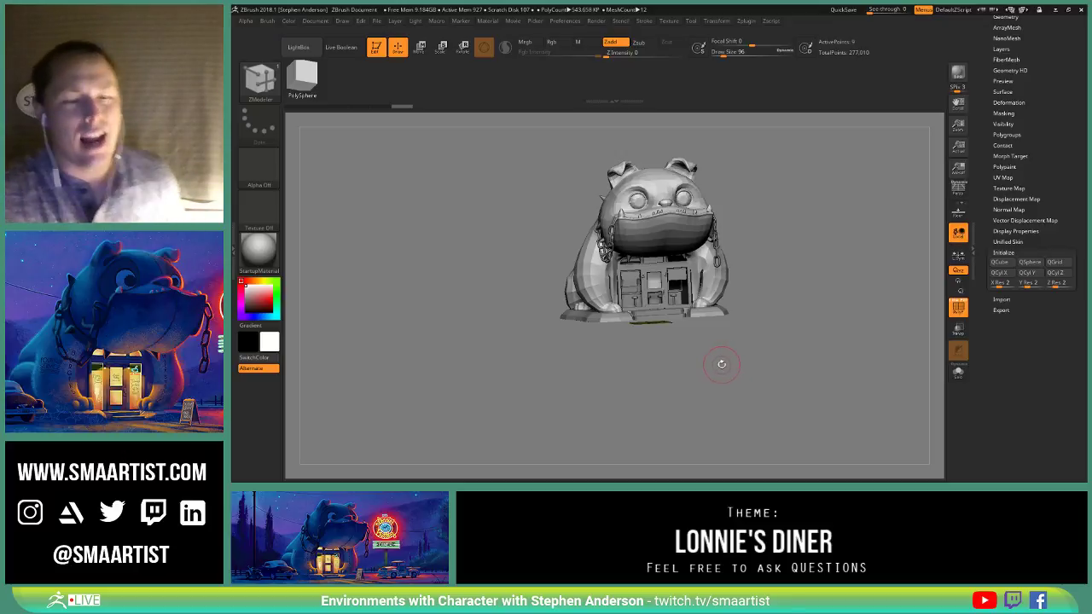
mouse_move(715, 365)
left_mouse_down()
mouse_move(738, 354)
mouse_move(714, 353)
mouse_move(713, 365)
left_mouse_up()
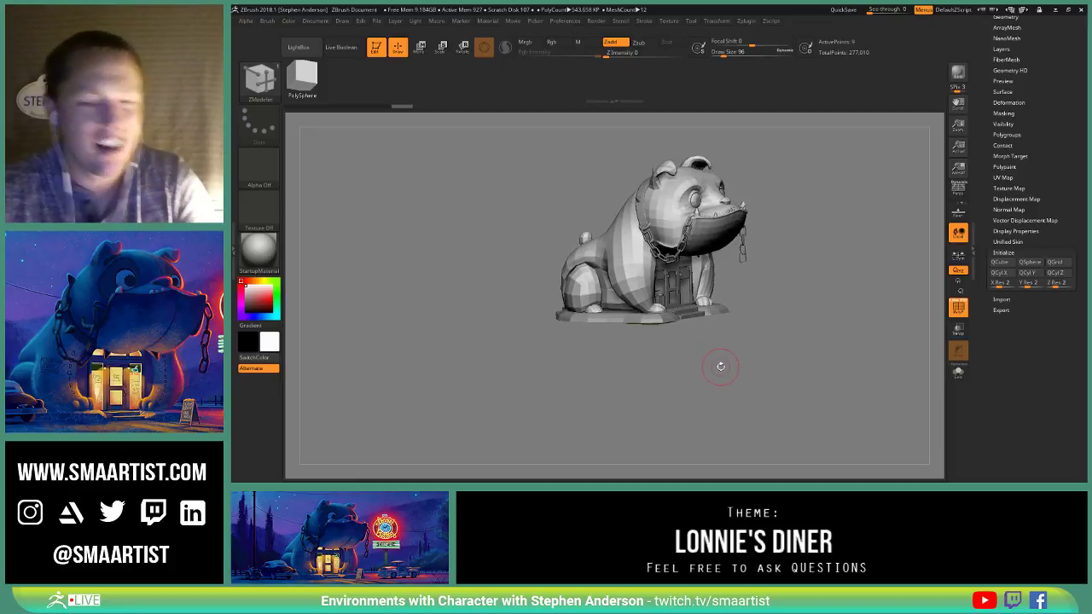
left_click_drag(748, 366, 717, 370)
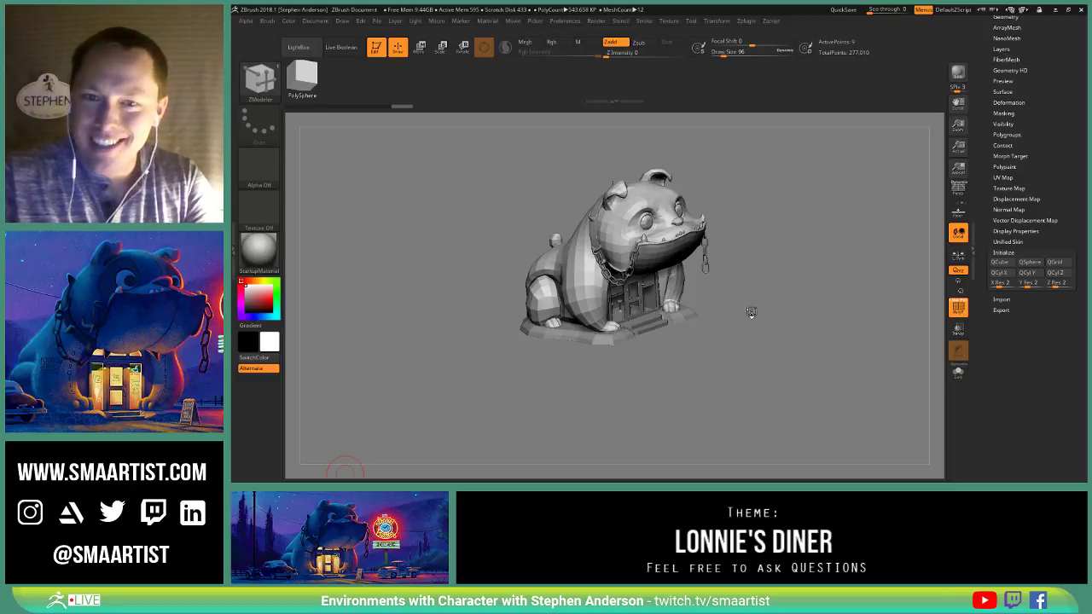
Step: Delete the cube's hidden faces with Del Hidden to keep only the flat plane
left_click_drag(756, 299, 756, 294)
left_click_drag(738, 304, 742, 308)
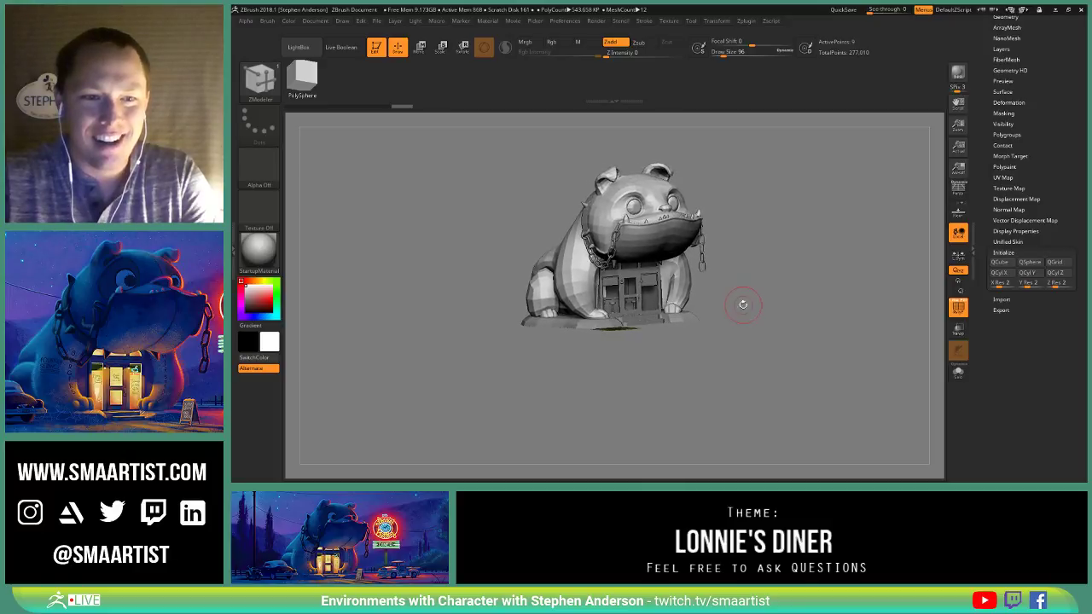
right_click_drag(742, 304, 736, 286, "ctrl")
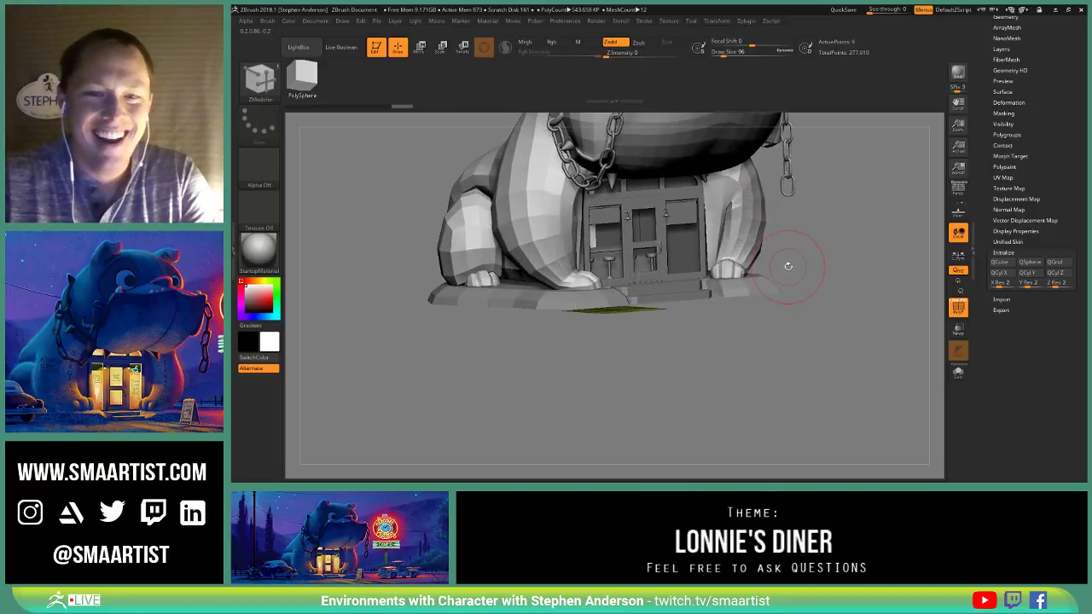
key("w")
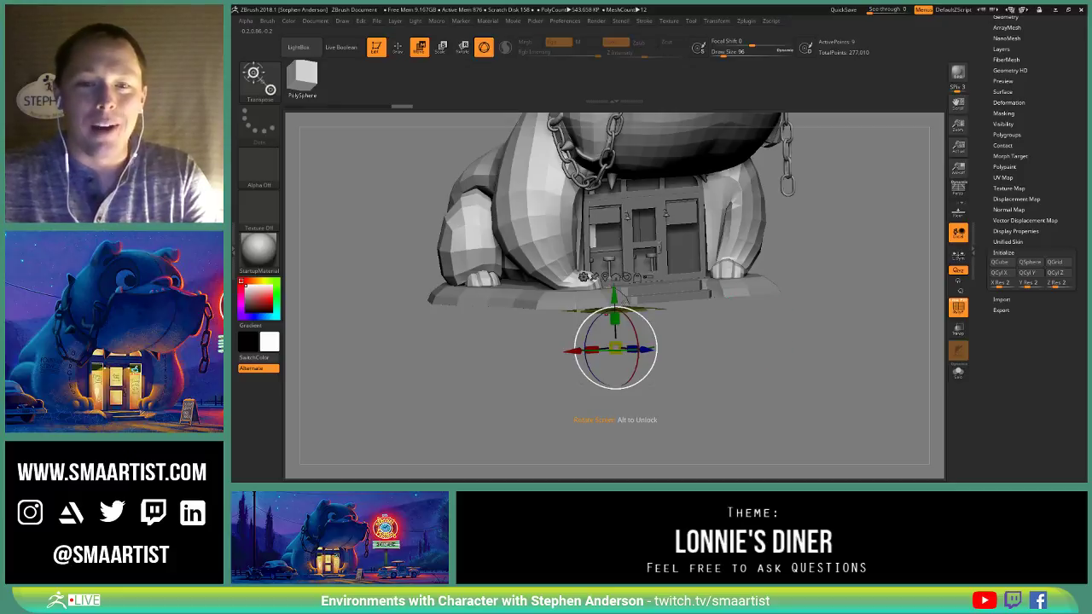
scroll(1062, 171, "up", 5)
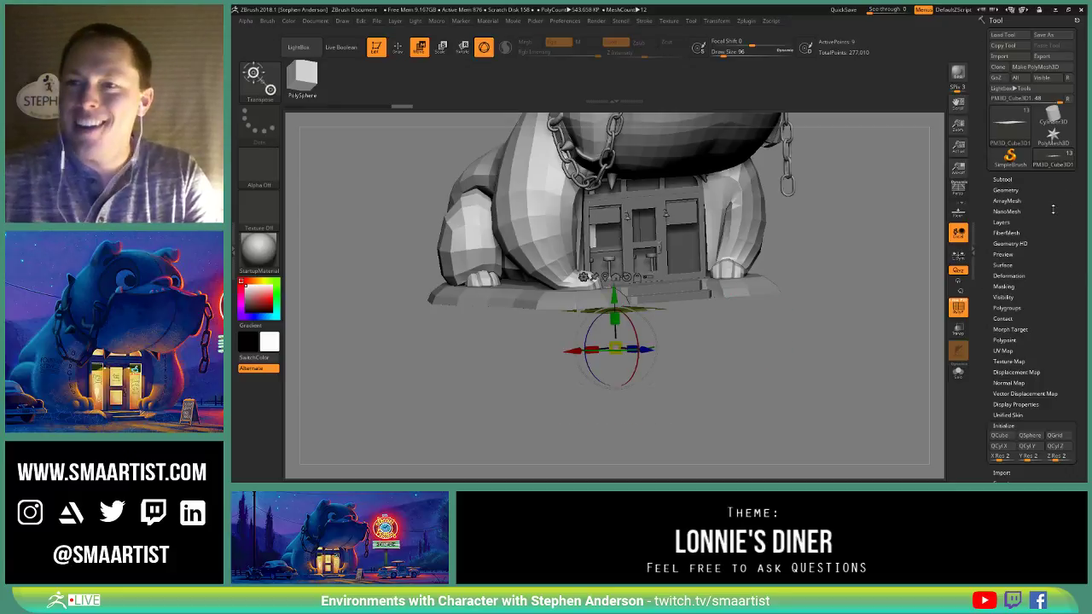
left_click(1007, 190)
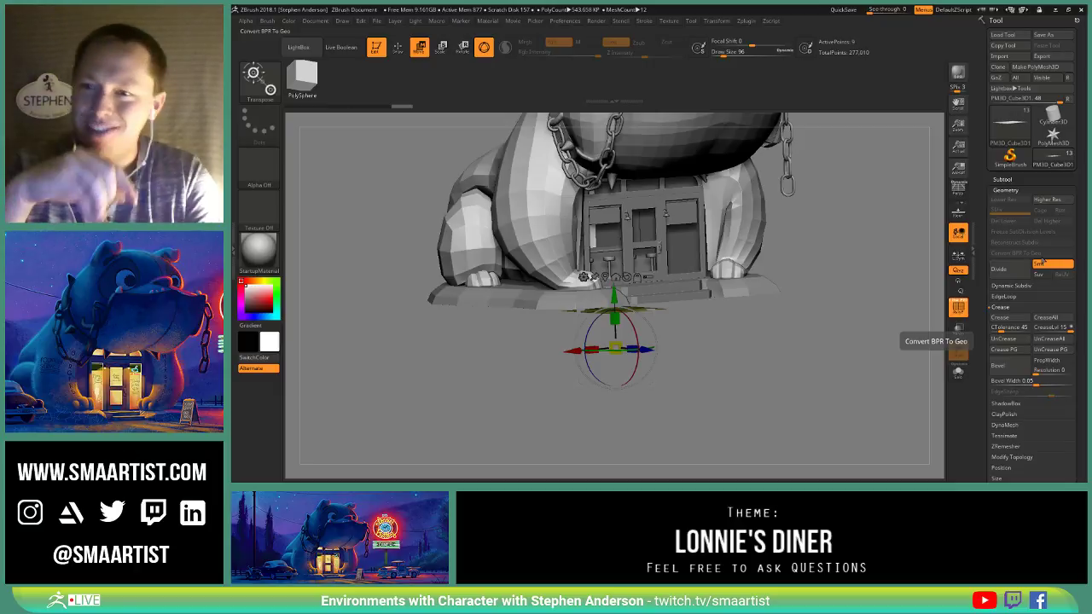
left_click(1012, 457)
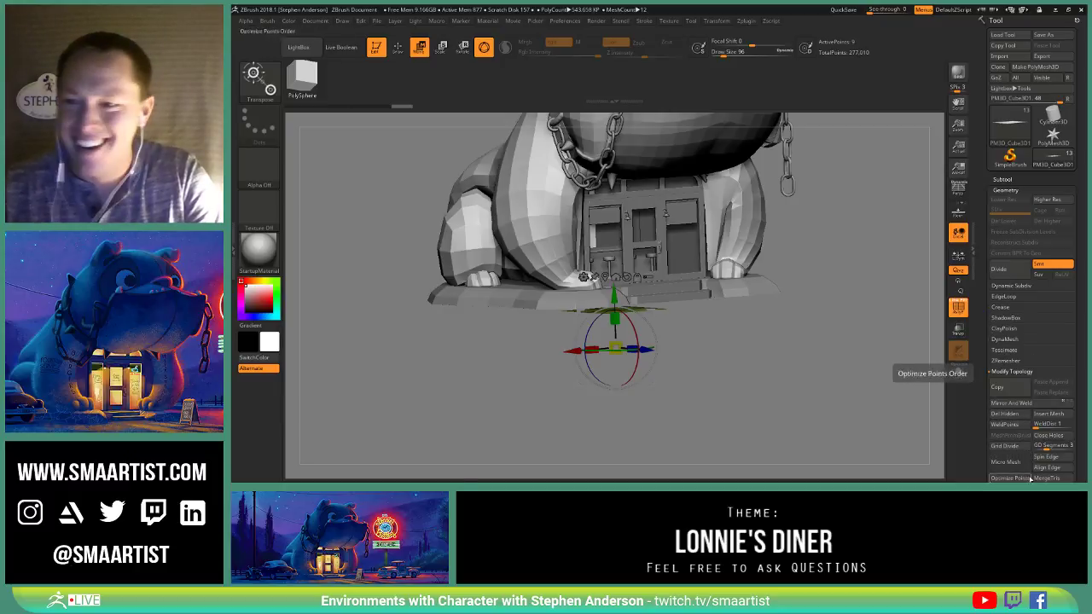
left_click(1013, 415)
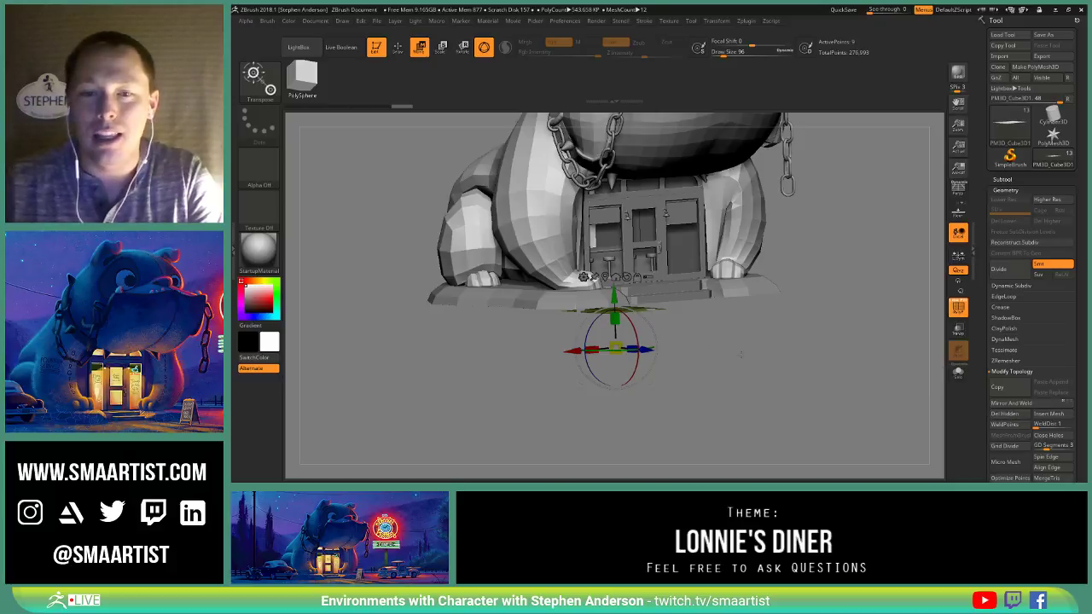
Step: Center the gizmo on the plane, reset its orientation, scale the plane well beyond the base and adjust its height under the building
left_click(606, 277)
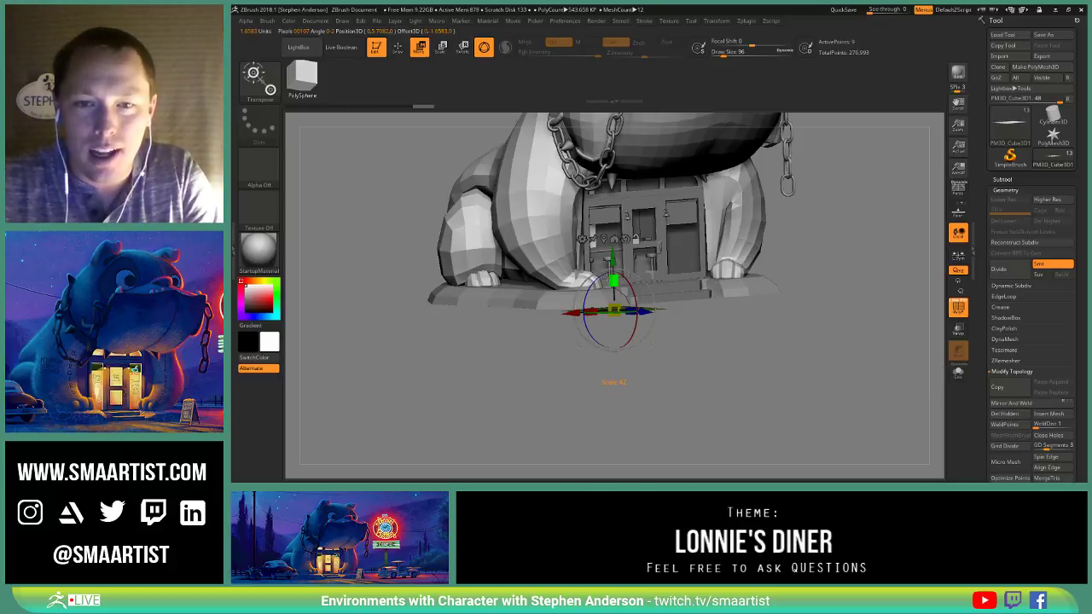
left_click(625, 240)
left_click_drag(615, 309, 674, 273)
mouse_move(683, 277)
right_mouse_down("ctrl")
mouse_move(685, 207)
mouse_move(676, 208)
mouse_move(684, 237)
mouse_move(659, 273)
mouse_move(673, 205)
mouse_move(692, 245)
mouse_move(806, 252)
mouse_move(785, 215)
mouse_move(764, 223)
mouse_move(769, 245)
mouse_move(730, 182)
right_mouse_up("ctrl")
left_click_drag(618, 181, 616, 166)
mouse_move(753, 207)
right_mouse_down("ctrl")
mouse_move(763, 122)
mouse_move(778, 198)
mouse_move(765, 246)
mouse_move(722, 272)
mouse_move(724, 189)
mouse_move(708, 242)
mouse_move(715, 226)
mouse_move(735, 223)
mouse_move(714, 244)
mouse_move(792, 285)
right_mouse_up("ctrl")
key("q")
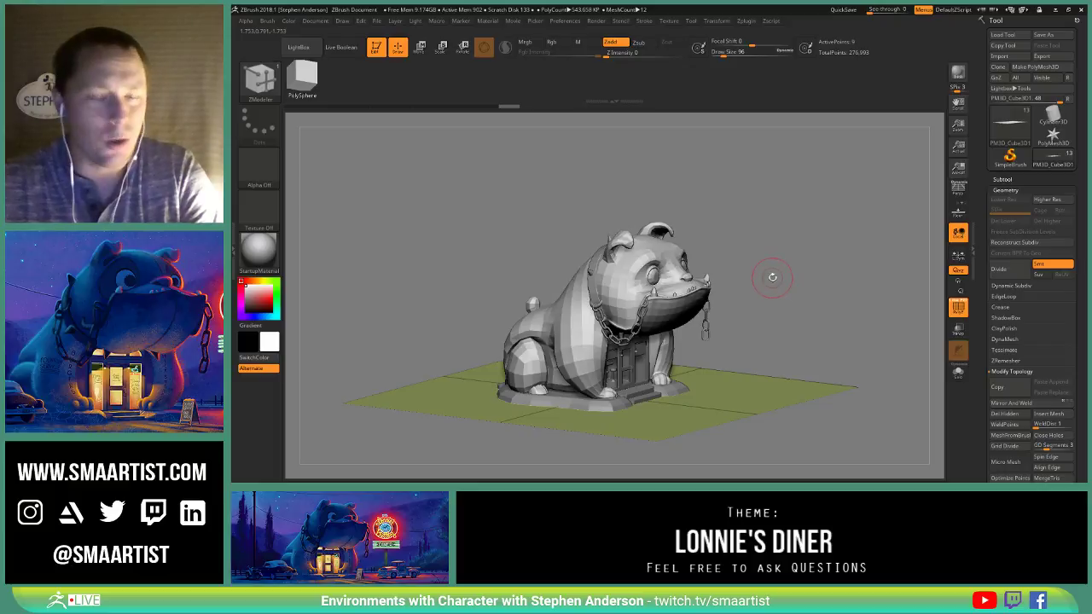
Step: Scale the ground plane up further until it extends many times beyond the building in every direction
key("r")
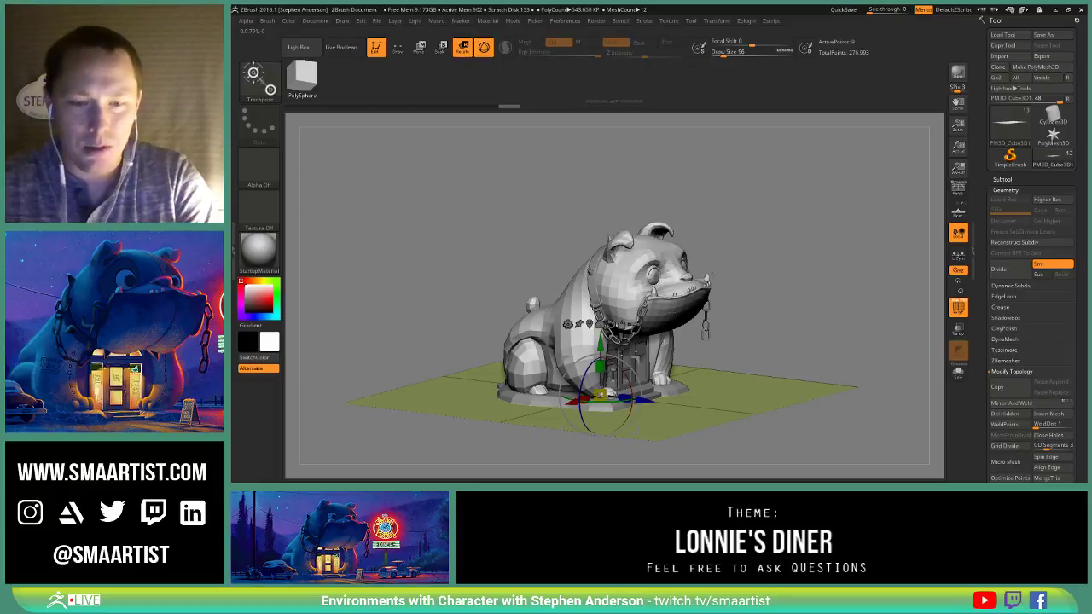
left_click_drag(599, 394, 890, 319)
right_click_drag(764, 345, 643, 358, "alt")
right_click_drag(683, 230, 712, 306)
left_click_drag(635, 272, 721, 241)
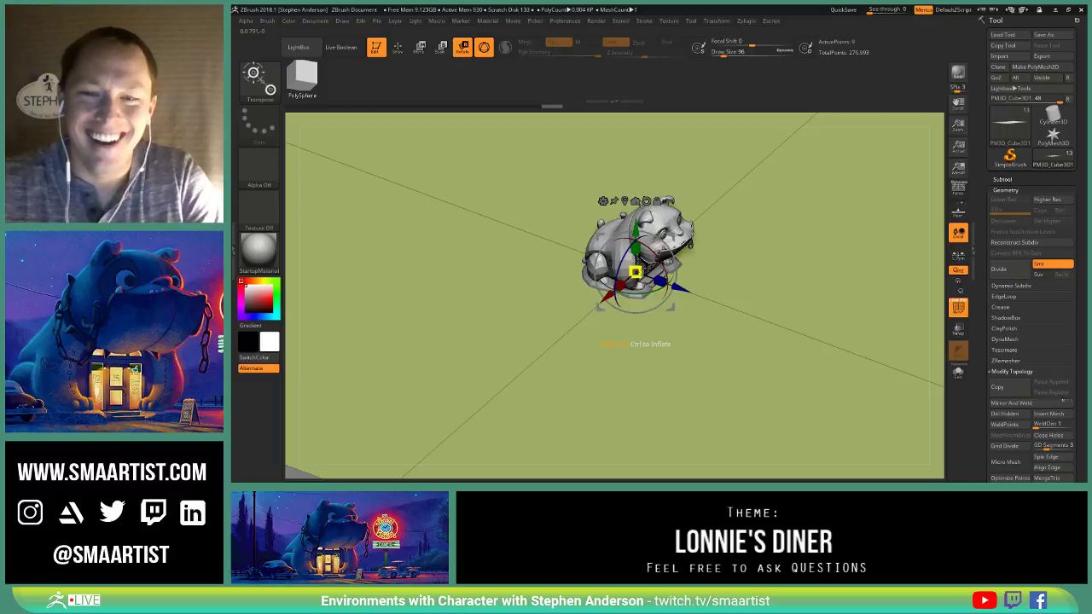
right_click_drag(747, 202, 744, 158, "ctrl")
mouse_move(747, 256)
right_mouse_down()
mouse_move(740, 273)
mouse_move(710, 212)
mouse_move(701, 241)
mouse_move(738, 266)
mouse_move(724, 258)
right_mouse_up()
key("q")
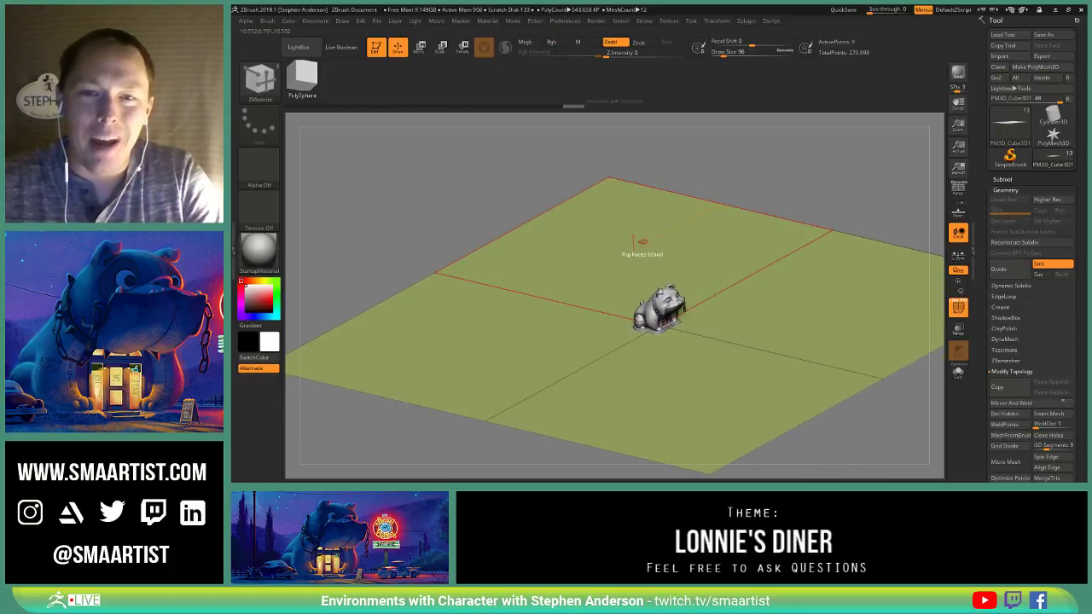
Step: Show the scene in perspective without the polyframe, and select StartupMaterial with a grey color for the ground plane
right_click_drag(644, 242, 674, 270, "ctrl")
right_click_drag(713, 352, 668, 227, "alt")
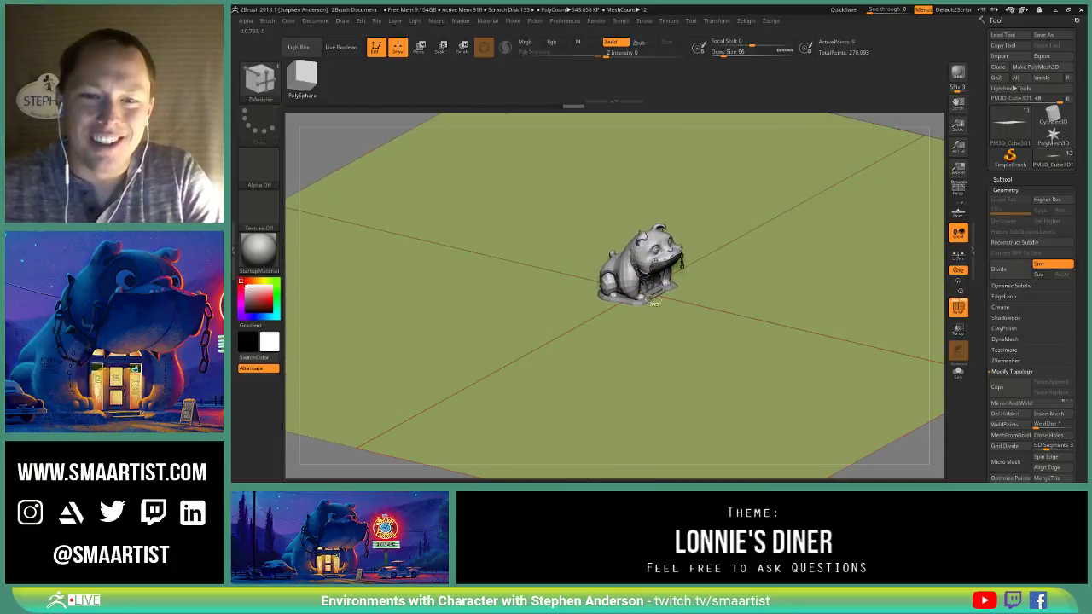
mouse_move(654, 299)
right_mouse_down("ctrl")
mouse_move(683, 324)
mouse_move(643, 297)
right_mouse_up("ctrl")
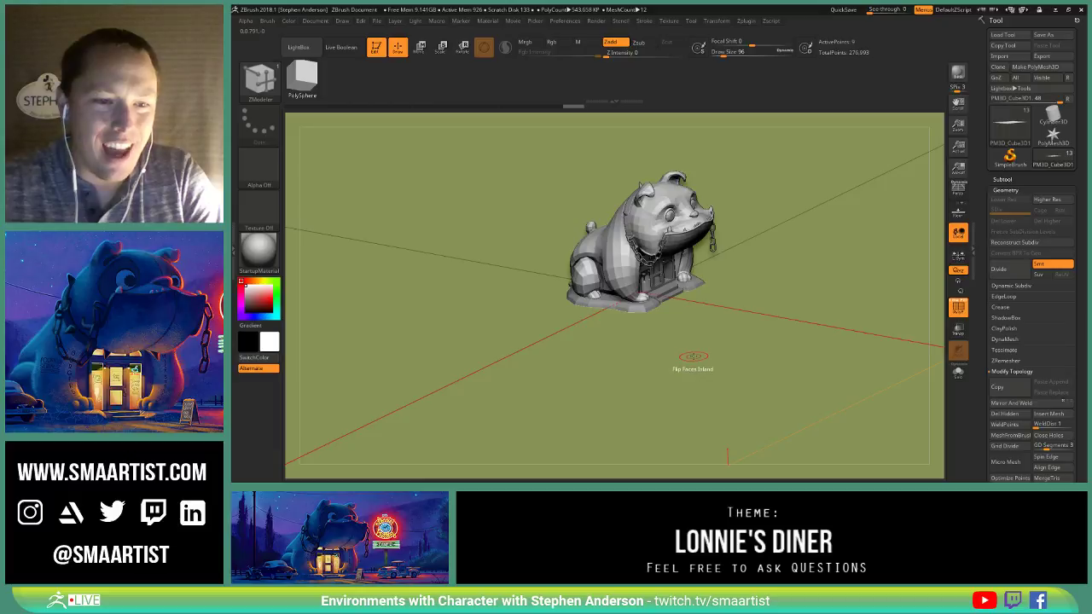
right_click_drag(693, 359, 756, 297)
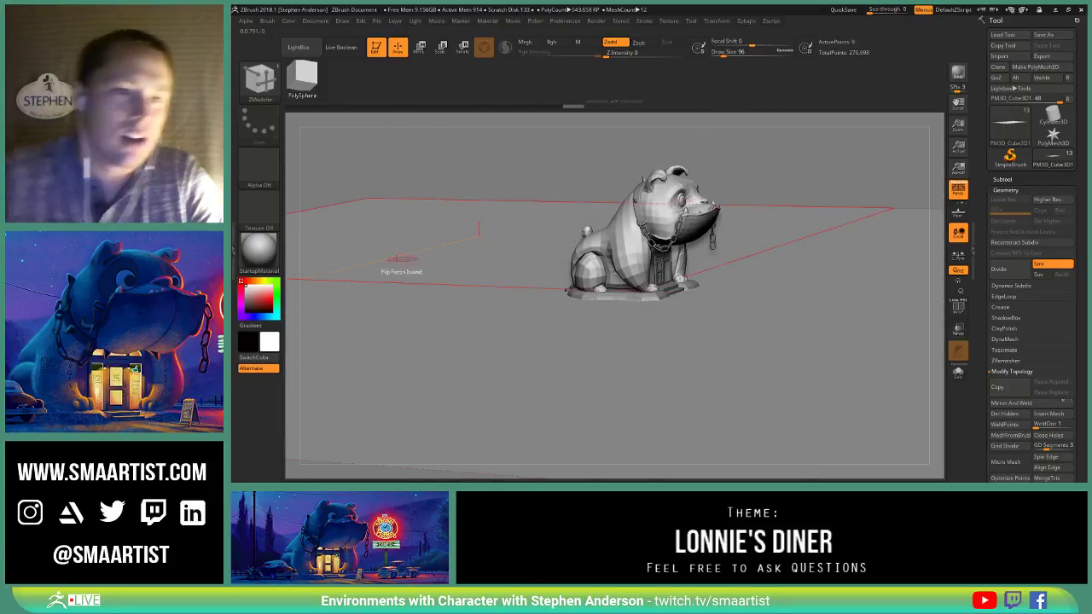
left_click(259, 258)
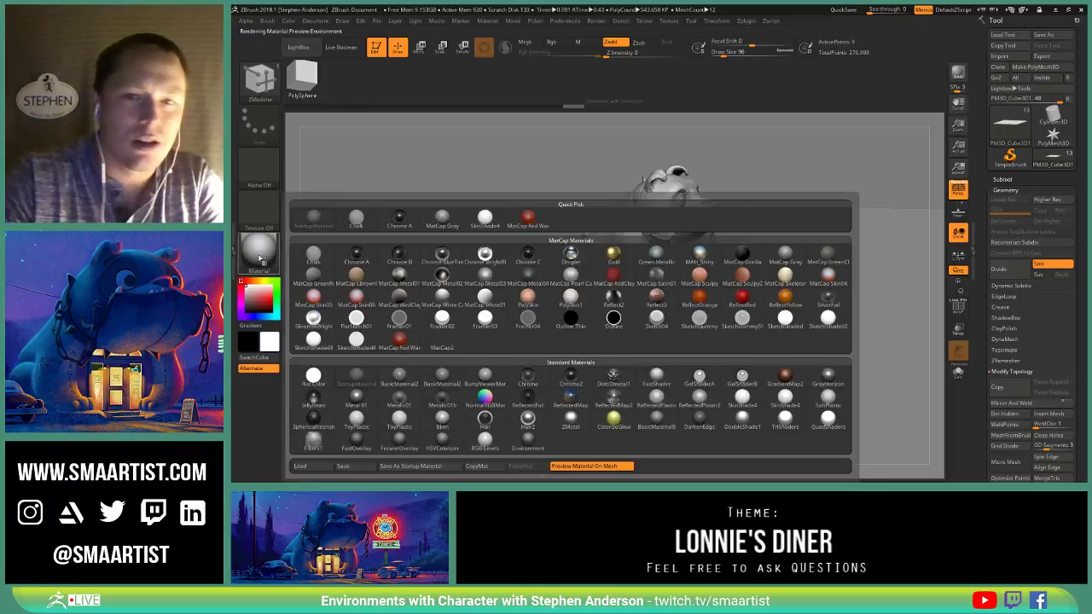
left_click(314, 220)
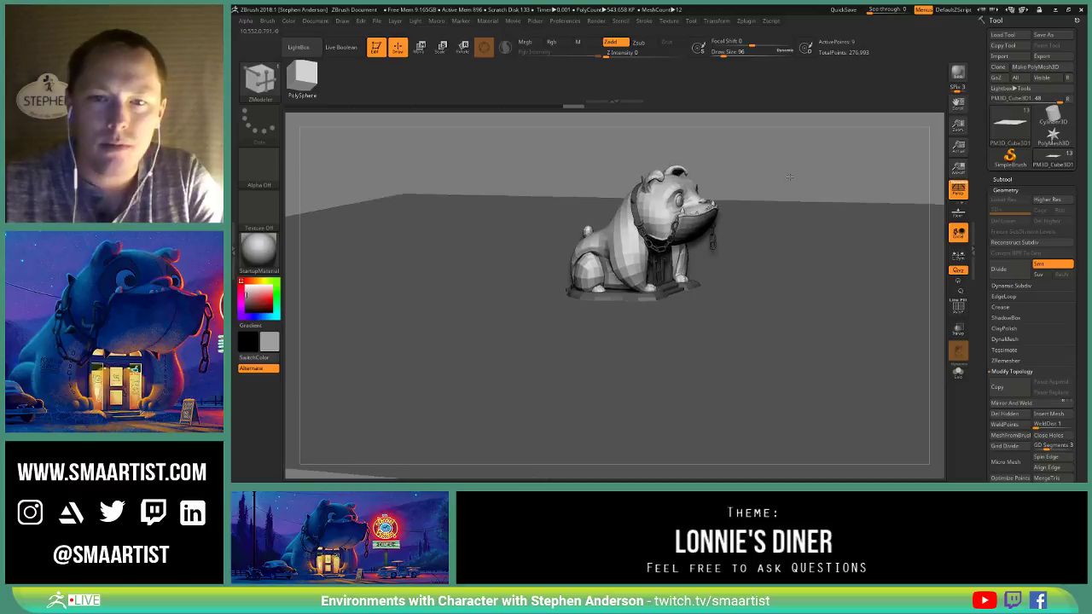
left_click_drag(789, 178, 750, 271)
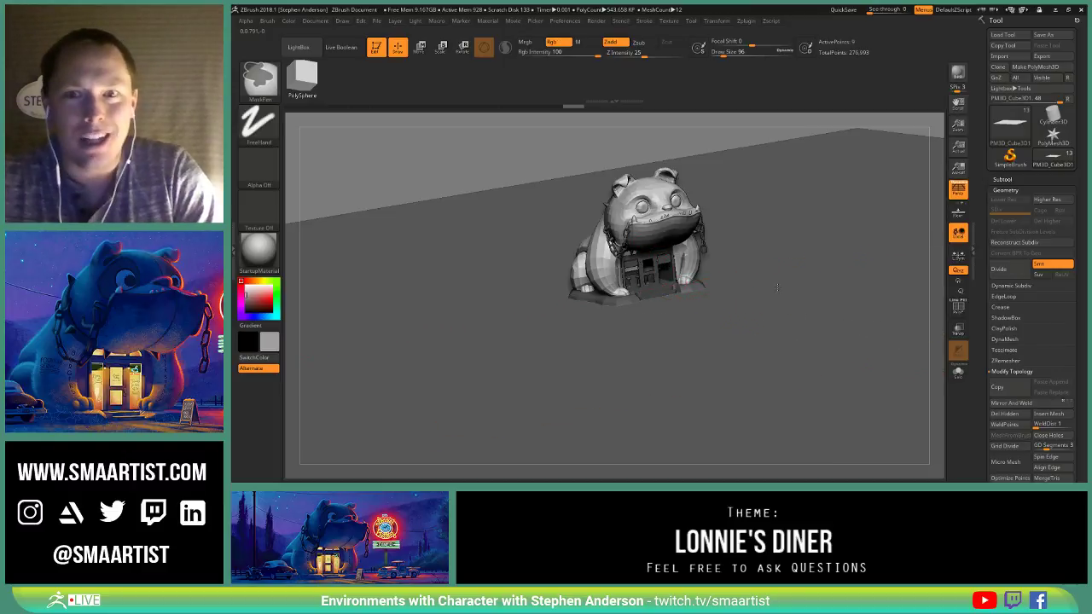
Step: Import the LonniesDinerSM night painting as a texture and add it to Spotlight
right_click_drag(795, 310, 759, 299, "ctrl")
key("f")
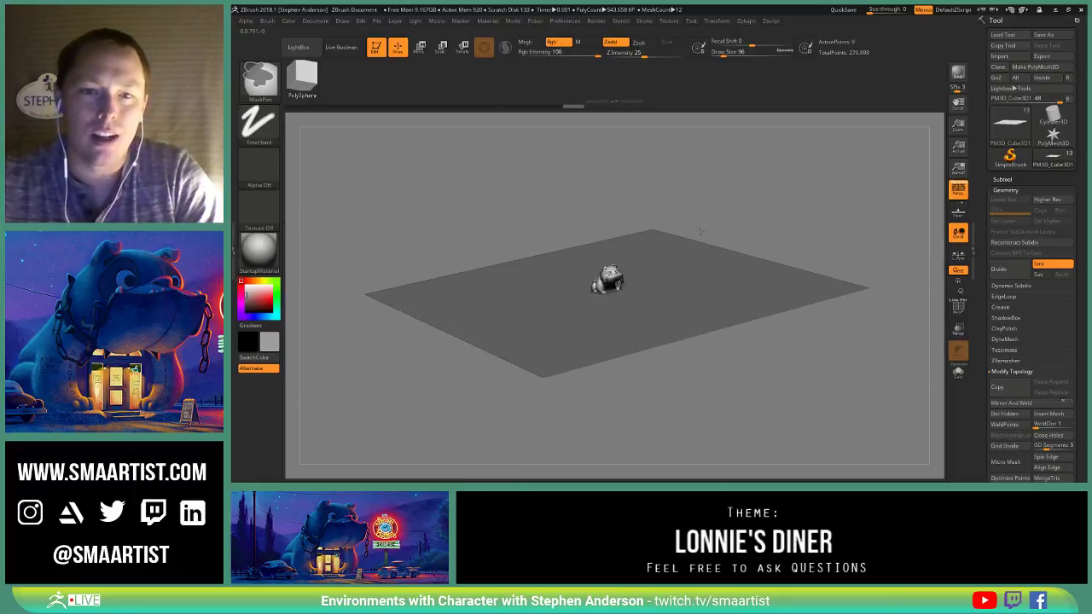
left_click(670, 22)
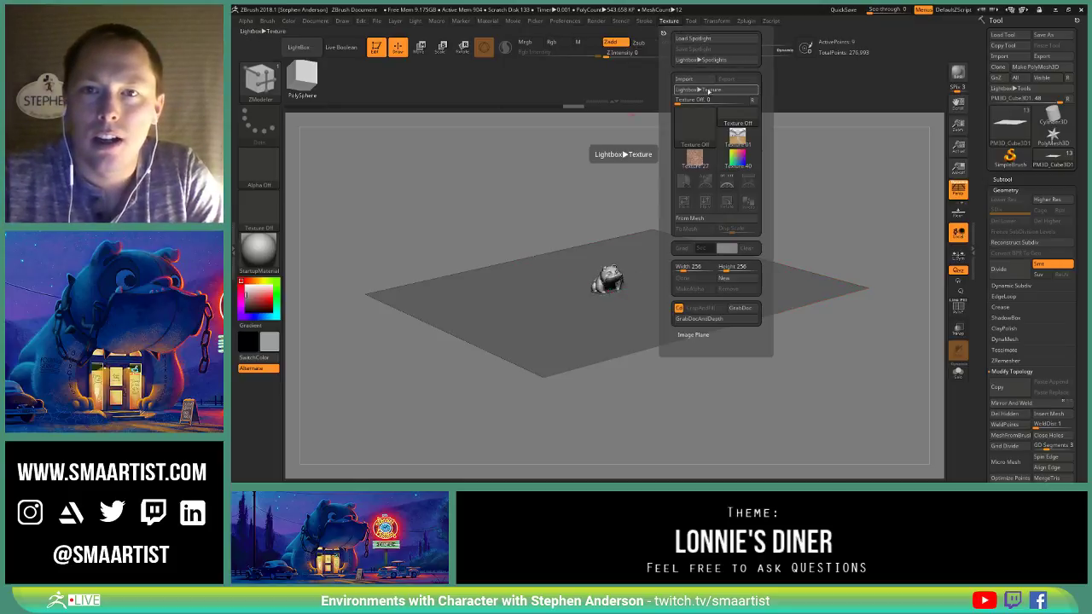
left_click(835, 141)
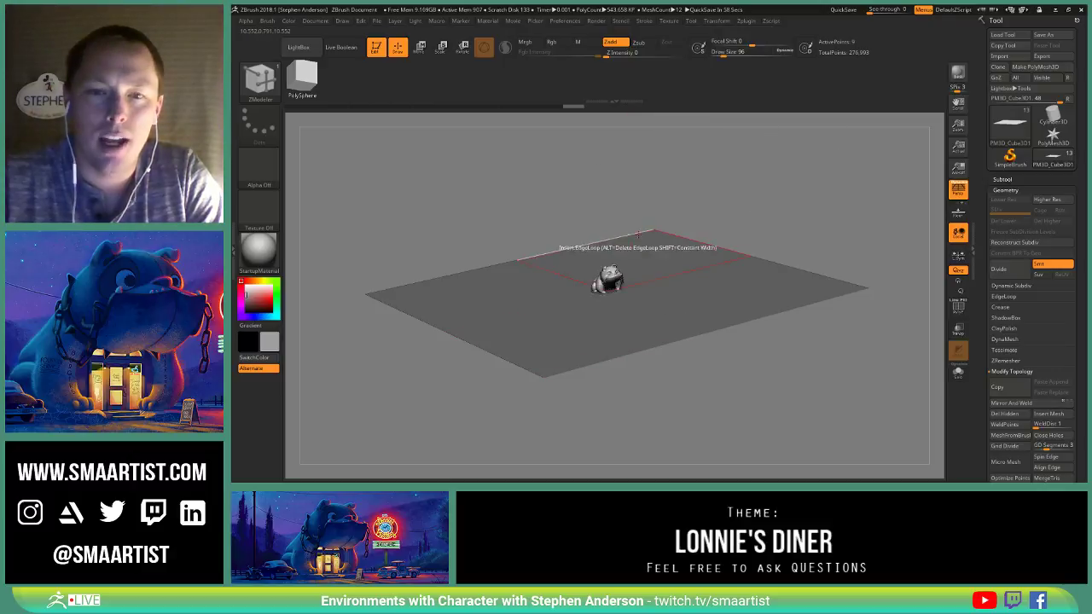
left_click(669, 21)
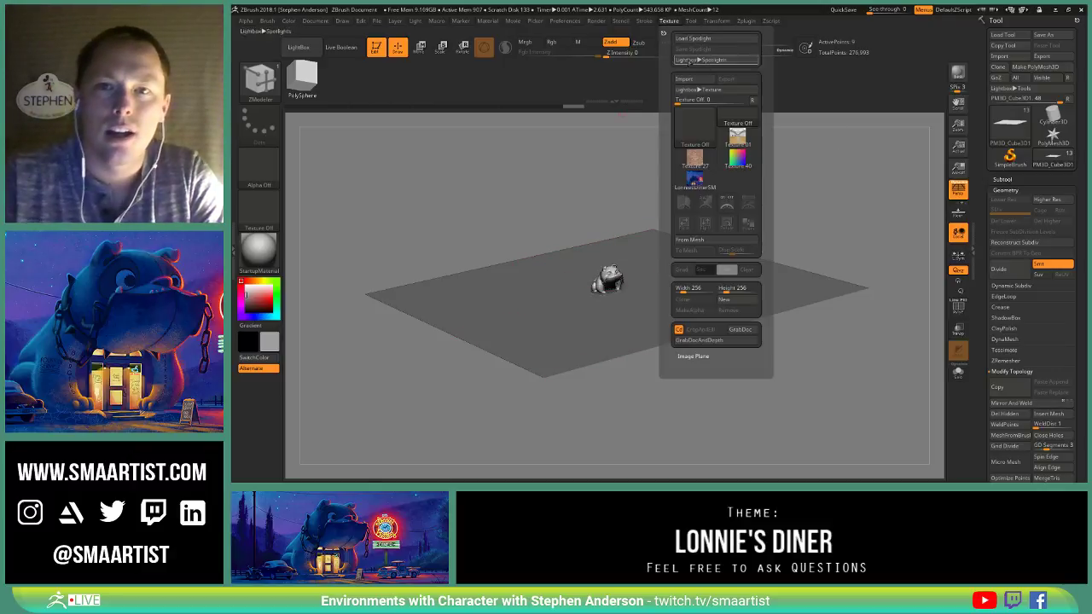
left_click(695, 179)
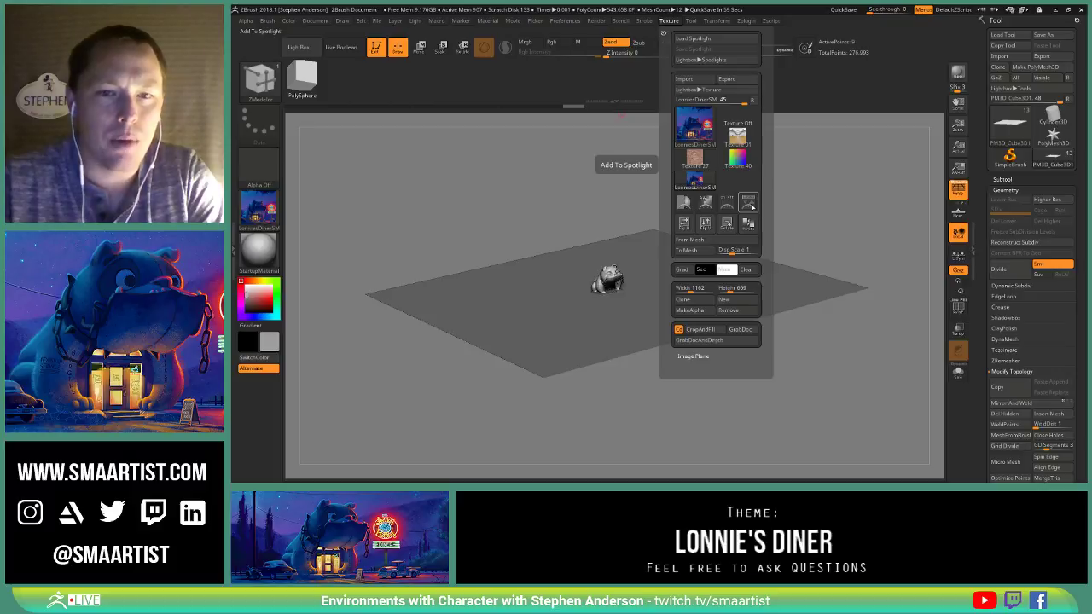
left_click(748, 203)
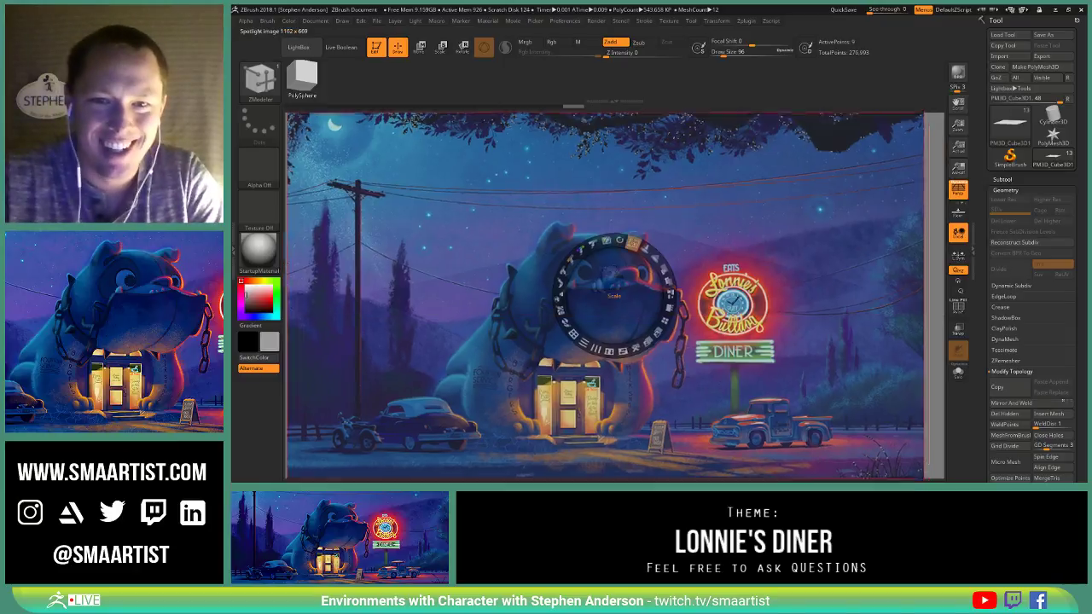
Step: Scale the night painting down to about a third of the canvas width, place it in the canvas's upper-left corner and leave Spotlight editing
left_click_drag(632, 244, 573, 258)
left_click_drag(635, 270, 431, 153)
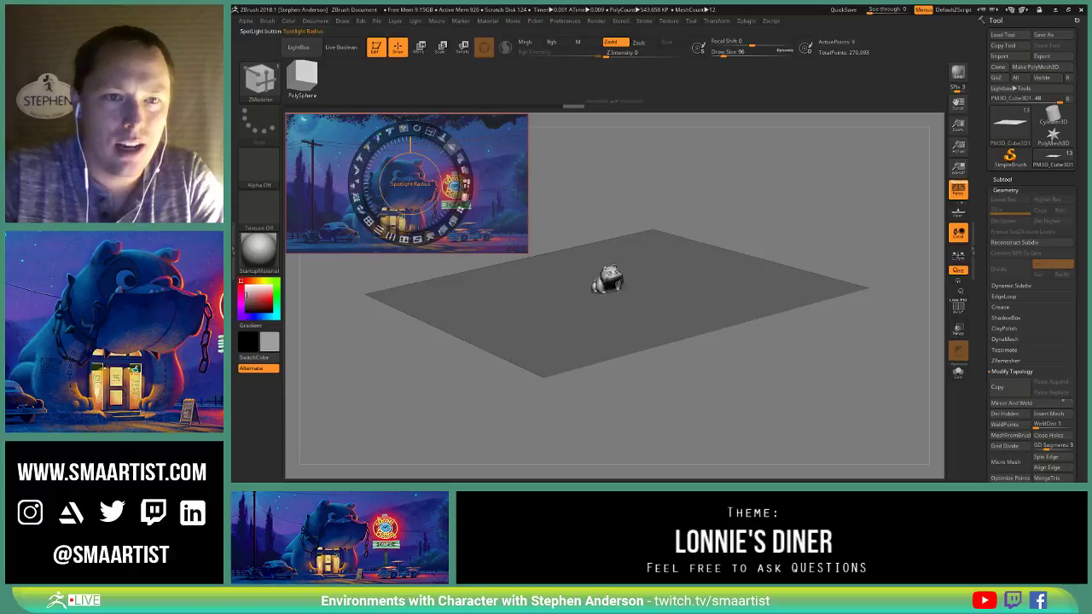
left_click_drag(460, 158, 410, 181)
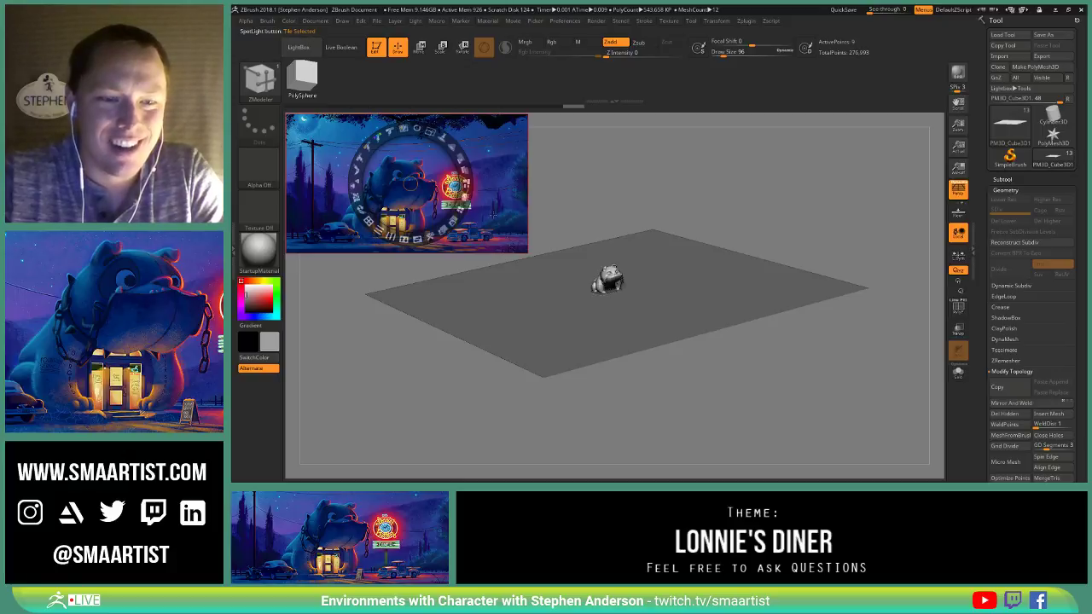
key("z")
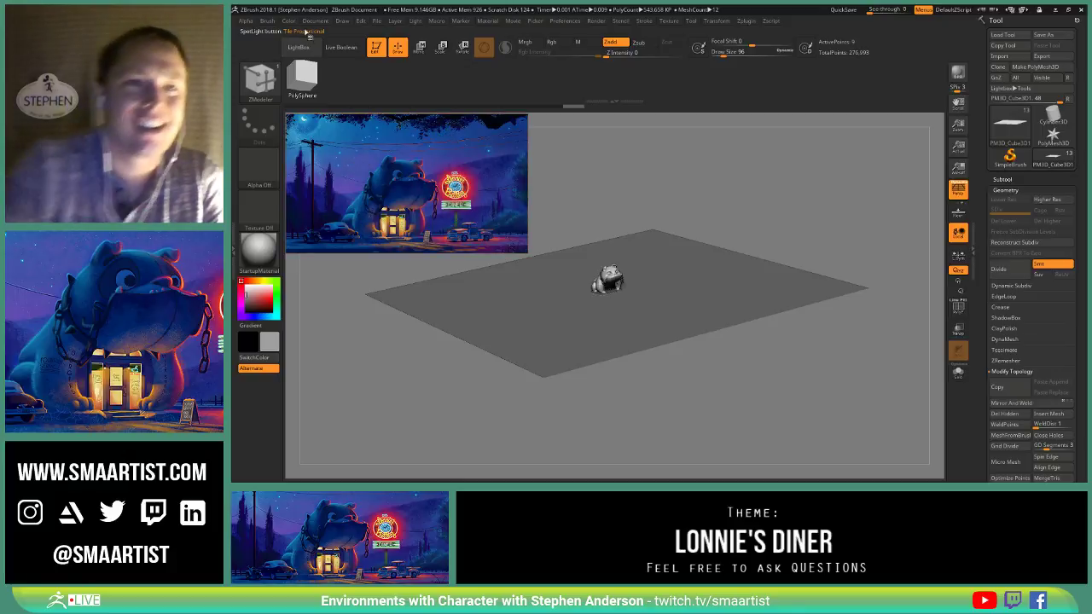
Step: Turn off Spotlight Projection in the ZModeler brush's Samples settings
left_click(267, 21)
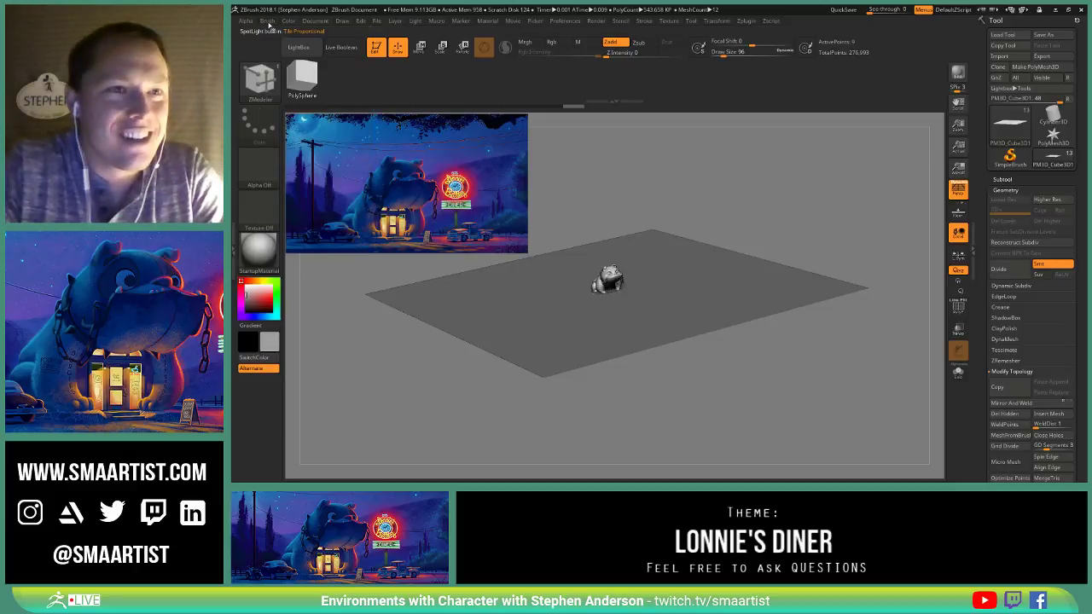
left_click(267, 20)
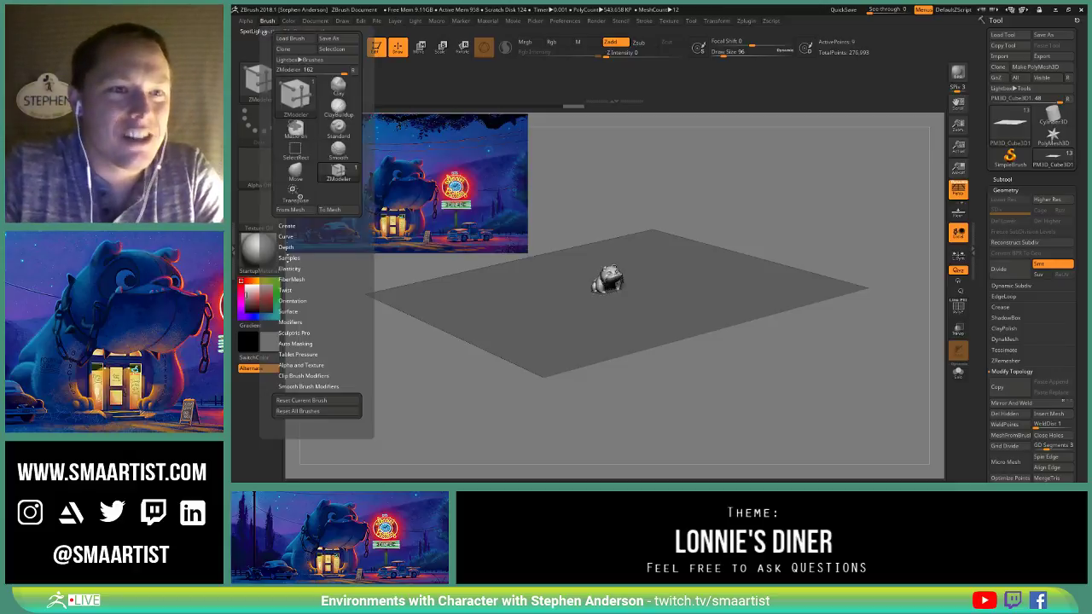
left_click(289, 258)
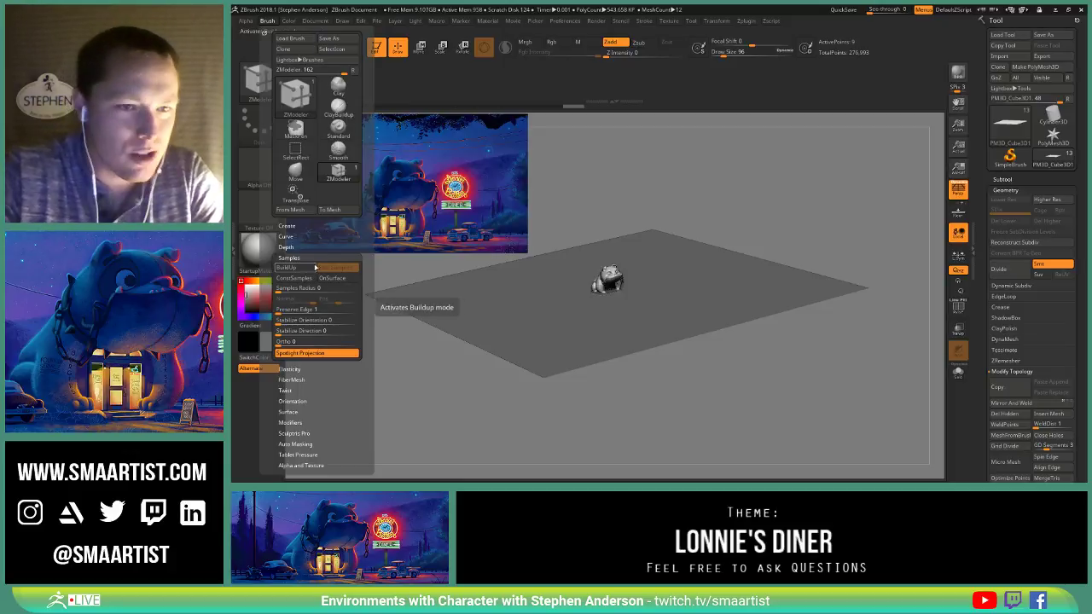
left_click_drag(327, 231, 329, 109)
left_click(323, 231)
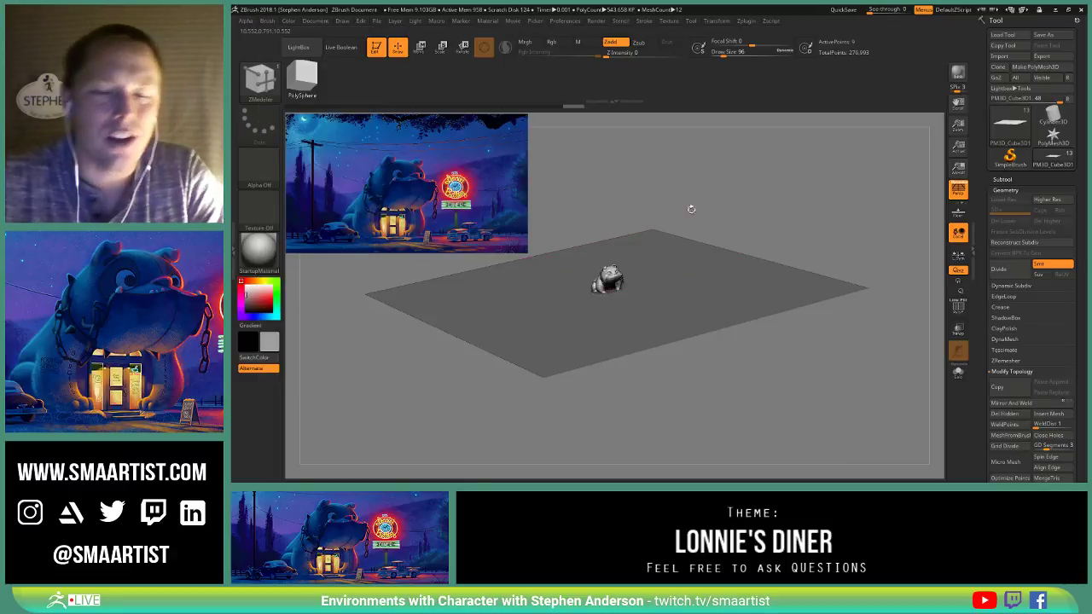
Step: Save the Spotlight containing the night painting to disk
mouse_move(672, 198)
right_mouse_down()
mouse_move(692, 229)
mouse_move(635, 322)
mouse_move(683, 322)
right_mouse_up()
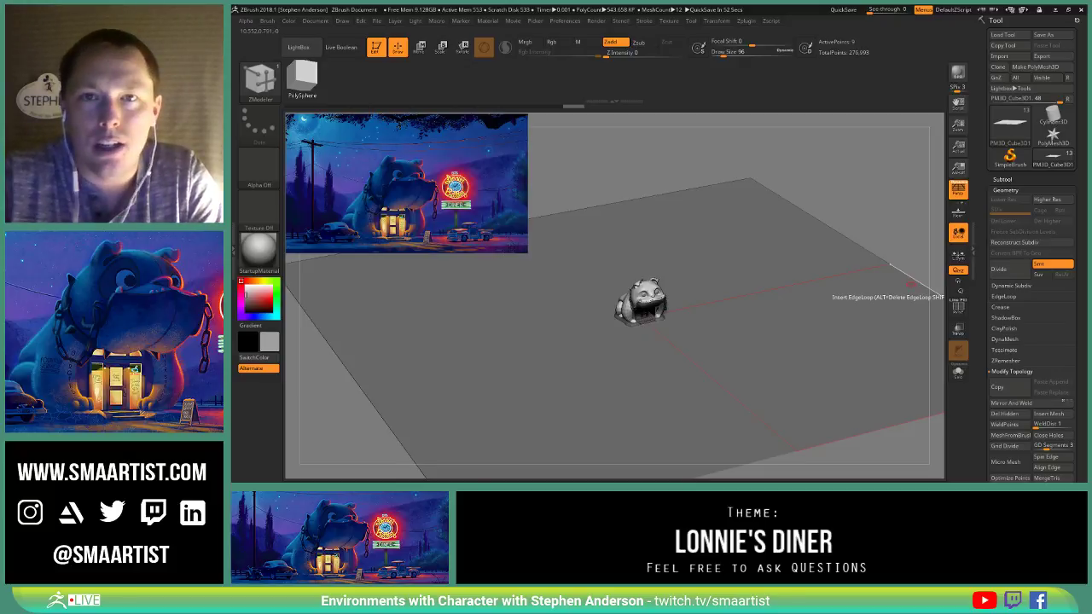
left_click(669, 20)
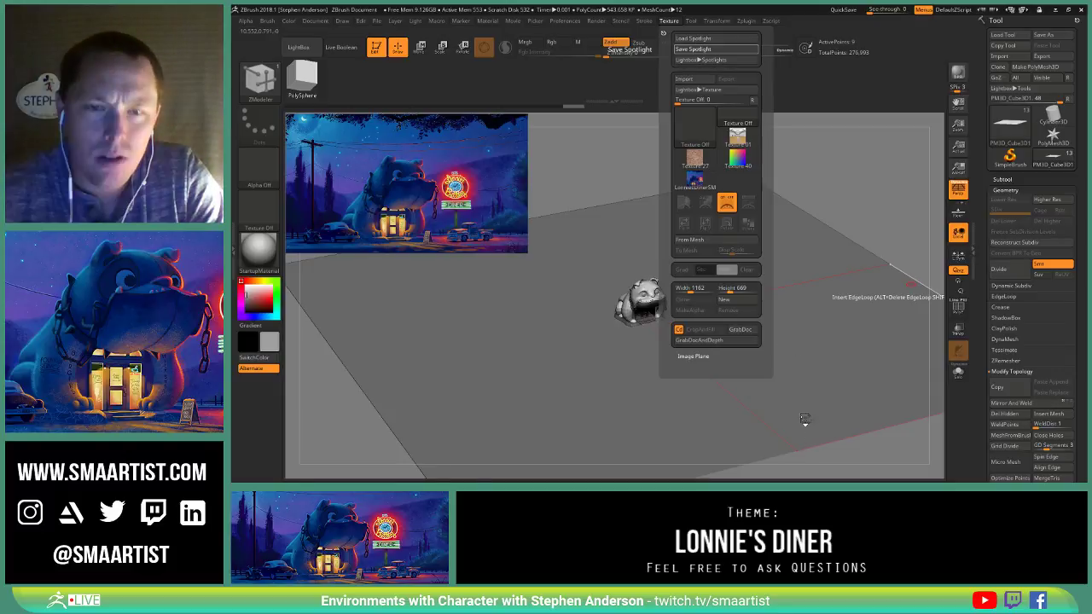
key("ctrl+s")
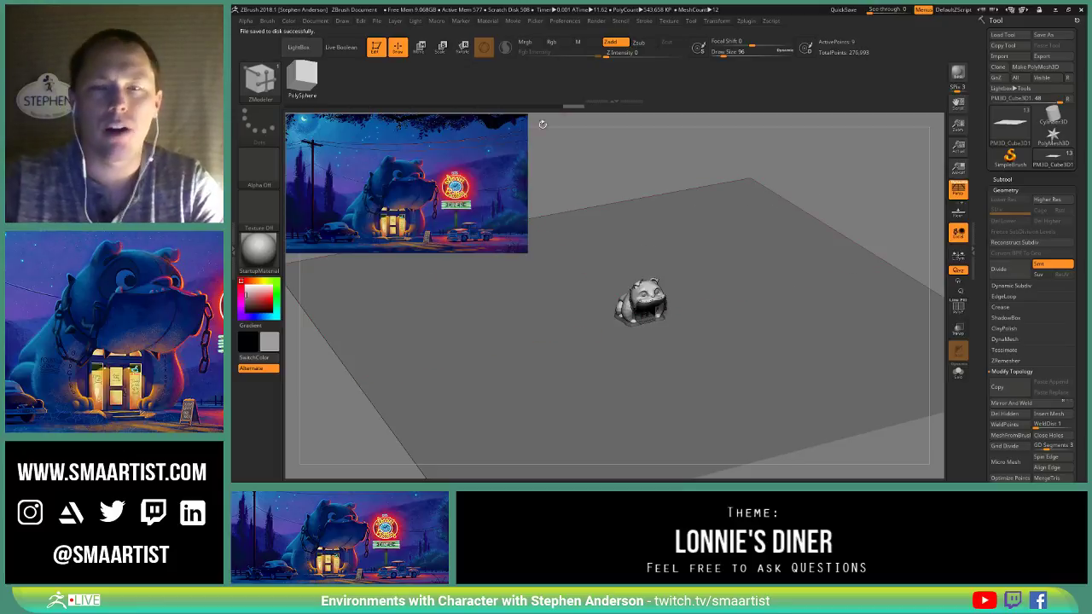
Step: Import the Lonnie's Bulldog Diner Pencil Lines drawing as a texture, add it to Spotlight and dismiss LightBox
left_click(672, 21)
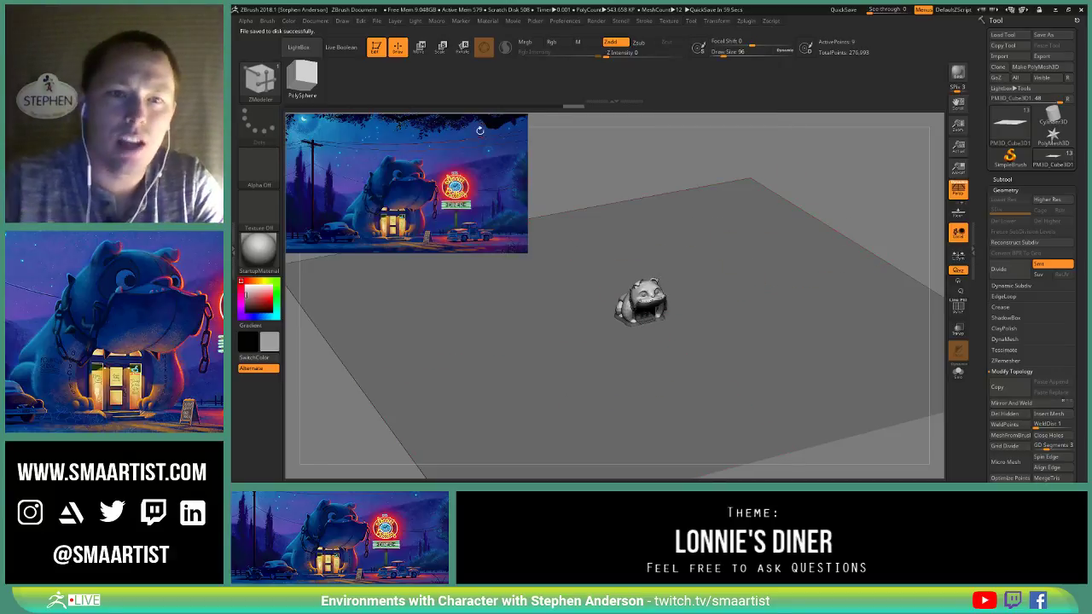
left_click(673, 22)
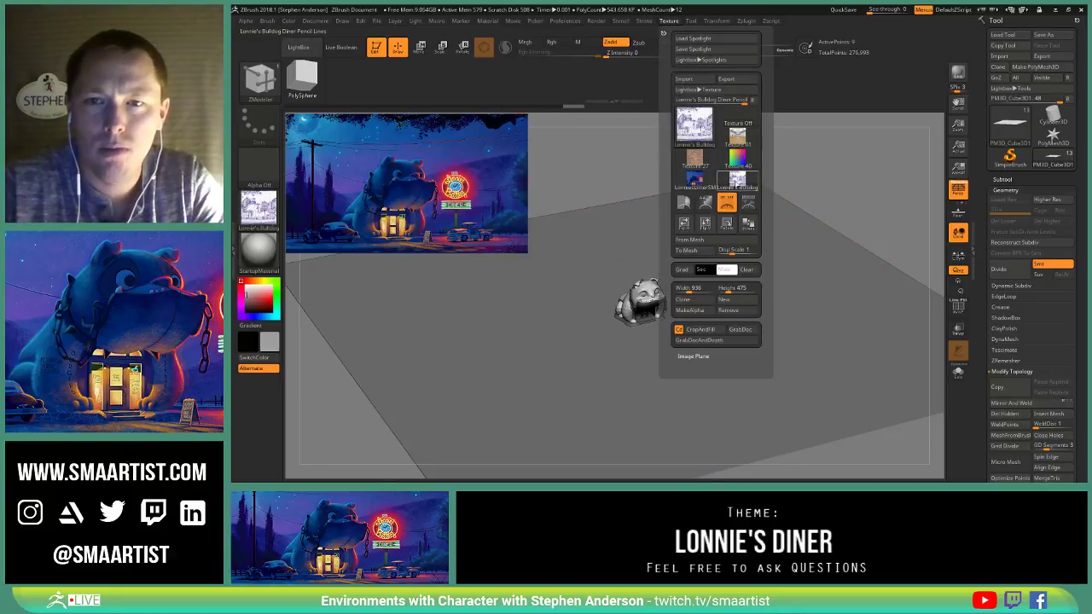
left_click(750, 204)
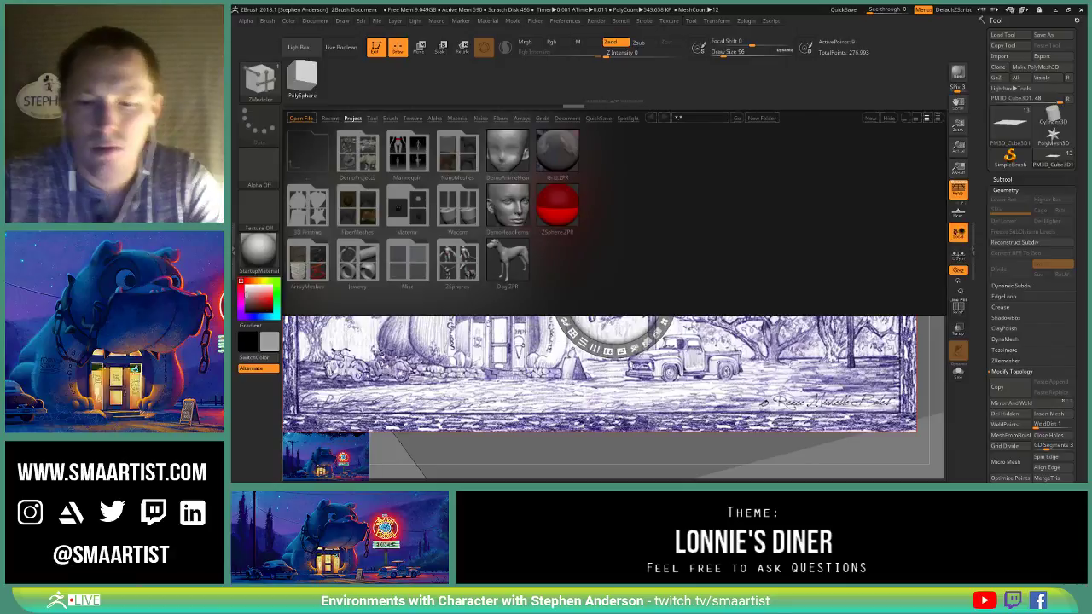
key("comma")
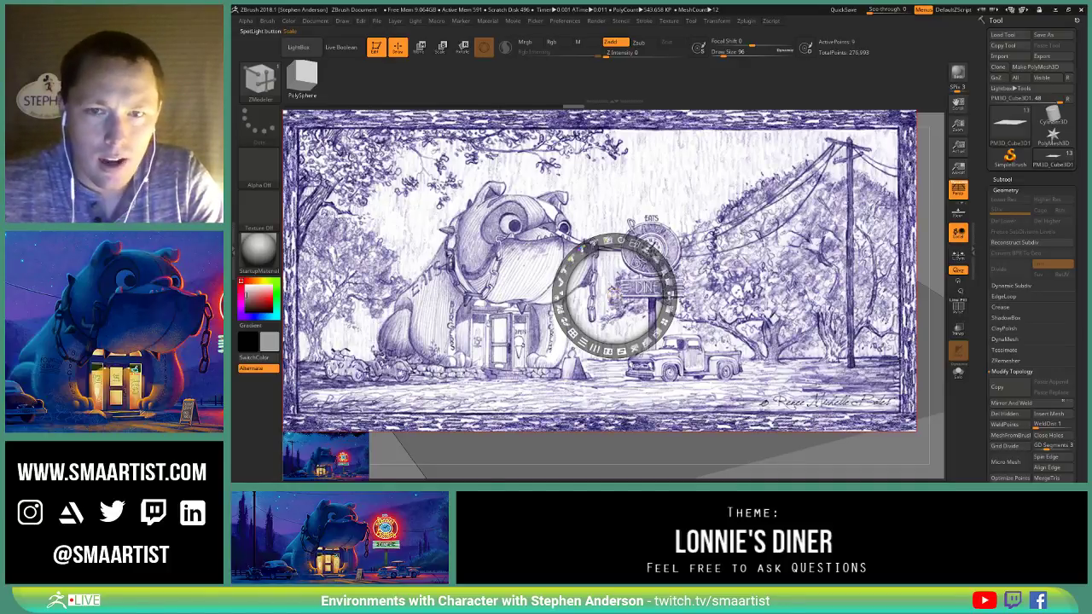
Step: Tile the two Spotlight references, and scale the pencil drawing down to under a third of the canvas width
key("z")
key("z")
left_click_drag(633, 244, 575, 255)
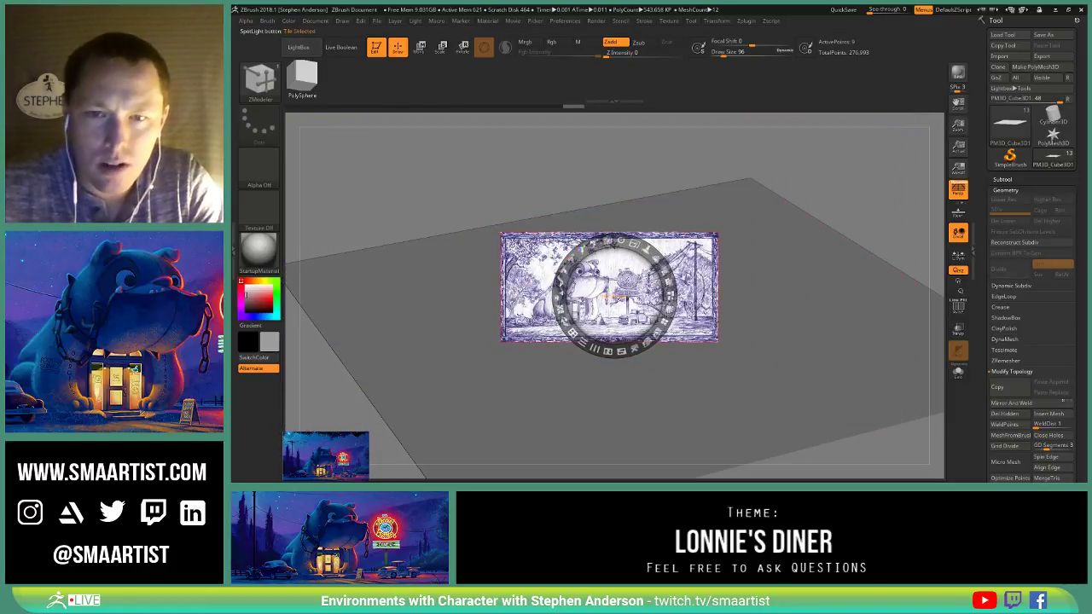
left_click(666, 321)
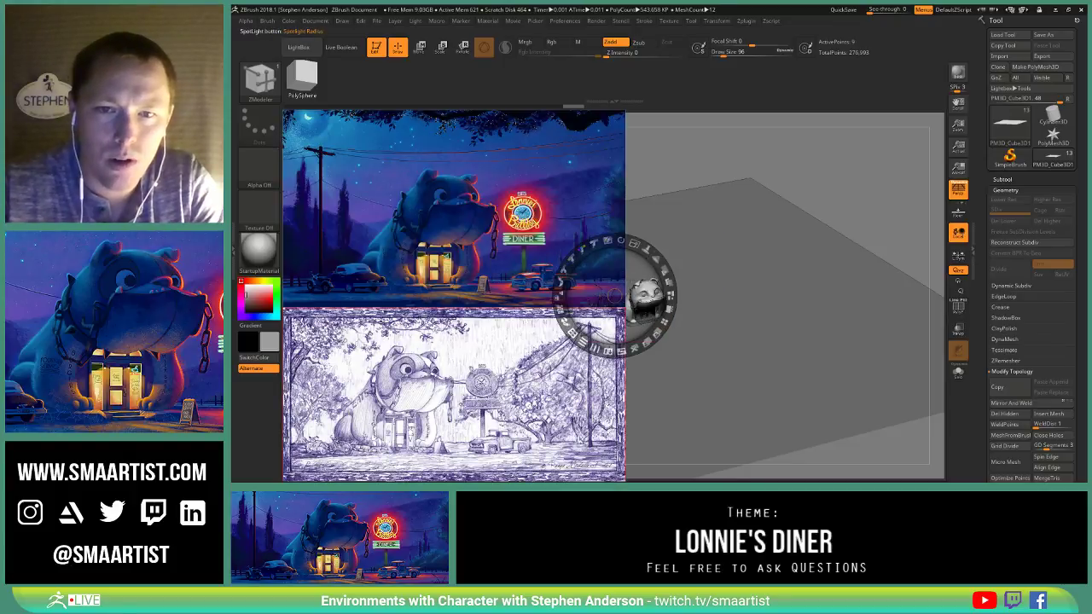
mouse_move(615, 295)
left_mouse_down()
mouse_move(588, 264)
mouse_move(617, 295)
mouse_move(629, 286)
left_mouse_up()
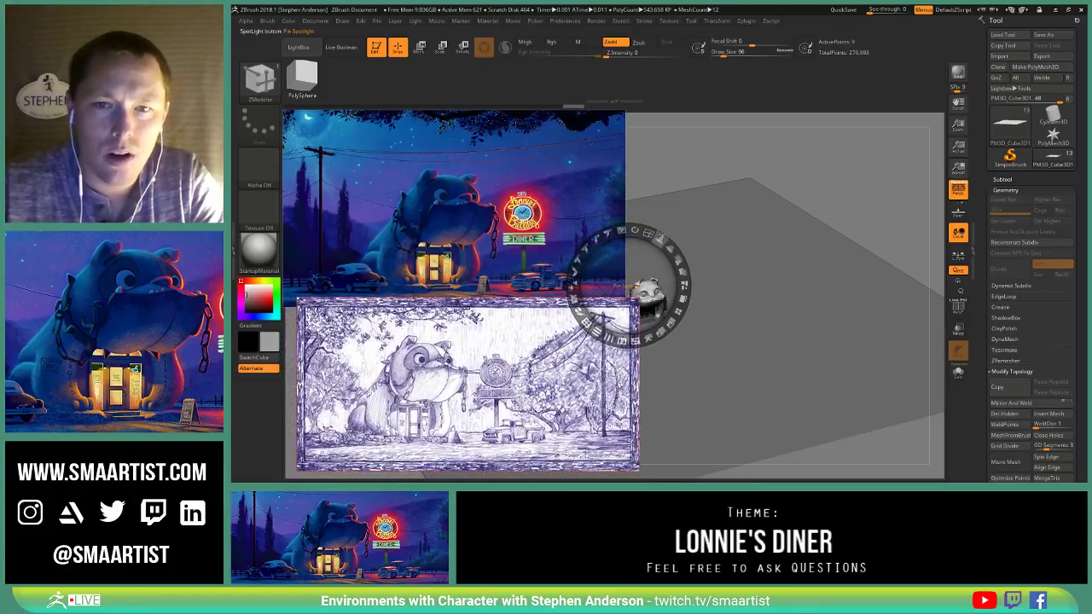
left_click_drag(648, 233, 604, 231)
left_click_drag(629, 295, 583, 280)
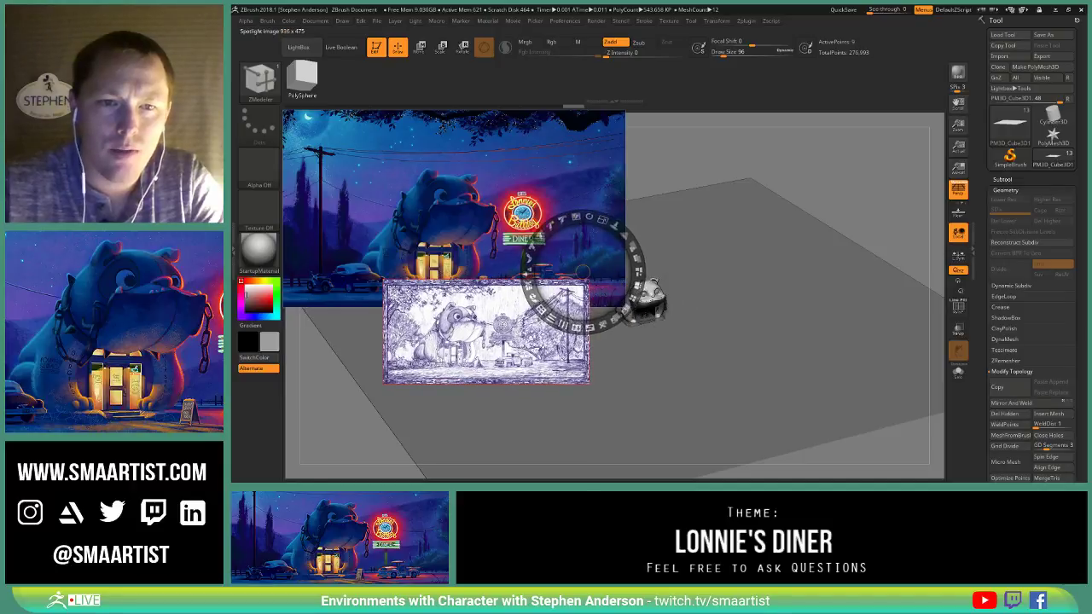
Step: Shrink the night painting in the canvas's upper-left corner, align the pencil drawing directly beneath it and leave Spotlight editing
left_click(549, 171)
left_click_drag(615, 132, 474, 135)
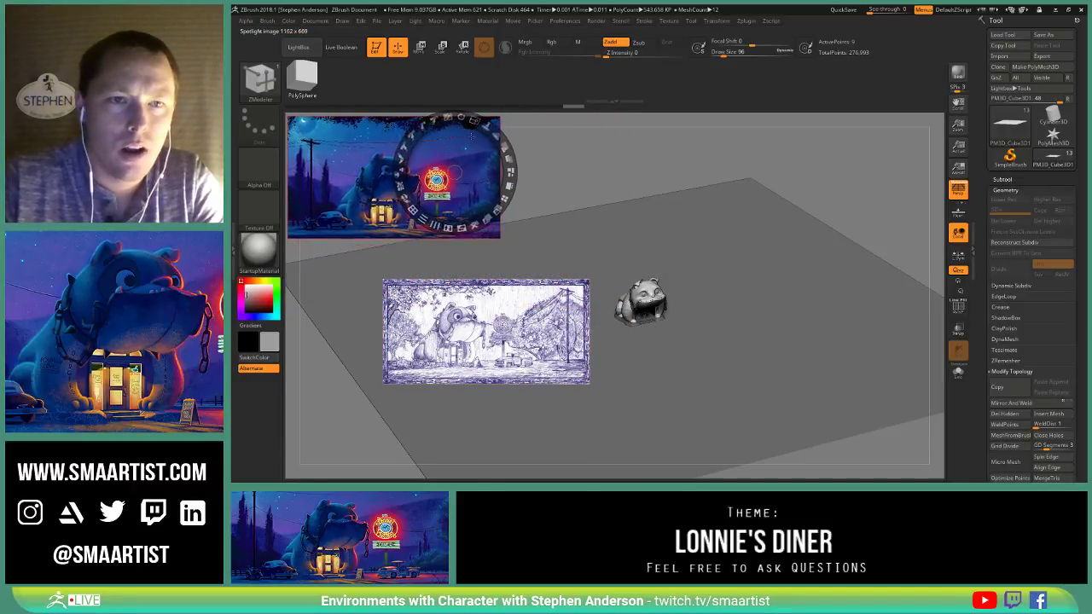
left_click(537, 291)
mouse_move(538, 292)
left_mouse_down()
mouse_move(469, 250)
mouse_move(457, 263)
left_mouse_up()
key("z")
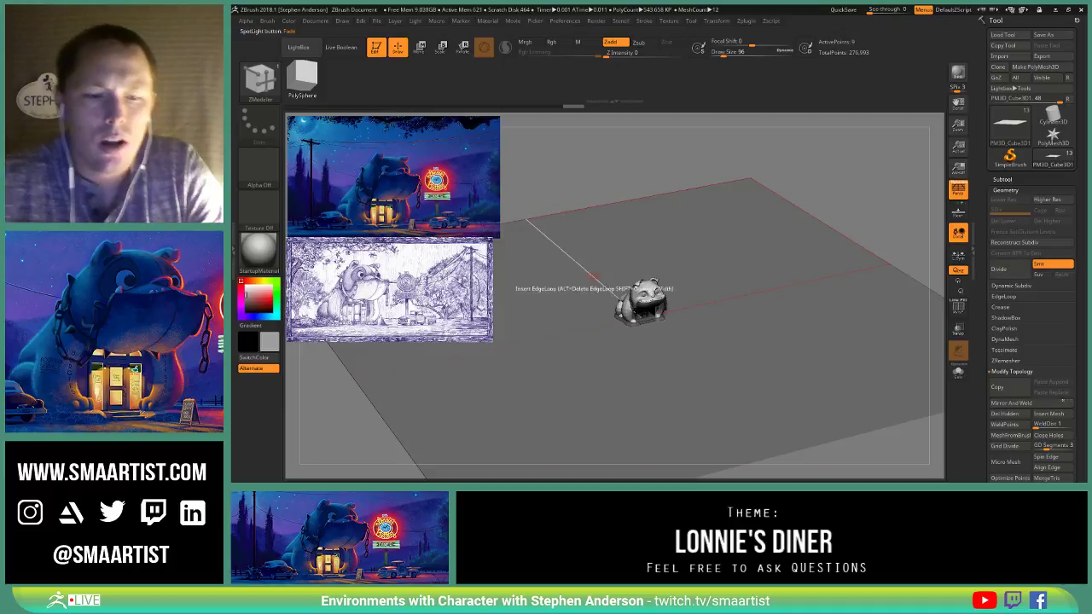
right_click_drag(589, 304, 633, 318, "alt")
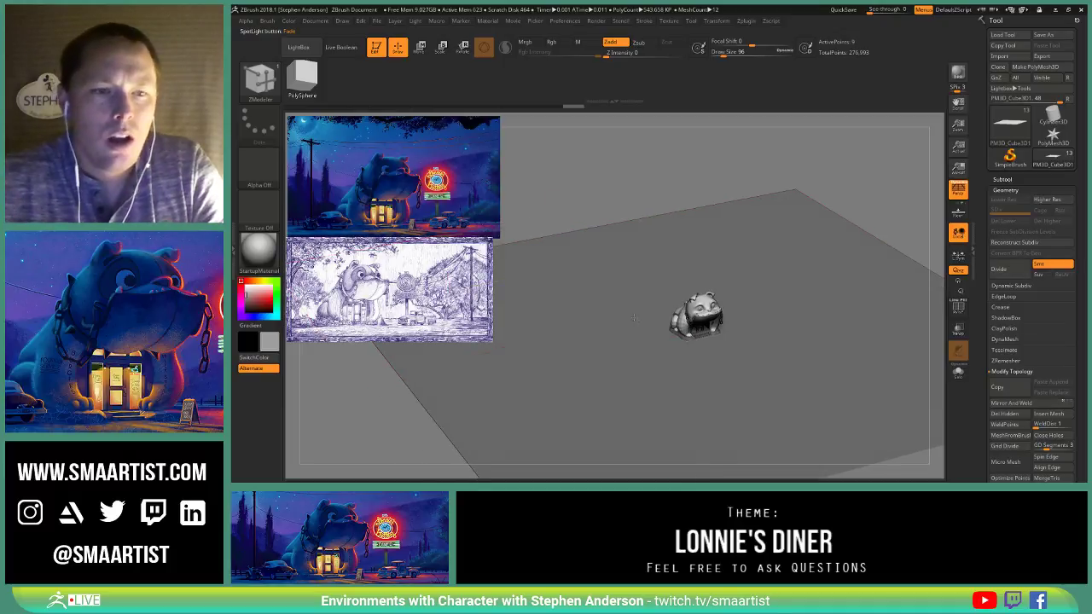
left_click(268, 21)
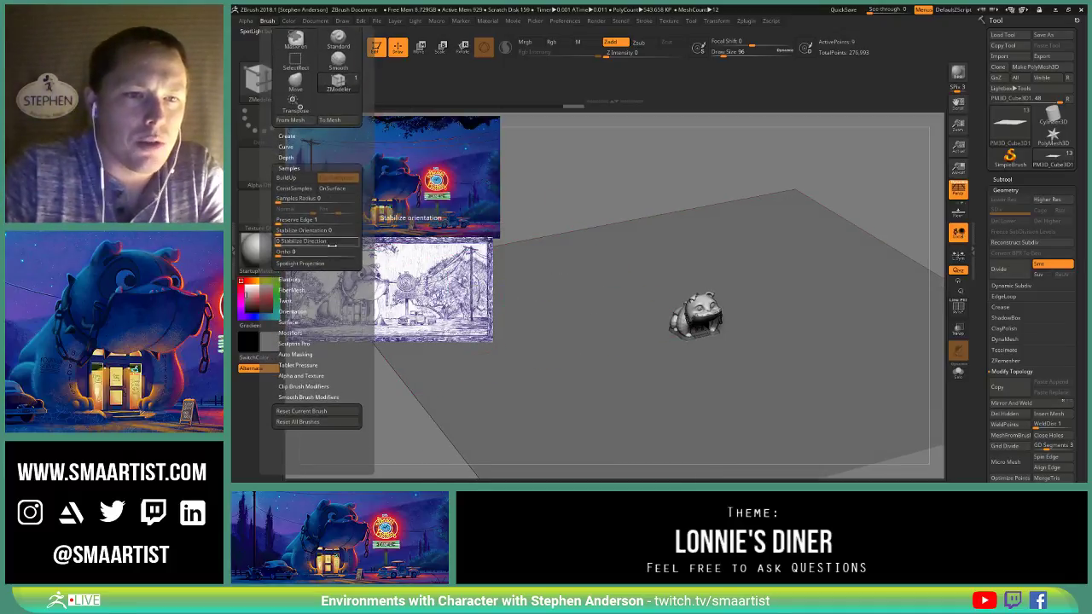
right_click_drag(648, 185, 610, 215, "alt")
right_click_drag(708, 301, 657, 299, "alt")
key("b")
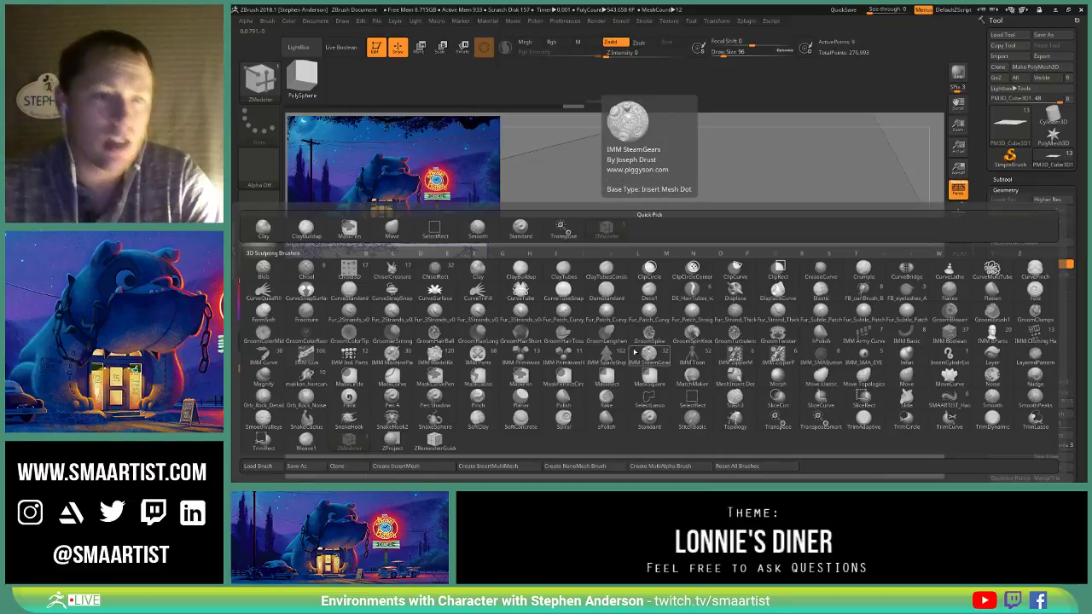
left_click(637, 353)
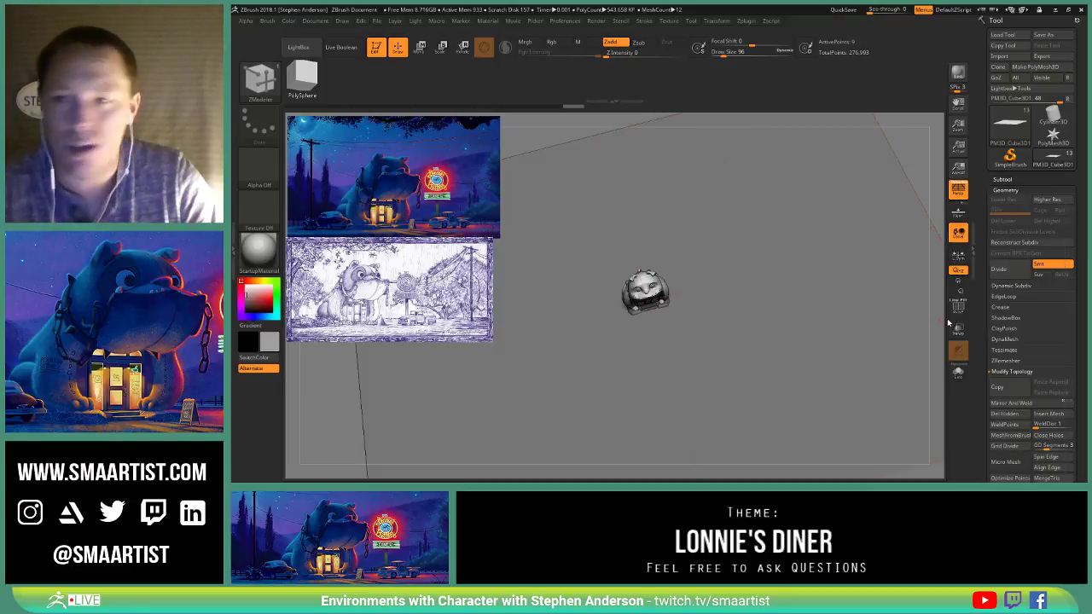
Step: Rename the active plane subtool as GroundPlane, written without a space
left_click(1004, 179)
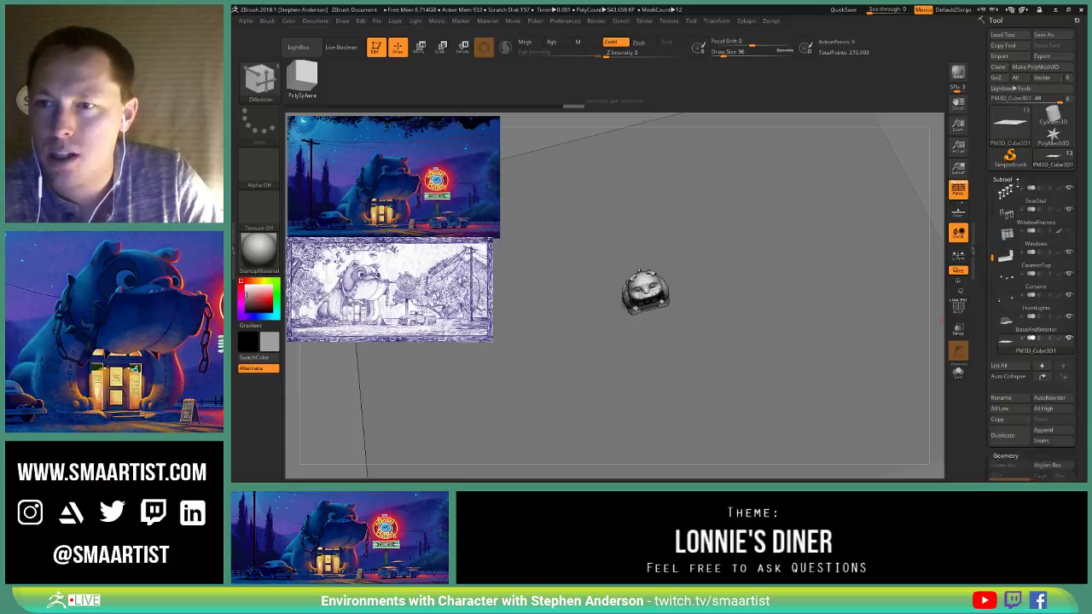
left_click_drag(1077, 392, 1073, 312)
left_click(1013, 316)
key("BackSpace")
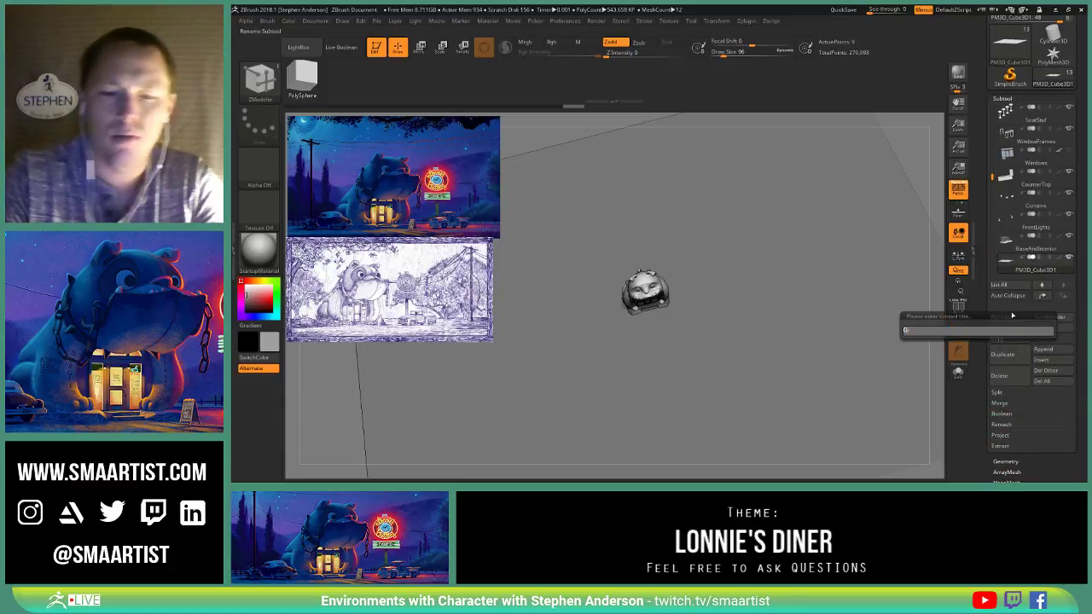
type("Ground Plane")
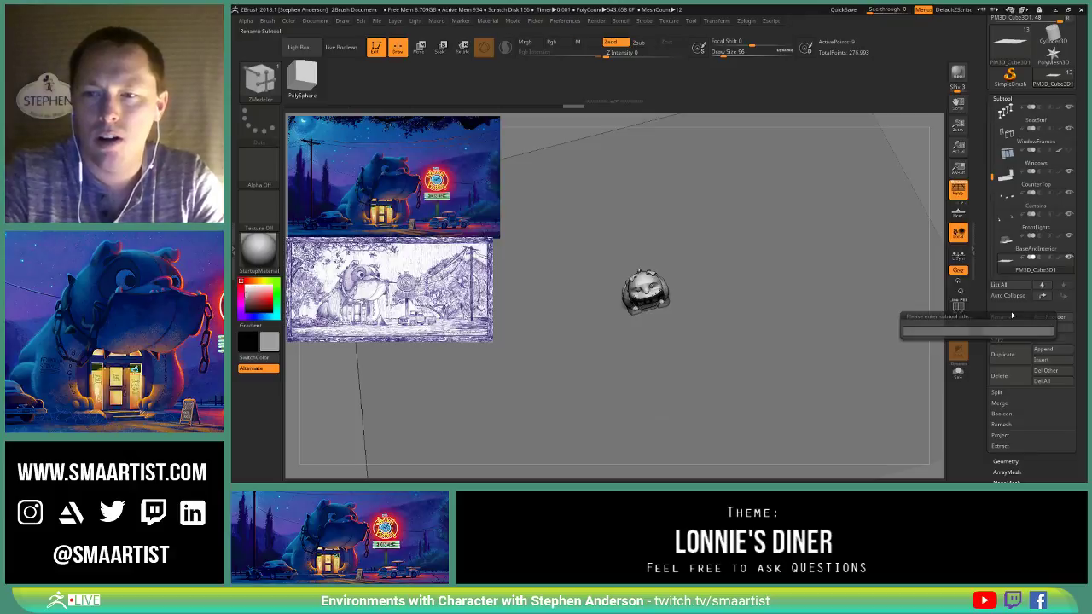
key("Return")
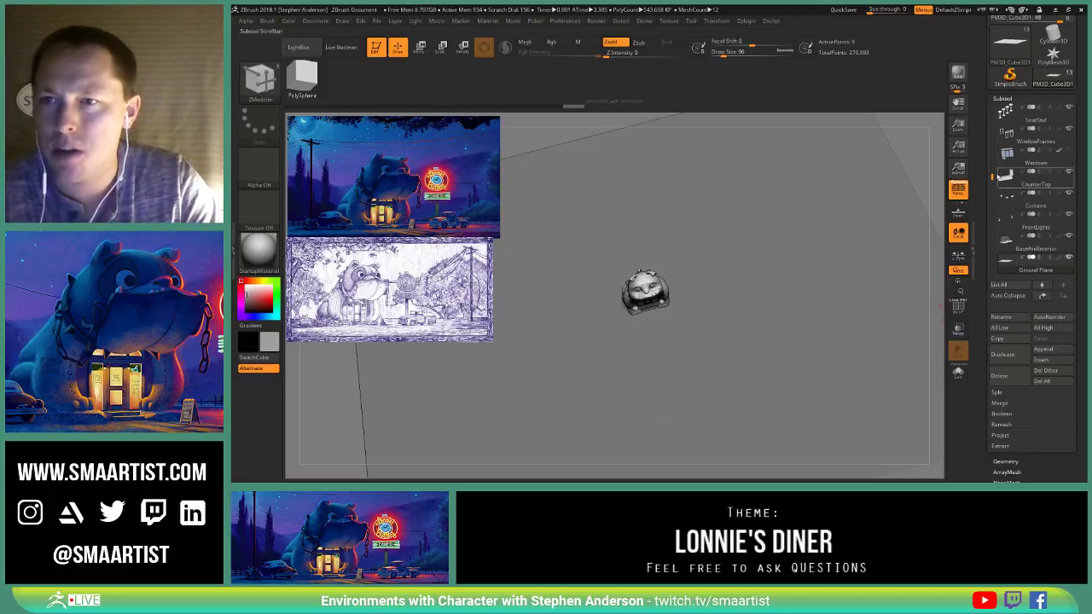
left_click_drag(992, 177, 994, 201)
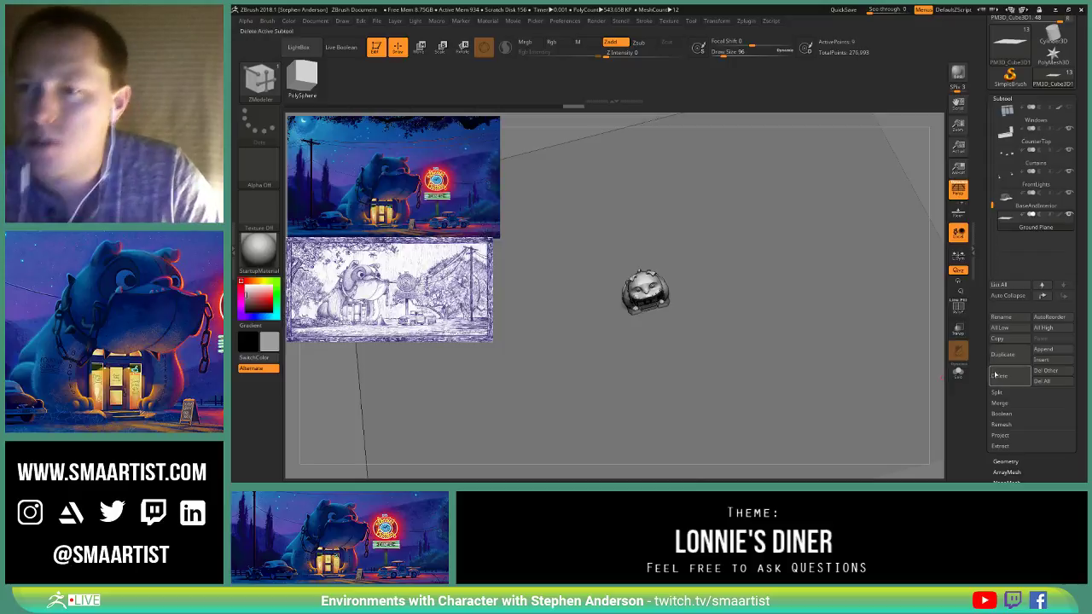
left_click(1023, 288)
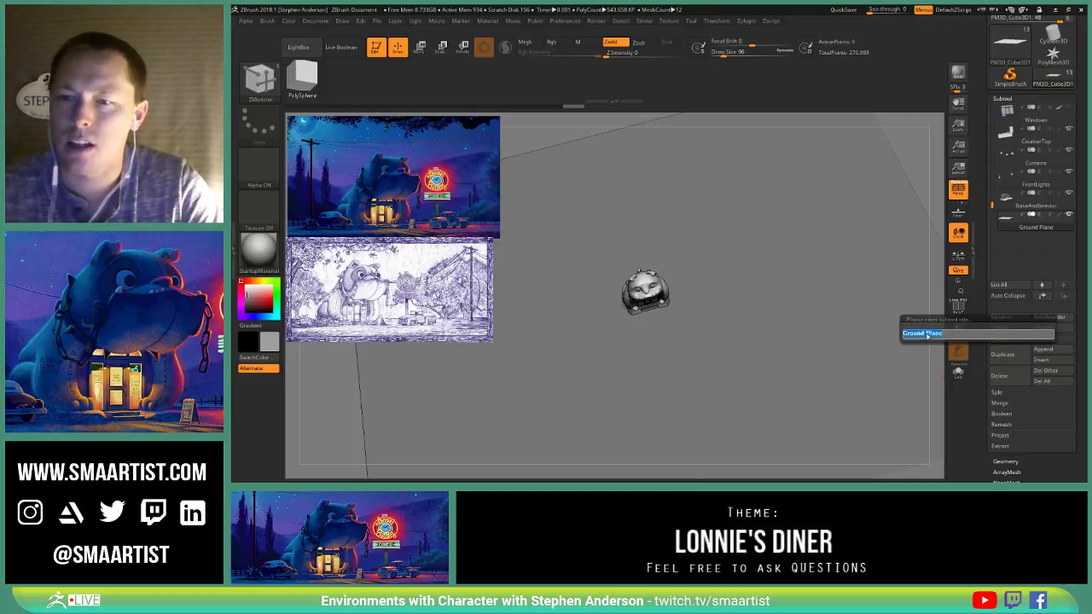
left_click(928, 334)
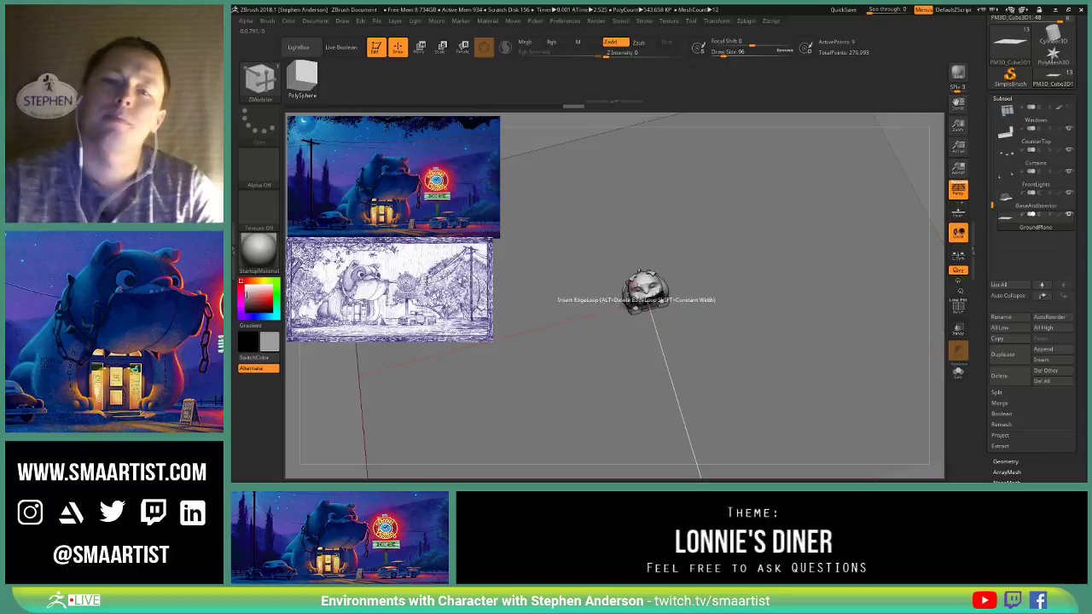
mouse_move(1050, 232)
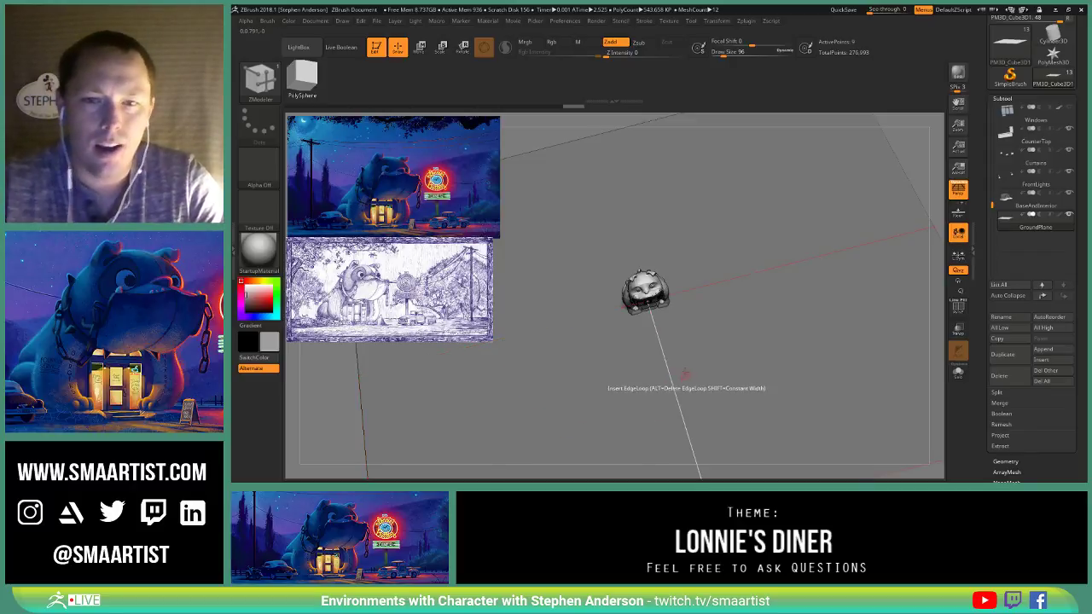
Step: Try to crease the ground plane's edges with the crease tolerance at 180
left_click_drag(674, 390, 697, 324)
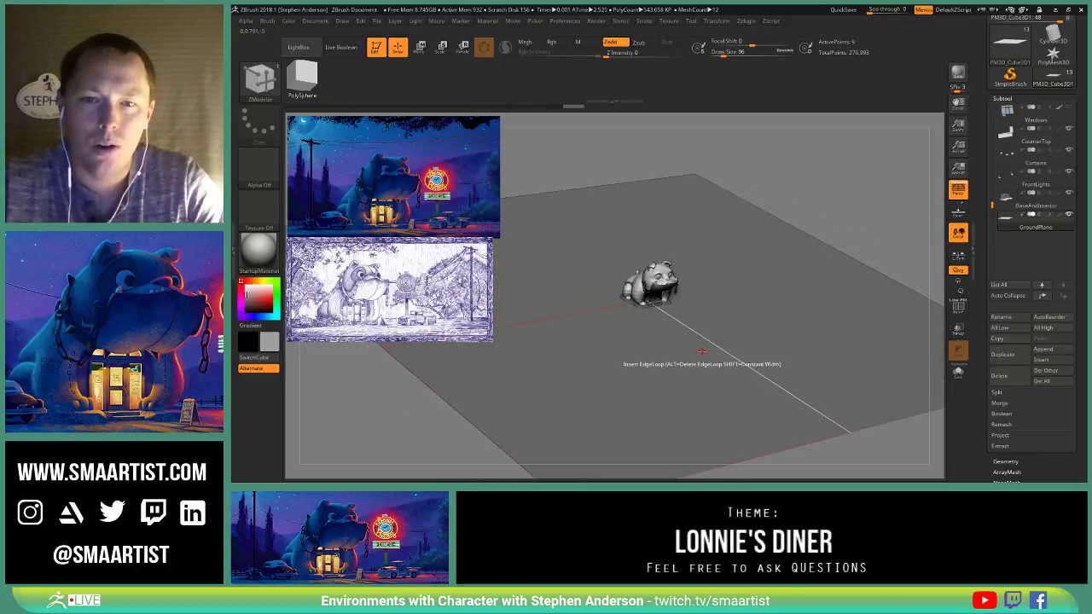
right_click_drag(698, 324, 699, 330)
key("ctrl")
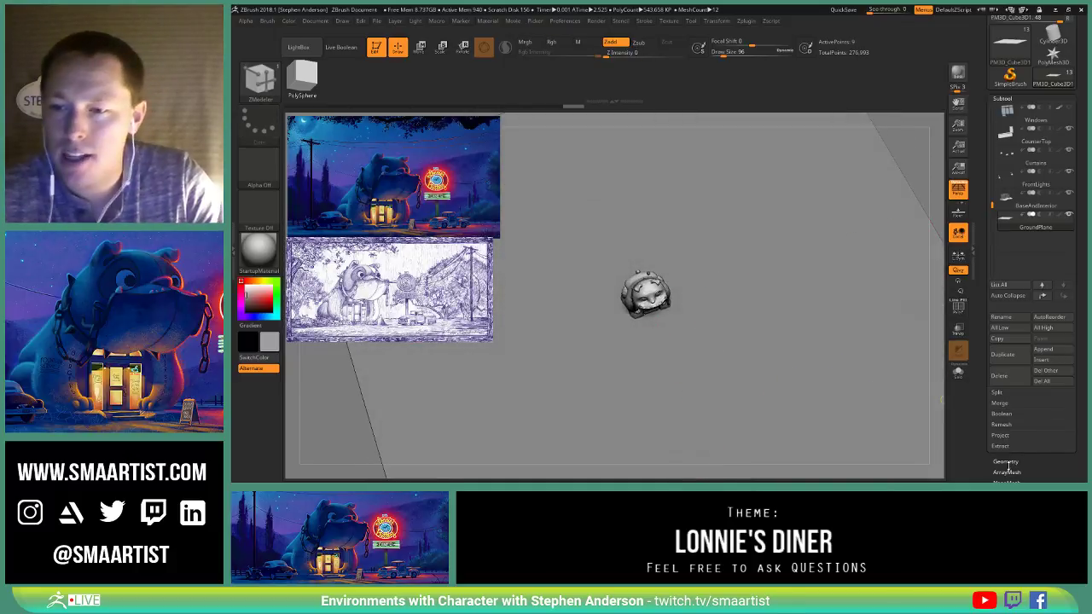
left_click(1007, 461)
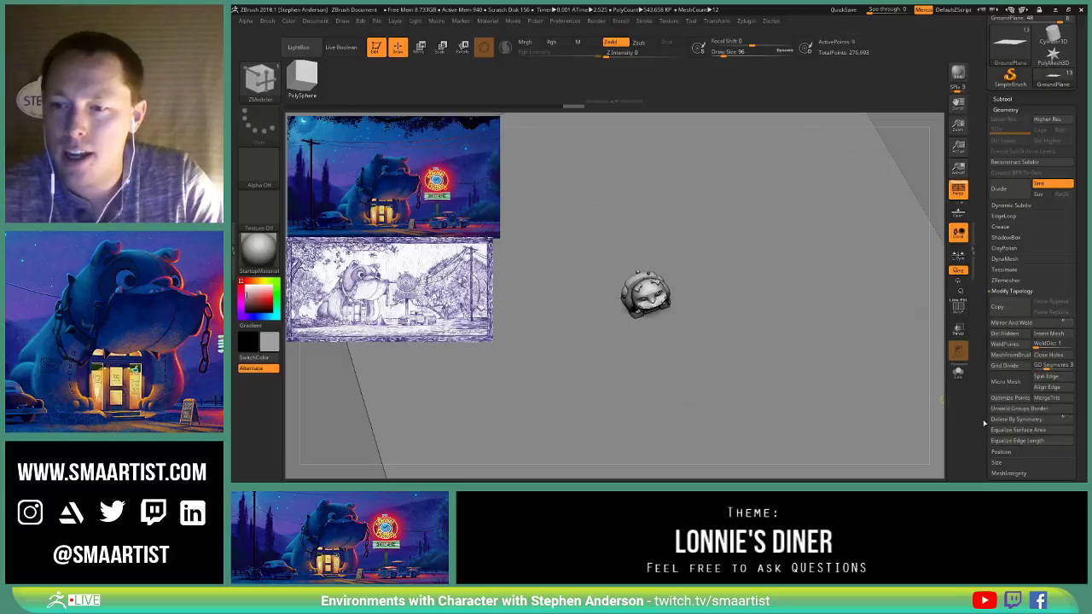
left_click(1000, 226)
left_click(1029, 248)
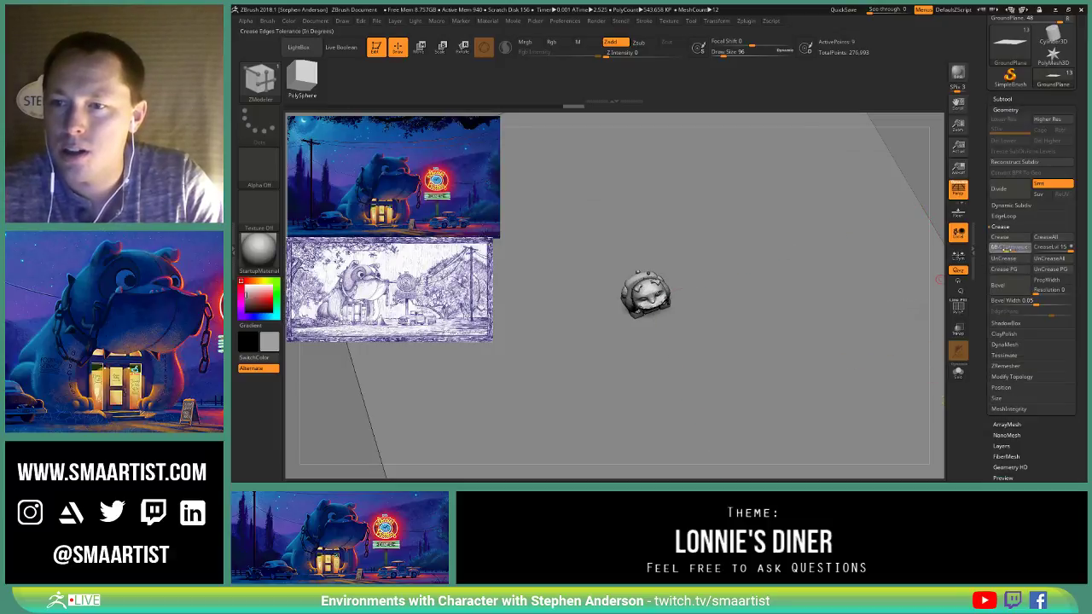
left_click(1013, 241)
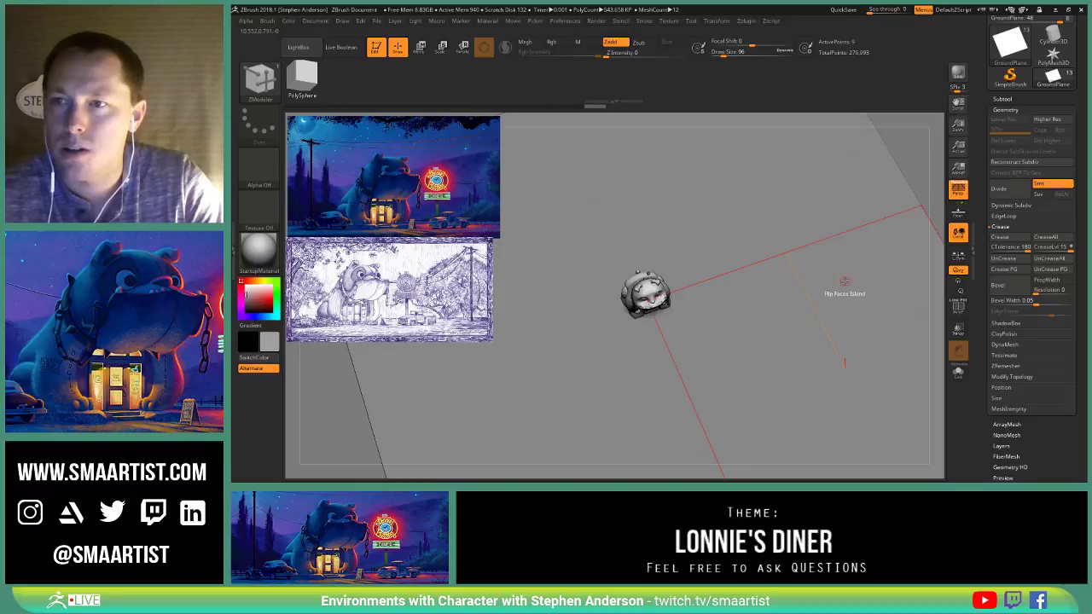
Step: Show the ground plane's wireframe and divide the mesh repeatedly up to subdivision level 7
key("shift+f")
right_click_drag(849, 290, 767, 221, "ctrl")
key("ctrl+d")
key("ctrl+d")
key("ctrl+d")
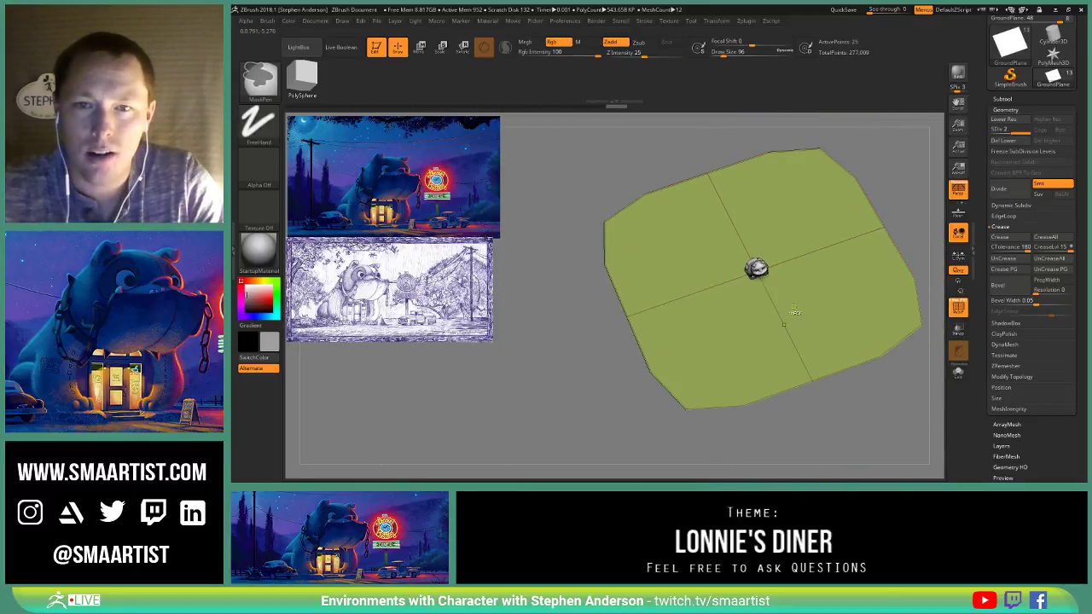
key("ctrl+d")
right_click_drag(800, 311, 780, 282)
key("shift+f")
key("shift+f")
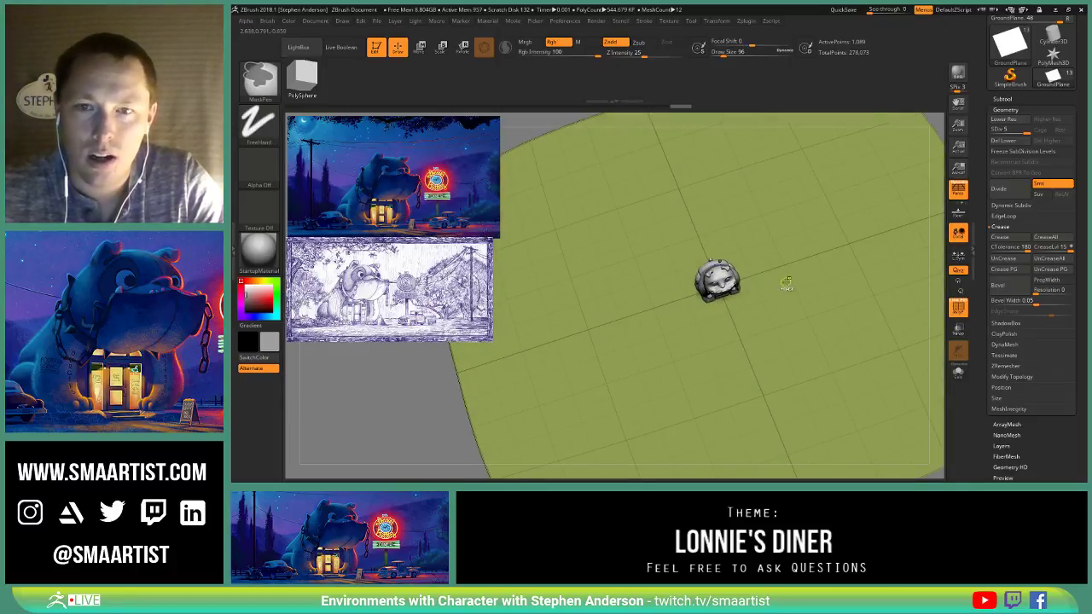
Step: Select the Standard brush and set it to paint only black colour, with Rgb on and Zadd off
key("b")
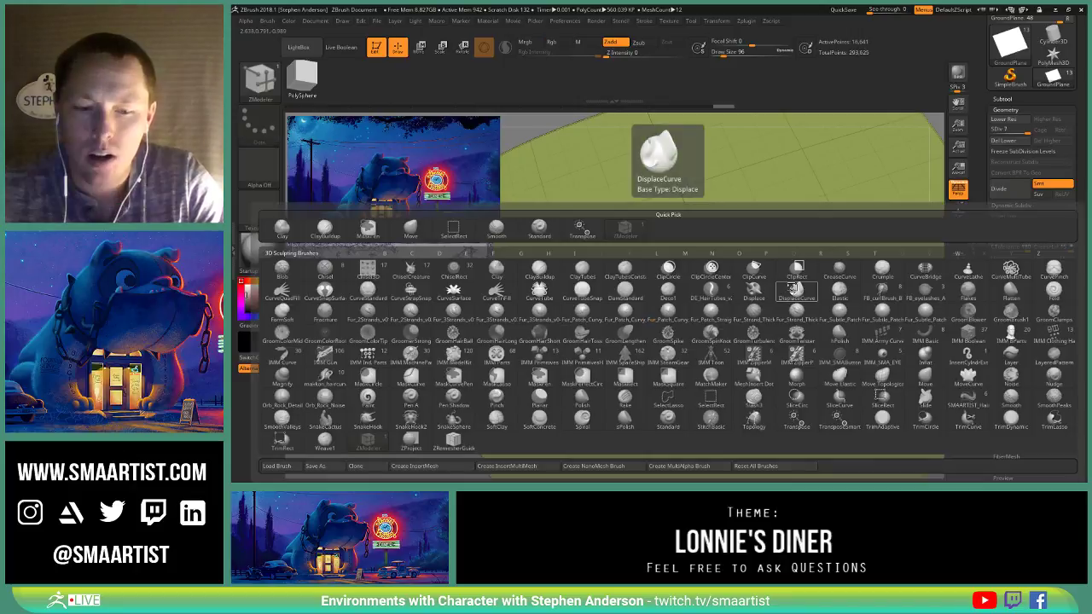
key("s")
key("t")
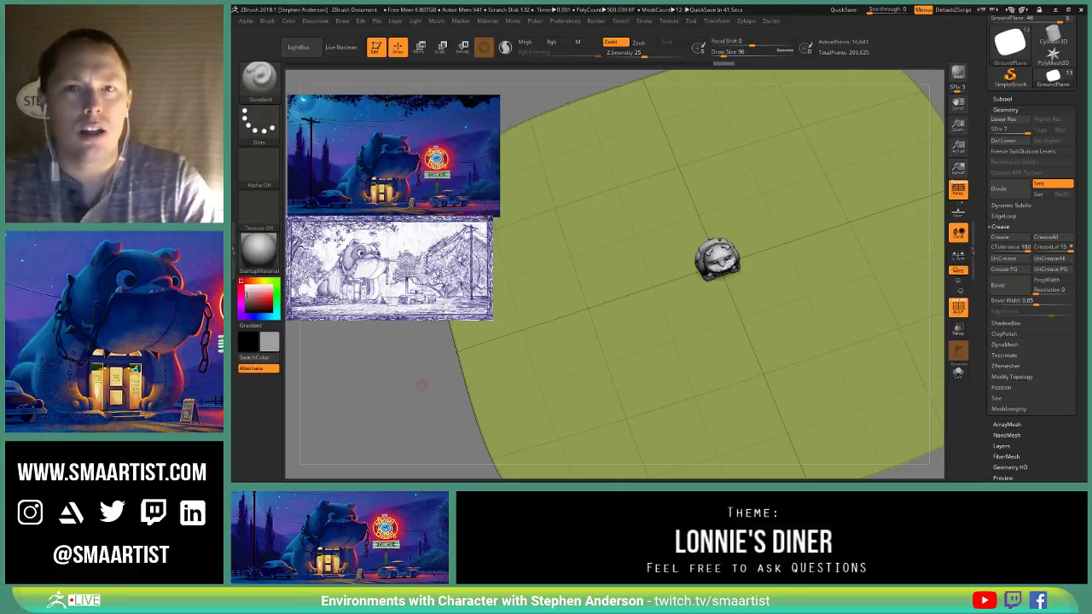
left_click(611, 42)
left_click(552, 42)
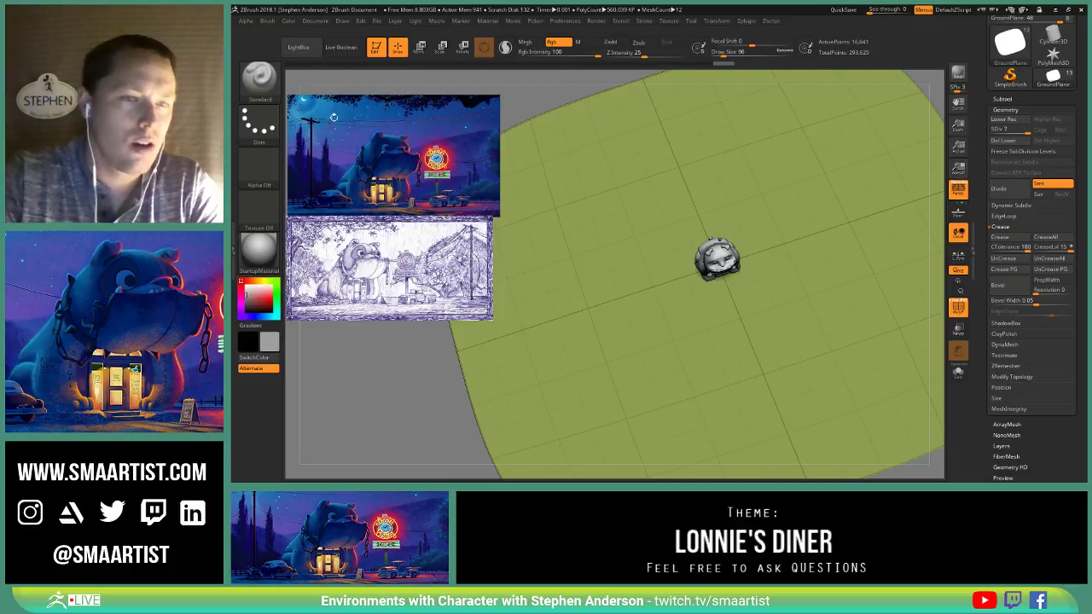
left_click(288, 21)
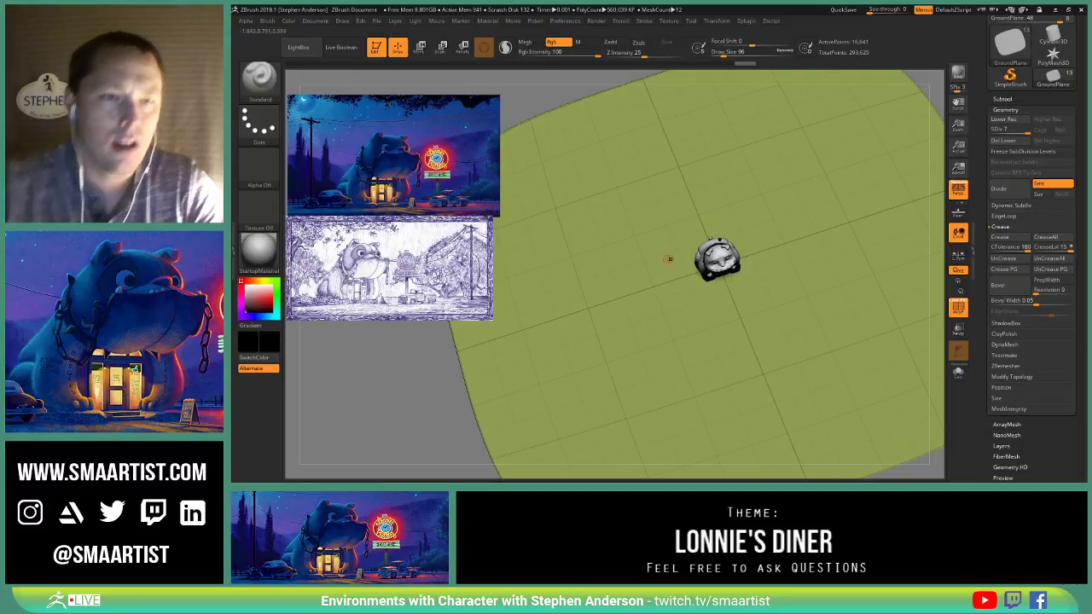
Step: Hide the wireframe and paint black strokes on the ground plane beside the bulldog, forming a curved line with a branch
left_click_drag(709, 220, 606, 284)
key("shift+f")
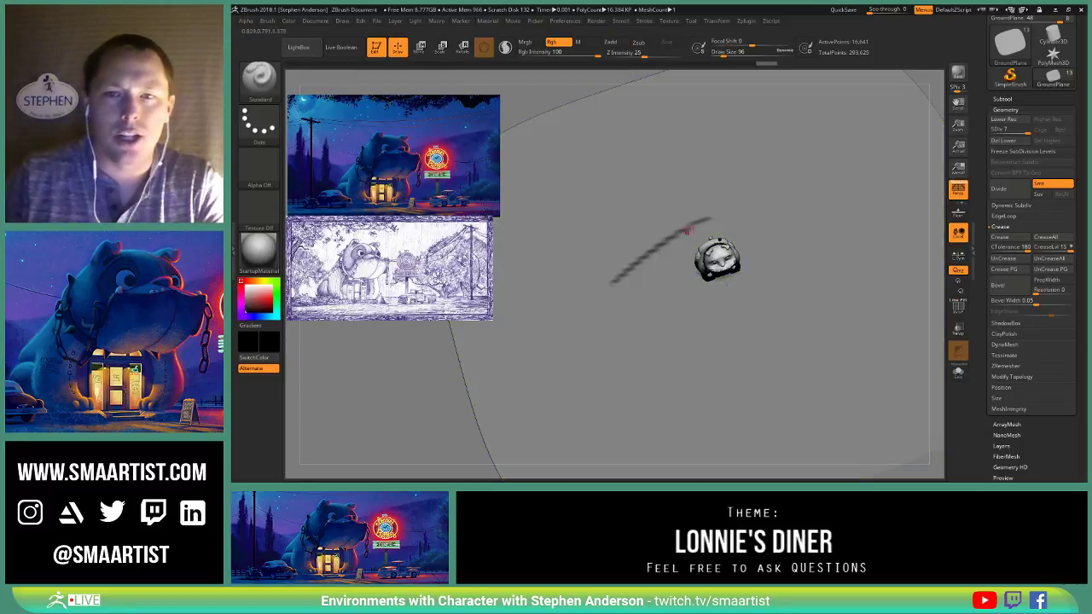
left_click_drag(728, 196, 612, 285)
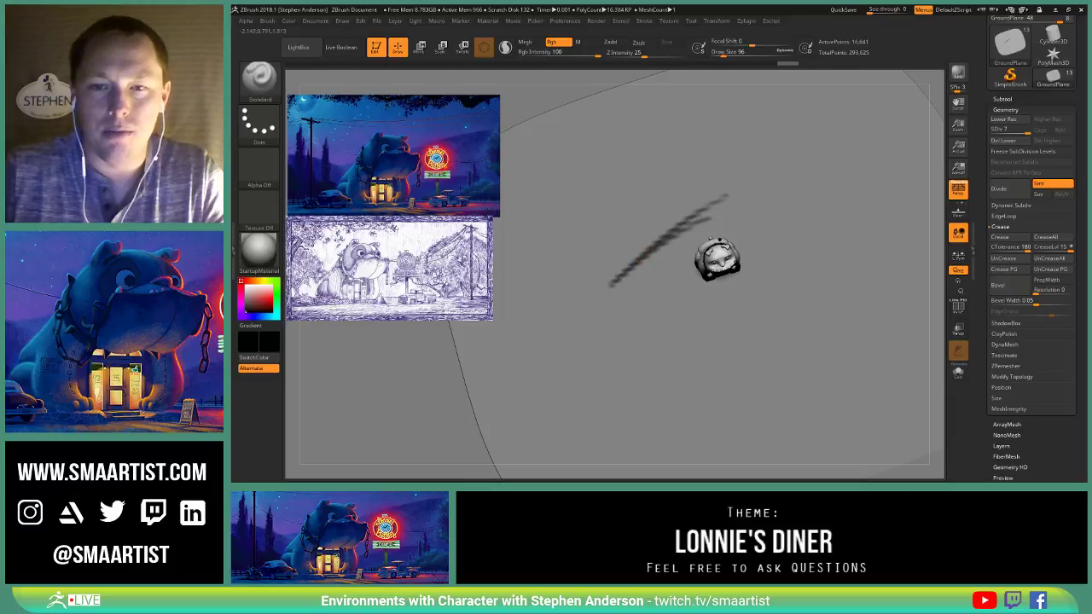
left_click_drag(649, 251, 627, 326)
mouse_move(646, 260)
left_mouse_down()
mouse_move(627, 336)
mouse_move(732, 186)
left_mouse_up()
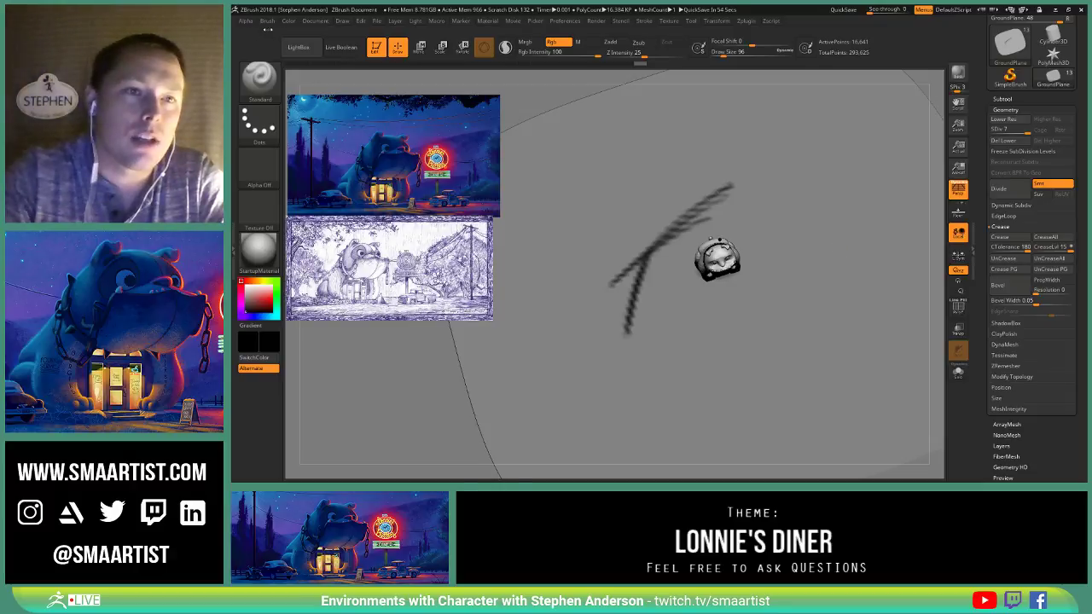
Step: With Spotlight Projection off, paint a black patch on the ground plane behind the night painting and shift the view to check it
left_click(267, 20)
scroll(323, 223, "down", 3)
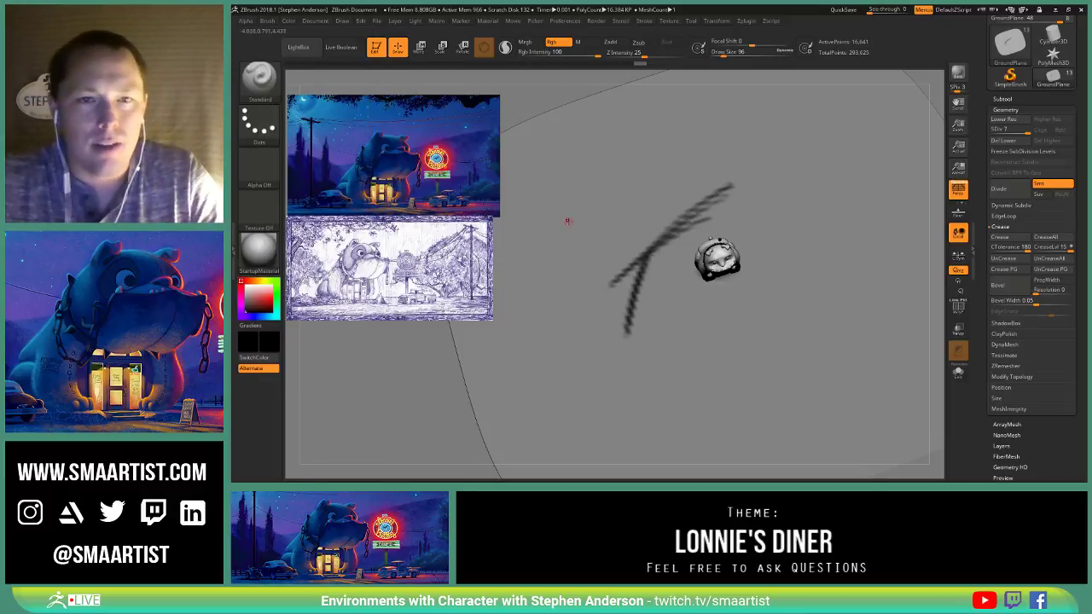
mouse_move(559, 207)
left_mouse_down()
mouse_move(597, 239)
mouse_move(649, 236)
mouse_move(524, 196)
mouse_move(494, 200)
left_mouse_up()
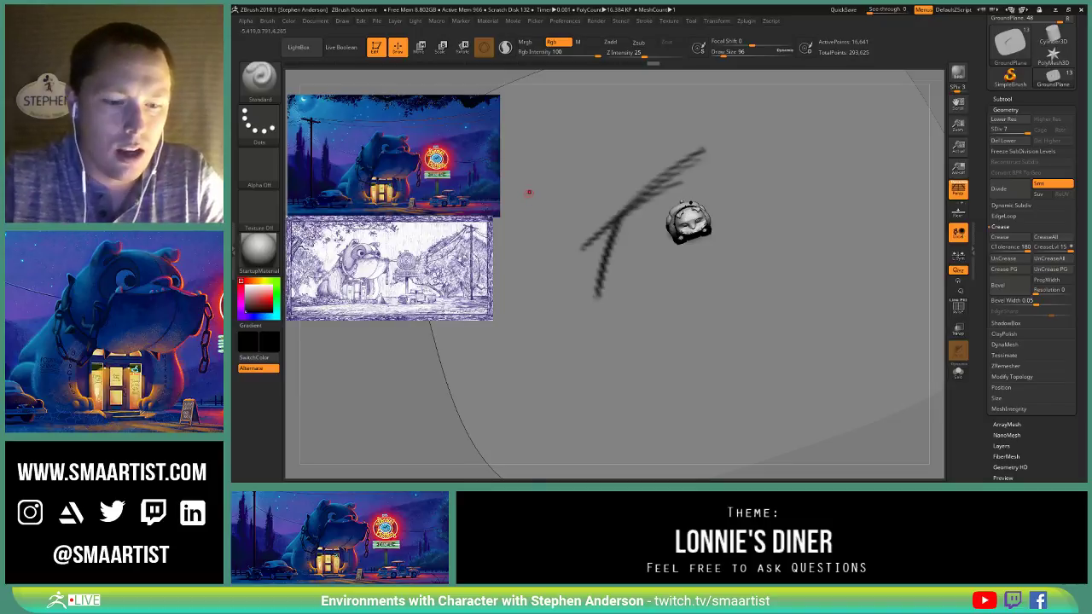
left_click_drag(541, 178, 614, 203)
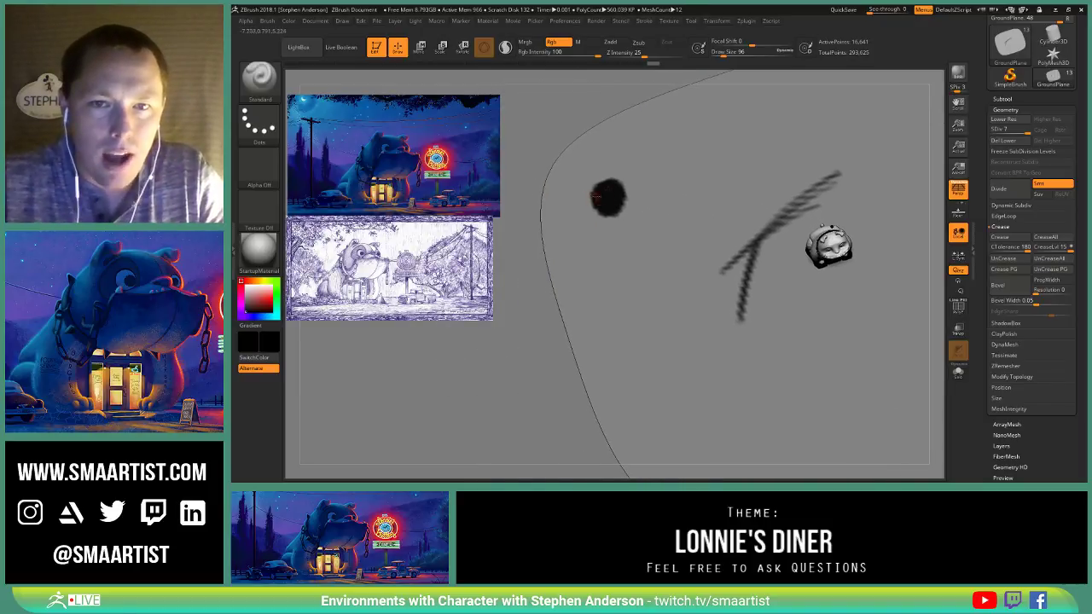
mouse_move(529, 195)
left_mouse_down("alt")
mouse_move(382, 168)
mouse_move(395, 147)
left_mouse_up("alt")
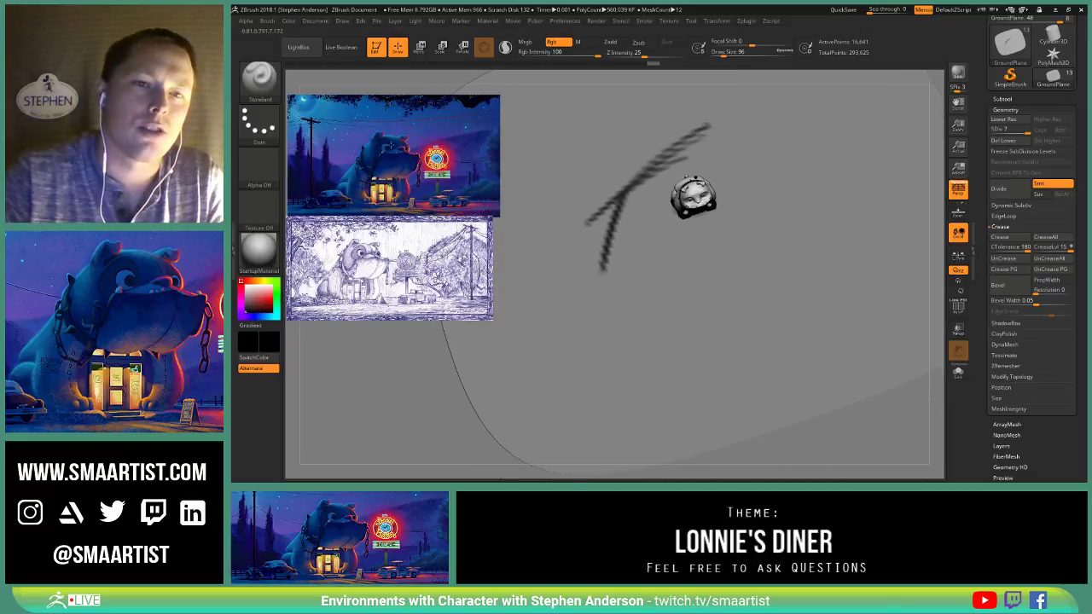
Step: Enable Spotlight Projection and paint the night painting's colours onto the ground plane below the black patch
left_click(268, 21)
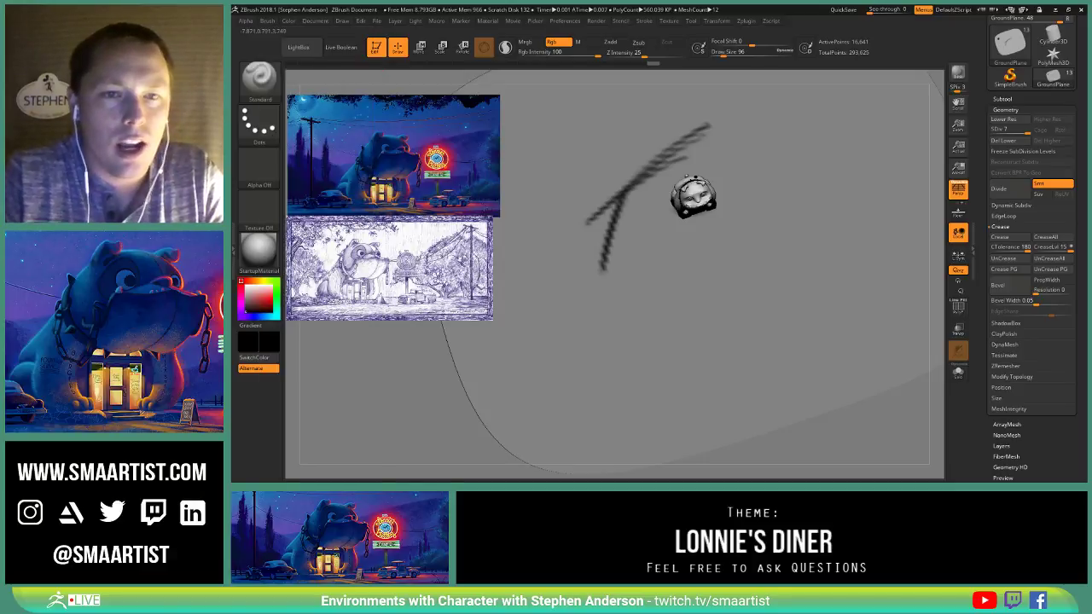
left_click_drag(555, 214, 651, 246, "alt")
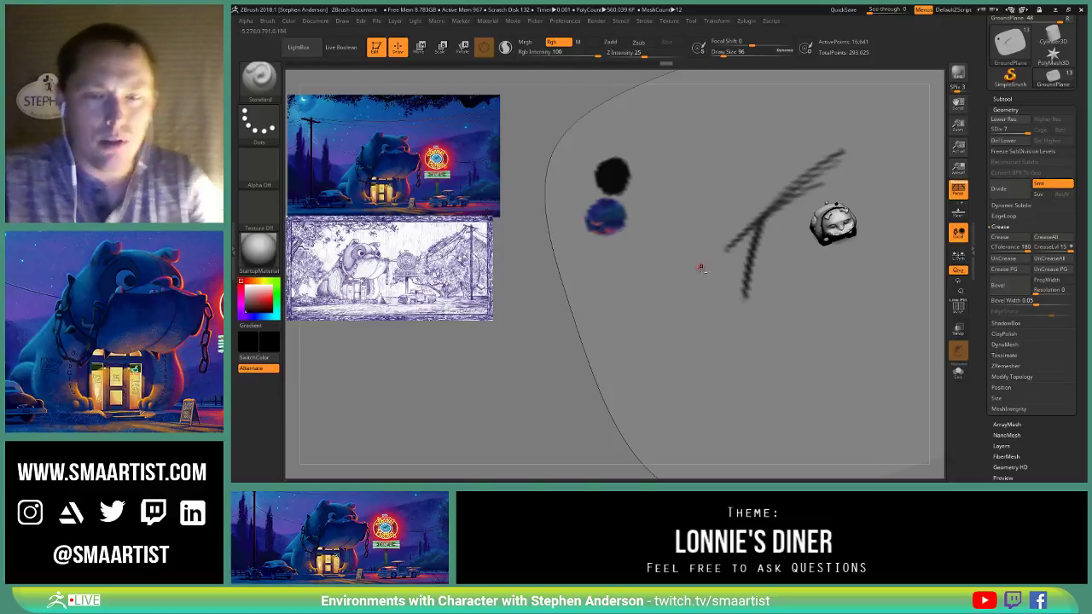
mouse_move(702, 268)
left_mouse_down("alt")
mouse_move(571, 197)
mouse_move(495, 199)
left_mouse_up("alt")
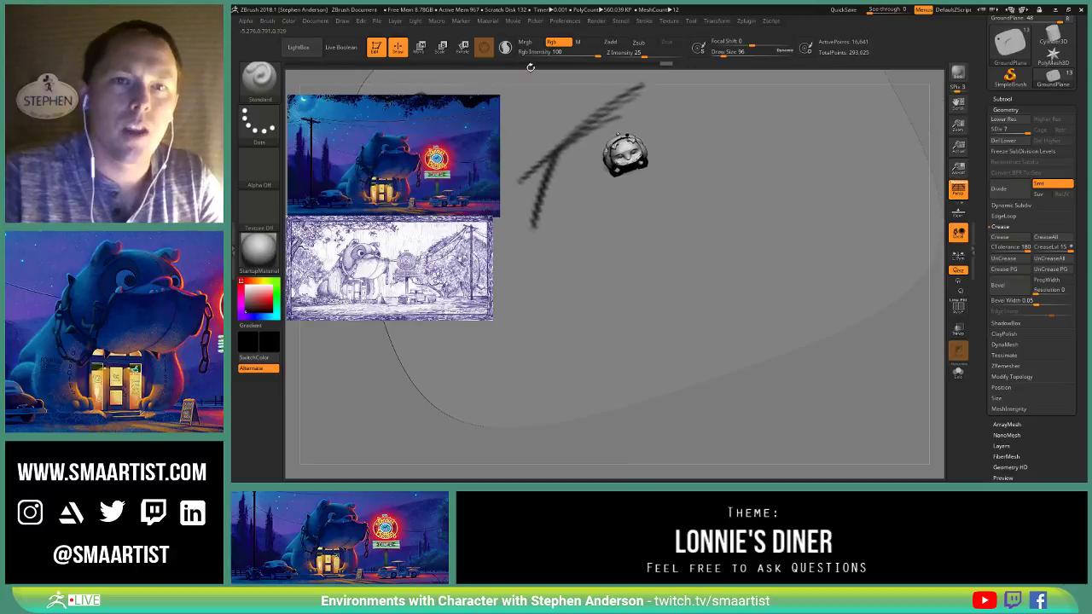
Step: Turn on Zadd, enlarge the Standard brush to 156 and project the night painting onto the ground plane as raised relief
left_click(614, 42)
right_click_drag(448, 253, 439, 252, "alt")
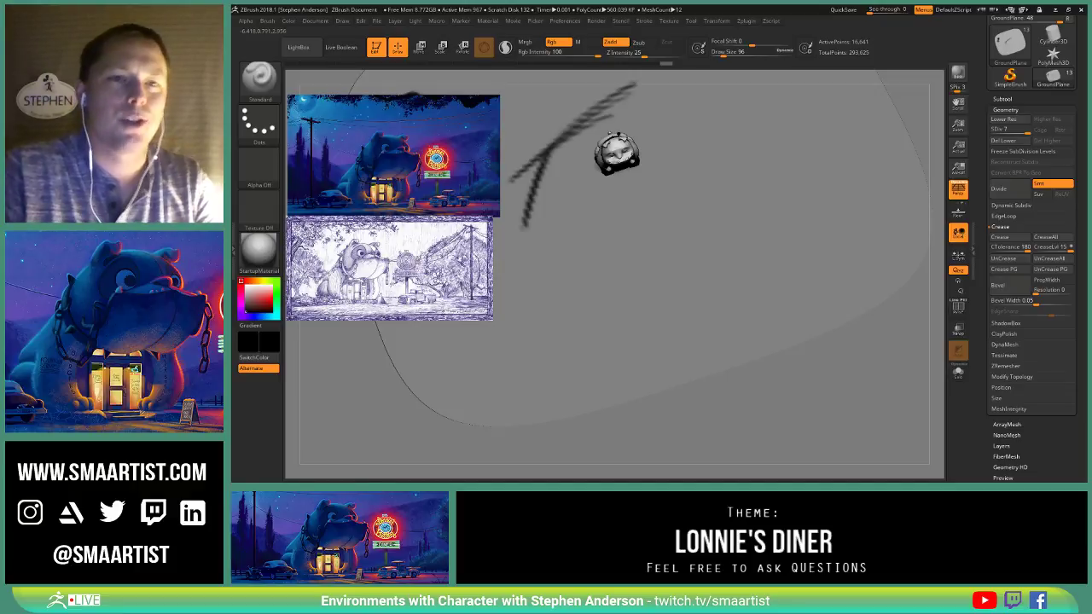
left_click(438, 156)
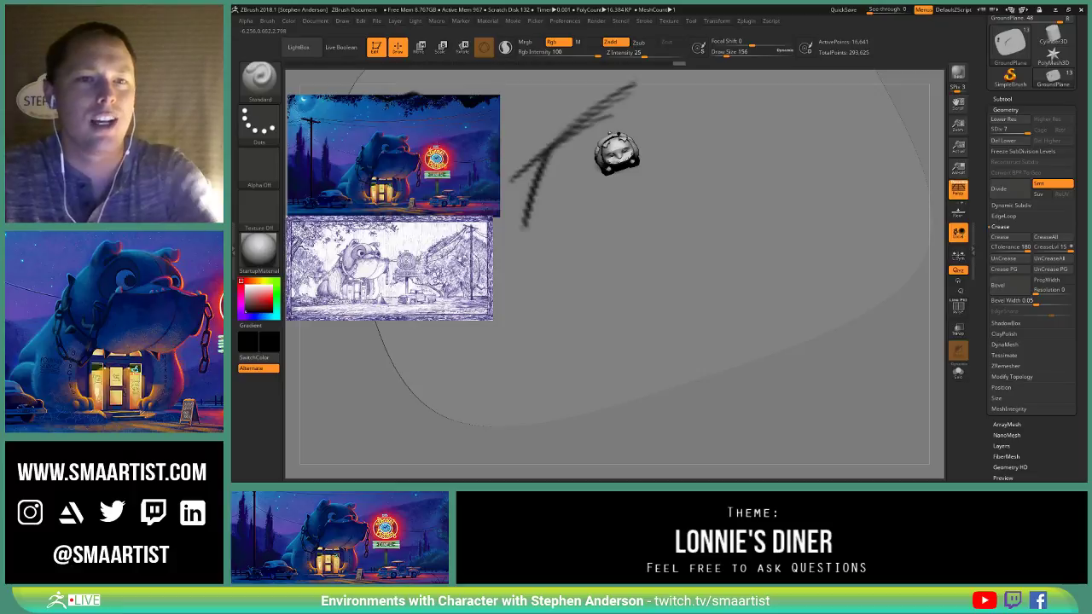
left_click(529, 204)
right_click_drag(700, 245, 756, 268, "alt")
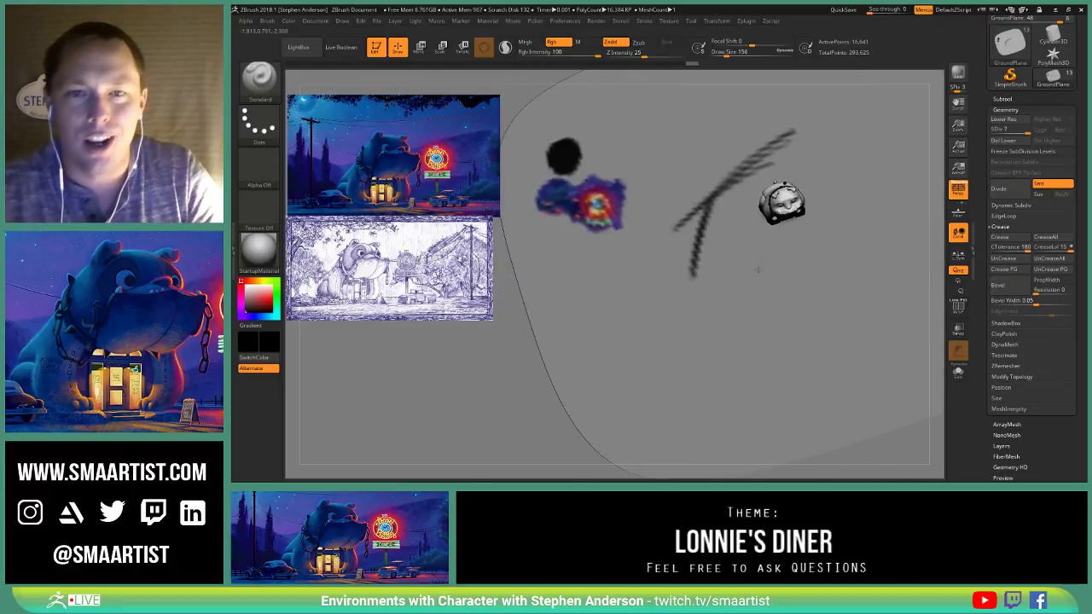
right_click_drag(641, 261, 597, 194)
mouse_move(597, 250)
right_mouse_down("ctrl")
mouse_move(600, 318)
mouse_move(597, 291)
mouse_move(747, 343)
right_mouse_up("ctrl")
right_click_drag(731, 305, 724, 377)
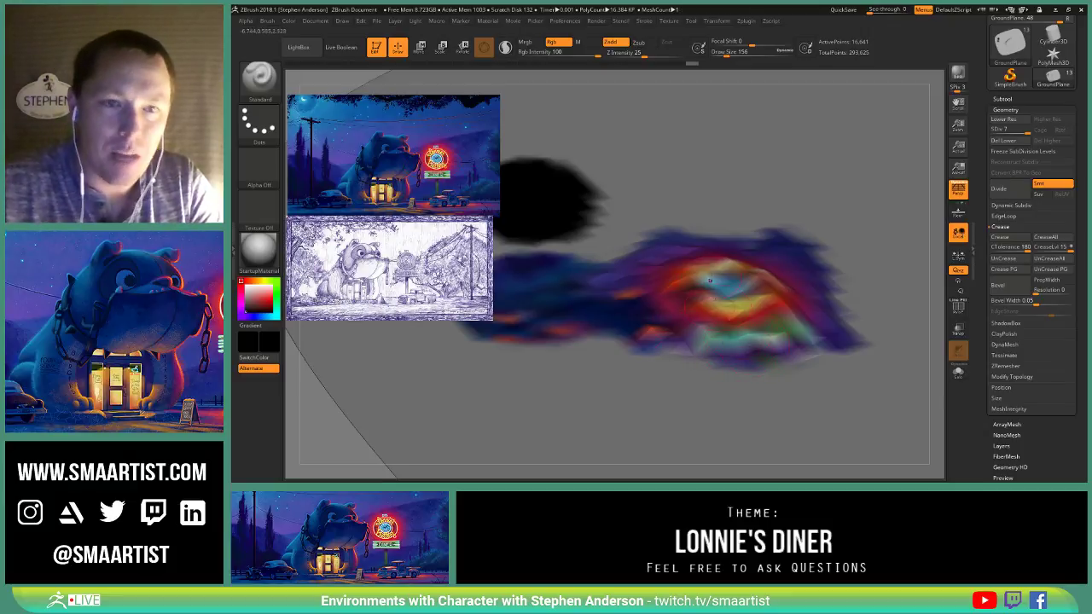
mouse_move(725, 303)
right_mouse_down("ctrl")
mouse_move(712, 256)
mouse_move(693, 262)
mouse_move(684, 297)
mouse_move(693, 273)
right_mouse_up("ctrl")
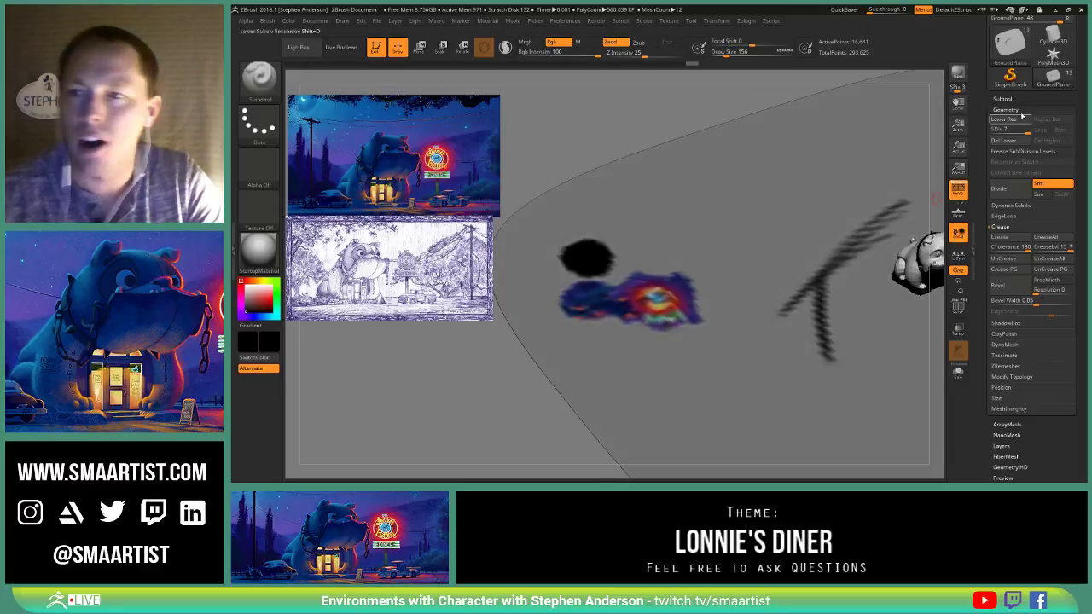
Step: Switch off the ground plane's polypaint in the subtool list and pick a light grey colour to inspect the projected relief
left_click(1021, 100)
left_click(1060, 216)
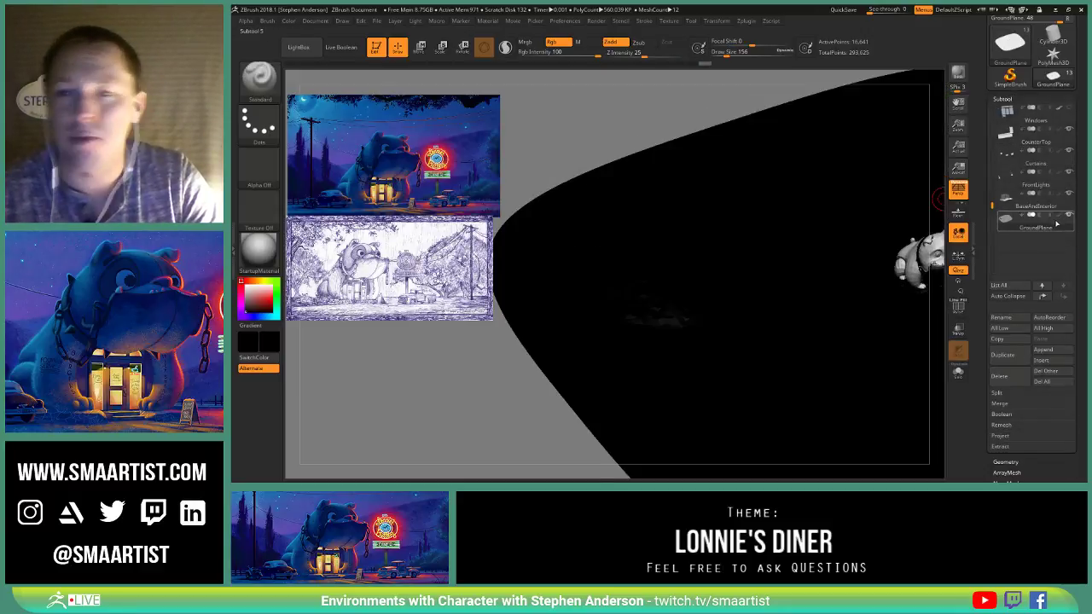
mouse_move(657, 294)
right_mouse_down()
mouse_move(646, 280)
mouse_move(642, 293)
right_mouse_up()
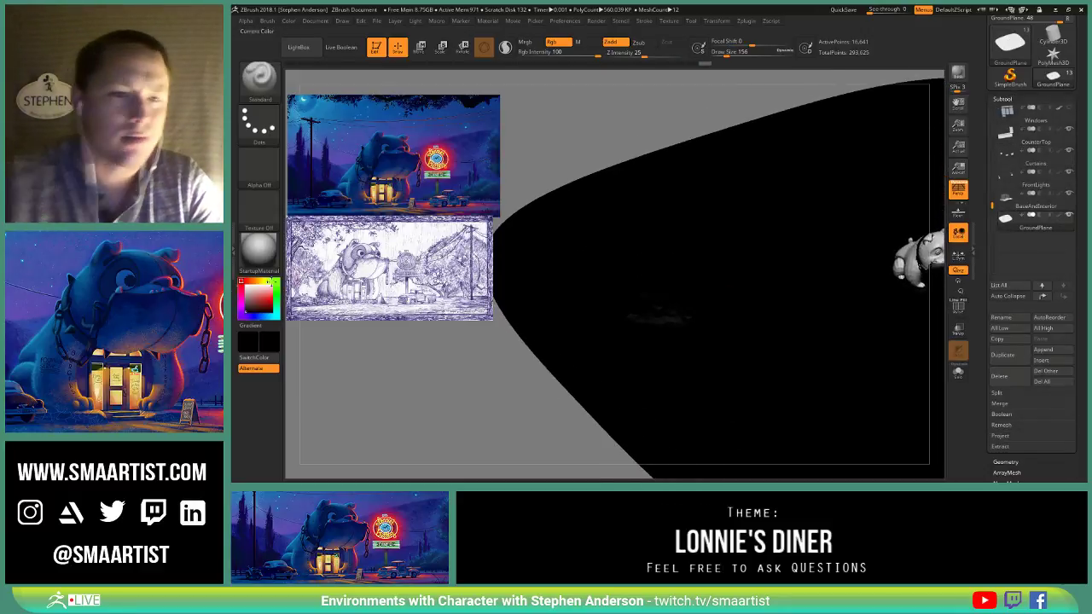
left_click(243, 291)
right_click_drag(748, 259, 718, 305)
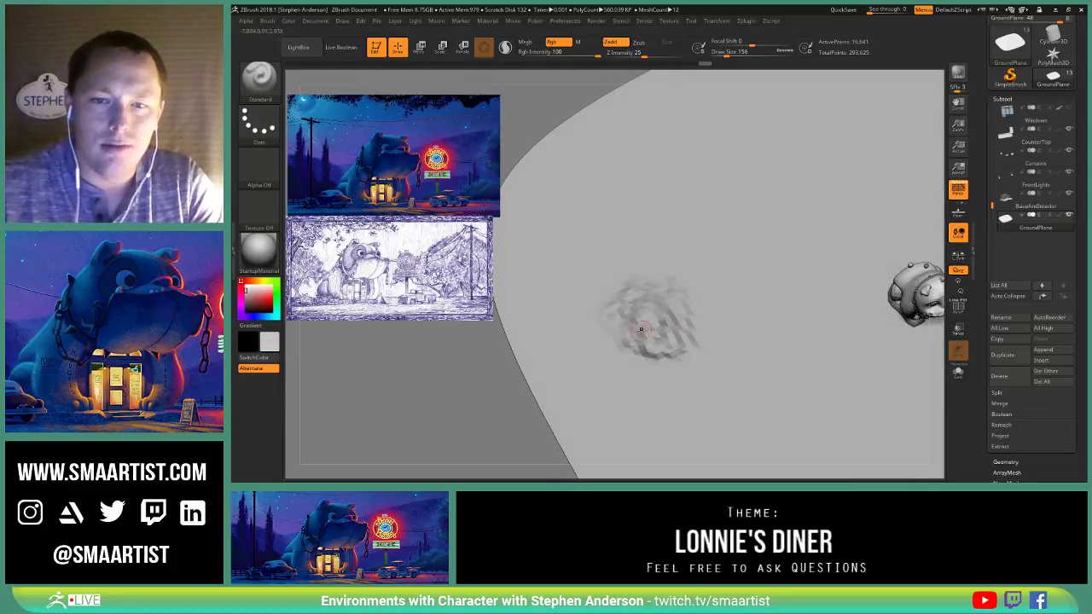
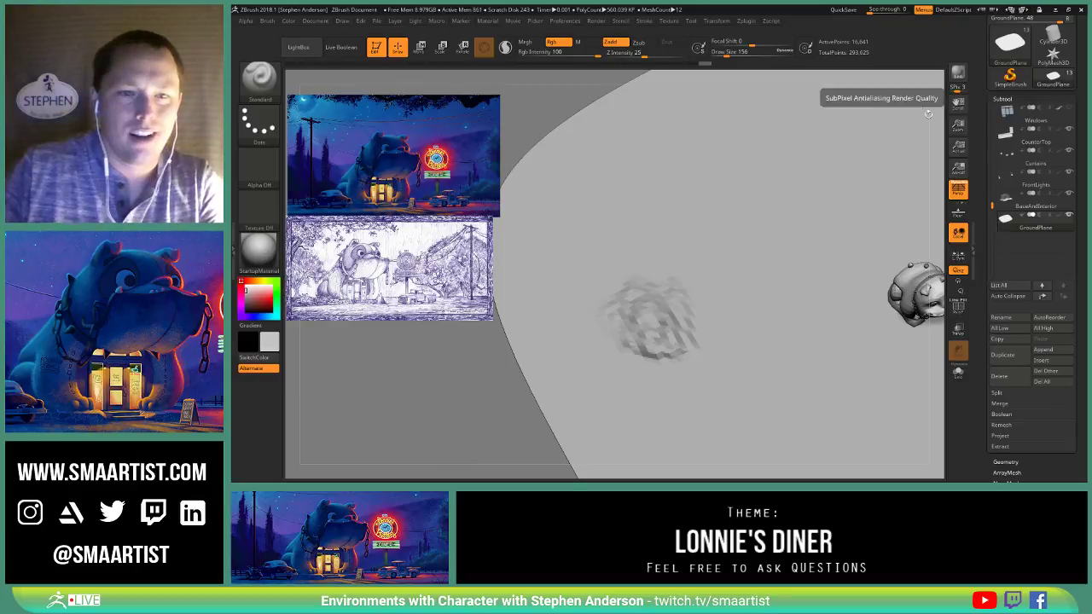
mouse_move(673, 256)
right_mouse_down()
mouse_move(680, 242)
mouse_move(682, 317)
right_mouse_up()
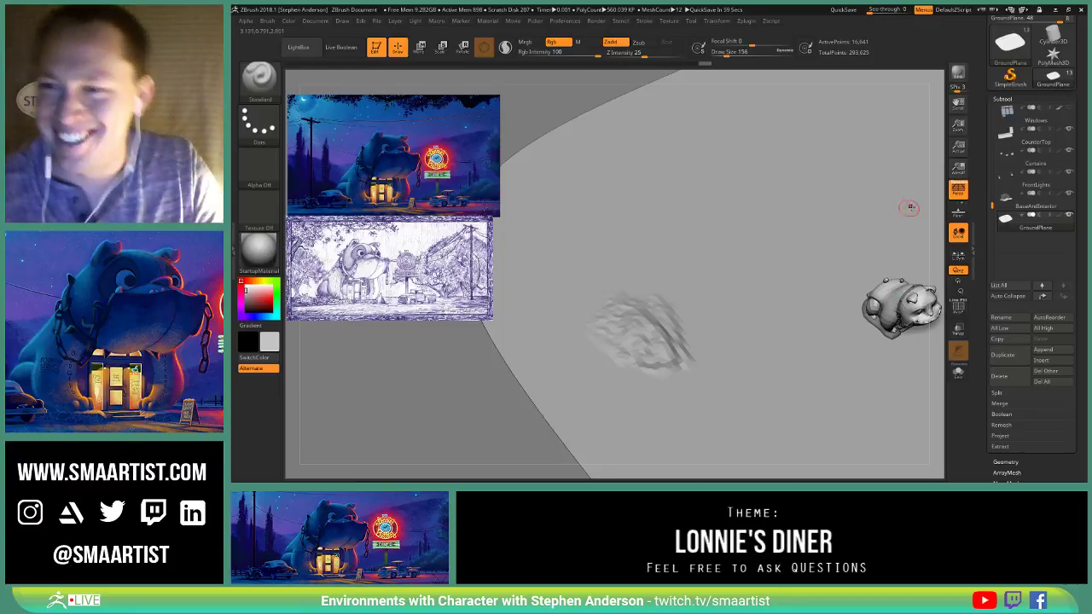
Step: Undo the Spotlight projection strokes and the black patch on the ground plane, and set the paint colour back to black
key("ctrl+z")
key("ctrl+z")
key("ctrl+z")
key("ctrl+z")
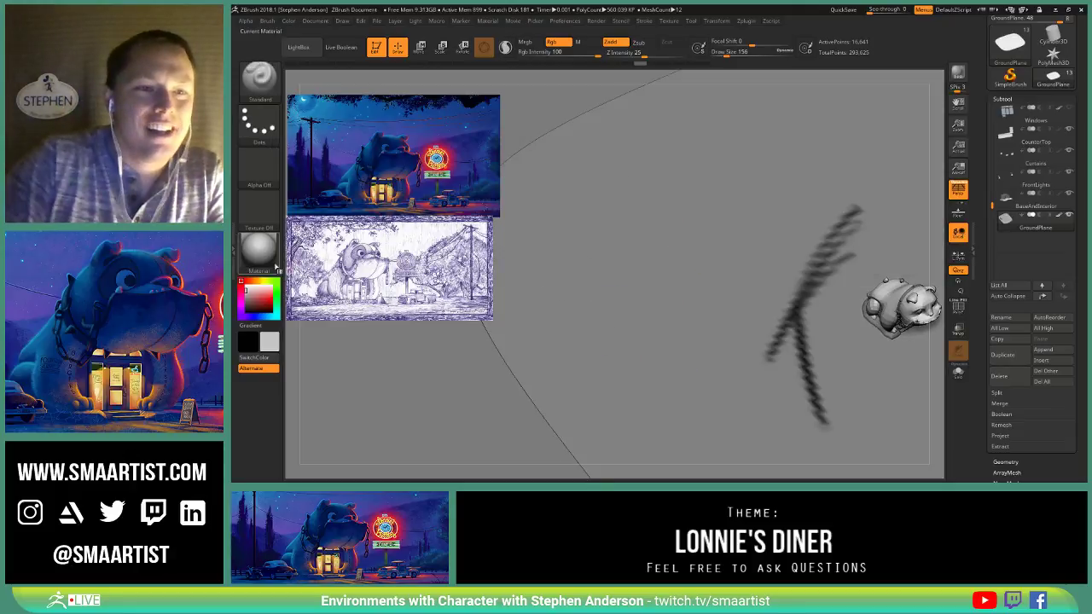
left_click_drag(246, 293, 240, 308)
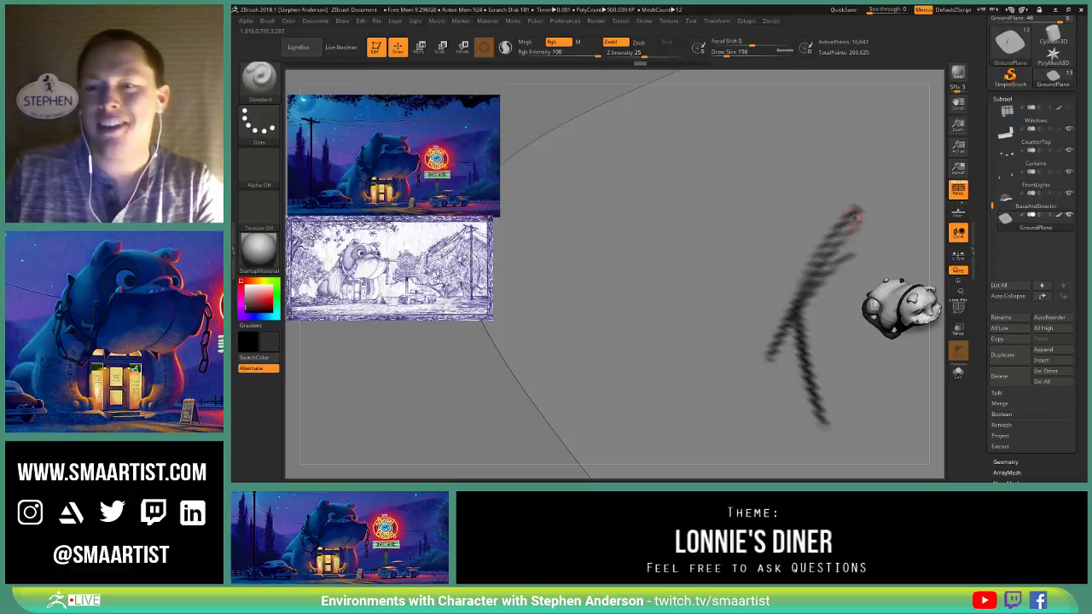
mouse_move(854, 217)
right_mouse_down("alt")
mouse_move(659, 210)
mouse_move(657, 174)
mouse_move(656, 226)
mouse_move(725, 193)
mouse_move(689, 239)
right_mouse_up("alt")
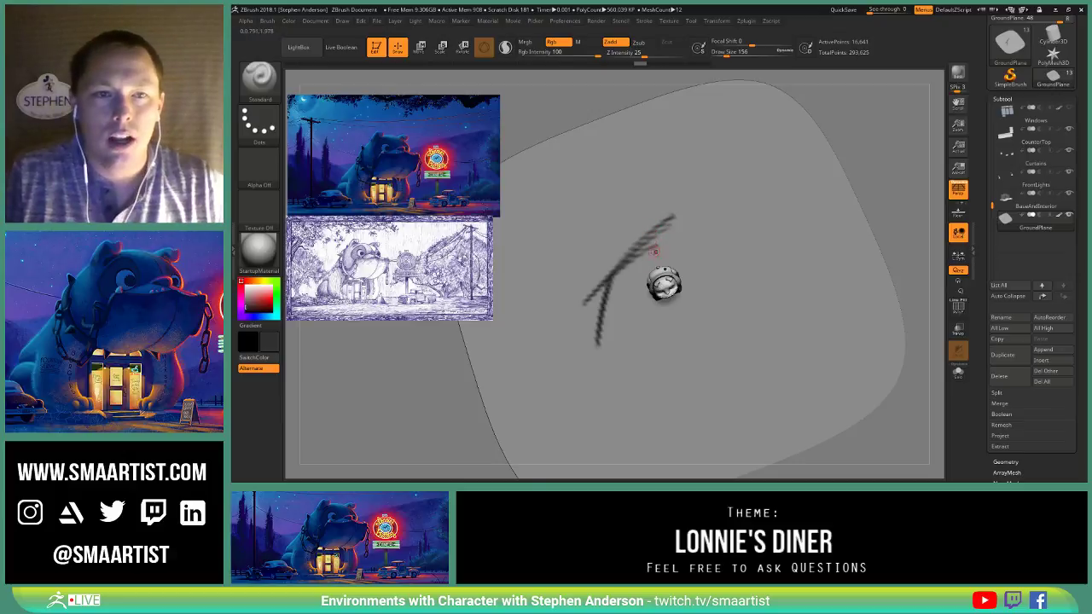
Step: Reopen the Spotlight dial, scale the night painting slightly larger, place it above the line sketch and leave Spotlight editing
key("shift+z")
left_click(350, 172)
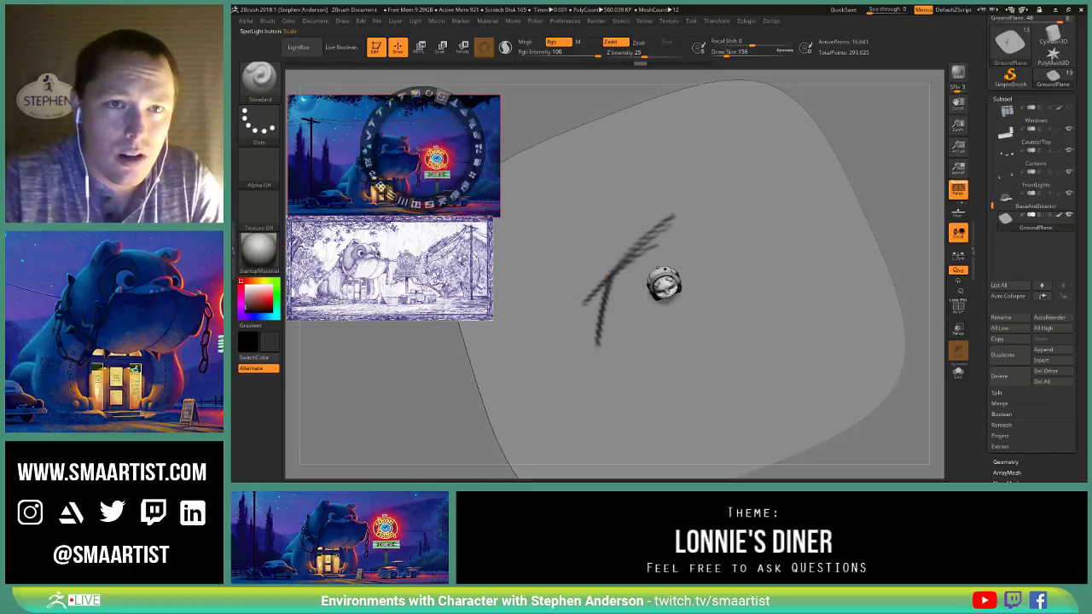
left_click_drag(443, 97, 801, 172)
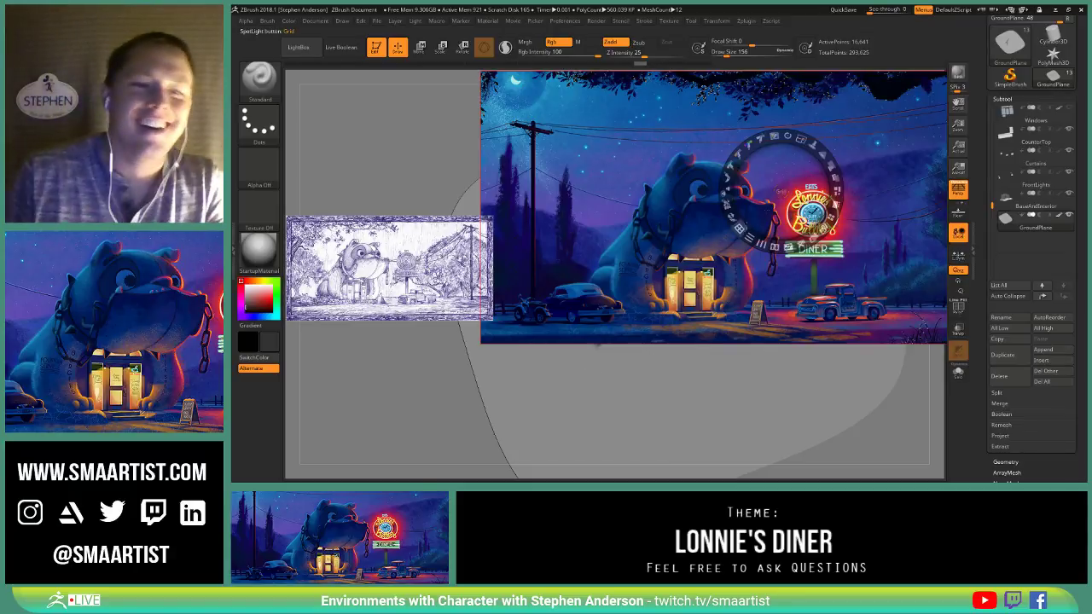
left_click_drag(786, 137, 758, 144)
left_click_drag(801, 171, 459, 117)
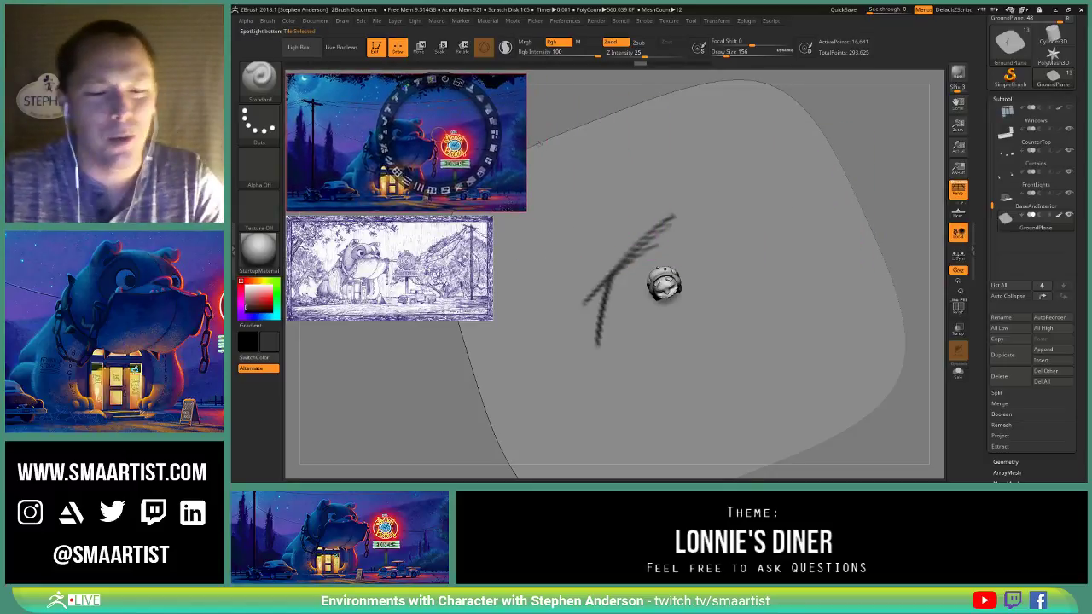
key("z")
left_click_drag(650, 268, 646, 249, "alt")
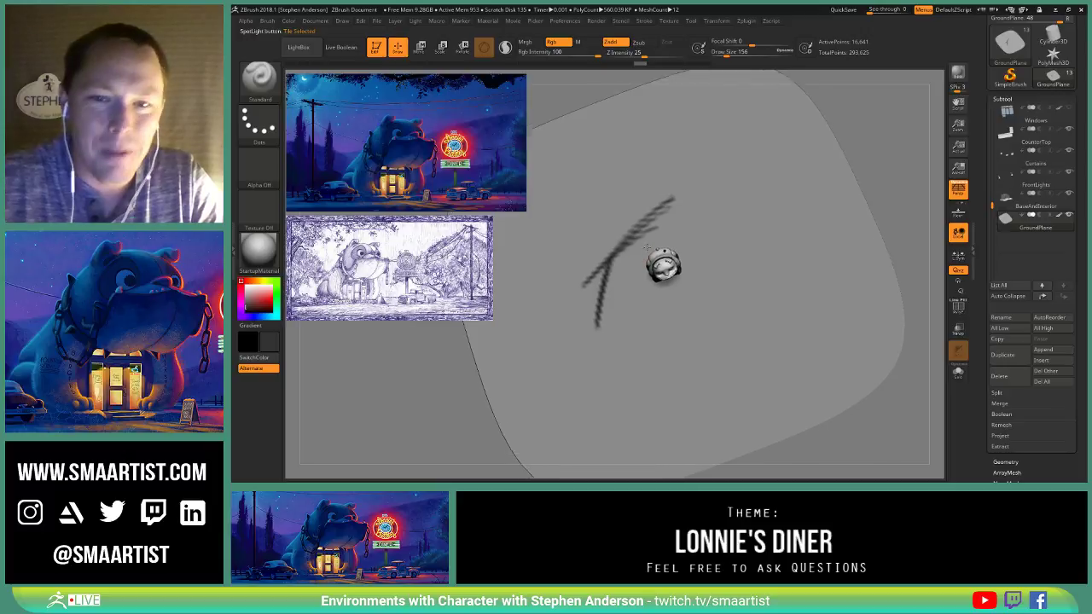
Step: Turn off Zadd and Spotlight Projection so the Standard brush paints plain colour
mouse_move(647, 248)
right_mouse_down("alt")
mouse_move(652, 214)
mouse_move(721, 330)
right_mouse_up("alt")
mouse_move(670, 298)
right_mouse_down()
mouse_move(674, 229)
mouse_move(674, 256)
mouse_move(642, 303)
right_mouse_up()
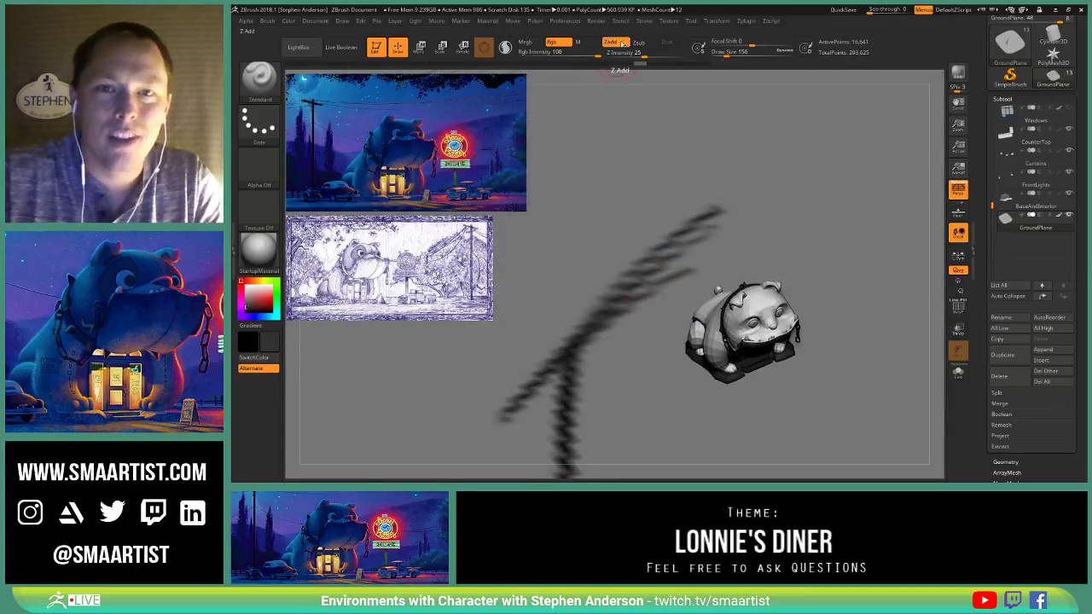
mouse_move(618, 343)
right_mouse_down()
mouse_move(670, 216)
mouse_move(650, 289)
mouse_move(603, 327)
right_mouse_up()
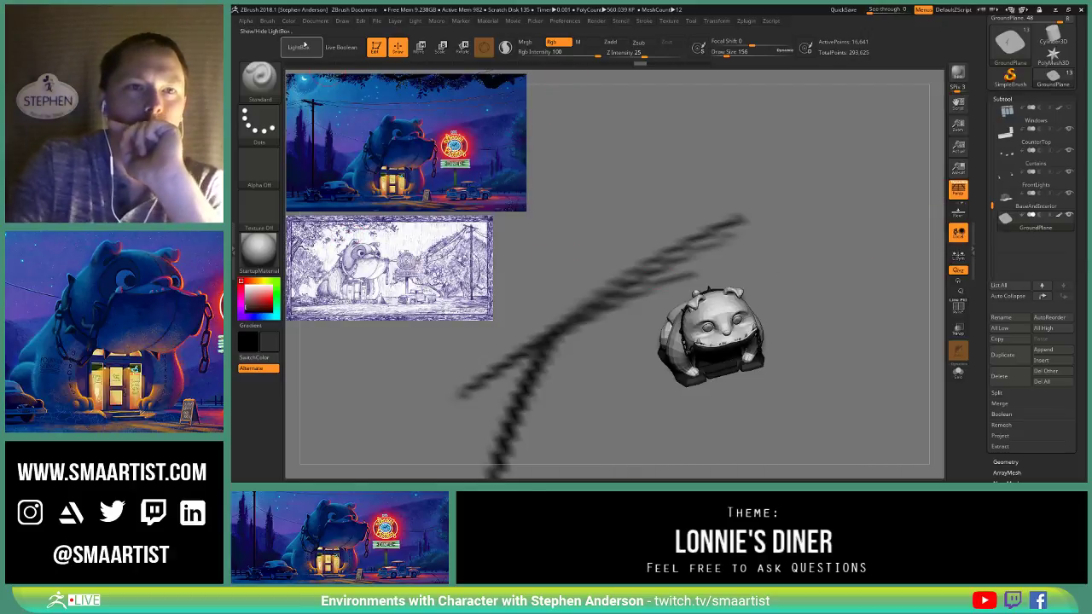
left_click(268, 21)
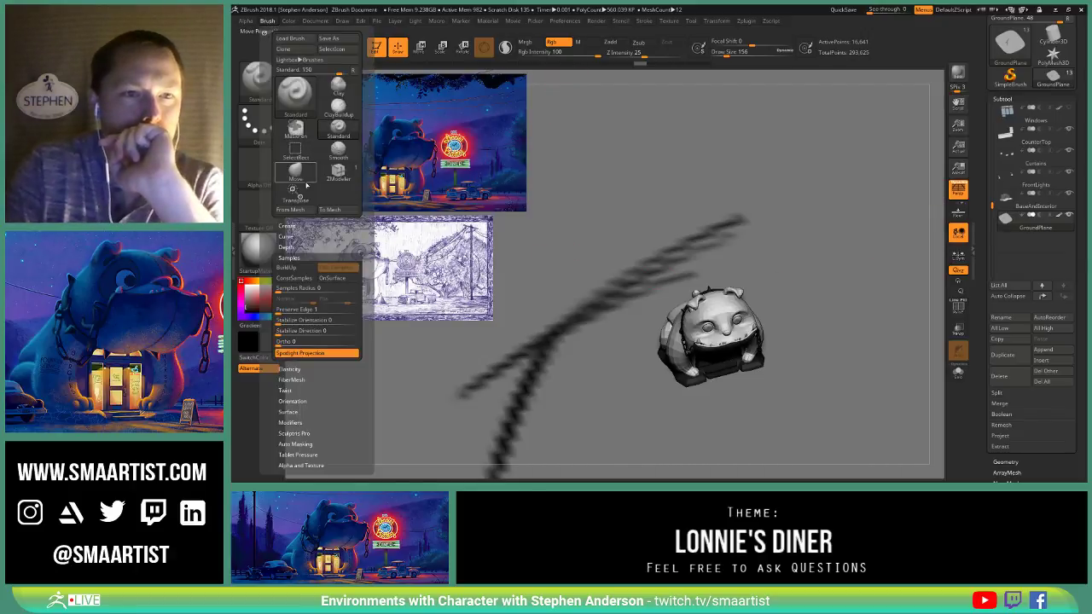
scroll(312, 229, "down", 3)
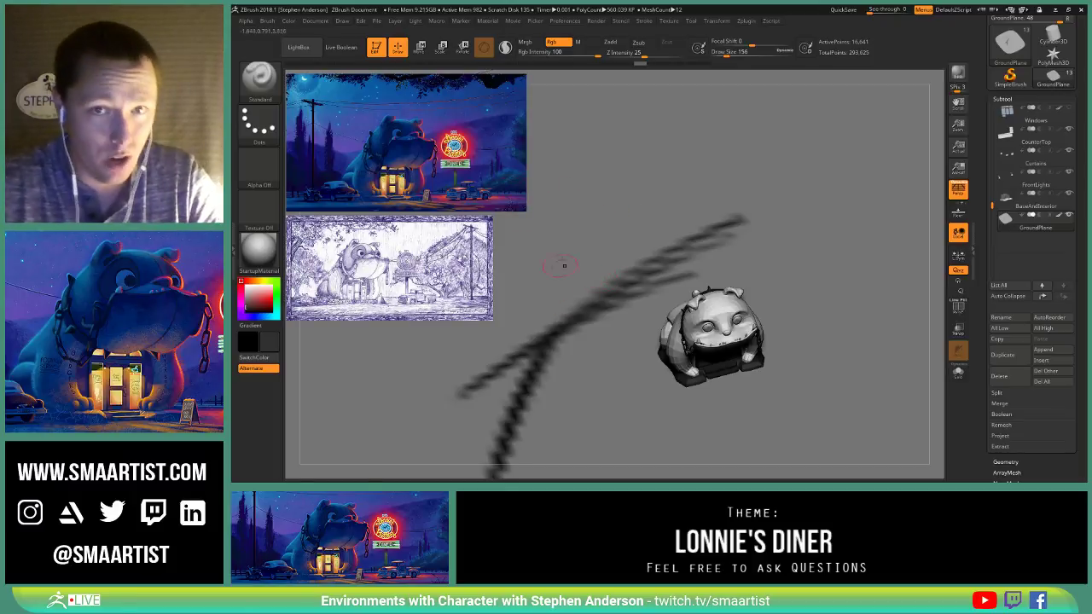
Step: Thicken the far part of the black line behind the bulldog and paint out its near branches with the sampled ground grey
left_click_drag(566, 312, 745, 231)
mouse_move(744, 304)
right_mouse_down("ctrl")
mouse_move(739, 266)
mouse_move(688, 223)
right_mouse_up("ctrl")
right_click_drag(579, 323, 595, 232)
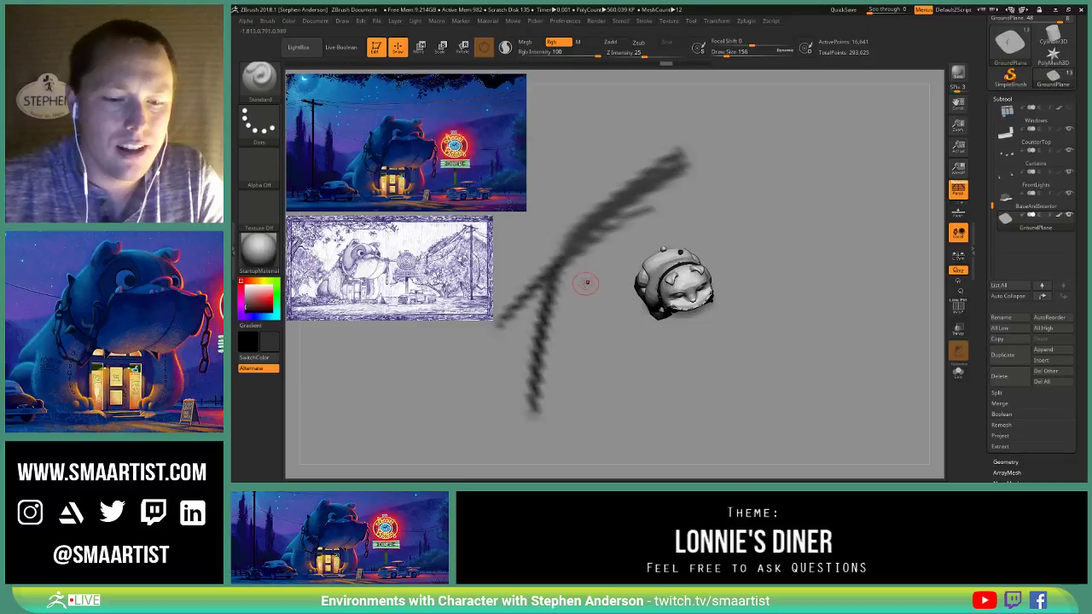
key("c")
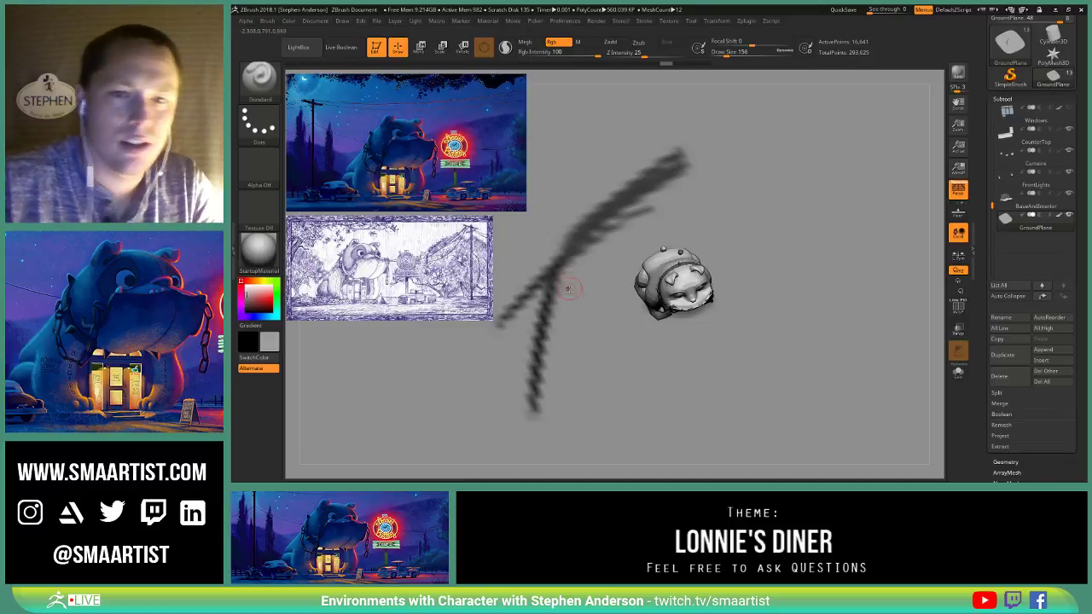
mouse_move(553, 289)
left_mouse_down()
mouse_move(537, 277)
mouse_move(551, 328)
mouse_move(543, 392)
mouse_move(526, 324)
mouse_move(494, 338)
left_mouse_up()
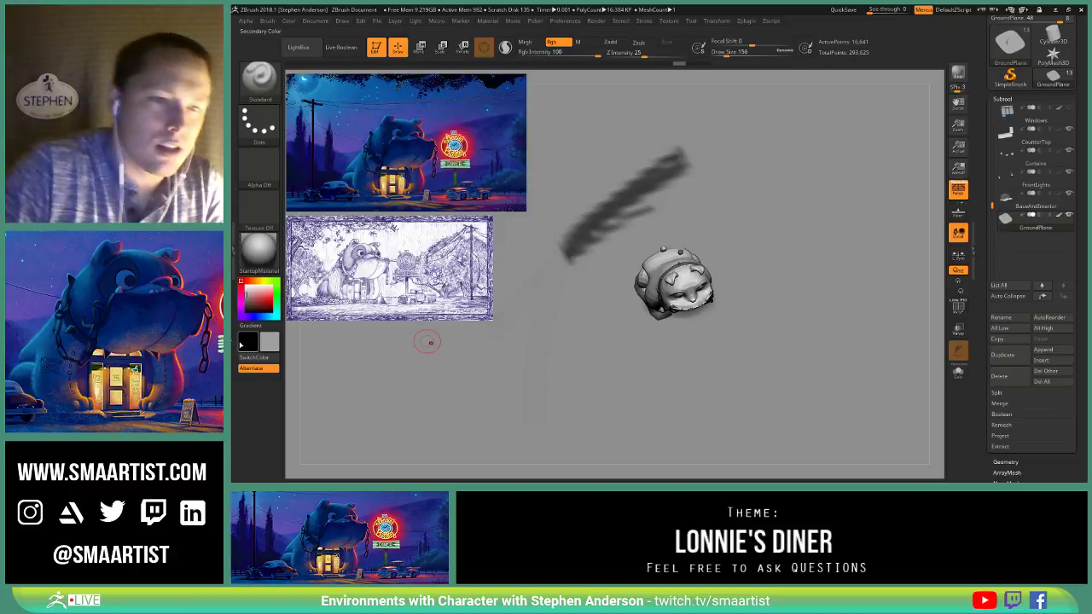
Step: Set the secondary colour to the ground's grey (158, 158, 158) and the main colour to black
left_click_drag(242, 344, 558, 352)
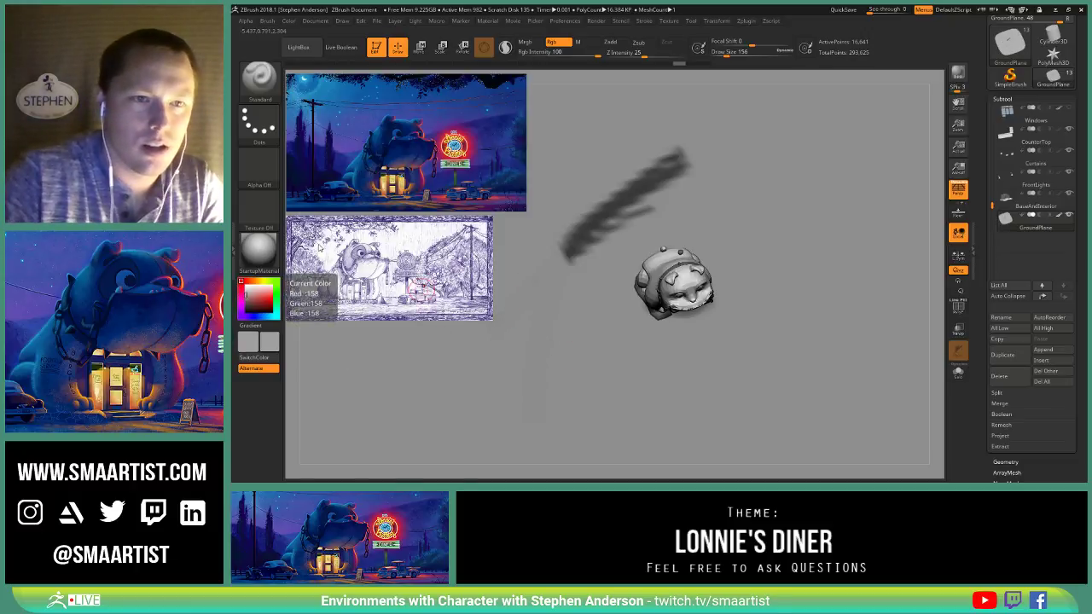
left_click(269, 343)
left_click_drag(267, 344, 243, 414)
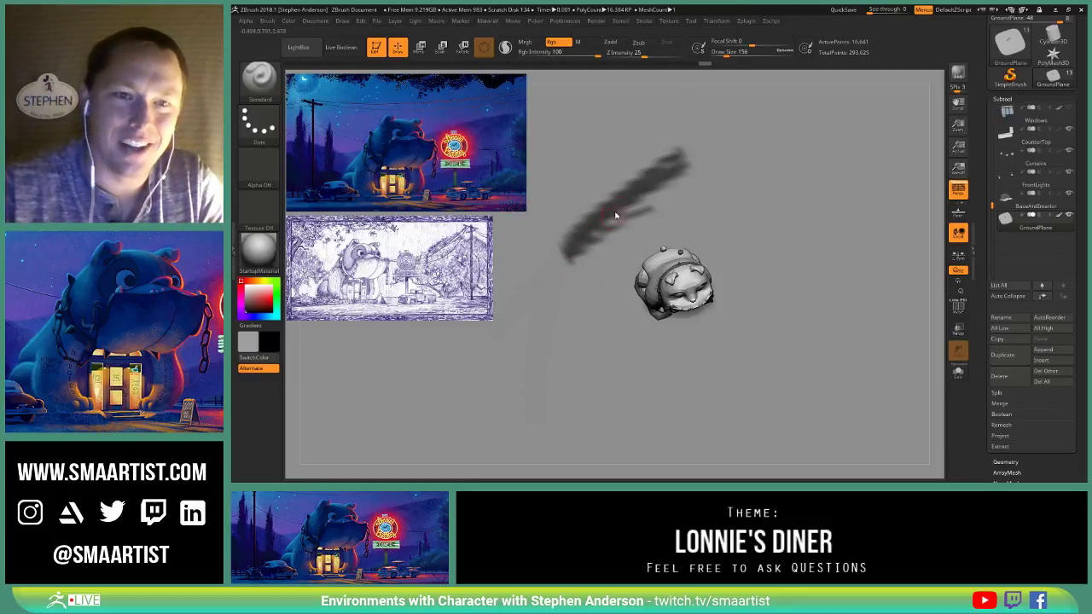
Step: Paint a continuous black curve around the bulldog's back and side, and trim its rough edges with the grey secondary colour
mouse_move(612, 228)
left_mouse_down()
mouse_move(571, 287)
mouse_move(571, 388)
left_mouse_up()
left_click_drag(661, 175, 735, 148)
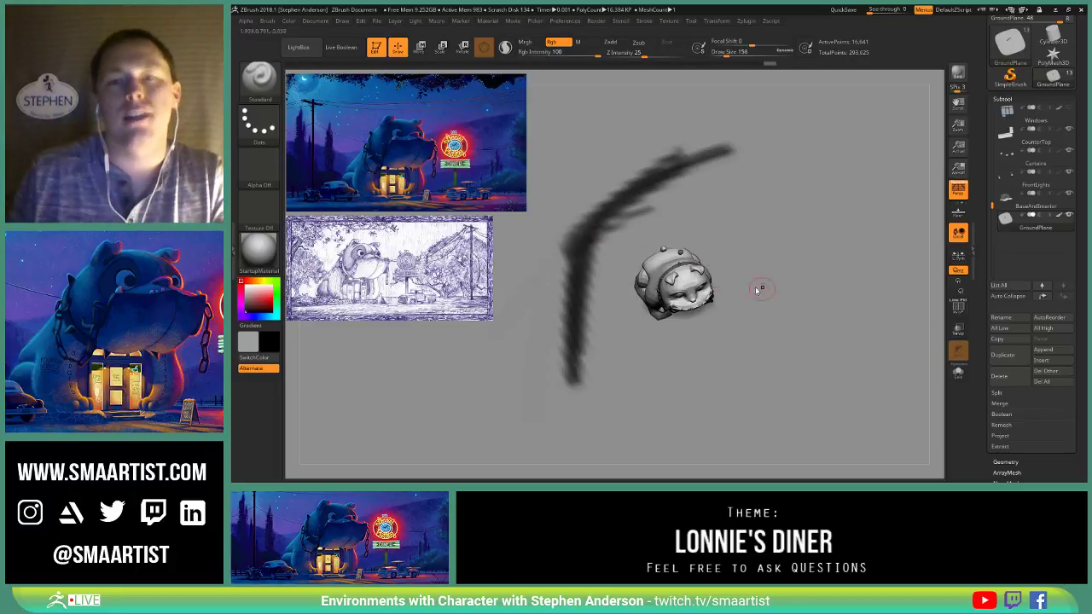
mouse_move(596, 229)
left_mouse_down()
mouse_move(648, 194)
mouse_move(568, 285)
left_mouse_up()
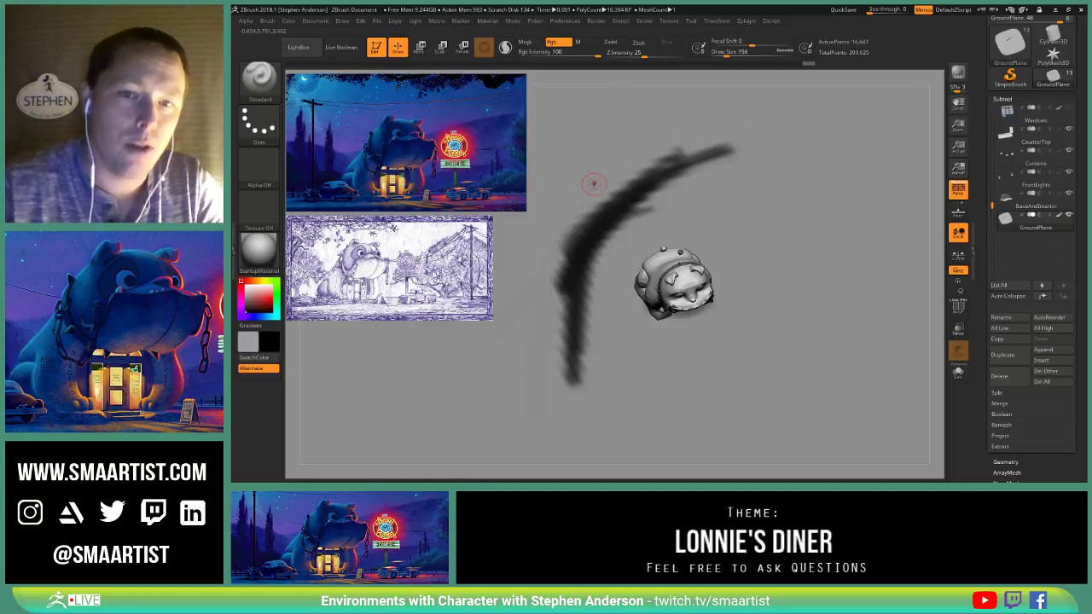
mouse_move(587, 198)
left_mouse_down("alt")
mouse_move(552, 292)
mouse_move(559, 256)
mouse_move(609, 186)
left_mouse_up("alt")
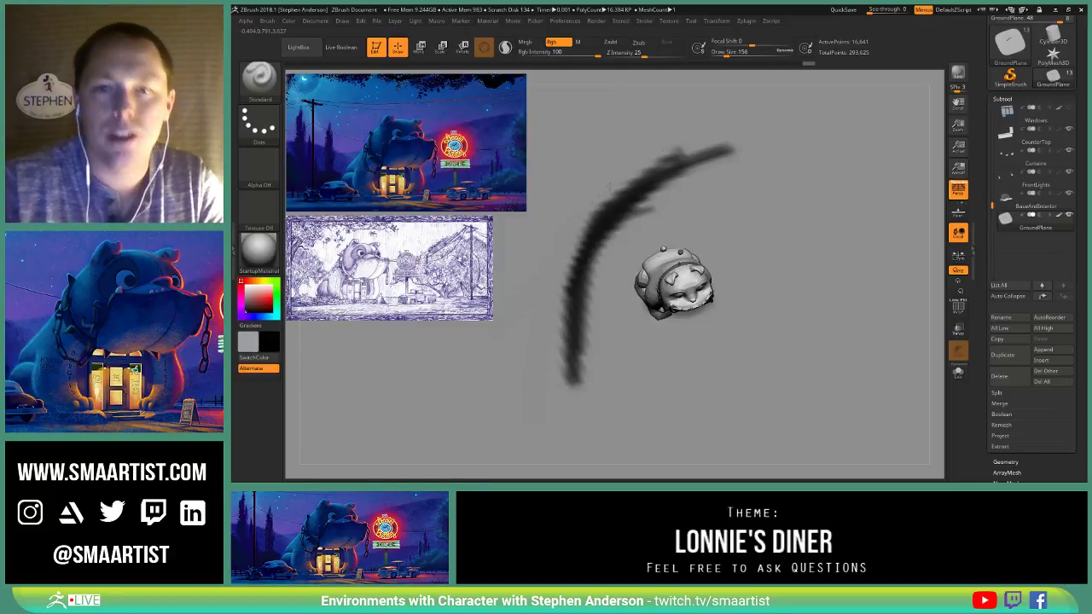
mouse_move(646, 231)
left_mouse_down("alt")
mouse_move(640, 215)
mouse_move(615, 234)
left_mouse_up("alt")
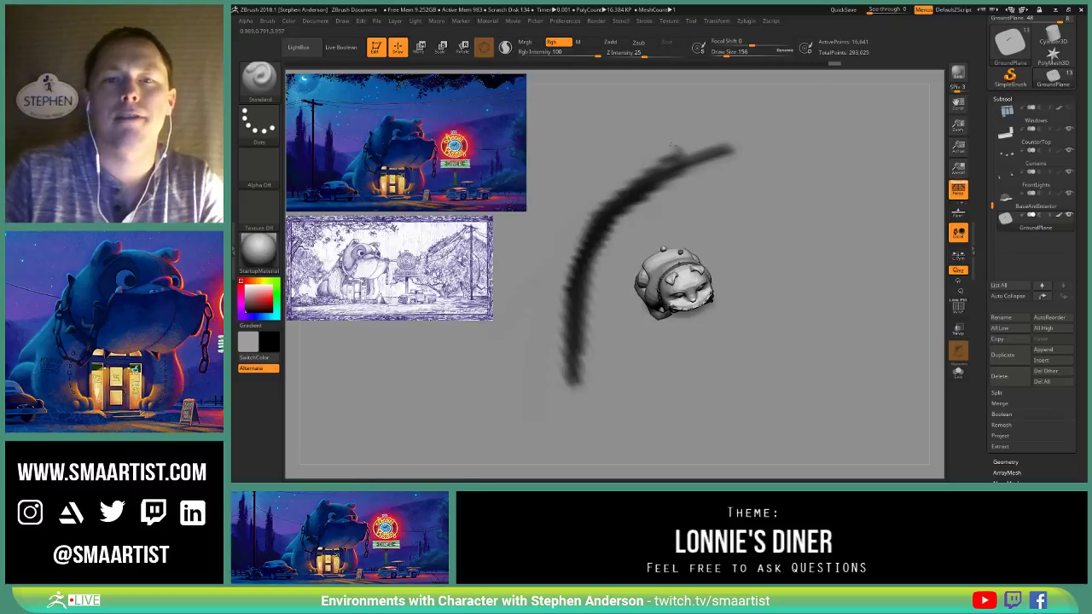
mouse_move(672, 147)
left_mouse_down("alt")
mouse_move(573, 218)
mouse_move(561, 290)
left_mouse_up("alt")
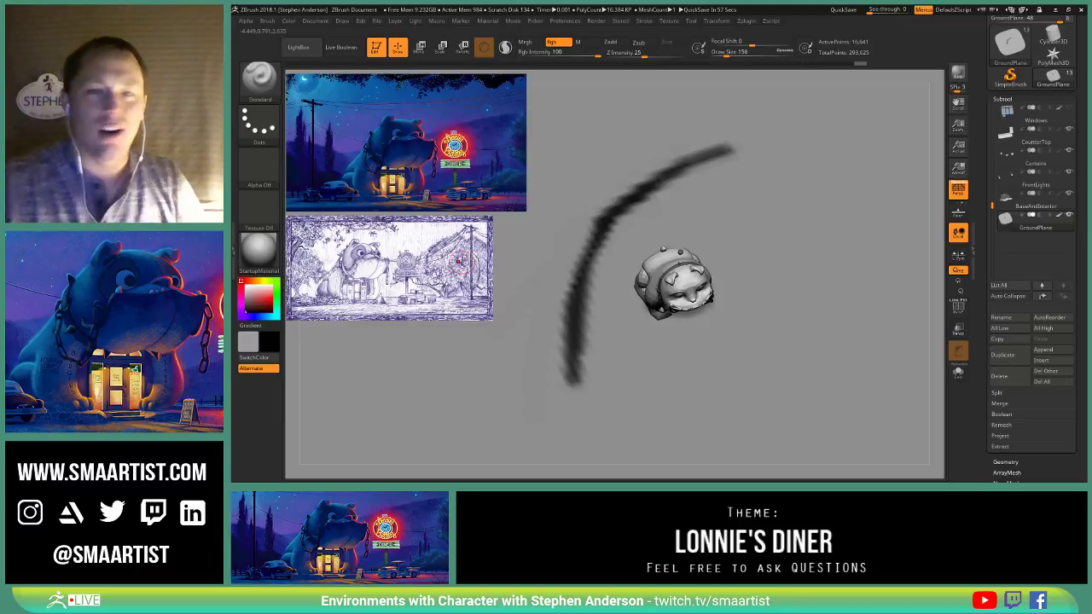
Step: Extend the far end of the black curve across the ground plane, well past the bulldog
left_click_drag(790, 248, 792, 277)
right_click_drag(792, 277, 793, 277)
mouse_move(809, 197)
right_mouse_down("alt")
mouse_move(749, 276)
mouse_move(751, 288)
right_mouse_up("alt")
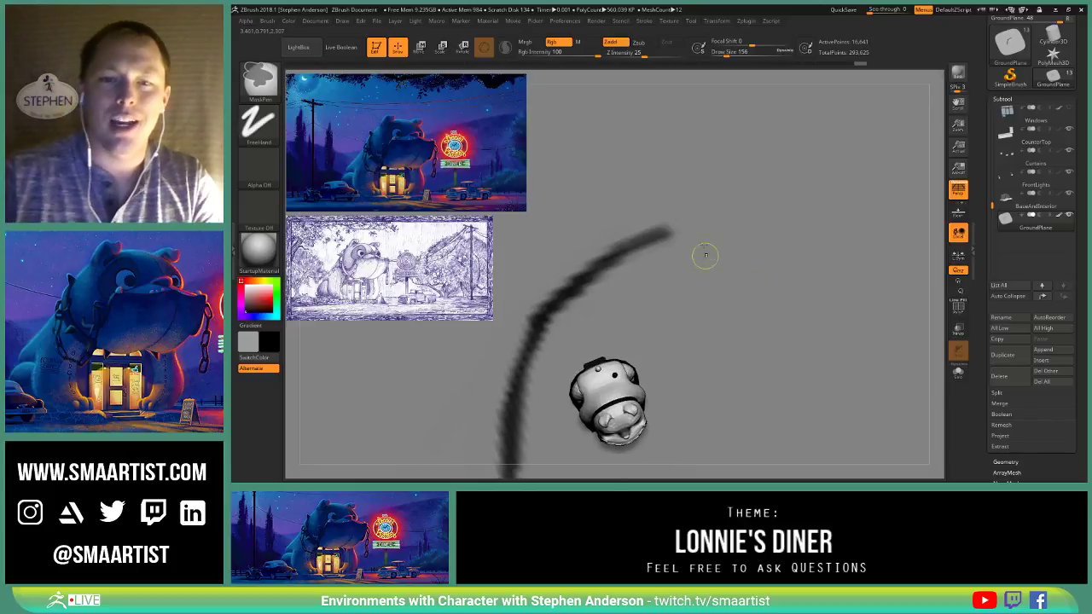
right_click_drag(704, 254, 702, 229, "ctrl")
left_click_drag(638, 251, 763, 203, "ctrl")
left_click_drag(686, 229, 818, 189, "ctrl")
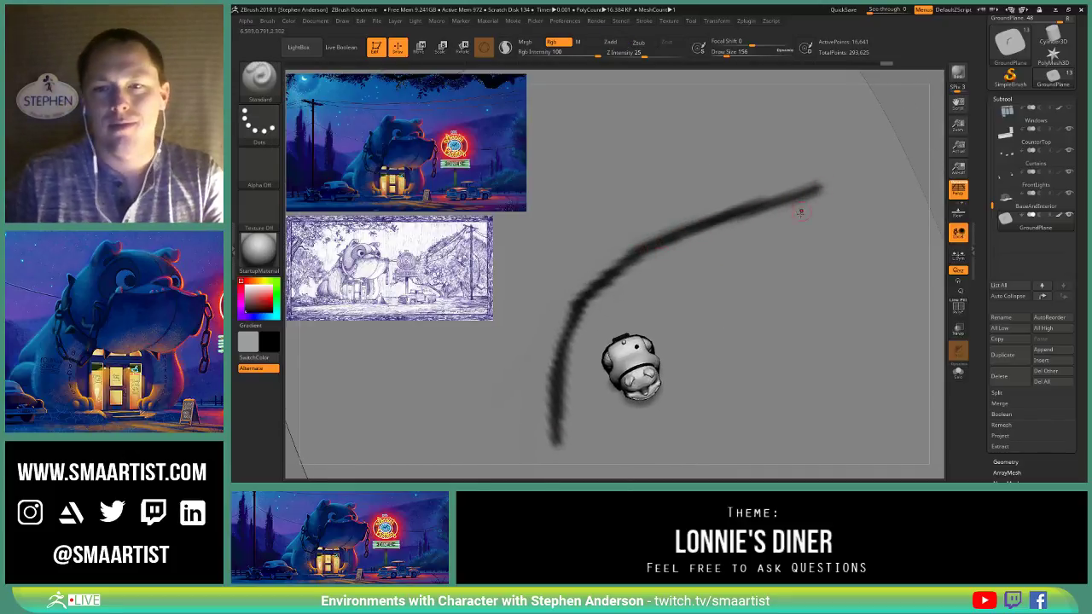
Step: Extend the near end of the black curve forward along the ground plane, past the front of the bulldog
mouse_move(799, 213)
right_mouse_down("alt")
mouse_move(825, 166)
mouse_move(800, 196)
right_mouse_up("alt")
right_click_drag(713, 290, 714, 228)
right_click_drag(579, 356, 616, 279, "alt")
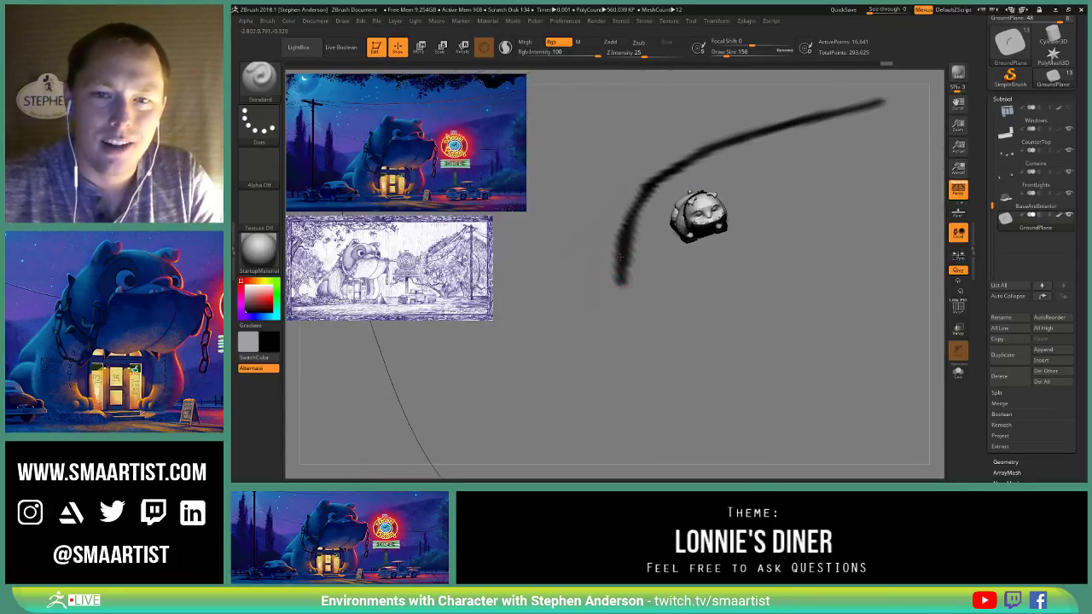
left_click_drag(621, 256, 611, 343, "ctrl")
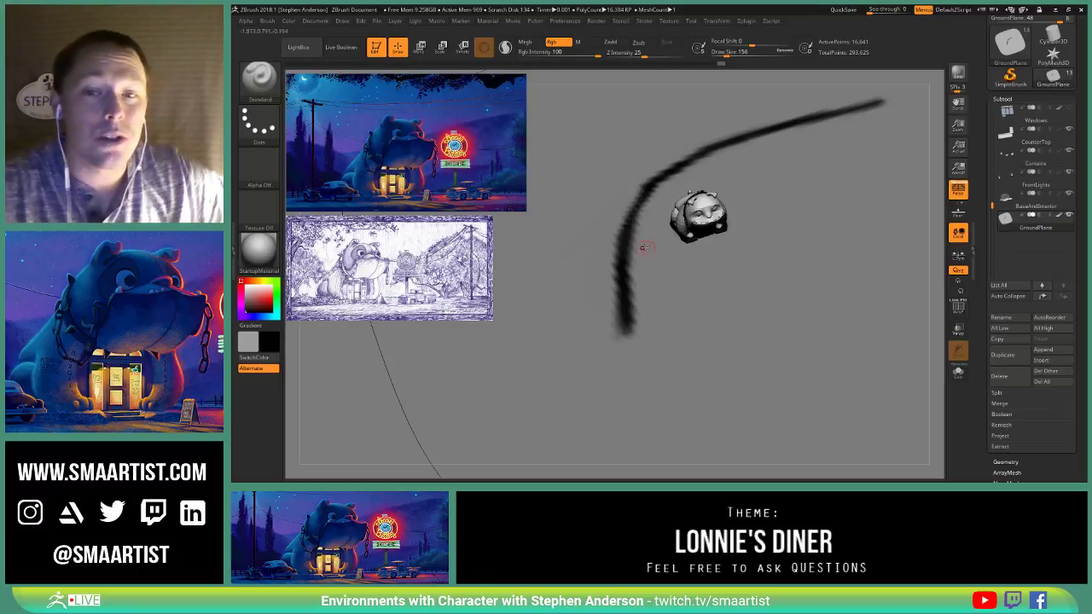
Step: Paint a straight black stroke across the near end of the curve, along the ground in front of the bulldog
right_click_drag(713, 322, 685, 327)
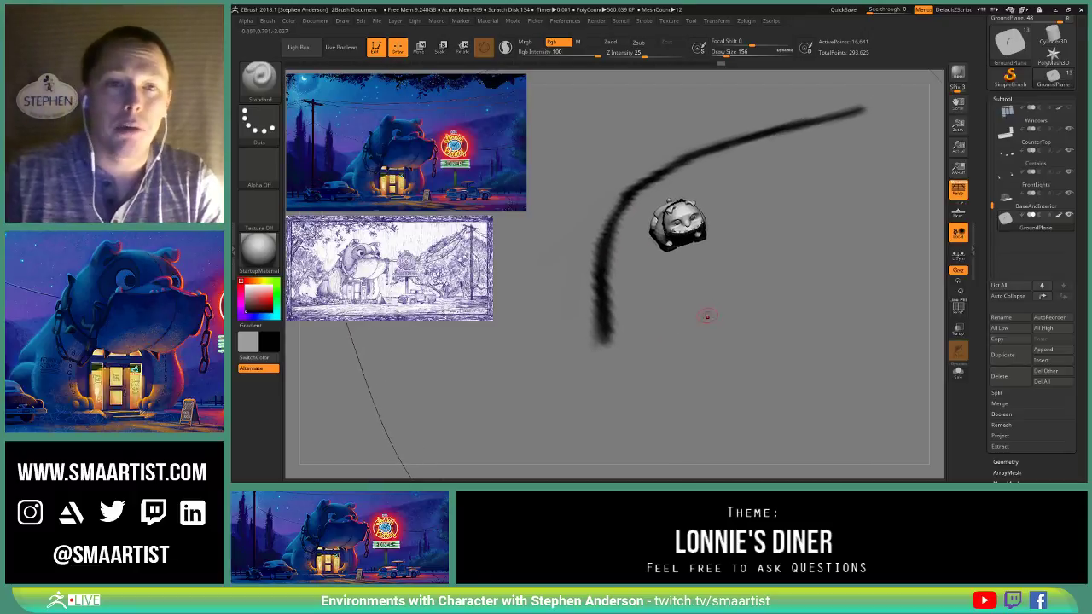
mouse_move(726, 298)
right_mouse_down()
mouse_move(725, 311)
mouse_move(748, 293)
right_mouse_up()
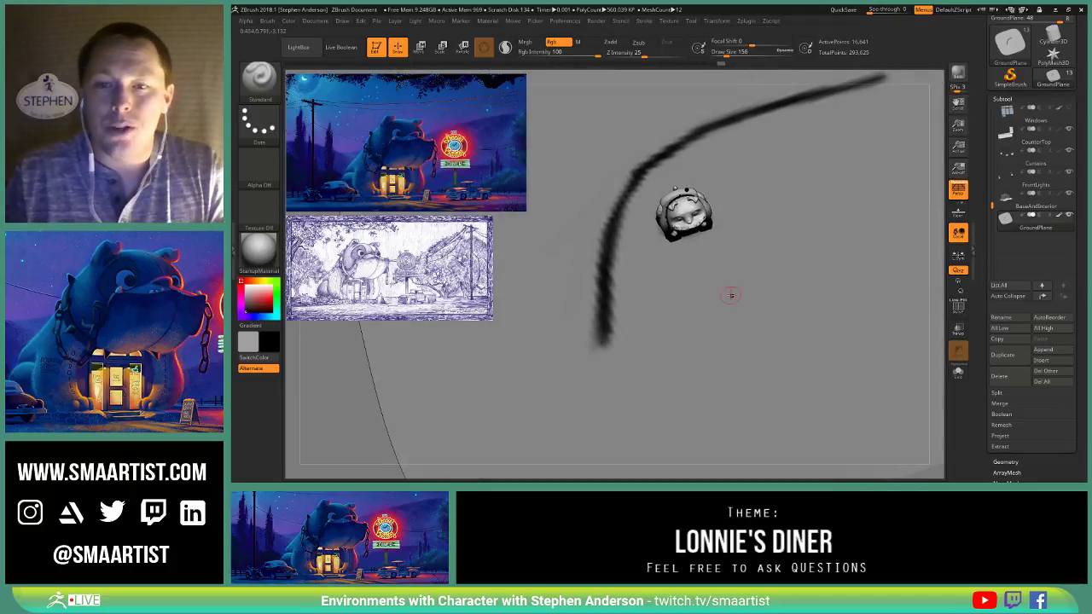
mouse_move(760, 280)
left_mouse_down()
mouse_move(689, 296)
mouse_move(556, 359)
left_mouse_up()
right_click_drag(841, 268, 800, 213)
mouse_move(800, 213)
right_mouse_down()
mouse_move(809, 292)
mouse_move(777, 307)
mouse_move(709, 296)
right_mouse_up()
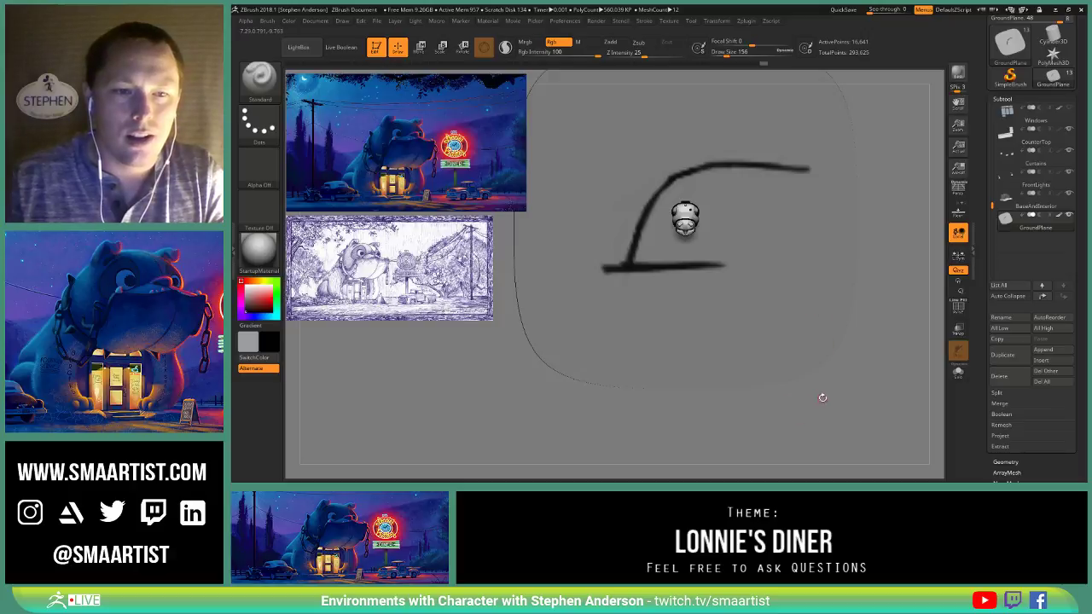
Step: Mask a road-wide band across the ground plane along the straight front stroke, and invert the mask so only the band is unmasked
key("ctrl")
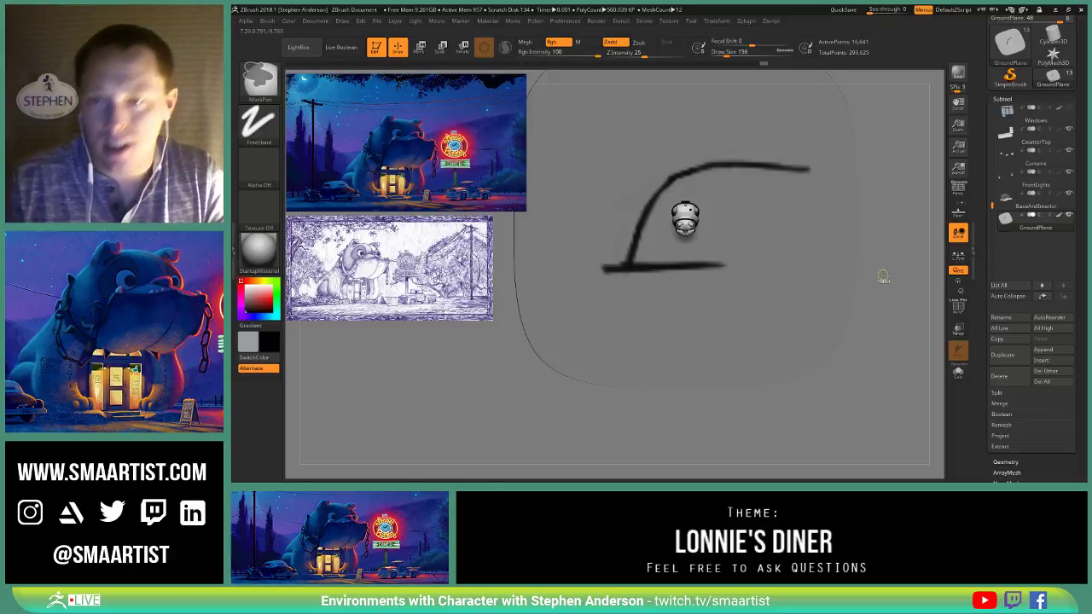
mouse_move(884, 263)
left_mouse_down("ctrl")
mouse_move(692, 390)
mouse_move(415, 434)
mouse_move(436, 444)
left_mouse_up("ctrl")
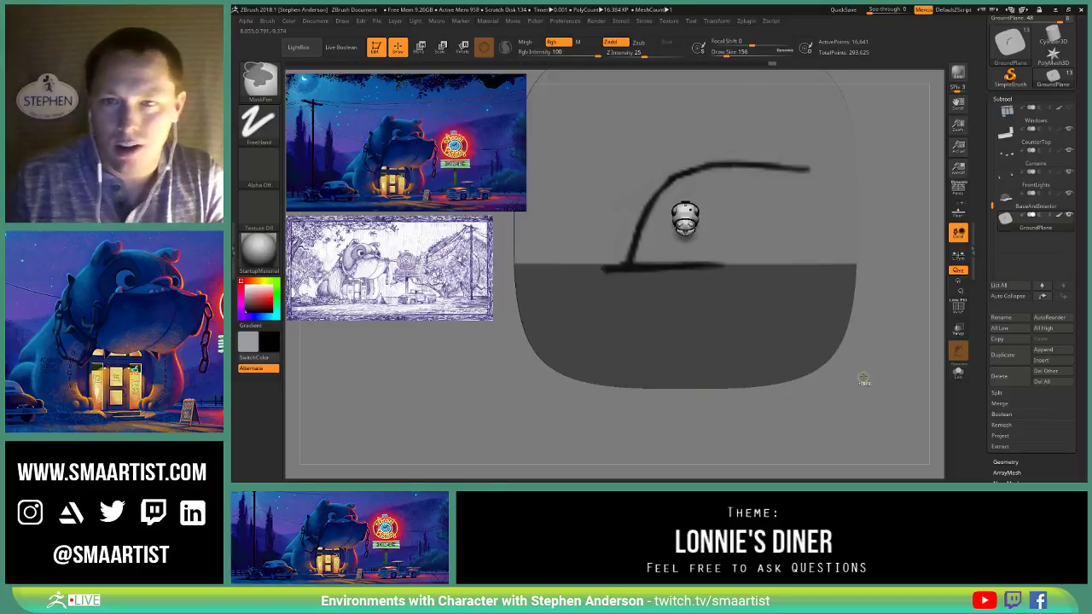
left_click_drag(882, 400, 471, 296, "ctrl")
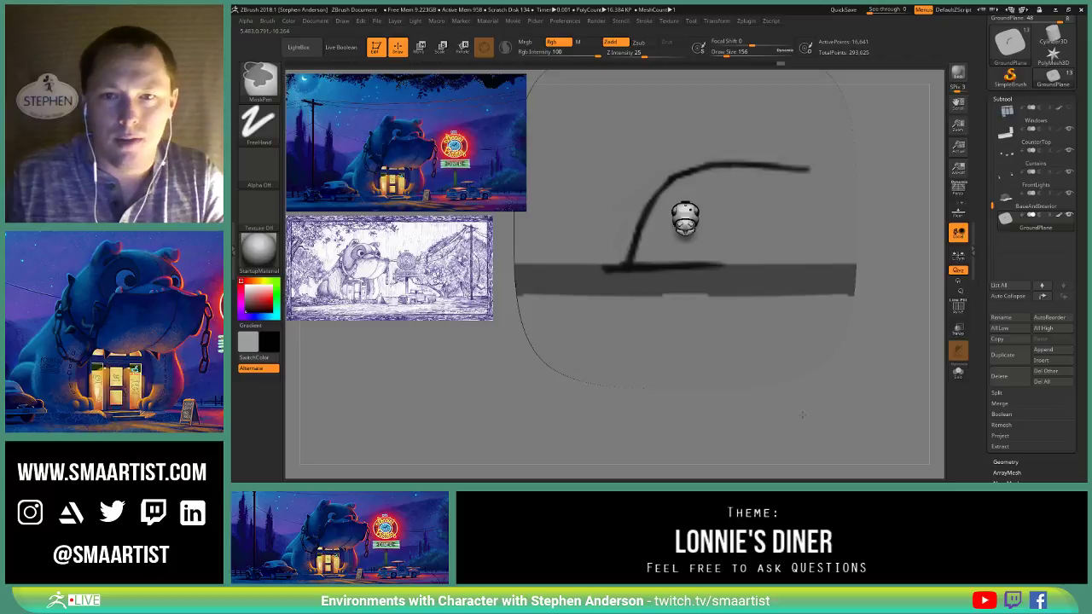
left_click(798, 409, "ctrl")
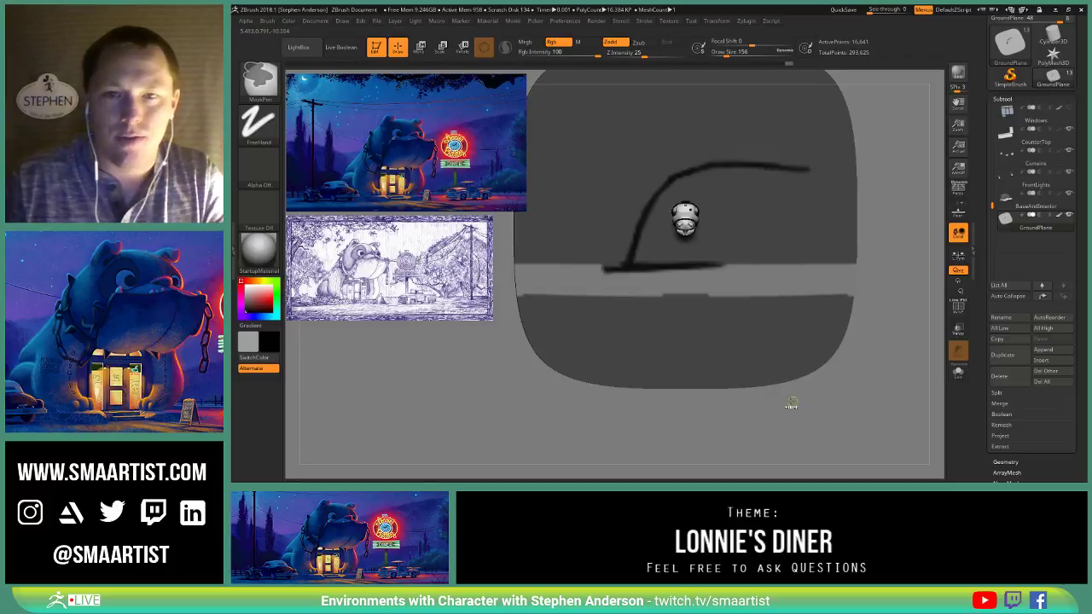
Step: Try to fill the whole unmasked band with black and clear the mask, and undo back to the unfilled band
left_click(288, 21)
left_click(311, 211)
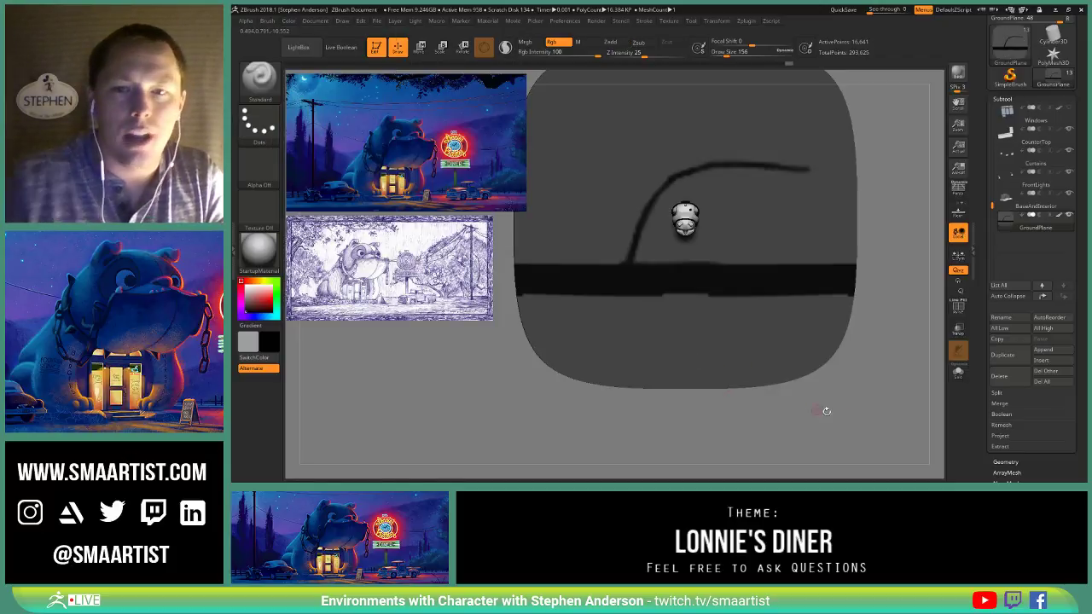
left_click(853, 415, "ctrl")
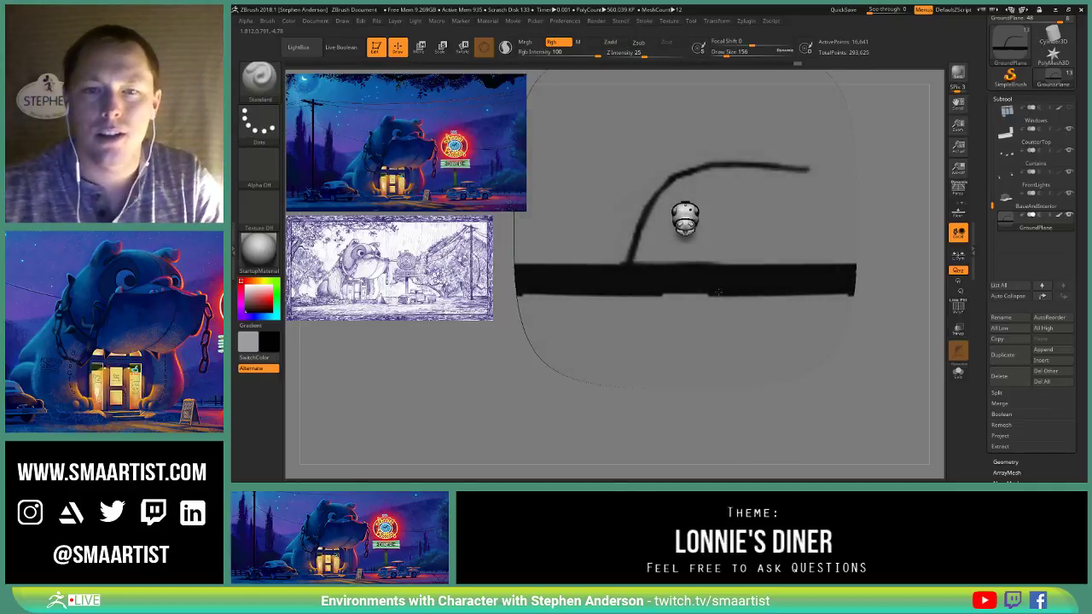
key("ctrl+i")
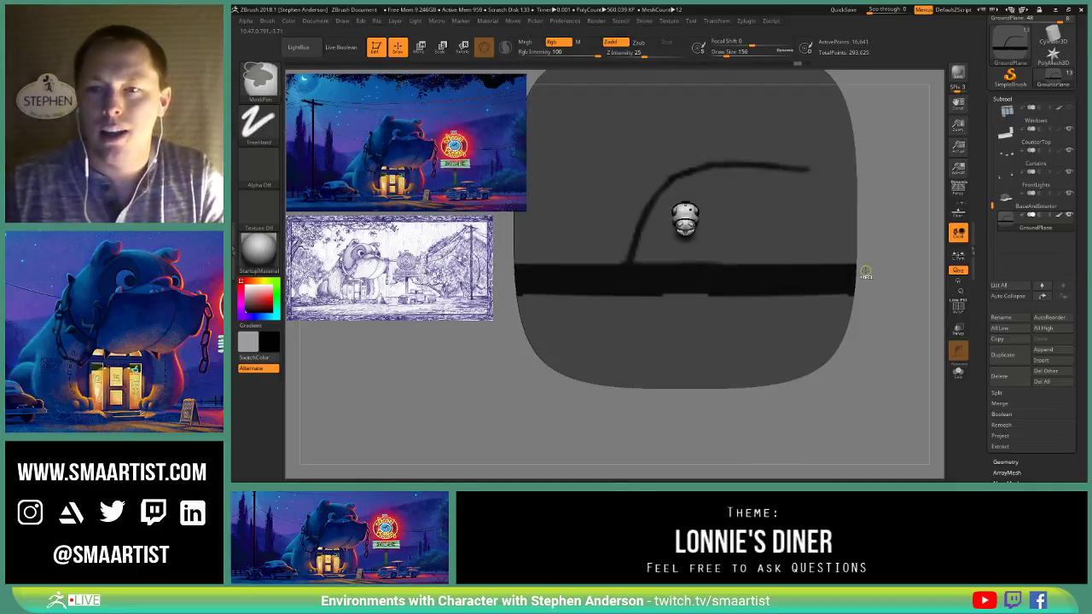
key("ctrl+z")
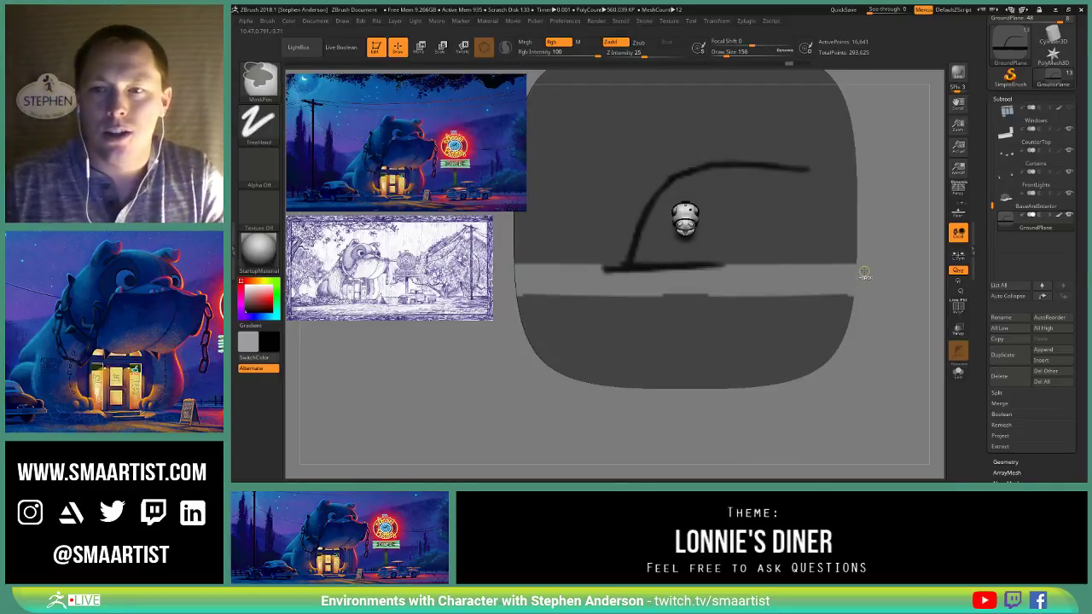
Step: Mask the middle of the band, fill the two remaining edge strips with black as road borders, and clear the mask
left_click_drag(864, 271, 485, 280, "ctrl")
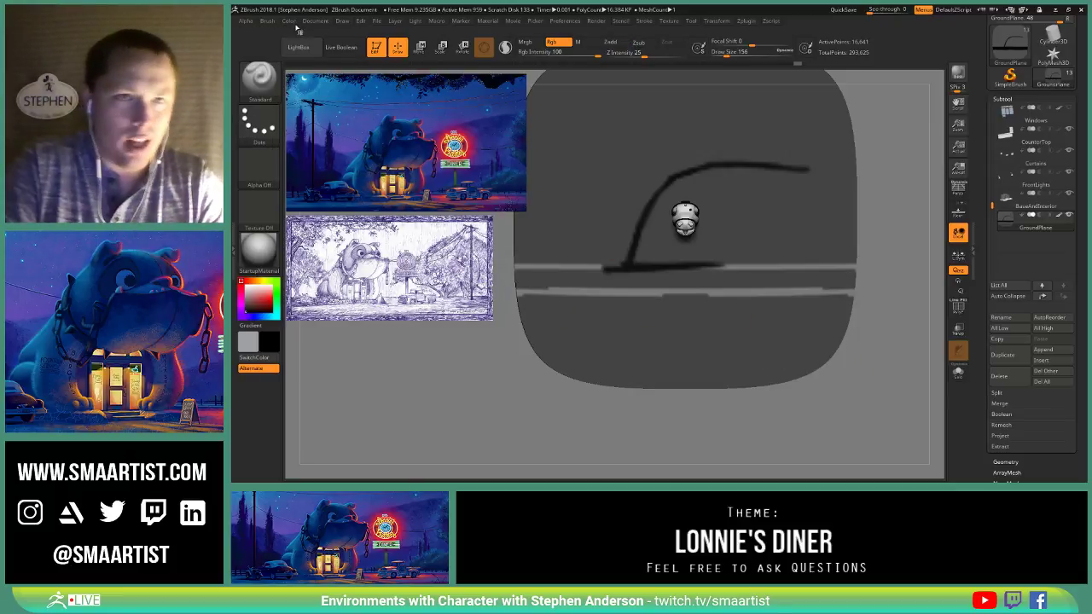
mouse_move(289, 24)
left_click(329, 213)
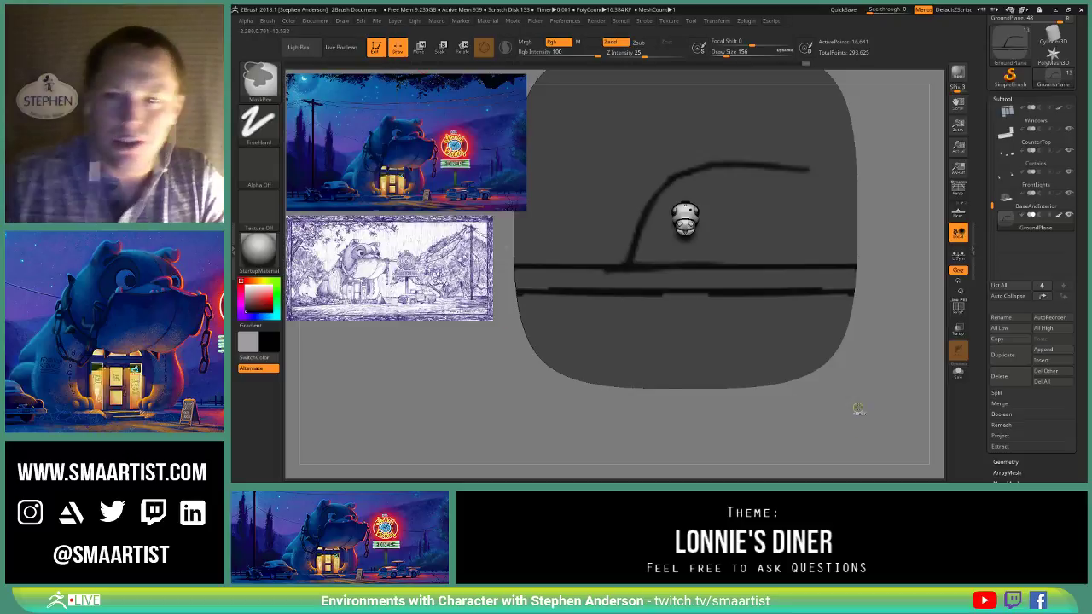
left_click_drag(859, 411, 879, 418, "ctrl")
Step: Paint two short black marks and a small dot on the ground beside the bulldog, on the side away from the curve
left_click_drag(785, 364, 748, 302)
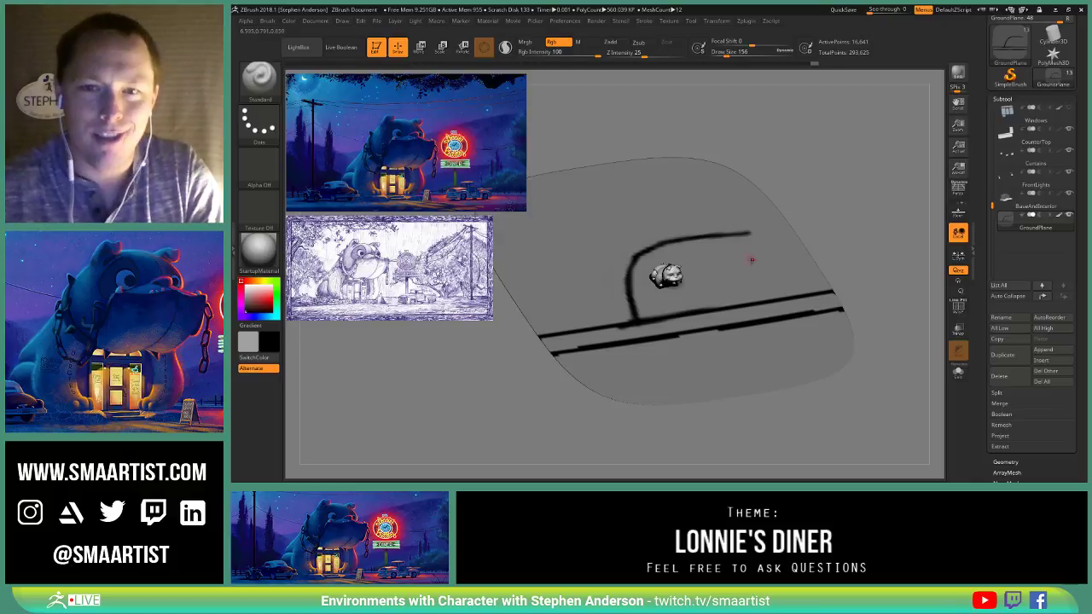
right_click_drag(752, 259, 805, 255)
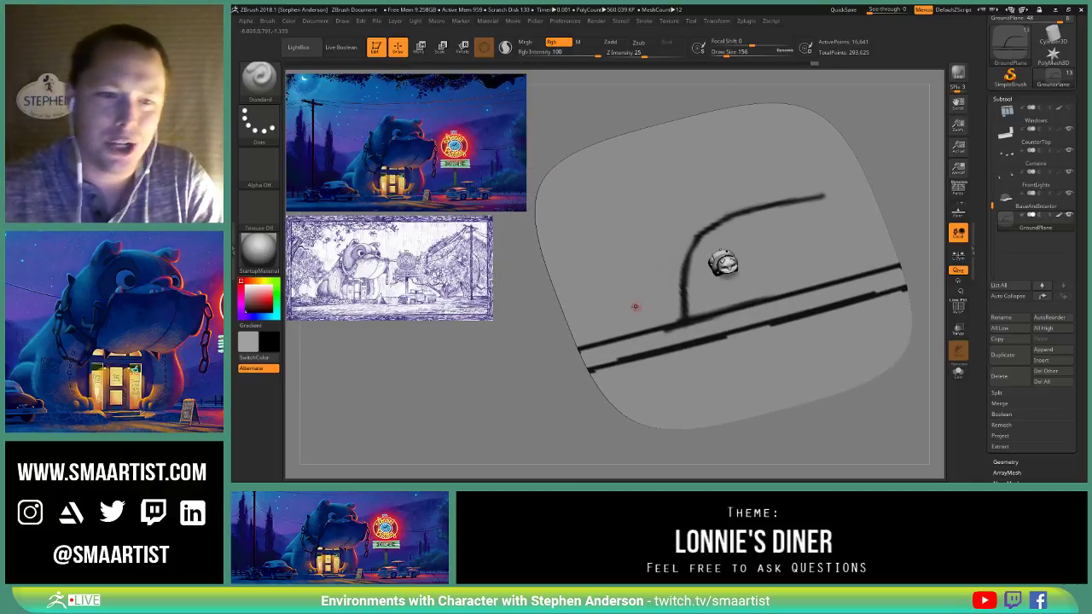
mouse_move(635, 336)
right_mouse_down()
mouse_move(691, 266)
mouse_move(736, 276)
mouse_move(745, 300)
mouse_move(745, 243)
mouse_move(695, 250)
right_mouse_up()
left_click_drag(681, 261, 727, 269)
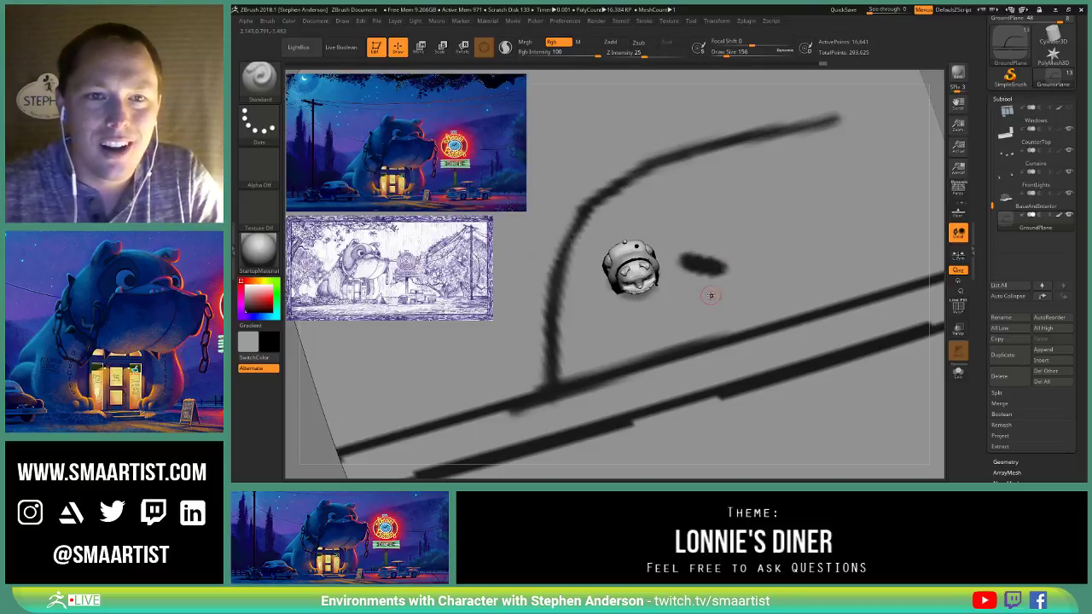
right_click_drag(710, 295, 707, 302)
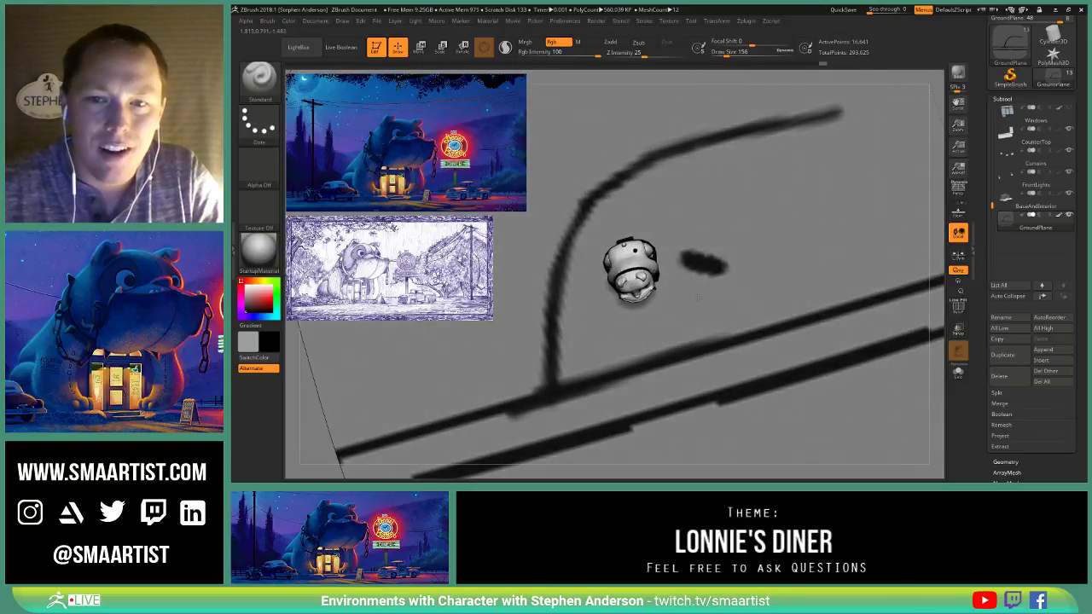
left_click_drag(691, 295, 732, 301)
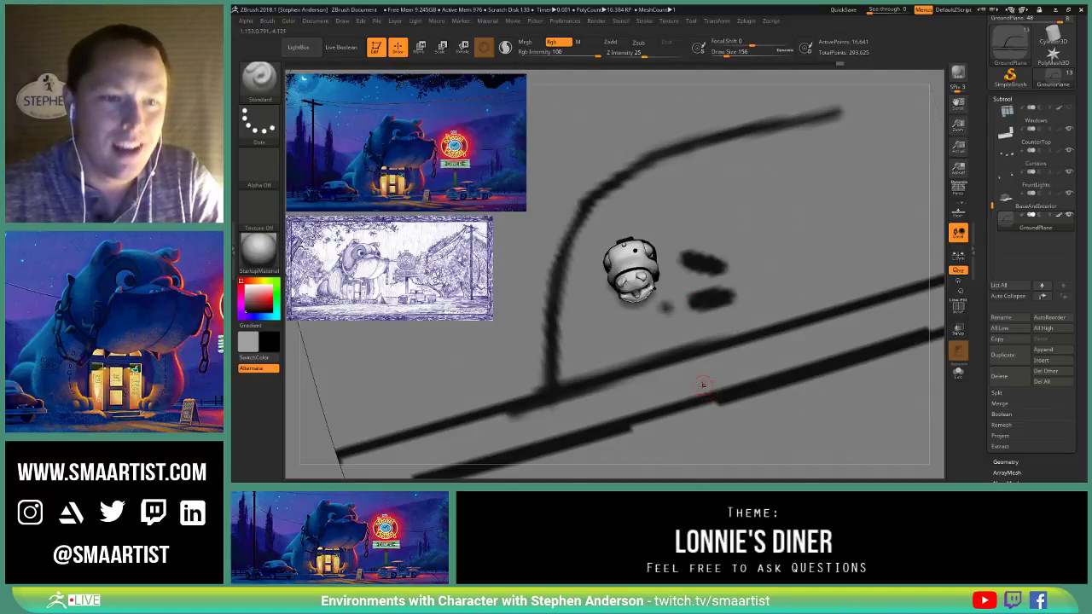
Step: Paint a short black mark with a small dot next to it on the ground between the bulldog and the curve
right_click_drag(703, 384, 642, 327)
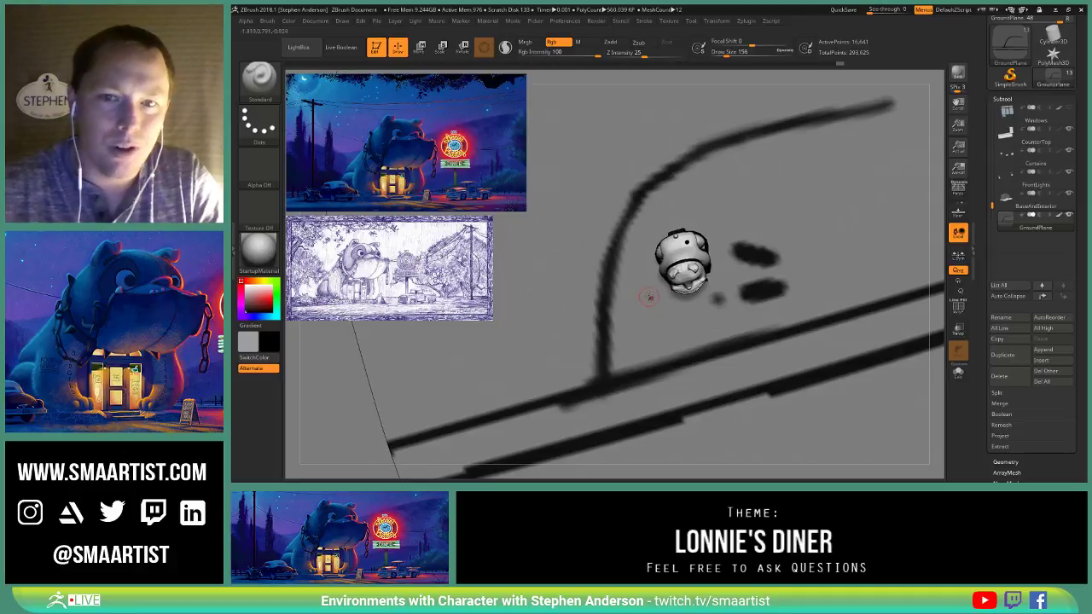
left_click_drag(649, 297, 667, 312)
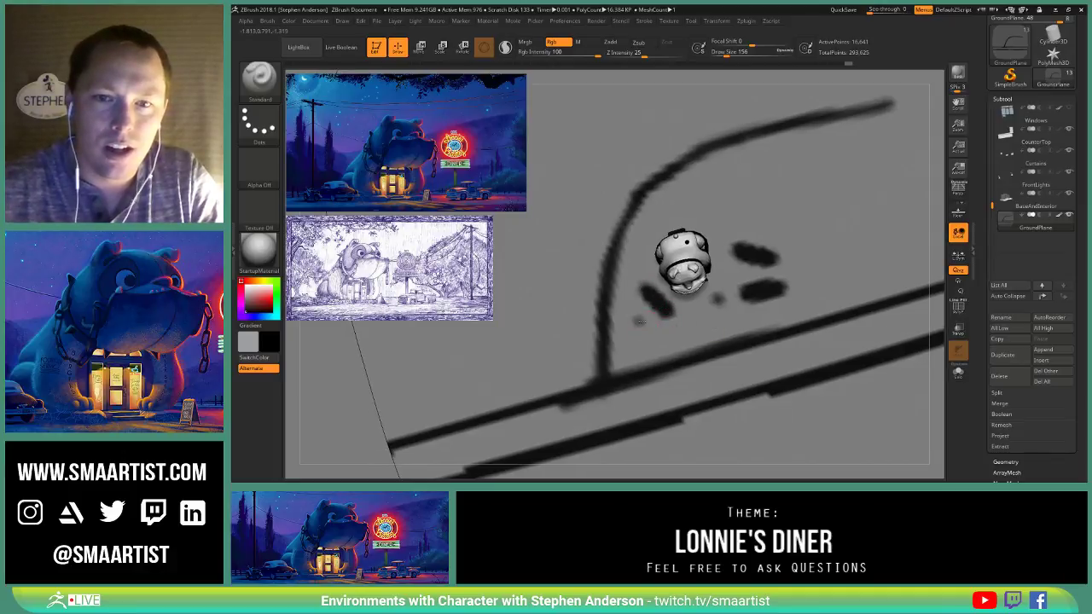
left_click(640, 322)
mouse_move(722, 302)
right_mouse_down()
mouse_move(693, 333)
mouse_move(697, 296)
right_mouse_up()
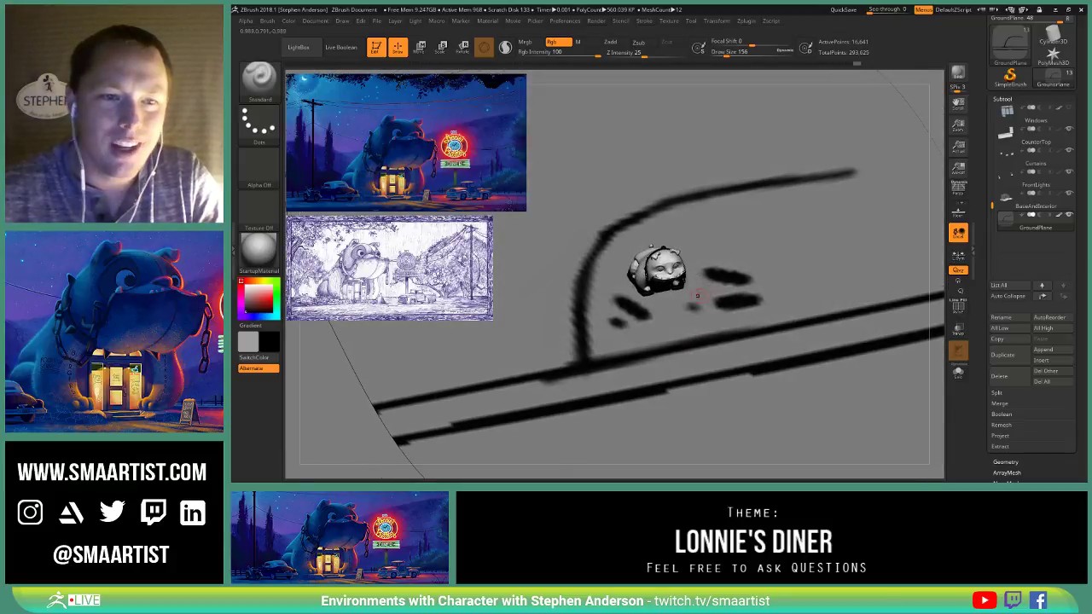
right_click_drag(762, 280, 748, 298)
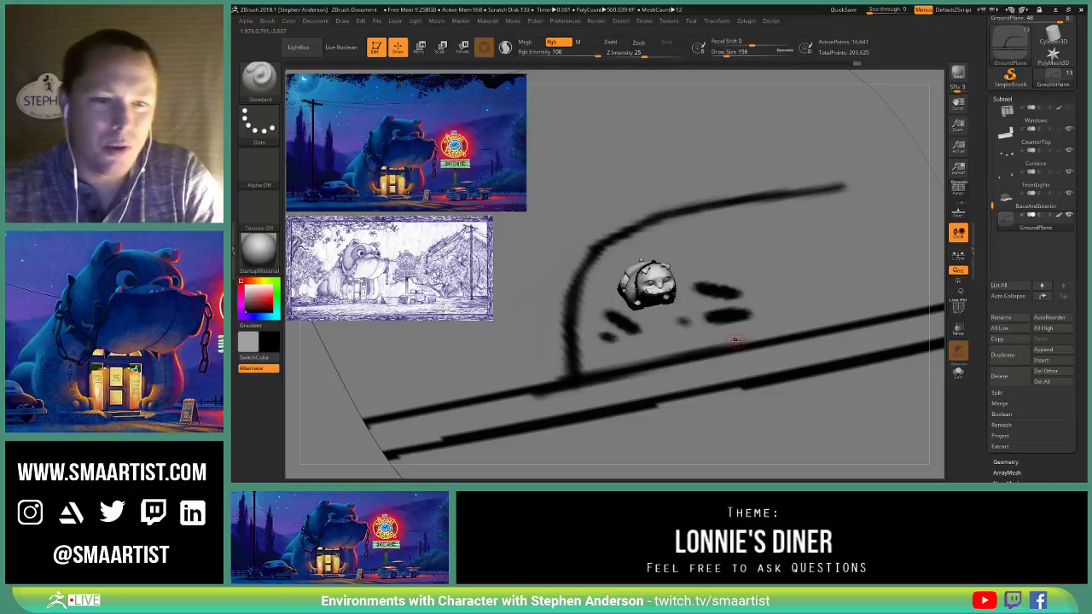
mouse_move(735, 341)
right_mouse_down()
mouse_move(731, 278)
mouse_move(732, 305)
mouse_move(730, 283)
mouse_move(770, 253)
right_mouse_up()
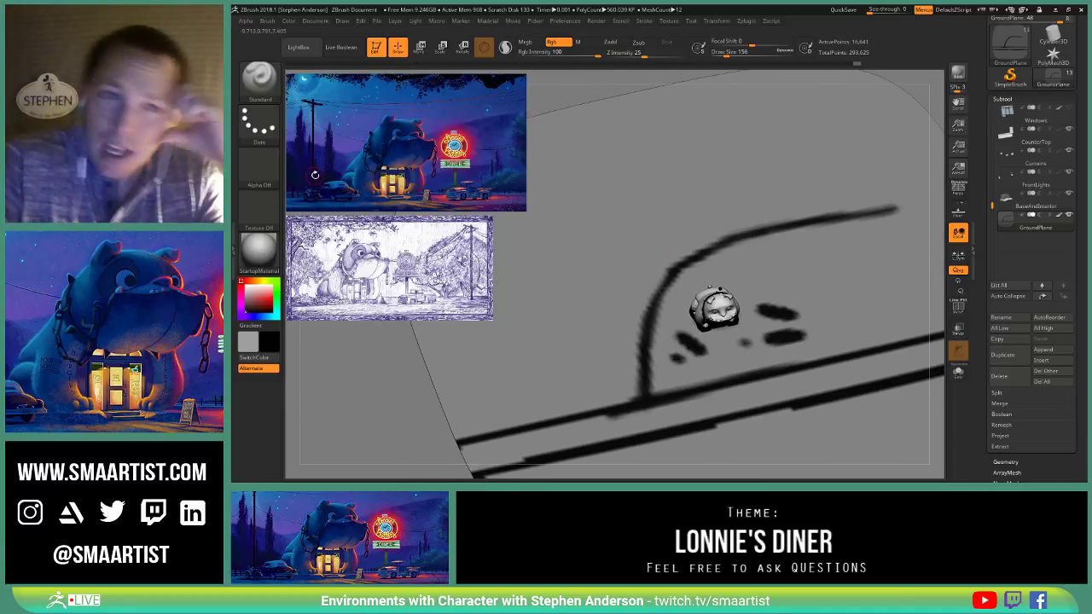
Step: Enlarge the colour reference painting in Spotlight to inspect it, and return it above the line sketch at a slightly larger size
key("z")
left_click_drag(458, 83, 828, 243)
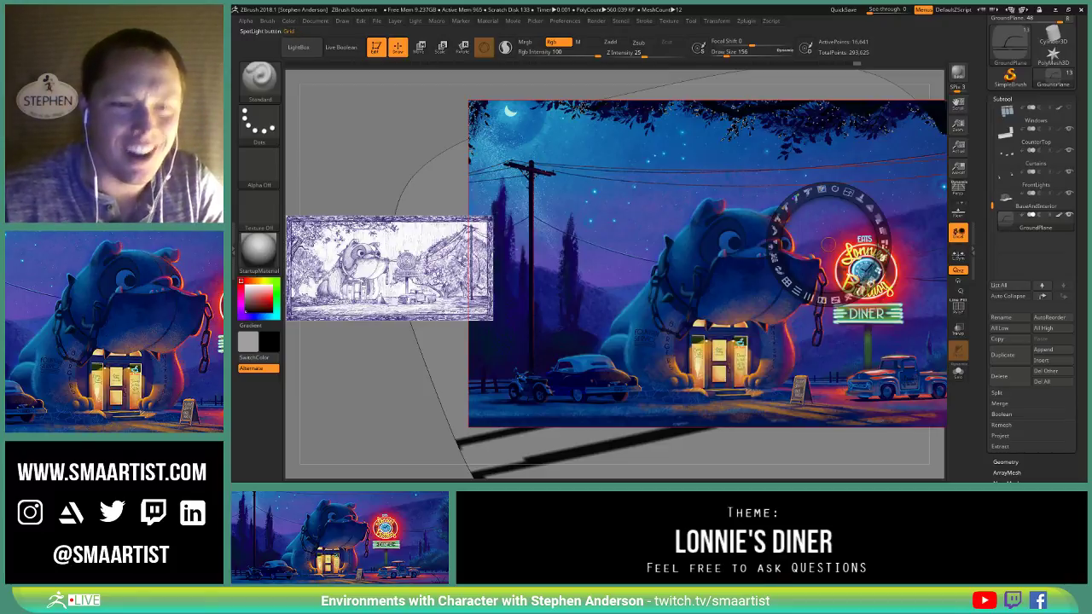
left_click_drag(848, 193, 779, 177)
mouse_move(845, 227)
left_mouse_down()
mouse_move(770, 182)
mouse_move(443, 122)
mouse_move(459, 84)
mouse_move(453, 94)
mouse_move(476, 81)
left_mouse_up()
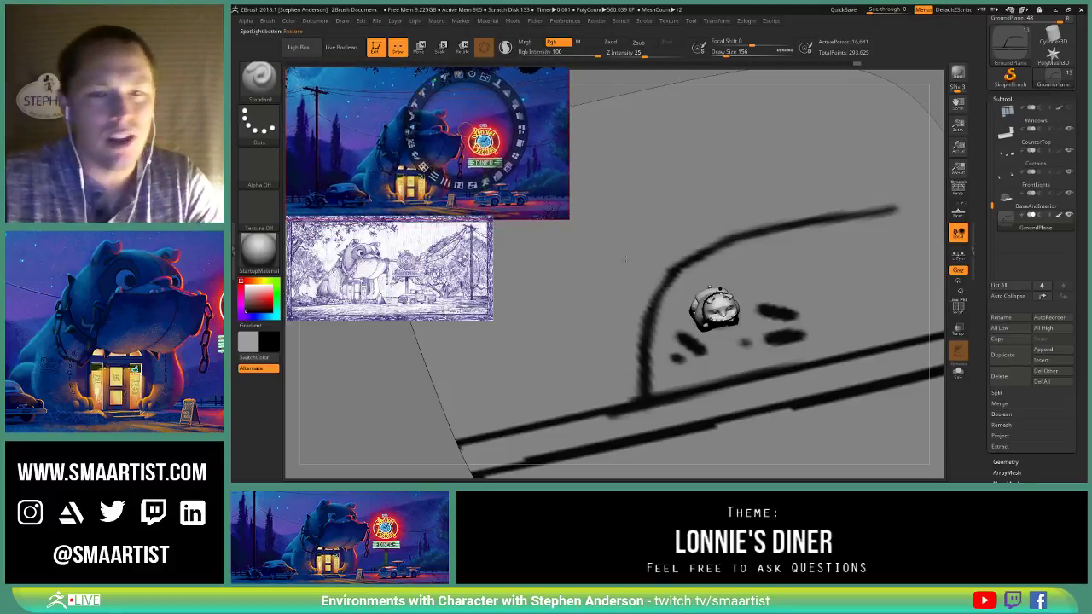
left_click(670, 322)
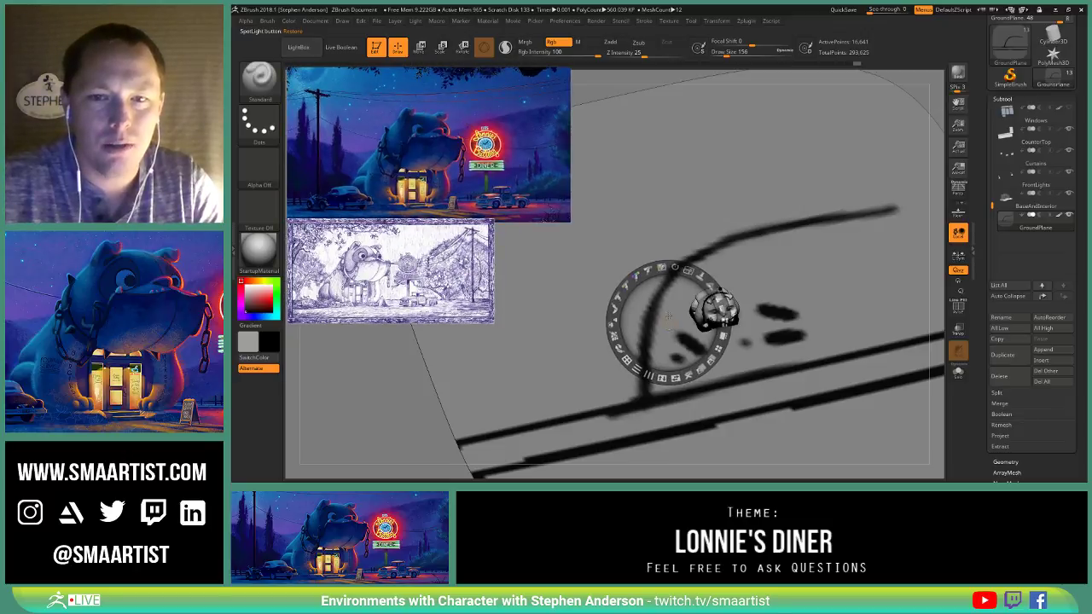
key("z")
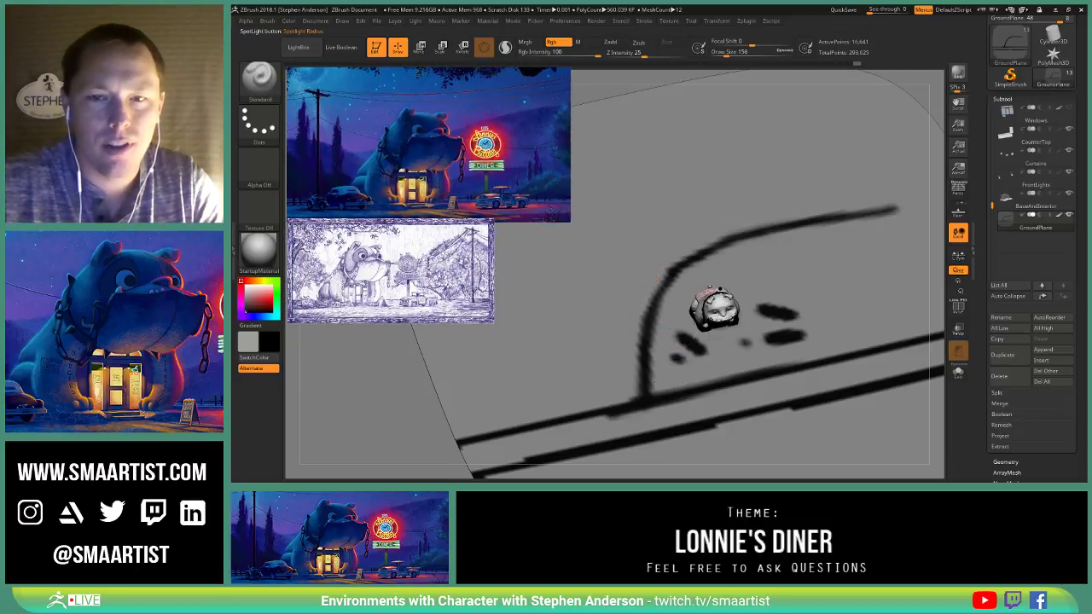
Step: Paint a black dot between the bulldog and the curve, and another just beyond the far side of the road
right_click_drag(667, 323, 654, 303, "alt")
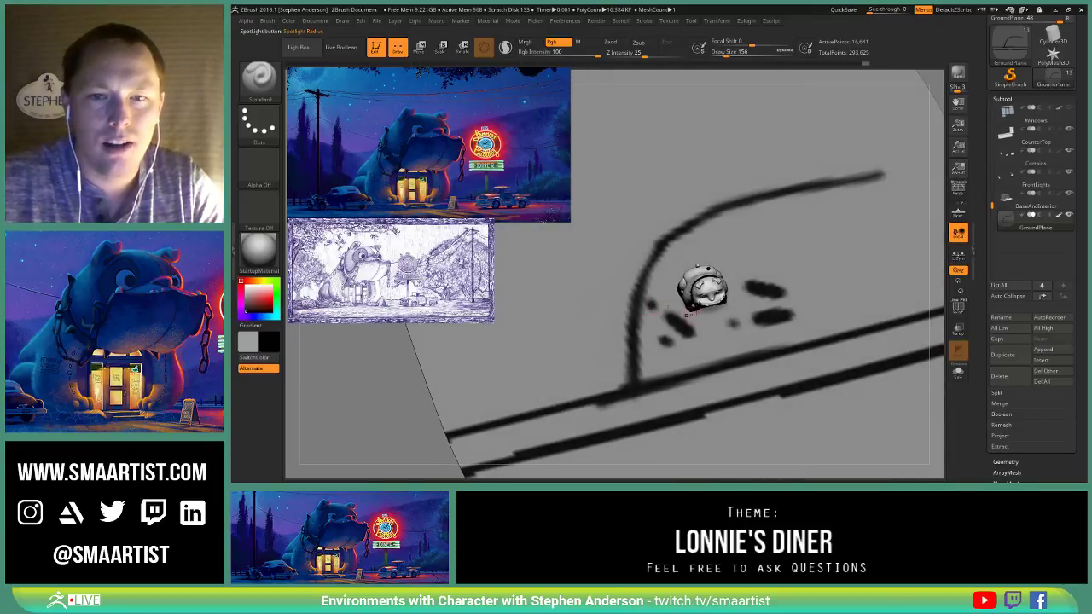
right_click_drag(731, 345, 700, 324)
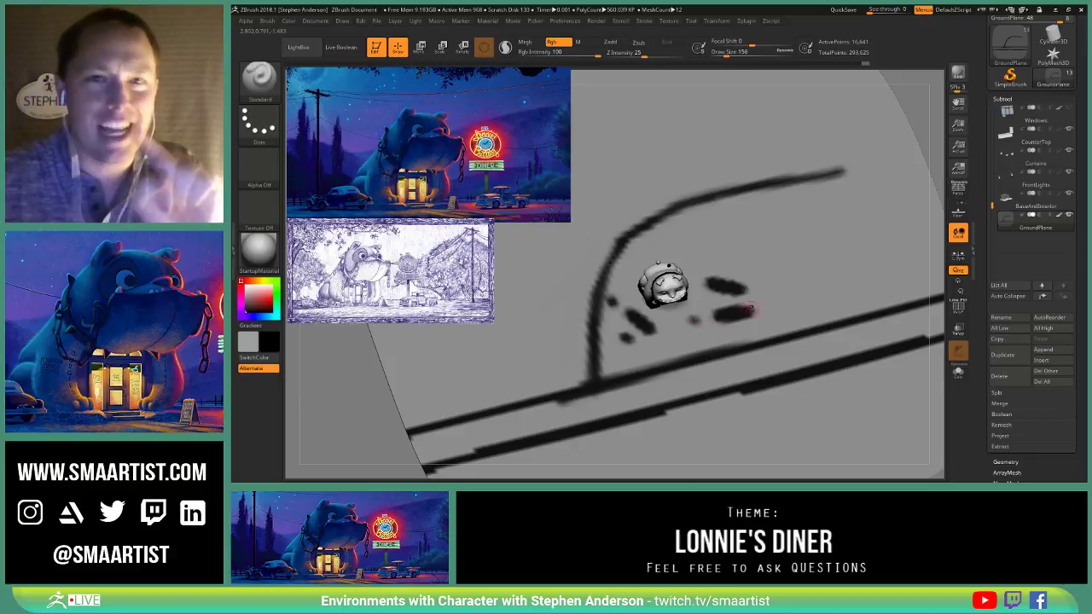
mouse_move(745, 307)
right_mouse_down()
mouse_move(731, 266)
mouse_move(751, 264)
mouse_move(708, 265)
mouse_move(702, 335)
right_mouse_up()
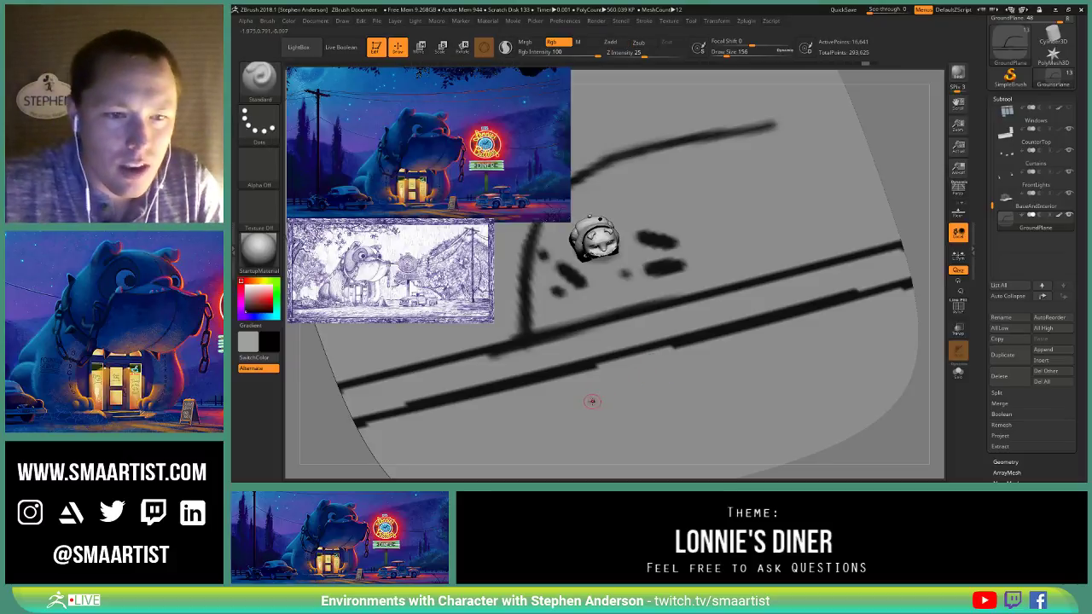
left_click(630, 369)
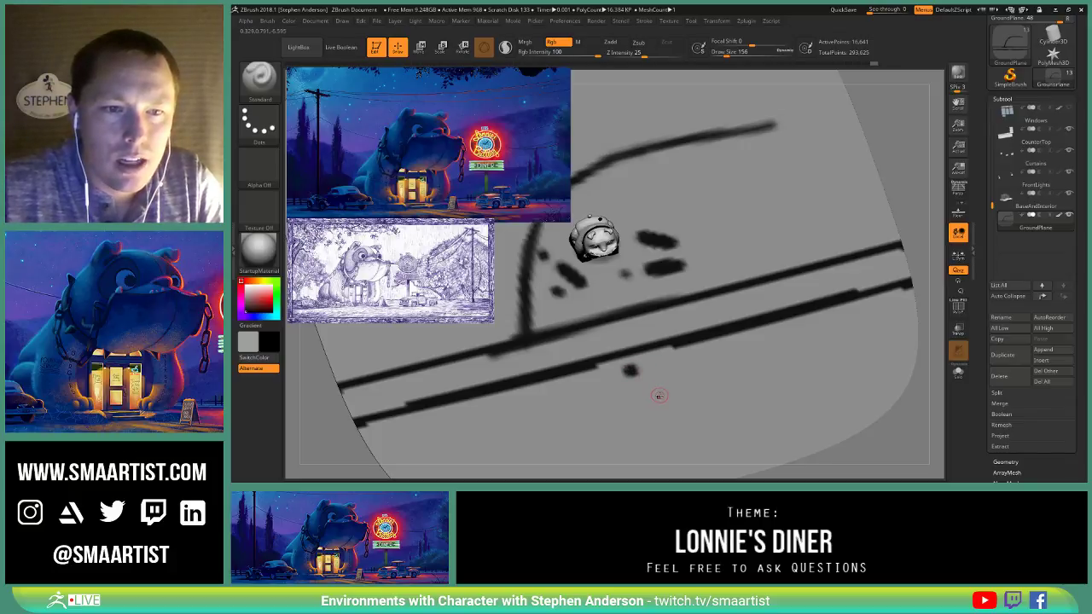
Step: Try a black stroke from the ground plane's back corner toward the area behind the curve, and undo it
mouse_move(597, 392)
right_mouse_down("alt")
mouse_move(642, 389)
mouse_move(606, 337)
mouse_move(607, 349)
right_mouse_up("alt")
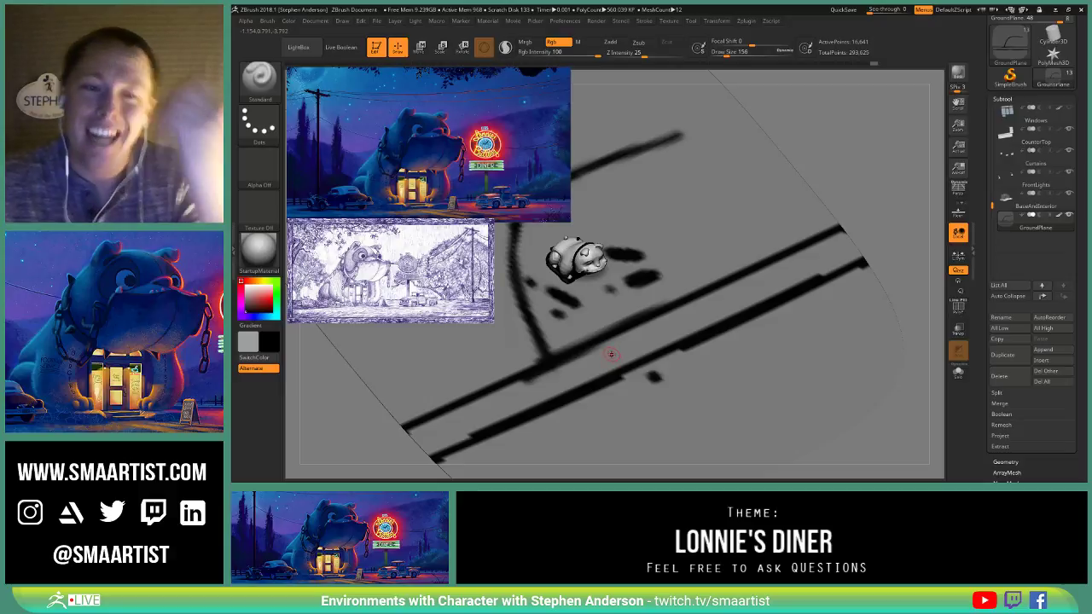
mouse_move(601, 339)
right_mouse_down()
mouse_move(691, 314)
mouse_move(688, 322)
mouse_move(676, 305)
mouse_move(686, 272)
mouse_move(675, 268)
mouse_move(705, 260)
right_mouse_up()
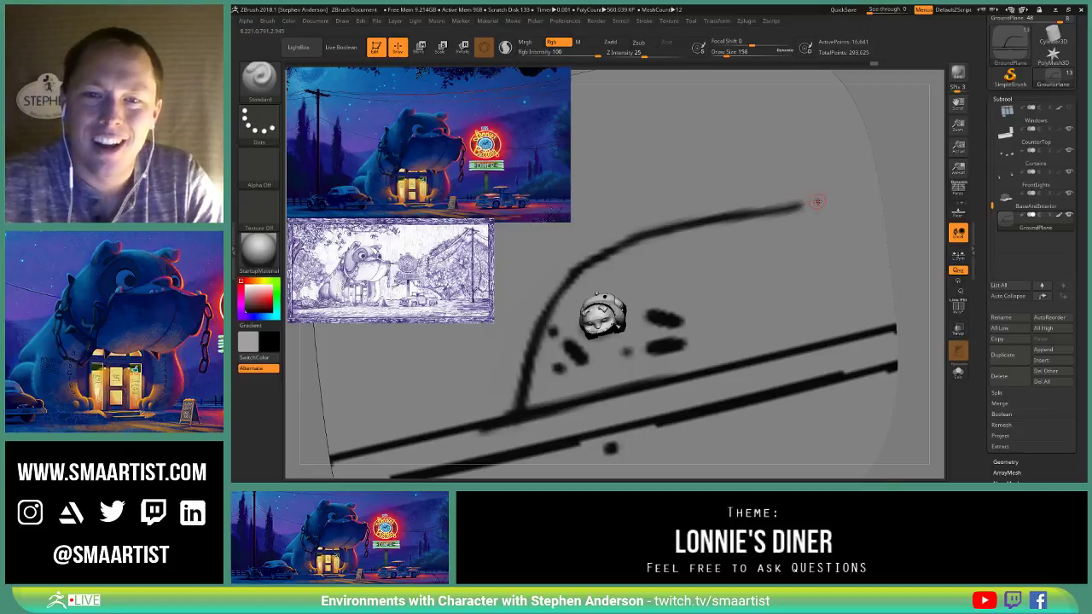
mouse_move(758, 240)
right_mouse_down("alt")
mouse_move(804, 234)
mouse_move(735, 223)
mouse_move(747, 216)
mouse_move(727, 209)
mouse_move(742, 215)
mouse_move(737, 205)
mouse_move(738, 232)
right_mouse_up("alt")
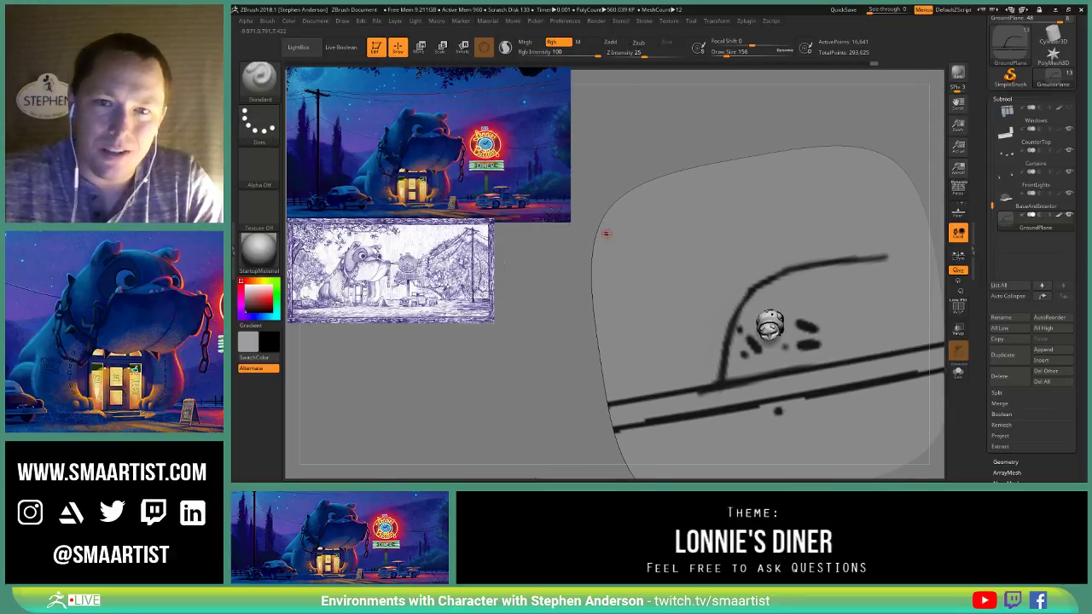
left_click_drag(607, 233, 755, 249)
key("ctrl+z")
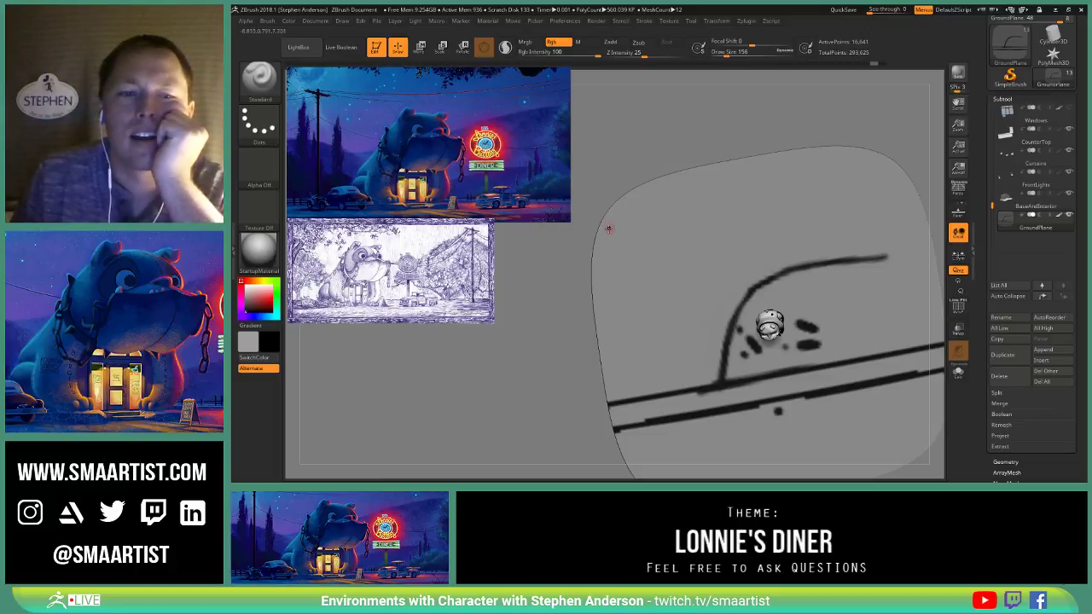
Step: Paint overlapping black strokes along the ground plane's back edge, behind the area enclosed by the curve
mouse_move(609, 227)
left_mouse_down()
mouse_move(764, 168)
mouse_move(815, 165)
left_mouse_up()
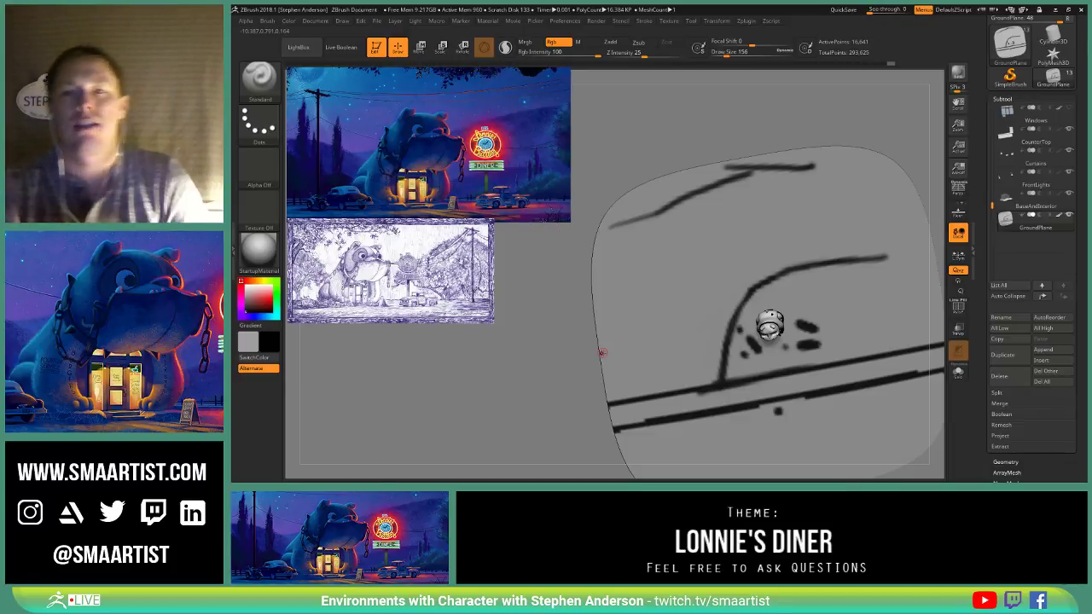
mouse_move(791, 298)
right_mouse_down()
mouse_move(799, 331)
mouse_move(894, 392)
mouse_move(802, 341)
right_mouse_up()
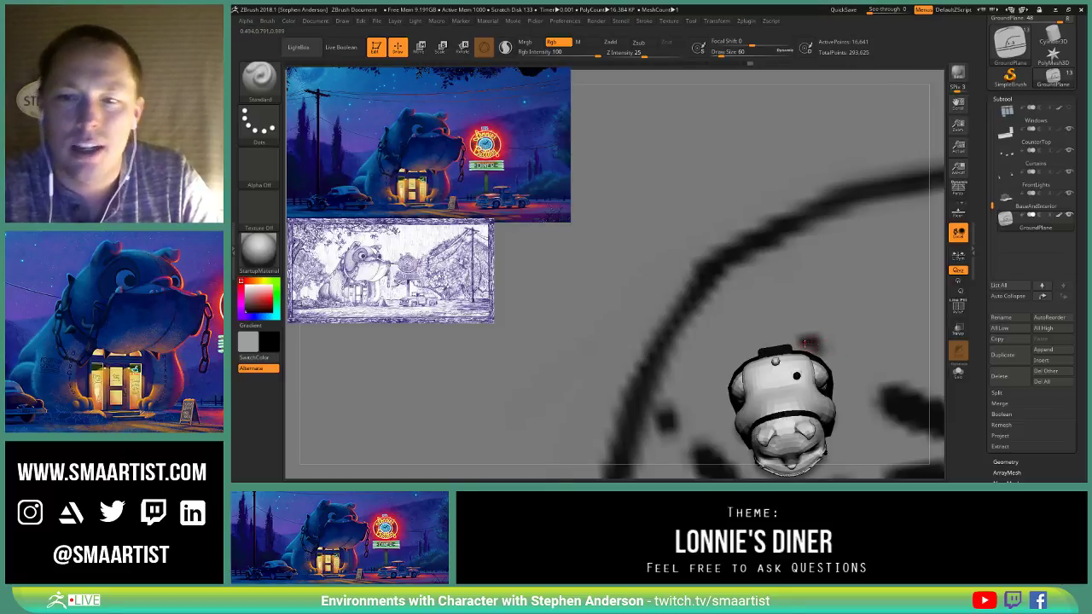
mouse_move(816, 390)
right_mouse_down("alt")
mouse_move(785, 376)
mouse_move(836, 341)
mouse_move(786, 346)
mouse_move(775, 310)
mouse_move(767, 335)
right_mouse_up("alt")
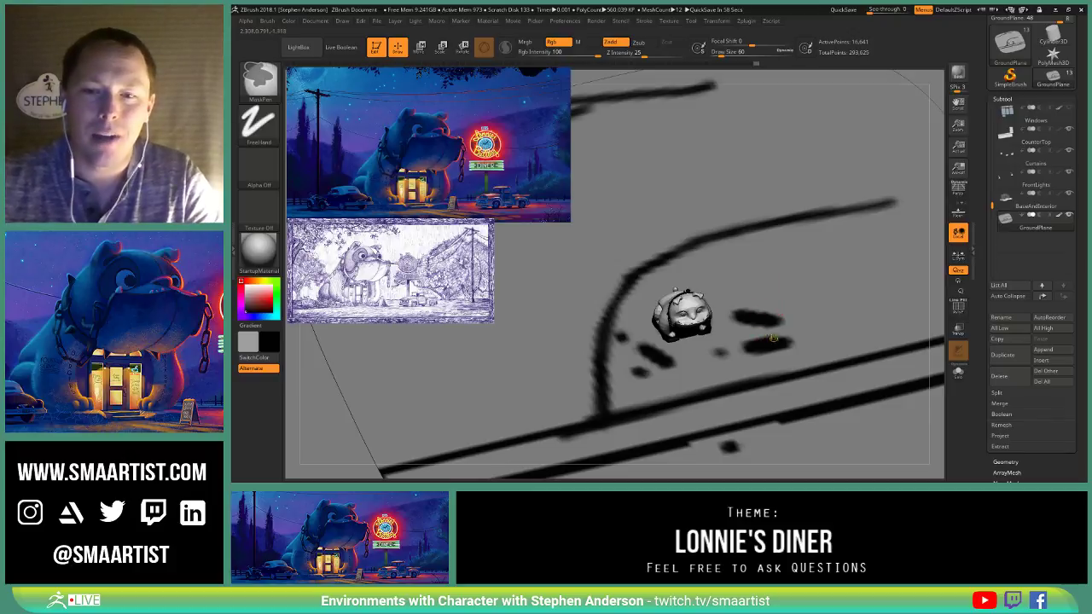
mouse_move(756, 320)
right_mouse_down("ctrl")
mouse_move(788, 343)
mouse_move(754, 319)
mouse_move(753, 292)
mouse_move(742, 307)
mouse_move(754, 311)
right_mouse_up("ctrl")
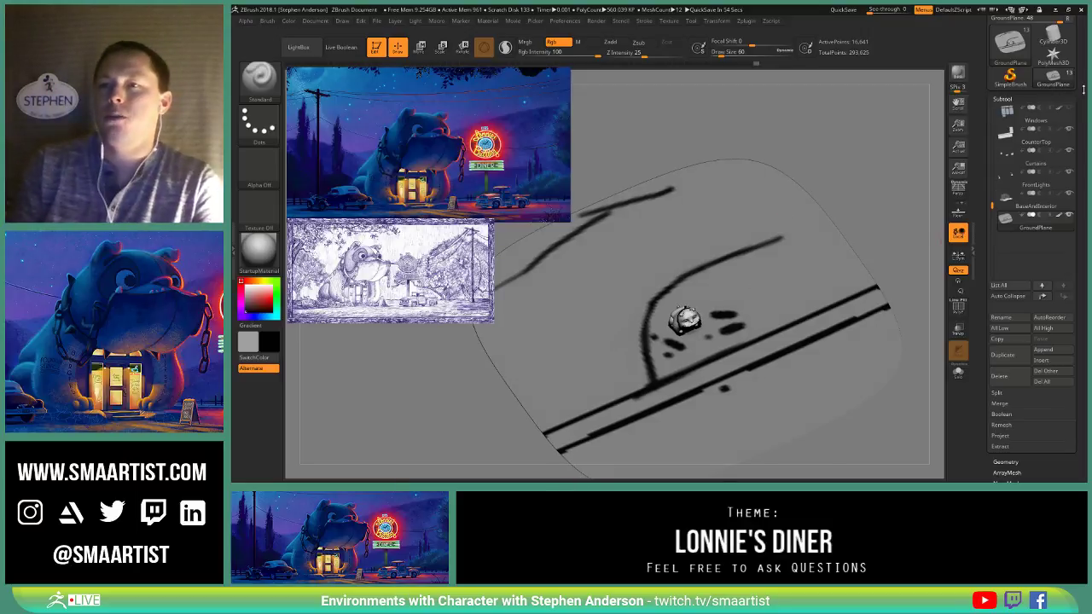
Step: Clone the ground plane repeatedly into separate tools, and restore the tool list to its short default configuration
scroll(1082, 89, "up", 3)
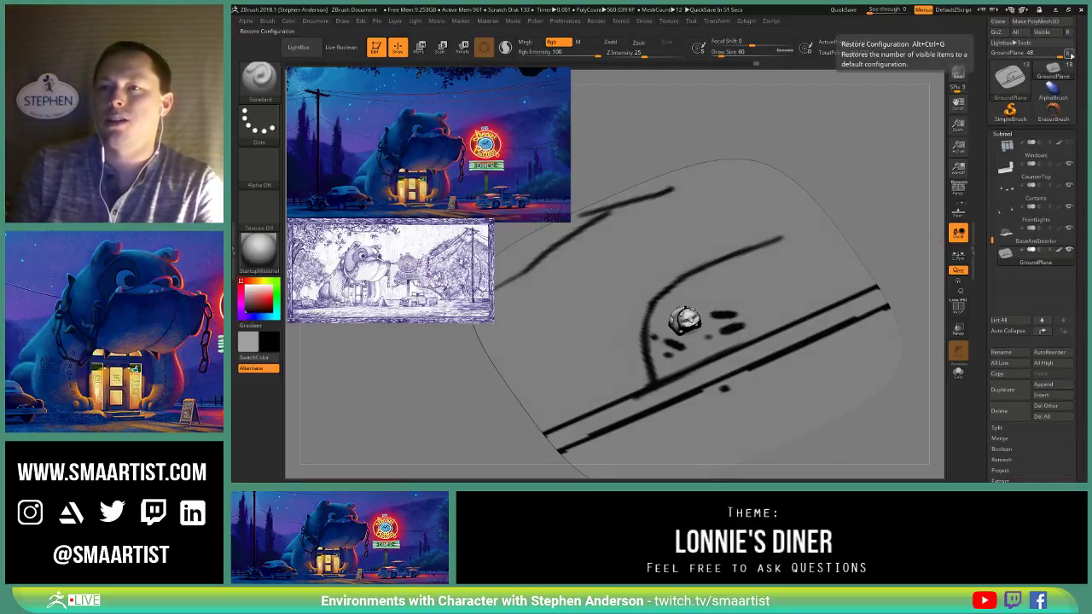
scroll(1081, 68, "up", 2)
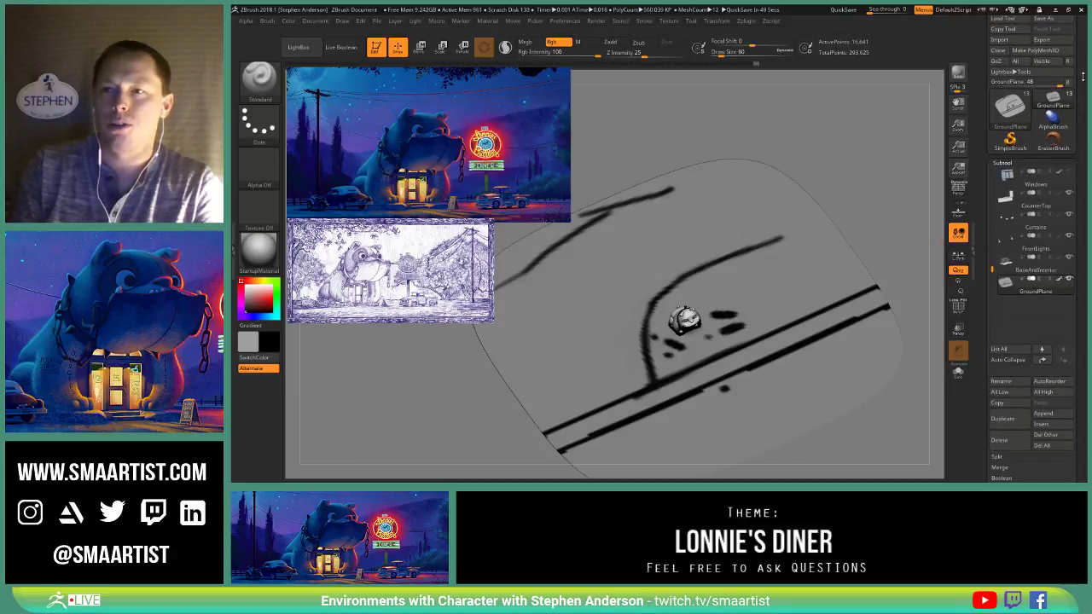
scroll(1082, 76, "up", 1)
left_click(997, 66)
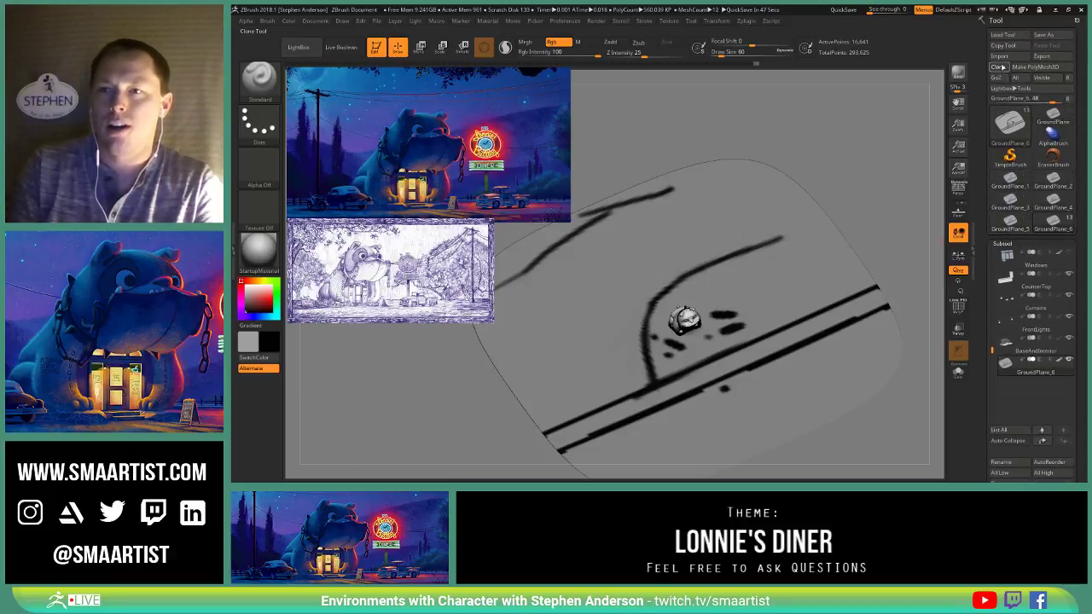
left_click(996, 67)
left_click(997, 66)
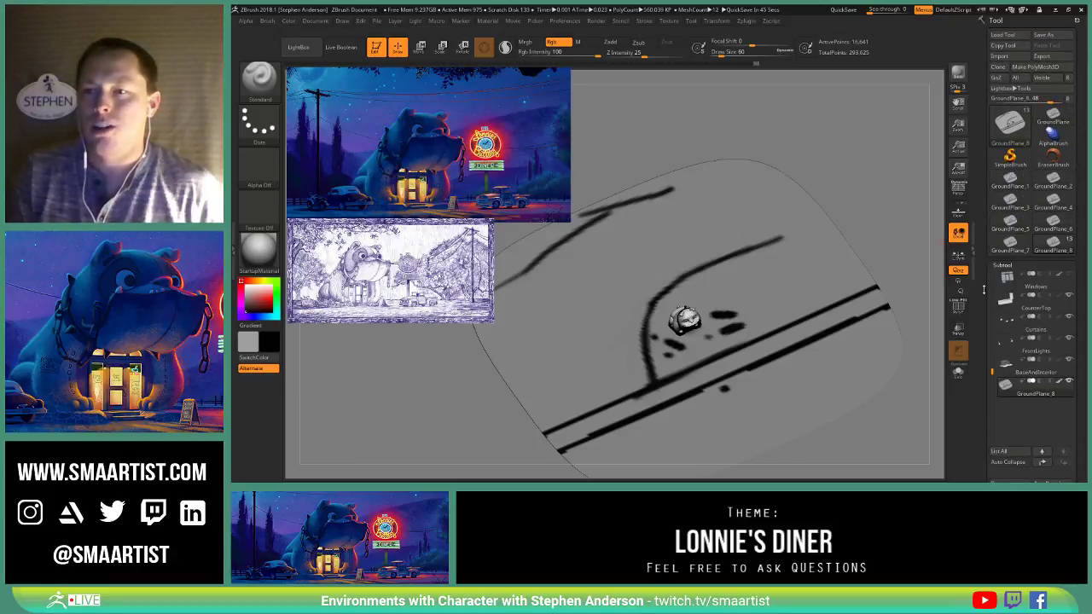
mouse_move(1036, 205)
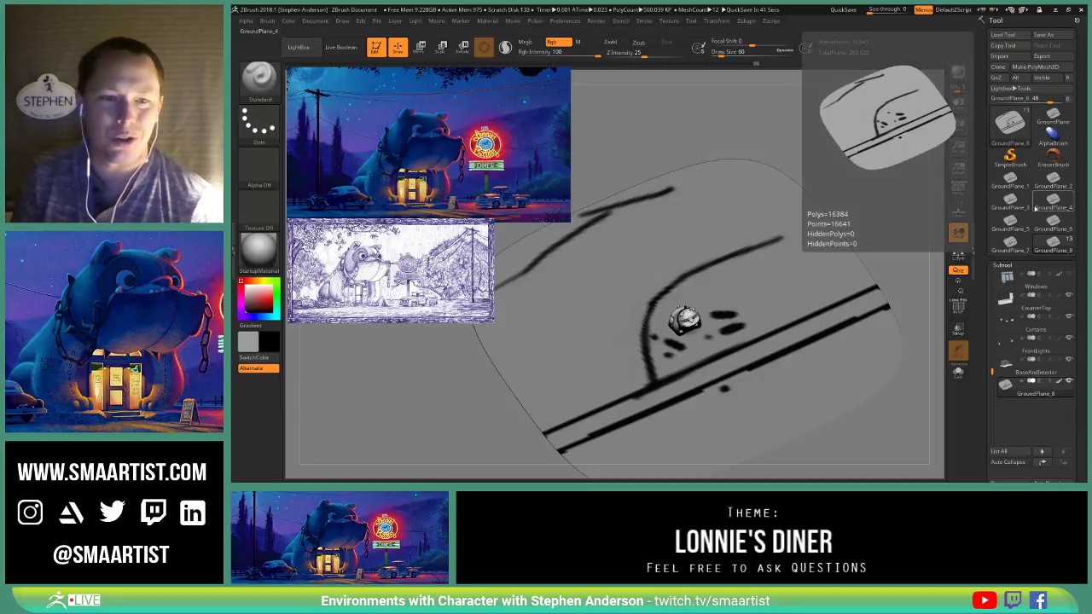
mouse_move(1021, 164)
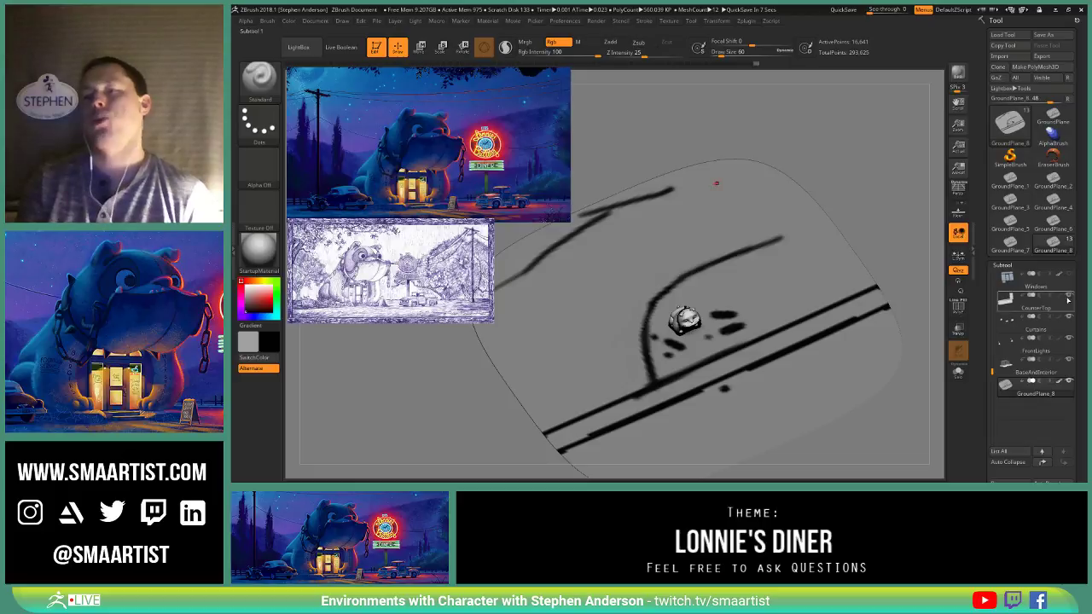
mouse_move(1055, 245)
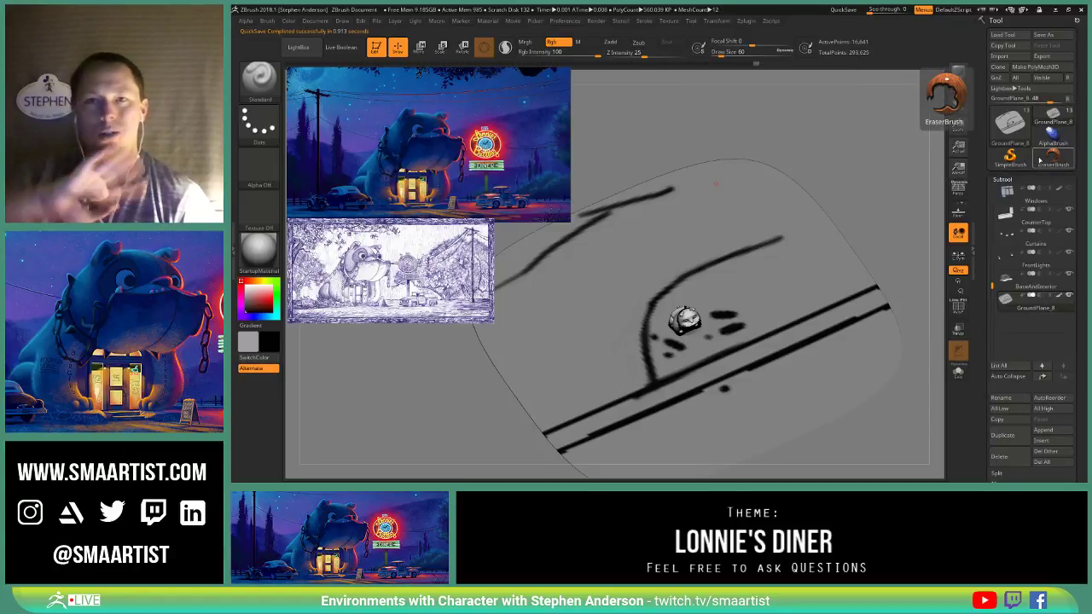
mouse_move(1051, 121)
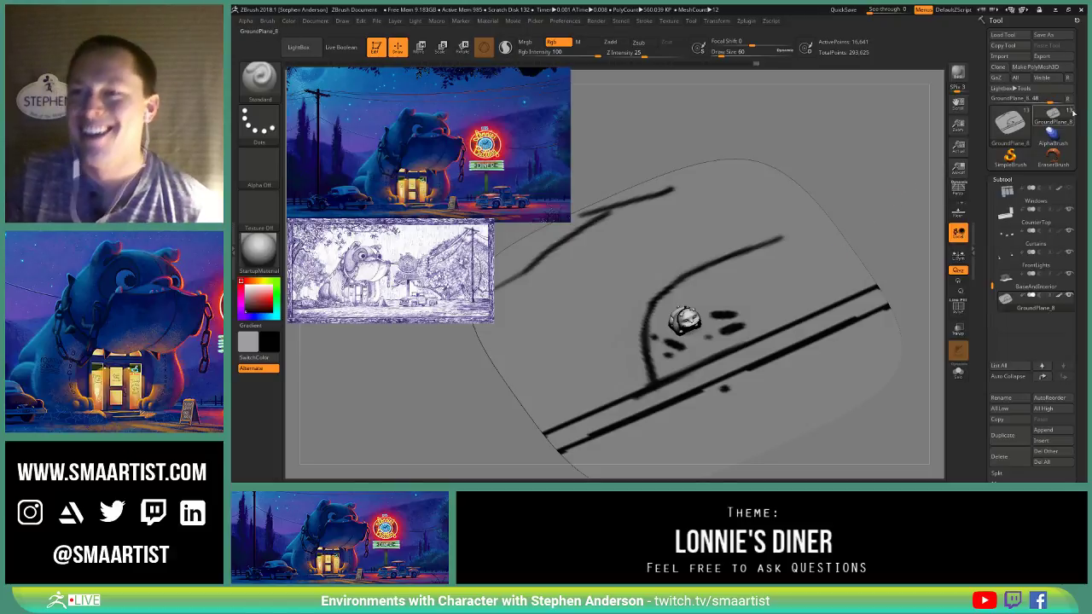
scroll(1074, 119, "down", 1)
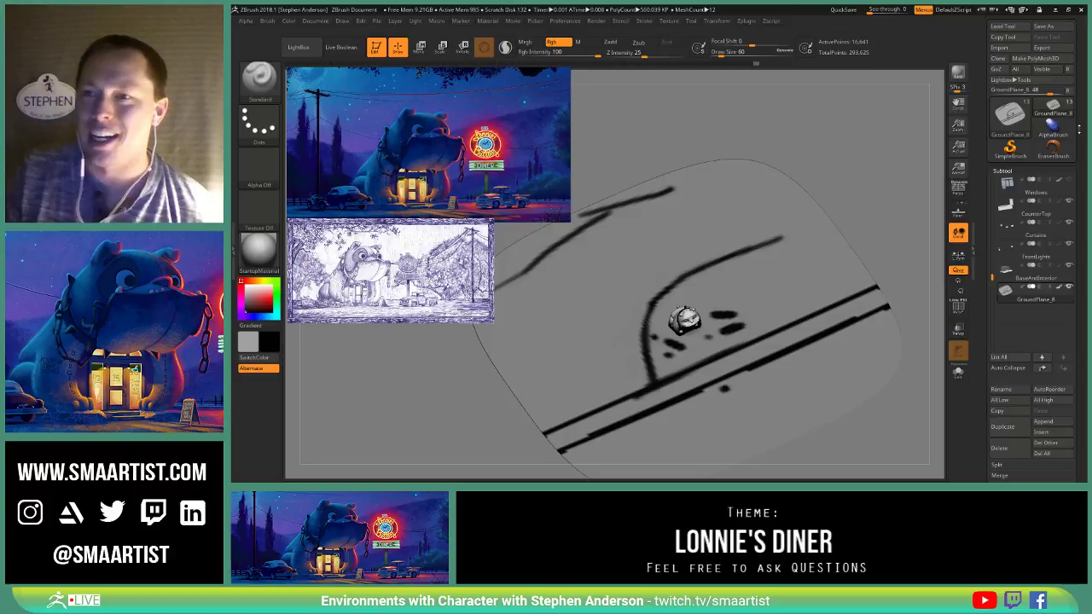
scroll(1081, 137, "up", 1)
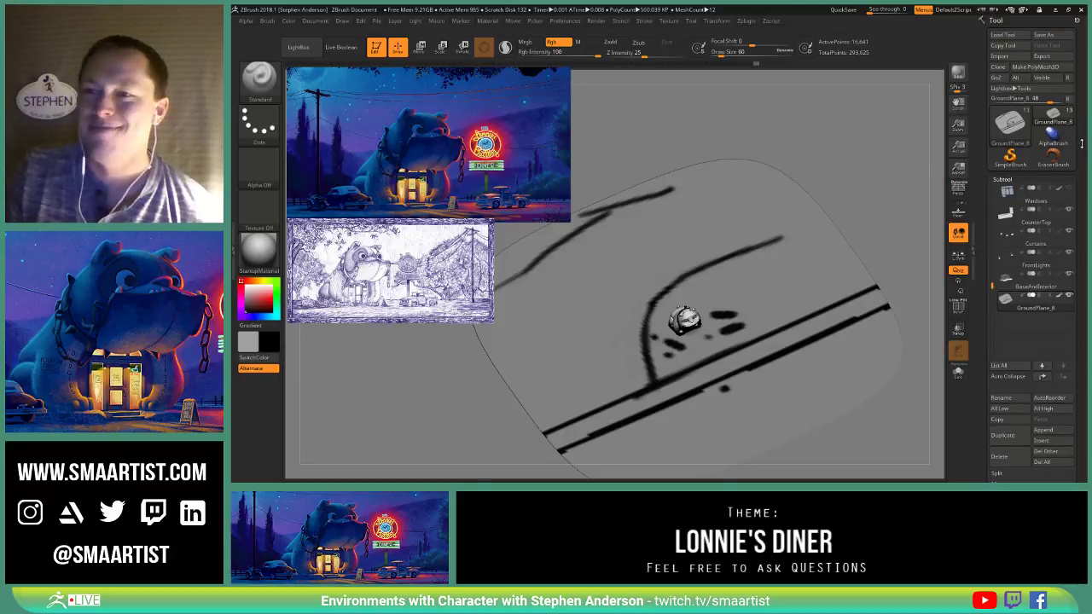
left_click(958, 232)
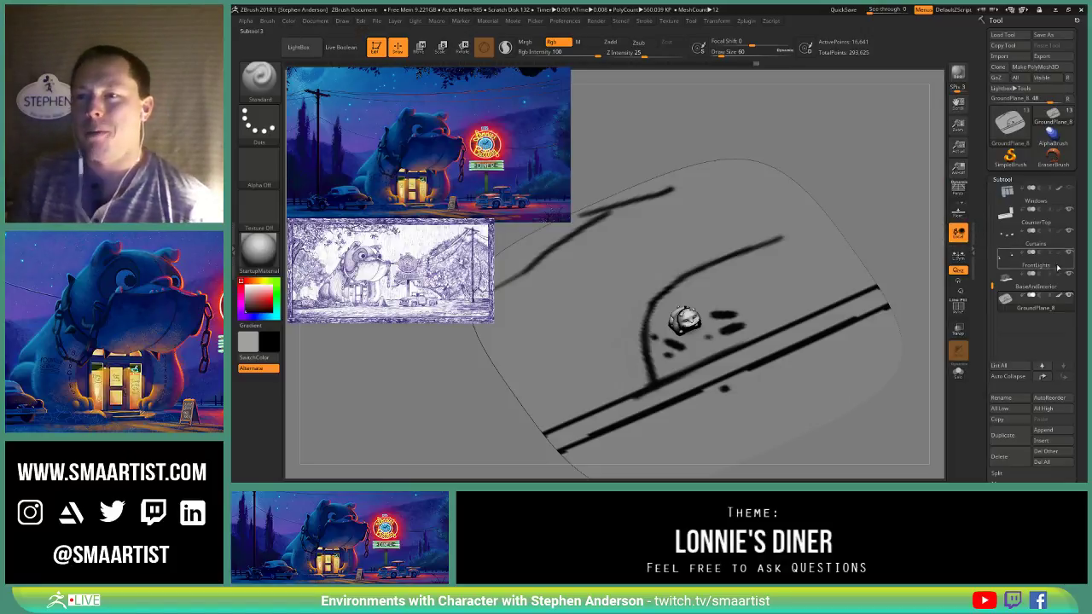
mouse_move(1083, 304)
left_mouse_down()
mouse_move(1085, 294)
mouse_move(1086, 309)
left_mouse_up()
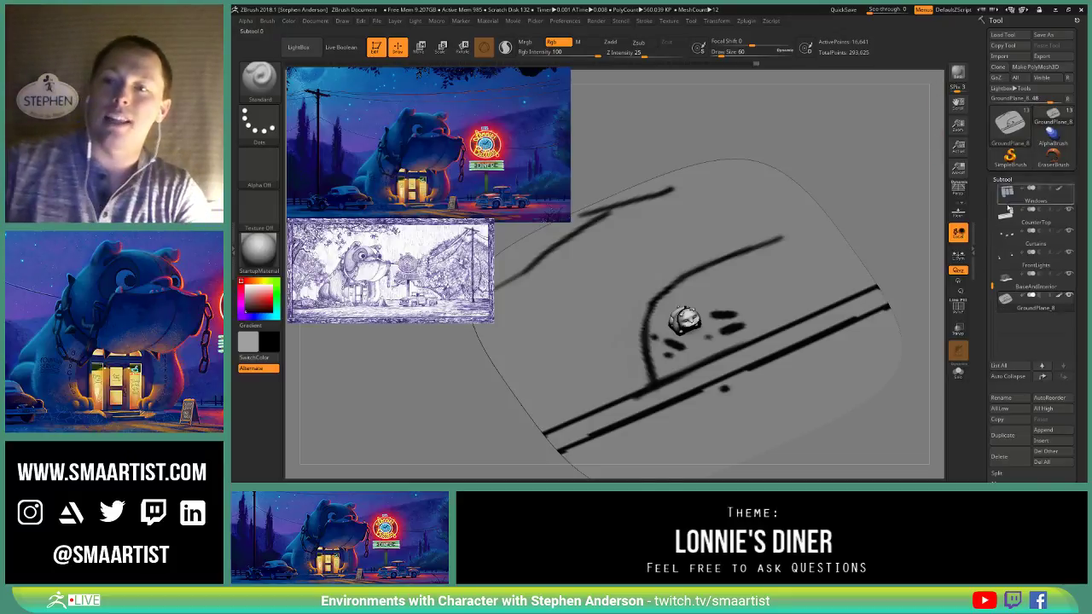
Step: Clone the ground plane, switch to the single-subtool clone, and try to initialize it as a QCube
left_click(1004, 67)
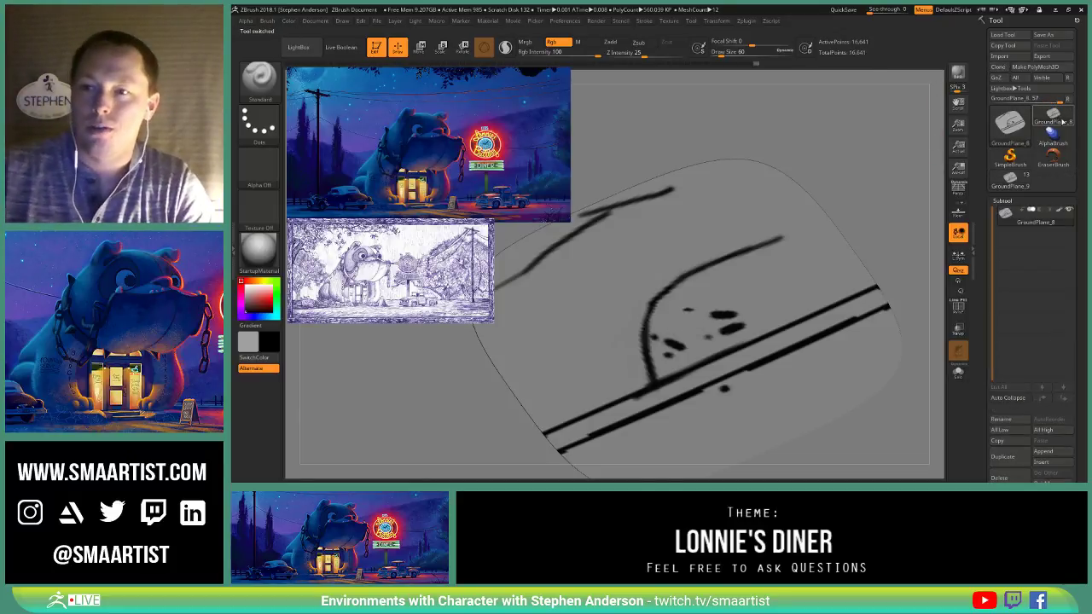
scroll(1036, 397, "down", 6)
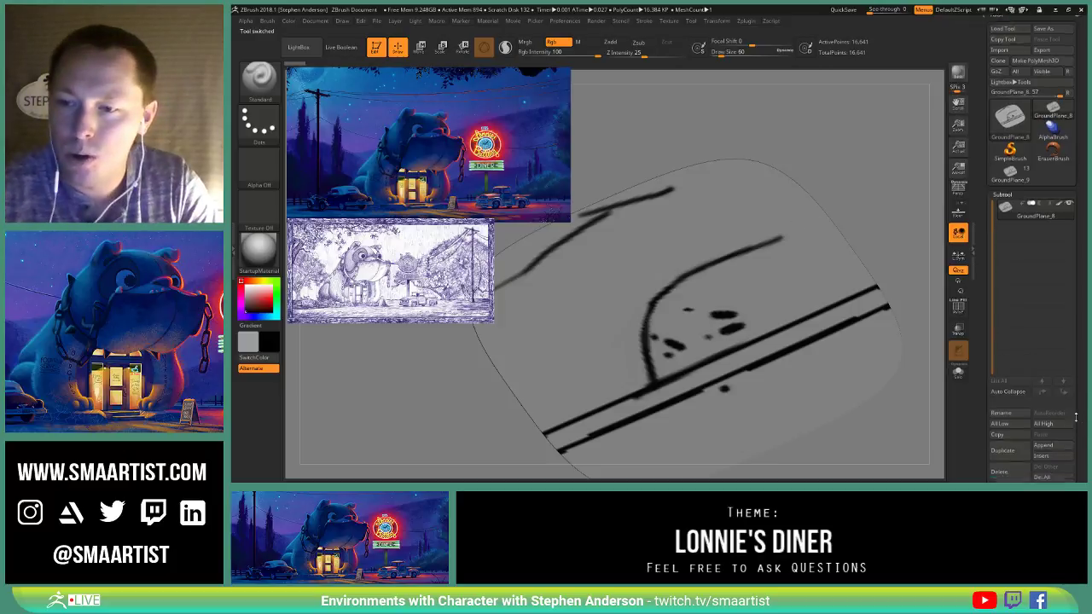
left_click(1005, 346)
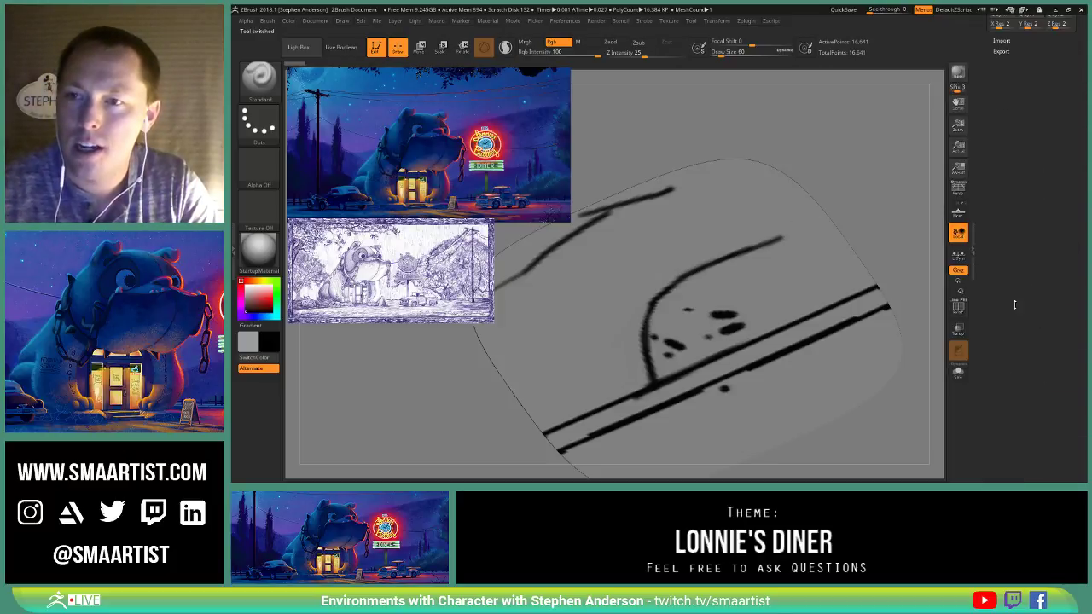
scroll(1016, 290, "up", 5)
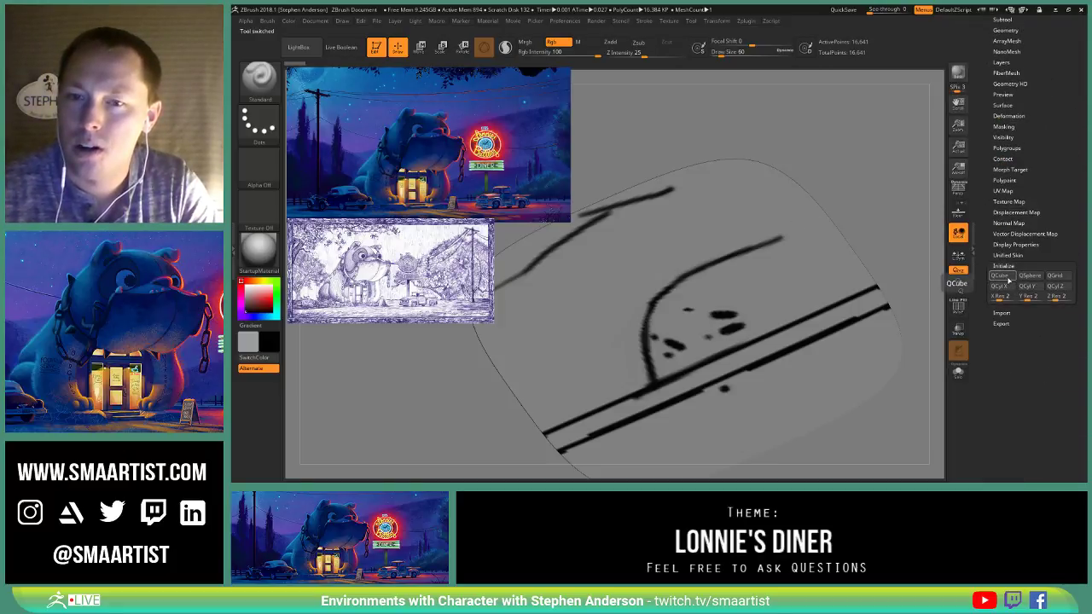
left_click(1006, 278)
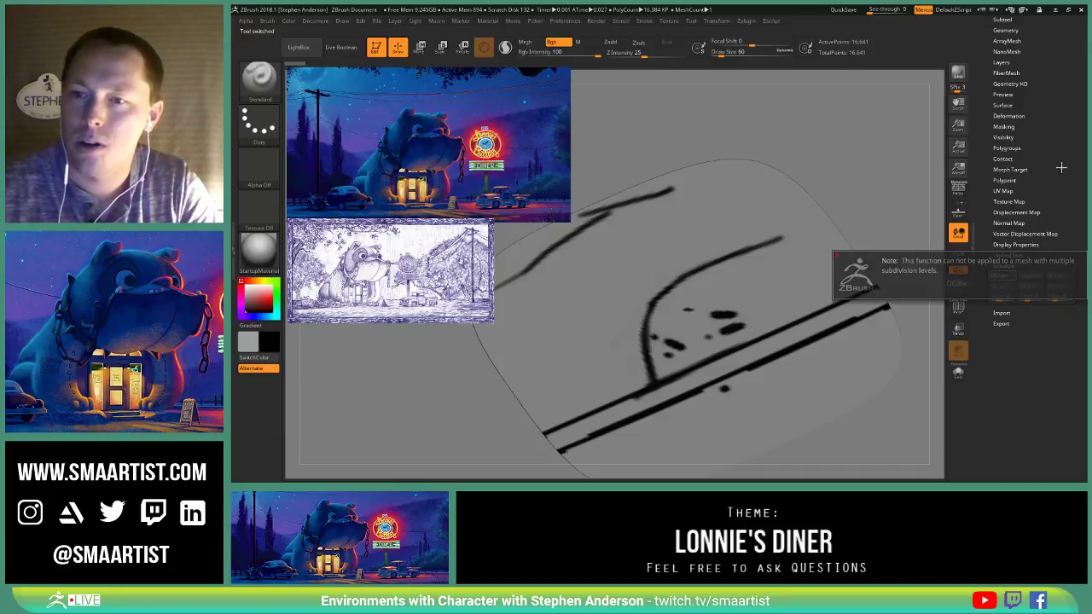
Step: Delete the clone's lower subdivision levels and initialize it as a QCube, framed squarely in the view
left_click_drag(1058, 128, 1049, 253)
left_click(1012, 158)
left_click(1027, 196)
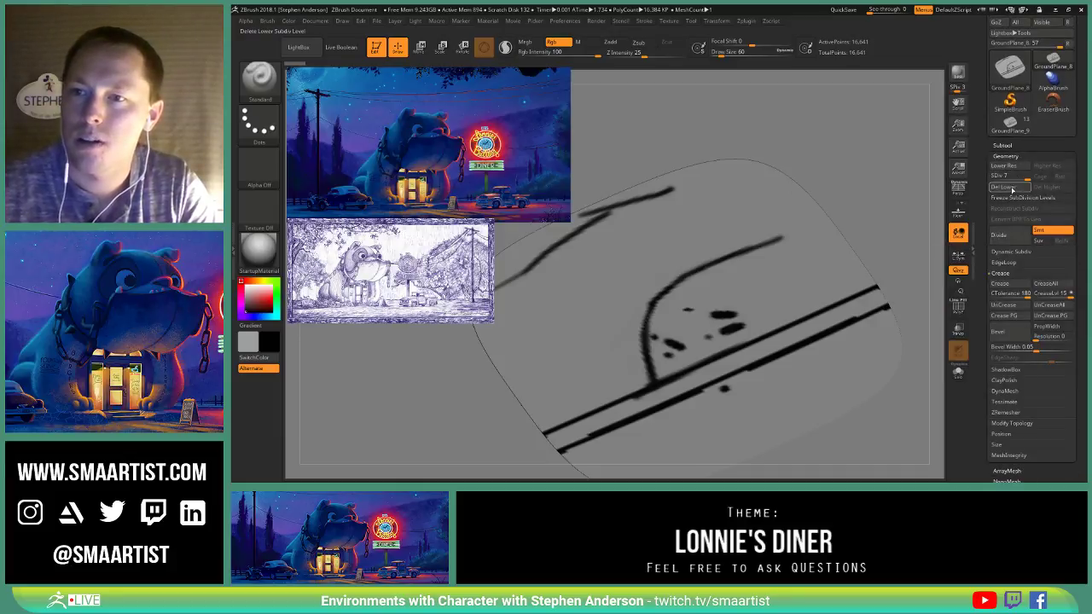
scroll(1038, 466, "down", 5)
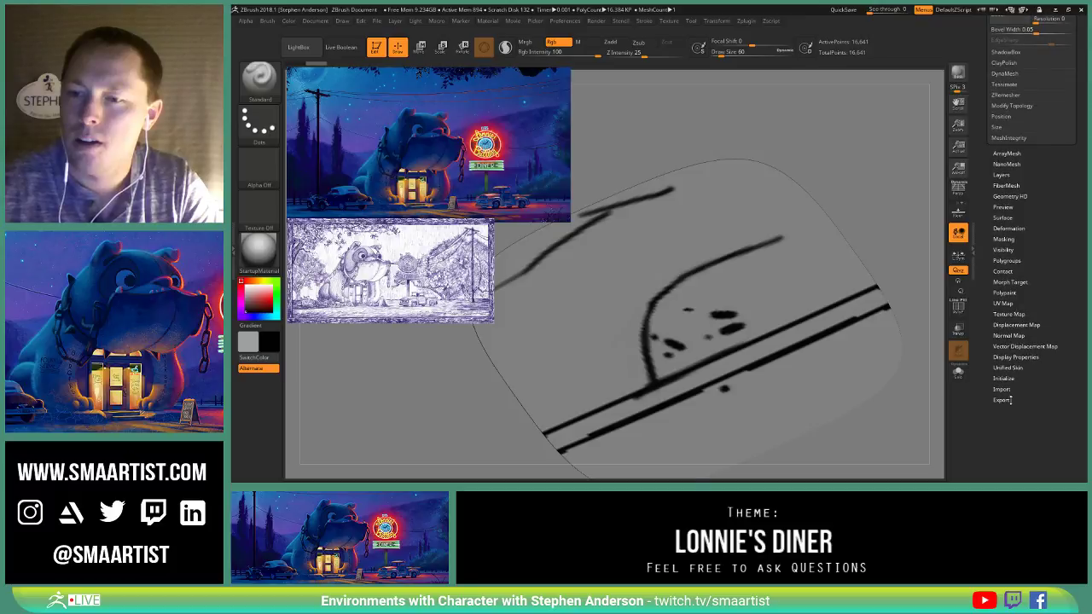
left_click(1004, 378)
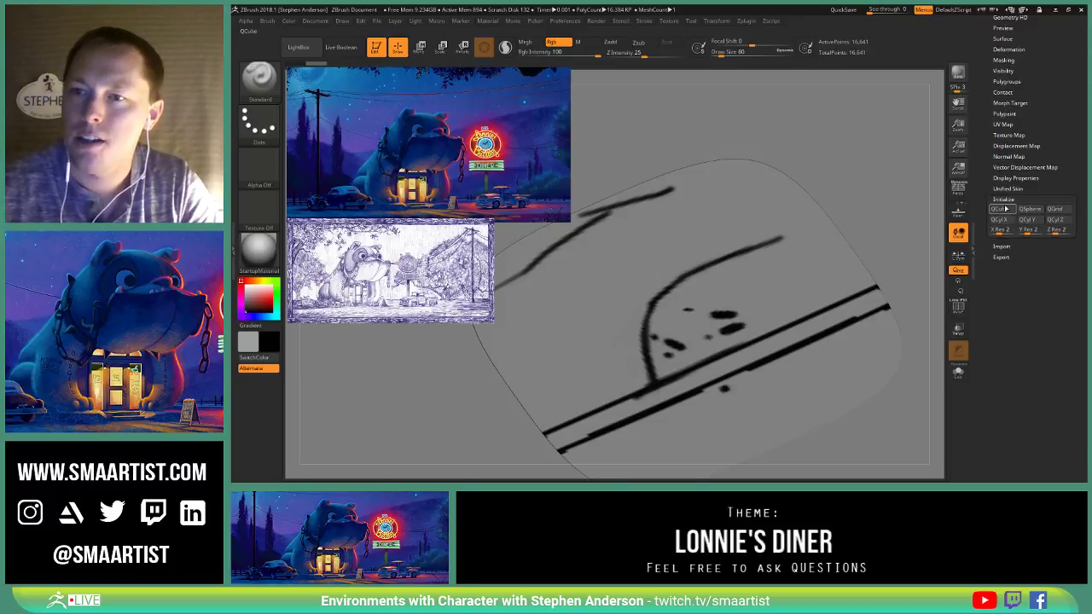
left_click(999, 208)
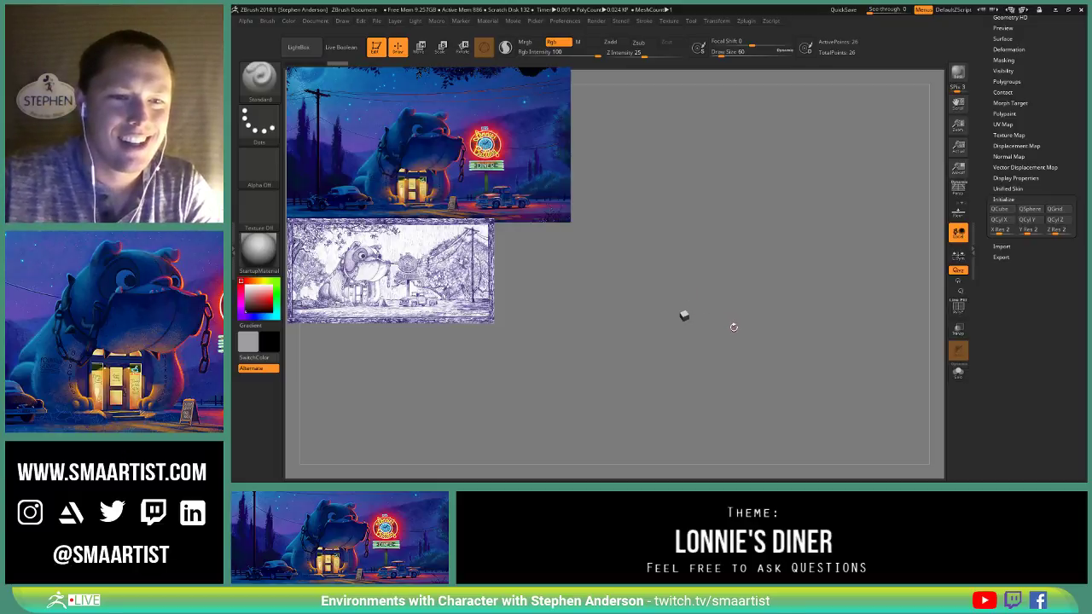
key("f")
mouse_move(772, 291)
right_mouse_down()
mouse_move(719, 236)
mouse_move(758, 271)
mouse_move(768, 320)
mouse_move(695, 288)
right_mouse_up()
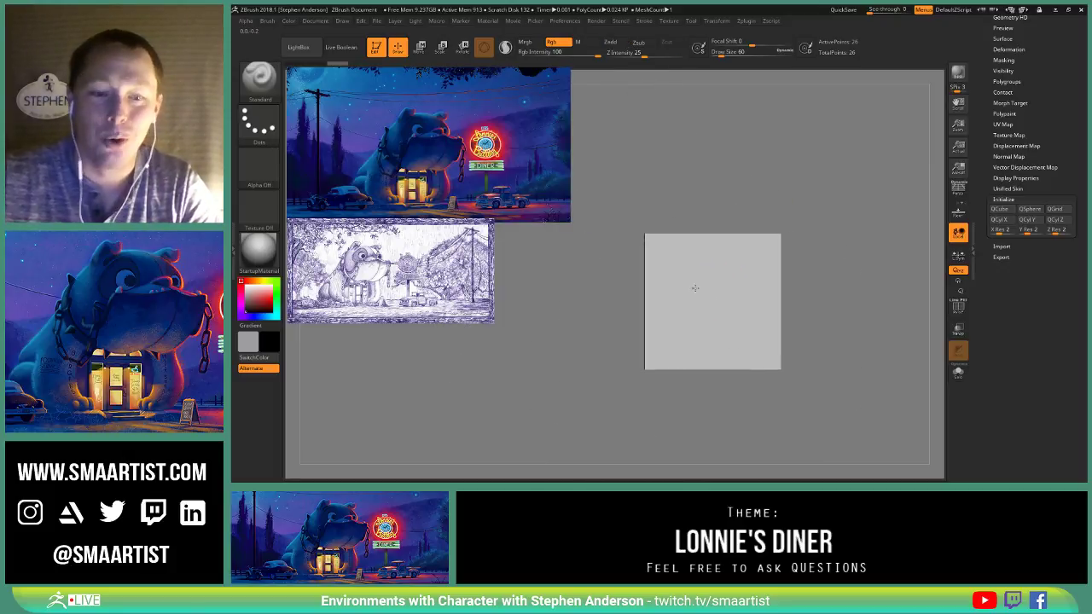
Step: Bring up the Move gizmo on the cube, reset its orientation, and centre it on the unmasked mesh
key("w")
key("y")
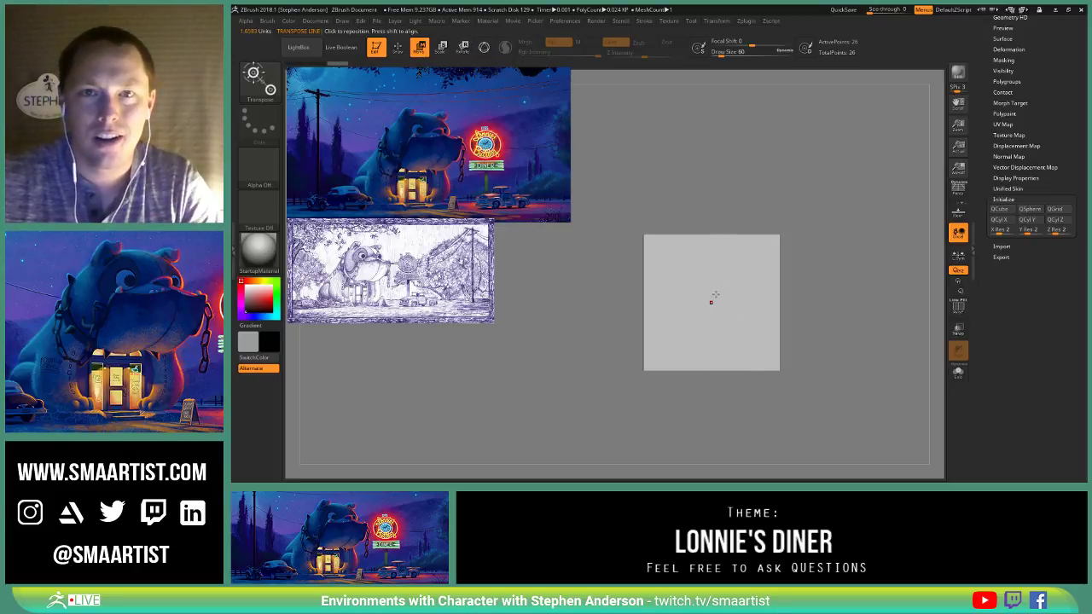
key("y")
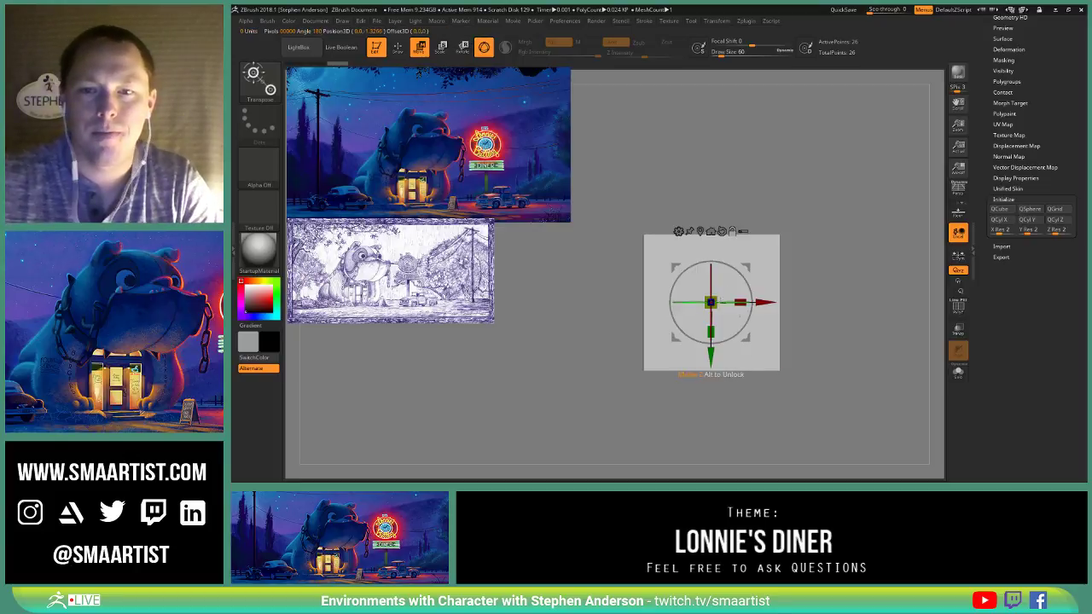
left_click(721, 232)
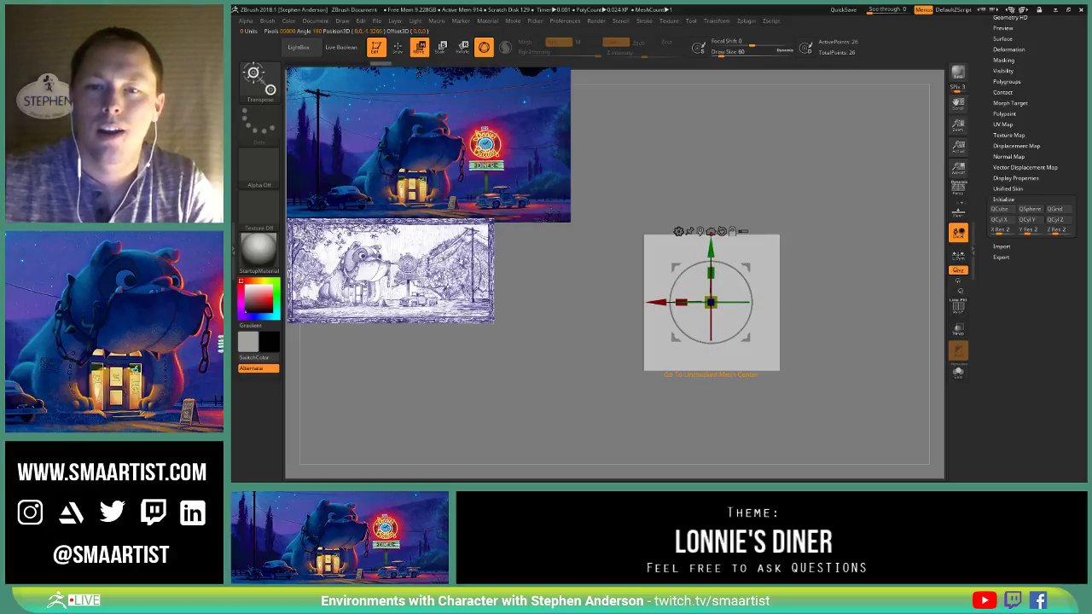
left_click(701, 231)
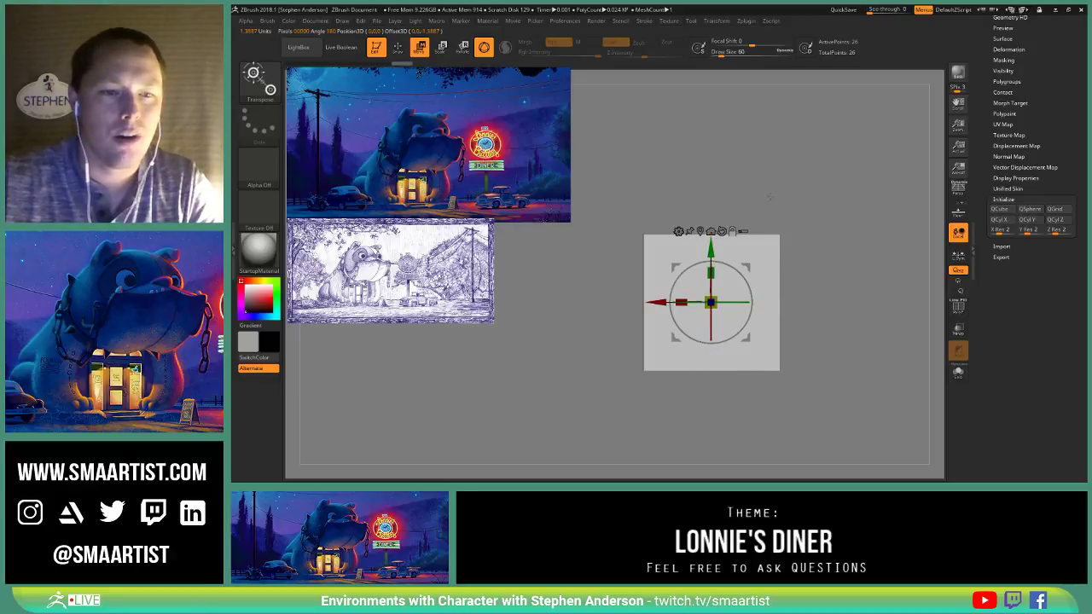
mouse_move(769, 197)
left_mouse_down()
mouse_move(805, 199)
mouse_move(772, 200)
left_mouse_up()
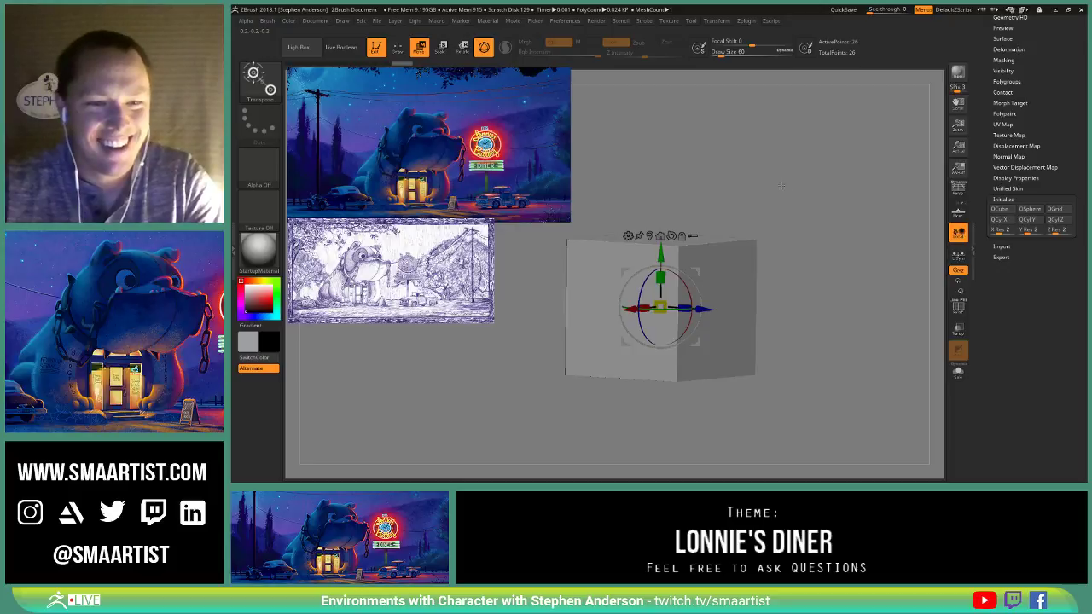
Step: Scale the cube along its vertical axis into a tall, narrow post
left_click_drag(660, 277, 676, 100)
left_click_drag(660, 277, 668, 171)
right_click_drag(682, 341, 743, 195, "alt")
left_click_drag(661, 245, 669, 214)
right_click_drag(668, 214, 742, 204)
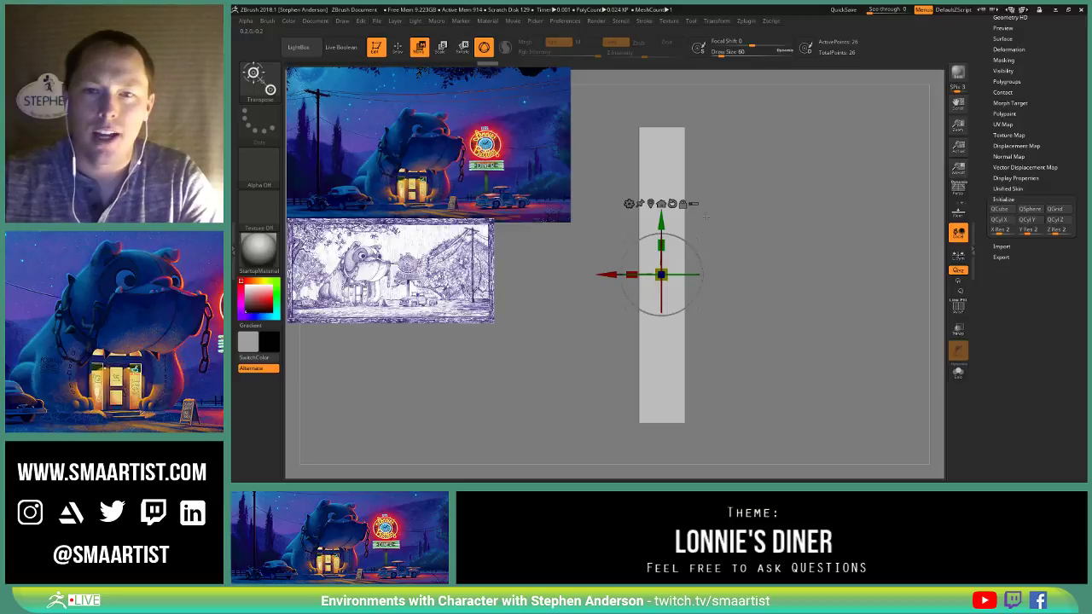
Step: Undo a trial transform of the post, and duplicate it as a horizontal crossbar across the post's upper part, masking the original
left_click_drag(717, 276, 709, 280)
key("ctrl+z")
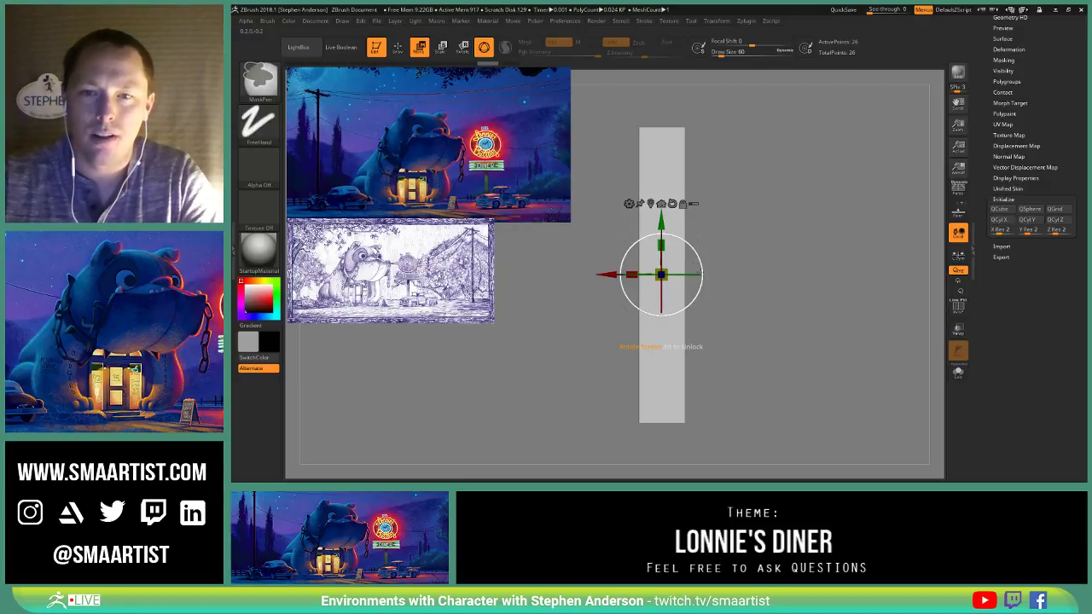
left_click_drag(696, 242, 713, 195, "ctrl")
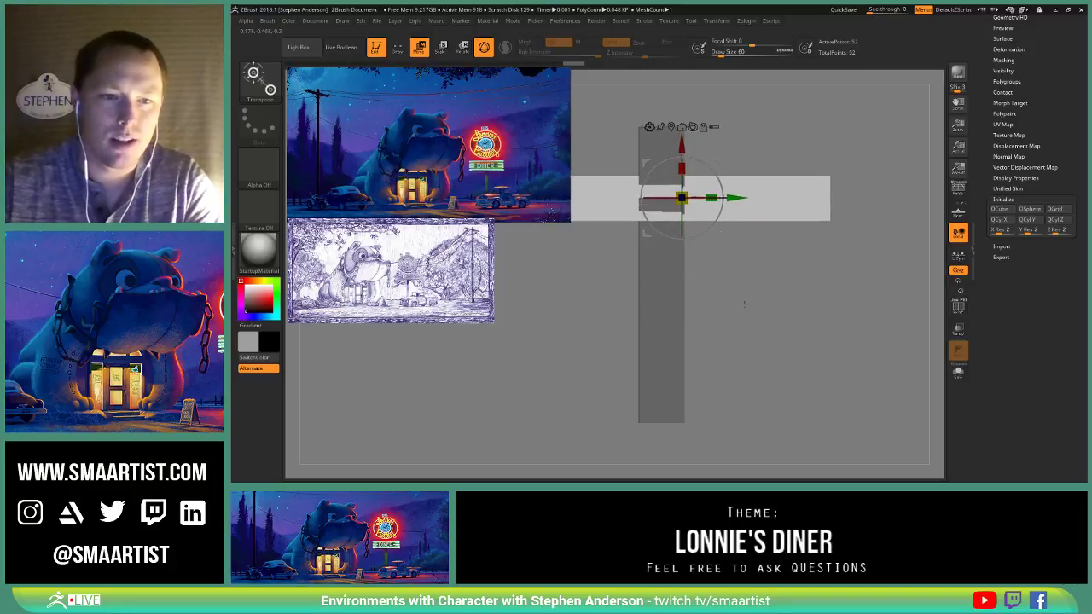
left_click_drag(744, 304, 783, 306)
left_click_drag(762, 267, 730, 296, "alt")
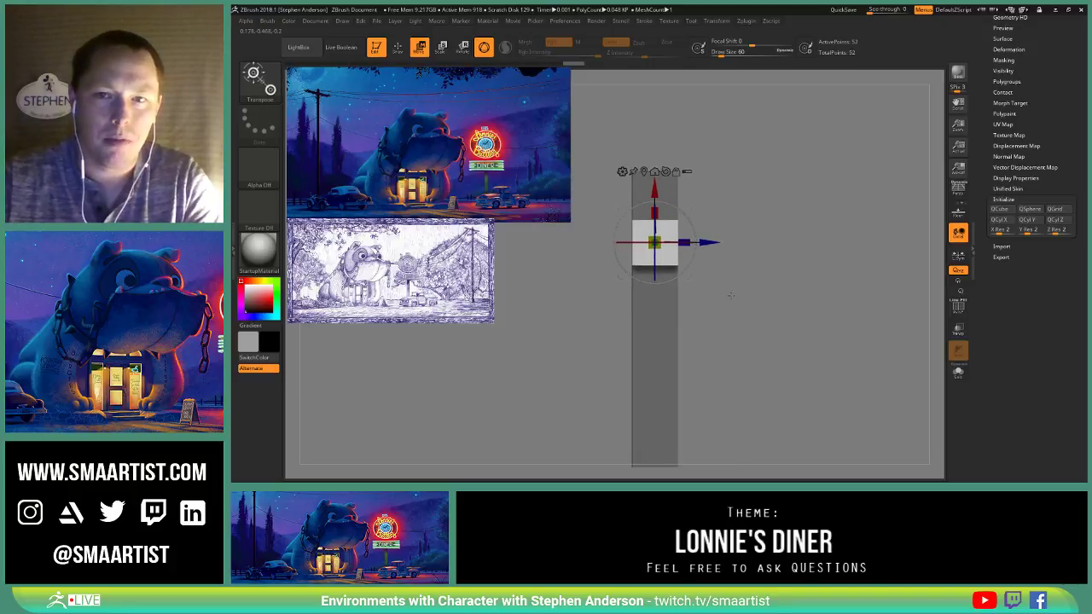
Step: Reduce the crossbar's depth with the gizmo so it becomes a thin rail narrower than the post
left_click_drag(707, 242, 735, 242)
left_click_drag(778, 296, 755, 313)
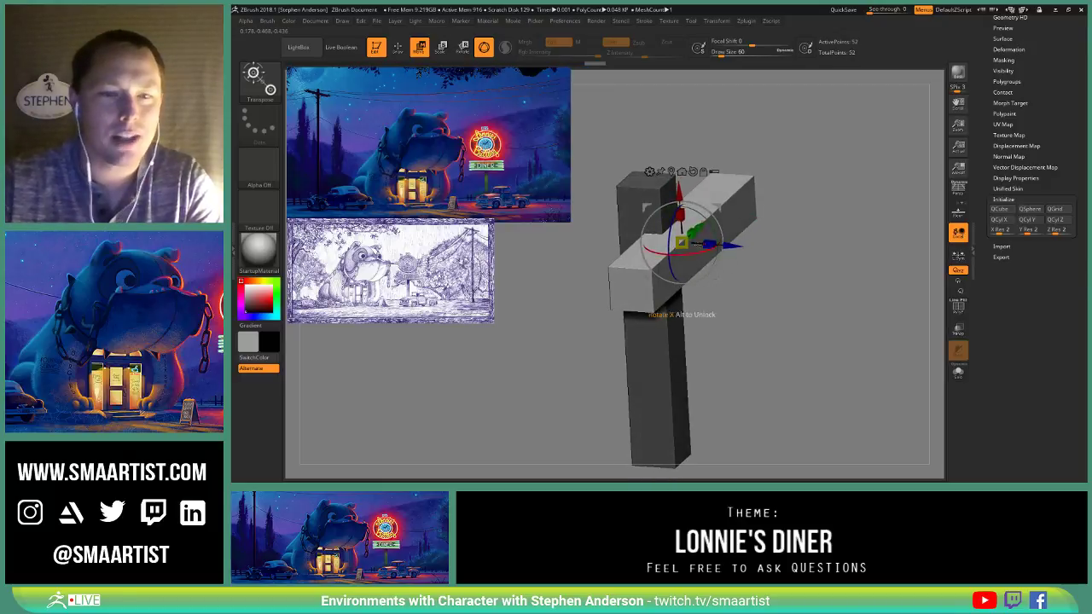
left_click_drag(709, 245, 692, 244)
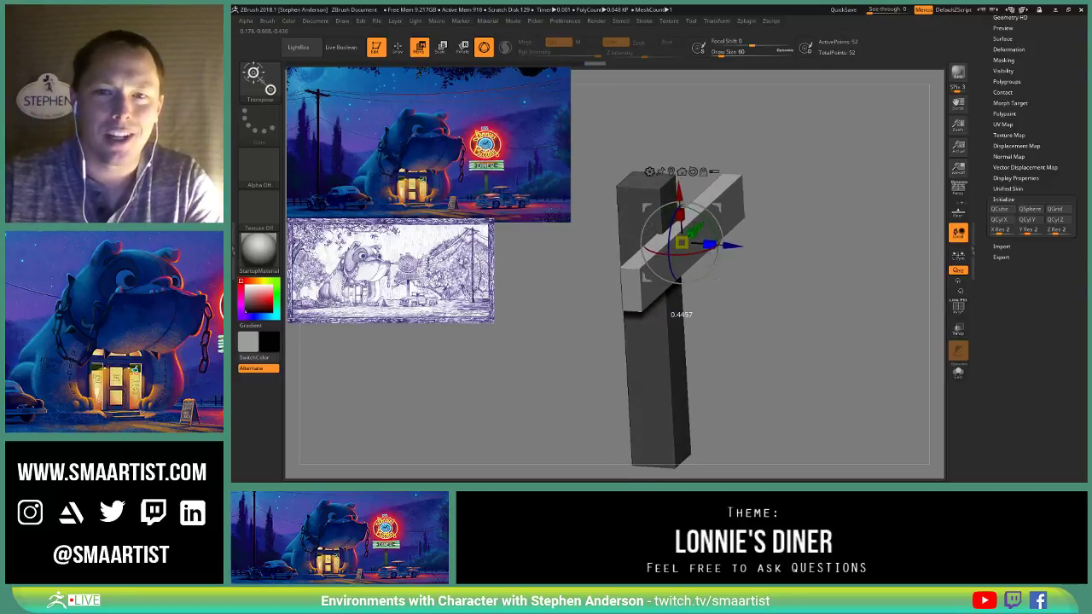
left_click_drag(809, 319, 764, 338)
Step: Extend the rail sideways from the post into a long horizontal bar, with its near end overlapping the post
left_click_drag(736, 223, 840, 181)
left_click_drag(765, 324, 725, 336, "alt")
left_click_drag(777, 230, 782, 230)
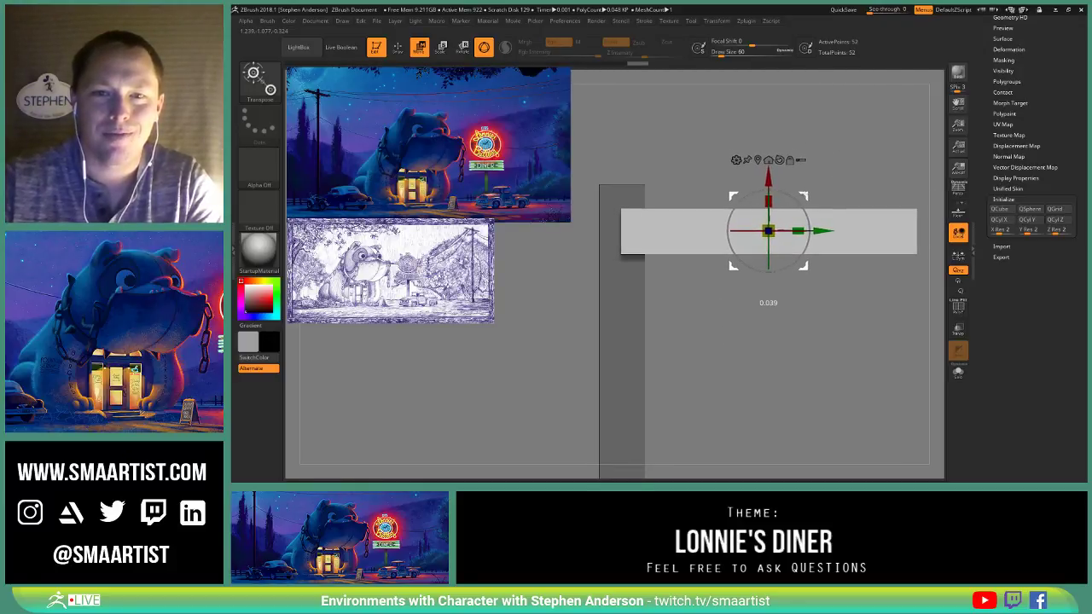
left_click_drag(742, 312, 718, 311, "alt")
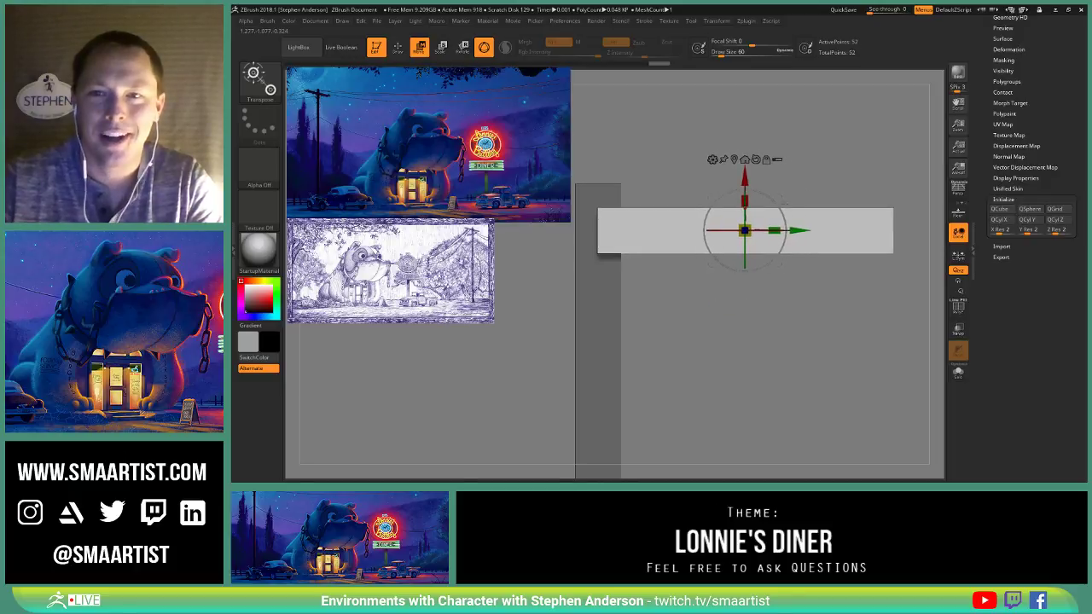
left_click_drag(773, 230, 888, 194)
left_click_drag(836, 366, 733, 299, "alt")
mouse_move(734, 341)
left_mouse_down()
mouse_move(772, 358)
mouse_move(751, 378)
mouse_move(749, 358)
left_mouse_up()
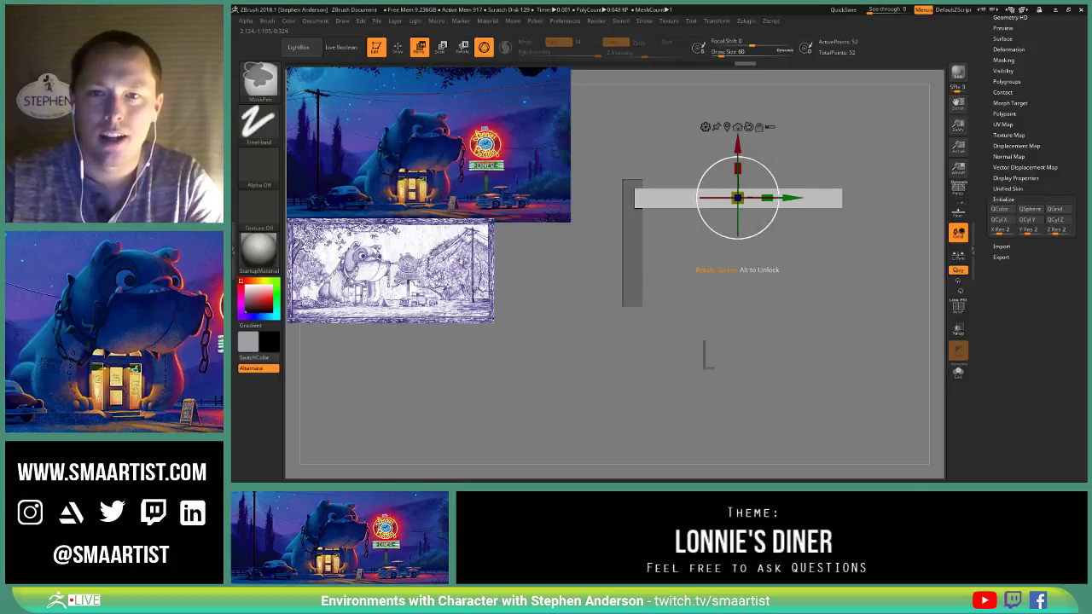
Step: Duplicate the rail straight down as a second parallel rail, clear the mask, and return to Draw mode
left_click_drag(739, 148, 743, 197, "ctrl")
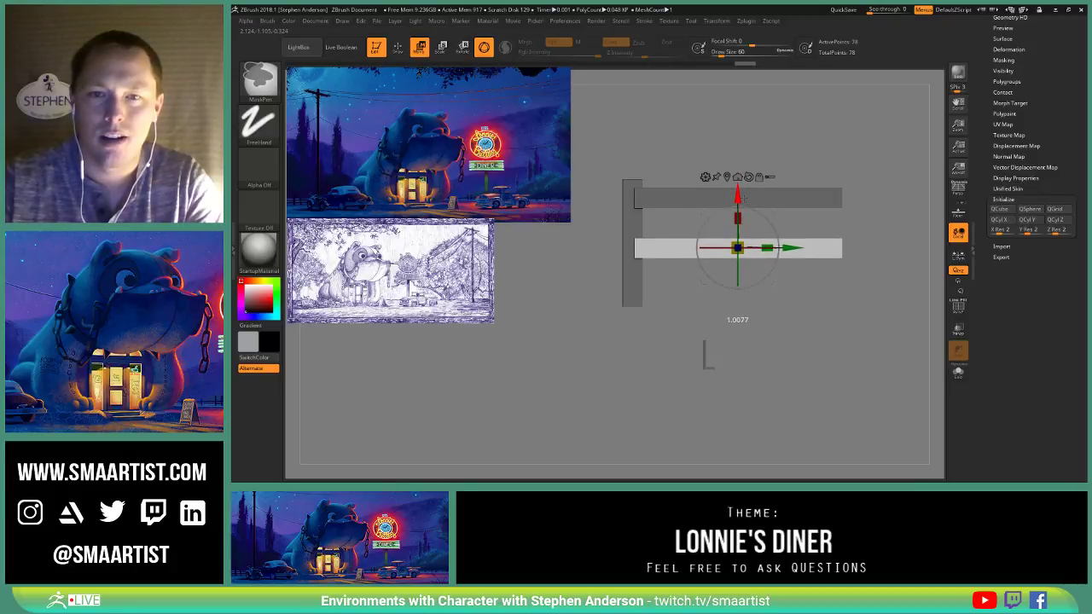
mouse_move(755, 317)
left_mouse_down()
mouse_move(820, 339)
mouse_move(763, 303)
left_mouse_up()
key("q")
mouse_move(802, 198)
left_mouse_down()
mouse_move(768, 218)
mouse_move(770, 298)
left_mouse_up()
Step: Show the polyframe and combine the post and both rails into a single polygroup
mouse_move(781, 179)
left_mouse_down()
mouse_move(834, 207)
mouse_move(780, 182)
mouse_move(792, 168)
mouse_move(742, 175)
mouse_move(806, 179)
left_mouse_up()
key("shift+f")
mouse_move(806, 179)
left_mouse_down()
mouse_move(802, 205)
mouse_move(819, 179)
left_mouse_up()
key("ctrl+w")
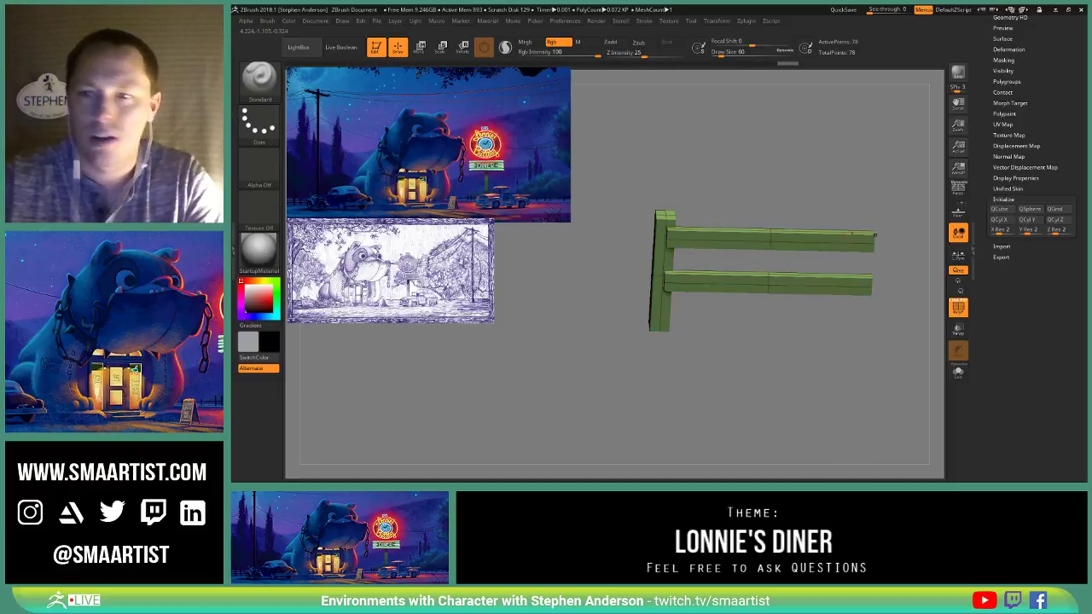
Step: Create a new InsertMesh brush from the fence segment as seen from above
left_click_drag(892, 156, 707, 276)
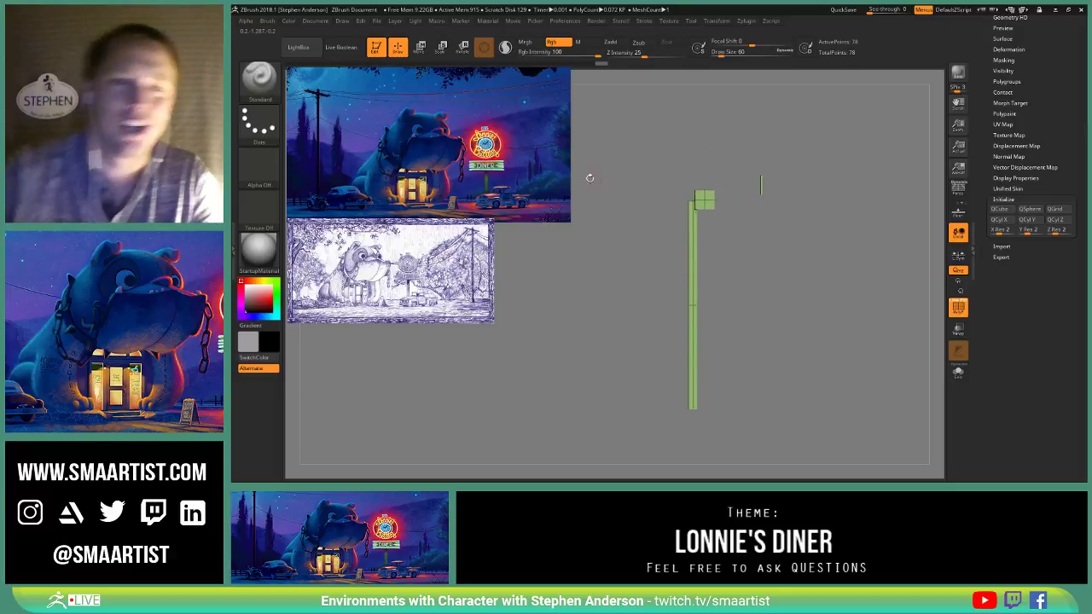
left_click(269, 21)
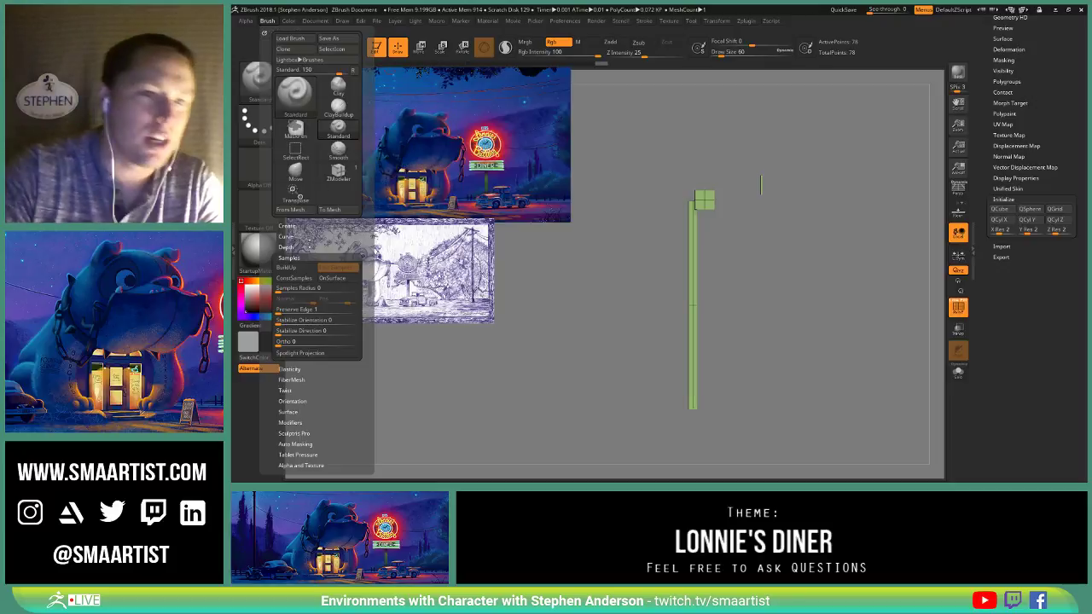
scroll(318, 235, "down", 5)
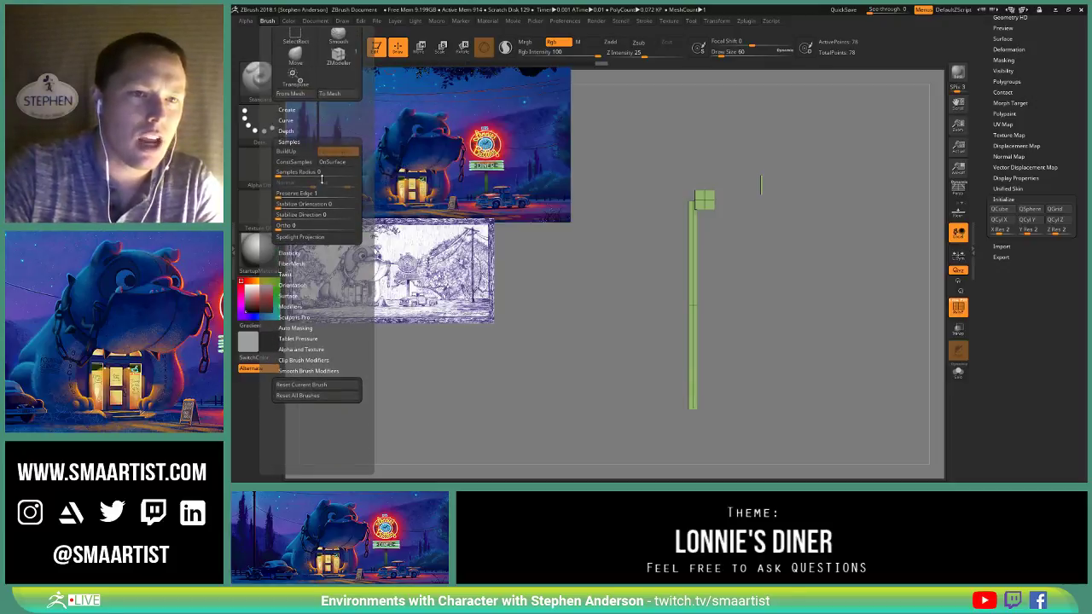
left_click(311, 136)
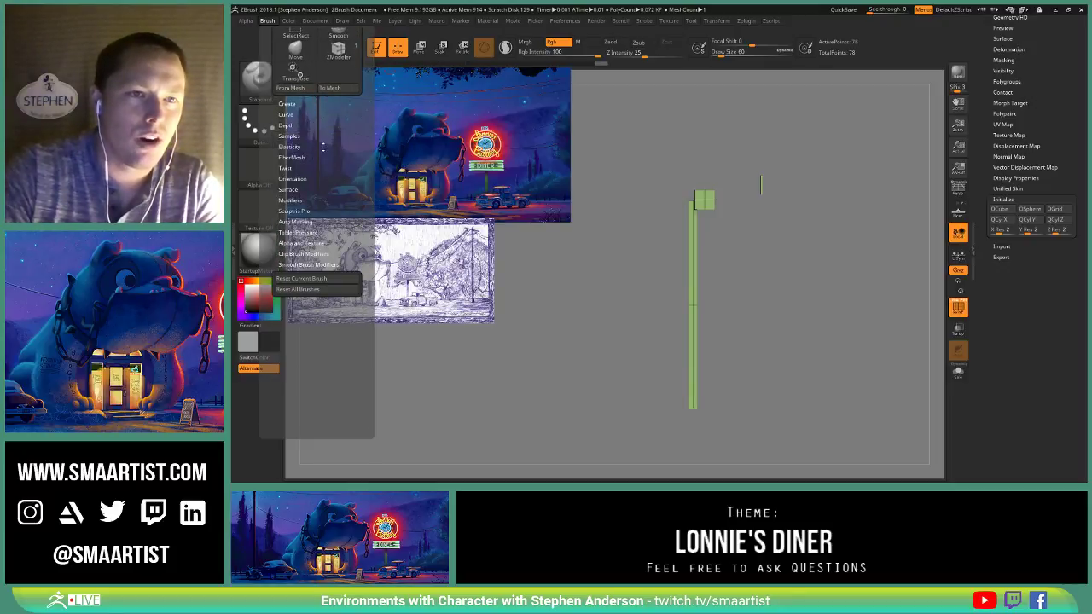
left_click_drag(323, 147, 321, 139)
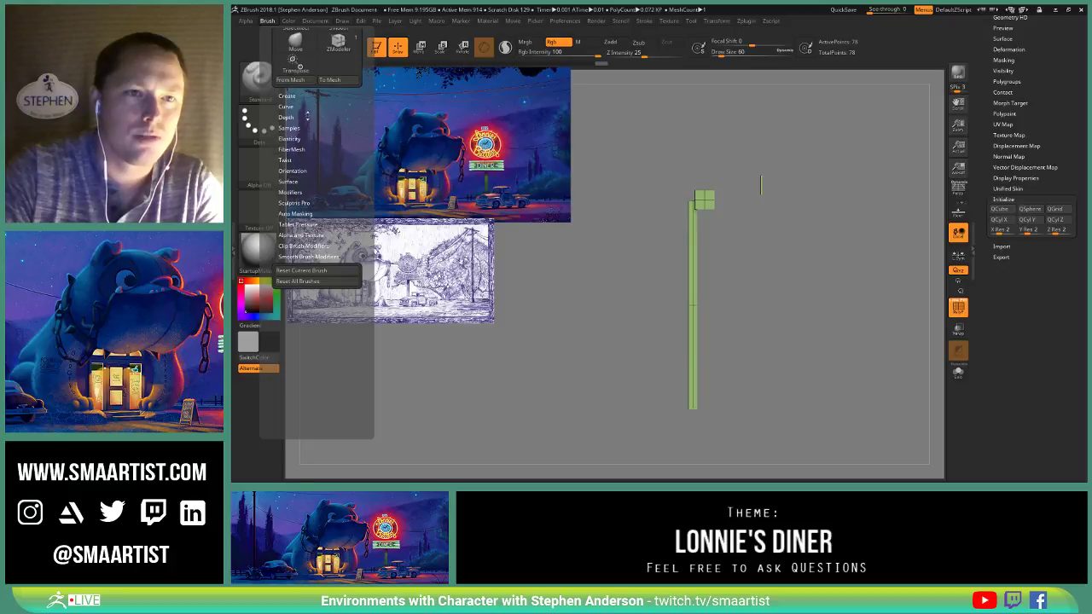
left_click(293, 95)
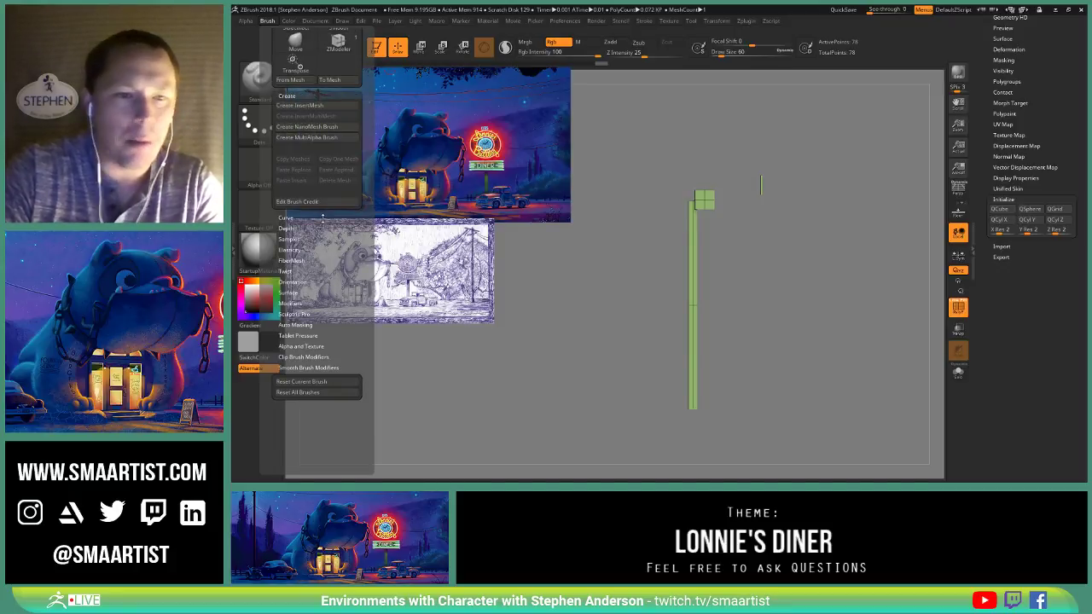
left_click(329, 106)
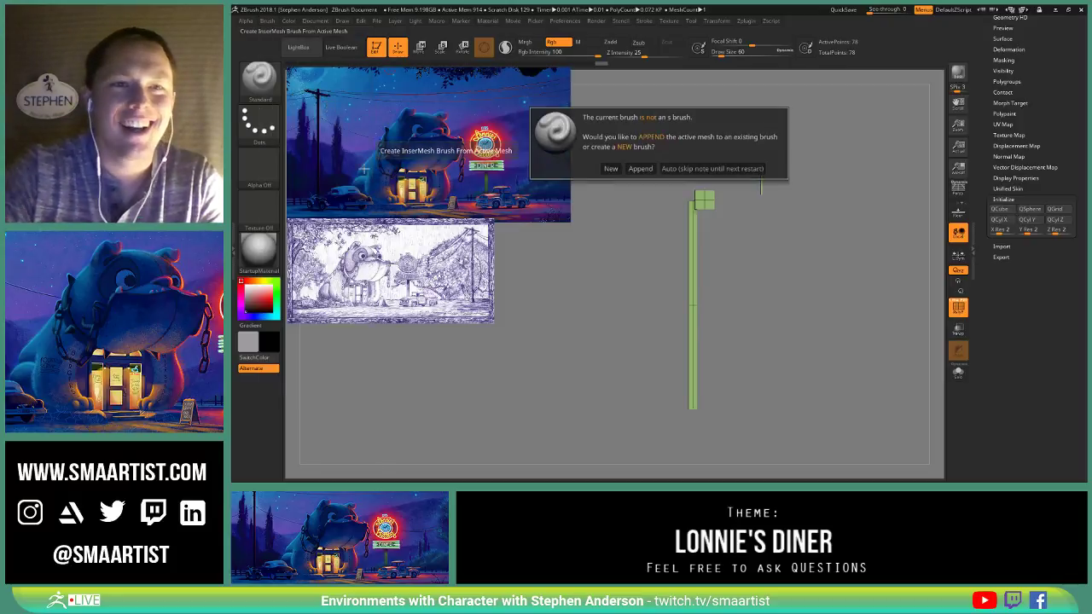
left_click(611, 168)
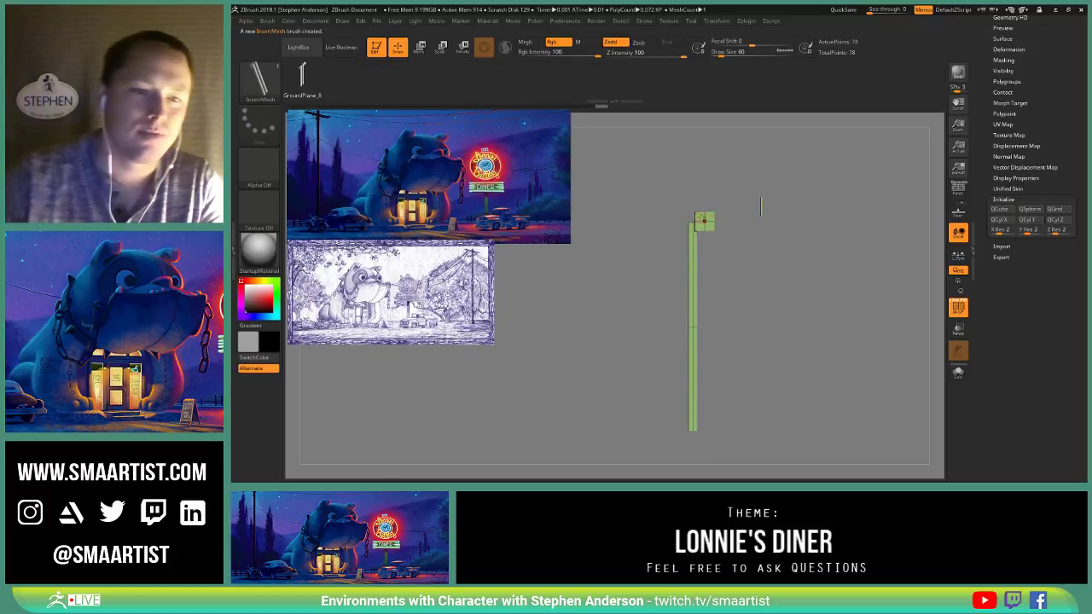
Step: Switch back to the bulldog scene tool, delete the ground plane's lower subdivision levels, and hide the polyframe
left_click_drag(1042, 145, 1056, 204)
left_click(1010, 177)
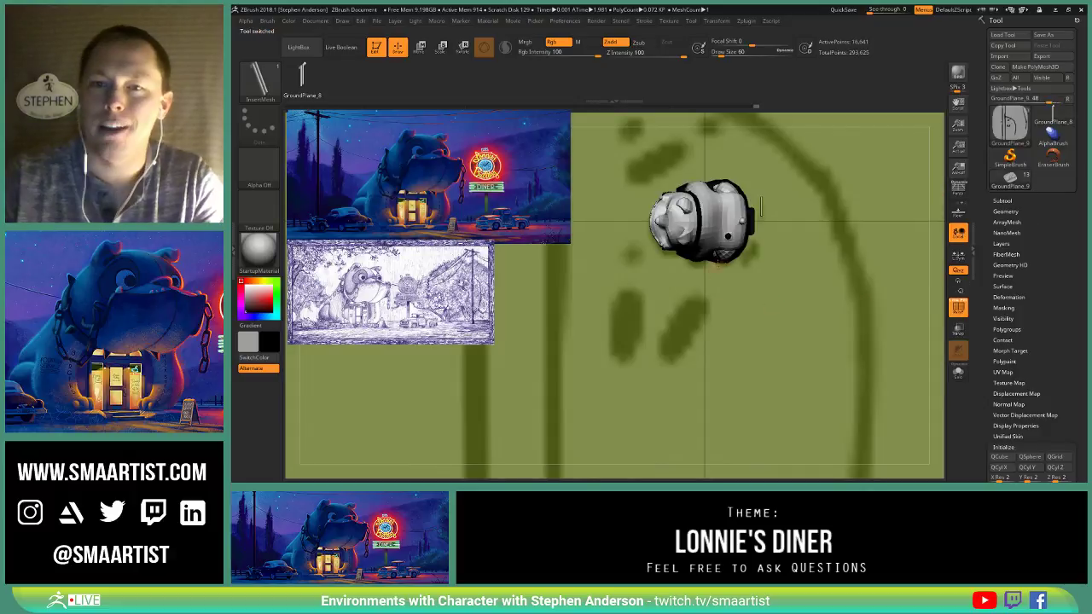
mouse_move(761, 206)
right_mouse_down()
mouse_move(775, 214)
mouse_move(751, 218)
mouse_move(775, 278)
mouse_move(803, 283)
mouse_move(747, 199)
right_mouse_up()
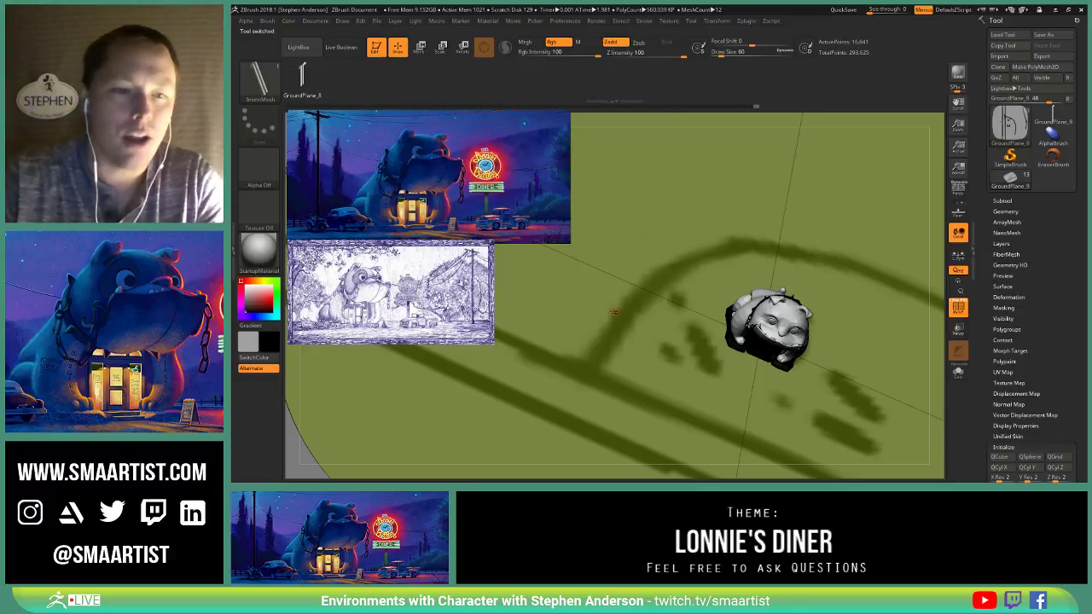
left_click(614, 313)
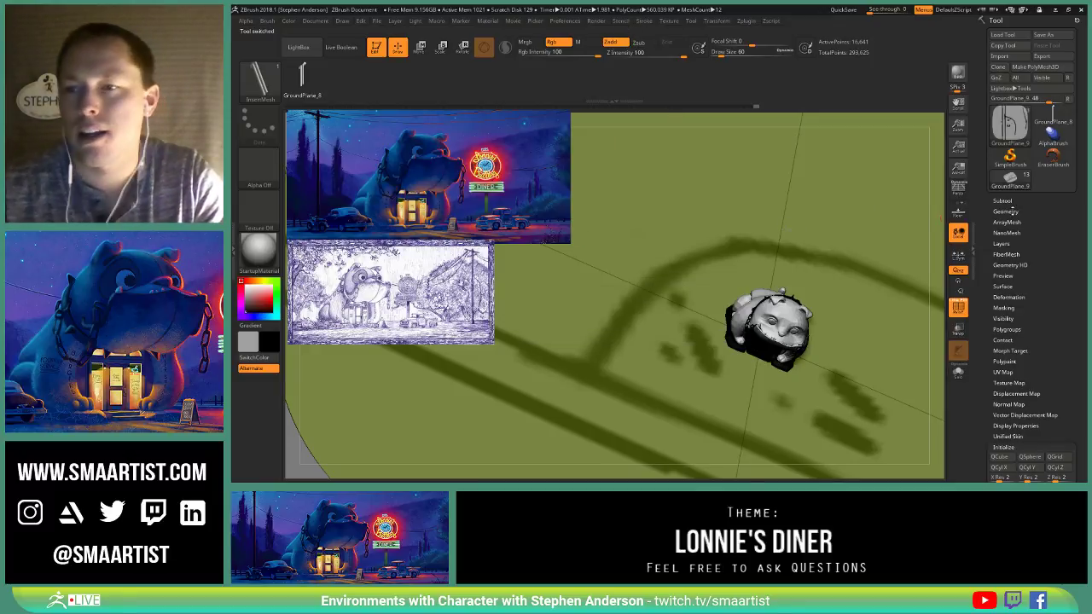
left_click(1006, 211)
left_click(958, 369)
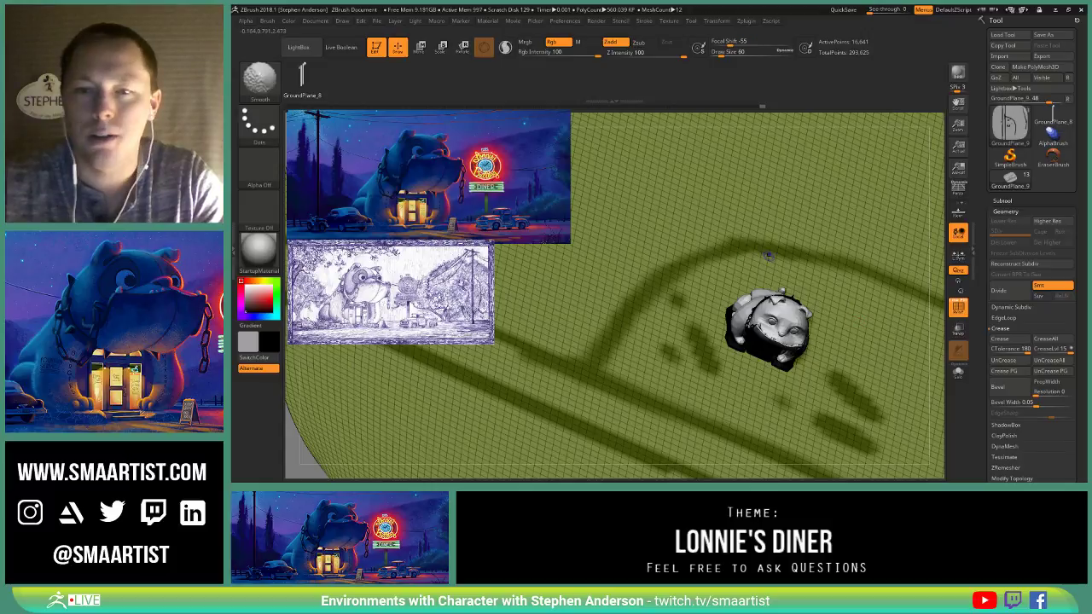
key("shift+f")
Step: Try inserting one fence segment at the start of the ground plane's curved guide, and undo it
right_click_drag(751, 238, 609, 307)
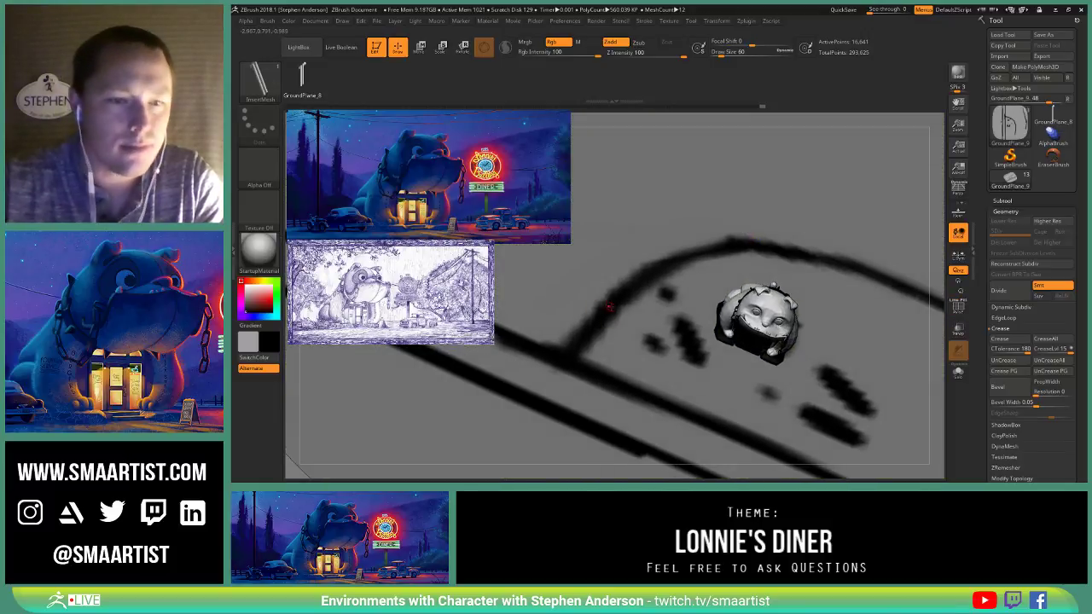
left_click_drag(609, 307, 654, 283)
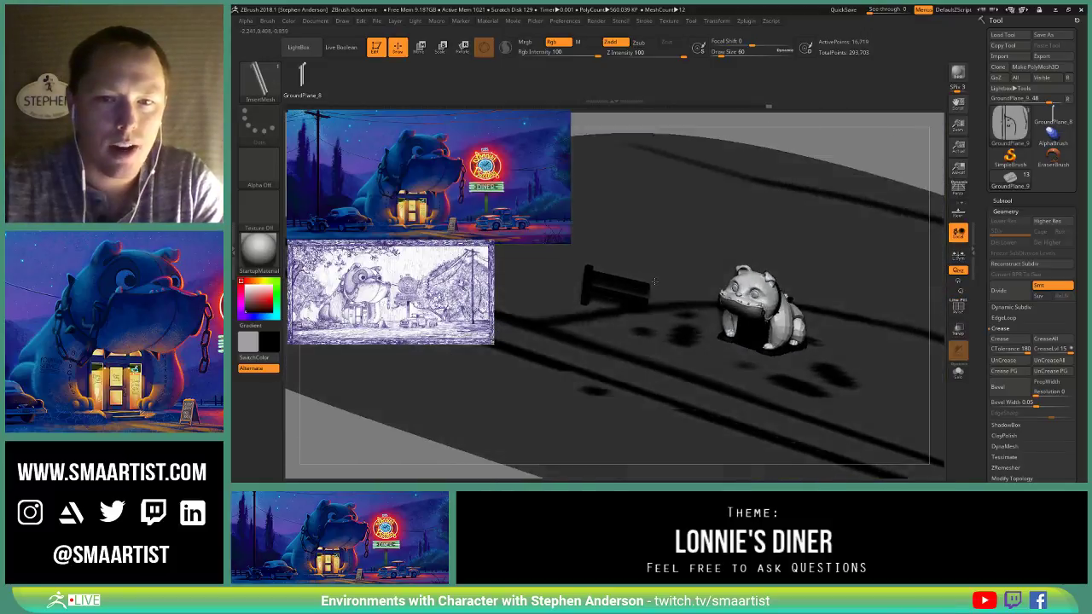
key("ctrl+z")
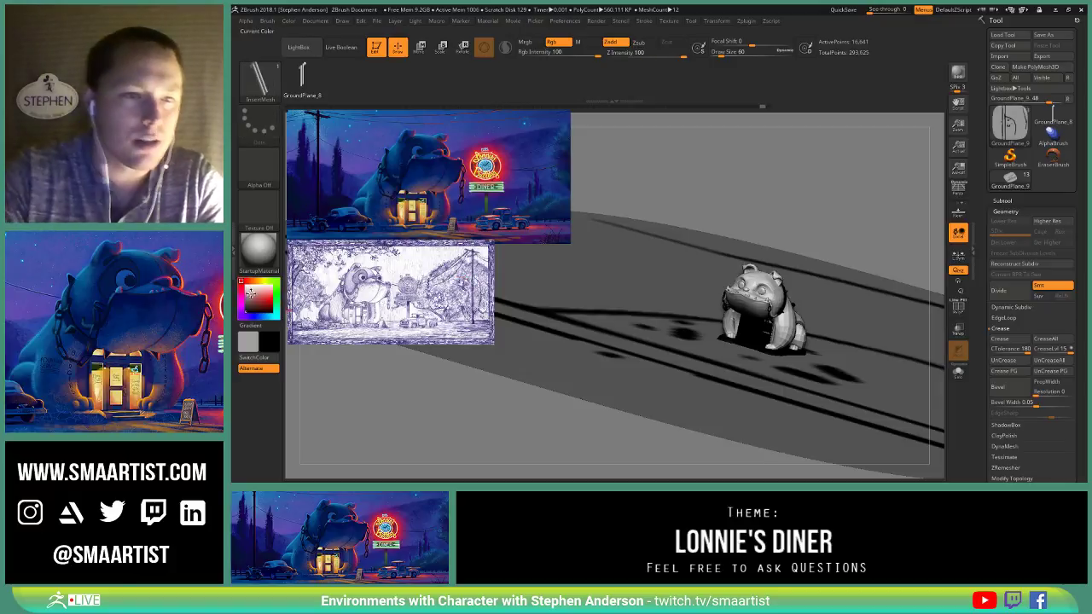
Step: Set the paint colour to near white, then test-insert a fence segment on the ground plane and undo the insertion
left_click_drag(251, 293, 240, 288)
left_click_drag(607, 304, 650, 325)
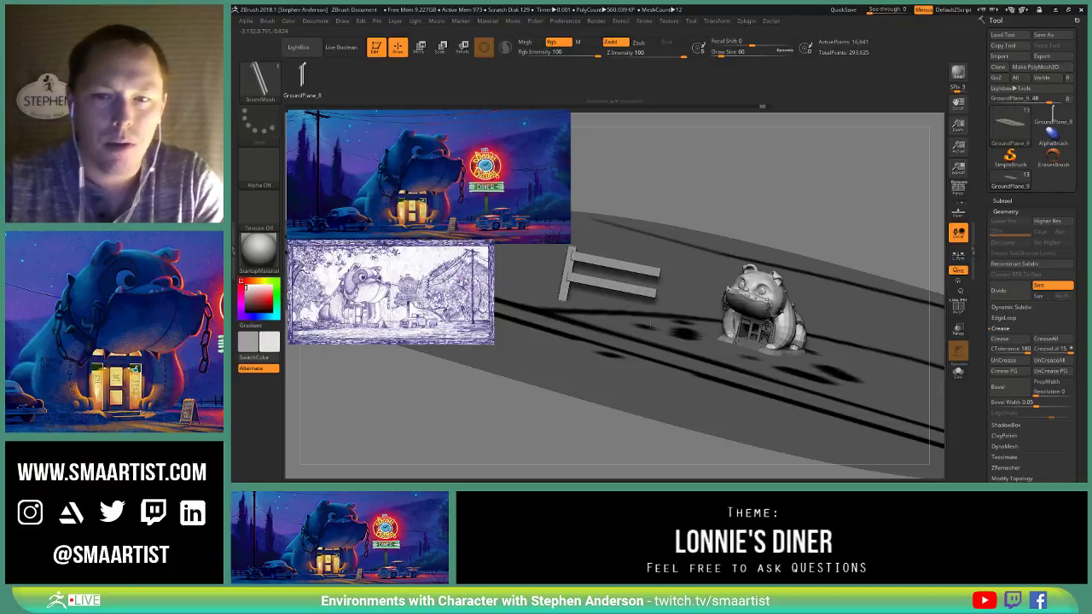
mouse_move(650, 325)
right_mouse_down()
mouse_move(616, 340)
mouse_move(637, 328)
mouse_move(632, 304)
mouse_move(665, 305)
mouse_move(638, 321)
mouse_move(588, 278)
mouse_move(624, 341)
right_mouse_up()
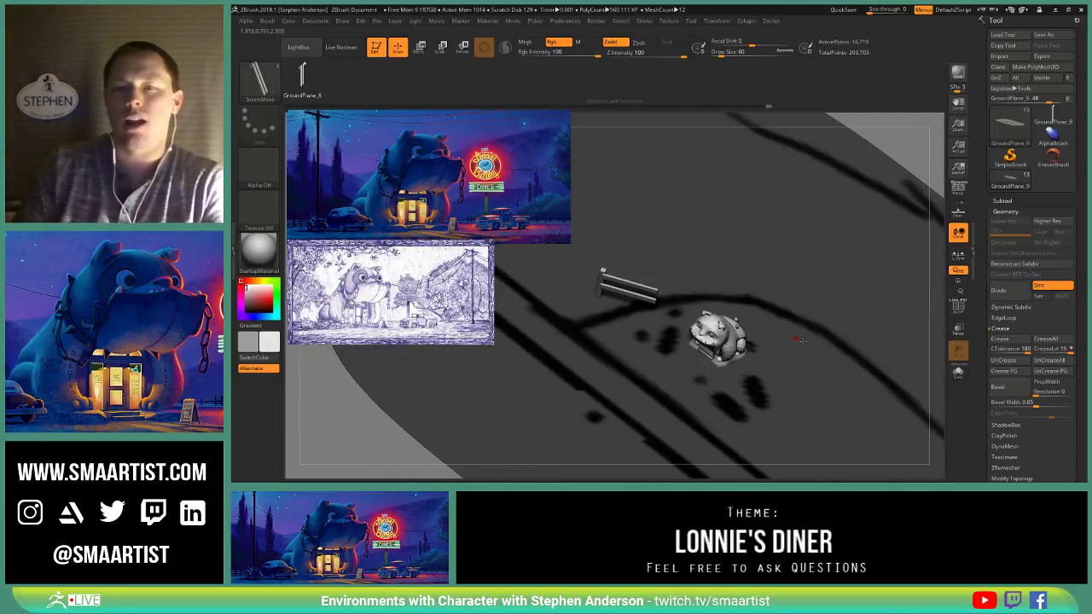
key("ctrl+z")
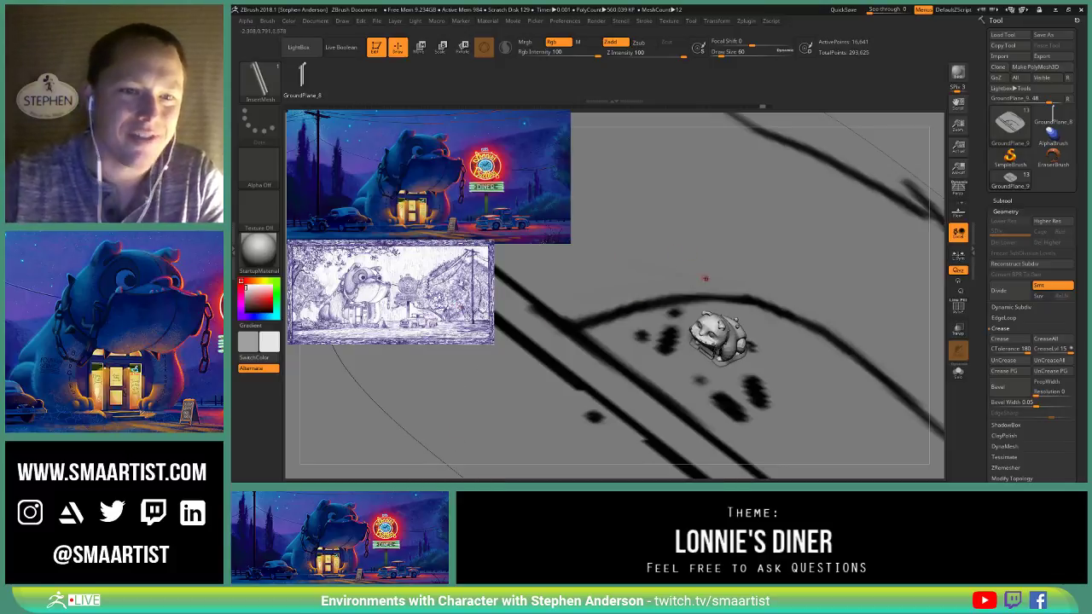
Step: Enable Curve Mode for the fence InsertMesh brush's stroke
right_click_drag(726, 273, 705, 246, "ctrl")
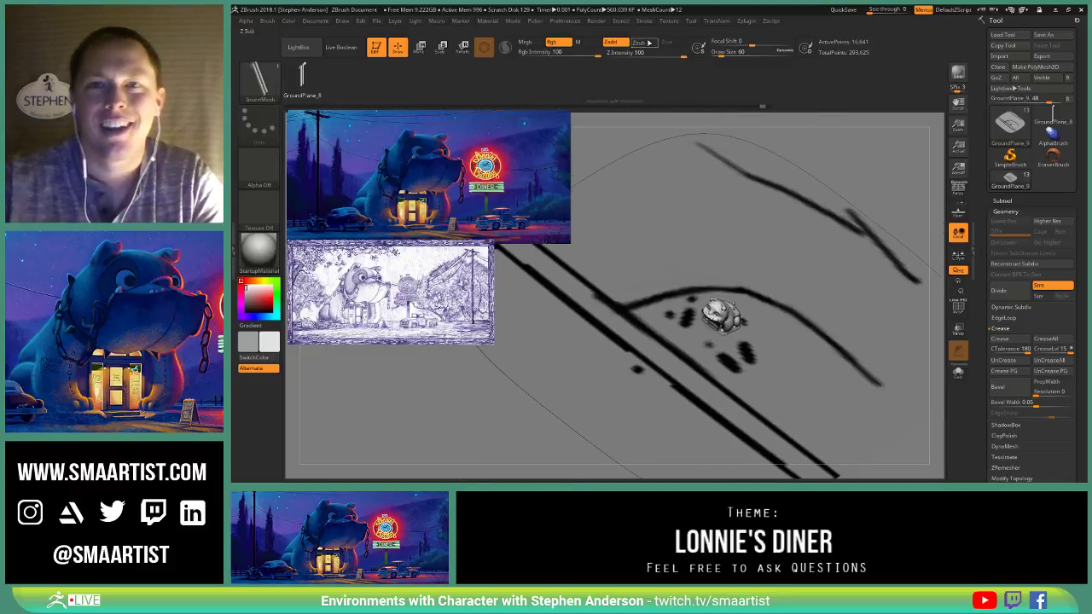
left_click(650, 26)
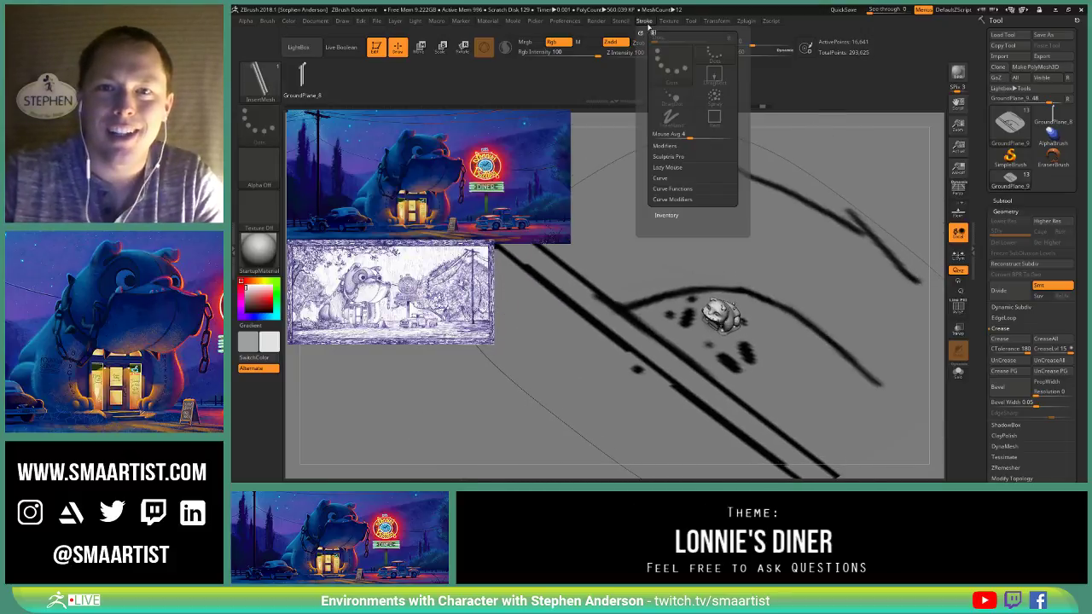
left_click(671, 178)
left_click(676, 188)
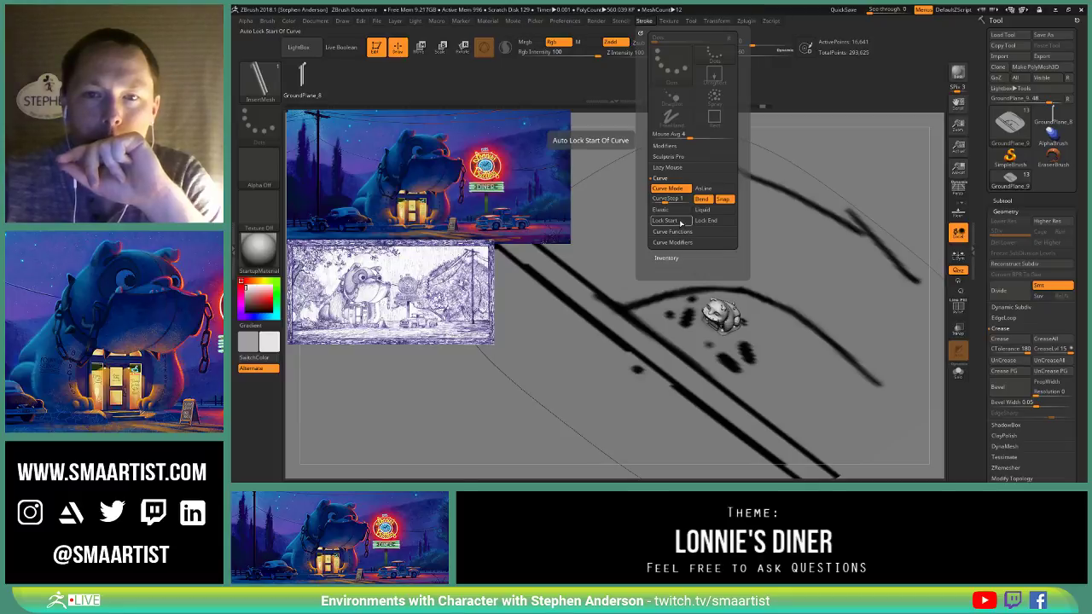
left_click(696, 243)
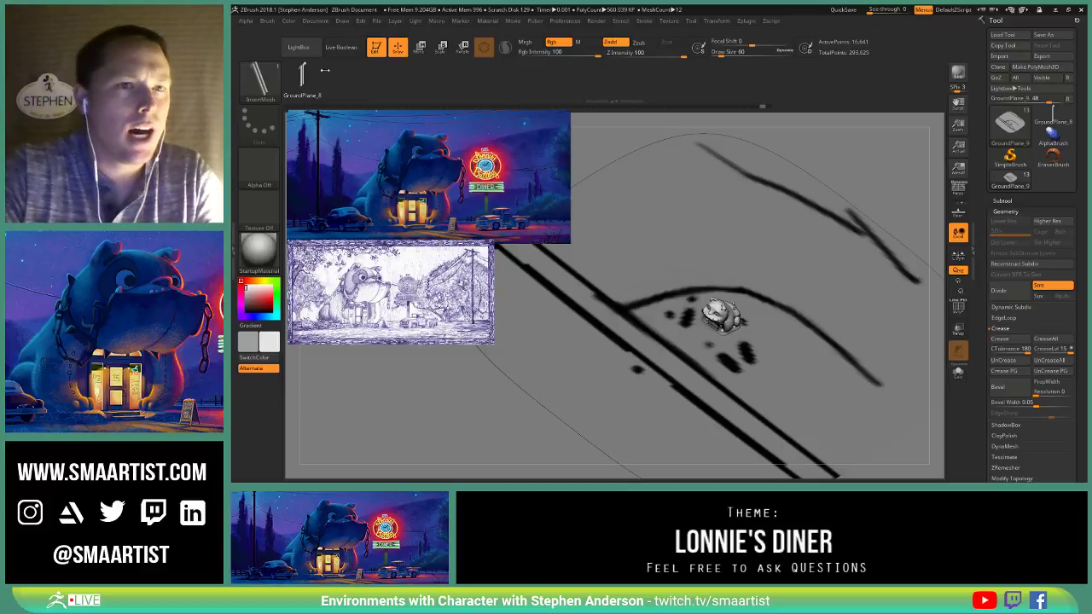
left_click(269, 22)
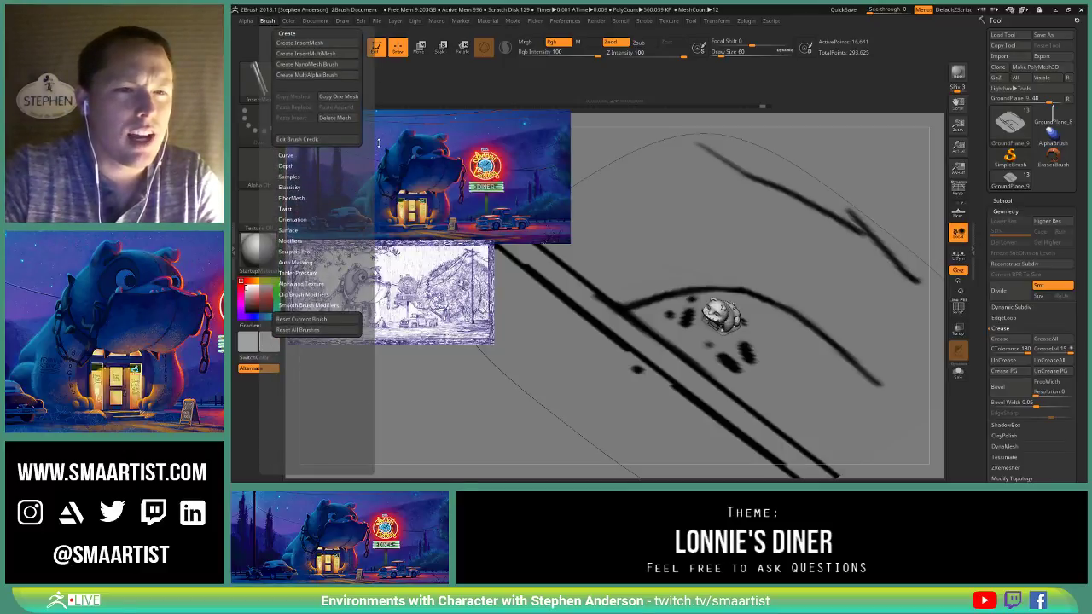
left_click_drag(348, 179, 348, 189)
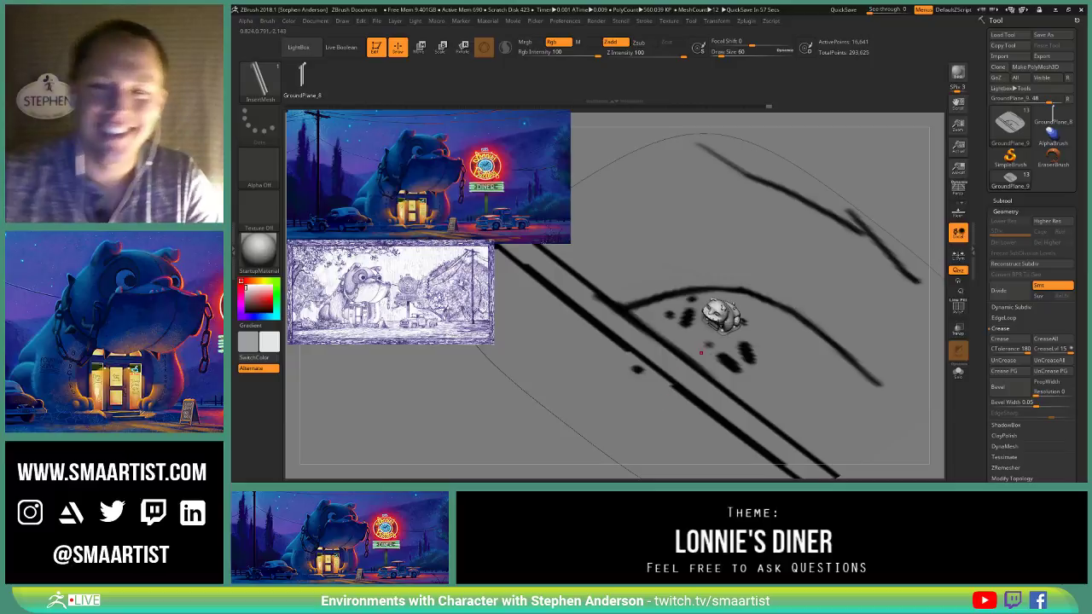
Step: Draw a curve of repeating fence segments along the painted curved guide behind the bulldog building
right_click_drag(701, 352, 702, 344)
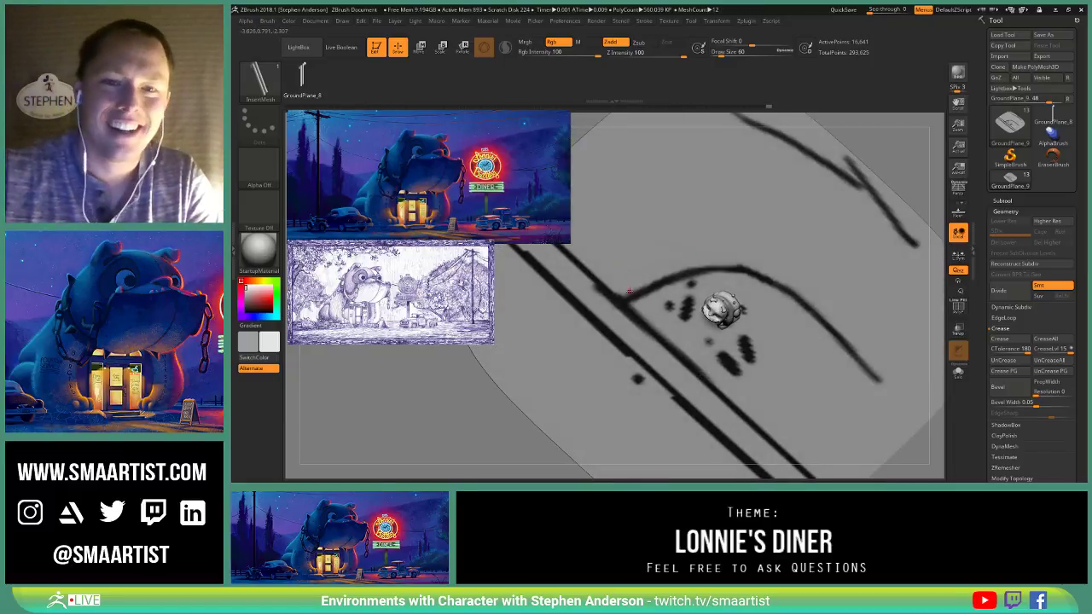
right_click_drag(671, 256, 623, 302)
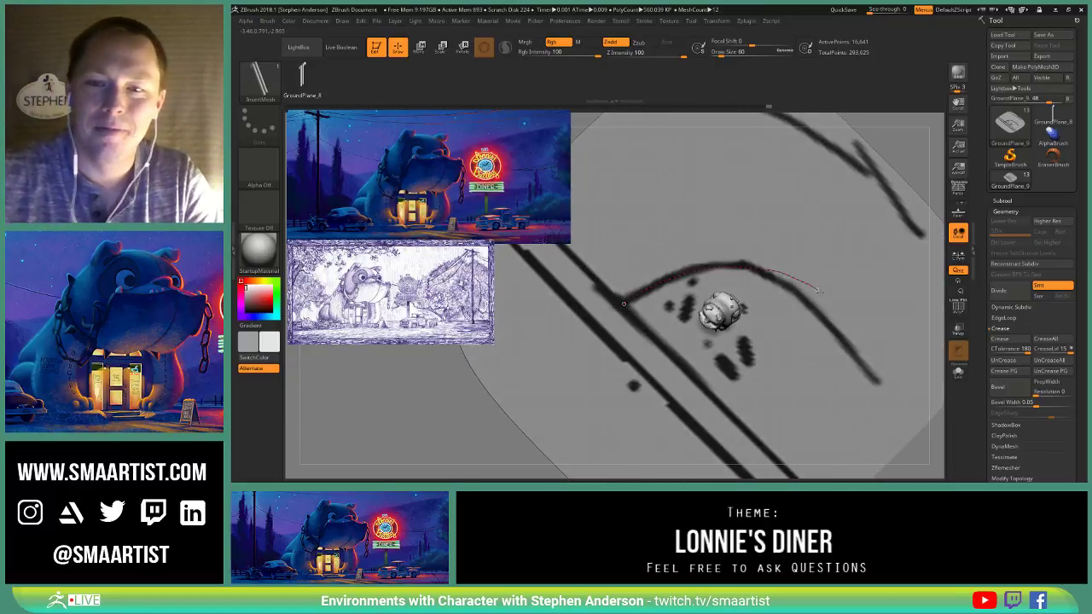
left_click_drag(819, 291, 837, 311)
mouse_move(832, 333)
right_mouse_down()
mouse_move(823, 277)
mouse_move(827, 408)
mouse_move(743, 365)
right_mouse_up()
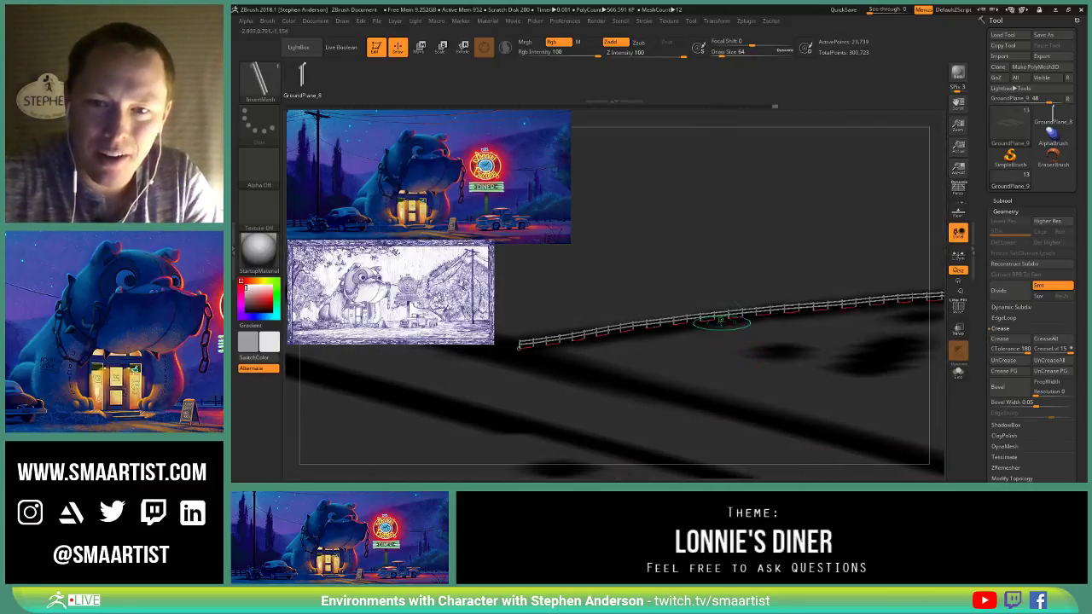
Step: Enlarge the fence by setting the draw size to 130 and updating the curve
left_click(720, 320)
left_click(765, 359)
right_click_drag(770, 358, 725, 361)
mouse_move(707, 365)
right_mouse_down()
mouse_move(621, 336)
mouse_move(740, 312)
mouse_move(656, 240)
mouse_move(671, 263)
right_mouse_up()
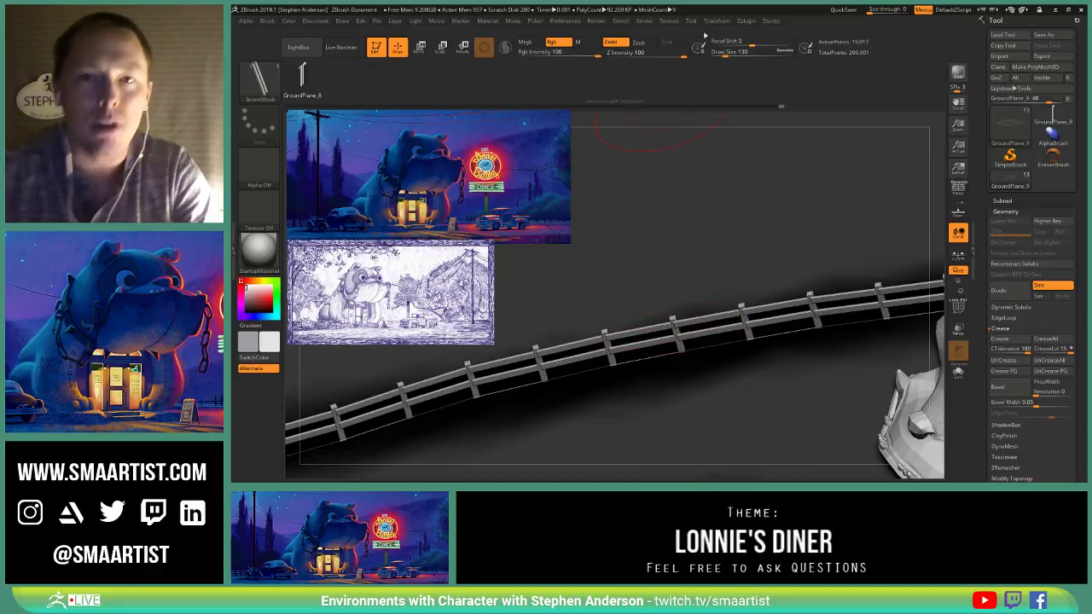
Step: Set the fence brush's CurveStep to 0.95 and update the fence along the curved guide
left_click(645, 21)
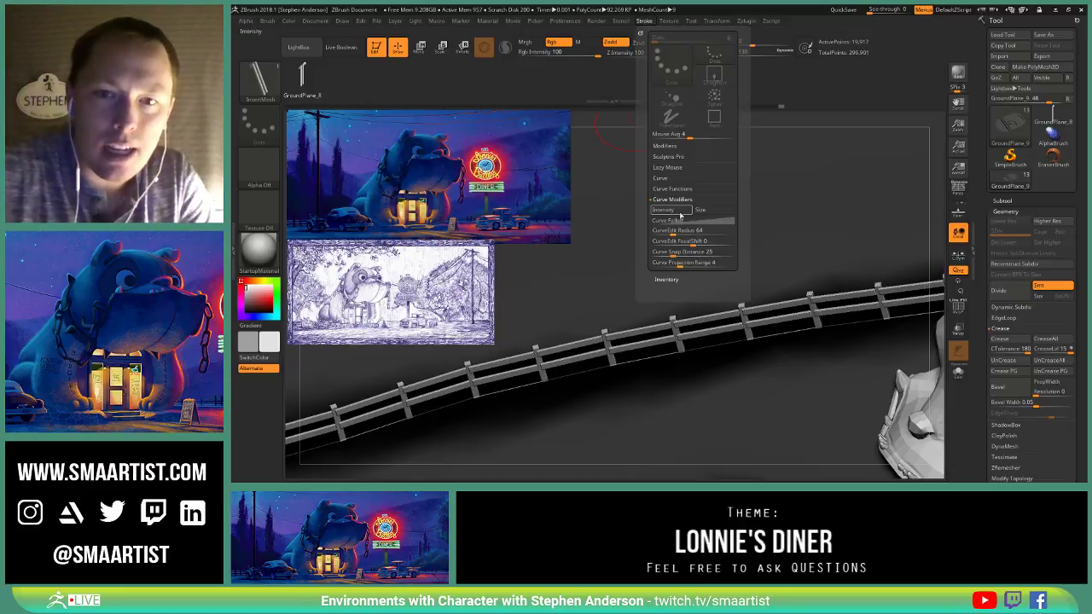
left_click(669, 180)
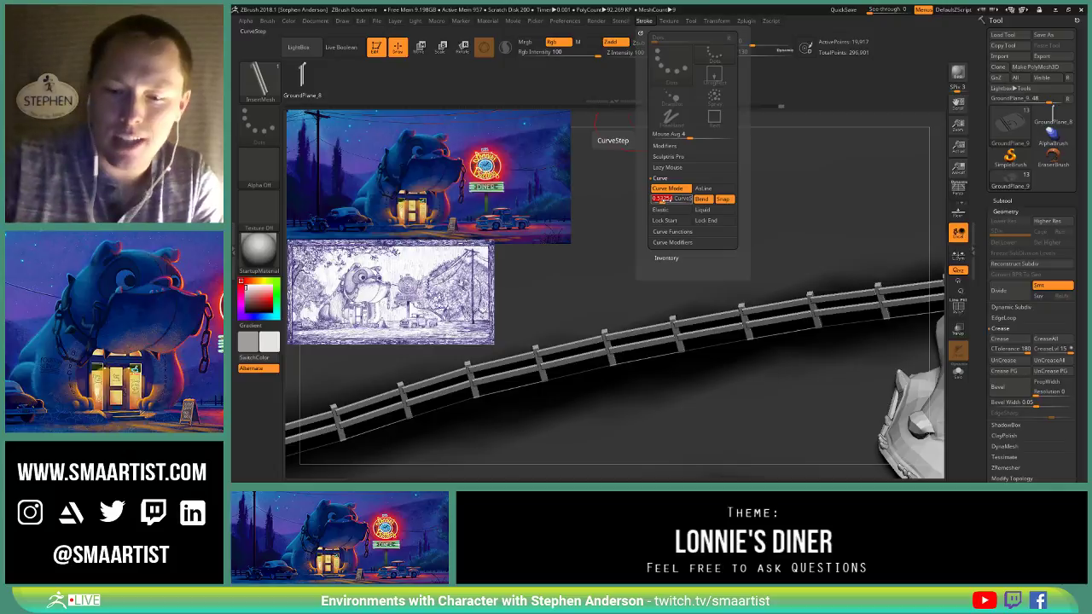
key("BackSpace")
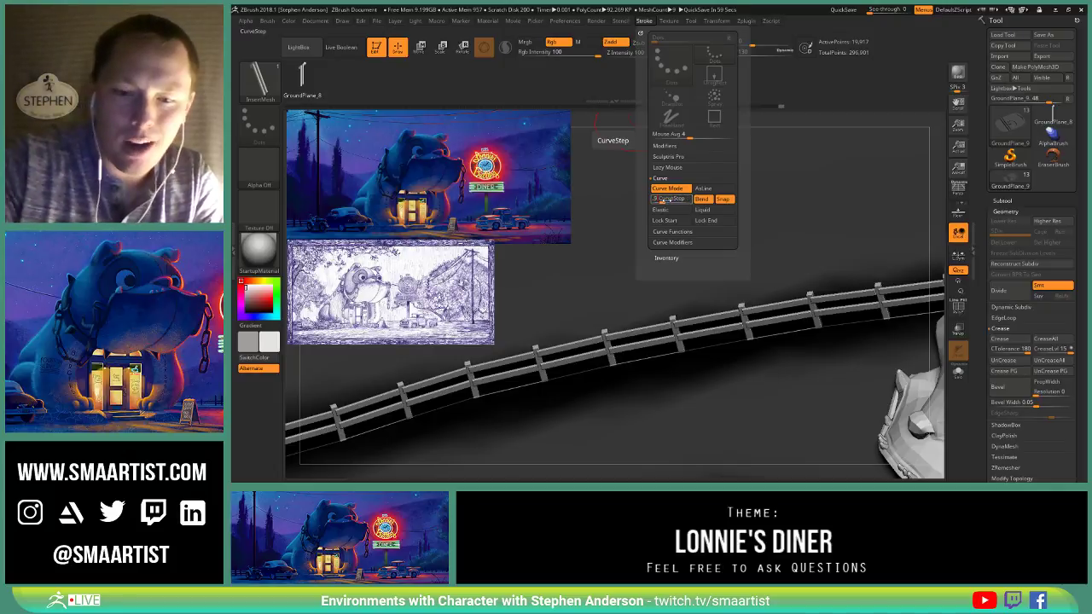
type("35")
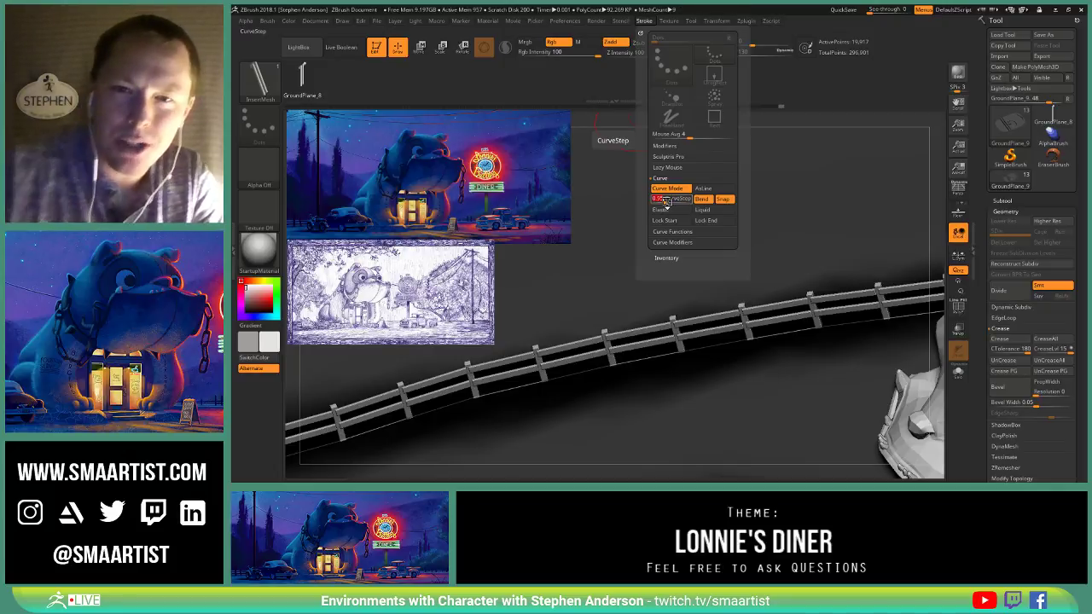
key("Return")
left_click(680, 354)
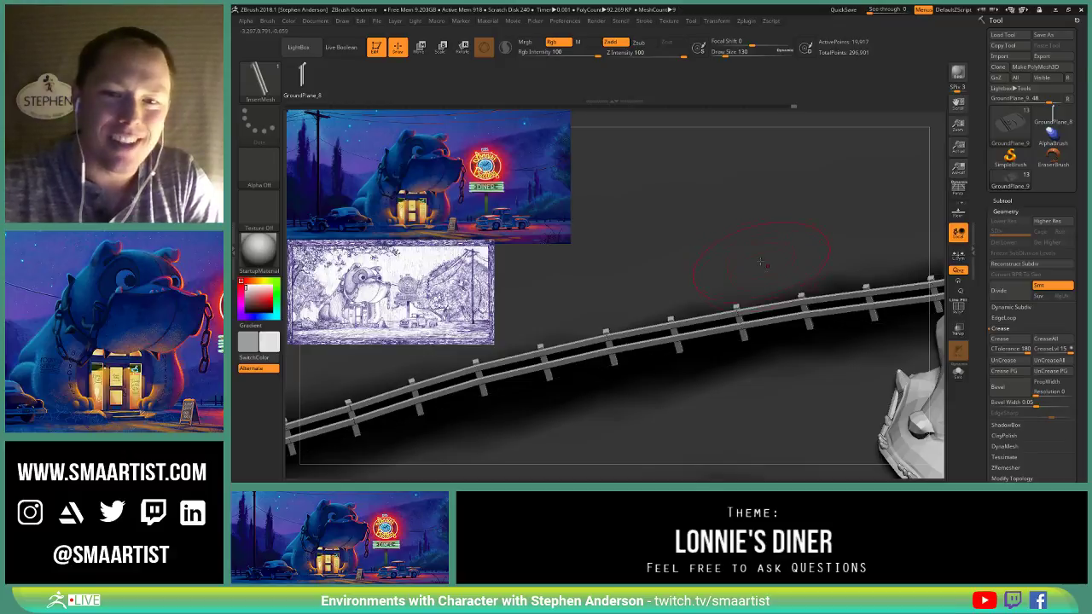
Step: Undo the fence along the curved guide and set the brush's CurveStep to 0.975
mouse_move(727, 205)
right_mouse_down("ctrl")
mouse_move(775, 295)
mouse_move(797, 236)
mouse_move(823, 288)
mouse_move(828, 304)
mouse_move(756, 338)
mouse_move(750, 293)
mouse_move(761, 320)
right_mouse_up("ctrl")
right_click_drag(698, 365, 756, 264, "alt")
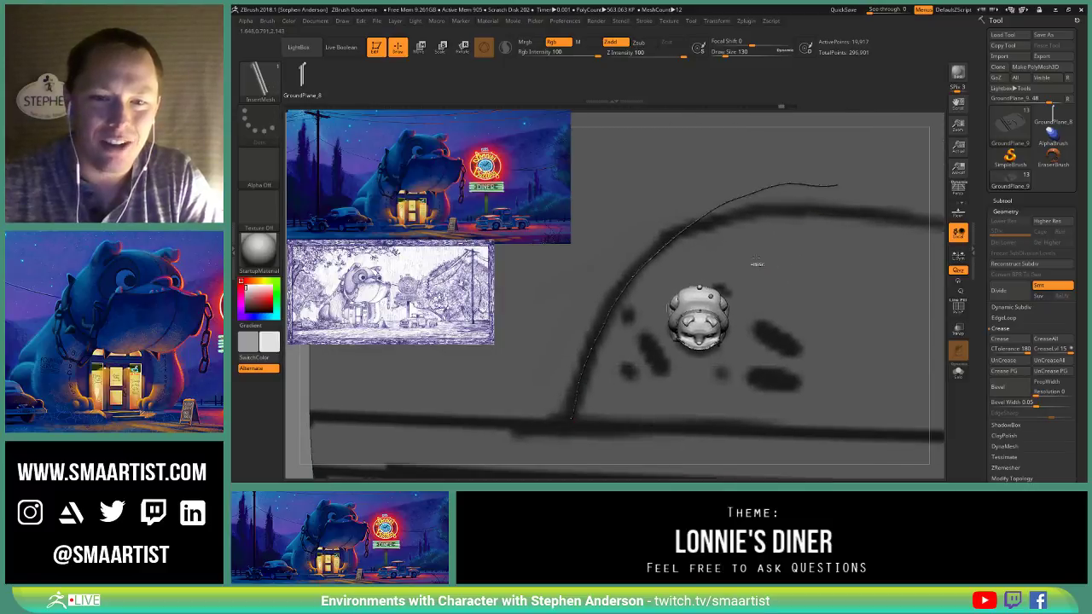
key("ctrl+z")
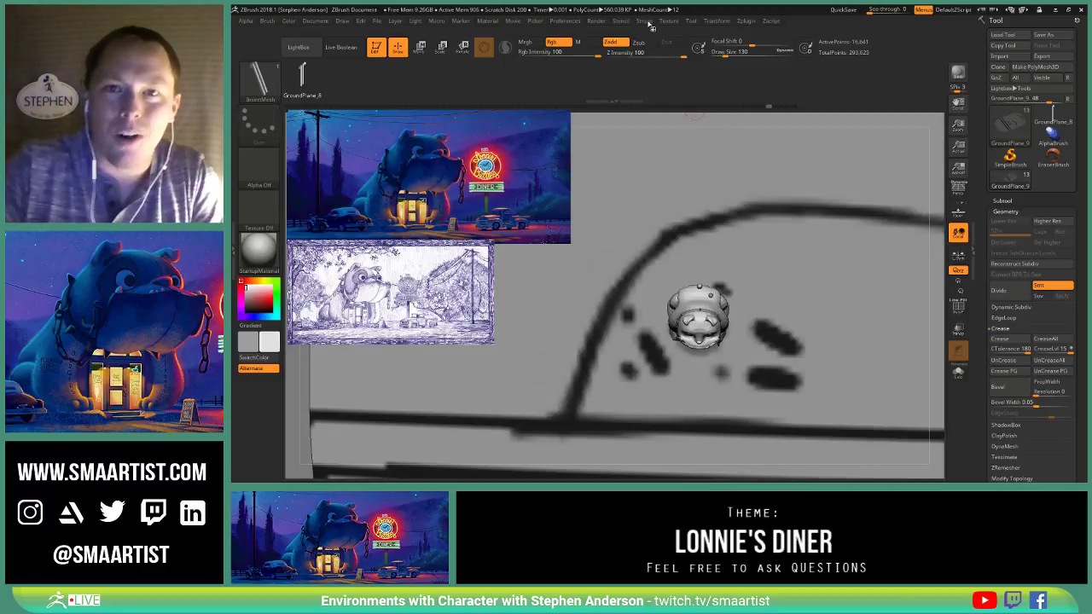
left_click(650, 22)
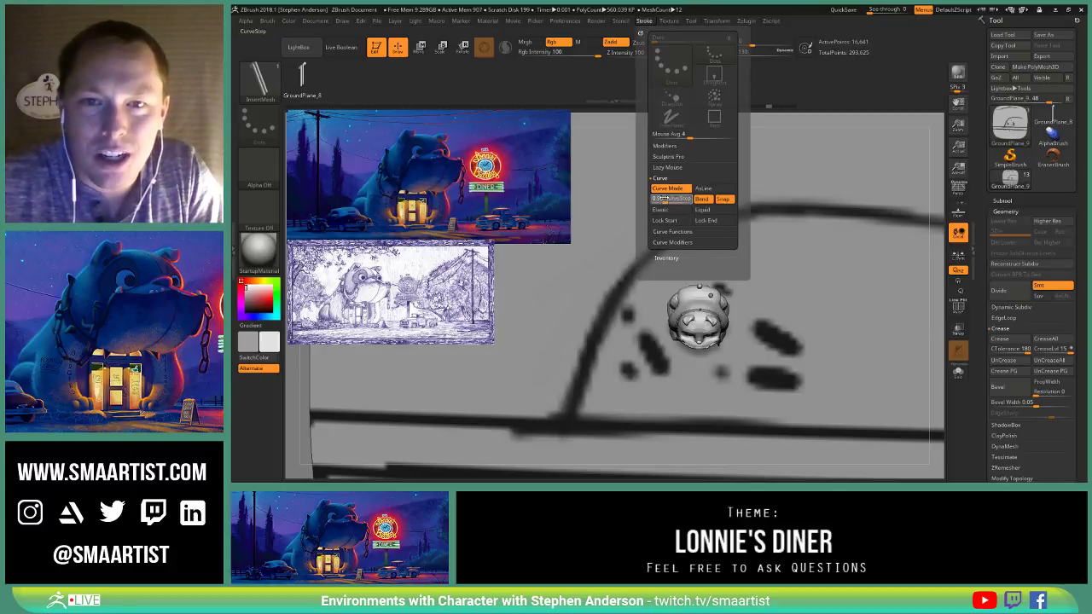
left_click(668, 198)
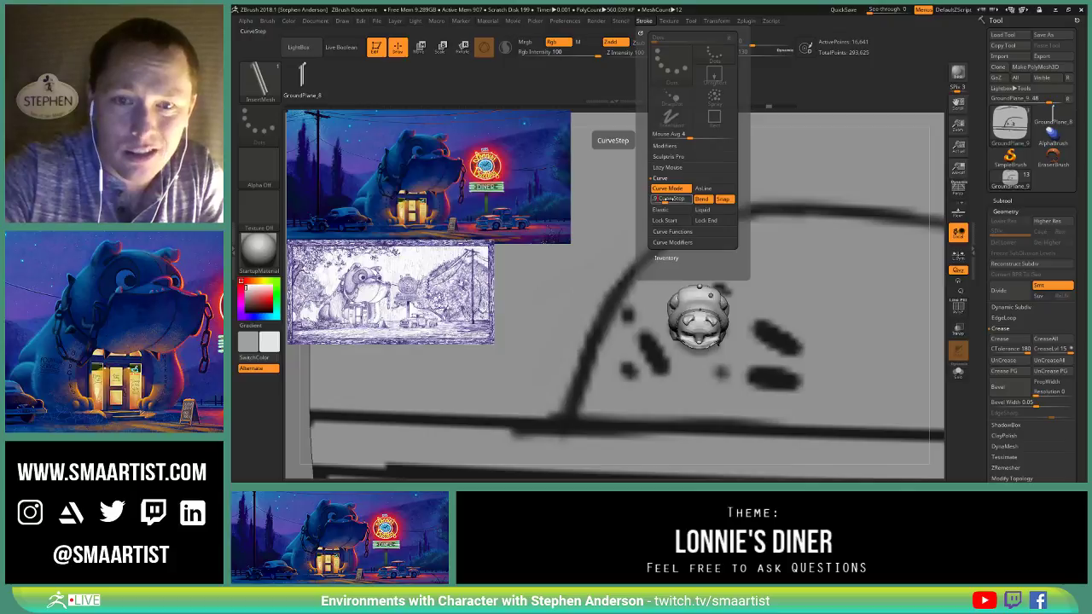
key("Return")
left_click(669, 200)
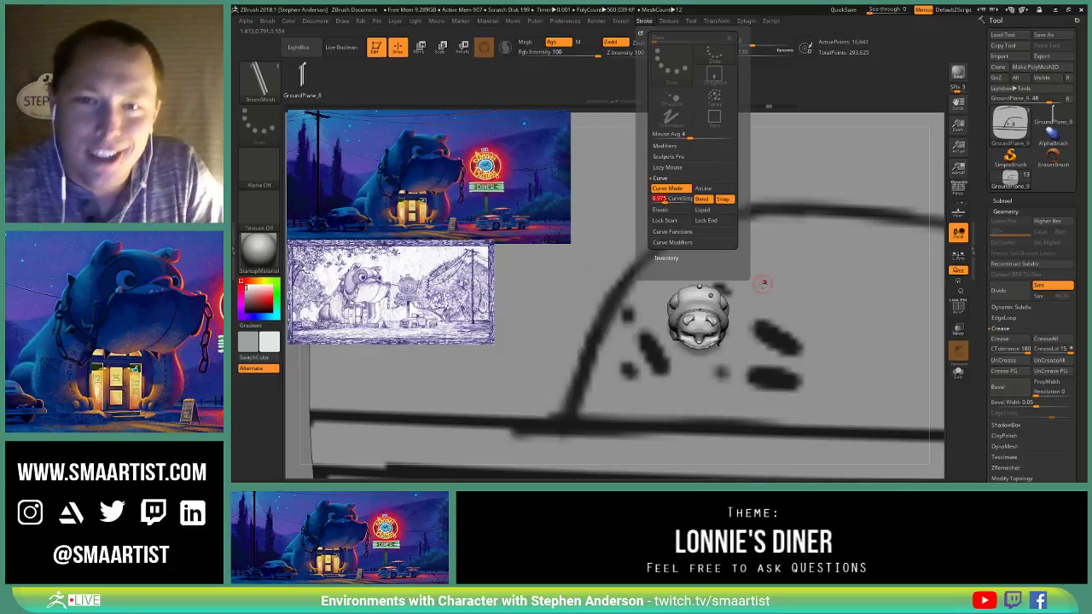
Step: Draw a new curve of fence segments along the painted curved guide, starting at the road and passing behind the bulldog building
mouse_move(703, 300)
right_mouse_down()
mouse_move(723, 240)
mouse_move(696, 245)
right_mouse_up()
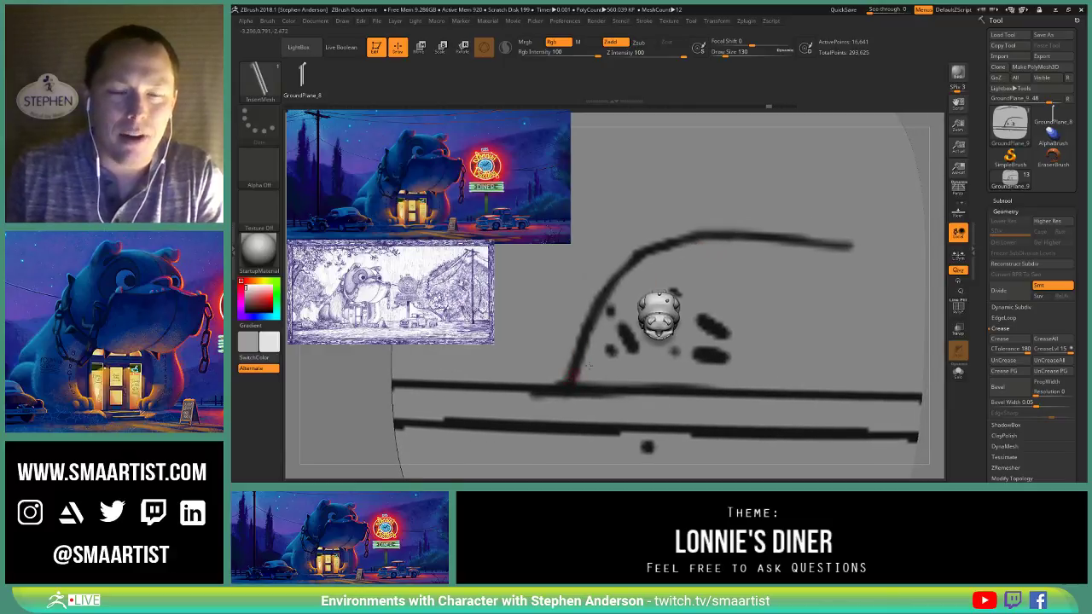
mouse_move(569, 385)
right_mouse_down("alt")
mouse_move(627, 362)
mouse_move(727, 362)
mouse_move(716, 343)
mouse_move(689, 362)
mouse_move(690, 352)
right_mouse_up("alt")
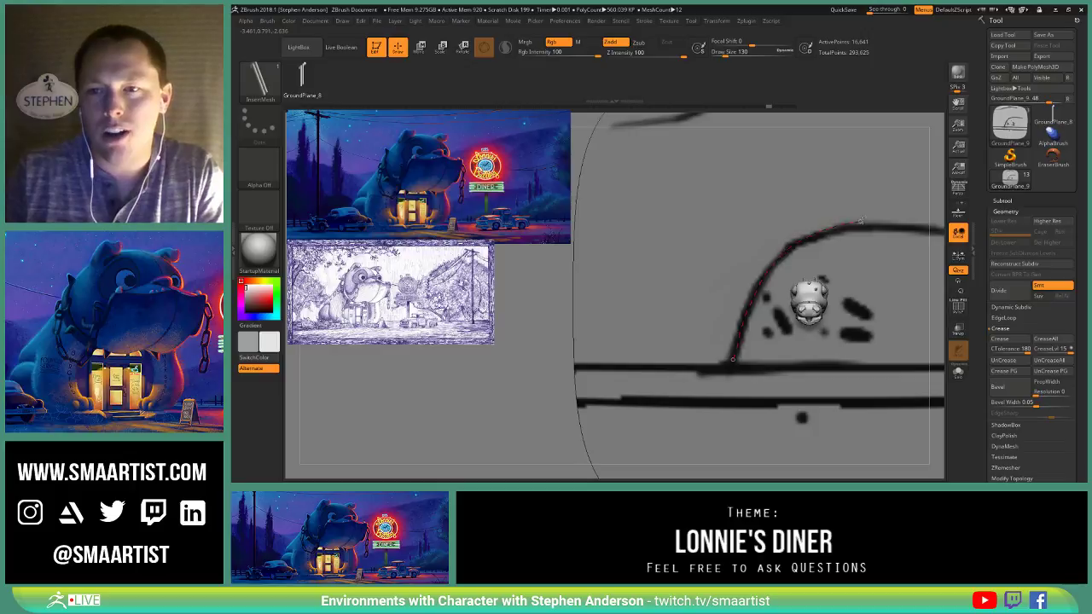
left_click_drag(733, 359, 733, 359)
Step: Turn on perspective and check the curved fence around the bulldog building
mouse_move(855, 316)
right_mouse_down("alt")
mouse_move(758, 305)
mouse_move(745, 201)
mouse_move(757, 345)
mouse_move(758, 318)
mouse_move(713, 369)
right_mouse_up("alt")
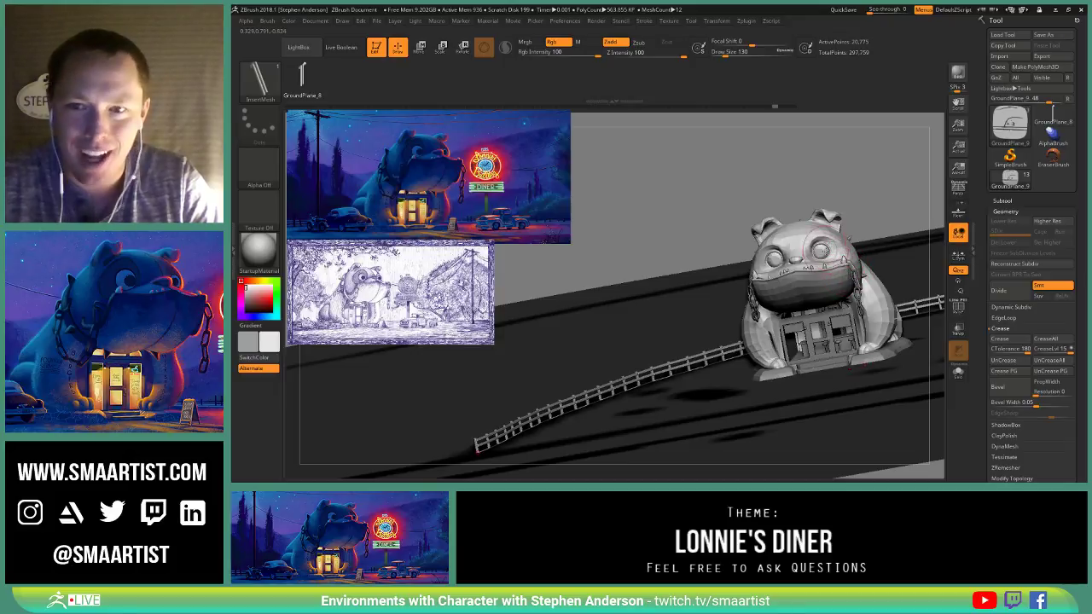
right_click_drag(823, 246, 796, 256)
key("p")
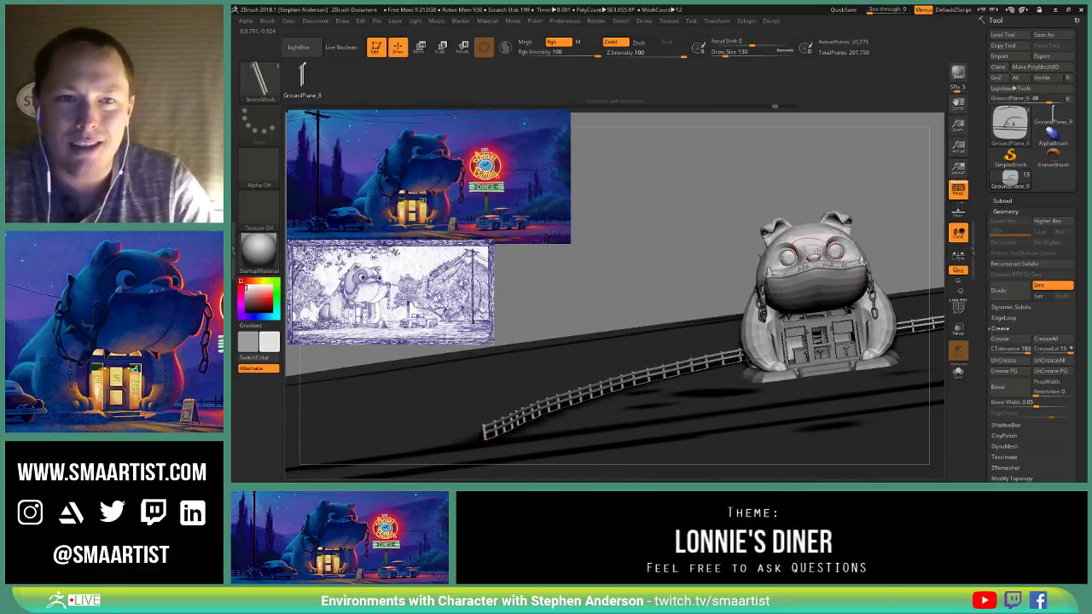
right_click_drag(819, 246, 761, 250)
right_click_drag(794, 324, 753, 304)
Step: Draw a straight fence along the road's back edge from the ground plane's edge to the curved fence, with draw size 130
mouse_move(763, 266)
right_mouse_down()
mouse_move(755, 325)
mouse_move(741, 314)
mouse_move(734, 332)
mouse_move(623, 272)
right_mouse_up()
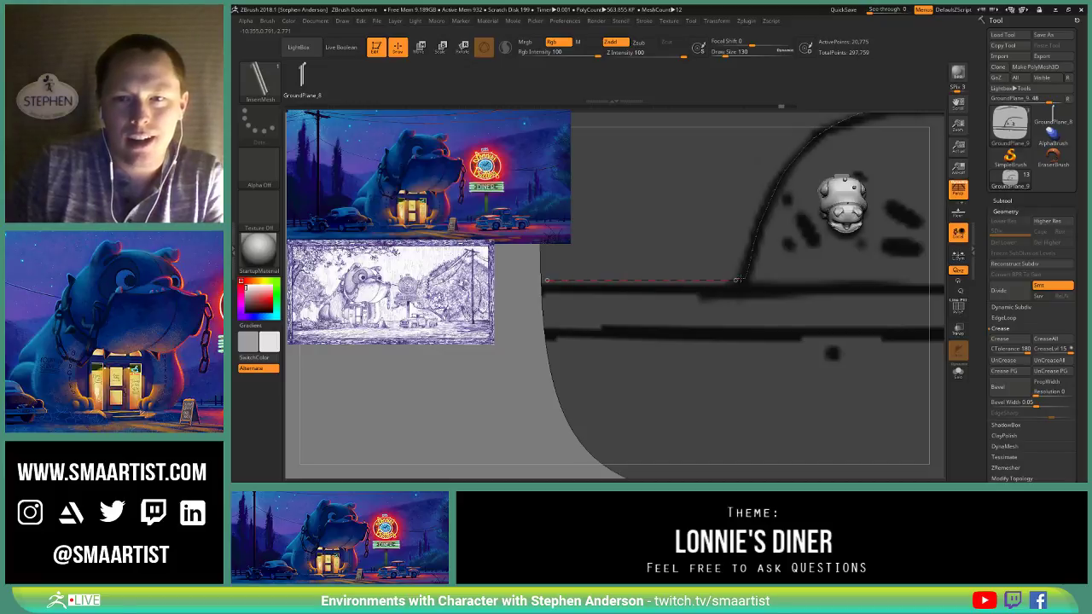
left_click_drag(744, 279, 744, 283, "shift")
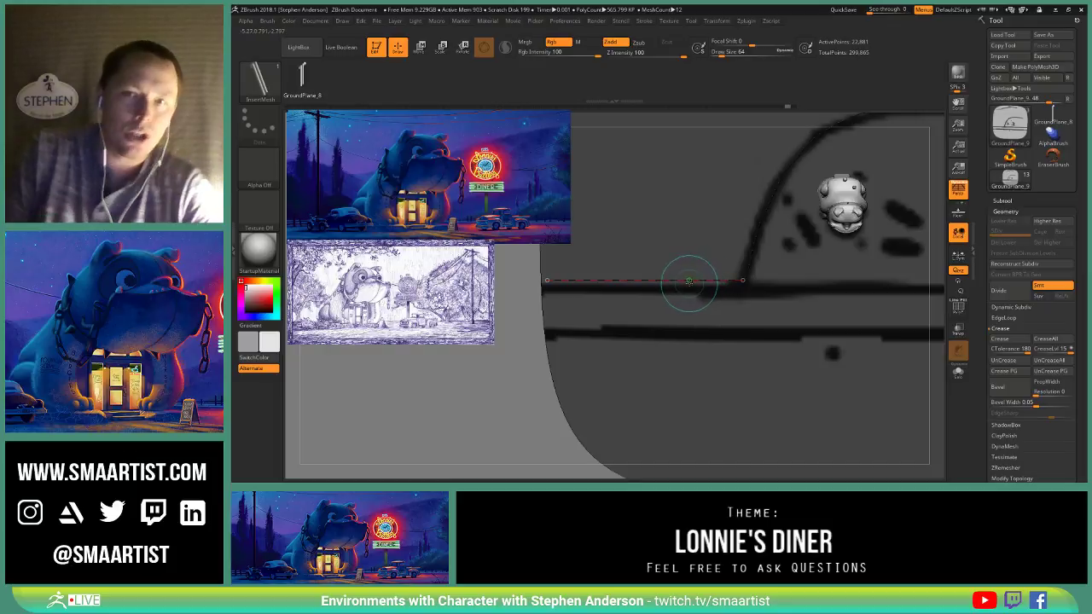
left_click(721, 55)
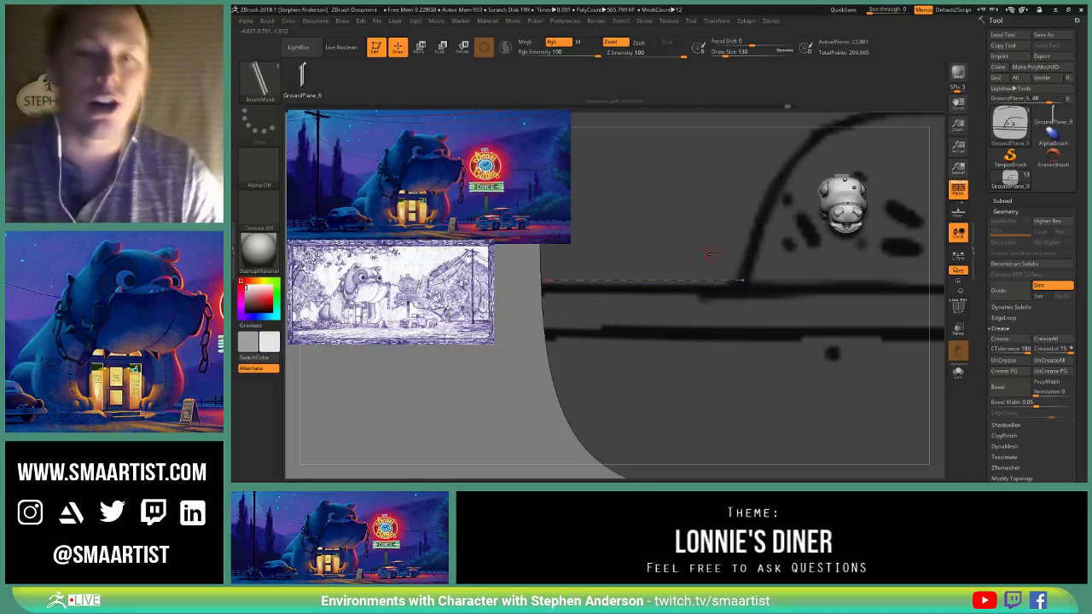
Step: Move the straight fence about 0.06 along the road toward the curved fence's end, then clear the mask
mouse_move(657, 372)
right_mouse_down()
mouse_move(660, 282)
mouse_move(665, 316)
mouse_move(669, 293)
mouse_move(740, 280)
right_mouse_up()
key("w")
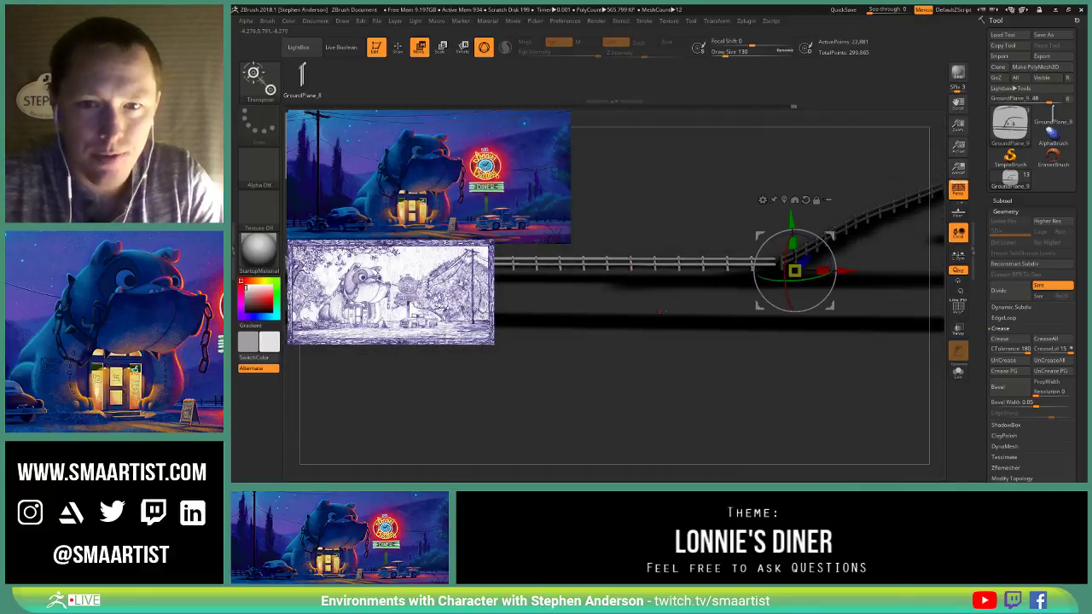
left_click_drag(745, 271, 752, 271)
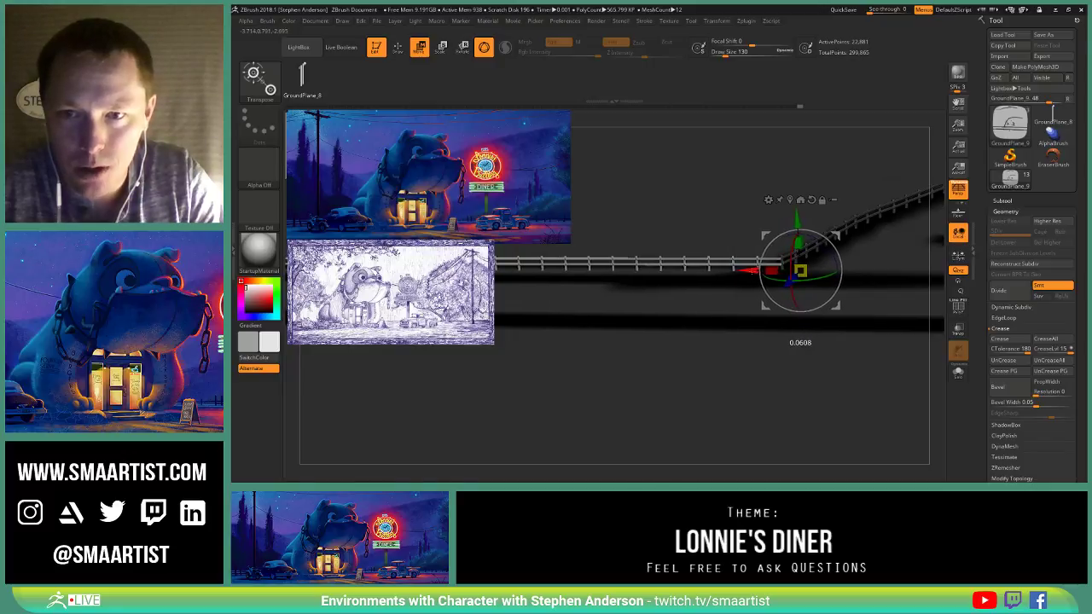
key("q")
right_click_drag(713, 263, 919, 324, "alt")
left_click_drag(586, 128, 601, 140, "ctrl")
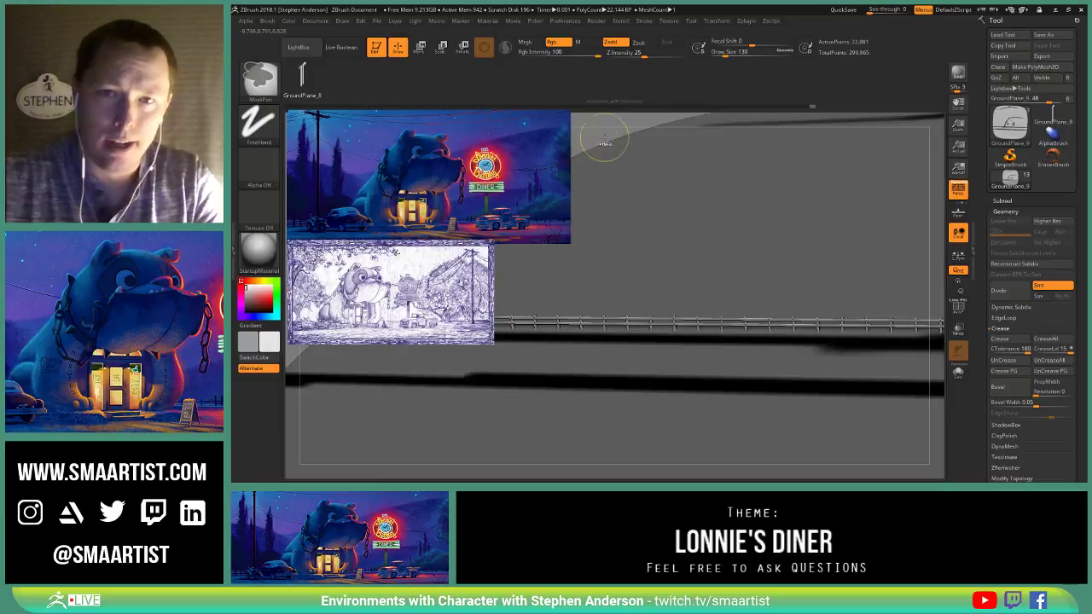
right_click_drag(662, 222, 773, 274)
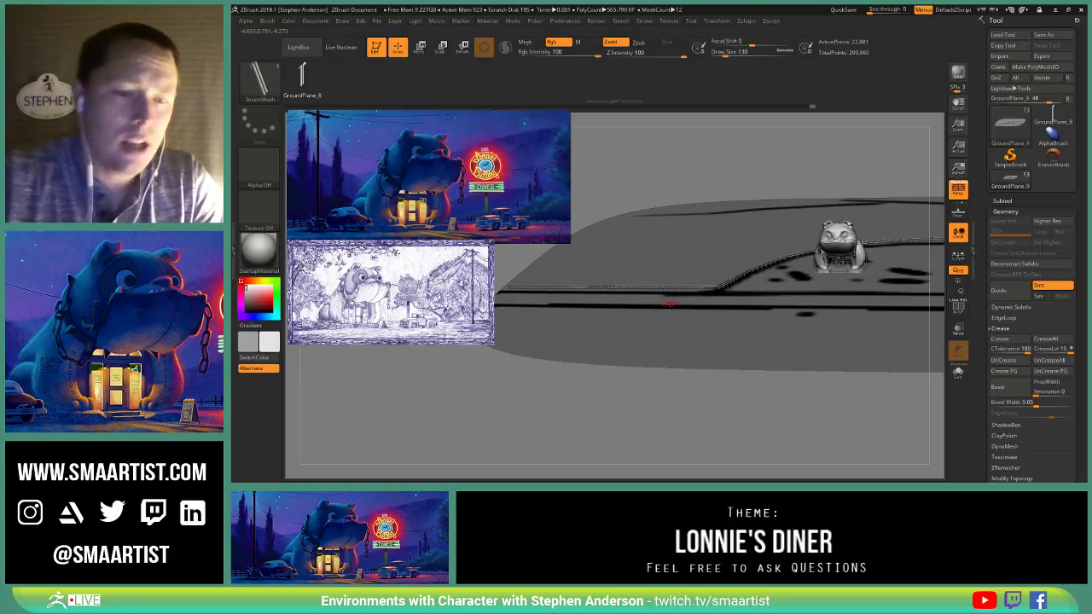
right_click_drag(736, 334, 698, 340, "alt")
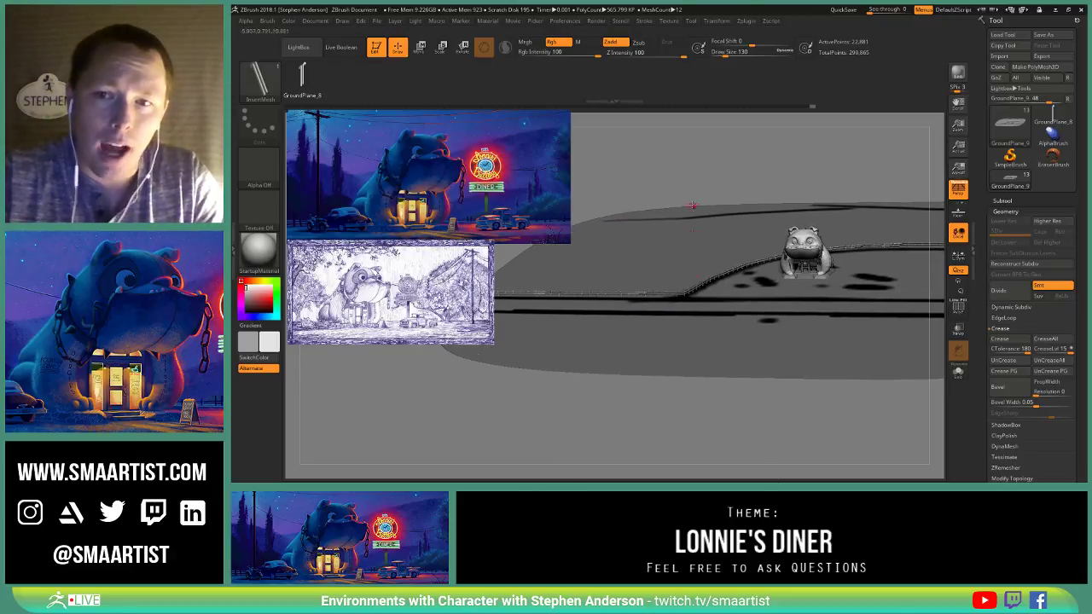
right_click_drag(785, 280, 749, 243, "alt")
right_click_drag(648, 275, 743, 278, "alt")
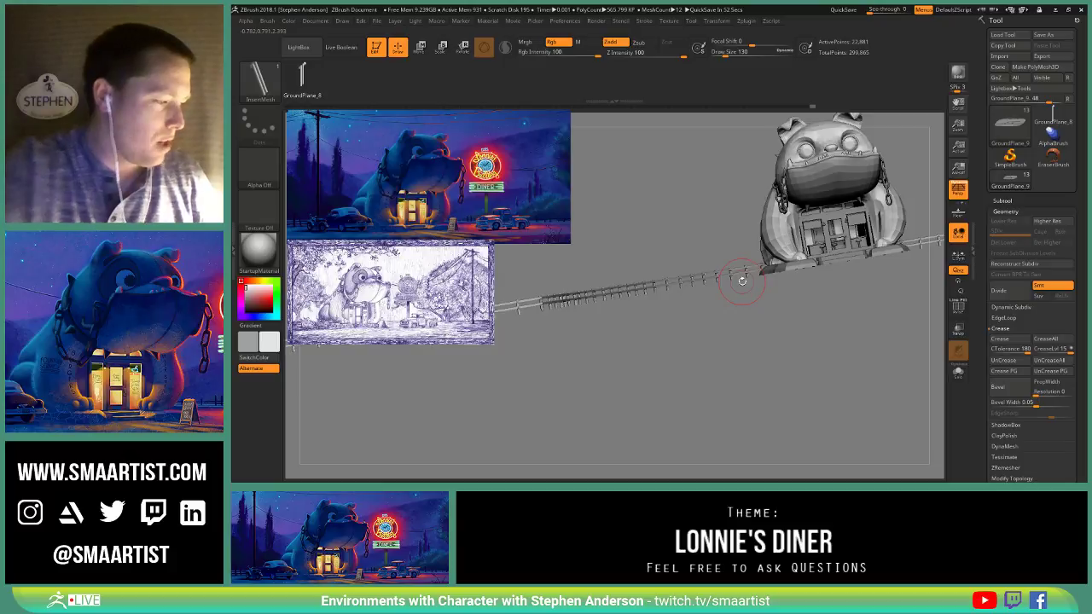
left_click_drag(700, 226, 649, 231)
Step: Assign the ground strip between the two painted road lines to its own polygroup and show the whole mesh again
mouse_move(649, 231)
right_mouse_down()
mouse_move(692, 230)
mouse_move(676, 208)
mouse_move(639, 290)
mouse_move(633, 274)
mouse_move(740, 271)
mouse_move(687, 273)
mouse_move(744, 292)
mouse_move(734, 314)
right_mouse_up()
key("shift+f")
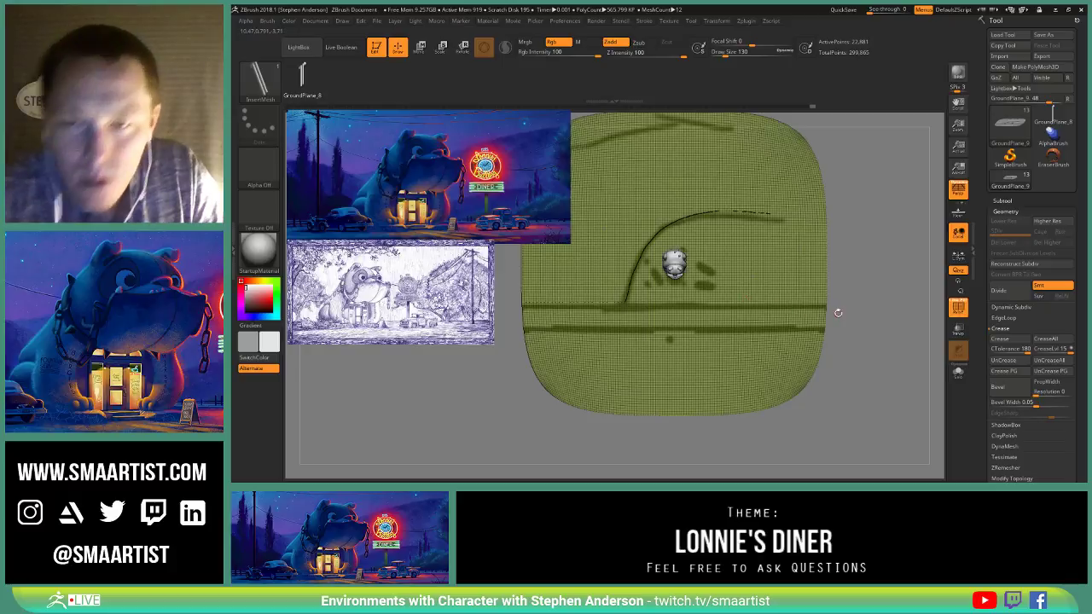
key("ctrl+shift")
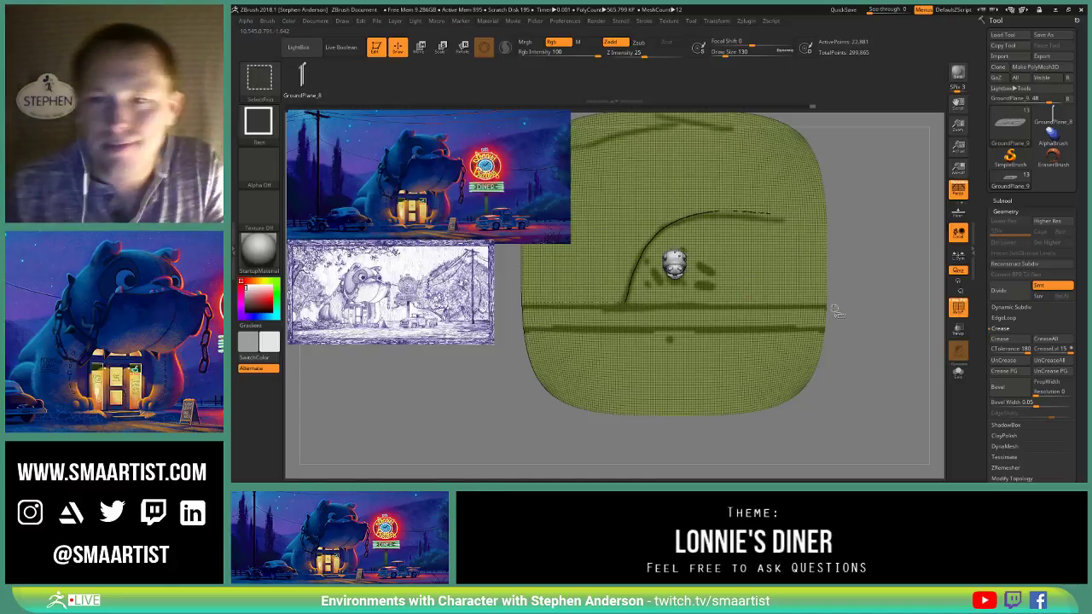
left_click_drag(836, 308, 495, 332, "ctrl+shift")
key("ctrl+w")
left_click(800, 367, "ctrl+shift")
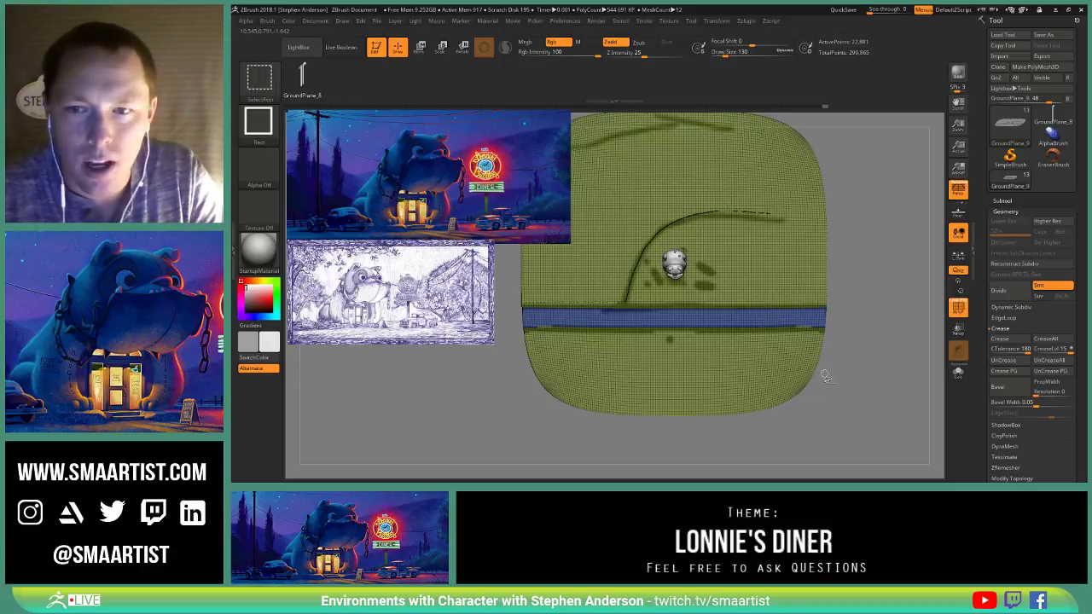
Step: Assign the ground area in front of the road to its own polygroup, then restore all geometry and clear the mask
mouse_move(853, 341)
left_mouse_down()
mouse_move(855, 352)
mouse_move(853, 336)
mouse_move(600, 459)
mouse_move(474, 465)
left_mouse_up()
left_click(820, 370, "ctrl+shift")
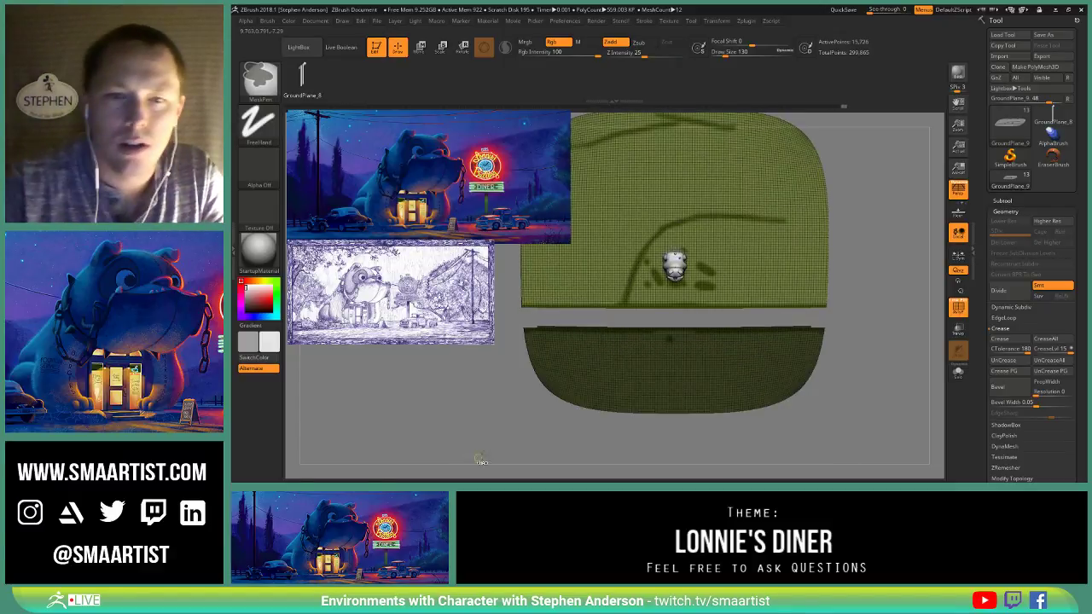
left_click(873, 391, "ctrl+shift")
left_click(858, 370, "ctrl")
left_click_drag(857, 370, 873, 393)
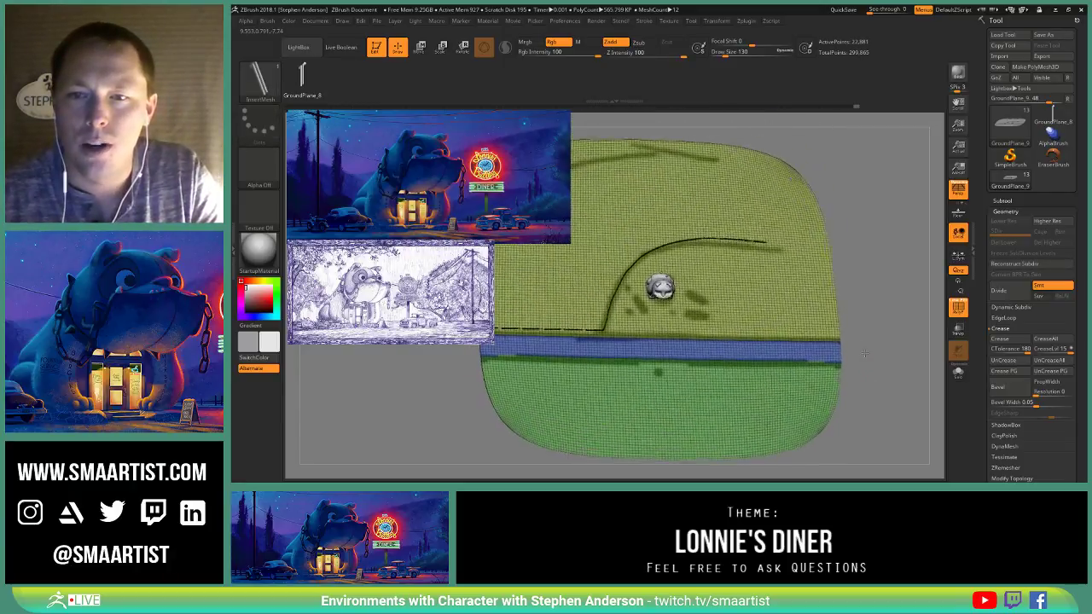
Step: Split the ground plane subtool into separate subtools by polygroup
left_click(1002, 201)
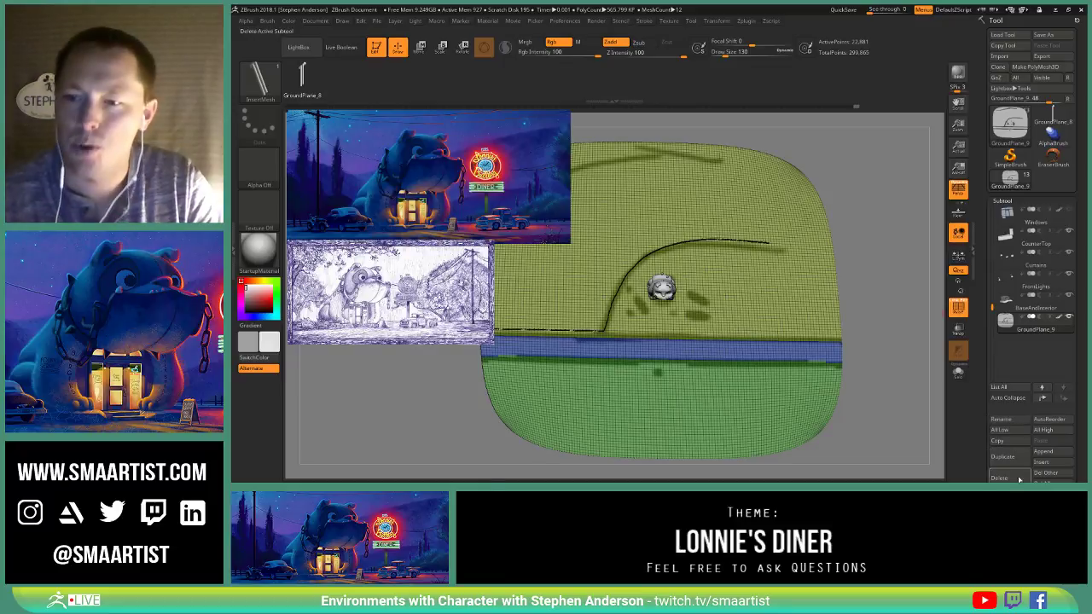
scroll(1043, 417, "down", 5)
left_click(1006, 410)
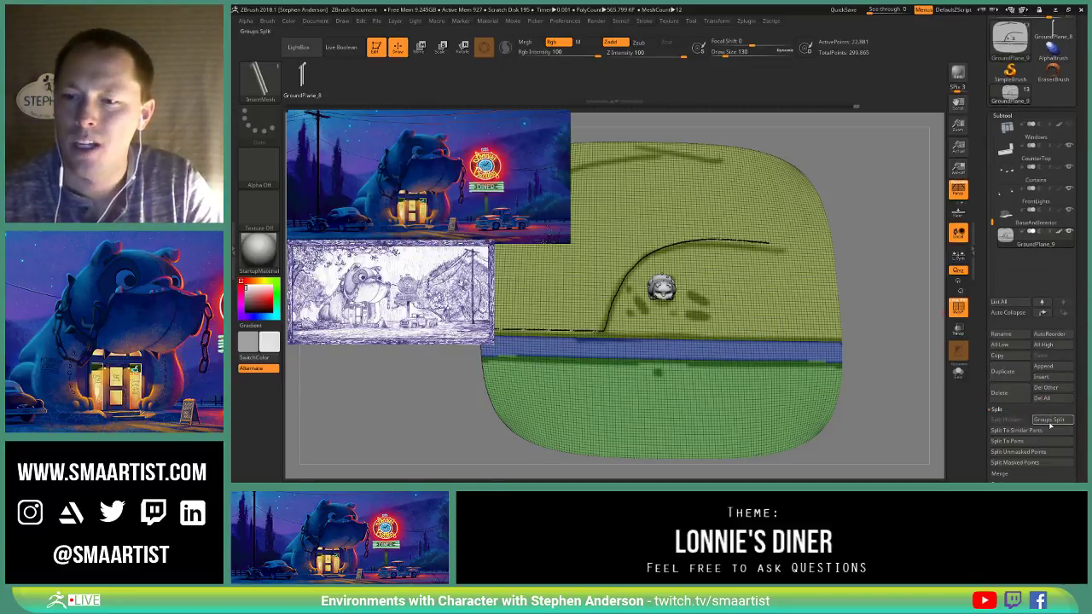
left_click(1059, 422)
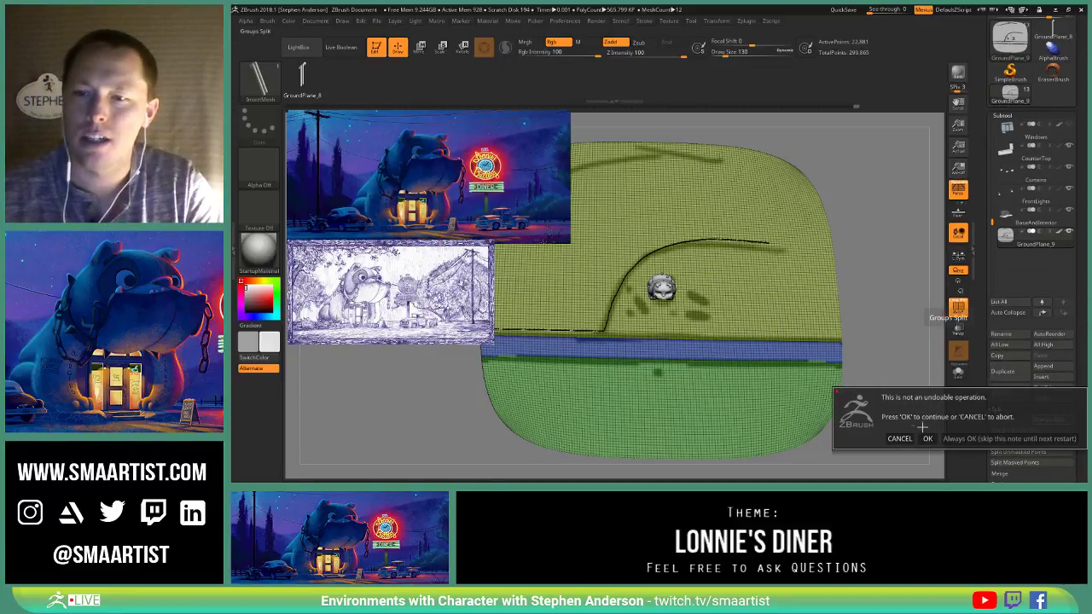
left_click(928, 438)
Step: Select the split-off fence subtool and rename it Fence
left_click_drag(877, 252, 899, 264)
left_click(1009, 266)
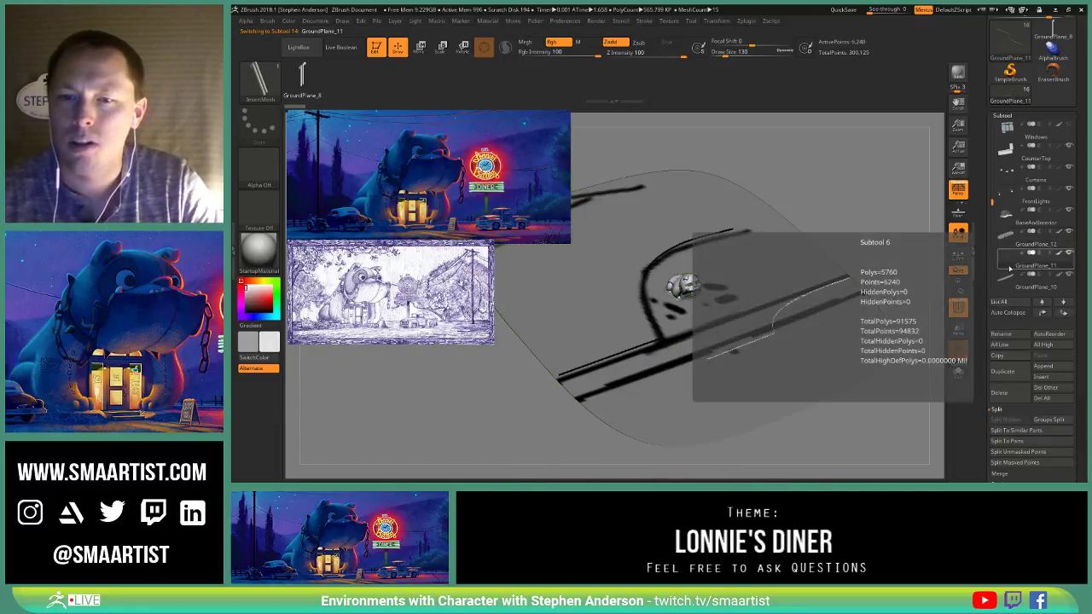
key("shift+f")
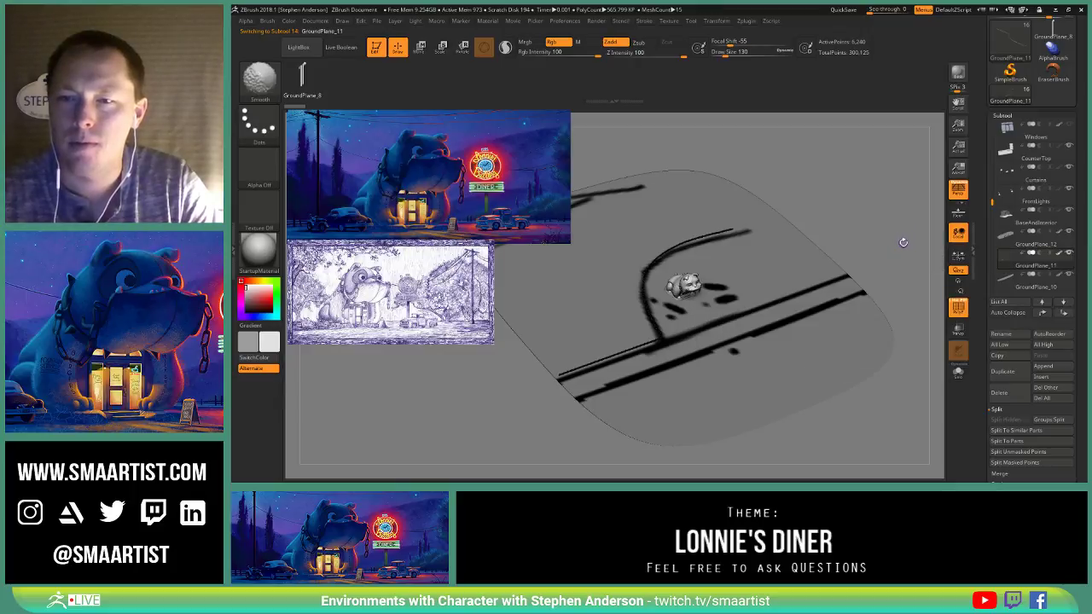
mouse_move(904, 241)
left_mouse_down()
mouse_move(887, 209)
mouse_move(891, 231)
left_mouse_up()
left_click(1015, 334)
type("Fence")
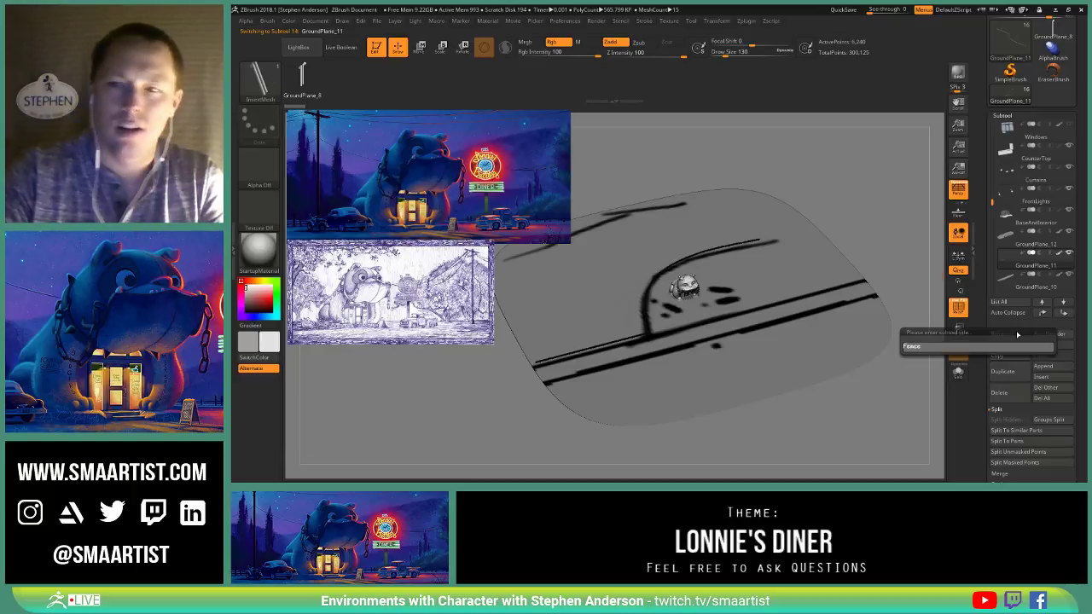
key("Return")
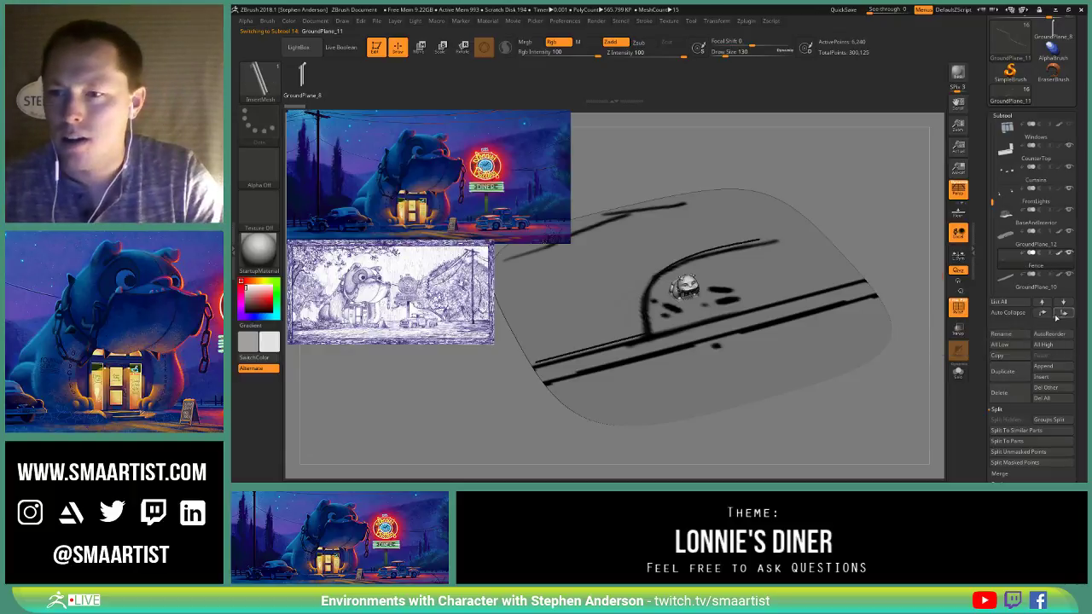
Step: Move the Fence subtool one place up in the subtool order and rename the large ground piece behind the road GroundPlane_Main
left_click(1043, 313)
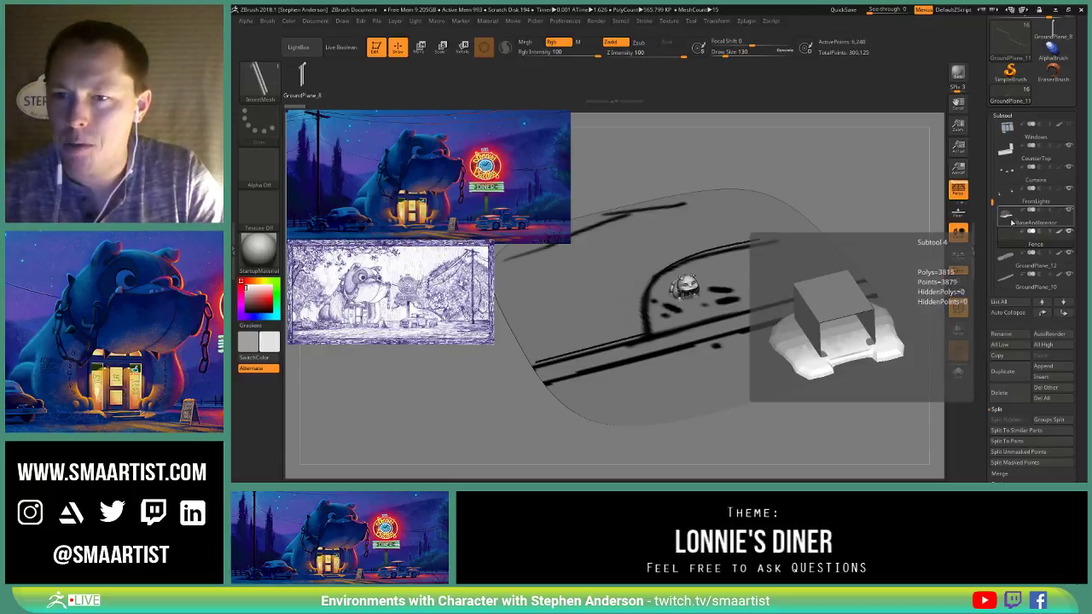
left_click(1008, 265)
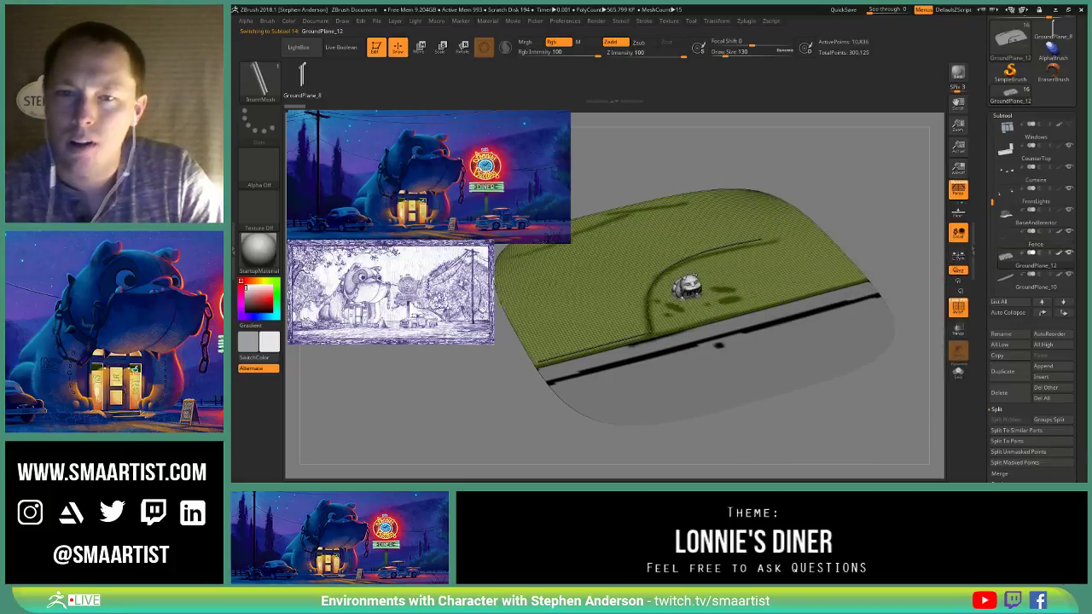
left_click_drag(802, 309, 825, 296)
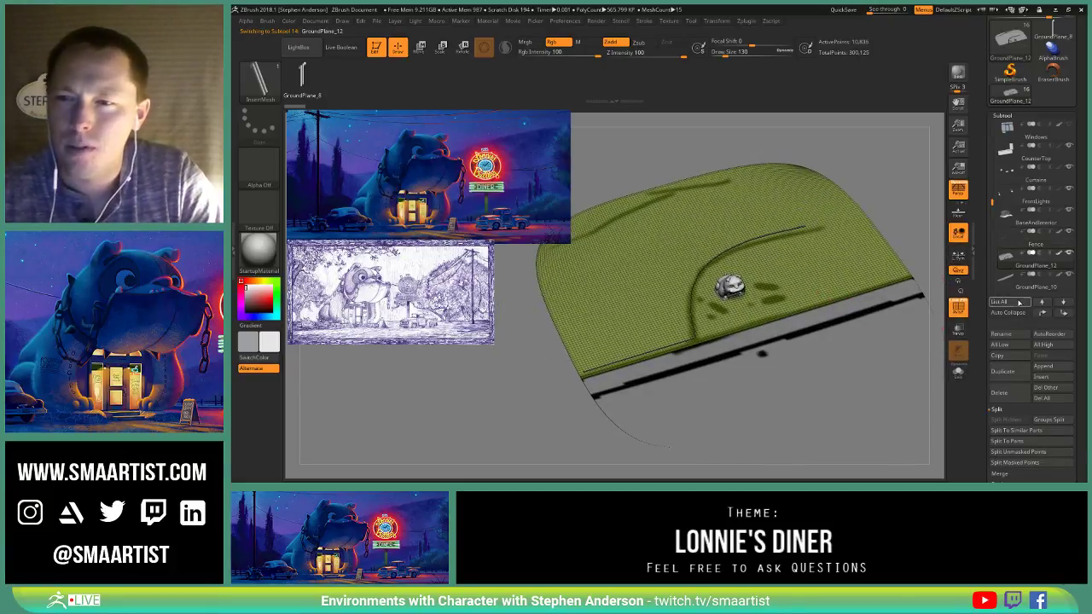
left_click(1011, 335)
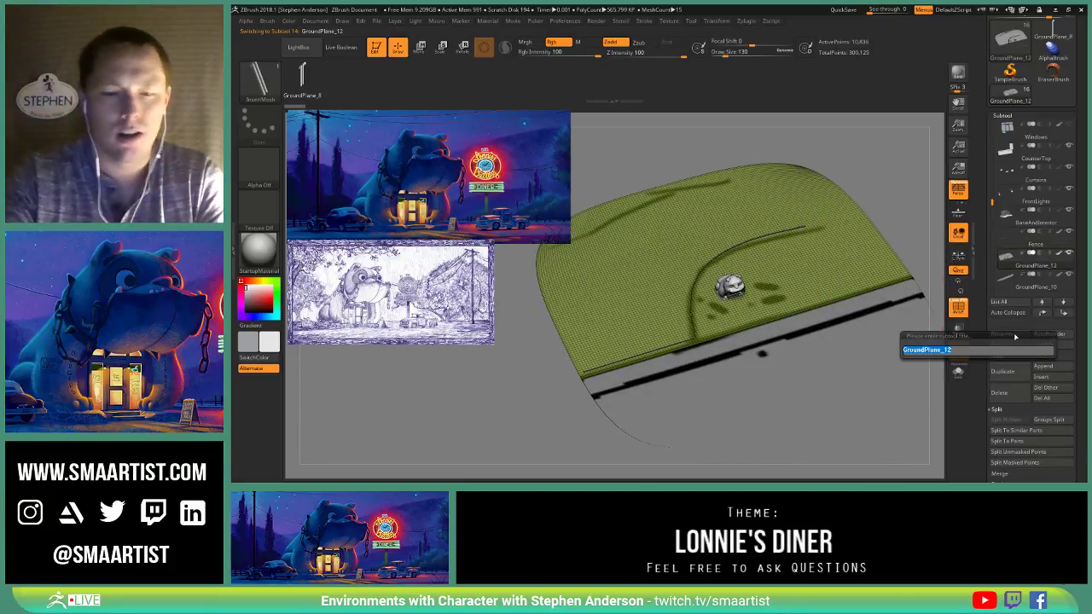
type("Grou")
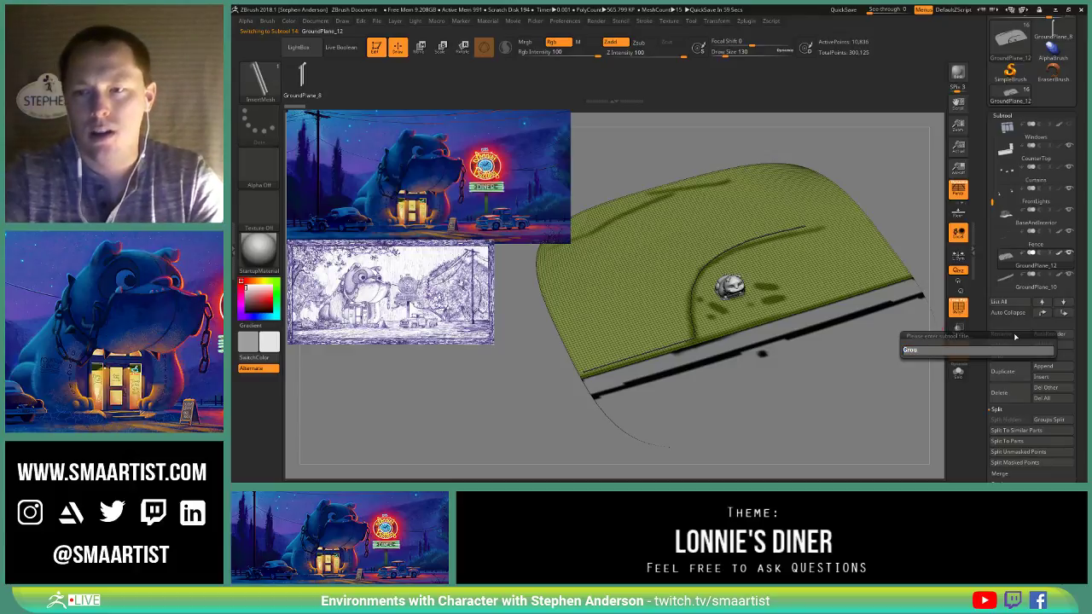
type("ndPlaneMain")
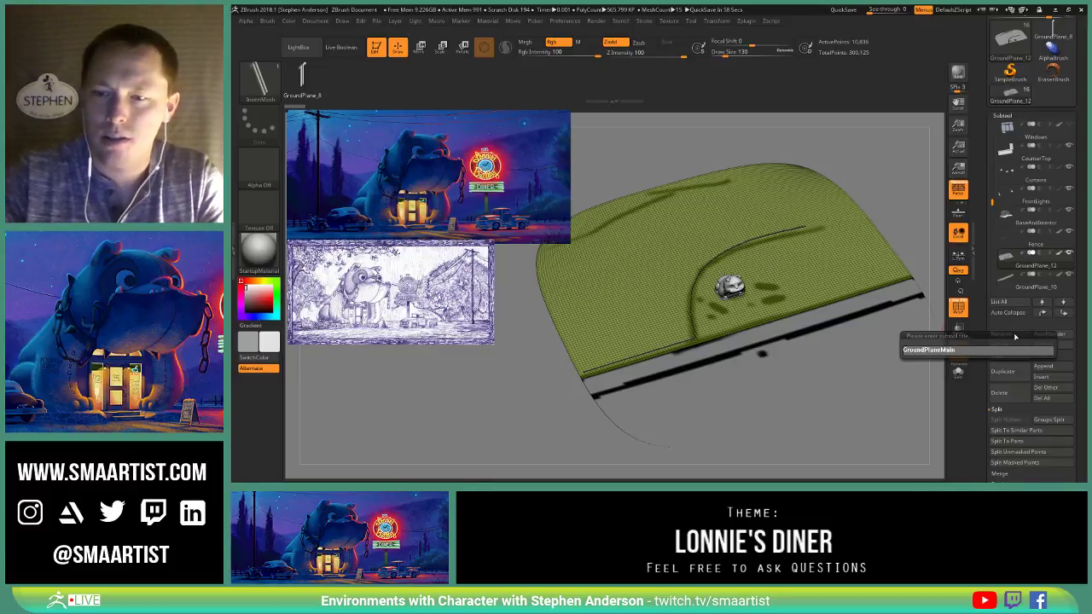
key("Return")
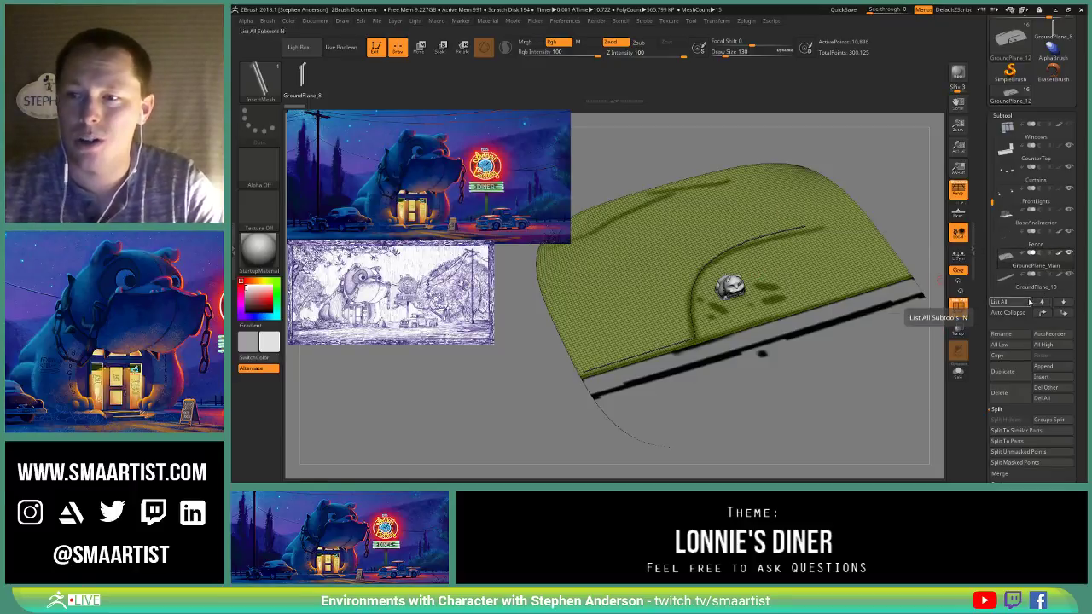
Step: Select the ground piece in front of the road and rename it GroundPlane_Secondary
left_click(824, 254, "alt")
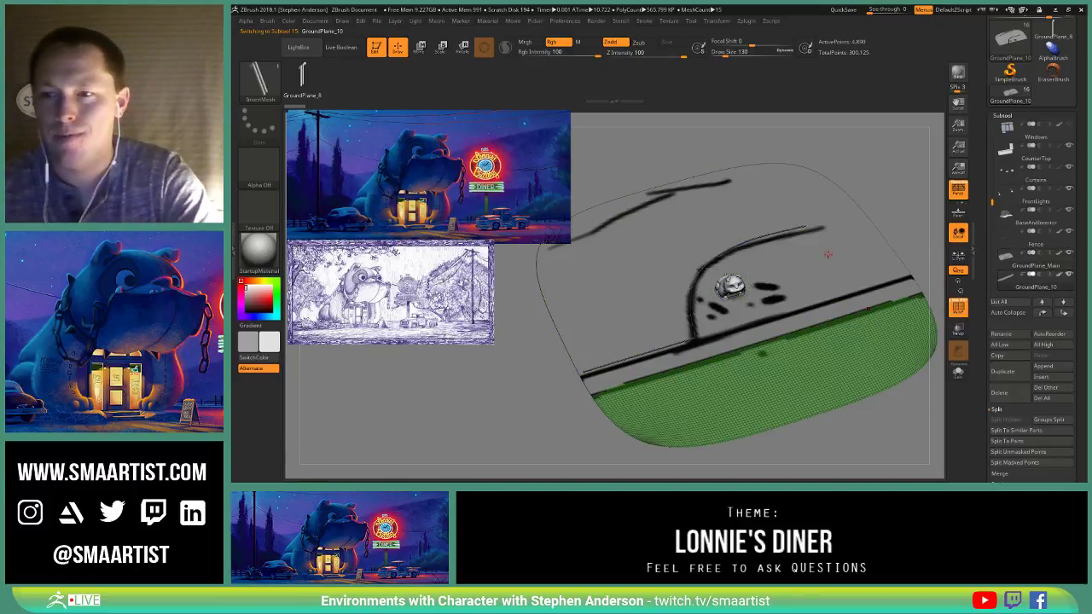
left_click(1011, 335)
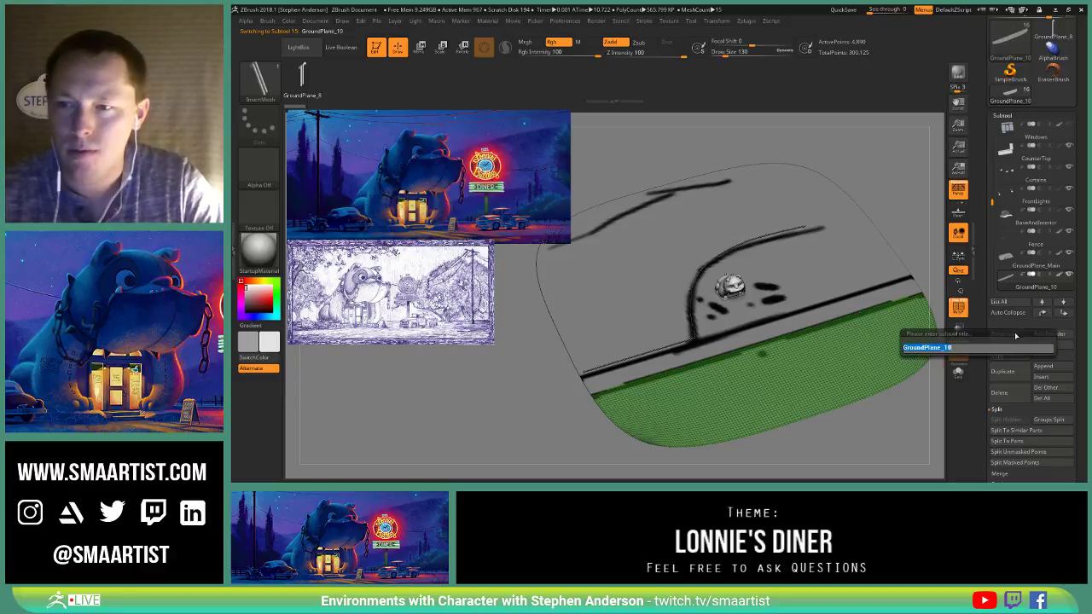
key("shift")
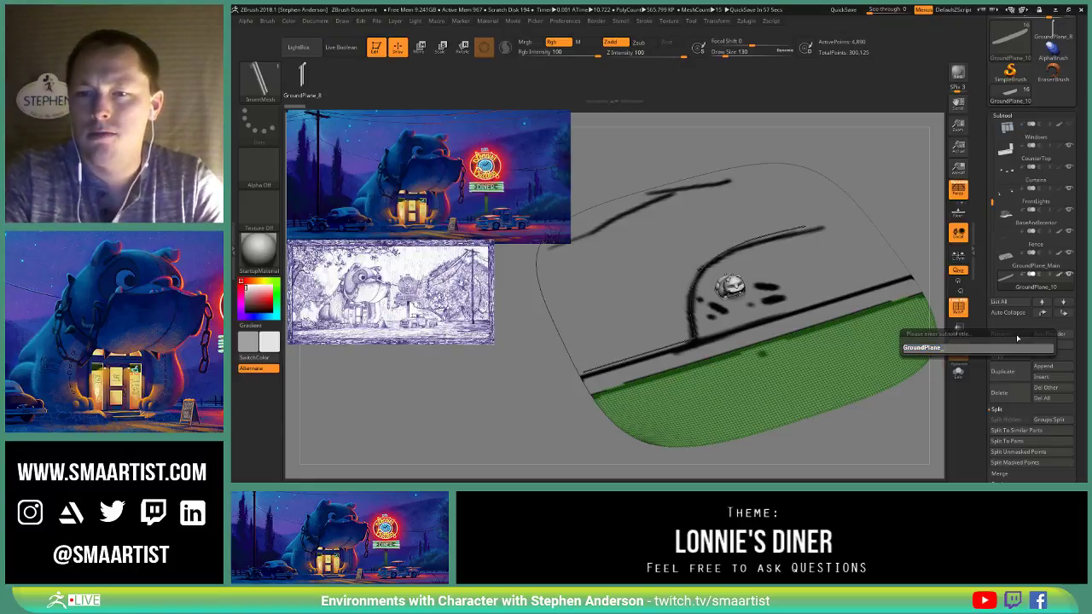
type("_Sec")
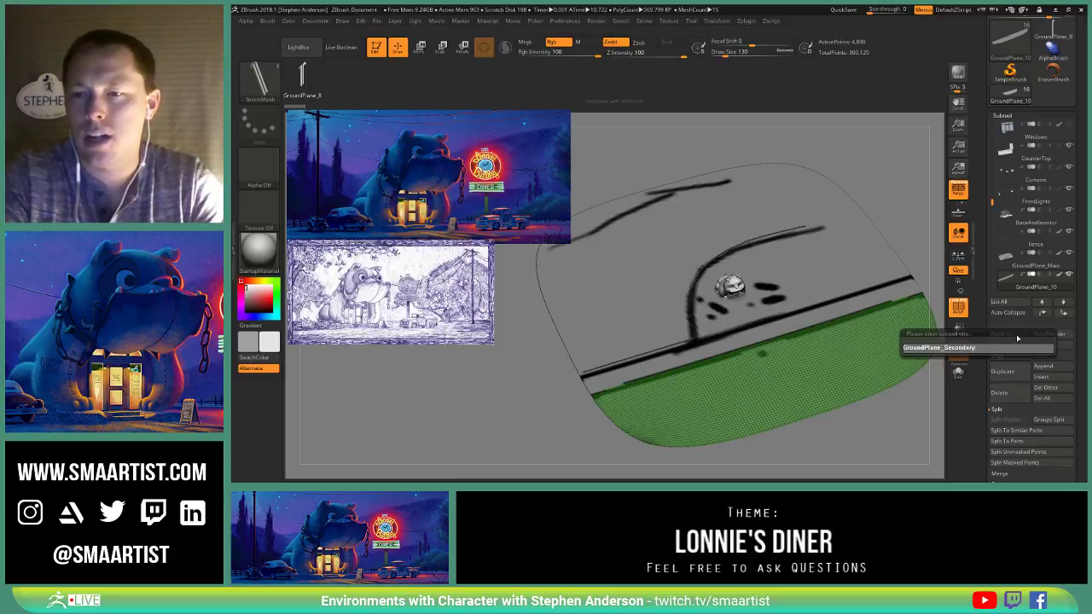
type("ondary")
key("Return")
Step: Select the road strip subtool, rename it GroundPlane_Road, and turn off the polyframe display
scroll(1015, 248, "down", 3)
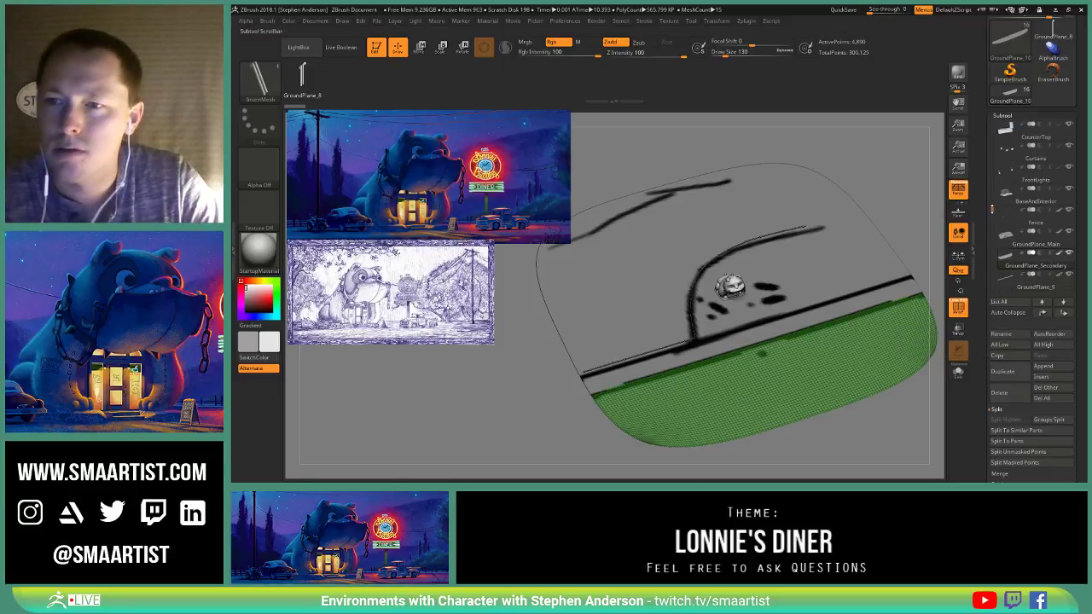
left_click(1011, 244)
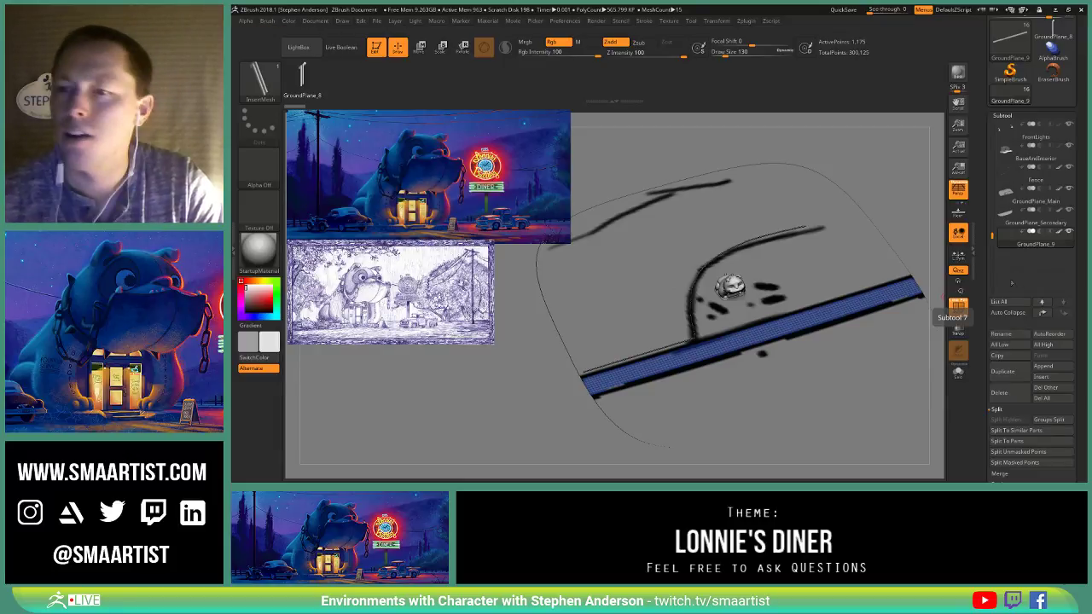
left_click(1015, 332)
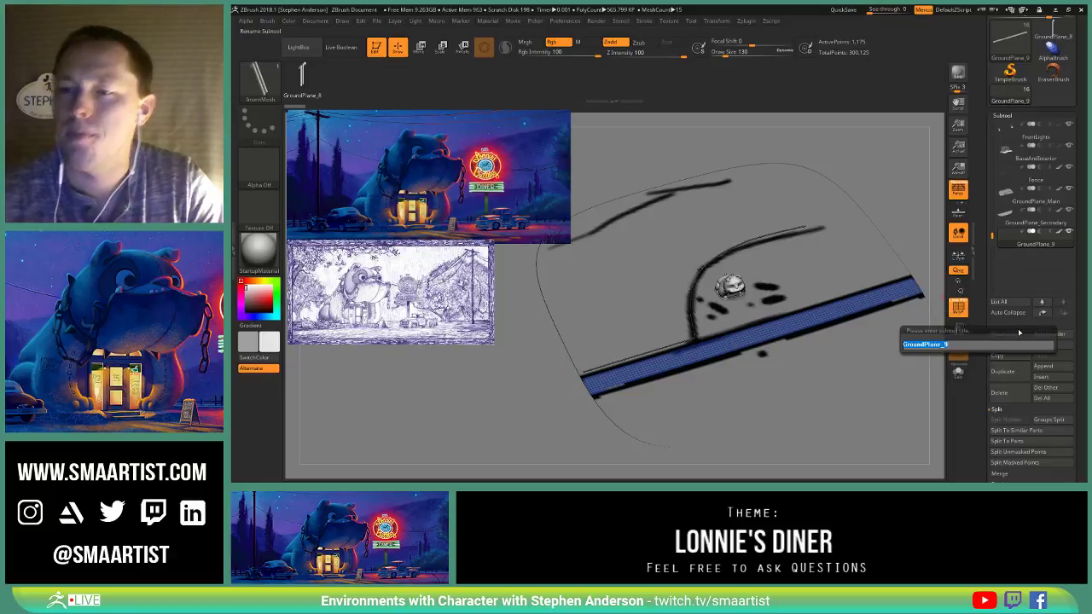
type("G")
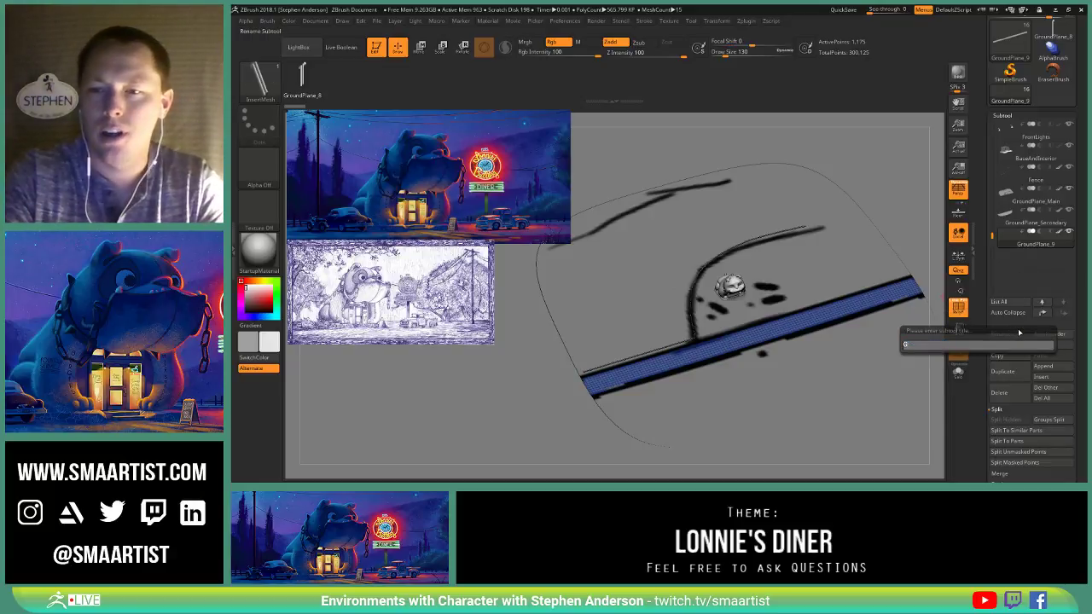
type("roundPlane")
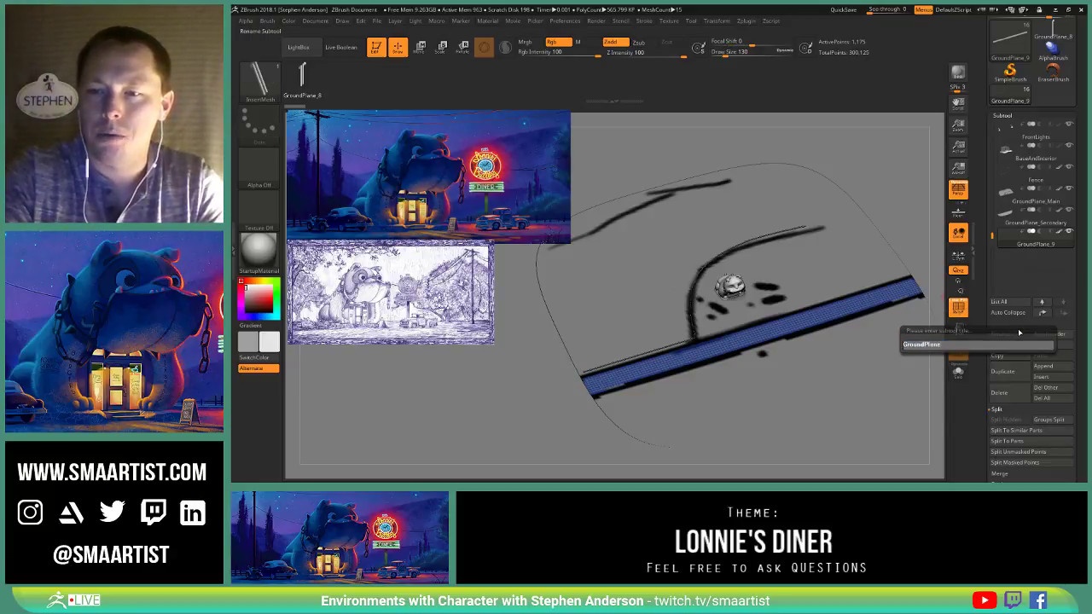
type("_Froad")
key("Return")
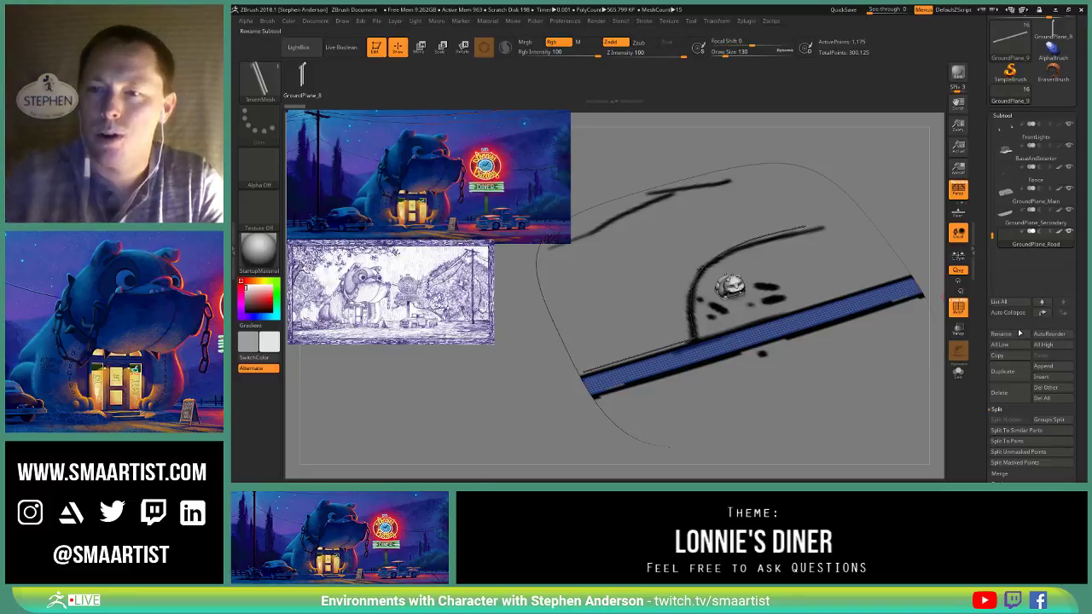
key("shift+f")
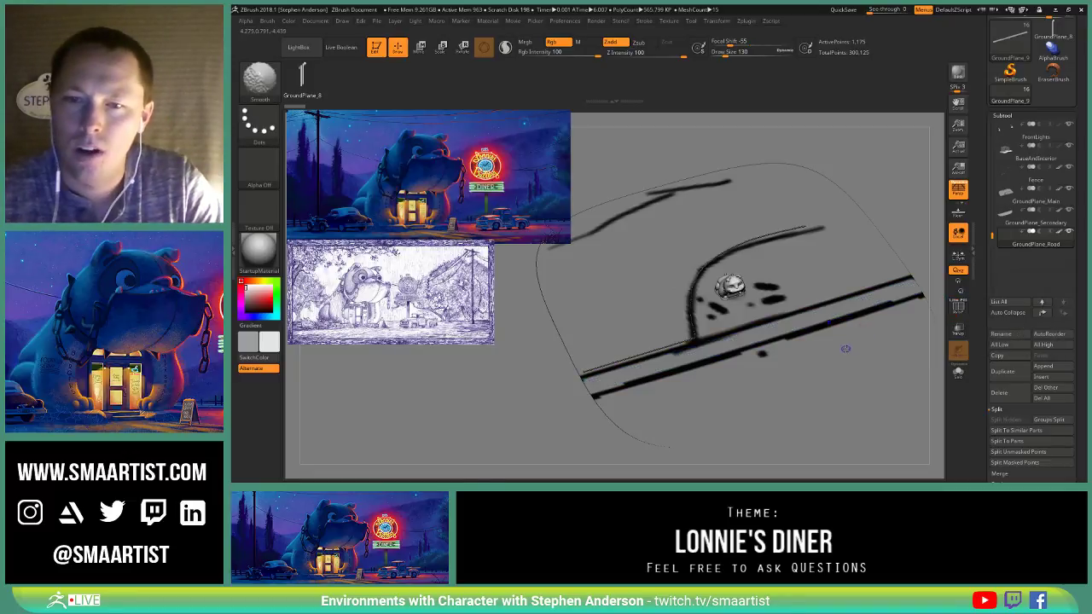
Step: Select the GroundPlane_Main subtool and turn off its polypaint display so the painted guides are hidden
mouse_move(846, 349)
right_mouse_down()
mouse_move(781, 300)
mouse_move(801, 254)
mouse_move(739, 268)
mouse_move(758, 307)
mouse_move(756, 343)
mouse_move(707, 317)
mouse_move(745, 309)
mouse_move(723, 295)
mouse_move(815, 304)
right_mouse_up()
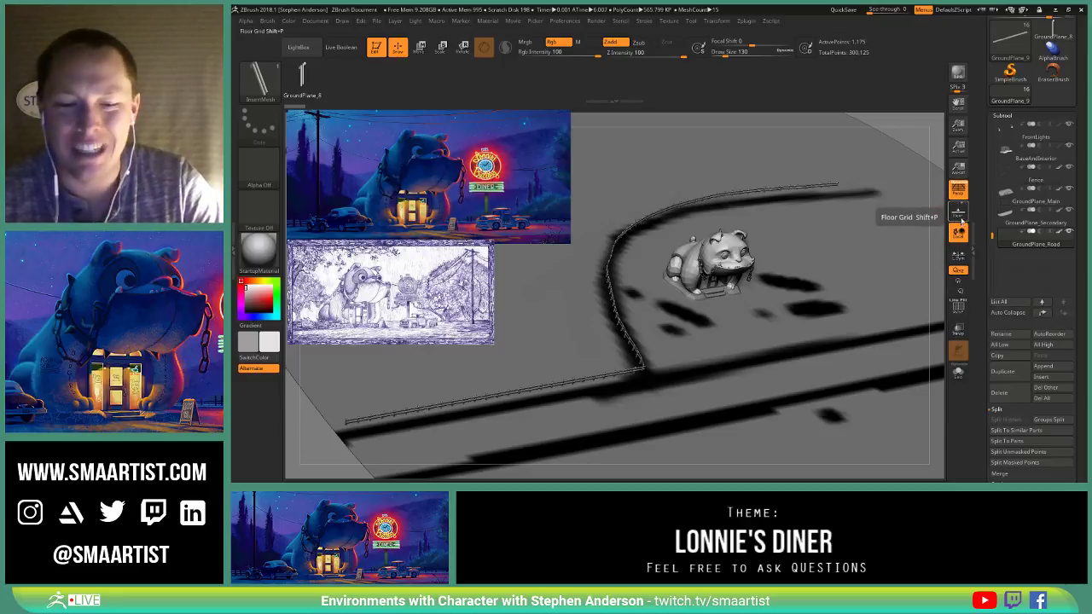
mouse_move(1020, 214)
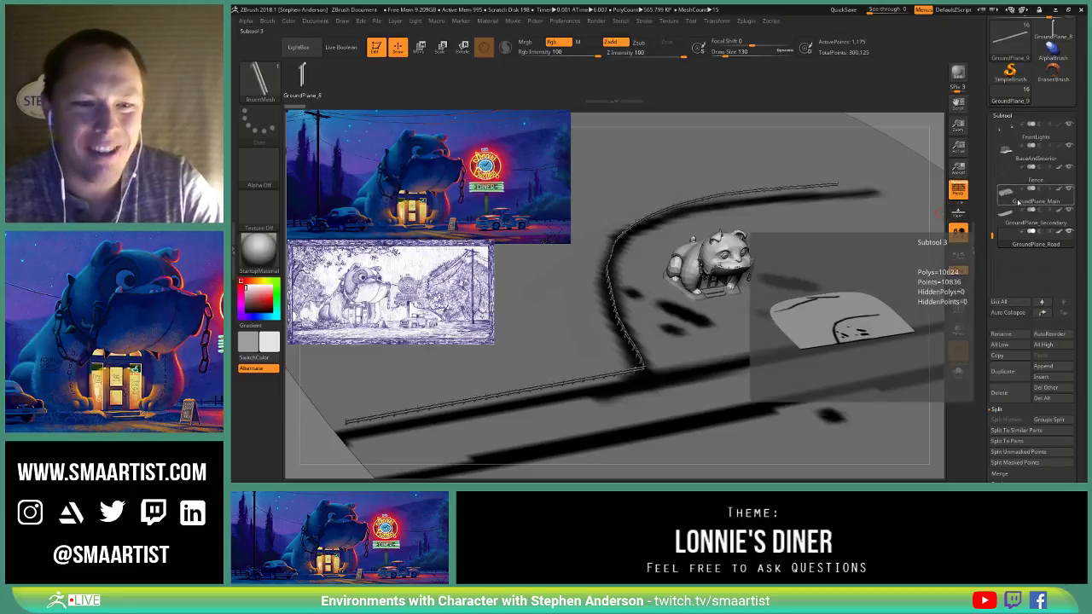
left_click(1014, 202)
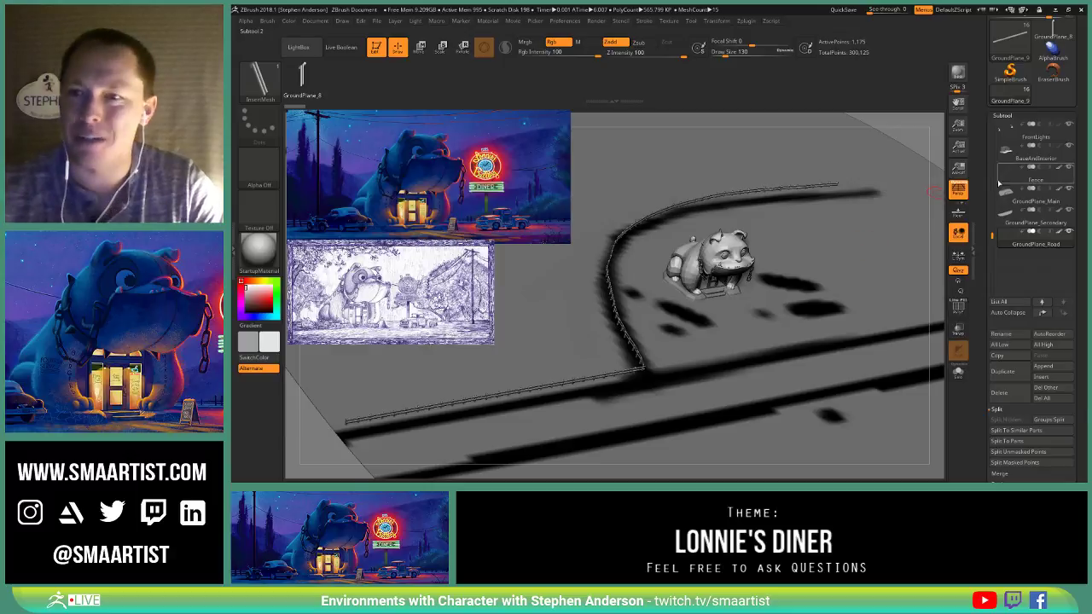
left_click(1015, 201)
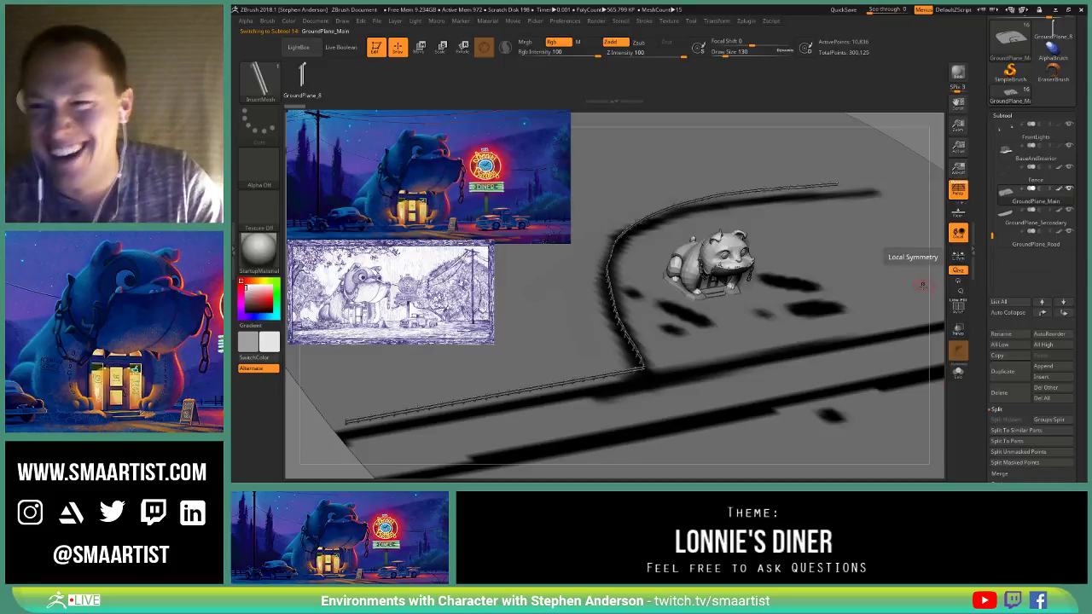
key("shift+f")
key("shift+f")
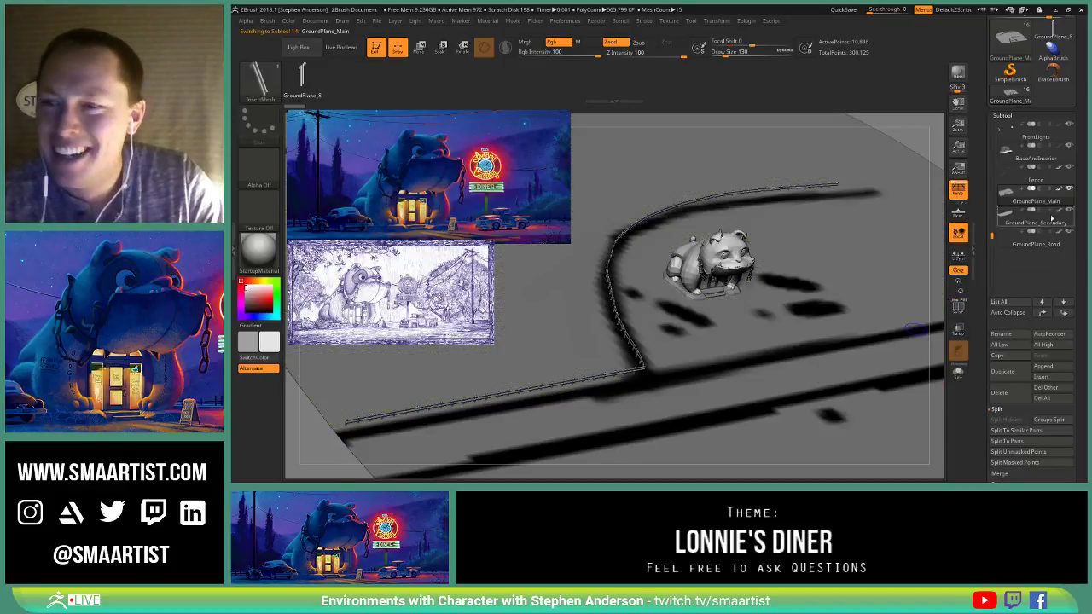
left_click(1059, 189)
mouse_move(648, 350)
right_mouse_down()
mouse_move(627, 352)
mouse_move(660, 342)
mouse_move(653, 350)
mouse_move(703, 312)
mouse_move(672, 273)
mouse_move(681, 292)
mouse_move(757, 303)
right_mouse_up()
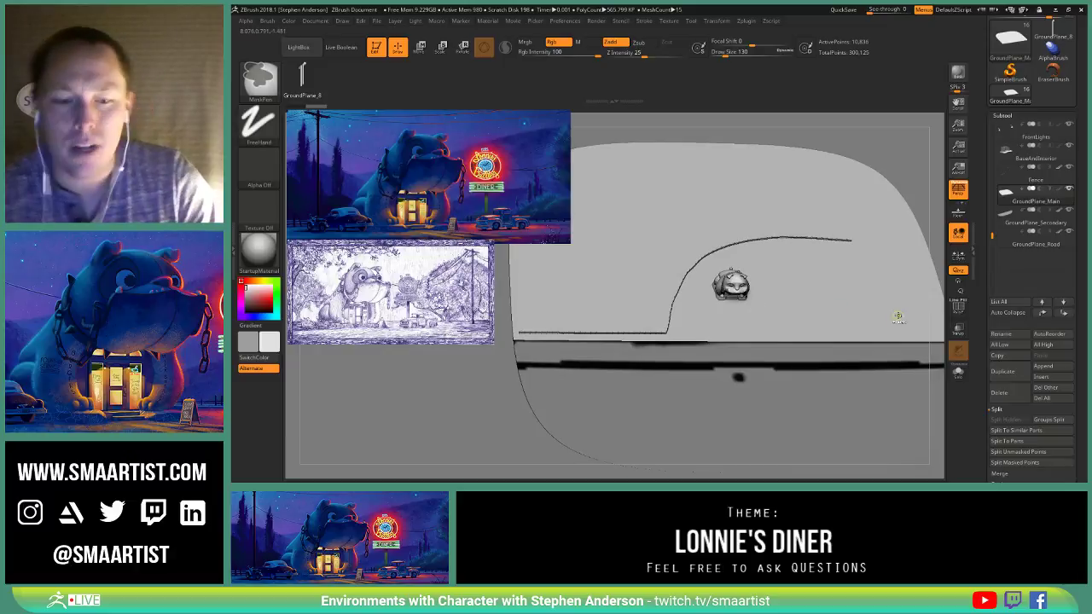
Step: Duplicate the GroundPlane_Main subtool to get a working copy of the main ground
key("ctrl+shift+d")
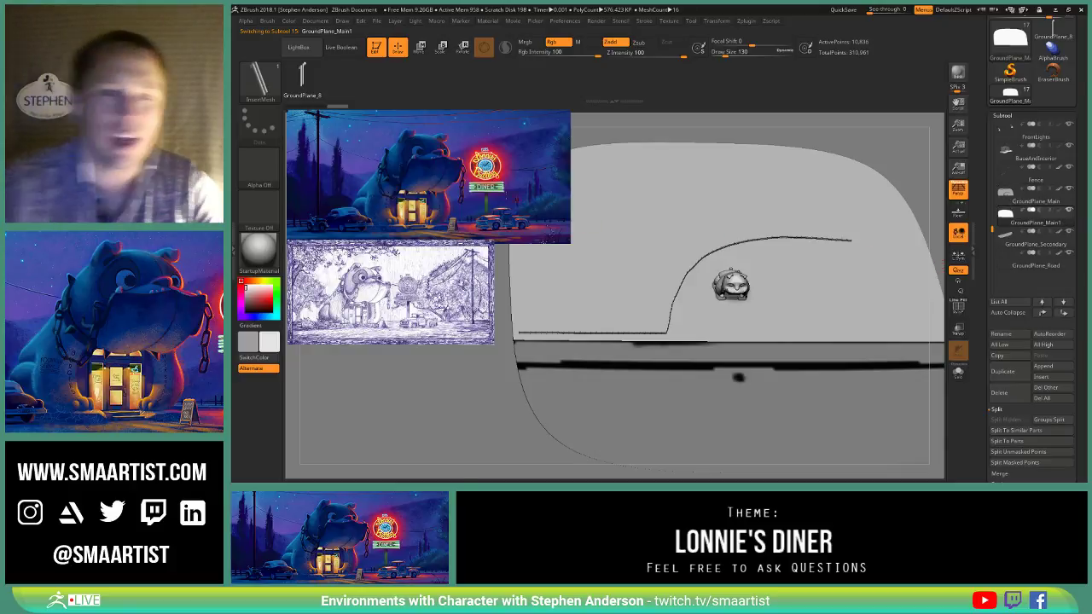
left_click(287, 20)
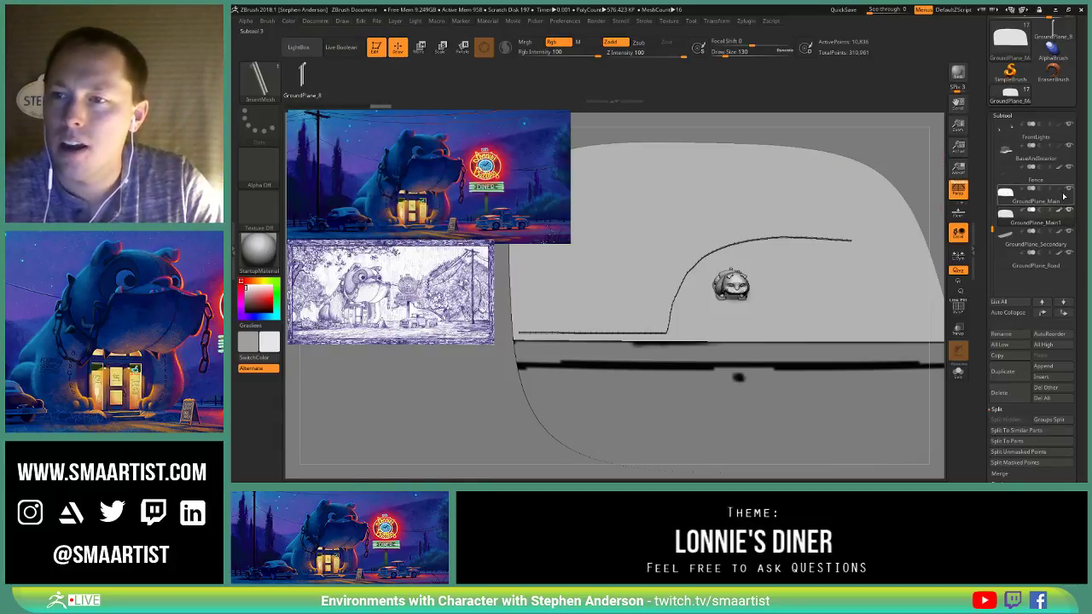
mouse_move(731, 298)
right_mouse_down()
mouse_move(729, 244)
mouse_move(731, 286)
mouse_move(749, 307)
mouse_move(722, 302)
mouse_move(761, 316)
right_mouse_up()
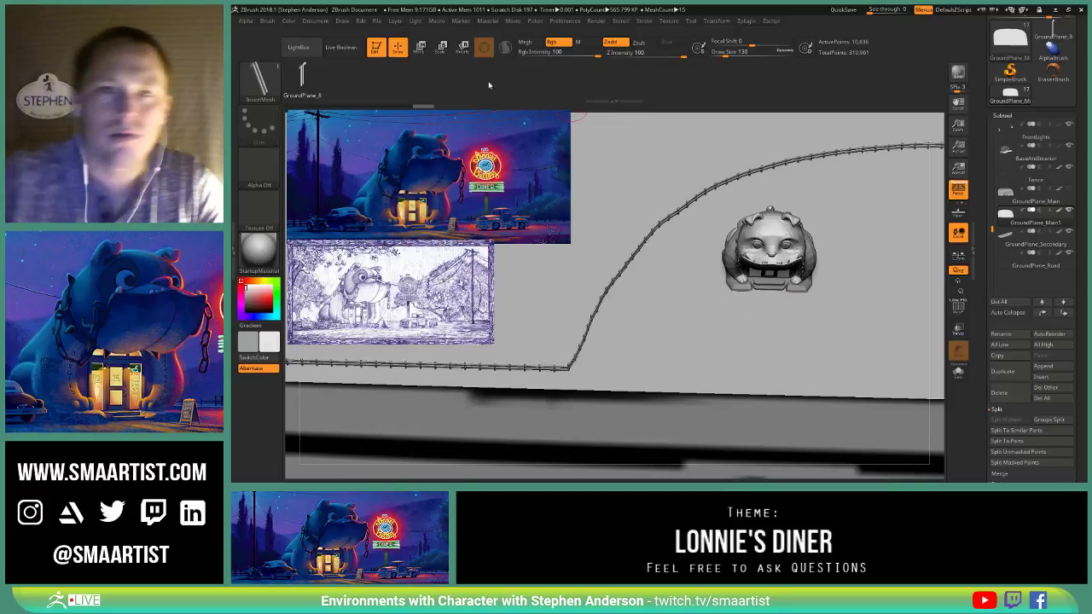
Step: Turn on Sculptris Pro with the polyframe shown and brush a test patch on the ground in front of the bulldog
key("shift")
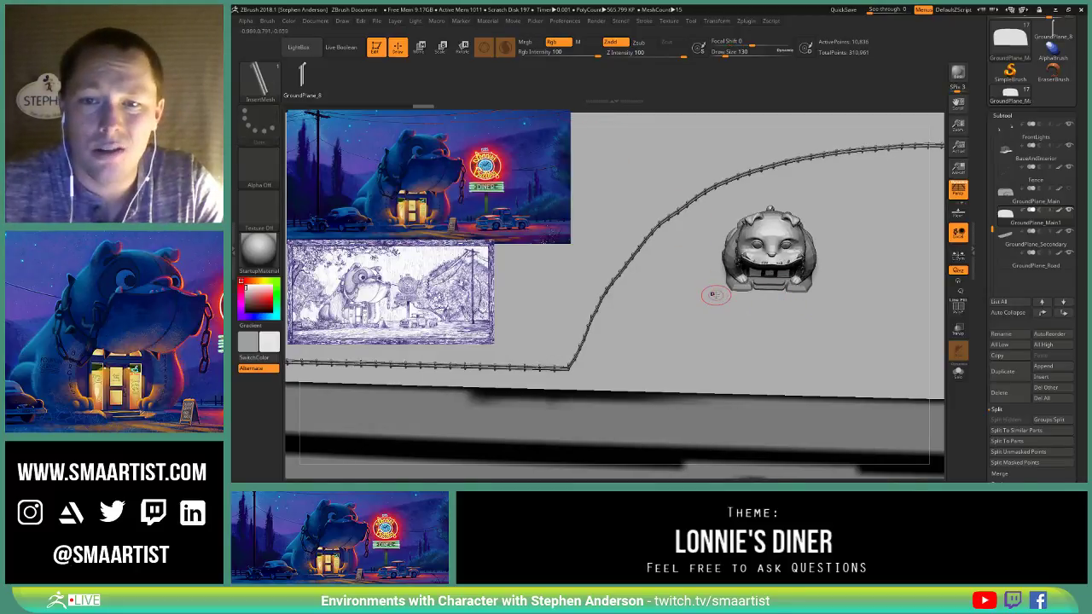
key("shift+f")
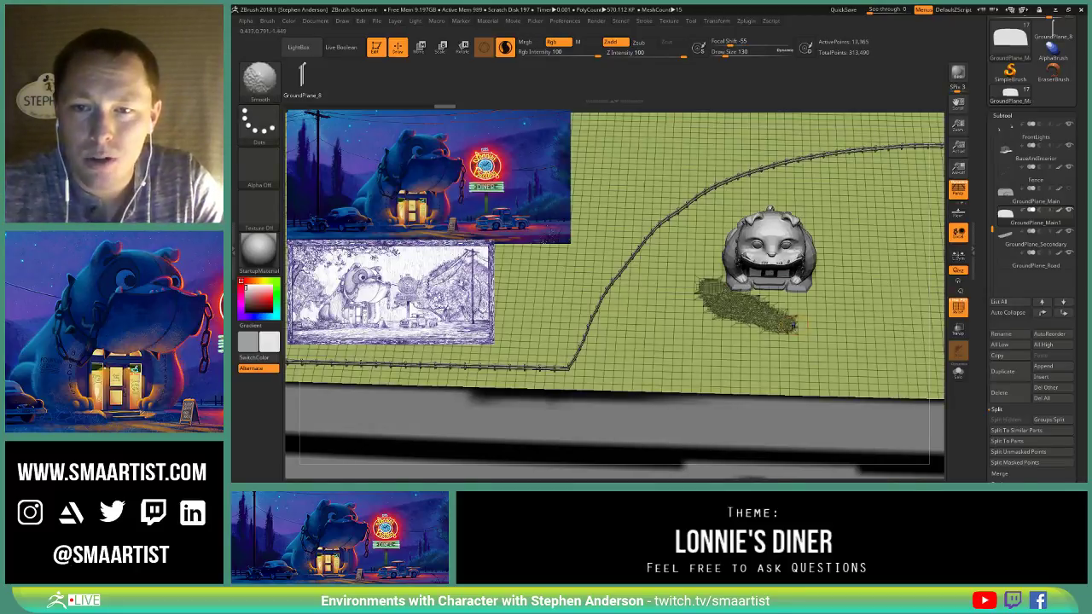
mouse_move(795, 324)
right_mouse_down()
mouse_move(794, 297)
mouse_move(781, 312)
mouse_move(715, 253)
mouse_move(696, 265)
mouse_move(656, 232)
right_mouse_up()
Step: Sculpt raised test strokes with the ClayBuildup brush on the ground in front of the bulldog and inspect their tessellation
key("b")
key("m")
key("p")
key("b")
key("c")
key("b")
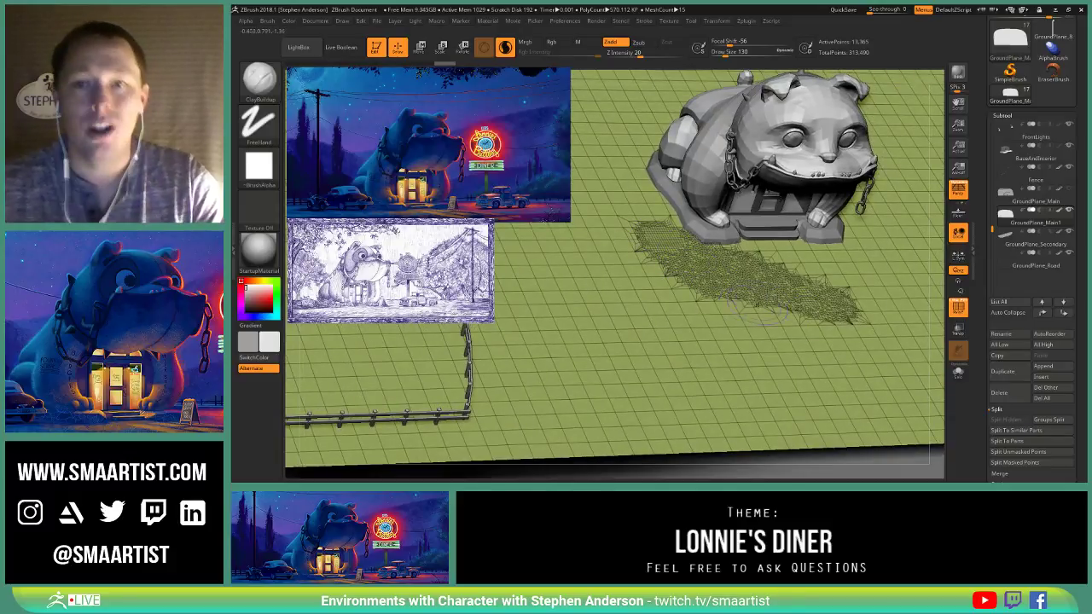
mouse_move(646, 248)
left_mouse_down()
mouse_move(676, 307)
mouse_move(773, 343)
left_mouse_up()
key("shift+f")
mouse_move(836, 336)
right_mouse_down()
mouse_move(776, 334)
mouse_move(743, 256)
right_mouse_up()
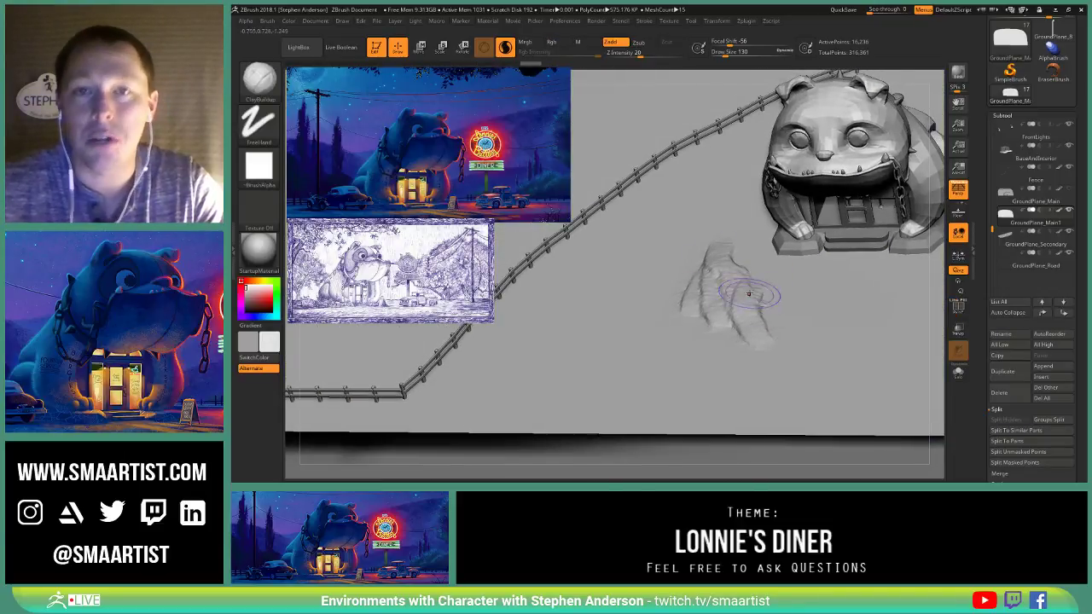
key("shift+f")
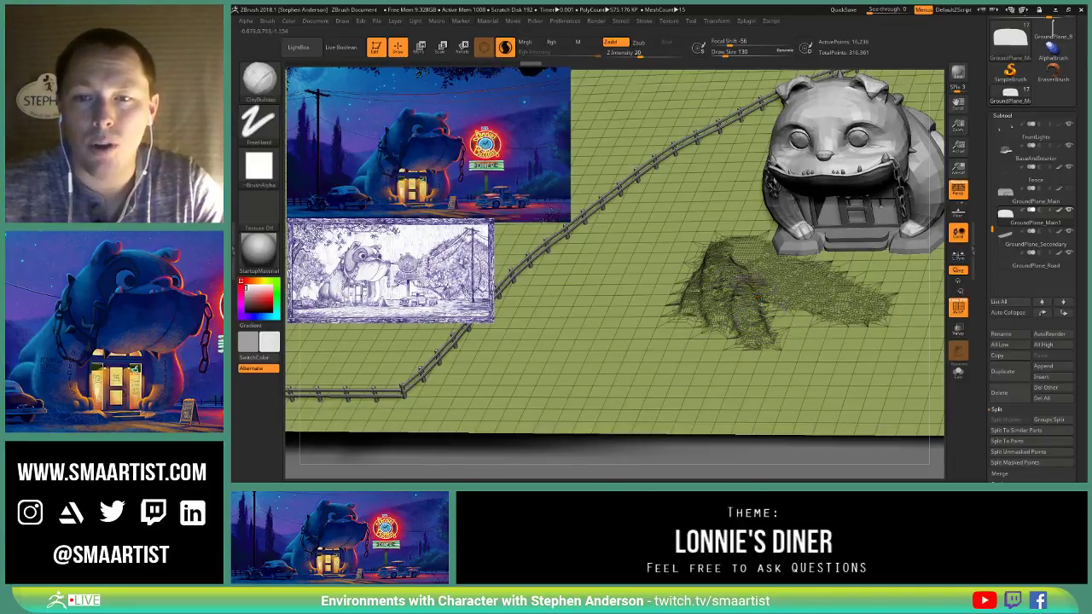
right_click_drag(781, 317, 654, 277)
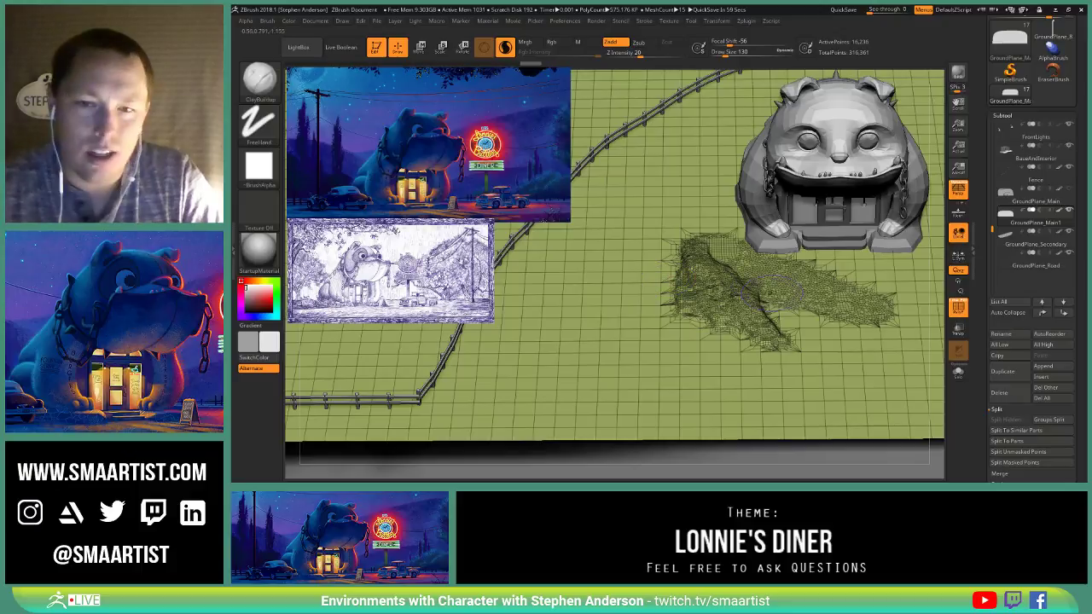
right_click_drag(798, 317, 753, 312, "alt")
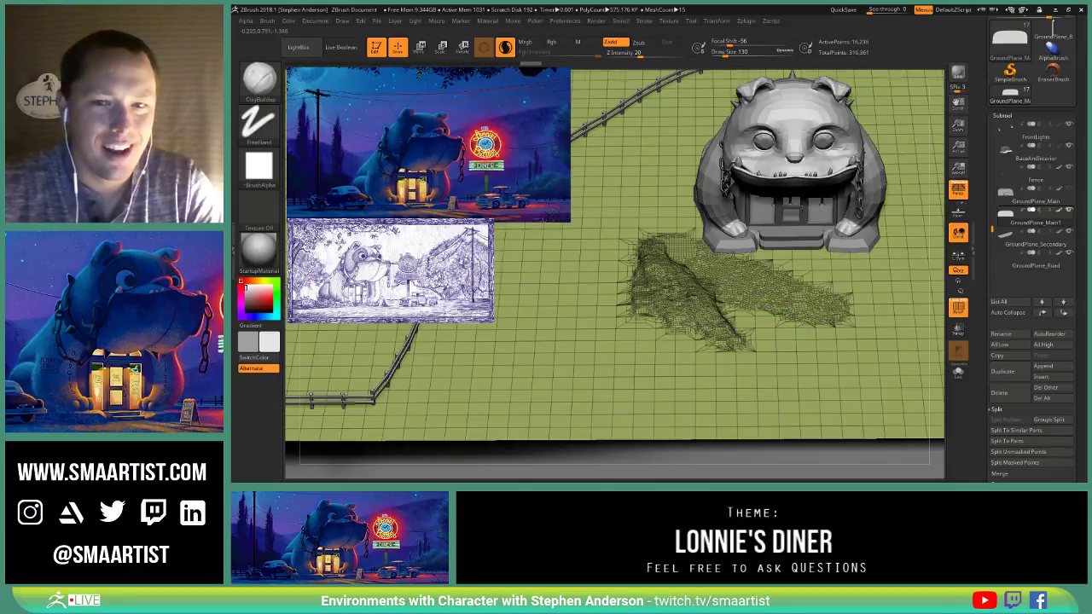
mouse_move(780, 308)
right_mouse_down()
mouse_move(661, 302)
mouse_move(732, 332)
right_mouse_up()
Step: Undo all the test strokes on the duplicated ground plane
key("ctrl+z")
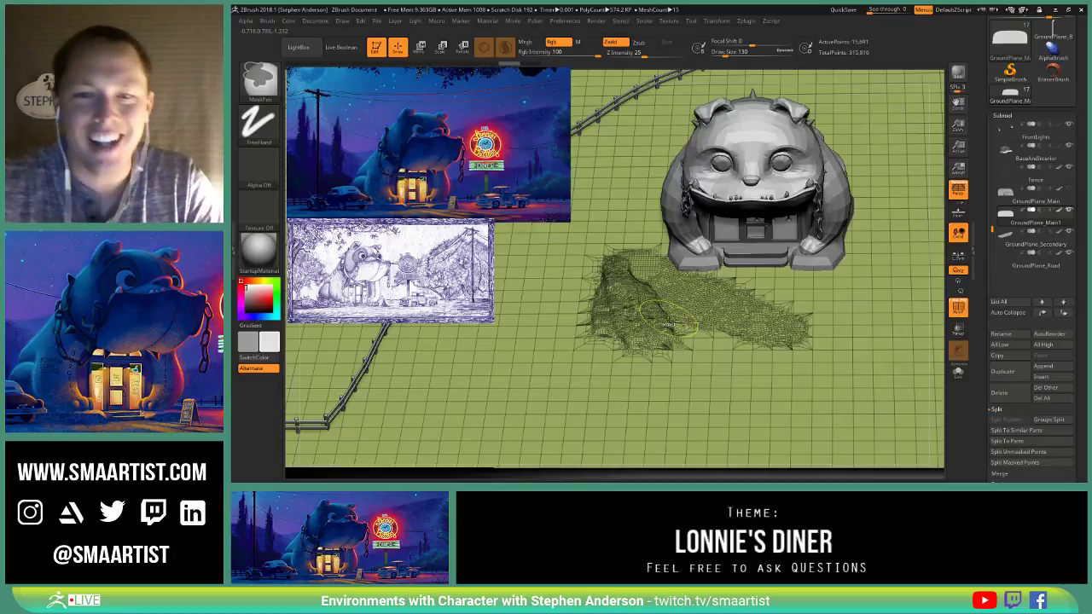
key("ctrl+z")
key("ctrl+z")
key("ctrl+z")
right_click_drag(669, 324, 670, 300, "ctrl")
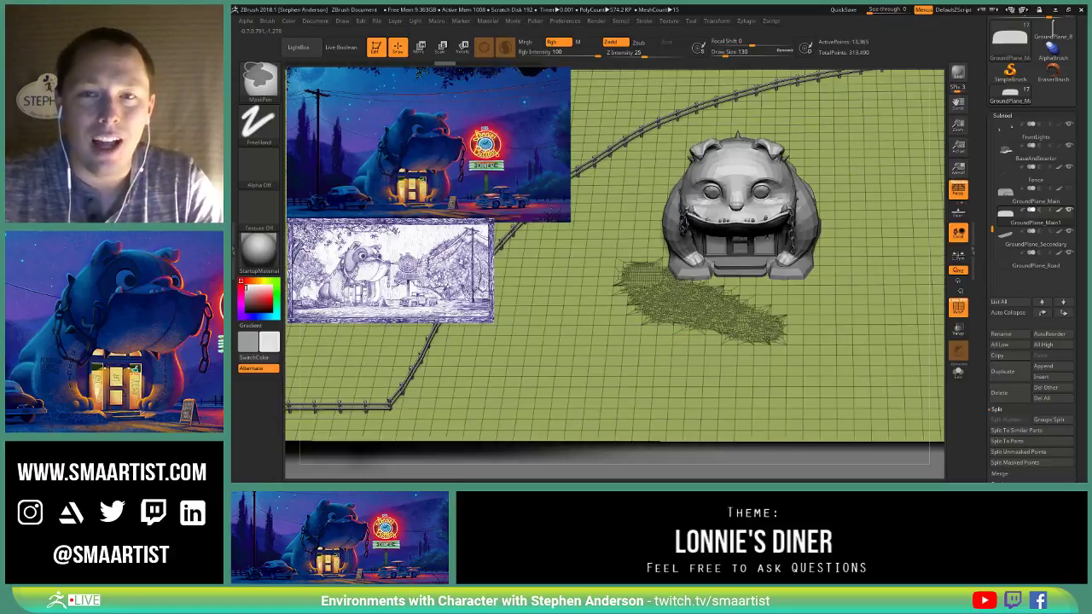
key("ctrl+z")
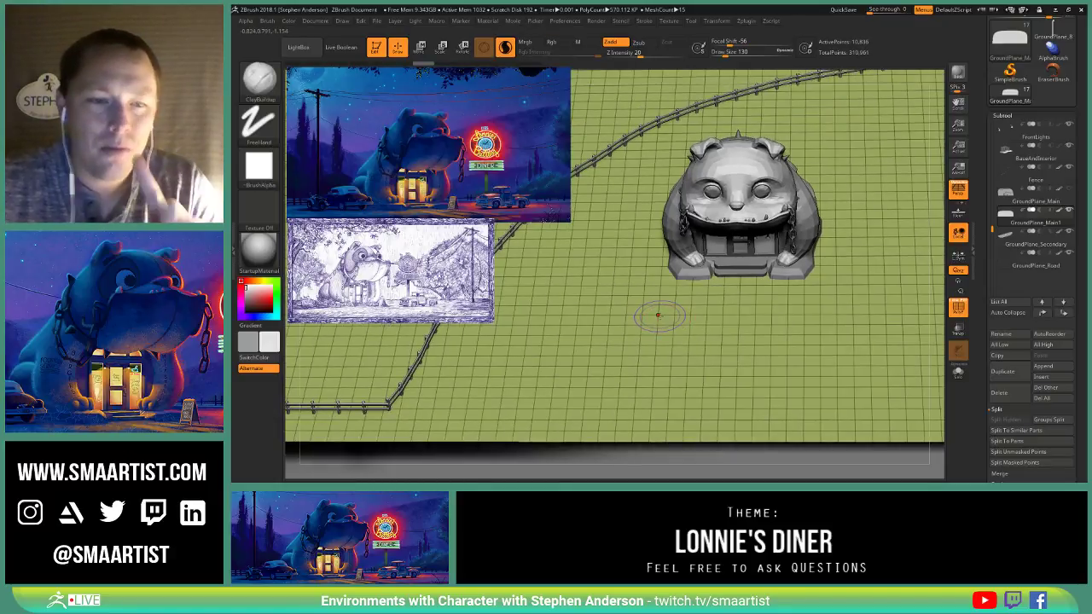
right_click_drag(665, 322, 706, 327)
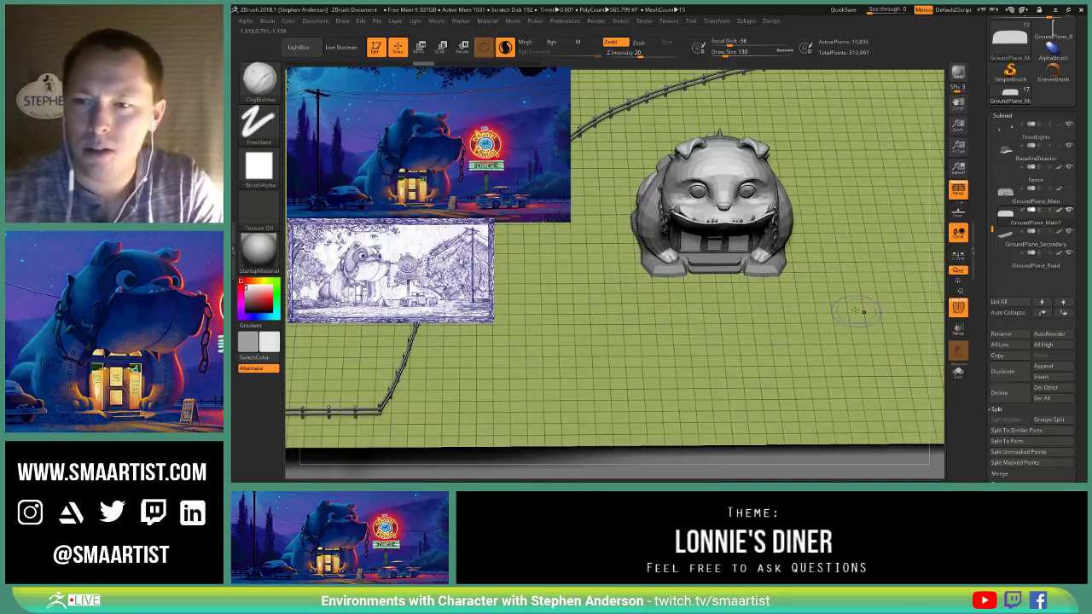
Step: Hide the ground plane's wireframe and start building up clay in front of the diner with ClayBuildup at draw size 170
right_click_drag(861, 311, 853, 229)
key("shift+f")
right_click_drag(658, 288, 723, 291)
right_click_drag(582, 313, 639, 283)
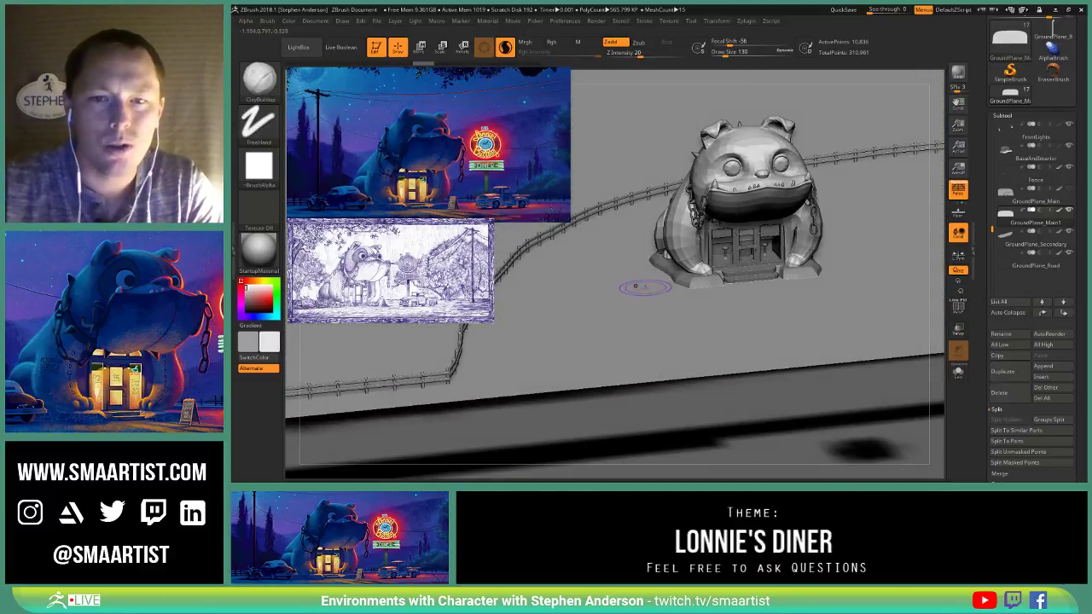
key("s")
left_click(638, 296)
mouse_move(635, 287)
left_mouse_down()
mouse_move(670, 305)
mouse_move(665, 322)
left_mouse_up()
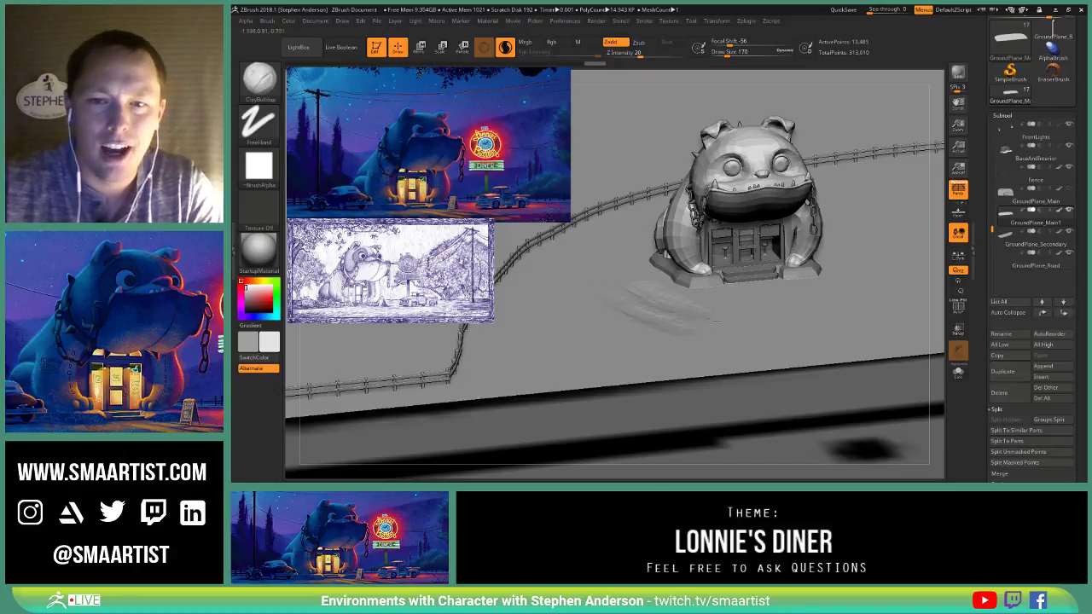
Step: Build up more overlapping clay strokes across the ground in front of the diner
left_click_drag(603, 296, 634, 326)
left_click_drag(572, 313, 642, 325)
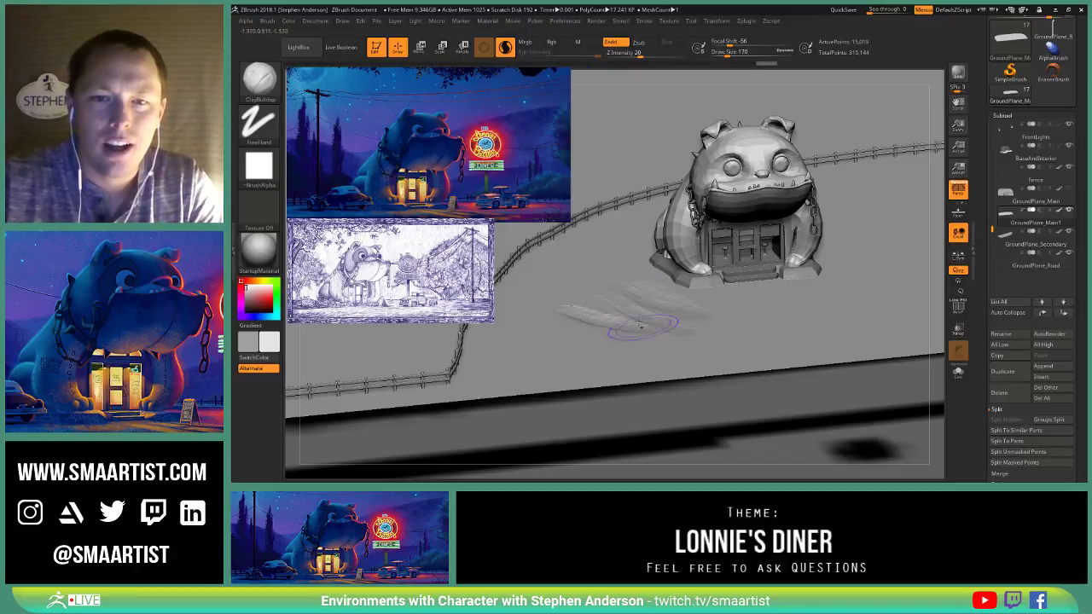
right_click_drag(627, 256, 623, 288)
left_click_drag(595, 271, 650, 305)
left_click_drag(595, 283, 641, 284)
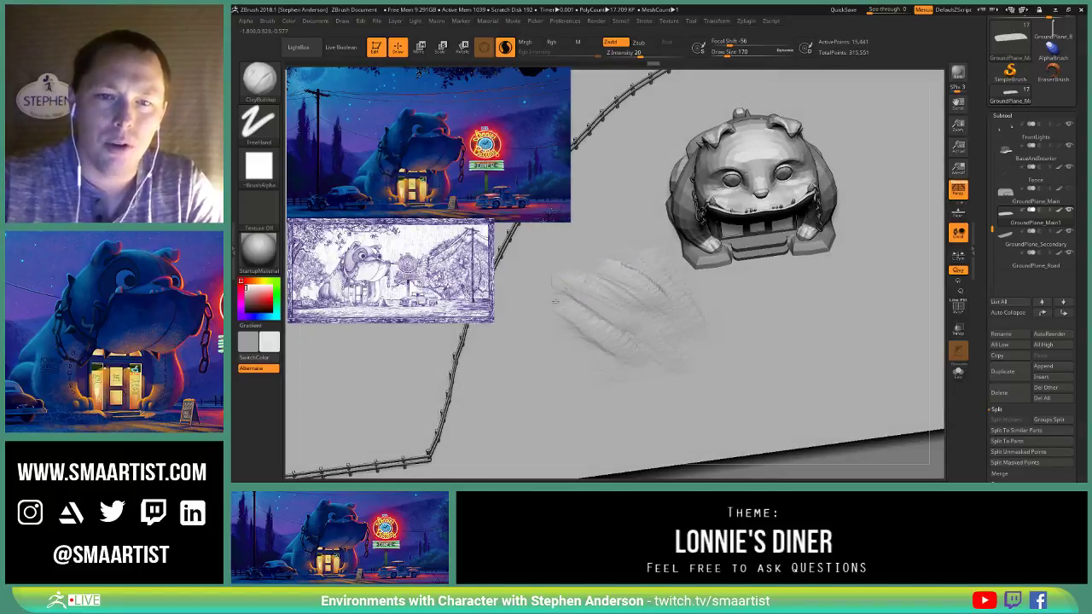
left_click_drag(560, 316, 604, 336)
mouse_move(579, 302)
left_mouse_down()
mouse_move(627, 335)
mouse_move(601, 307)
left_mouse_up()
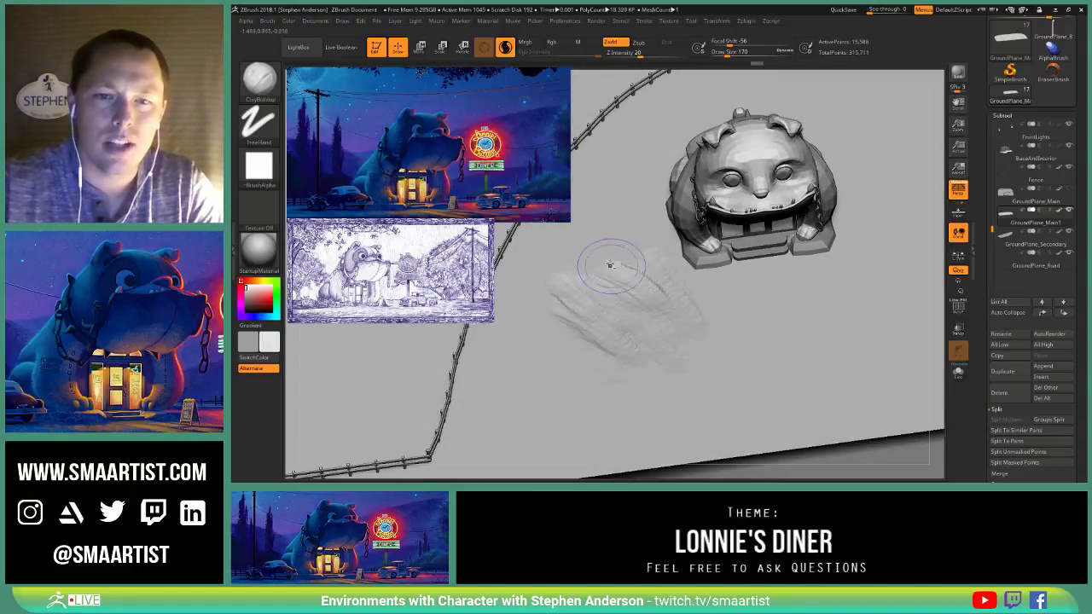
left_click_drag(610, 265, 650, 297)
Step: Undo the recent clay strokes on the ground in front of the diner
mouse_move(667, 325)
right_mouse_down()
mouse_move(648, 293)
mouse_move(644, 322)
right_mouse_up()
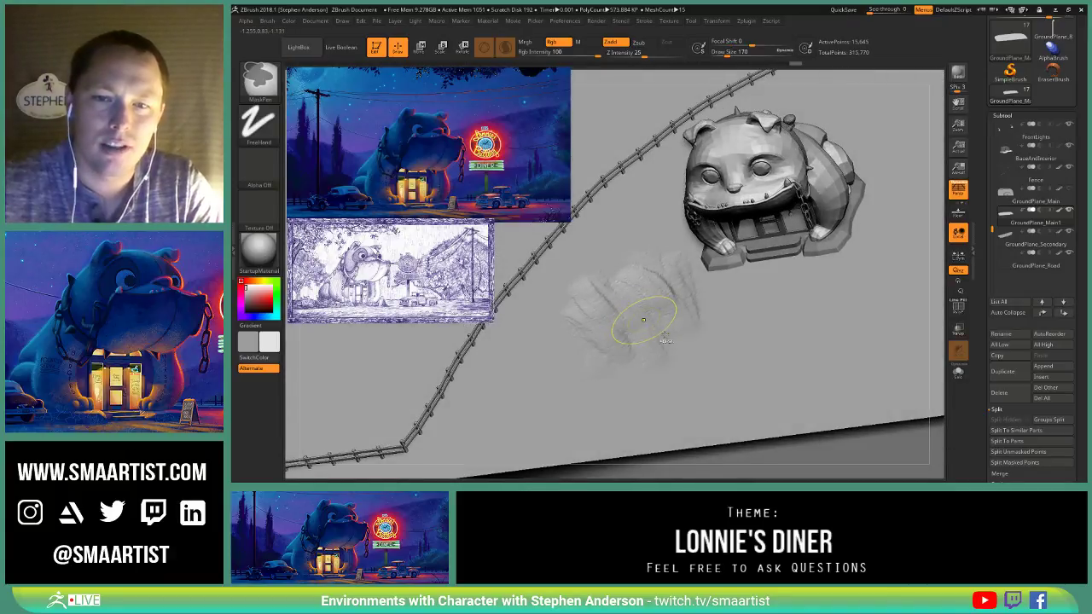
key("ctrl+z")
key("ctrl+z")
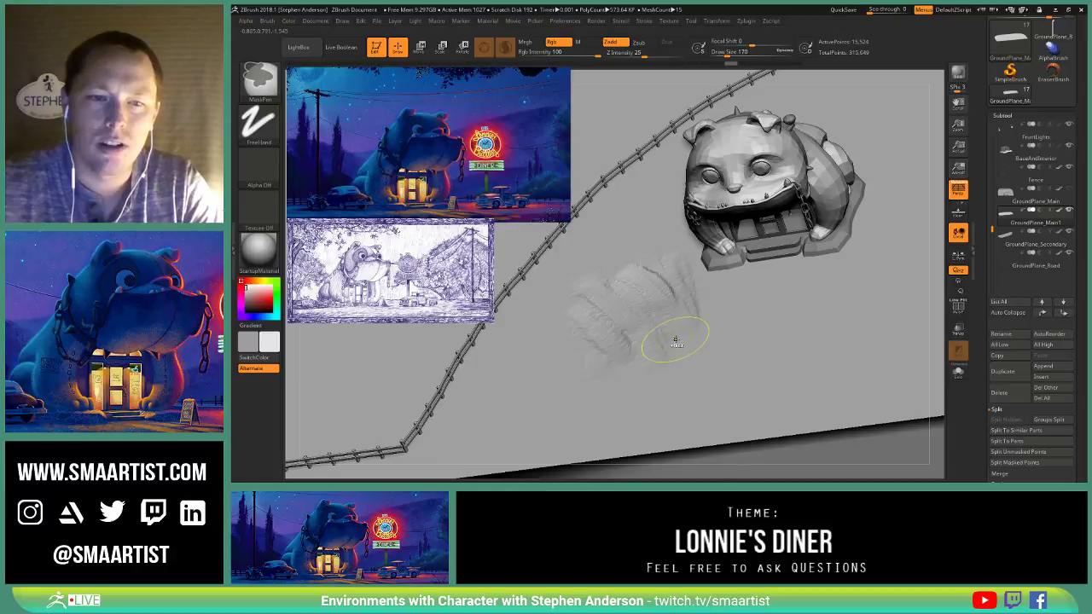
key("ctrl+z")
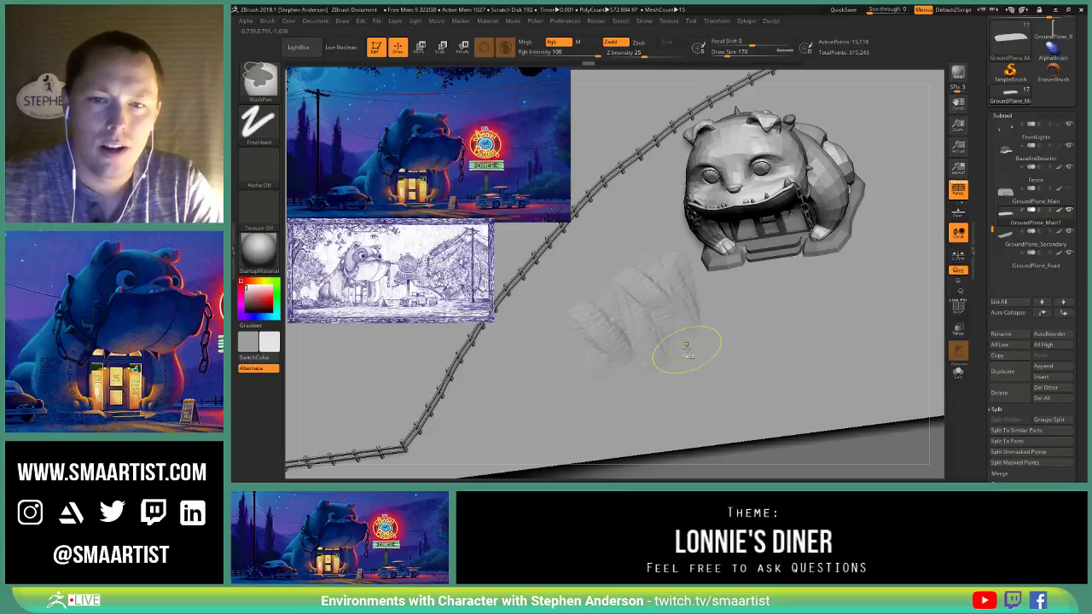
mouse_move(685, 343)
right_mouse_down()
mouse_move(670, 331)
mouse_move(680, 324)
mouse_move(650, 319)
right_mouse_up()
key("ctrl+z")
key("ctrl+z")
key("ctrl+z")
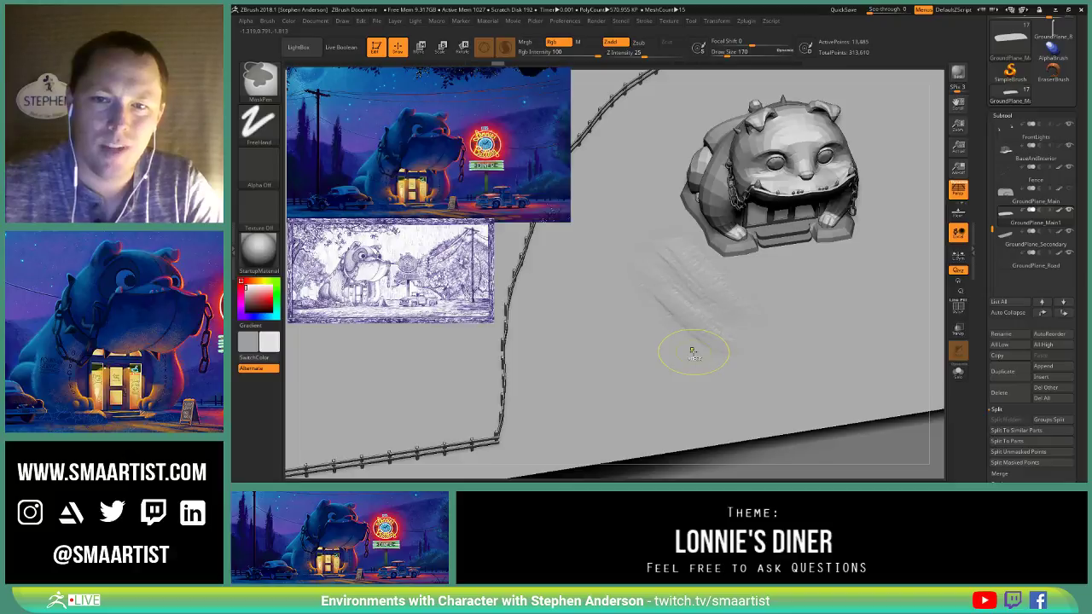
key("ctrl+z")
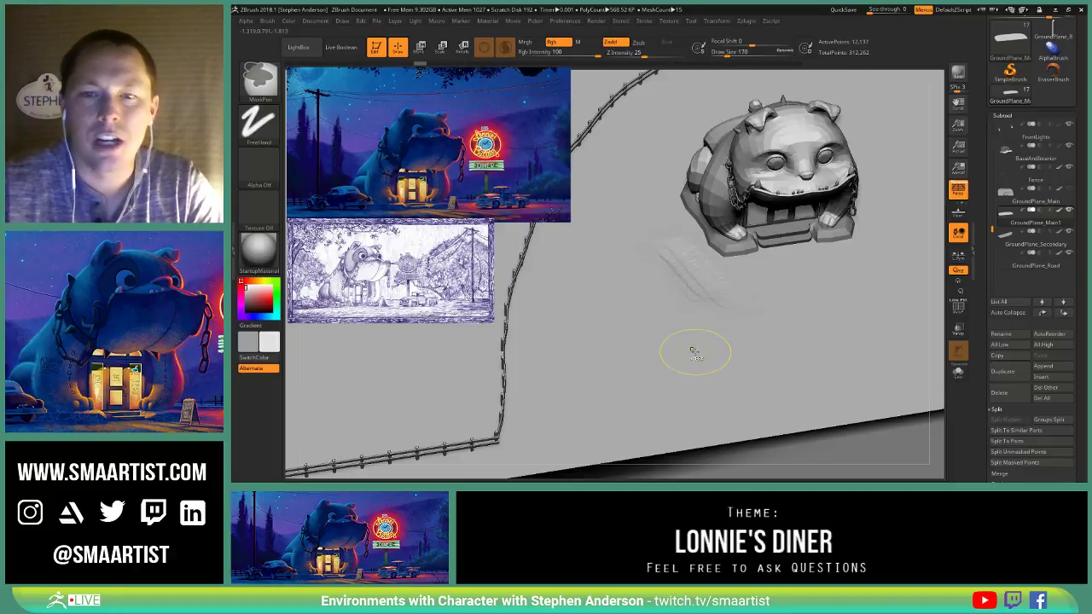
Step: Add fresh clay strokes to the ground just in front of the bulldog's paw
right_click_drag(702, 295, 682, 286)
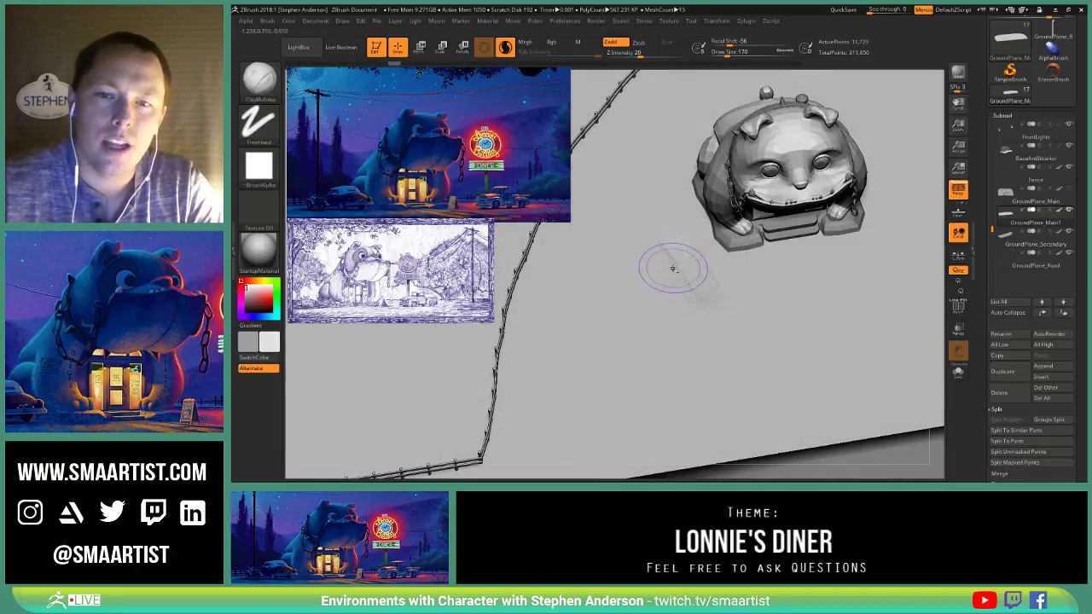
mouse_move(672, 268)
left_mouse_down()
mouse_move(651, 268)
mouse_move(678, 316)
left_mouse_up()
left_click(703, 339)
Step: Lower the brush's Z Intensity to 9 and sculpt softer, broader variation into the ground in front of the diner
left_click(638, 53)
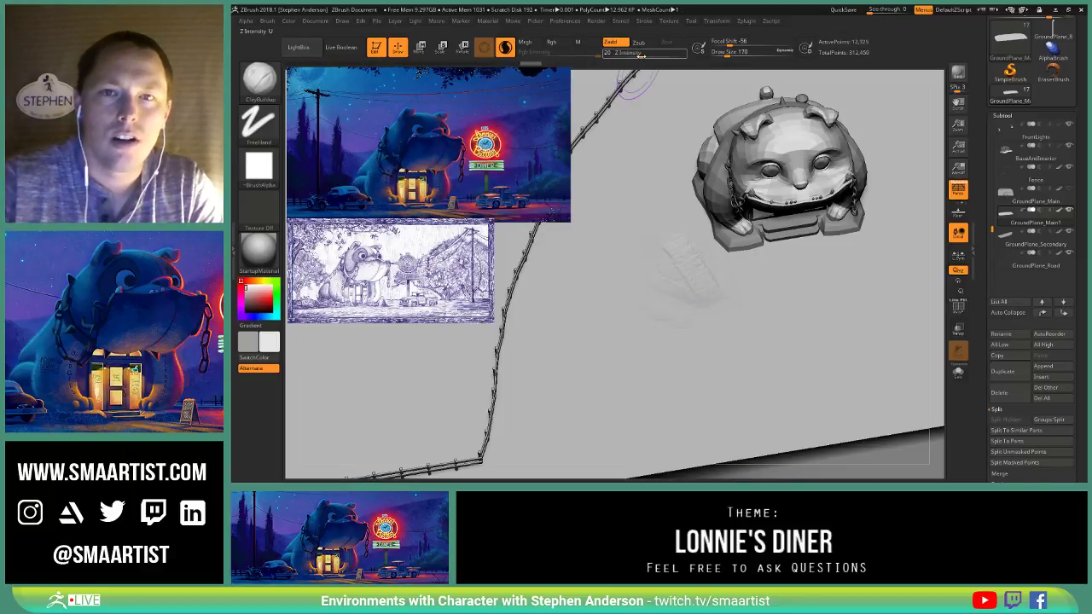
type("10")
left_click_drag(637, 55, 630, 56)
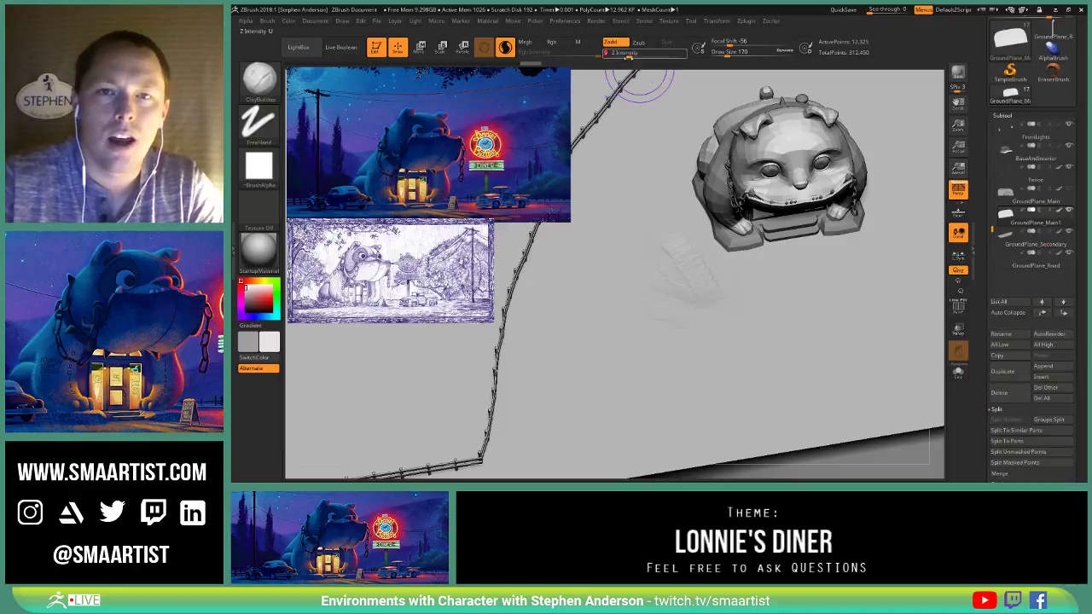
mouse_move(646, 268)
left_mouse_down()
mouse_move(692, 284)
mouse_move(664, 300)
left_mouse_up()
mouse_move(680, 282)
right_mouse_down()
mouse_move(650, 277)
mouse_move(674, 289)
right_mouse_up()
left_click_drag(659, 269, 636, 296)
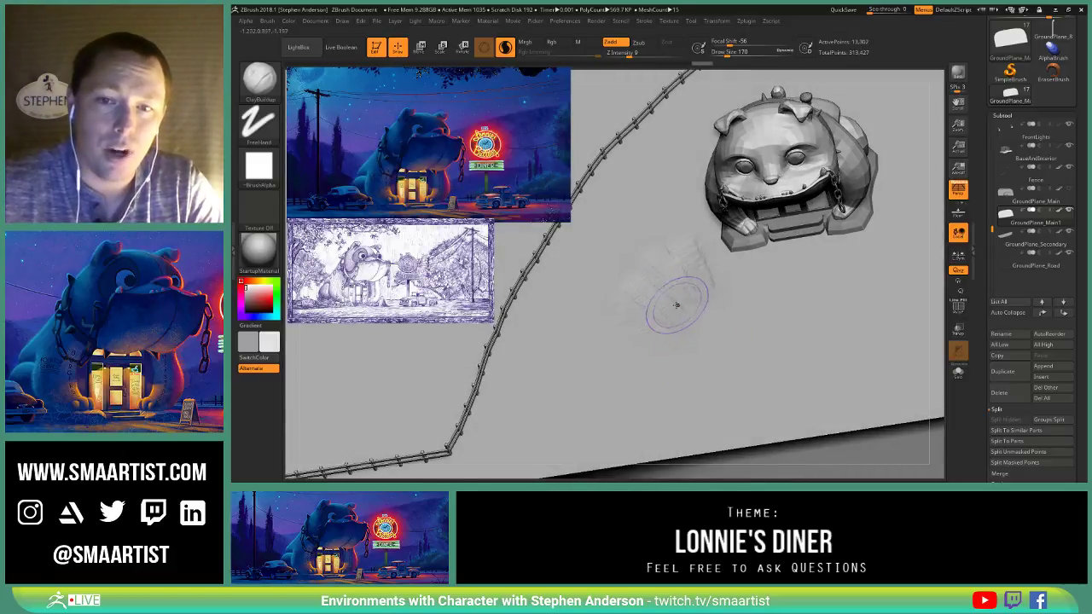
left_click_drag(743, 333, 750, 342)
left_click_drag(687, 244, 774, 348)
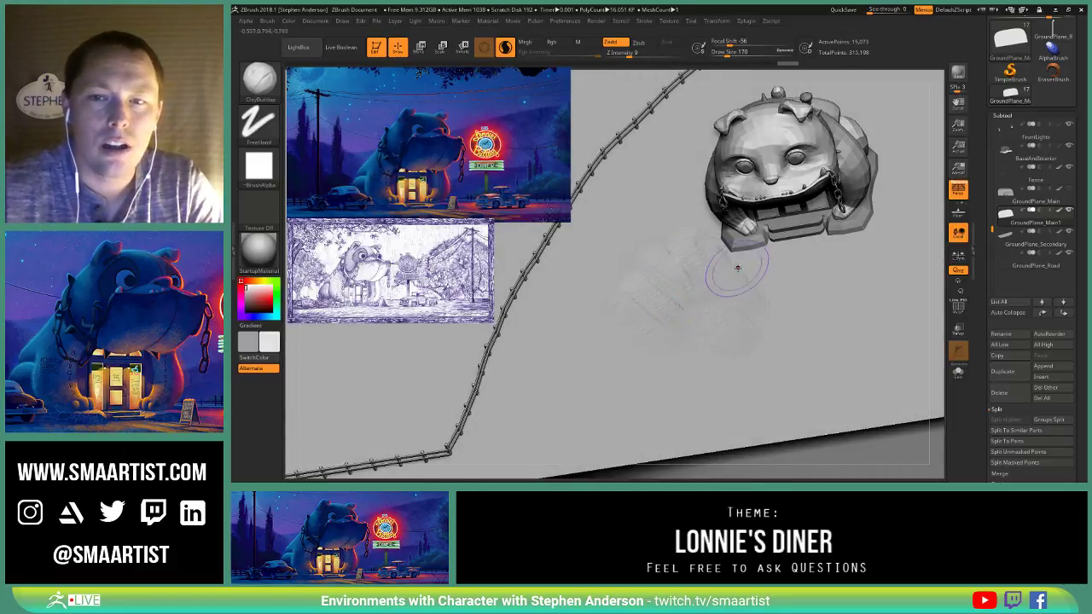
left_click_drag(781, 261, 752, 260)
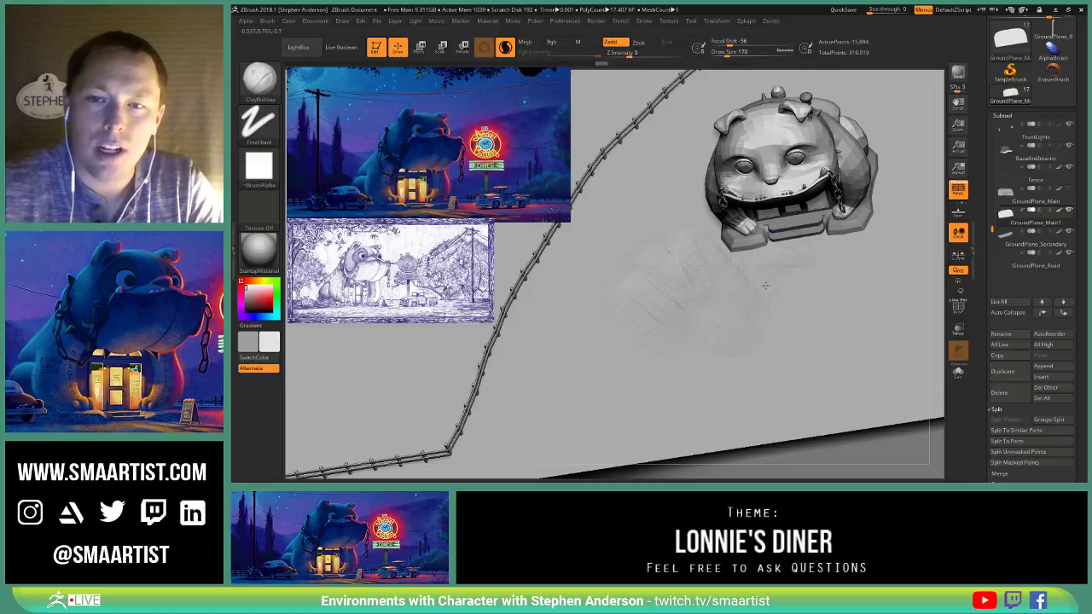
Step: Build up the ground along the front paw's base at draw size 49, checking the mesh density in wireframe
mouse_move(781, 299)
right_mouse_down()
mouse_move(774, 256)
mouse_move(764, 339)
right_mouse_up()
key("s")
left_click_drag(680, 259, 670, 261)
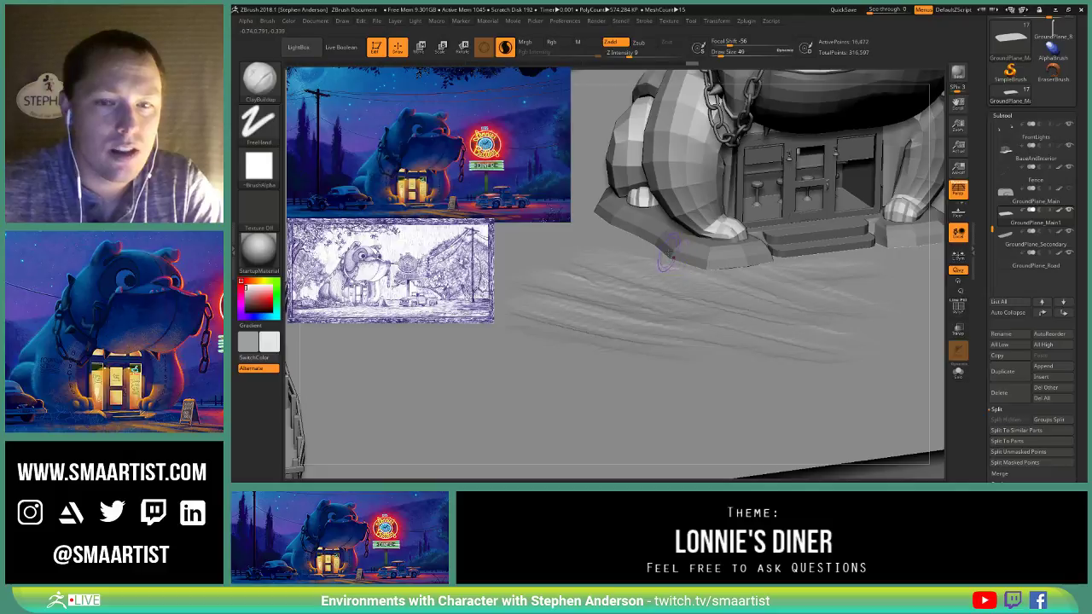
left_click_drag(691, 270, 705, 266)
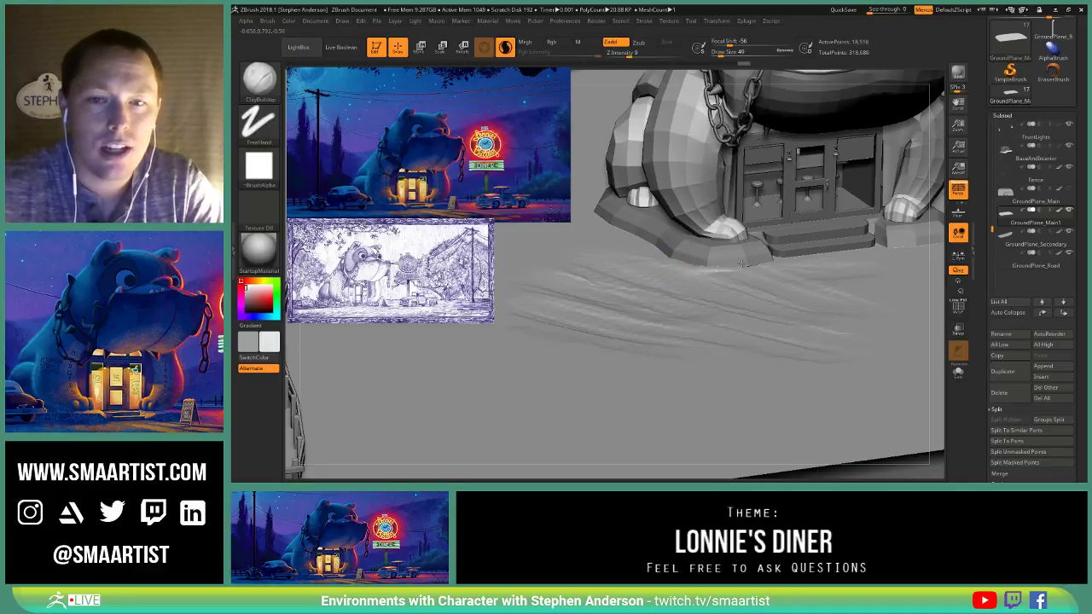
right_click_drag(736, 255, 735, 269)
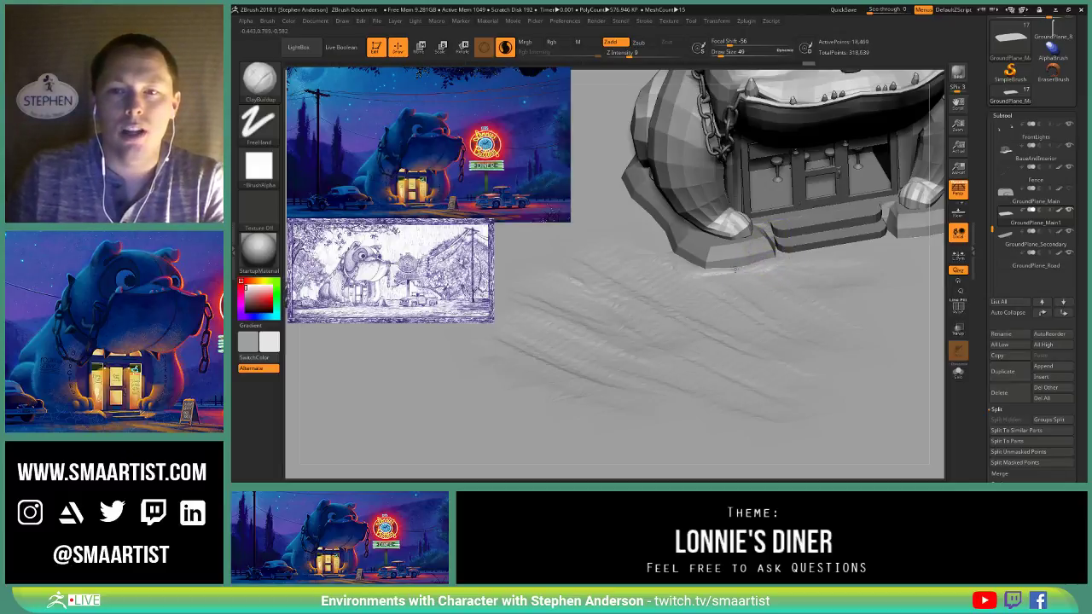
left_click_drag(754, 269, 772, 294)
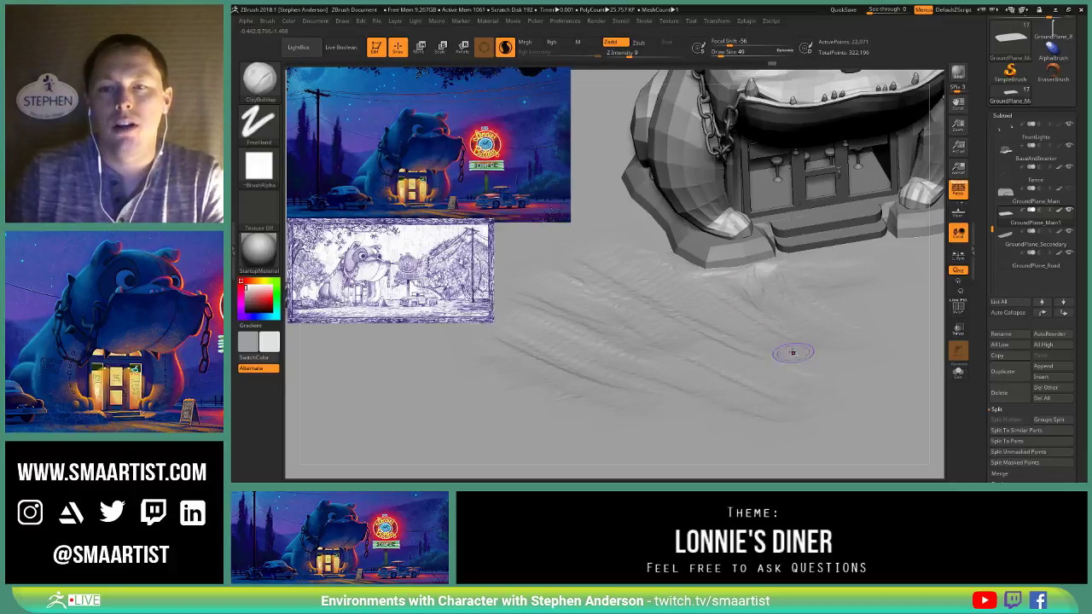
key("shift+f")
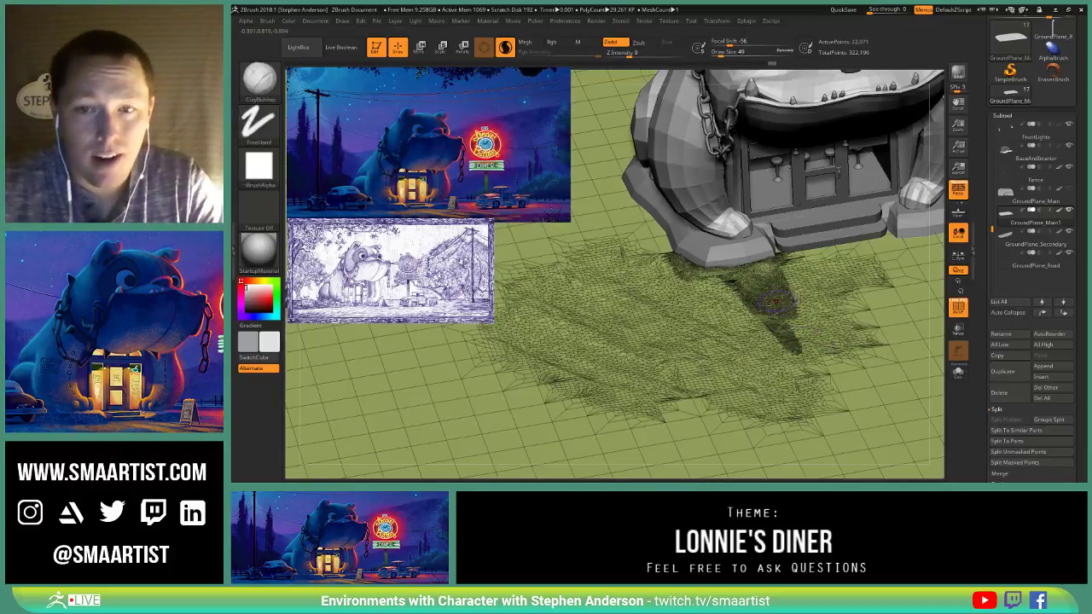
right_click_drag(776, 302, 806, 261)
key("shift+f")
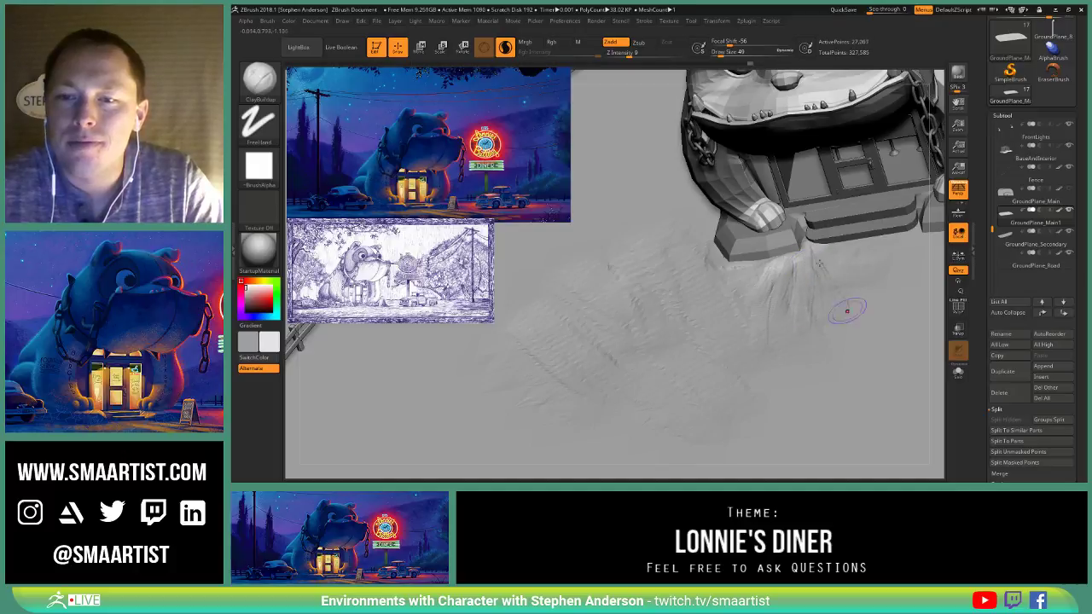
Step: Set the draw size to 74 and smooth the sculpted ground in front of the diner
mouse_move(787, 288)
right_mouse_down()
mouse_move(811, 285)
mouse_move(810, 304)
mouse_move(827, 290)
mouse_move(820, 275)
right_mouse_up()
key("s")
key("shift")
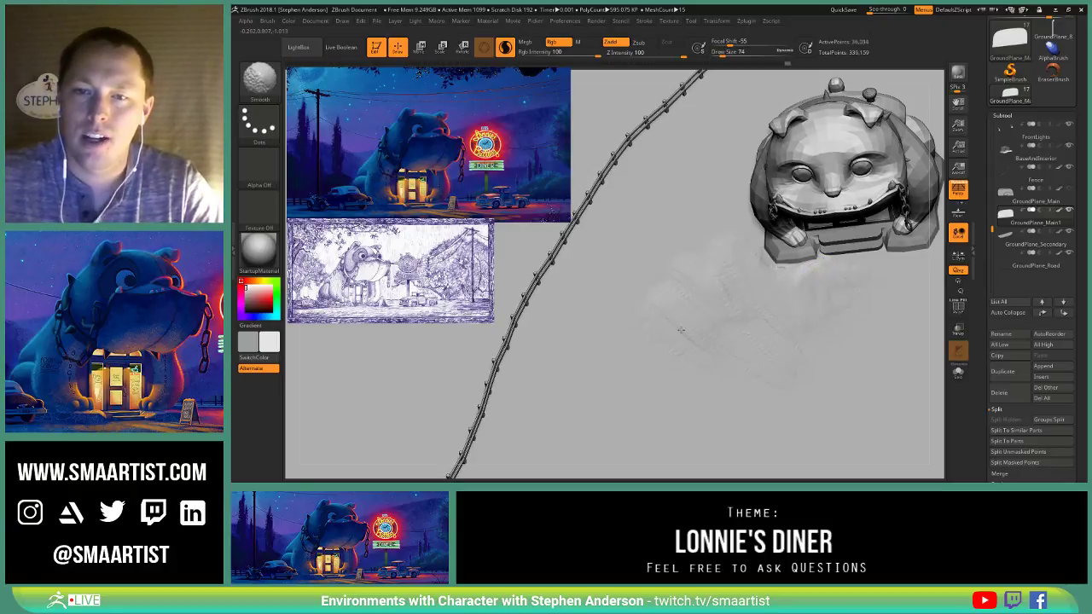
left_click_drag(680, 330, 786, 354, "shift")
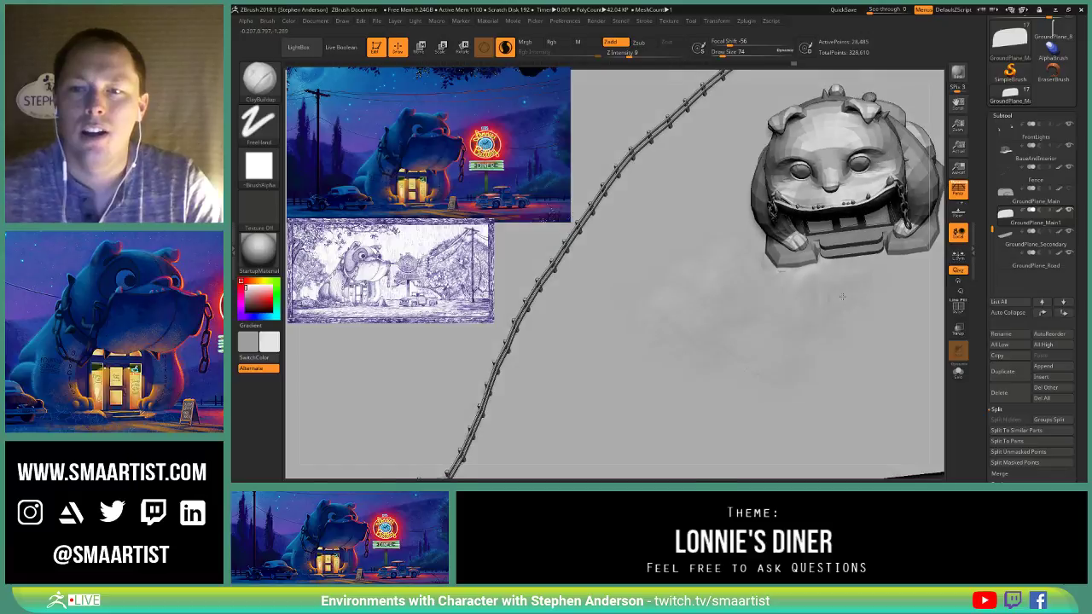
right_click_drag(828, 319, 754, 289)
left_click_drag(753, 289, 721, 271, "shift")
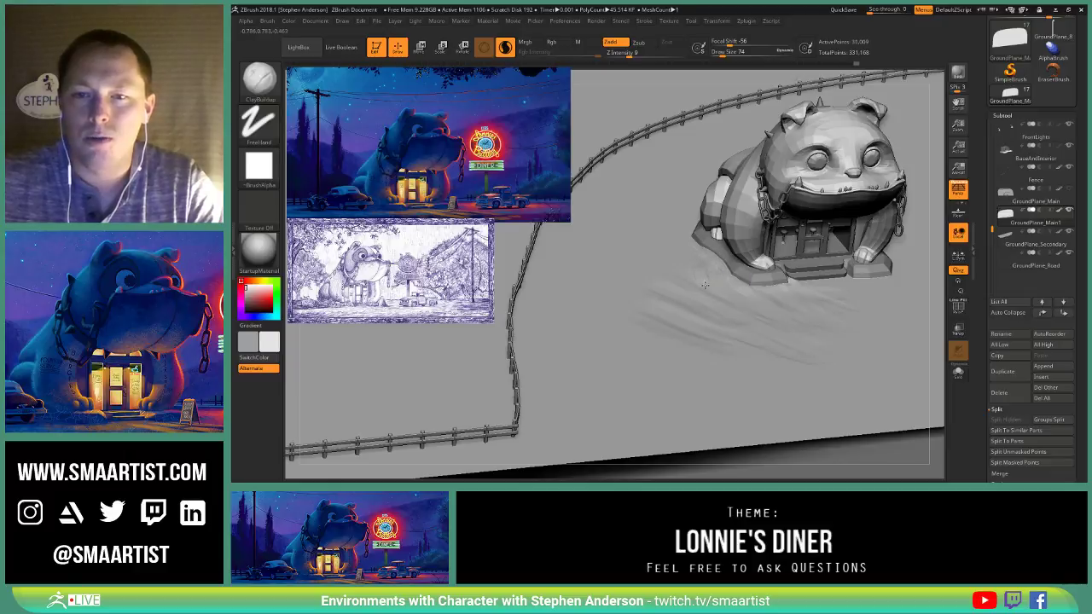
Step: Isolate the BaseAndInterior subtool with its wireframe shown and split it into separate parts
left_click(761, 273, "alt")
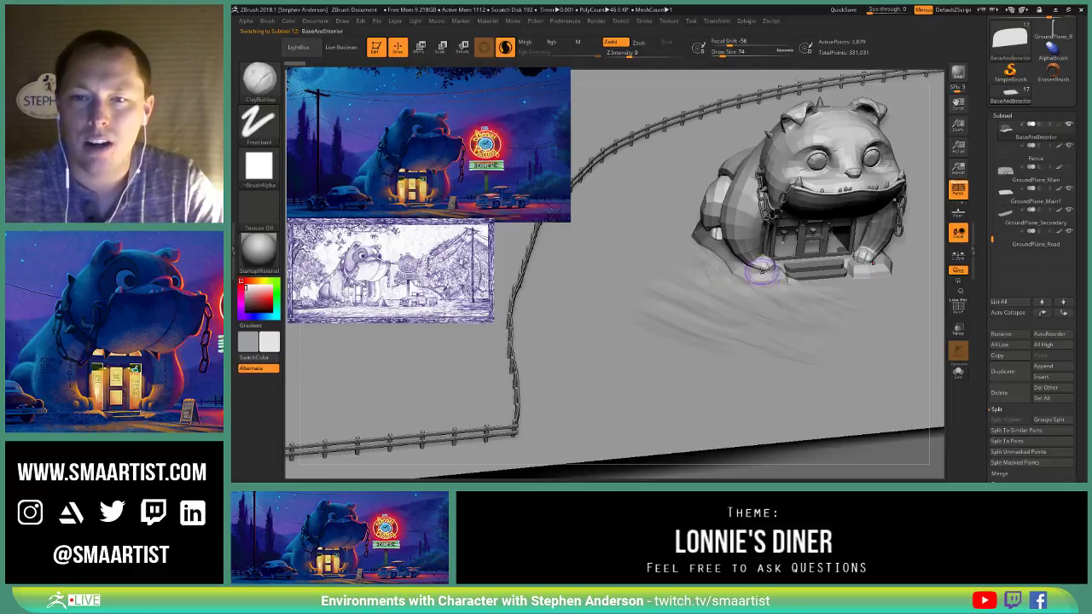
mouse_move(760, 273)
right_mouse_down()
mouse_move(804, 283)
mouse_move(792, 248)
mouse_move(836, 238)
mouse_move(858, 188)
mouse_move(848, 227)
right_mouse_up()
left_click(960, 378)
key("shift+f")
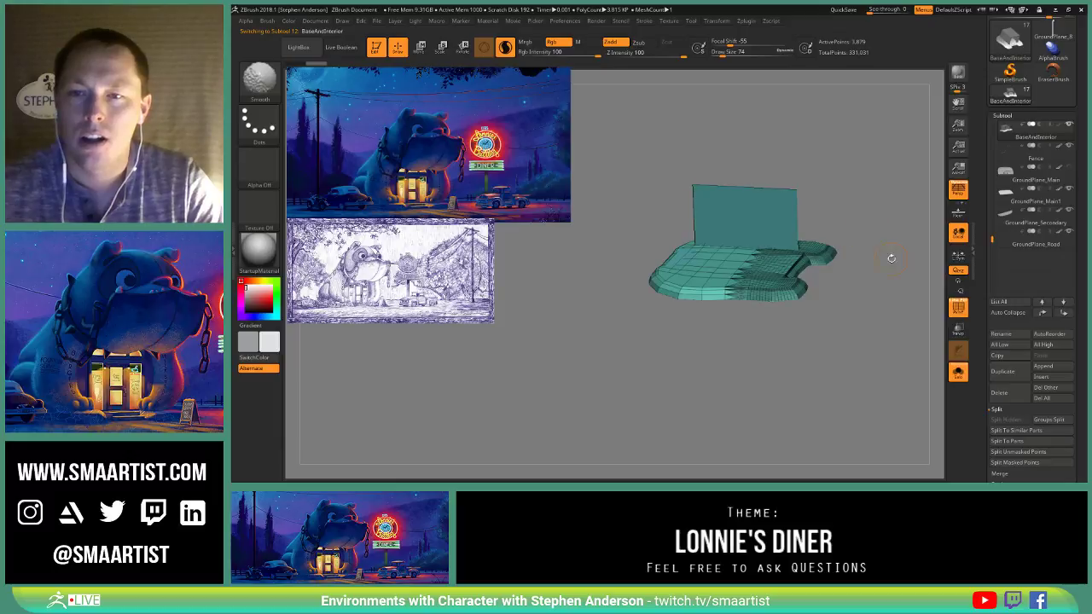
right_click_drag(892, 259, 870, 241)
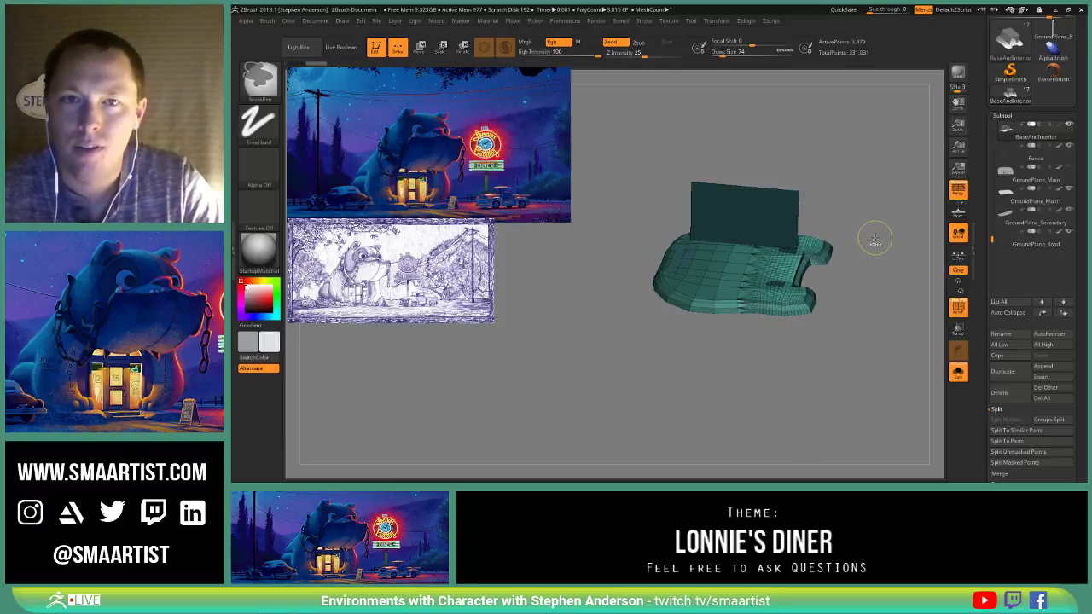
left_click(876, 241, "ctrl")
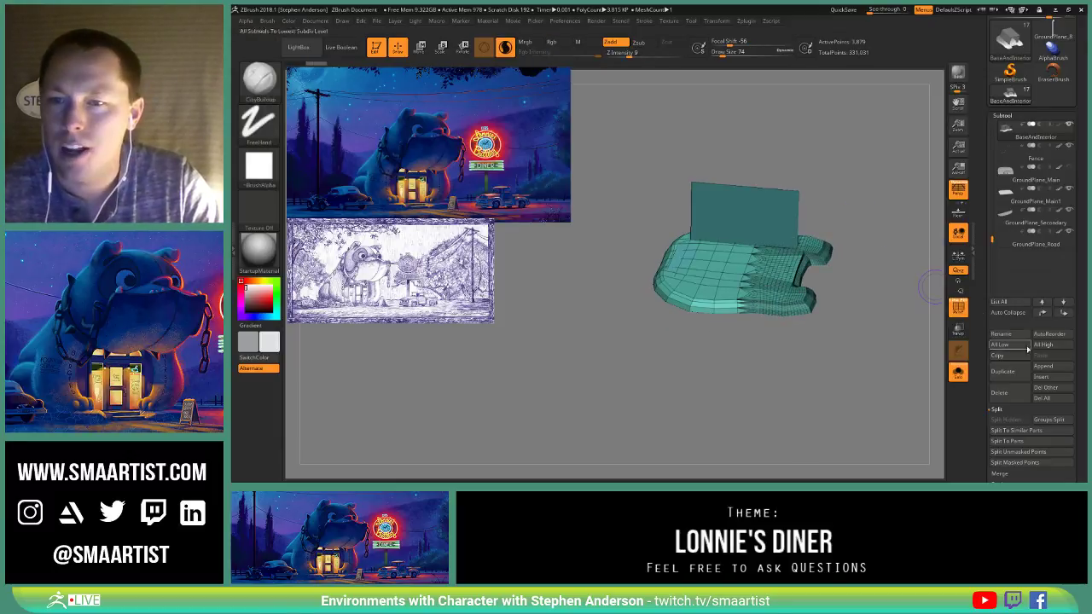
left_click(1018, 441)
left_click(928, 460)
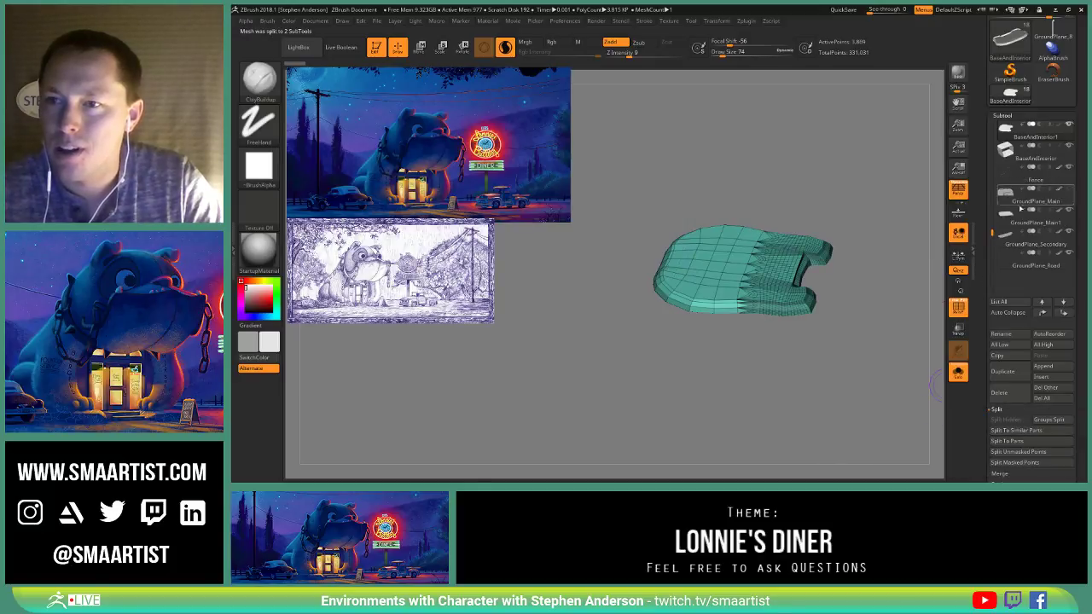
Step: Rename the split-off interior piece as InteriorWall and move it directly below LonniesDiner_02 in the subtool order
left_click_drag(858, 310, 878, 329)
left_click(1006, 335)
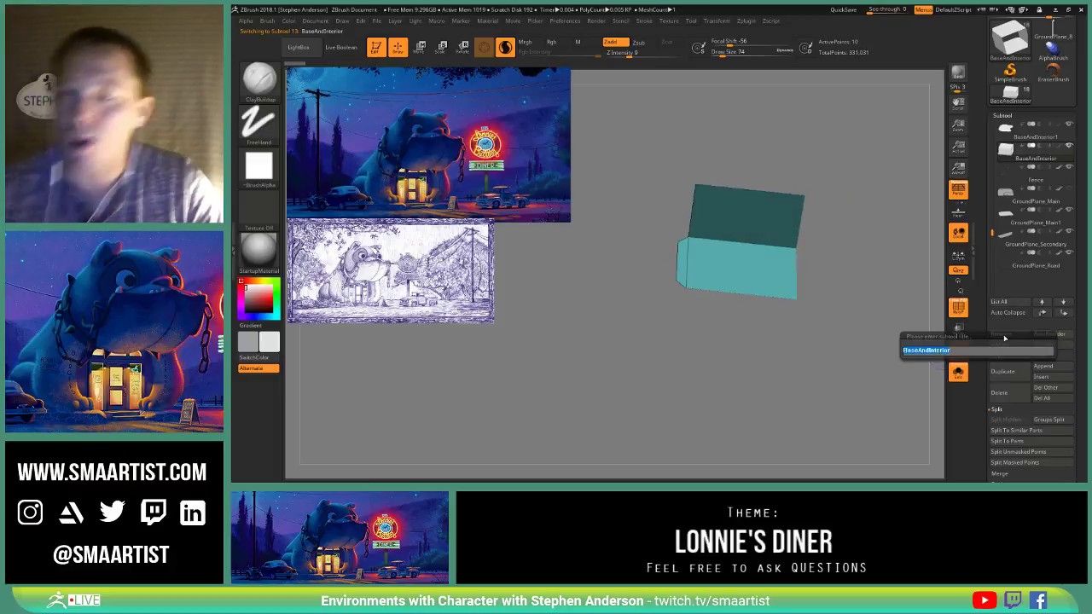
type("Interior")
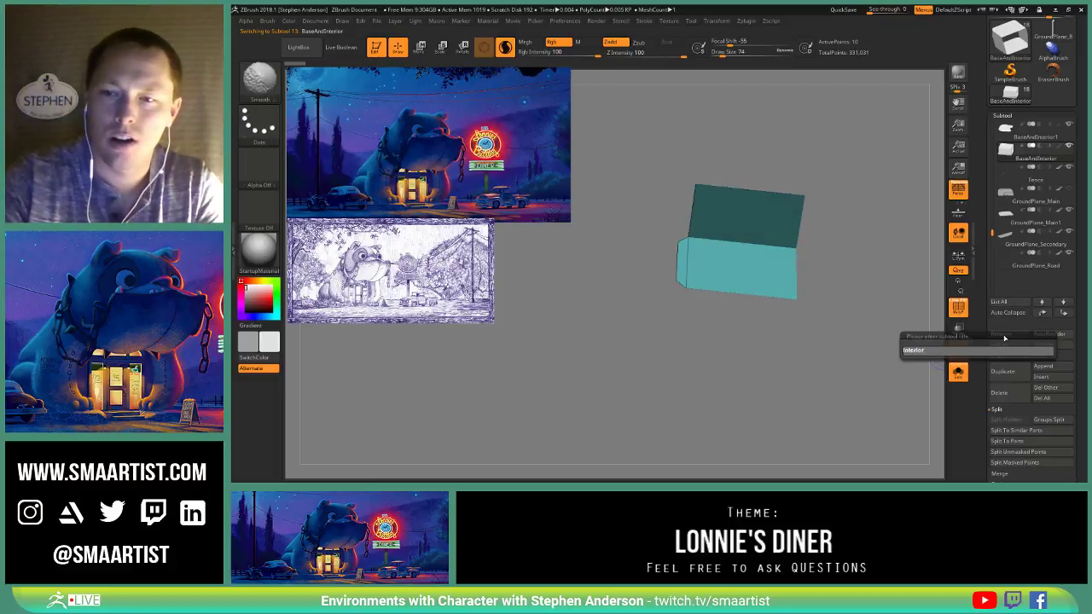
type("Wall")
key("Return")
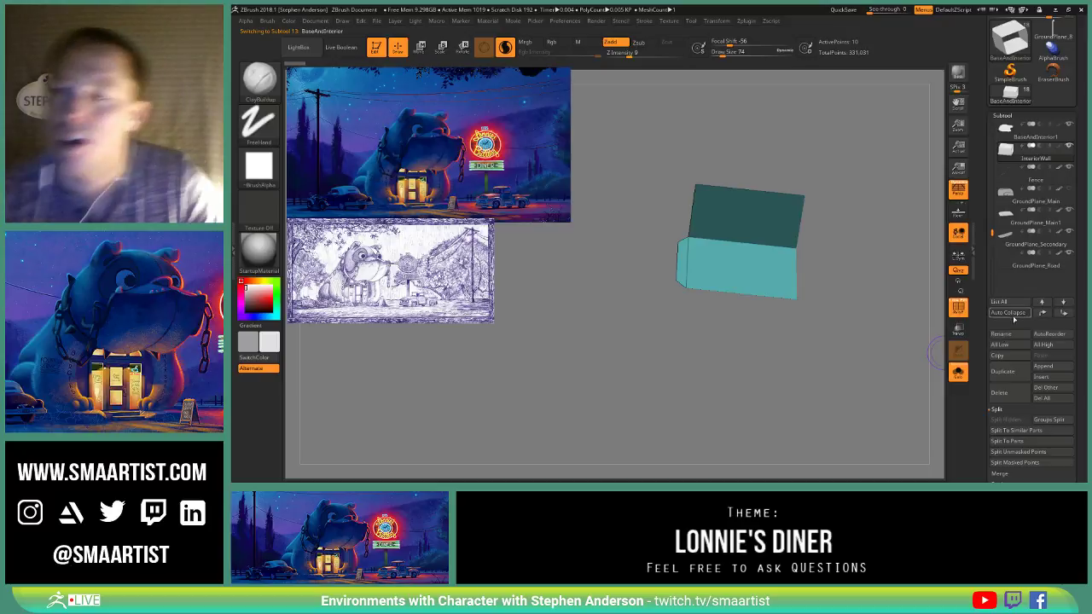
left_click(1041, 313, "shift")
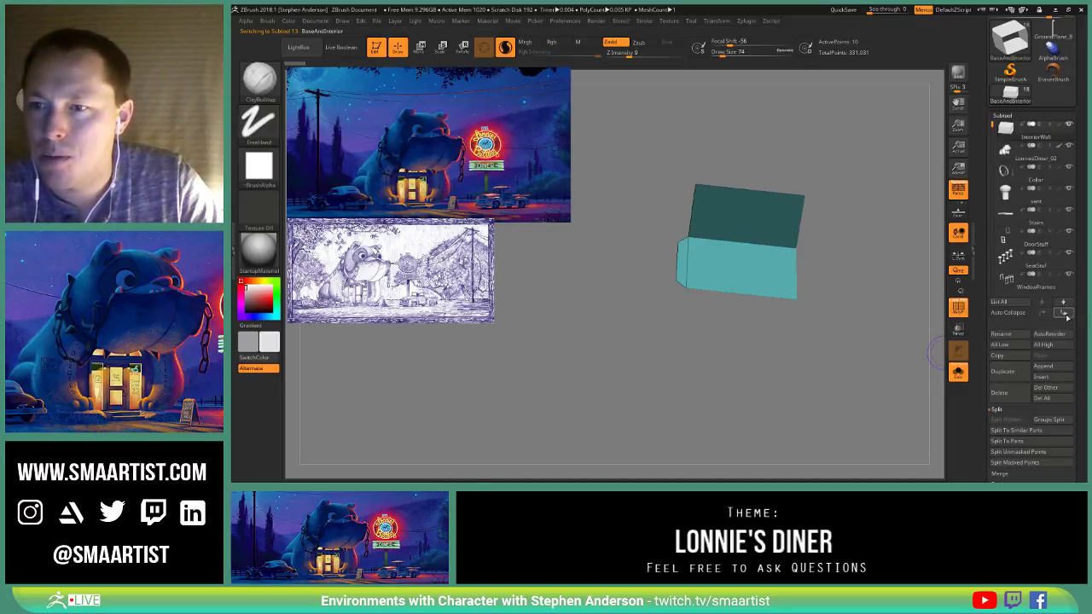
left_click(1064, 312)
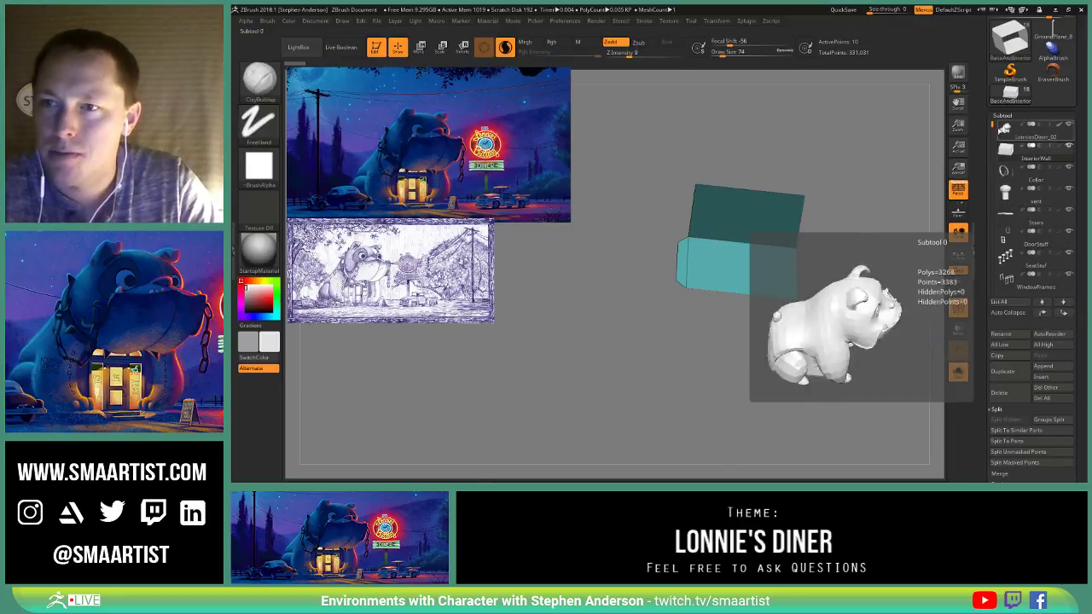
Step: Replace the BaseAndInterior1 subtool's mesh with a QCube at resolution 2 and bring the other subtools back into view
left_click_drag(993, 126, 992, 164)
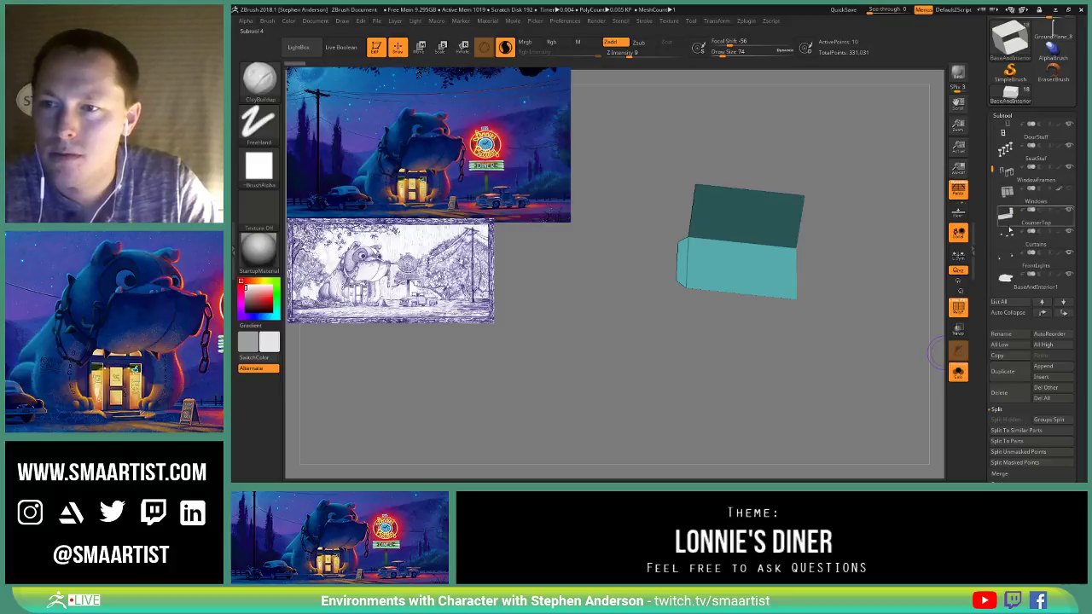
left_click(1028, 284)
mouse_move(772, 288)
right_mouse_down()
mouse_move(800, 277)
mouse_move(780, 290)
mouse_move(772, 331)
mouse_move(798, 284)
mouse_move(754, 361)
right_mouse_up()
scroll(1086, 333, "down", 10)
scroll(1007, 419, "up", 3)
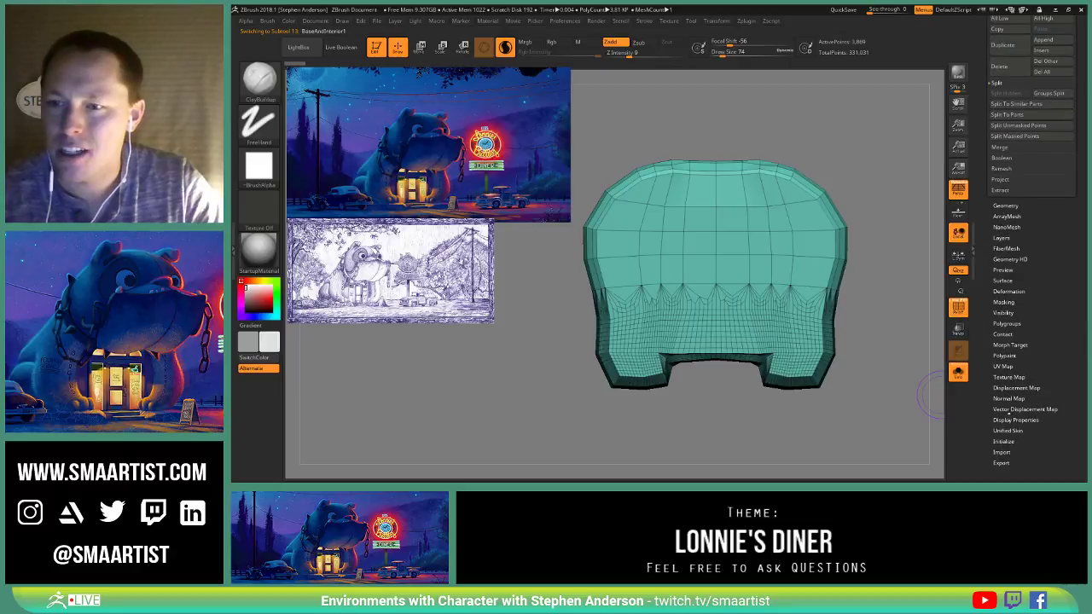
left_click(1005, 441)
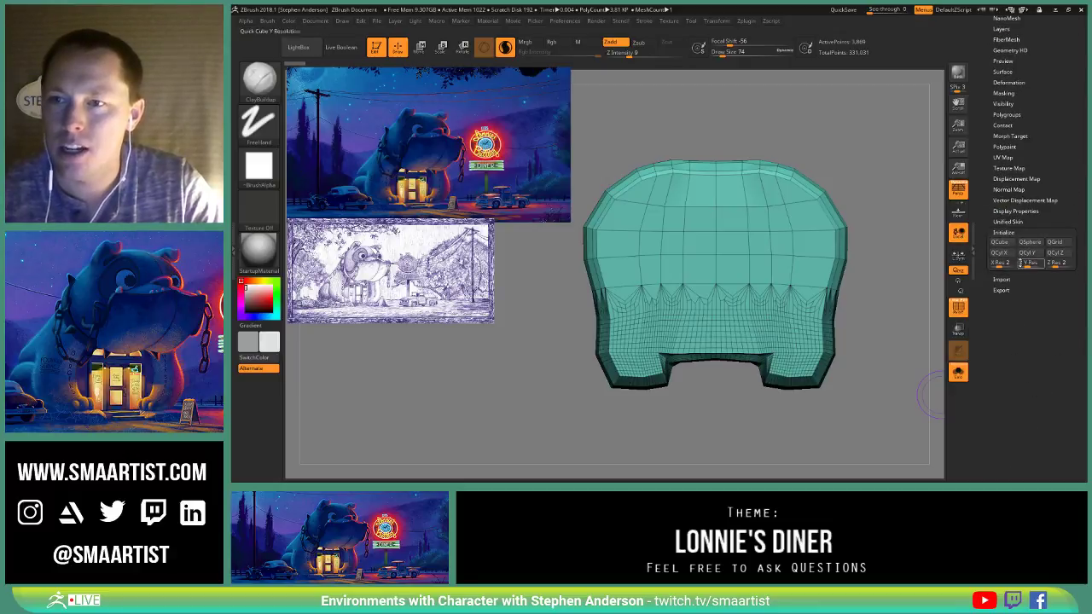
left_click(999, 242)
mouse_move(819, 278)
right_mouse_down()
mouse_move(824, 197)
mouse_move(832, 218)
mouse_move(810, 266)
mouse_move(926, 350)
right_mouse_up()
left_click(958, 372)
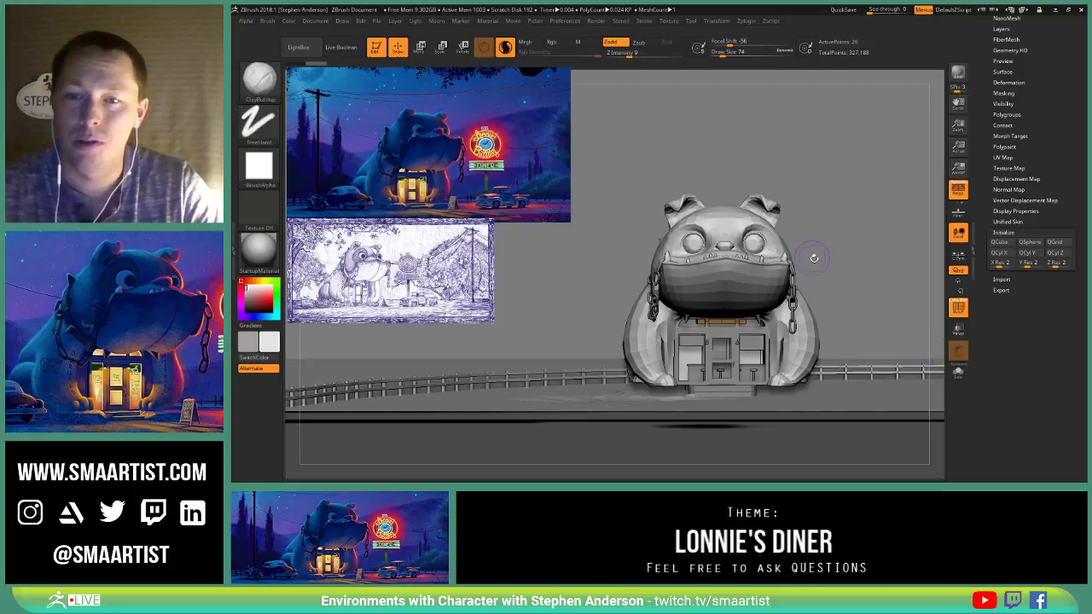
Step: Turn off perspective, lower and flatten the cube to ground level, and widen it into a slab under the bulldog
right_click_drag(812, 254, 842, 270)
key("w")
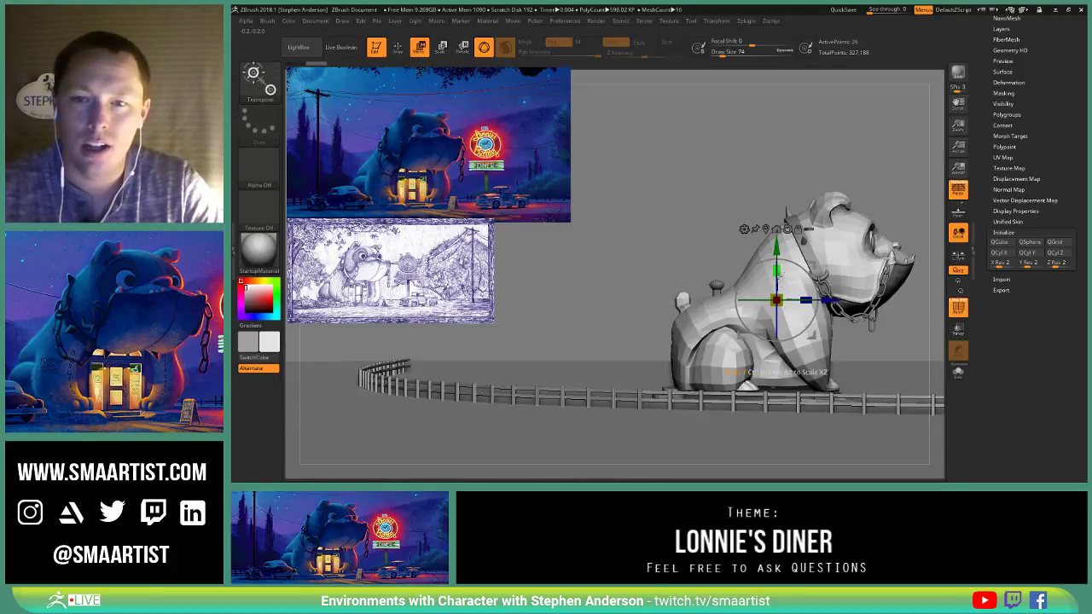
key("p")
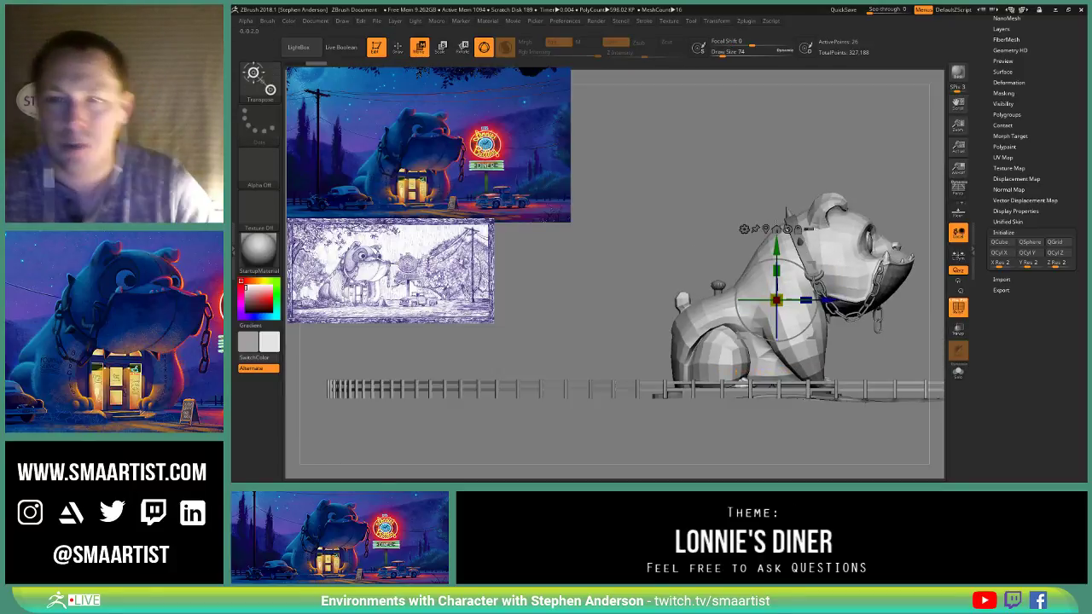
left_click_drag(770, 245, 777, 342)
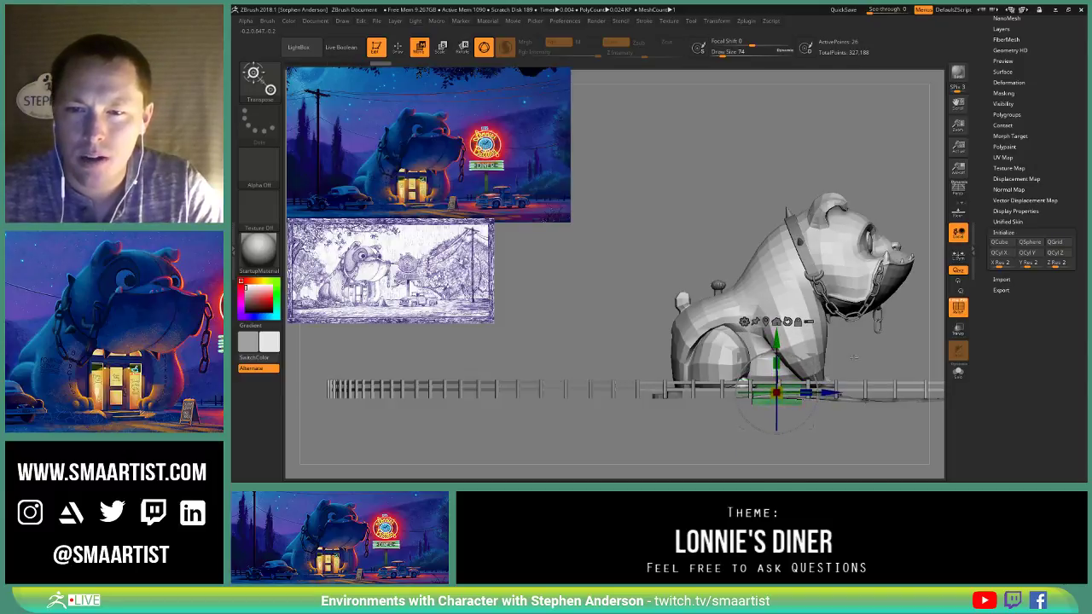
left_click_drag(854, 357, 814, 379)
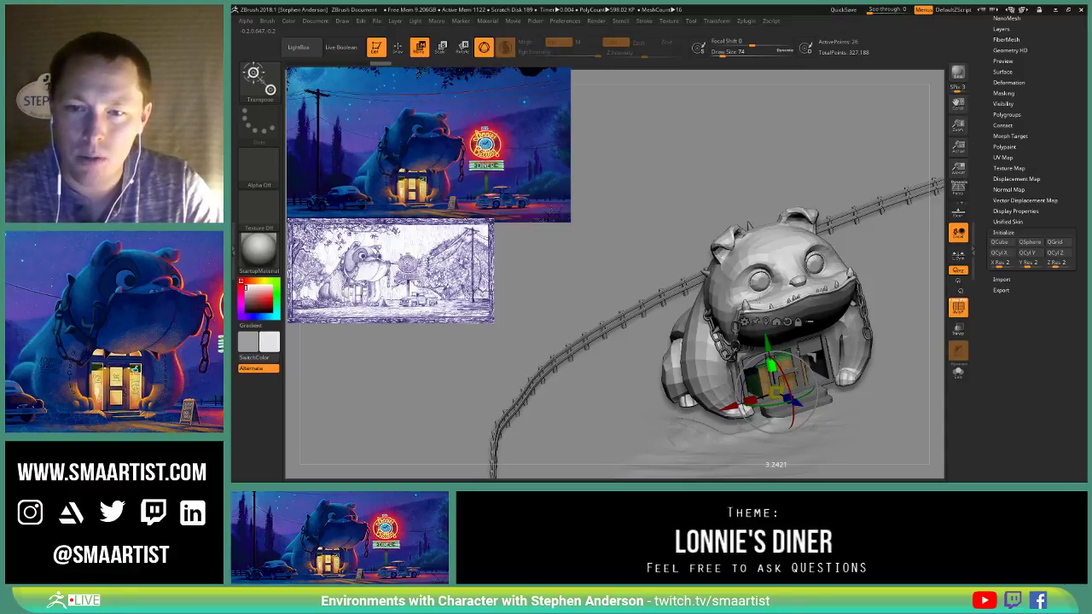
left_click_drag(791, 390, 848, 387)
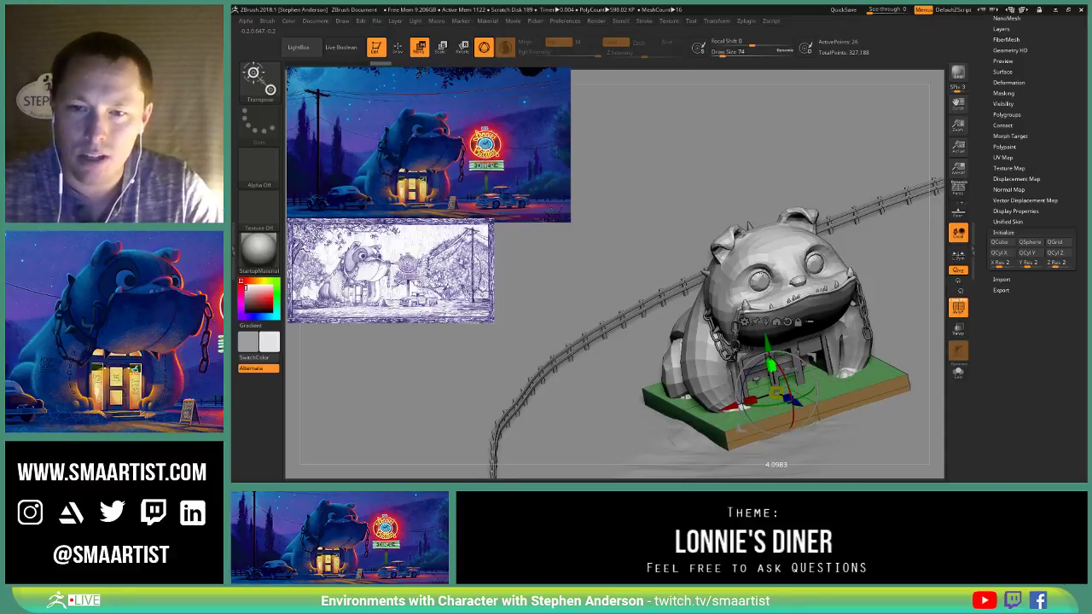
Step: Position and scale the slab from above so it covers the bulldog's footprint
left_click_drag(588, 256, 725, 363)
left_click_drag(693, 313, 828, 295)
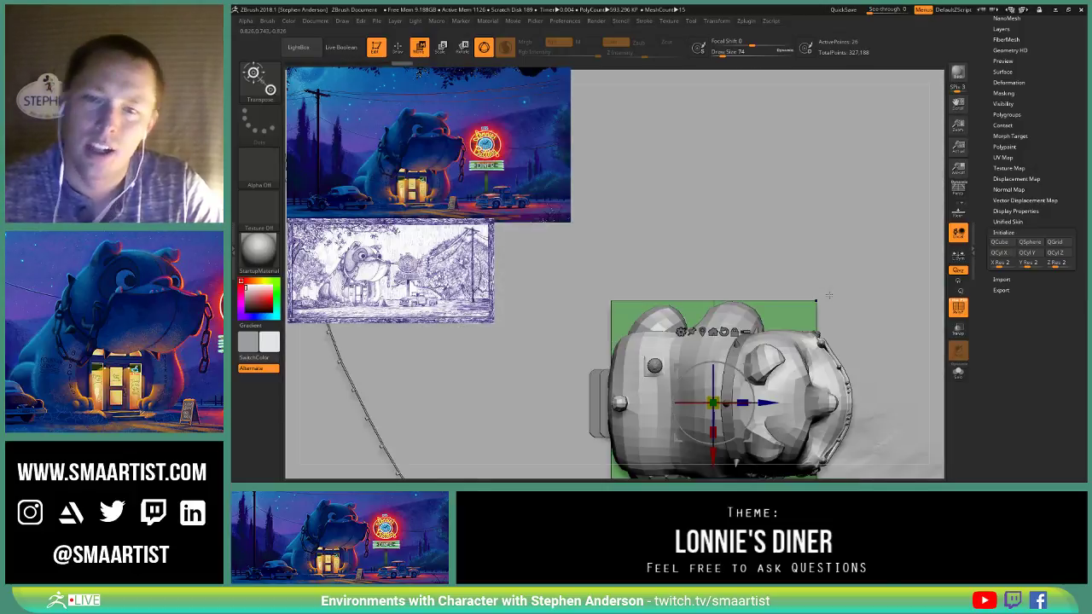
left_click_drag(817, 402, 823, 325, "alt")
mouse_move(823, 427)
left_mouse_down()
mouse_move(806, 380)
mouse_move(810, 328)
mouse_move(879, 335)
mouse_move(897, 348)
mouse_move(887, 351)
left_mouse_up()
Step: Delete the horizontal edge loop around the slab's sides with the ZModeler brush and inspect the slab from several angles
key("q")
mouse_move(739, 390)
right_mouse_down("alt")
mouse_move(697, 314)
mouse_move(743, 334)
right_mouse_up("alt")
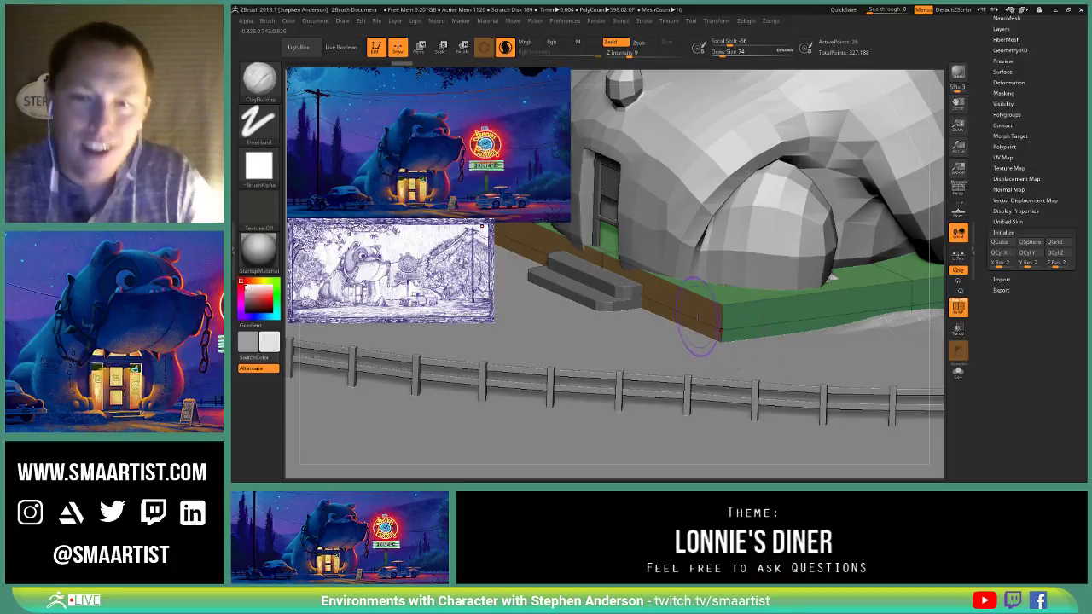
key("b")
key("z")
key("m")
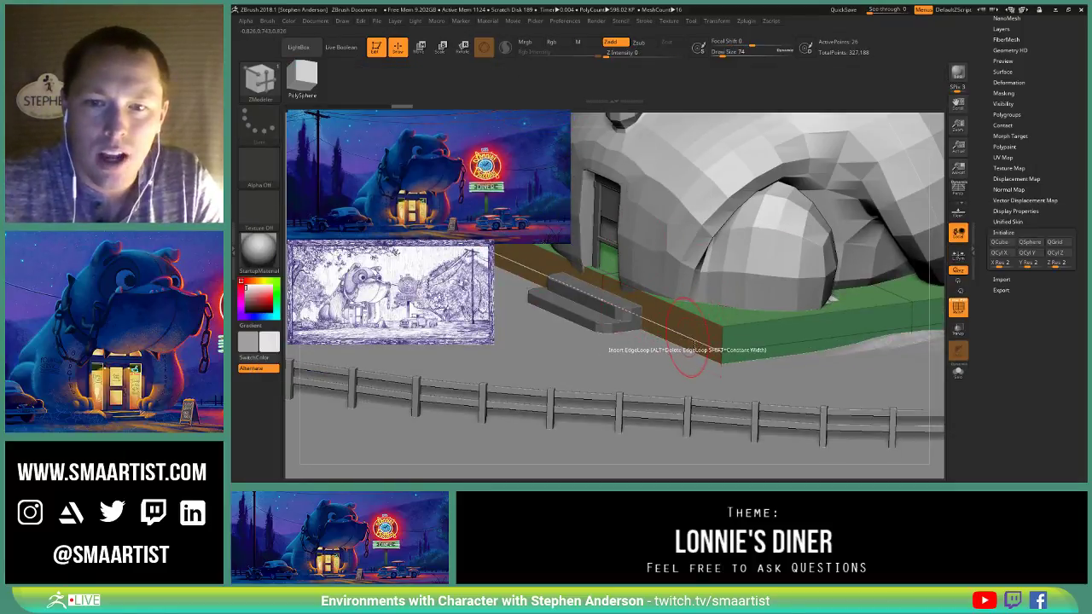
mouse_move(712, 343)
right_mouse_down("ctrl")
mouse_move(822, 305)
mouse_move(760, 309)
mouse_move(796, 314)
right_mouse_up("ctrl")
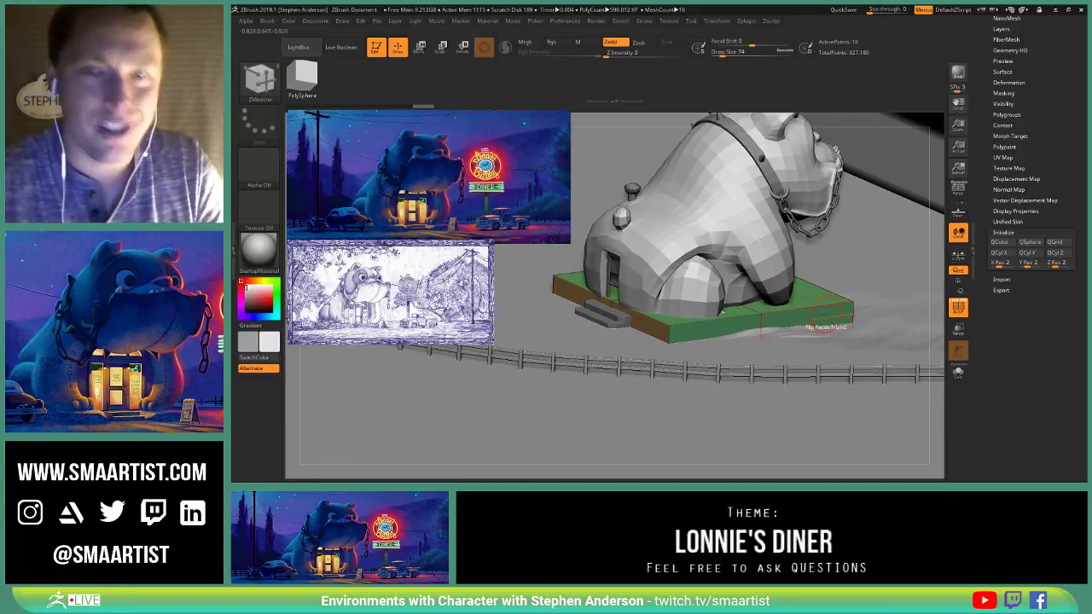
right_click_drag(796, 327, 649, 119)
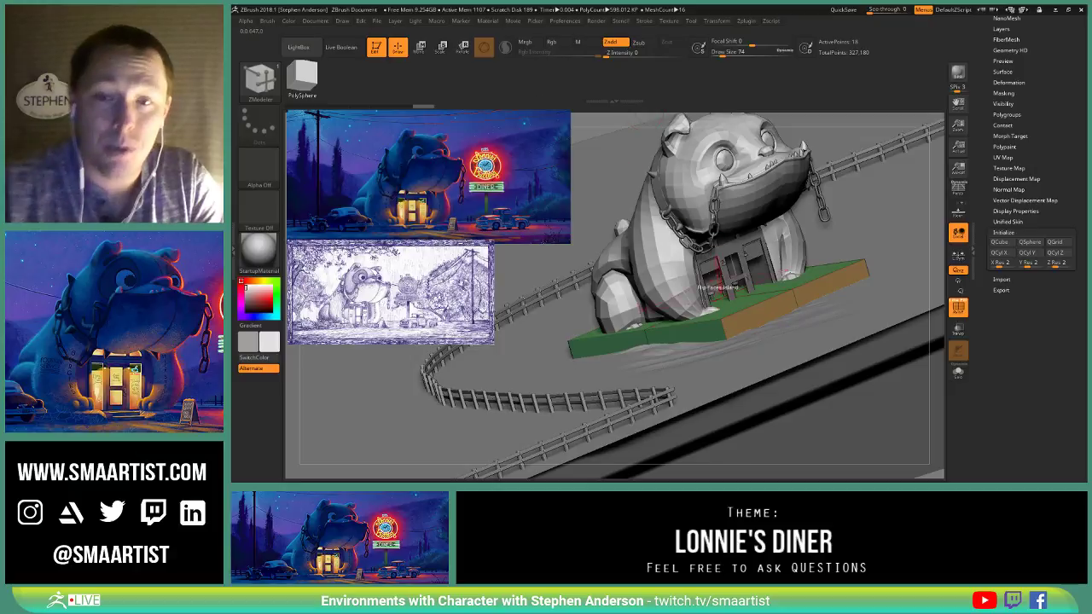
mouse_move(715, 288)
right_mouse_down()
mouse_move(752, 300)
mouse_move(734, 290)
right_mouse_up()
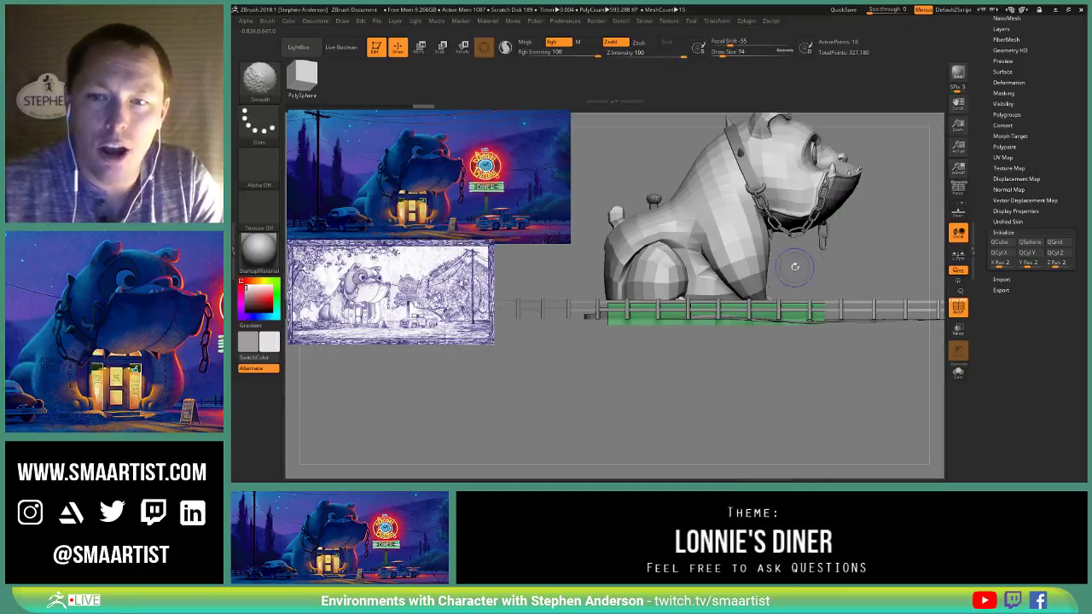
right_click_drag(794, 263, 643, 356)
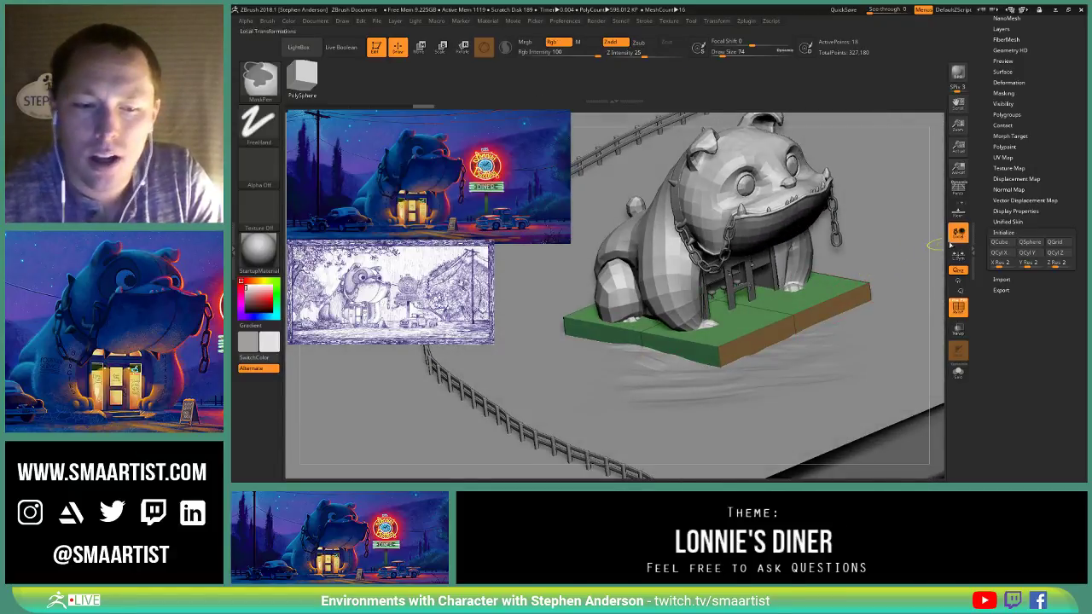
Step: Regroup the slab's faces into polygroups by their normals
left_click_drag(1044, 95, 1044, 177)
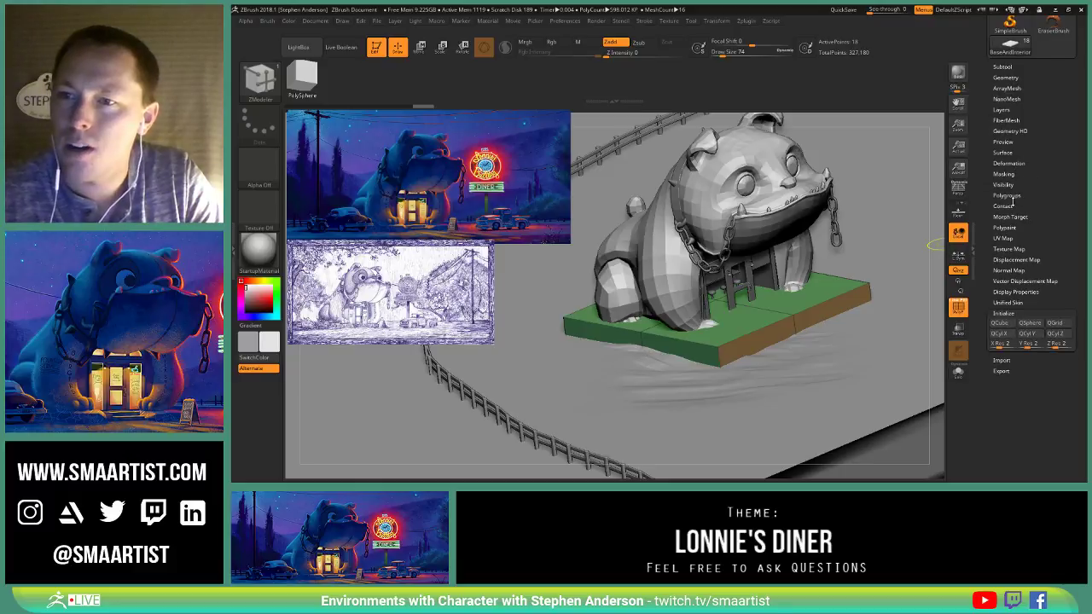
left_click(1007, 196)
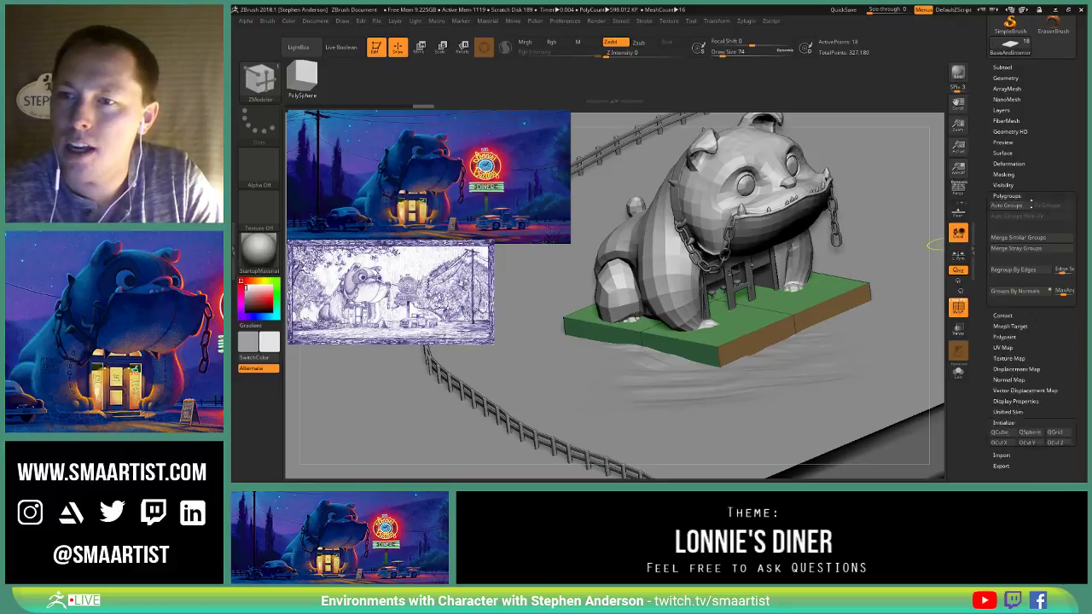
left_click(1015, 291)
Step: Set the ZModeler polygon action to Extrude with target Polygroup Island and lower the slab's top surface to thin it
key("space")
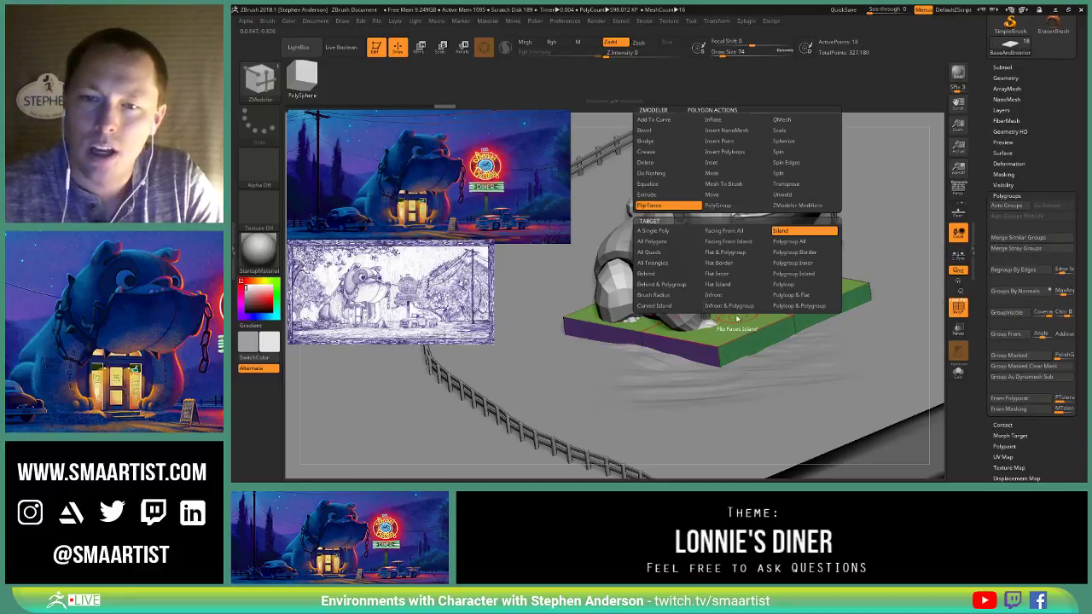
left_click(653, 195)
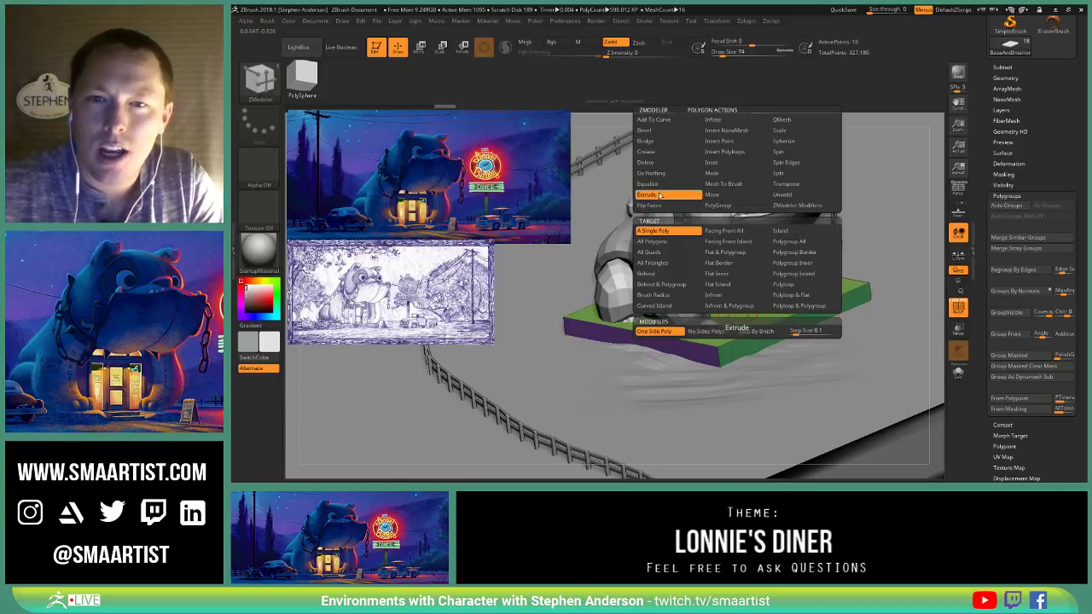
left_click(810, 275)
left_click_drag(728, 320, 731, 334)
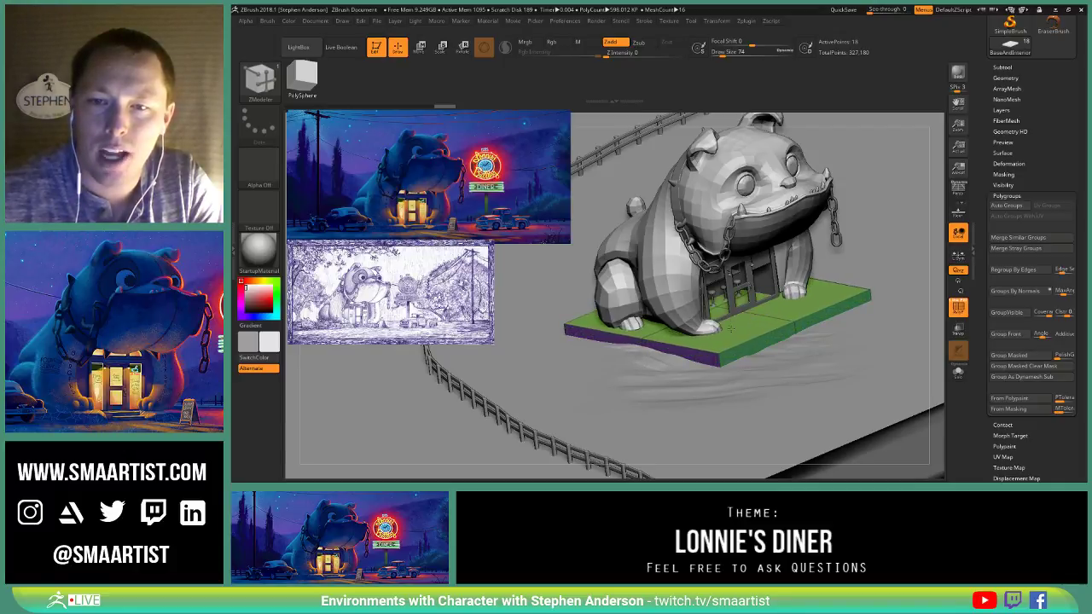
Step: Hide the wireframe and push the slab's front side back to the bulldog's front paws
key("shift+f")
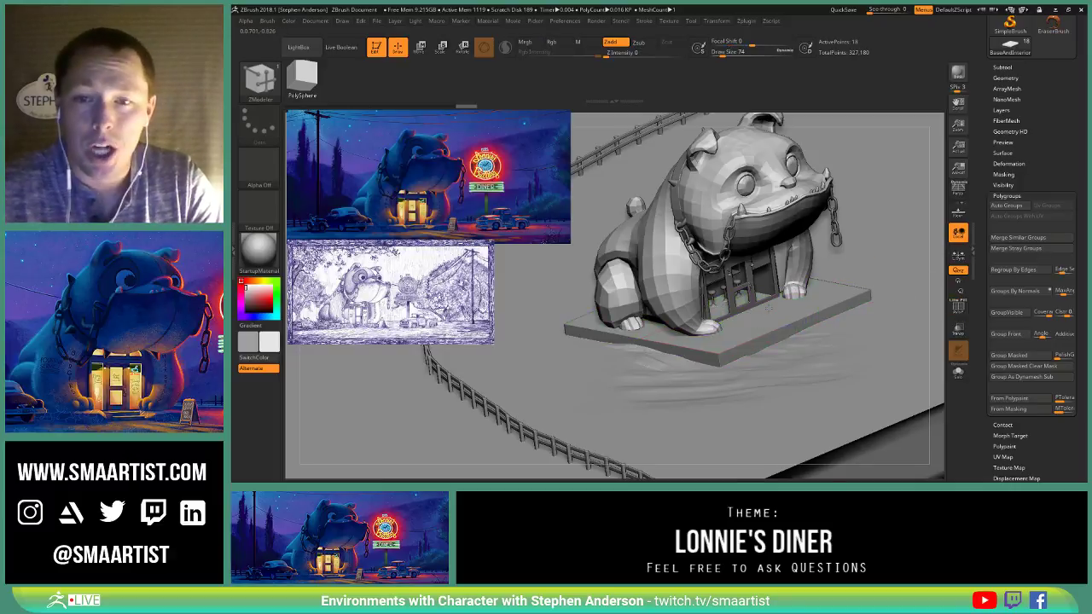
right_click_drag(768, 308, 759, 365)
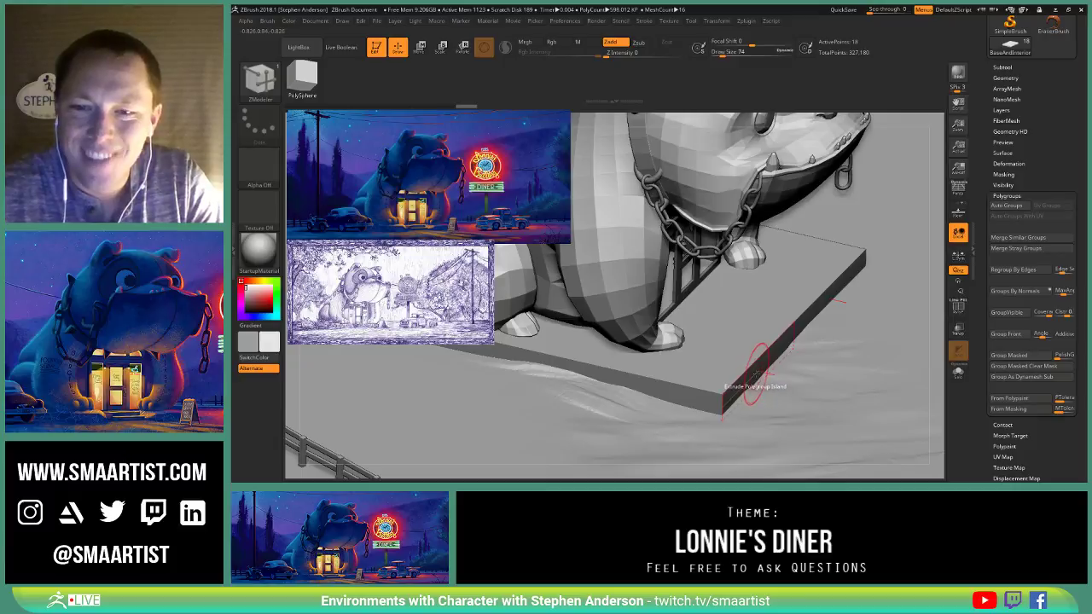
left_click_drag(754, 376, 634, 338)
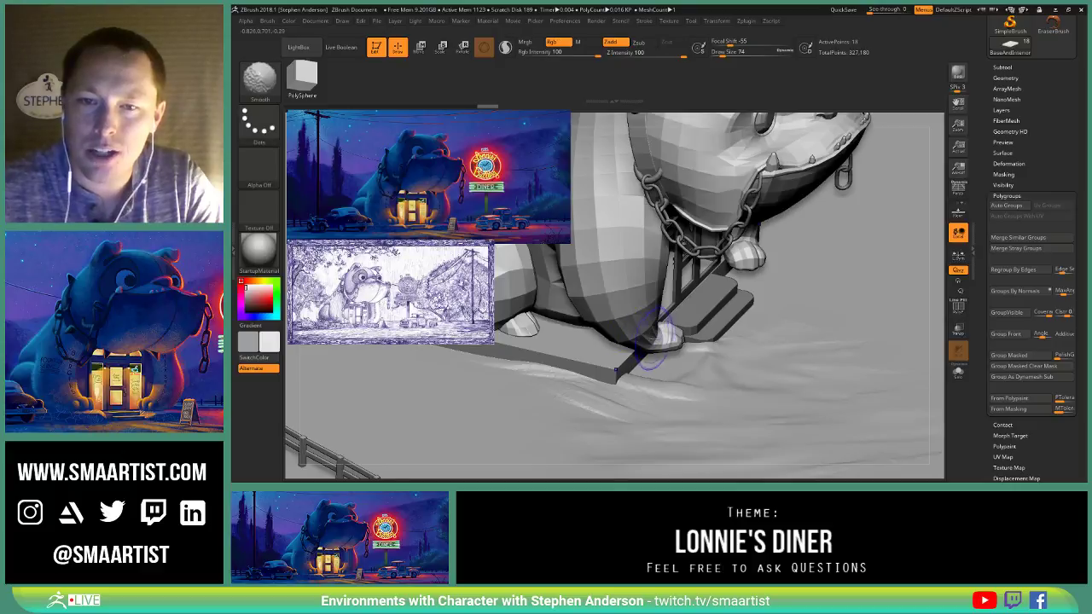
Step: Isolate the slab with its wireframe shown and bevel its central edge loop using EdgeLoop Complete with Two Rows
right_click_drag(694, 349, 672, 327)
key("alt+s")
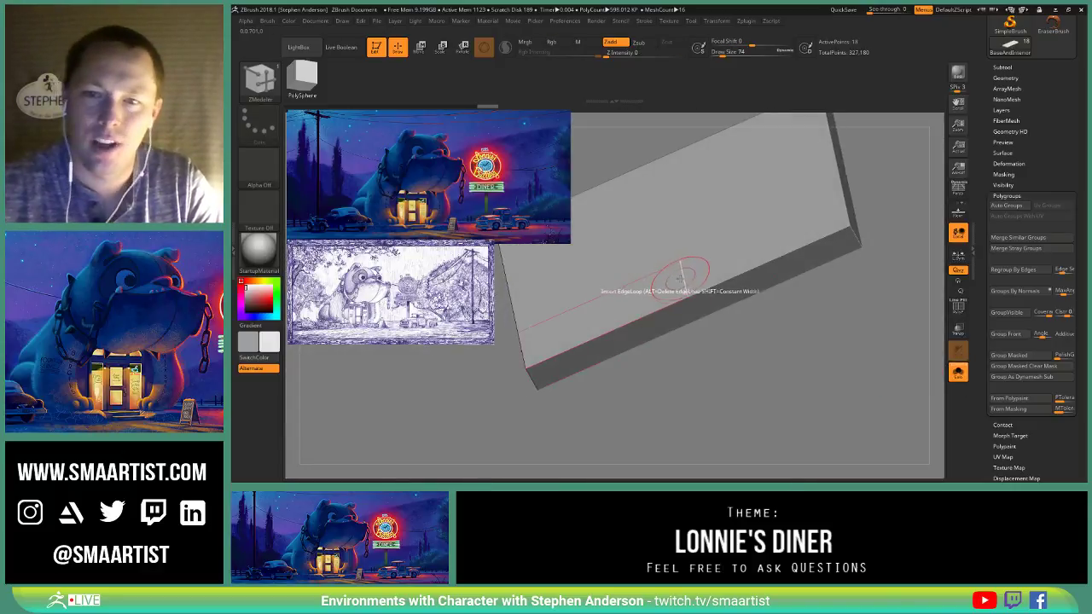
key("space")
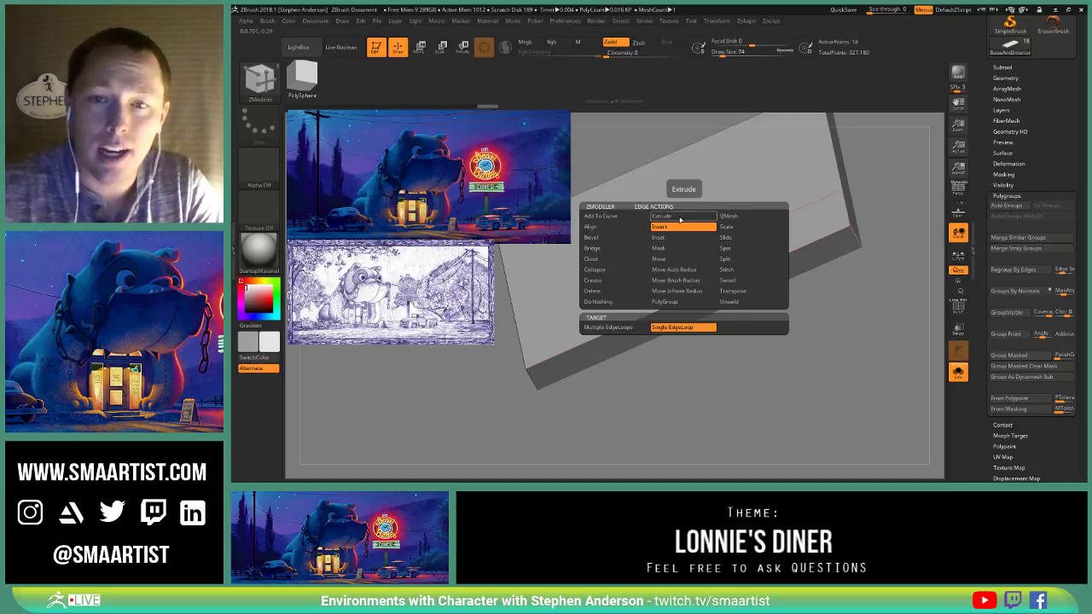
left_click(614, 238)
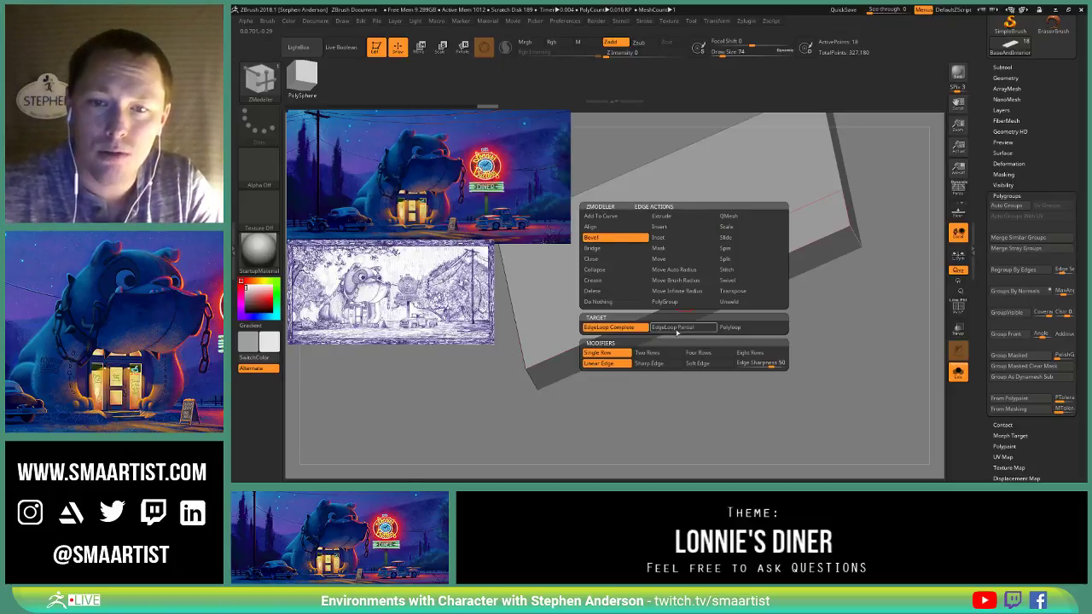
left_click(661, 353)
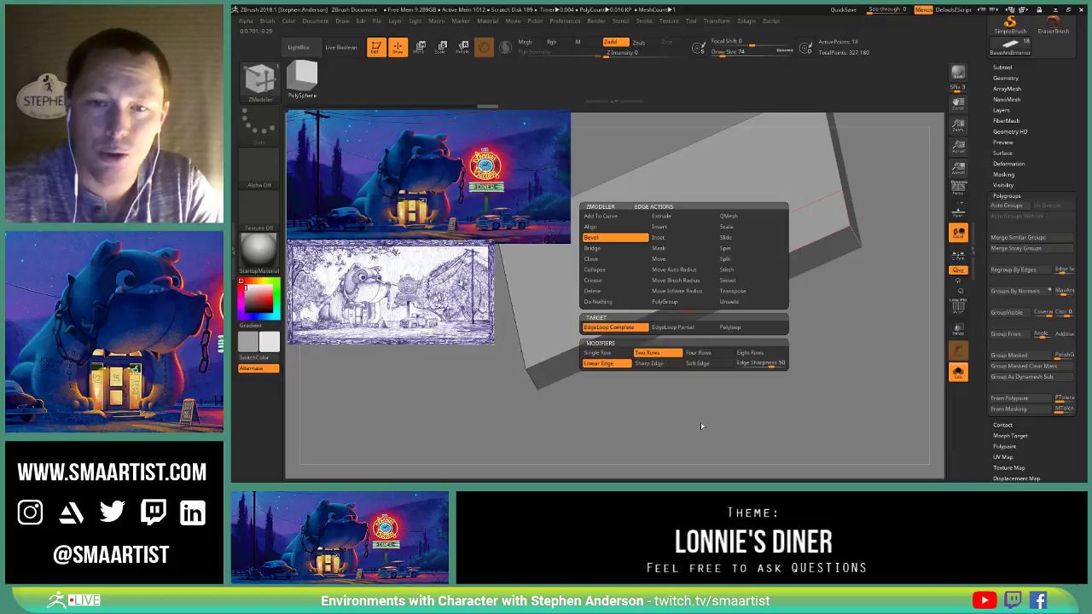
key("shift+f")
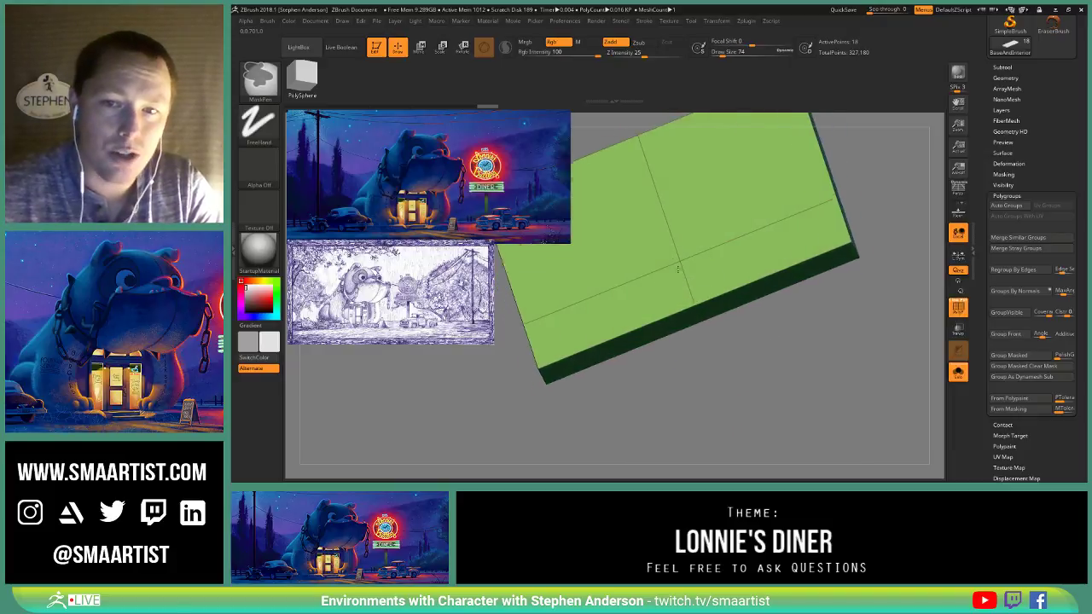
right_click_drag(678, 269, 642, 292, "ctrl")
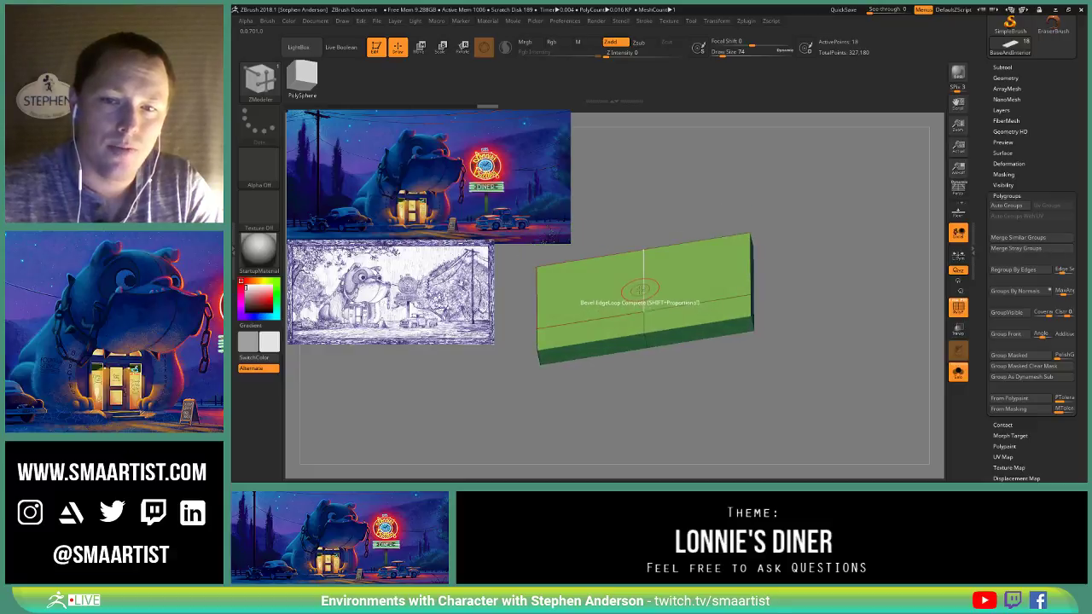
left_click_drag(642, 290, 643, 248)
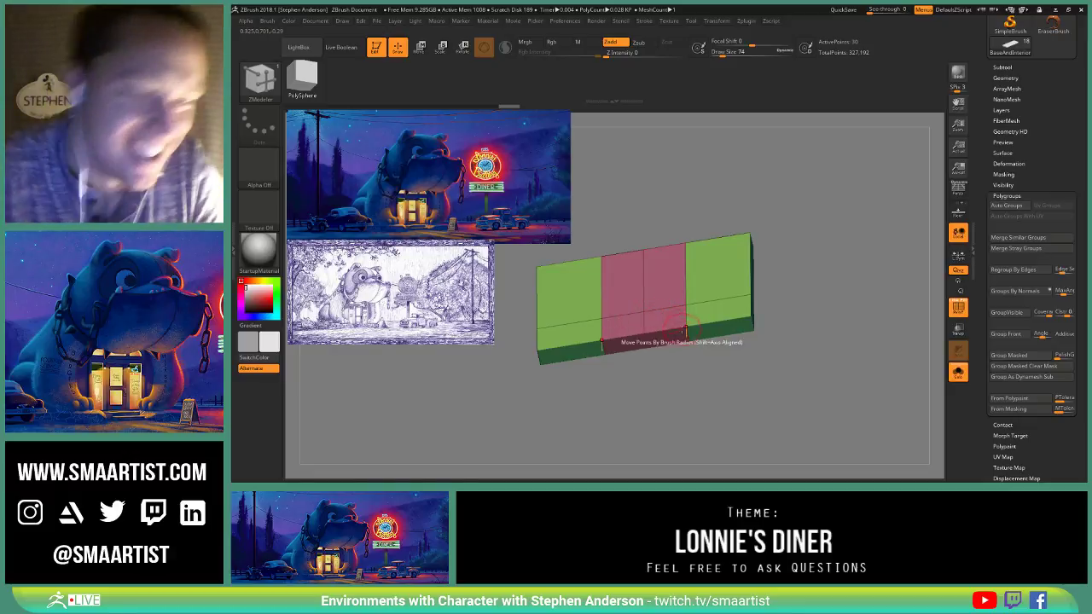
Step: Extrude the slab's two outer front faces forward as polygroup islands, leaving the central section recessed
mouse_move(666, 309)
right_mouse_down()
mouse_move(701, 309)
mouse_move(679, 304)
right_mouse_up()
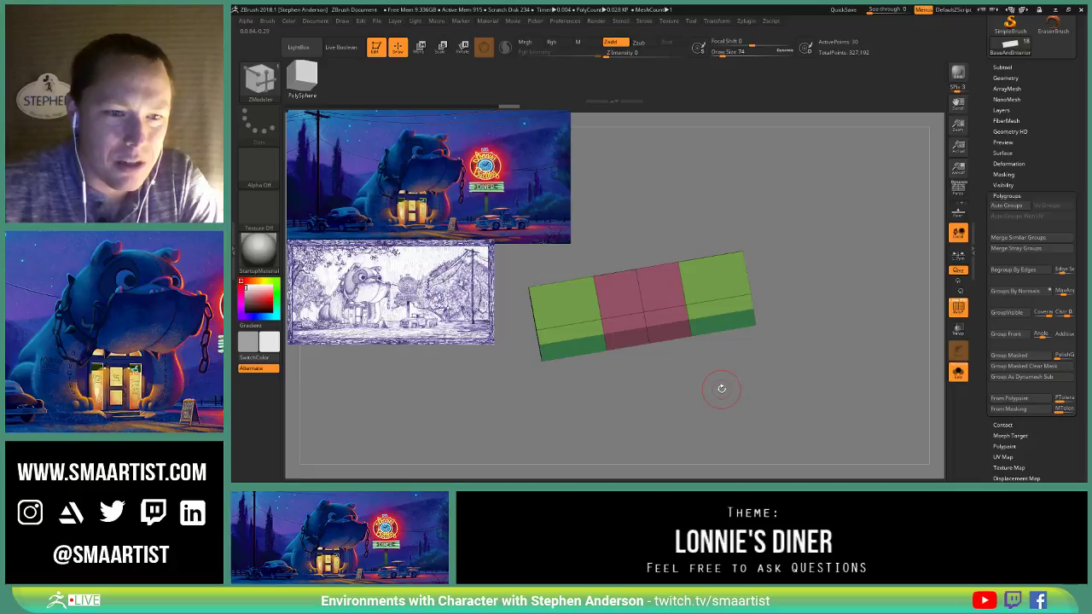
left_click_drag(719, 382, 714, 324)
key("f")
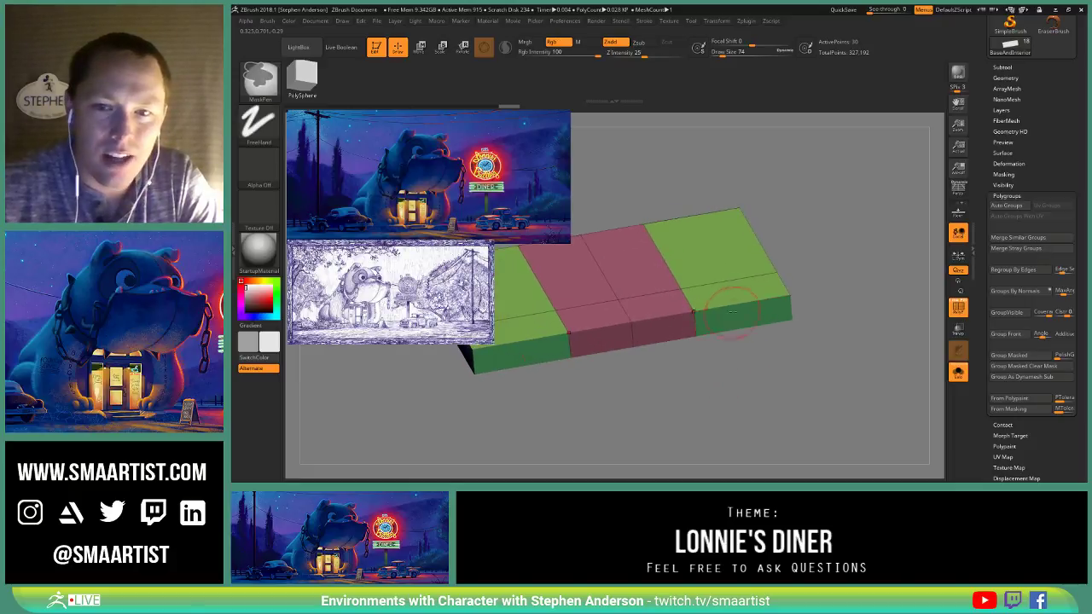
key("space")
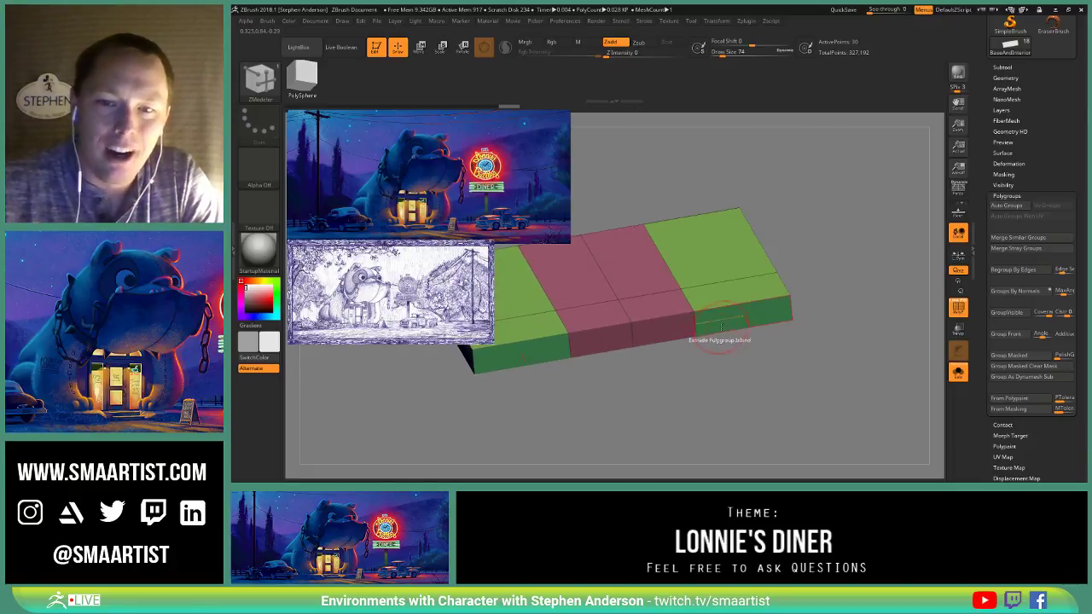
left_click_drag(730, 329, 828, 469)
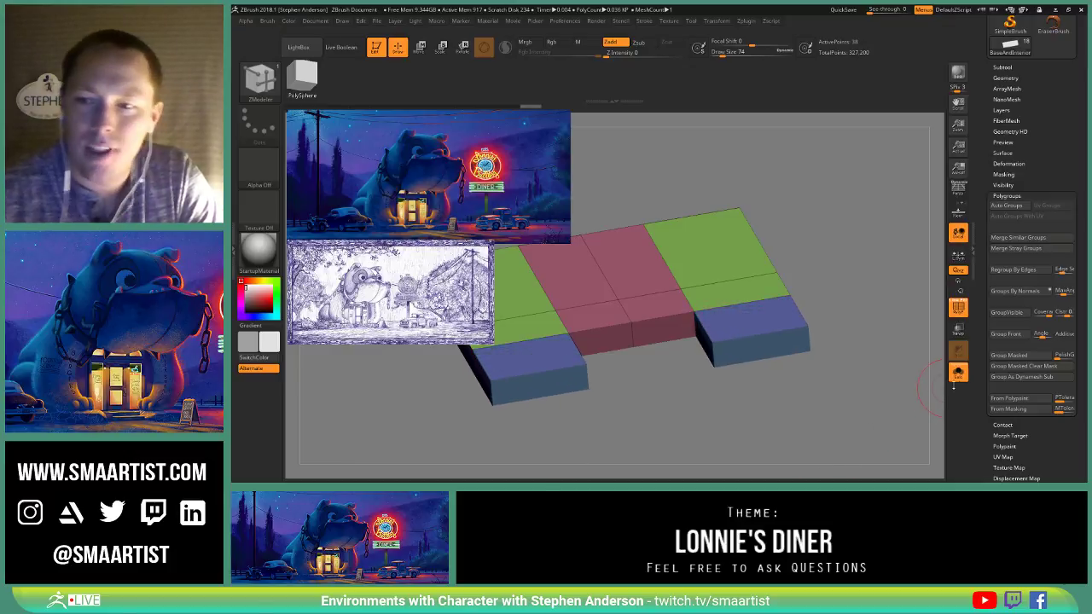
Step: Show the other subtools again and push the front faces of the slab's two front extensions back closer to the paws
left_click(958, 372)
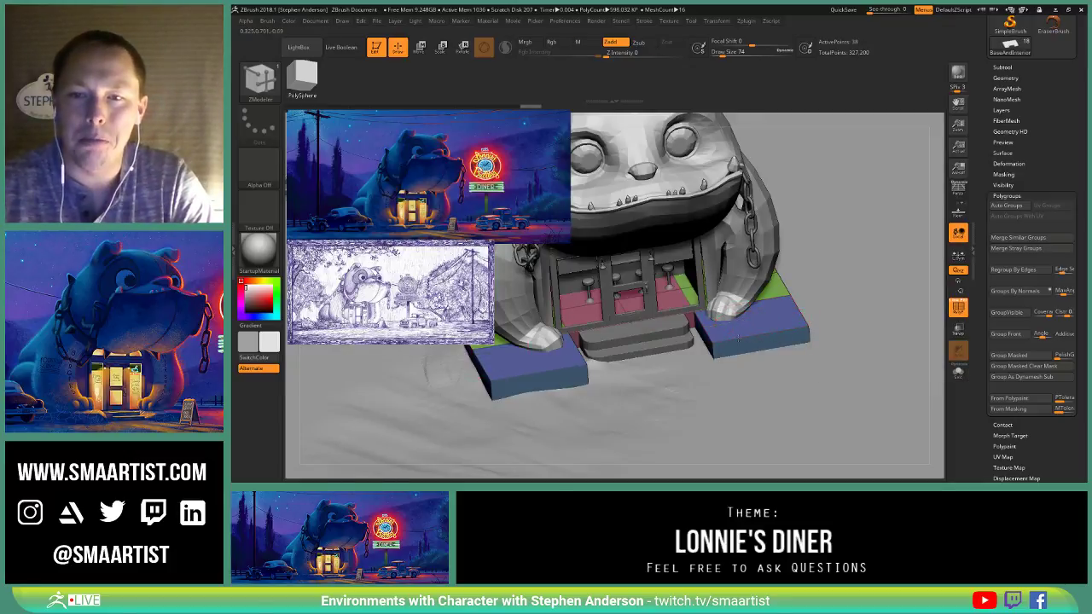
mouse_move(738, 336)
right_mouse_down()
mouse_move(739, 360)
mouse_move(733, 336)
mouse_move(789, 354)
mouse_move(773, 369)
right_mouse_up()
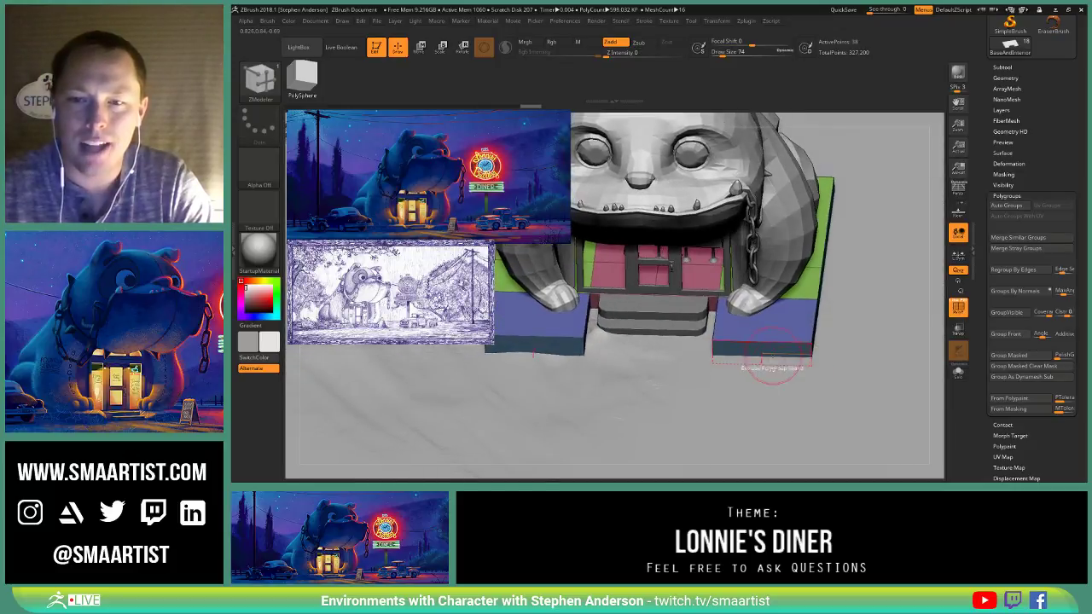
left_click_drag(762, 350, 763, 336)
right_click_drag(834, 334, 812, 336)
Step: Set the ZModeler edge action to Slide and slide the slab's outer front corner edges inward to angle the corners
key("space")
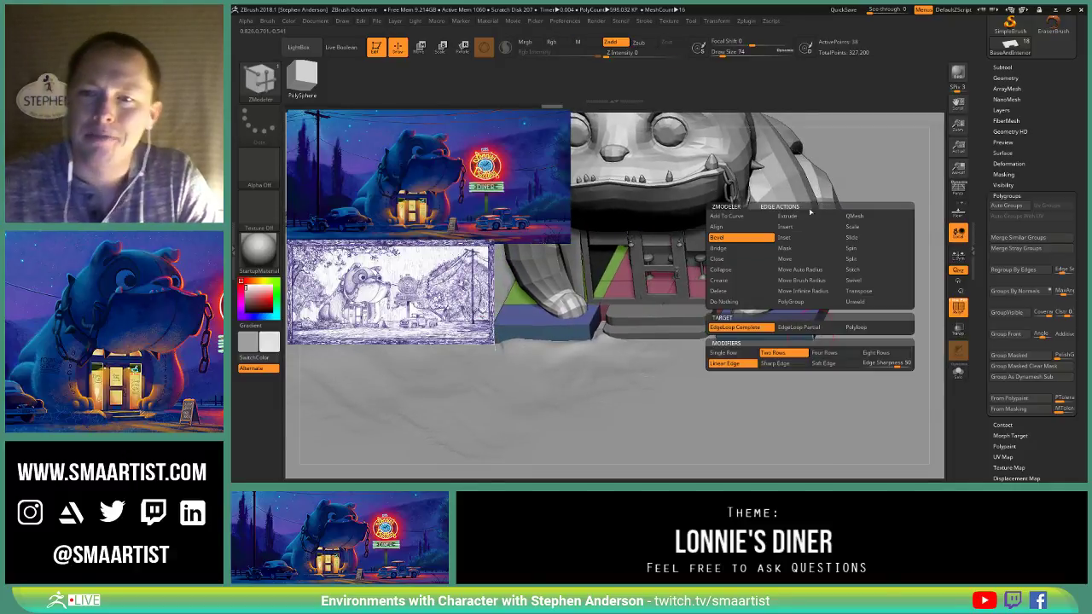
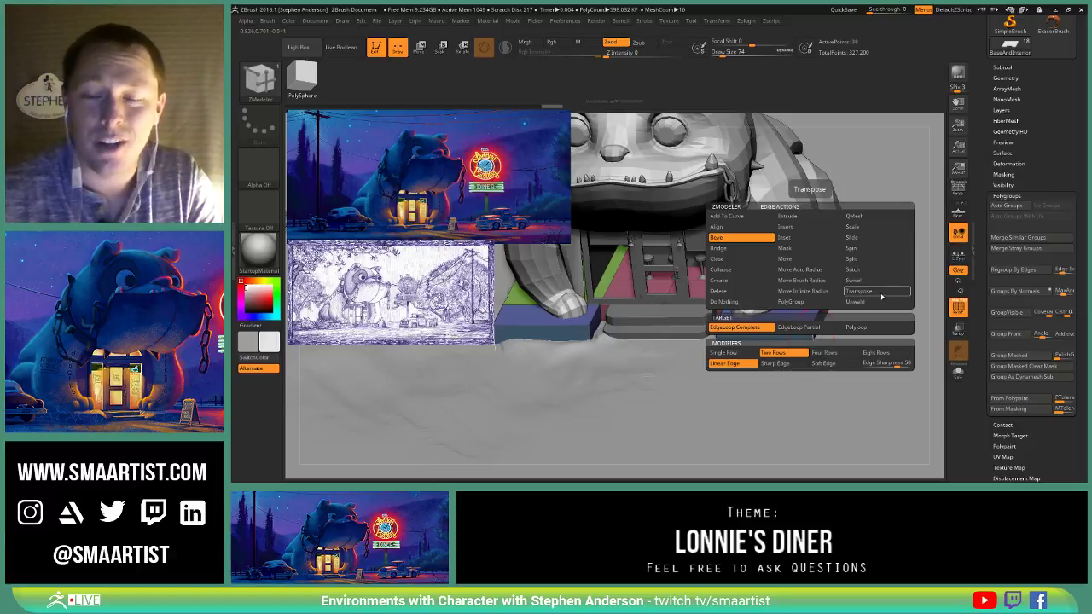
left_click(863, 237)
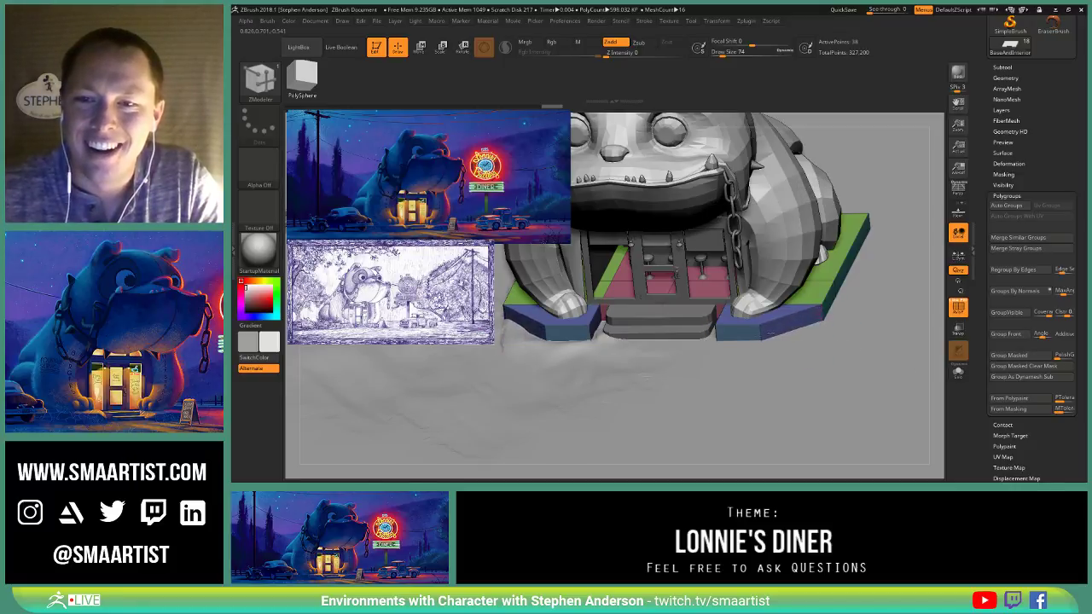
mouse_move(823, 320)
left_mouse_down()
mouse_move(791, 326)
mouse_move(809, 315)
left_mouse_up()
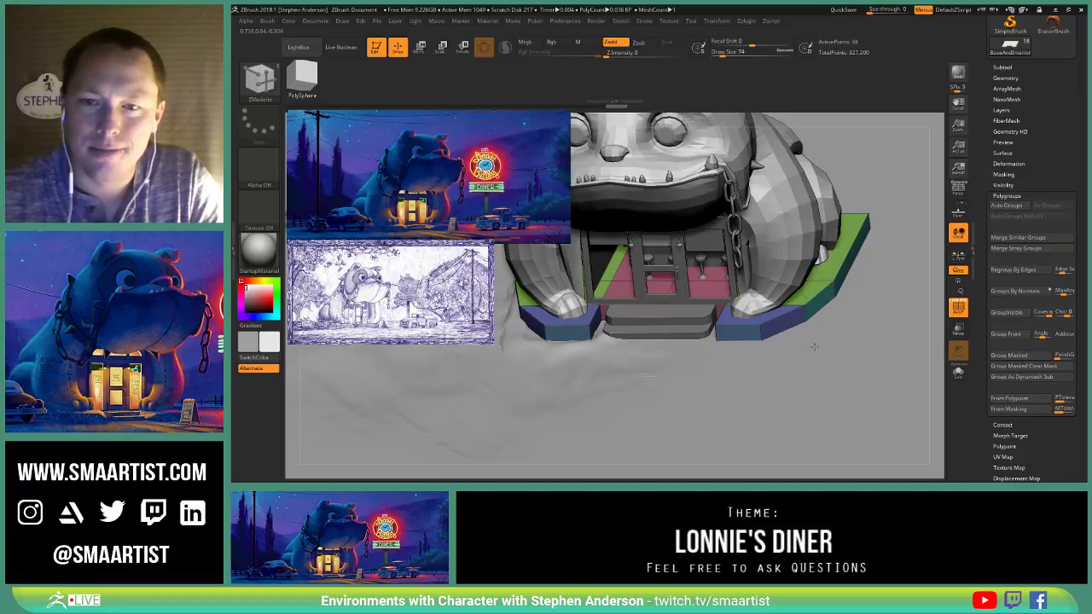
Step: Switch the edge action to Insert with Single EdgeLoop and add a loop across the slab near the hind paws
left_click_drag(843, 319, 802, 265)
key("space")
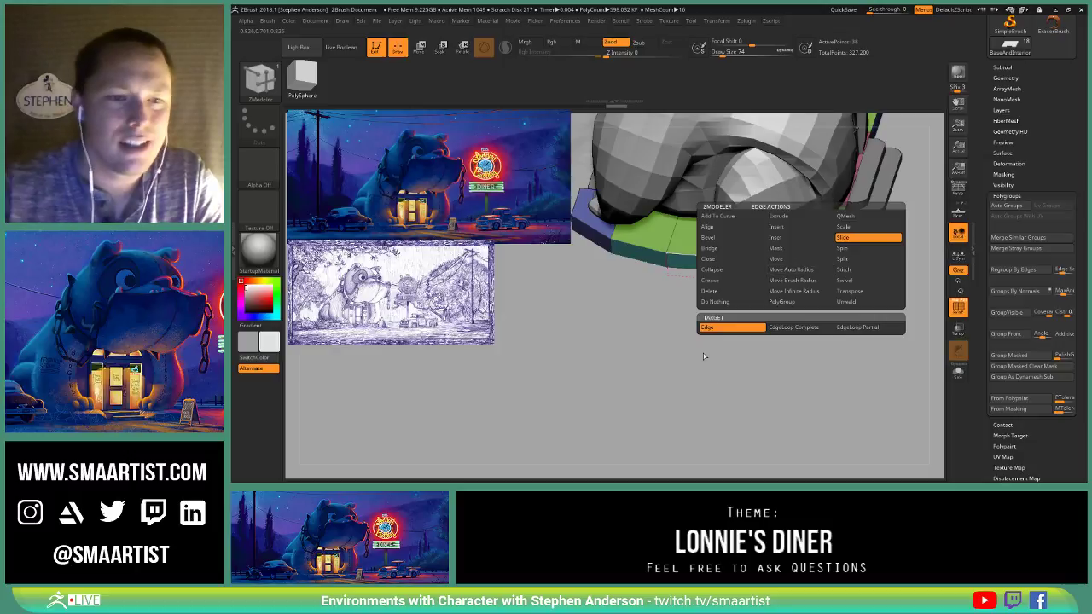
left_click(772, 238)
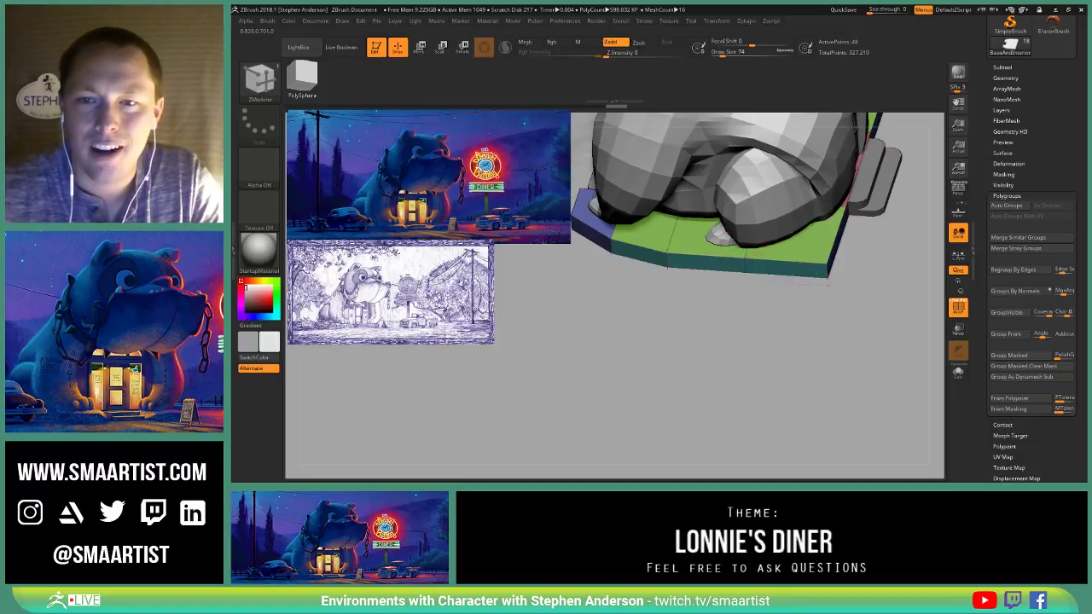
left_click_drag(833, 287, 821, 267)
Step: Choose the MaskLasso brush and mask the whole slab except the side edge between the front and hind paws
left_click_drag(668, 254, 654, 232, "ctrl")
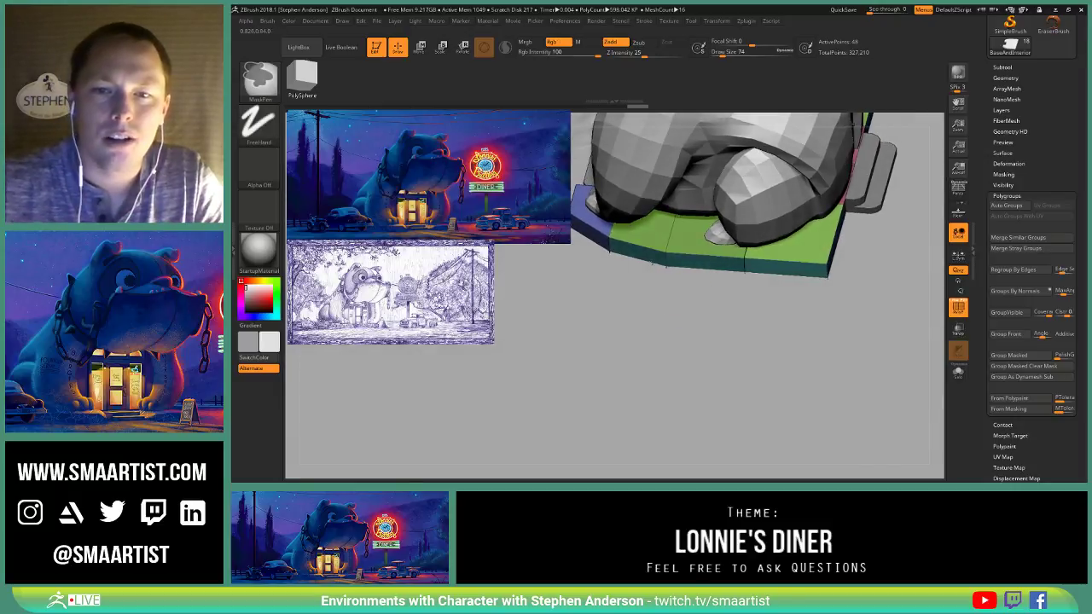
left_click_drag(676, 304, 688, 318, "ctrl")
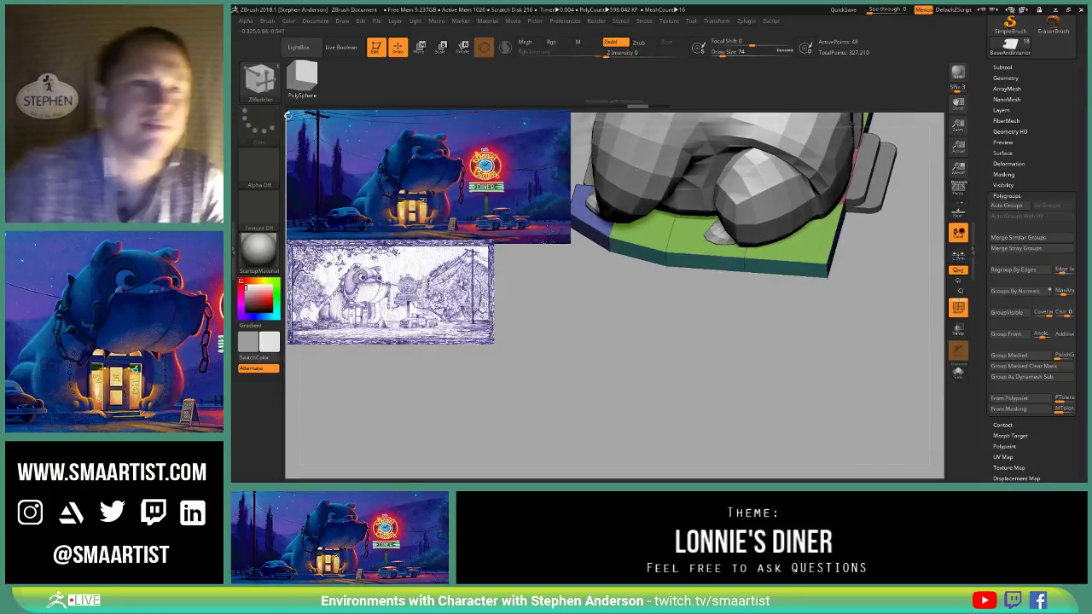
left_click(261, 81, "ctrl")
left_click(410, 128, "ctrl")
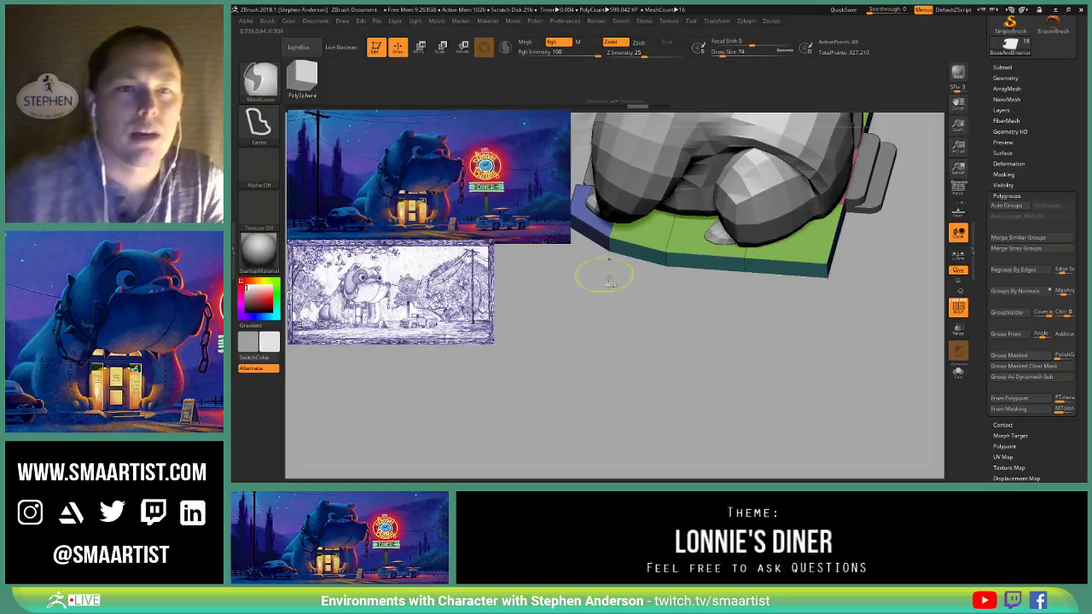
mouse_move(697, 306)
left_mouse_down("ctrl")
mouse_move(646, 259)
mouse_move(676, 351)
left_mouse_up("ctrl")
left_click(760, 395, "ctrl")
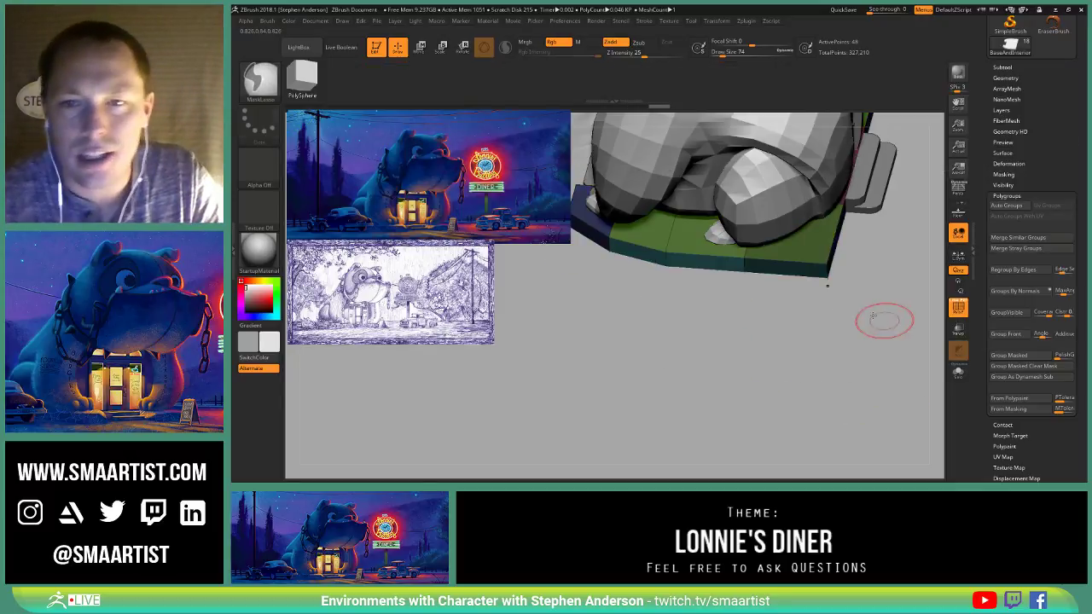
Step: Center the move gizmo on the unmasked side edge and shift that edge slightly inward
key("w")
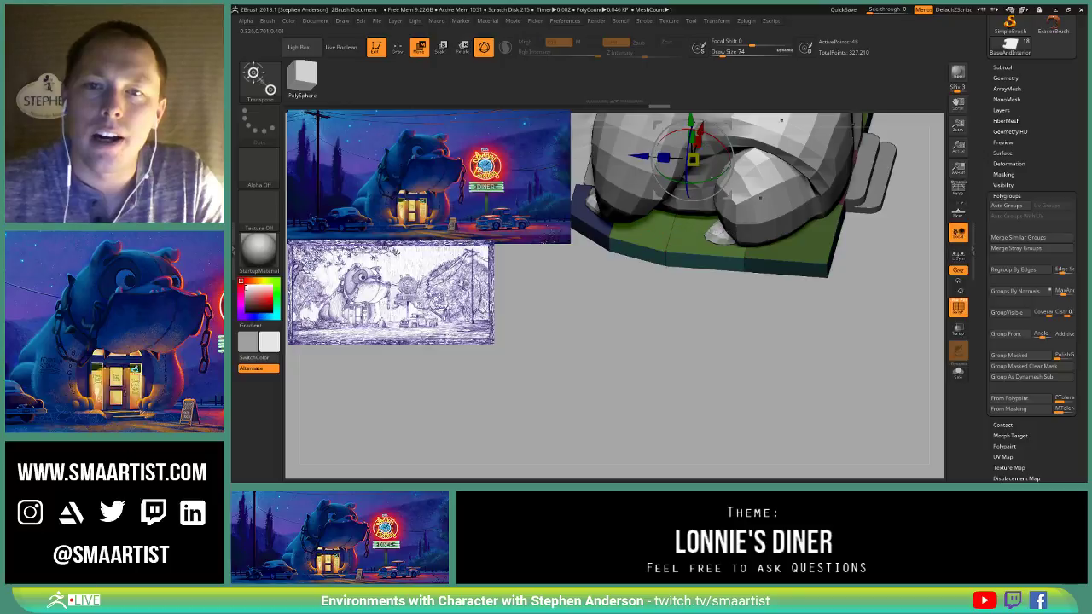
left_click_drag(745, 308, 744, 398, "alt")
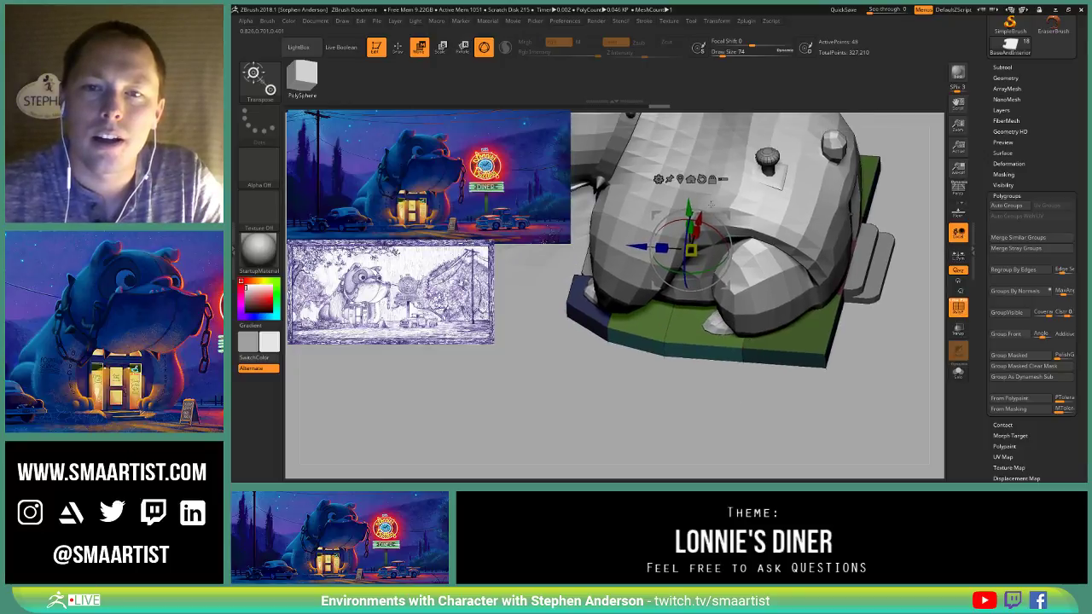
left_click(691, 179)
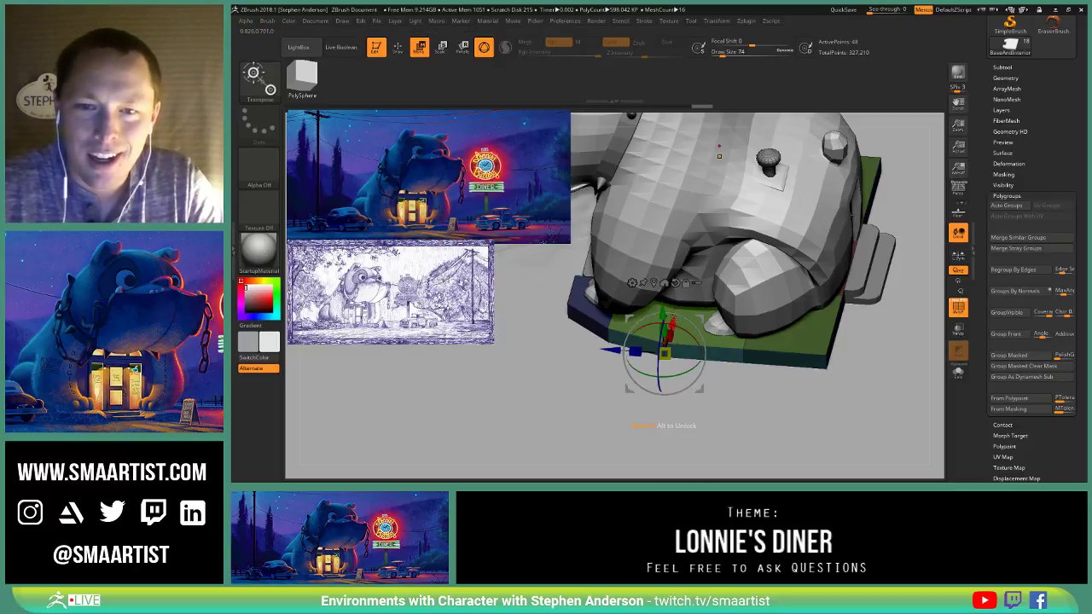
mouse_move(674, 320)
left_mouse_down()
mouse_move(679, 301)
mouse_move(676, 314)
left_mouse_up()
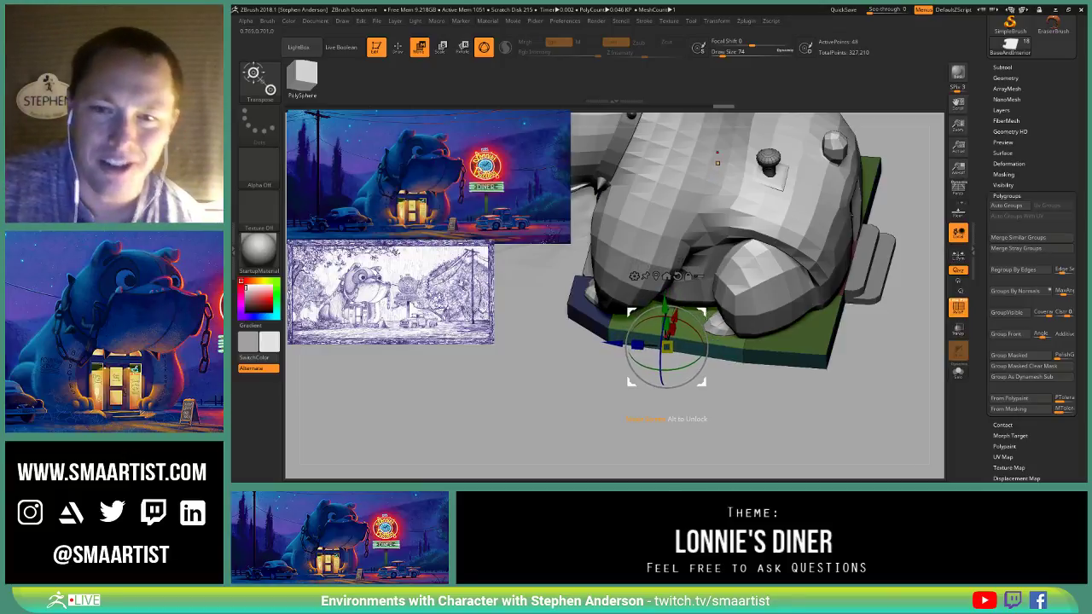
Step: Clear the mask, insert an edge loop on each side of the slab's shifted middle loop, and save the file
key("q")
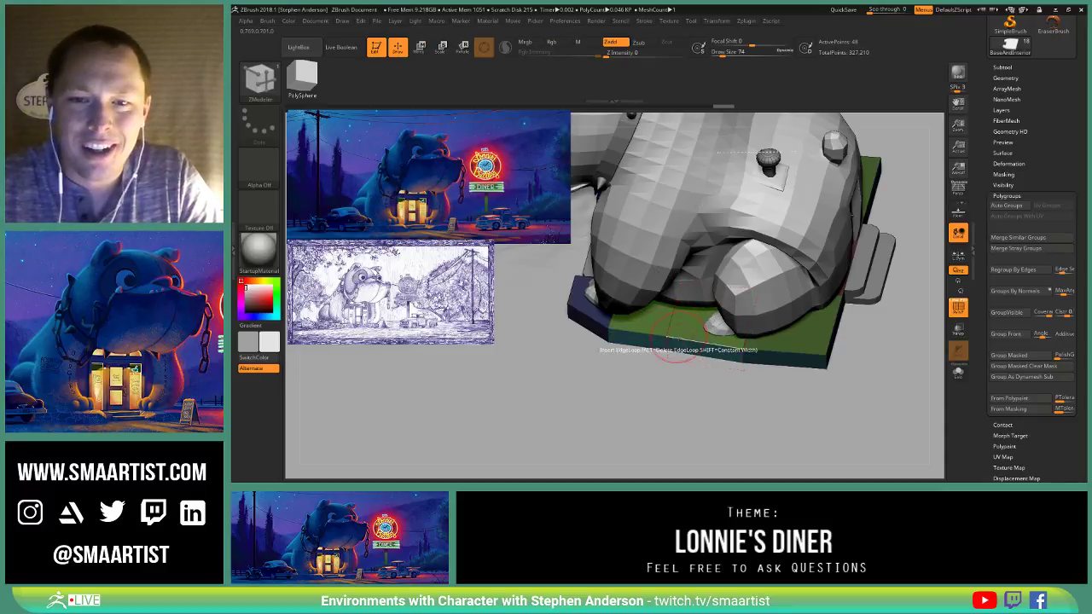
key("ctrl")
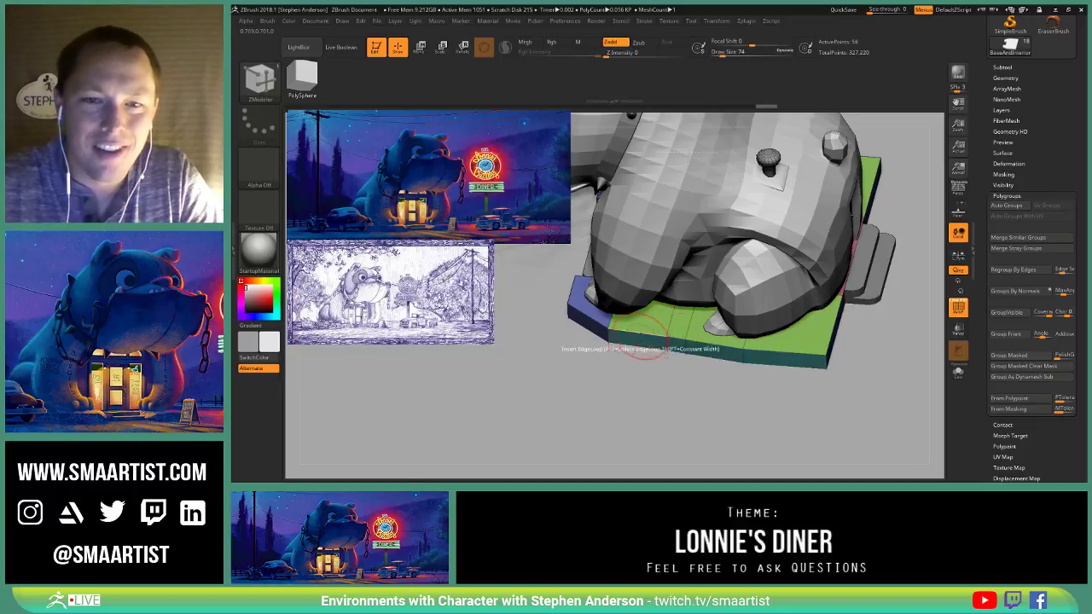
key("ctrl")
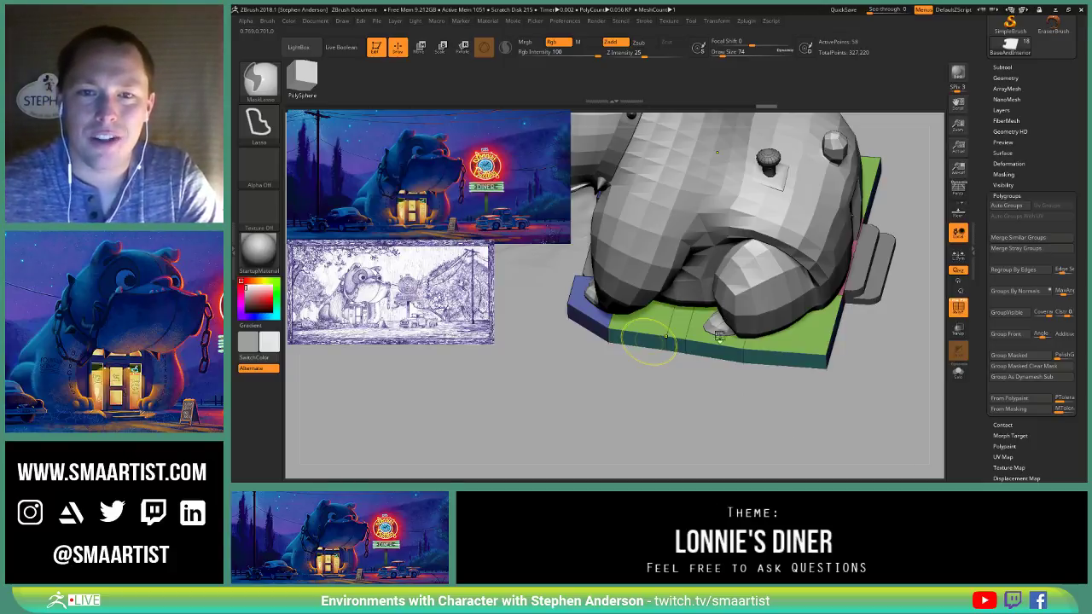
key("ctrl+s")
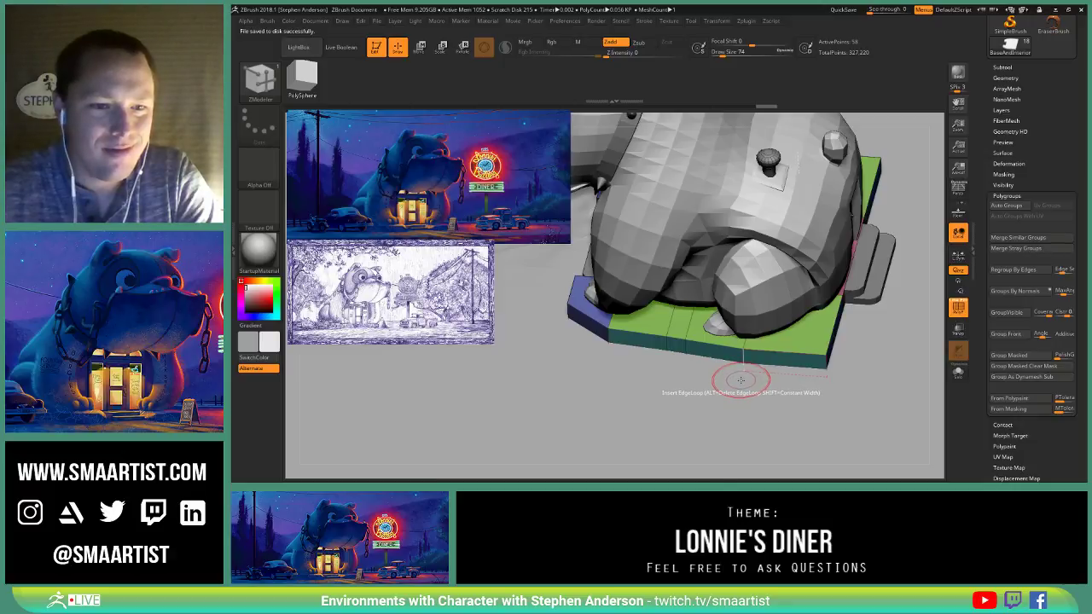
left_click(651, 344)
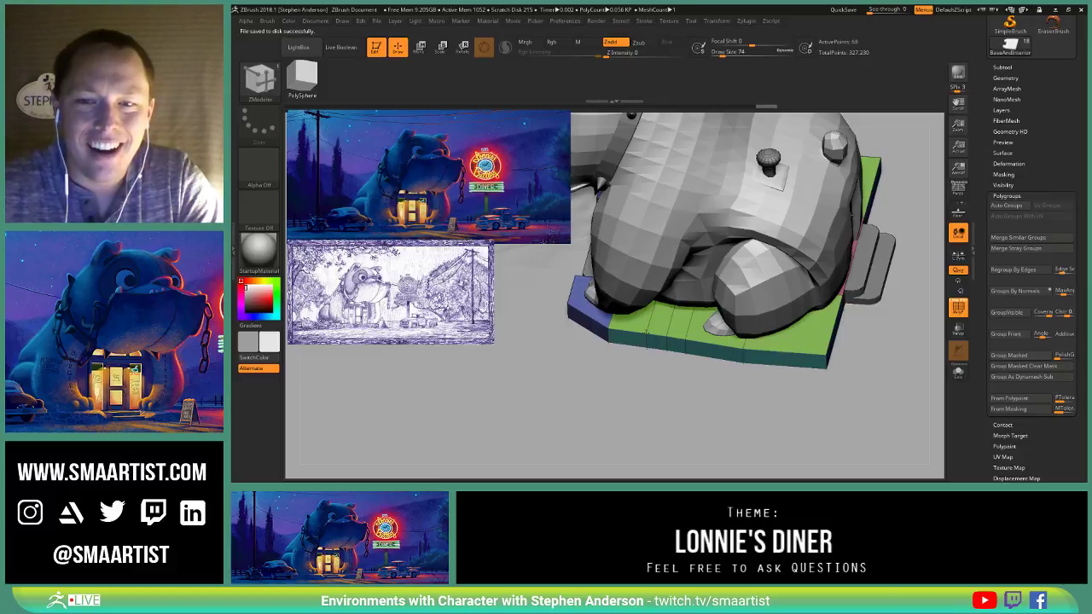
Step: Notch the slab's sides between the paws by adding a lengthwise edge loop and pushing the side face inward with QMesh
mouse_move(802, 382)
left_mouse_down()
mouse_move(802, 344)
mouse_move(817, 349)
left_mouse_up()
key("ctrl")
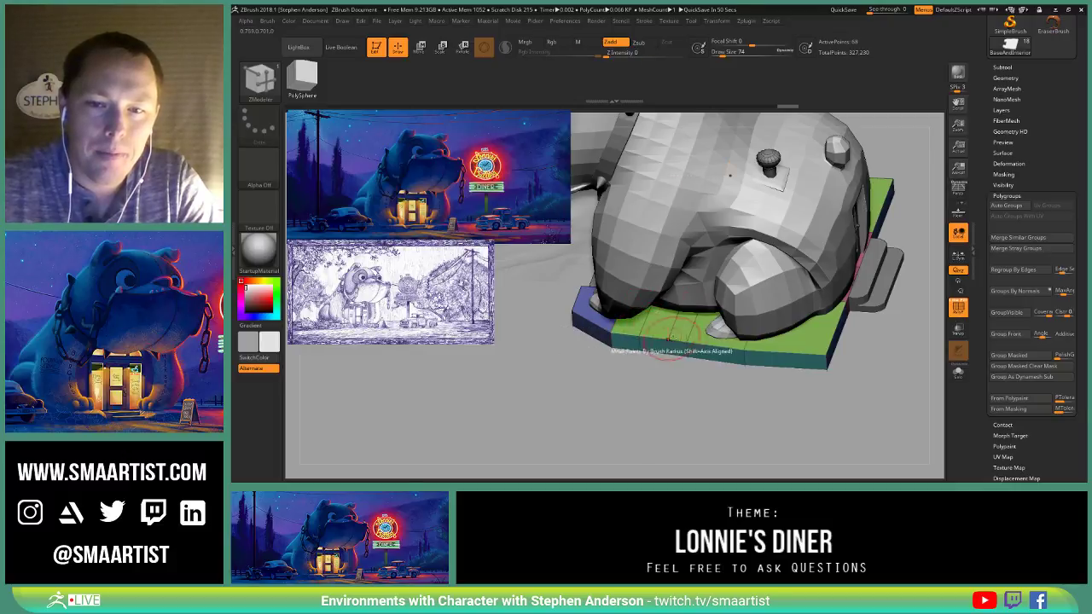
right_click_drag(696, 337, 662, 350)
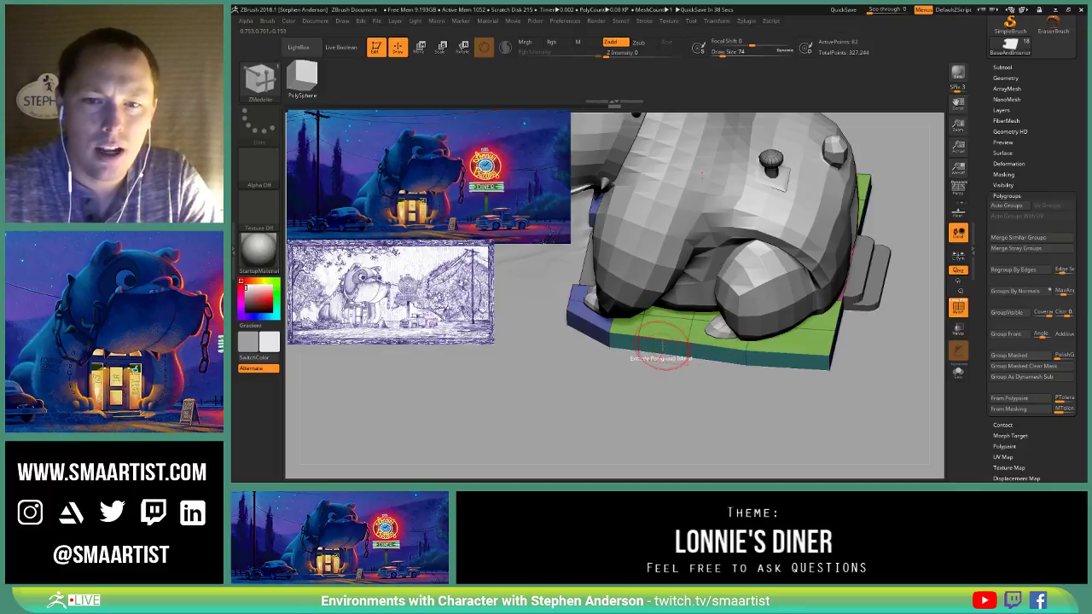
key("space")
left_click(728, 119)
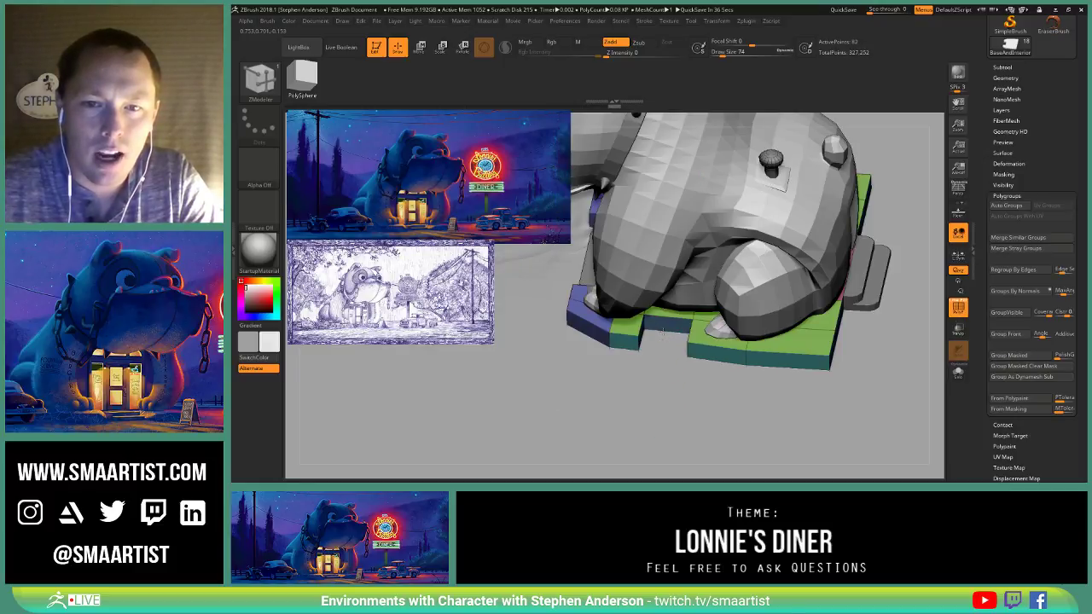
Step: Set the edge action to Slide and move the slab's rear corner edges inward to angle them around the hind paws
left_click_drag(682, 375, 766, 329)
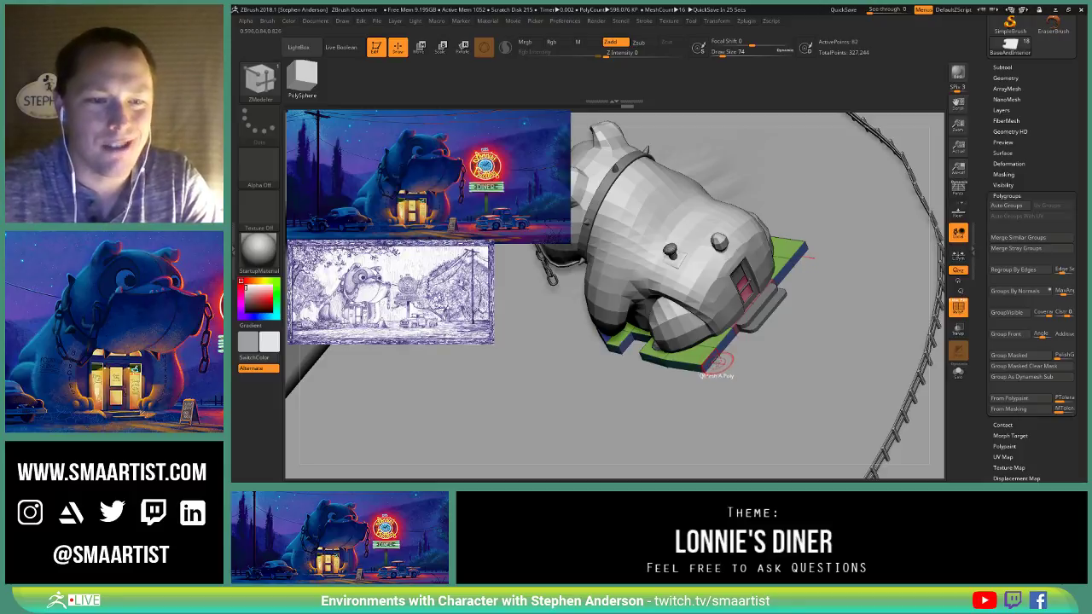
mouse_move(708, 361)
left_mouse_down()
mouse_move(743, 386)
mouse_move(707, 378)
left_mouse_up()
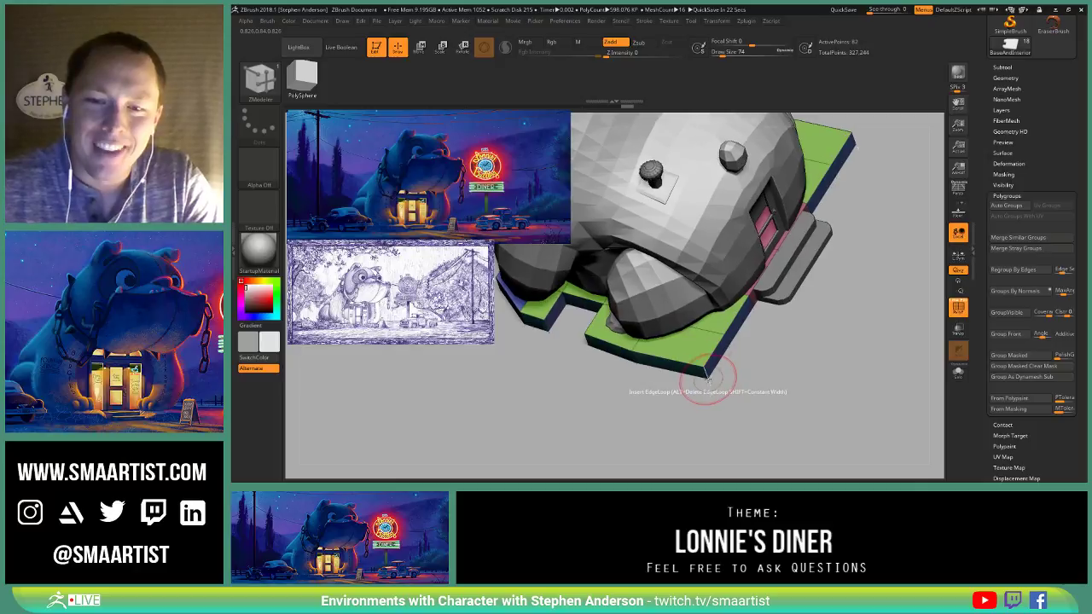
key("space")
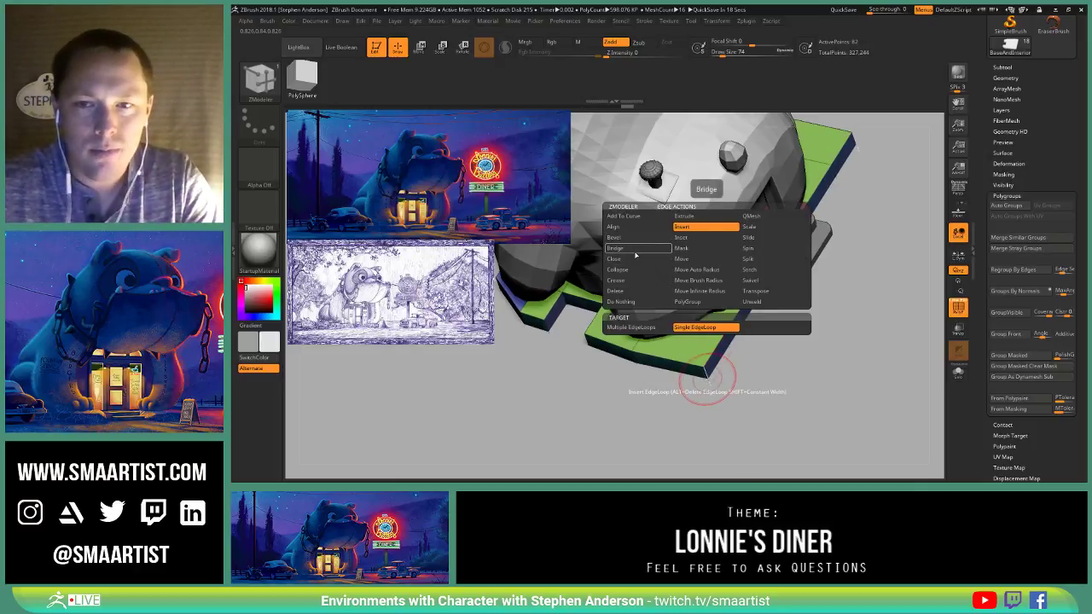
left_click(761, 239)
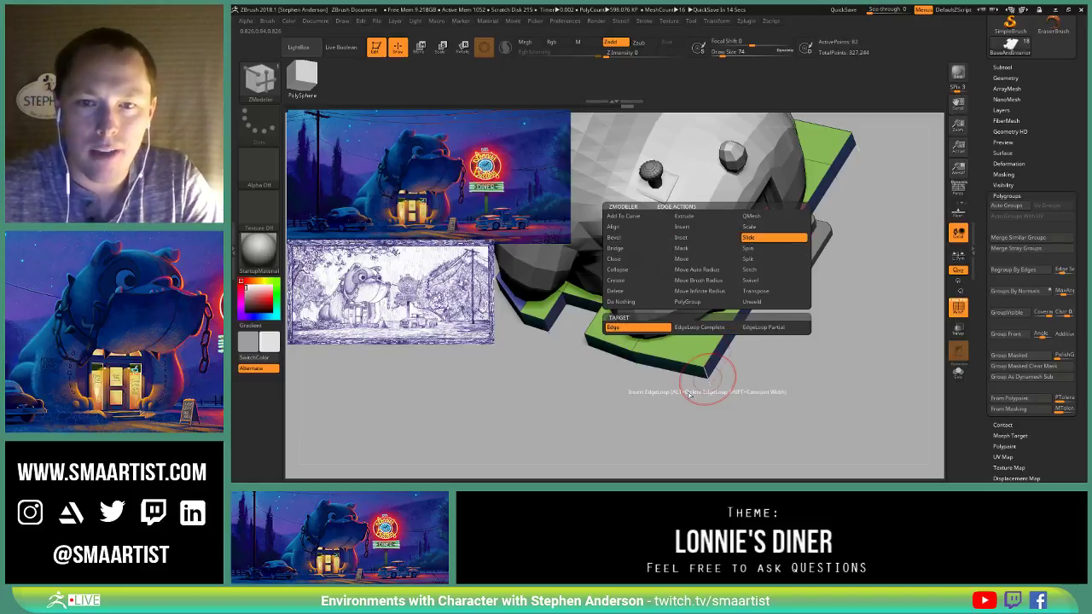
left_click_drag(707, 375, 671, 374)
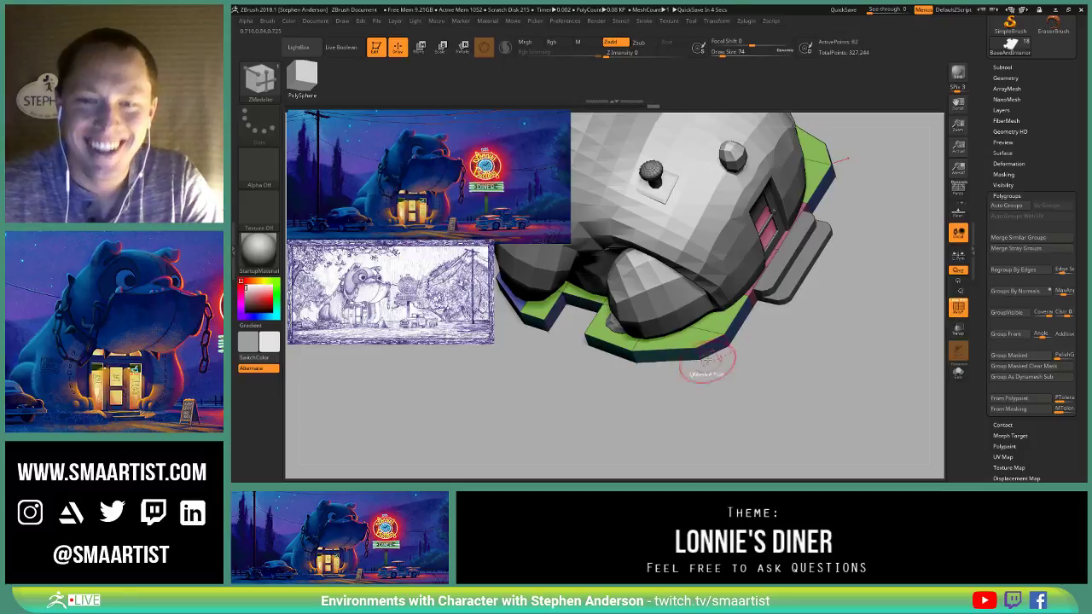
left_click_drag(758, 379, 742, 358)
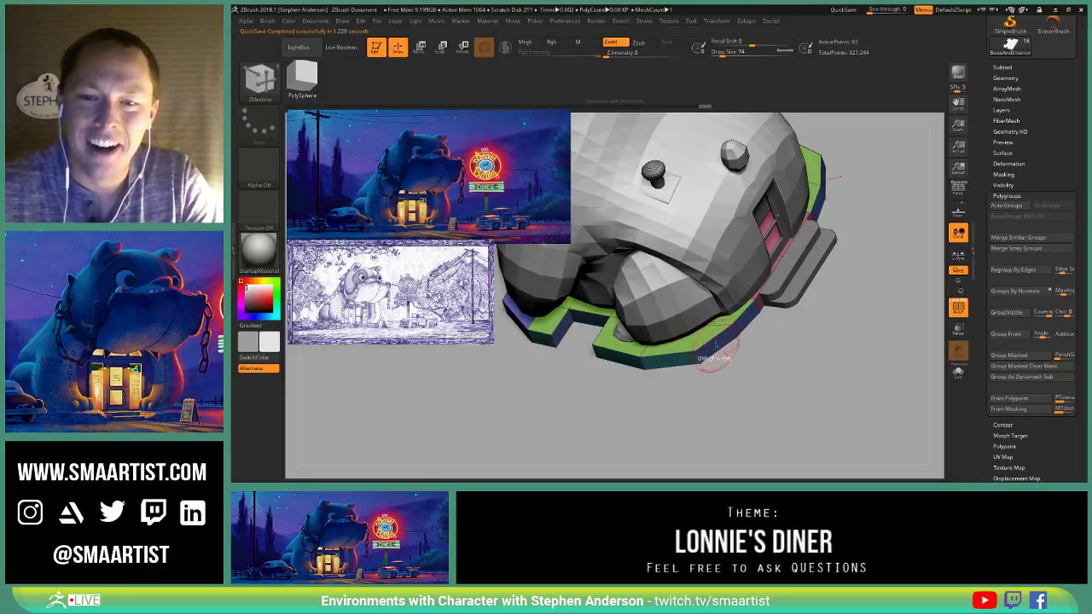
mouse_move(715, 348)
left_mouse_down()
mouse_move(699, 343)
mouse_move(721, 327)
mouse_move(701, 351)
mouse_move(710, 344)
left_mouse_up()
Step: Angle the inner corners of the slab's front extensions around the front paws and isolate the slab
mouse_move(710, 358)
right_mouse_down()
mouse_move(682, 344)
mouse_move(707, 364)
mouse_move(688, 362)
right_mouse_up()
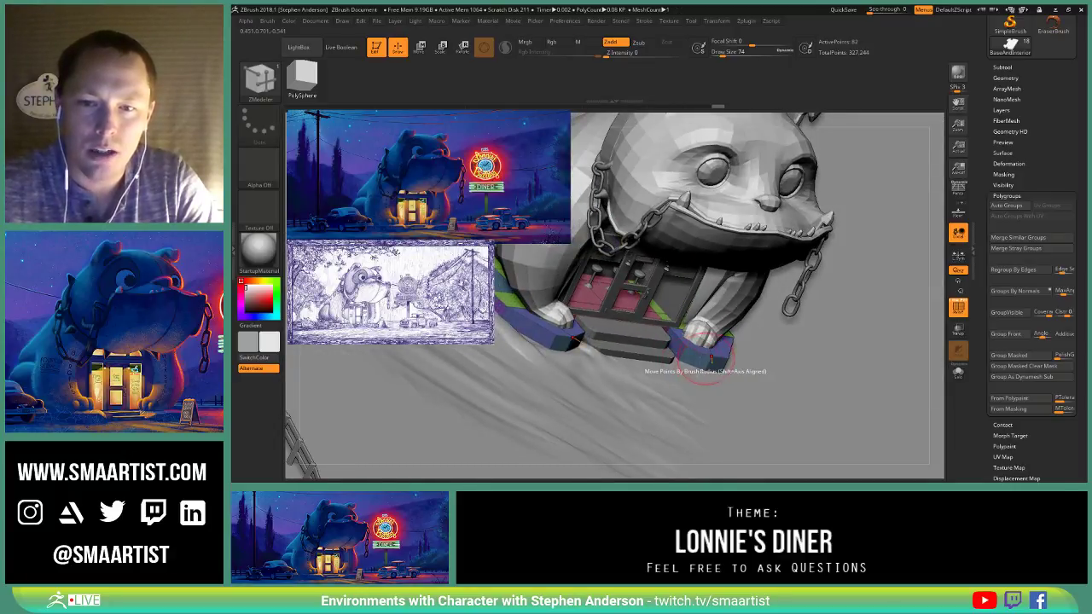
right_click_drag(785, 377, 732, 367)
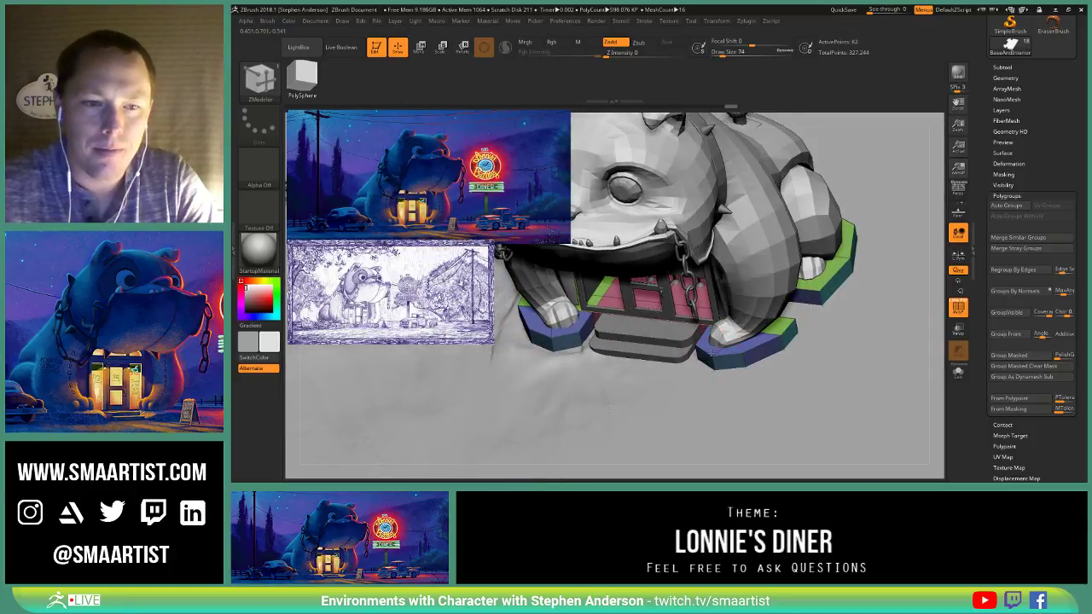
mouse_move(712, 352)
right_mouse_down()
mouse_move(740, 362)
mouse_move(700, 371)
mouse_move(687, 334)
right_mouse_up()
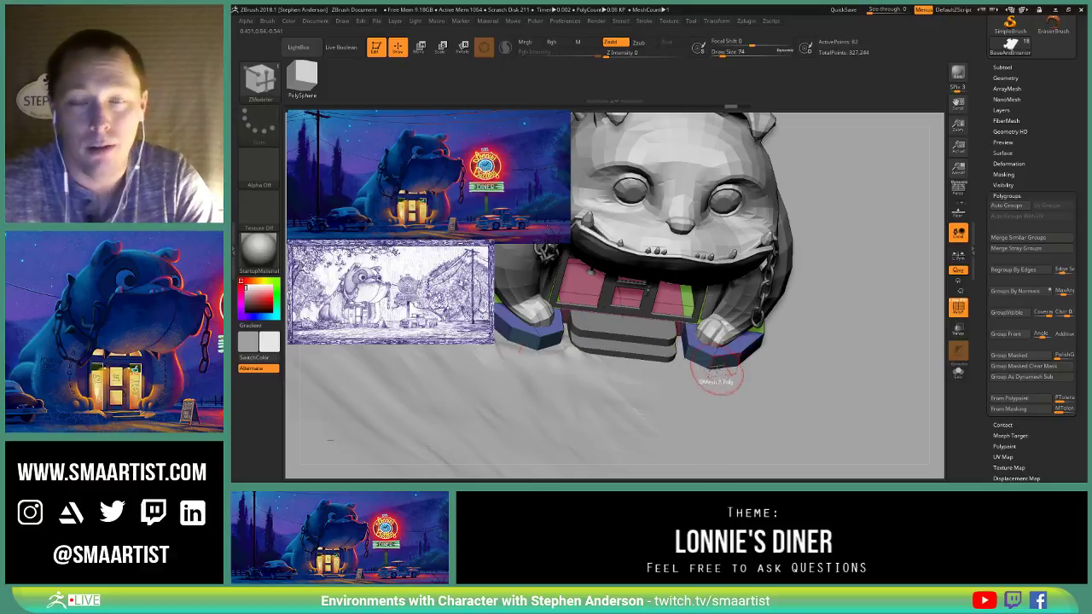
right_click_drag(710, 373, 738, 344)
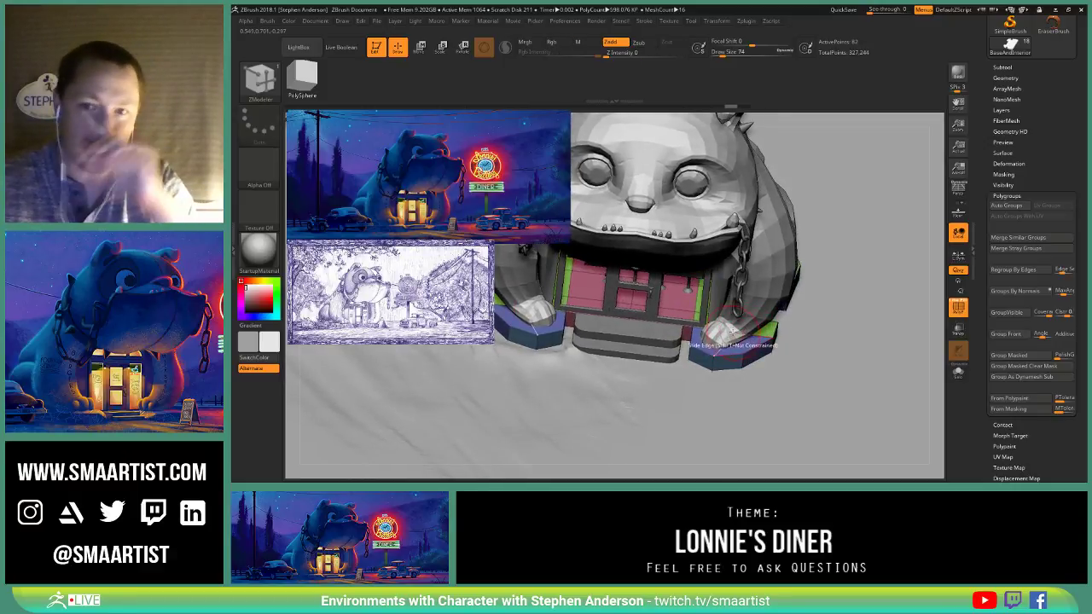
left_click(960, 375)
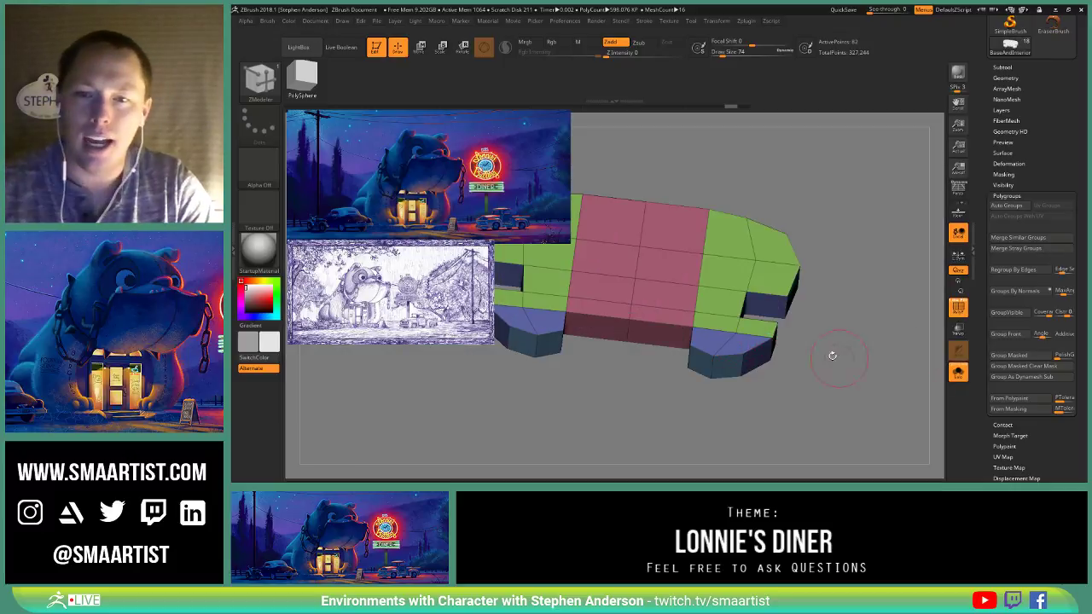
Step: Set the point action to Slide on the slab's front extension
right_click_drag(831, 356, 735, 340)
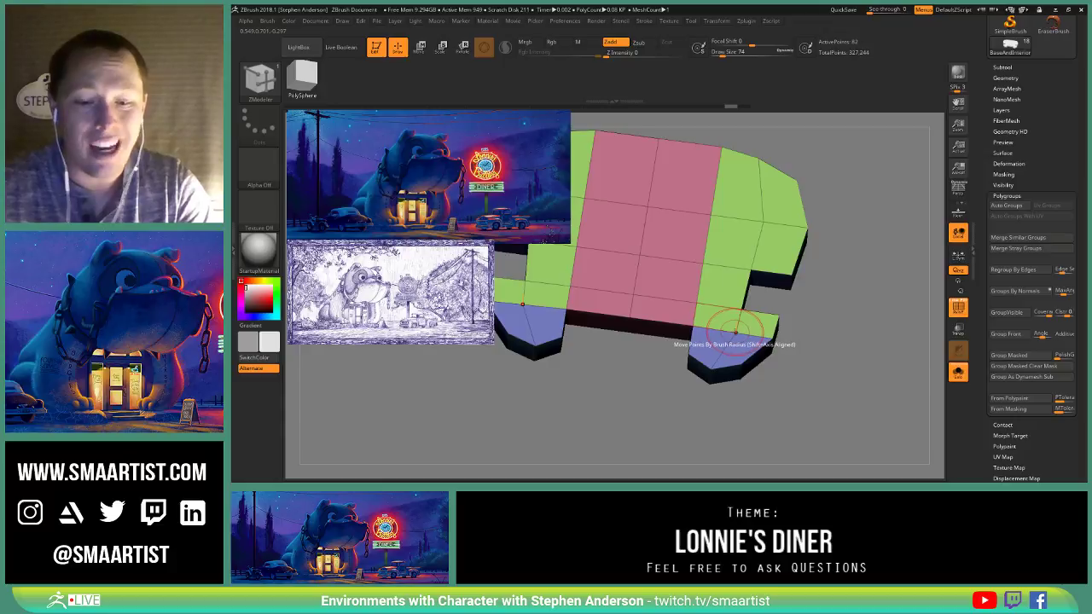
key("b")
key("z")
key("m")
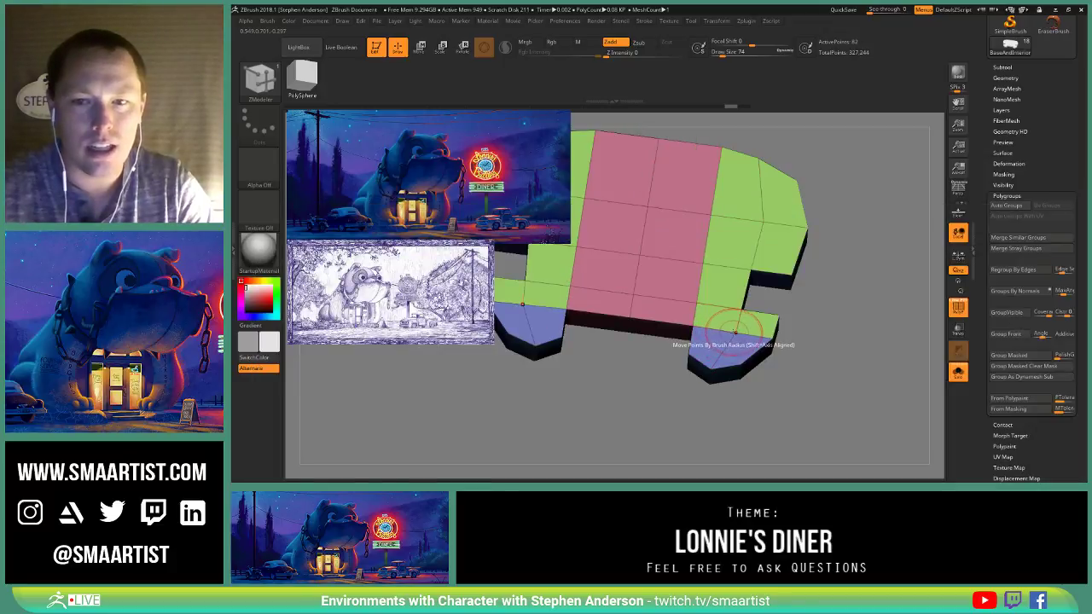
key("space")
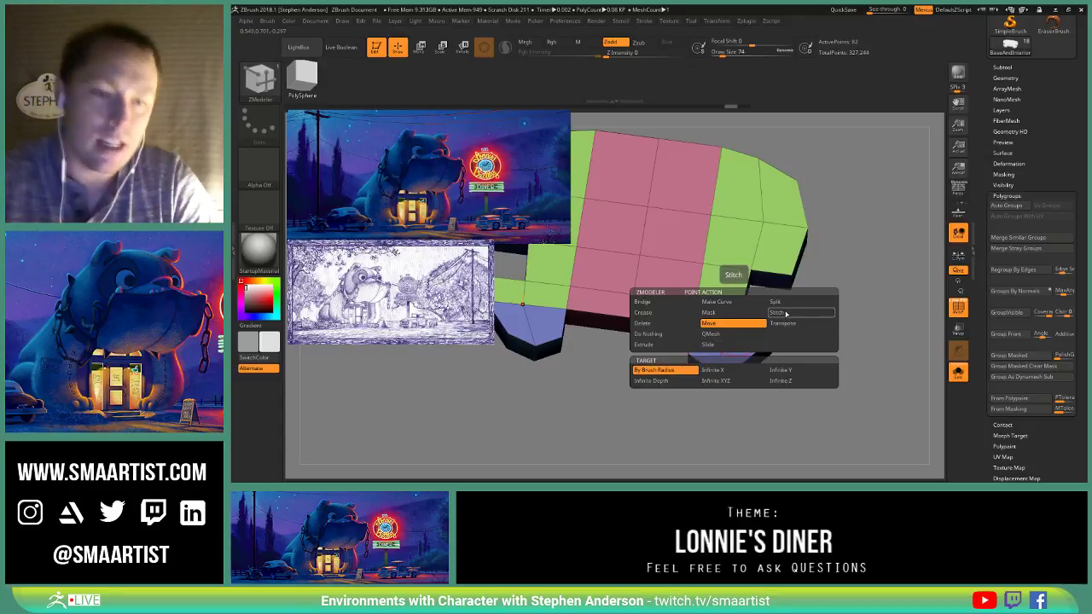
left_click(731, 341)
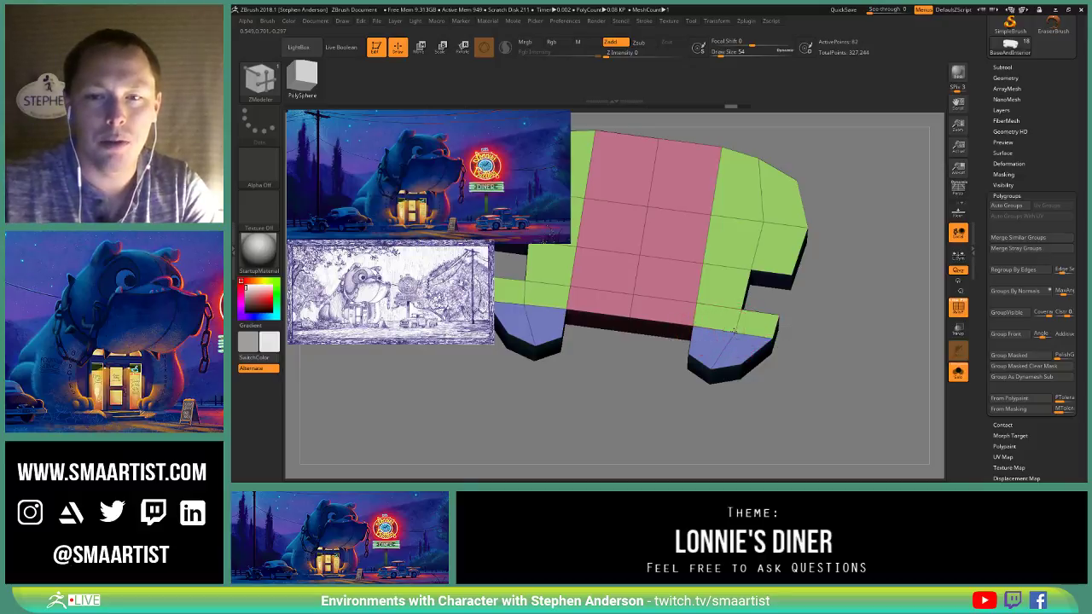
mouse_move(762, 249)
right_mouse_down("alt")
mouse_move(772, 314)
mouse_move(786, 300)
mouse_move(768, 290)
mouse_move(766, 273)
mouse_move(786, 314)
right_mouse_up("alt")
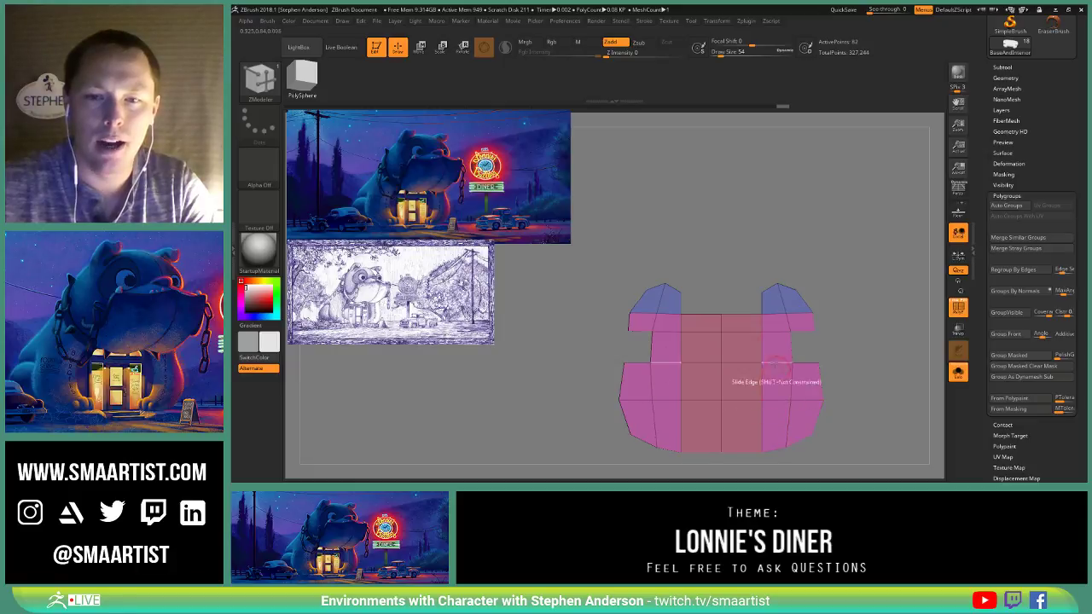
Step: Try to mask the slab with a lasso from the front view
mouse_move(772, 334)
right_mouse_down()
mouse_move(764, 309)
mouse_move(822, 275)
mouse_move(809, 256)
mouse_move(814, 209)
mouse_move(806, 274)
right_mouse_up()
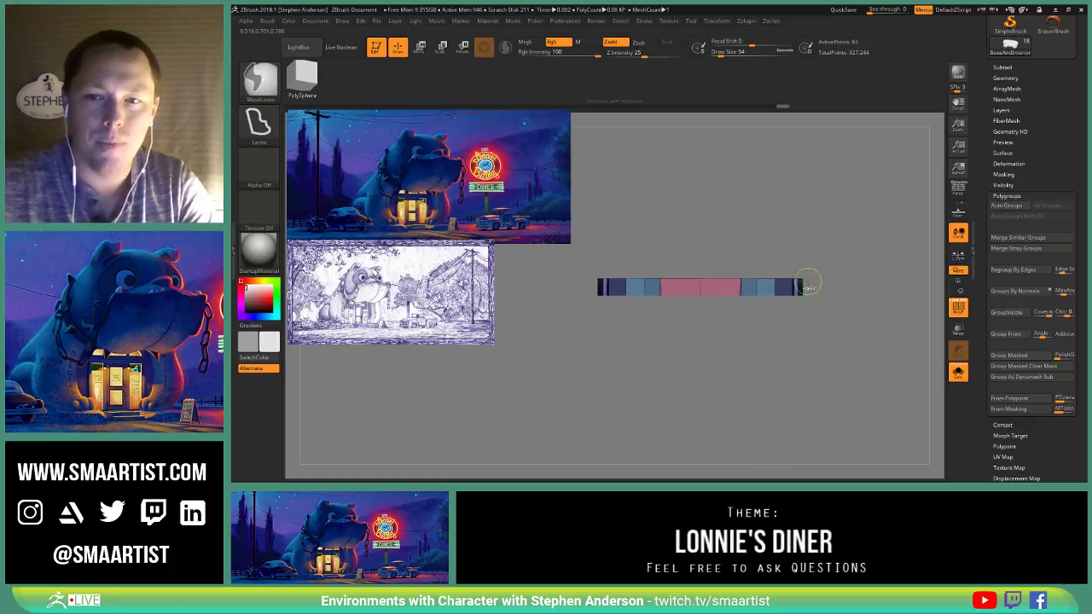
mouse_move(807, 274)
left_mouse_down("ctrl")
mouse_move(731, 213)
mouse_move(555, 256)
mouse_move(556, 283)
mouse_move(792, 263)
left_mouse_up("ctrl")
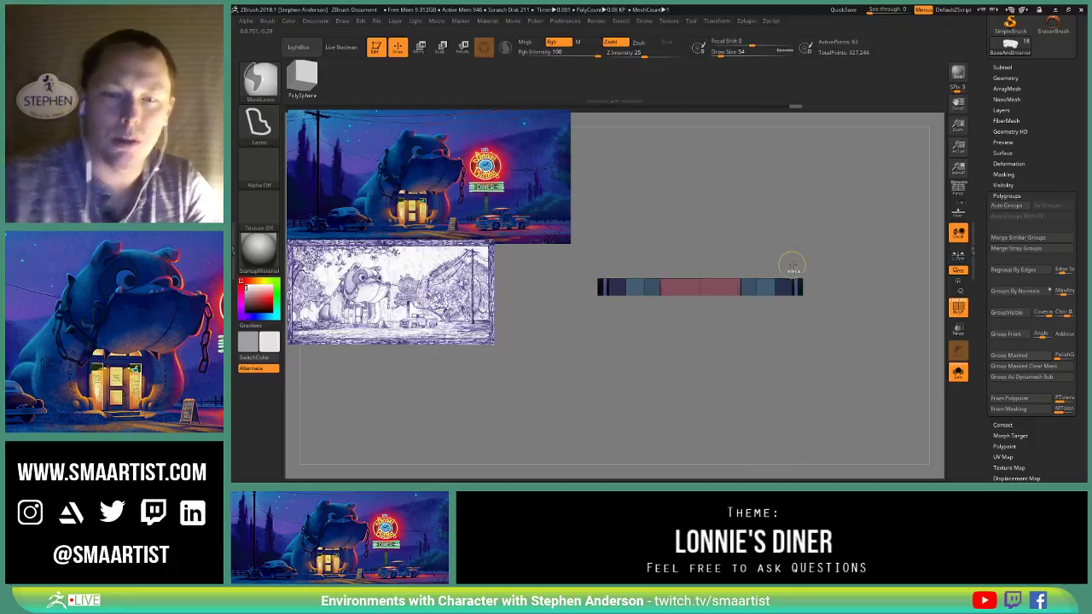
mouse_move(810, 303)
left_mouse_down("ctrl")
mouse_move(589, 311)
mouse_move(568, 287)
left_mouse_up("ctrl")
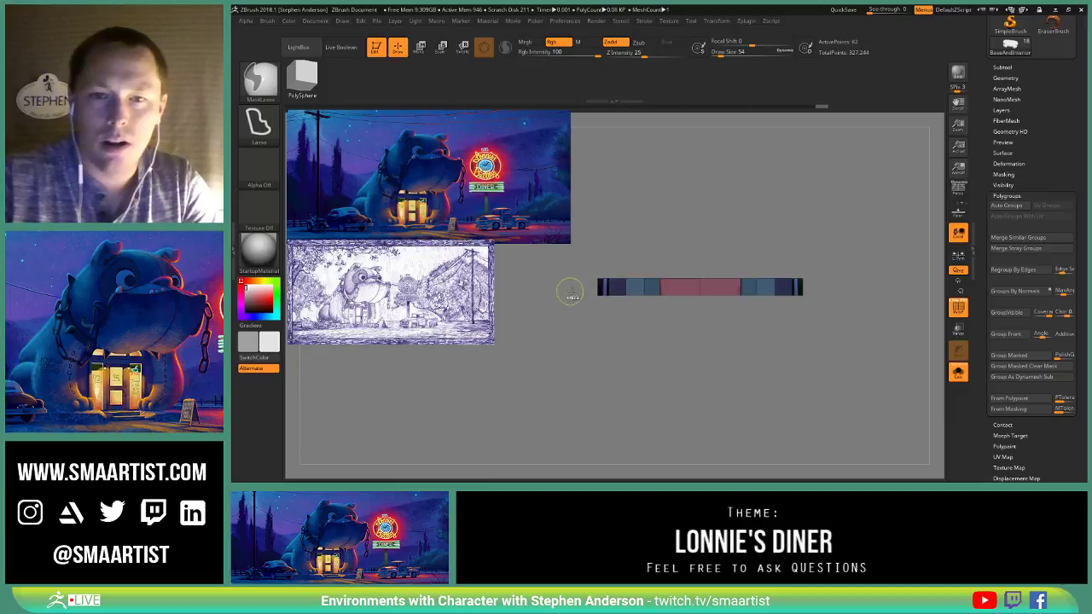
Step: Set the polygon action to PolyGroup with the Polyloop target and assign one polygroup to the loop of faces around the slab's side
mouse_move(792, 276)
right_mouse_down()
mouse_move(797, 260)
mouse_move(805, 295)
mouse_move(821, 263)
right_mouse_up()
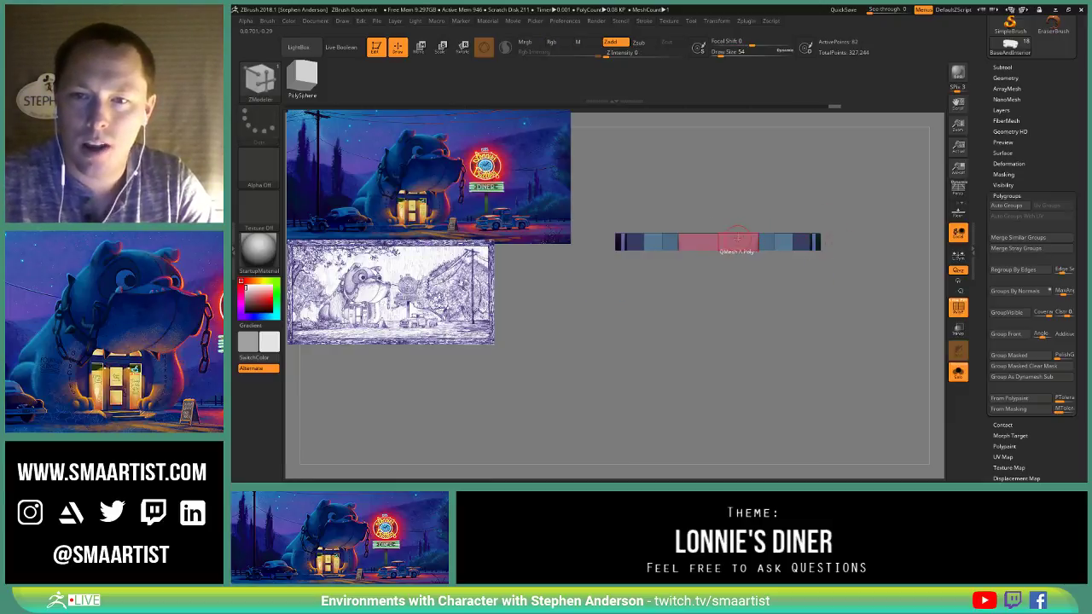
key("space")
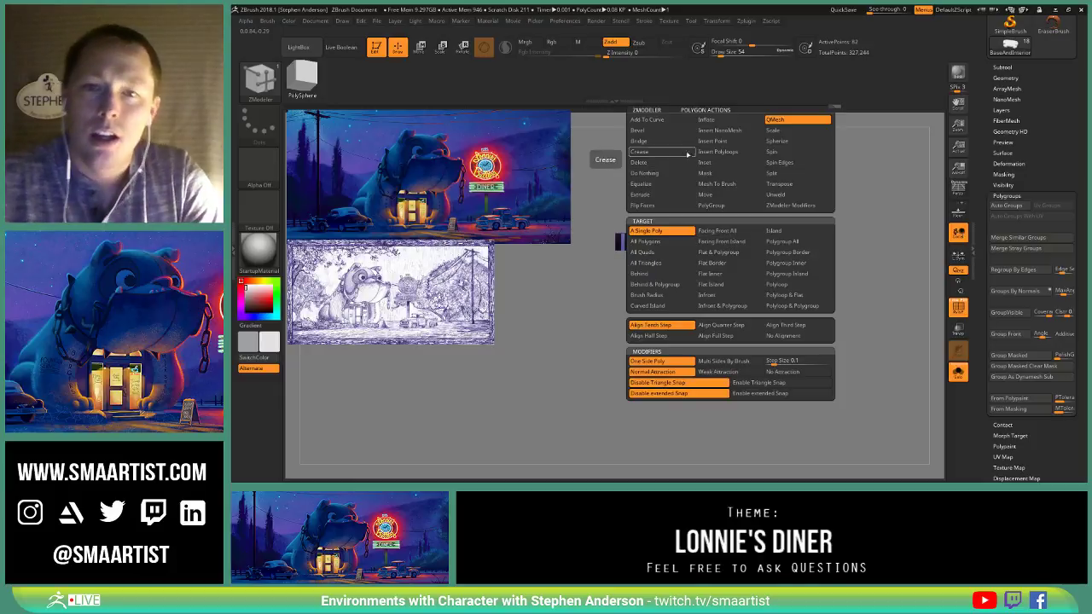
left_click(748, 207)
left_click(785, 285)
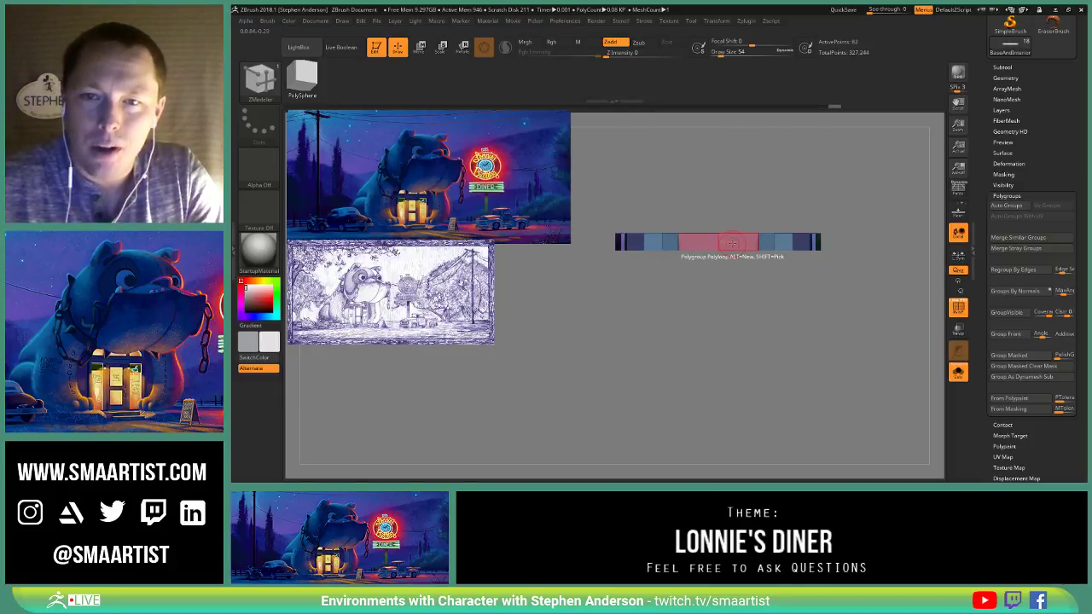
right_click_drag(732, 243, 805, 312, "ctrl")
right_click_drag(775, 233, 742, 312, "alt")
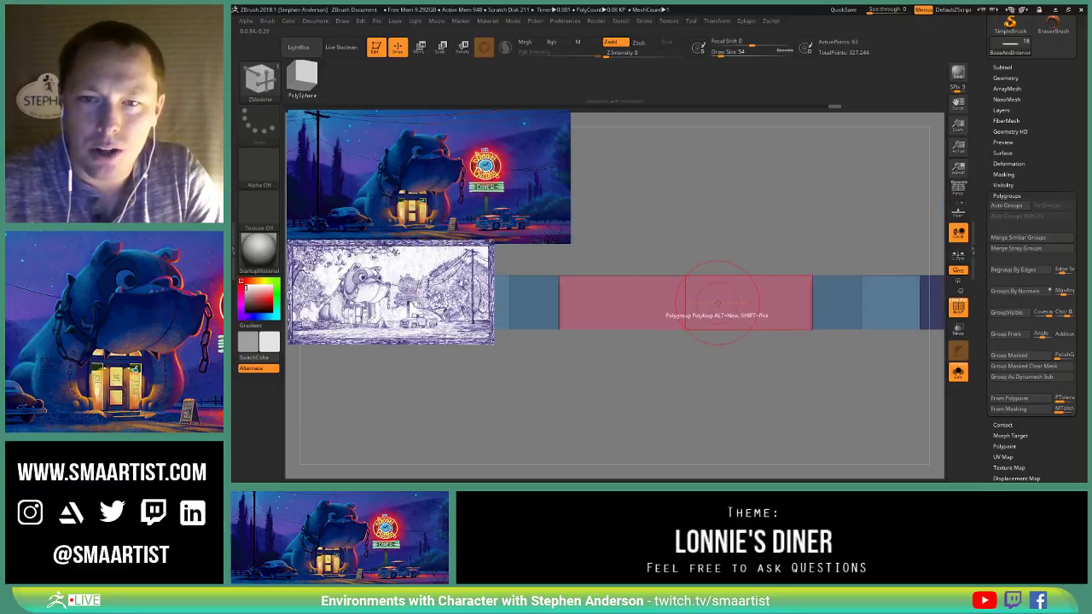
left_click(717, 303)
Step: Examine the regrouped slab from several angles, both isolated and beneath the bulldog's paws
right_click_drag(758, 324, 676, 281, "ctrl")
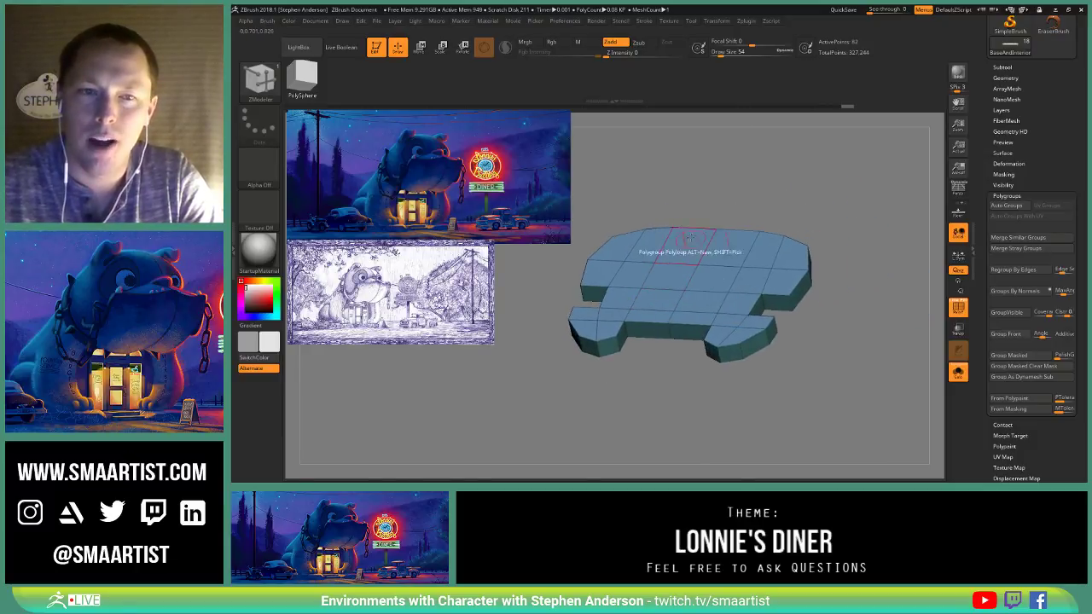
right_click_drag(689, 239, 697, 254, "alt")
right_click_drag(741, 207, 719, 243)
left_click_drag(814, 278, 851, 264, "alt")
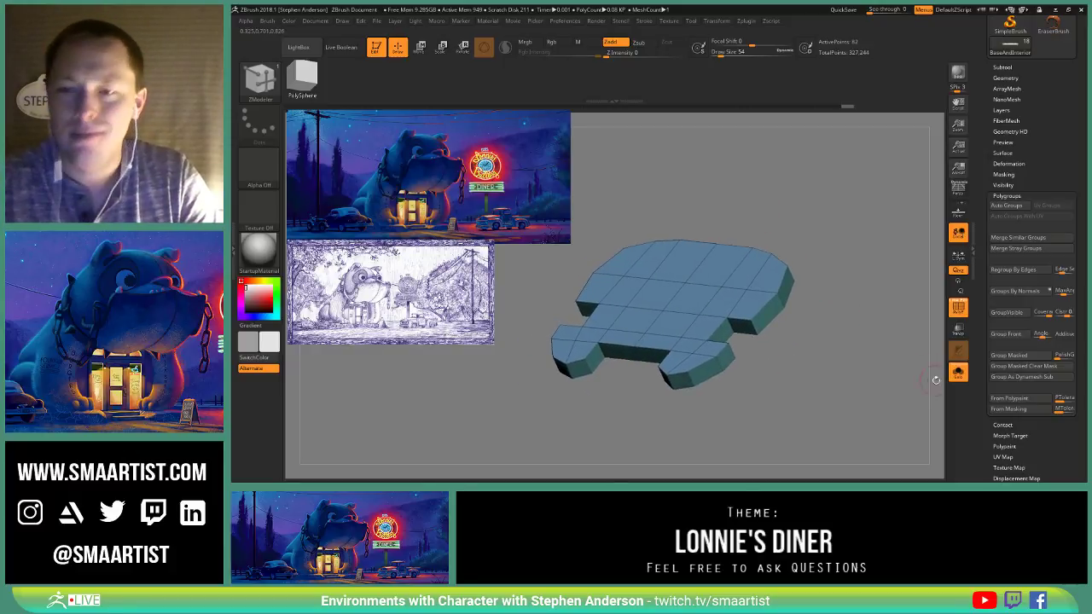
left_click(957, 380)
left_click_drag(804, 312, 826, 327)
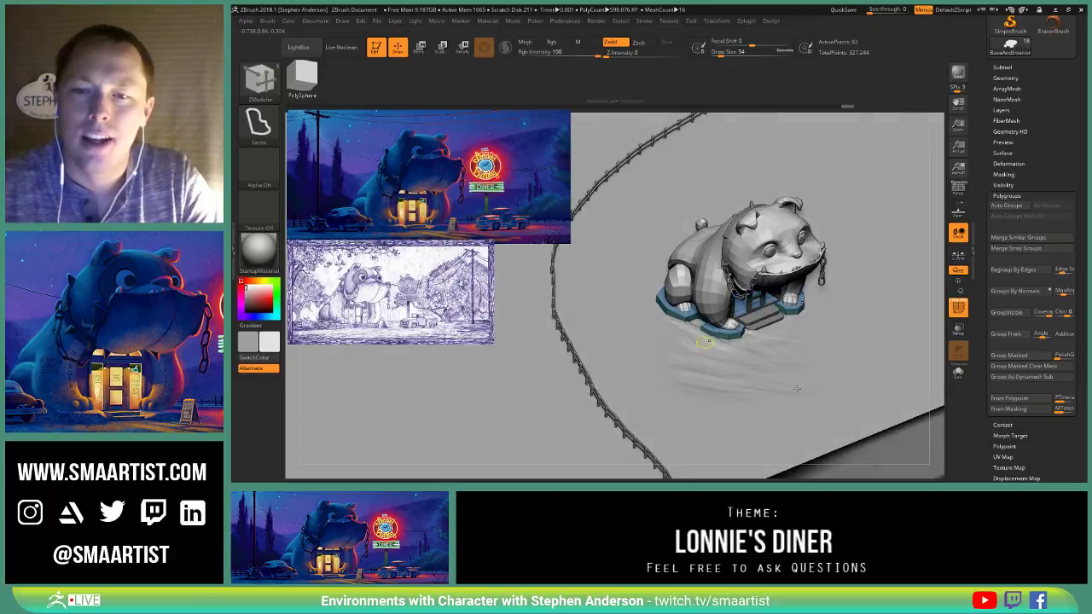
right_click_drag(826, 328, 862, 355, "ctrl")
right_click_drag(954, 369, 963, 379, "ctrl")
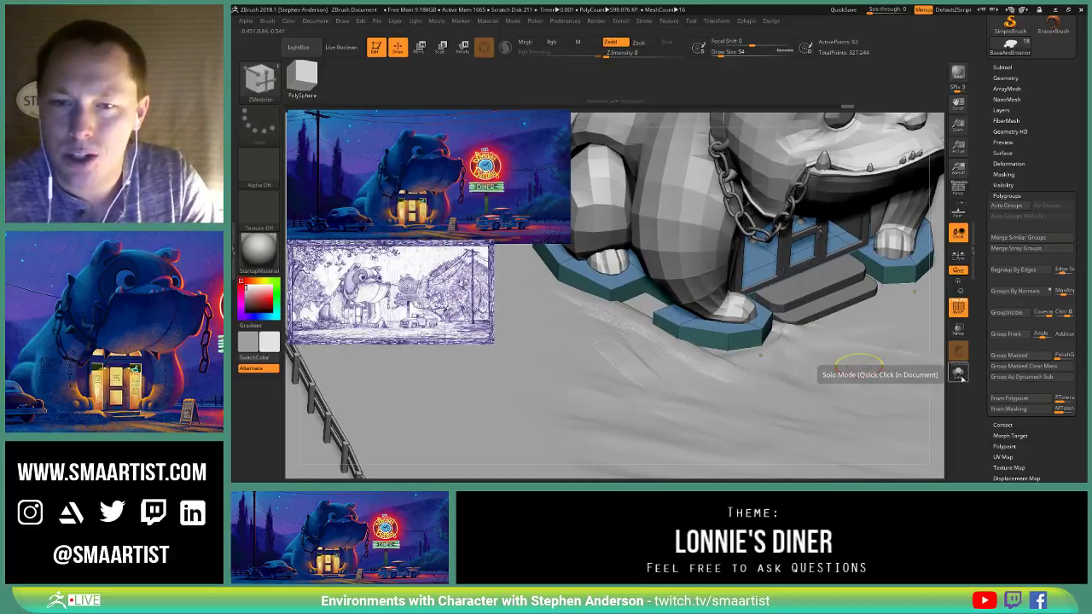
Step: Isolate the slab and insert a single edge loop around its sides, close to the bottom edge
left_click(958, 373)
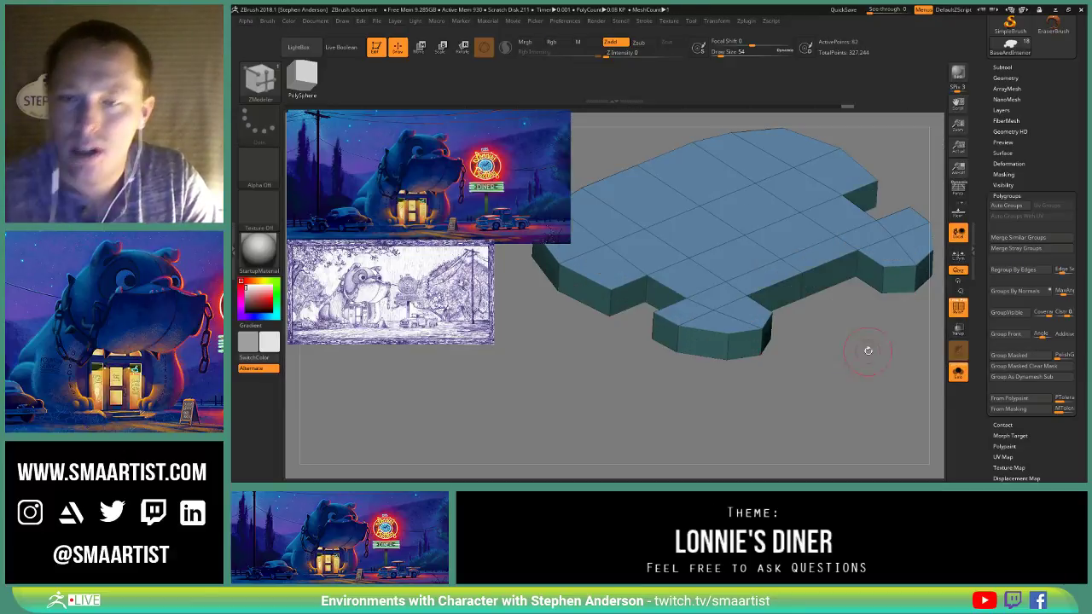
right_click_drag(865, 353, 755, 386, "ctrl")
key("b")
key("z")
key("m")
key("space")
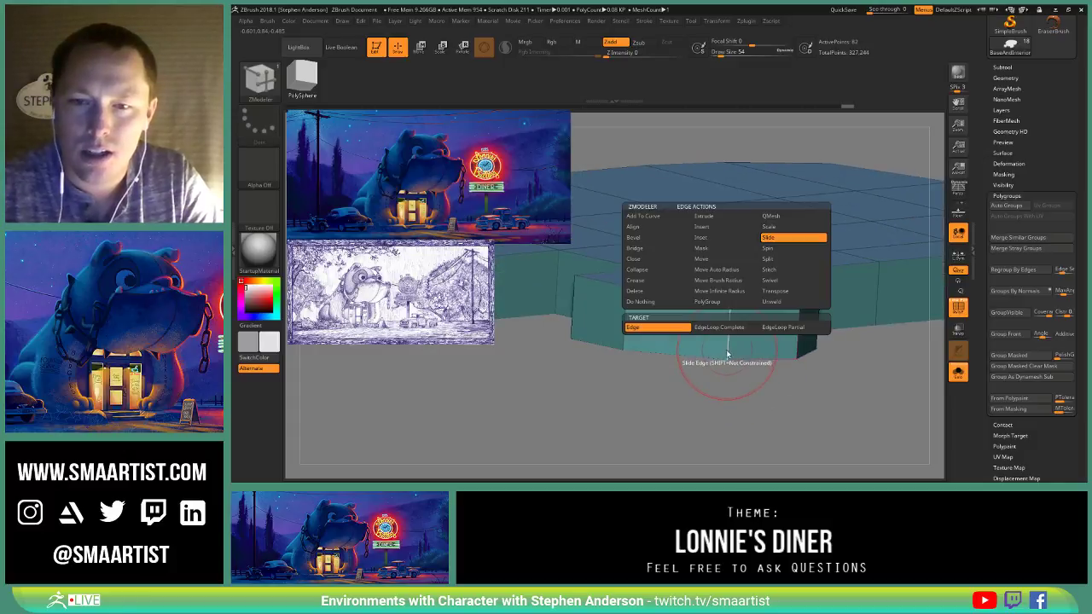
left_click(703, 228)
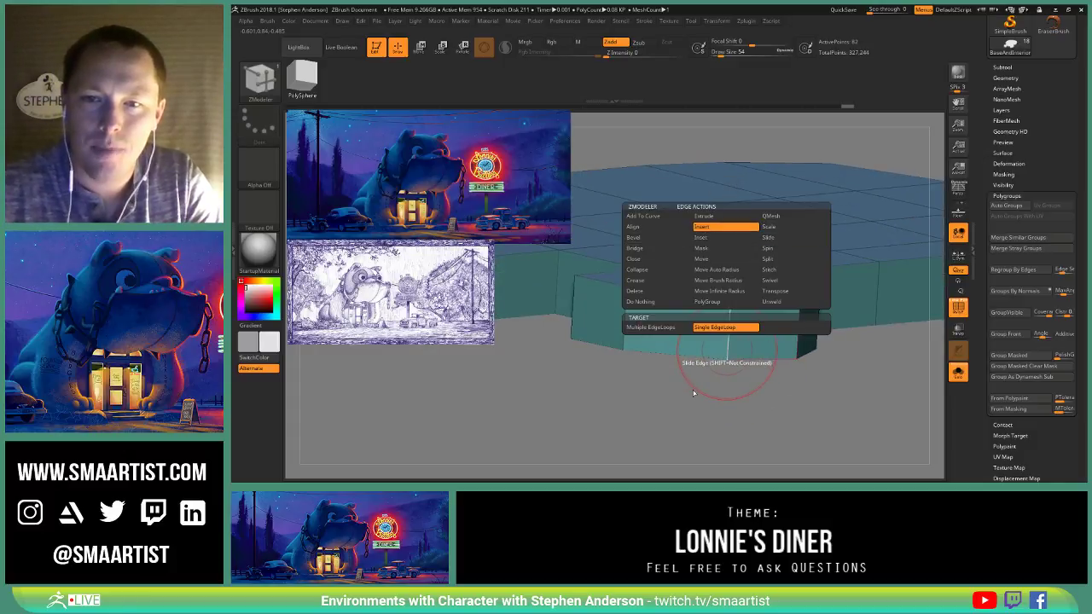
left_click(724, 360)
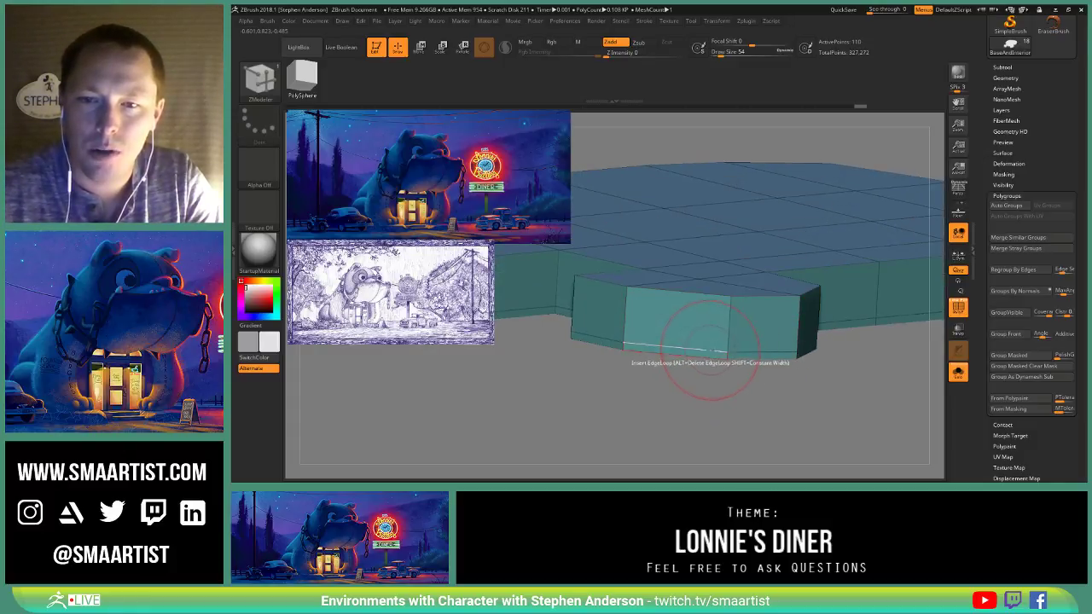
Step: Set the edge action to Mask and mask the slab, leaving only its bottom edge unmasked
key("space")
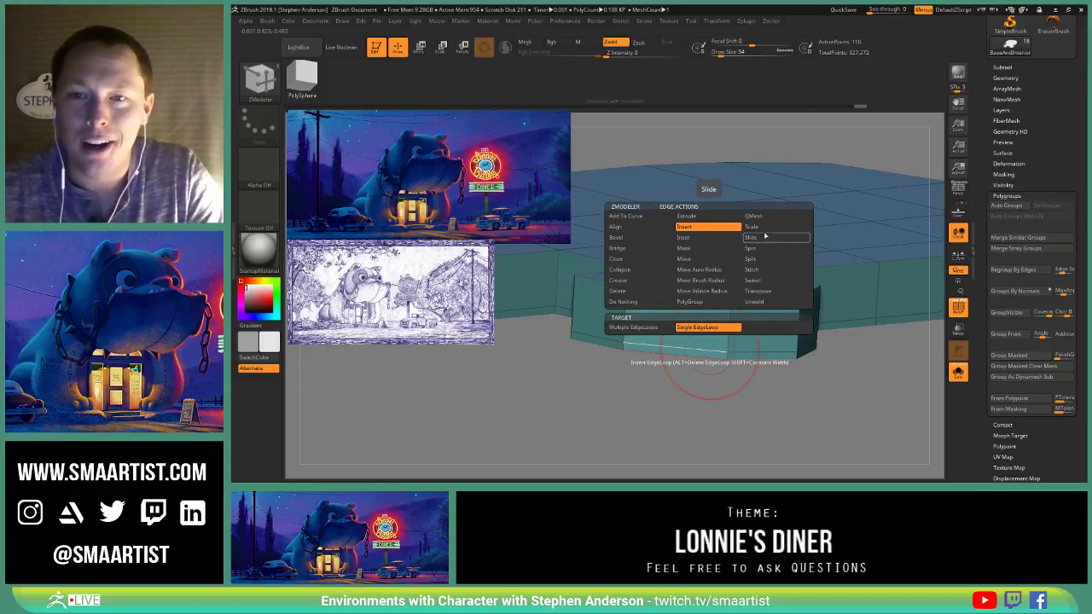
left_click(684, 249)
left_click(687, 338)
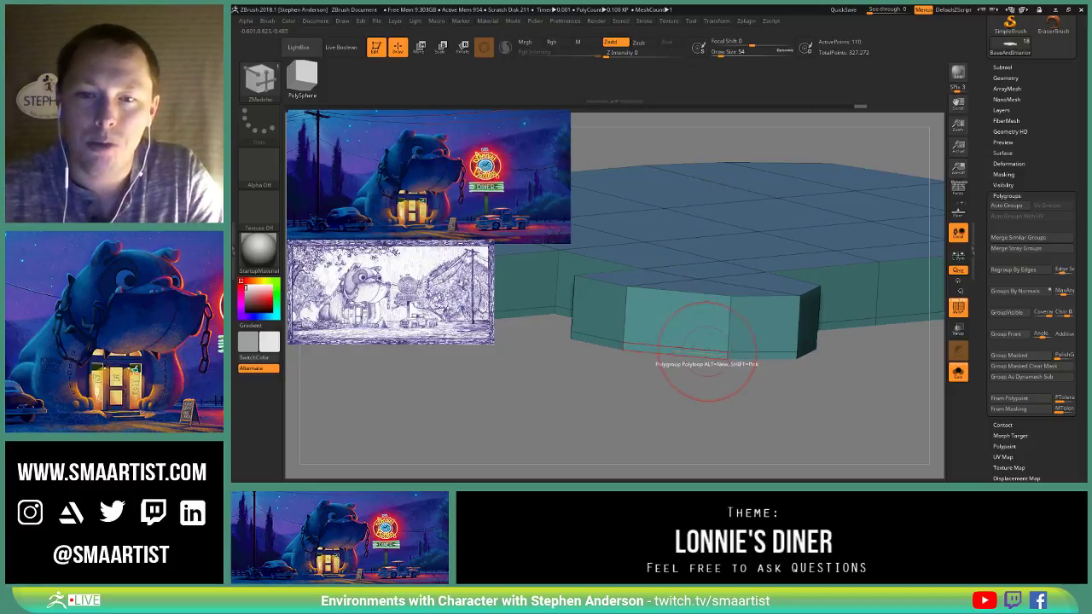
left_click_drag(725, 368, 800, 298)
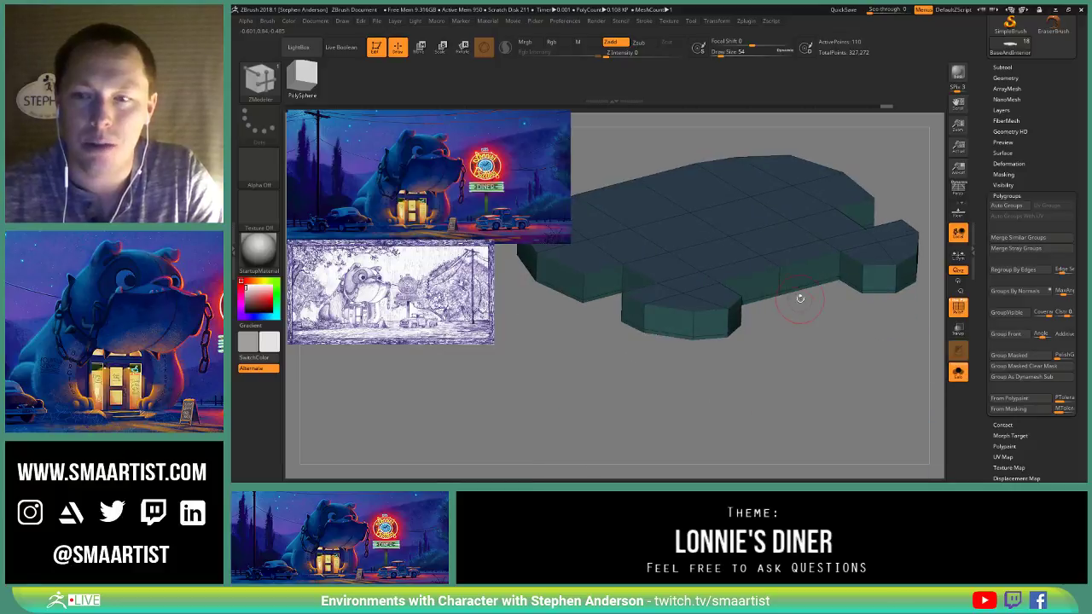
Step: Flare the slab's unmasked bottom edge outward with the Inflate deformation, show the whole scene again, and inflate it further
left_click(1009, 164)
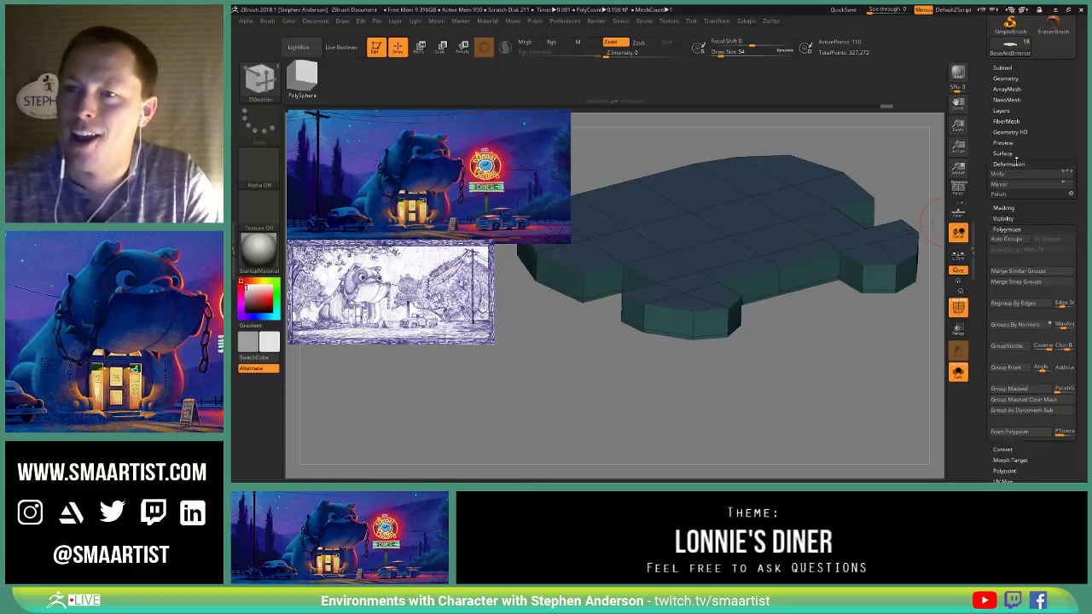
left_click_drag(1081, 381, 1037, 345)
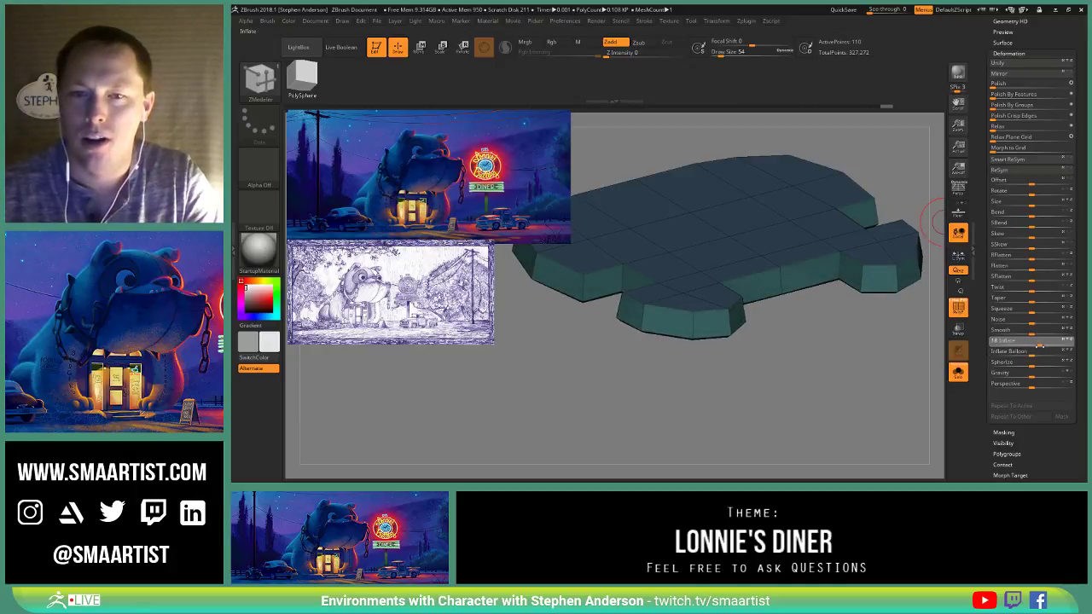
left_click_drag(816, 300, 862, 351)
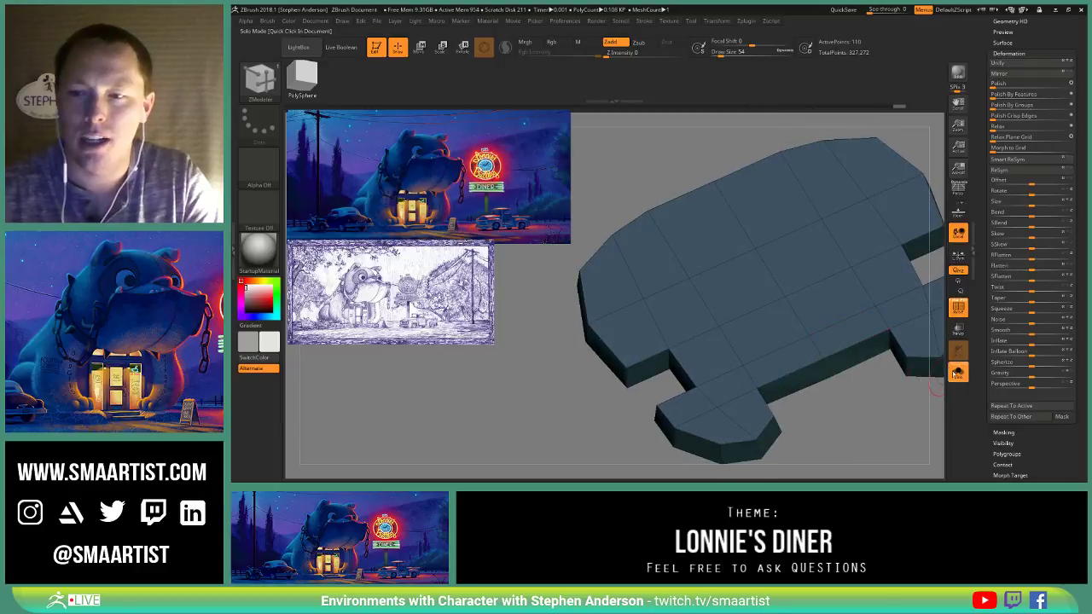
left_click(957, 372)
left_click_drag(792, 329, 815, 294)
left_click_drag(1030, 341, 1054, 345)
right_click_drag(887, 369, 742, 342, "ctrl")
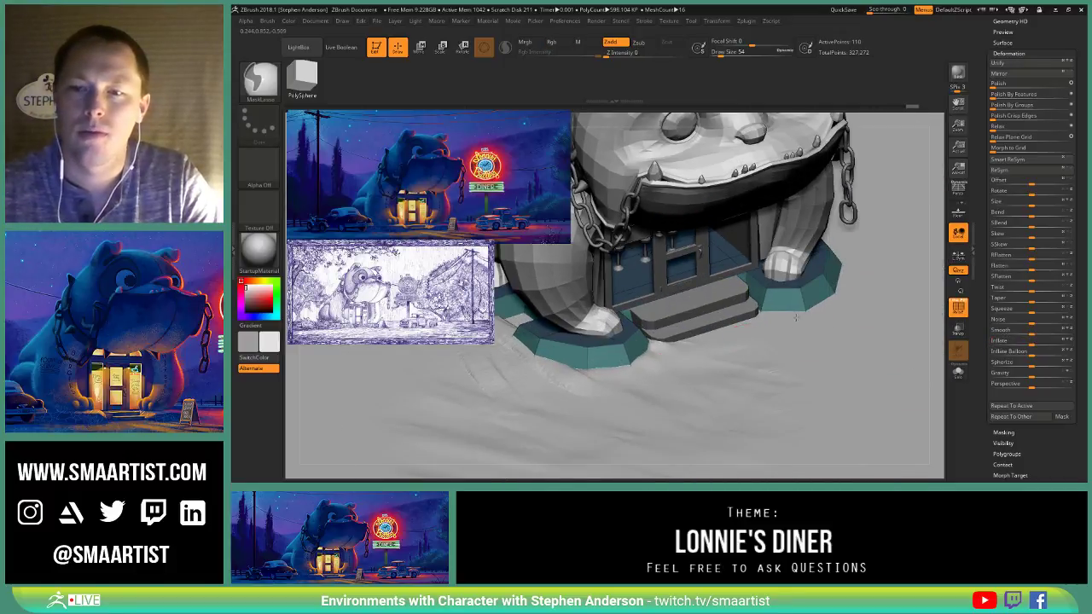
Step: From the side view, inflate the slab's bottom edge more strongly and raise it slightly with the move gizmo
right_click_drag(796, 317, 824, 375)
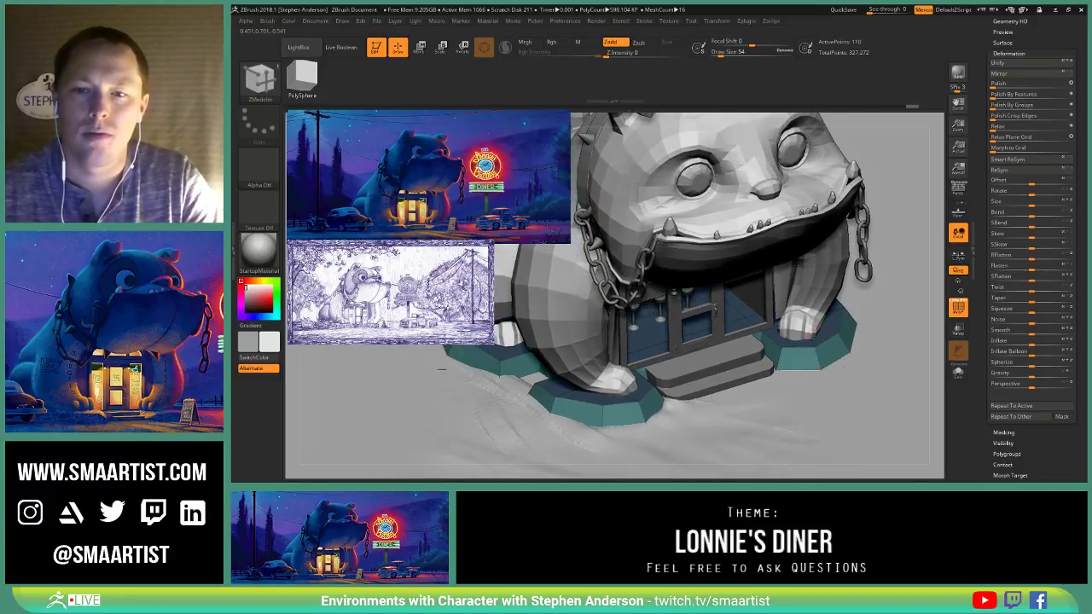
right_click_drag(813, 333, 664, 258)
mouse_move(767, 349)
right_mouse_down()
mouse_move(682, 340)
mouse_move(724, 271)
mouse_move(741, 335)
mouse_move(764, 345)
right_mouse_up()
right_click_drag(850, 359, 840, 357)
key("shift")
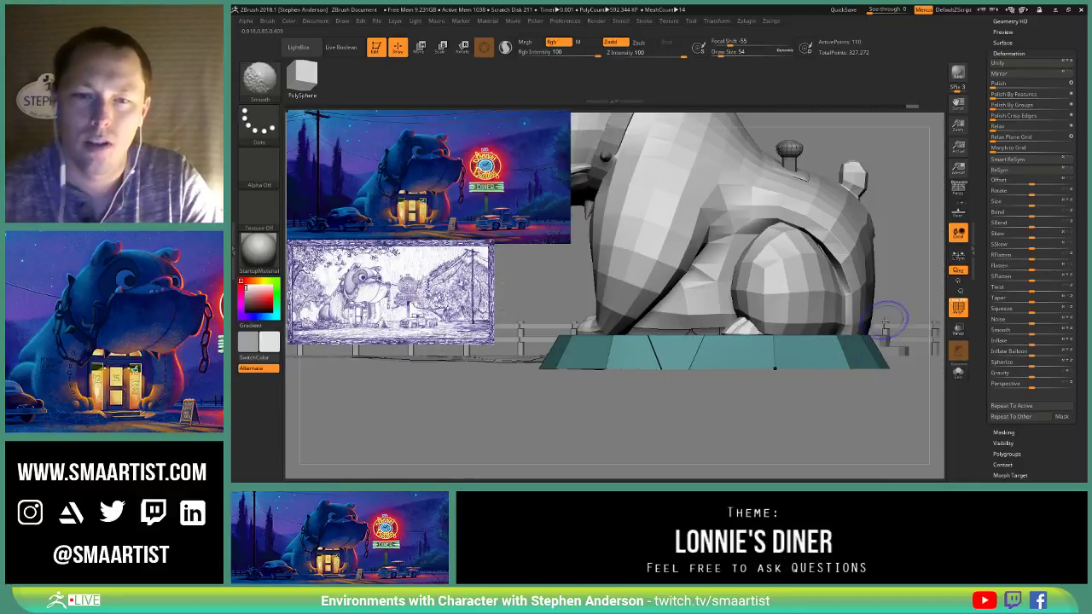
key("w")
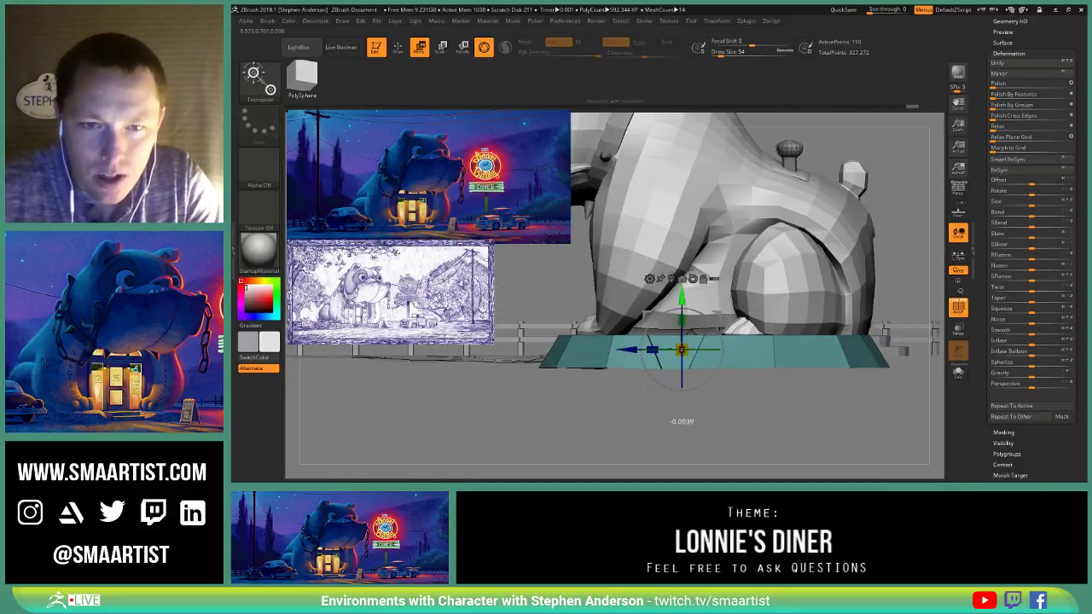
right_click_drag(751, 331, 852, 346)
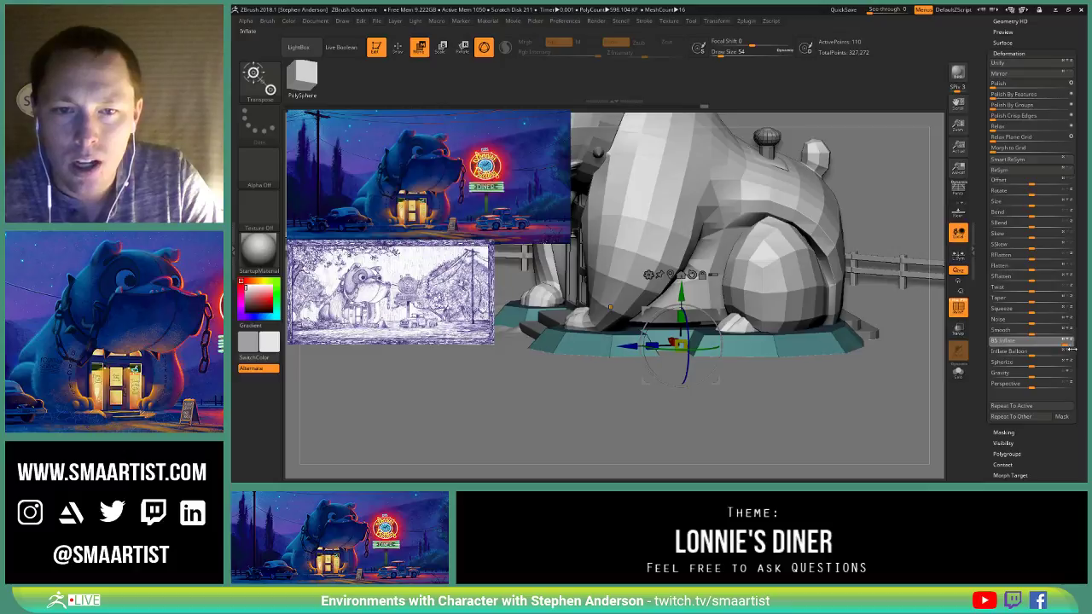
right_click_drag(858, 341, 813, 347)
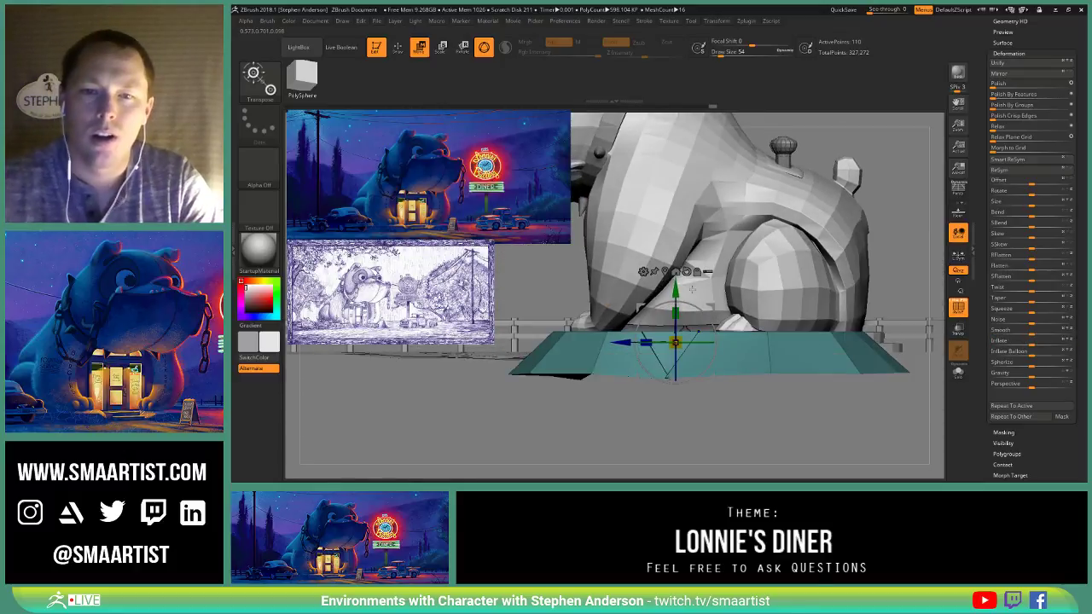
left_click_drag(676, 292, 676, 279)
Step: Return to draw mode and examine the flared slab from above and around its side notches, isolated and with the bulldog
right_click_drag(676, 280, 858, 376)
key("q")
right_click_drag(680, 394, 636, 343, "alt")
left_click(958, 373)
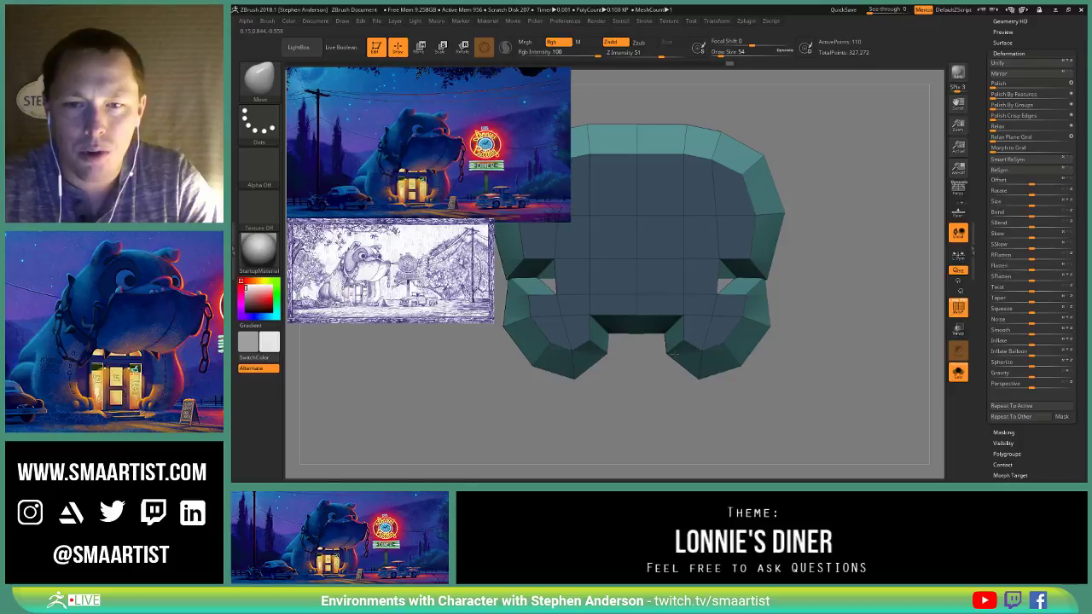
mouse_move(748, 264)
right_mouse_down()
mouse_move(788, 288)
mouse_move(770, 300)
mouse_move(767, 205)
right_mouse_up()
mouse_move(802, 280)
right_mouse_down("alt")
mouse_move(748, 249)
mouse_move(757, 290)
mouse_move(746, 224)
mouse_move(744, 244)
mouse_move(846, 347)
right_mouse_up("alt")
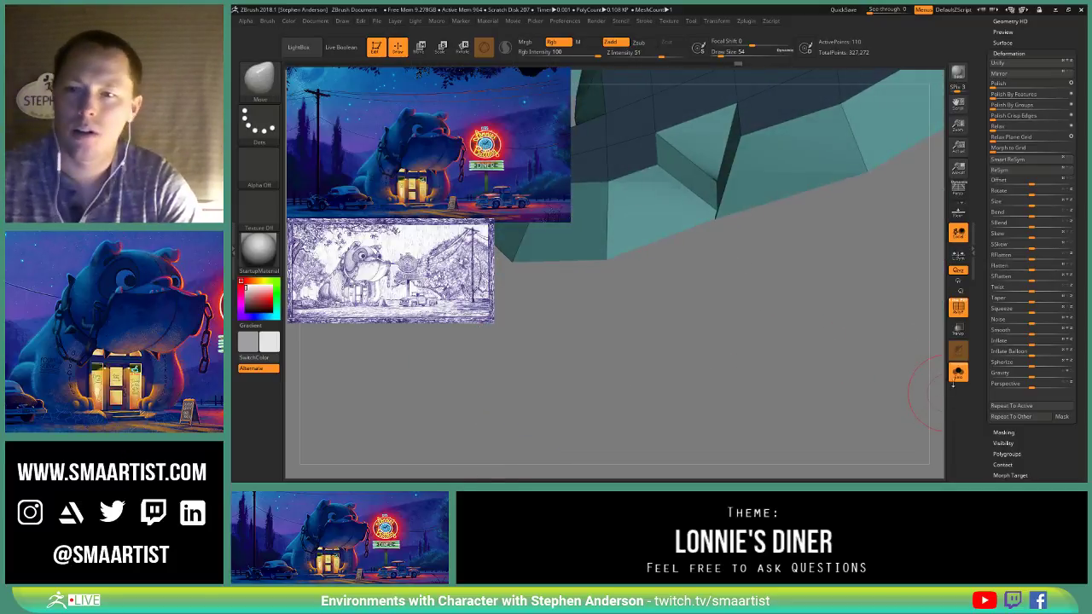
left_click(957, 373)
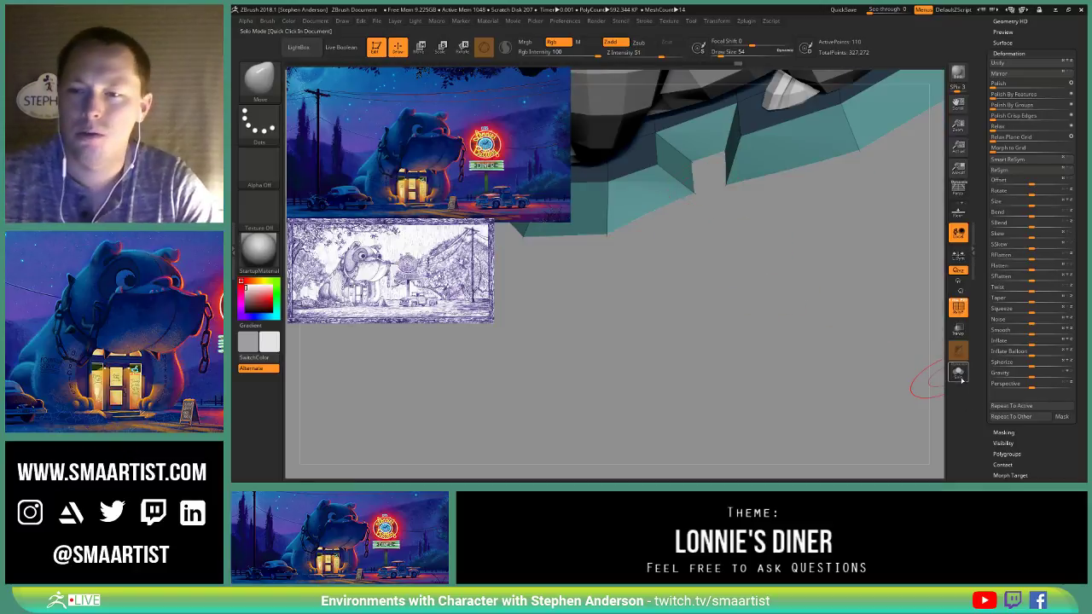
Step: Isolate the slab and set the ZModeler brush's polygon action to Delete for single polygons
left_click(957, 373)
mouse_move(750, 256)
right_mouse_down()
mouse_move(713, 171)
mouse_move(728, 259)
right_mouse_up()
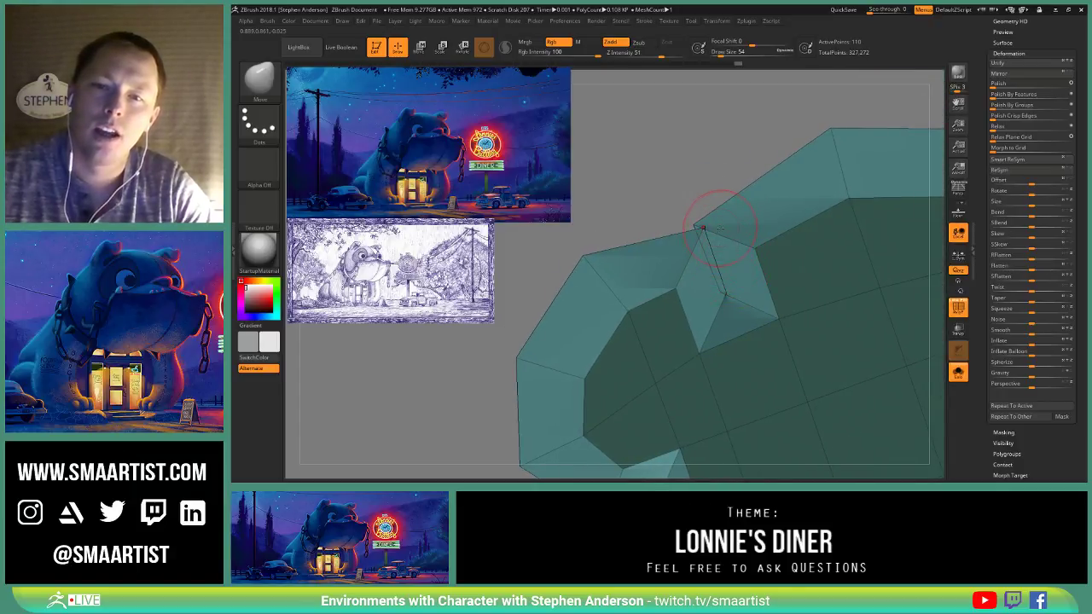
key("b")
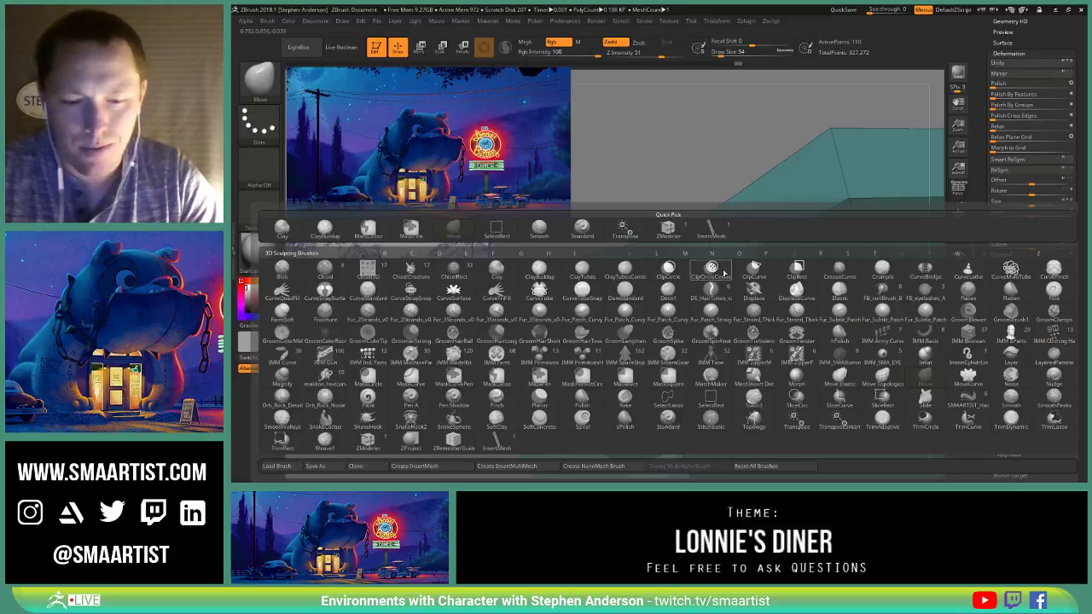
key("z")
key("m")
mouse_move(723, 270)
right_mouse_down()
mouse_move(701, 221)
mouse_move(721, 300)
right_mouse_up()
key("space")
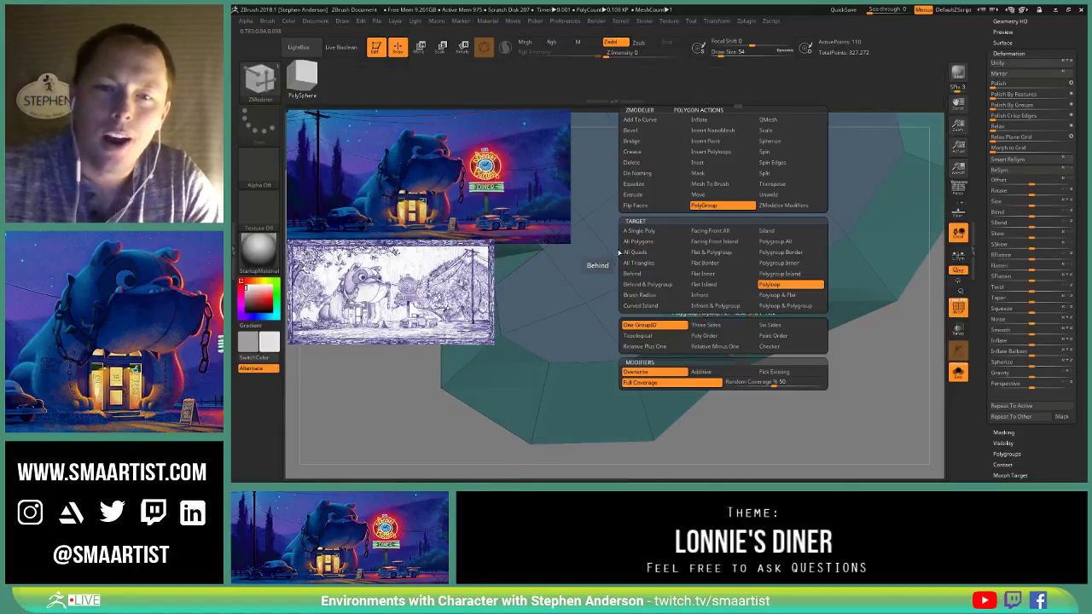
left_click(645, 163)
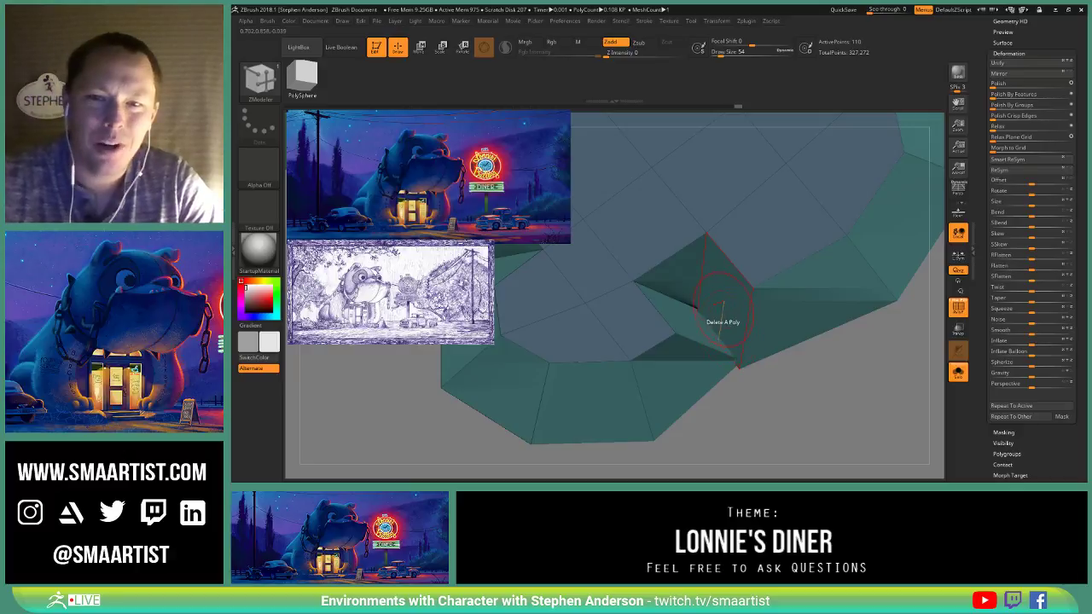
Step: Delete the distorted wall polygons inside the slab's side notch, leaving the notch open
left_click(725, 321)
key("ctrl+z")
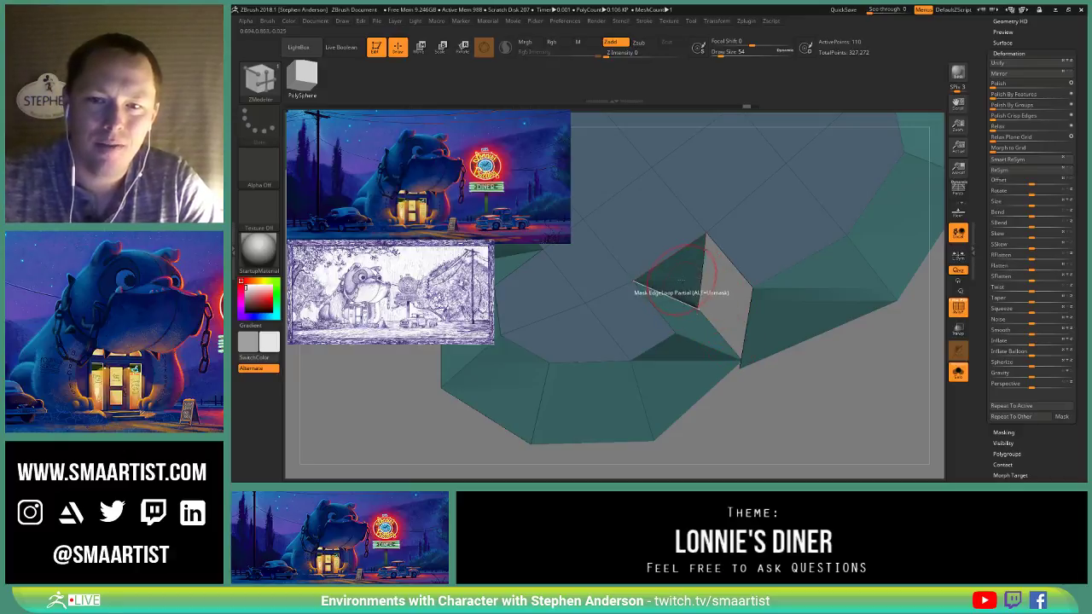
mouse_move(688, 324)
right_mouse_down()
mouse_move(658, 316)
mouse_move(649, 290)
mouse_move(672, 275)
mouse_move(616, 369)
right_mouse_up()
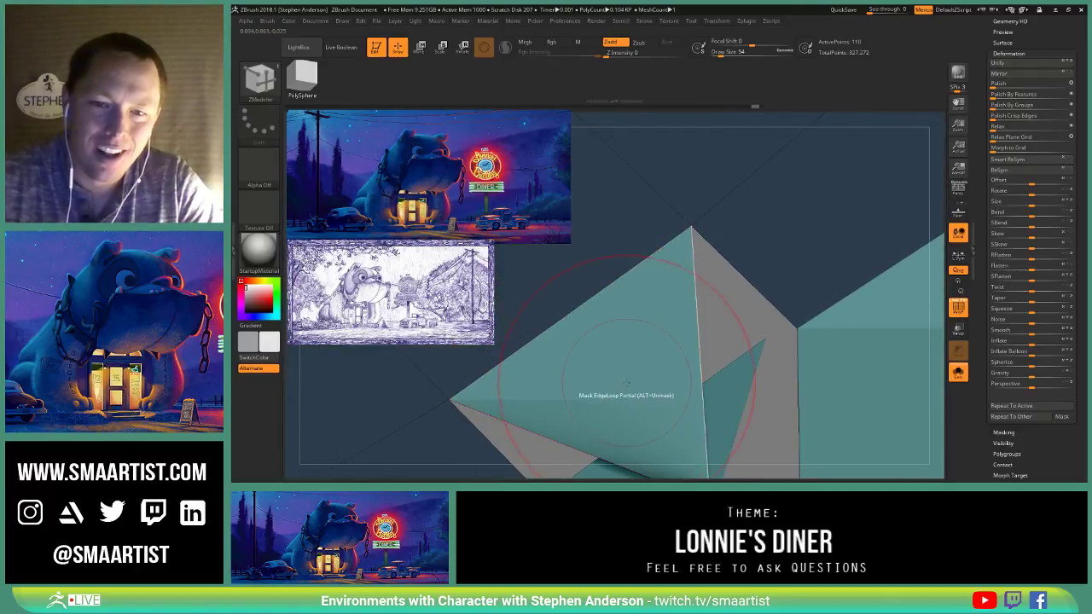
mouse_move(572, 405)
right_mouse_down("ctrl")
mouse_move(685, 390)
mouse_move(672, 237)
mouse_move(691, 310)
mouse_move(673, 228)
mouse_move(698, 301)
right_mouse_up("ctrl")
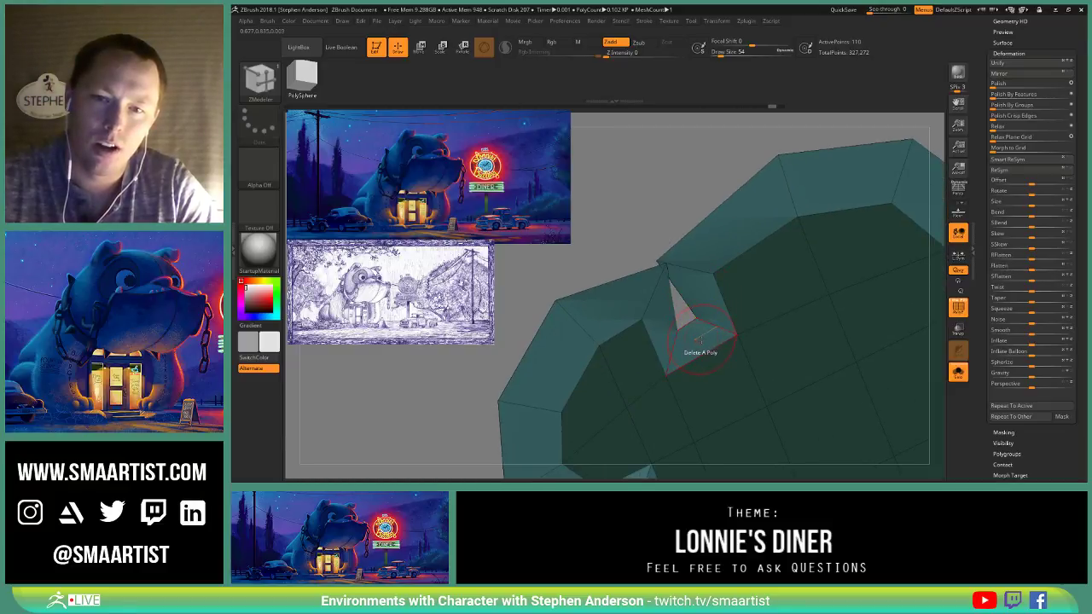
left_click(696, 271)
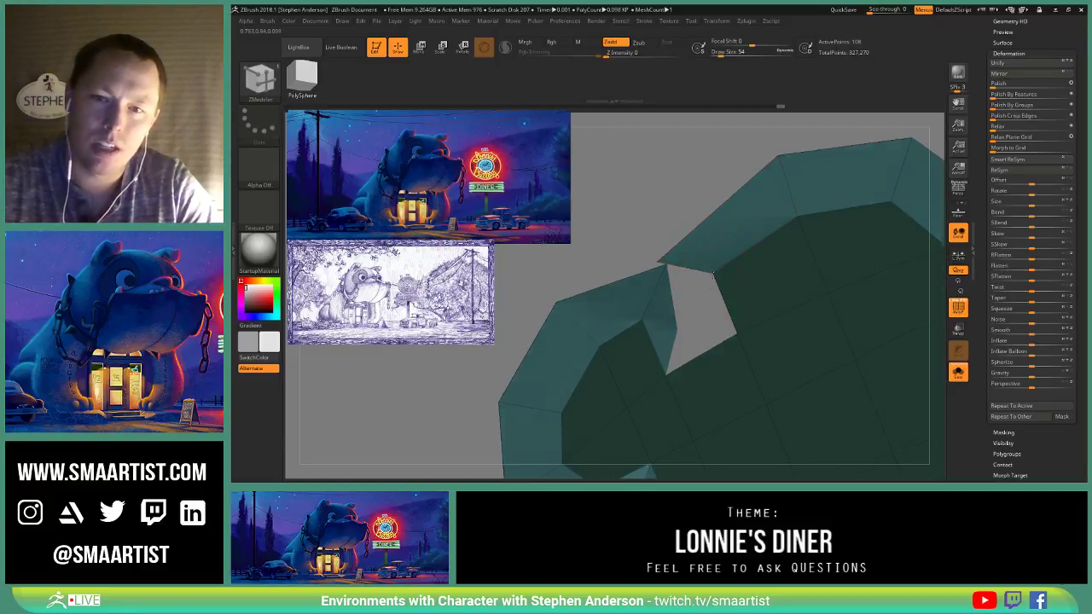
right_click_drag(707, 253, 701, 236)
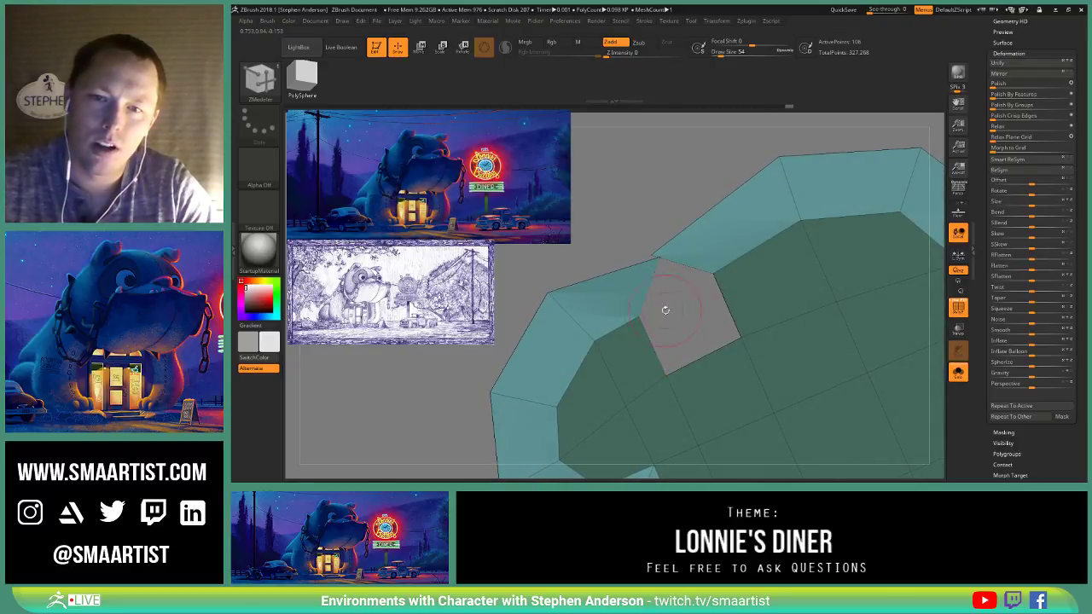
right_click_drag(707, 255, 690, 251)
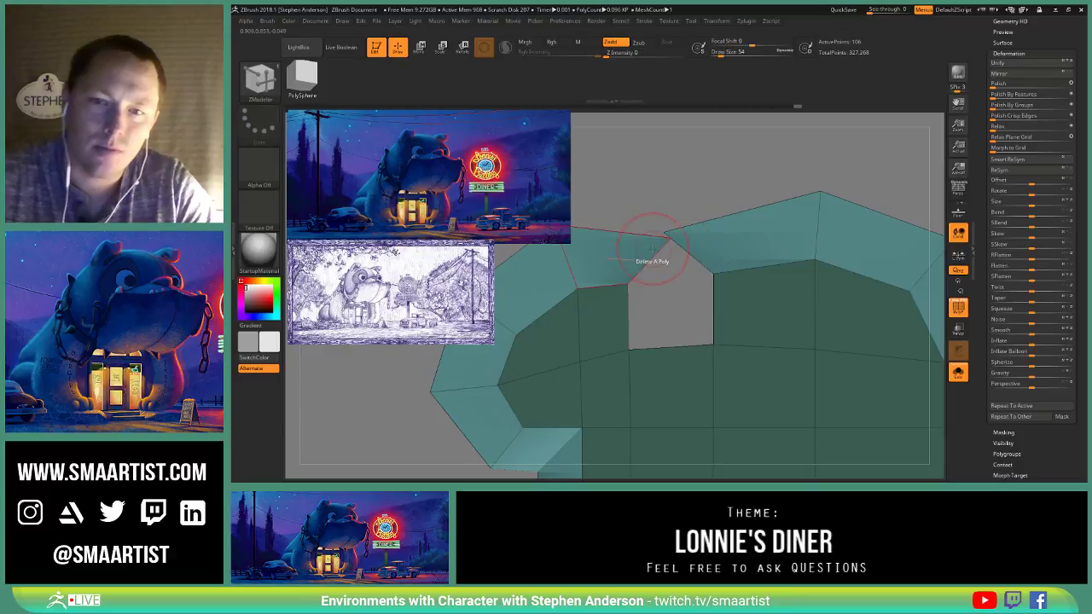
Step: With the Move Topological brush, pull the notch's outer corner points apart so its sides run nearly straight
key("space")
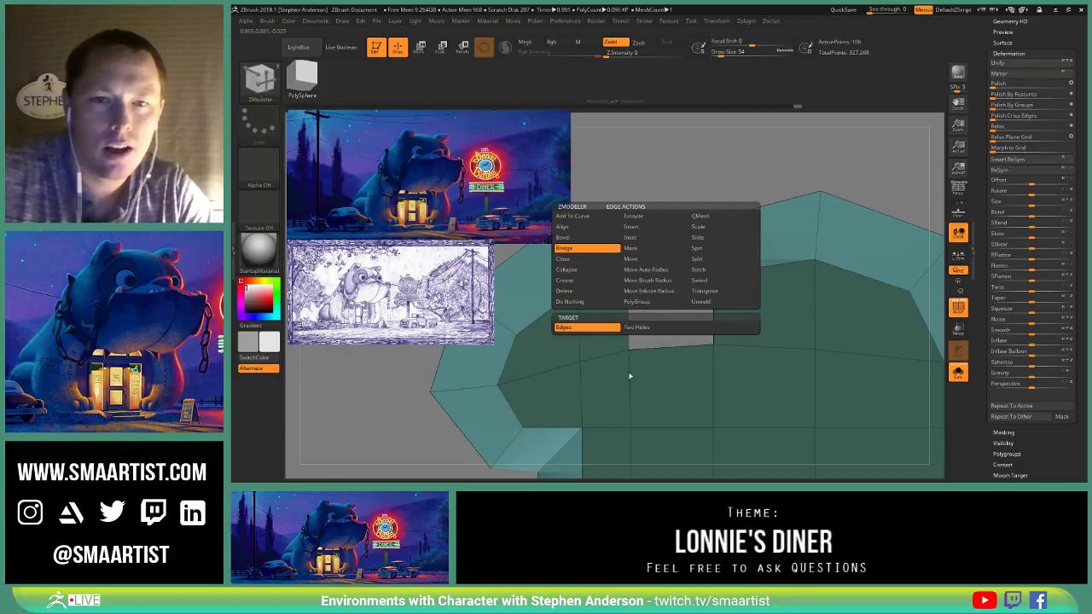
left_click(638, 330)
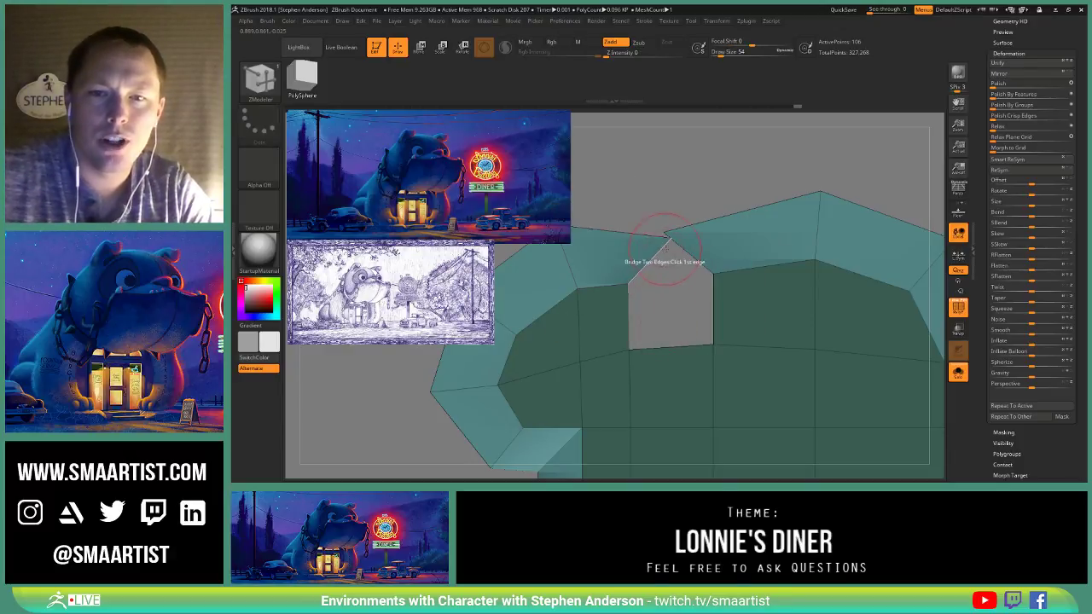
key("b")
key("m")
key("t")
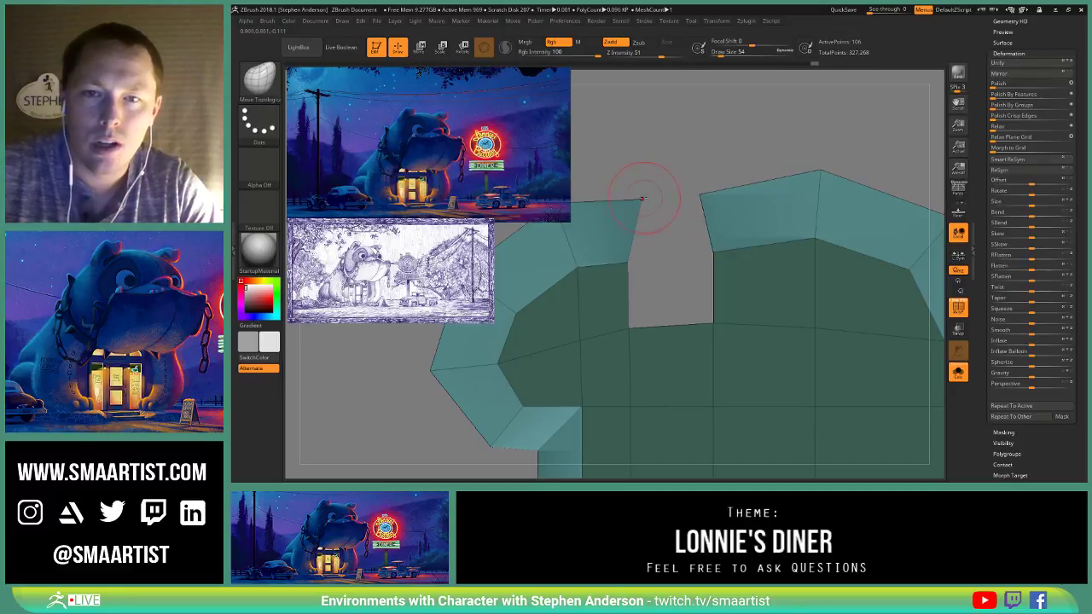
left_click_drag(702, 223, 745, 335)
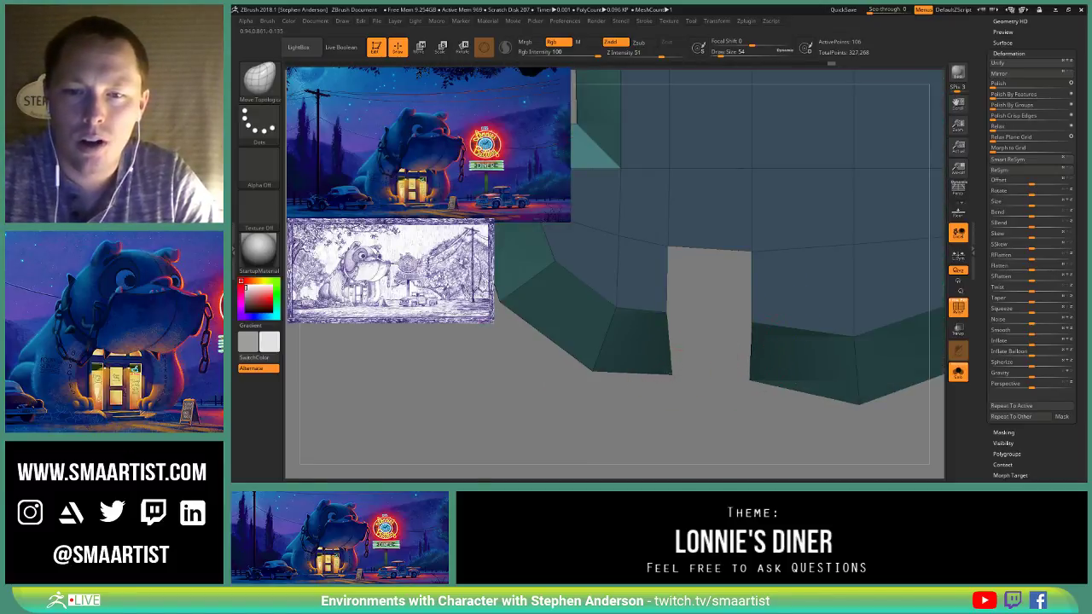
Step: Show the whole scene to check the opened notches against the bulldog's paws, and isolate the slab again
left_click(957, 373)
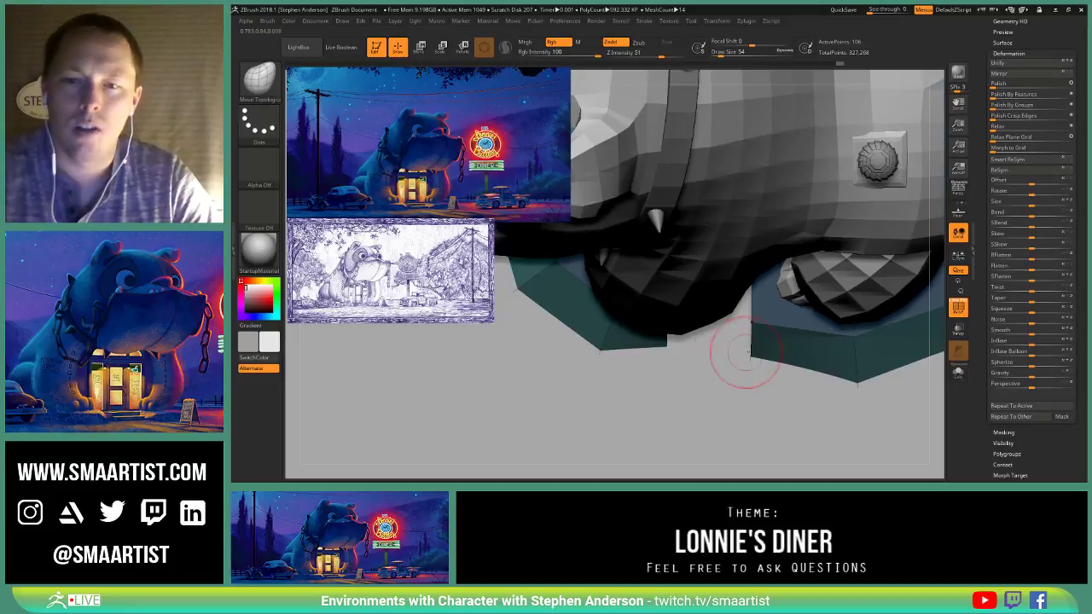
mouse_move(758, 346)
left_mouse_down()
mouse_move(756, 269)
mouse_move(731, 336)
left_mouse_up()
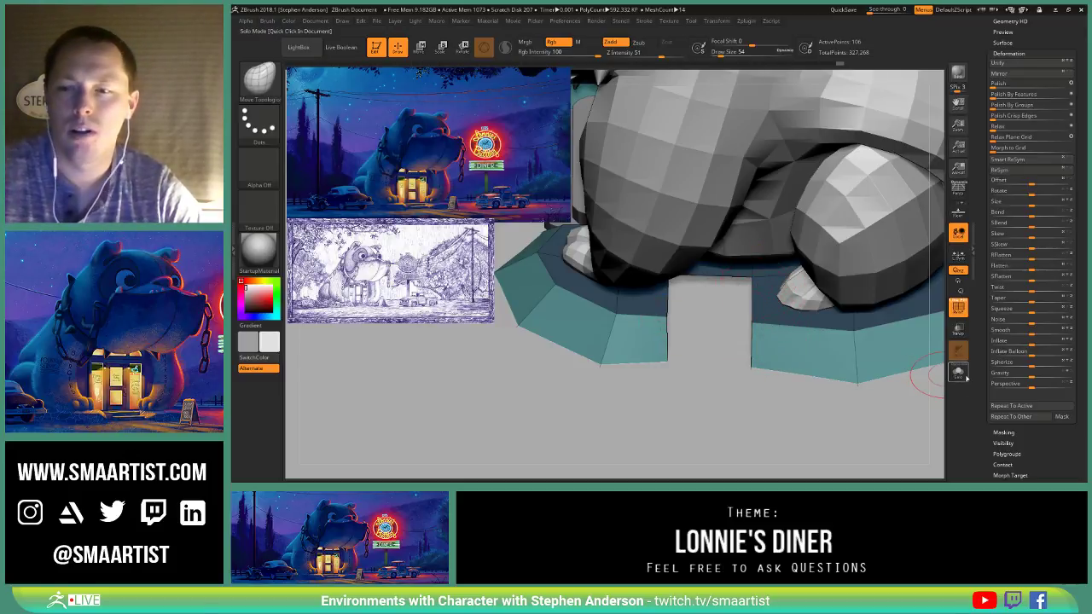
left_click(959, 374)
right_click_drag(793, 253, 793, 310)
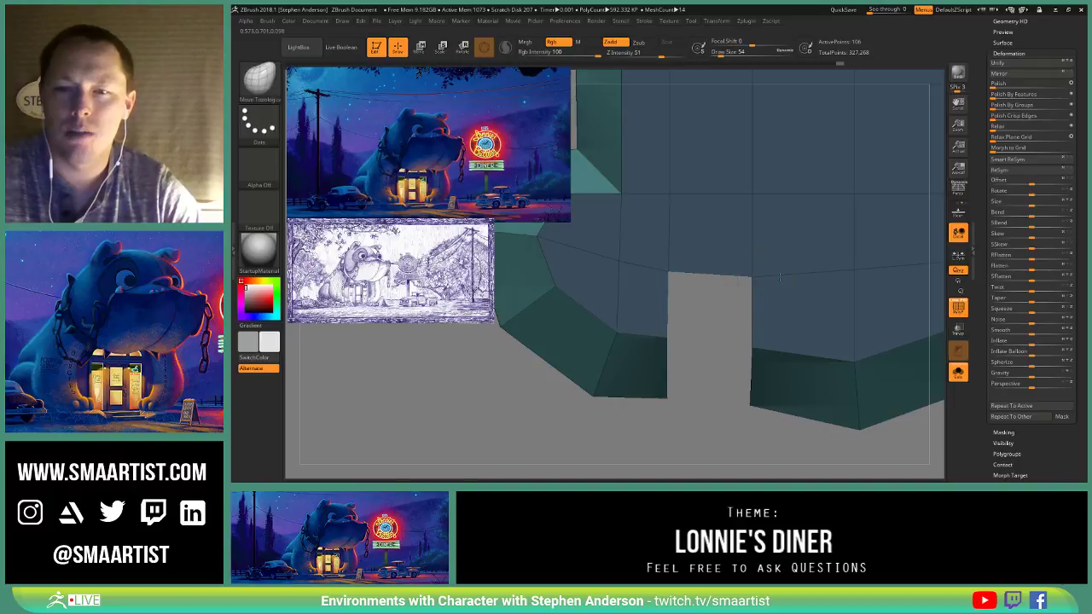
Step: Clear the slab's mask and try to shift the notch's inner corner sideways with the Move Topological brush
mouse_move(769, 346)
right_mouse_down("ctrl")
mouse_move(708, 247)
mouse_move(653, 189)
right_mouse_up("ctrl")
mouse_move(637, 177)
left_mouse_down("ctrl")
mouse_move(628, 193)
mouse_move(620, 179)
left_mouse_up("ctrl")
right_click_drag(685, 319, 833, 422, "ctrl")
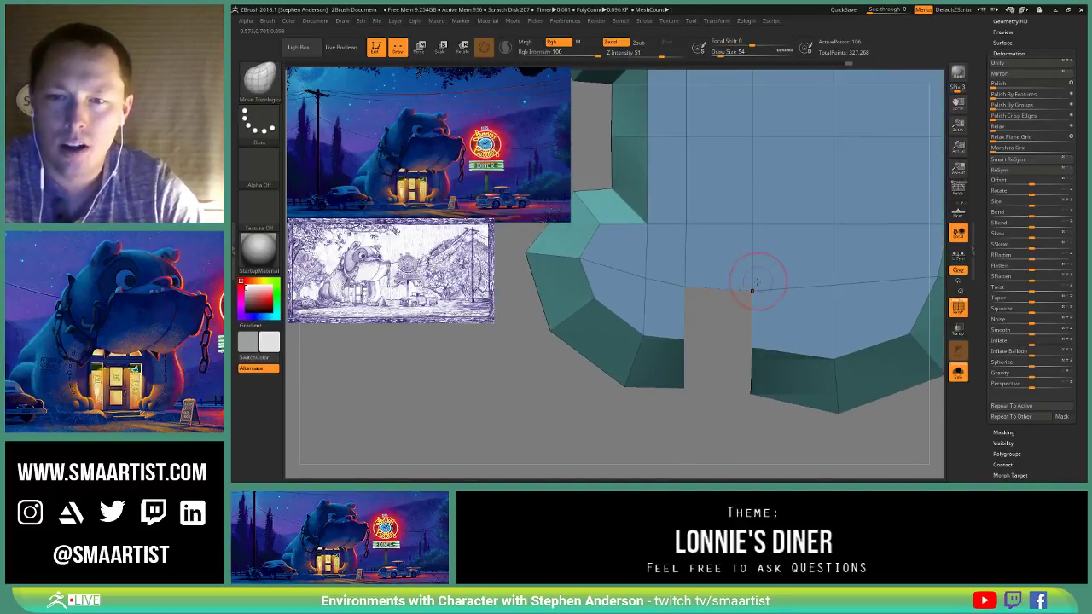
left_click_drag(762, 281, 786, 279)
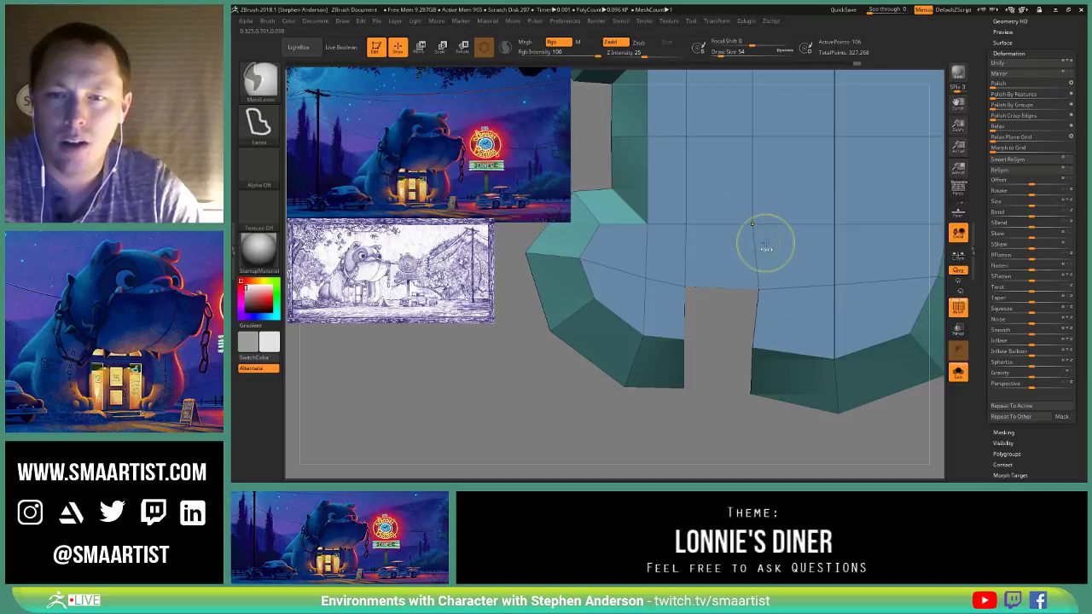
Step: Mask all but the row of points along one side of the notches, shift it along Z to widen them, and clear the mask
right_click_drag(763, 282, 749, 199, "ctrl")
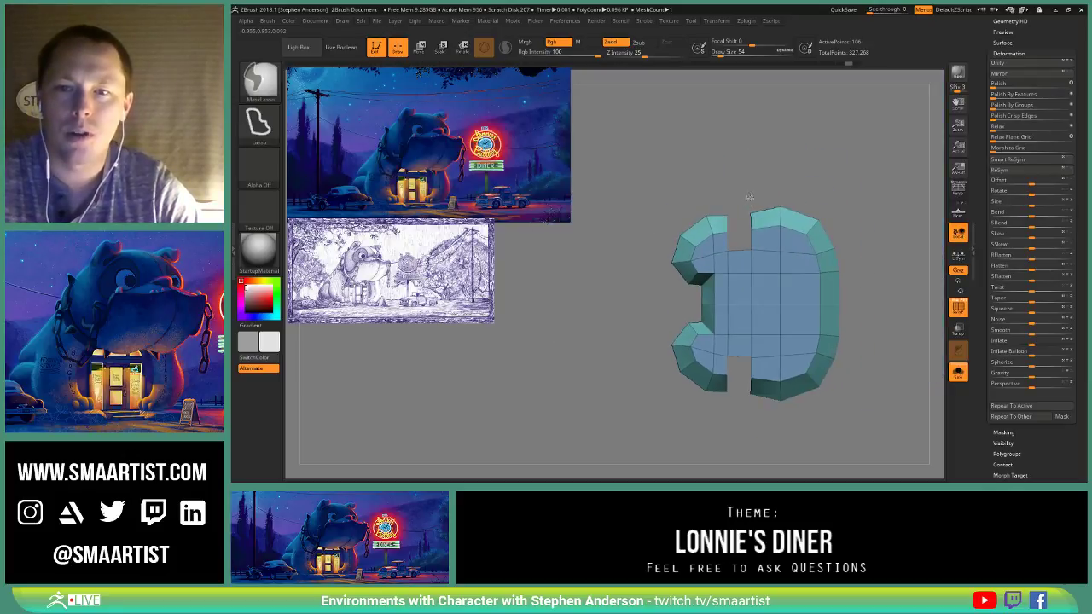
mouse_move(749, 199)
left_mouse_down("ctrl")
mouse_move(754, 426)
mouse_move(747, 200)
left_mouse_up("ctrl")
key("w")
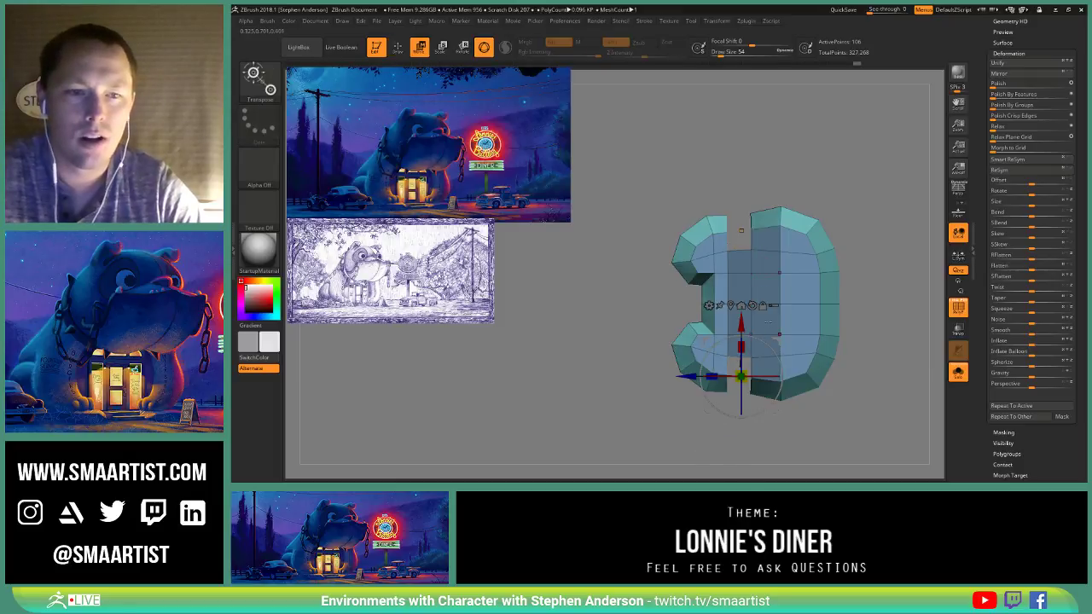
key("ctrl+i")
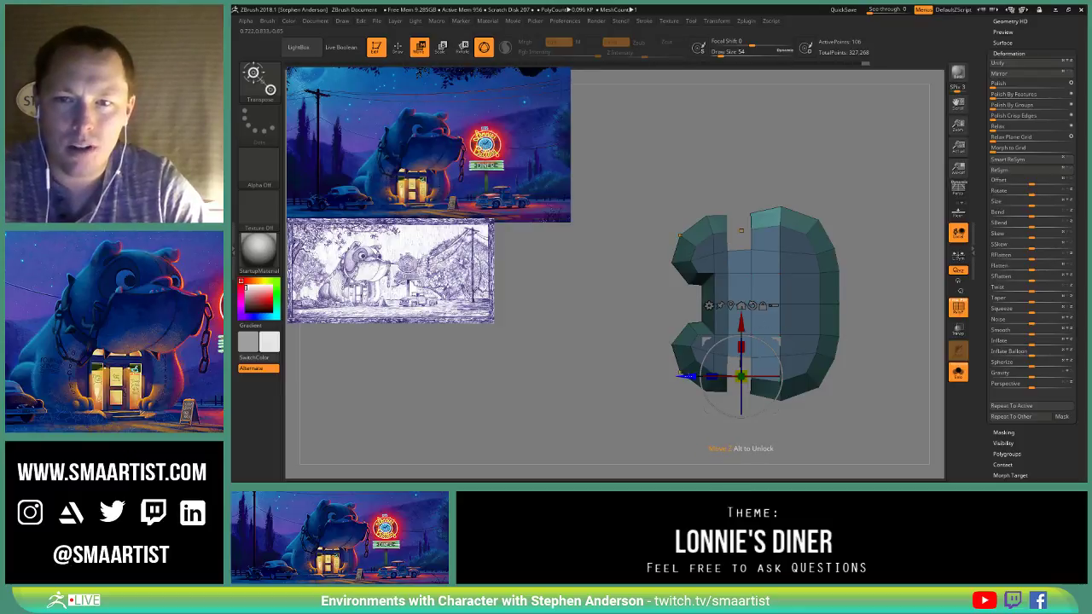
left_click_drag(740, 375, 745, 376)
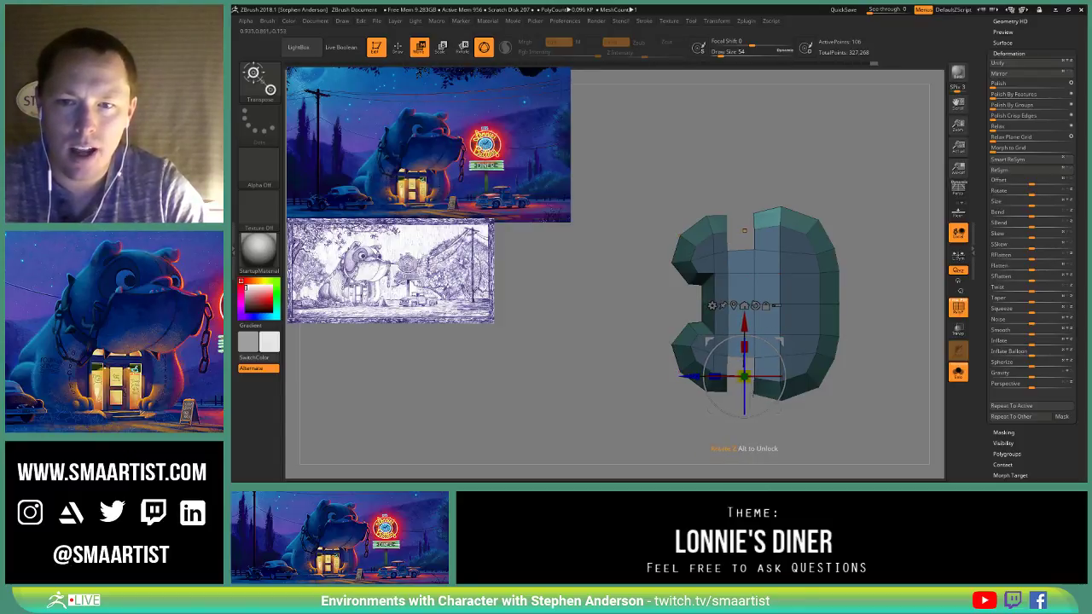
key("q")
mouse_move(753, 302)
right_mouse_down("ctrl")
mouse_move(797, 305)
mouse_move(761, 270)
right_mouse_up("ctrl")
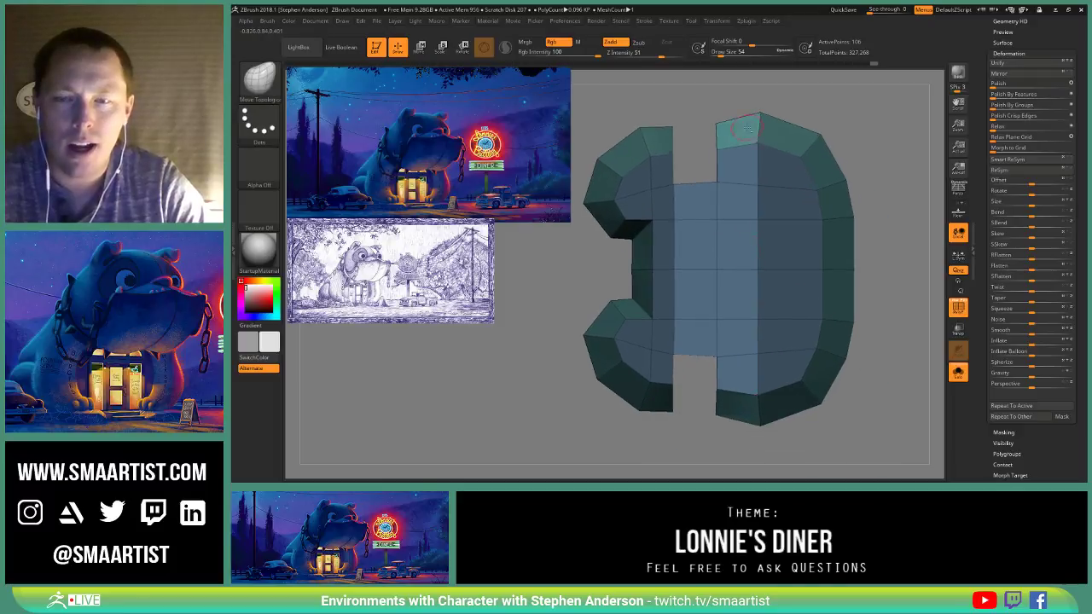
left_click_drag(843, 104, 867, 131, "ctrl")
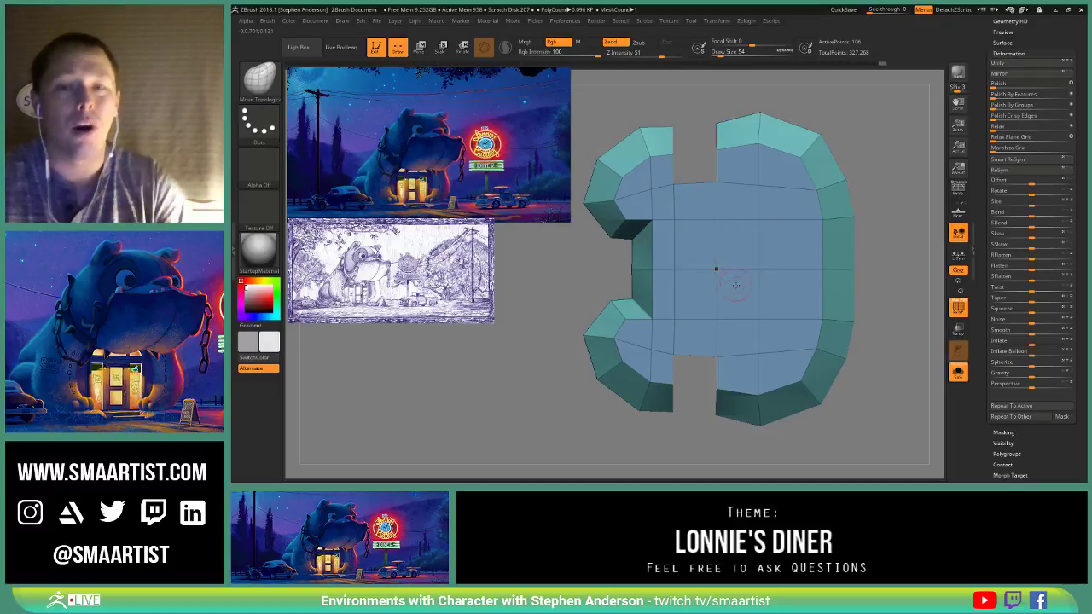
Step: Move the slab's isolated underside vertically with the gizmo, show the full slab, and try scaling its height
mouse_move(735, 284)
right_mouse_down()
mouse_move(737, 342)
mouse_move(745, 256)
mouse_move(750, 294)
right_mouse_up()
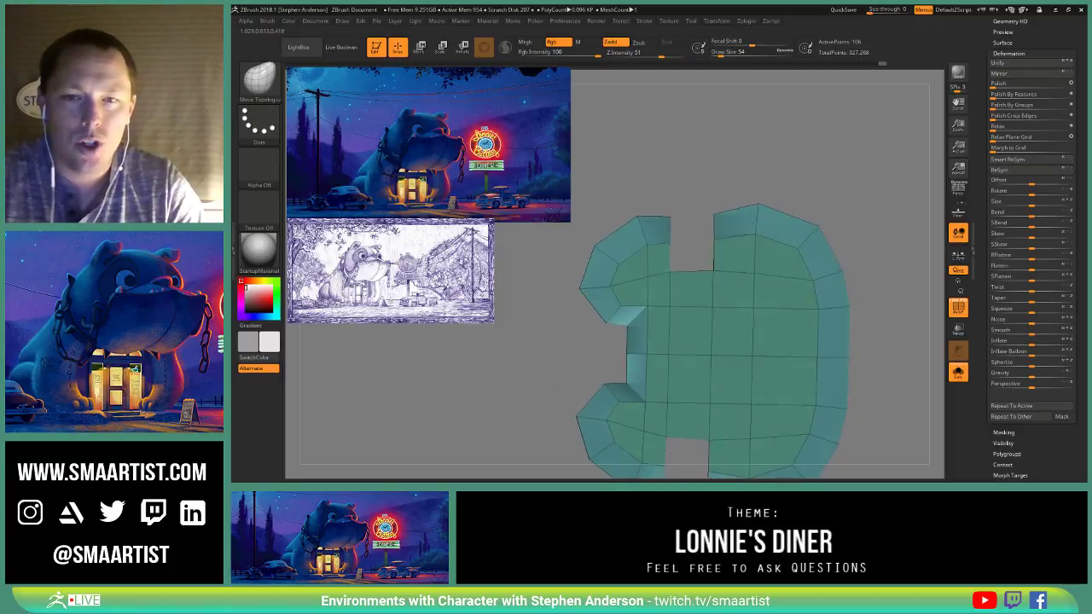
left_click(755, 307, "ctrl+shift")
right_click_drag(759, 251, 755, 312)
key("w")
left_click_drag(700, 158, 701, 204)
left_click(766, 260, "ctrl+shift")
right_click_drag(765, 260, 740, 252)
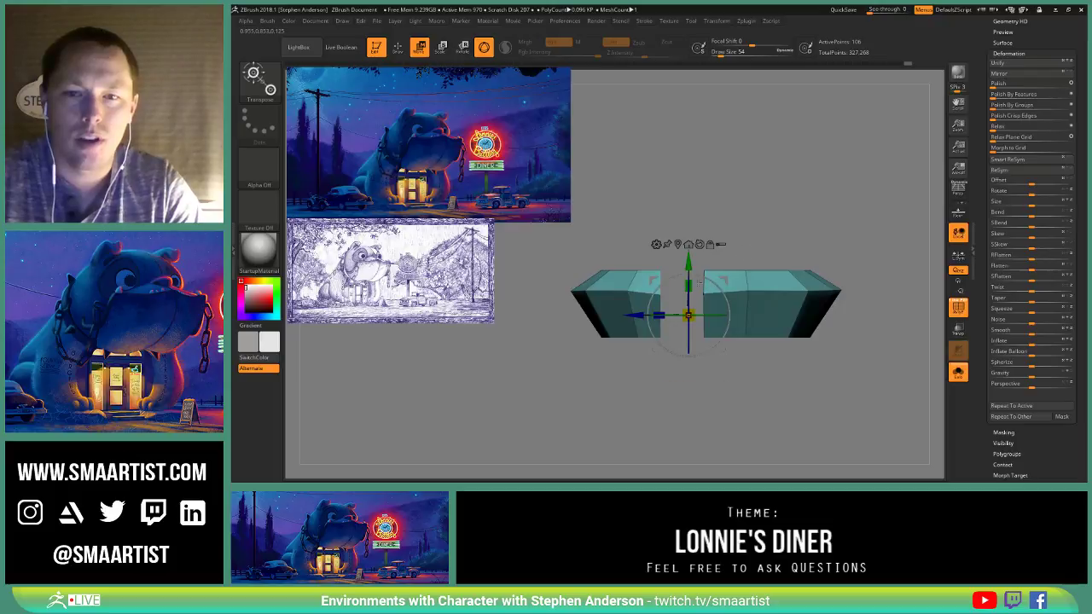
left_click_drag(690, 285, 690, 306)
key("ctrl+z")
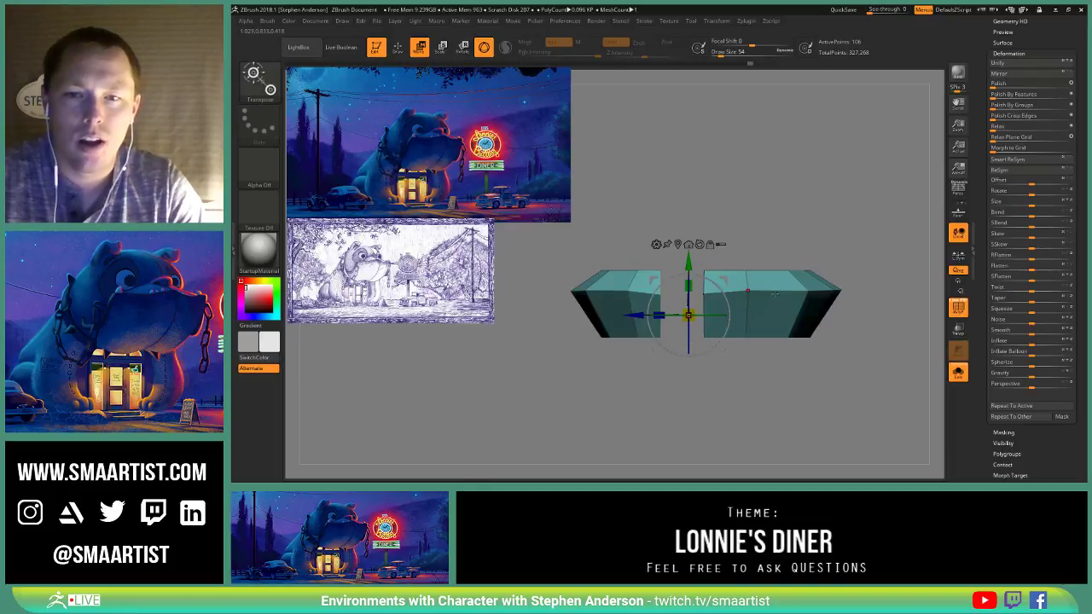
Step: Mask all but the slab's widest rim, center the gizmo on it, flatten the rim with vertical scaling, and clear the mask
key("q")
mouse_move(841, 285)
left_mouse_down("ctrl")
mouse_move(857, 295)
mouse_move(536, 318)
mouse_move(521, 284)
left_mouse_up("ctrl")
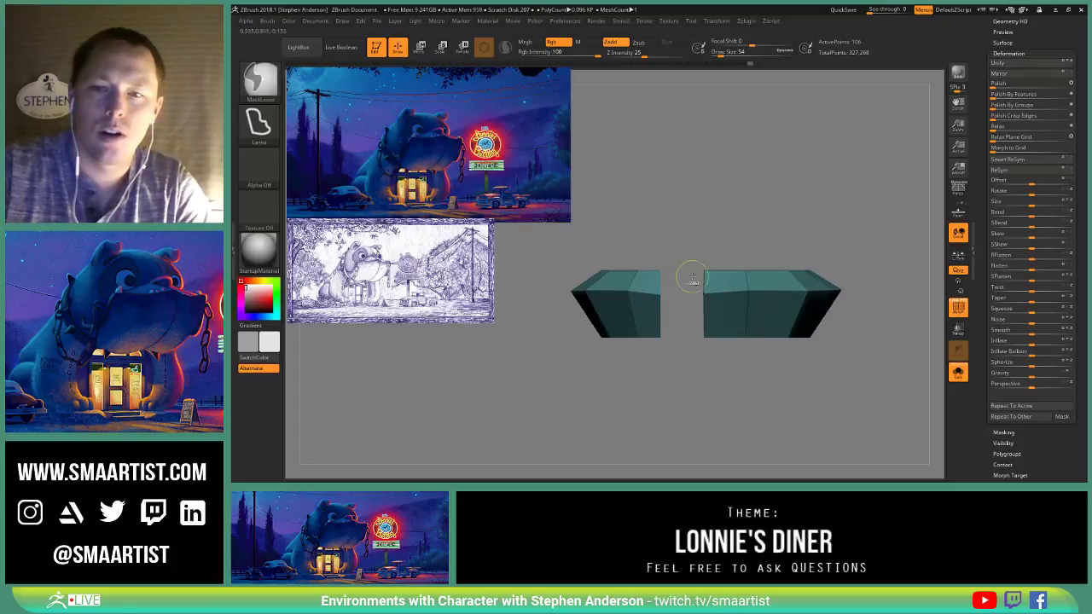
key("w")
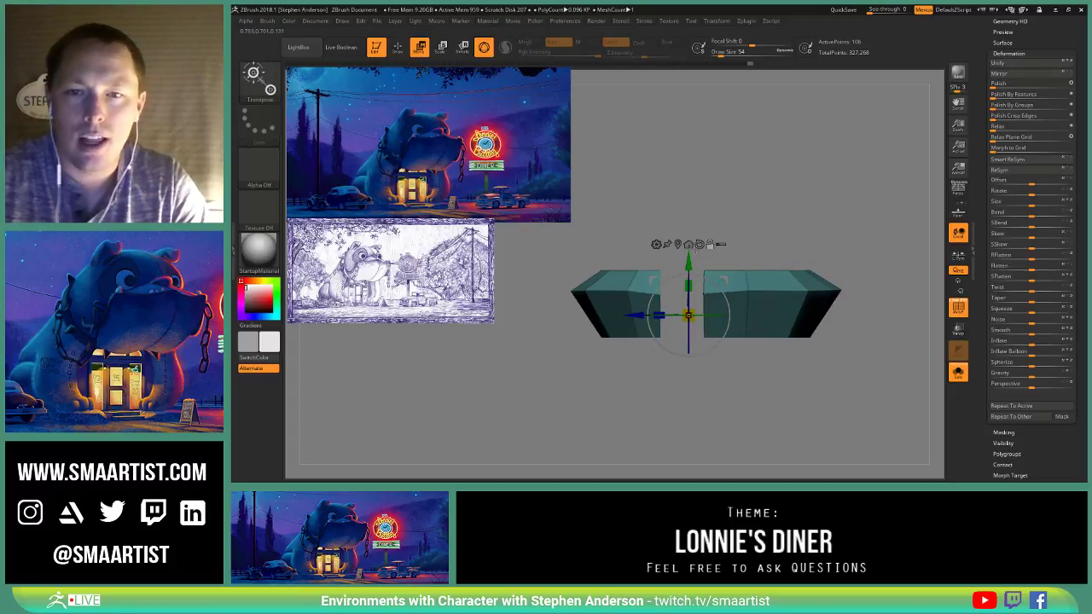
left_click(677, 245)
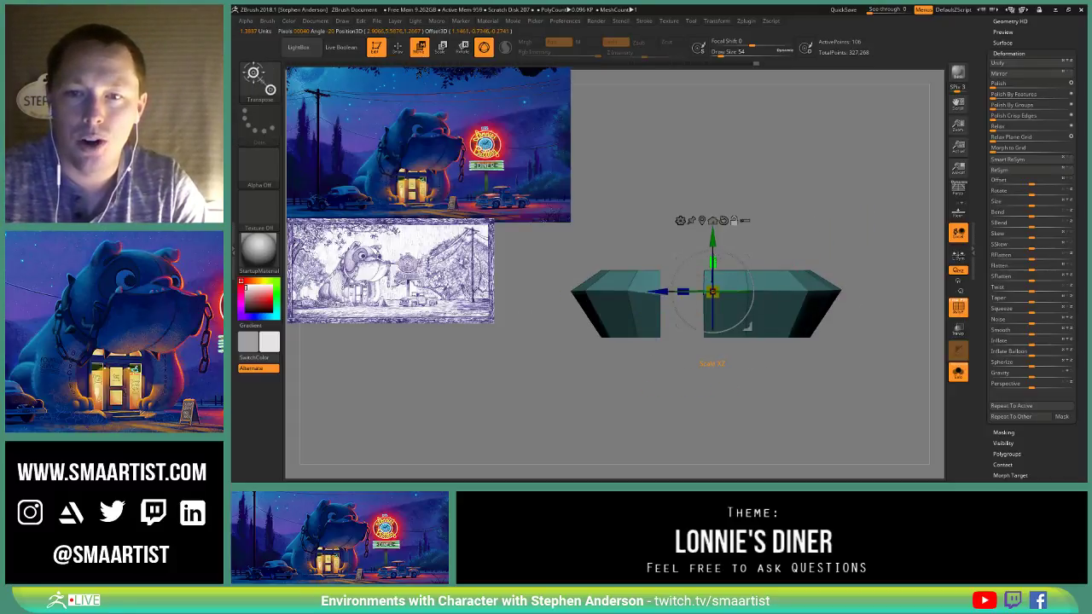
left_click_drag(712, 262, 714, 465)
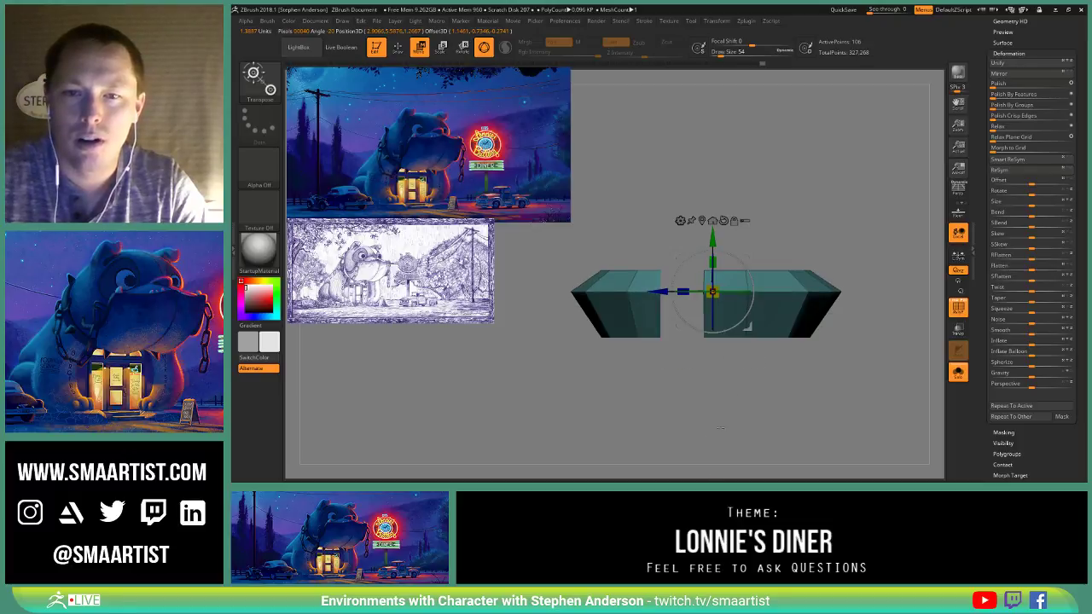
left_click_drag(829, 228, 841, 237, "ctrl")
key("q")
mouse_move(793, 267)
right_mouse_down()
mouse_move(800, 278)
mouse_move(618, 293)
right_mouse_up()
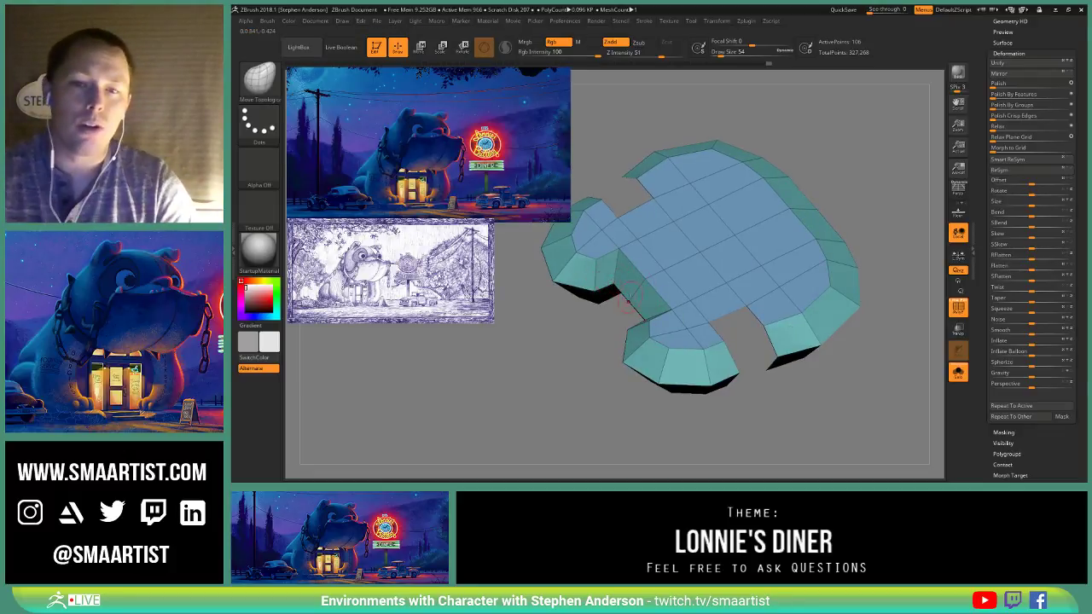
right_click_drag(740, 348, 743, 311)
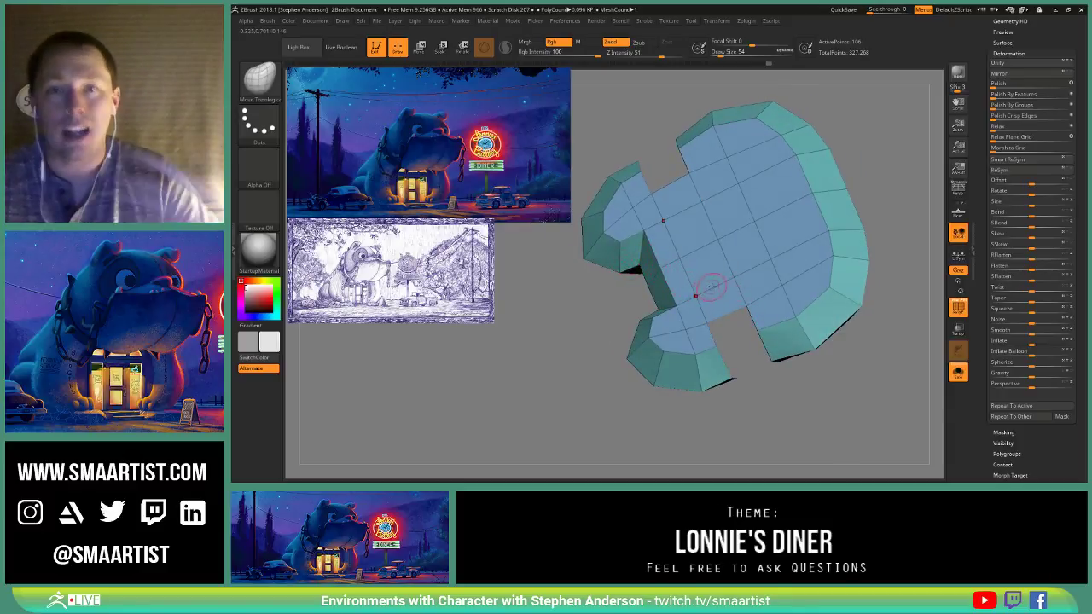
mouse_move(748, 298)
right_mouse_down()
mouse_move(756, 273)
mouse_move(751, 365)
right_mouse_up()
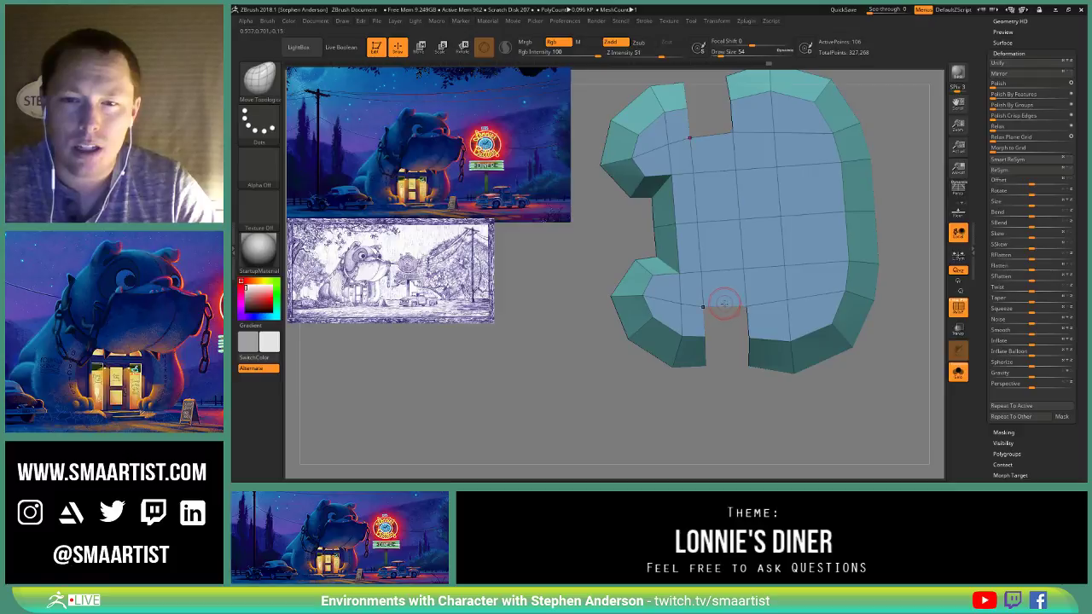
Step: Insert single edge loops lengthwise through the section between the notches and one crosswise beside them with the ZModeler brush
key("b")
key("z")
key("m")
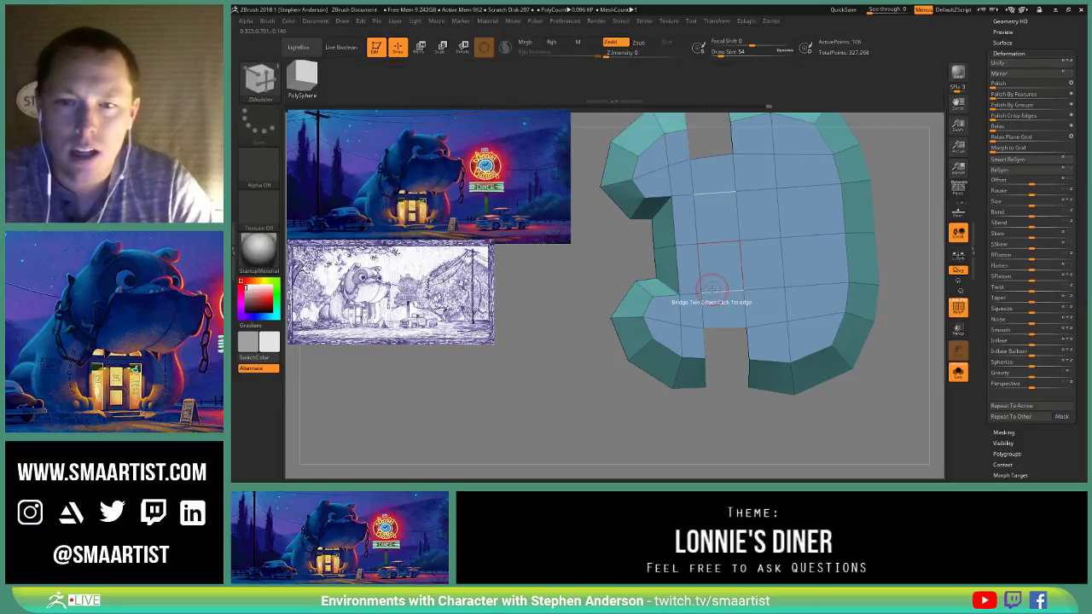
key("space")
left_click(708, 226)
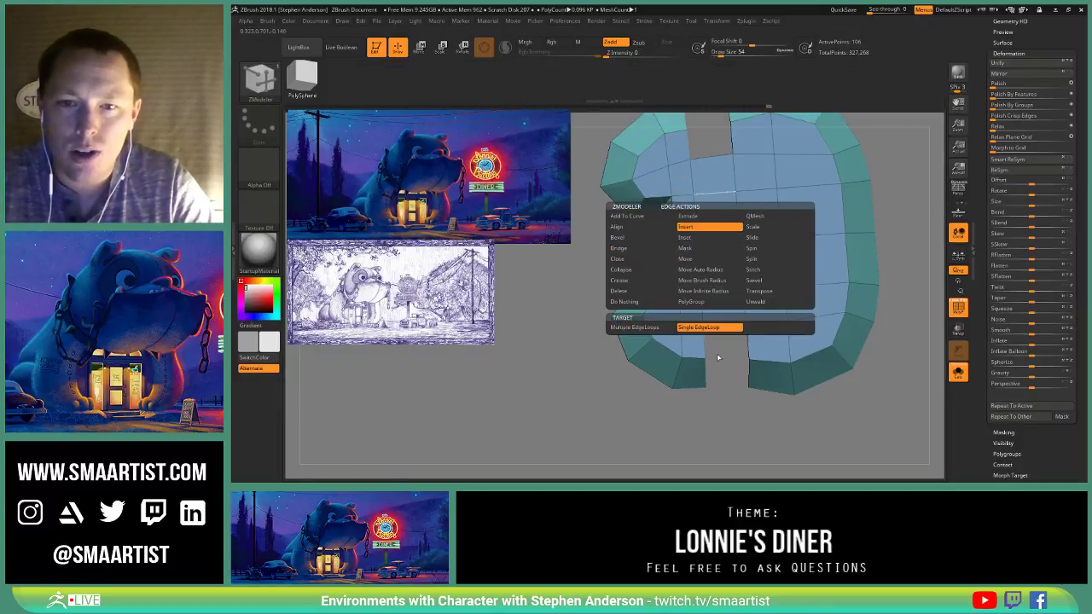
left_click(717, 292)
left_click(730, 290)
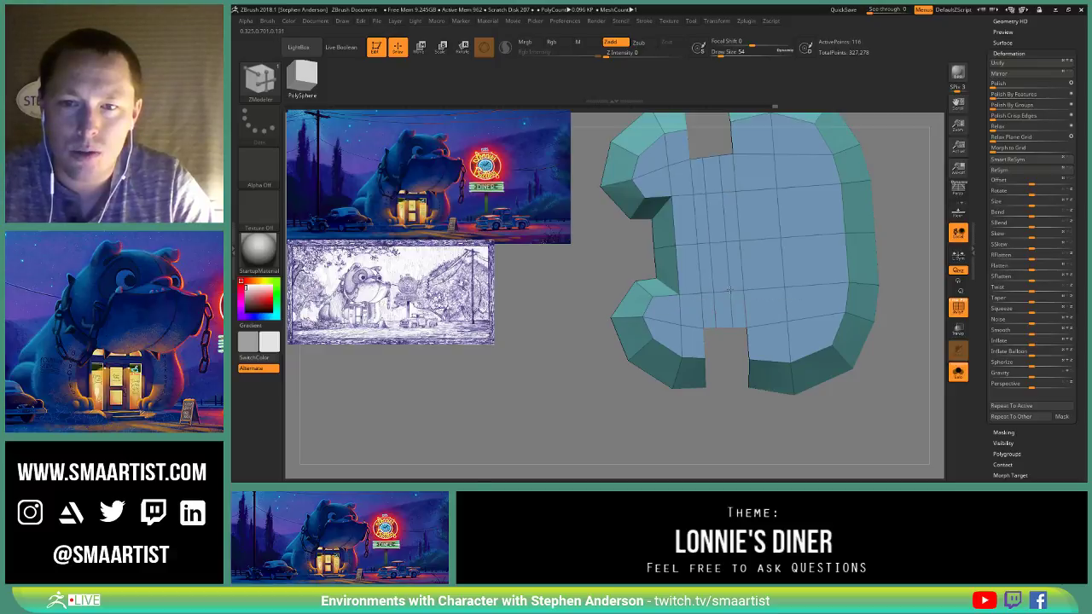
mouse_move(721, 341)
left_mouse_down()
mouse_move(724, 401)
mouse_move(731, 353)
mouse_move(721, 336)
left_mouse_up()
left_click(721, 323)
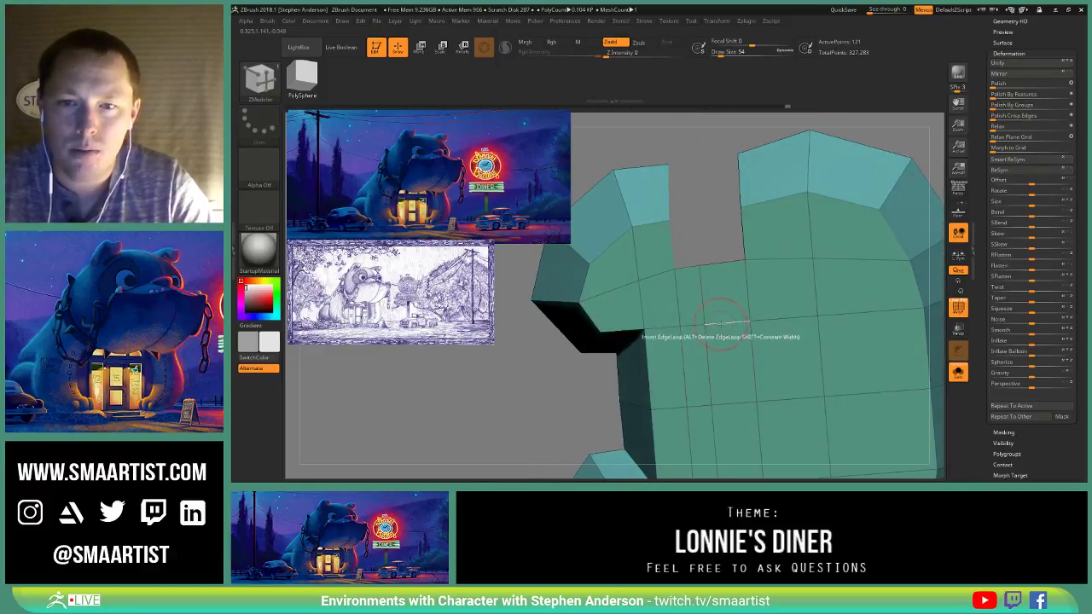
left_click(724, 322)
Step: Bridge the middle edge on the slab's upper side to its matching lower edge with a vertical strip inside the notch
key("space")
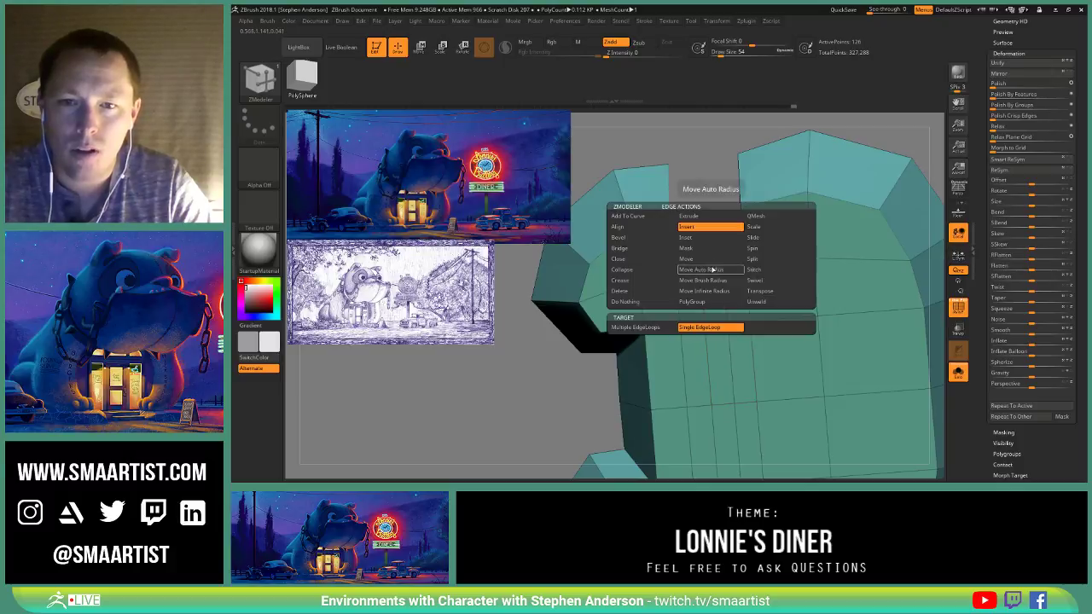
left_click(637, 248)
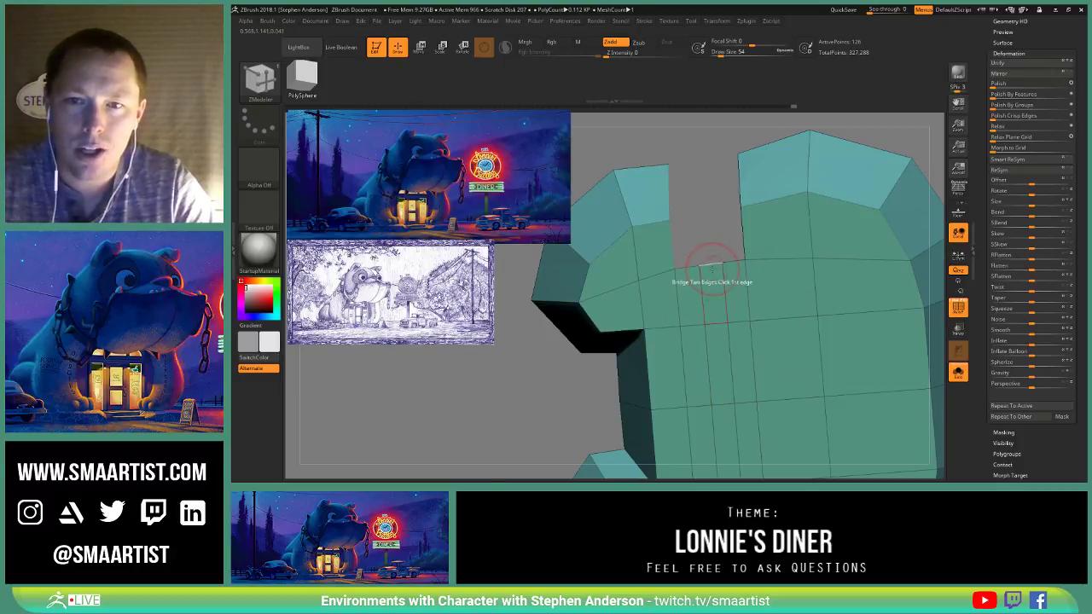
mouse_move(741, 214)
left_mouse_down()
mouse_move(703, 276)
mouse_move(751, 254)
mouse_move(753, 316)
mouse_move(730, 264)
mouse_move(754, 282)
left_mouse_up()
left_click(710, 331)
Step: Pull the bridged strip outward into the notch using QMesh on a single polygon
key("space")
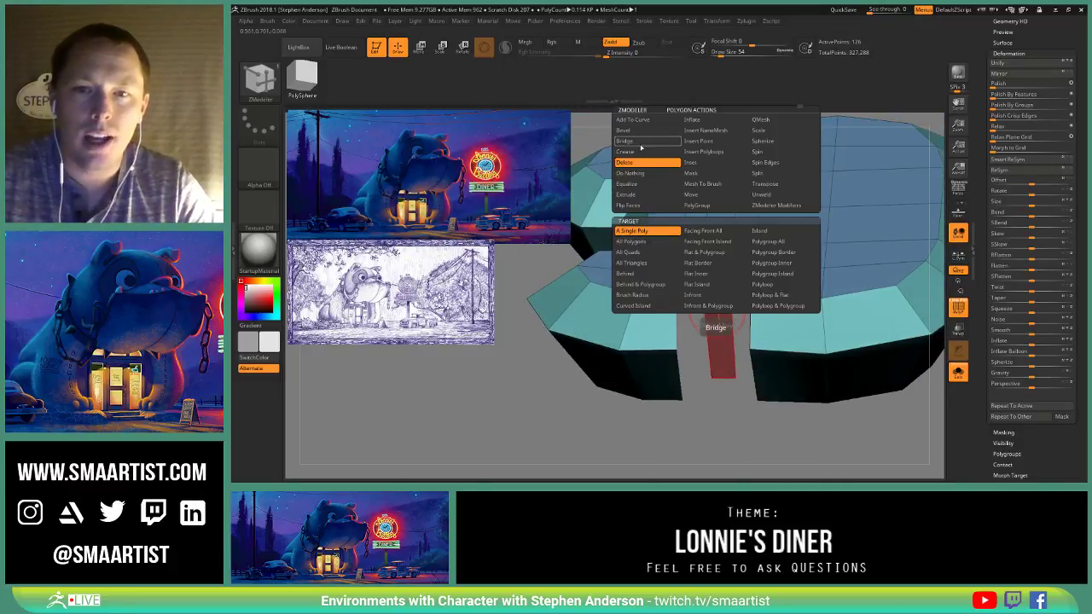
left_click(760, 119)
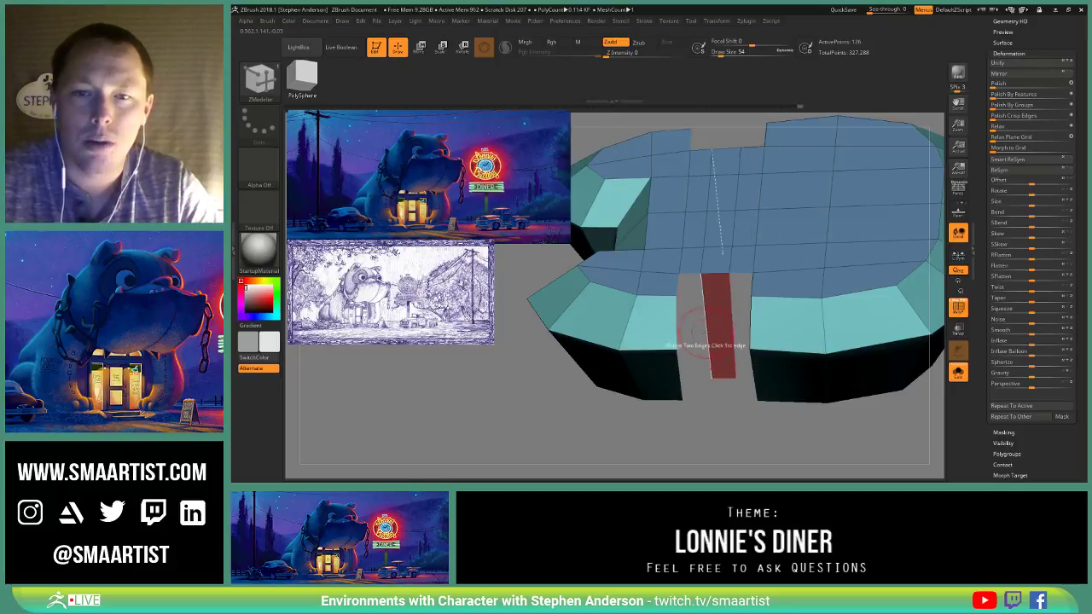
left_click_drag(719, 332, 742, 360)
mouse_move(742, 360)
right_mouse_down()
mouse_move(746, 331)
mouse_move(747, 353)
right_mouse_up()
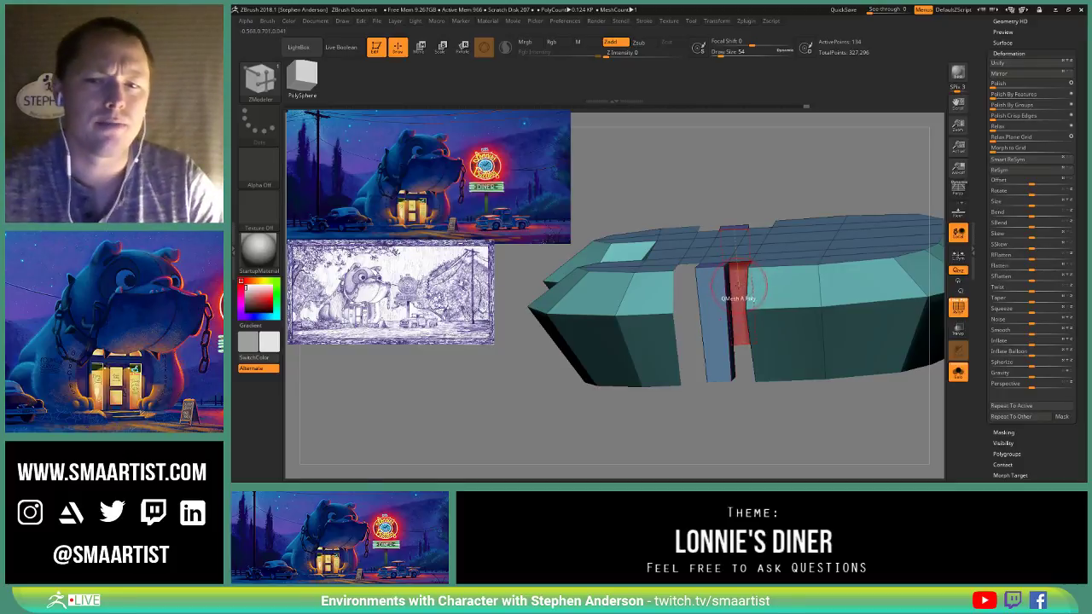
Step: Delete the extruded strip's side polygons with the single-polygon Delete action
key("space")
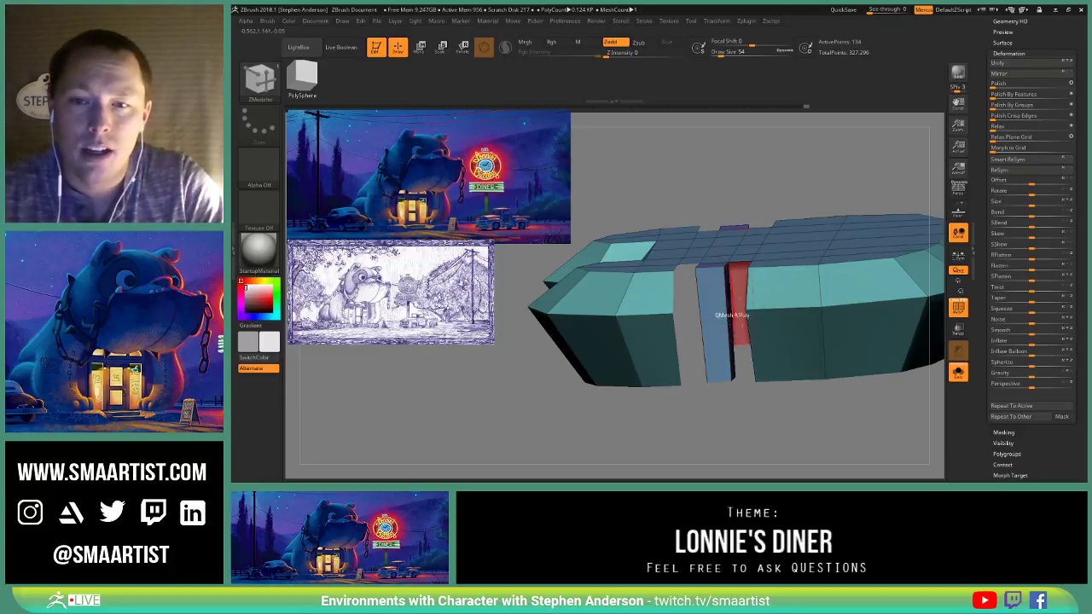
mouse_move(732, 315)
right_mouse_down()
mouse_move(742, 322)
mouse_move(719, 298)
mouse_move(734, 318)
mouse_move(720, 300)
mouse_move(724, 308)
right_mouse_up()
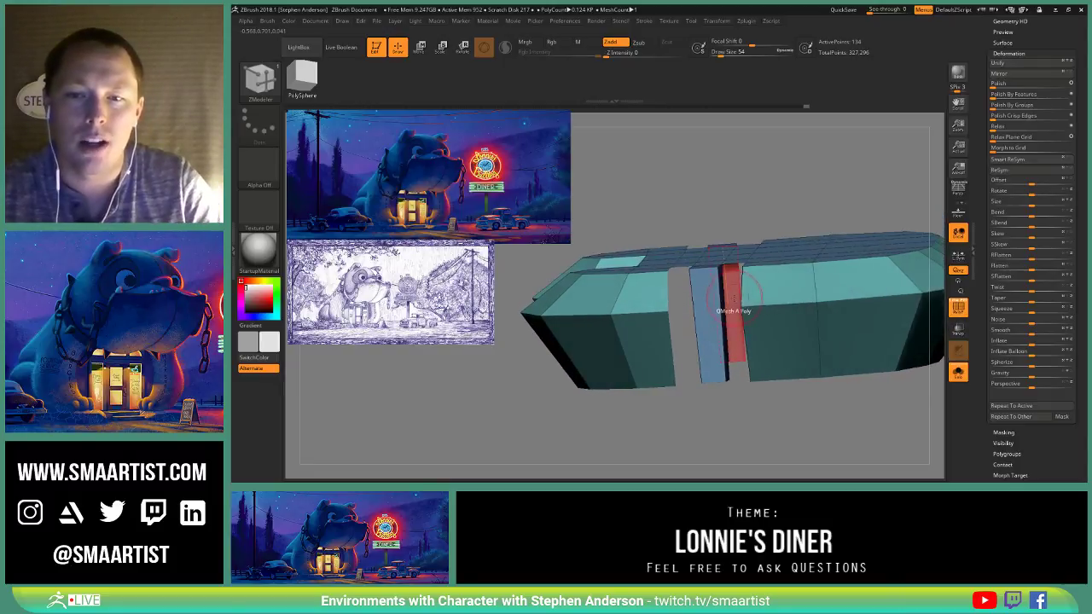
key("space")
left_click(662, 162)
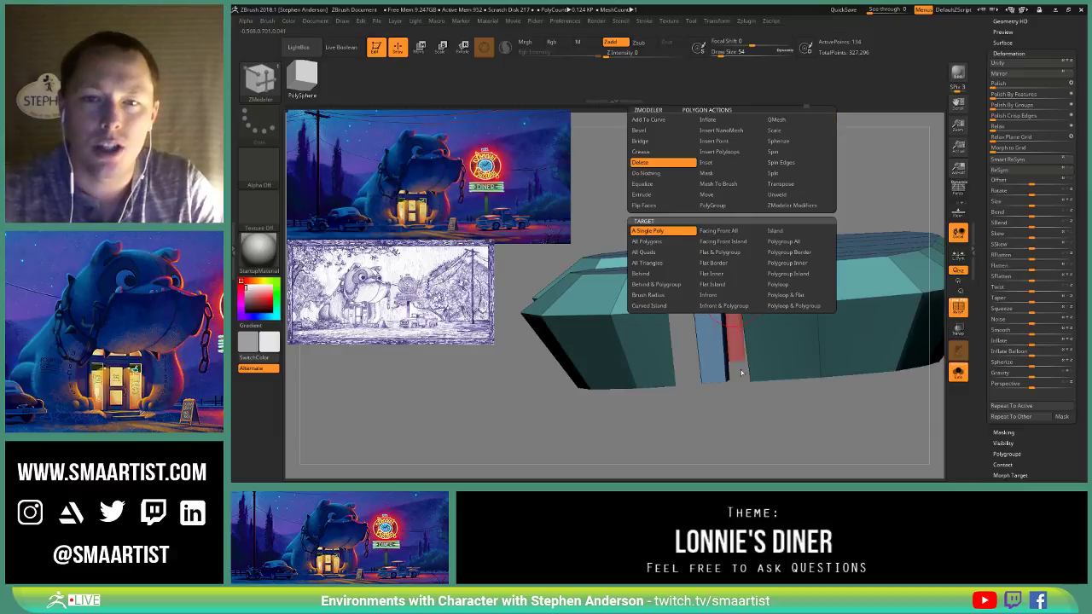
left_click(727, 337)
right_click_drag(726, 332, 697, 292)
left_click(674, 269)
Step: Narrow the outer face of the notch strip by sliding its edge inward with the single-edge Slide action
key("space")
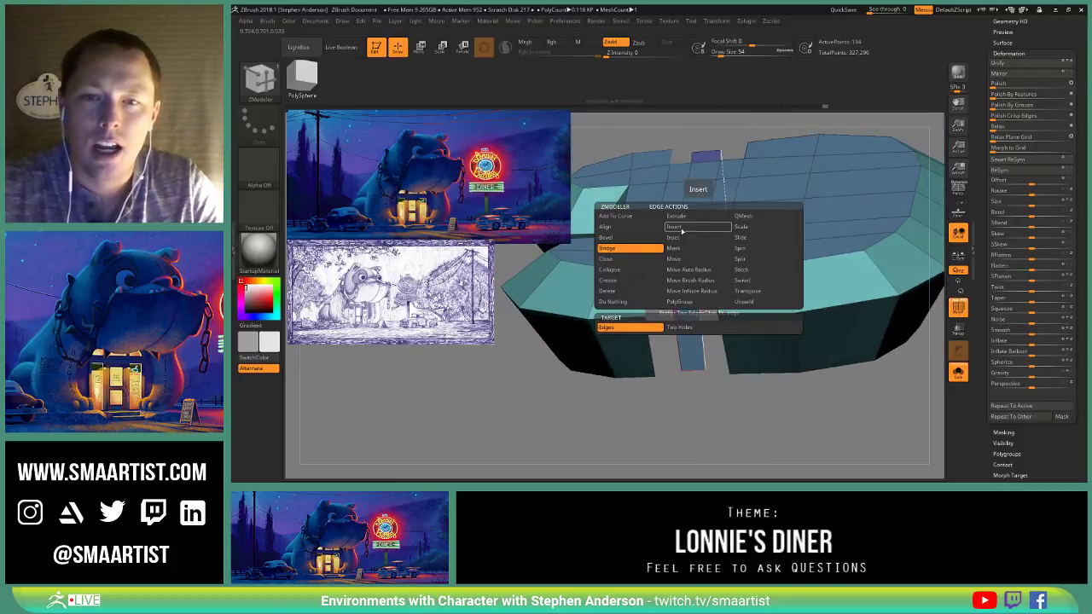
left_click(750, 240)
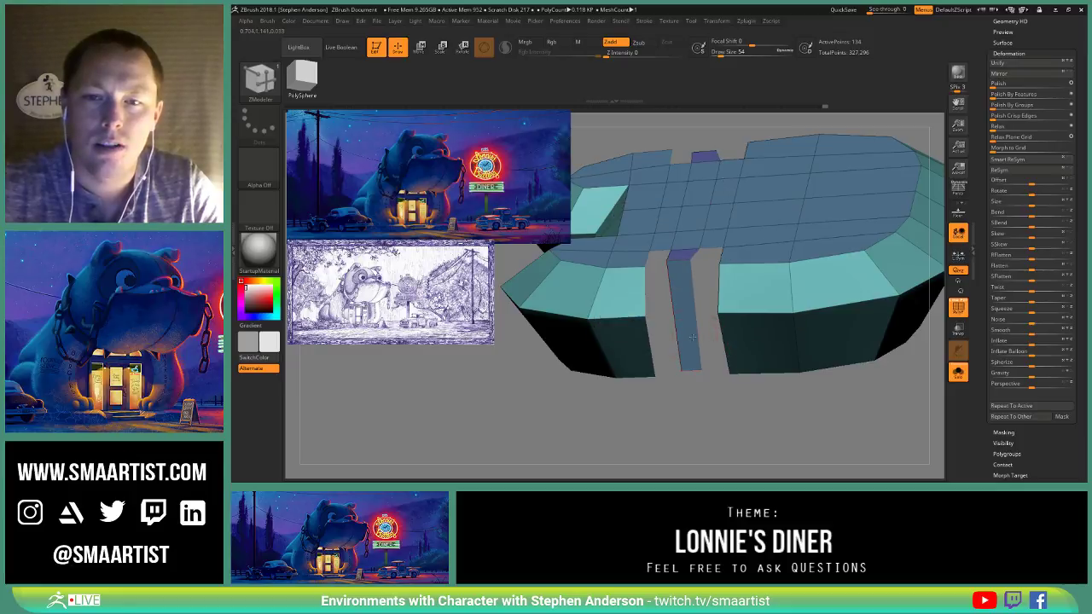
mouse_move(685, 333)
left_mouse_down()
mouse_move(684, 350)
mouse_move(684, 326)
left_mouse_up()
mouse_move(684, 327)
right_mouse_down("shift")
mouse_move(674, 342)
mouse_move(699, 432)
right_mouse_up("shift")
right_click_drag(698, 432, 695, 367, "alt")
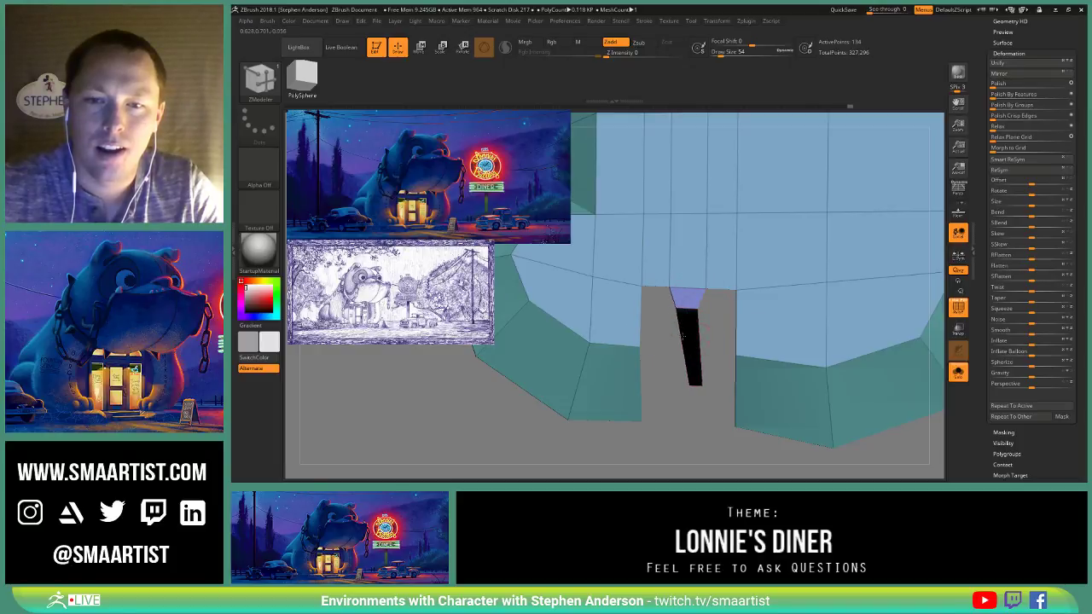
Step: Insert a single horizontal edge loop across the strip, level with the slab's widest rim
mouse_move(692, 328)
right_mouse_down()
mouse_move(701, 348)
mouse_move(694, 300)
mouse_move(725, 281)
mouse_move(708, 324)
mouse_move(697, 317)
right_mouse_up()
key("space")
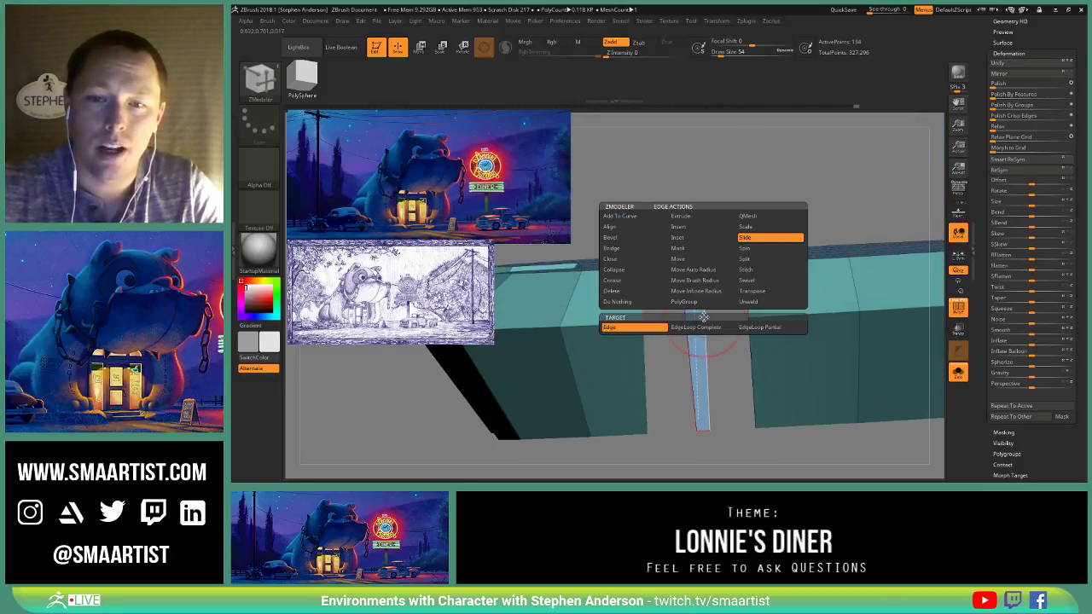
left_click(688, 238)
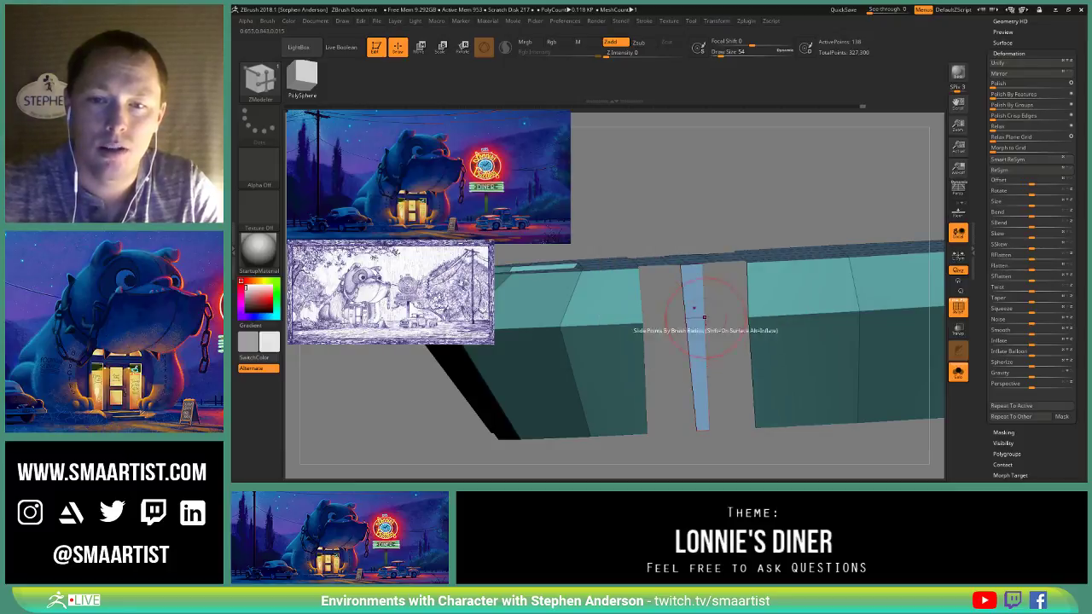
right_click_drag(715, 315, 692, 316)
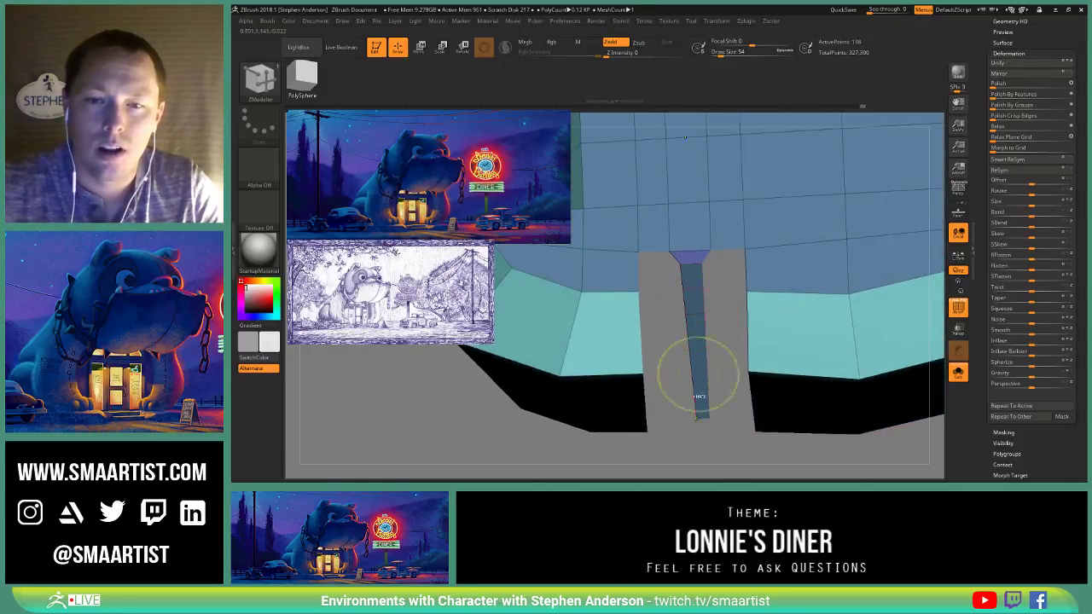
Step: Mask all but the strip's new edge loop with the partial edge-loop mask and move it outward about 0.12
key("space")
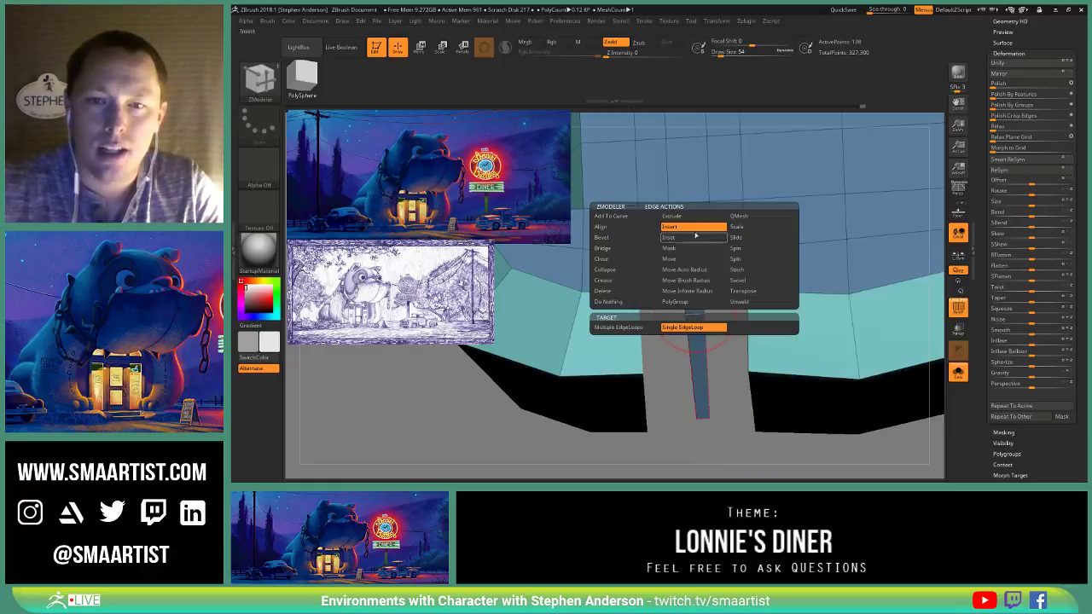
left_click(693, 248)
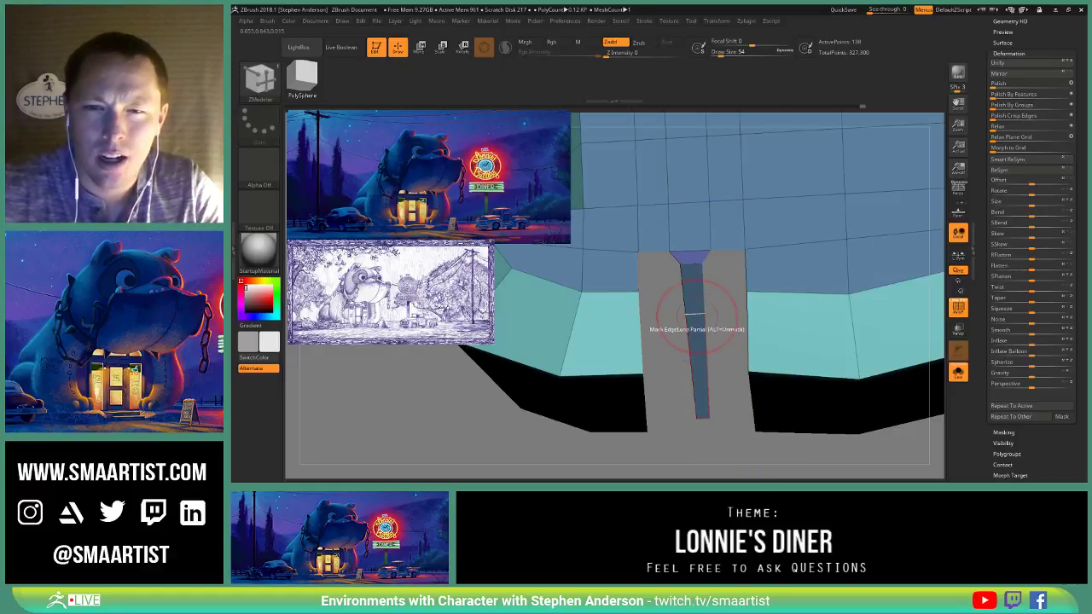
left_click(719, 433, "ctrl")
key("w")
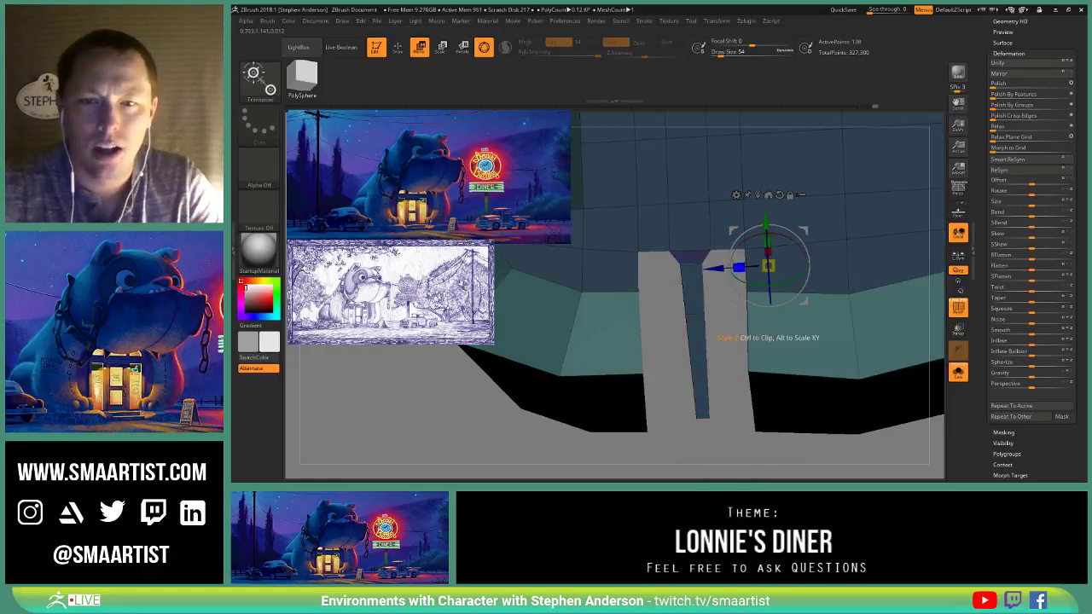
right_click_drag(739, 267, 742, 337)
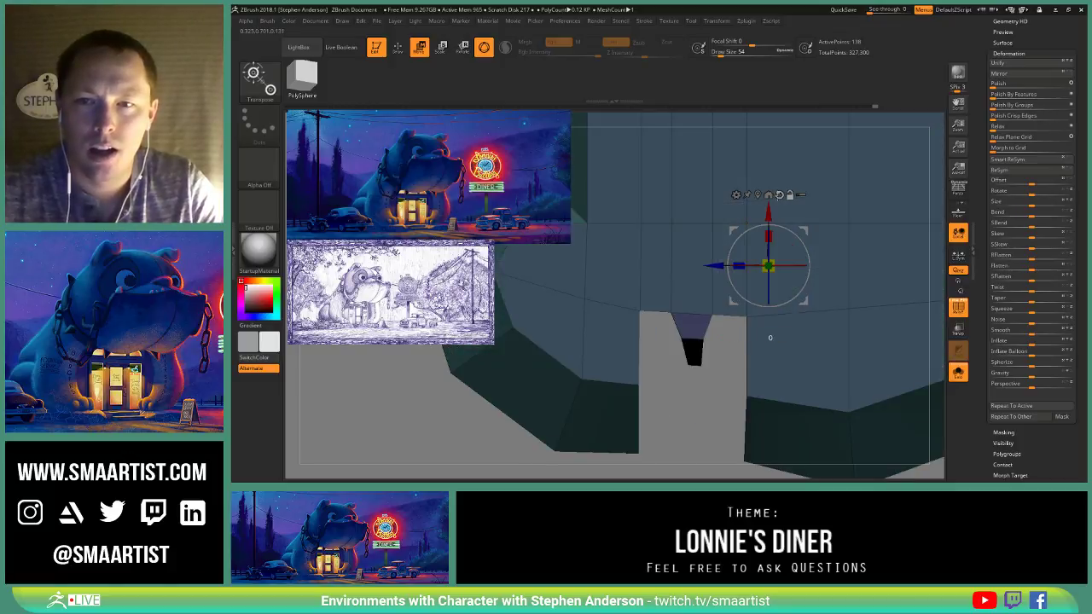
left_click_drag(771, 214, 772, 264)
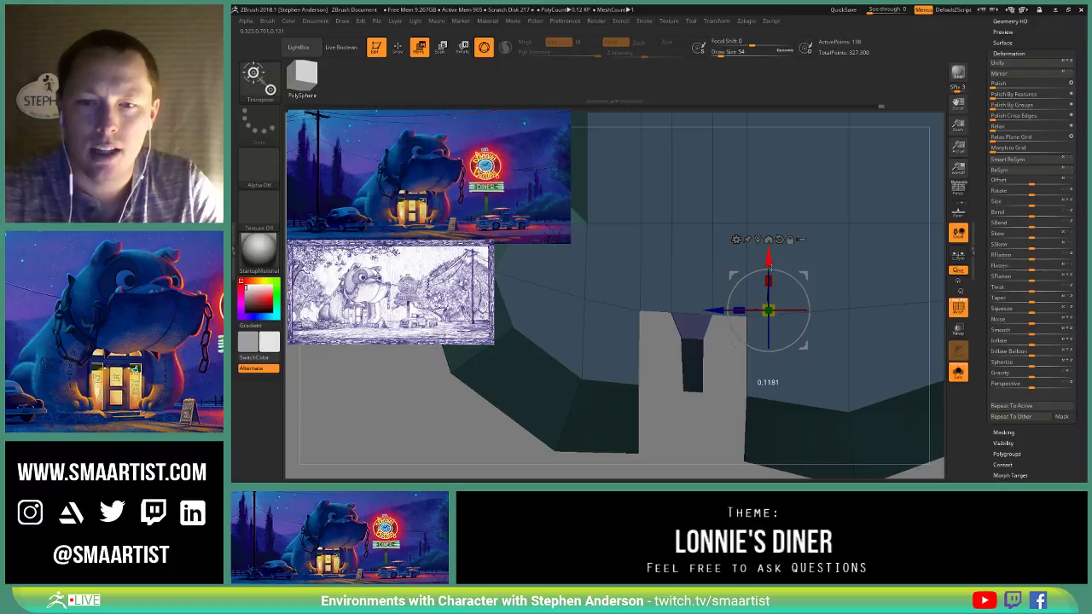
Step: Center the gizmo on the strip's unmasked edge loop, scale it narrower, and clear the mask
right_click_drag(746, 316, 756, 271, "alt")
left_click(776, 195)
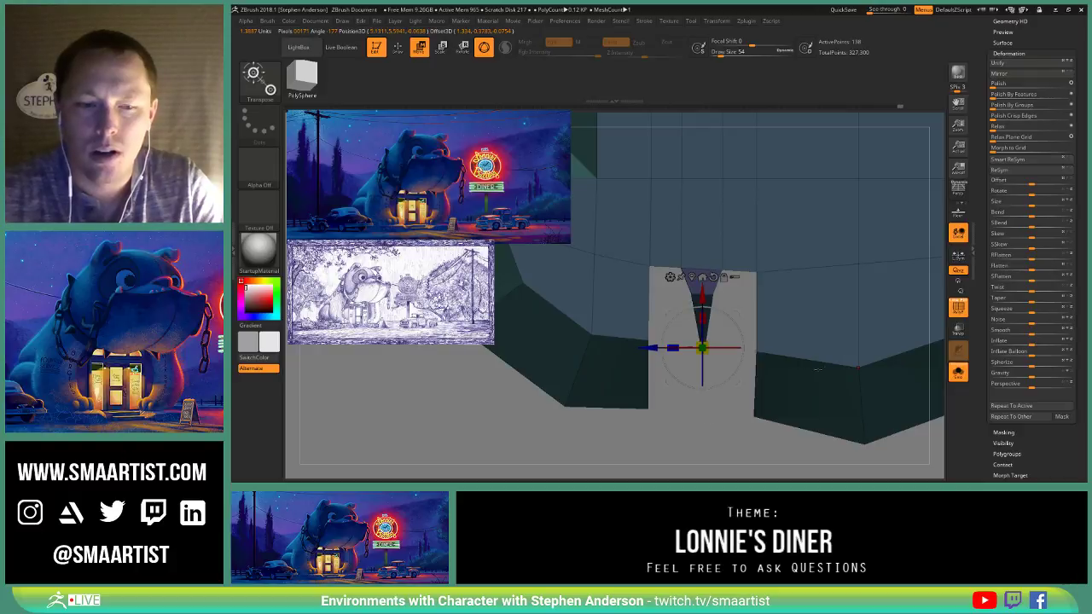
key("q")
right_click_drag(736, 365, 790, 298)
right_click_drag(790, 373, 768, 337)
right_click_drag(713, 440, 693, 393, "ctrl")
left_click_drag(693, 392, 744, 378, "ctrl")
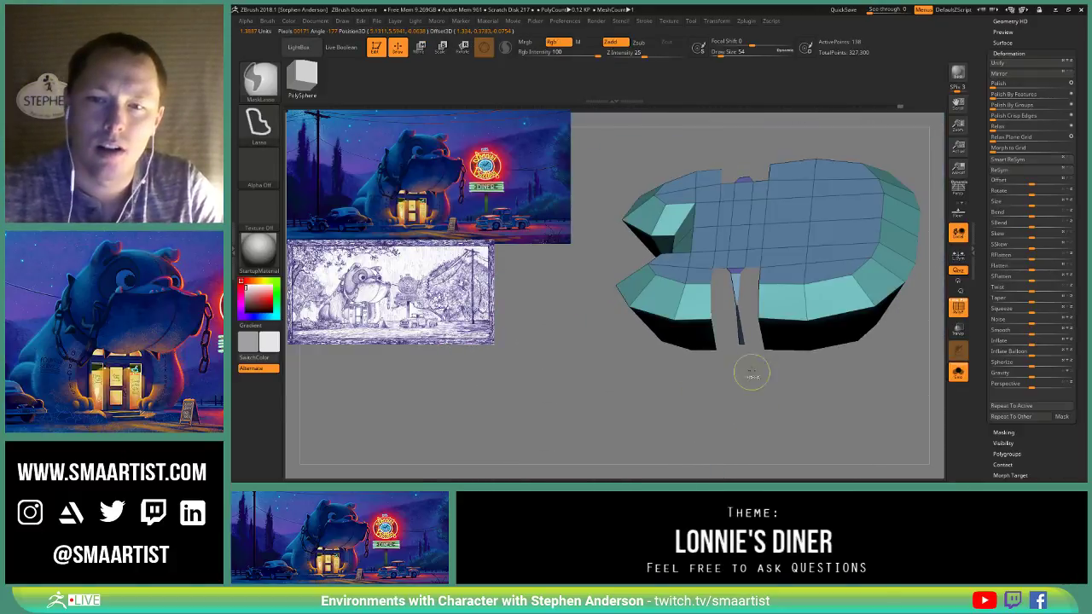
right_click_drag(749, 376, 757, 439, "ctrl")
Step: Bridge the strip's upper side edges to the slab's bevel edges on both sides and fill the top corner gaps
key("space")
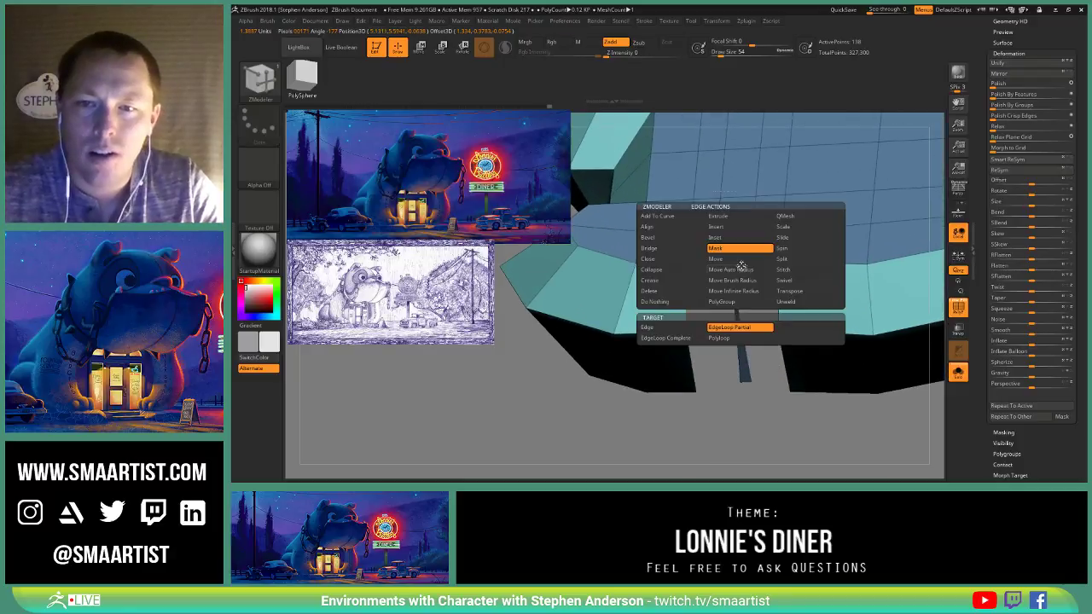
left_click(653, 248)
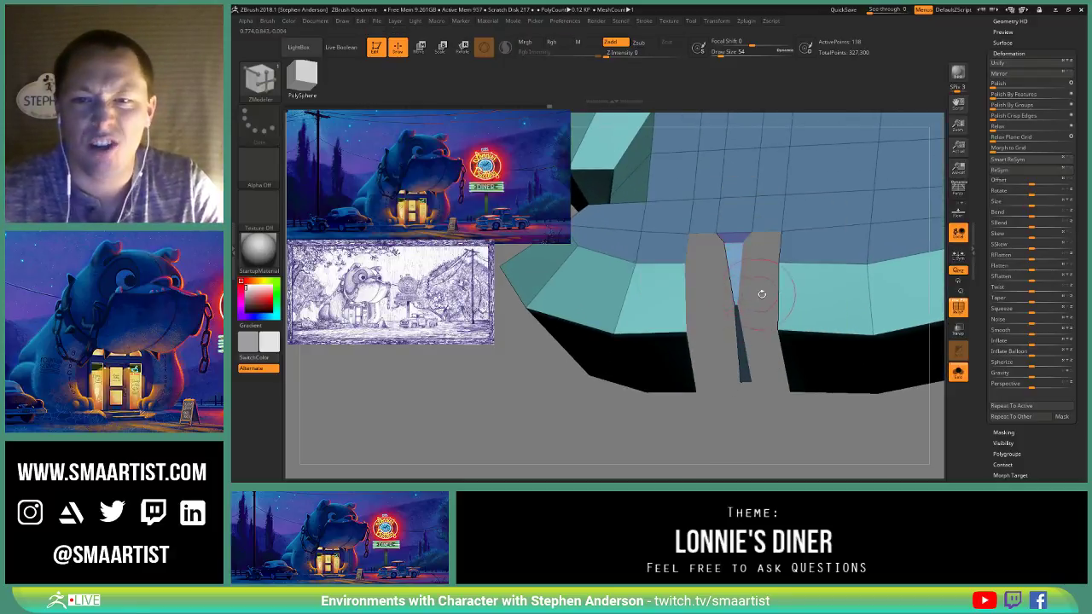
left_click(730, 273)
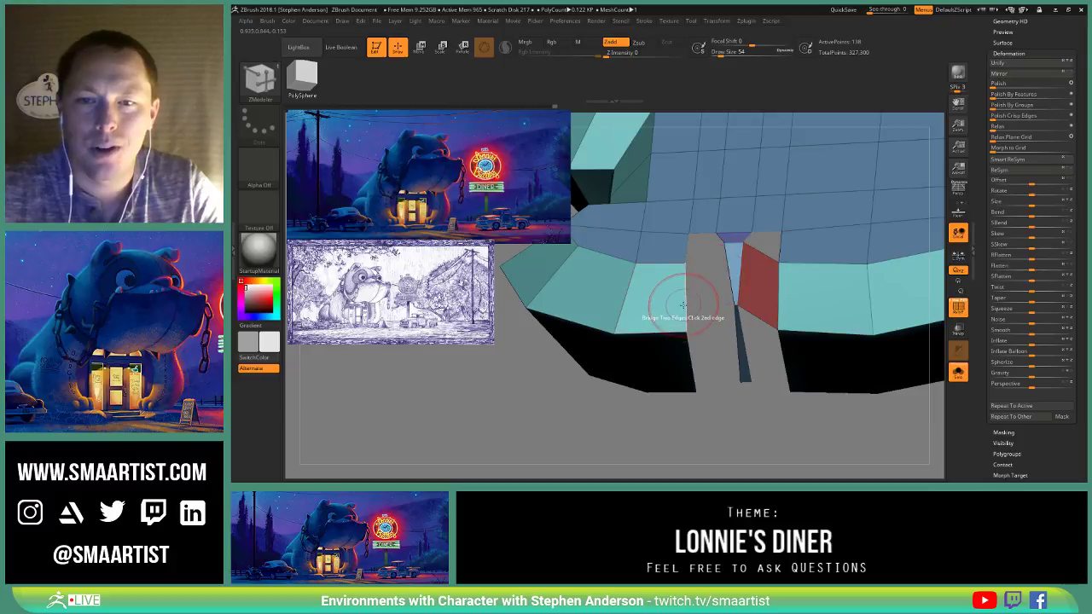
left_click(687, 295)
right_click_drag(737, 260, 730, 300)
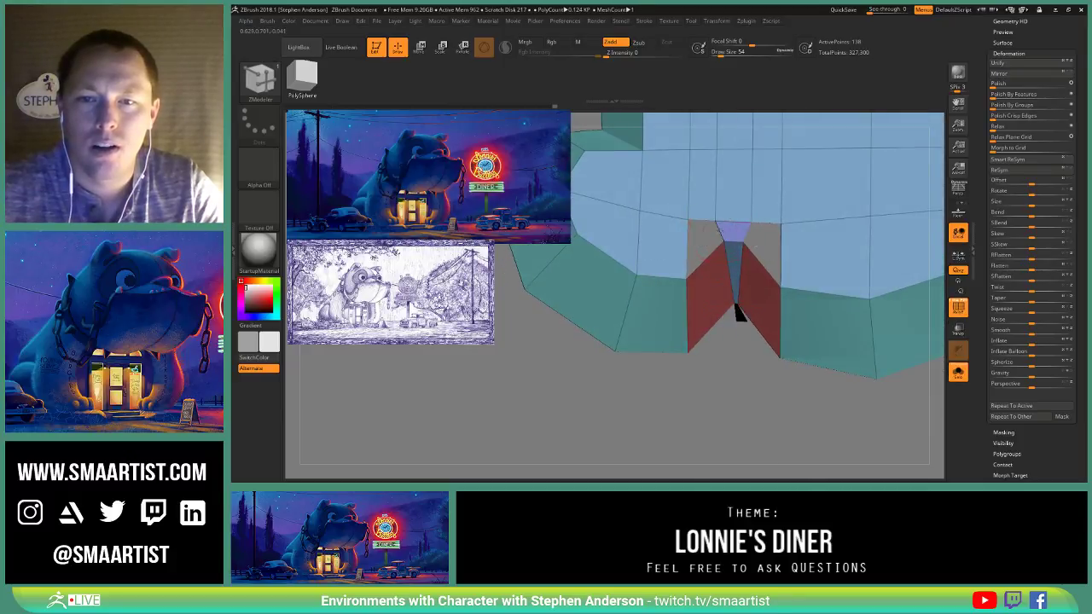
left_click(749, 232)
left_click(780, 242)
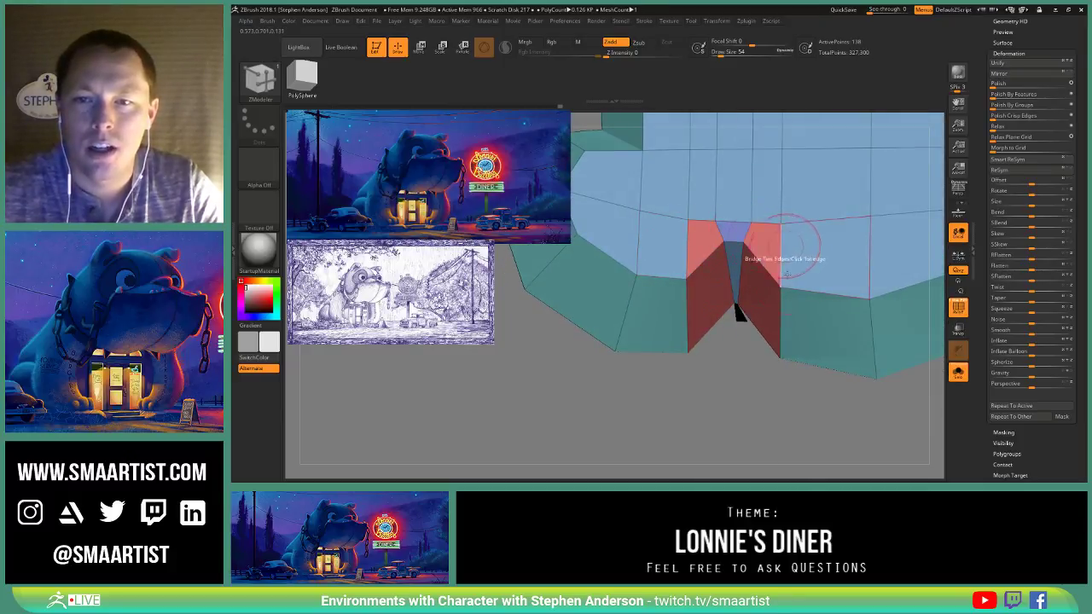
Step: Undo the top corner bridges and insert a single edge loop through the strip's upper section
right_click_drag(786, 248, 735, 234, "ctrl")
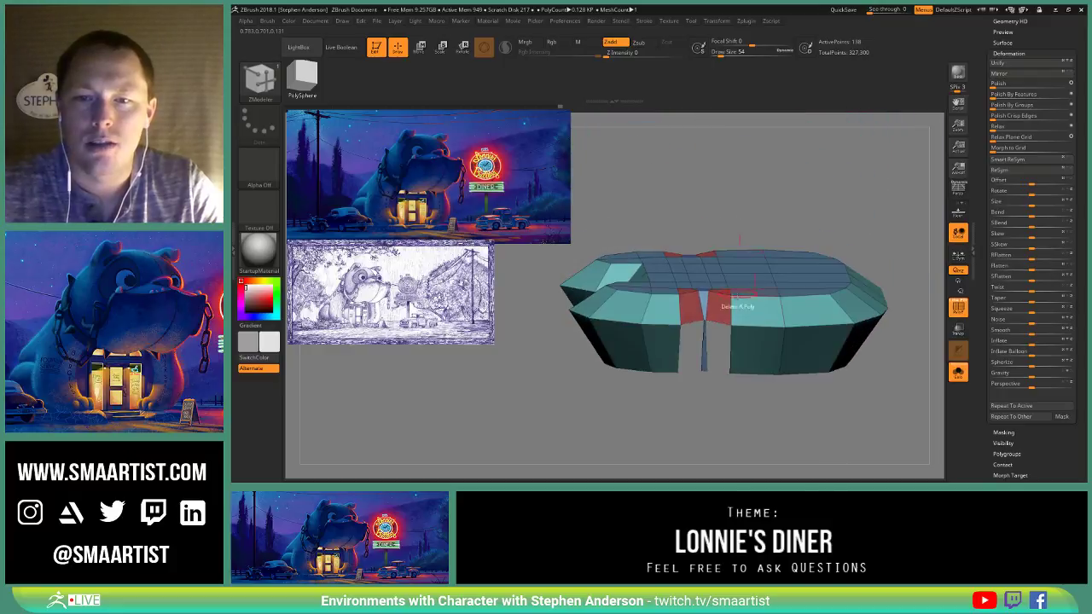
right_click_drag(728, 305, 728, 352)
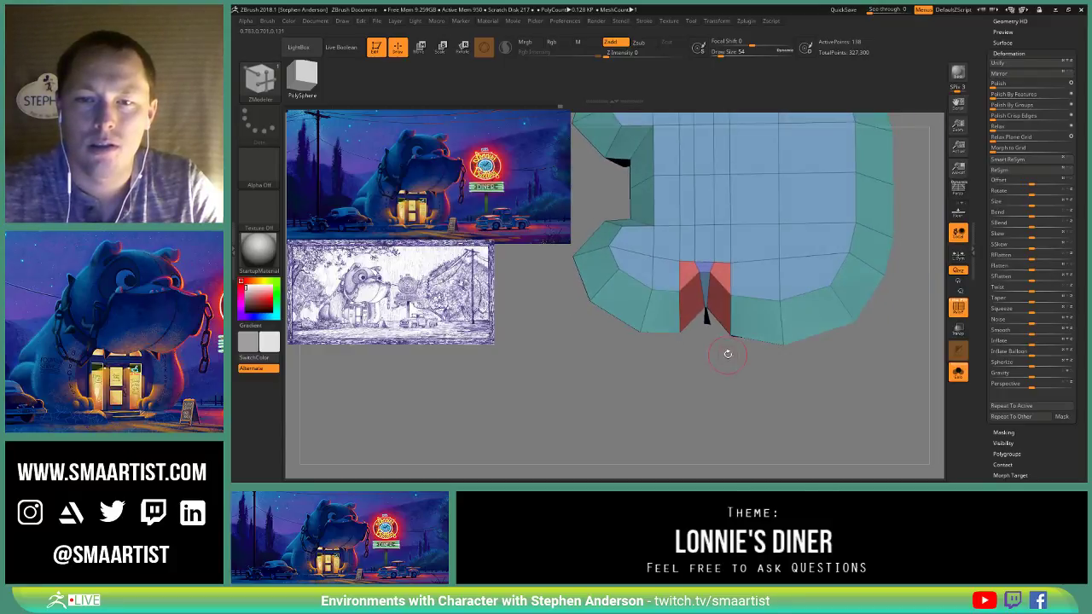
right_click_drag(756, 309, 741, 340, "ctrl")
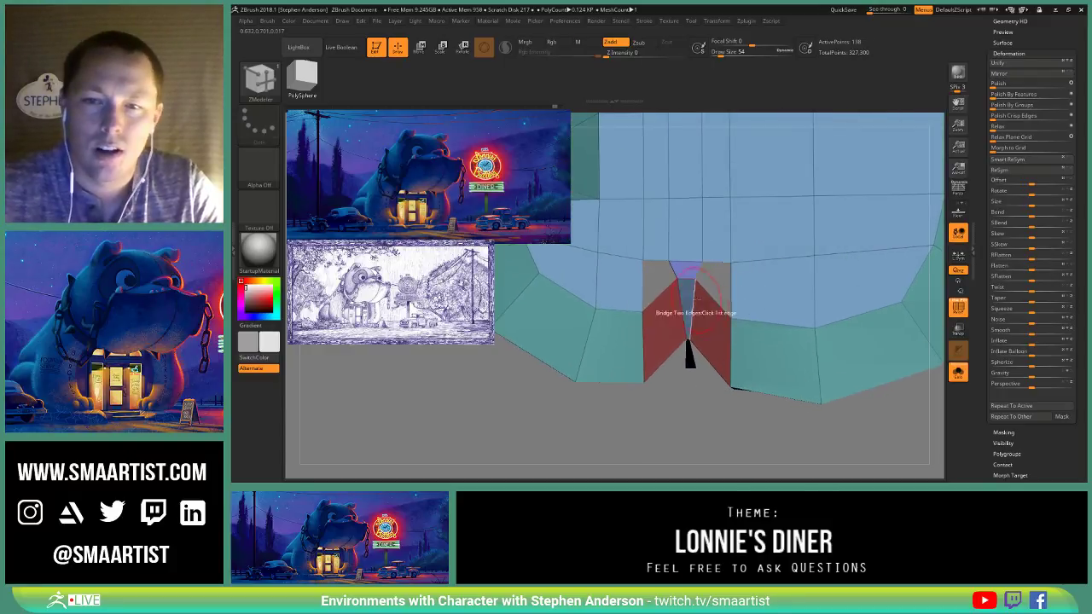
key("space")
left_click(699, 228)
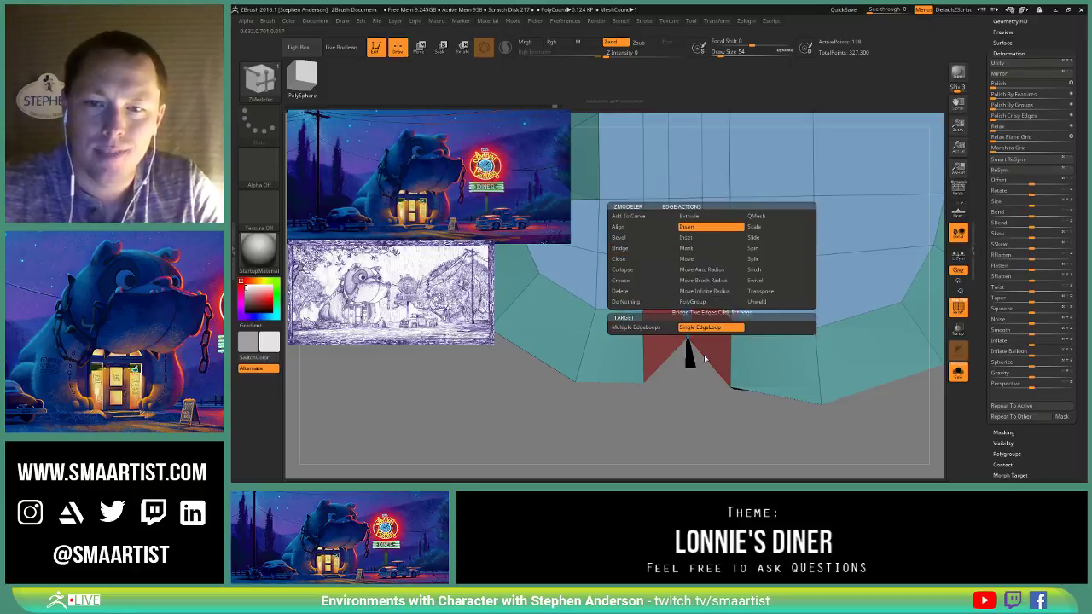
left_click(699, 328)
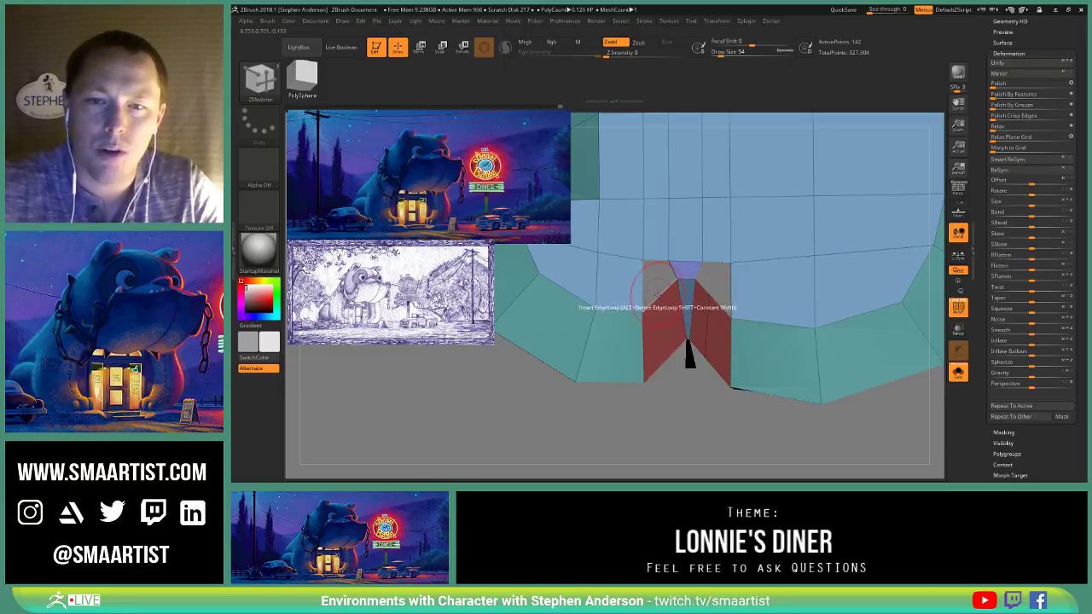
Step: Insert an edge loop across the paw's top face and bridge the top corner gaps on both sides of the crease strip
right_click_drag(688, 316, 717, 319)
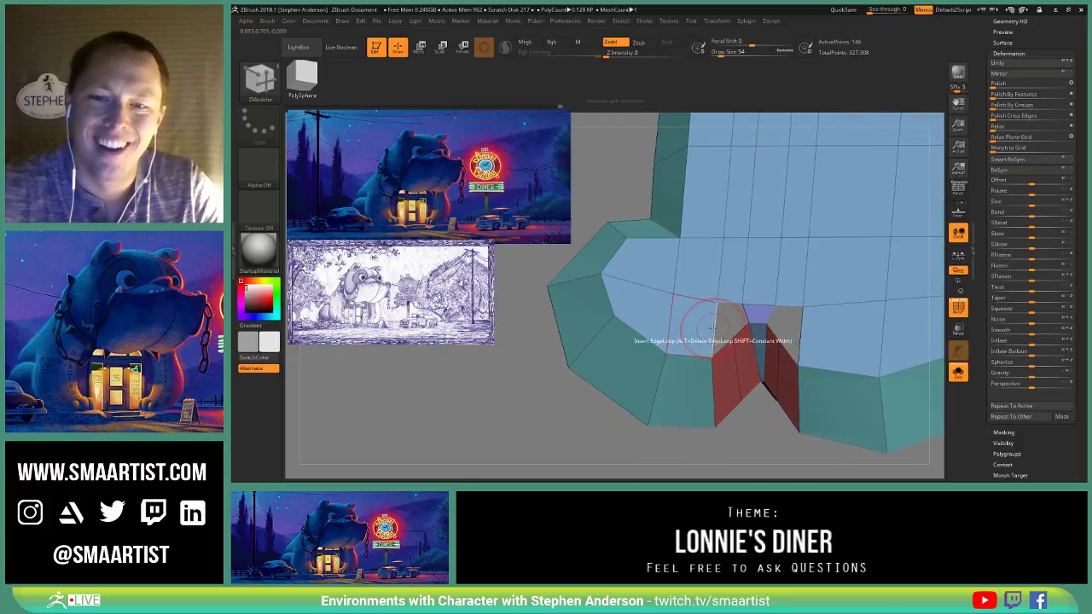
left_click(712, 325)
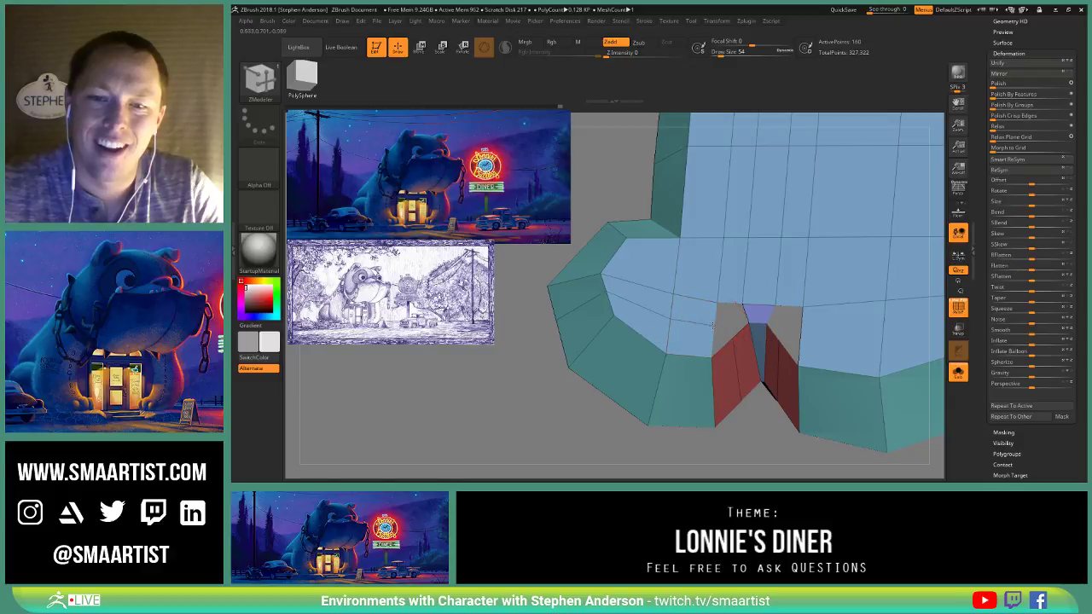
right_click_drag(712, 325, 703, 280)
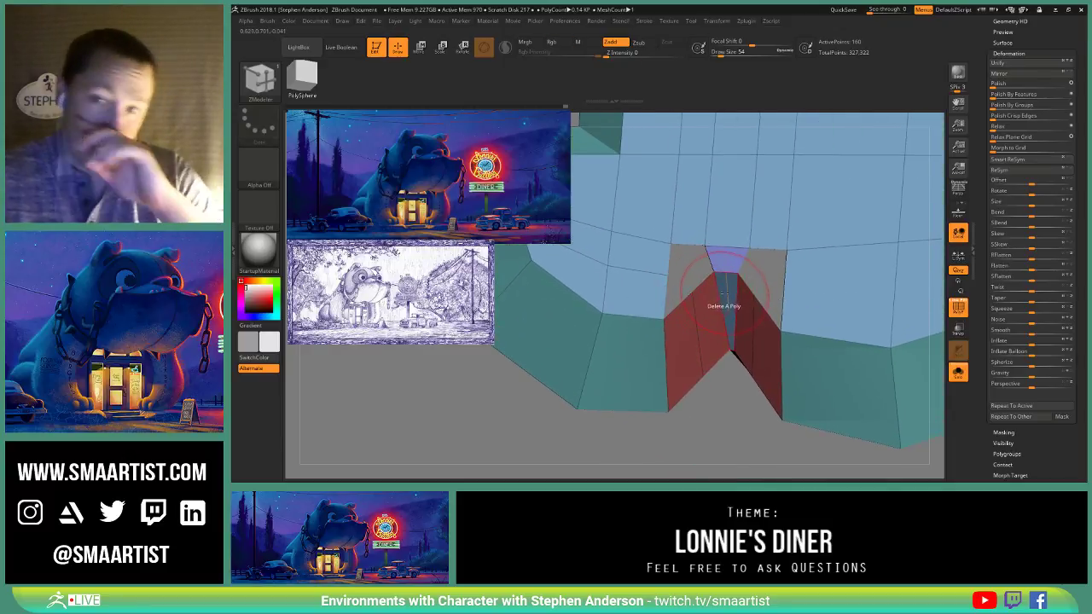
key("space")
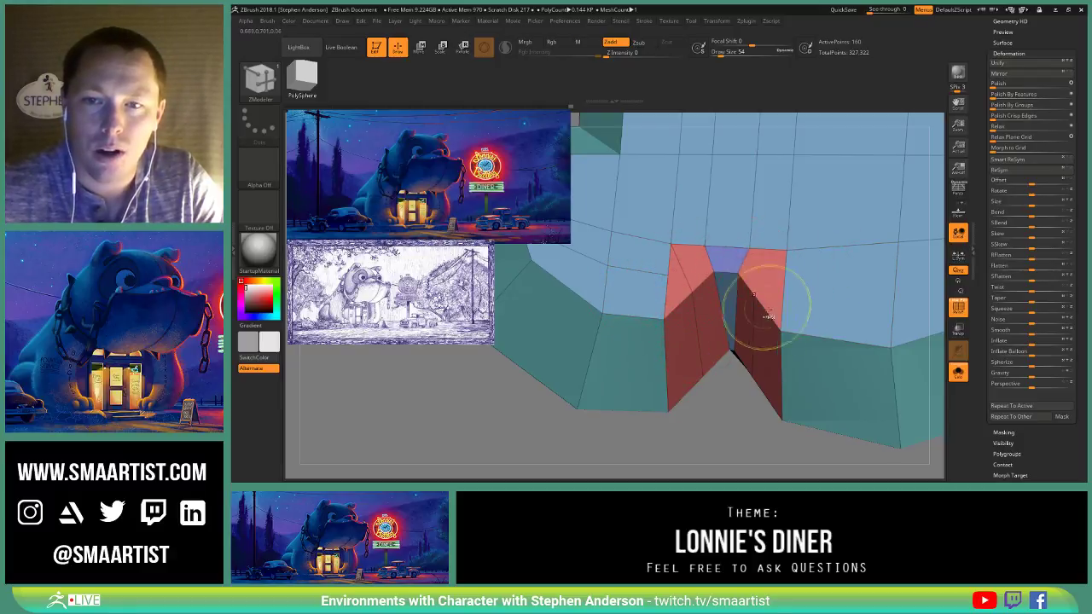
right_click_drag(754, 295, 727, 287, "ctrl")
mouse_move(727, 287)
right_mouse_down("ctrl")
mouse_move(732, 340)
mouse_move(745, 253)
mouse_move(743, 332)
mouse_move(733, 328)
mouse_move(751, 326)
mouse_move(765, 290)
mouse_move(741, 248)
mouse_move(744, 328)
mouse_move(733, 290)
right_mouse_up("ctrl")
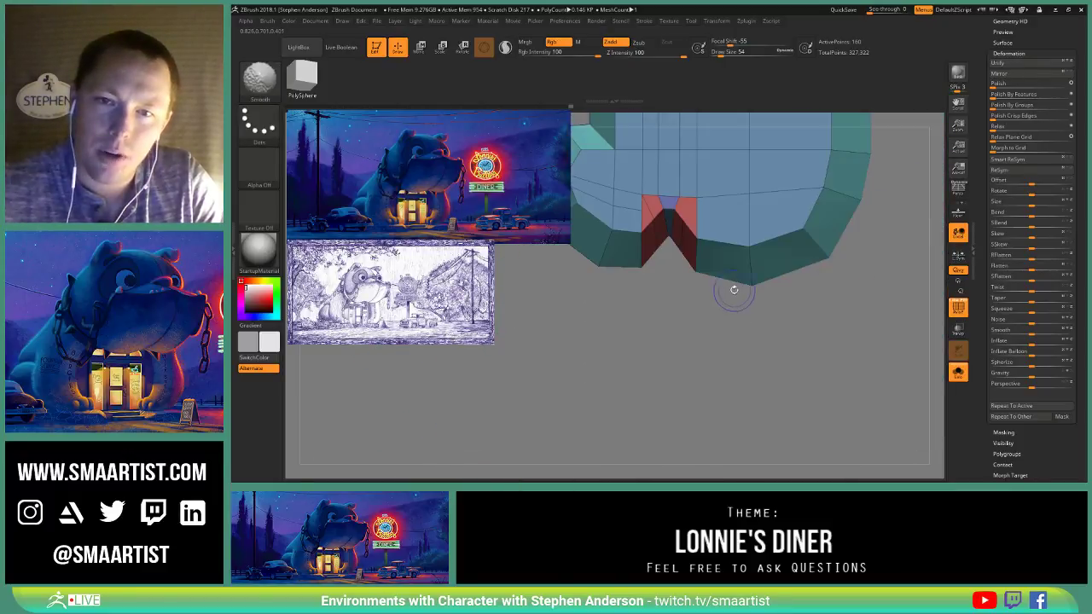
Step: Set the draw size to 30, give the Smooth brush intensity 25 with colour off, and smooth the points beside the notch
mouse_move(655, 188)
right_mouse_down("alt")
mouse_move(692, 252)
mouse_move(658, 277)
right_mouse_up("alt")
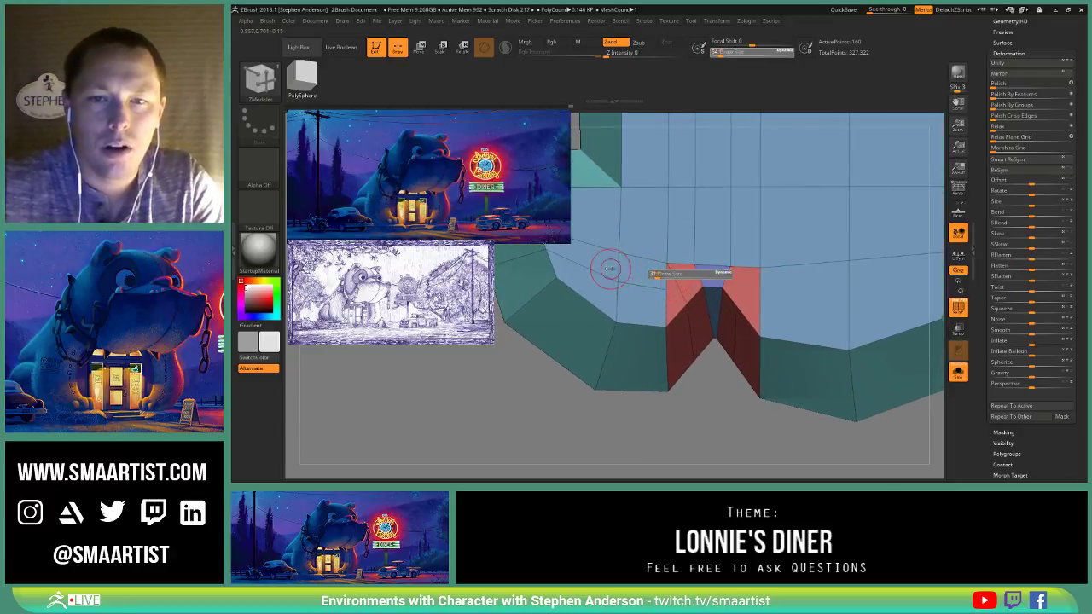
key("shift")
left_click_drag(671, 54, 655, 55, "shift")
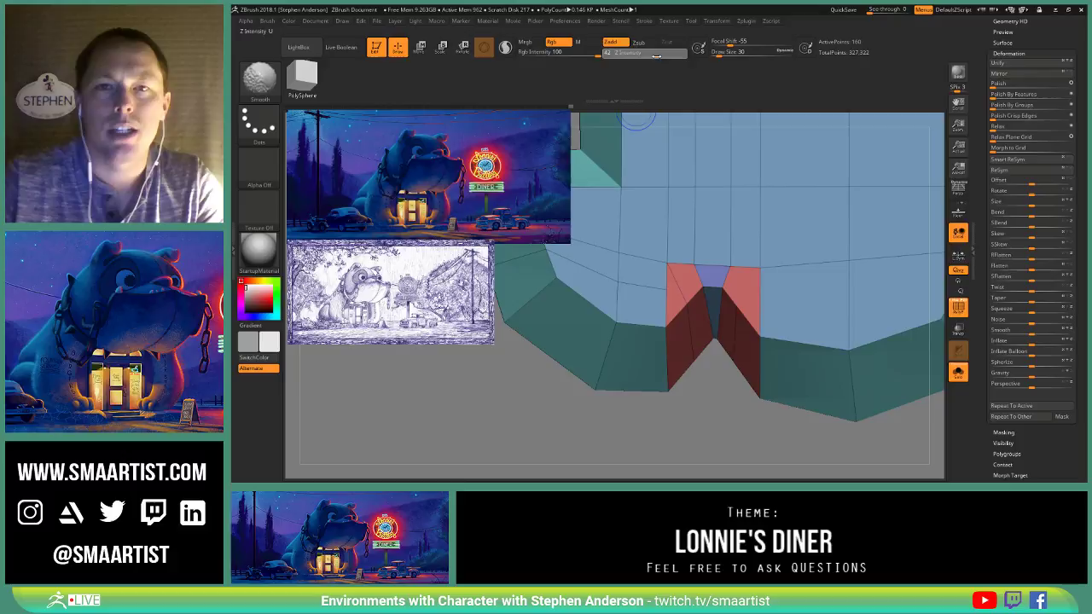
left_click(558, 42)
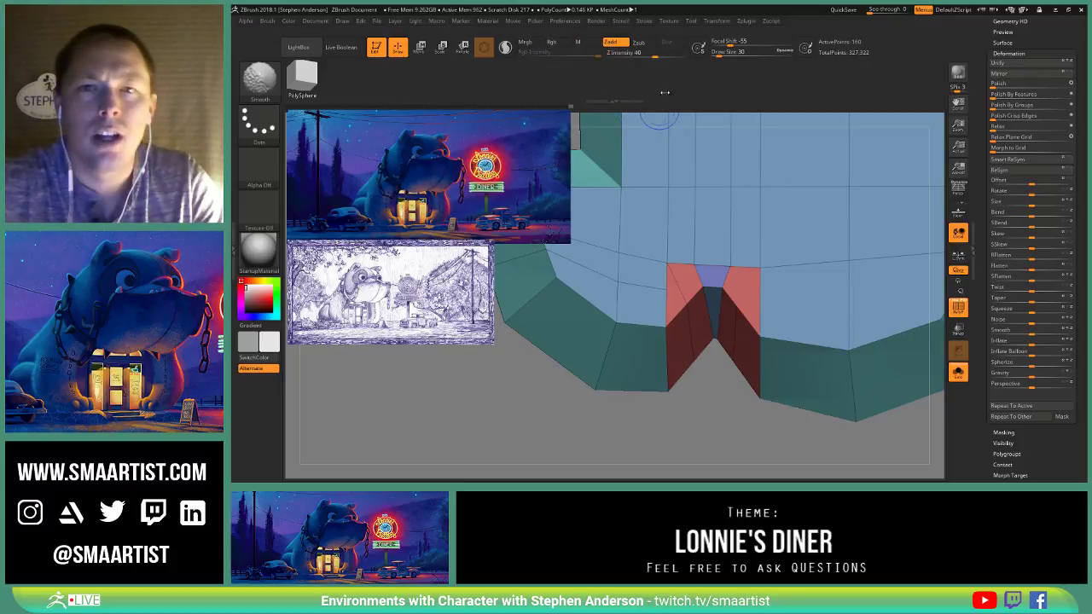
left_click_drag(652, 53, 642, 53)
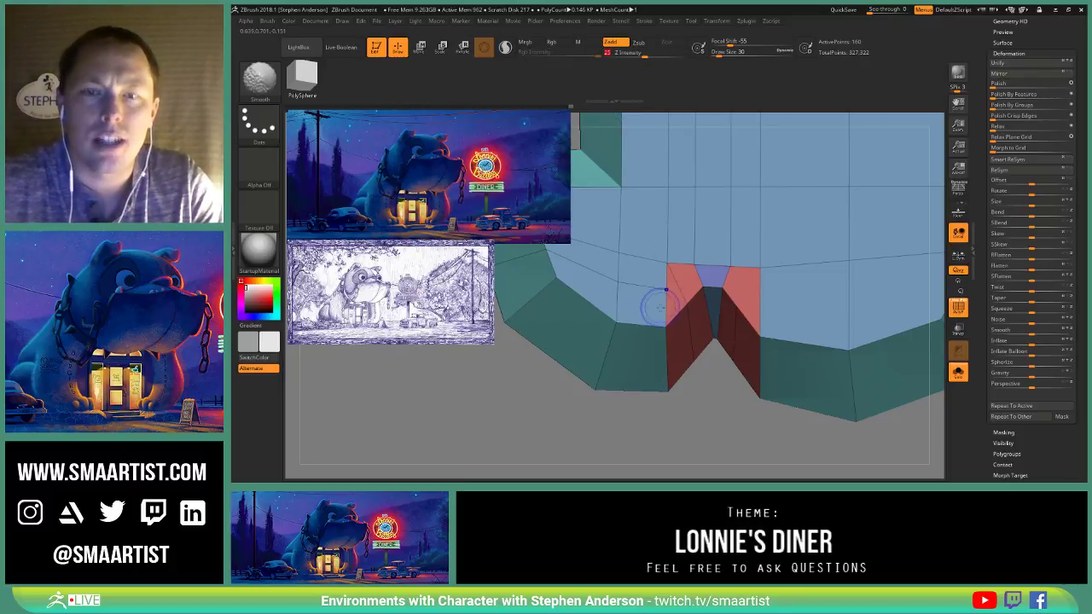
right_click_drag(638, 282, 650, 296)
key("ctrl")
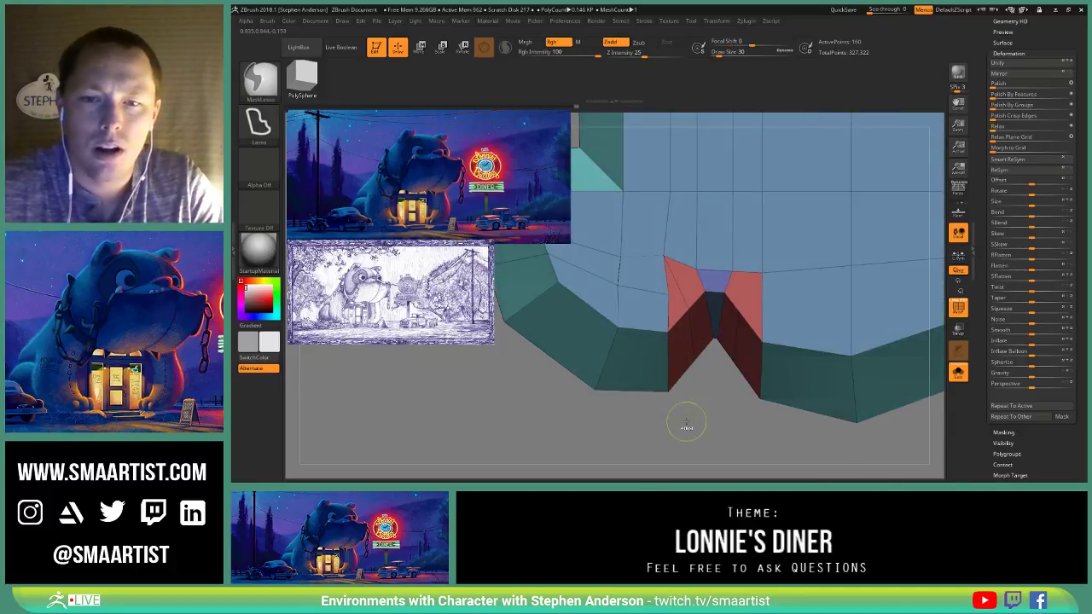
key("shift")
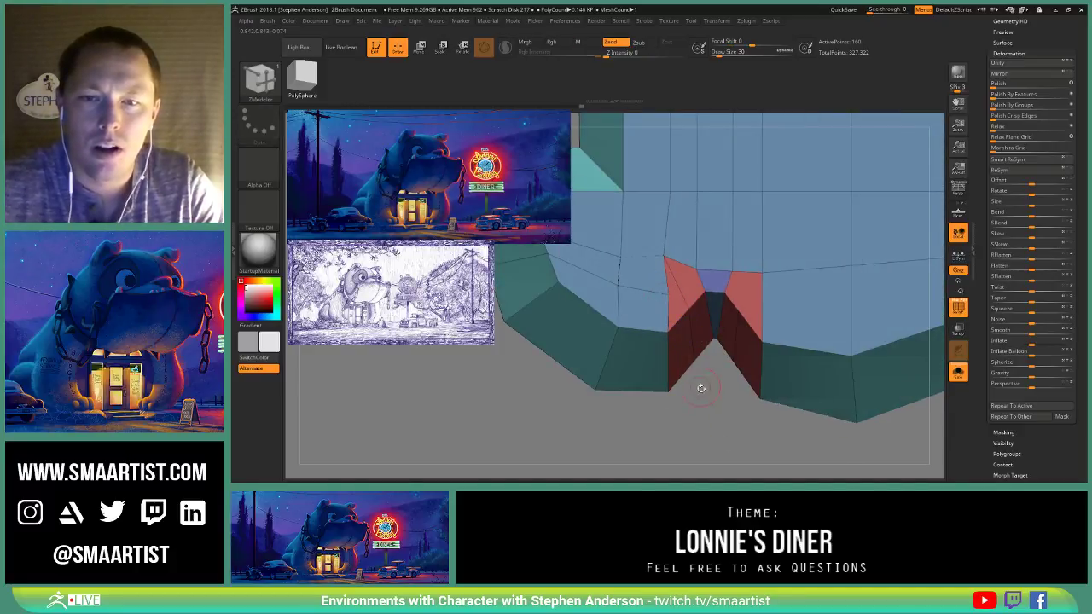
Step: Reposition the paw's top-face points around the crease corner with the Move brush, enlarging its draw size to 61
key("b")
key("m")
key("v")
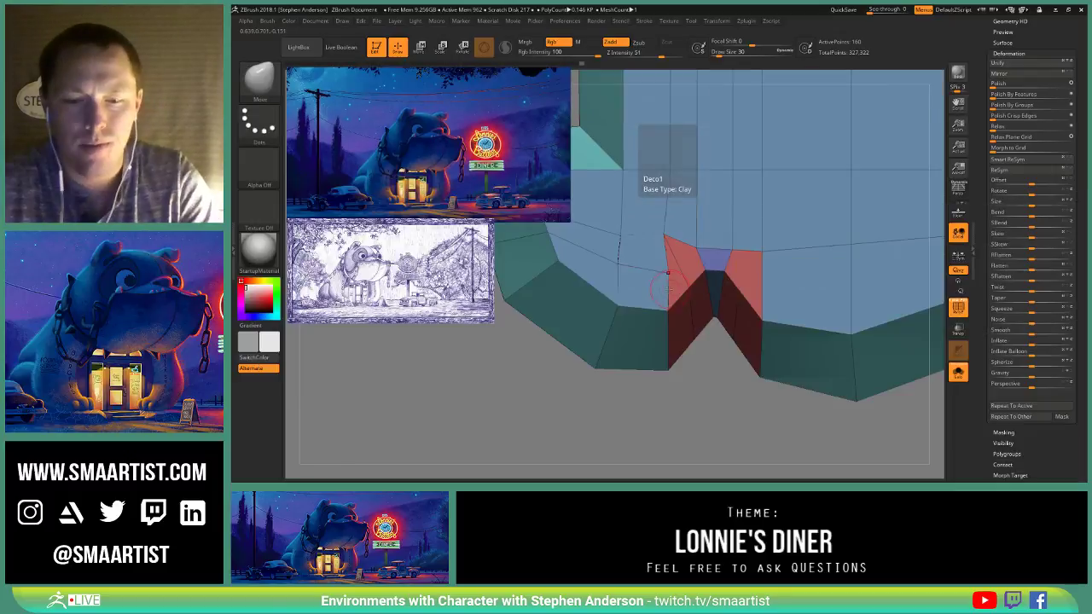
mouse_move(613, 254)
right_mouse_down()
mouse_move(681, 188)
mouse_move(715, 263)
mouse_move(762, 300)
right_mouse_up()
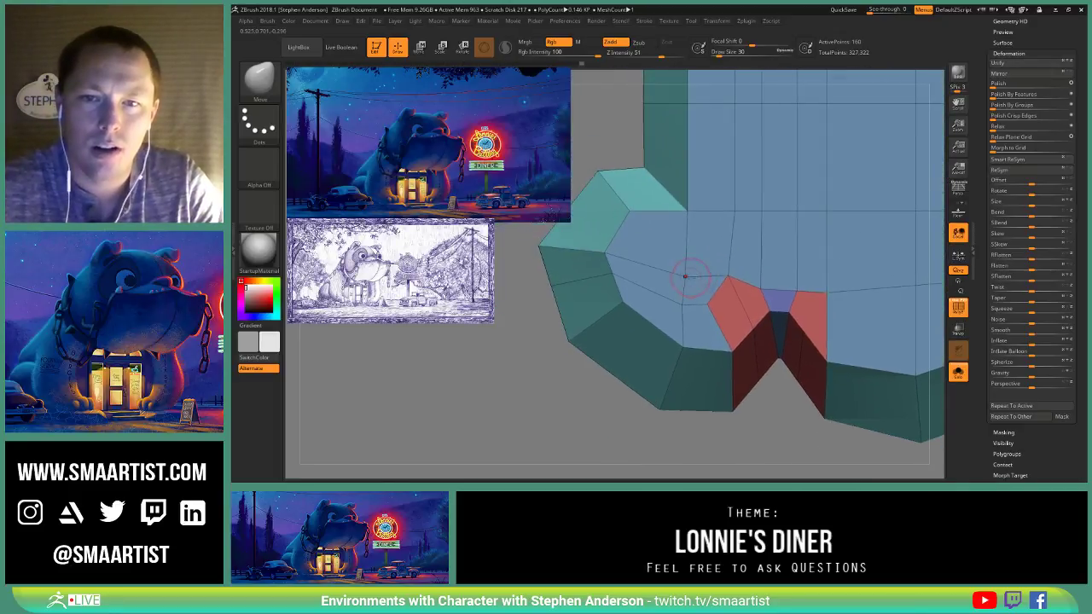
key("s")
left_click_drag(685, 277, 703, 303)
key("shift")
key("b")
key("m")
key("v")
mouse_move(703, 304)
right_mouse_down()
mouse_move(712, 246)
mouse_move(754, 258)
mouse_move(706, 334)
right_mouse_up()
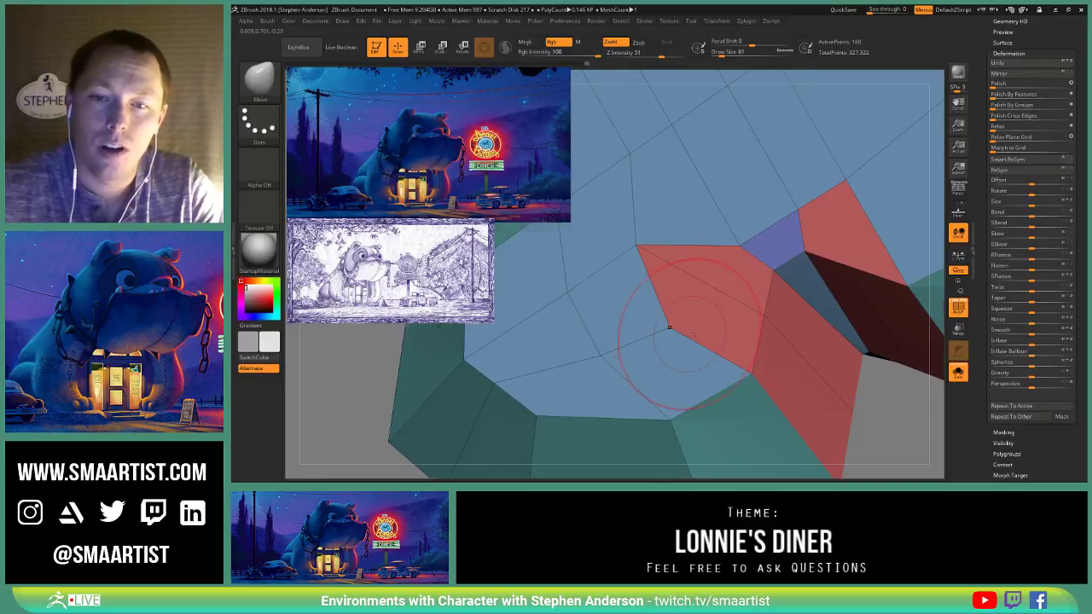
Step: Preview the slab with dynamic subdivision and the wireframe hidden, and return to the low-poly wireframe display
key("d")
key("shift+f")
mouse_move(750, 375)
right_mouse_down("ctrl")
mouse_move(731, 318)
mouse_move(707, 294)
mouse_move(718, 317)
right_mouse_up("ctrl")
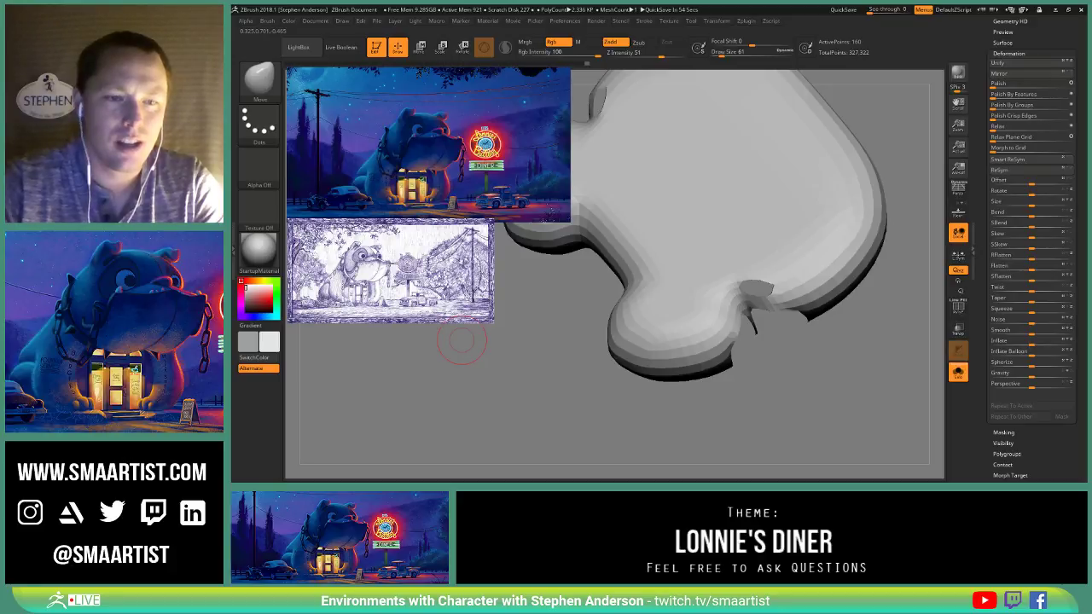
mouse_move(463, 344)
right_mouse_down()
mouse_move(529, 298)
mouse_move(725, 337)
mouse_move(698, 352)
mouse_move(693, 308)
mouse_move(717, 358)
mouse_move(700, 294)
mouse_move(709, 308)
mouse_move(687, 302)
mouse_move(772, 282)
mouse_move(783, 302)
mouse_move(781, 268)
mouse_move(751, 308)
mouse_move(760, 300)
mouse_move(790, 319)
mouse_move(740, 253)
mouse_move(747, 273)
mouse_move(751, 230)
mouse_move(762, 243)
mouse_move(748, 304)
mouse_move(738, 258)
mouse_move(755, 219)
right_mouse_up()
key("shift+f")
key("shift+f")
key("shift+d")
key("shift+f")
key("shift")
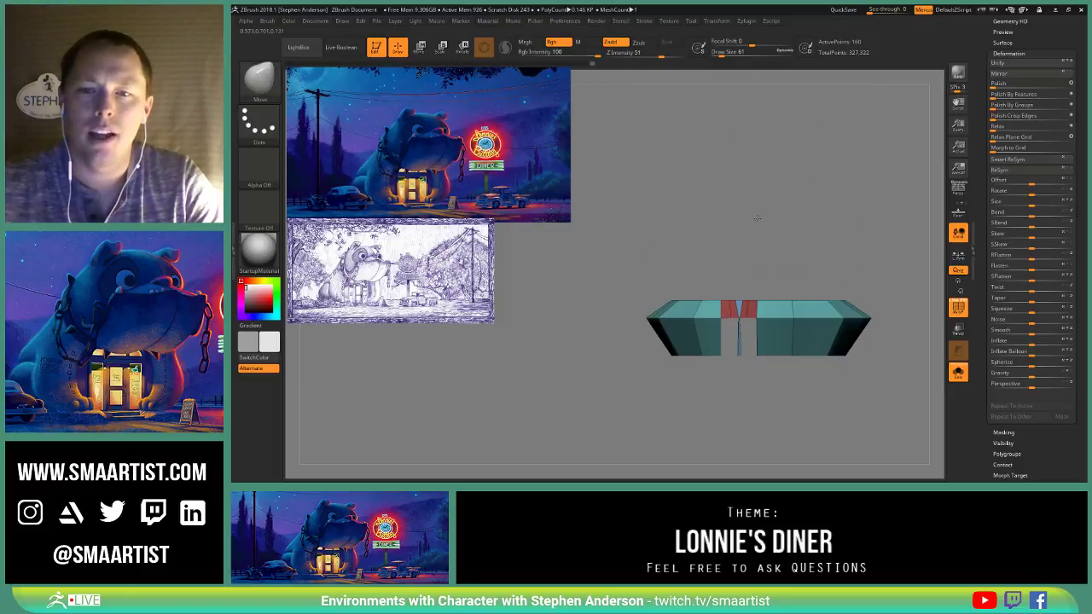
Step: Mask the slab's top face from the side view and turn it into its own polygroup
key("ctrl")
mouse_move(646, 305)
left_mouse_down("ctrl")
mouse_move(909, 281)
mouse_move(913, 312)
left_mouse_up("ctrl")
right_click_drag(814, 236, 827, 294)
key("ctrl+w")
right_click_drag(853, 370, 795, 396)
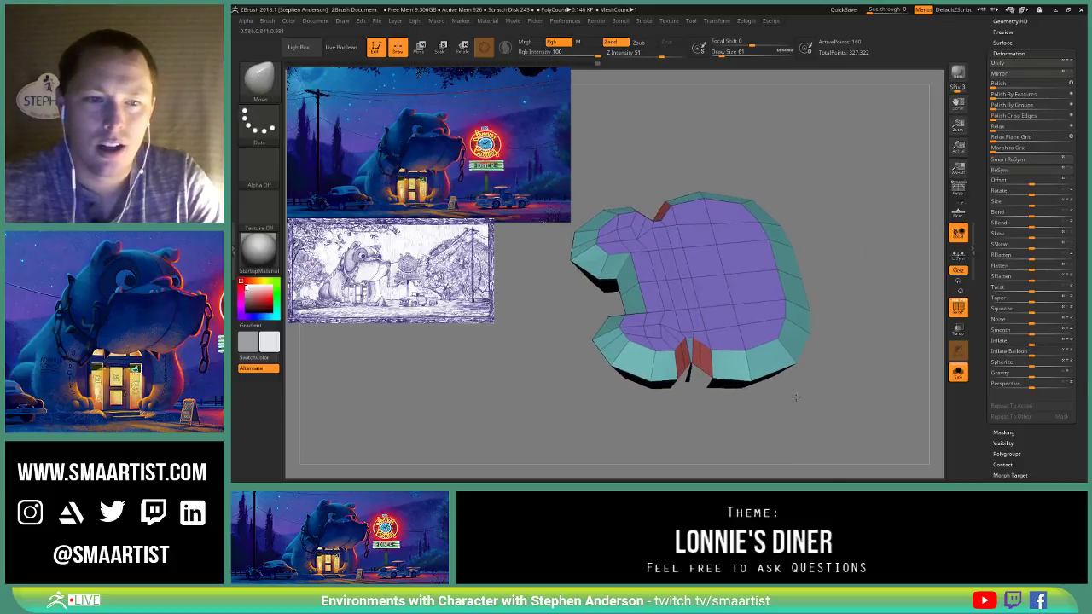
Step: Smooth the top-face points around the paws and beside the side notches to even out the edge flow
right_click_drag(810, 333, 808, 393)
left_click_drag(662, 364, 660, 353, "shift")
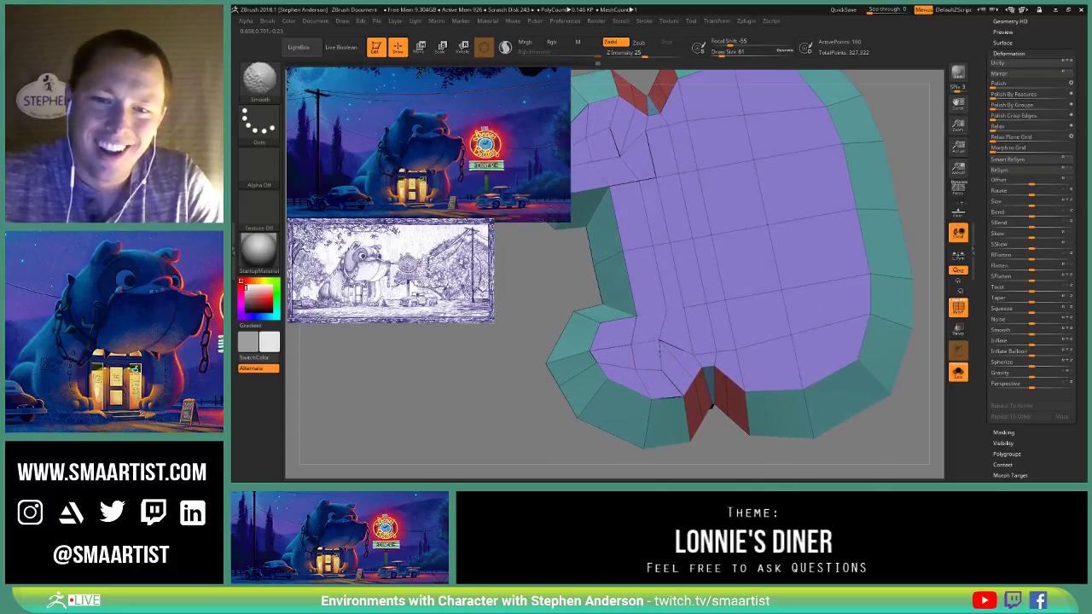
right_click_drag(660, 340, 689, 351, "alt")
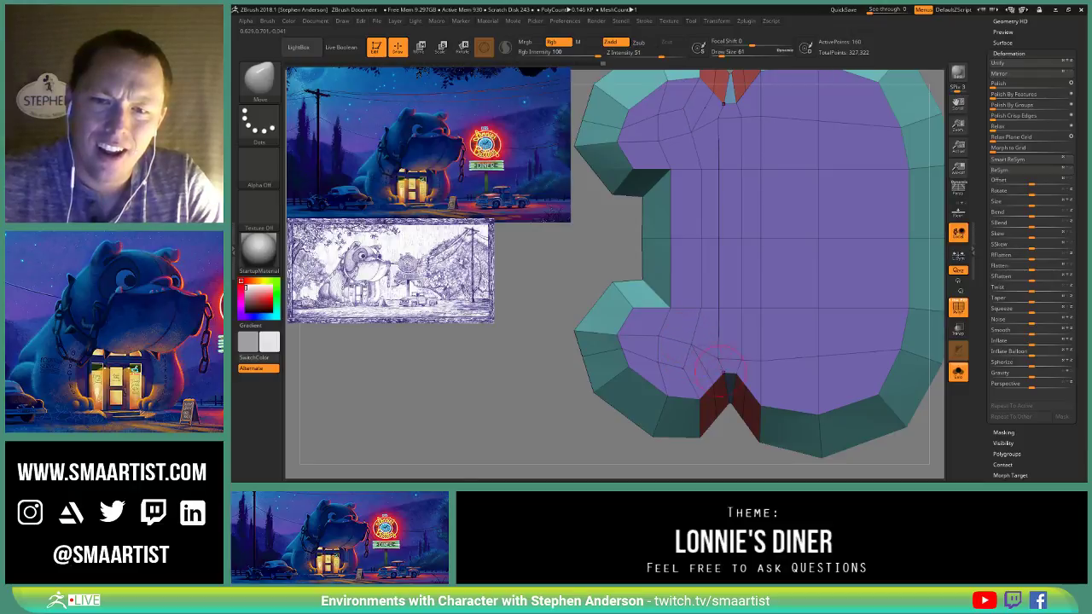
mouse_move(717, 350)
left_mouse_down("shift")
mouse_move(753, 370)
mouse_move(701, 332)
left_mouse_up("shift")
right_click_drag(789, 337, 782, 337)
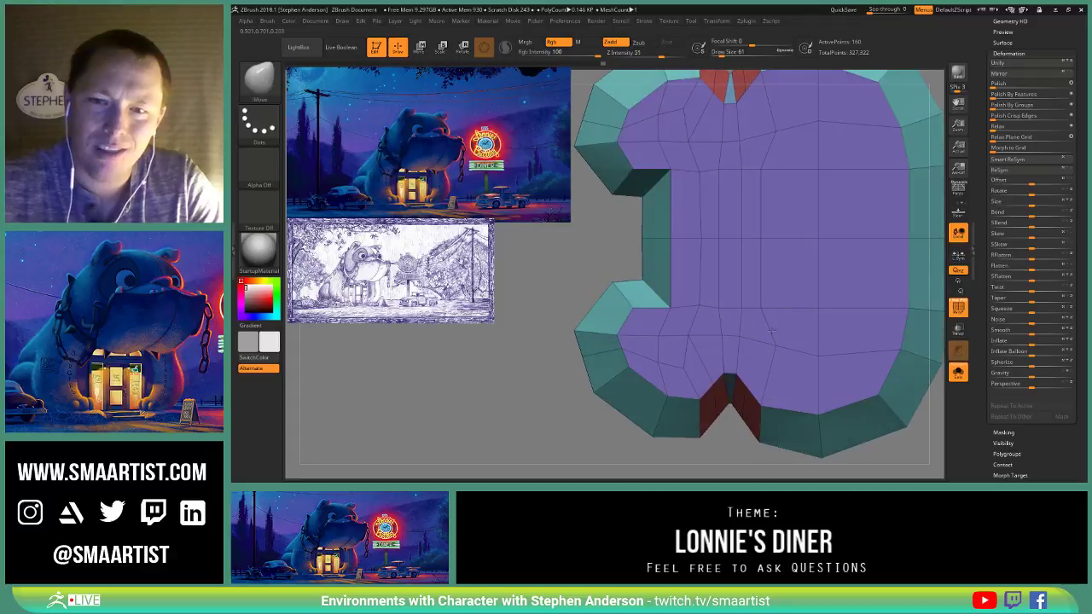
mouse_move(697, 318)
left_mouse_down("shift")
mouse_move(797, 319)
mouse_move(722, 299)
mouse_move(824, 309)
mouse_move(768, 351)
left_mouse_up("shift")
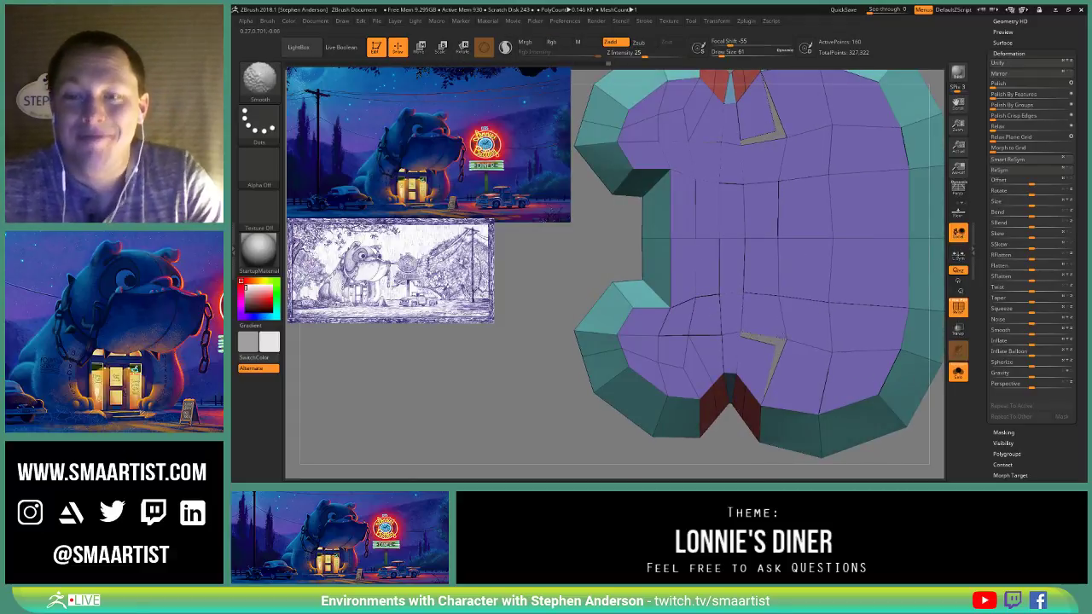
right_click_drag(768, 351, 779, 284, "alt")
mouse_move(768, 275)
left_mouse_down("shift")
mouse_move(741, 268)
mouse_move(761, 223)
mouse_move(708, 272)
left_mouse_up("shift")
right_click_drag(692, 283, 767, 268, "alt")
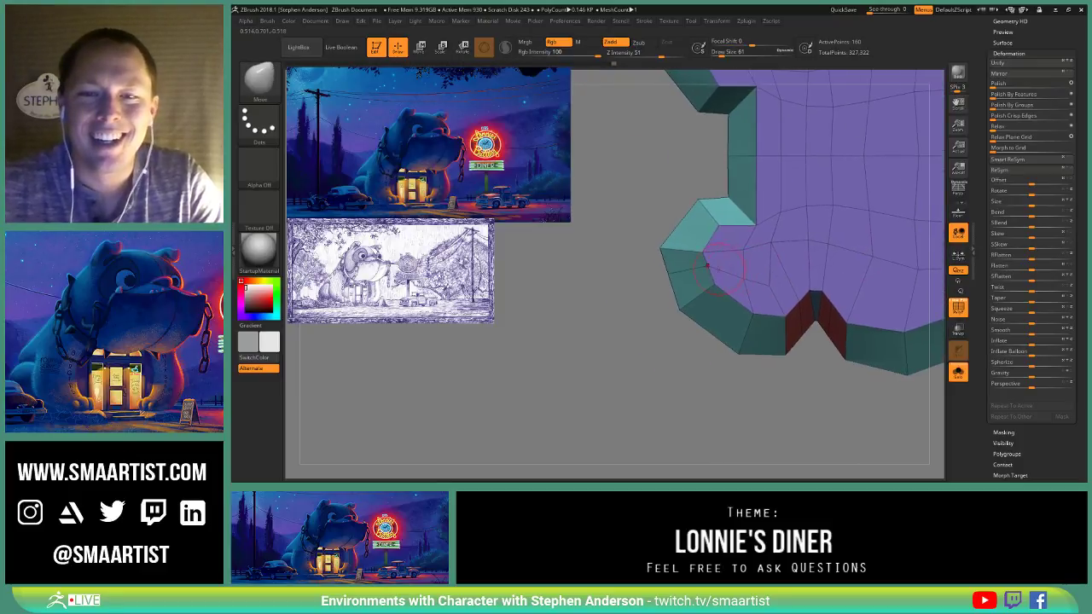
Step: Round the front paws' outlines by moving their outer edge points on the upper rim and the underside
key("b")
key("Escape")
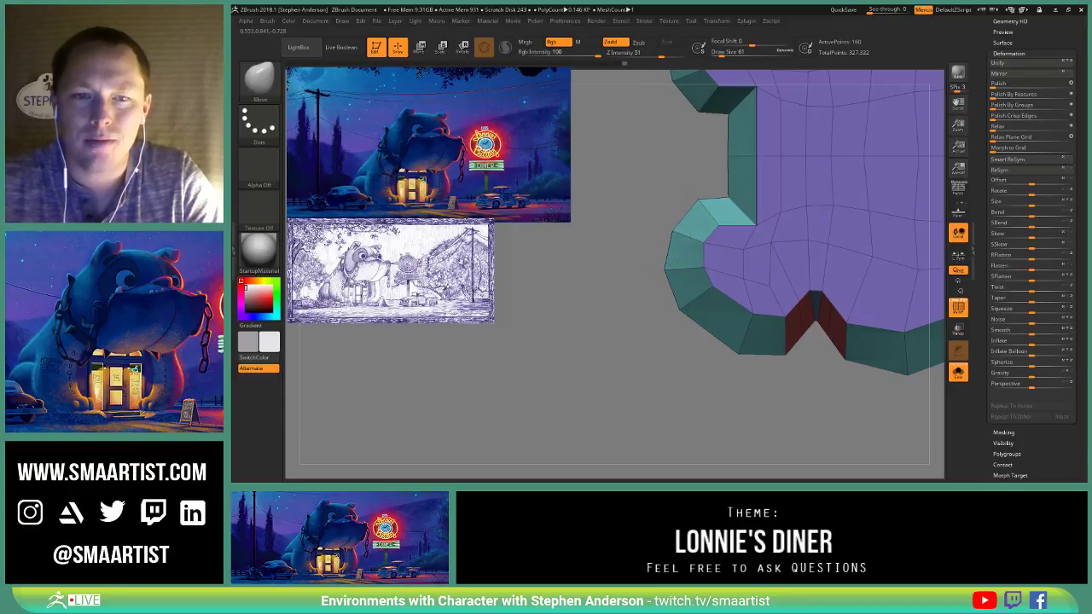
left_click_drag(663, 269, 785, 297)
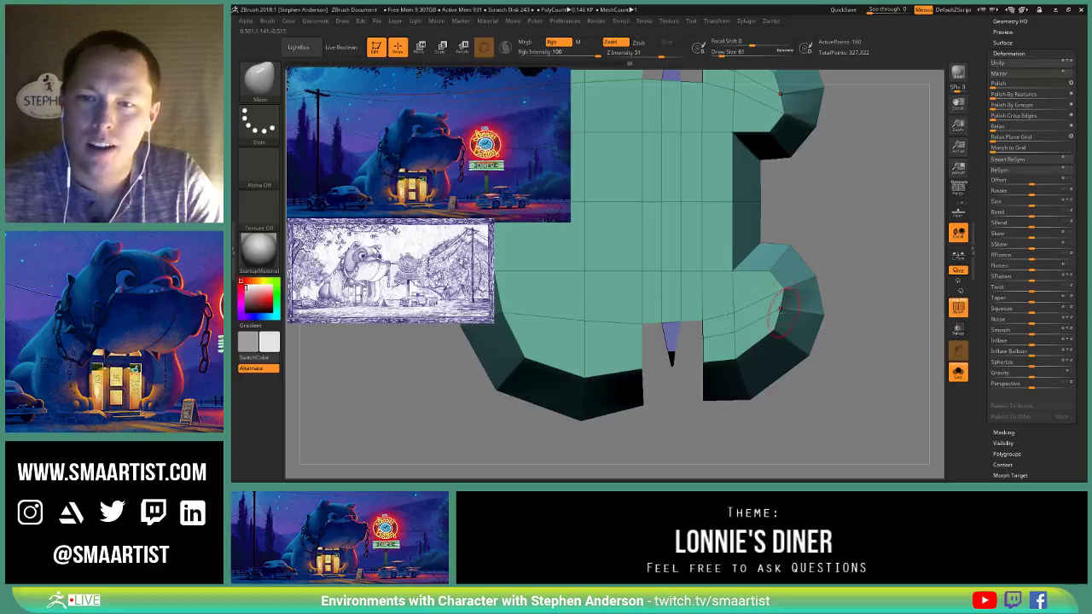
left_click_drag(778, 335, 782, 354)
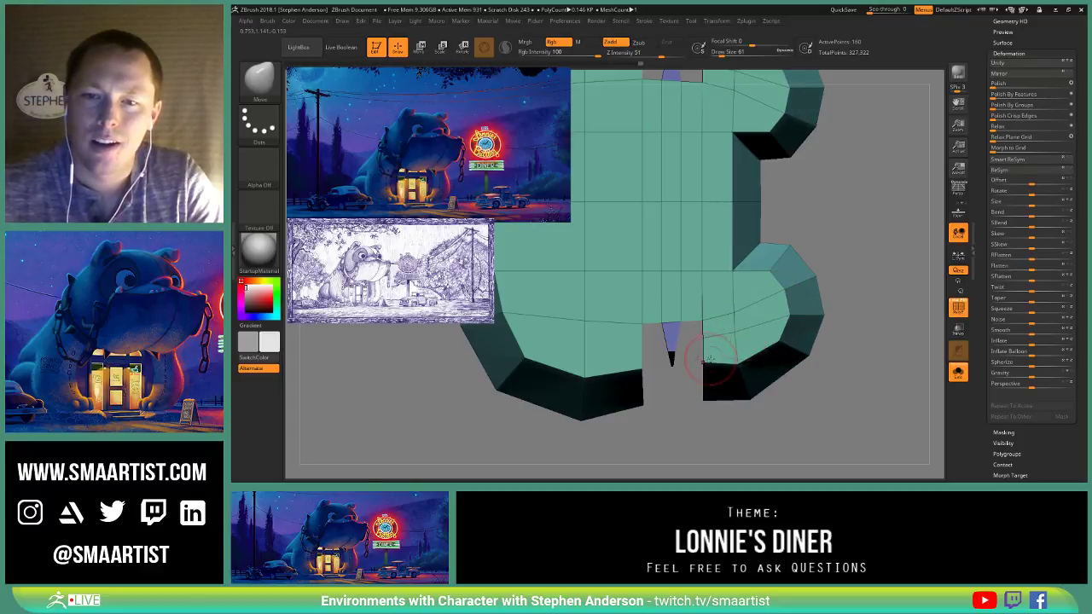
mouse_move(714, 340)
right_mouse_down("alt")
mouse_move(795, 313)
mouse_move(762, 272)
mouse_move(746, 285)
mouse_move(753, 375)
right_mouse_up("alt")
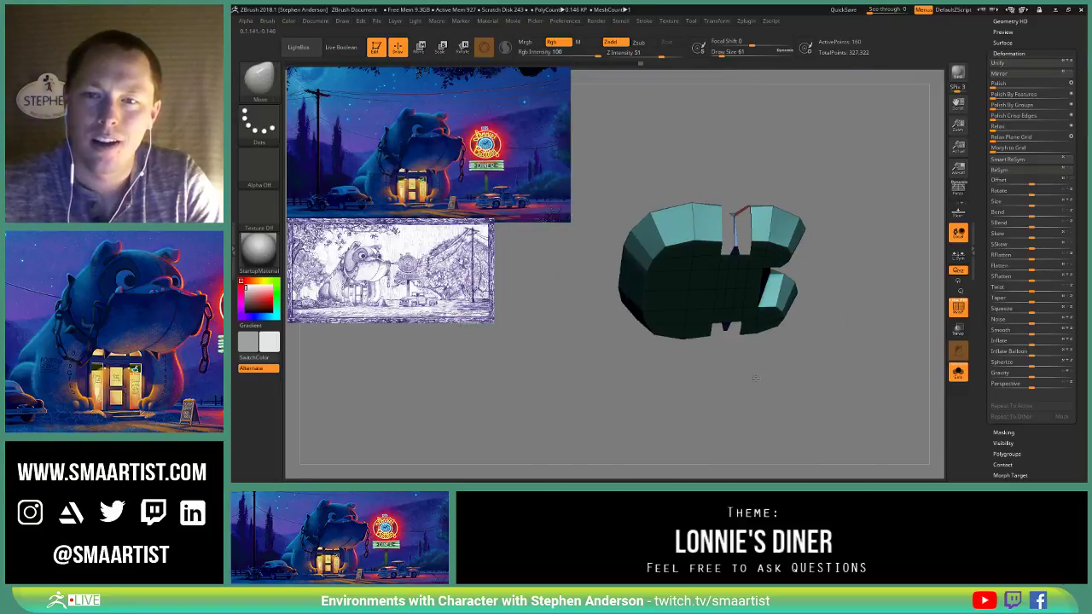
Step: Switch to the ZModeler brush and insert a single edge loop across the crease strip near its underside corner
mouse_move(751, 264)
right_mouse_down()
mouse_move(751, 358)
mouse_move(754, 198)
mouse_move(753, 298)
mouse_move(753, 269)
mouse_move(798, 220)
mouse_move(801, 245)
mouse_move(774, 253)
mouse_move(758, 288)
mouse_move(786, 248)
mouse_move(802, 274)
mouse_move(793, 299)
mouse_move(807, 286)
mouse_move(817, 296)
right_mouse_up()
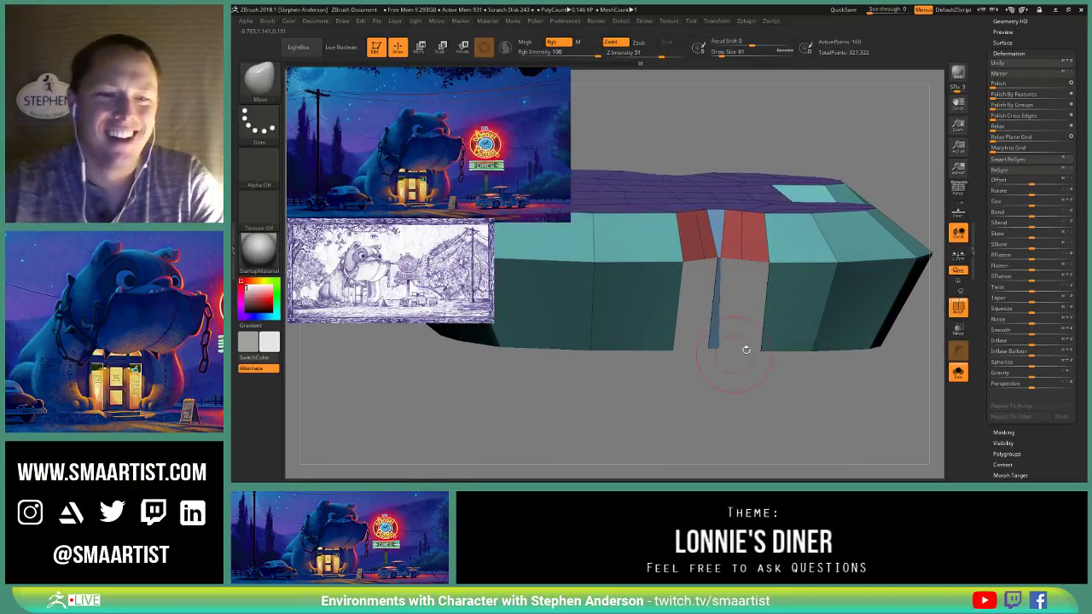
right_click_drag(746, 350, 828, 275)
mouse_move(707, 275)
right_mouse_down()
mouse_move(760, 244)
mouse_move(766, 293)
mouse_move(795, 254)
right_mouse_up()
key("b")
key("z")
key("m")
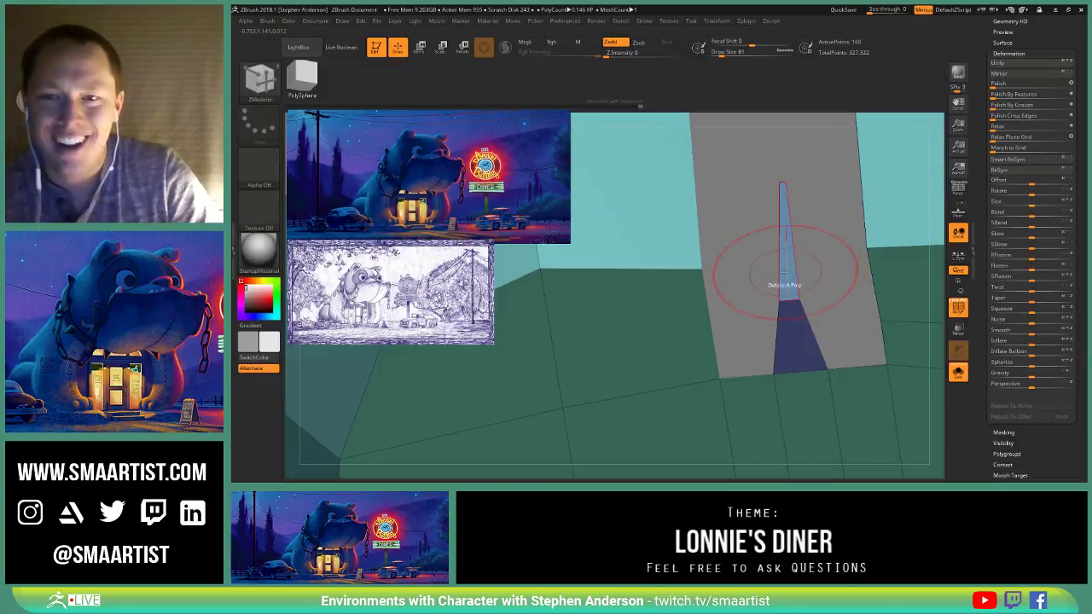
key("space")
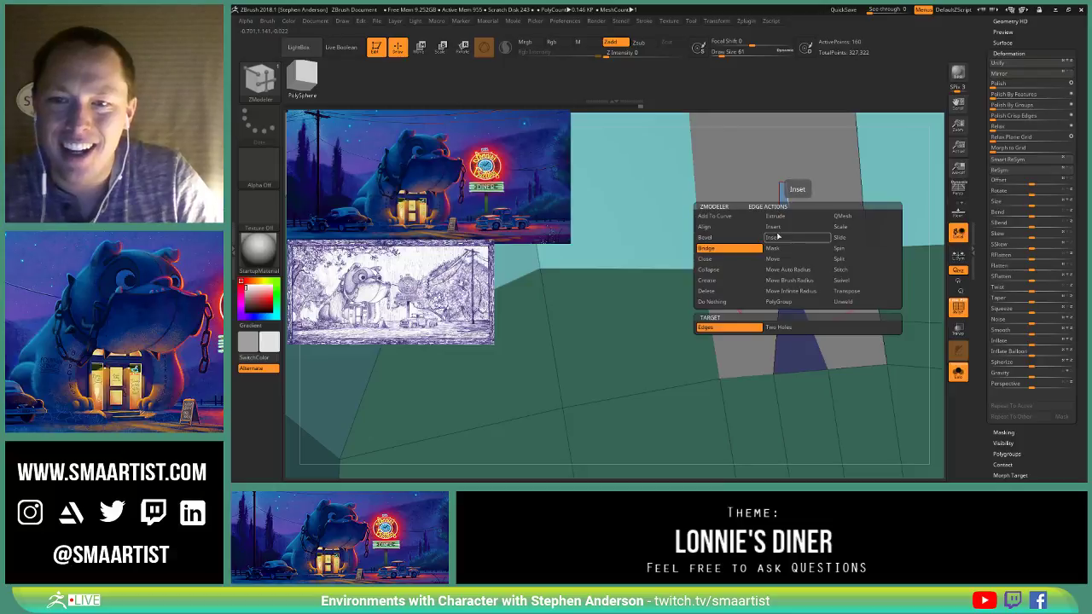
left_click(767, 227)
left_click(797, 284)
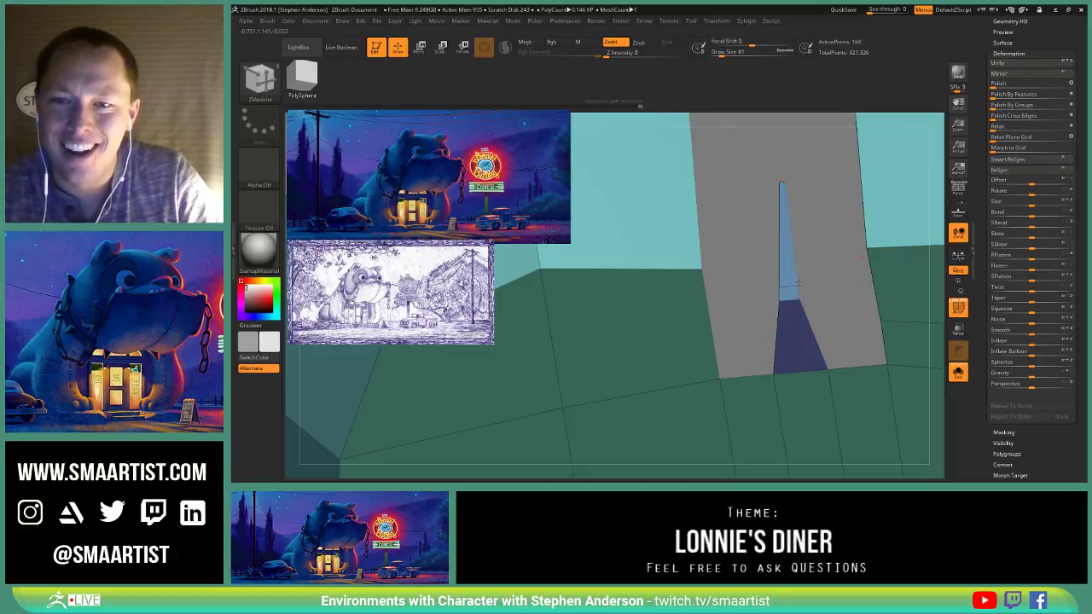
Step: Set the ZModeler edge action to Bridge and bridge the crease strip's edges to the neighbouring paw edges on both sides
mouse_move(799, 300)
right_mouse_down("ctrl")
mouse_move(793, 271)
mouse_move(750, 314)
mouse_move(806, 311)
right_mouse_up("ctrl")
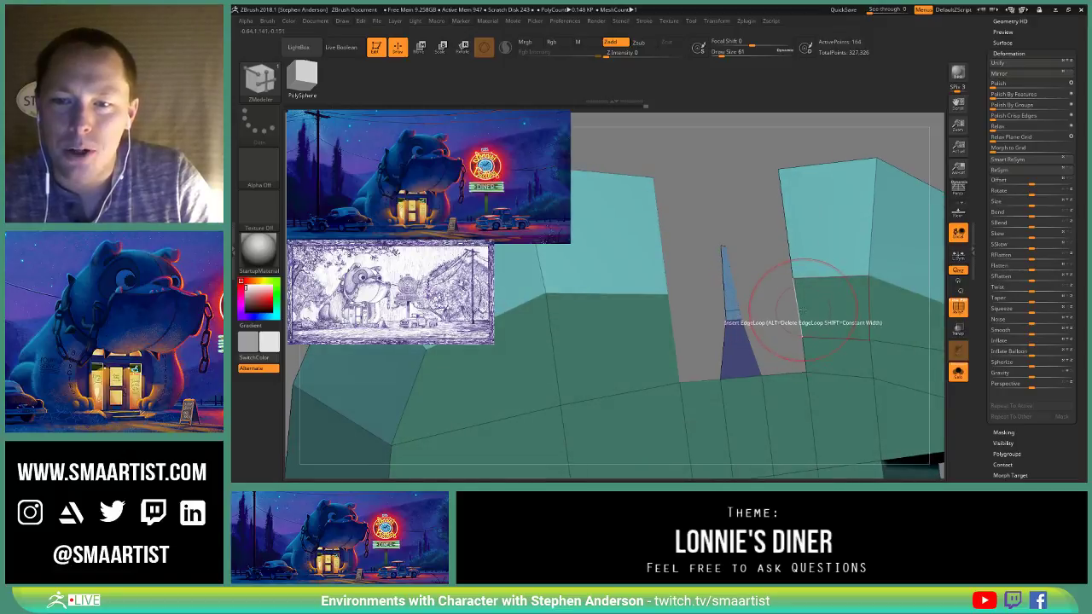
key("space")
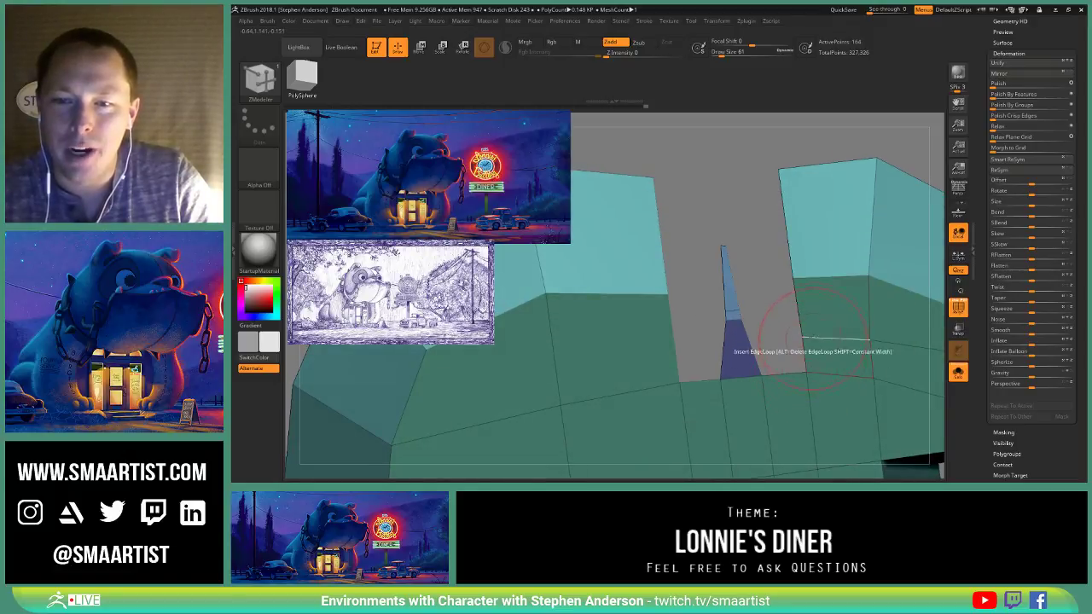
mouse_move(819, 296)
right_mouse_down()
mouse_move(805, 300)
mouse_move(822, 315)
mouse_move(814, 297)
right_mouse_up()
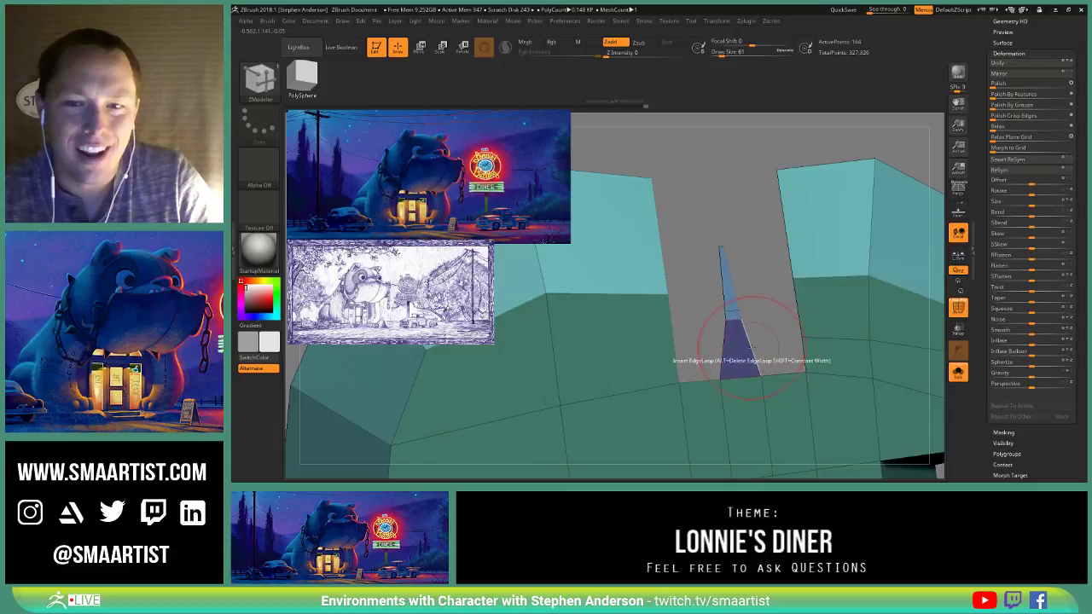
key("space")
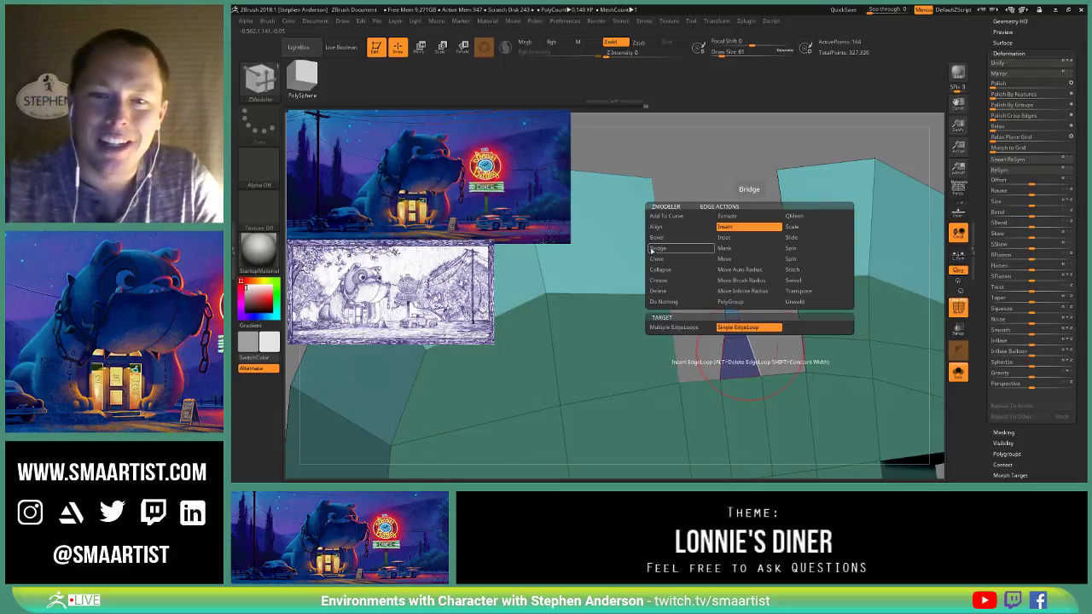
left_click(652, 249)
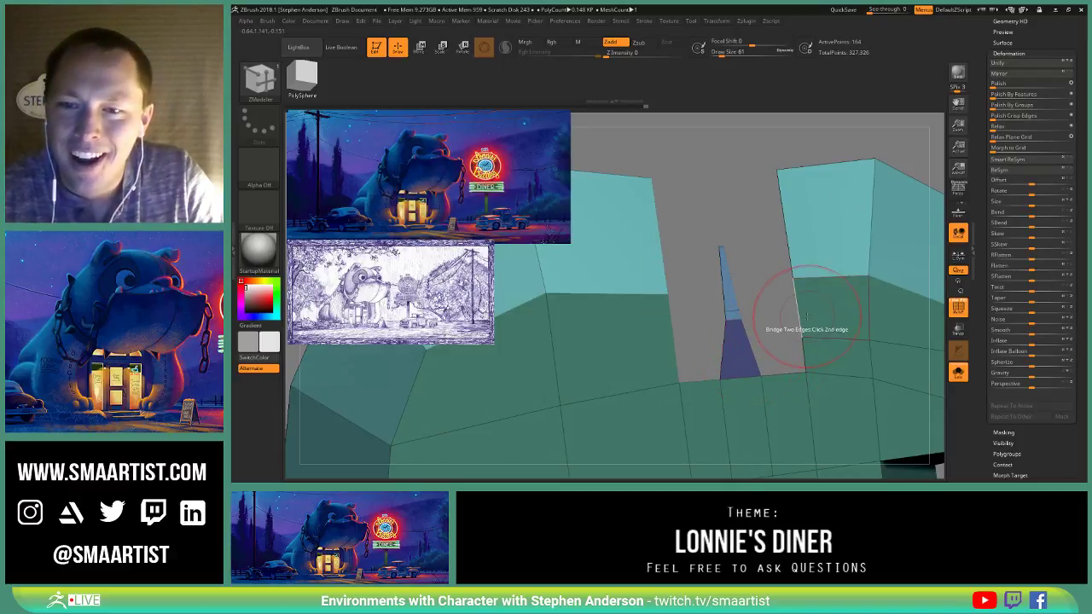
right_click_drag(816, 352, 755, 385, "ctrl")
left_click(728, 356)
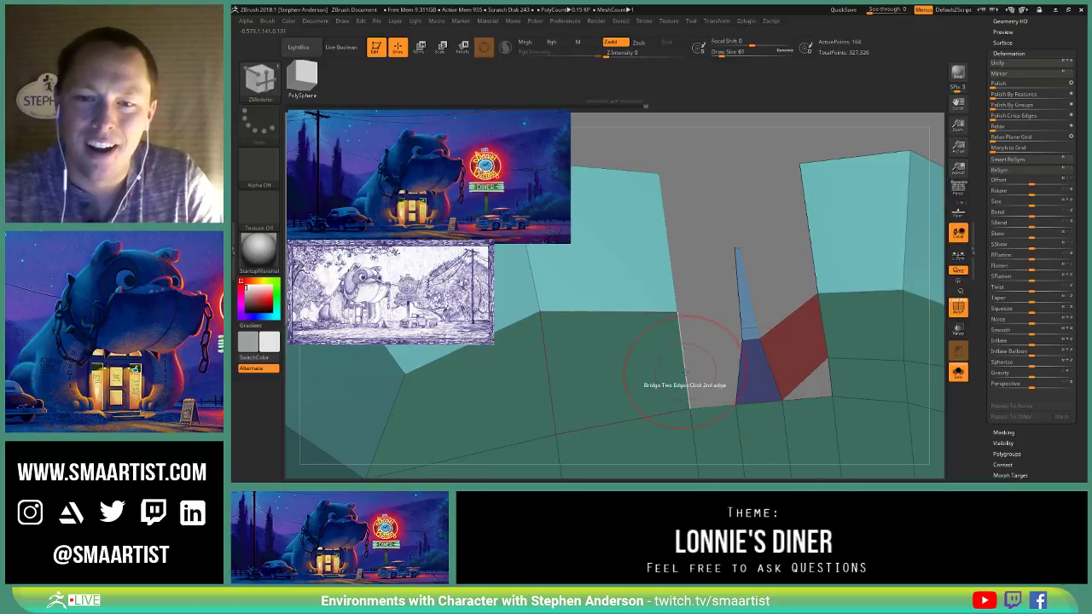
right_click_drag(753, 371, 710, 345)
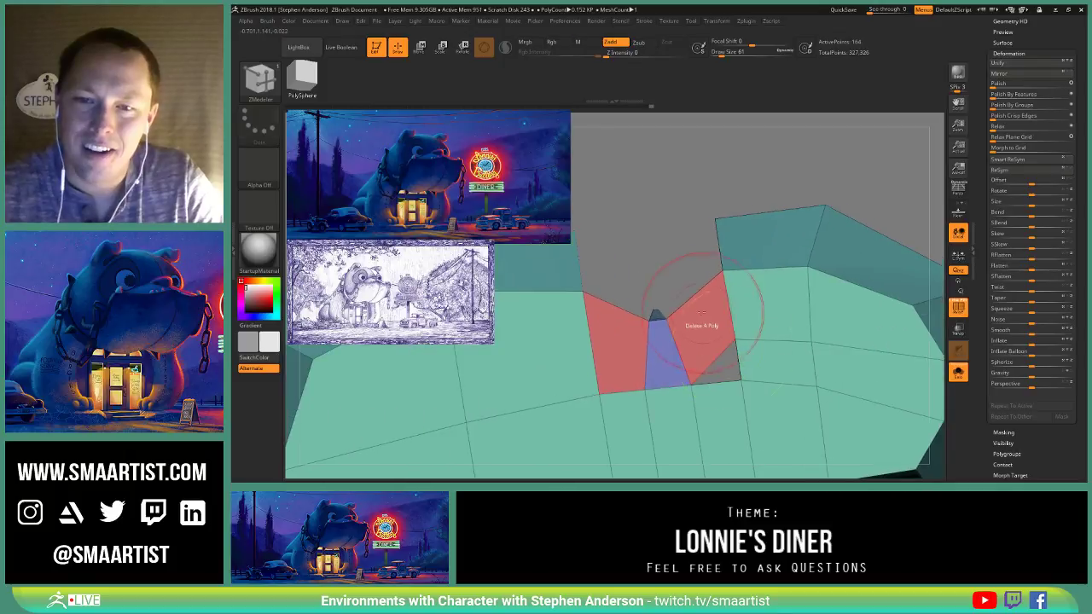
Step: Insert a single edge loop through the bridge face beside the smaller paw
key("space")
left_click(666, 226)
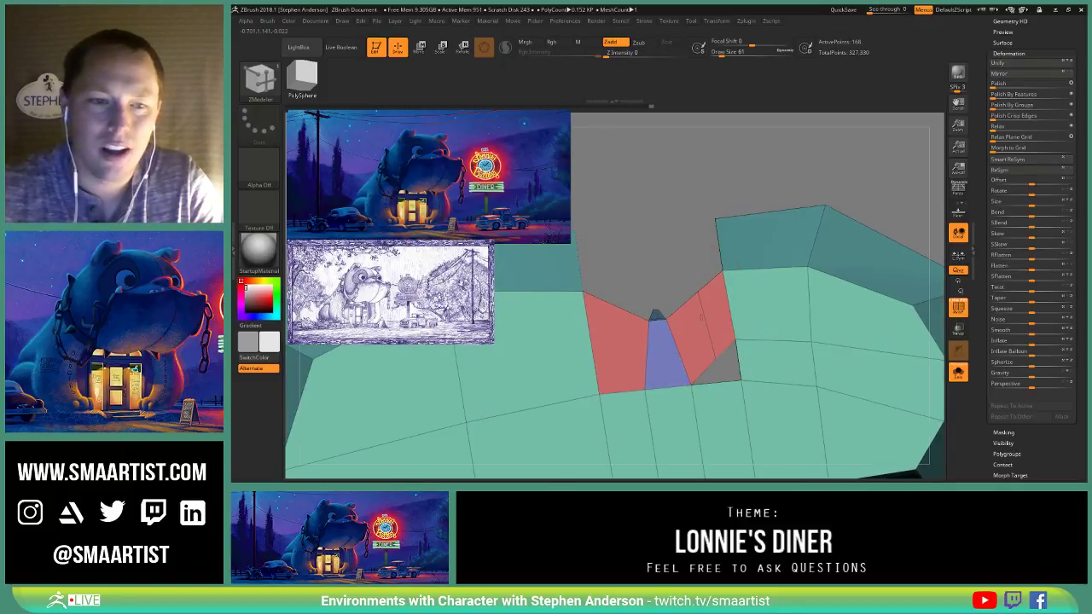
mouse_move(701, 317)
right_mouse_down("ctrl")
mouse_move(707, 302)
mouse_move(682, 261)
mouse_move(689, 277)
mouse_move(695, 261)
right_mouse_up("ctrl")
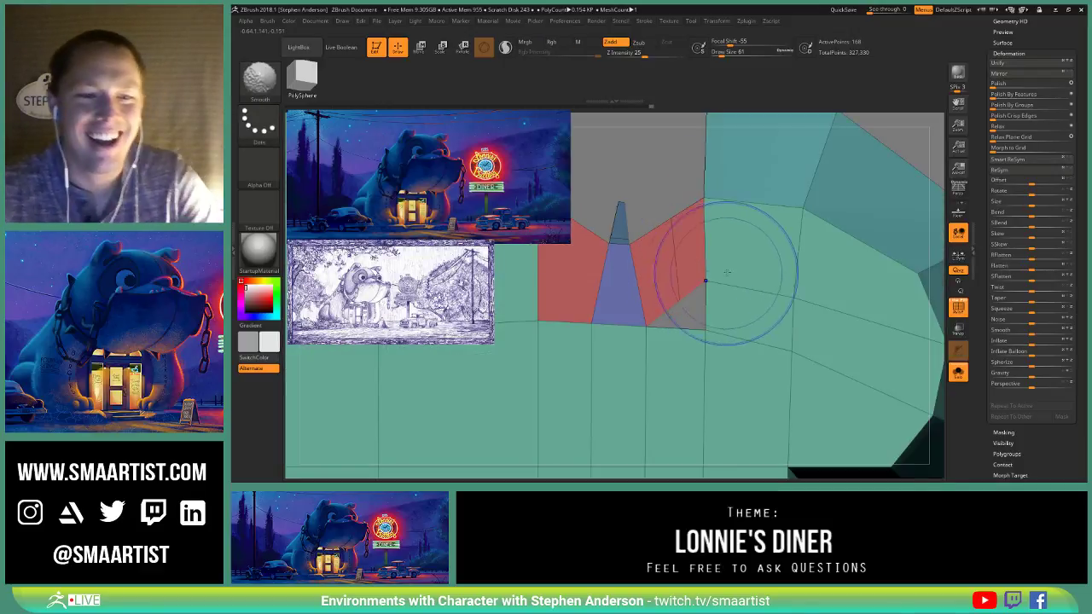
Step: Set the ZModeler point action to Stitch and stitch the two points that close the triangular gap beside the bridge face
key("b")
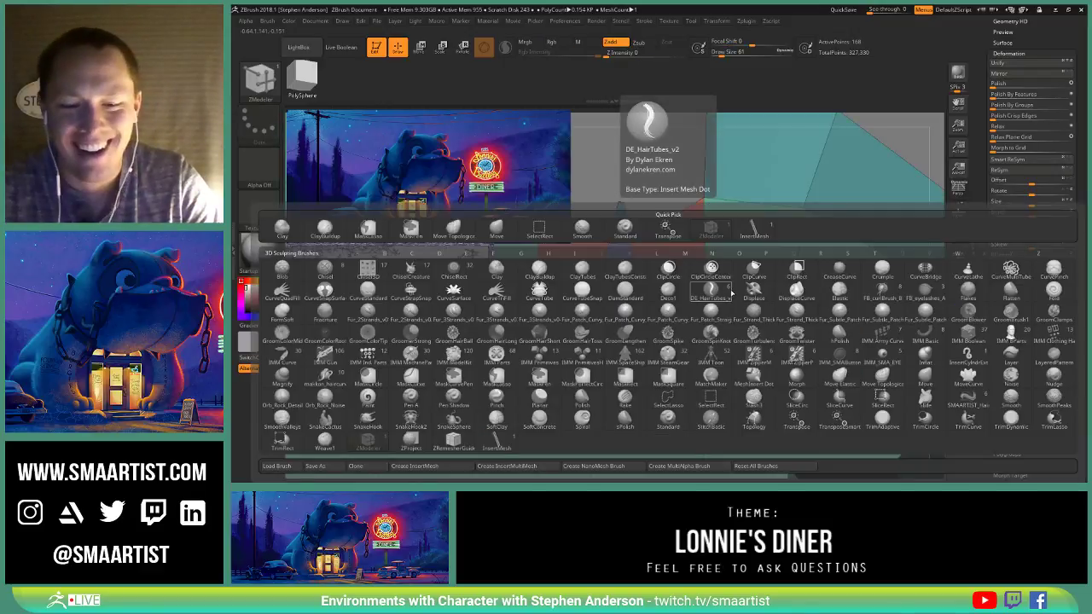
key("z")
key("m")
key("space")
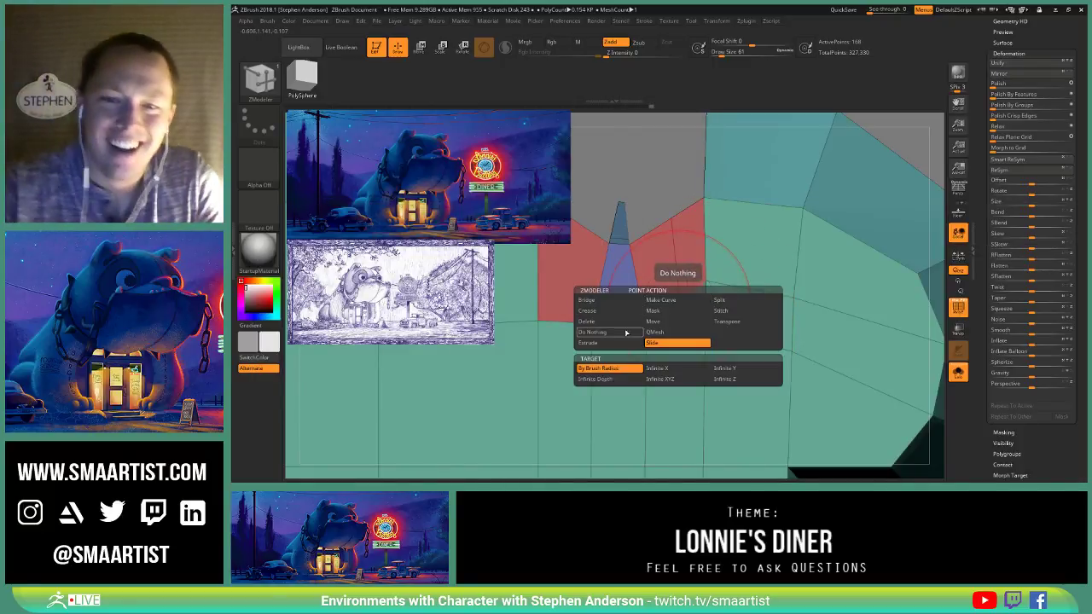
left_click(720, 312)
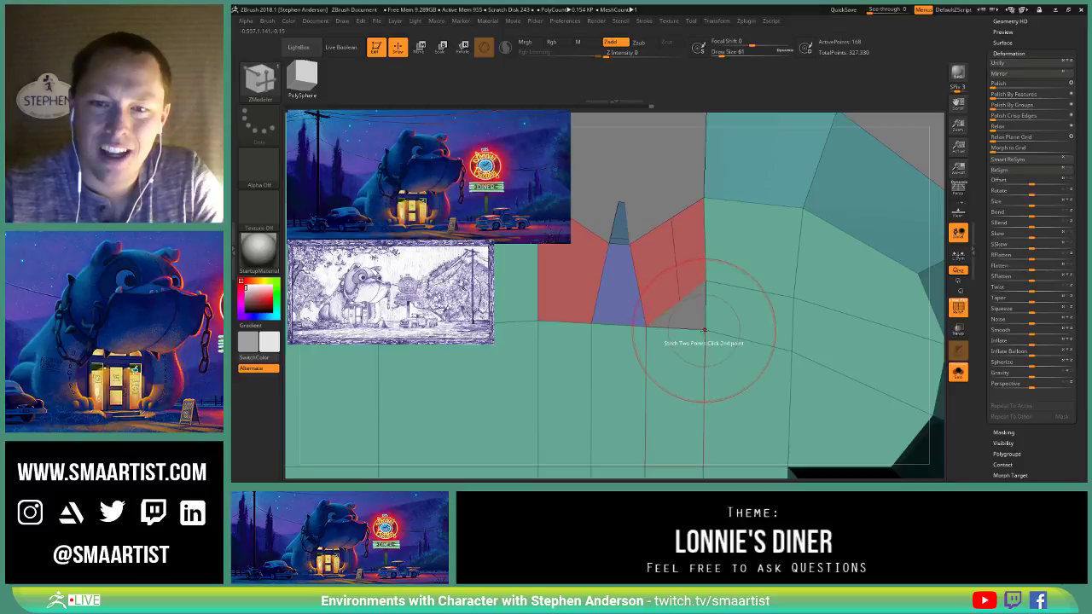
right_click_drag(713, 275, 692, 319, "alt")
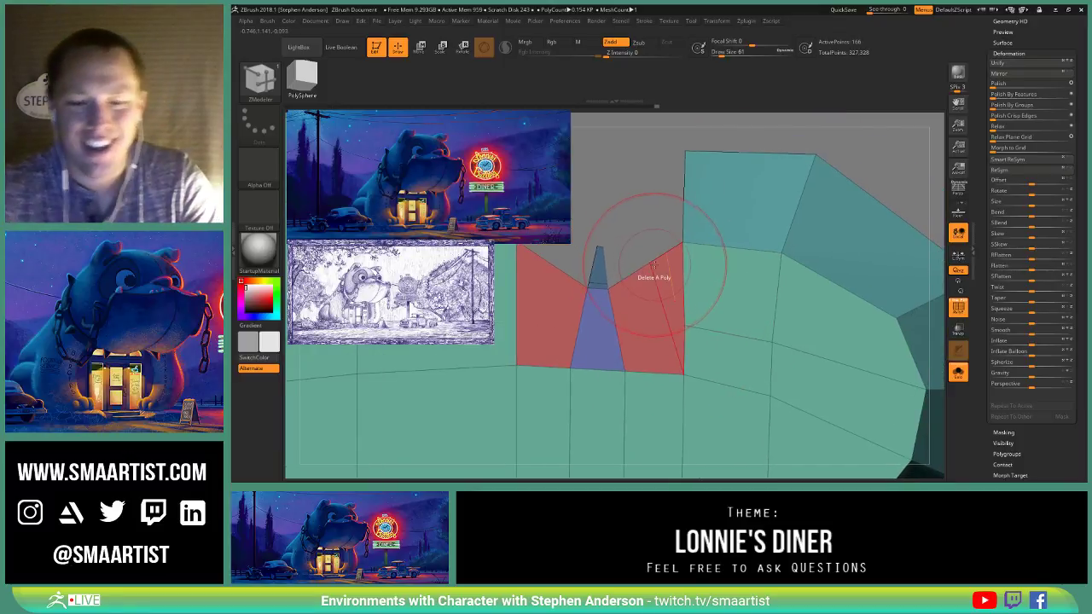
Step: With the Move brush at draw size 22, reposition the inserted loop's rim point to even out the split bridge faces
key("b")
key("m")
key("v")
key("s")
left_click_drag(651, 246, 650, 245)
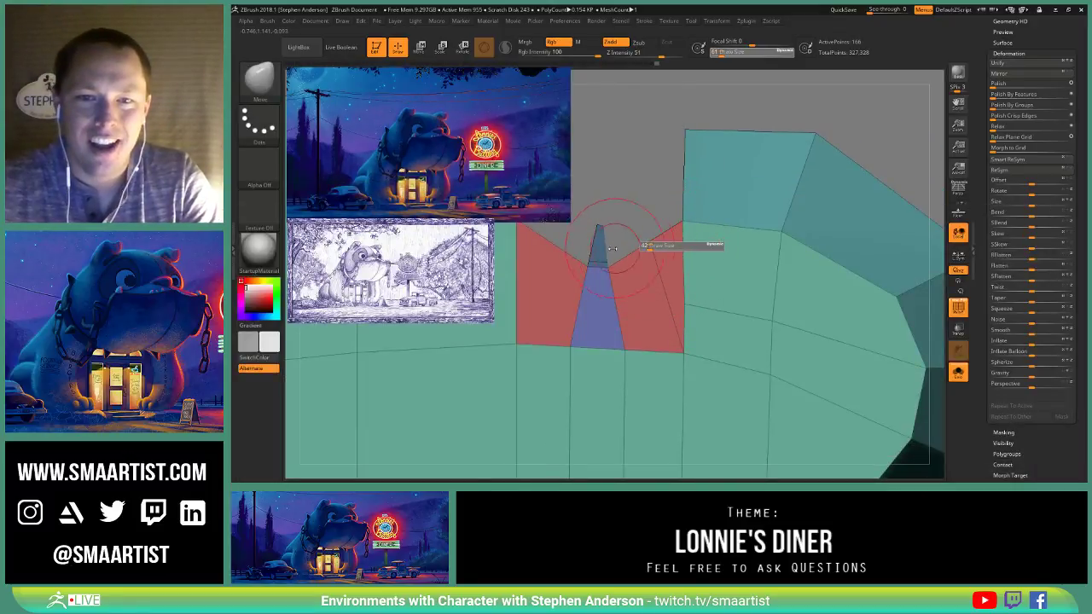
left_click_drag(563, 252, 562, 253)
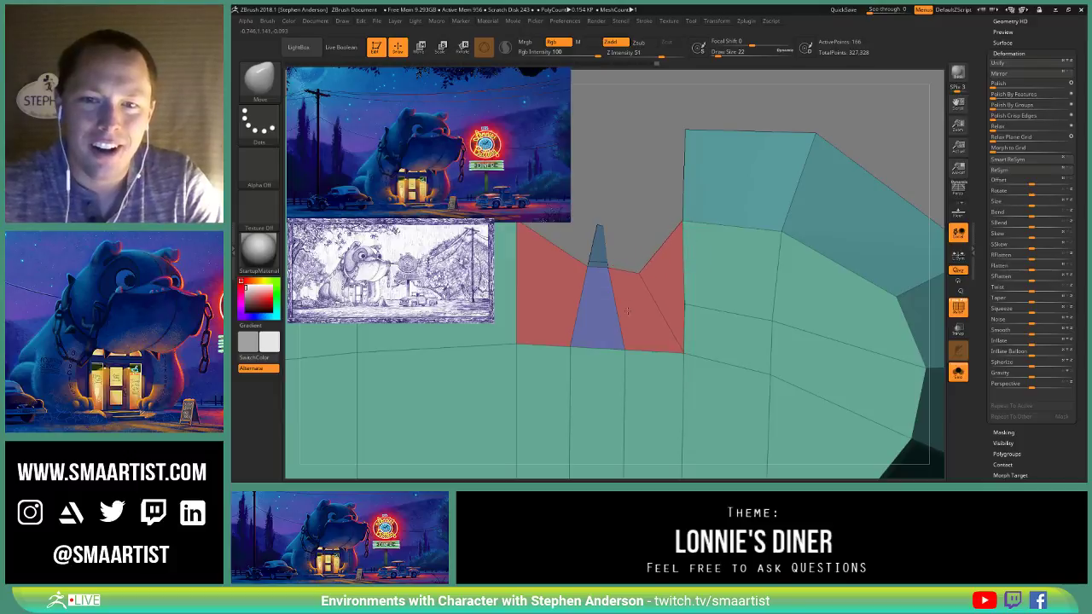
Step: Smooth the shared points where the bridge faces meet the adjoining paw and the slab's flat face
key("shift")
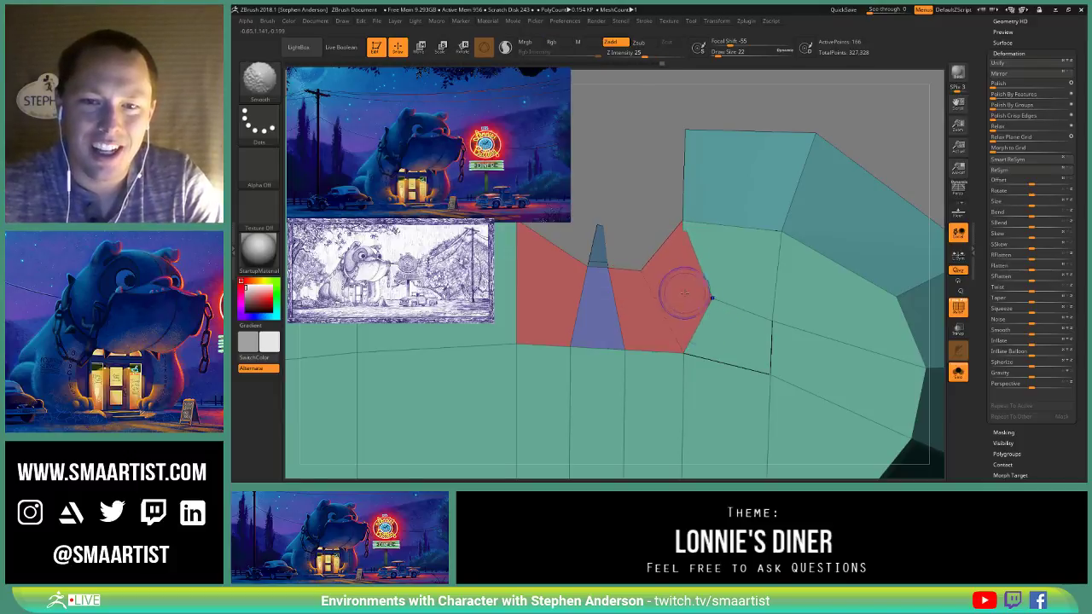
right_click_drag(678, 291, 695, 336, "alt")
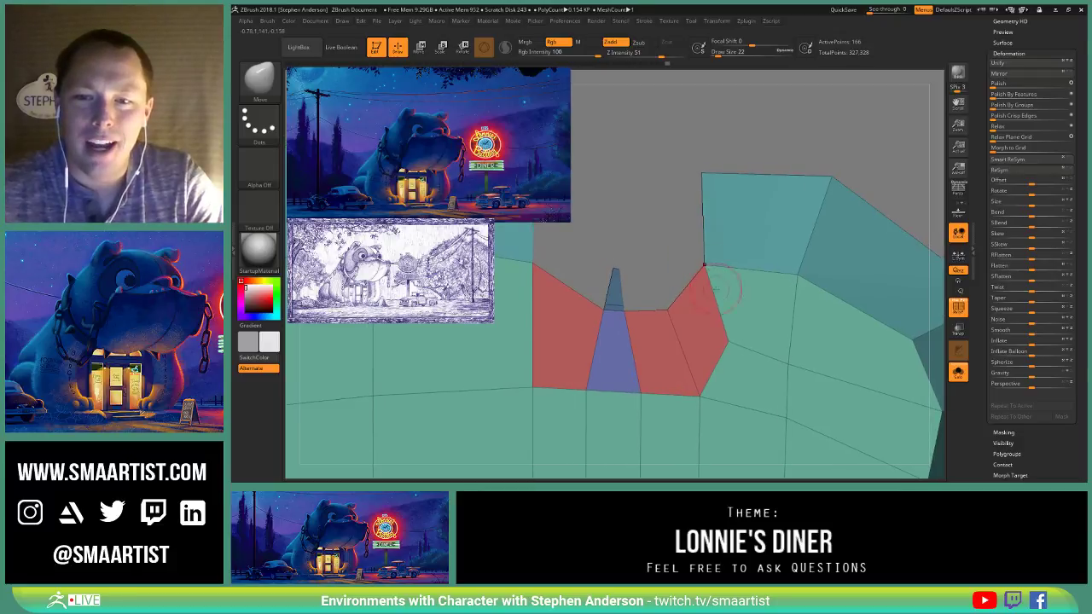
right_click_drag(760, 385, 726, 324)
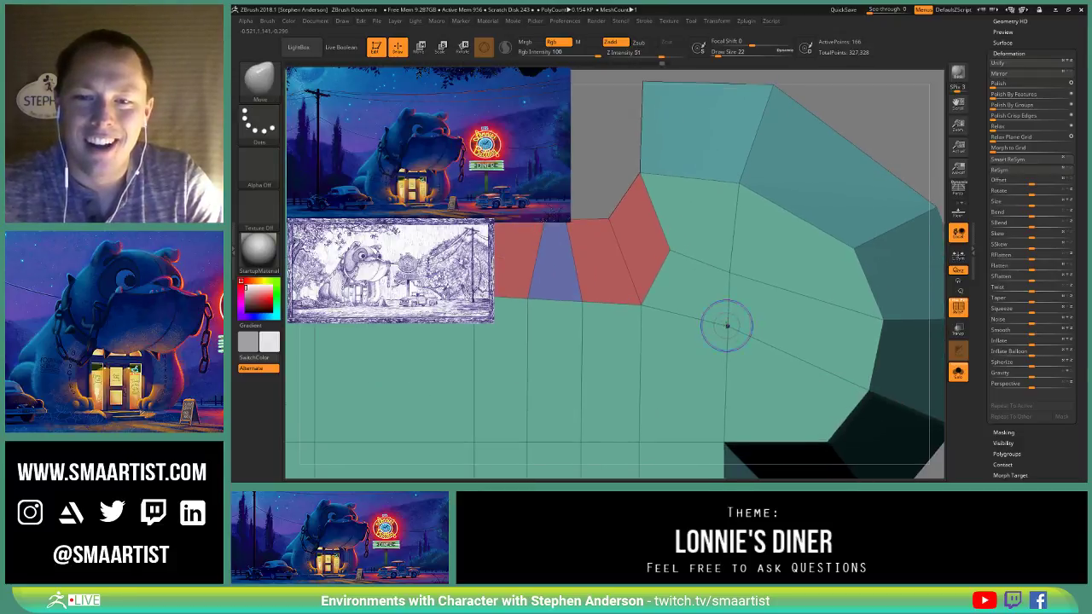
key("shift")
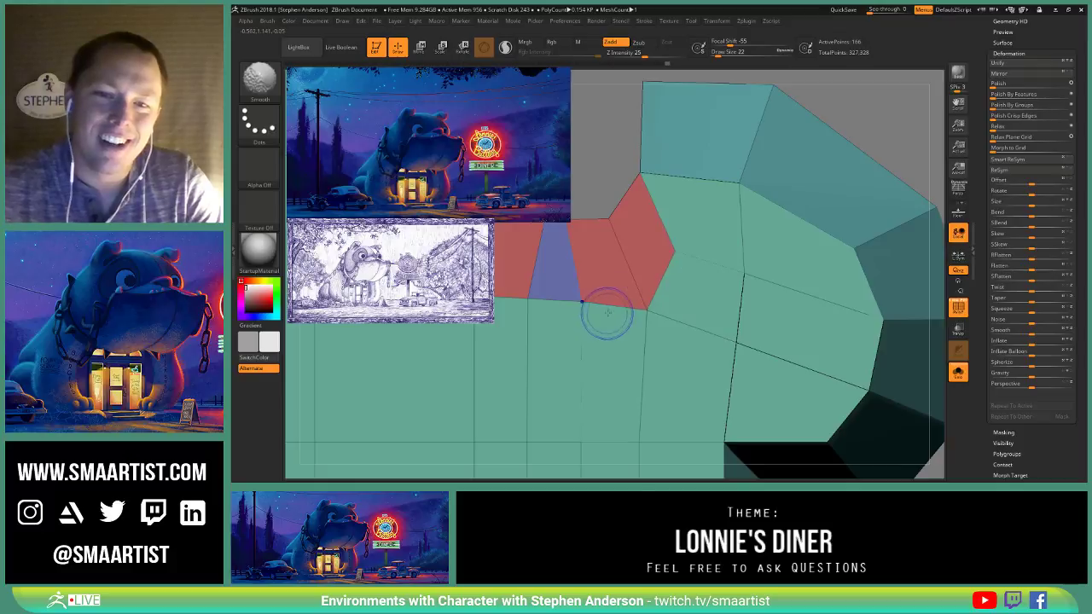
mouse_move(607, 314)
right_mouse_down()
mouse_move(726, 336)
mouse_move(718, 317)
mouse_move(609, 262)
right_mouse_up()
Step: Raise the draw size to 52 and smooth the edge flow across the middle of the slab's flat face
mouse_move(614, 350)
right_mouse_down("alt")
mouse_move(668, 281)
mouse_move(621, 271)
right_mouse_up("alt")
key("s")
left_click_drag(645, 269, 652, 270)
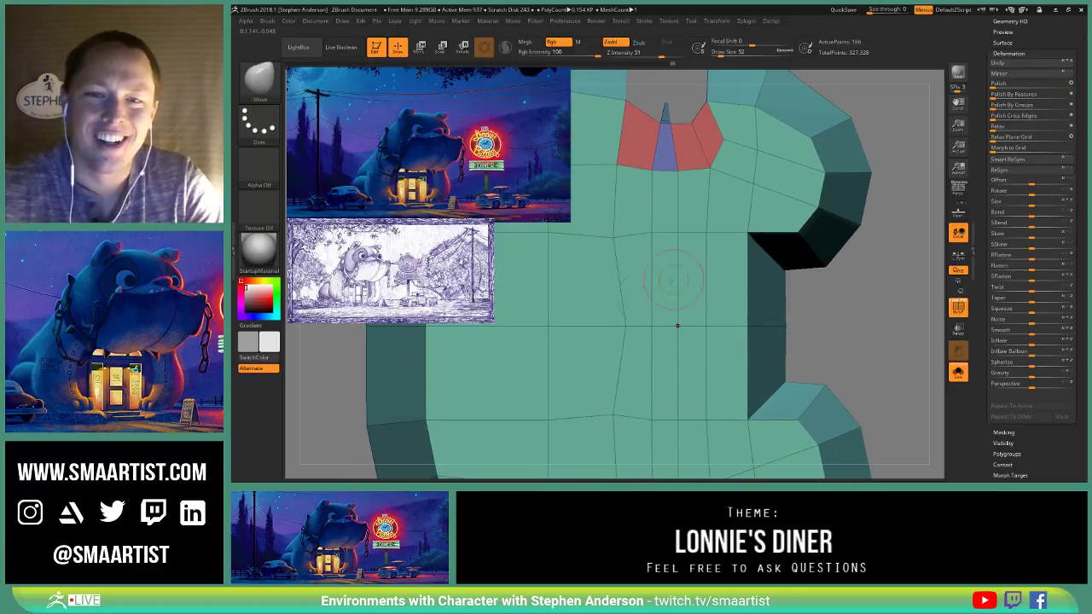
mouse_move(677, 324)
left_mouse_down("shift")
mouse_move(633, 302)
mouse_move(660, 296)
mouse_move(690, 306)
left_mouse_up("shift")
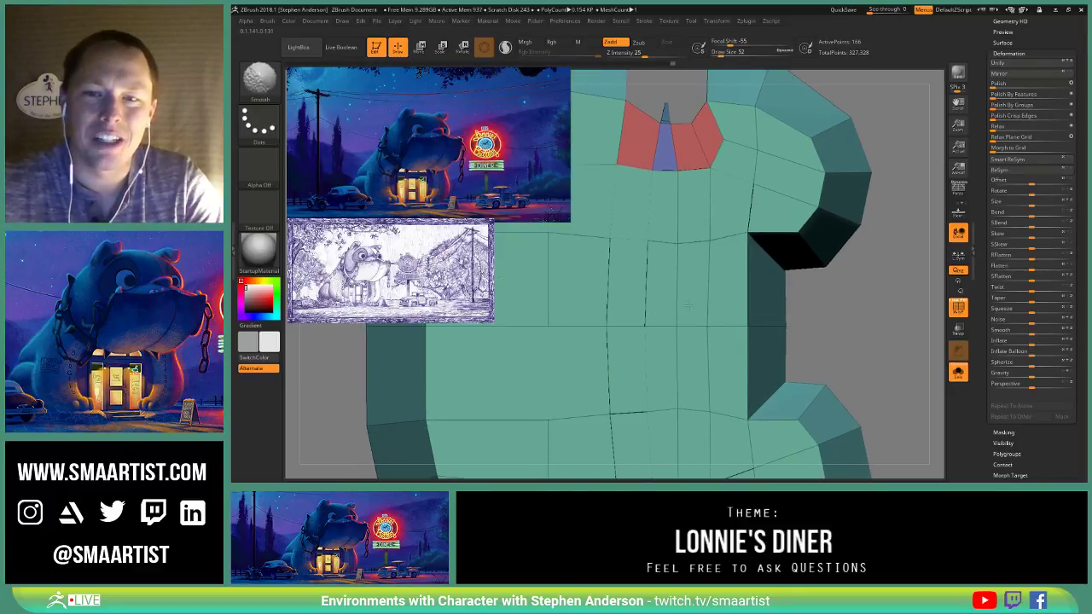
right_click_drag(614, 267, 695, 288, "alt")
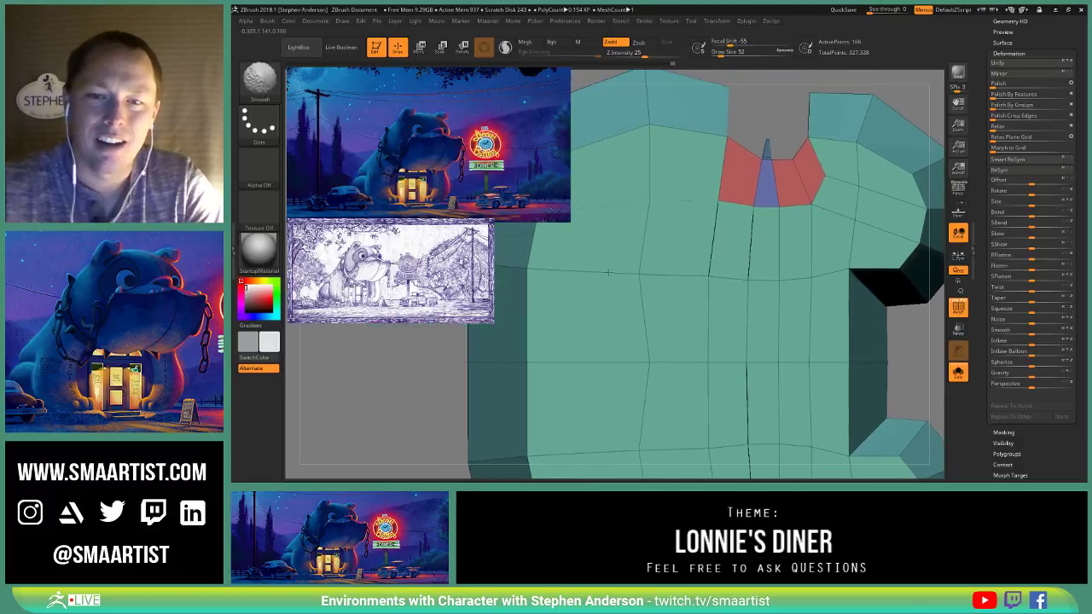
left_click_drag(659, 401, 703, 423, "shift")
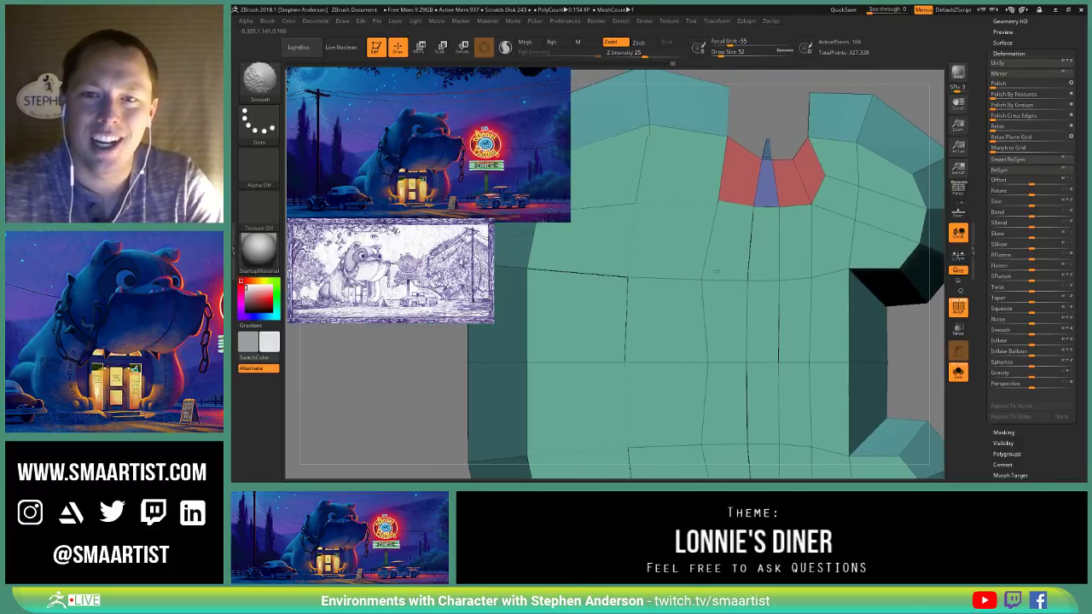
right_click_drag(708, 342, 661, 397)
Step: Switch back to ZModeler with the single edge loop Insert action and delete the extra loop across the crease strip's wall
right_click_drag(696, 227, 725, 270, "shift")
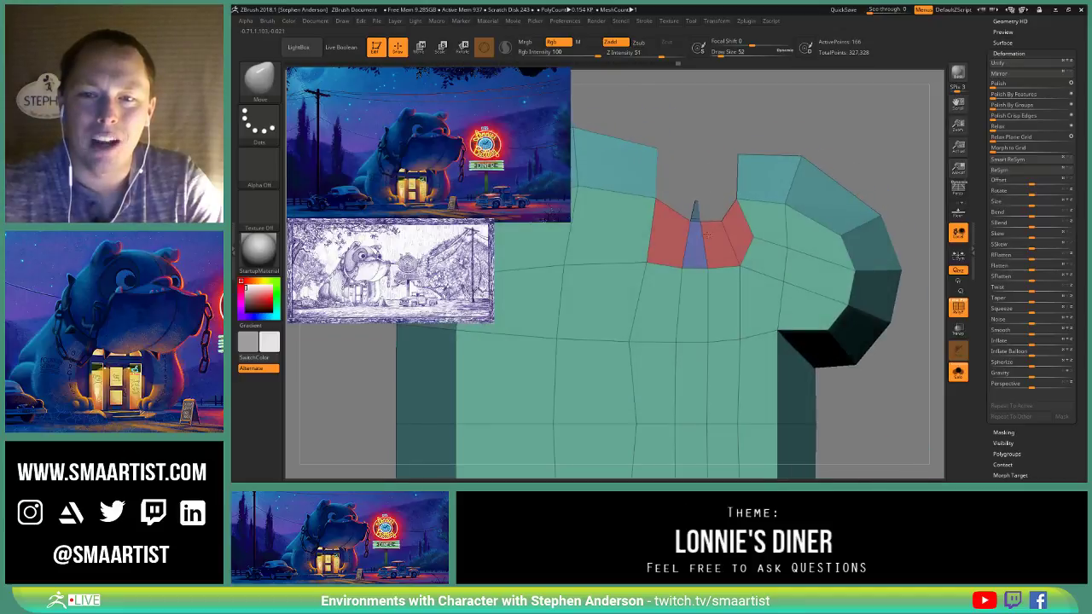
right_click_drag(576, 263, 684, 253)
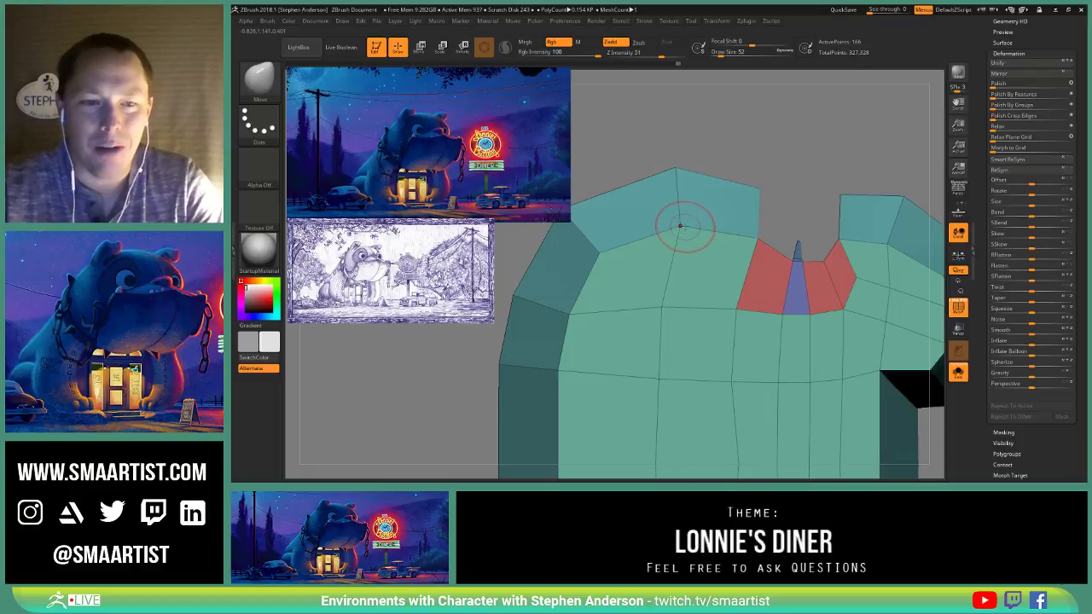
mouse_move(680, 224)
right_mouse_down()
mouse_move(682, 196)
mouse_move(646, 251)
mouse_move(669, 248)
mouse_move(667, 220)
mouse_move(671, 251)
mouse_move(689, 266)
right_mouse_up()
key("b")
key("z")
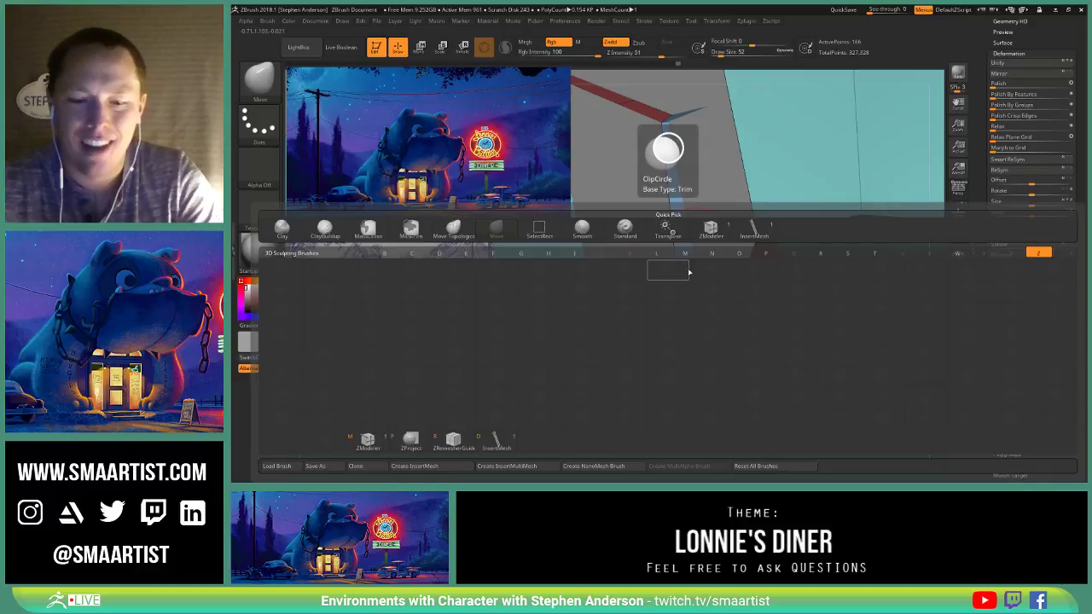
key("m")
key("space")
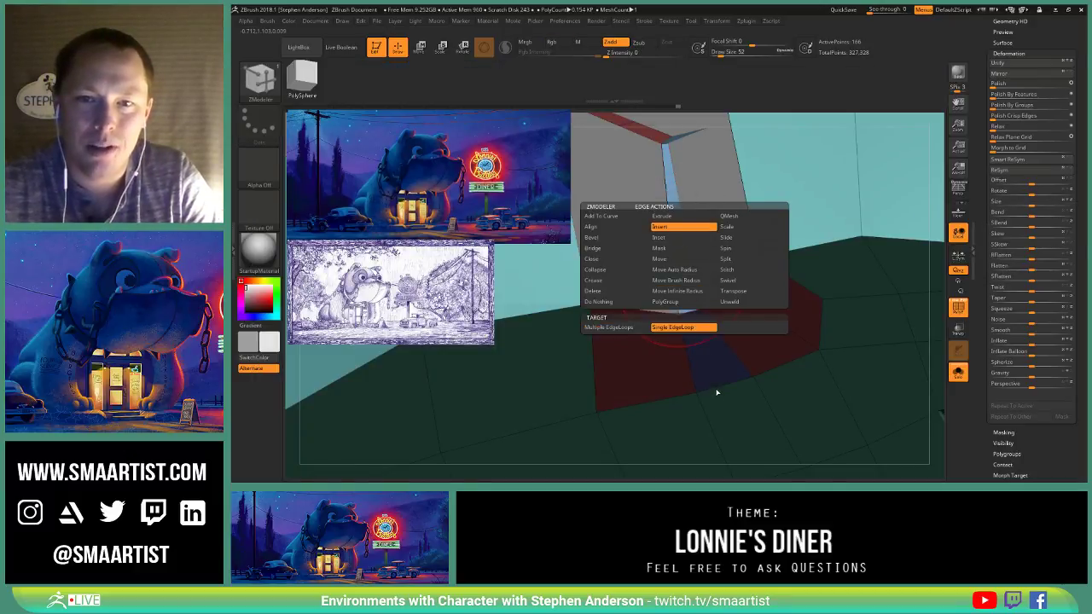
mouse_move(683, 290)
right_mouse_down()
mouse_move(671, 273)
mouse_move(685, 221)
mouse_move(678, 282)
right_mouse_up()
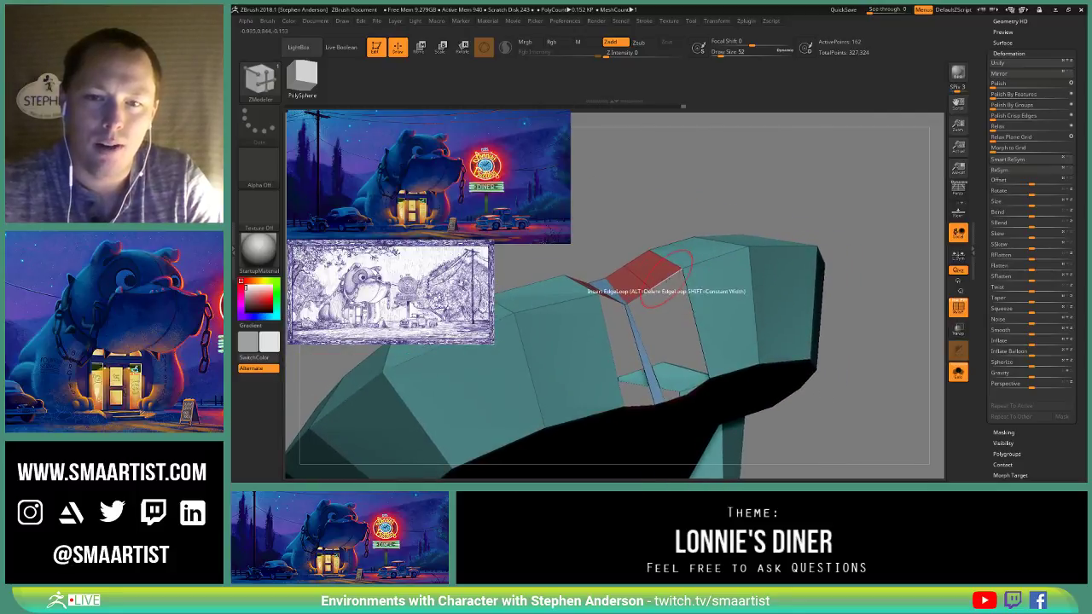
Step: Bridge the crease strip's long edge to the paw's side wall to close one side of the gap
key("space")
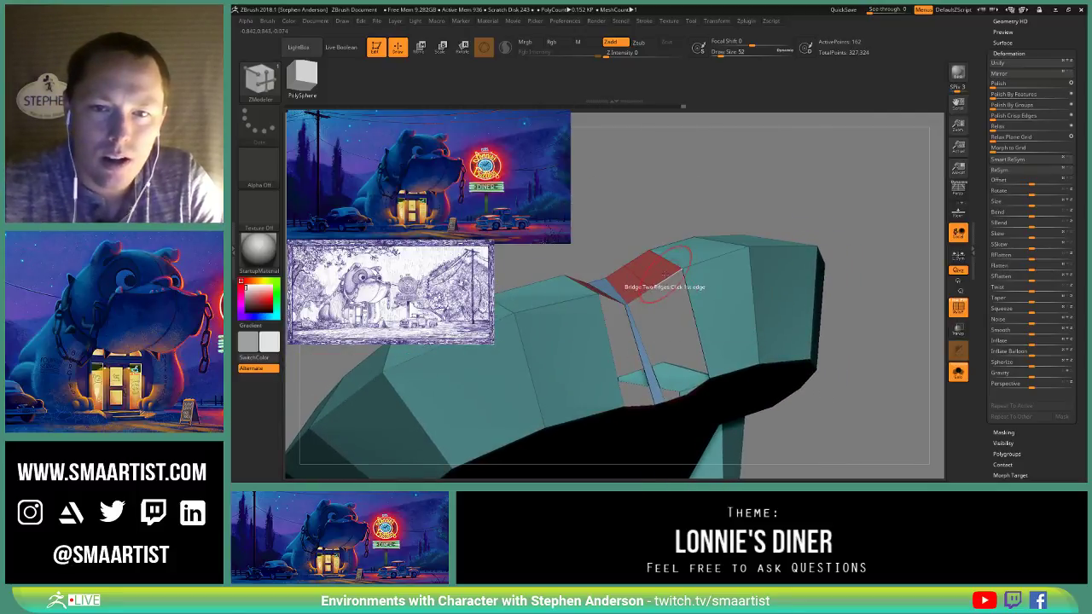
right_click_drag(692, 371, 687, 263)
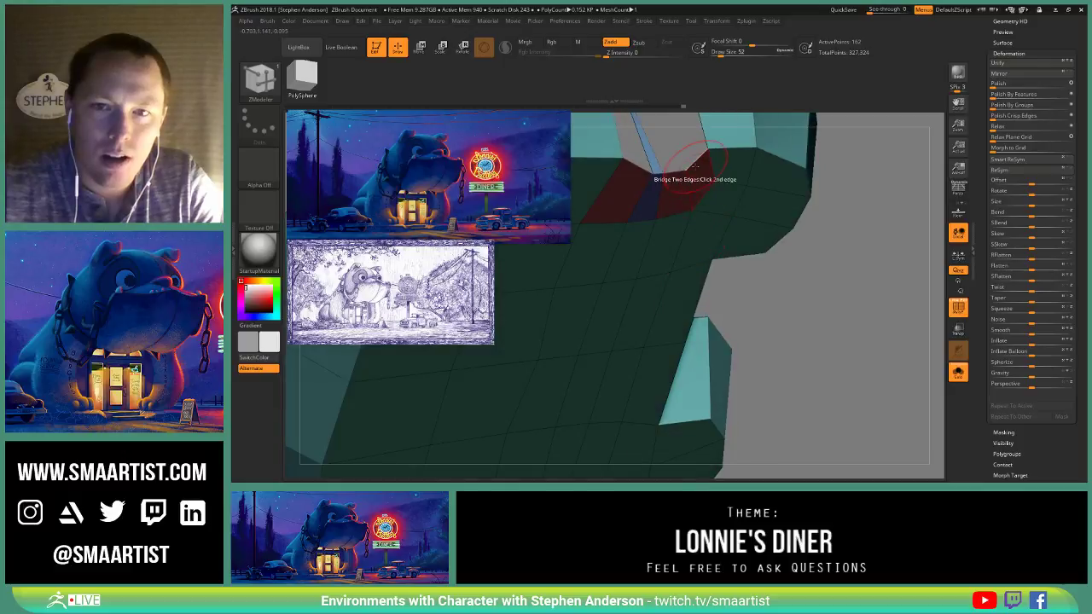
right_click_drag(674, 174, 720, 217)
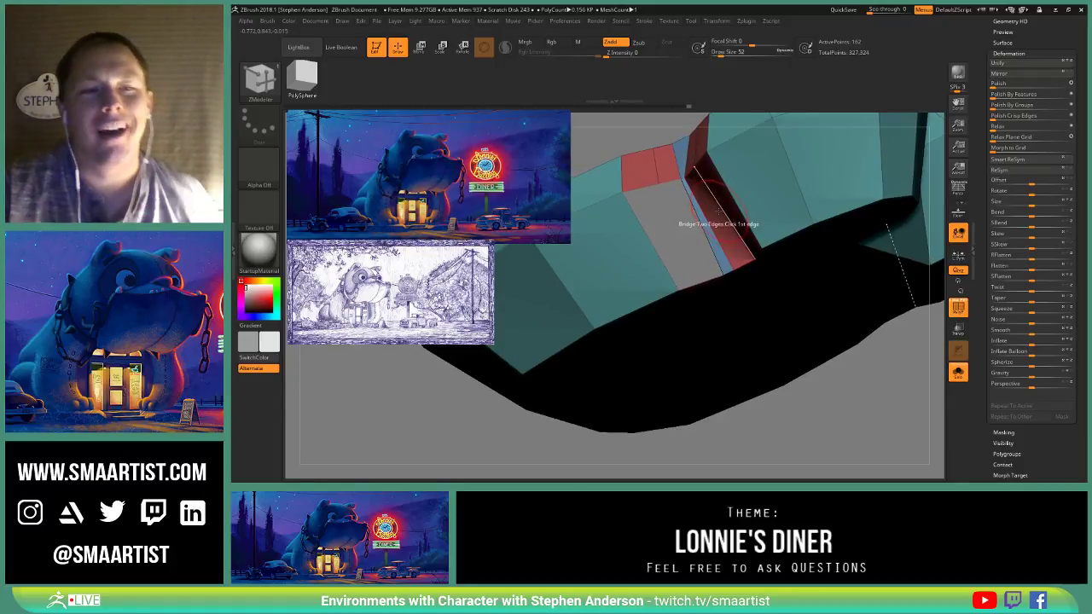
right_click_drag(698, 214, 733, 341)
Step: Switch the edge action to Insert and add a single edge loop through the newly bridged crease side wall
key("space")
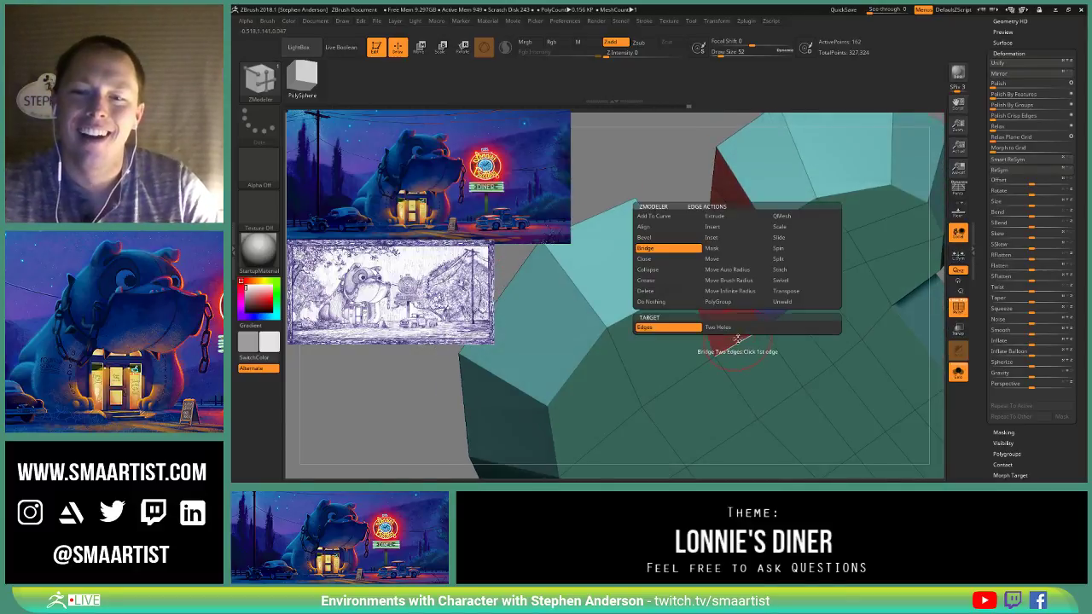
left_click(724, 226)
left_click(738, 342)
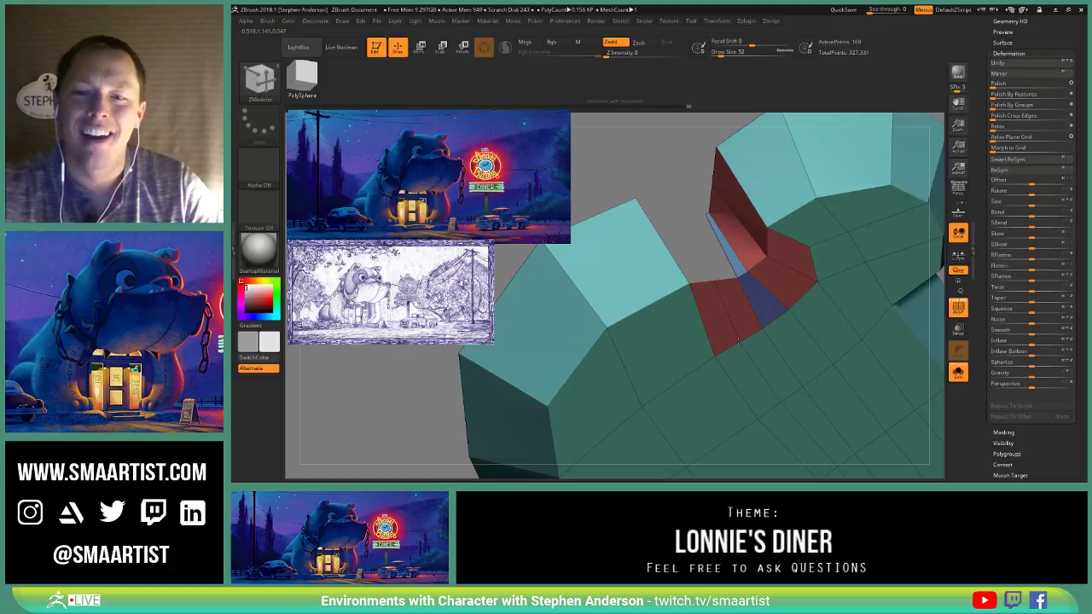
Step: Switch the edge action to Bridge and bridge the open edges on the remaining side of the paw crease to close its gap
right_click_drag(730, 302, 716, 306)
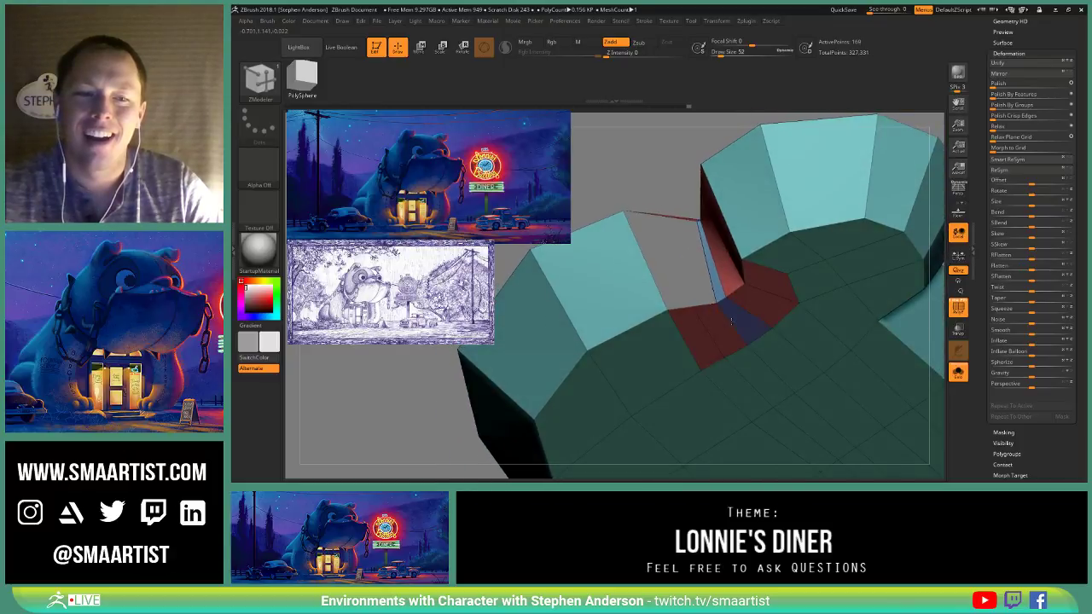
key("space")
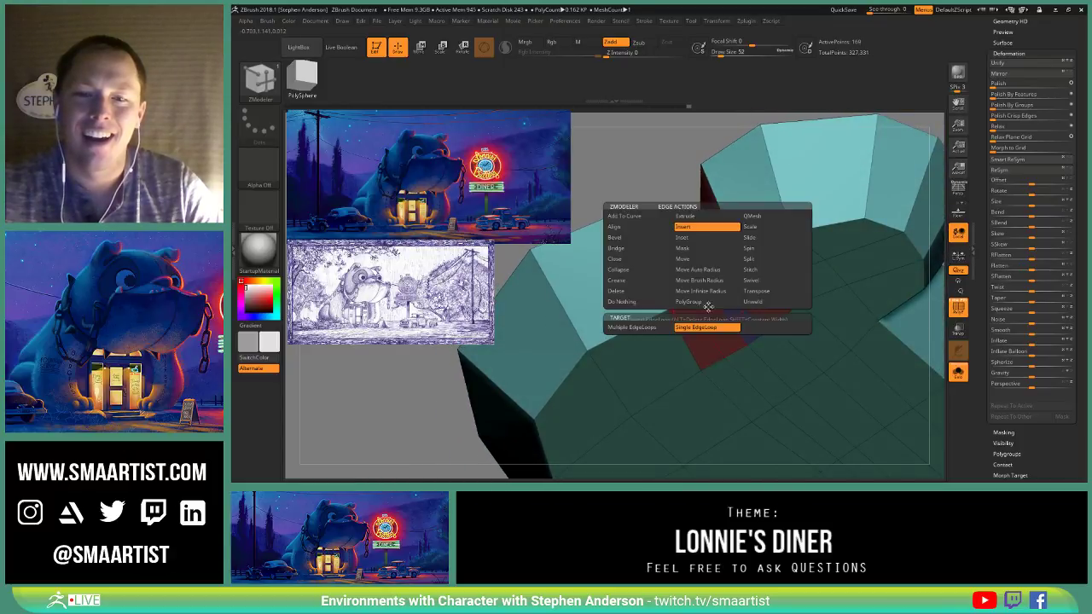
left_click(616, 247)
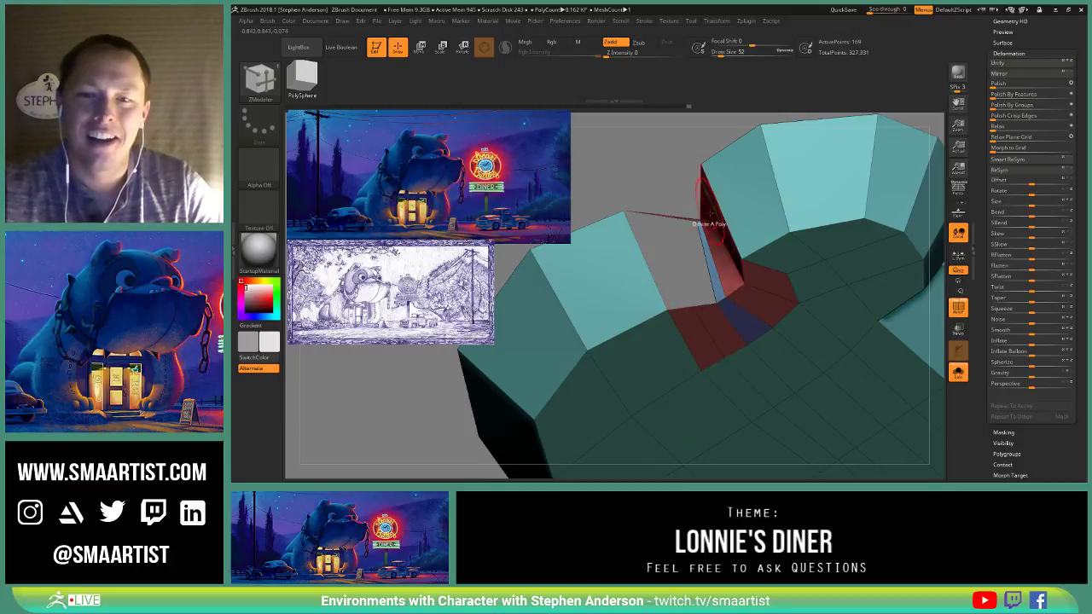
right_click_drag(710, 214, 689, 198)
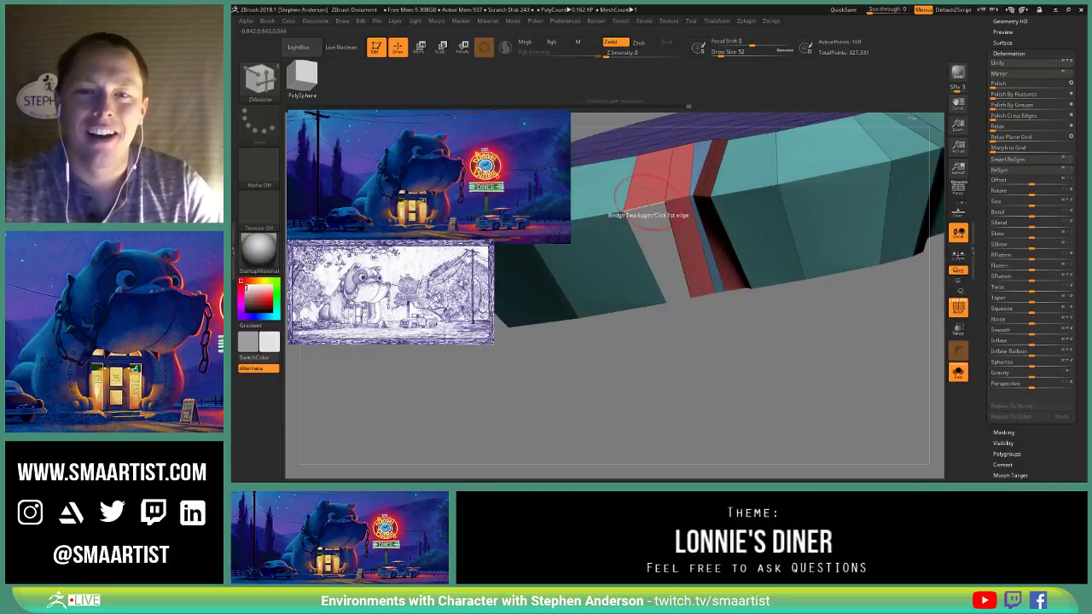
right_click_drag(706, 275, 707, 245)
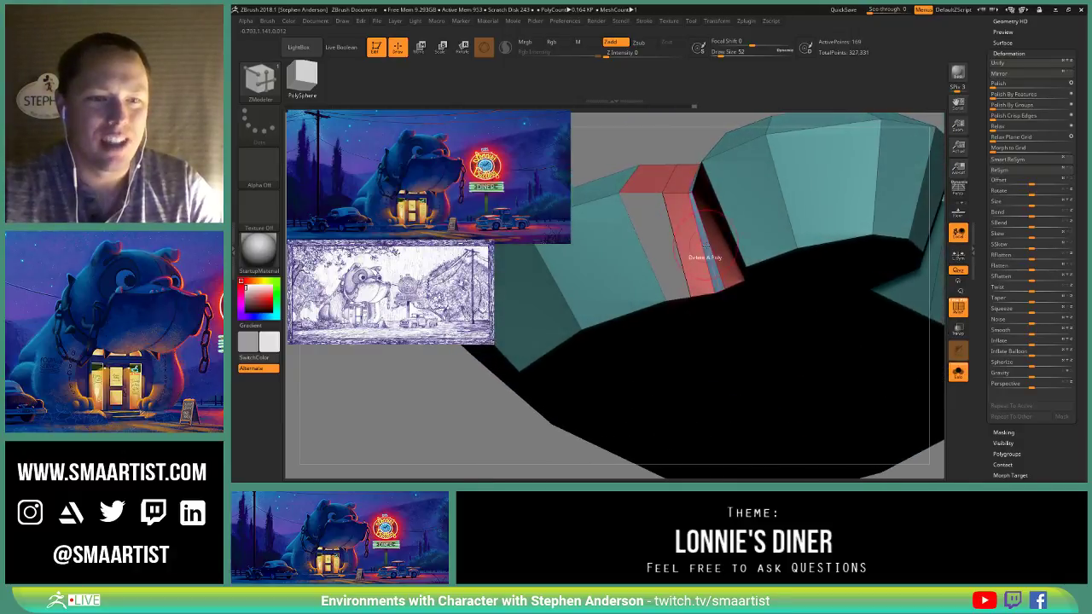
right_click_drag(696, 292, 653, 248)
Step: Raise the draw size to 88 and smooth the edge flow across the slab's flat face near the paw creases
key("s")
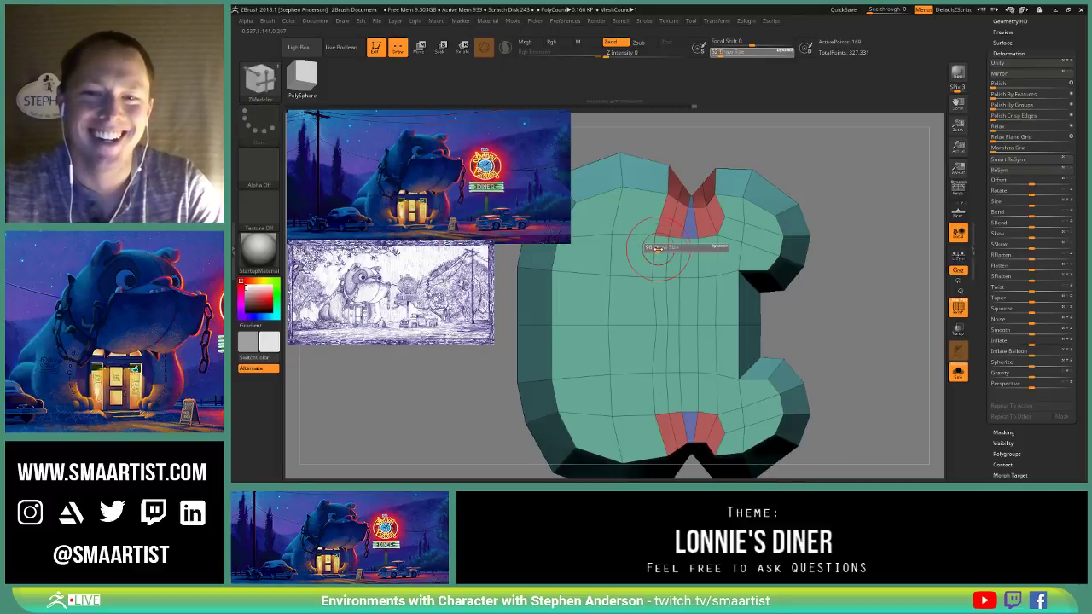
left_click_drag(658, 249, 664, 247, "shift")
left_click_drag(648, 319, 630, 270, "shift")
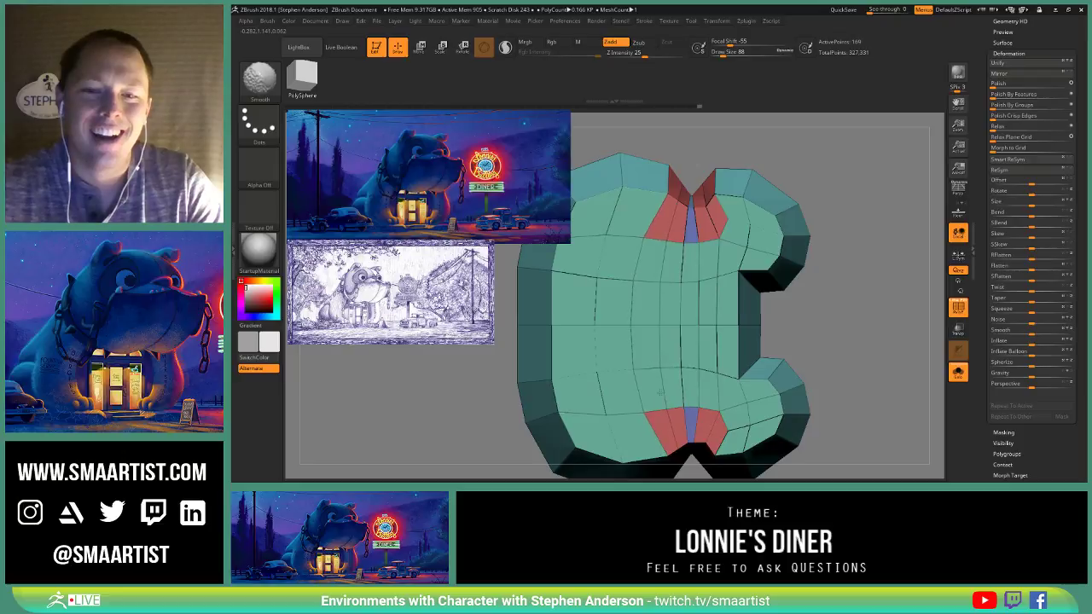
right_click_drag(660, 370, 664, 339, "alt")
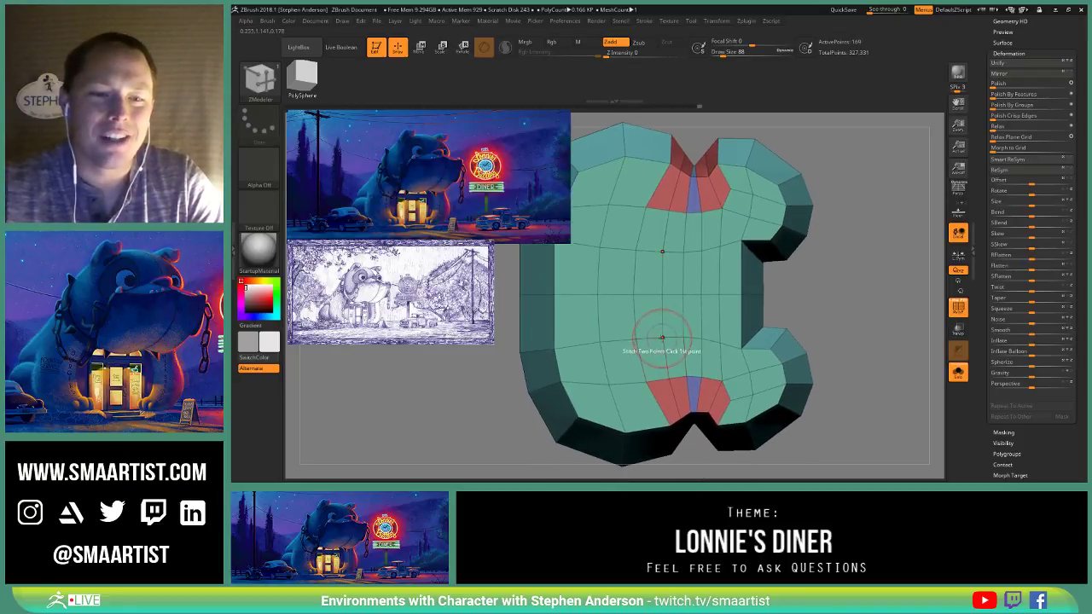
Step: Smooth the edge flow across the slab's opposite flat face, evening the grid between the paw creases
right_click_drag(655, 279, 670, 290, "alt")
right_click_drag(686, 237, 705, 263)
mouse_move(723, 218)
right_mouse_down()
mouse_move(702, 310)
mouse_move(709, 332)
mouse_move(707, 282)
right_mouse_up()
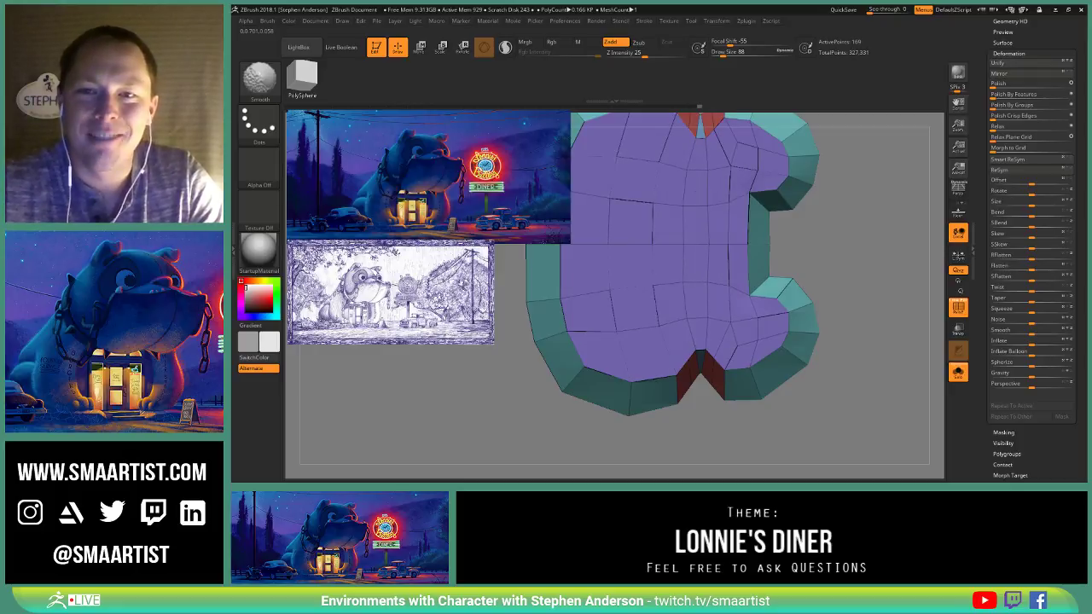
right_click_drag(705, 200, 685, 248, "alt")
left_click_drag(701, 227, 717, 209, "shift")
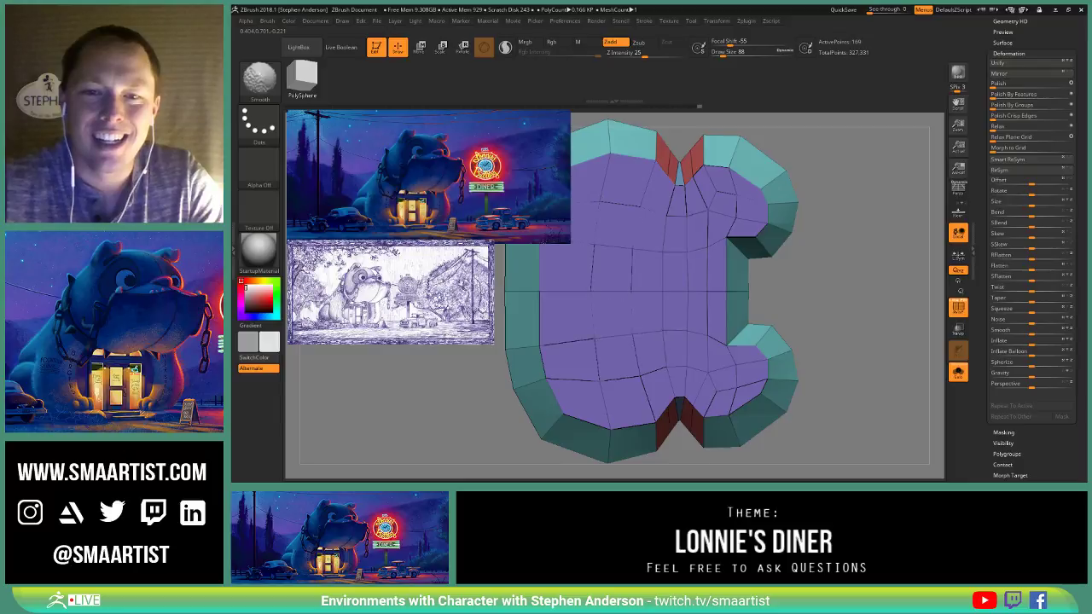
left_click_drag(614, 281, 612, 258, "shift")
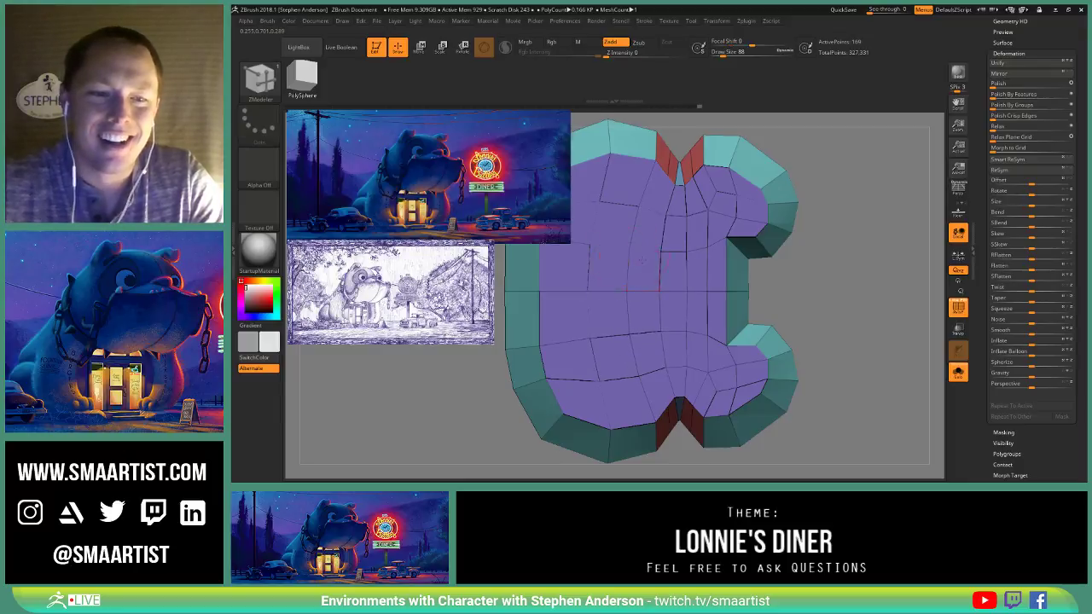
right_click_drag(612, 258, 681, 256, "alt")
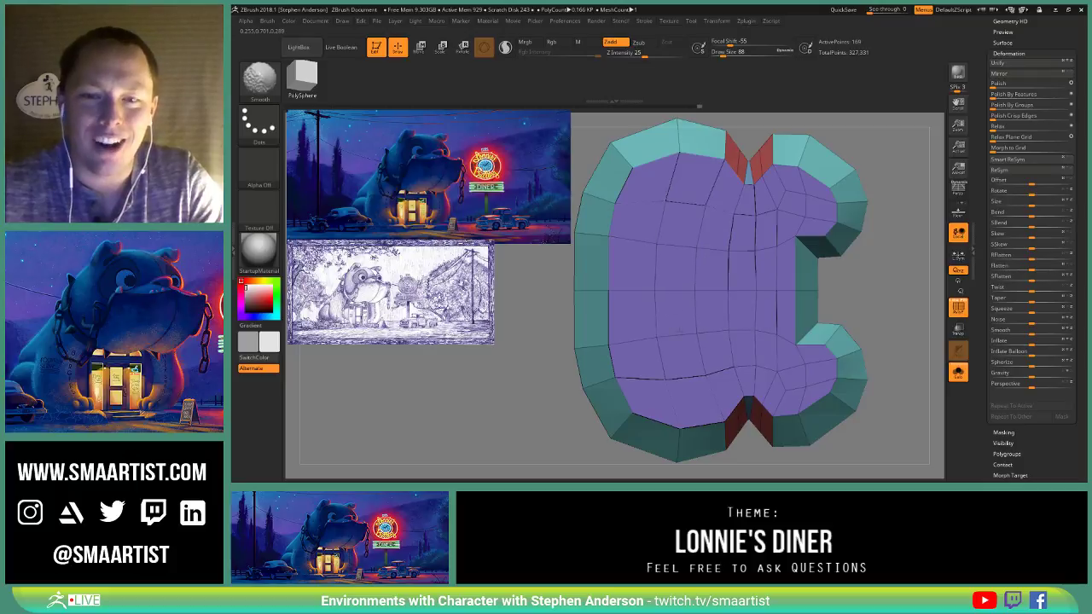
right_click_drag(737, 285, 700, 259, "alt")
Step: Examine the slab's shape without the wireframe, both in the full scene and isolated
mouse_move(700, 298)
right_mouse_down()
mouse_move(718, 295)
mouse_move(741, 259)
mouse_move(730, 232)
mouse_move(712, 263)
mouse_move(772, 247)
mouse_move(806, 294)
mouse_move(853, 271)
mouse_move(824, 291)
right_mouse_up()
key("shift+f")
left_click(959, 375)
left_click(959, 375)
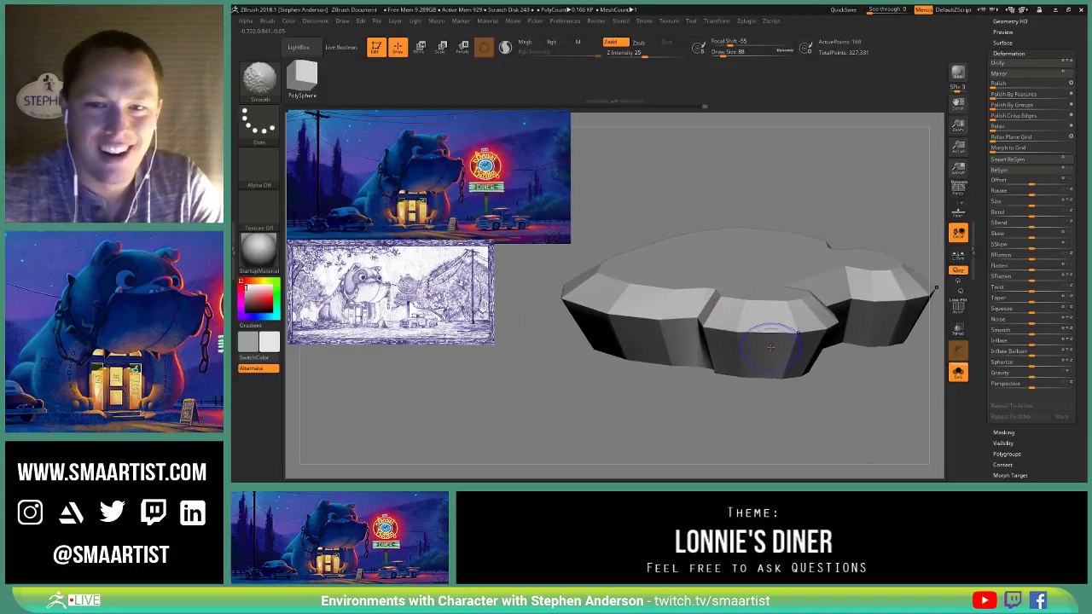
key("shift+f")
Step: Lasso-mask the slab's two flat faces in profile view, assign them their own polygroups, and clear the mask
mouse_move(788, 383)
right_mouse_down()
mouse_move(821, 389)
mouse_move(821, 373)
mouse_move(839, 384)
mouse_move(832, 324)
mouse_move(885, 307)
right_mouse_up()
key("shift+f")
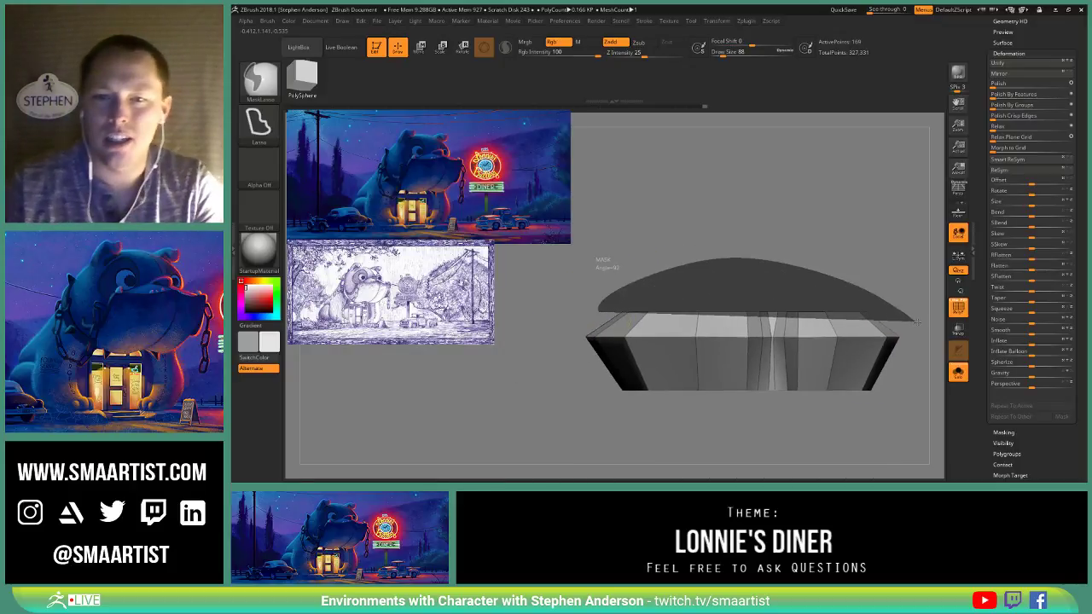
left_click_drag(917, 322, 906, 310, "ctrl")
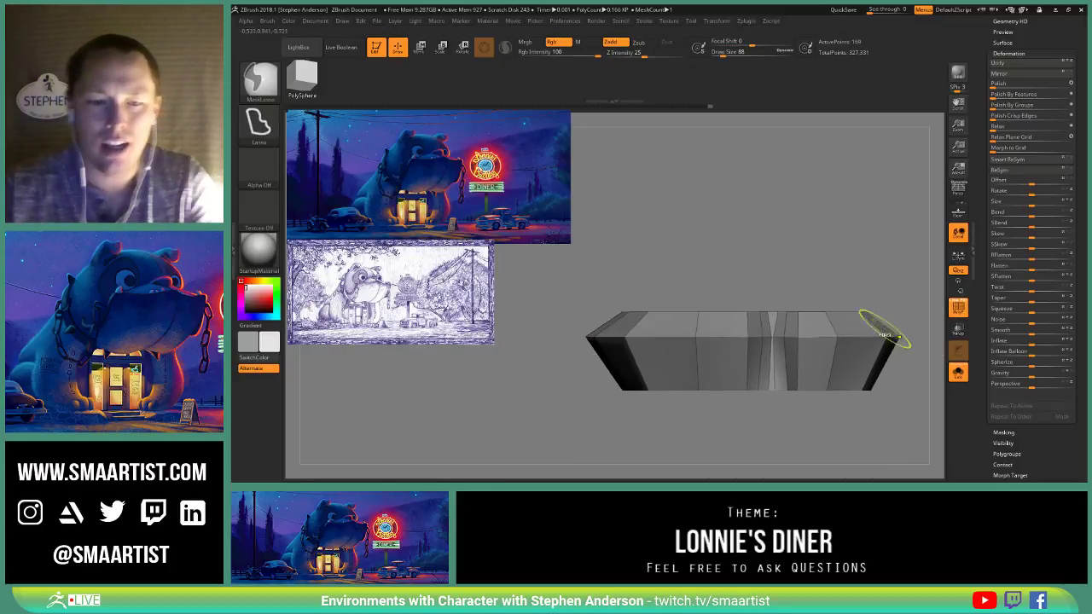
right_click_drag(888, 370, 882, 298, "alt")
mouse_move(882, 298)
left_mouse_down("ctrl")
mouse_move(628, 367)
mouse_move(554, 294)
left_mouse_up("ctrl")
left_click_drag(755, 364, 758, 366, "ctrl")
right_click_drag(757, 366, 766, 273, "alt")
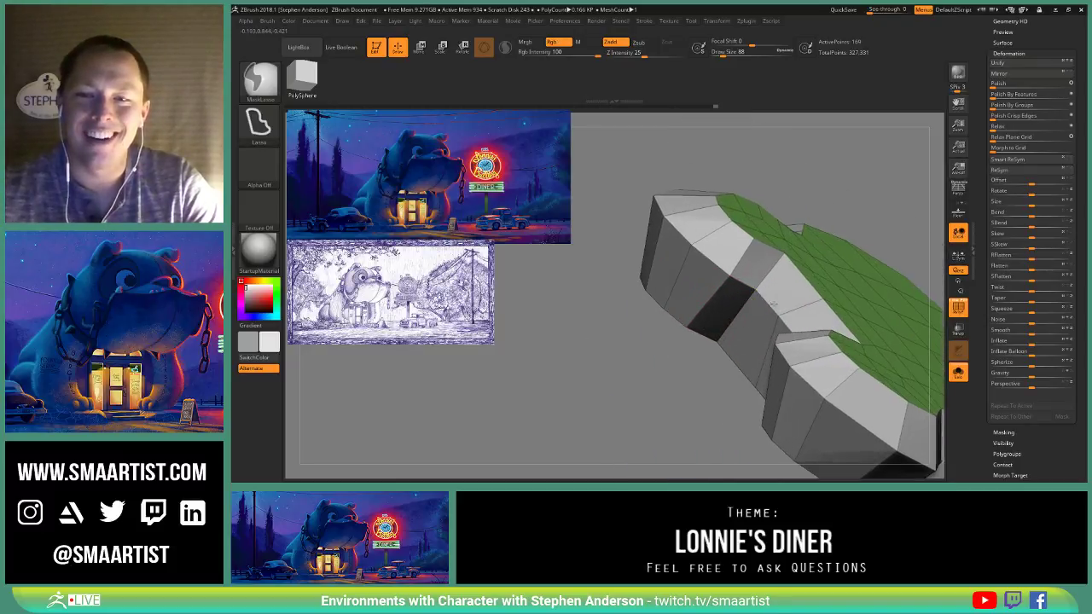
Step: Set the edge action to Crease with EdgeLoop Partial and crease the rims around the slab's two flat faces
key("space")
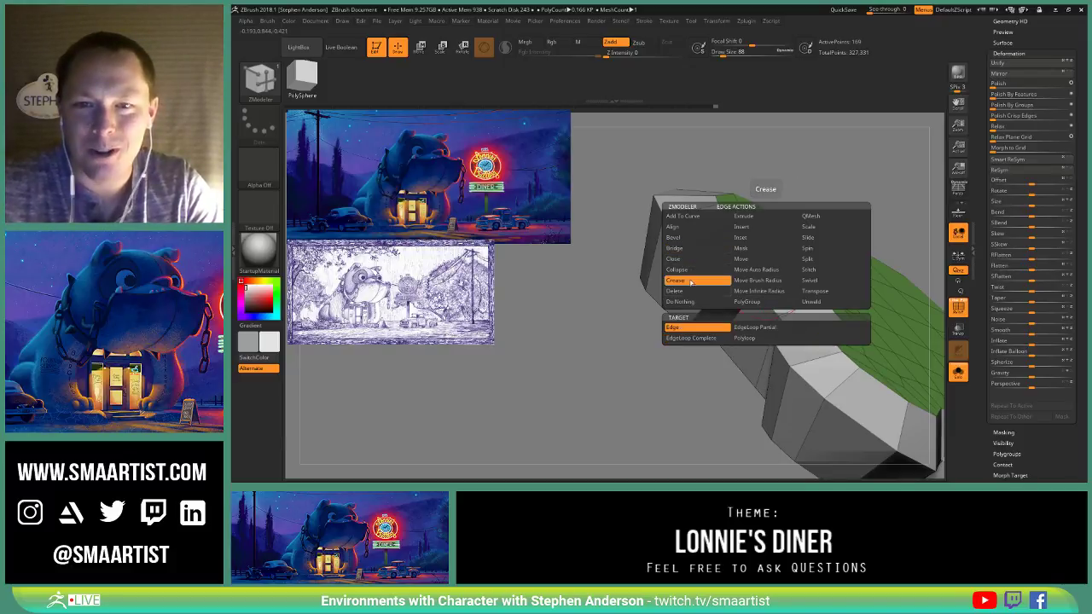
left_click(759, 328)
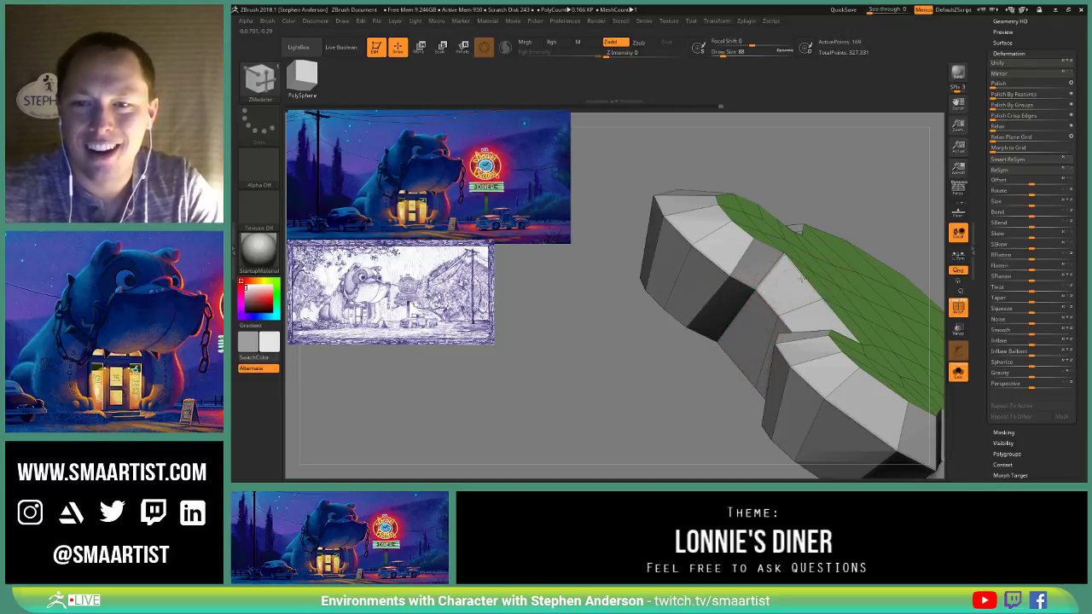
right_click_drag(802, 277, 757, 324)
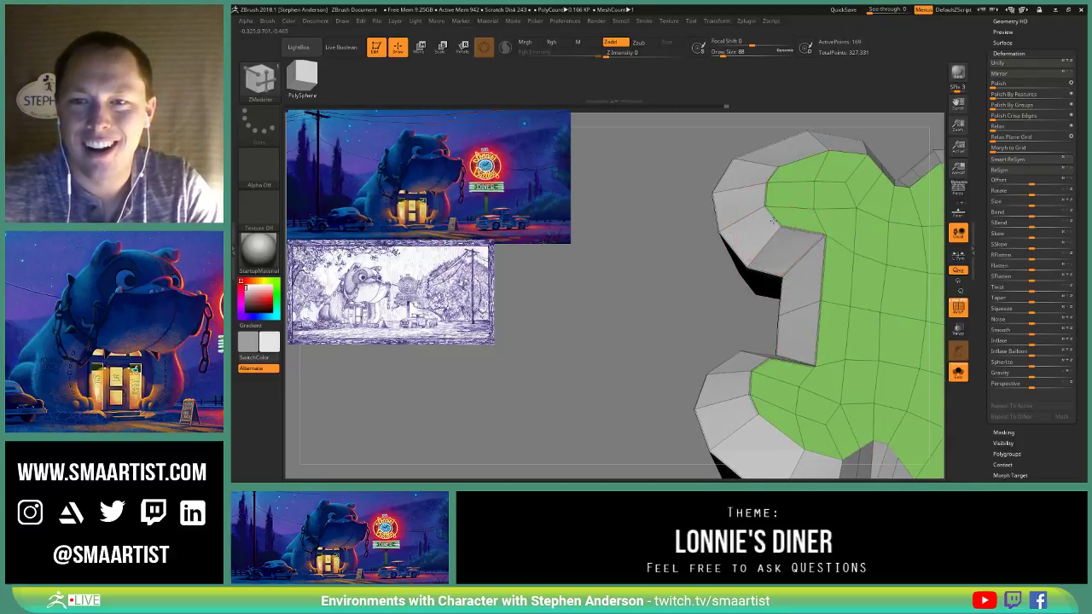
right_click_drag(780, 226, 674, 232)
right_click_drag(795, 256, 772, 248)
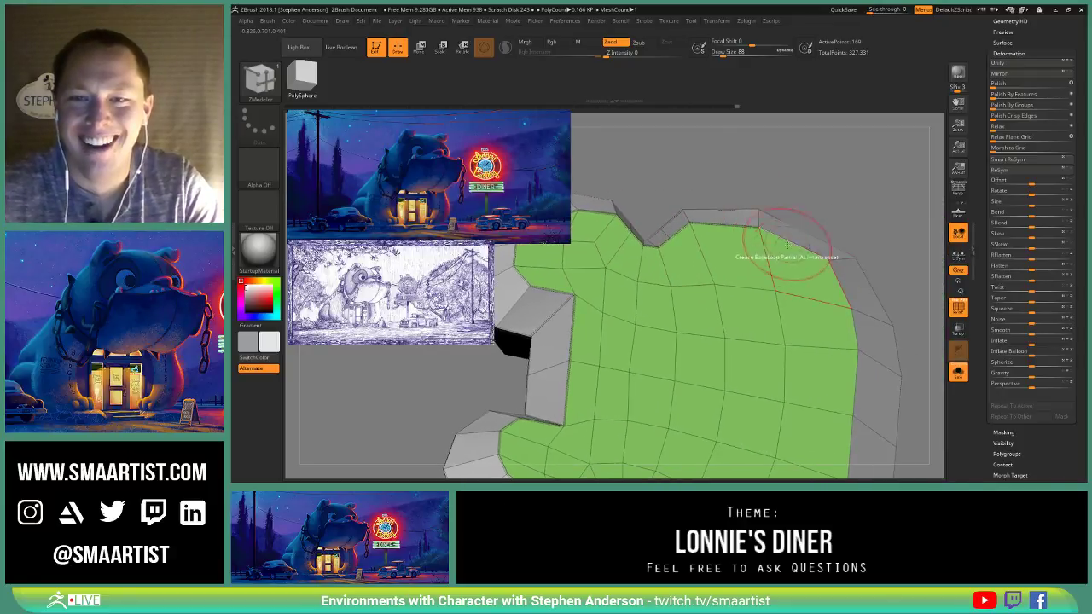
right_click_drag(849, 303, 712, 210)
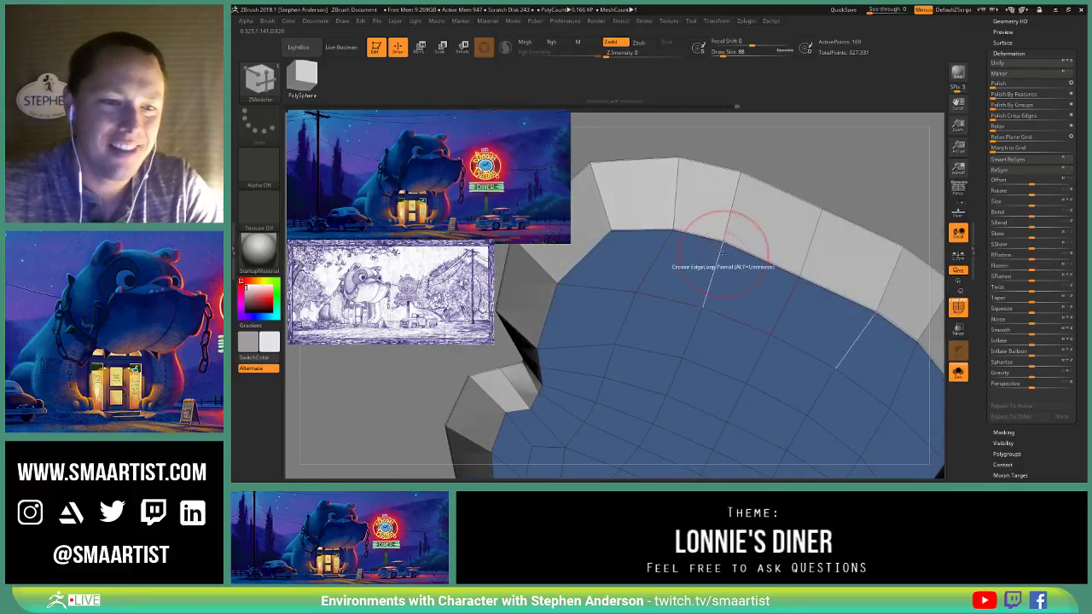
right_click_drag(732, 299, 733, 236, "ctrl")
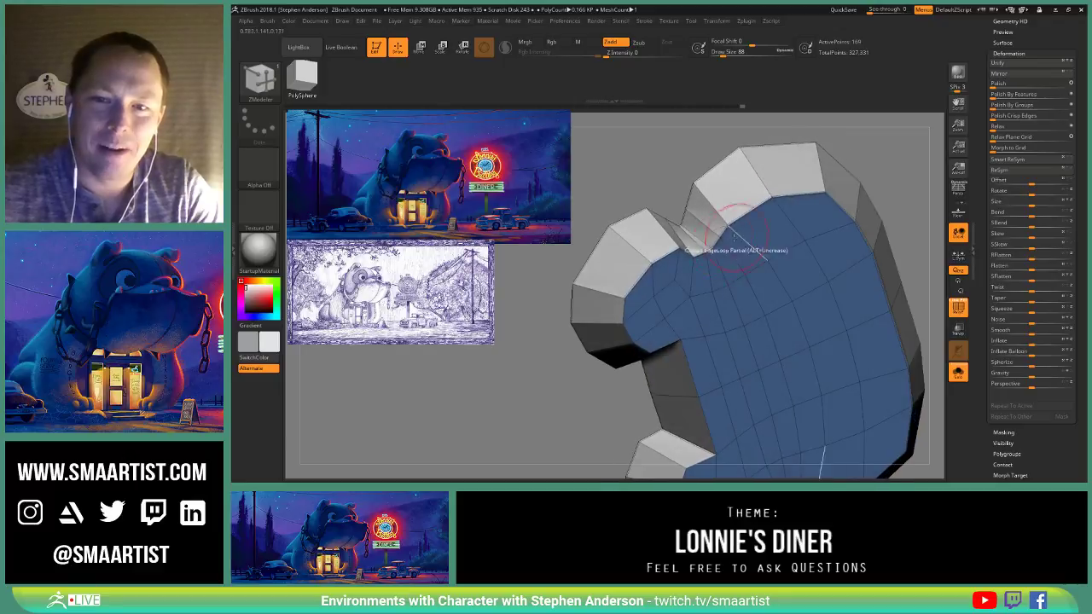
right_click_drag(665, 298, 623, 303)
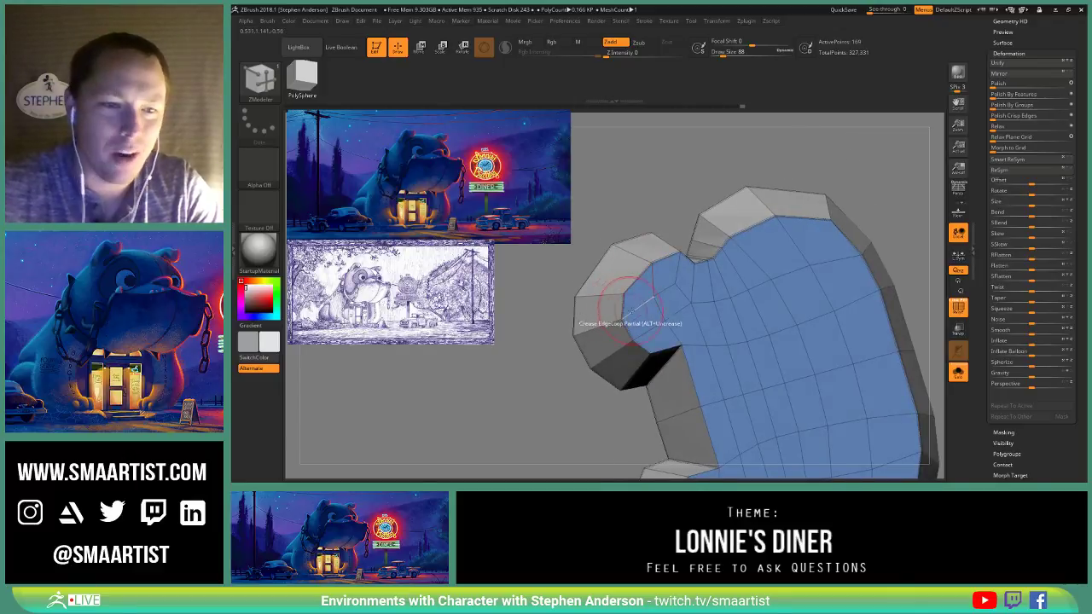
mouse_move(674, 329)
right_mouse_down()
mouse_move(698, 256)
mouse_move(725, 273)
mouse_move(731, 244)
mouse_move(743, 275)
mouse_move(776, 292)
mouse_move(777, 341)
mouse_move(730, 281)
mouse_move(699, 312)
mouse_move(694, 288)
mouse_move(731, 293)
mouse_move(712, 290)
right_mouse_up()
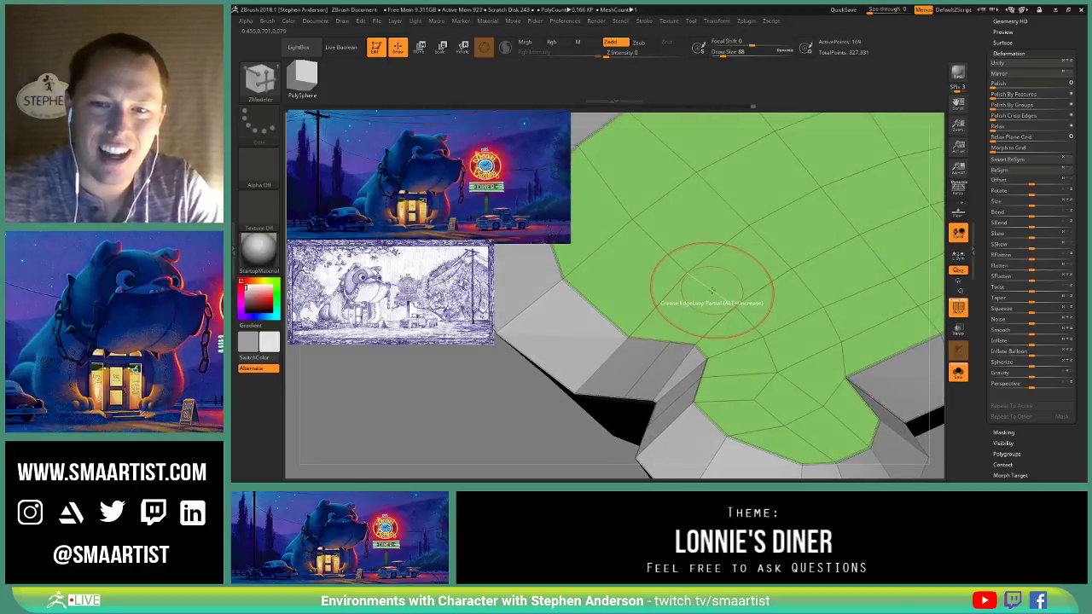
Step: Switch the edge action to Insert, try an extra edge loop across the flat face, and delete surplus loops through the paw crease's side walls
key("space")
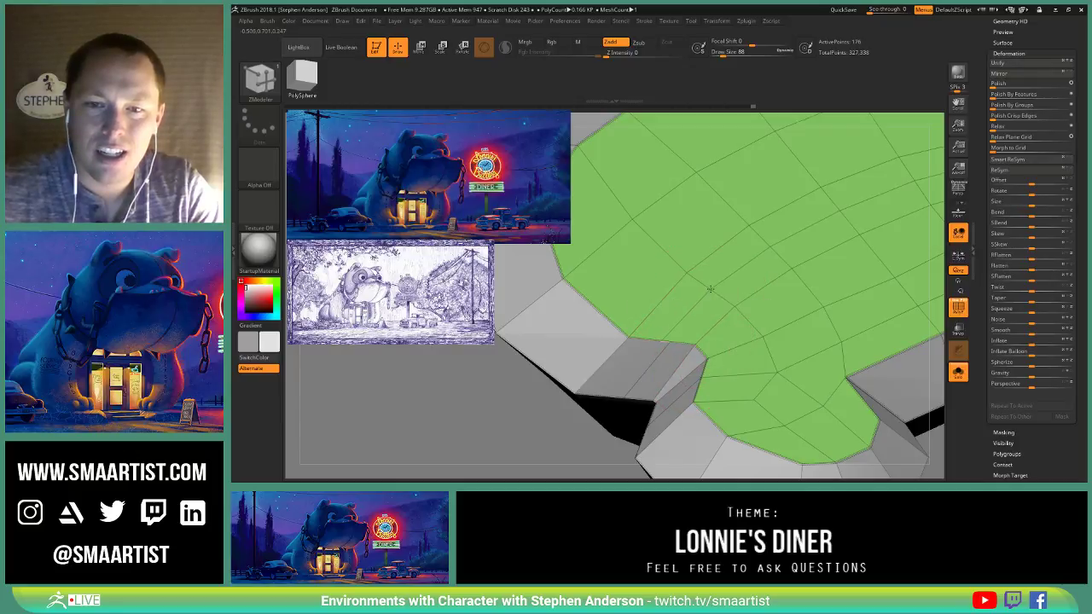
mouse_move(695, 345)
right_mouse_down()
mouse_move(707, 370)
mouse_move(721, 249)
mouse_move(720, 290)
mouse_move(691, 382)
right_mouse_up()
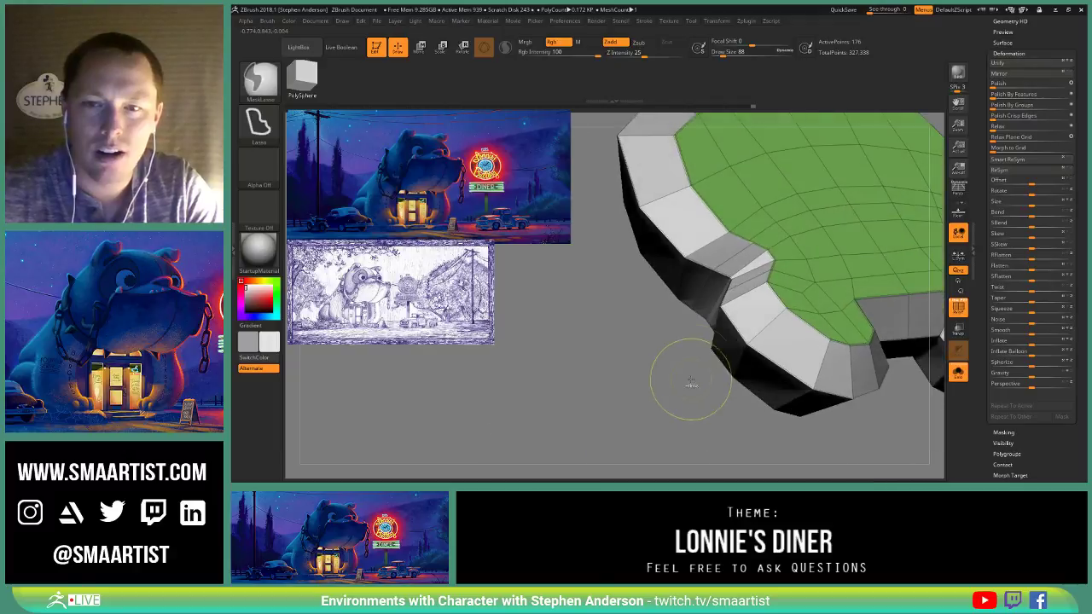
mouse_move(743, 267)
right_mouse_down()
mouse_move(814, 220)
mouse_move(816, 273)
mouse_move(769, 232)
mouse_move(742, 307)
mouse_move(763, 224)
mouse_move(807, 288)
mouse_move(799, 345)
mouse_move(789, 342)
mouse_move(796, 333)
right_mouse_up()
Step: Inspect the slab beneath the bulldog in the full scene and isolate it again
left_click(958, 378)
right_click_drag(736, 365, 723, 363)
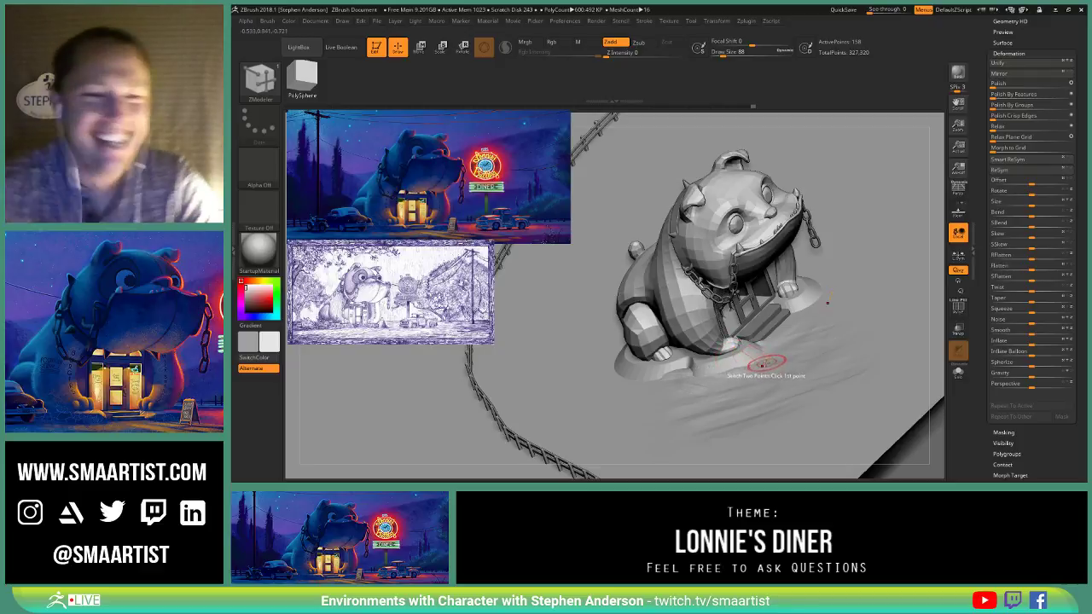
key("ctrl")
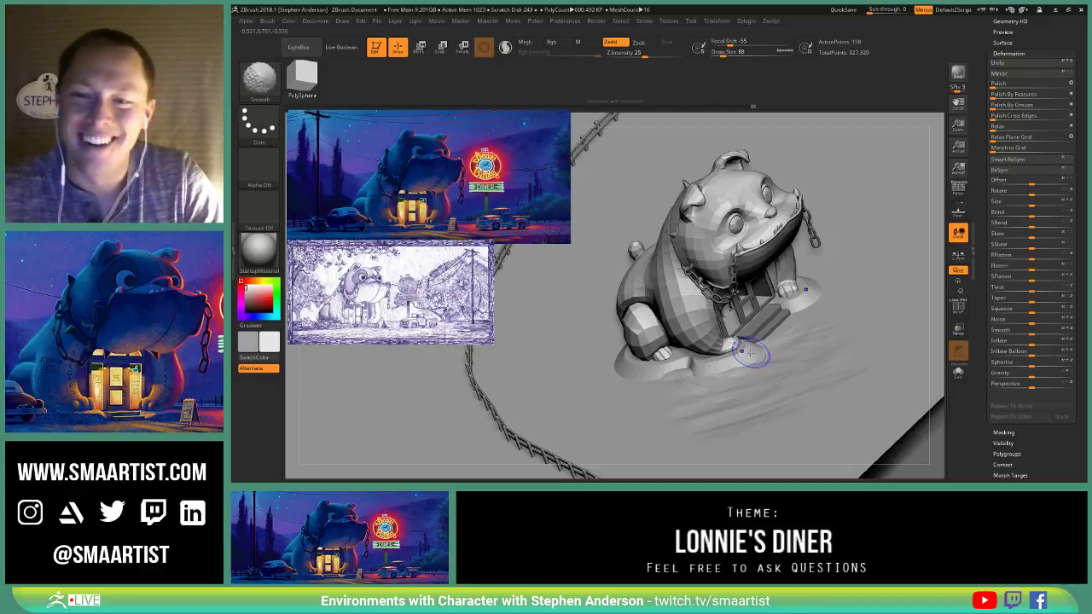
right_click_drag(786, 391, 793, 457, "ctrl")
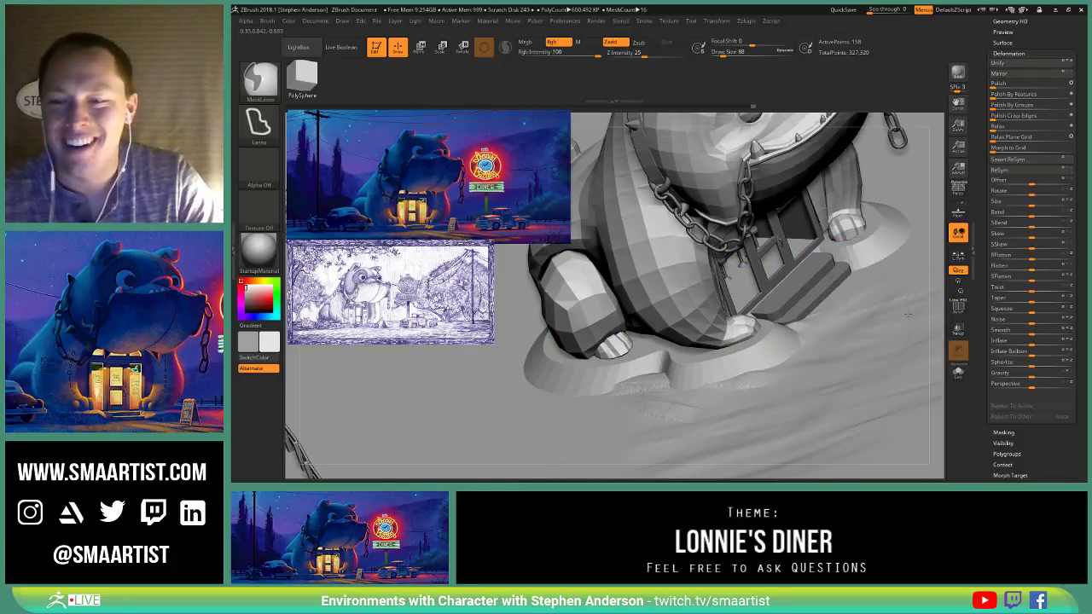
left_click(956, 372)
mouse_move(853, 375)
right_mouse_down()
mouse_move(694, 366)
mouse_move(758, 253)
right_mouse_up()
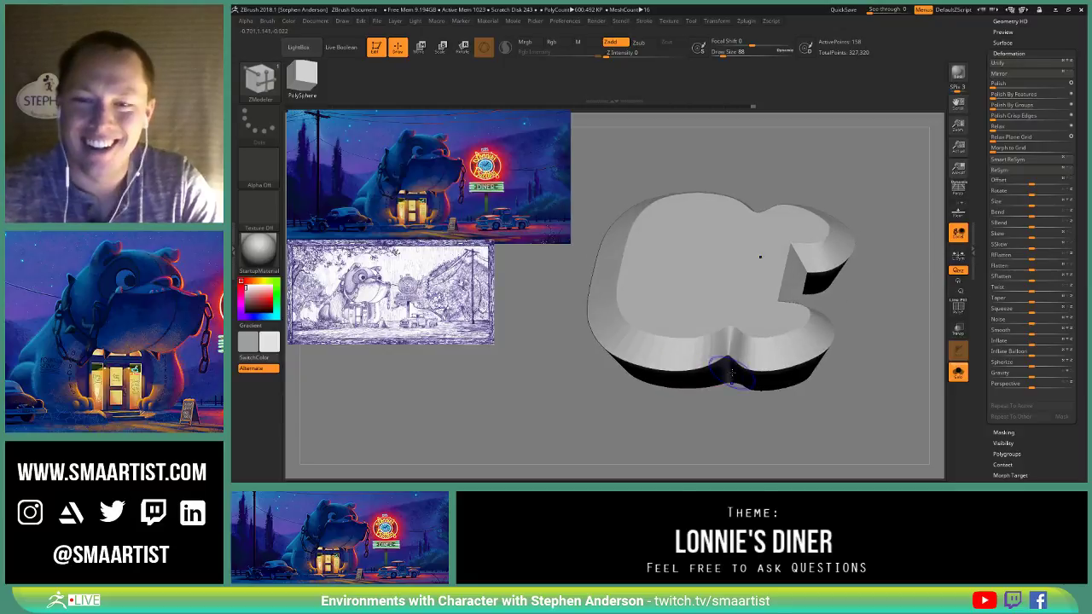
Step: Apply the Crease edge action to the vertical edges inside the paw crease and preview the slab with dynamic subdivision and no wireframe
mouse_move(745, 339)
right_mouse_down()
mouse_move(723, 331)
mouse_move(775, 389)
right_mouse_up()
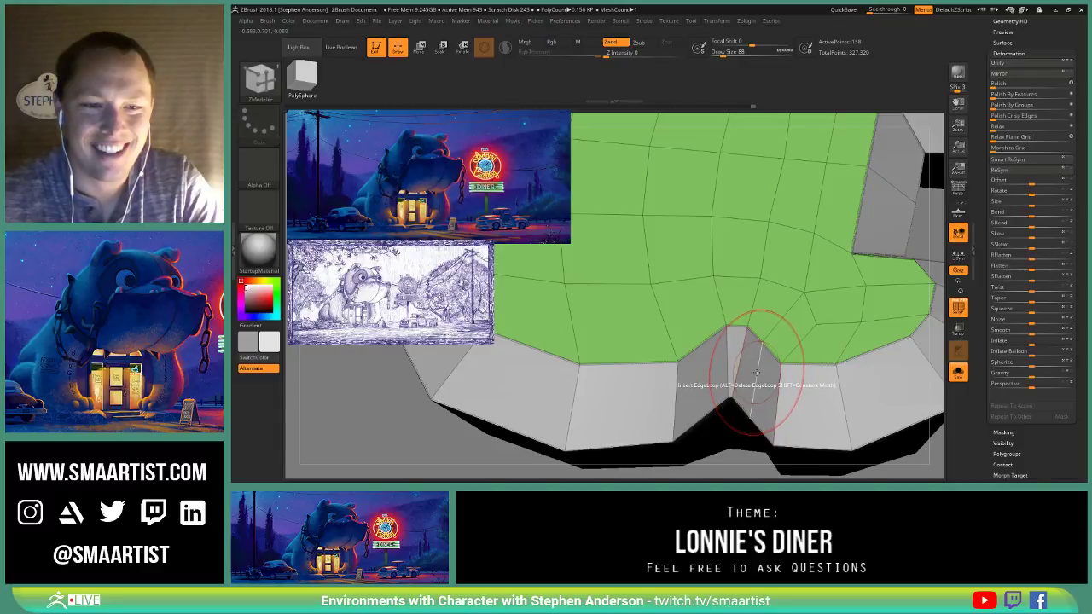
right_click_drag(749, 357, 749, 393)
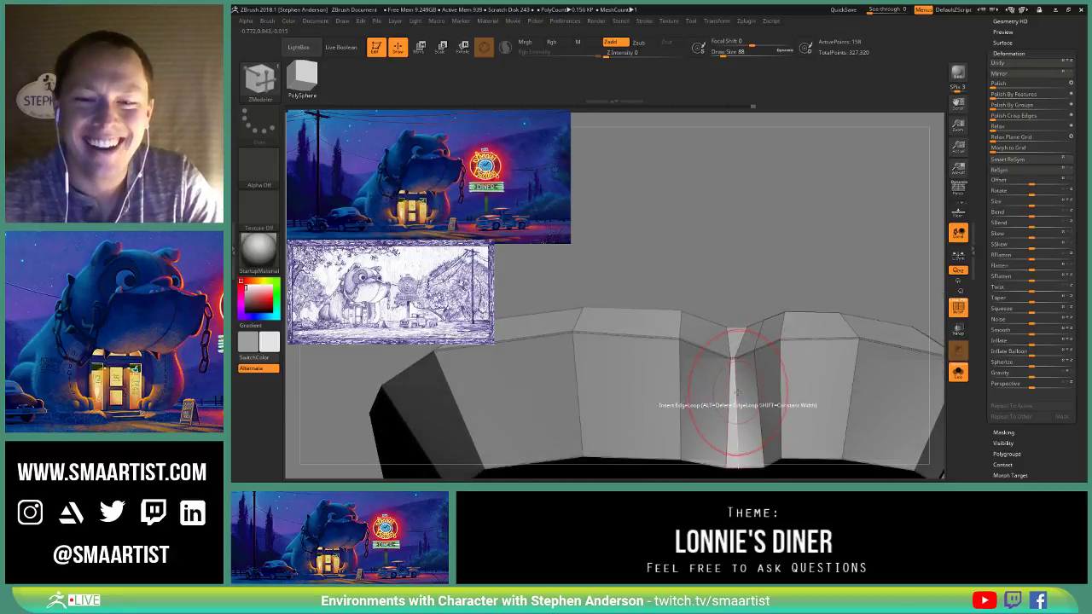
key("space")
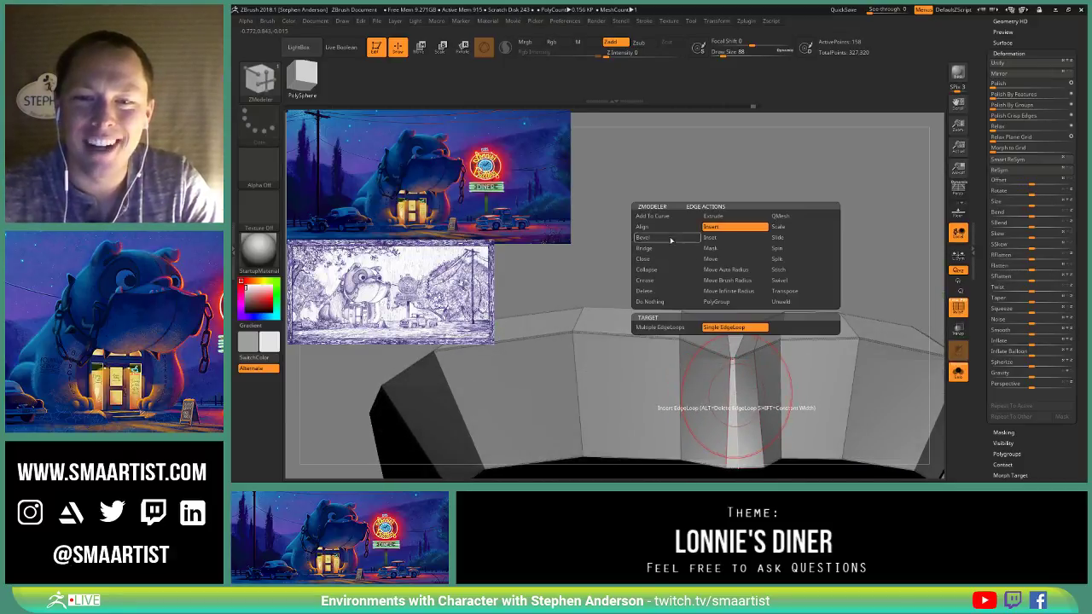
left_click(665, 280)
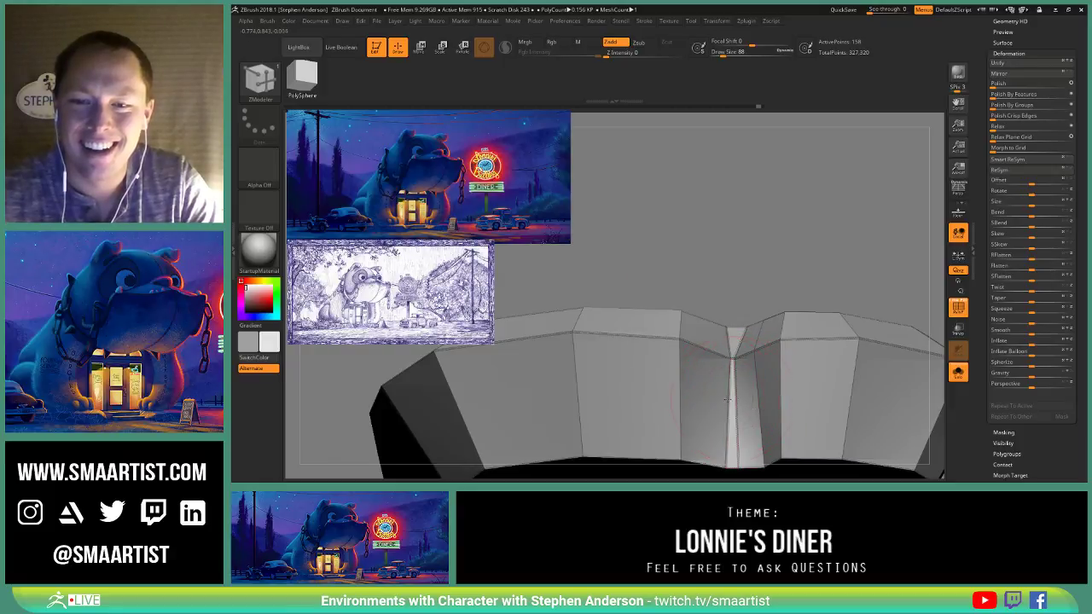
mouse_move(728, 399)
right_mouse_down("ctrl")
mouse_move(734, 327)
mouse_move(748, 395)
right_mouse_up("ctrl")
key("d")
key("shift+f")
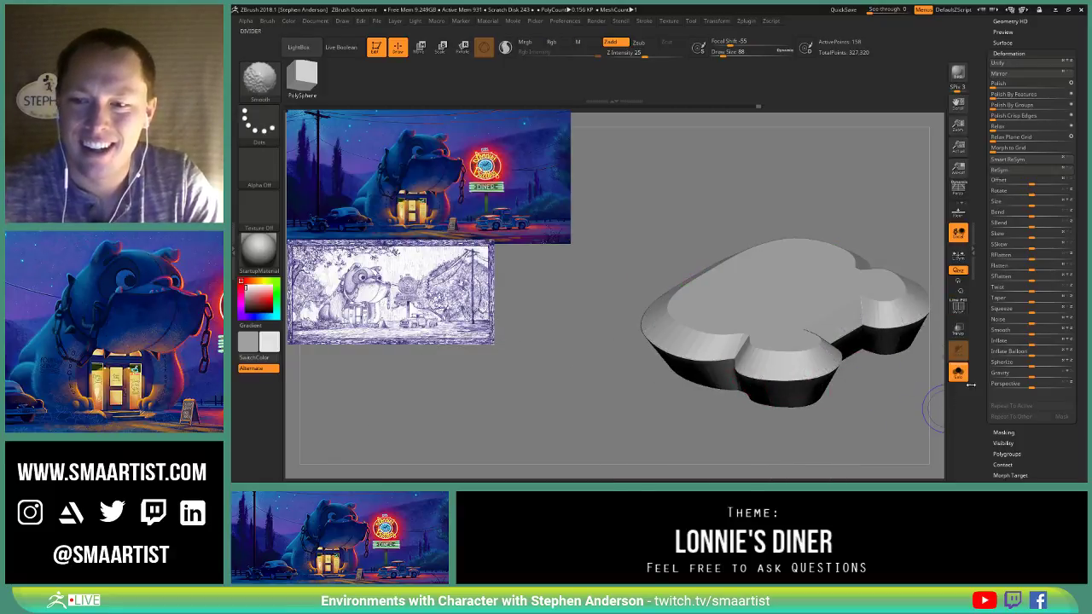
Step: Turn off the slab's isolation to check it in the full bulldog scene, and save the project
left_click(958, 373)
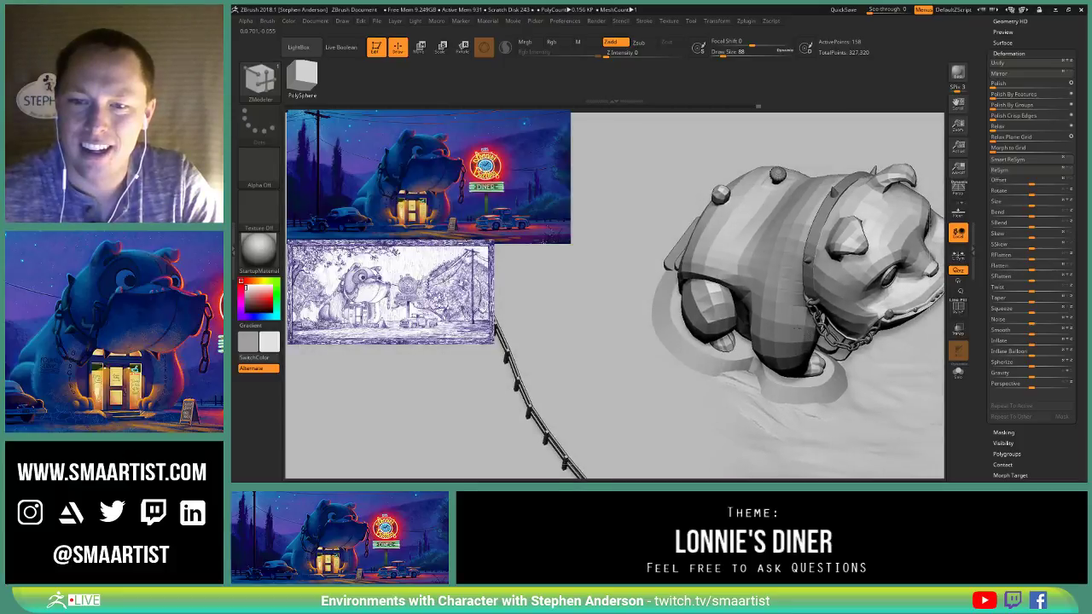
right_click_drag(799, 327, 828, 284)
left_click_drag(834, 261, 864, 171)
scroll(1014, 111, "up", 3)
key("ctrl")
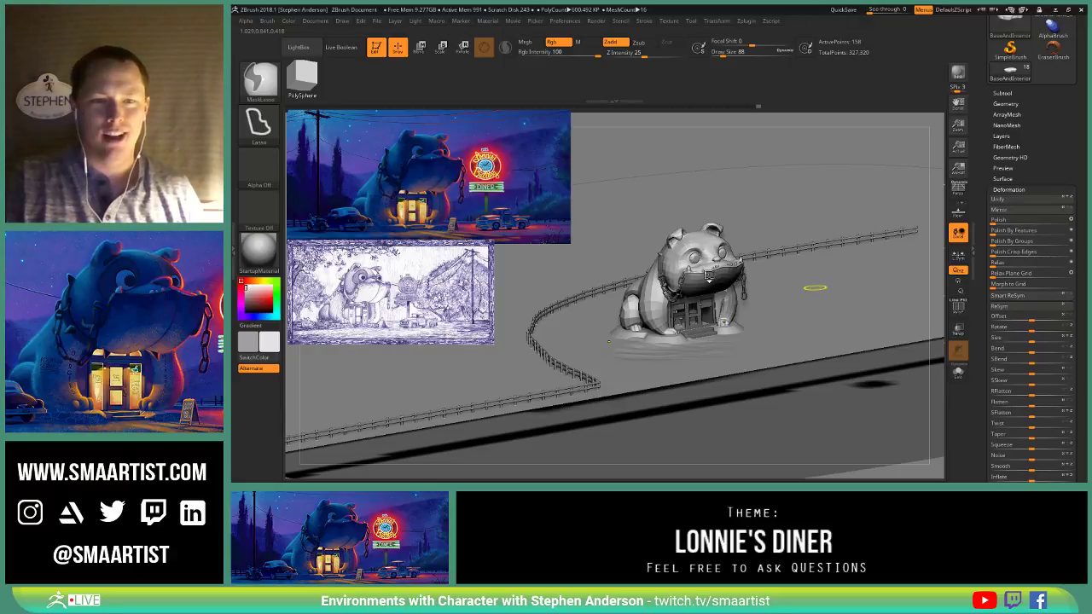
key("ctrl+s")
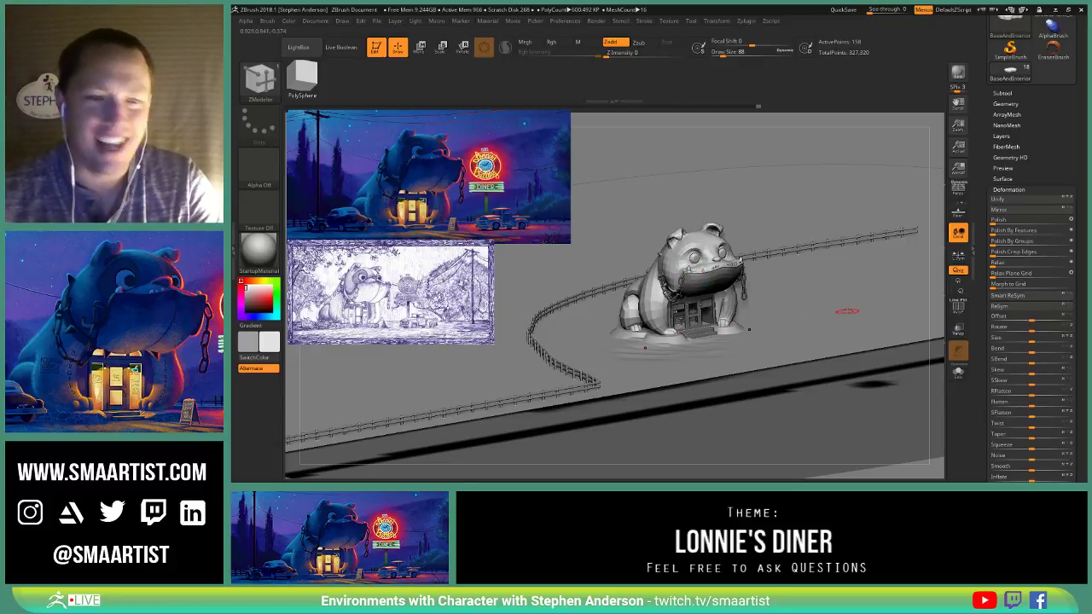
Step: Lower the slab's crease level and set its dynamic subdivision SmoothSubdiv to 3
right_click_drag(847, 285, 715, 341, "alt")
mouse_move(651, 356)
right_mouse_down()
mouse_move(642, 348)
mouse_move(633, 362)
right_mouse_up()
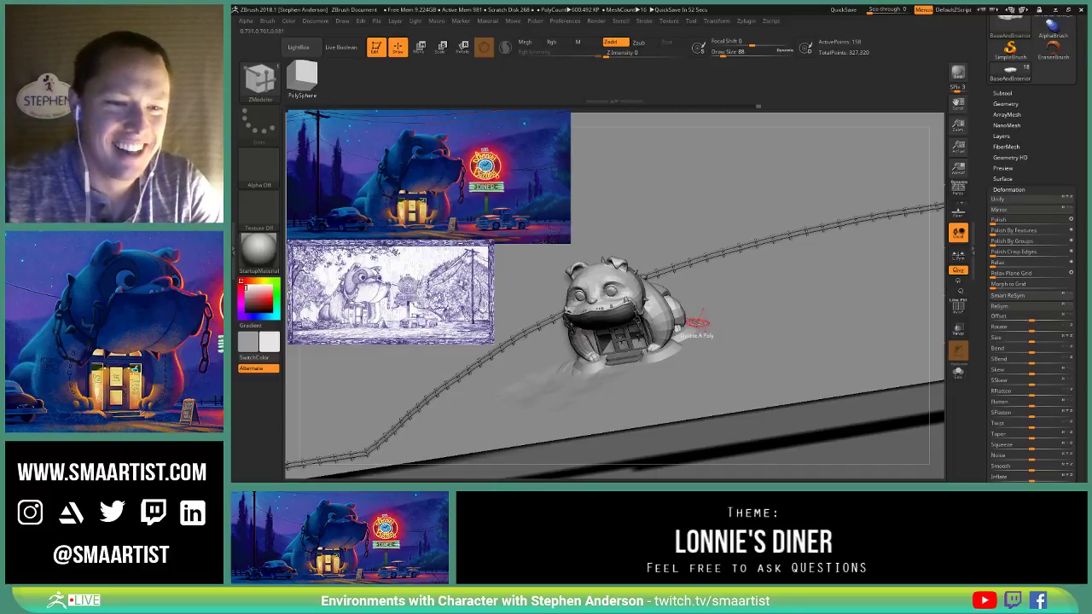
mouse_move(711, 334)
right_mouse_down()
mouse_move(689, 330)
mouse_move(611, 373)
mouse_move(693, 355)
right_mouse_up()
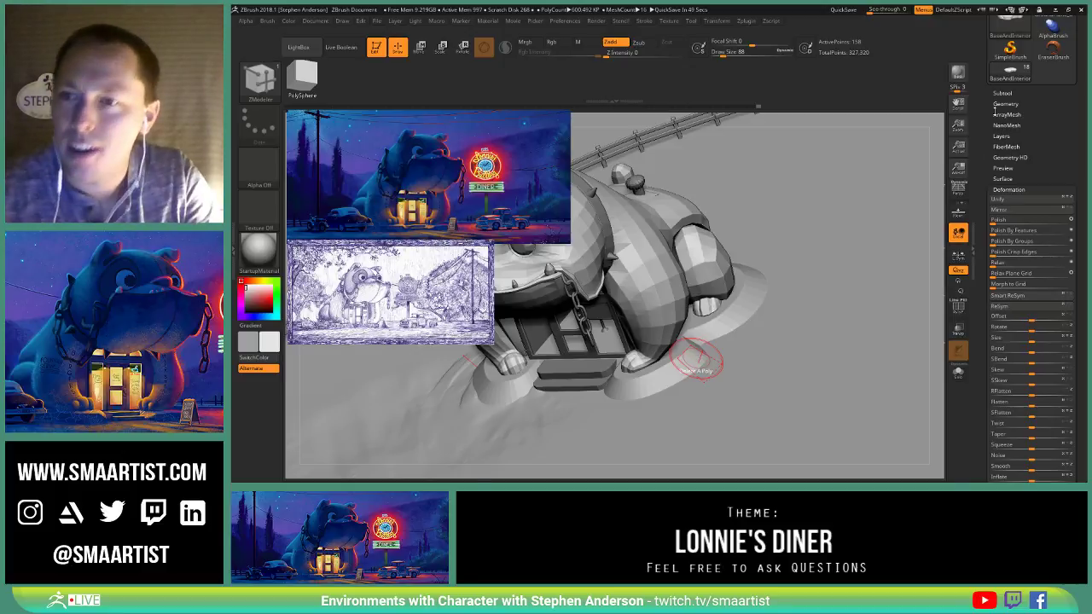
left_click(1005, 103)
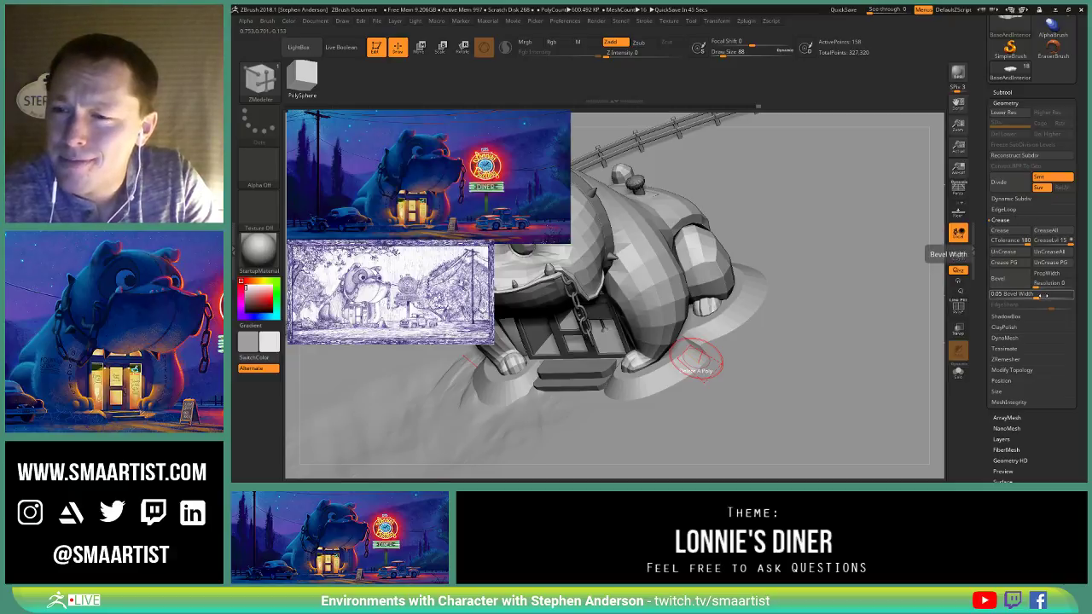
left_click_drag(1061, 242, 1044, 242)
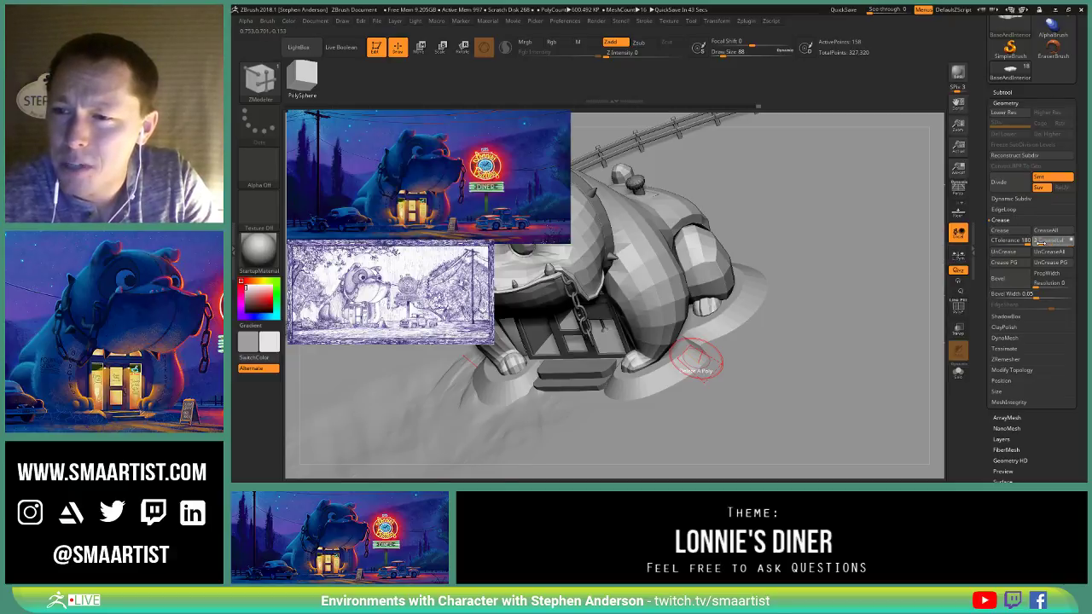
left_click(1032, 198)
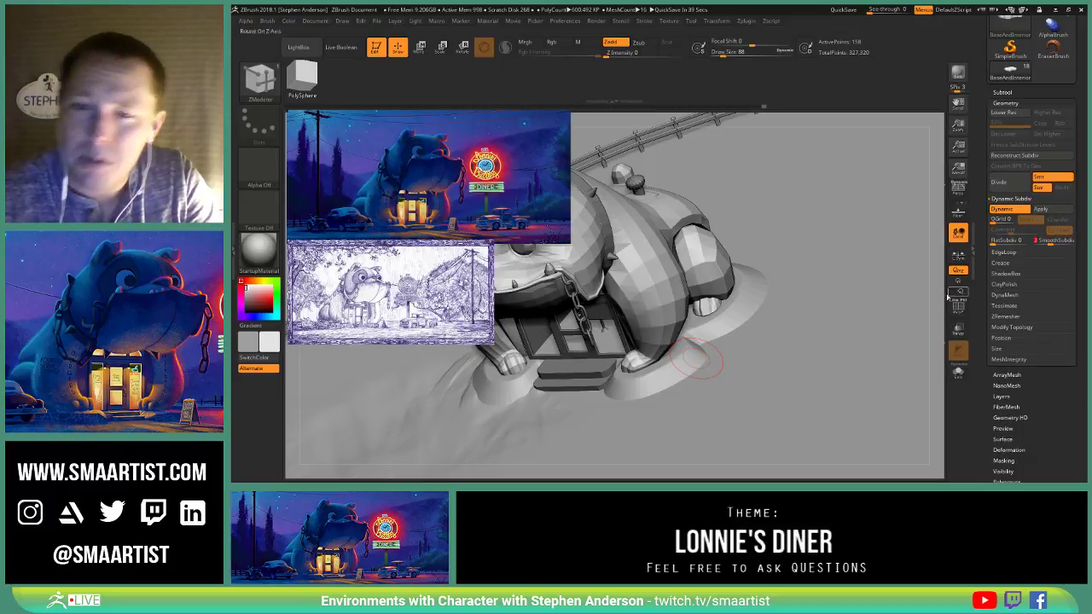
mouse_move(776, 309)
left_mouse_down()
mouse_move(794, 304)
mouse_move(785, 285)
mouse_move(836, 312)
left_mouse_up()
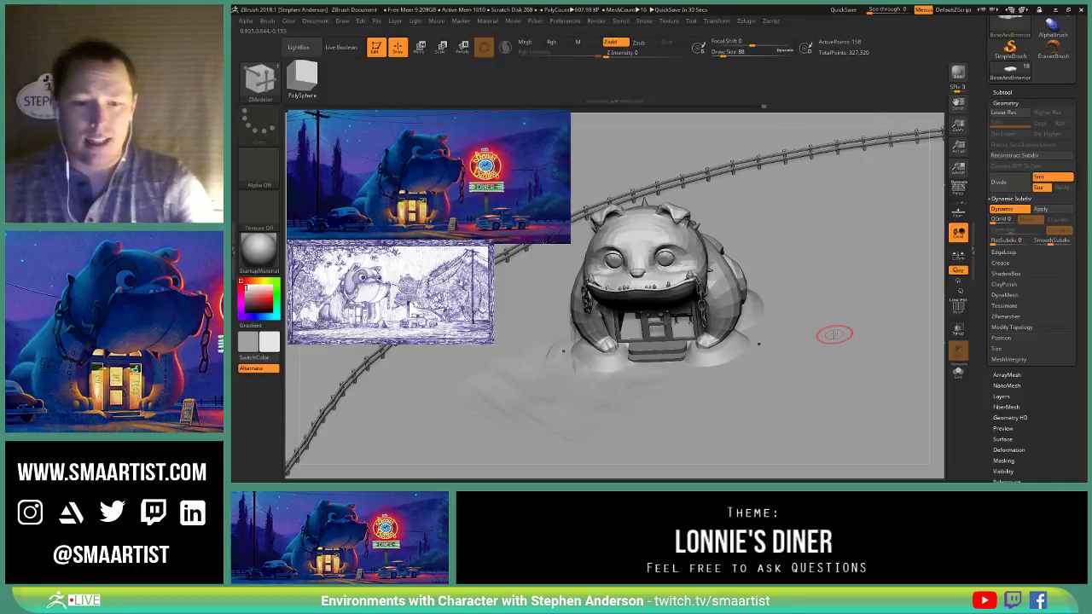
Step: Inspect the smoothed slab around the bulldog's paws and the steps, with and without the wireframe
key("shift+f")
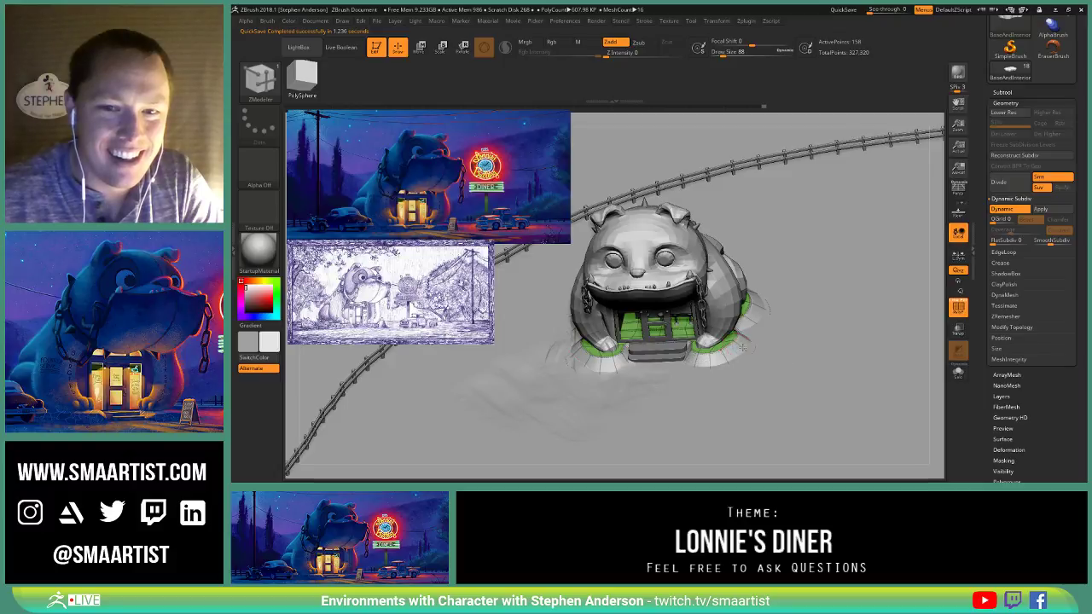
right_click_drag(605, 350, 663, 348)
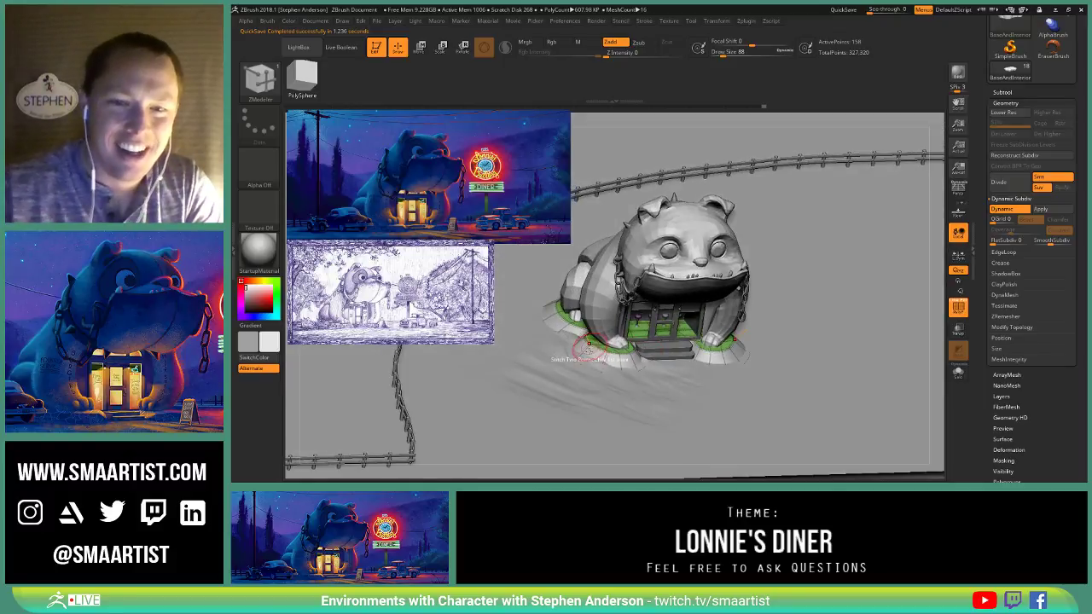
right_click_drag(589, 352, 591, 358)
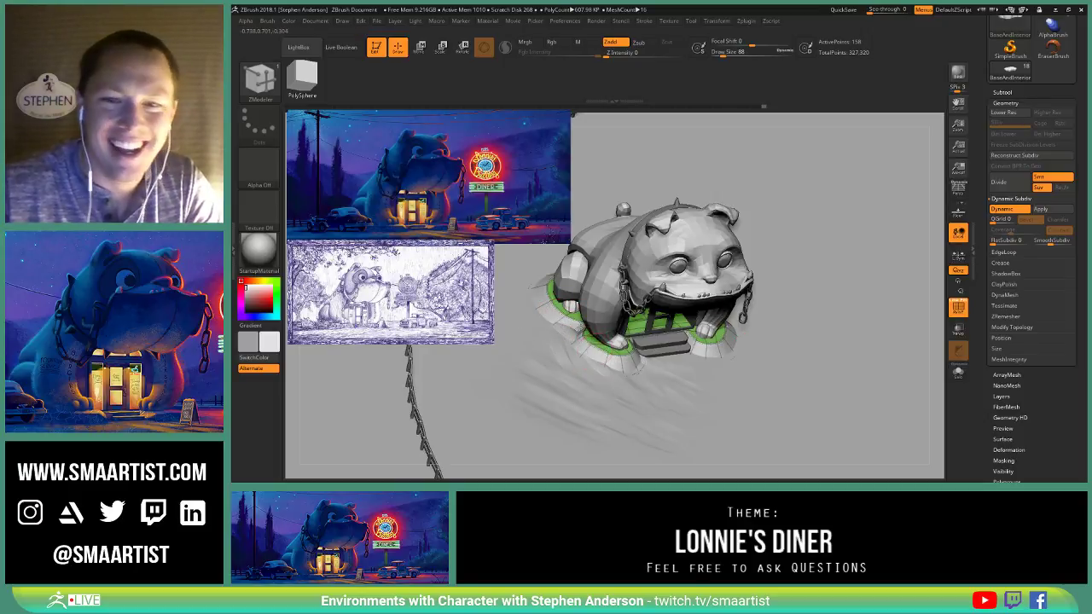
right_click_drag(819, 380, 849, 400)
key("shift+f")
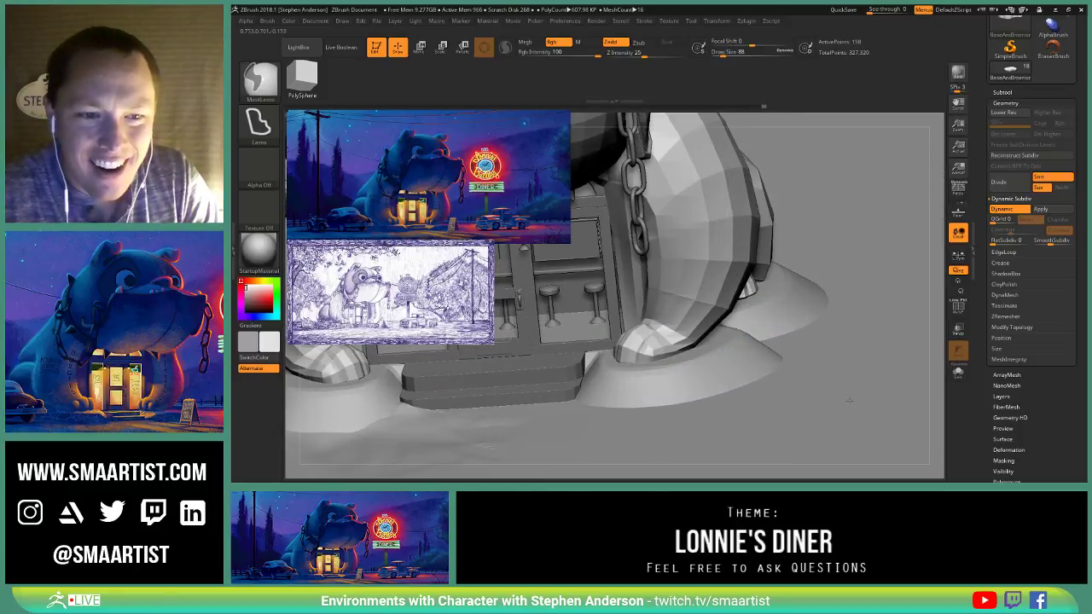
mouse_move(744, 365)
right_mouse_down()
mouse_move(735, 356)
mouse_move(756, 366)
right_mouse_up()
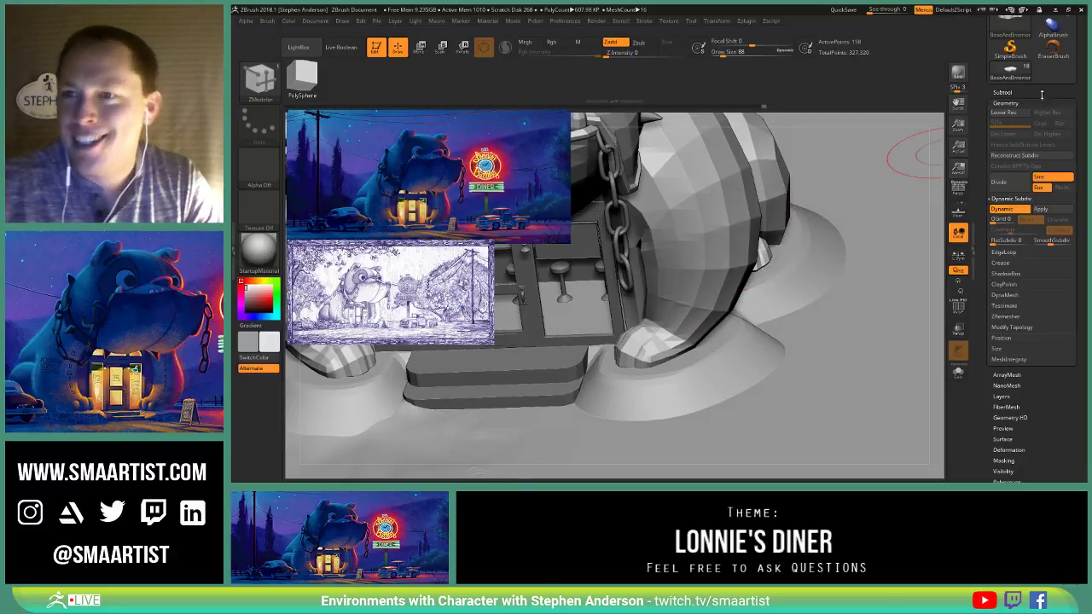
Step: Switch to the InsertMesh brush that holds the GroundPlane fence piece
scroll(1037, 93, "up", 2)
mouse_move(1054, 79)
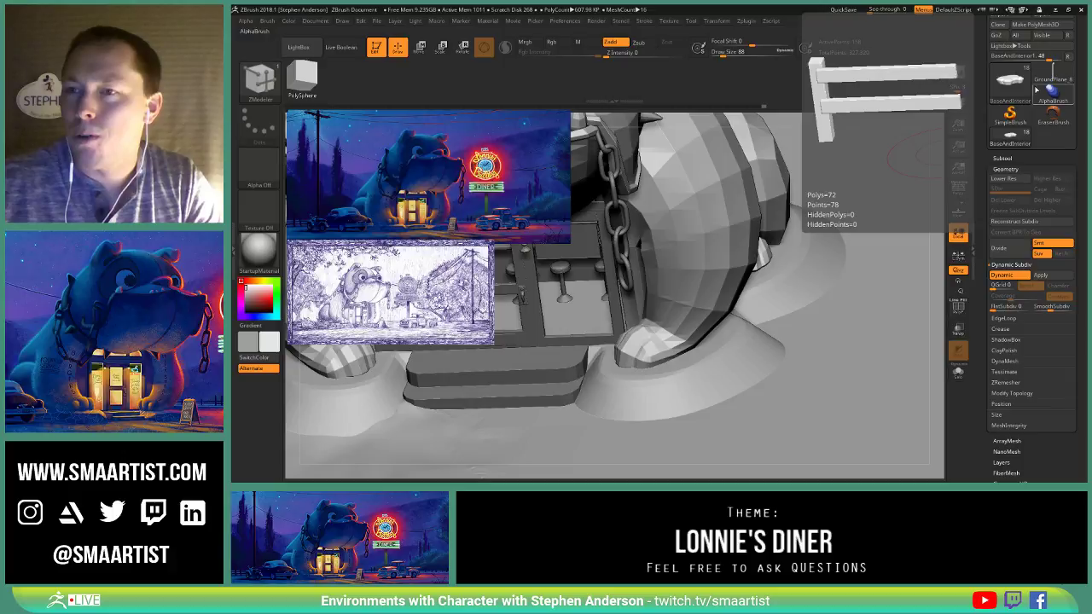
left_click(259, 81)
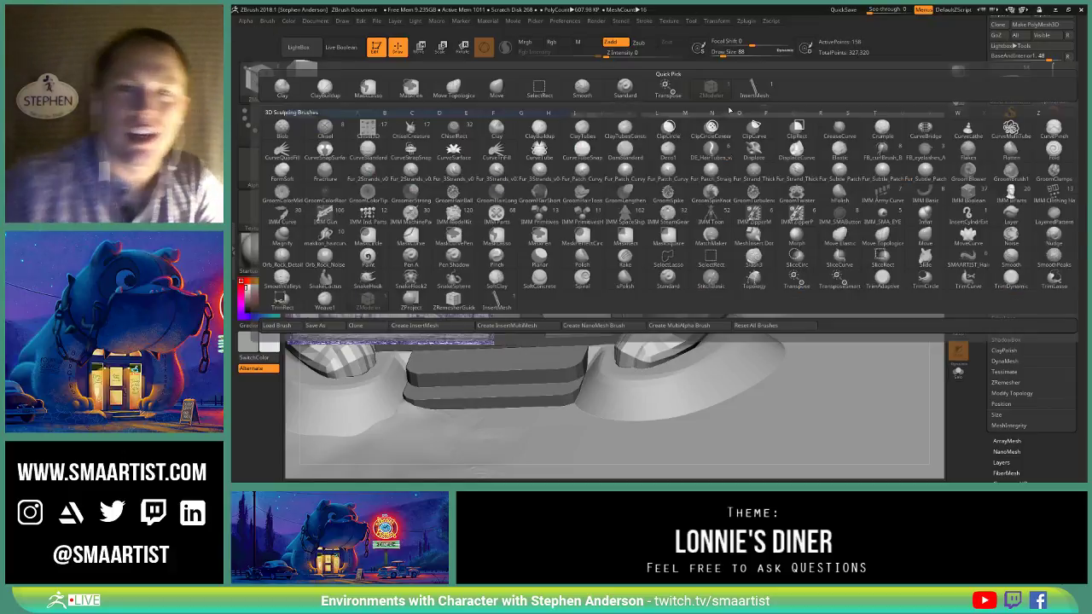
left_click(755, 89)
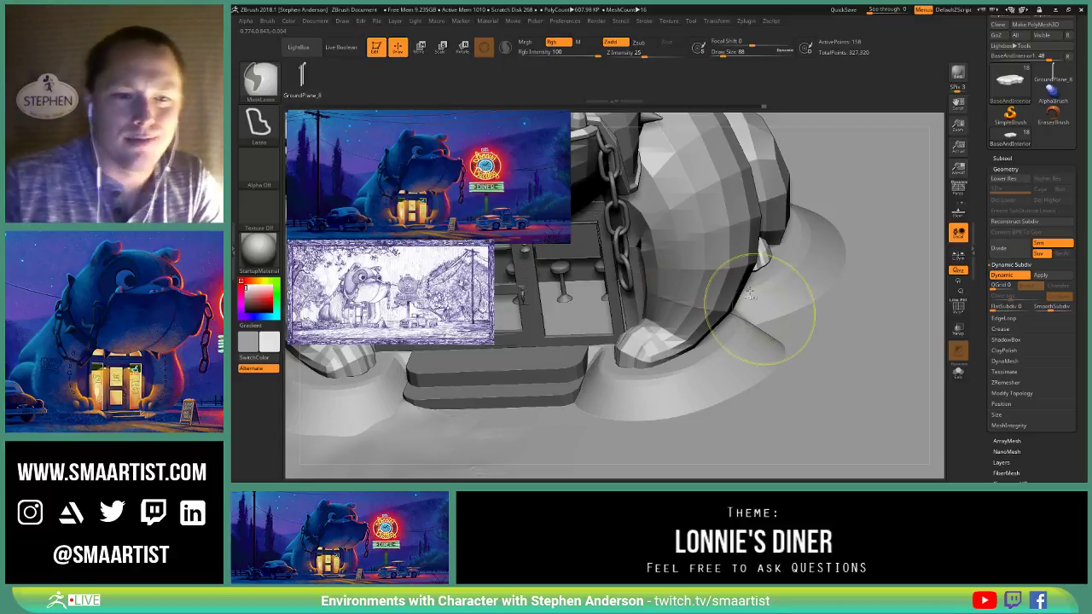
mouse_move(758, 307)
right_mouse_down("ctrl")
mouse_move(745, 192)
mouse_move(696, 142)
right_mouse_up("ctrl")
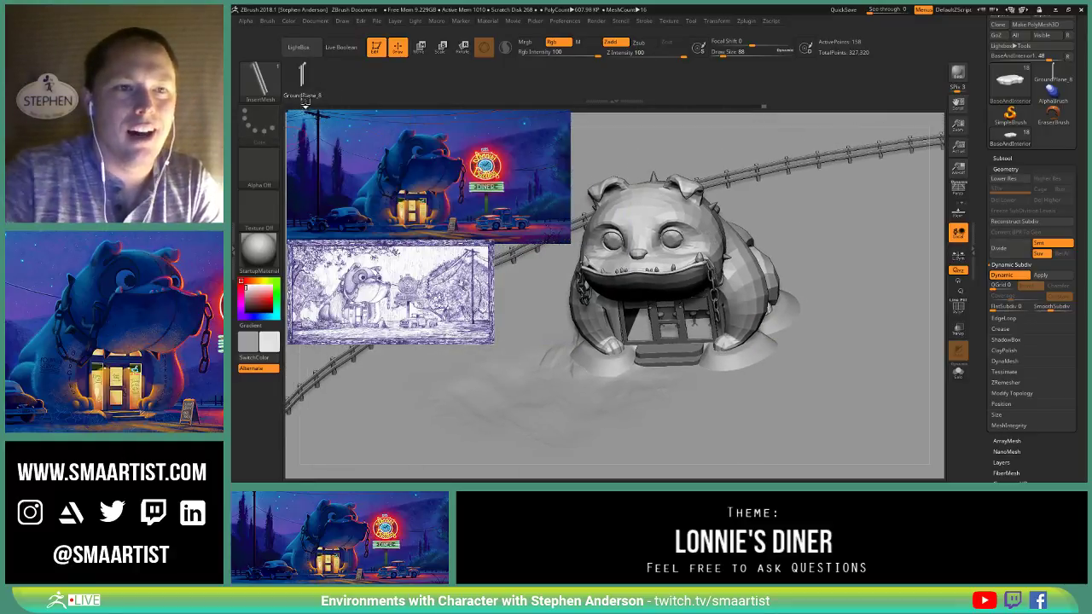
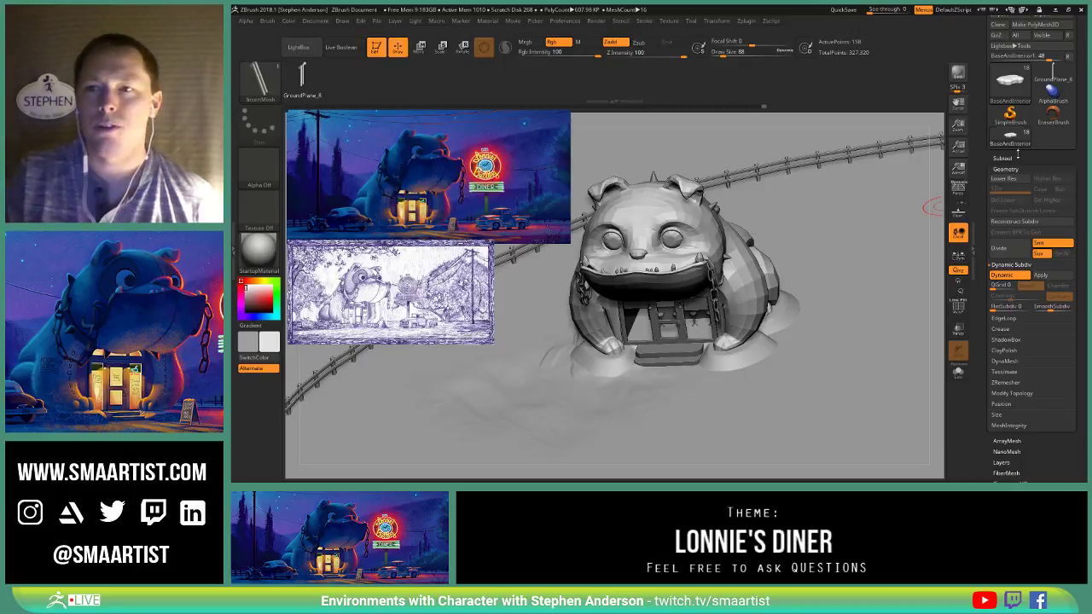
Step: Make the GroundPlane fence segment the active tool and rename its subtool FenceBlocking
left_click(1053, 81)
left_click(1027, 160)
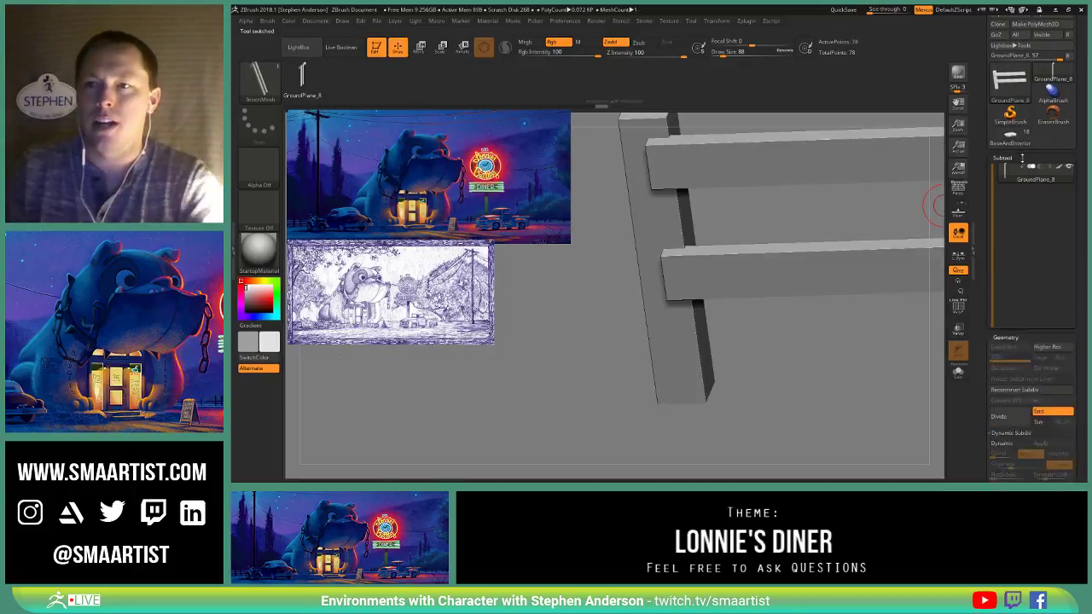
left_click_drag(1077, 410, 1082, 391)
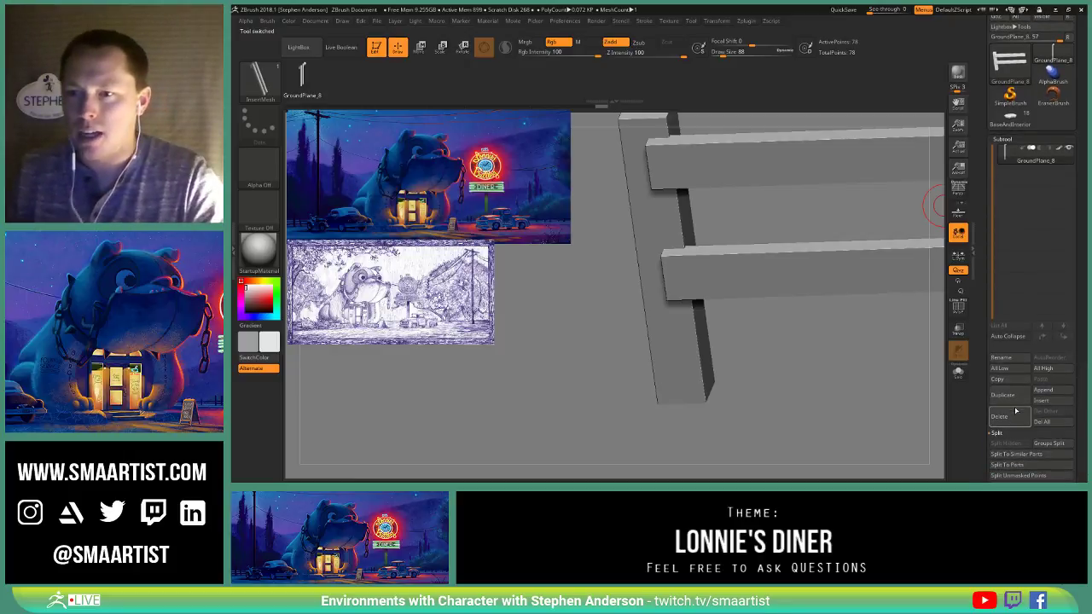
left_click(1016, 360)
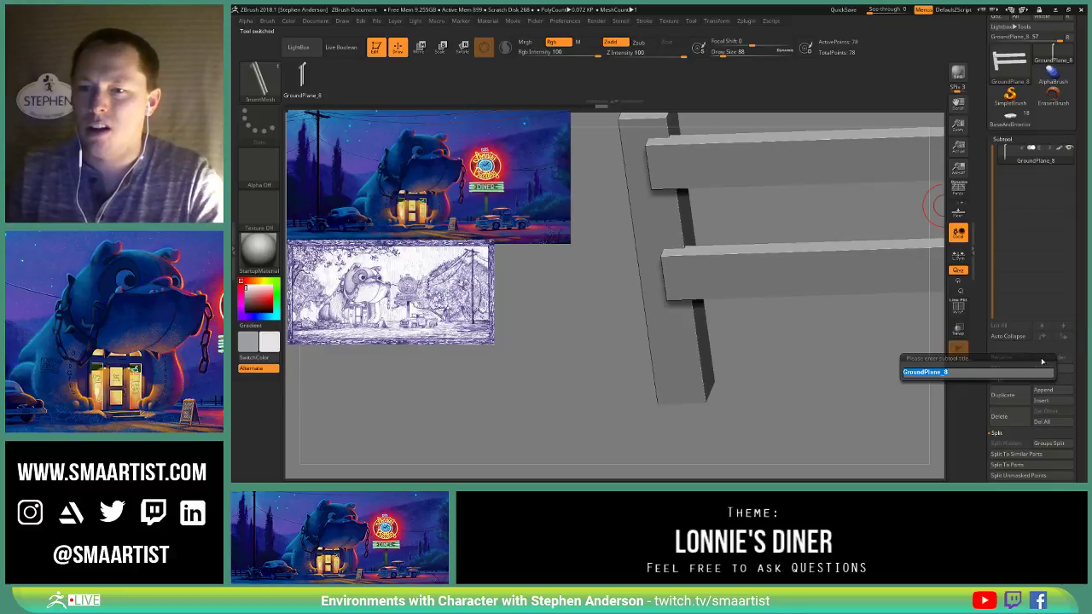
type("Fen")
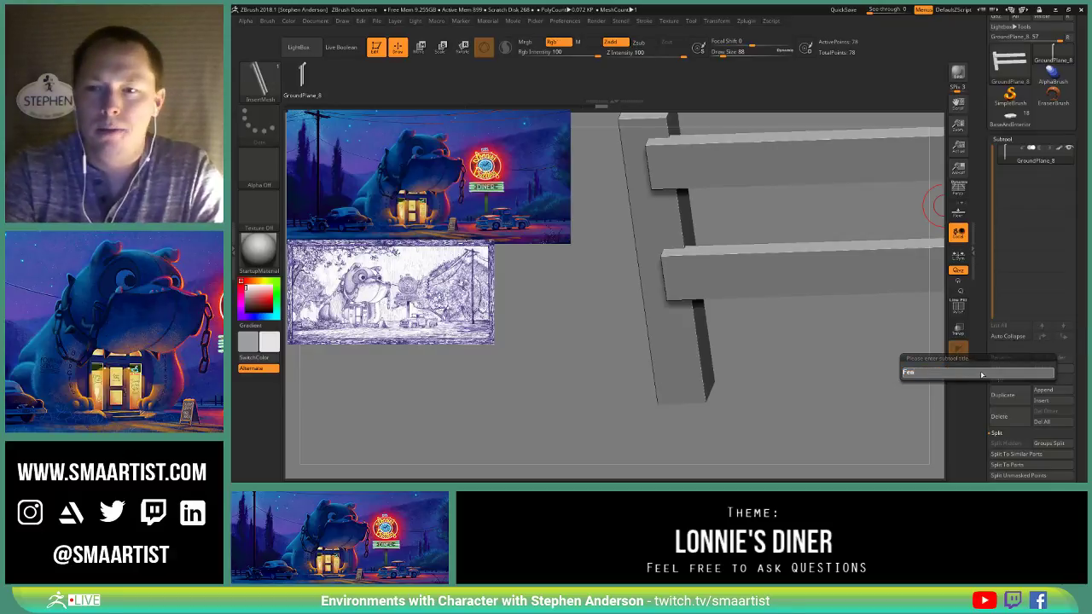
type("ceBlock")
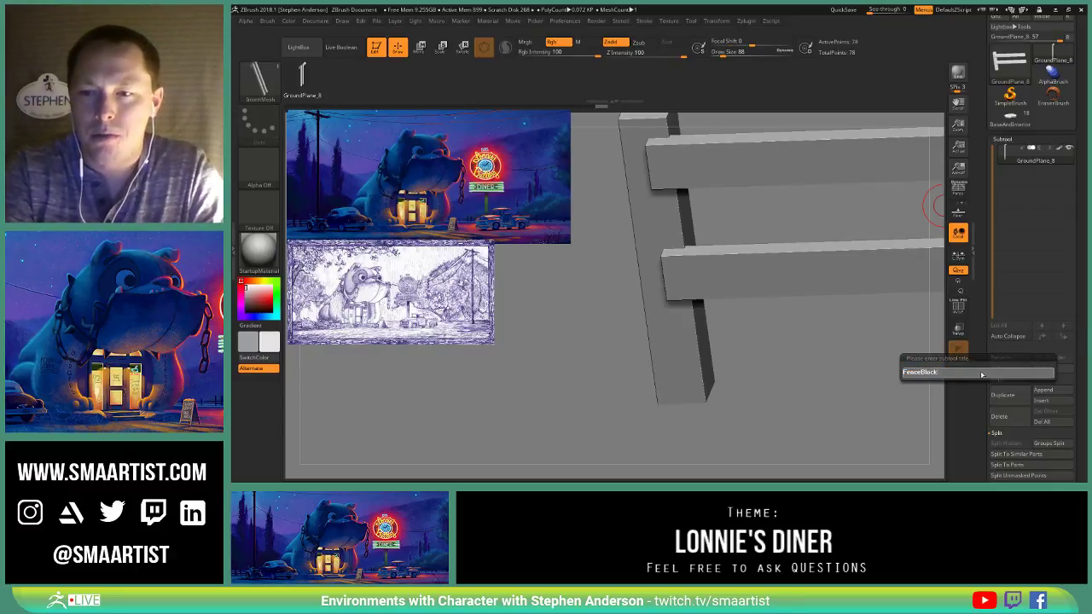
type("ing")
key("Return")
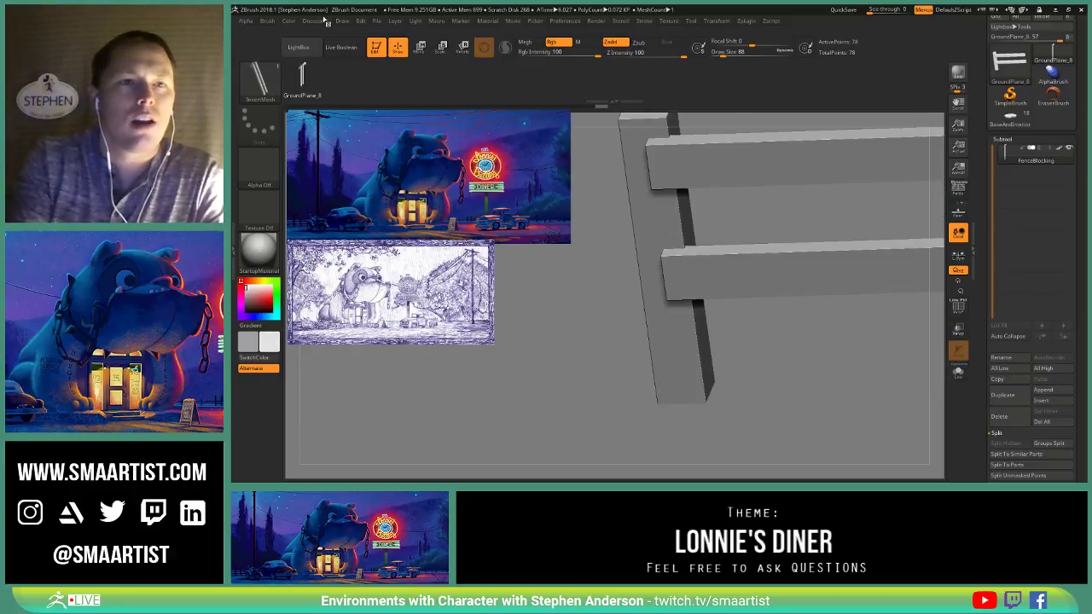
Step: Create an InsertMesh from the FenceBlocking segment and append it to the current InsertMesh brush
left_click(267, 21)
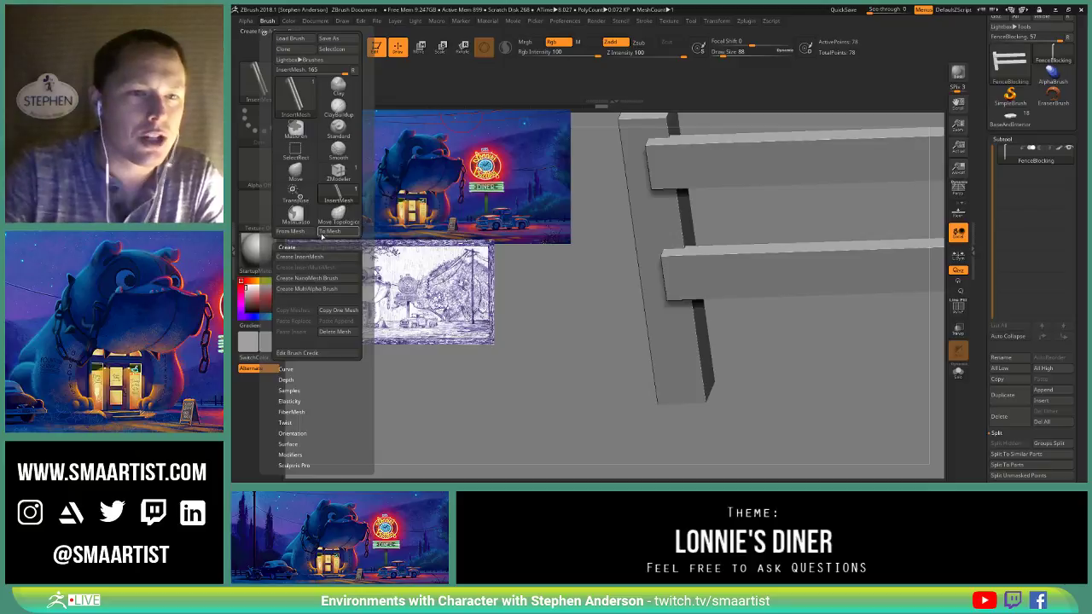
scroll(341, 180, "down", 3)
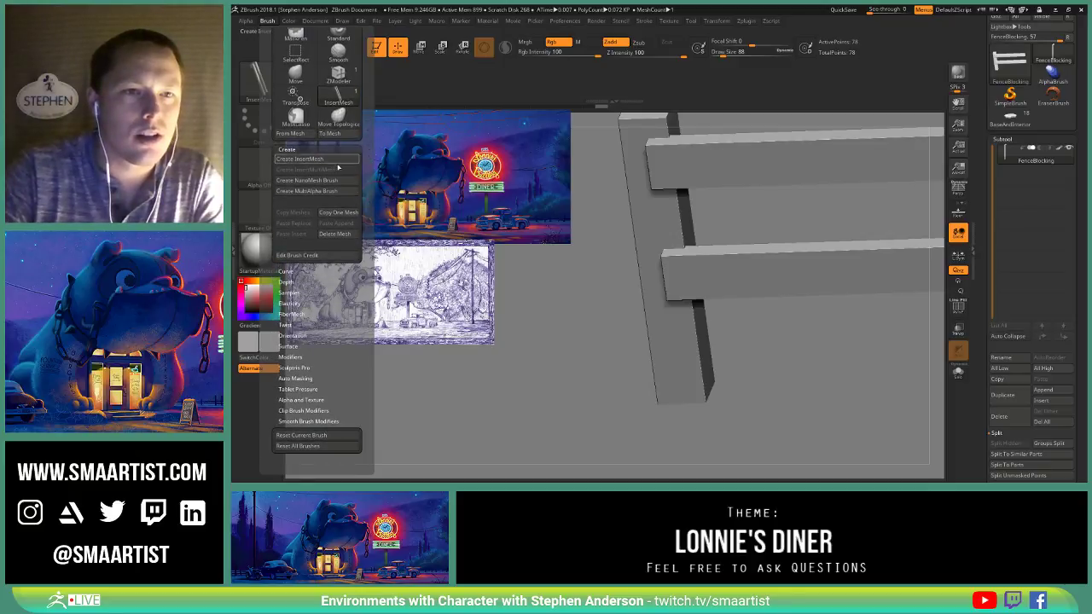
left_click(300, 160)
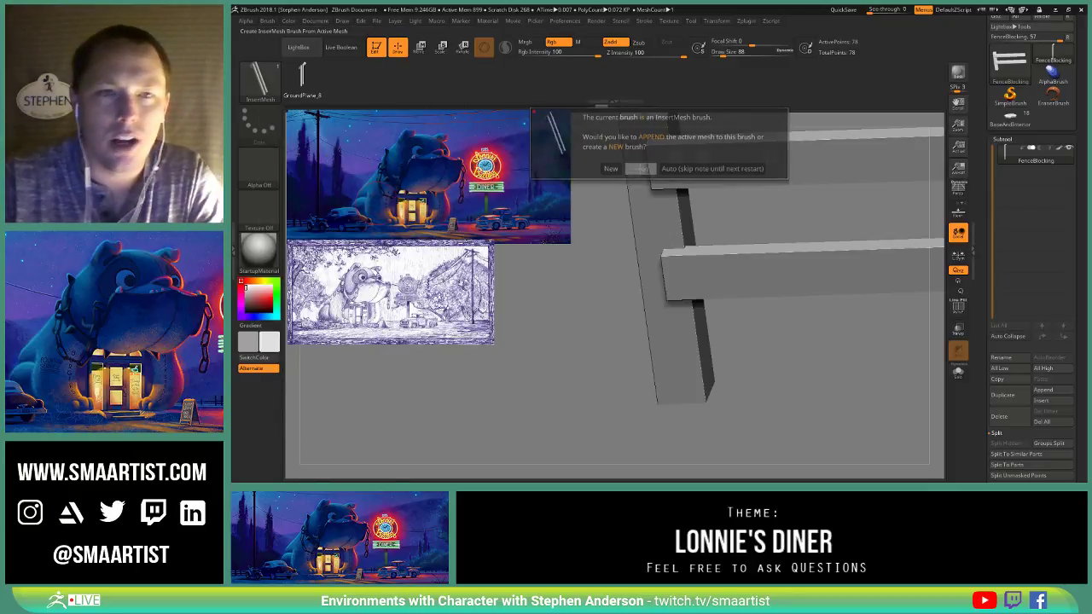
left_click(631, 170)
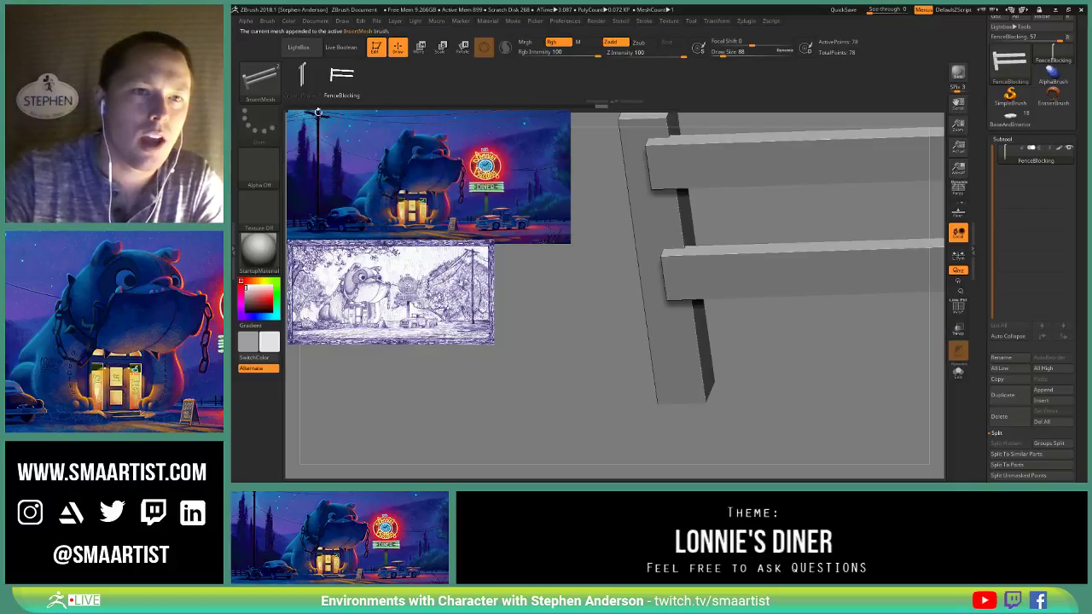
Step: Delete the old GroundPlane mesh from the InsertMesh brush, keeping only FenceBlocking
left_click(267, 20)
scroll(371, 117, "down", 2)
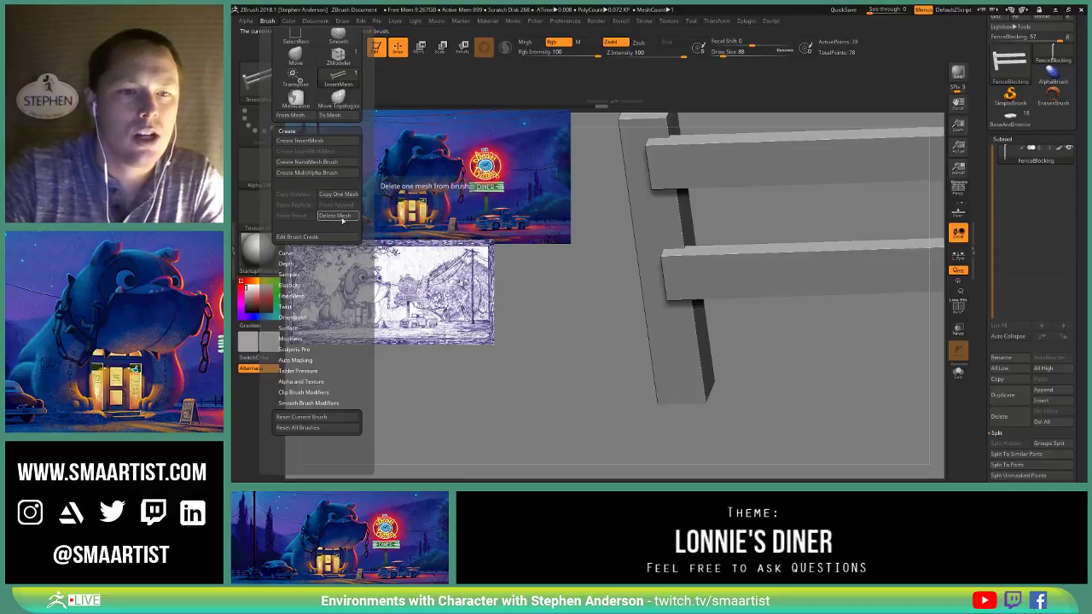
left_click(342, 219)
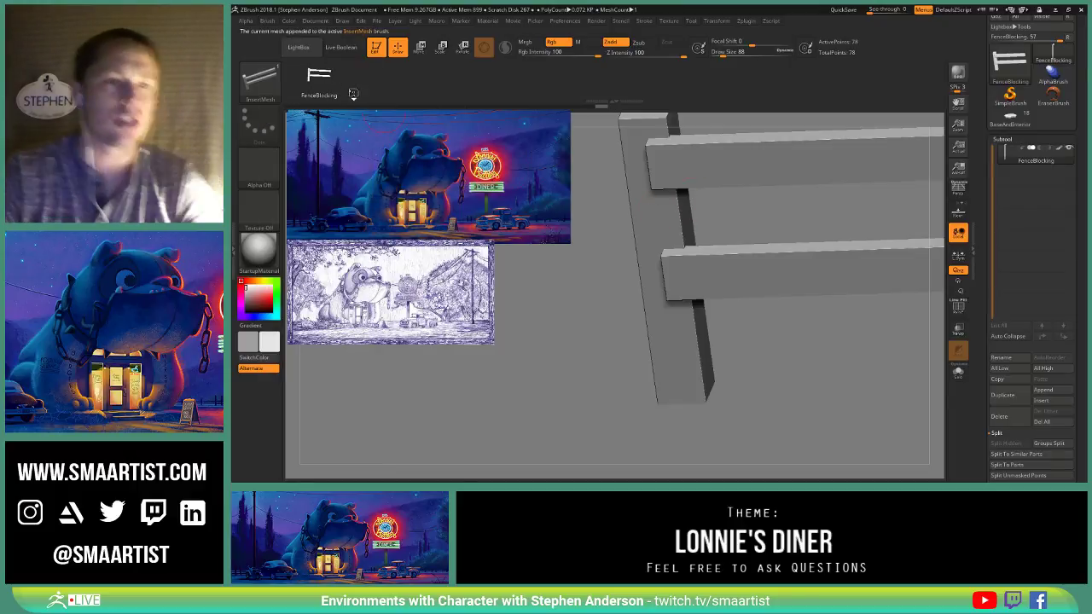
left_click(644, 21)
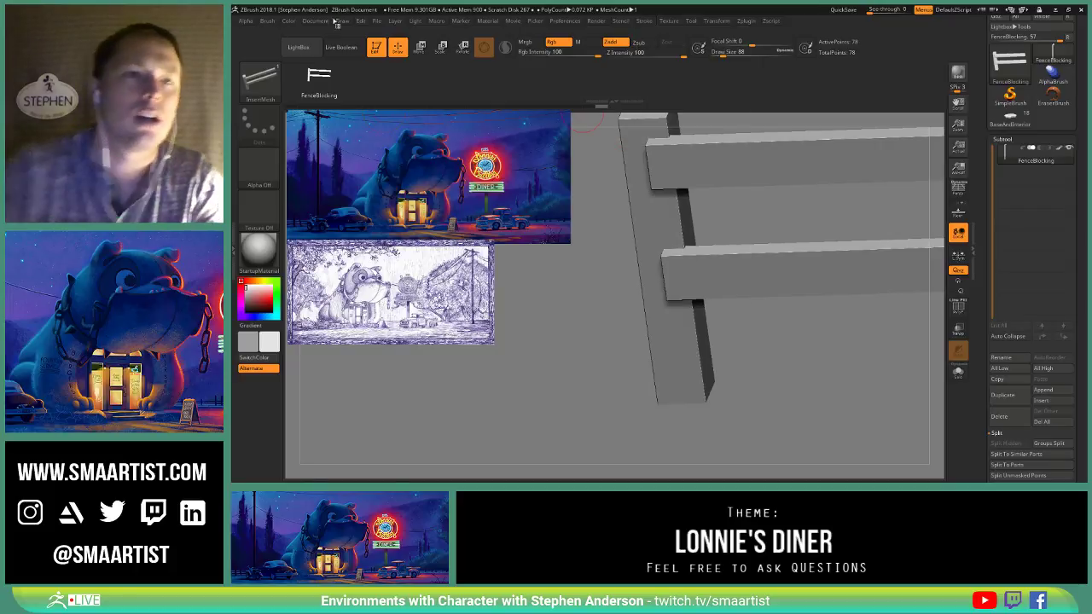
left_click(267, 22)
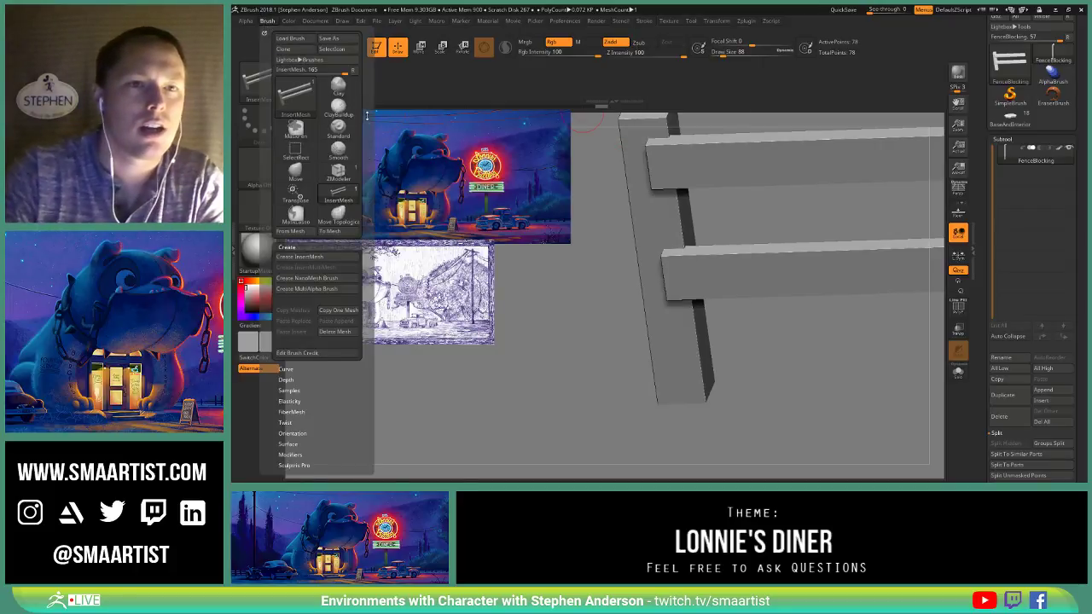
left_click_drag(366, 112, 369, 38)
mouse_move(368, 168)
left_mouse_down()
mouse_move(370, 140)
mouse_move(379, 207)
left_mouse_up()
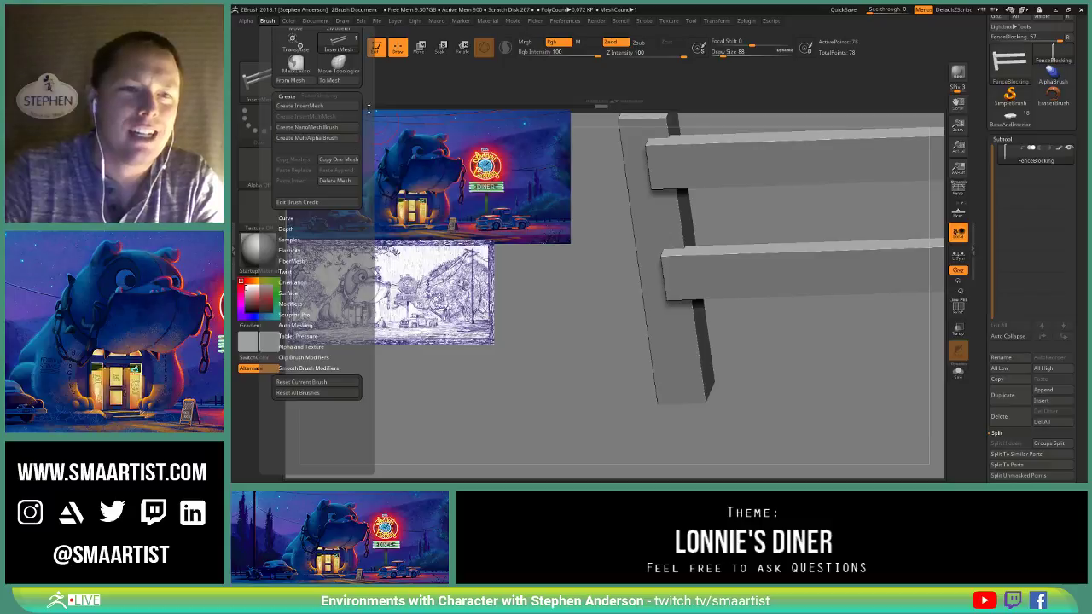
left_click_drag(372, 110, 360, 177)
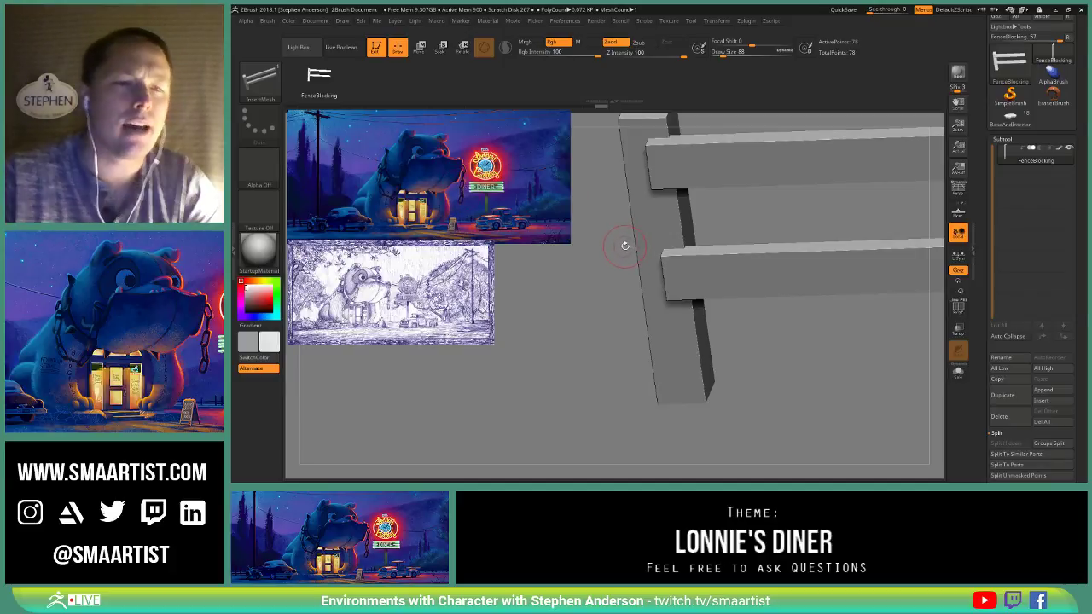
Step: Save the FenceBlocking InsertMesh brush to a file as SMA_FenceBlocking
left_click(270, 22)
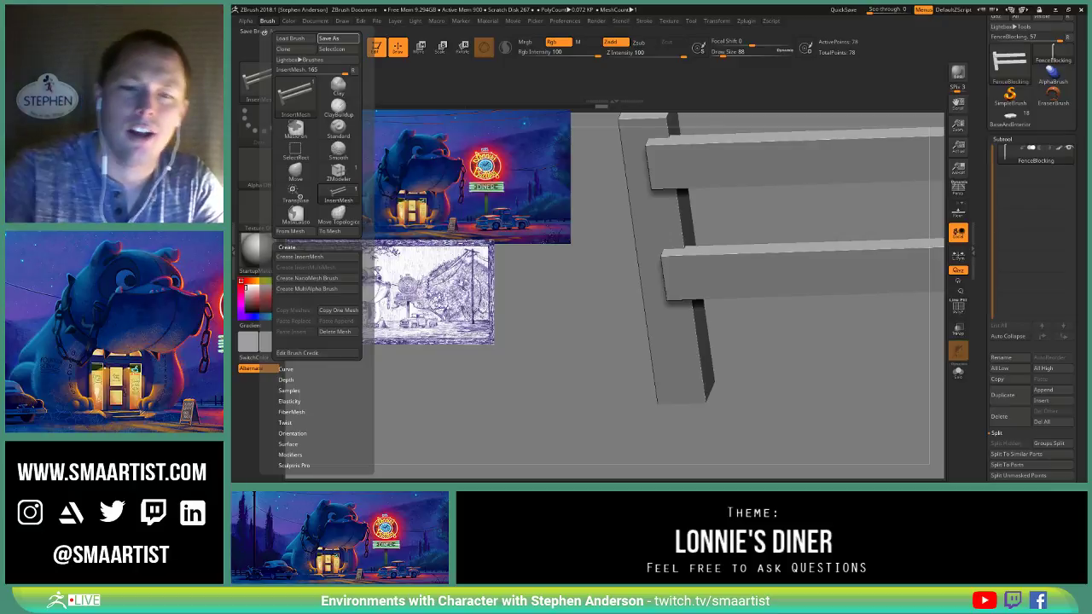
key("Escape")
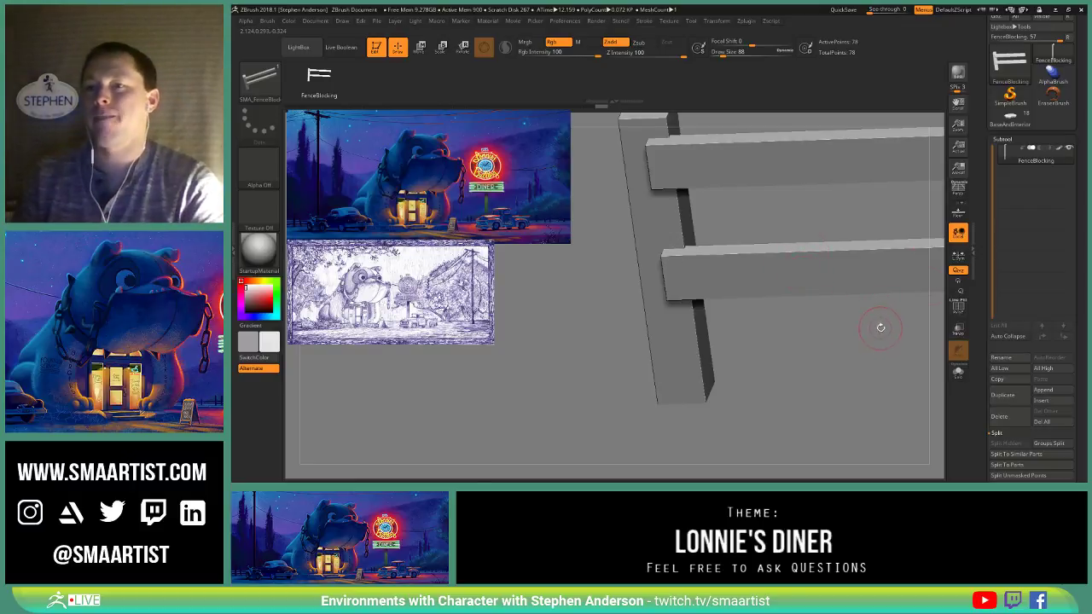
Step: Examine the FenceBlocking segment against the full BaseAndInterior scene, and inspect its post and rails without the reference images
left_click(1020, 124)
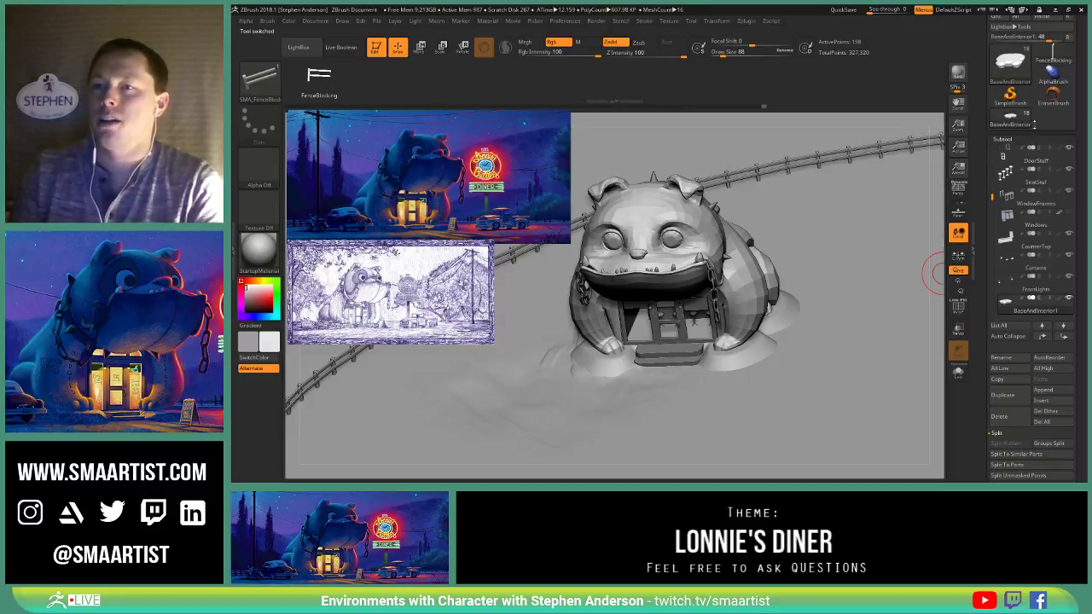
left_click(1052, 58)
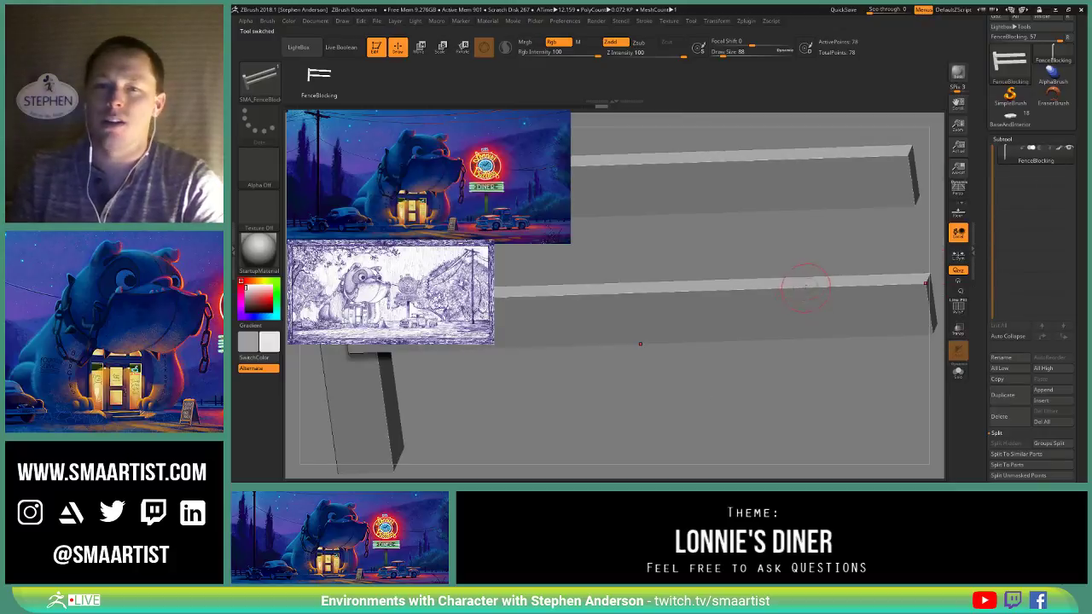
key("shift+z")
mouse_move(799, 298)
right_mouse_down("ctrl")
mouse_move(747, 299)
mouse_move(748, 278)
mouse_move(721, 281)
mouse_move(739, 256)
mouse_move(721, 251)
right_mouse_up("ctrl")
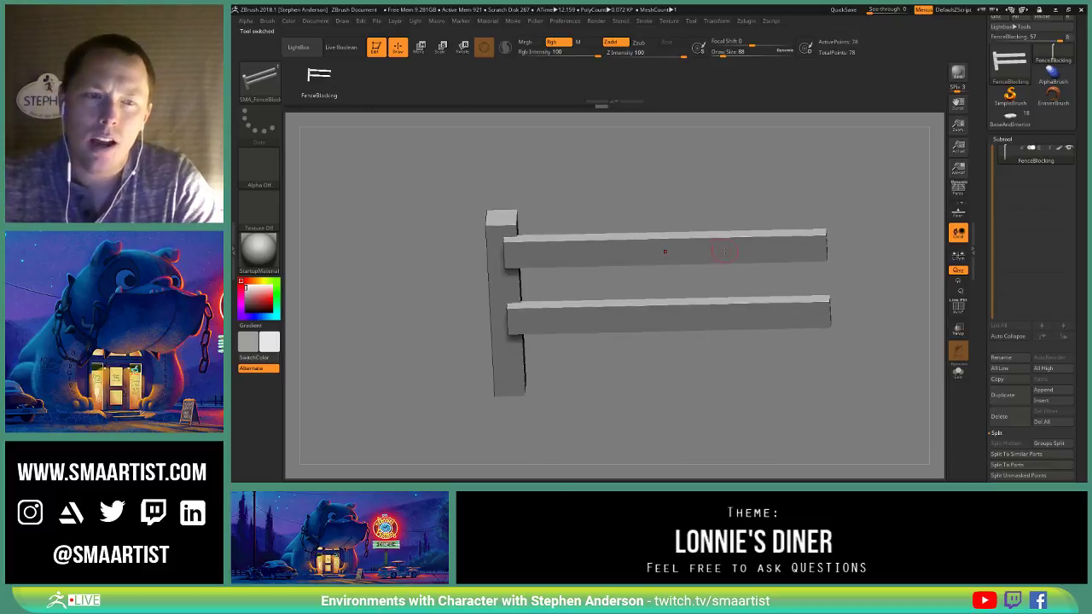
key("shift+z")
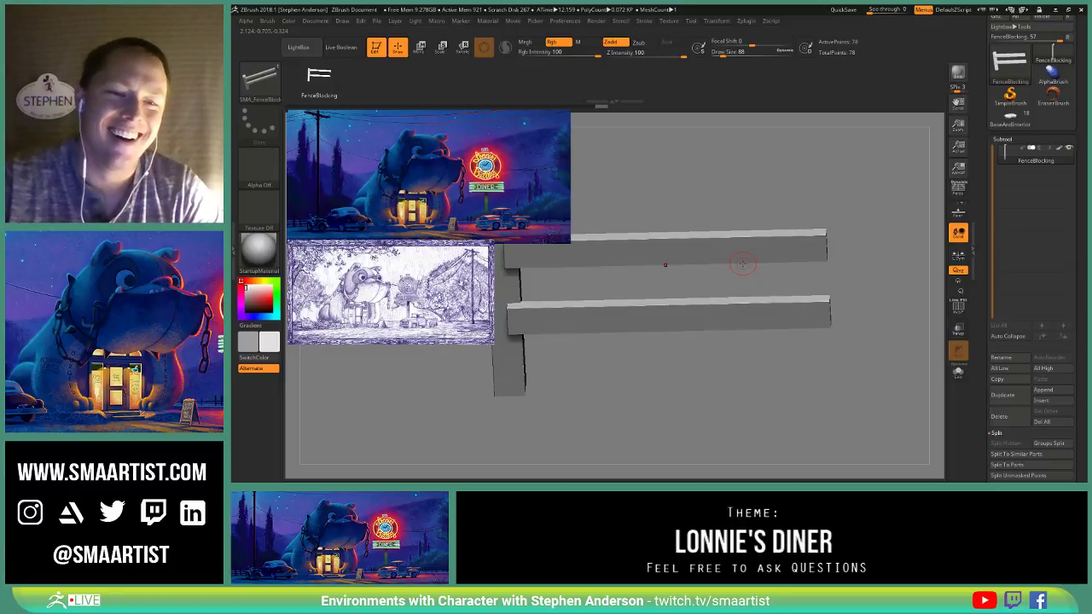
left_click_drag(711, 273, 761, 320, "alt")
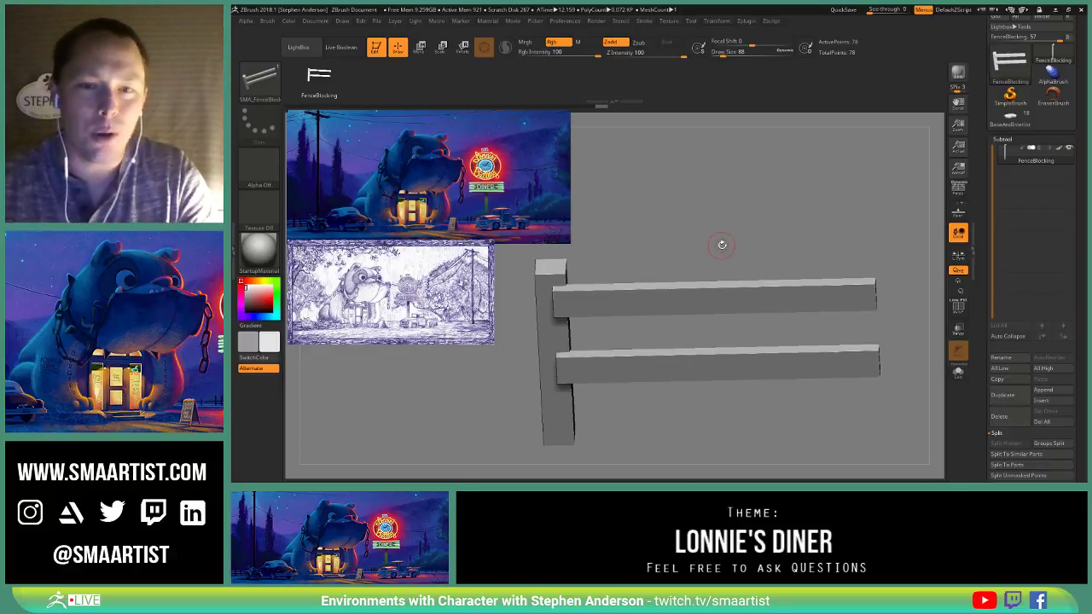
mouse_move(734, 245)
left_mouse_down()
mouse_move(738, 254)
mouse_move(739, 243)
left_mouse_up()
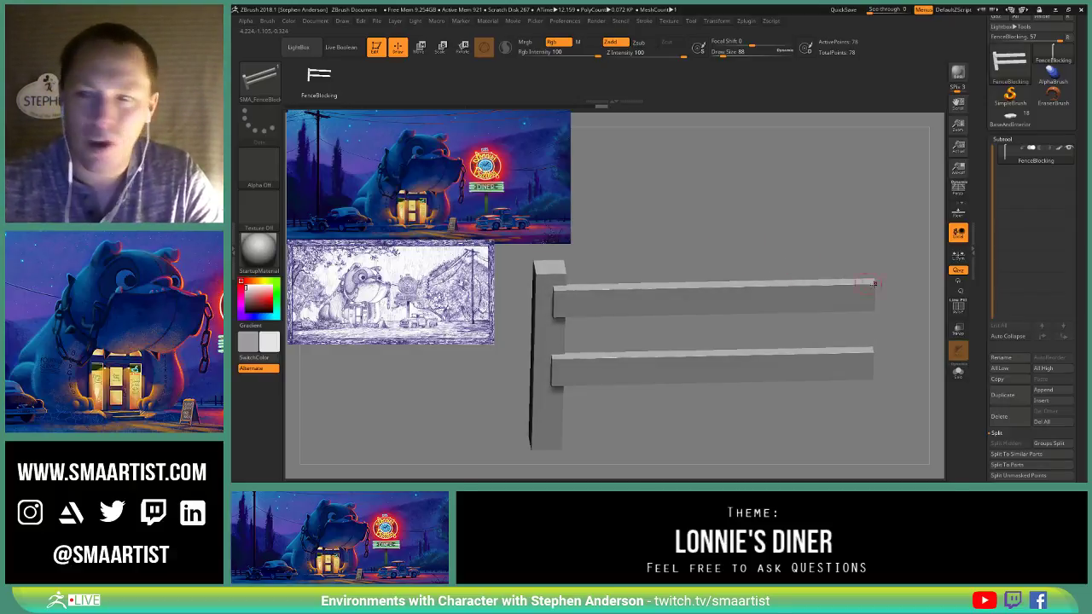
Step: Reinitialize the FenceBlocking tool as a QCube with a resolution of 2 in X, Y and Z
left_click_drag(1084, 413, 1085, 79)
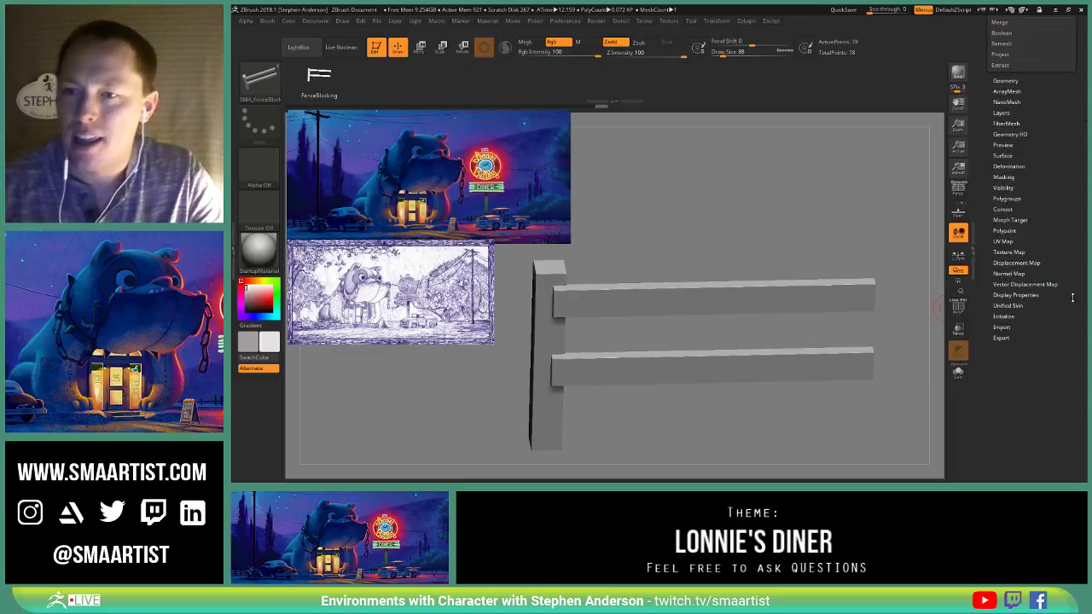
left_click(1007, 317)
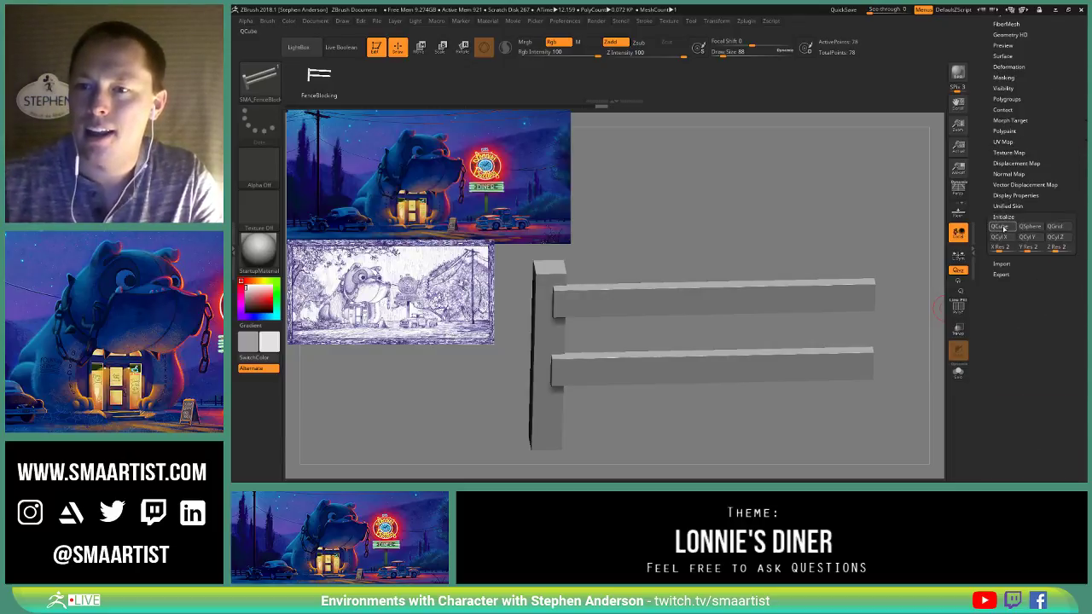
left_click(1000, 226)
left_click_drag(639, 332, 774, 312, "alt")
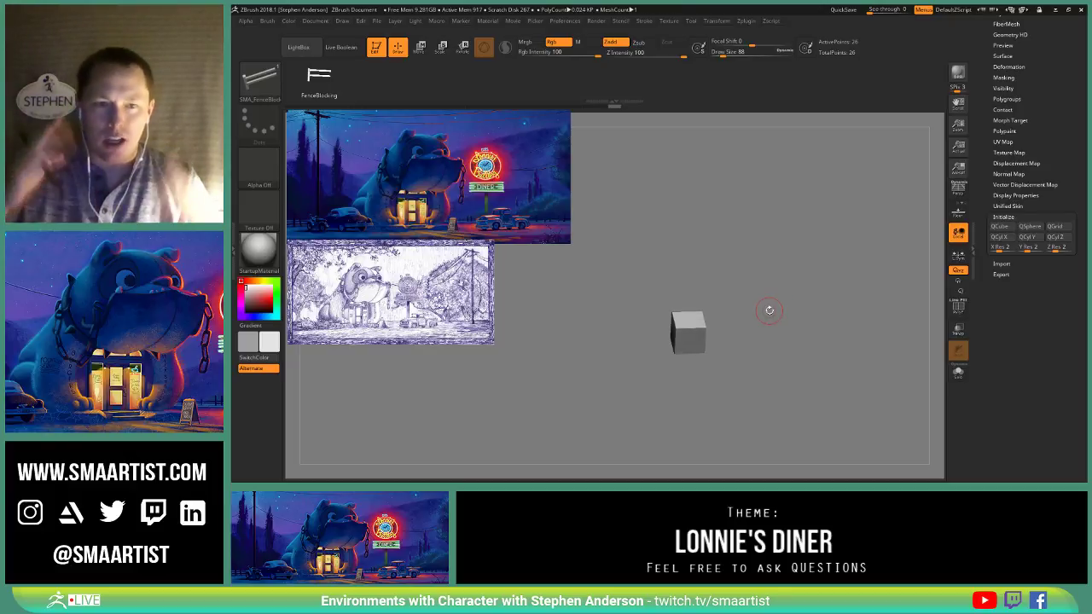
left_click_drag(646, 313, 707, 361)
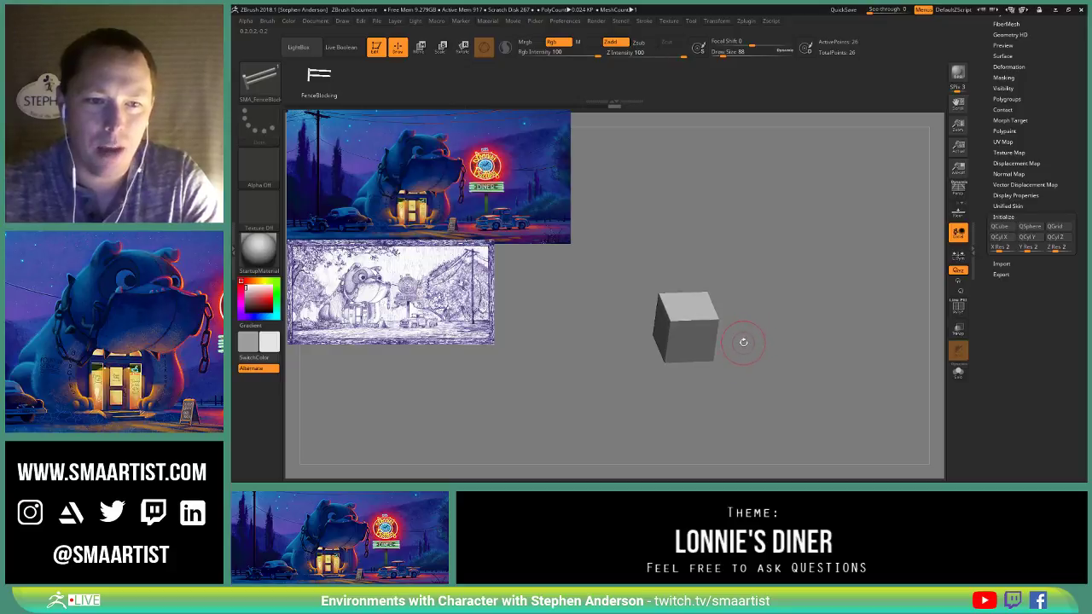
Step: Show the polyframe and delete the cube's three middle edge loops with ZModeler's Insert EdgeLoop action, leaving a plain six-sided box
key("shift+f")
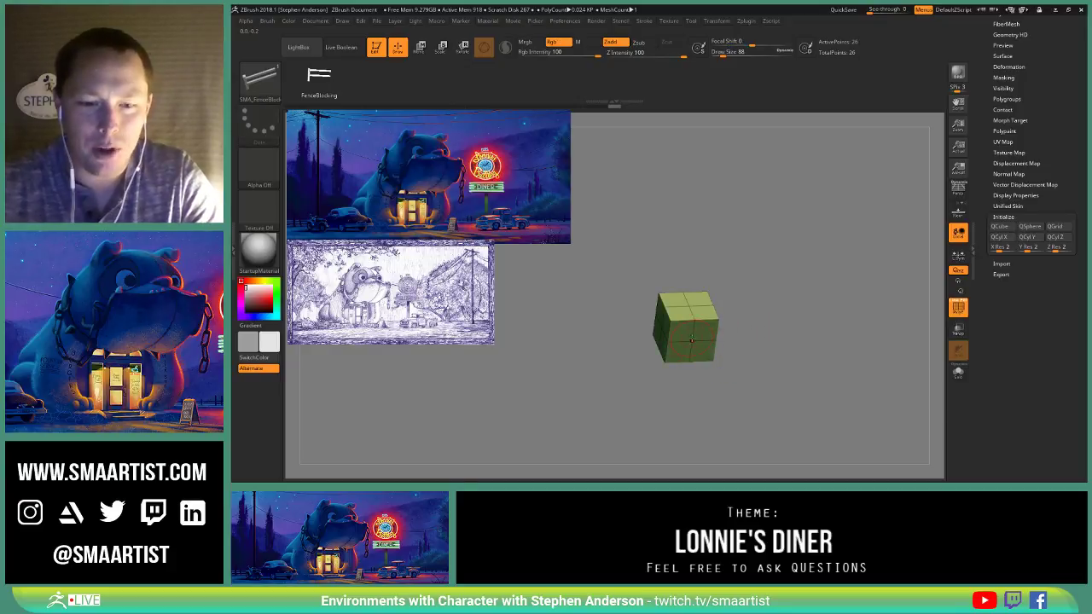
key("b")
key("z")
key("m")
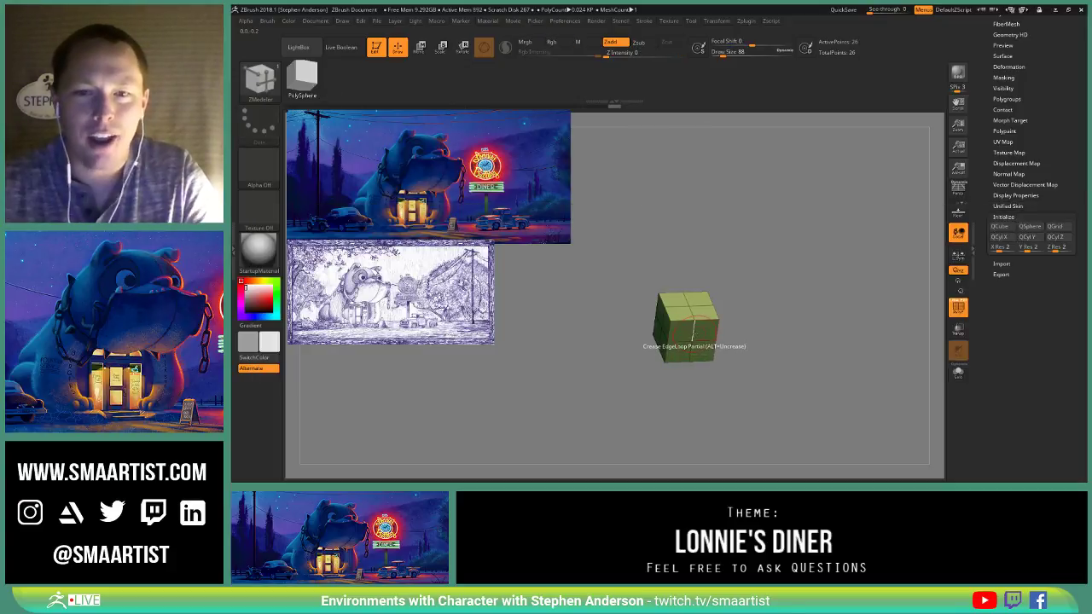
key("space")
left_click(693, 248)
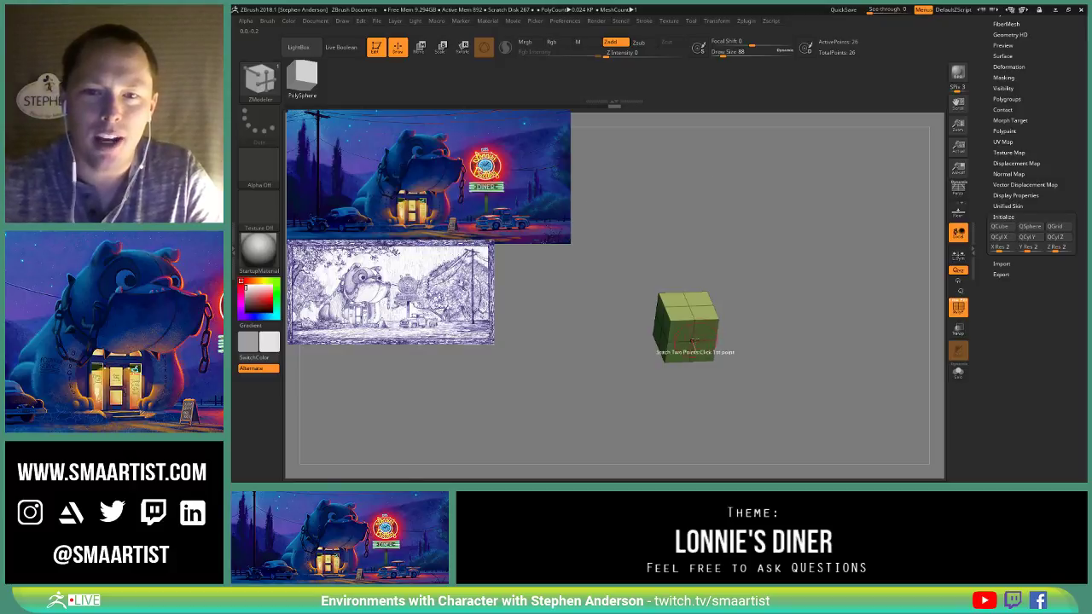
left_click(693, 335, "alt")
left_click(690, 305, "alt")
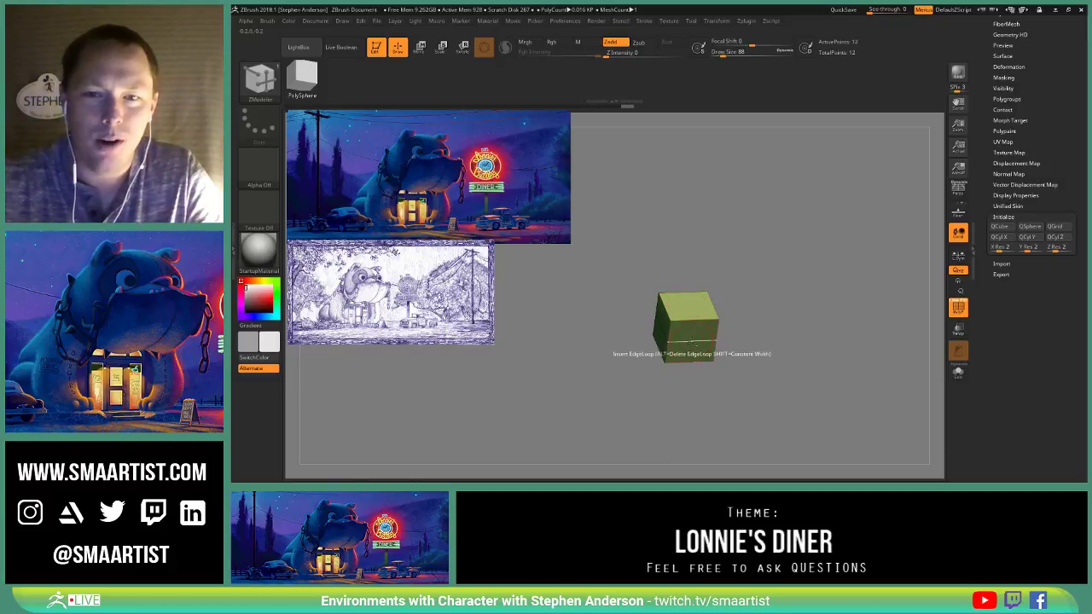
left_click(691, 346, "alt")
Step: Scale the box non-uniformly with the transform gizmo into a tall, thin plank
left_click_drag(767, 304, 751, 291)
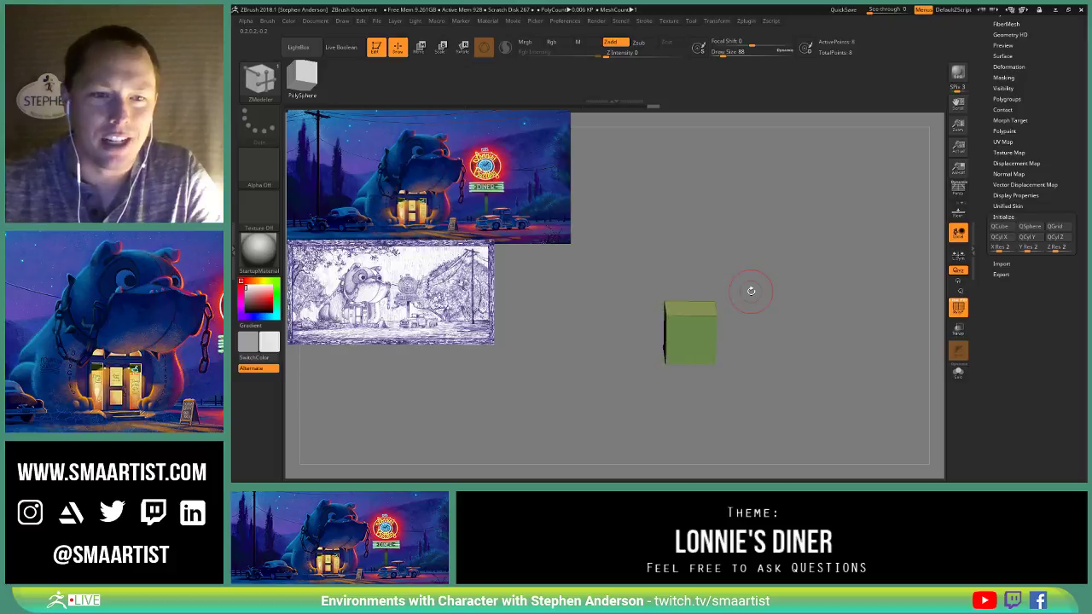
right_click_drag(751, 291, 761, 321)
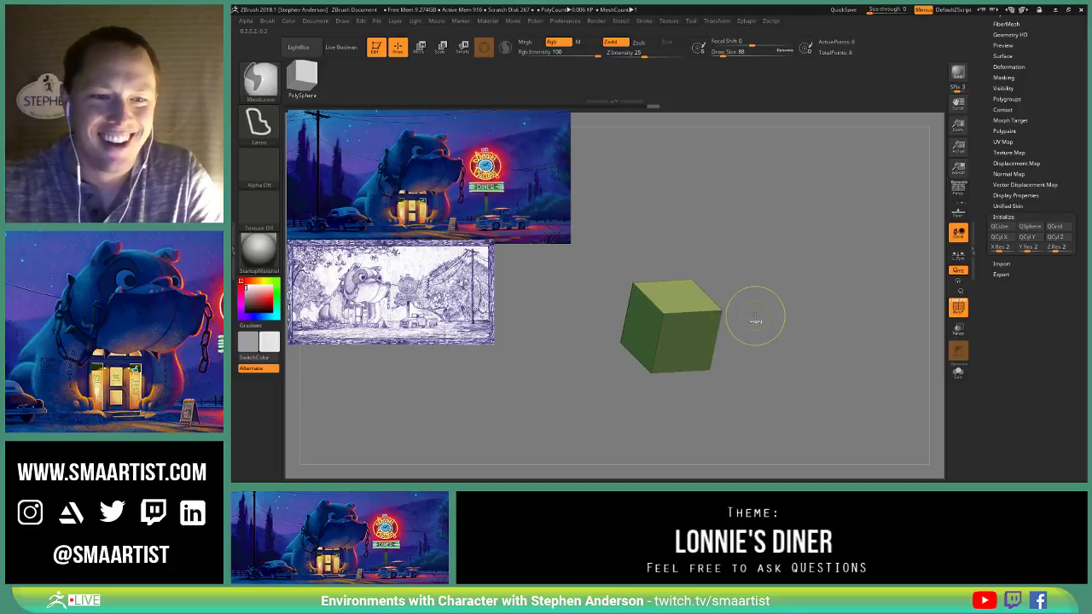
key("w")
right_click_drag(738, 264, 736, 285)
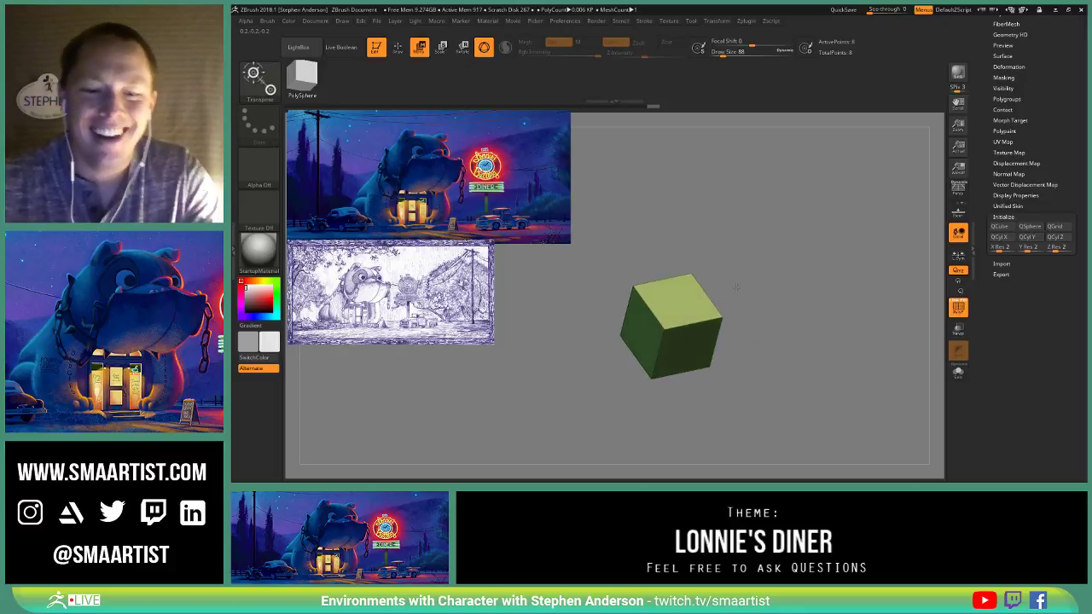
left_click(664, 329)
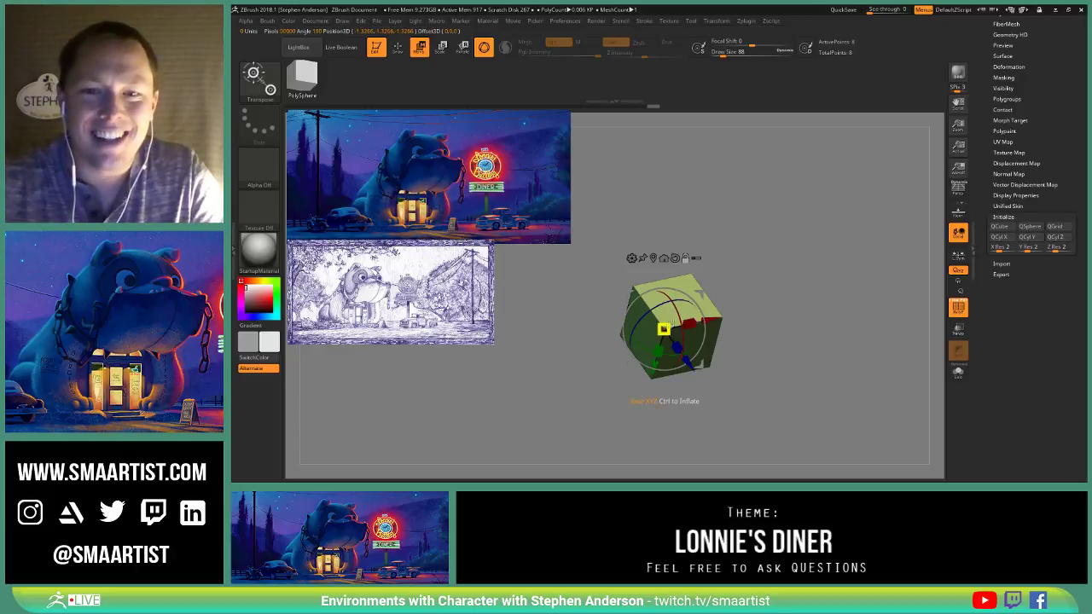
left_click_drag(664, 330, 683, 343)
left_click_drag(748, 235, 724, 292)
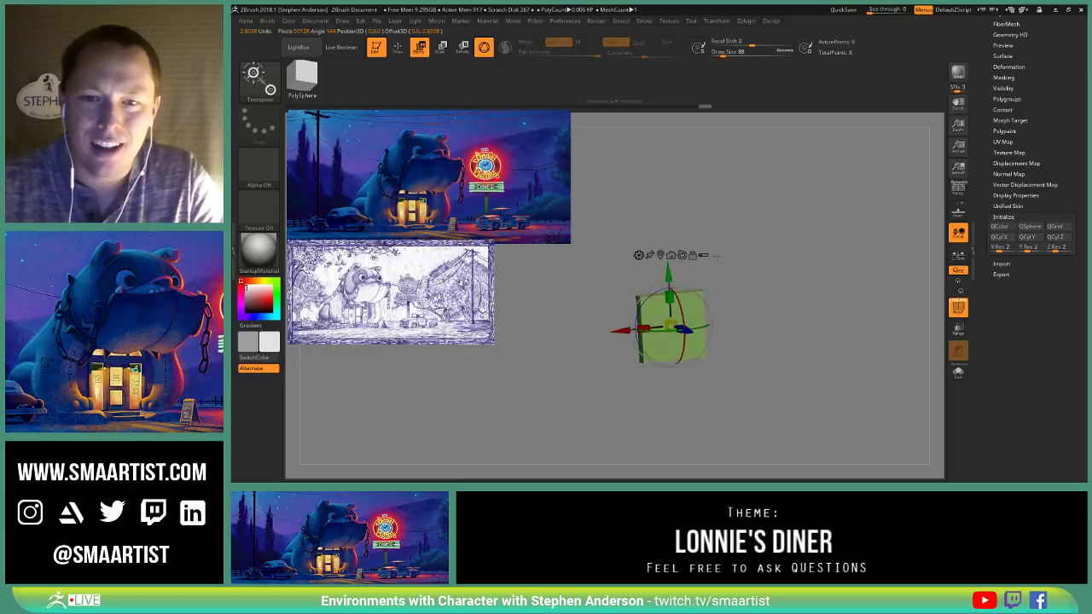
left_click_drag(669, 294, 671, 243)
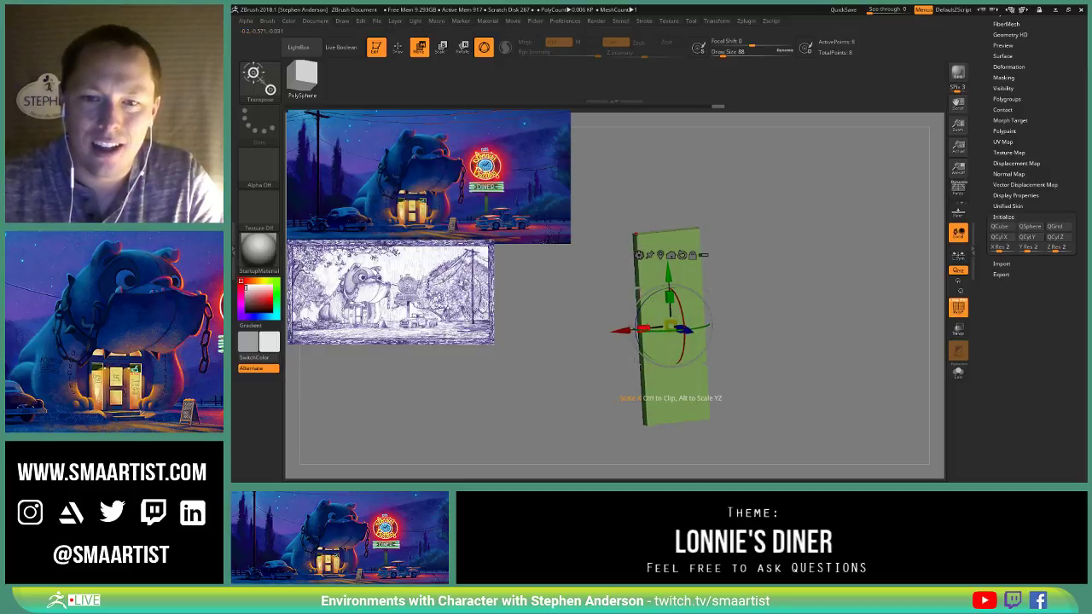
Step: Refine the plank's proportions with the gizmo, making it a thinner and relatively wider upright panel
left_click_drag(750, 315, 797, 323)
right_click_drag(798, 322, 806, 330, "ctrl")
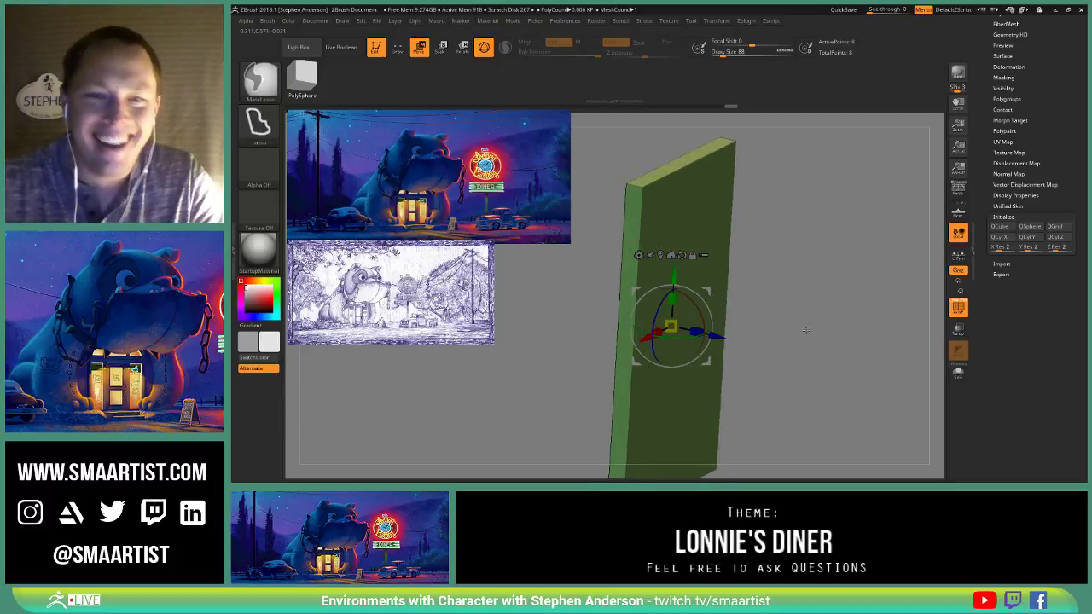
left_click_drag(806, 330, 789, 311)
left_click_drag(702, 334, 696, 333)
left_click_drag(751, 266, 794, 240)
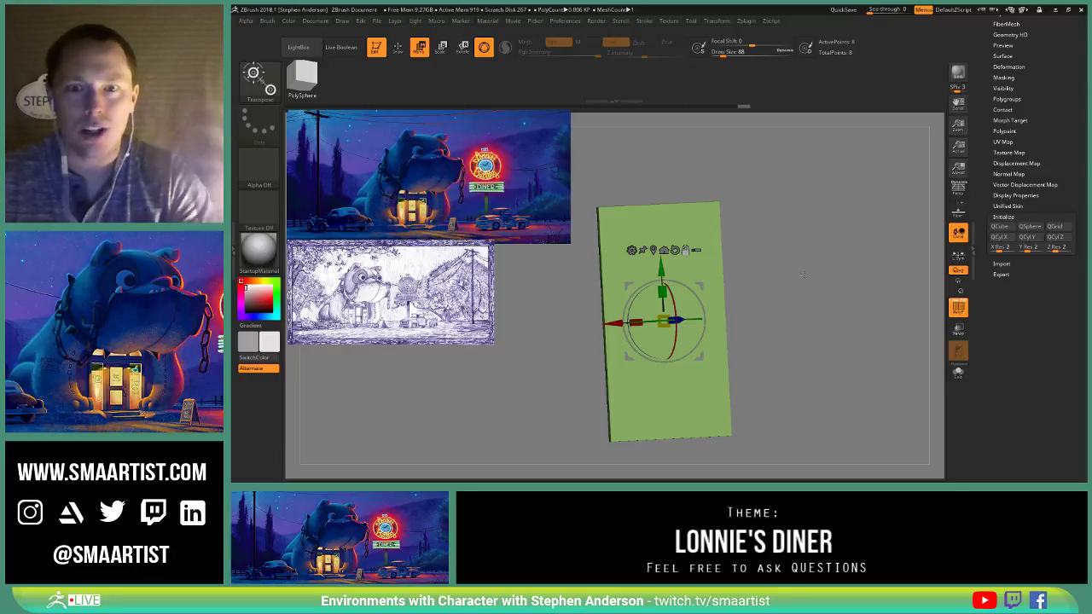
left_click_drag(794, 256, 743, 244)
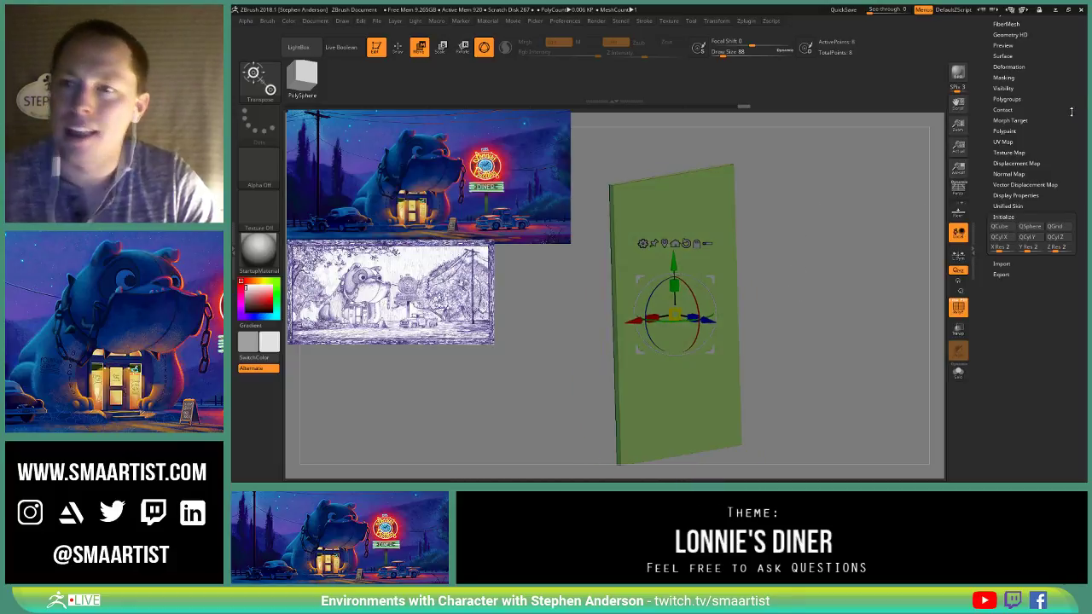
Step: Assign polygroups to the panel's faces with Groups By Normals and return to Draw mode
left_click(1009, 99)
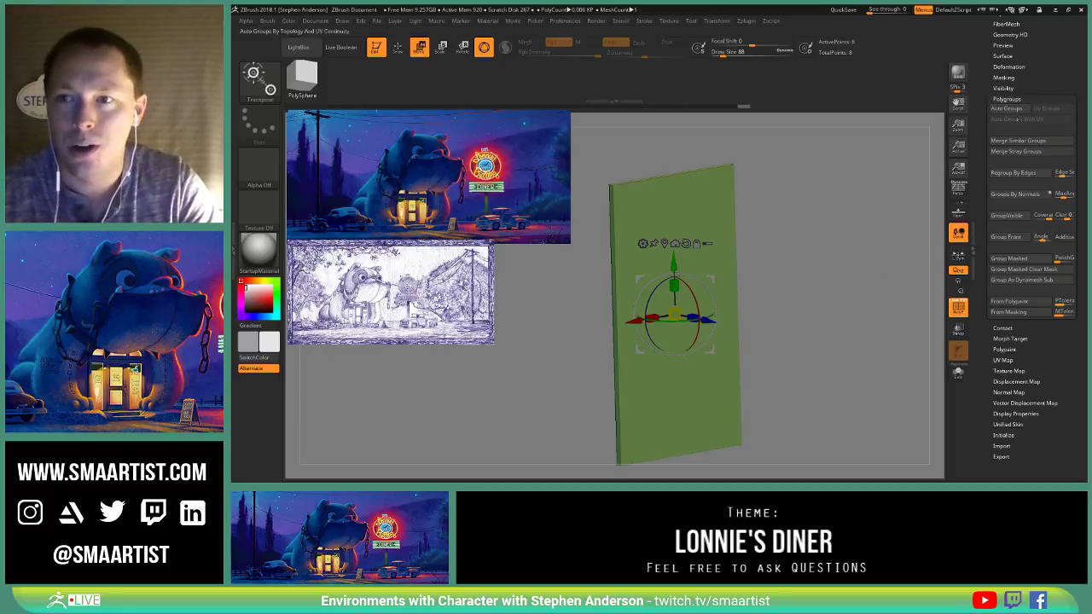
left_click(1035, 196)
left_click_drag(752, 302, 798, 301)
key("q")
left_click_drag(789, 271, 813, 288, "alt")
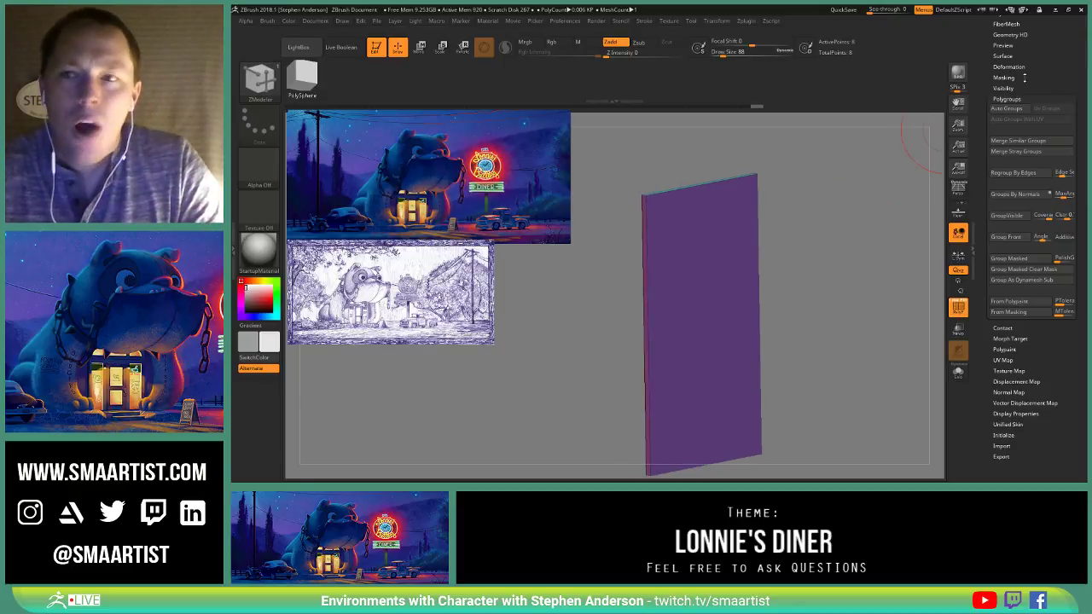
Step: Open the Crease options for the panel's geometry and turn off the polyframe display
left_click_drag(1024, 78, 1040, 118)
left_click(1007, 59)
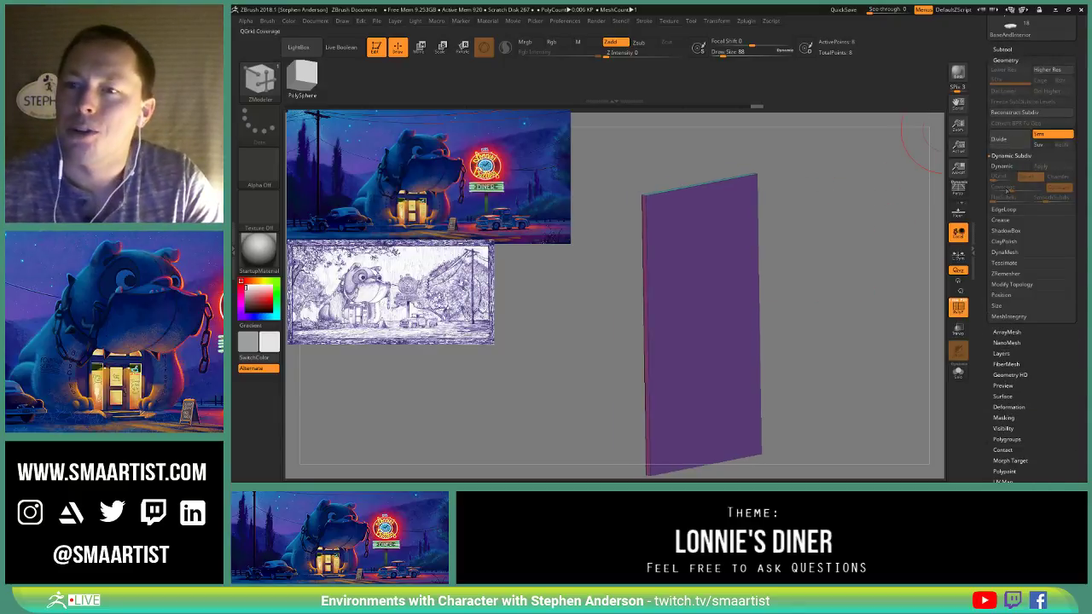
left_click(1008, 221)
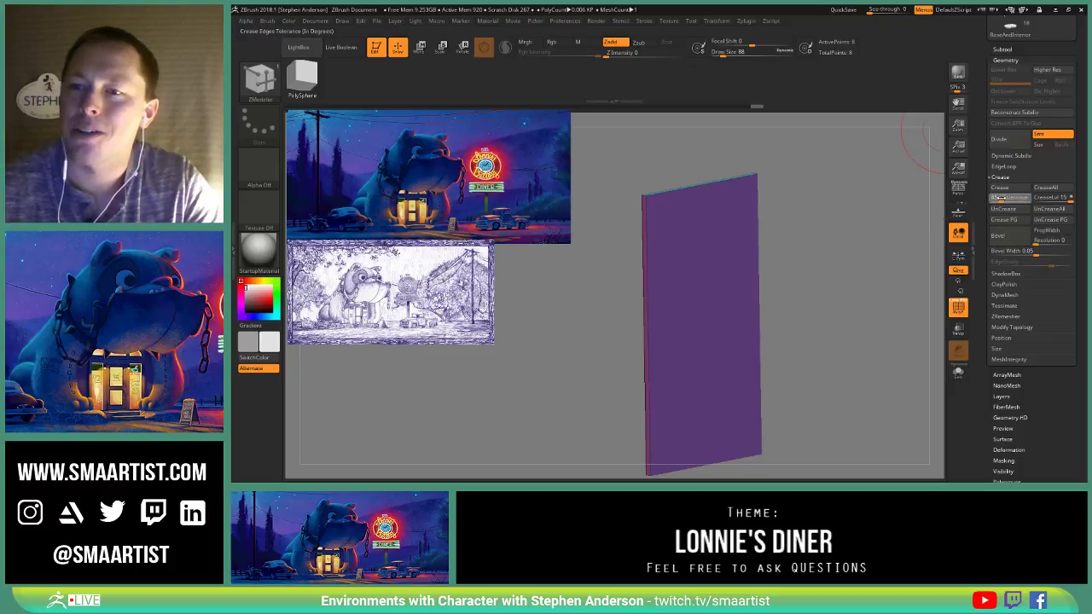
mouse_move(778, 250)
left_mouse_down()
mouse_move(832, 261)
mouse_move(790, 264)
mouse_move(821, 264)
mouse_move(789, 246)
left_mouse_up()
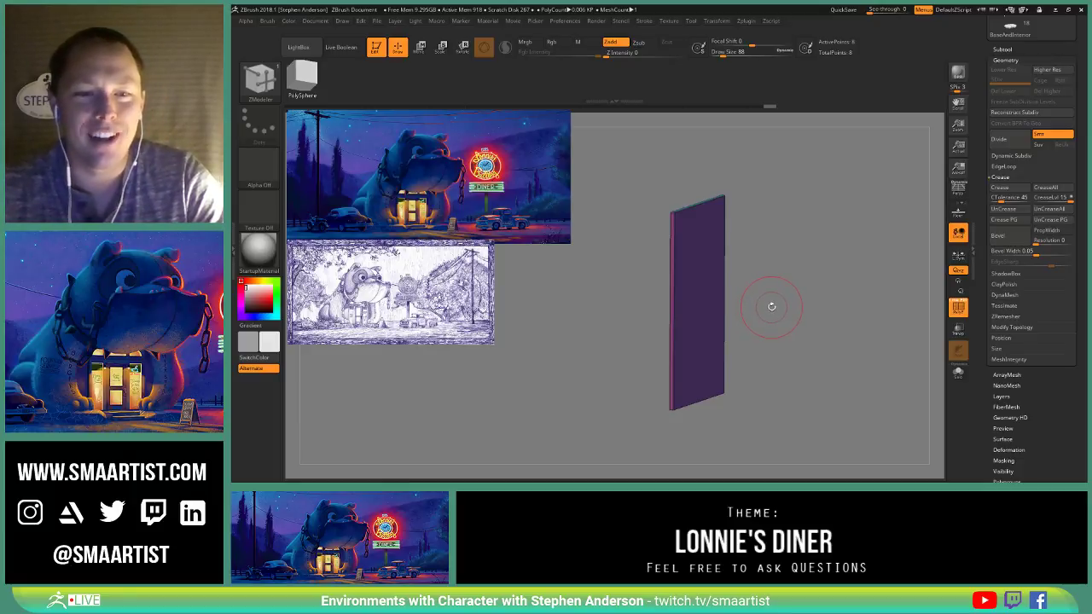
left_click_drag(760, 282, 780, 301)
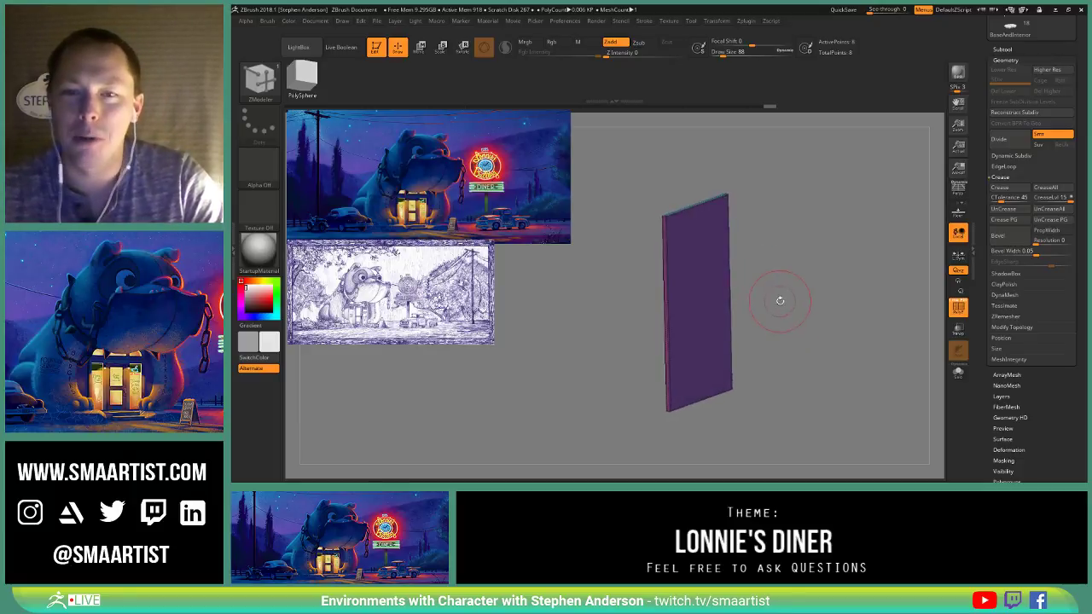
key("shift+f")
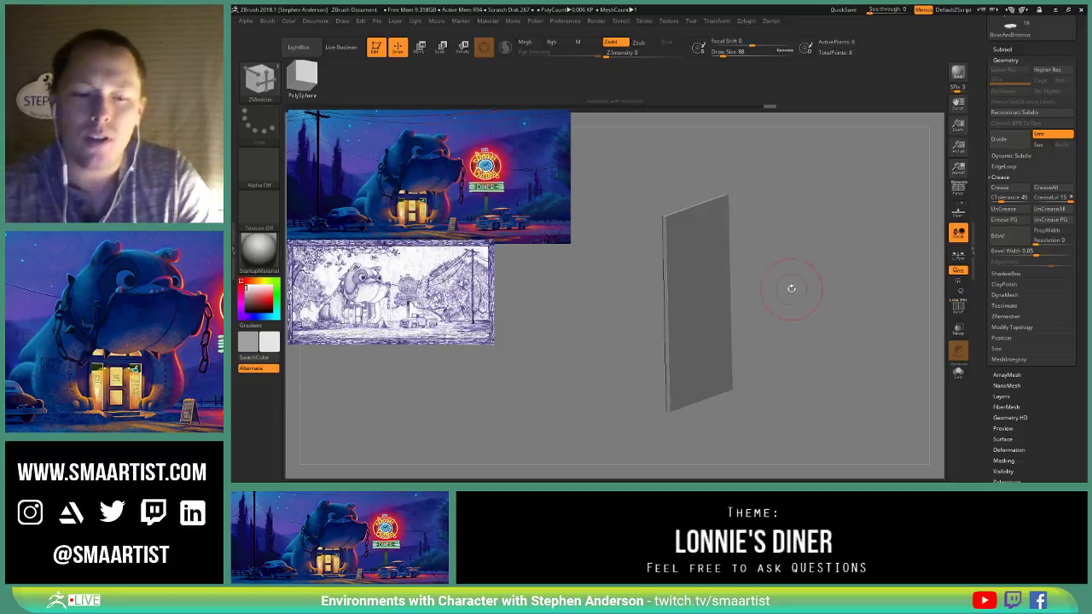
Step: Set the ZModeler polygon action to Extrude on A Single Poly and extrude one narrow side face of the panel
mouse_move(791, 289)
left_mouse_down()
mouse_move(768, 273)
mouse_move(785, 264)
mouse_move(807, 289)
mouse_move(797, 288)
left_mouse_up()
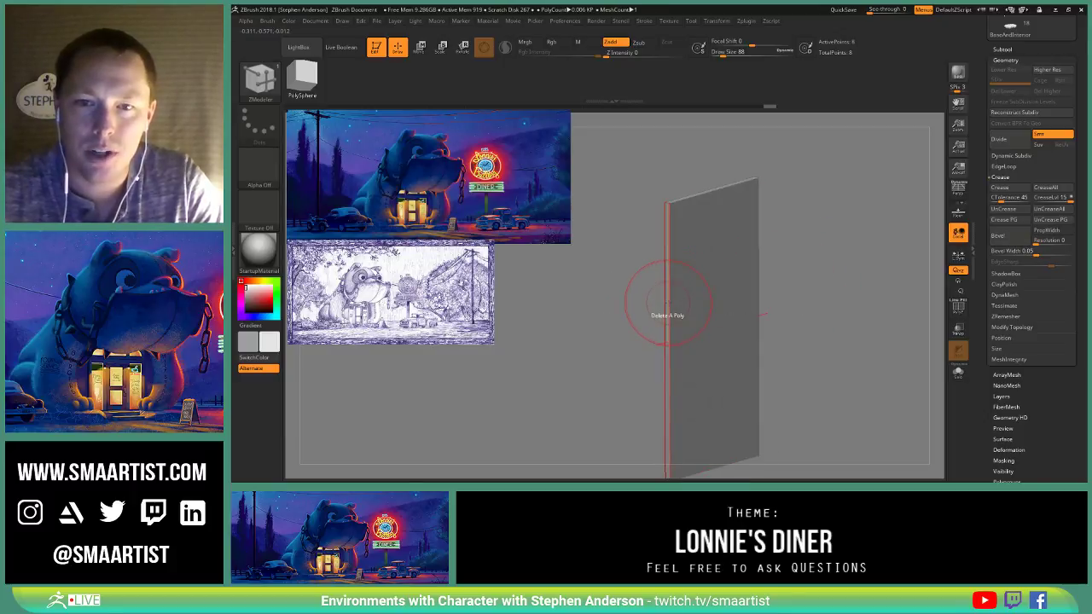
right_click(667, 303)
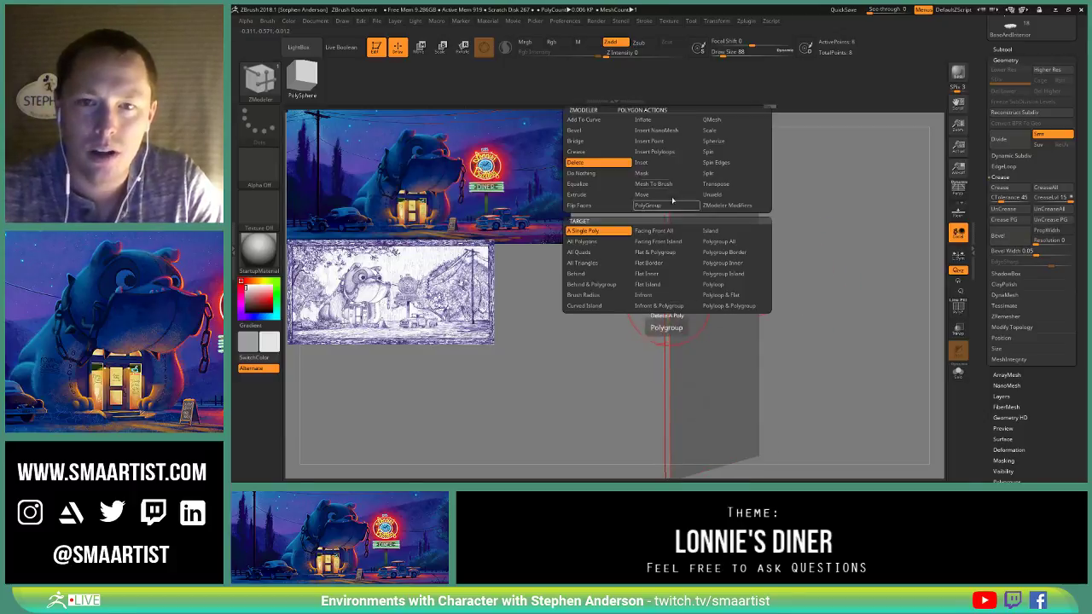
left_click(722, 120)
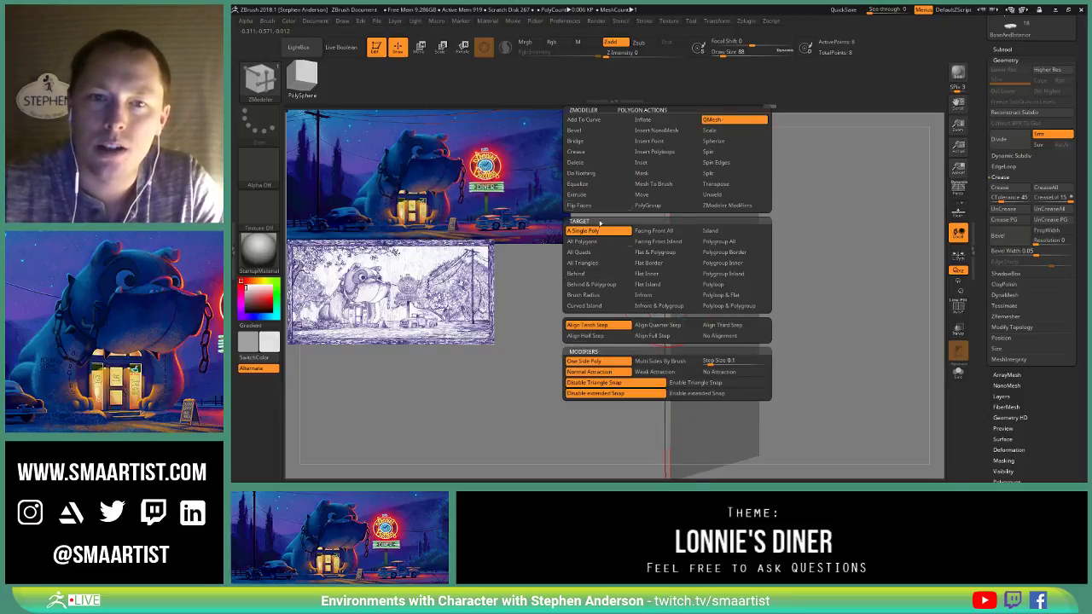
left_click(599, 195)
left_click(601, 232)
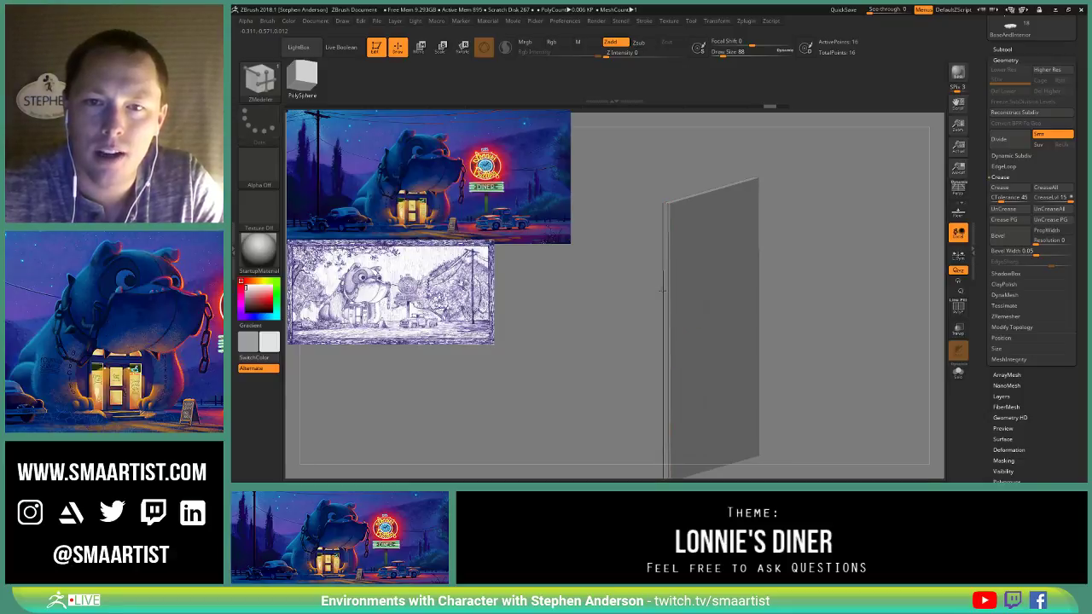
mouse_move(692, 314)
right_mouse_down()
mouse_move(652, 296)
mouse_move(680, 299)
mouse_move(691, 255)
mouse_move(706, 297)
mouse_move(685, 288)
right_mouse_up()
left_click_drag(674, 289, 684, 289)
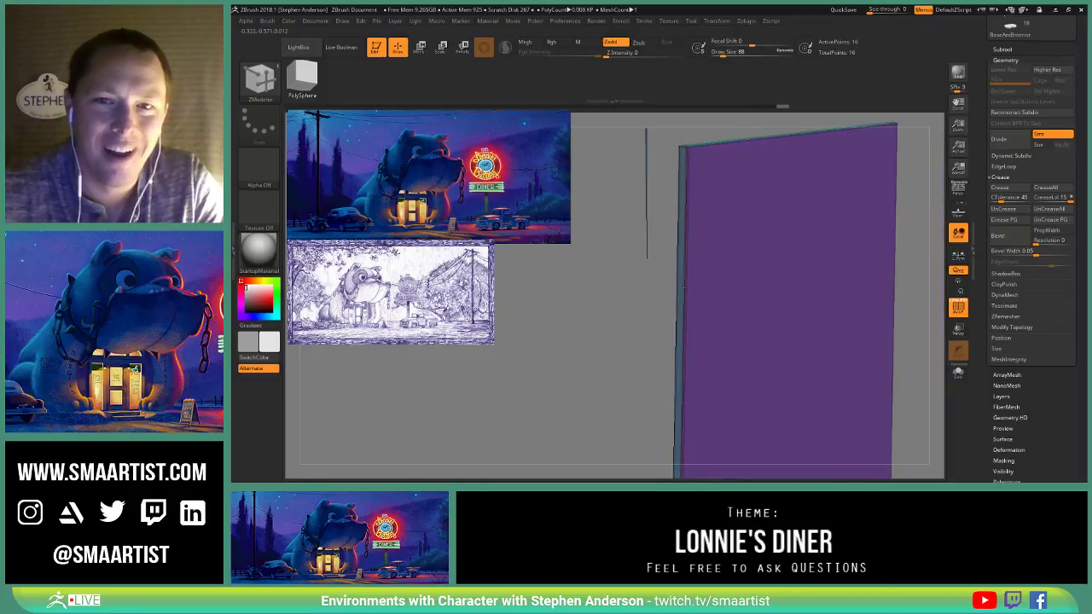
Step: Extrude the panel's opposite narrow side face outward into a matching thin strip
key("shift")
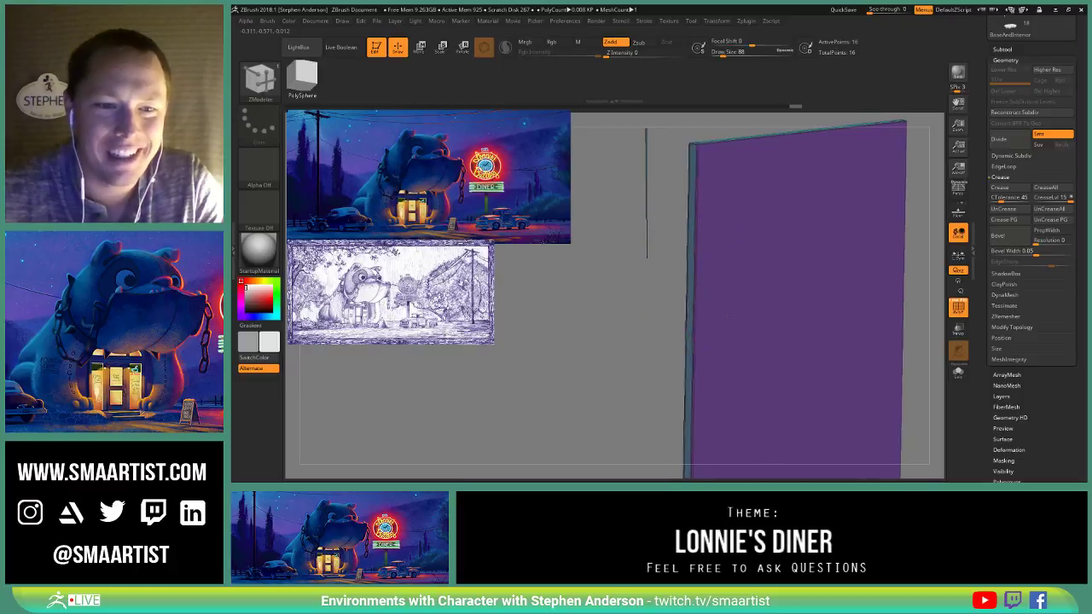
right_click_drag(715, 319, 702, 225)
key("ctrl")
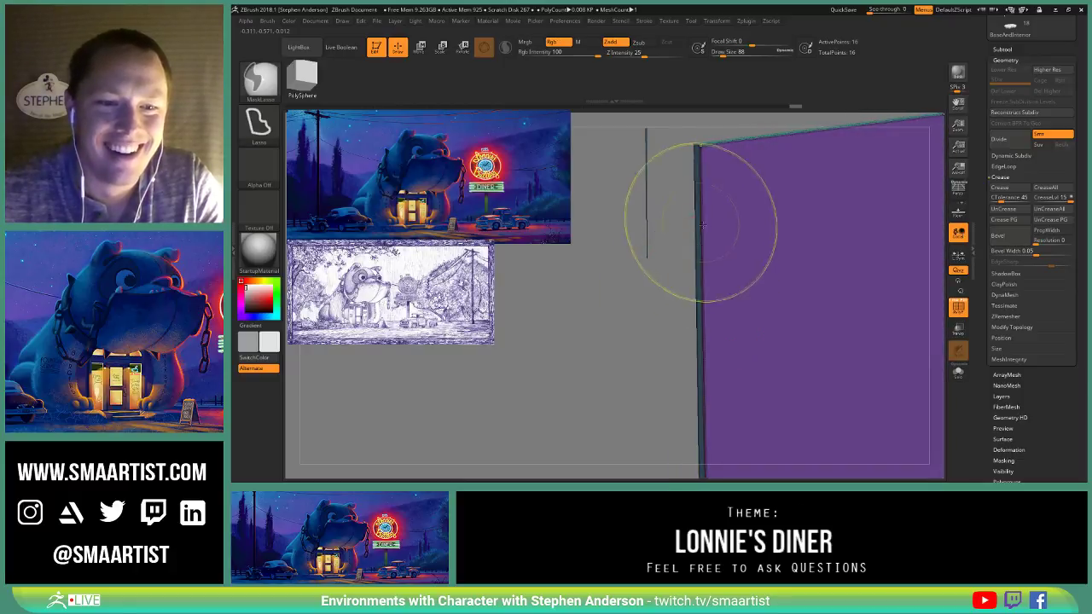
right_click_drag(731, 274, 700, 233)
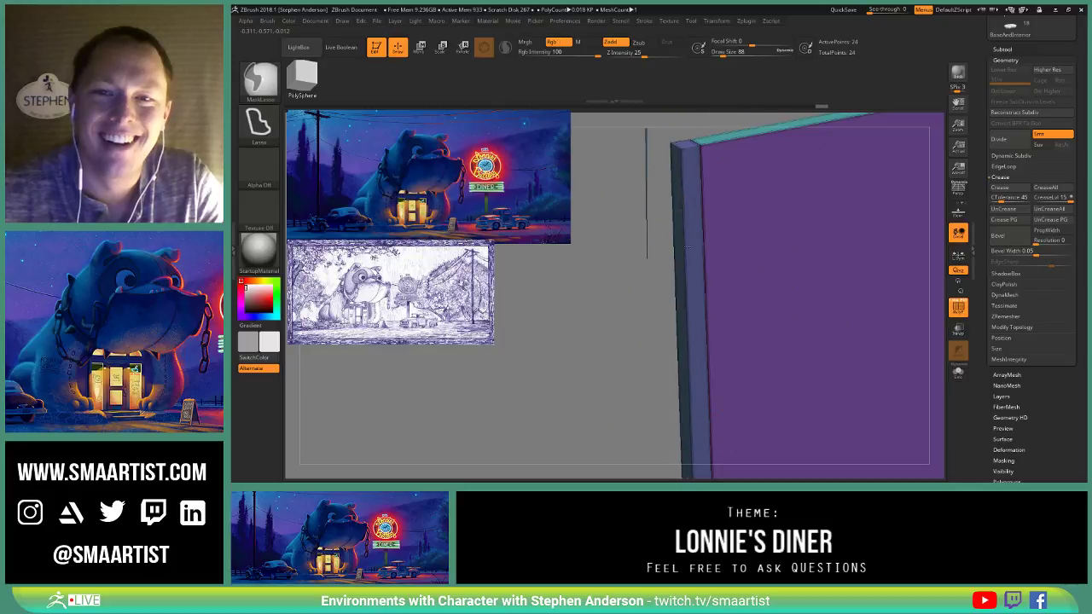
left_click_drag(696, 247, 720, 263)
mouse_move(722, 263)
right_mouse_down("alt")
mouse_move(687, 335)
mouse_move(647, 254)
mouse_move(669, 244)
mouse_move(650, 287)
mouse_move(689, 336)
right_mouse_up("alt")
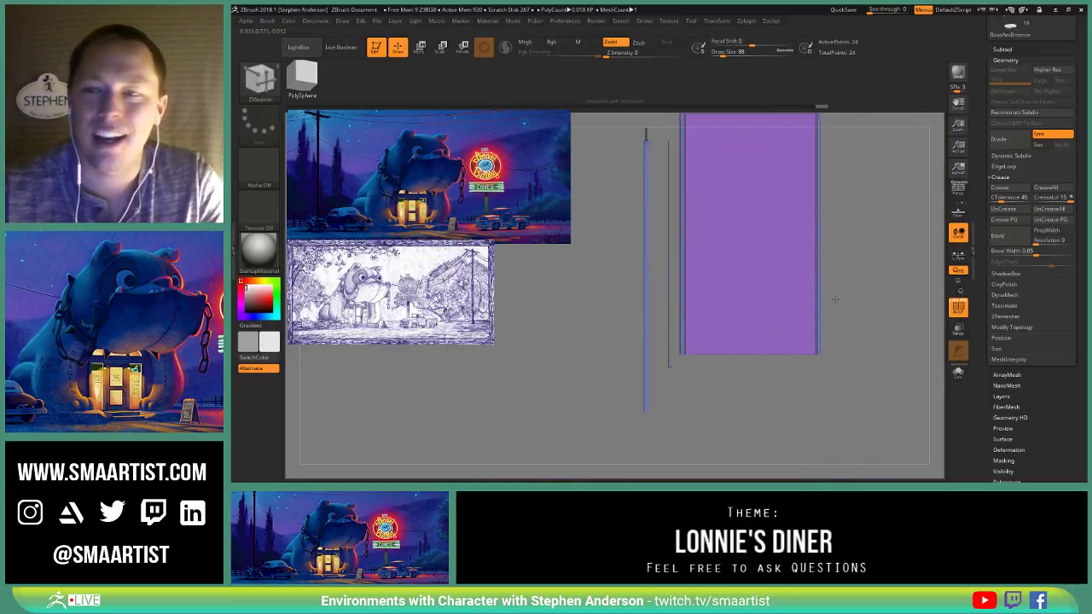
right_click_drag(834, 299, 831, 360, "alt")
Step: Try to split the FenceBlocking subtool with Split To Parts and Split To Similar Parts
left_click(1003, 49)
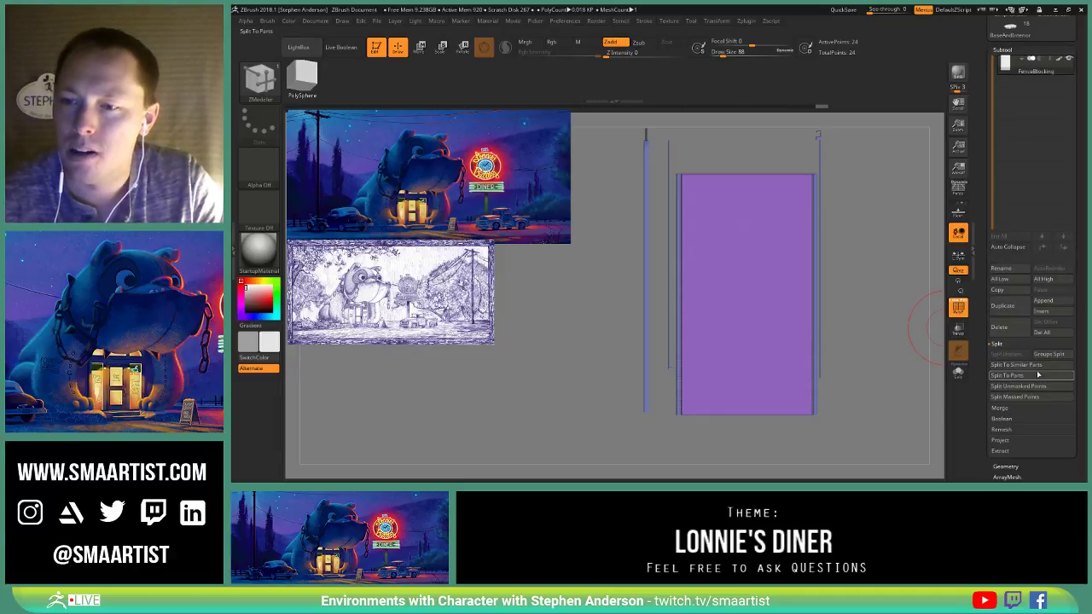
left_click(1038, 375)
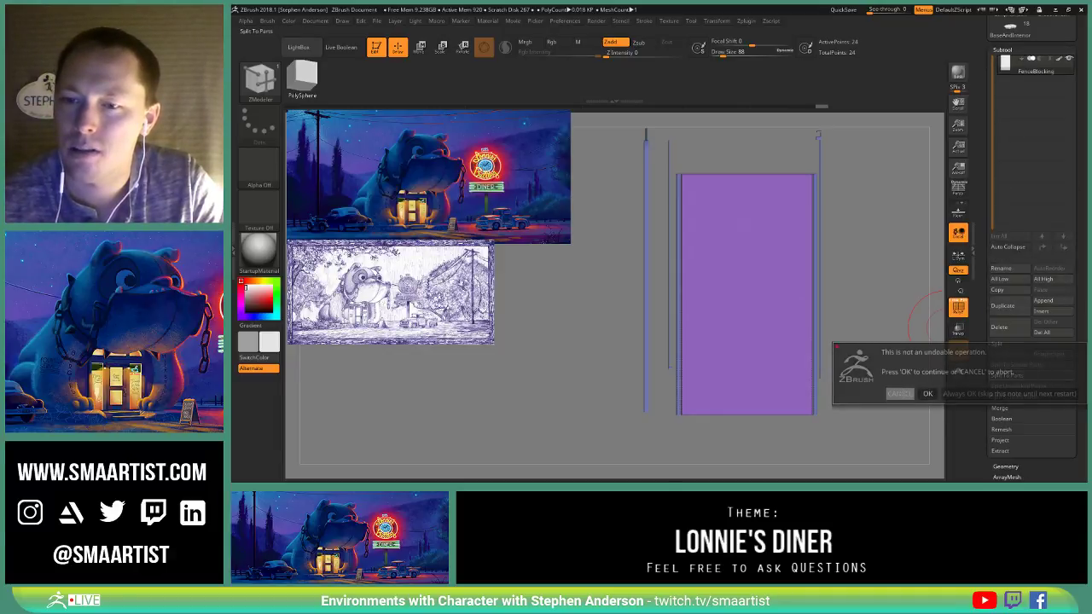
left_click(927, 394)
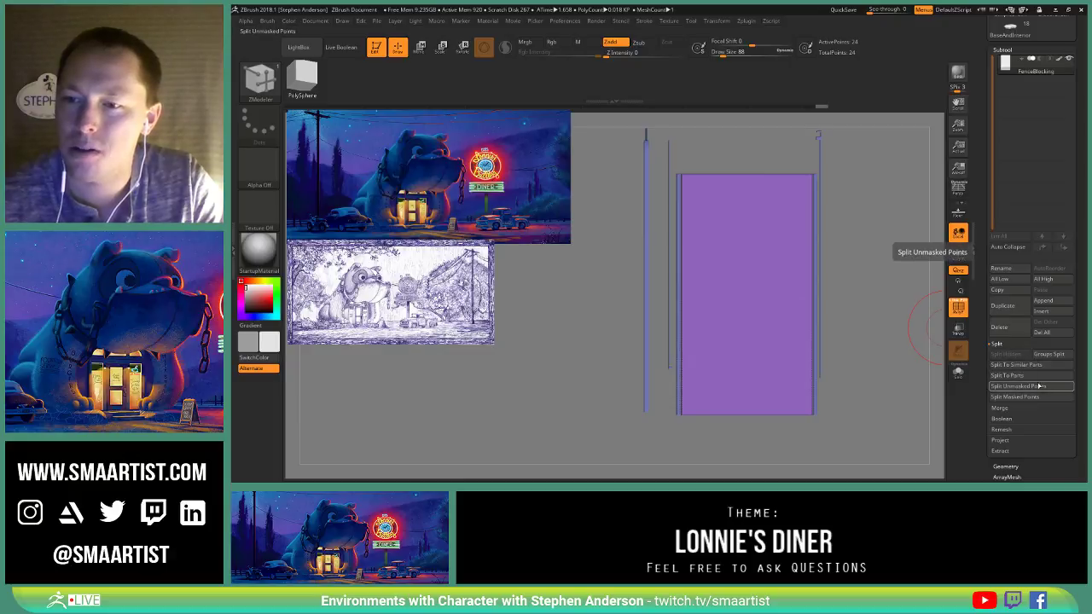
left_click(1020, 365)
left_click(927, 384)
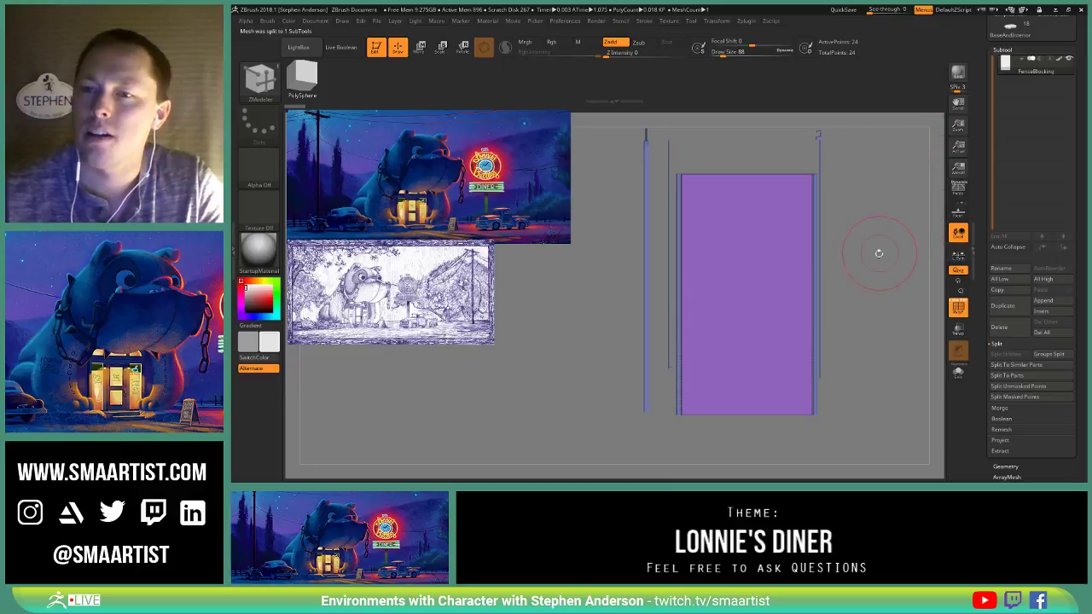
Step: Regroup the panel and its two side strips into a single polygroup, leaving the mesh unmasked
left_click_drag(880, 232, 856, 266, "alt")
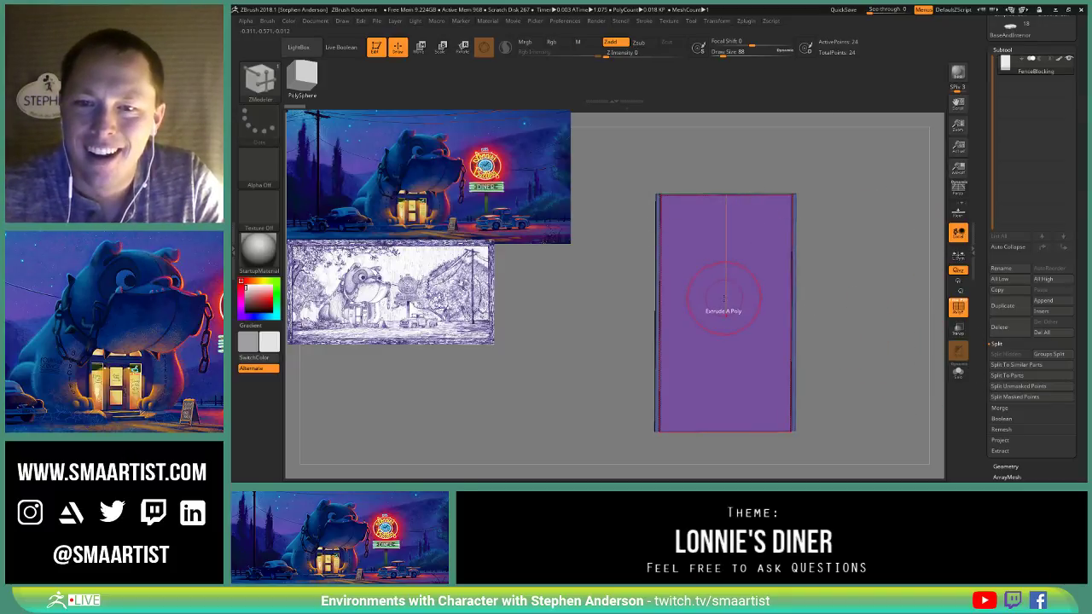
key("space")
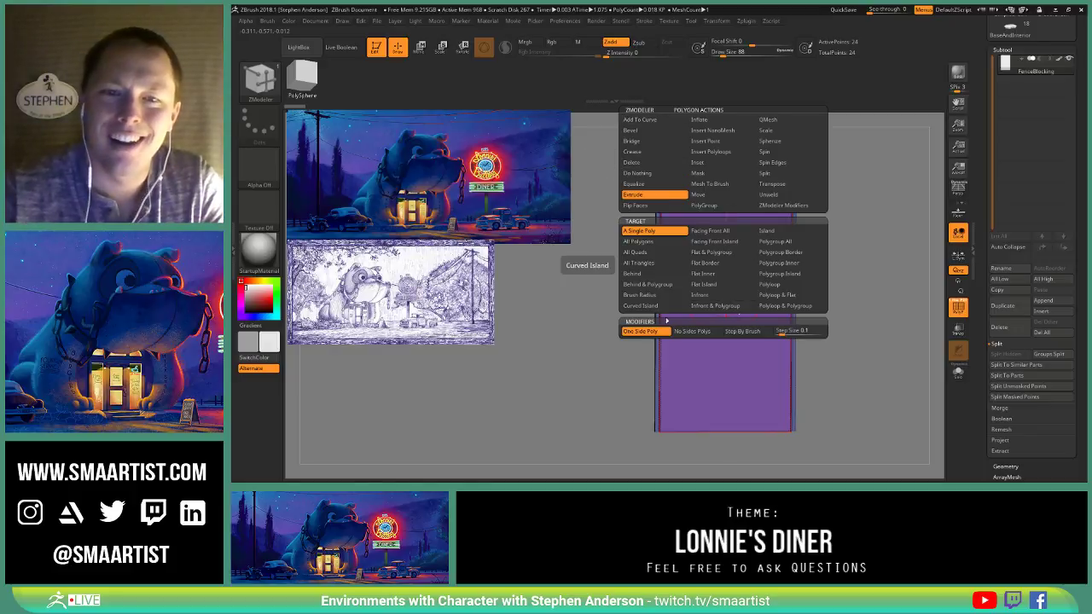
left_click(723, 307)
key("ctrl")
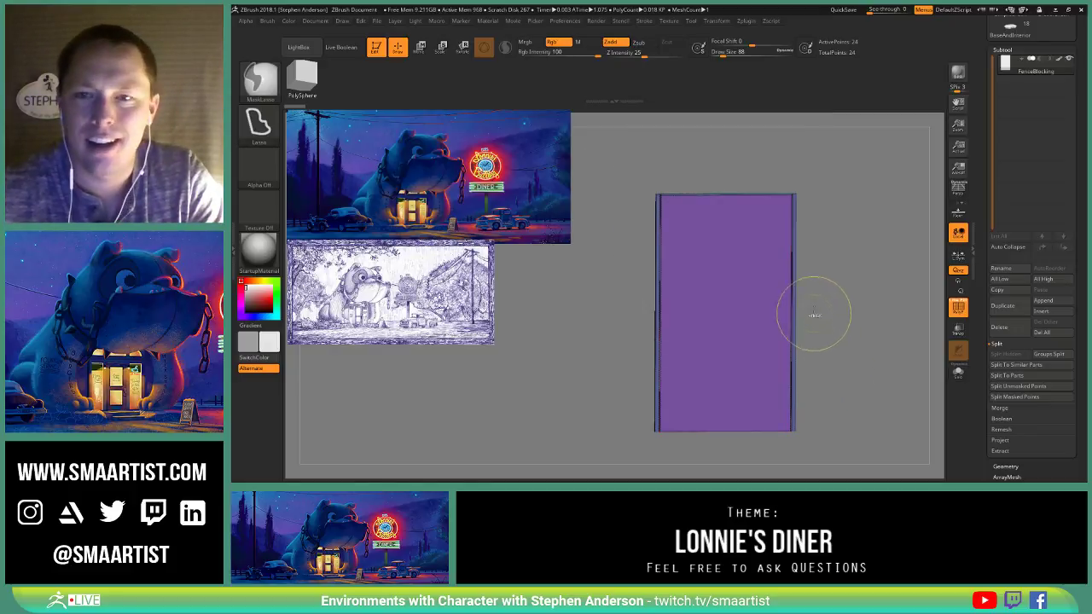
left_click_drag(823, 155, 786, 462, "ctrl")
left_click_drag(843, 290, 834, 288, "ctrl")
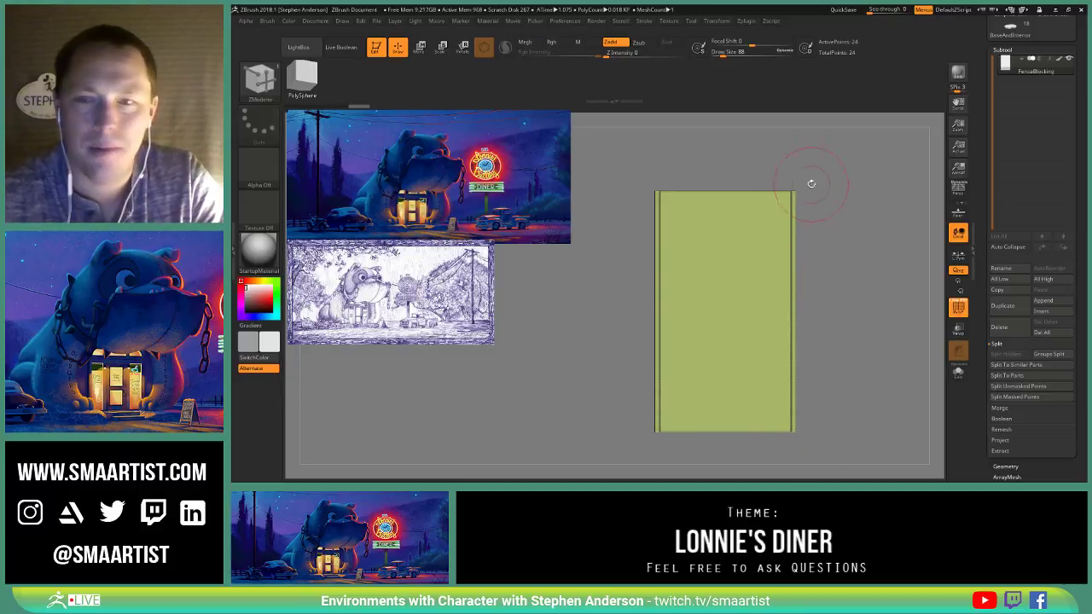
key("ctrl")
left_click_drag(831, 246, 795, 459, "ctrl")
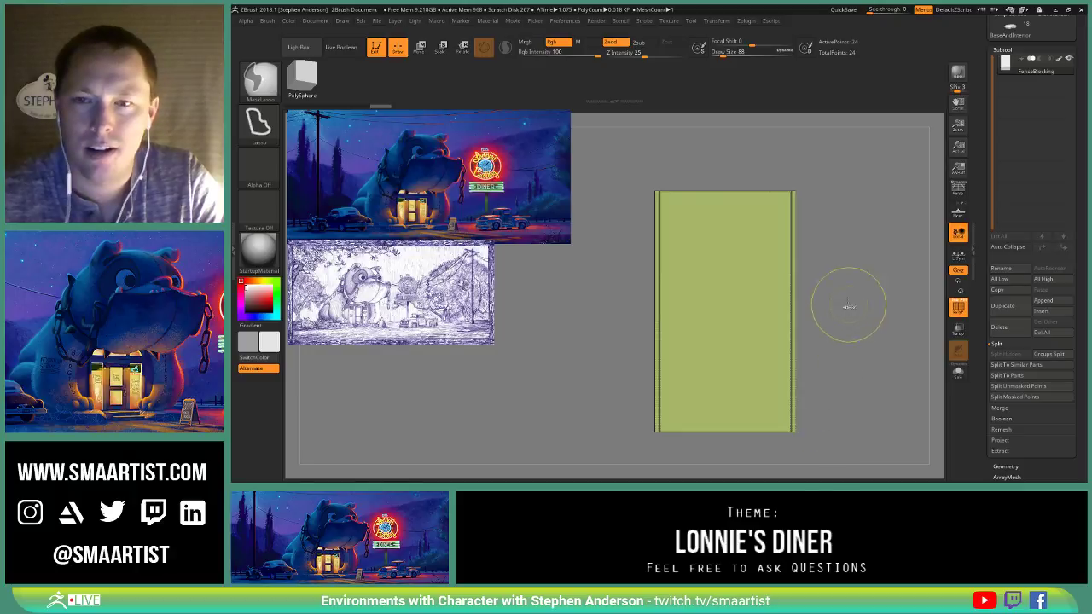
Step: Hide the central panel, keeping only the two side strips visible, and split the hidden part into its own subtool
key("ctrl+shift")
mouse_move(855, 155)
left_mouse_down("ctrl+shift")
mouse_move(794, 275)
mouse_move(793, 457)
mouse_move(822, 421)
left_mouse_up("ctrl+shift")
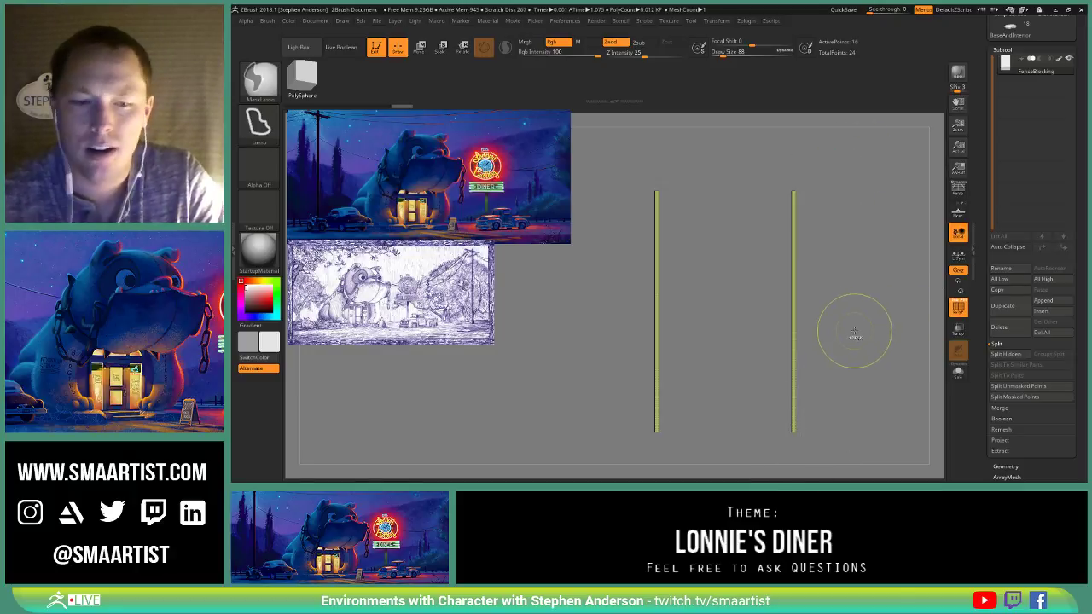
left_click(861, 304, "ctrl+shift")
left_click(795, 195, "ctrl+shift")
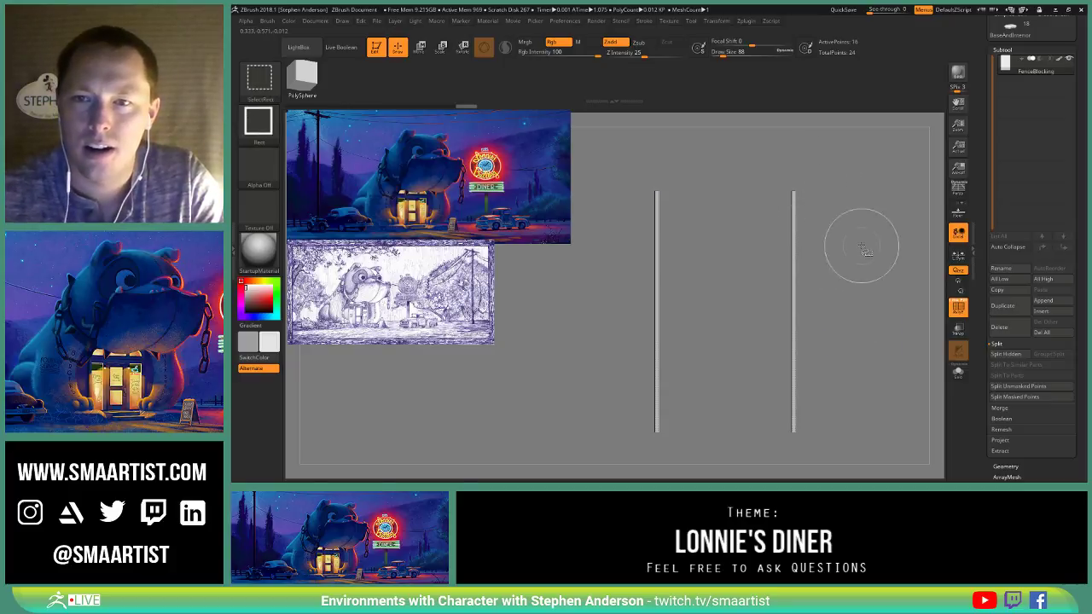
left_click(1007, 354)
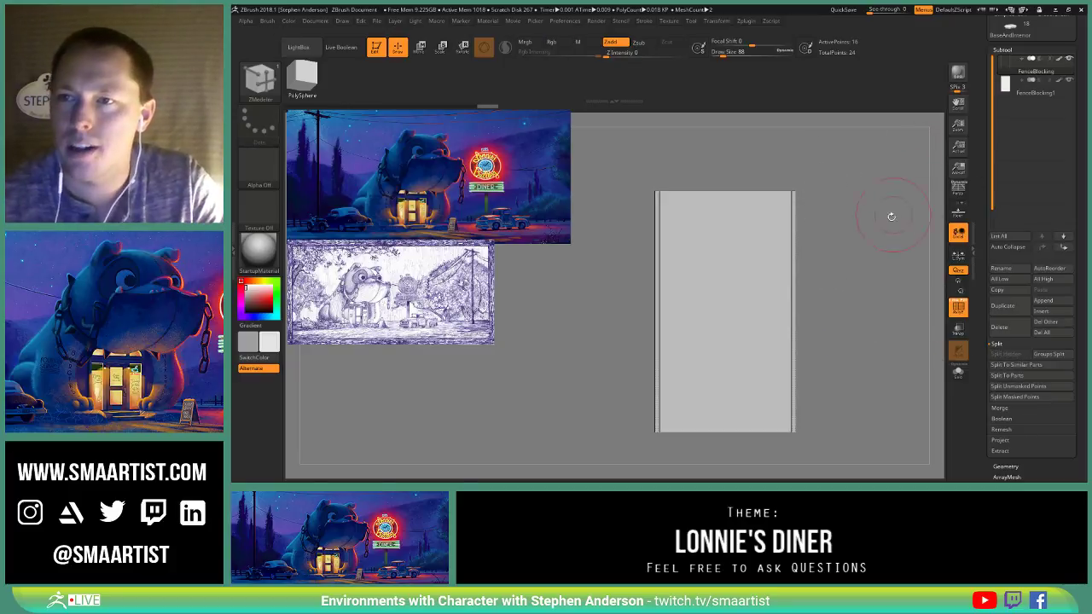
Step: Activate the Move gizmo and use Auto Groups to give the two side strips separate polygroups
key("space")
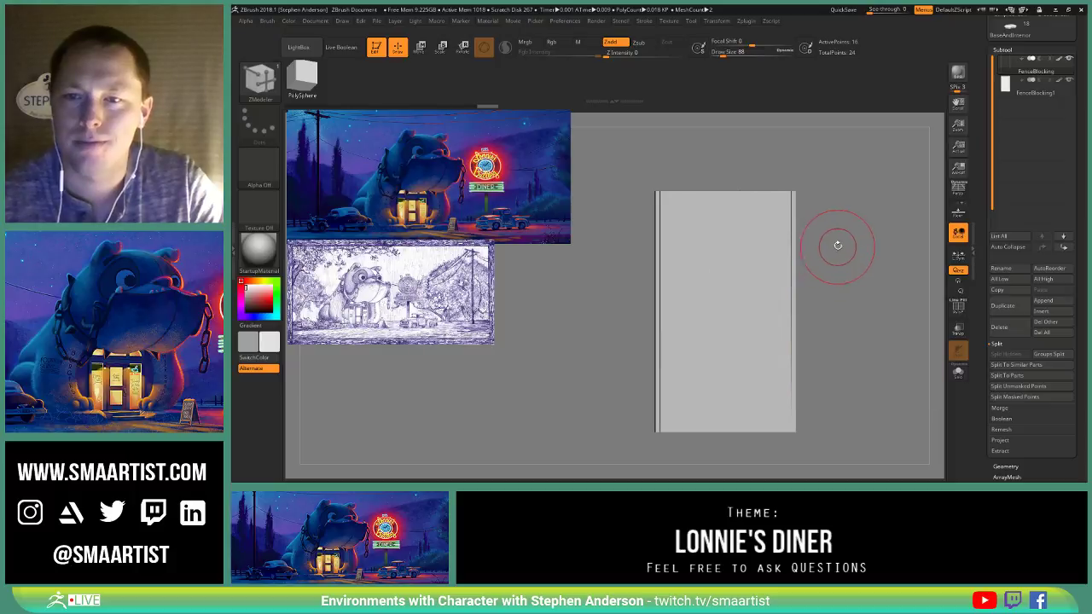
mouse_move(838, 245)
left_mouse_down()
mouse_move(853, 213)
mouse_move(835, 242)
left_mouse_up()
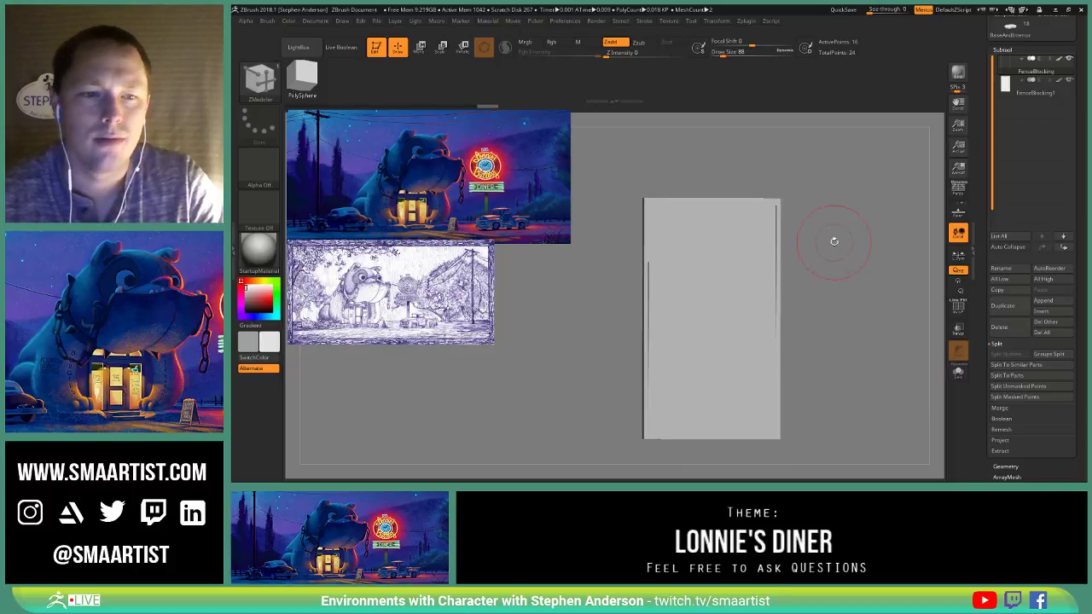
mouse_move(834, 241)
right_mouse_down()
mouse_move(848, 258)
mouse_move(809, 211)
mouse_move(813, 190)
right_mouse_up()
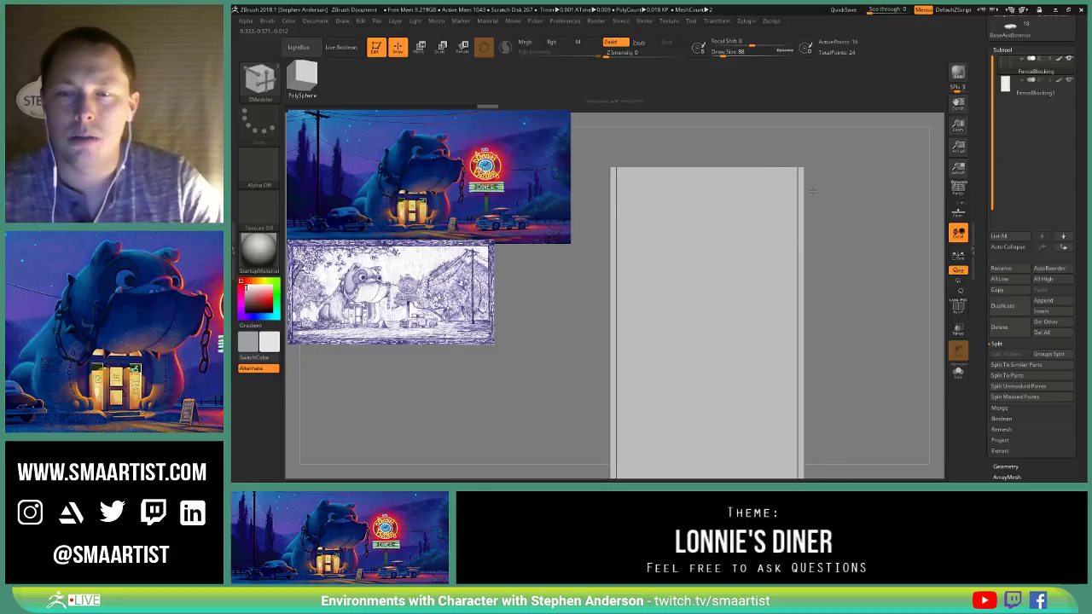
right_click_drag(861, 256, 815, 218, "ctrl")
key("w")
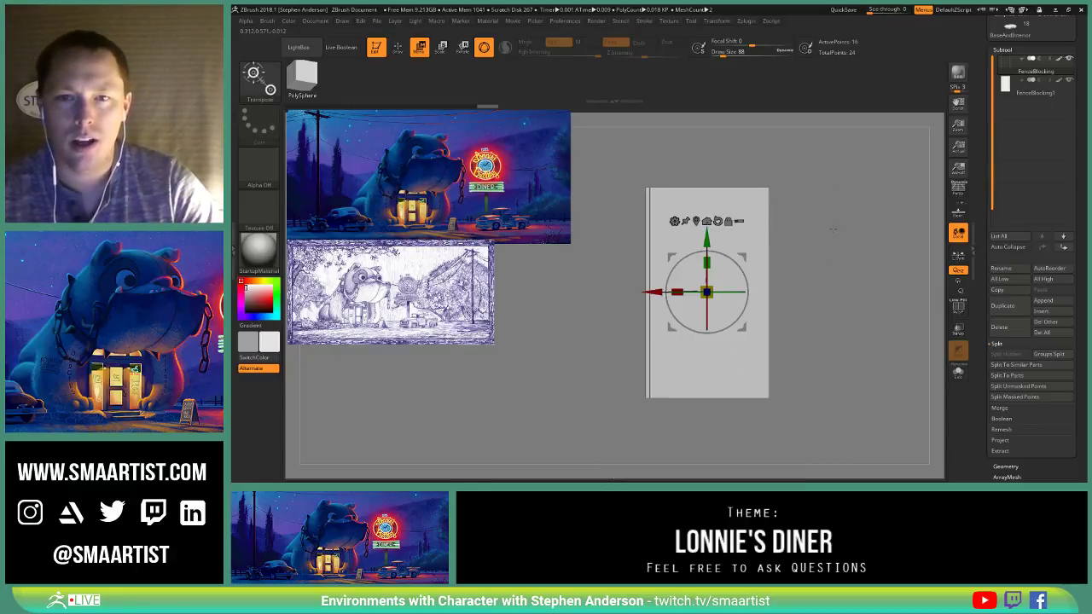
right_click_drag(833, 229, 833, 244, "ctrl")
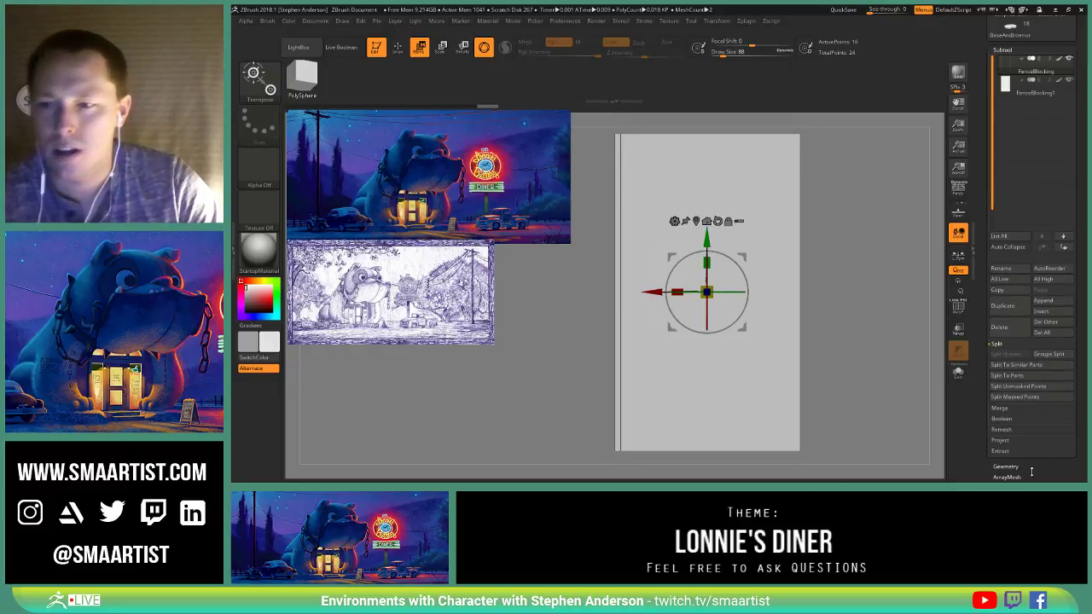
left_click_drag(1031, 471, 1024, 441)
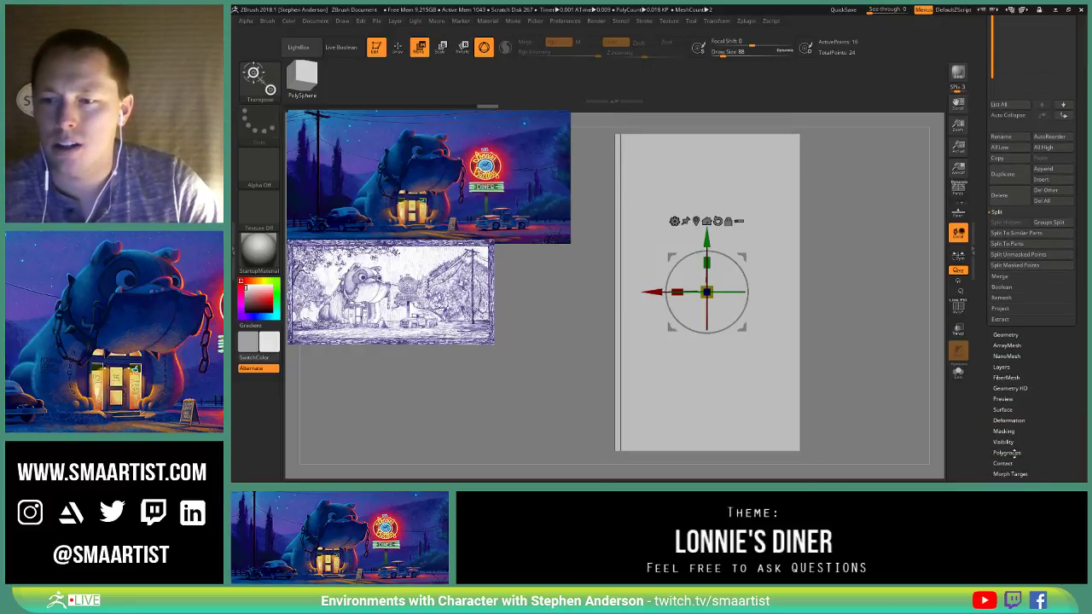
left_click(1014, 452)
left_click_drag(794, 229, 798, 260)
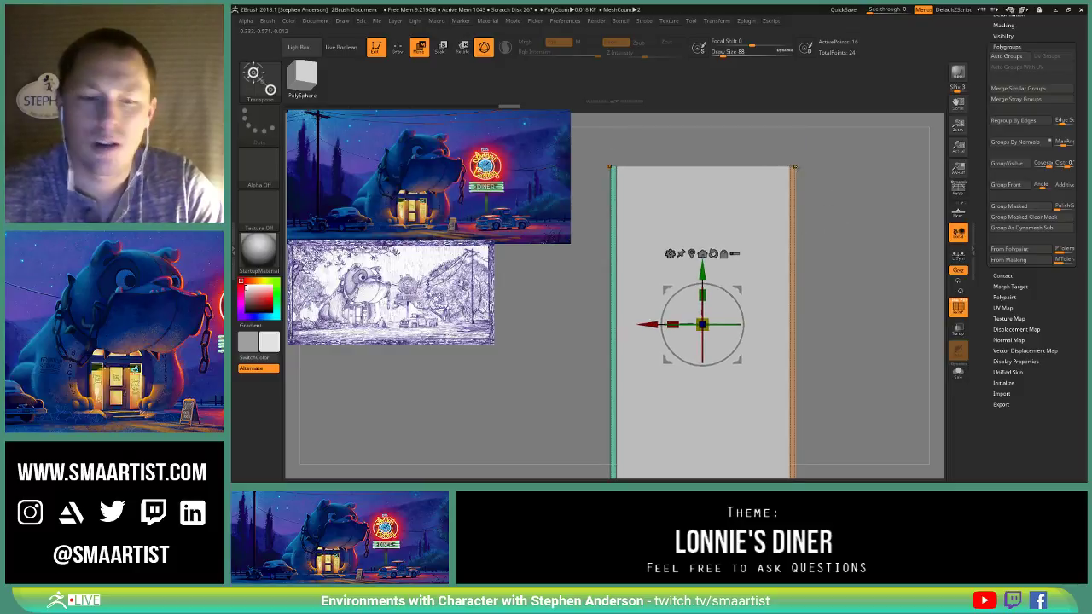
Step: Duplicate the right side strip and rotate the copy to lie horizontally along the panel's top edge
left_click(794, 168)
left_click_drag(794, 168, 771, 227)
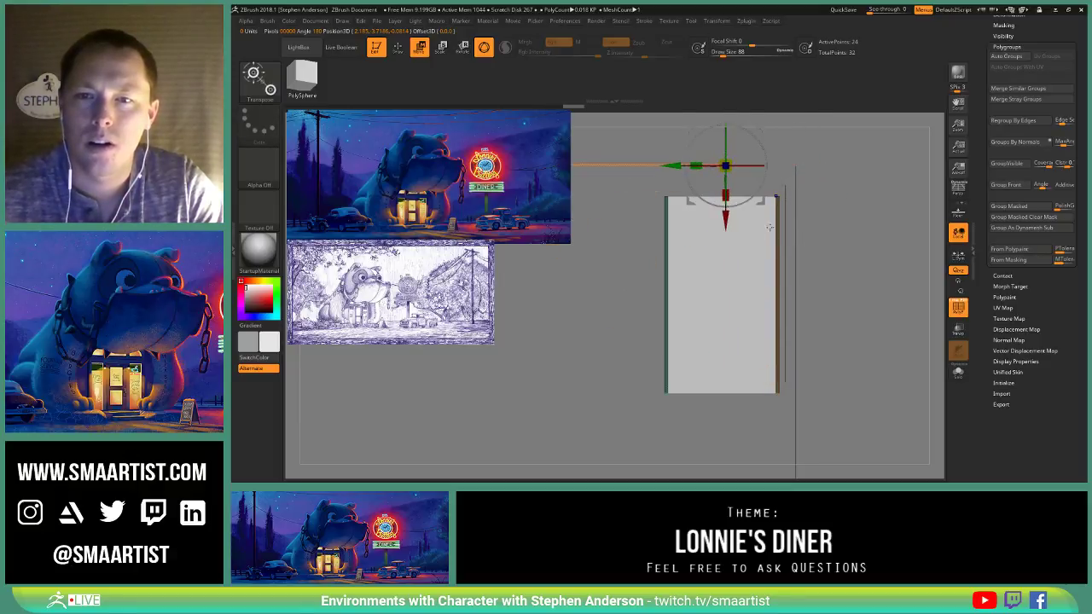
left_click_drag(765, 131, 897, 161)
Step: Align the horizontal strip flush with the panel's upper left corner, clear the mask and return to Draw mode
right_click_drag(829, 187, 862, 294, "ctrl")
right_click_drag(862, 295, 1083, 333, "alt")
right_click_drag(546, 248, 748, 198, "alt")
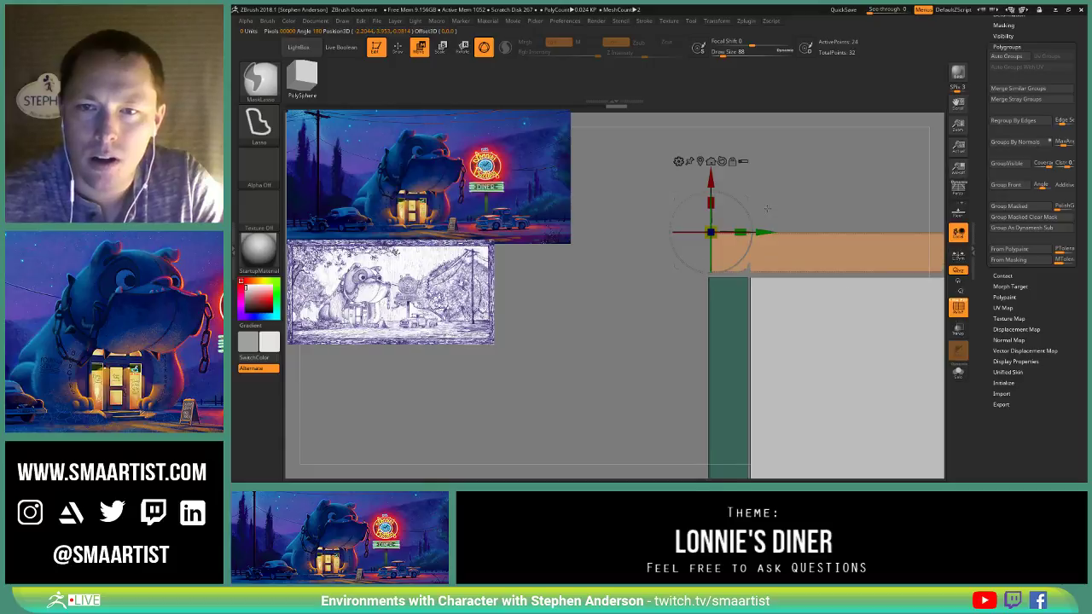
left_click_drag(748, 198, 744, 201)
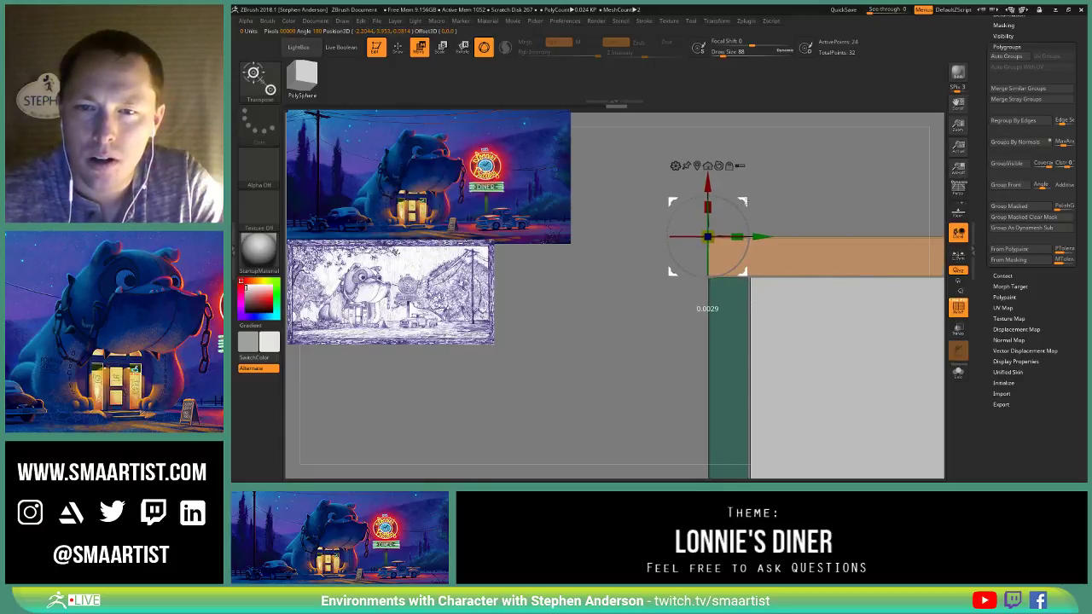
left_click(800, 175, "ctrl")
key("q")
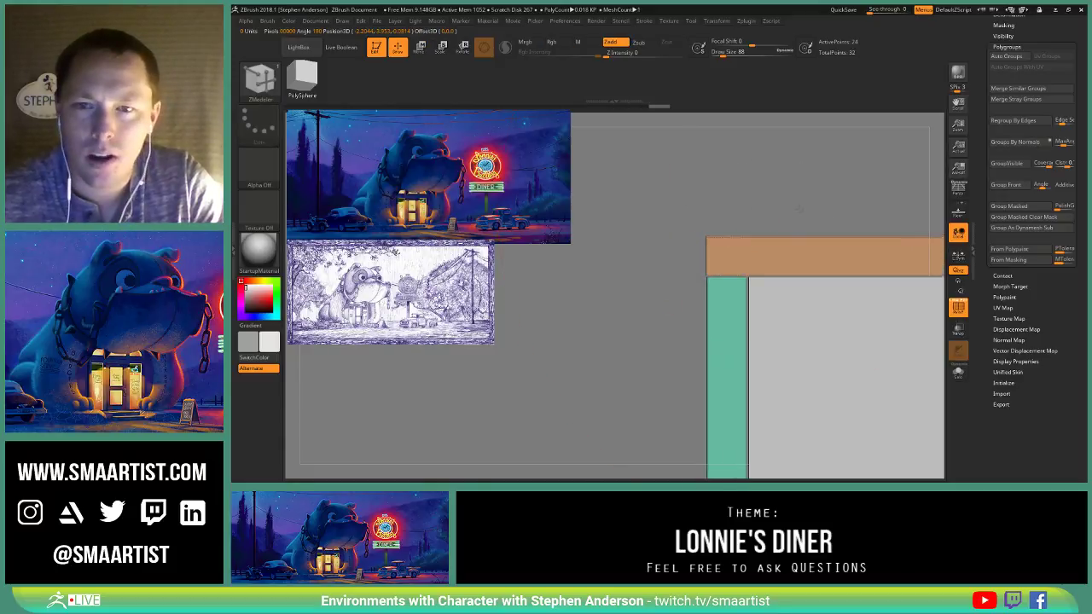
Step: Duplicate the top horizontal strip and move the copy down to the panel's bottom edge
mouse_move(841, 253)
right_mouse_down("alt")
mouse_move(816, 249)
mouse_move(836, 275)
mouse_move(739, 211)
mouse_move(825, 230)
mouse_move(641, 245)
right_mouse_up("alt")
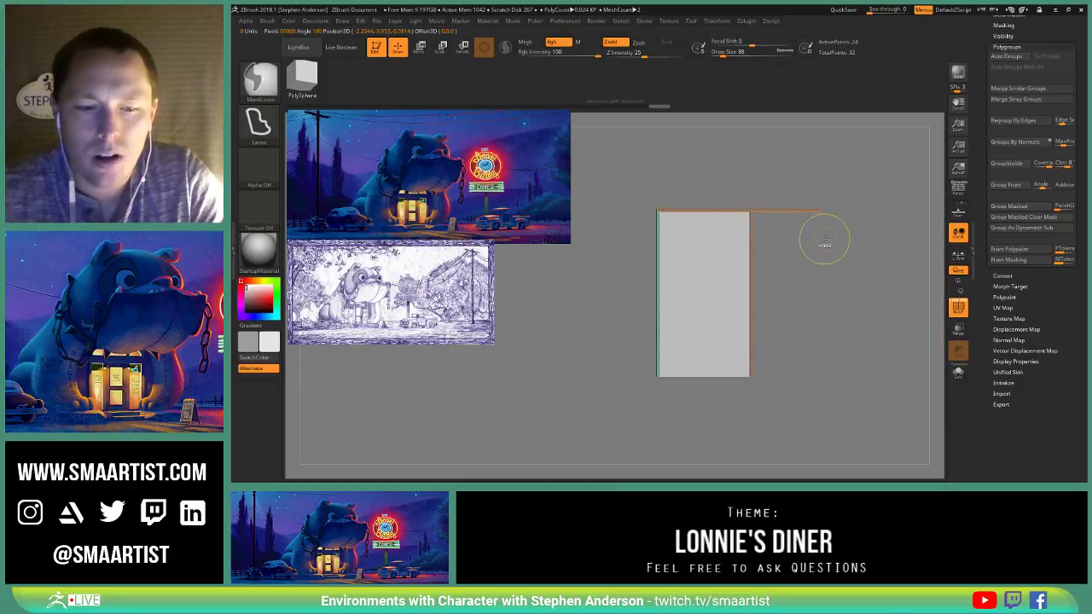
key("w")
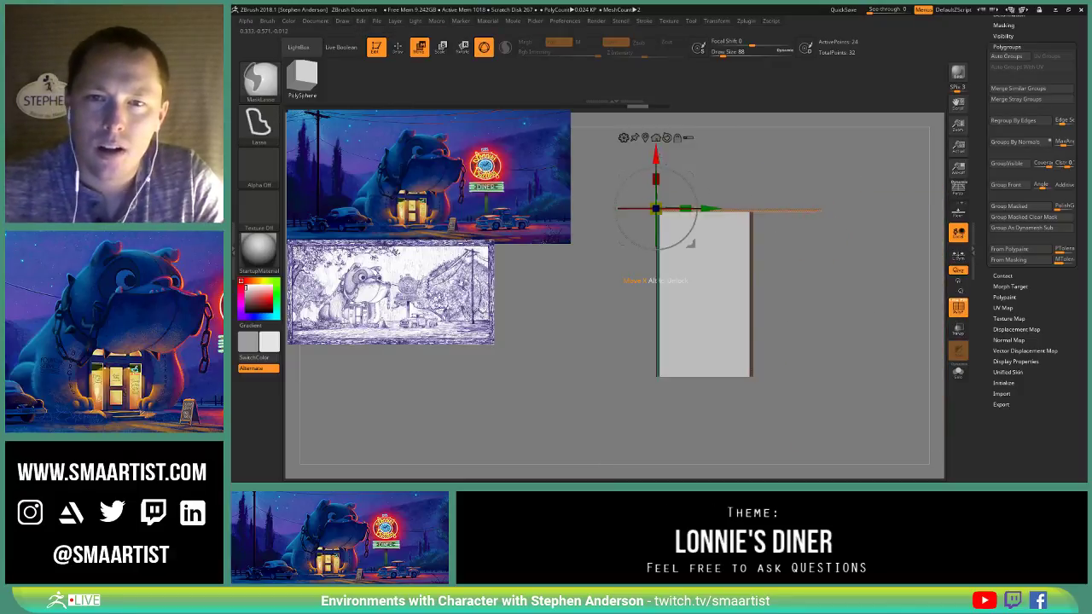
left_click_drag(691, 245, 695, 335, "alt")
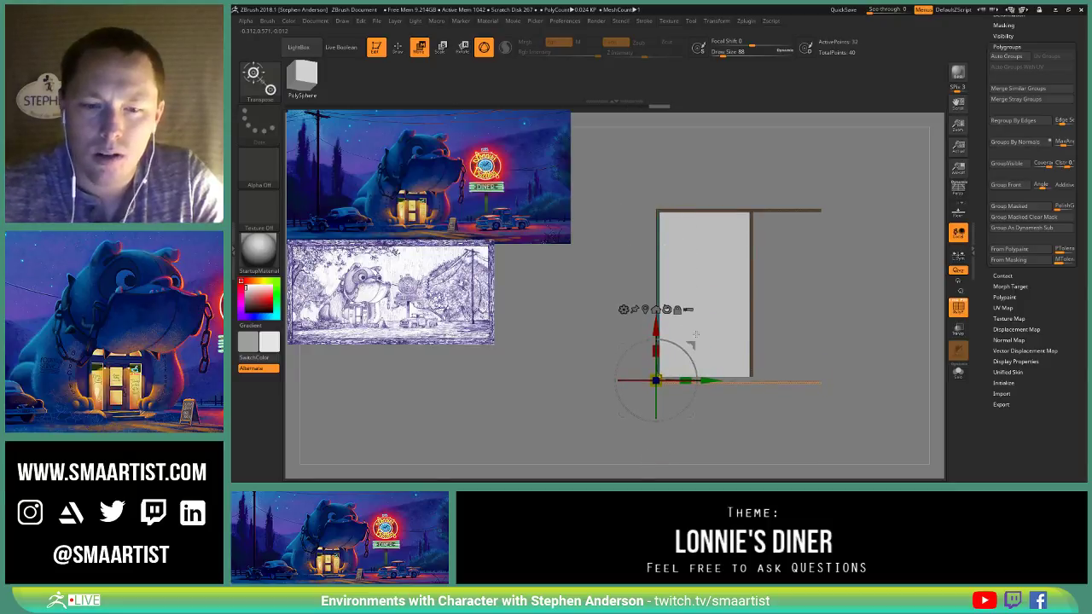
Step: Move the bottom horizontal strip so it butts against the lower end of the left side strip, and return to Draw mode
key("f")
left_click_drag(871, 260, 744, 318)
left_click_drag(638, 343, 637, 306)
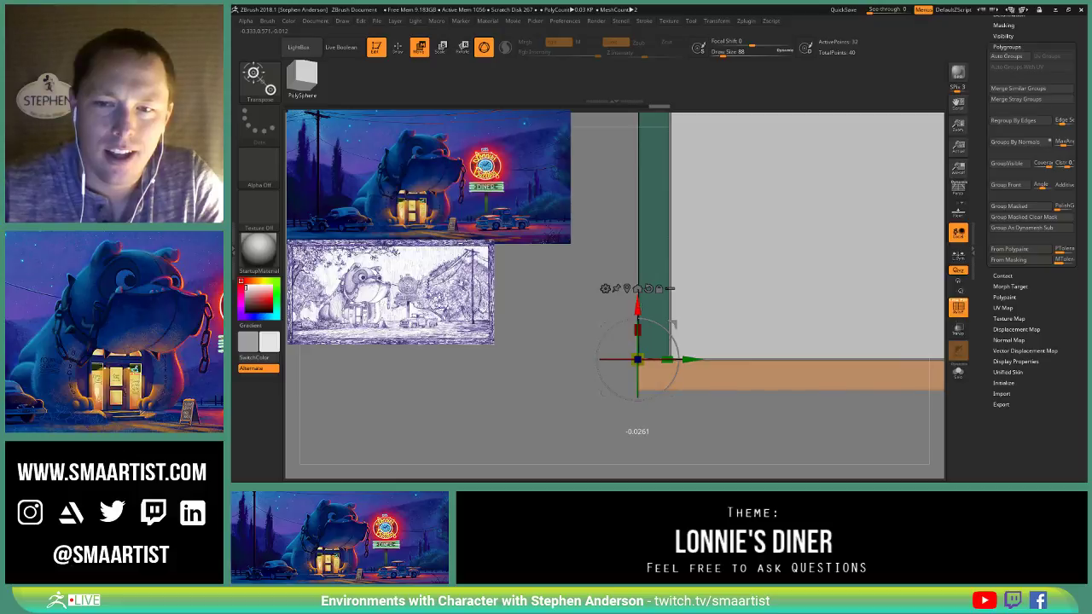
key("q")
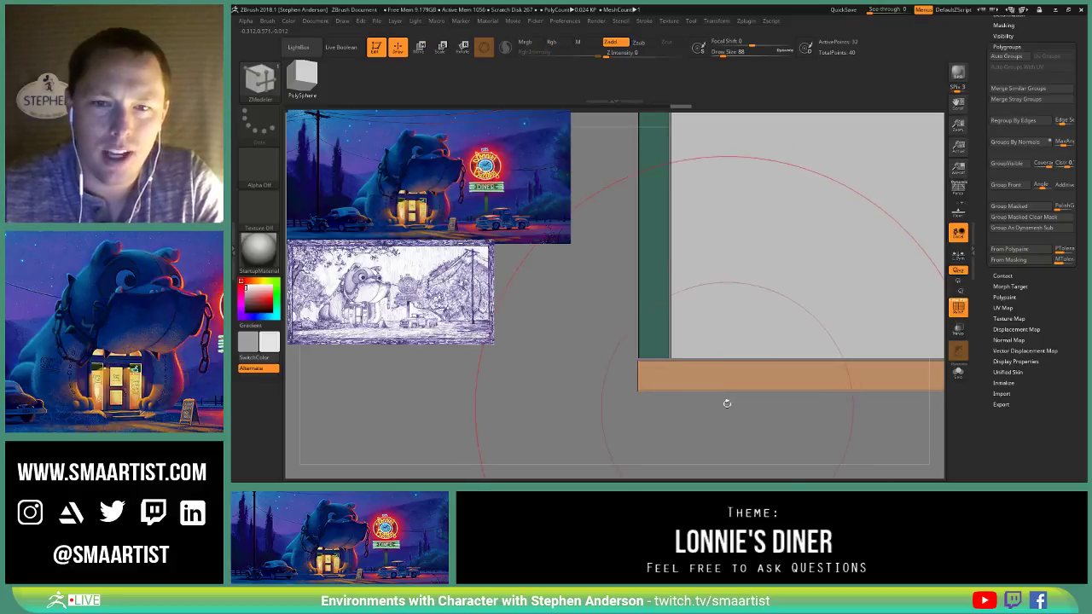
Step: Mirror and weld the frame's left half onto the right to trim the overhanging horizontal strips
mouse_move(722, 400)
right_mouse_down("ctrl")
mouse_move(703, 249)
mouse_move(714, 285)
right_mouse_up("ctrl")
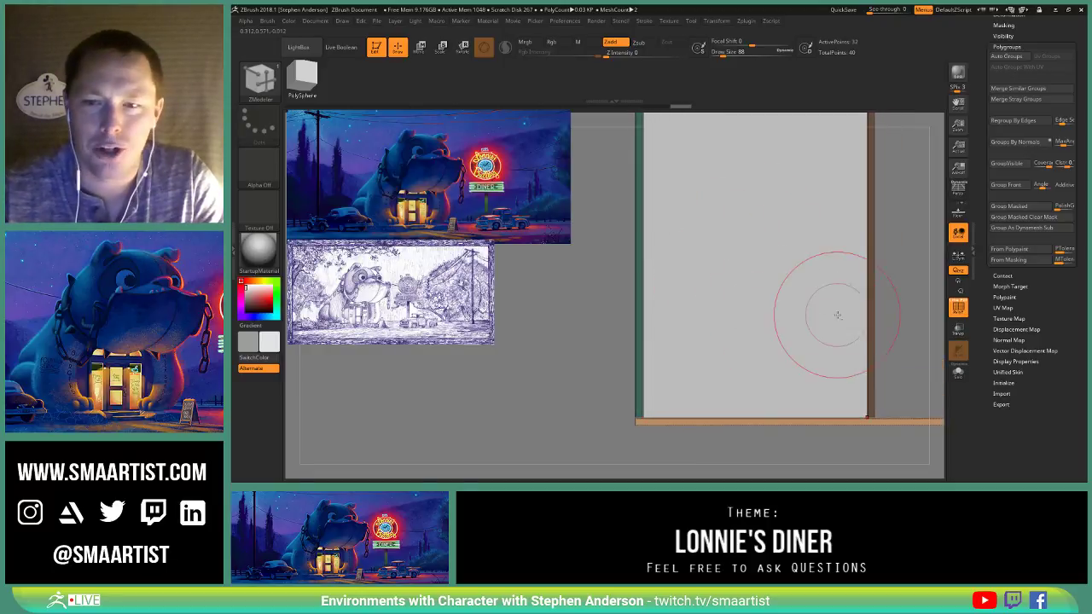
right_click_drag(836, 313, 739, 242, "alt")
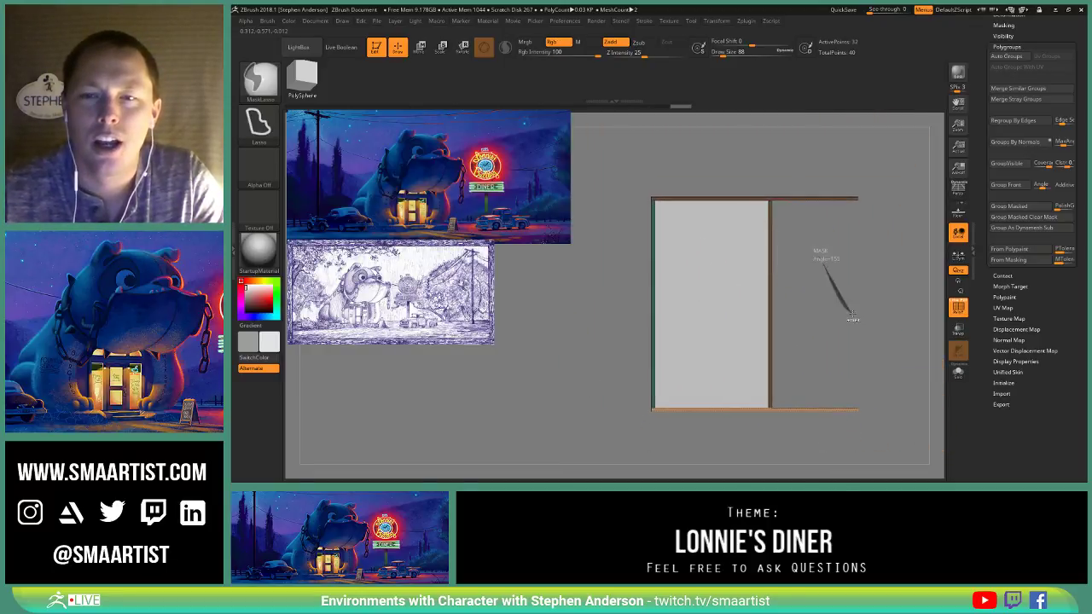
scroll(1044, 303, "up", 5)
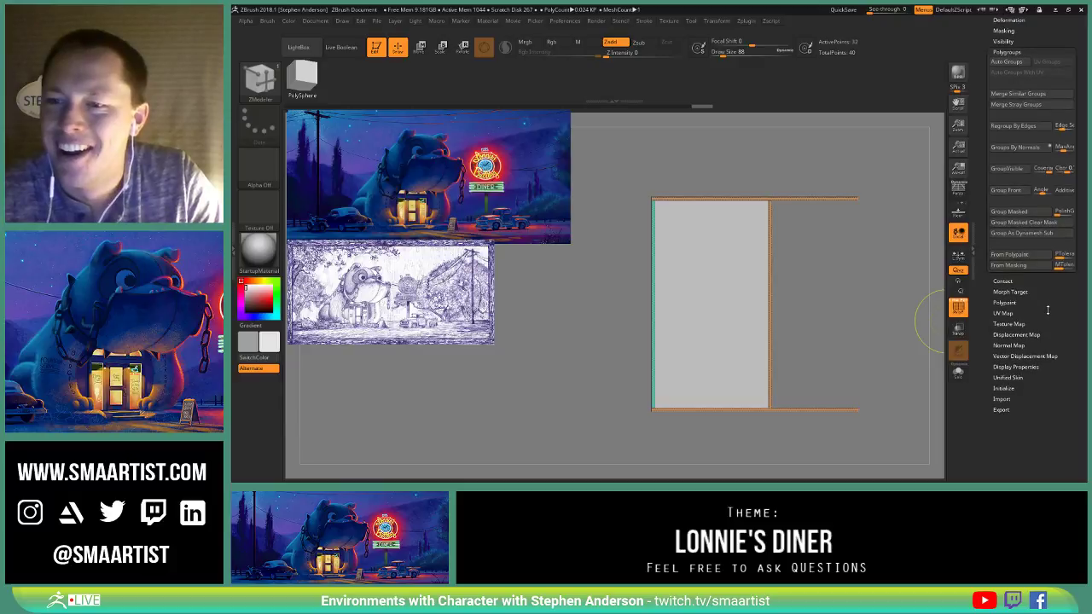
left_click(1015, 123)
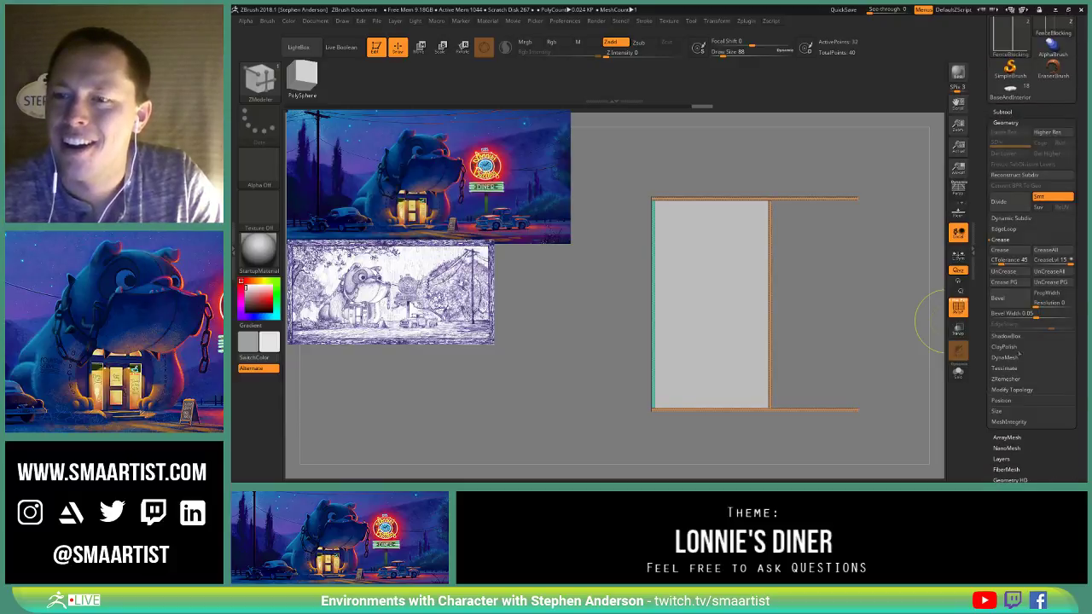
left_click(1018, 389)
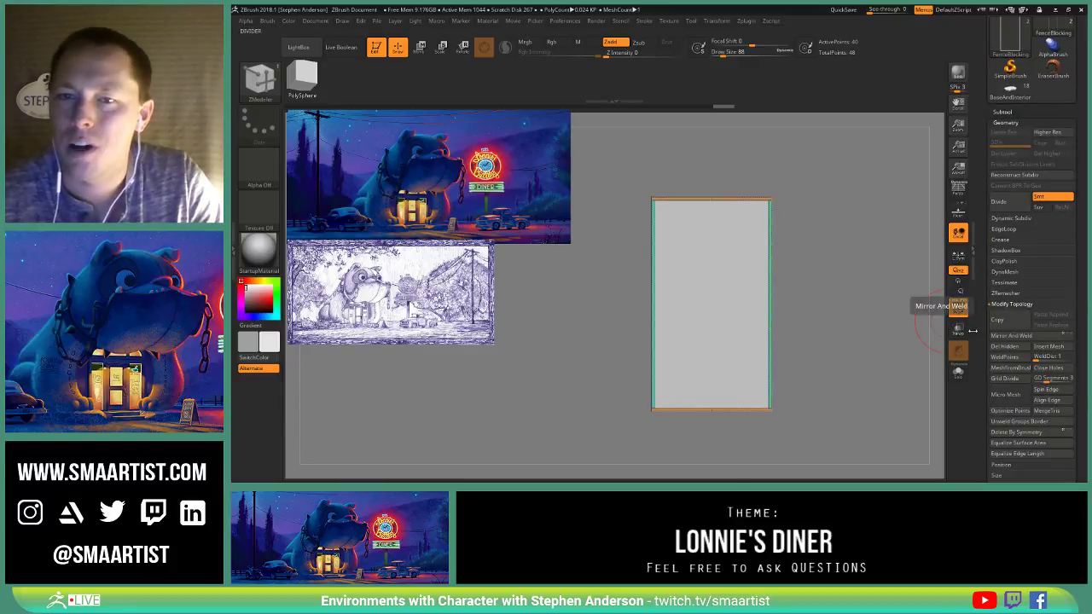
left_click(1011, 335)
Step: Crease the frame strips' edges with a crease tolerance of 45
right_click_drag(825, 309, 829, 290)
right_click_drag(731, 201, 773, 202, "ctrl")
mouse_move(756, 179)
right_mouse_down("ctrl")
mouse_move(777, 217)
mouse_move(780, 198)
right_mouse_up("ctrl")
mouse_move(922, 177)
right_mouse_down()
mouse_move(883, 193)
mouse_move(890, 217)
mouse_move(870, 203)
mouse_move(890, 188)
mouse_move(862, 168)
mouse_move(807, 227)
mouse_move(825, 243)
right_mouse_up()
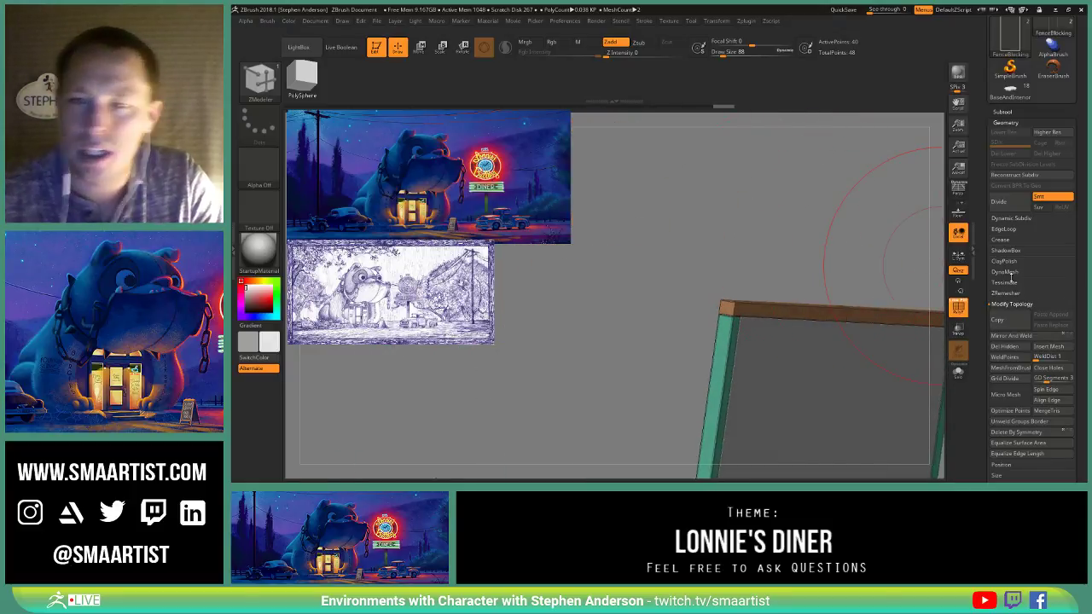
left_click(1003, 240)
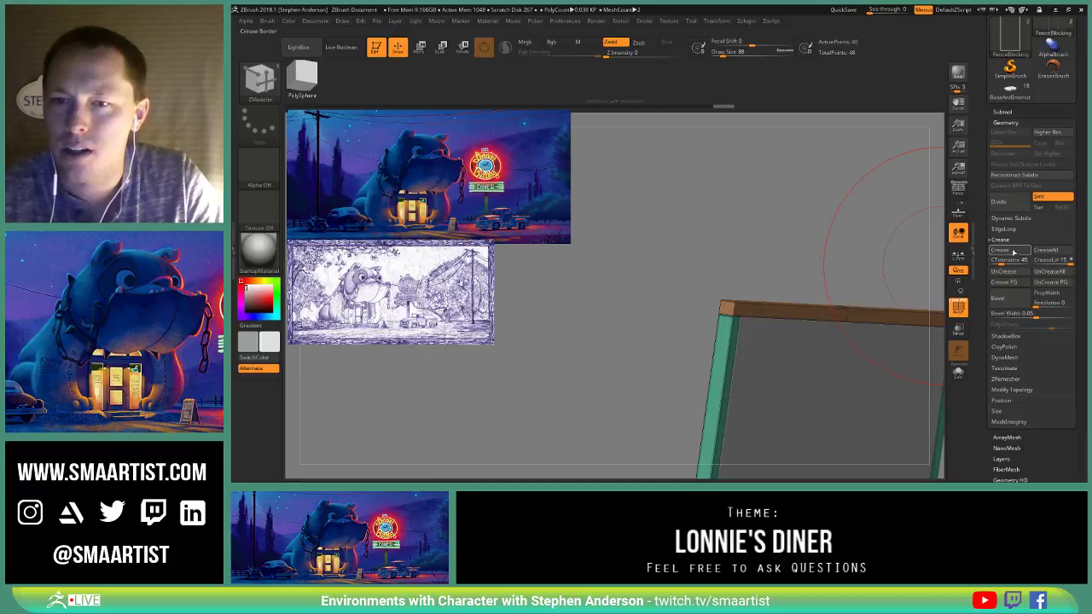
left_click(1013, 253)
mouse_move(857, 271)
right_mouse_down("alt")
mouse_move(814, 225)
mouse_move(767, 213)
mouse_move(781, 218)
right_mouse_up("alt")
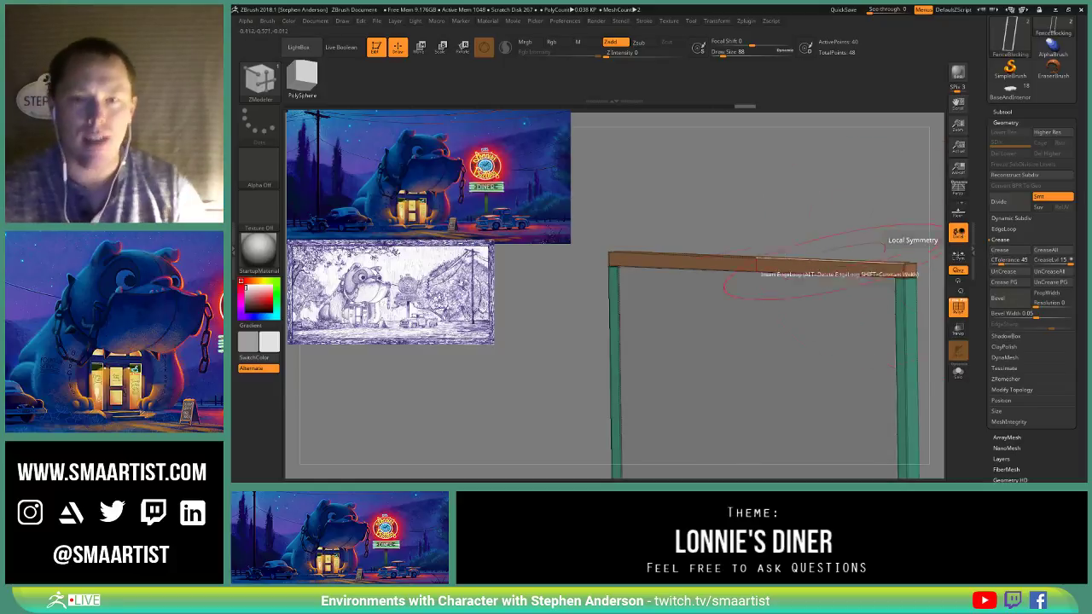
Step: Try to remove all creases from the frame strips, and undo the change
mouse_move(887, 272)
right_mouse_down("alt")
mouse_move(840, 266)
mouse_move(789, 287)
mouse_move(836, 281)
mouse_move(876, 302)
mouse_move(840, 273)
mouse_move(844, 281)
mouse_move(790, 264)
right_mouse_up("alt")
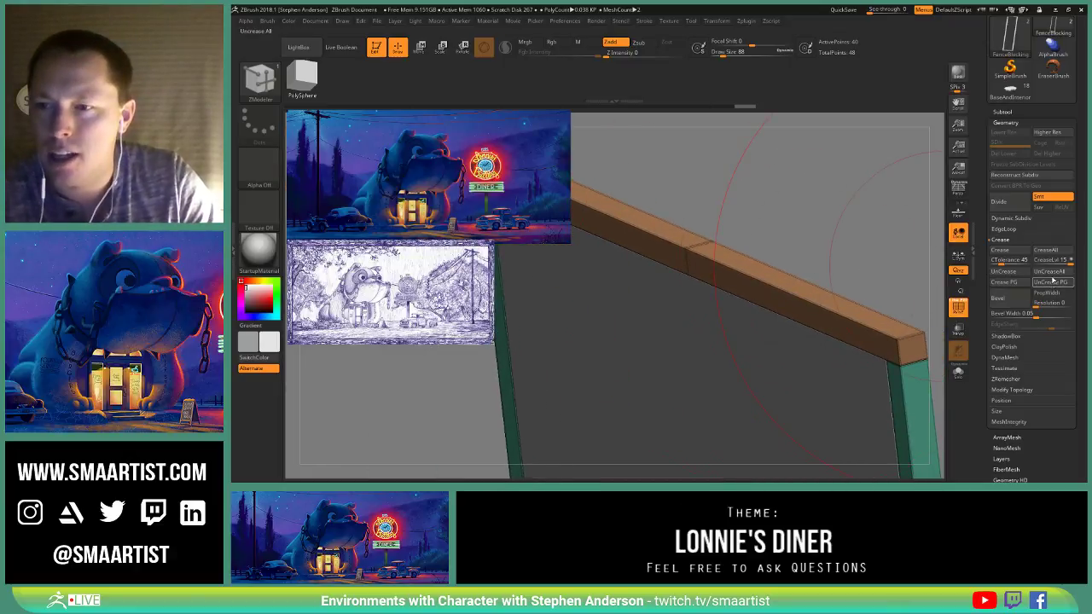
left_click(1056, 275)
right_click_drag(850, 213, 859, 204, "ctrl")
right_click_drag(884, 256, 836, 273)
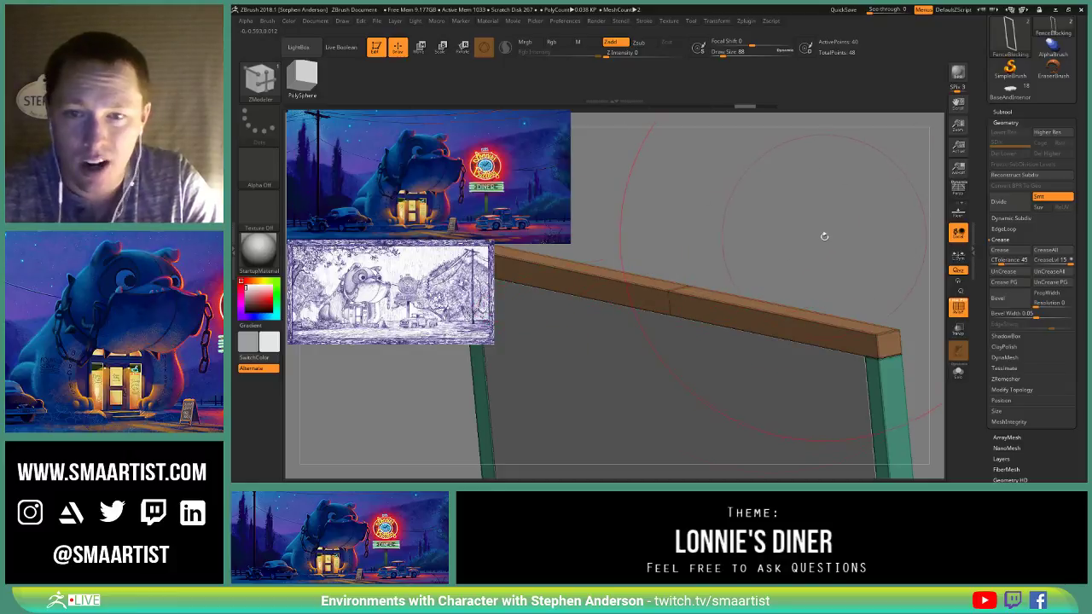
key("ctrl")
key("ctrl")
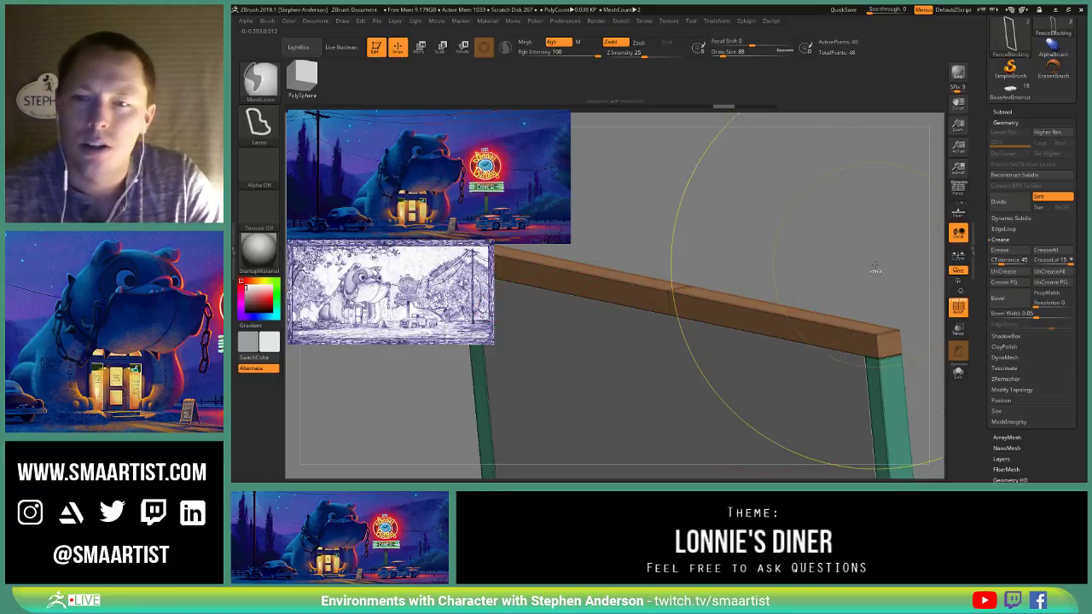
key("ctrl+shift")
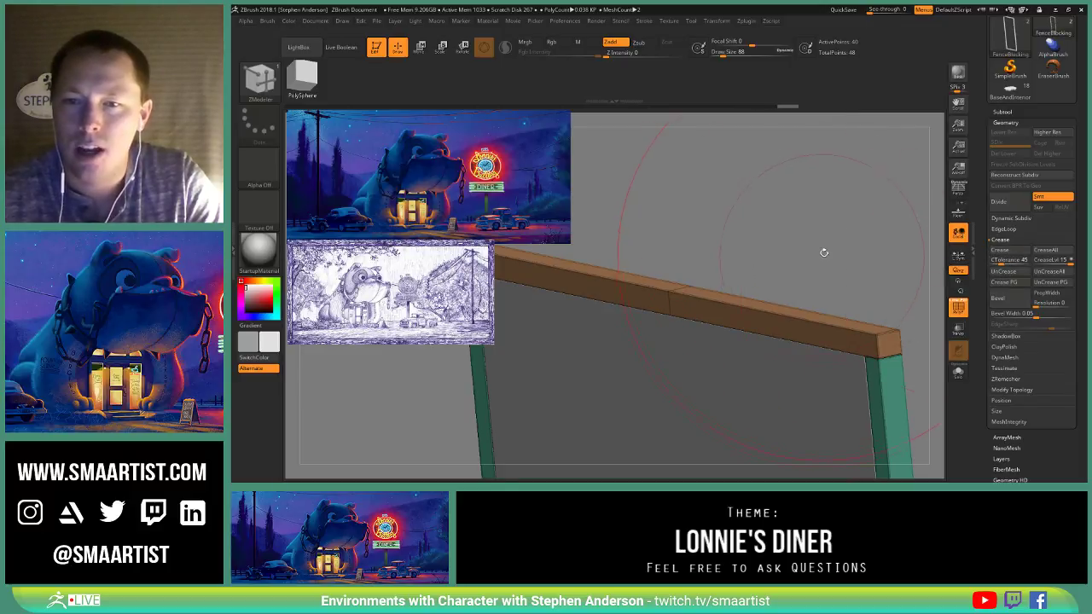
left_click_drag(824, 252, 837, 290)
key("space")
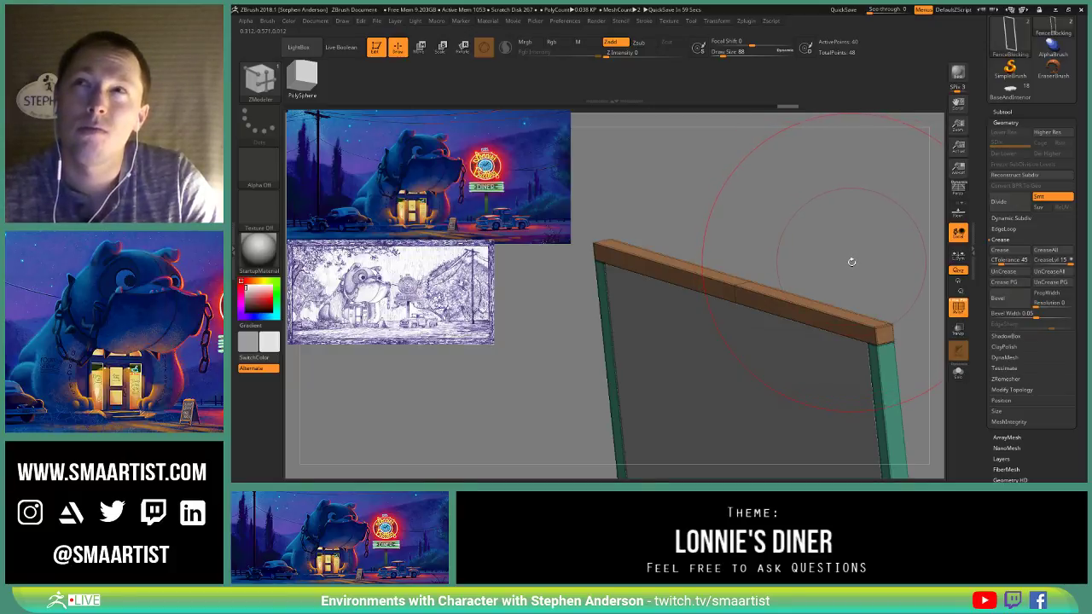
left_click_drag(855, 278, 879, 267)
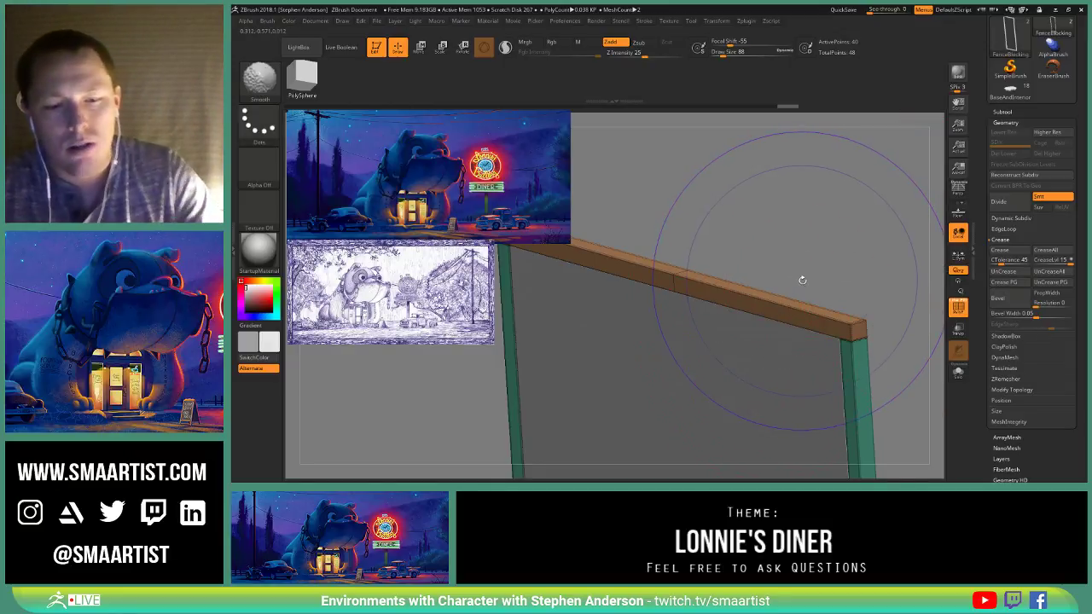
key("ctrl+z")
key("ctrl+z")
Step: Turn on Dynamic Subdiv with the polyframe hidden, set the crease level to 2 and toggle the smoothed preview
left_click_drag(802, 262, 892, 253)
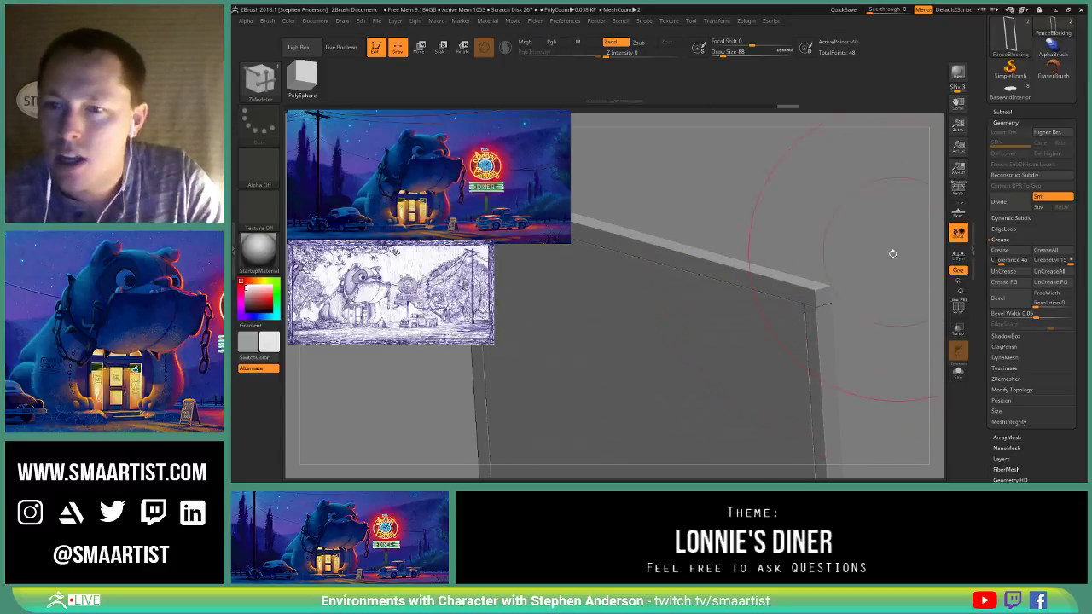
left_click(1012, 218)
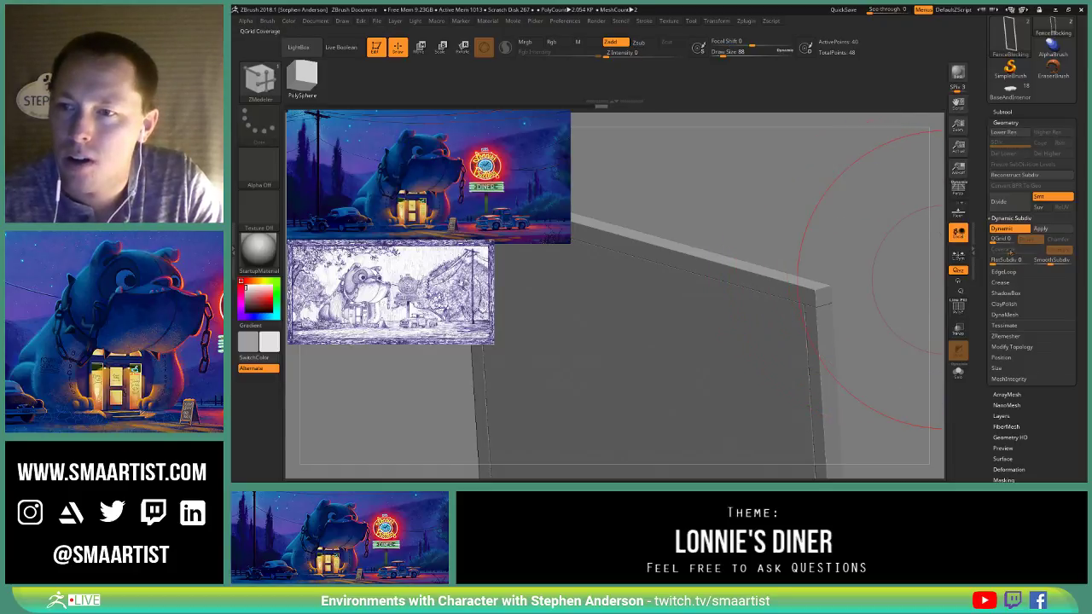
left_click(1005, 282)
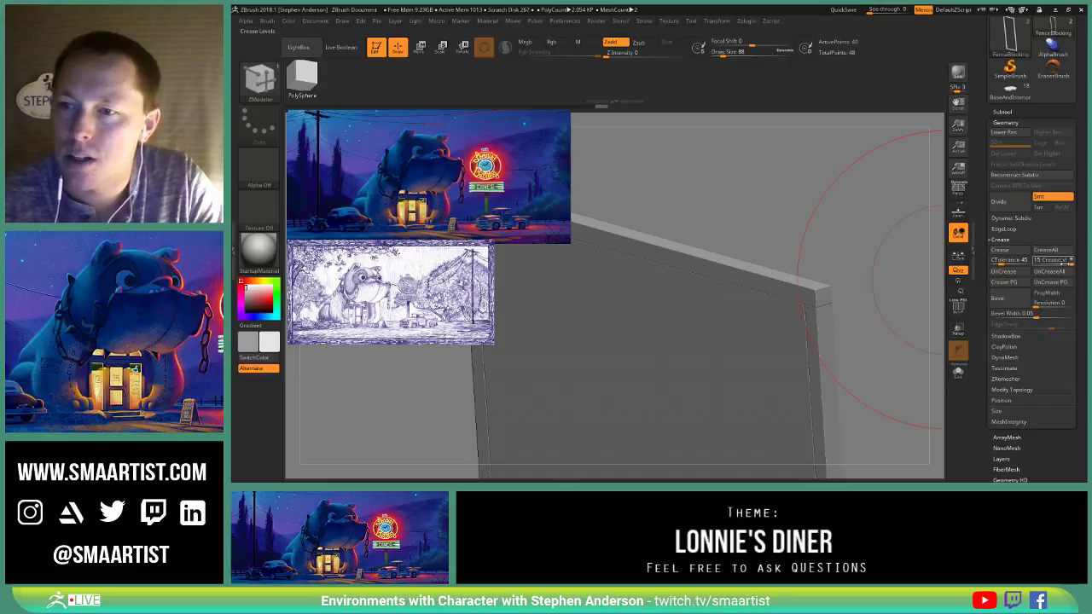
key("Return")
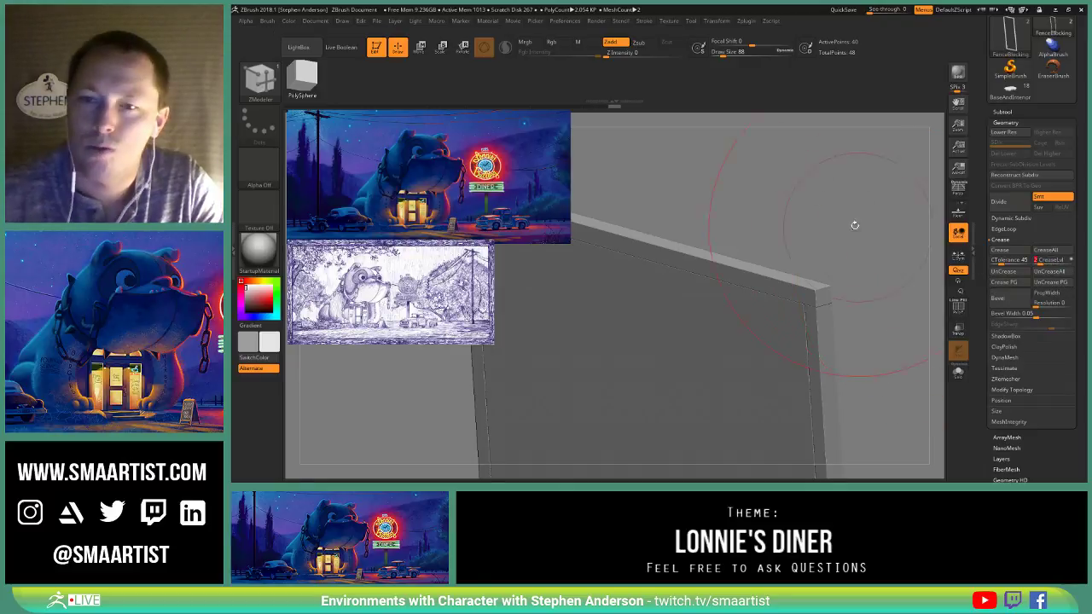
key("shift+d")
key("d")
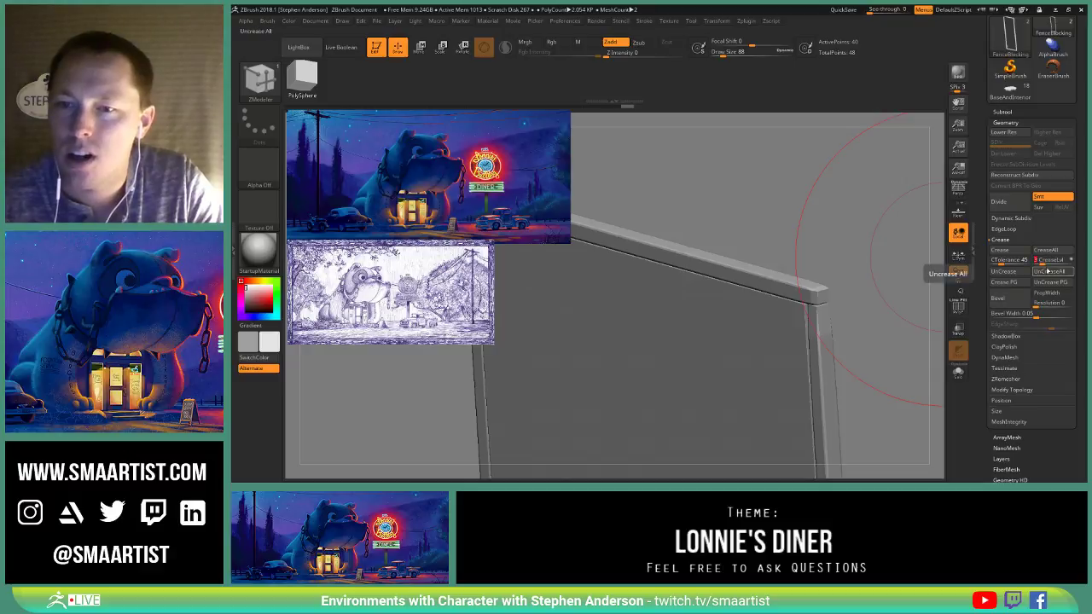
Step: Set SmoothSubdiv to 4, inspect the frame's corners from several angles and turn Dynamic Subdiv off
left_click(1015, 218)
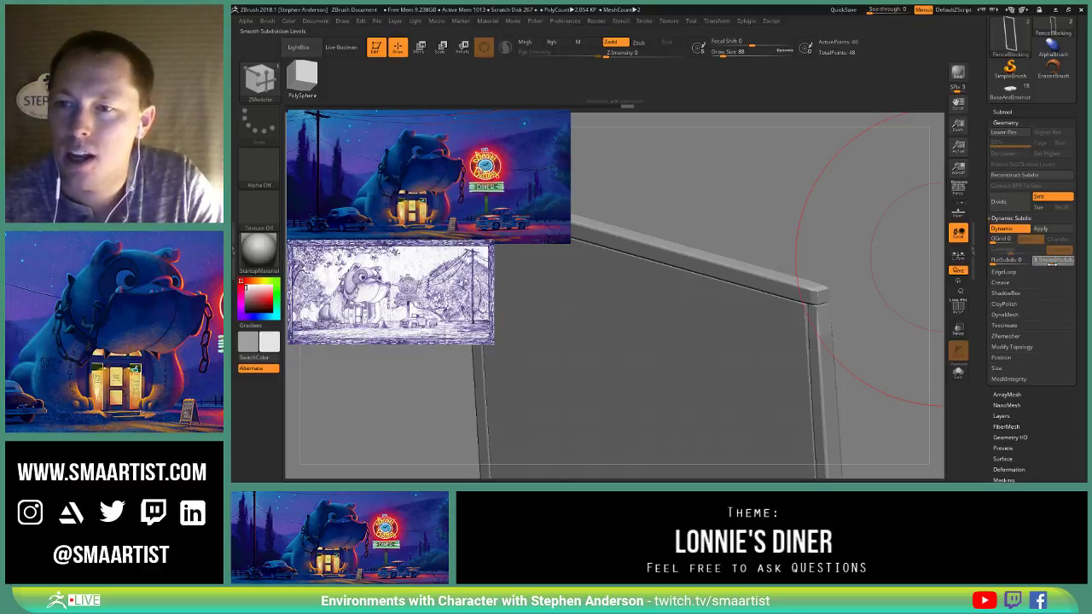
mouse_move(828, 179)
right_mouse_down("ctrl")
mouse_move(824, 271)
mouse_move(825, 234)
right_mouse_up("ctrl")
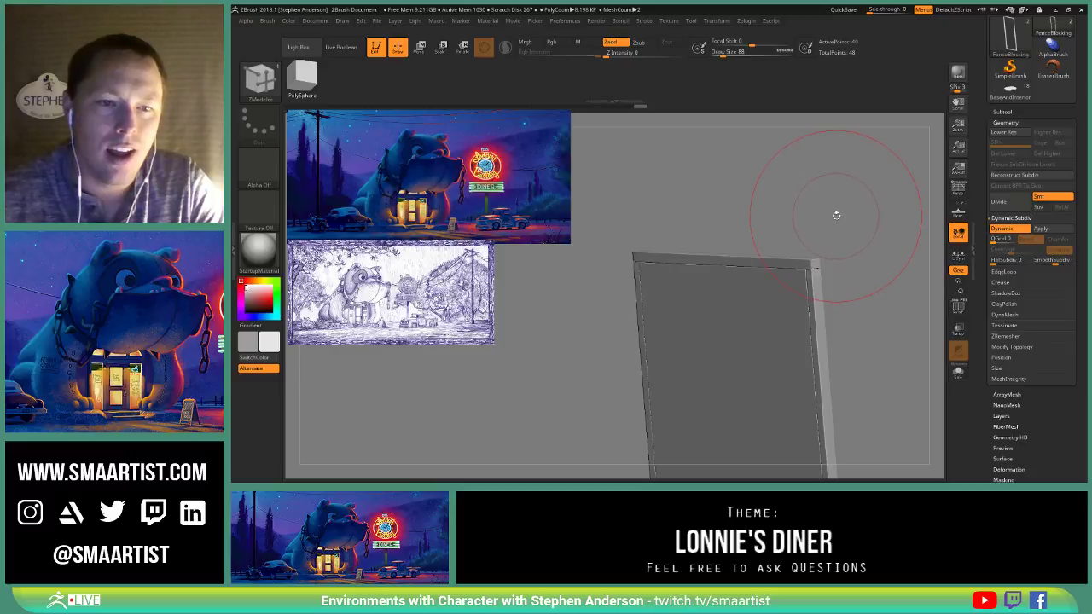
right_click_drag(836, 215, 827, 266)
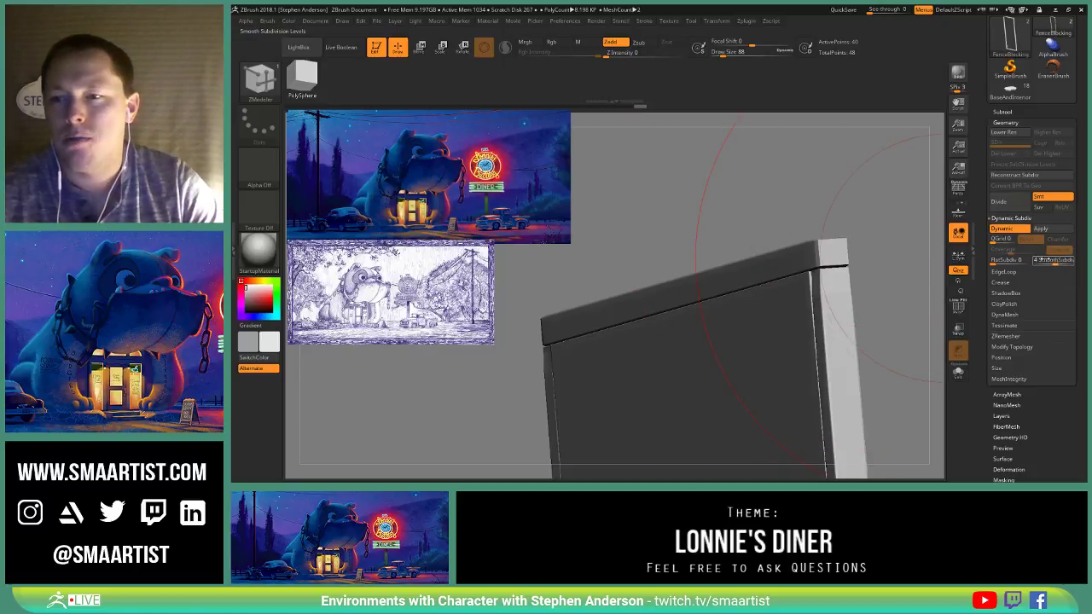
left_click(1015, 230)
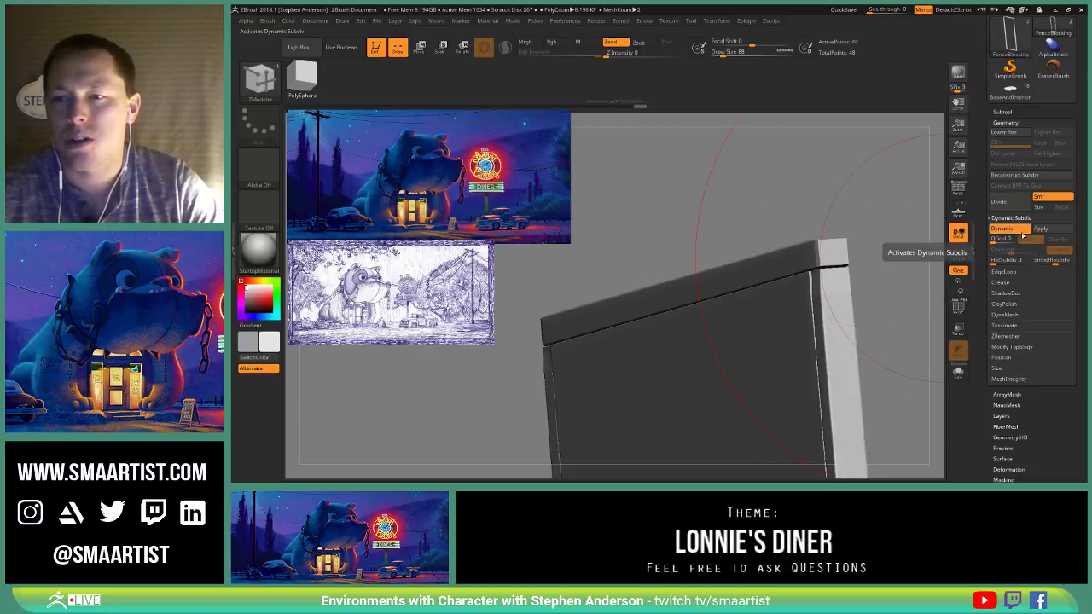
mouse_move(933, 232)
left_mouse_down()
mouse_move(768, 232)
mouse_move(743, 253)
mouse_move(790, 278)
mouse_move(810, 268)
left_mouse_up()
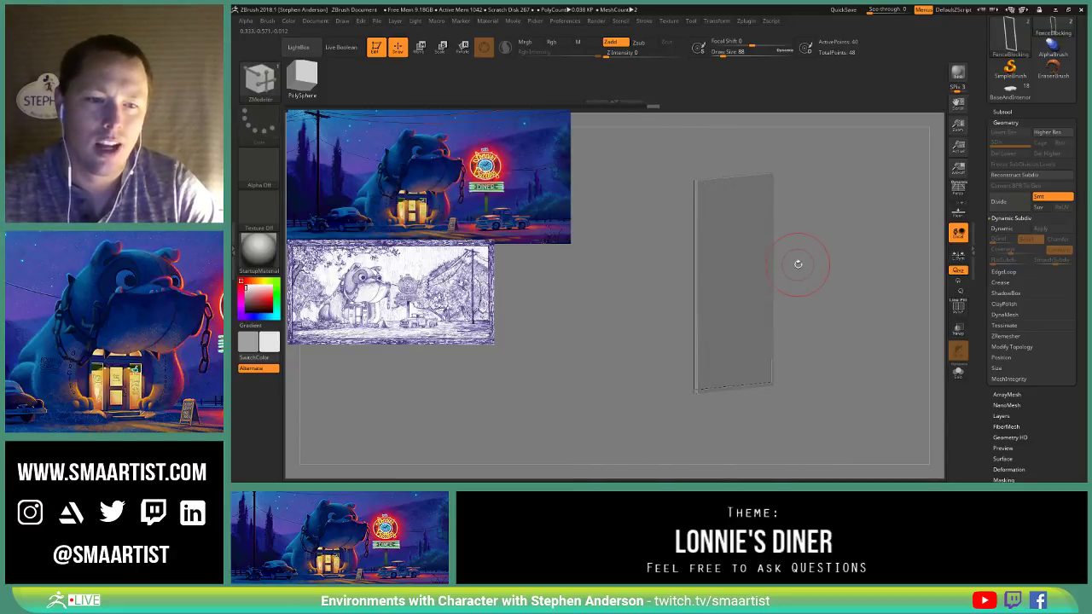
Step: Show the polyframe, isolate the frame's front faces as their own polygroup and bring the rest of the frame back
right_click_drag(776, 263, 787, 262, "ctrl")
mouse_move(821, 256)
left_mouse_down()
mouse_move(822, 239)
mouse_move(817, 258)
mouse_move(837, 254)
mouse_move(820, 234)
mouse_move(828, 268)
left_mouse_up()
key("shift+f")
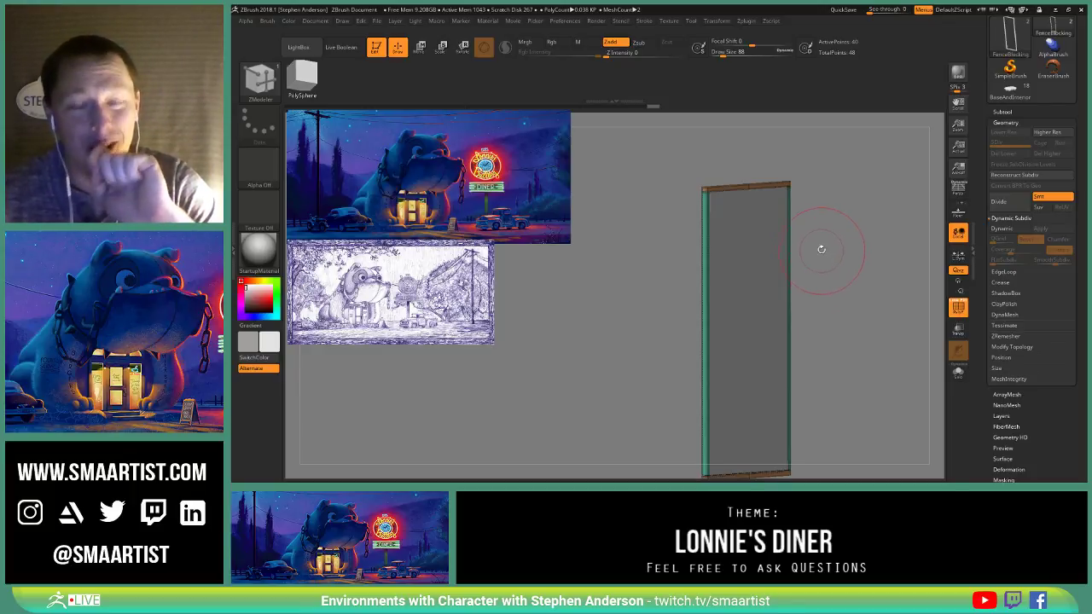
left_click_drag(849, 253, 835, 250, "alt")
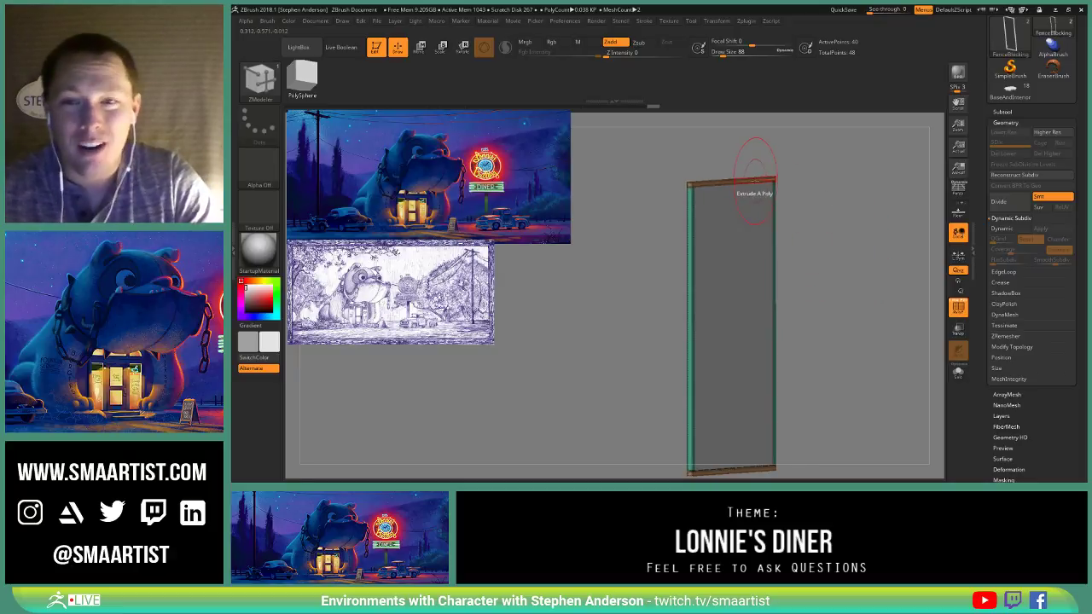
right_click_drag(757, 181, 803, 184)
mouse_move(804, 184)
right_mouse_down("ctrl")
mouse_move(824, 207)
mouse_move(772, 239)
mouse_move(832, 213)
mouse_move(753, 203)
right_mouse_up("ctrl")
left_click_drag(683, 151, 714, 447, "ctrl+shift")
right_click_drag(780, 349, 769, 354)
left_click(785, 324, "ctrl+shift")
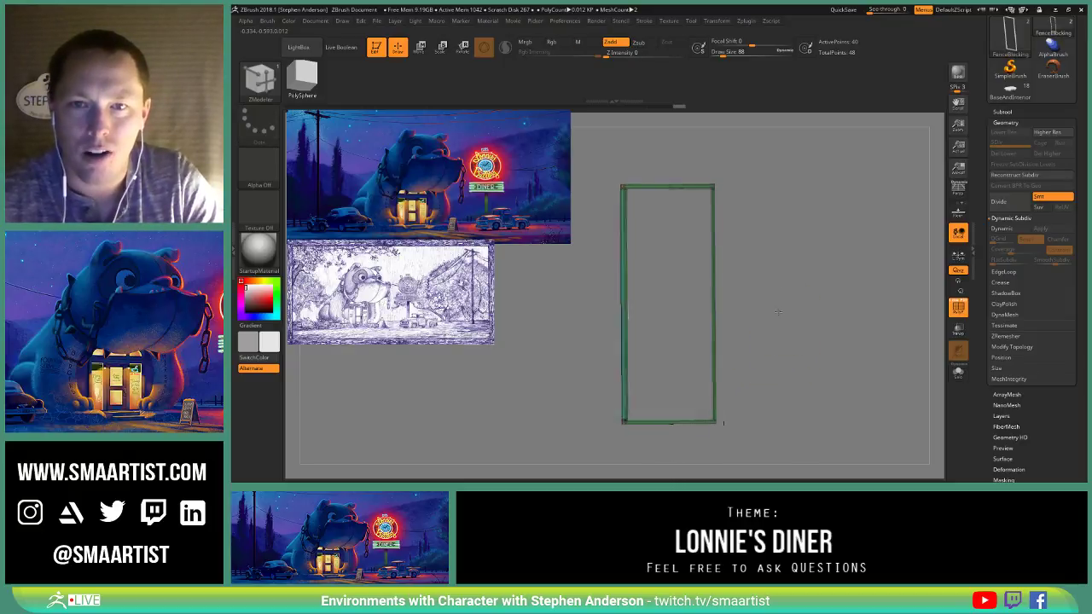
Step: Extrude the frame's front faces slightly using the ZModeler Extrude polygon action with the Polygroup All target
key("b")
key("z")
key("m")
mouse_move(674, 199)
right_mouse_down("ctrl")
mouse_move(708, 207)
mouse_move(751, 190)
right_mouse_up("ctrl")
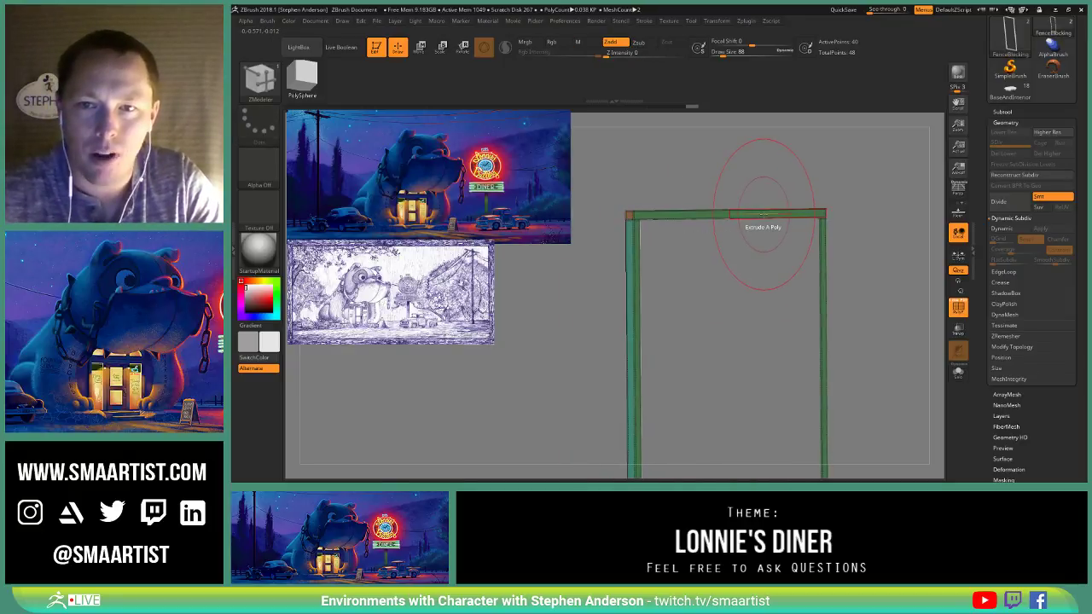
key("space")
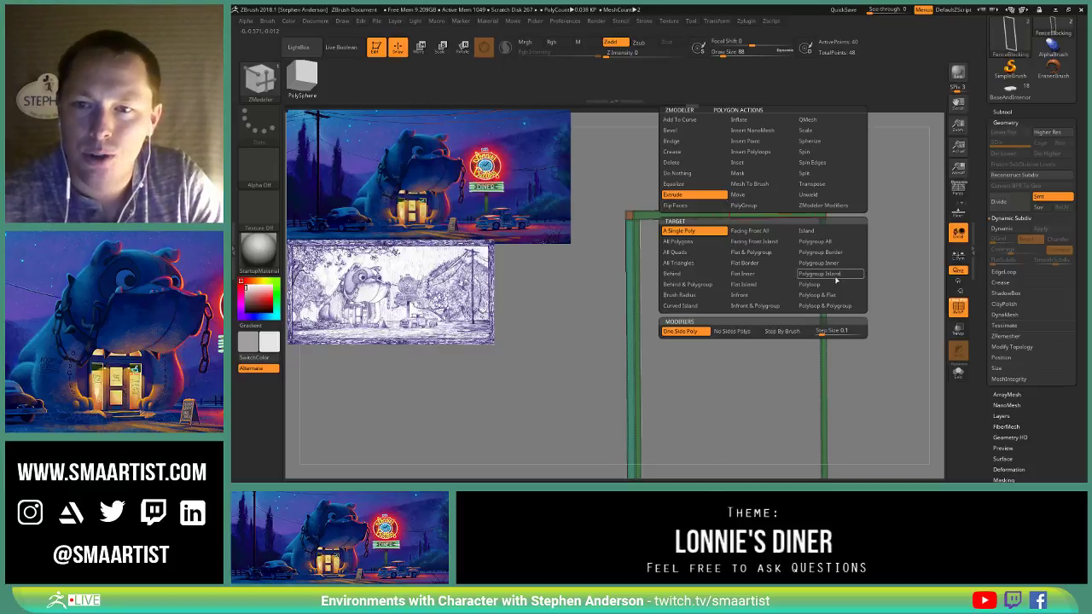
left_click(842, 243)
right_click_drag(720, 288, 506, 213, "ctrl")
right_click_drag(506, 213, 702, 249, "alt")
left_click_drag(701, 243, 704, 245)
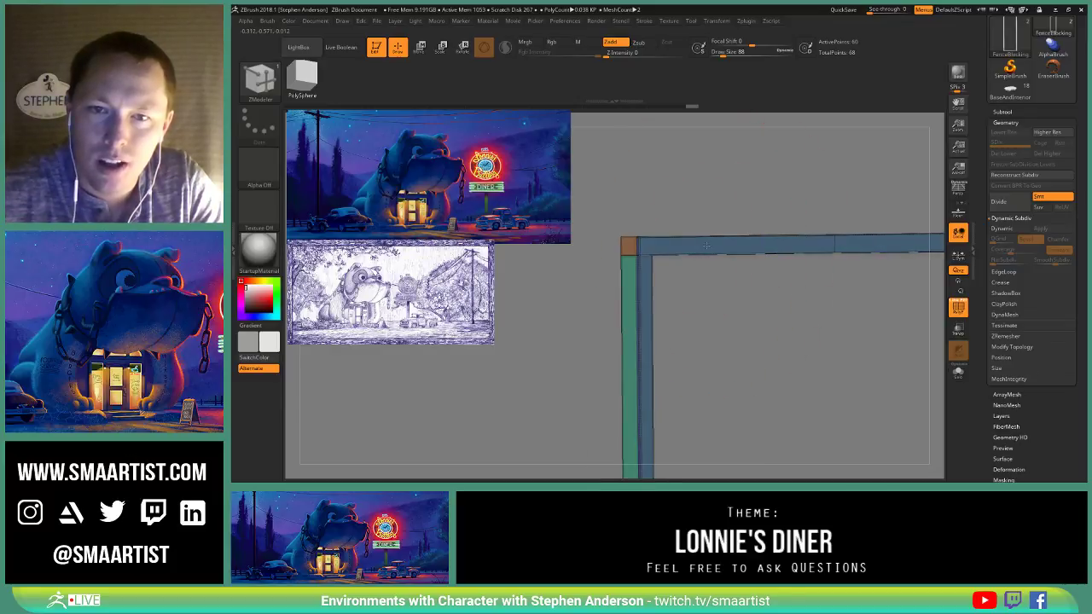
Step: Split the frame into separate subtools with Split To Parts, accepting the non-undoable operation
mouse_move(720, 234)
right_mouse_down()
mouse_move(713, 181)
mouse_move(731, 234)
mouse_move(717, 224)
mouse_move(743, 196)
mouse_move(754, 236)
mouse_move(789, 201)
mouse_move(731, 183)
mouse_move(740, 166)
mouse_move(767, 171)
mouse_move(772, 141)
right_mouse_up()
left_click(1004, 113)
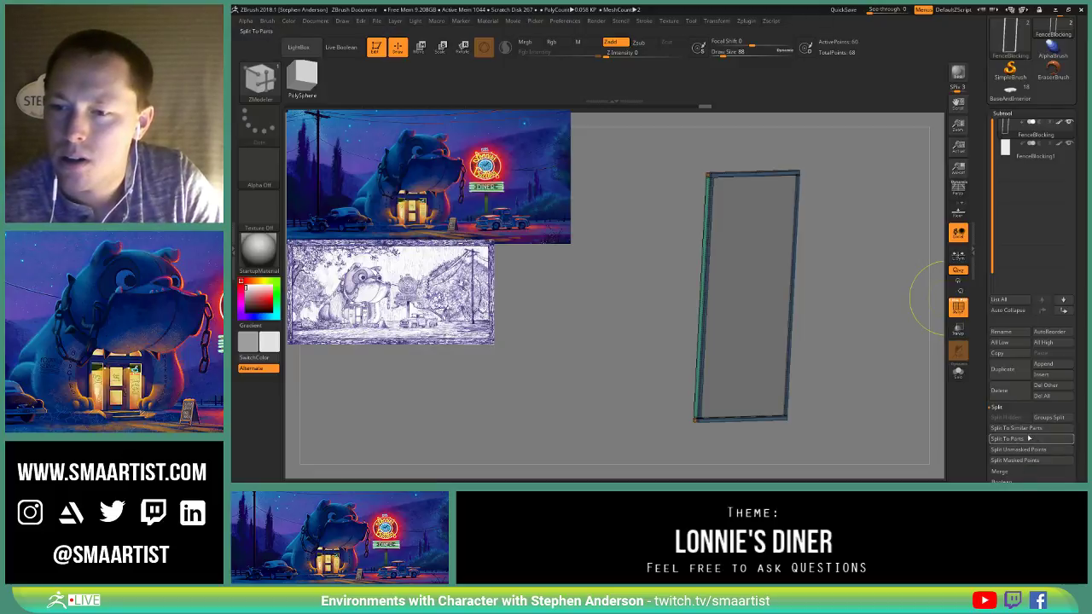
left_click(1029, 440)
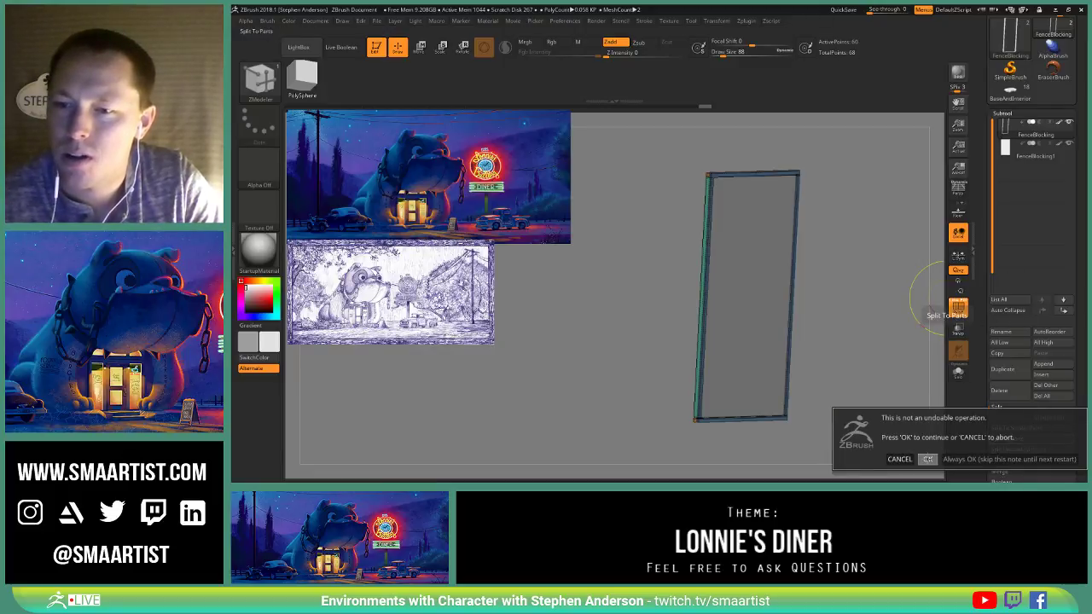
left_click(927, 459)
mouse_move(892, 267)
left_mouse_down()
mouse_move(853, 248)
mouse_move(887, 259)
left_mouse_up()
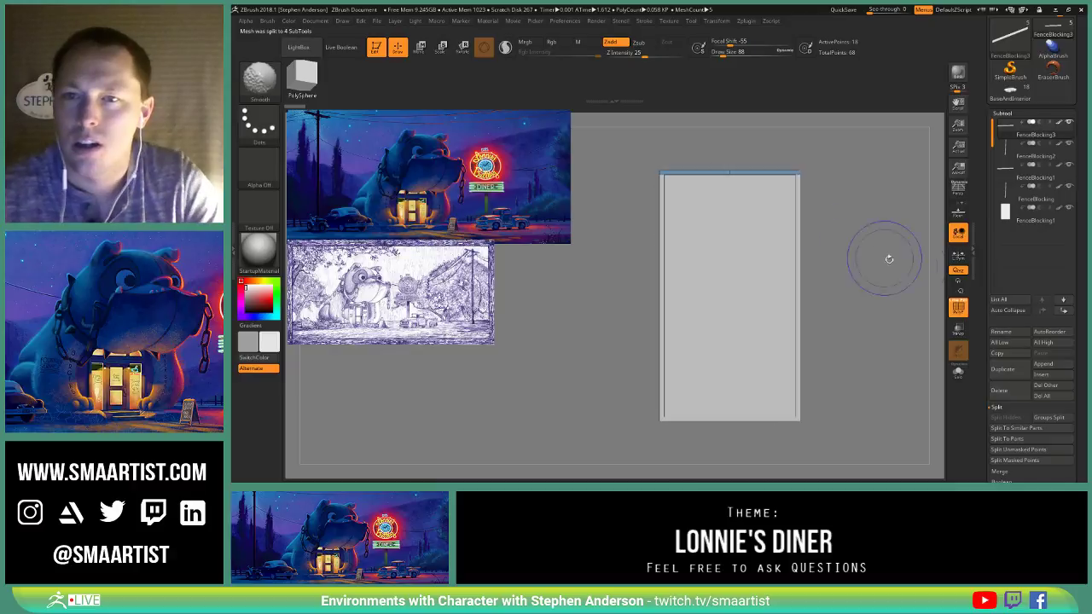
Step: Rename the frame's top strip subtool as FrameTop
left_click(1011, 332)
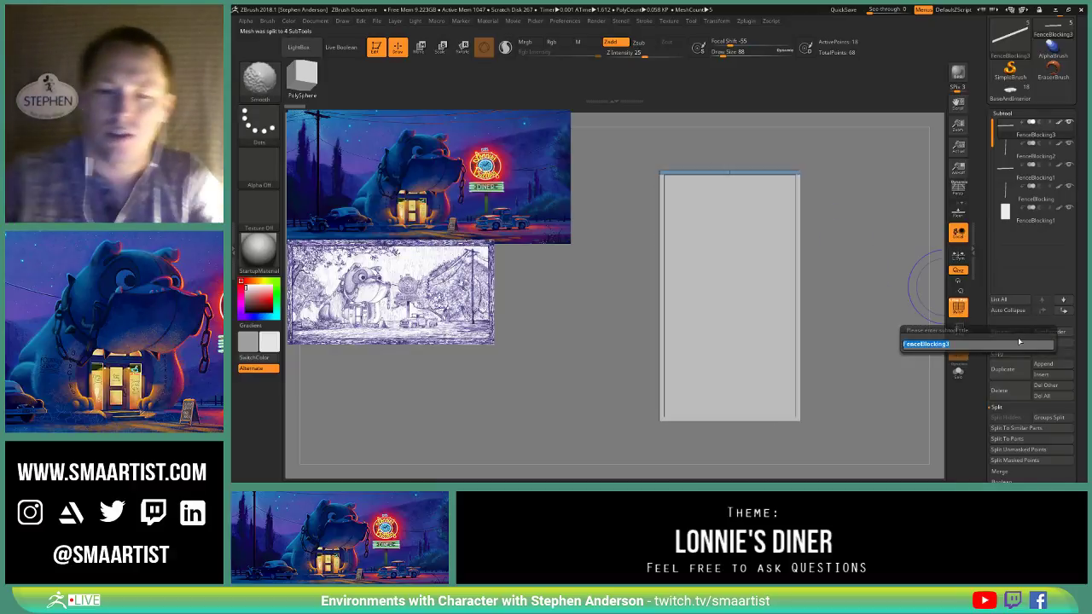
type("Frame")
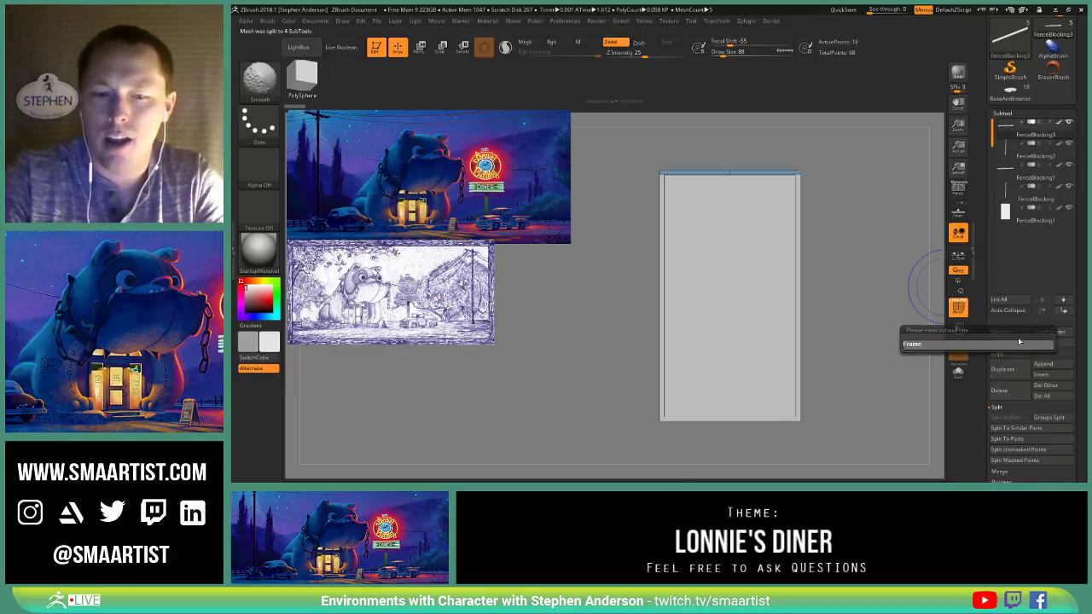
type("Top")
key("Return")
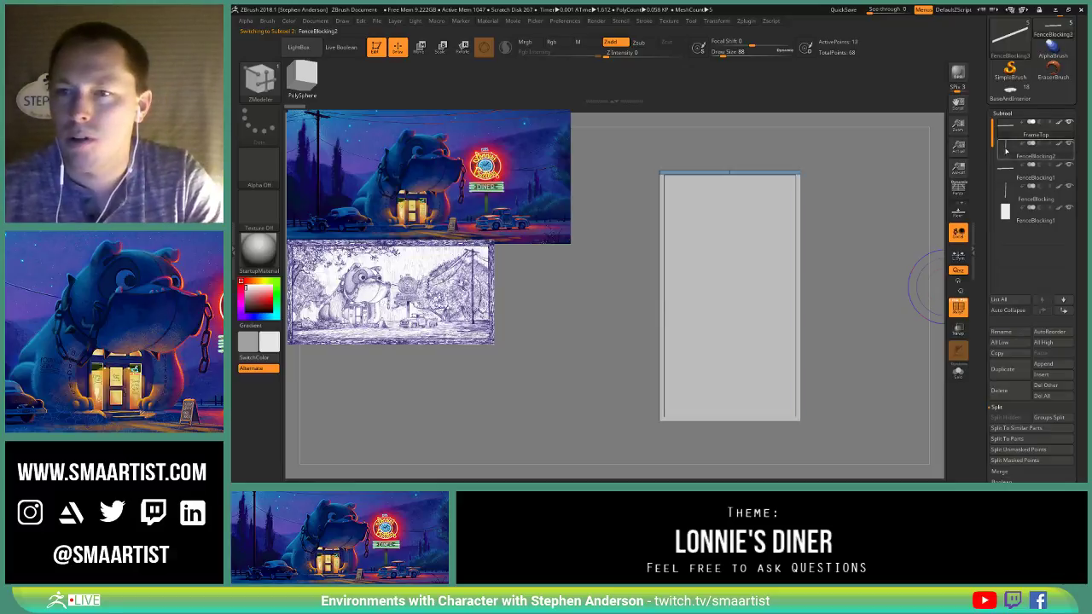
Step: Rename the subtool of the frame's right vertical strip as Frame_03
left_click(1018, 183)
left_click(1013, 334)
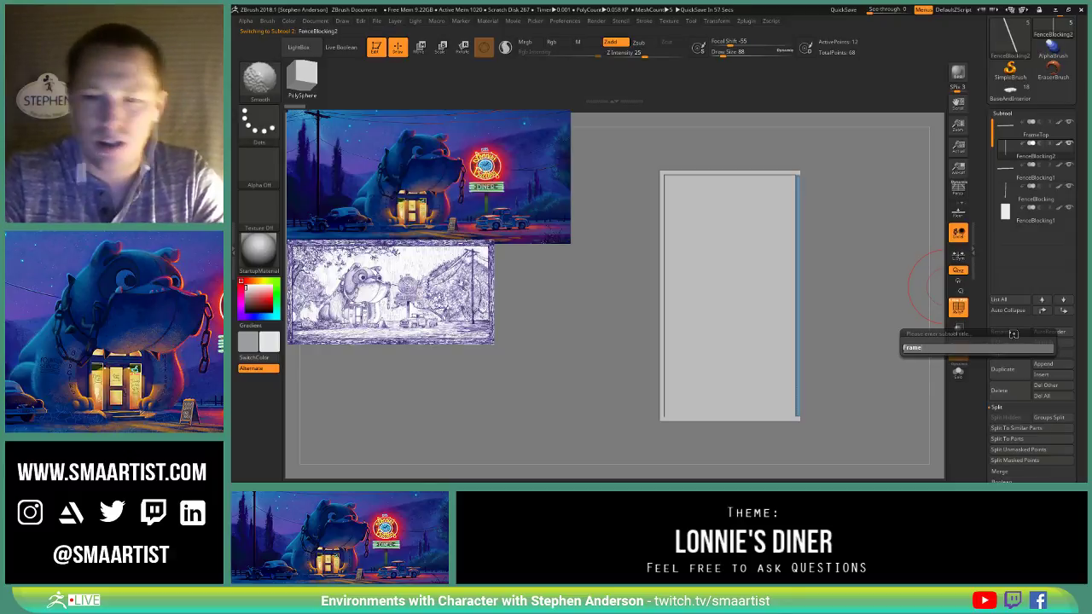
type("_02")
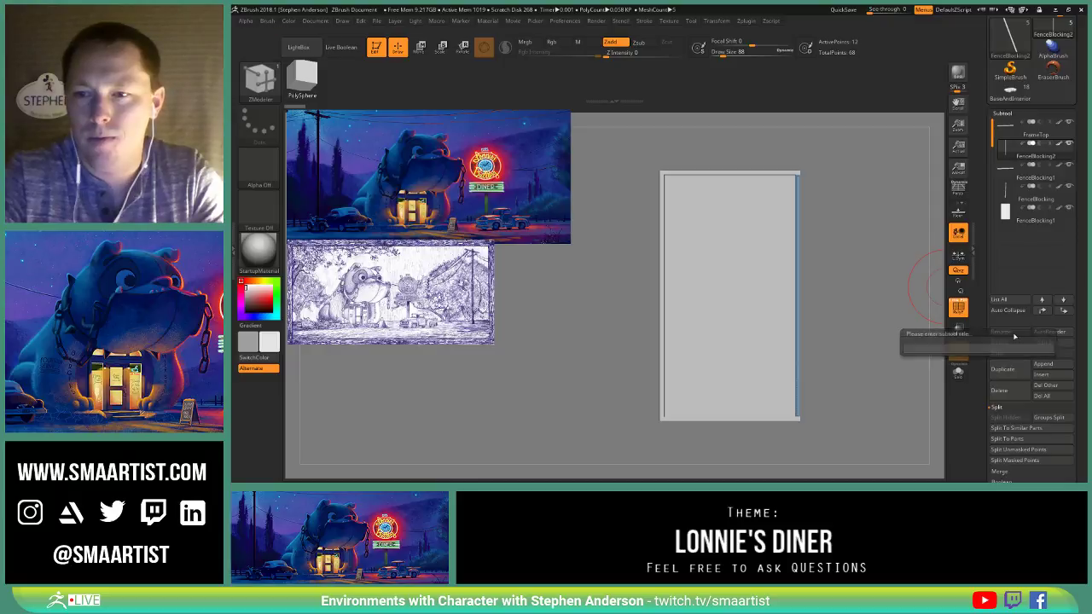
key("Return")
Step: Rename the subtool of the frame's top strip as Frame_01
left_click(1023, 136)
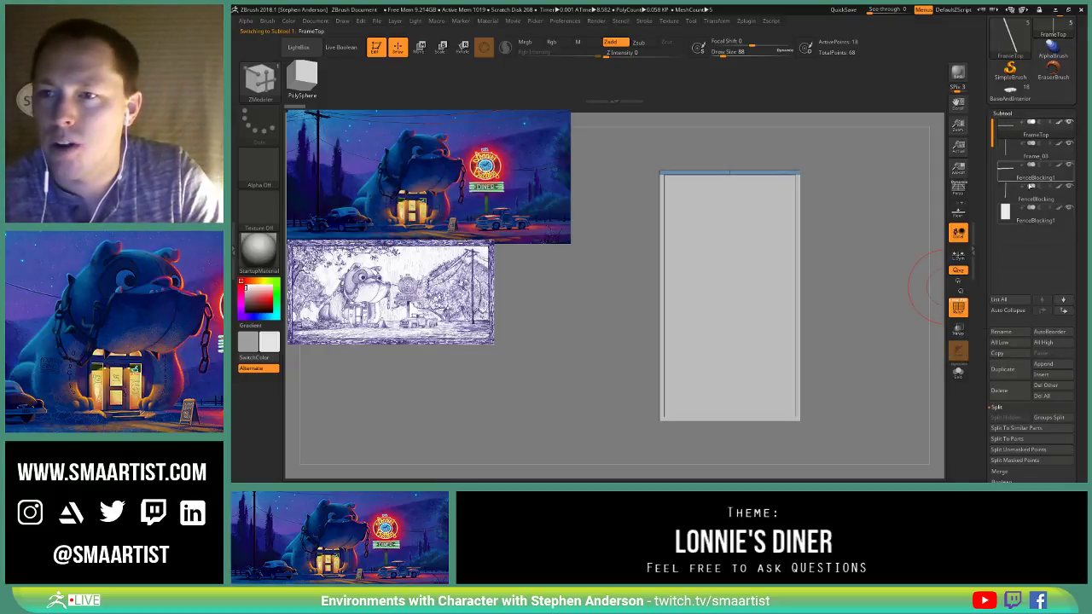
left_click(1014, 332)
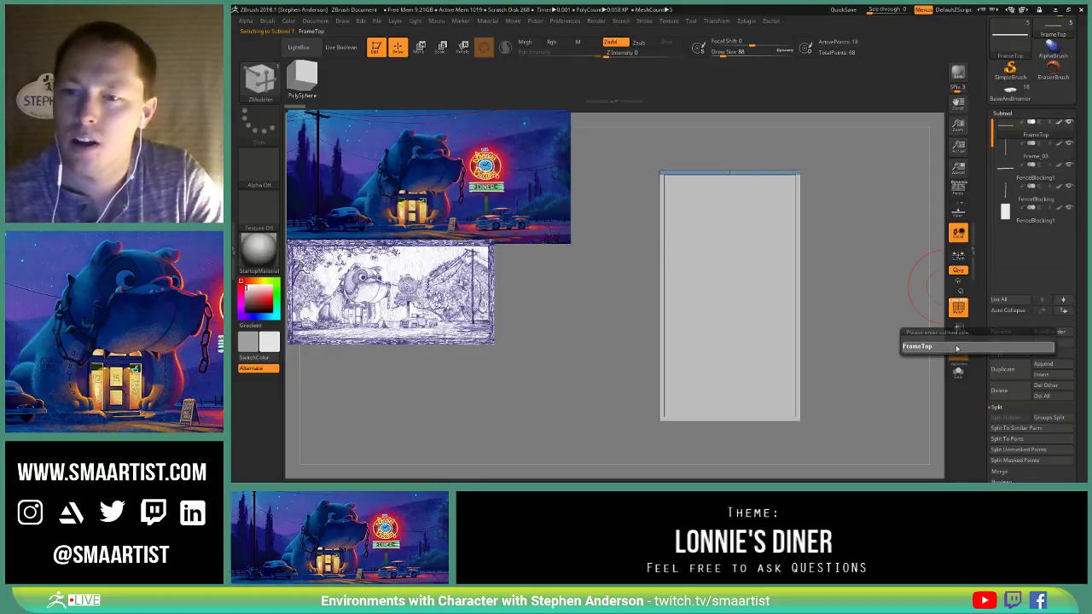
type("Frame_01")
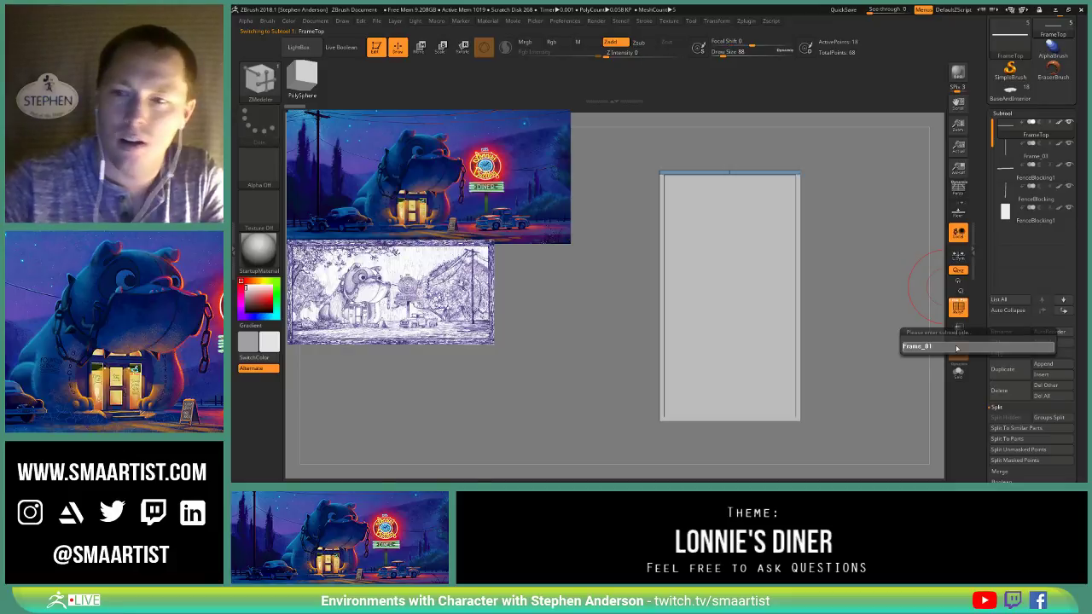
key("Return")
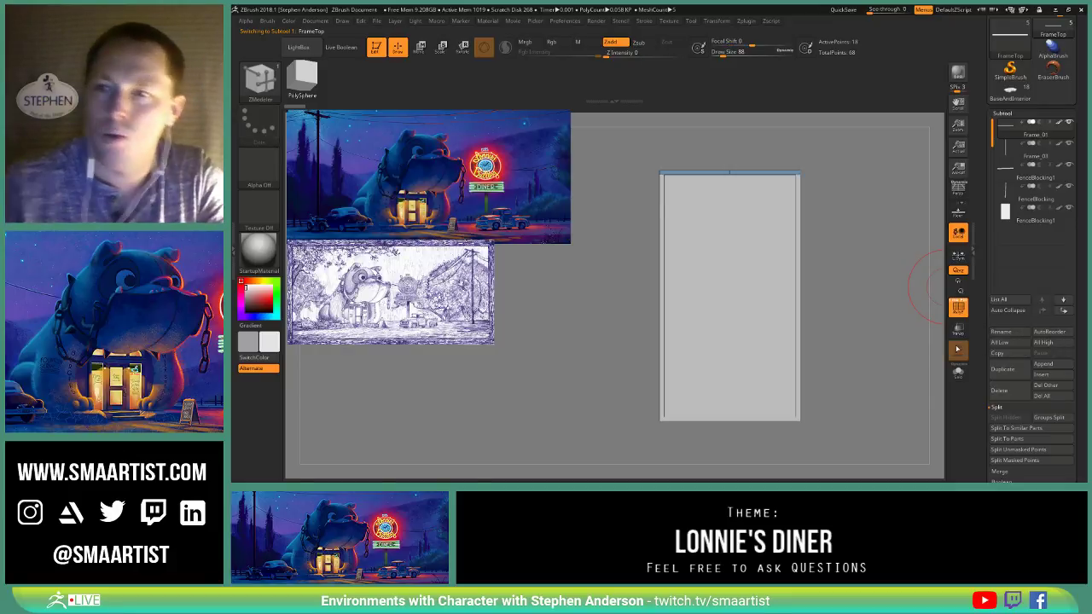
Step: Reorder the frame subtools so the left strip follows Frame_01, with Frame_03 third and the bottom strip fourth
left_click(1032, 157)
left_click(1063, 311)
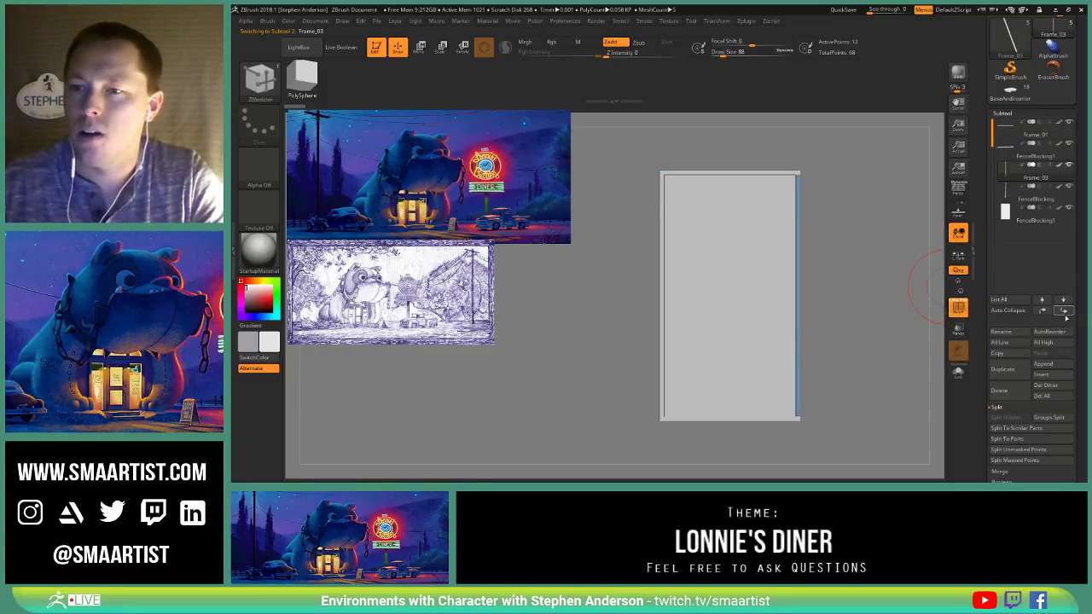
left_click(1023, 214)
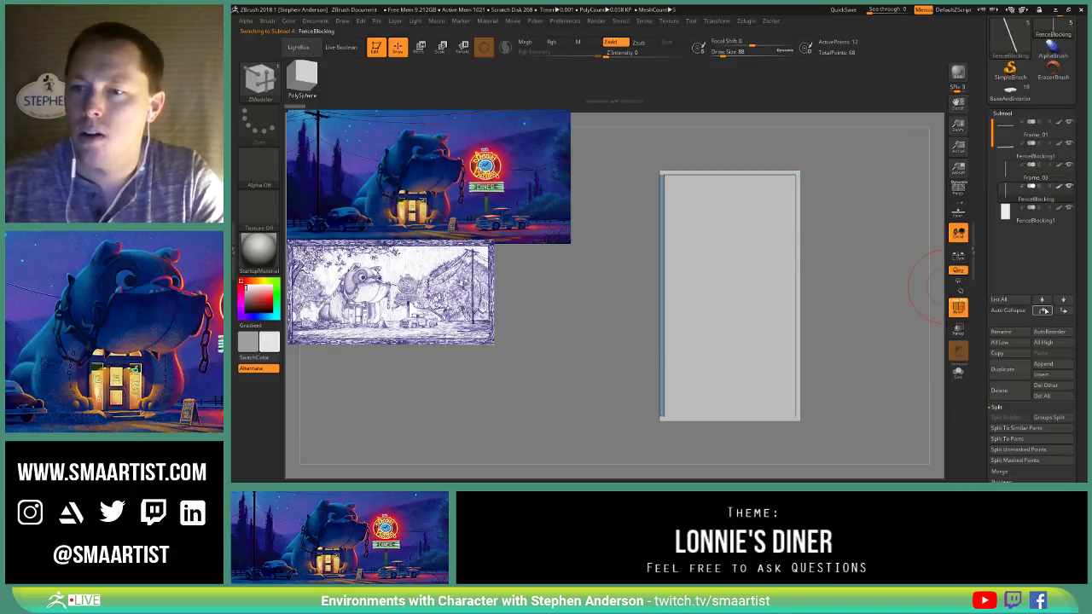
left_click(1046, 313)
left_click(1022, 217)
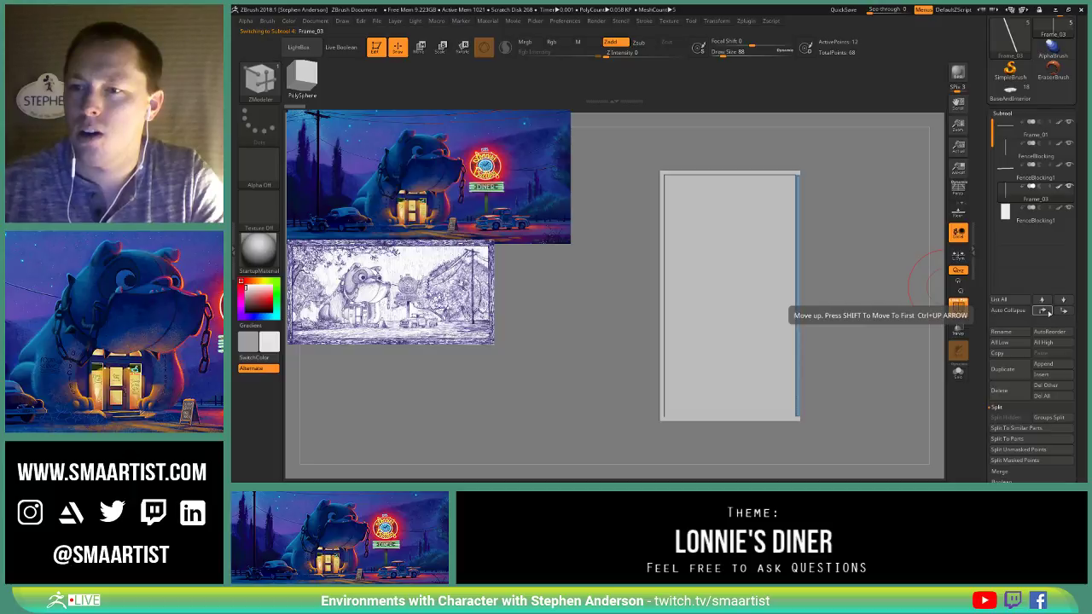
left_click(1046, 311)
Step: Rename the subtool of the frame's bottom strip as Frame_04
left_click(1015, 333)
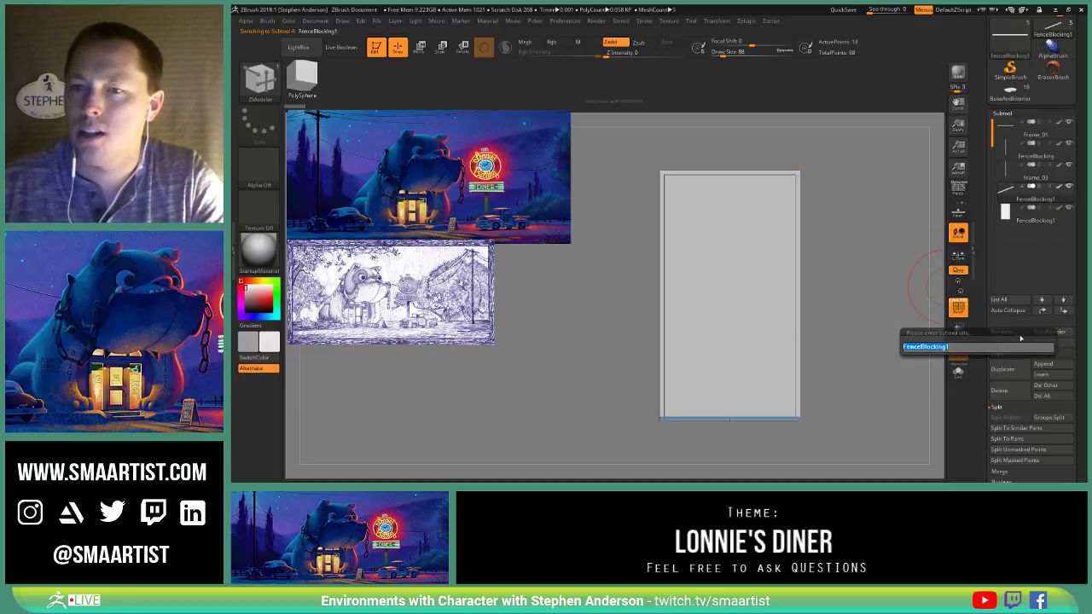
type("Frame")
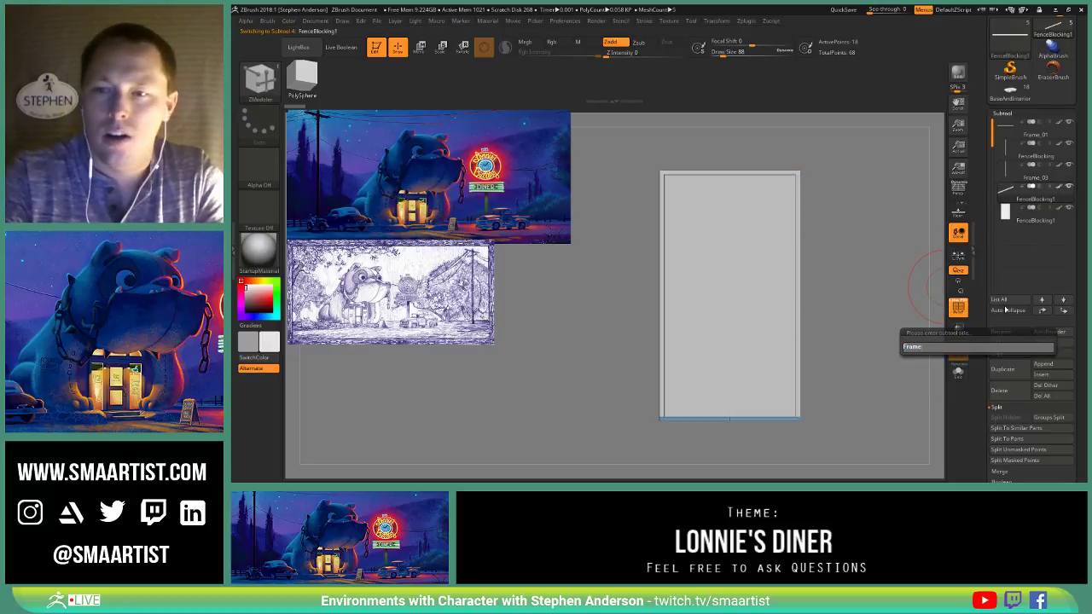
type("_04")
key("Return")
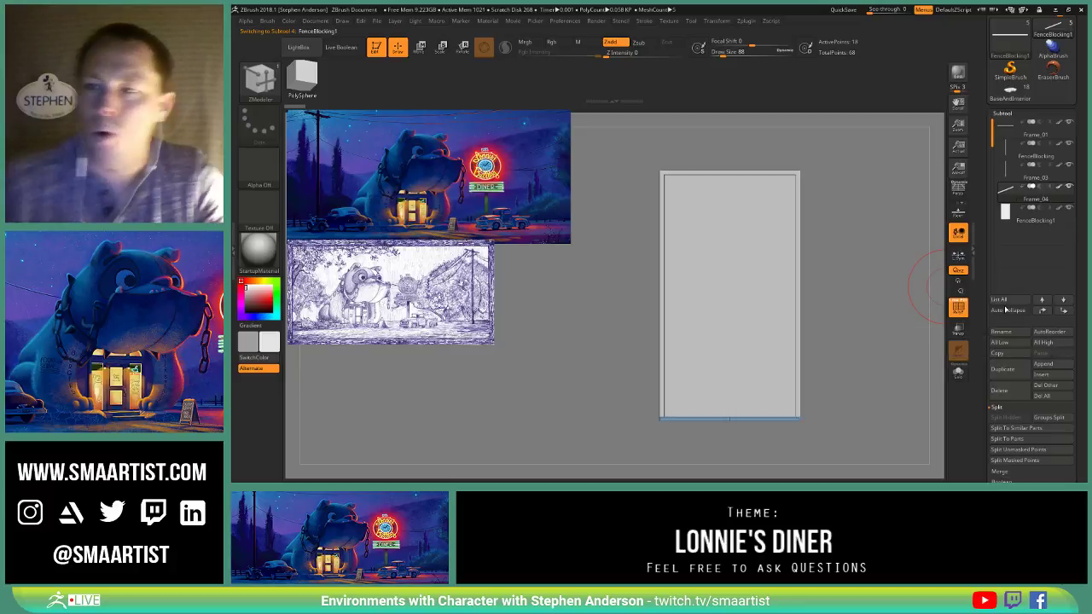
Step: Rename the subtool of the frame's left vertical strip as Frame_02
left_click(1012, 157)
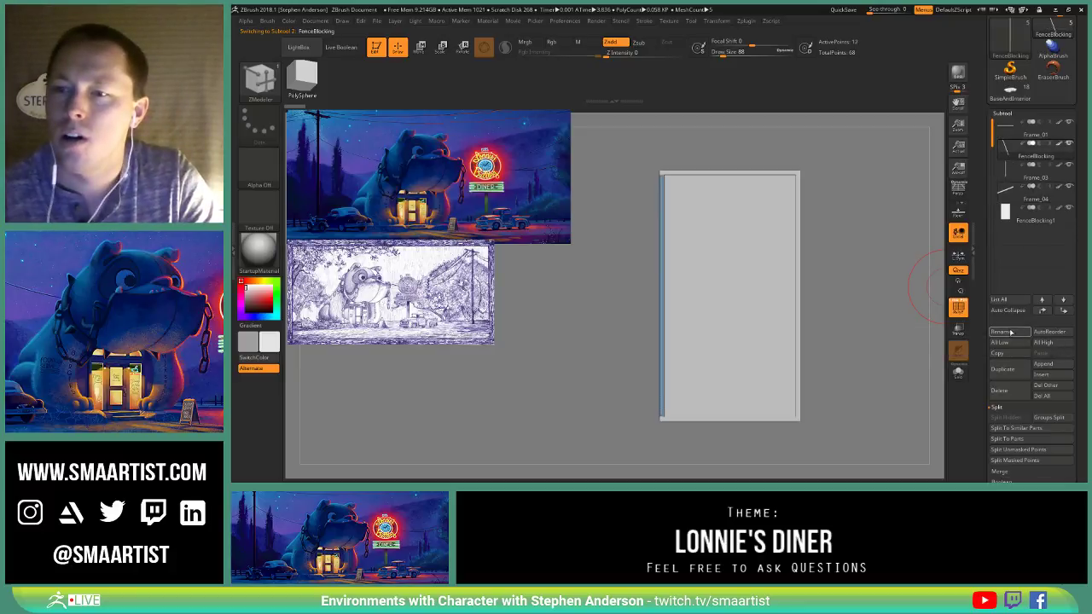
left_click(1010, 332)
type("Frame")
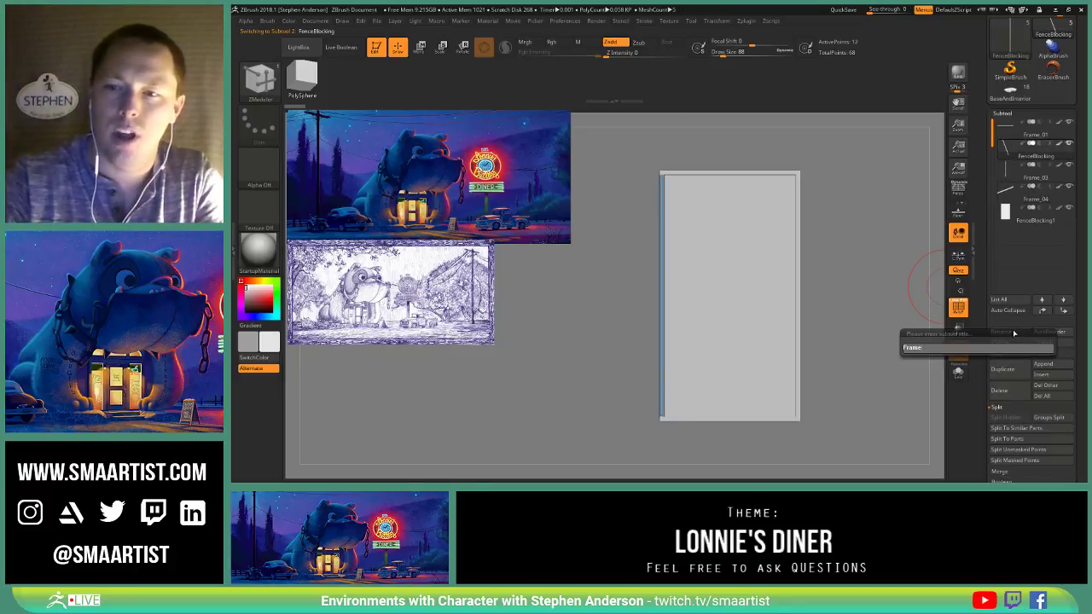
type("_02")
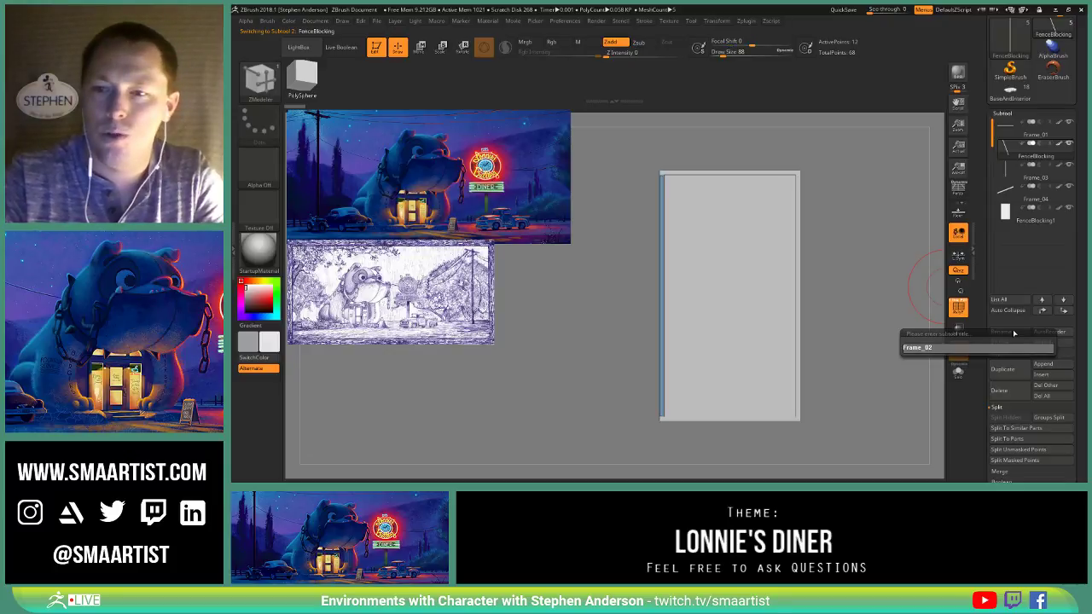
key("Return")
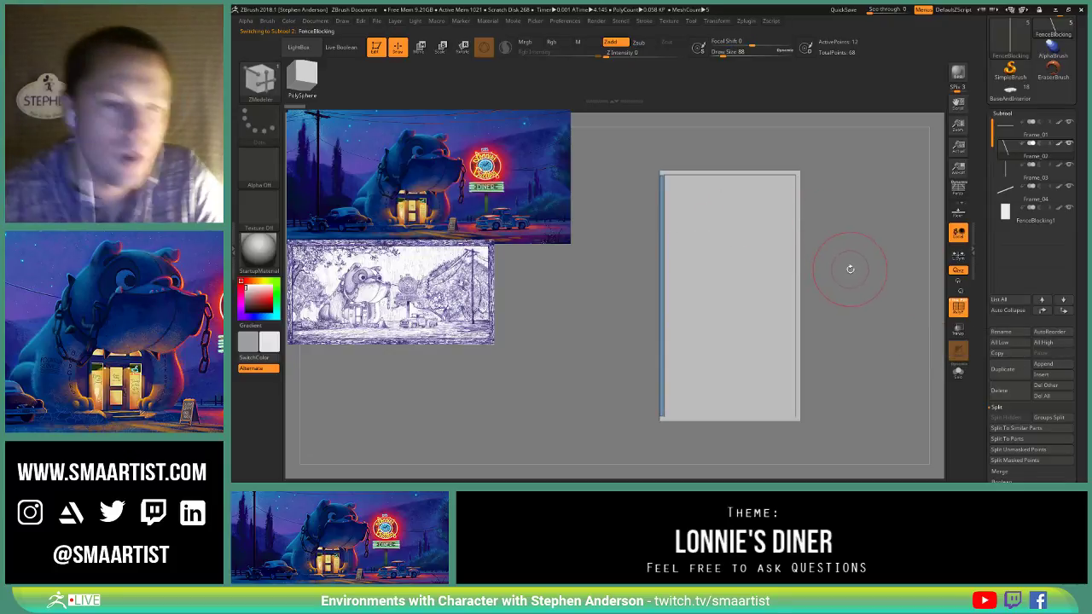
Step: Select the top strip Frame_01 and lasso-mask around its lower right corner to isolate the corner points for moving
right_click_drag(825, 242, 830, 287, "alt")
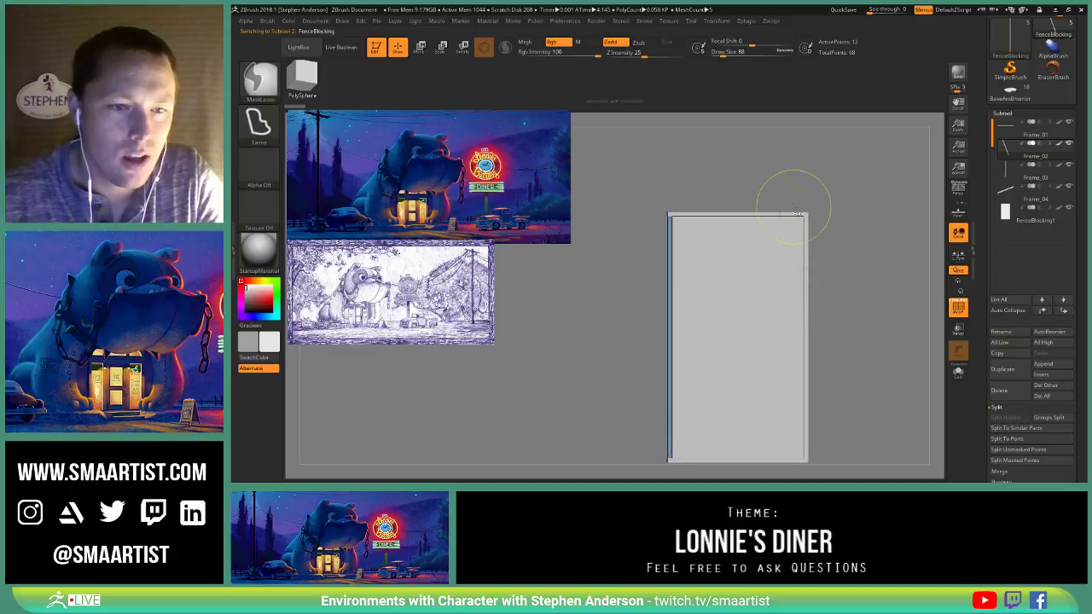
mouse_move(792, 204)
right_mouse_down("ctrl")
mouse_move(808, 227)
mouse_move(788, 217)
right_mouse_up("ctrl")
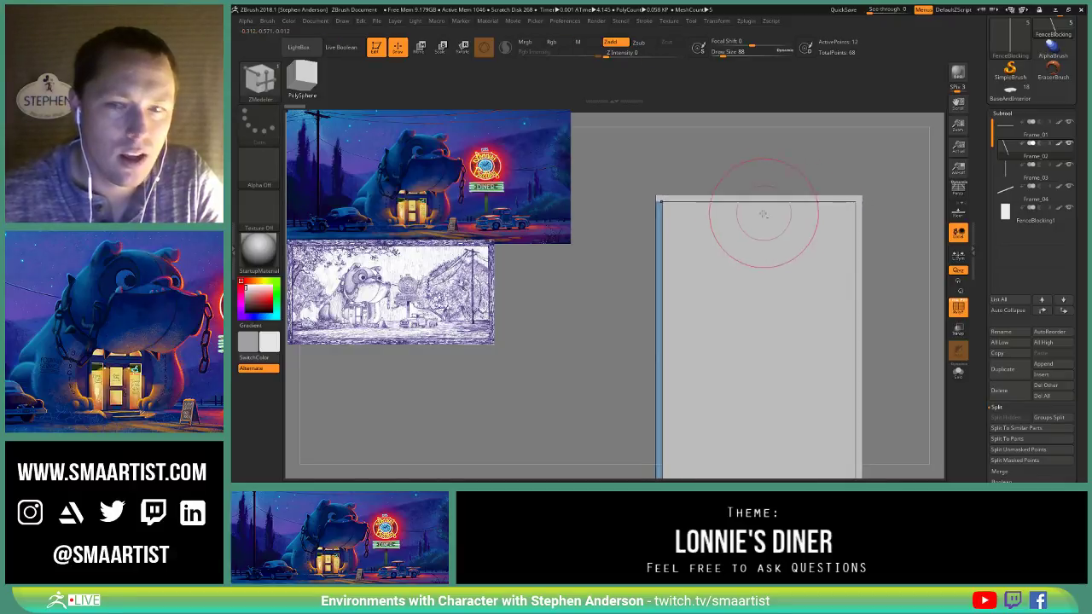
left_click(1007, 133)
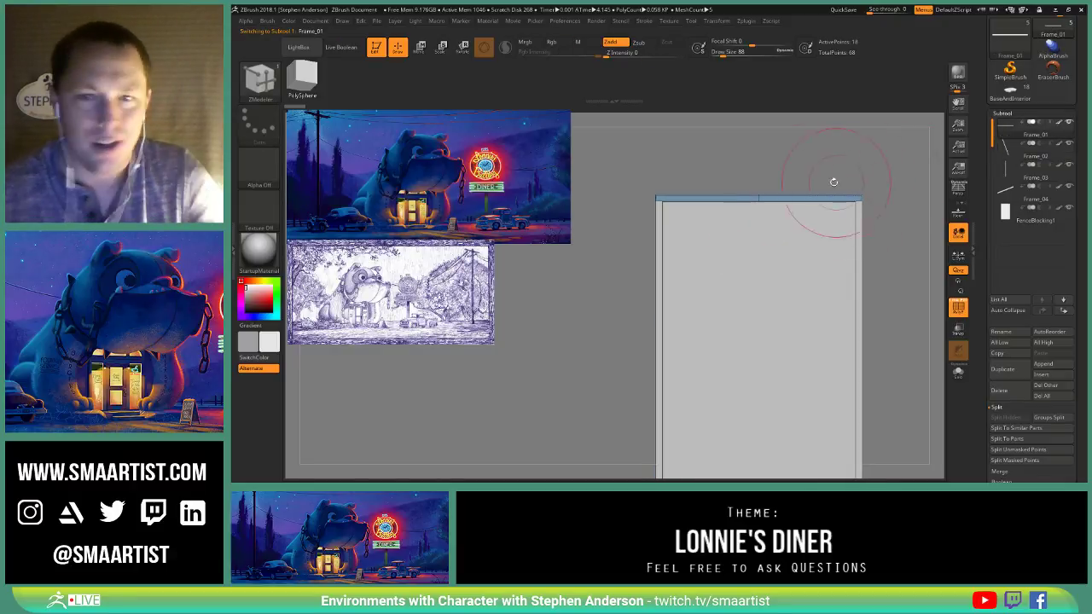
right_click_drag(767, 155, 756, 161, "alt")
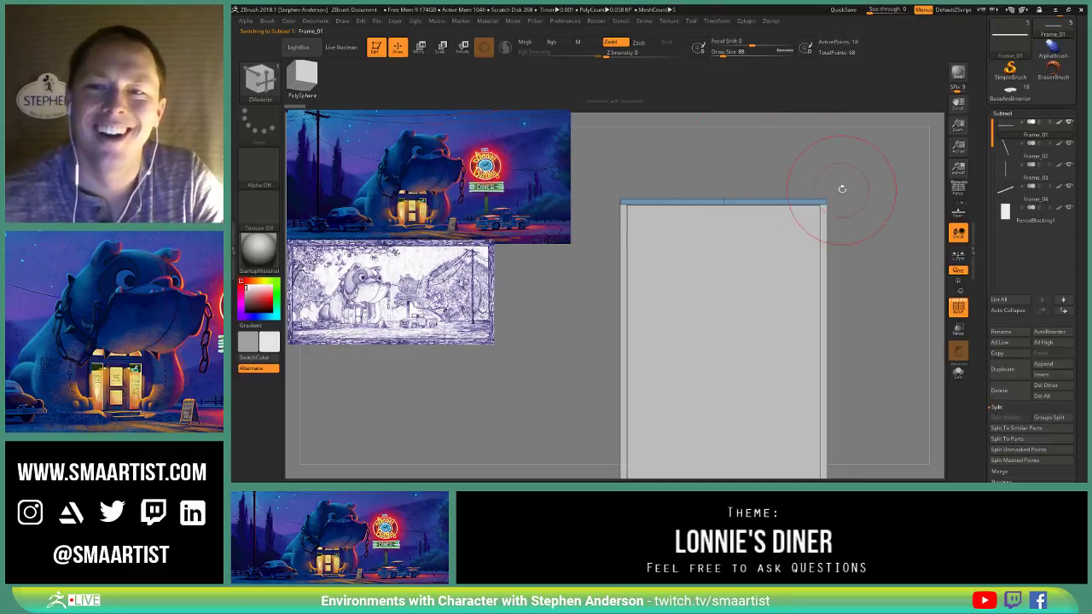
mouse_move(842, 188)
right_mouse_down("ctrl")
mouse_move(853, 176)
mouse_move(773, 184)
mouse_move(802, 213)
right_mouse_up("ctrl")
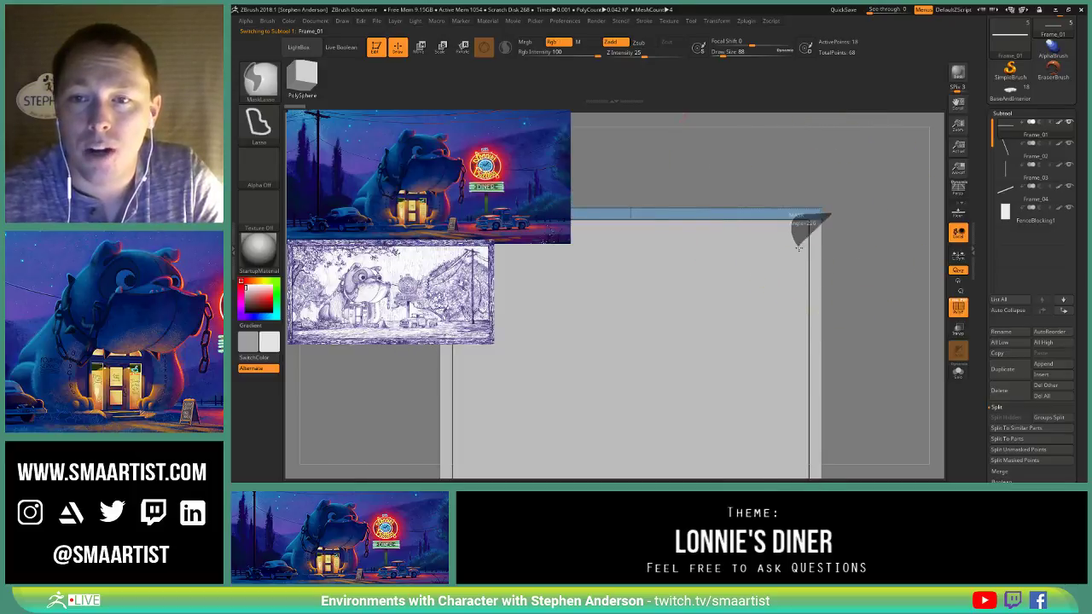
left_click_drag(798, 247, 858, 240, "ctrl")
right_click_drag(838, 214, 892, 269, "ctrl")
right_click_drag(768, 246, 551, 278, "alt")
right_click_drag(816, 248, 655, 255, "alt")
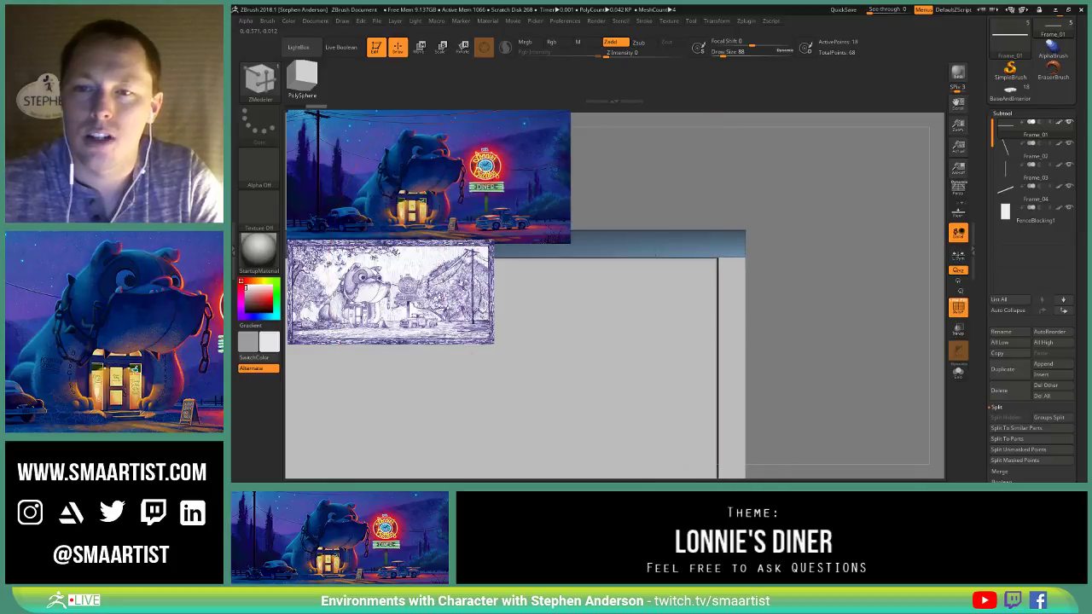
Step: Place the Move gizmo on Frame_01's lower right corner, reset its orientation and slide the corner inward to form a mitred end
key("w")
left_click(744, 256, "alt")
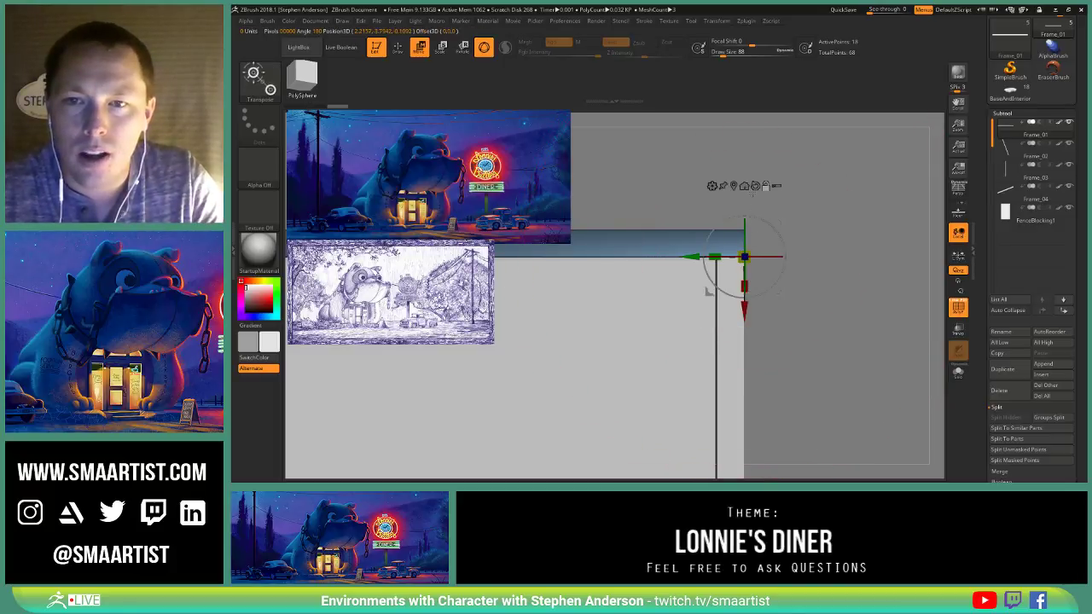
left_click(755, 186)
left_click_drag(692, 256, 664, 257)
key("ctrl+z")
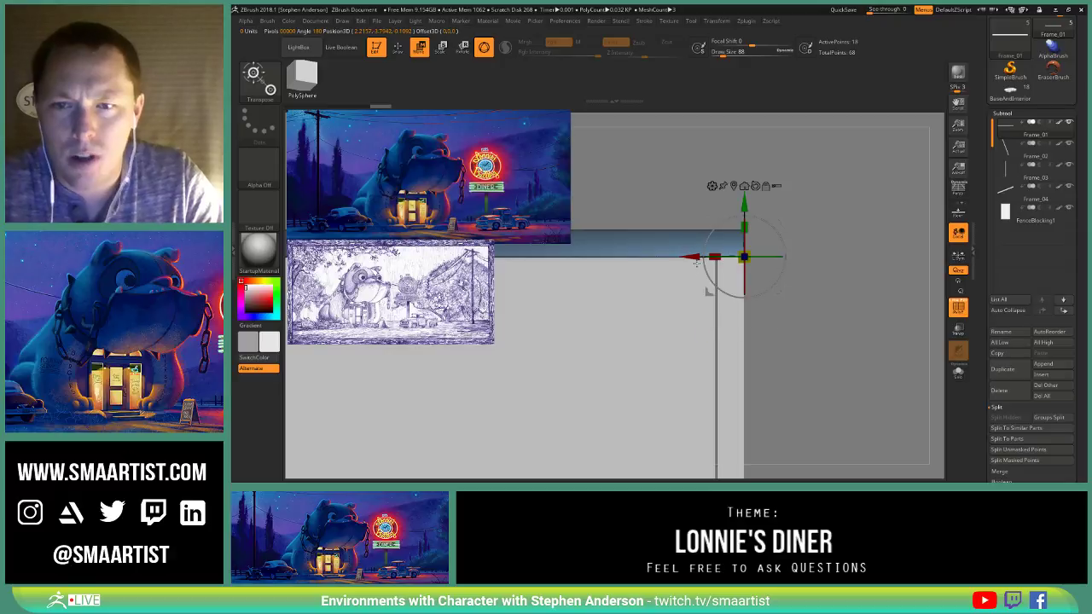
left_click_drag(692, 257, 664, 257)
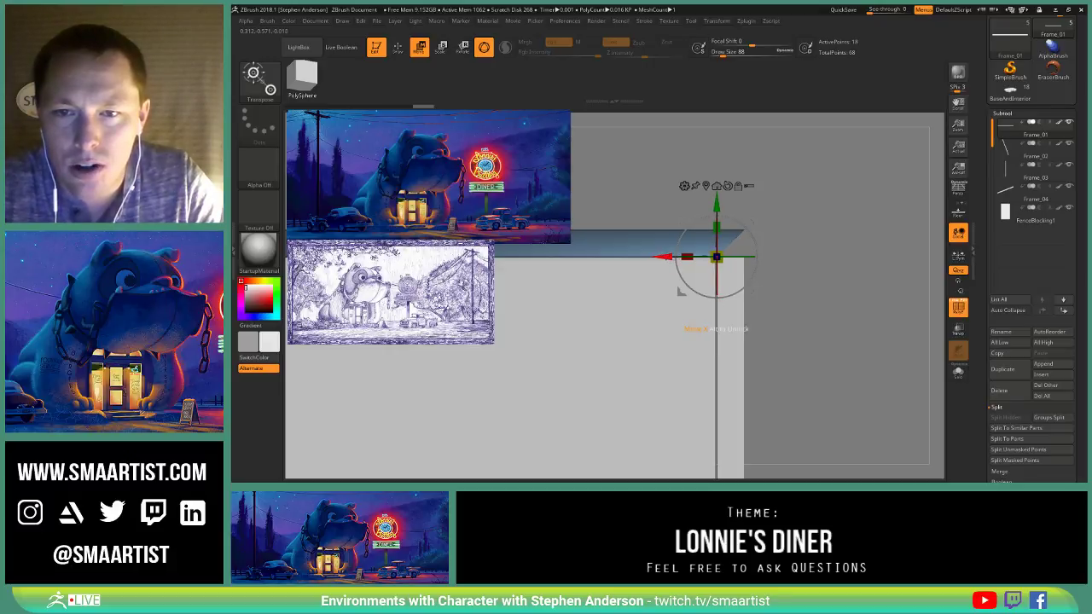
Step: Nudge Frame_01's mitred corner slightly further inward to meet the right strip's inner edge, and clear the mask
key("q")
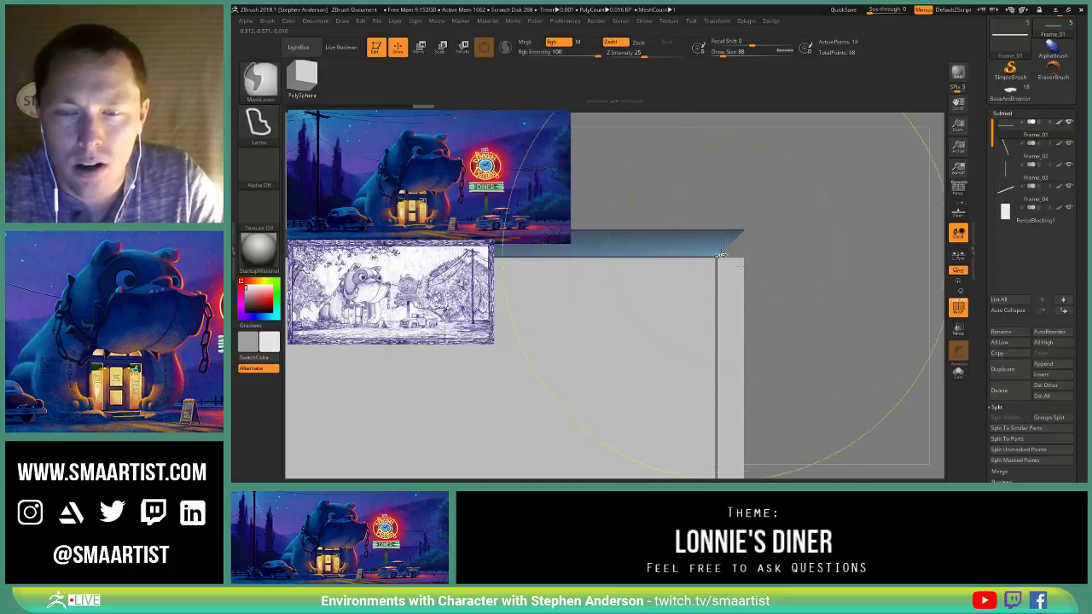
mouse_move(804, 310)
left_mouse_down()
mouse_move(833, 360)
mouse_move(733, 288)
left_mouse_up()
key("w")
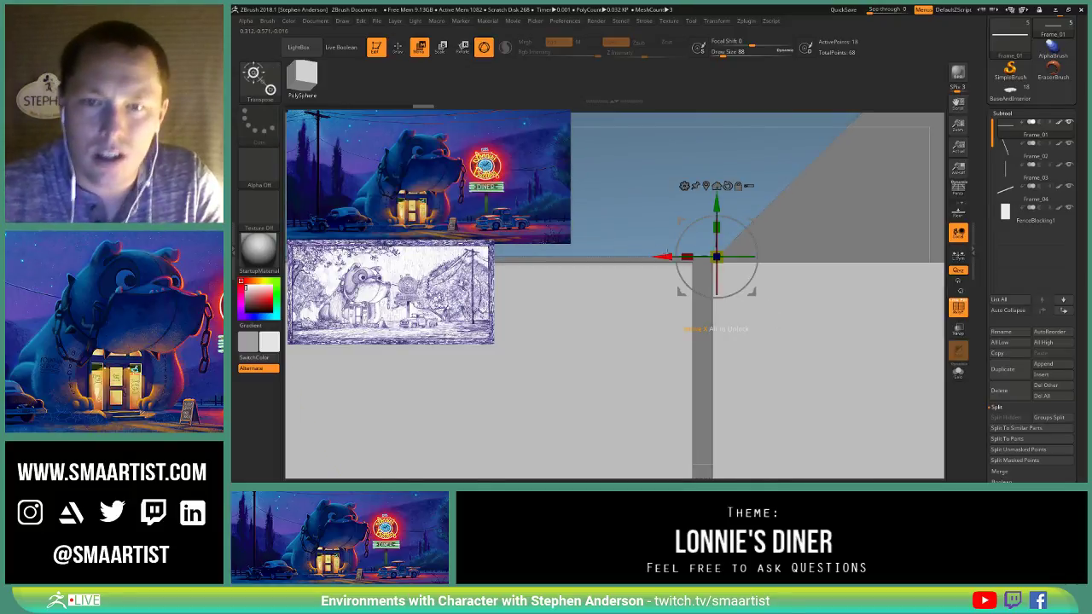
left_click_drag(666, 254, 662, 253)
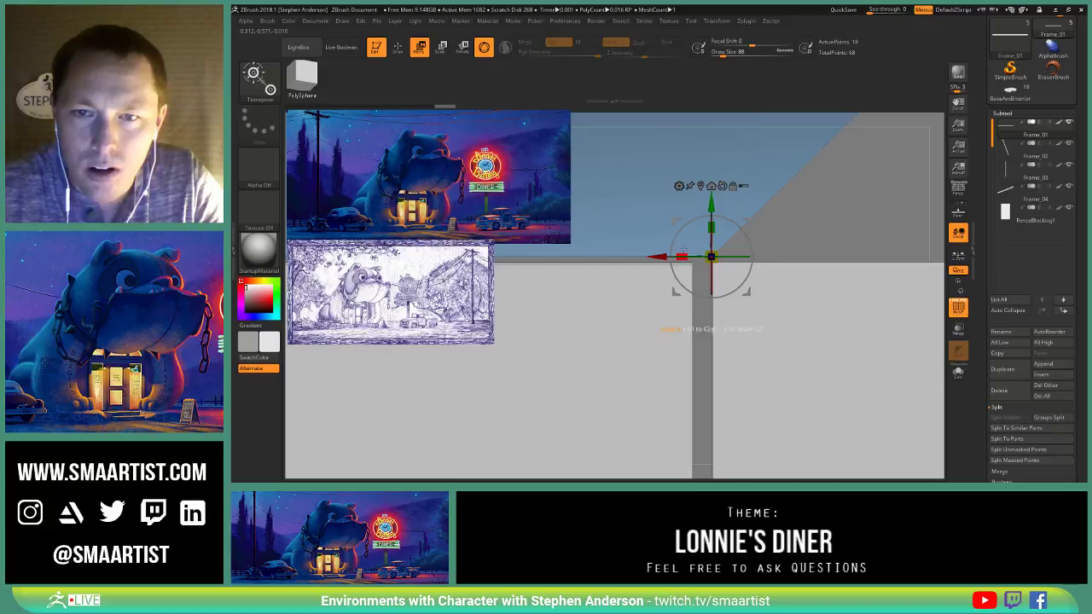
left_click_drag(823, 205, 840, 229, "ctrl")
right_click_drag(751, 183, 708, 121, "ctrl")
left_click(800, 282, "alt")
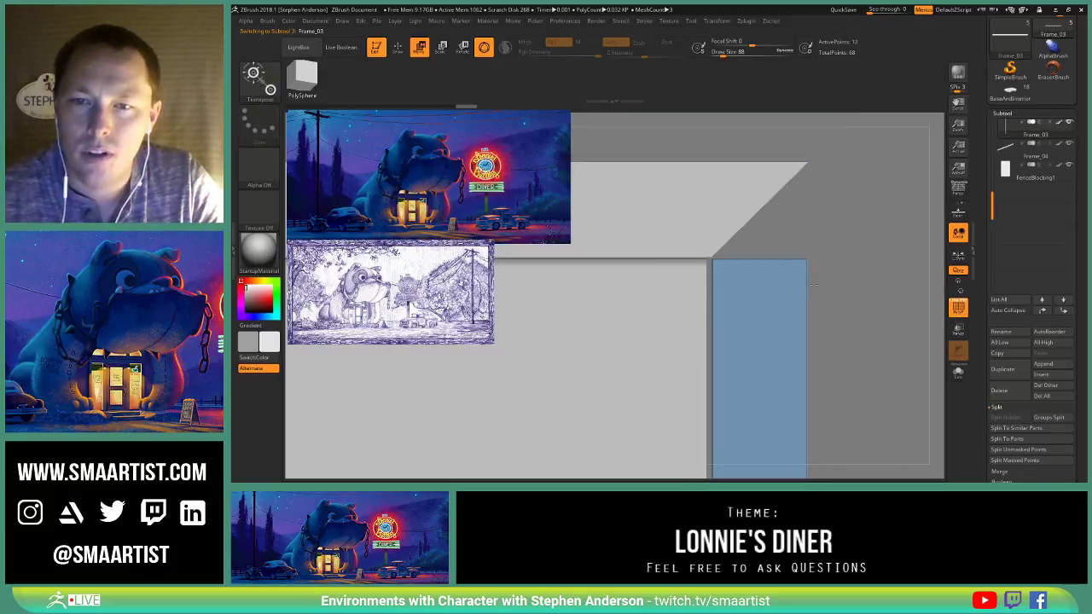
right_click_drag(830, 282, 748, 168, "ctrl")
key("f")
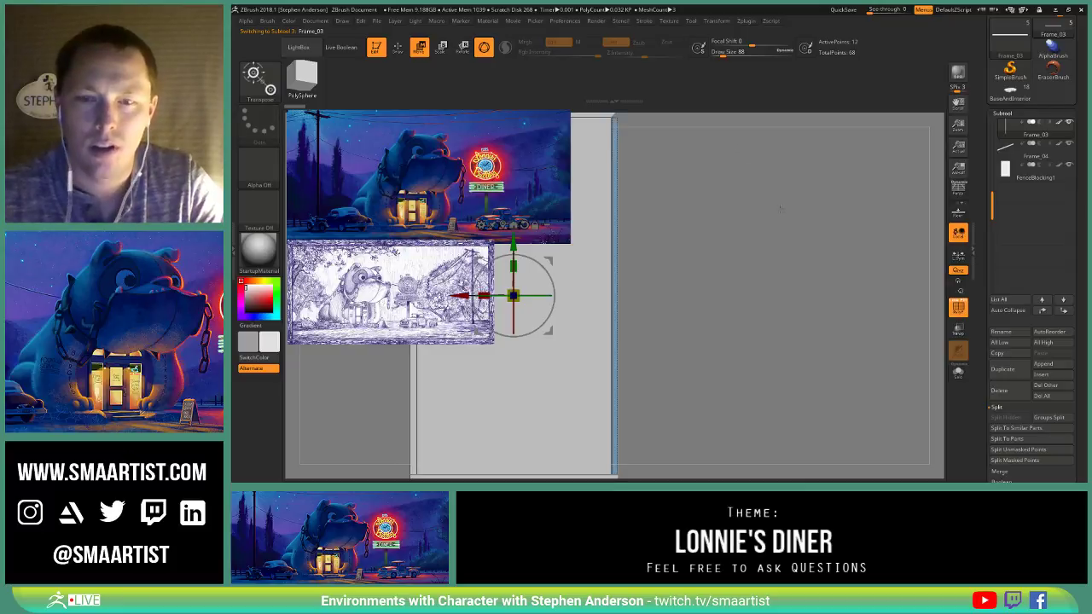
right_click_drag(732, 244, 863, 302, "alt")
right_click_drag(807, 252, 824, 256, "alt")
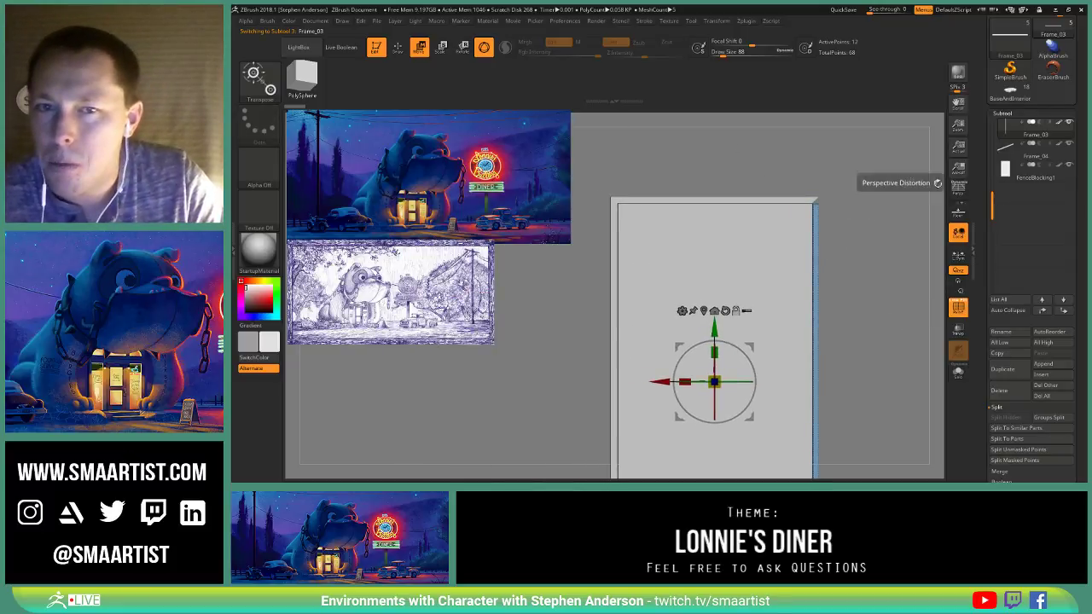
mouse_move(1008, 158)
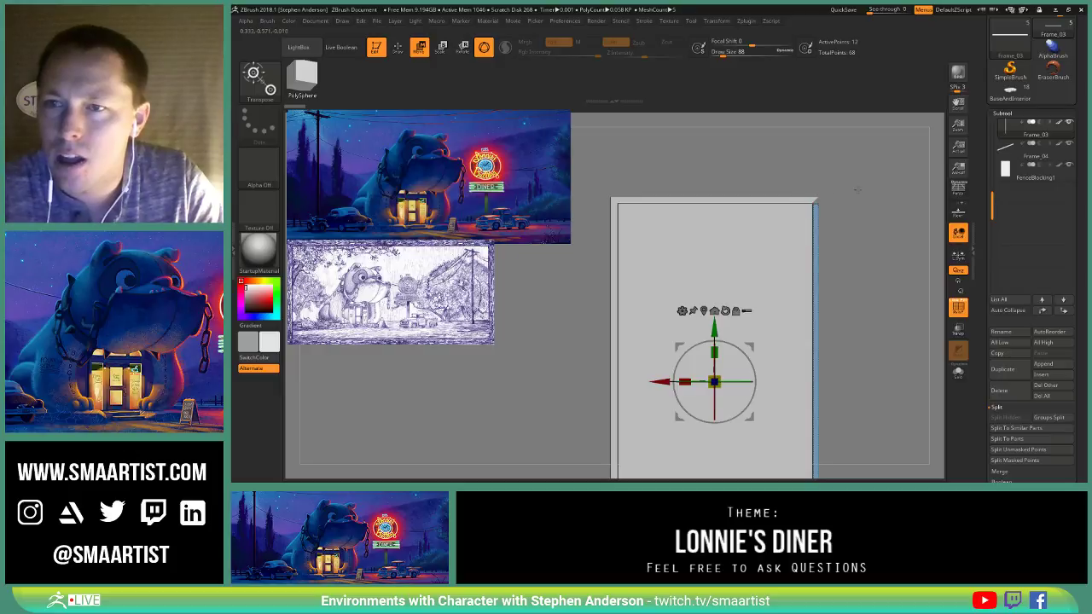
Step: Select the top strip Frame_01 and flip it horizontally with the Mirror deformation so its mitred end faces the opposite side
left_click(800, 200, "alt")
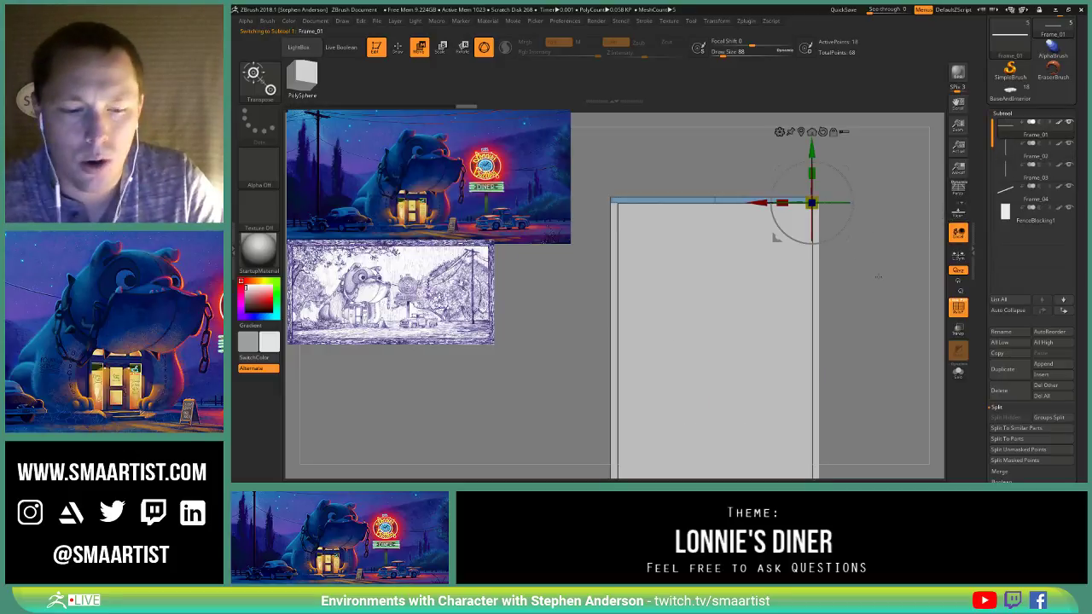
left_click_drag(879, 276, 867, 278, "alt")
left_click_drag(1078, 420, 1066, 358)
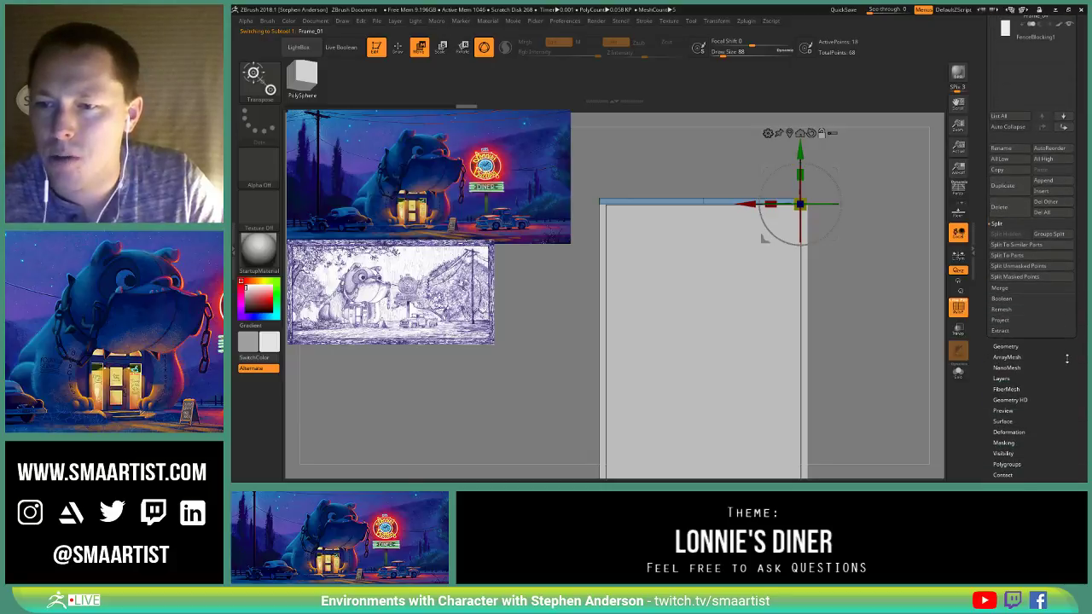
right_click_drag(854, 300, 857, 266, "ctrl")
right_click_drag(849, 289, 890, 369, "alt")
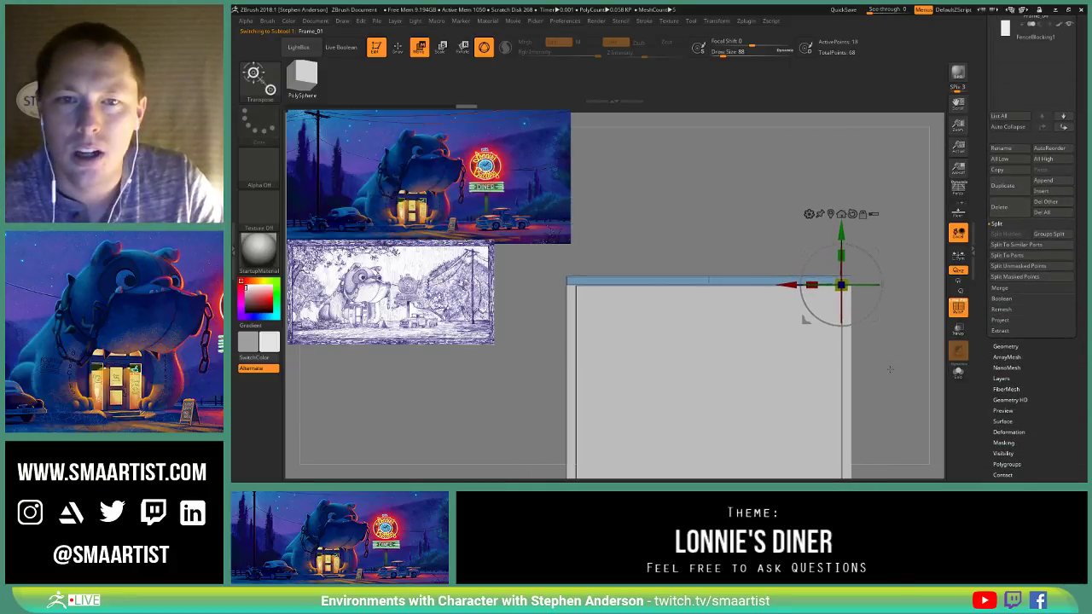
key("q")
left_click(1009, 431)
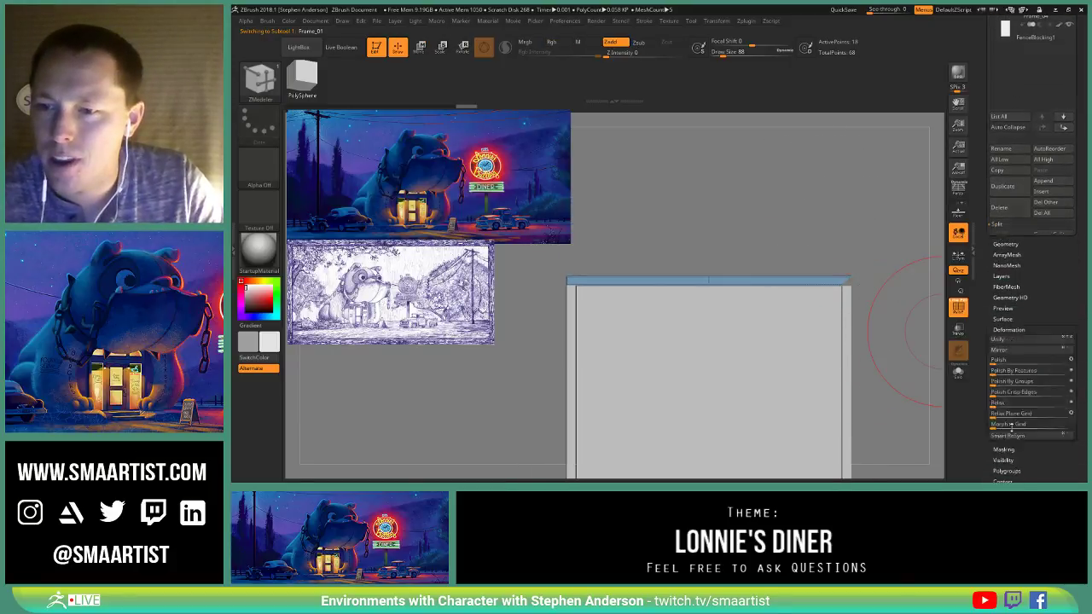
left_click(1043, 101)
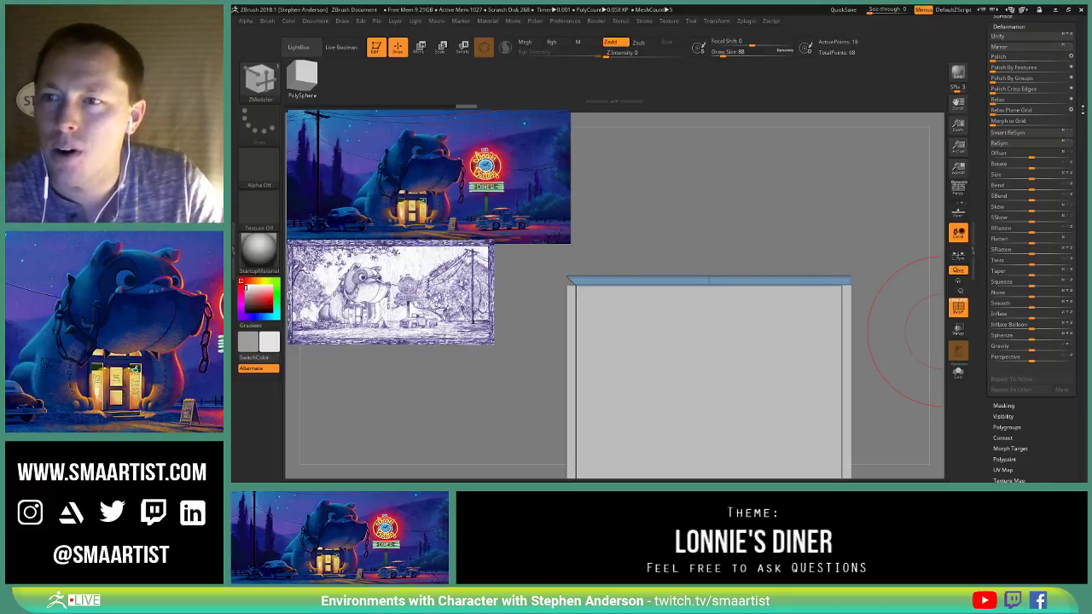
Step: Apply Mirror And Weld to Frame_01 so both ends of the top strip are mitred
left_click_drag(1083, 109, 1083, 269)
left_click(1012, 101)
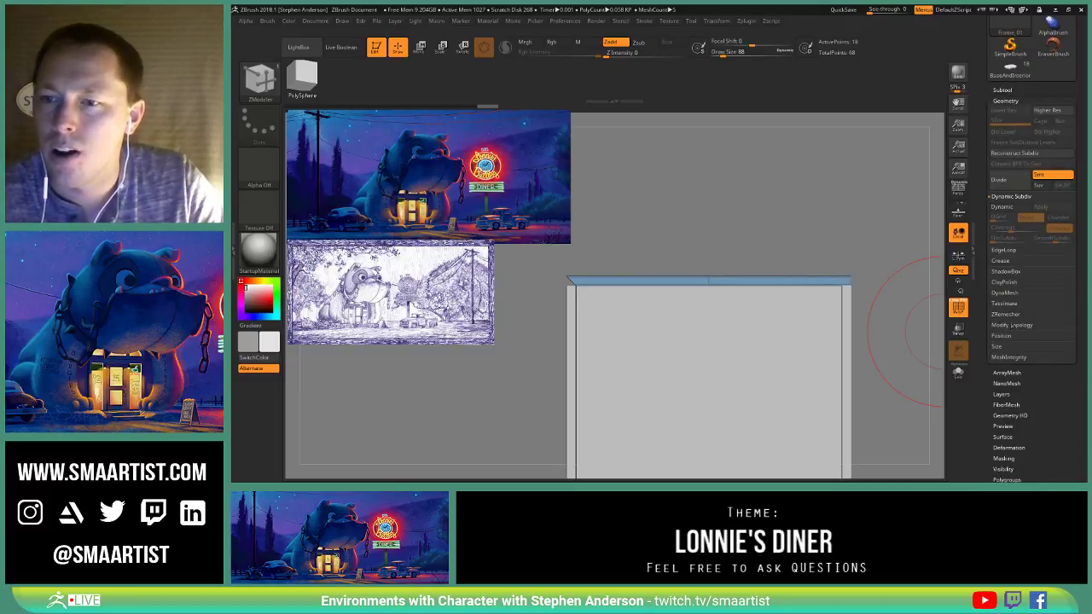
left_click(1013, 325)
left_click(1019, 315)
right_click_drag(850, 312, 894, 256, "alt")
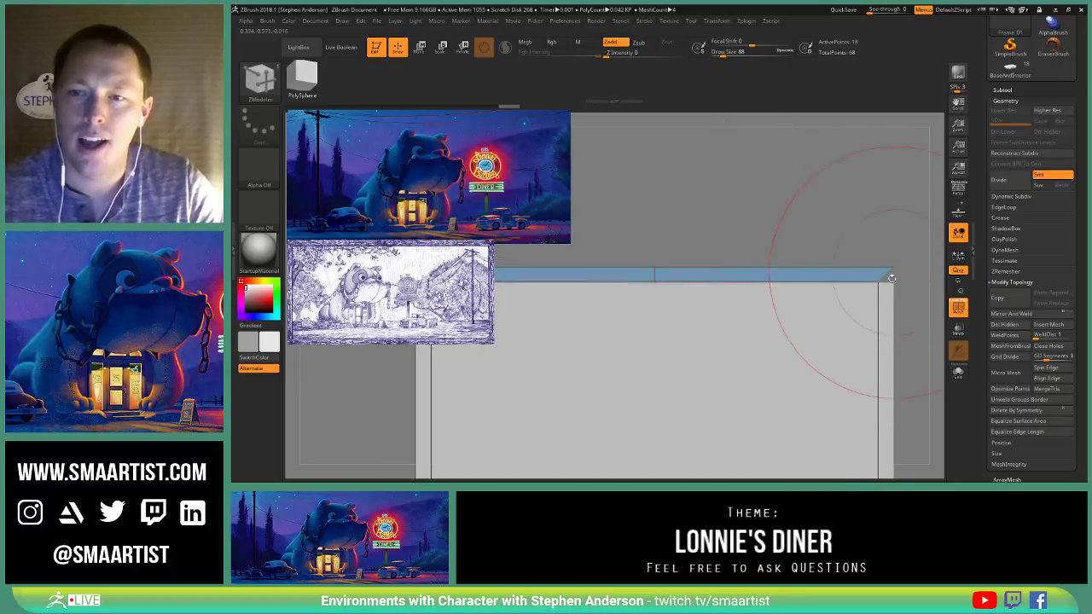
Step: Select the right vertical strip Frame_03 and delete its subtool
right_click_drag(893, 294, 934, 189, "alt")
left_click(876, 247, "alt")
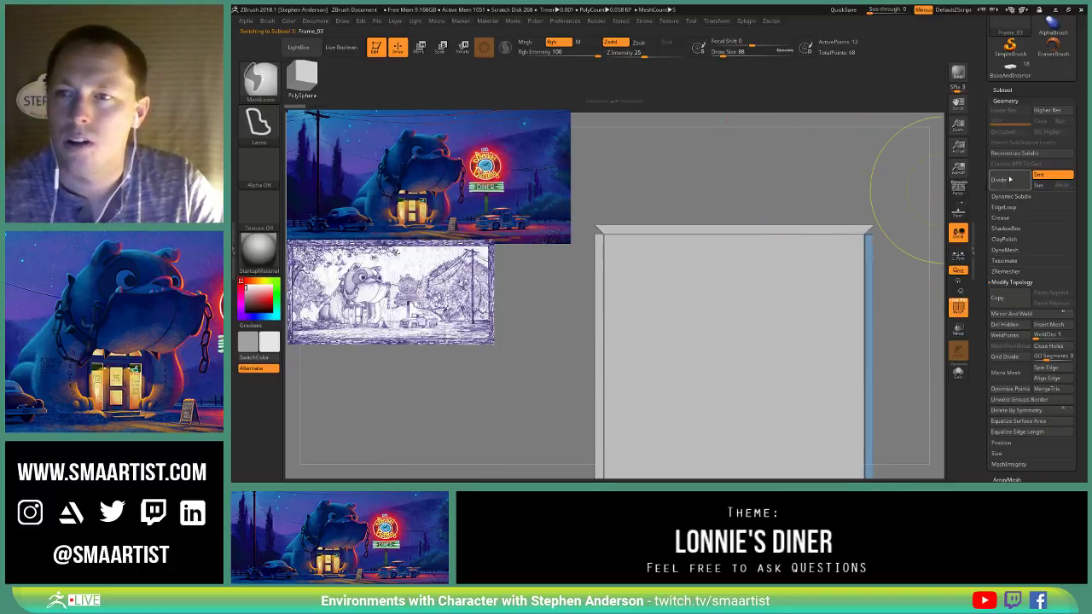
left_click(1012, 89)
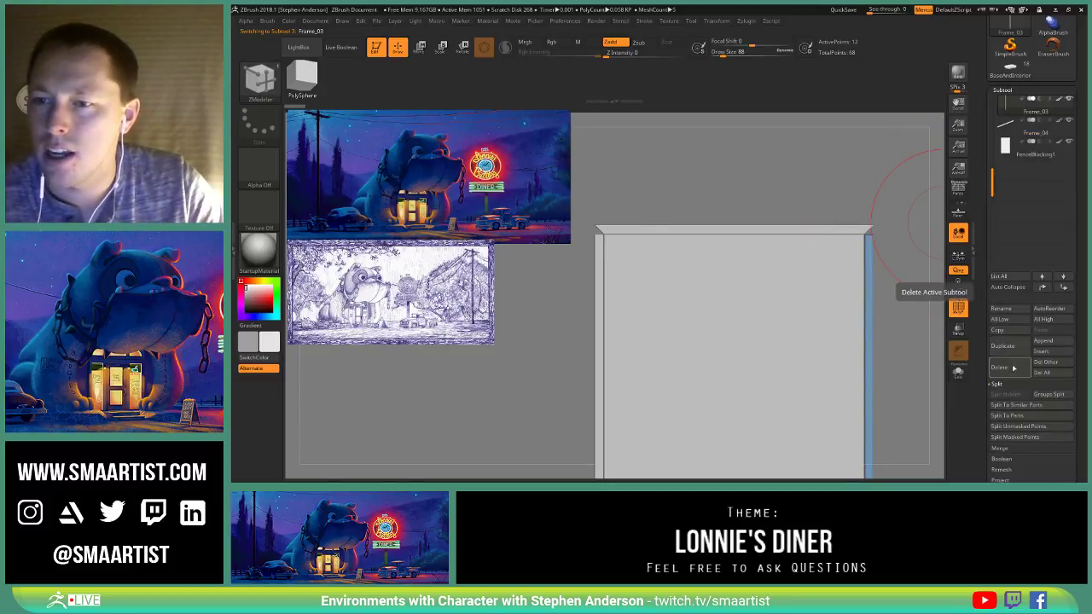
left_click(958, 307)
left_click(929, 391)
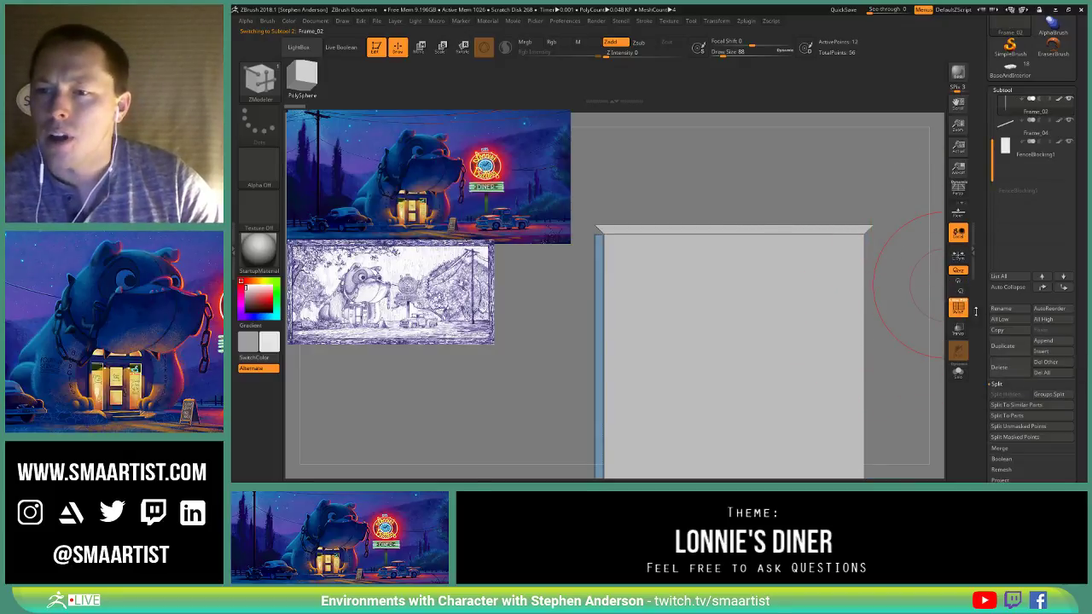
Step: Apply Mirror And Weld to the left vertical strip Frame_02 to recreate the right strip within the same subtool
left_click_drag(1080, 458, 1072, 414)
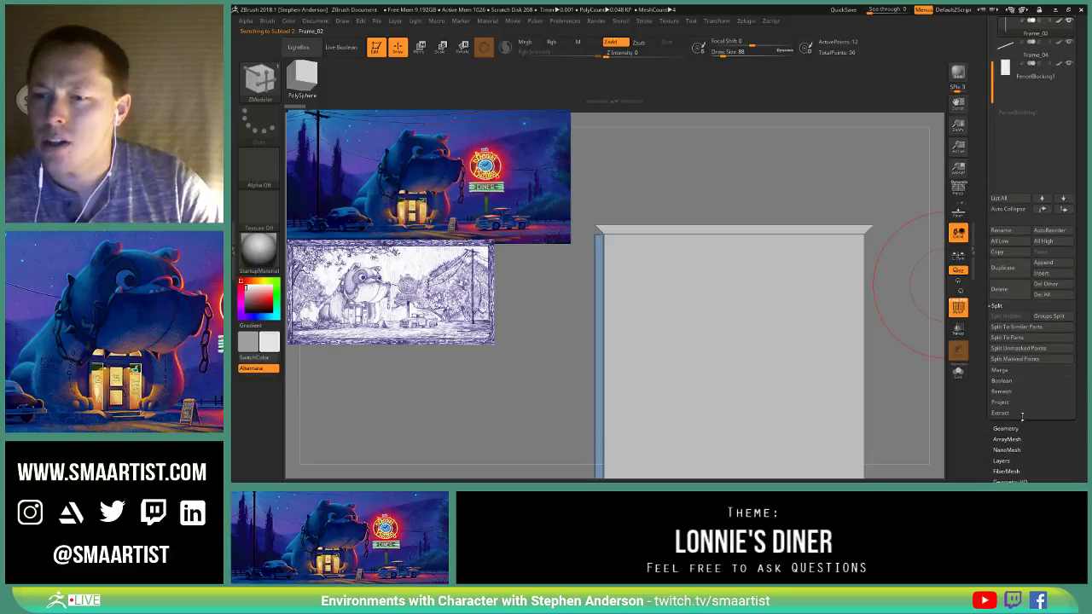
left_click(1014, 428)
left_click(1015, 237)
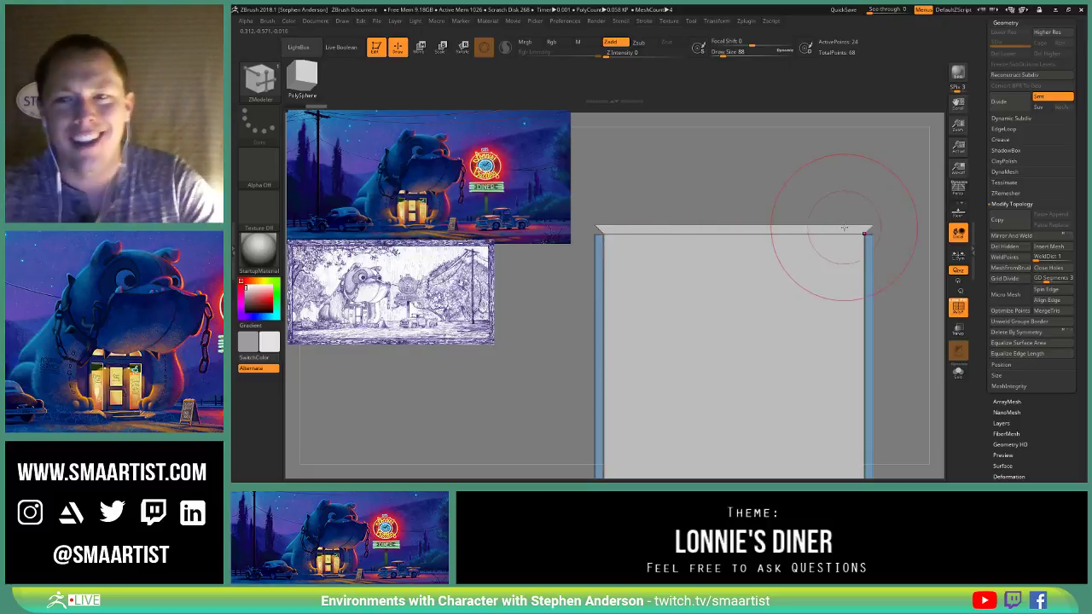
Step: Lasso-mask the upper and lower corners of the vertical strips to isolate their outer end points
mouse_move(880, 225)
left_mouse_down("alt")
mouse_move(866, 223)
mouse_move(882, 247)
left_mouse_up("alt")
key("ctrl")
mouse_move(871, 348)
left_mouse_down("alt")
mouse_move(863, 263)
mouse_move(874, 197)
left_mouse_up("alt")
left_click_drag(863, 431, 877, 399, "alt")
mouse_move(839, 172)
left_mouse_down("alt")
mouse_move(814, 312)
mouse_move(850, 287)
left_mouse_up("alt")
key("ctrl")
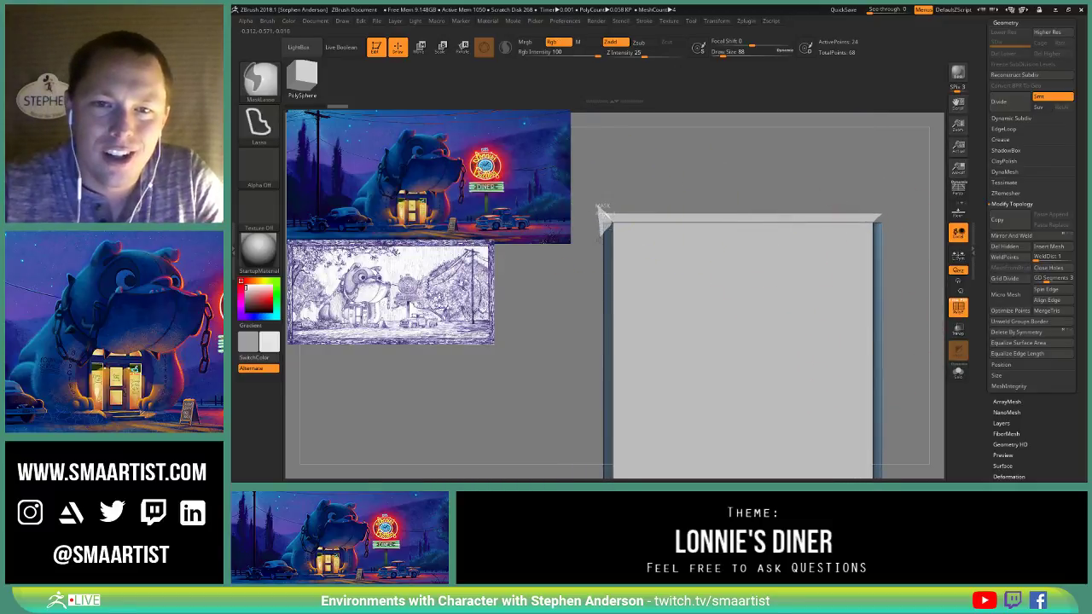
left_click_drag(597, 242, 594, 241, "ctrl")
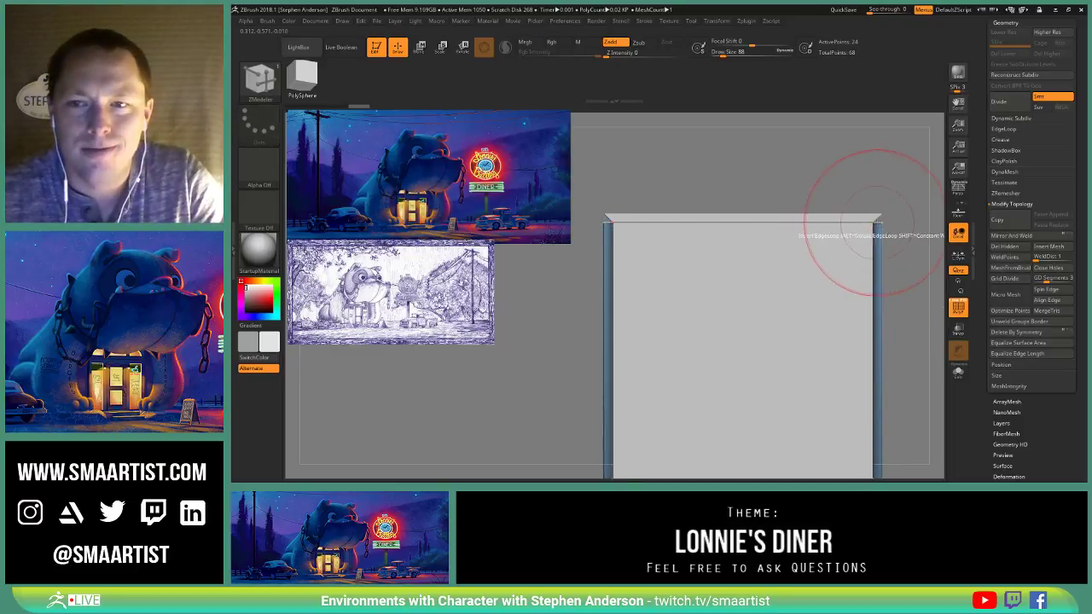
mouse_move(893, 292)
right_mouse_down("alt")
mouse_move(875, 265)
mouse_move(860, 162)
mouse_move(844, 262)
mouse_move(815, 151)
mouse_move(851, 290)
right_mouse_up("alt")
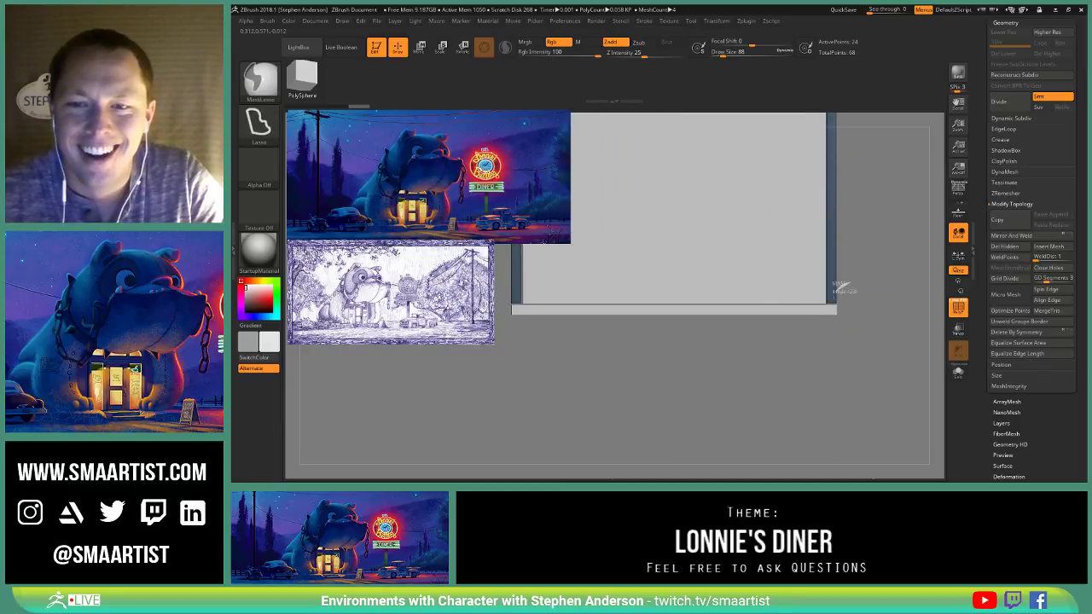
right_click_drag(804, 341, 822, 371, "alt")
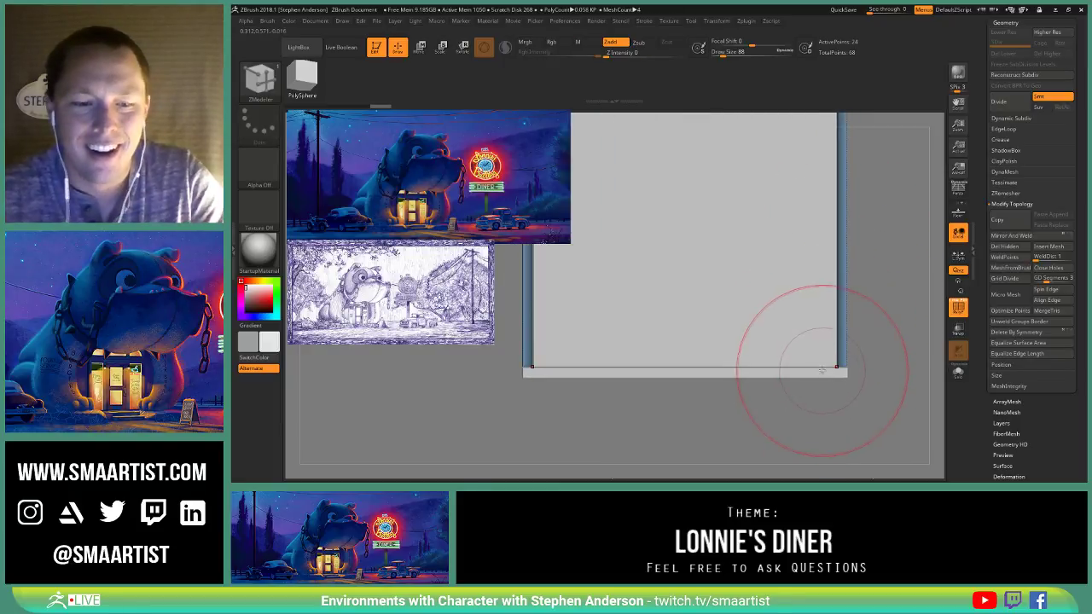
Step: Place the gizmo on the strips' outer edge and stretch the unmasked points vertically to meet the frame's mitred corners
key("w")
right_click_drag(814, 170, 819, 227, "alt")
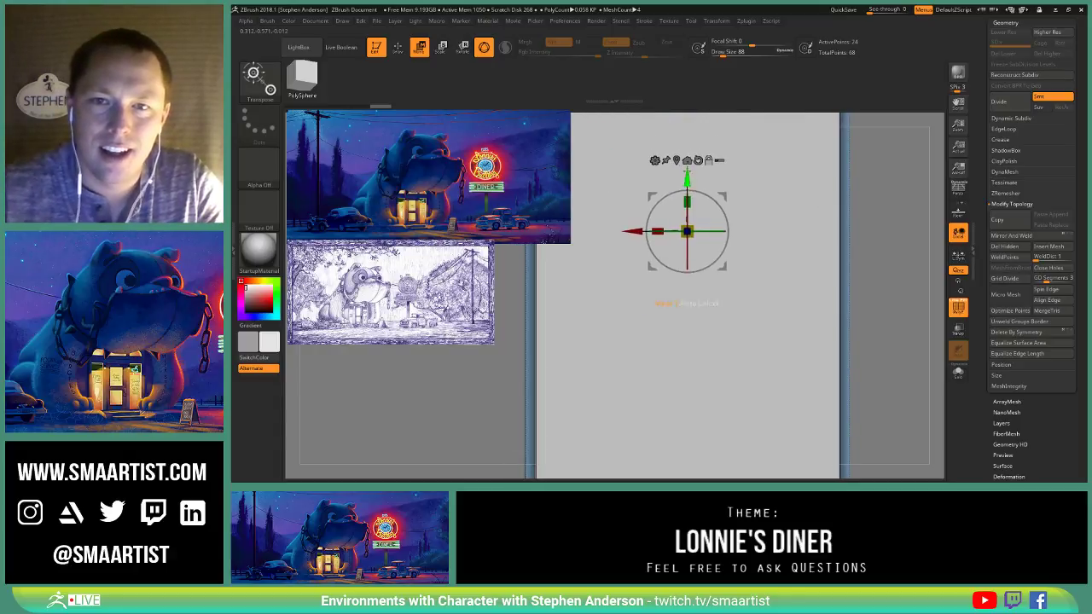
left_click(839, 229)
left_click_drag(838, 229, 778, 225)
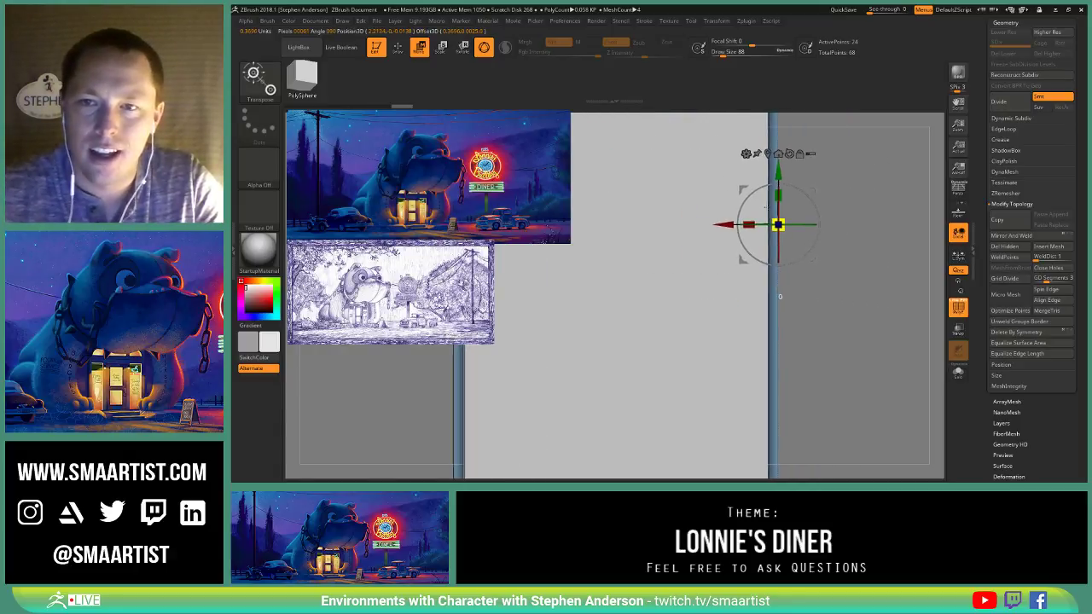
right_click_drag(766, 208, 749, 151, "alt")
mouse_move(809, 214)
right_mouse_down("ctrl")
mouse_move(812, 179)
mouse_move(804, 198)
right_mouse_up("ctrl")
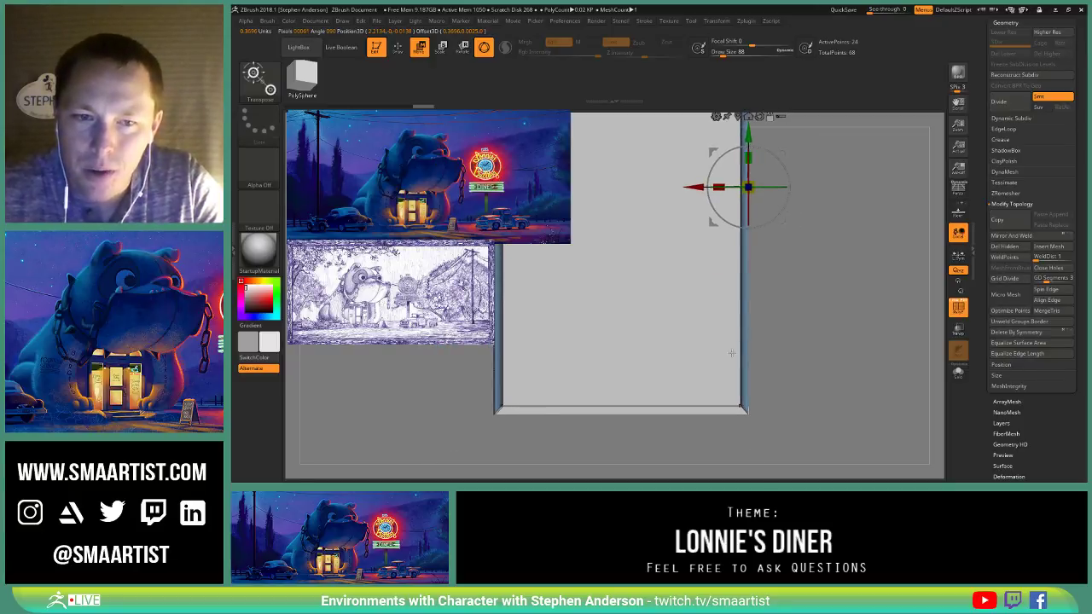
mouse_move(731, 353)
right_mouse_down("alt")
mouse_move(742, 214)
mouse_move(887, 392)
right_mouse_up("alt")
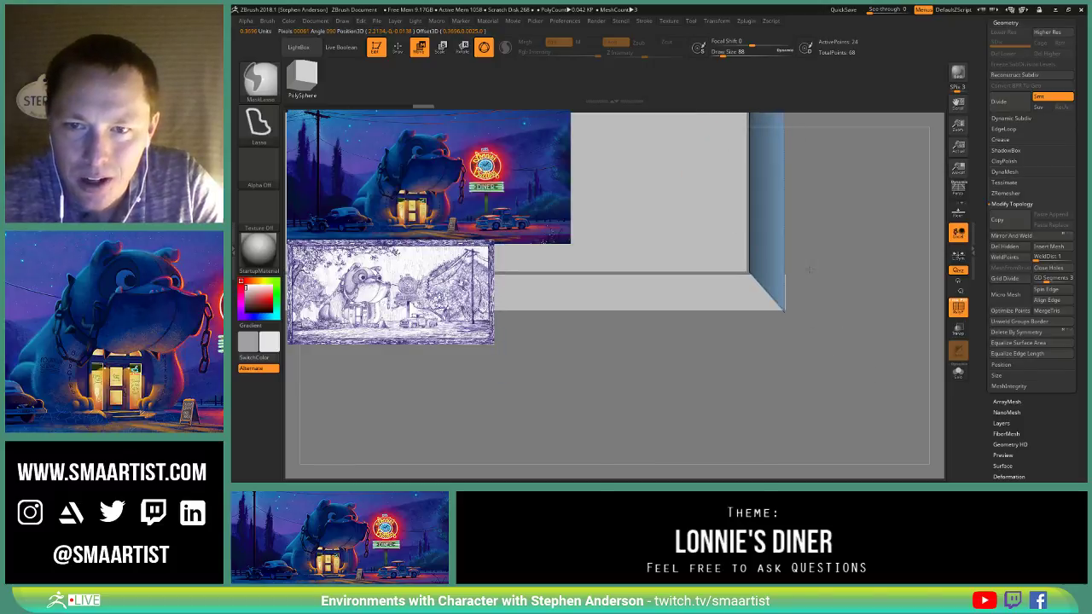
mouse_move(756, 205)
right_mouse_down("ctrl")
mouse_move(805, 265)
mouse_move(746, 195)
mouse_move(780, 179)
mouse_move(784, 261)
right_mouse_up("ctrl")
left_click(796, 243, "ctrl+shift")
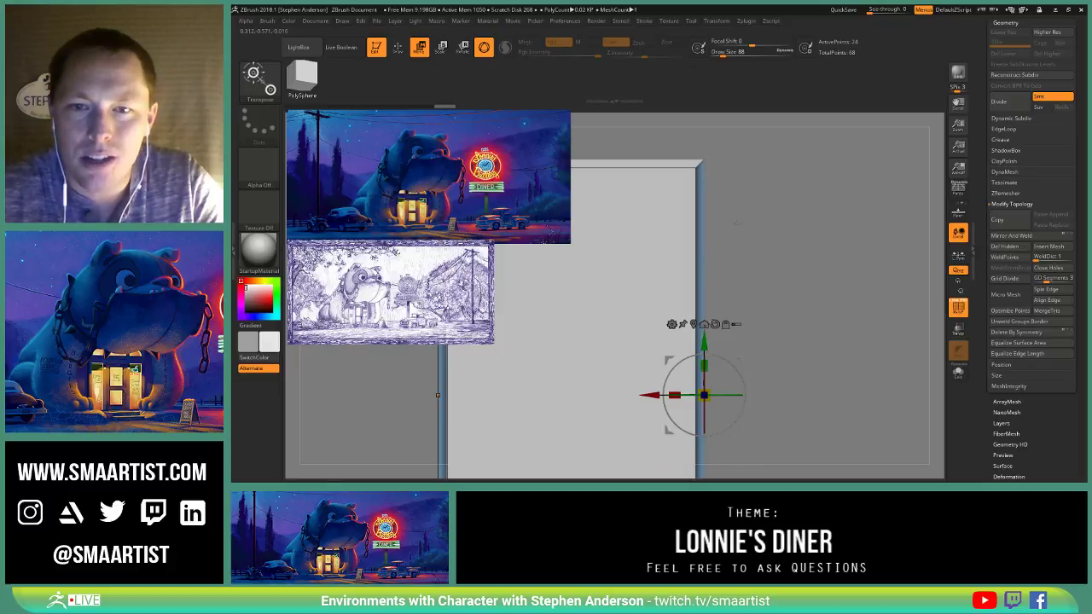
right_click_drag(738, 222, 725, 197, "alt")
right_click_drag(791, 411, 778, 358, "ctrl")
key("f")
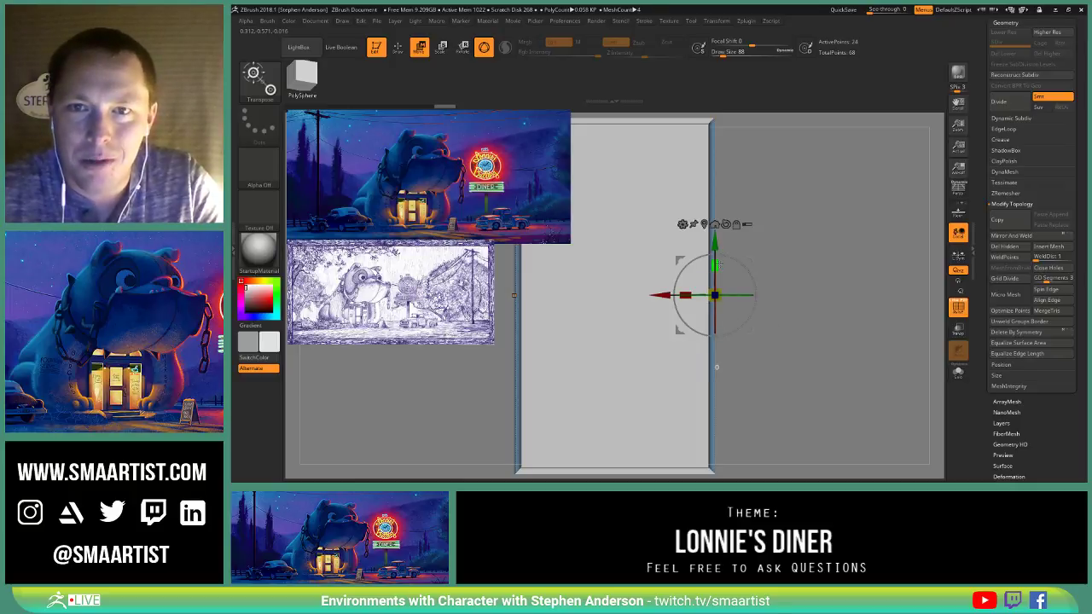
Step: Activate Y-axis symmetry in addition to X for the vertical strips
key("q")
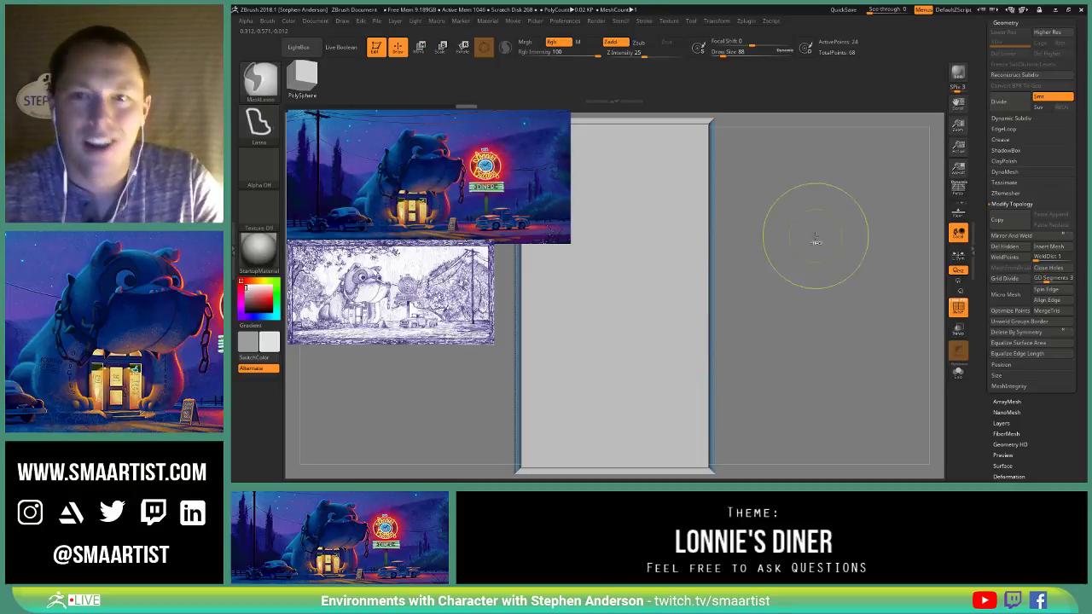
right_click_drag(815, 240, 791, 214, "ctrl")
right_click_drag(789, 260, 812, 281, "alt")
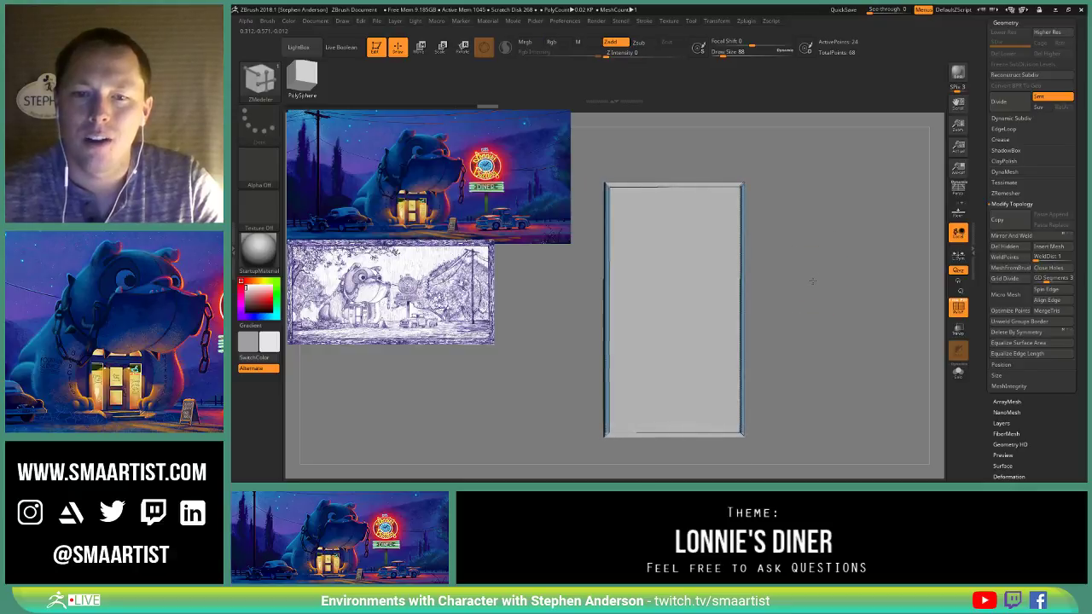
right_click_drag(795, 224, 756, 158)
left_click(719, 22)
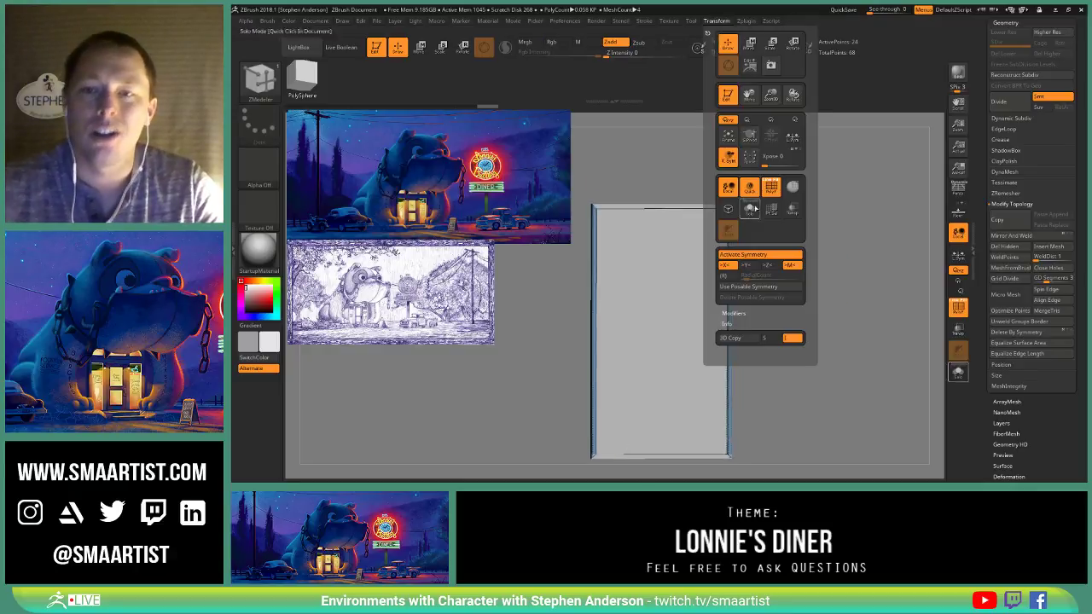
left_click(751, 267)
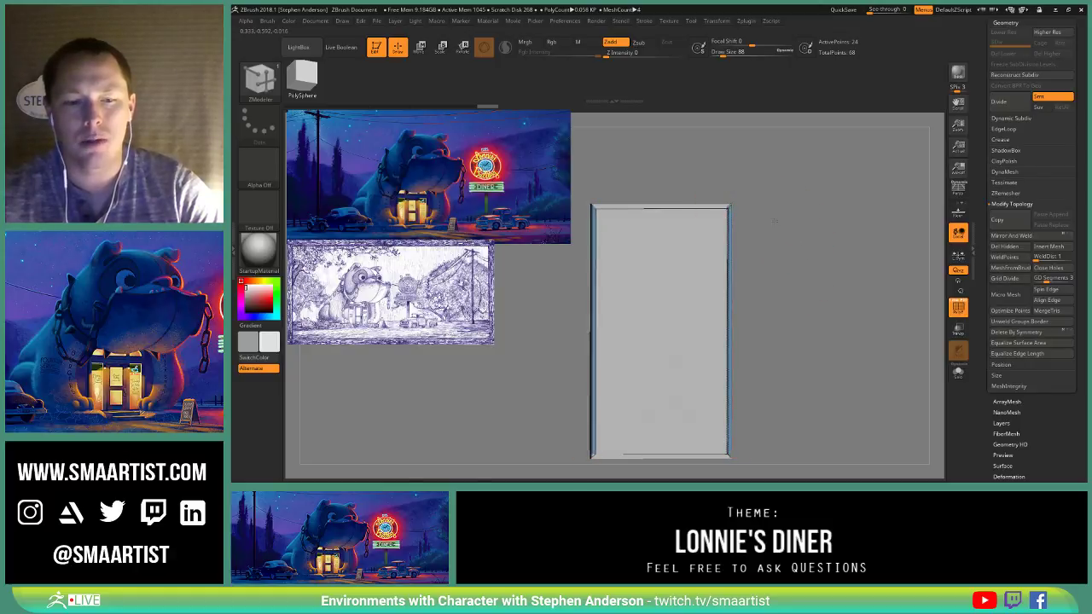
Step: Try moving the vertical strips' ends inward from the upper corner with X and Y symmetry active, and restore their full height
key("w")
mouse_move(790, 222)
left_mouse_down("alt")
mouse_move(800, 184)
mouse_move(792, 189)
left_mouse_up("alt")
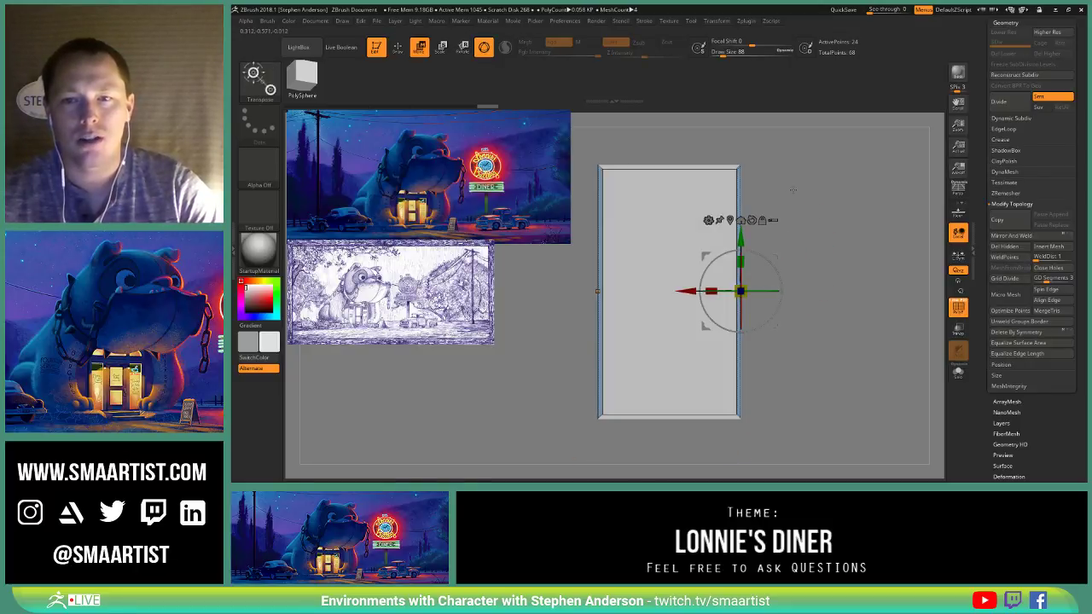
left_click(737, 168, "alt")
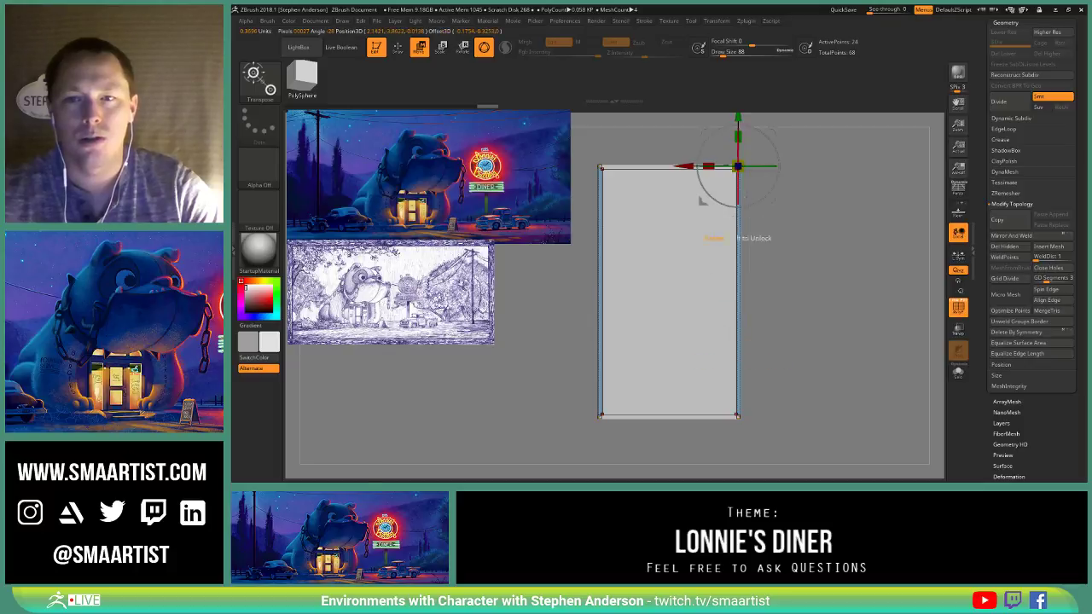
left_click_drag(790, 150, 798, 204, "alt")
left_click_drag(757, 163, 757, 239)
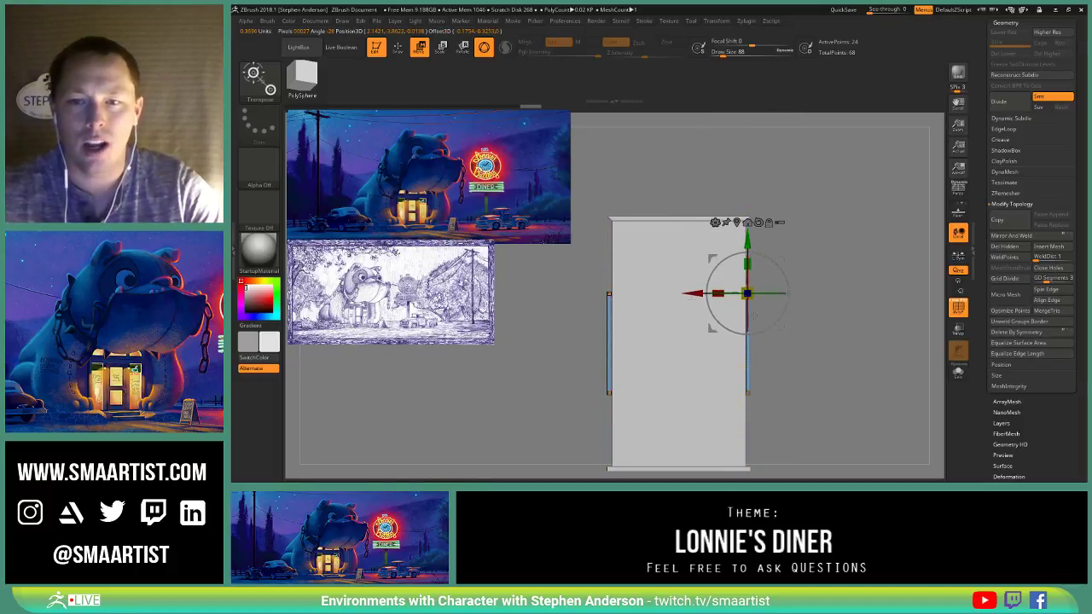
left_click_drag(754, 315, 681, 312, "shift")
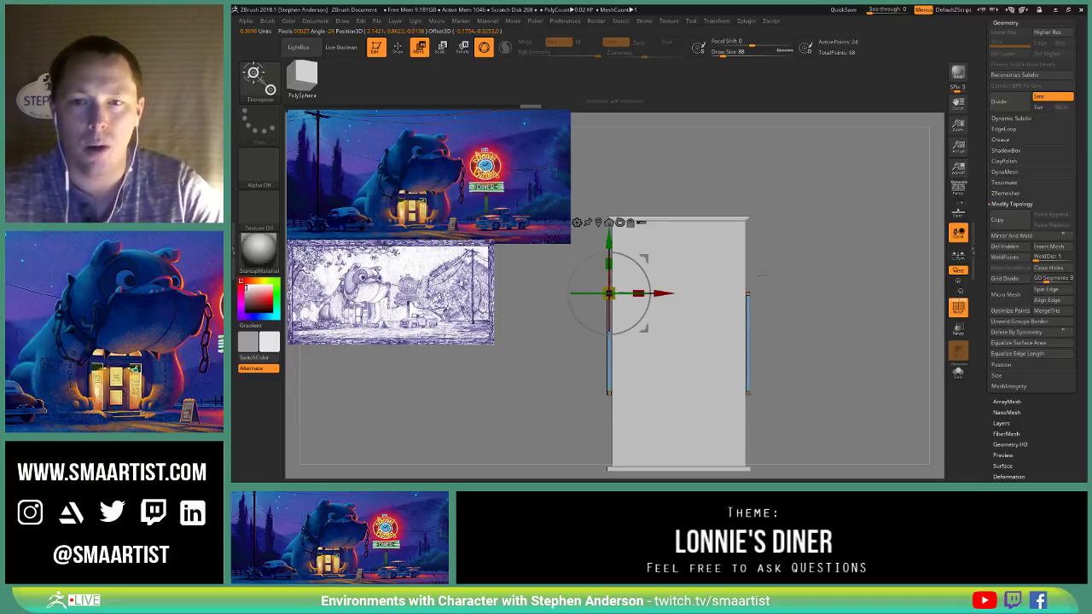
left_click_drag(784, 283, 808, 238)
Step: Select the lower horizontal strip and lasso-mask it, leaving only the upper end points at its outer corners unmasked
key("q")
left_click(716, 20)
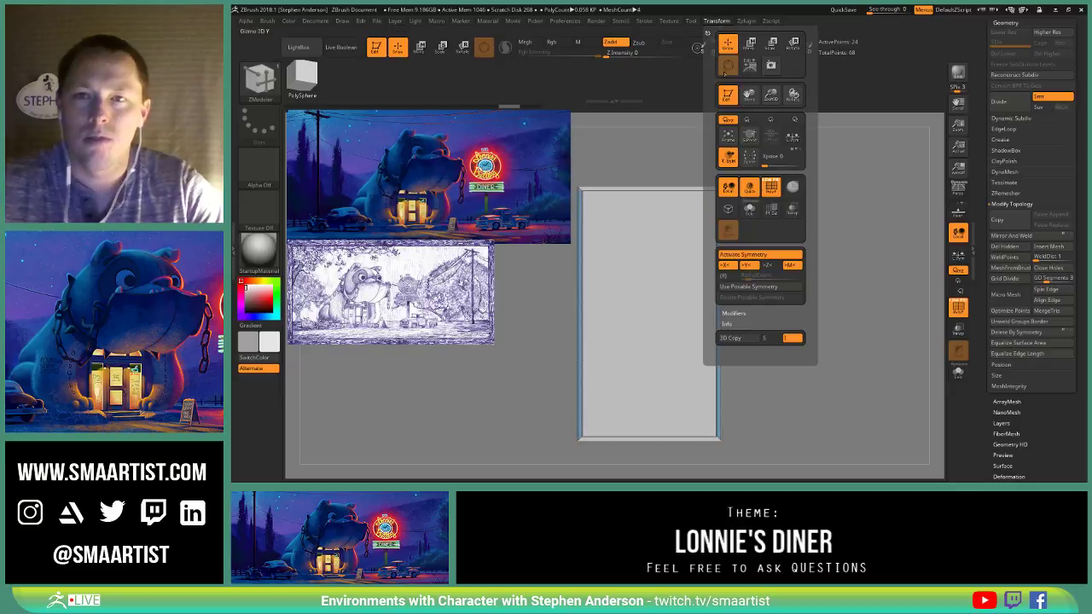
left_click_drag(828, 343, 774, 302, "alt")
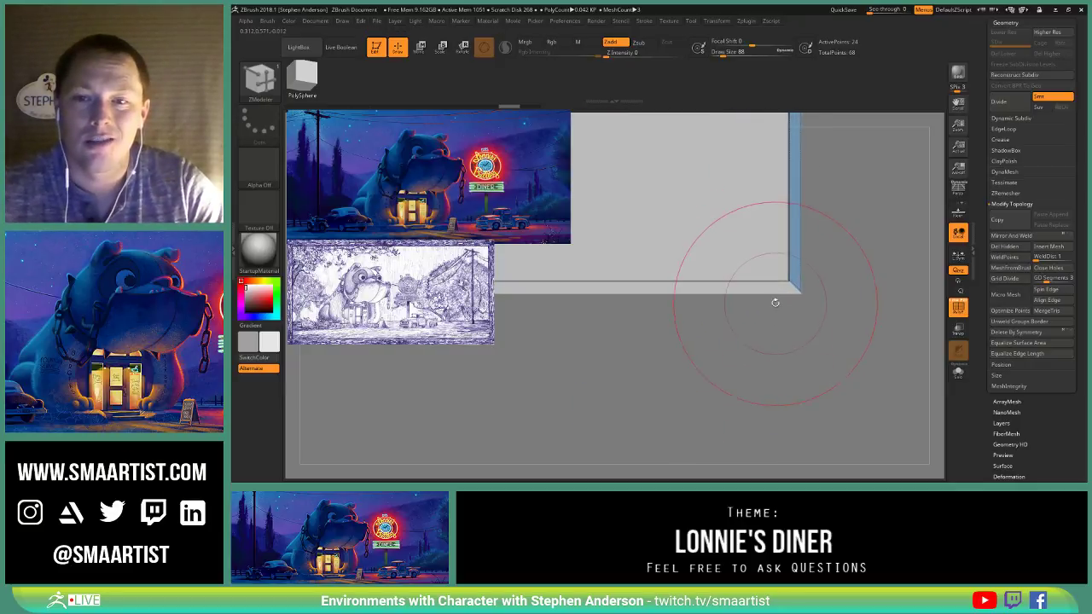
left_click(790, 290, "alt")
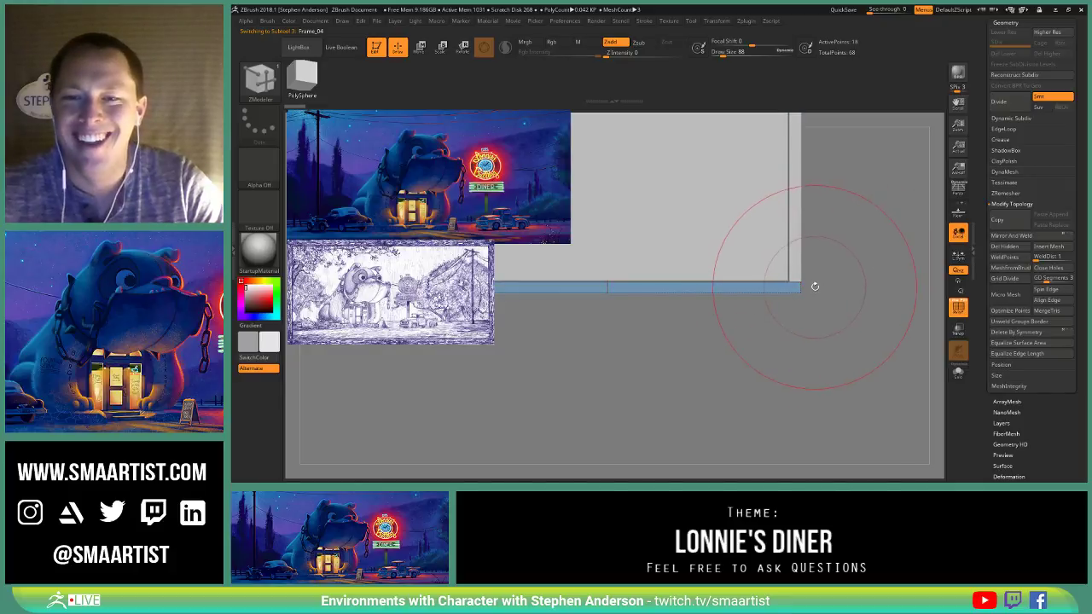
right_click_drag(815, 286, 822, 296, "ctrl")
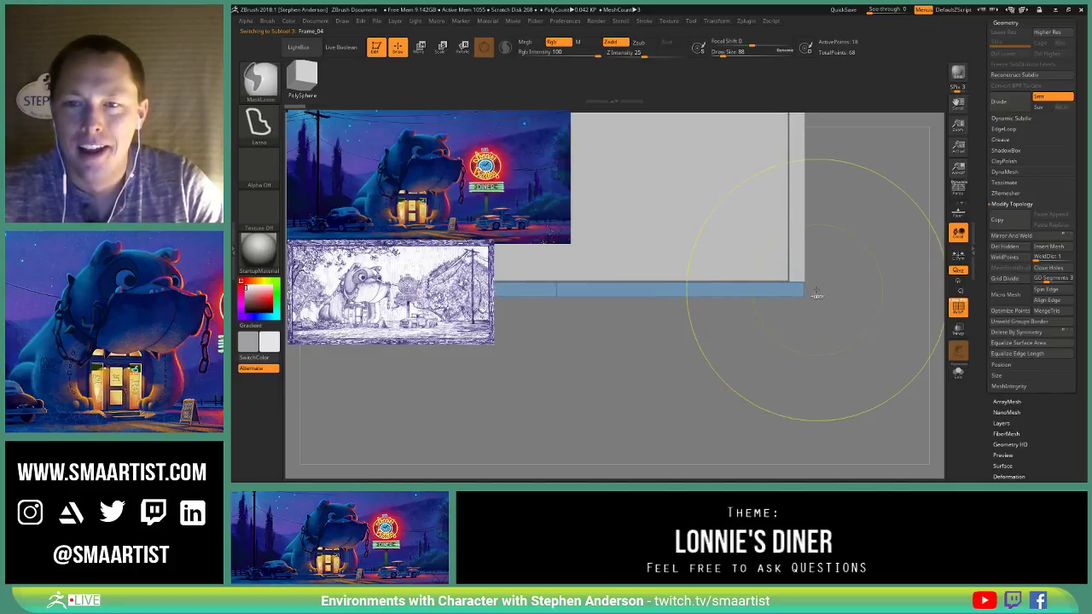
left_click_drag(825, 269, 827, 271, "ctrl+alt")
mouse_move(836, 295)
right_mouse_down("ctrl")
mouse_move(793, 262)
mouse_move(797, 275)
right_mouse_up("ctrl")
key("ctrl")
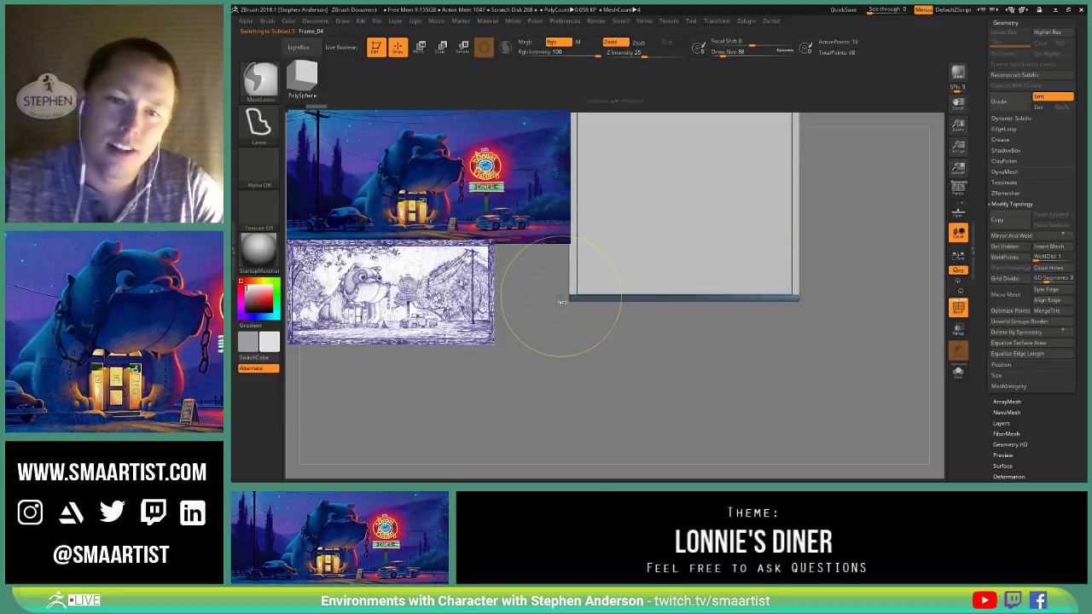
left_click_drag(567, 300, 580, 278, "ctrl+alt")
right_click_drag(756, 282, 784, 312, "ctrl")
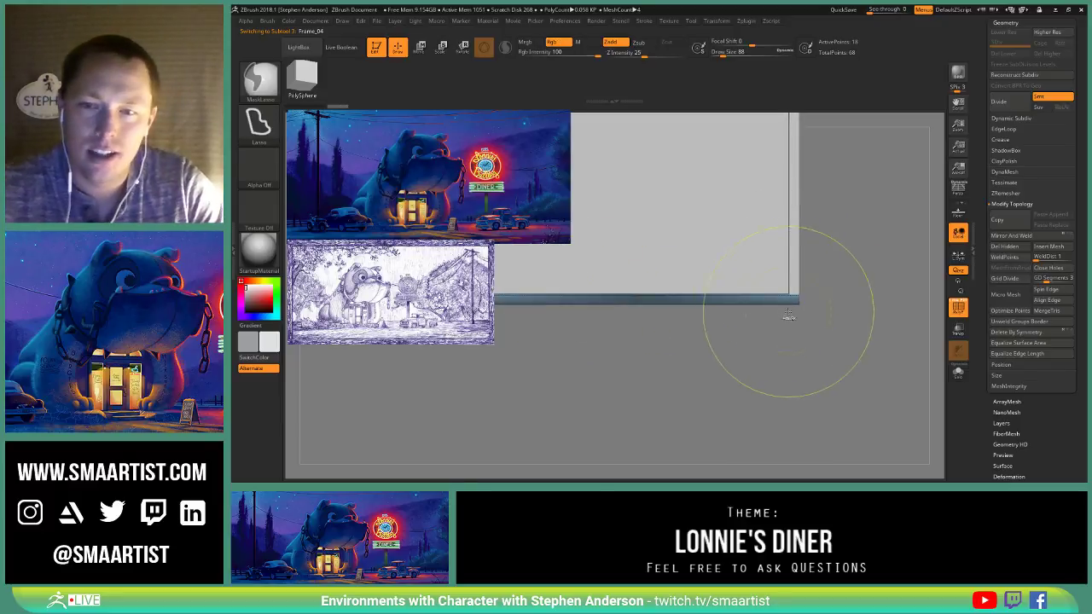
Step: Move the lower strip's unmasked end points inward along X from the outer corner to form the mitre, and clear the mask
key("w")
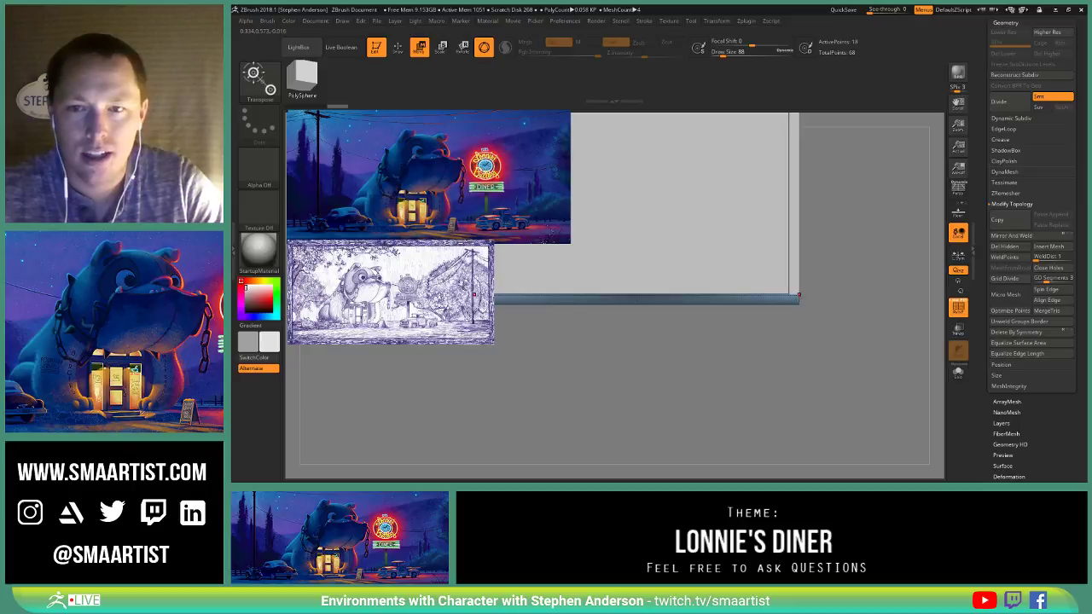
left_click(793, 296, "alt")
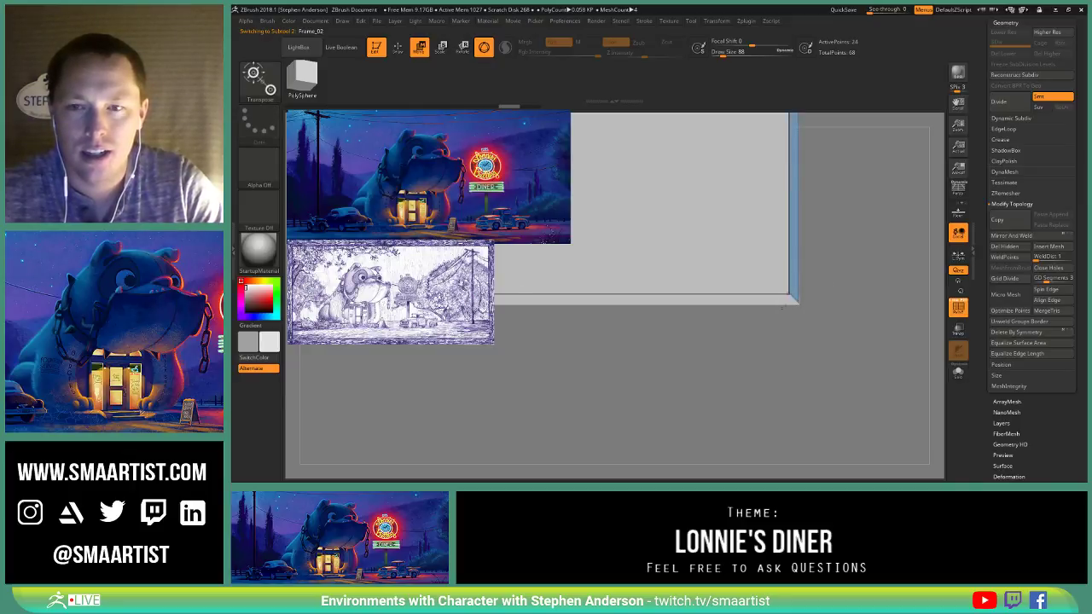
left_click(793, 300, "alt")
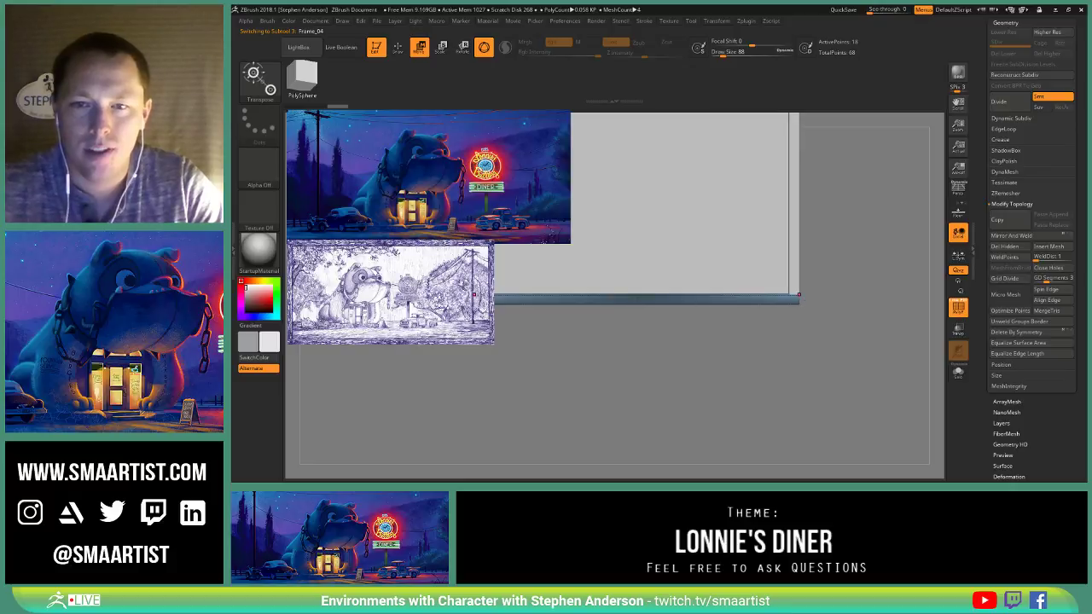
left_click(733, 299)
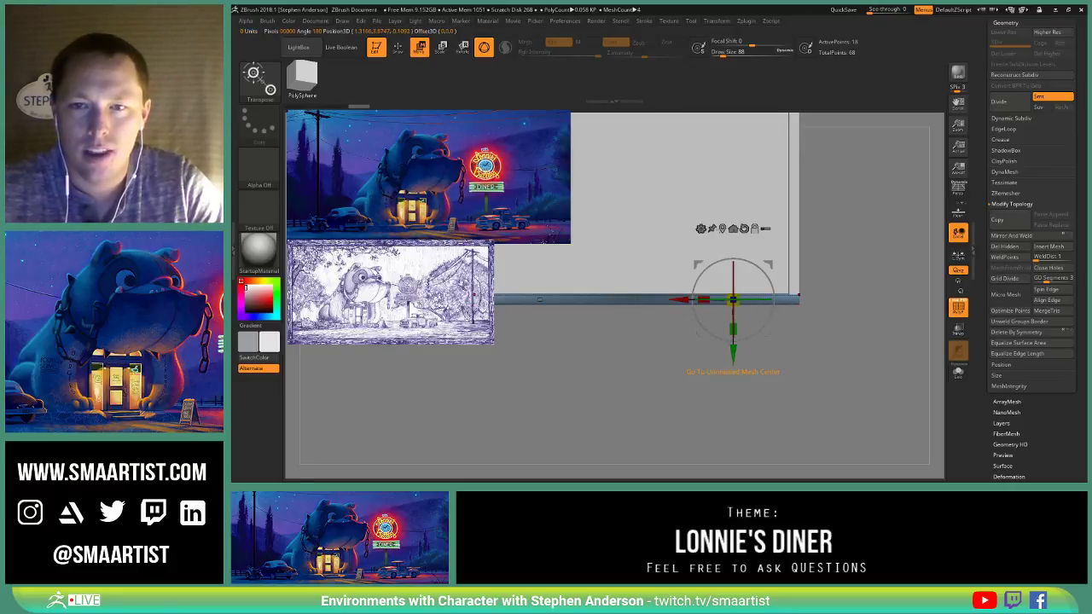
left_click(798, 294, "alt")
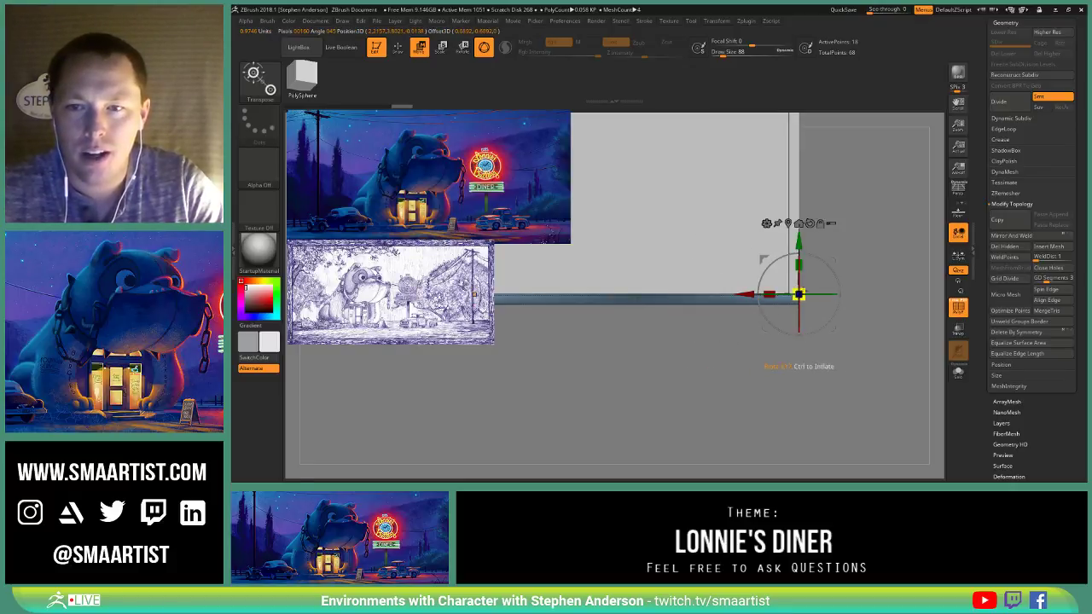
left_click_drag(798, 294, 758, 294, "ctrl")
left_click_drag(815, 273, 783, 301, "alt")
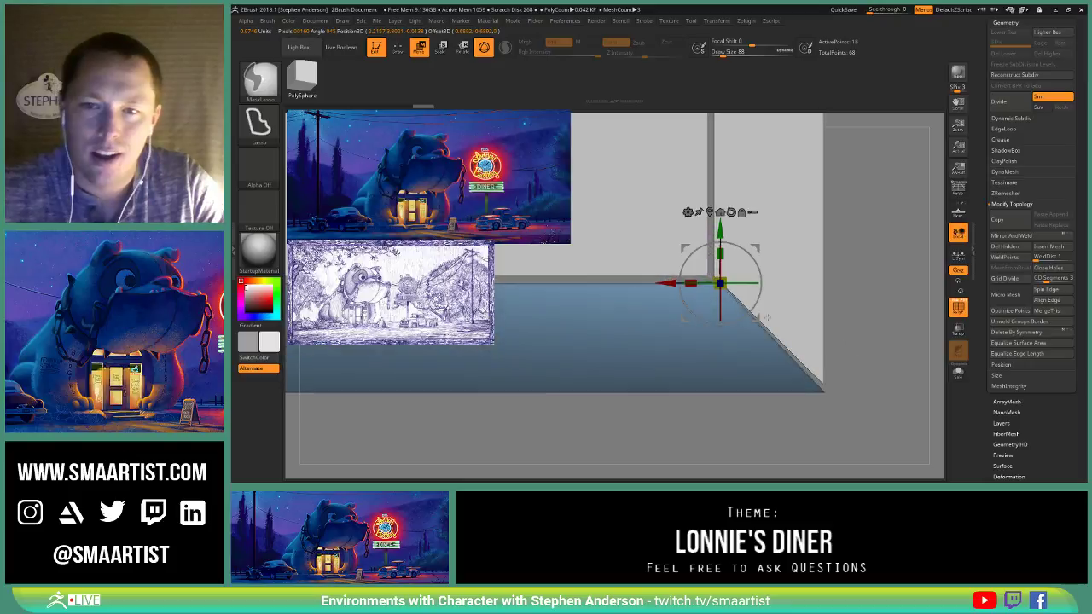
left_click_drag(665, 283, 659, 283)
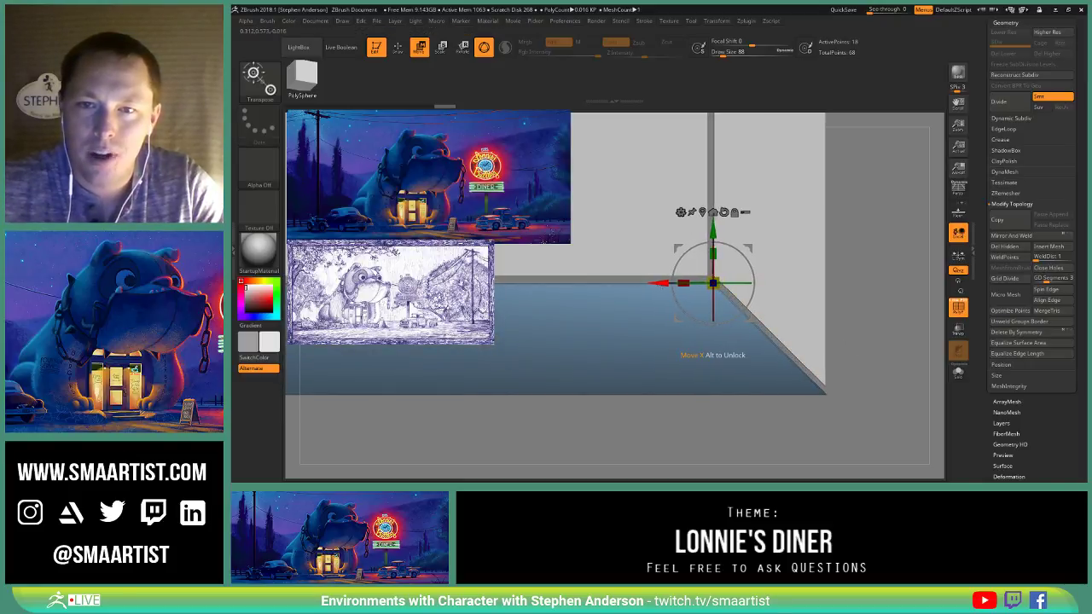
mouse_move(857, 269)
left_mouse_down("ctrl")
mouse_move(880, 301)
mouse_move(874, 314)
left_mouse_up("ctrl")
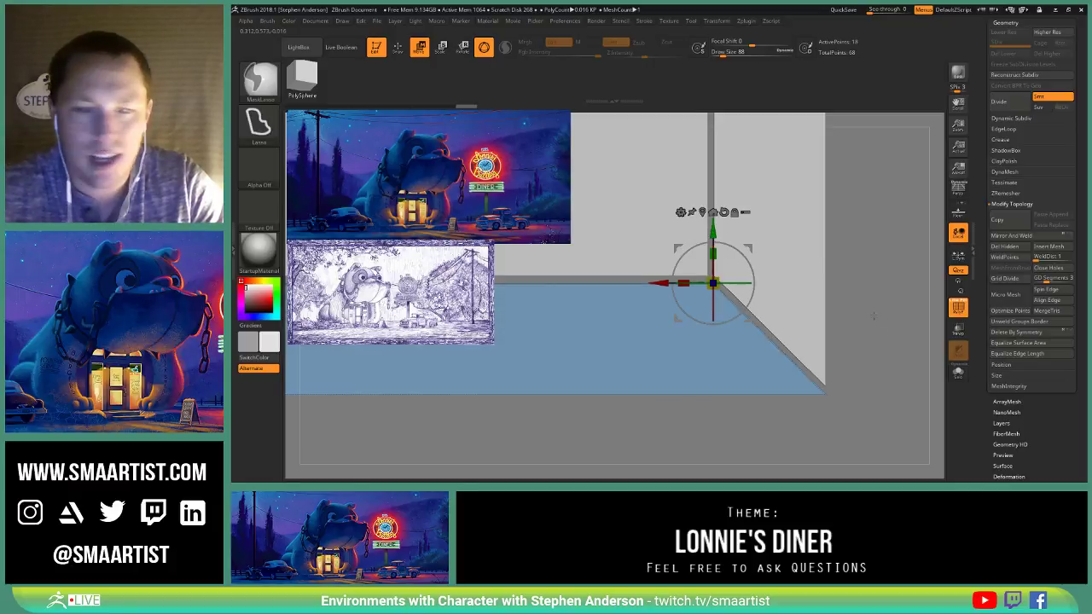
Step: Isolate the lower strip in Solo mode and inspect its end faces and thickness from several angles
key("q")
right_click_drag(785, 241, 783, 174, "ctrl")
mouse_move(799, 261)
right_mouse_down("ctrl")
mouse_move(768, 194)
mouse_move(776, 342)
mouse_move(822, 301)
mouse_move(834, 327)
mouse_move(829, 293)
mouse_move(824, 310)
mouse_move(882, 339)
mouse_move(857, 269)
mouse_move(879, 341)
mouse_move(861, 353)
mouse_move(788, 336)
right_mouse_up("ctrl")
left_click(959, 375)
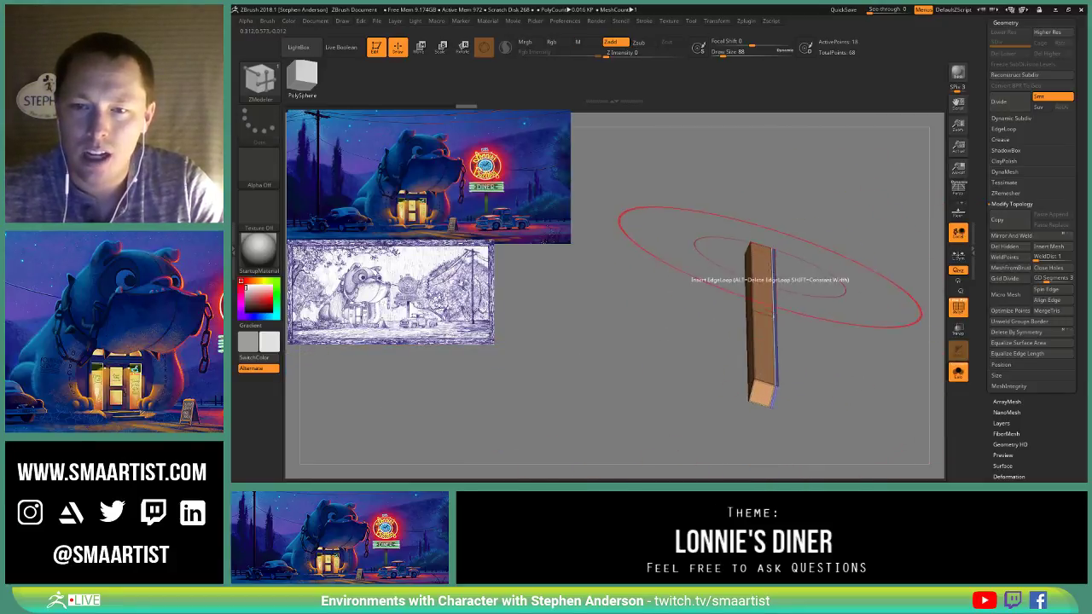
mouse_move(763, 282)
right_mouse_down()
mouse_move(780, 307)
mouse_move(774, 262)
mouse_move(766, 280)
mouse_move(751, 256)
mouse_move(772, 281)
right_mouse_up()
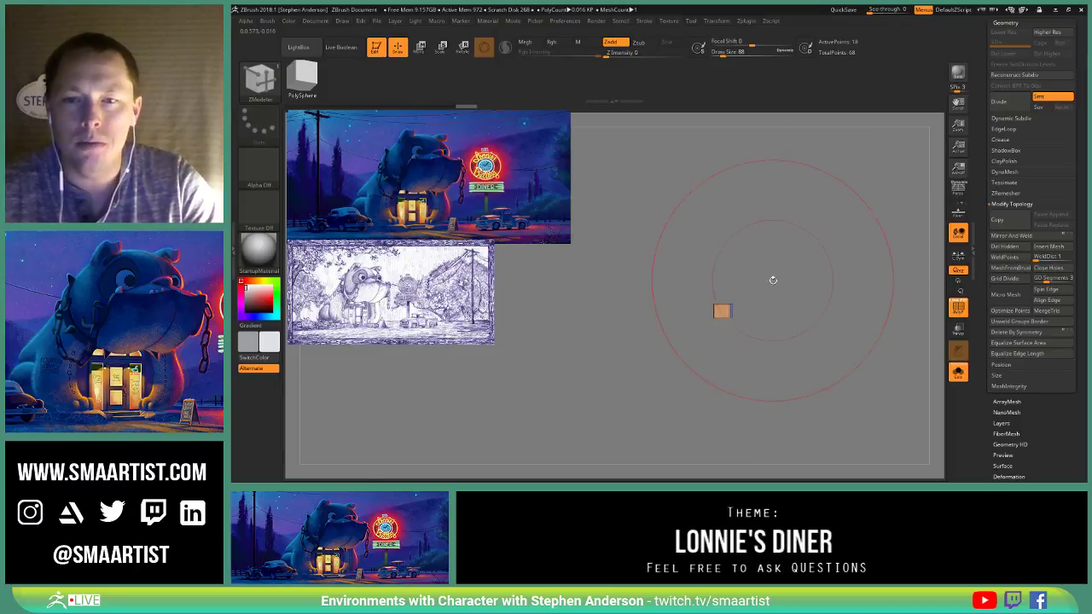
right_click_drag(786, 218, 826, 291)
mouse_move(940, 369)
right_mouse_down("ctrl")
mouse_move(817, 210)
mouse_move(823, 281)
right_mouse_up("ctrl")
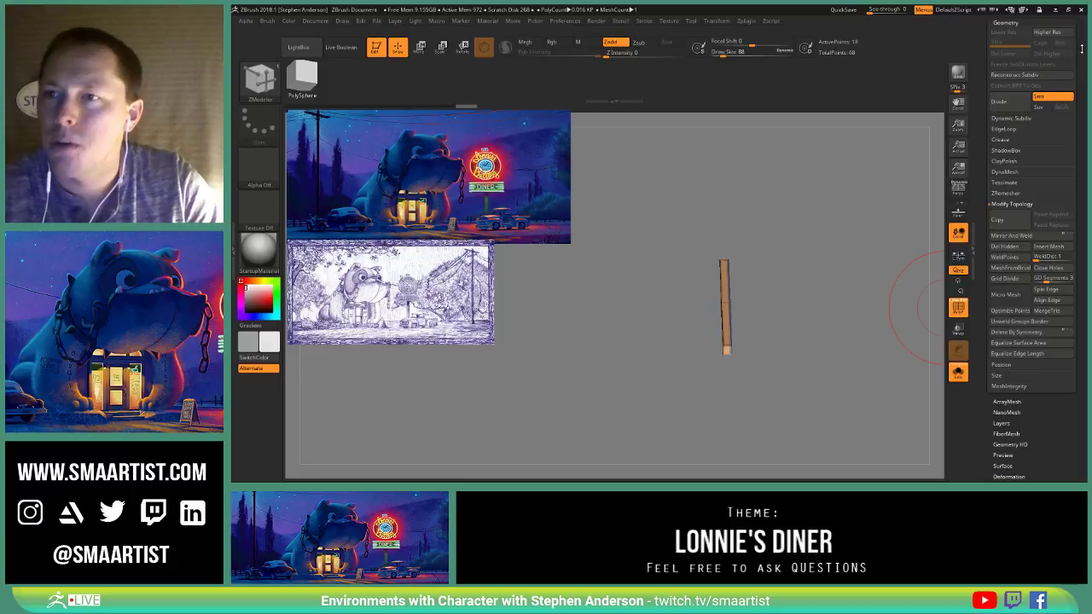
Step: Merge the Frame_01, Frame_02 and Frame_04 subtools into a single frame subtool
left_click_drag(1081, 48, 1080, 125)
left_click(1005, 164)
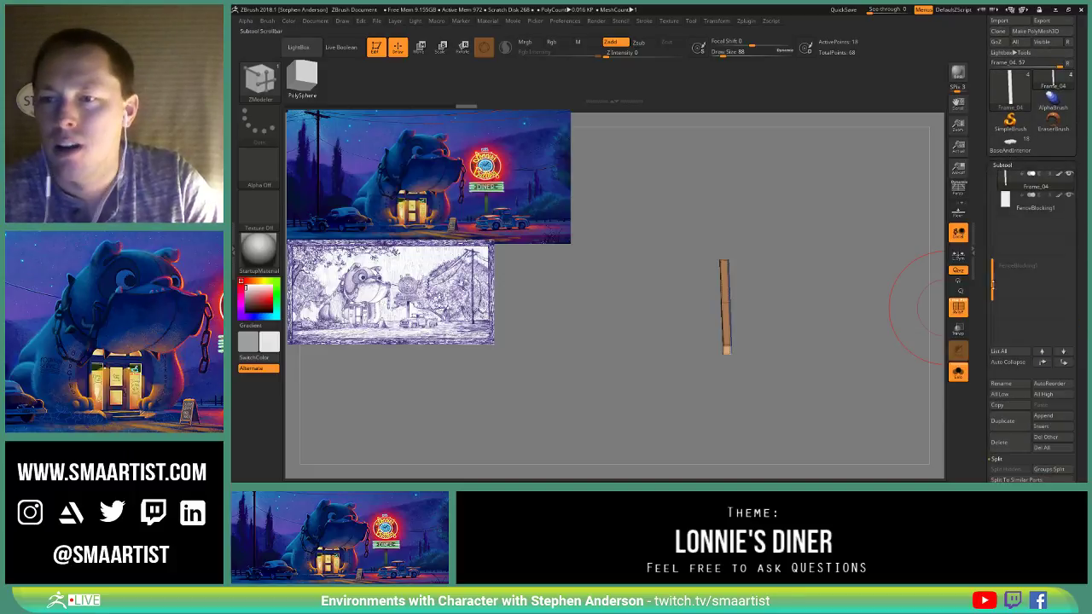
left_click(1008, 185)
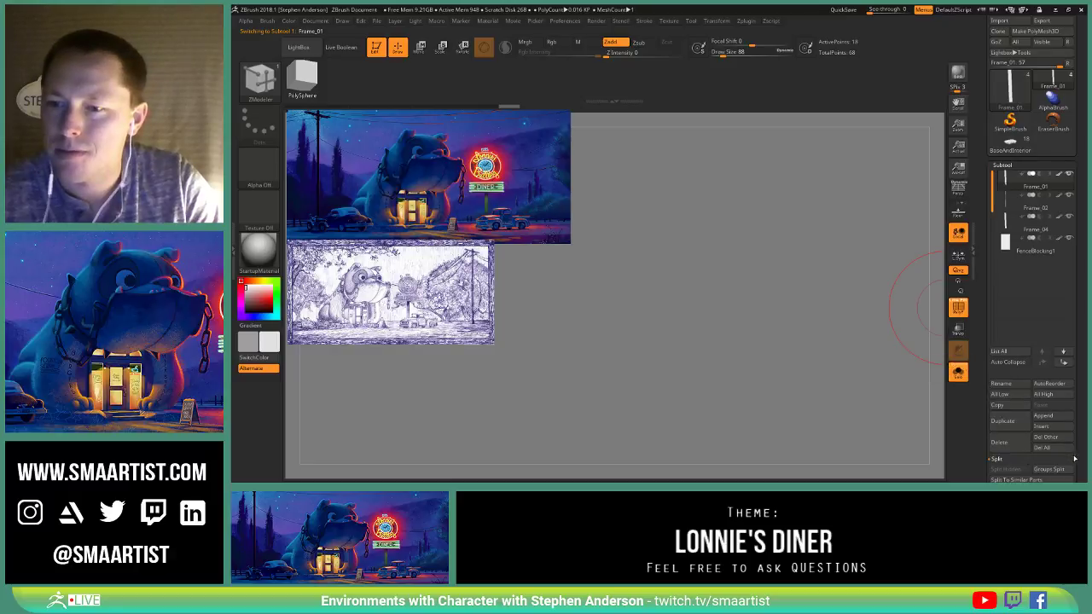
left_click_drag(1075, 459, 1074, 391)
left_click(1010, 395)
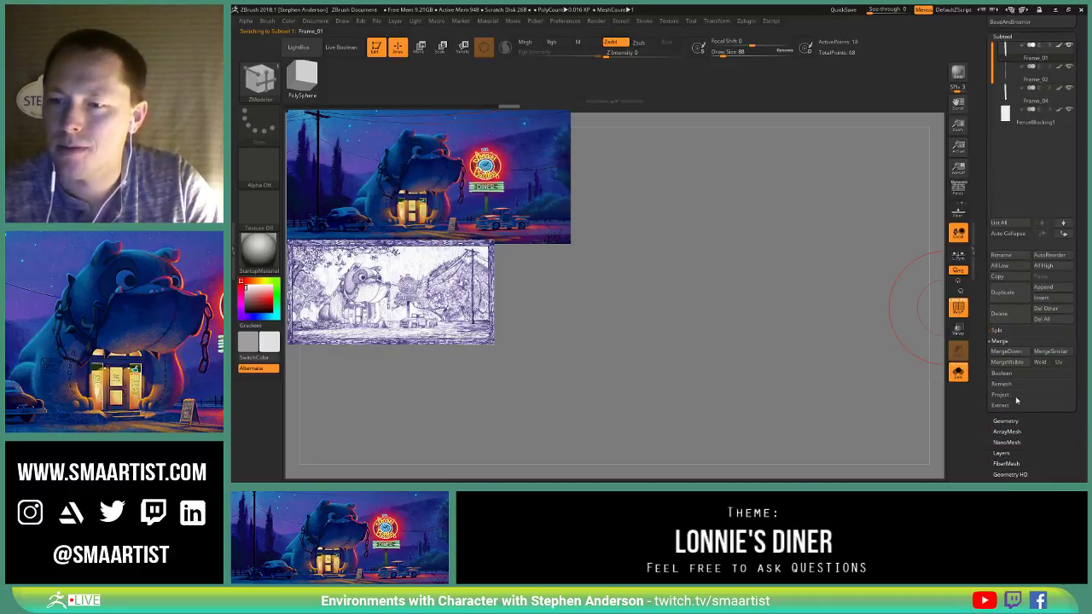
left_click(1020, 351)
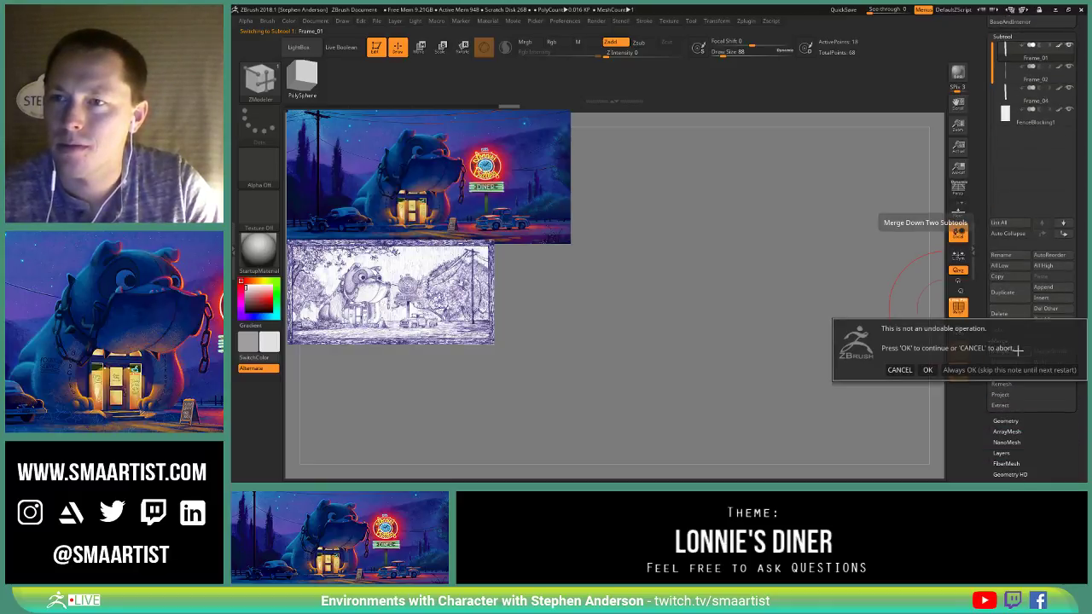
left_click(930, 371)
left_click(1015, 353)
left_click(979, 370)
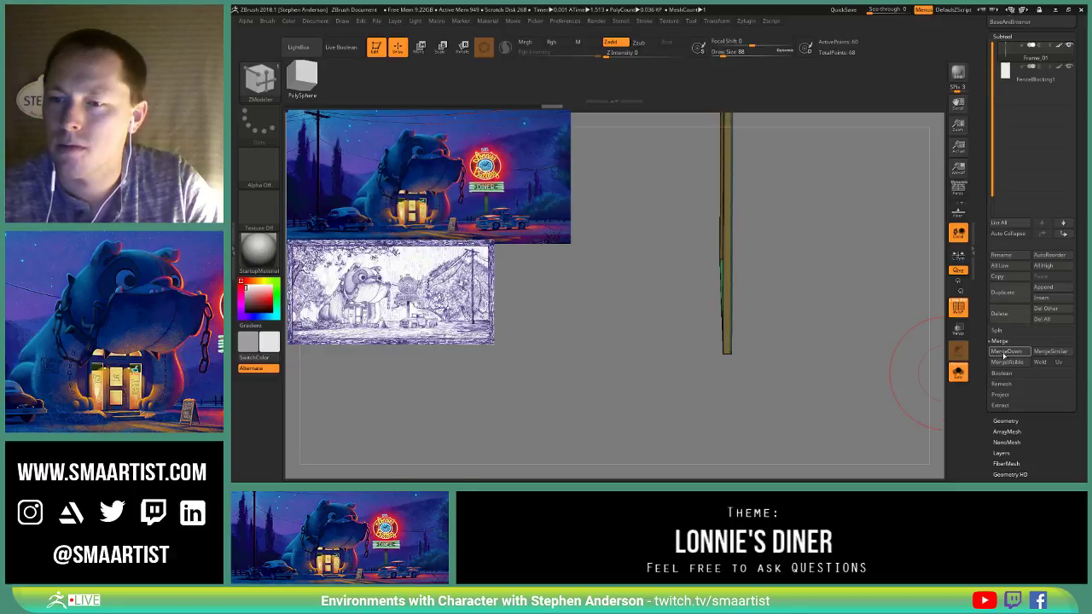
Step: View the merged frame edge-on and slice it with one straight SliceCurve cut along its full length
mouse_move(890, 239)
left_mouse_down()
mouse_move(863, 220)
mouse_move(845, 340)
mouse_move(834, 248)
mouse_move(759, 196)
mouse_move(789, 226)
mouse_move(779, 234)
left_mouse_up()
mouse_move(781, 234)
right_mouse_down()
mouse_move(785, 287)
mouse_move(641, 281)
mouse_move(676, 309)
mouse_move(736, 308)
mouse_move(663, 317)
right_mouse_up()
left_click(249, 80)
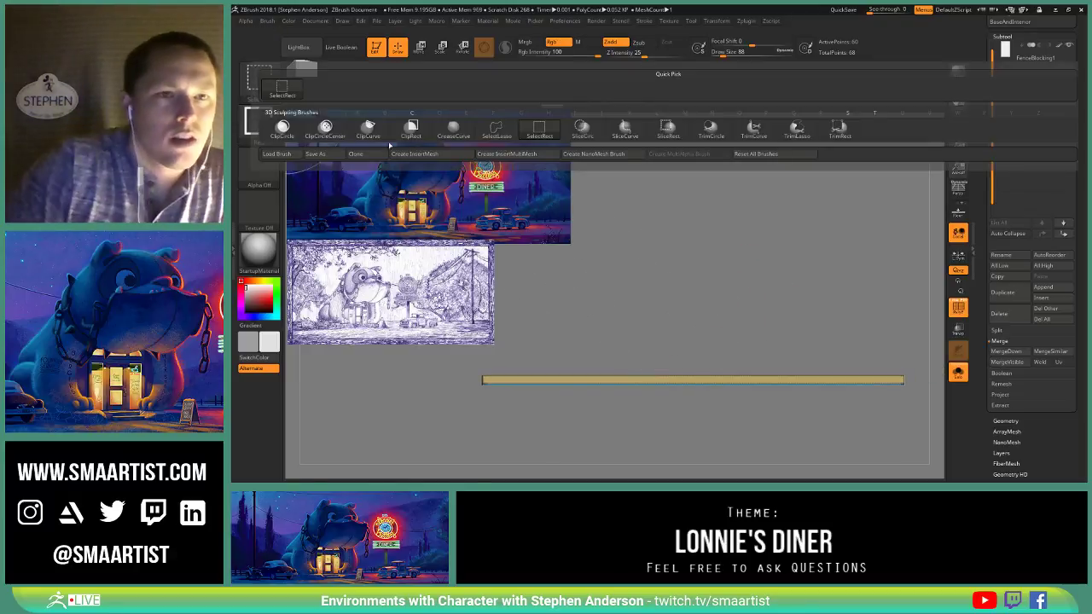
left_click(626, 130)
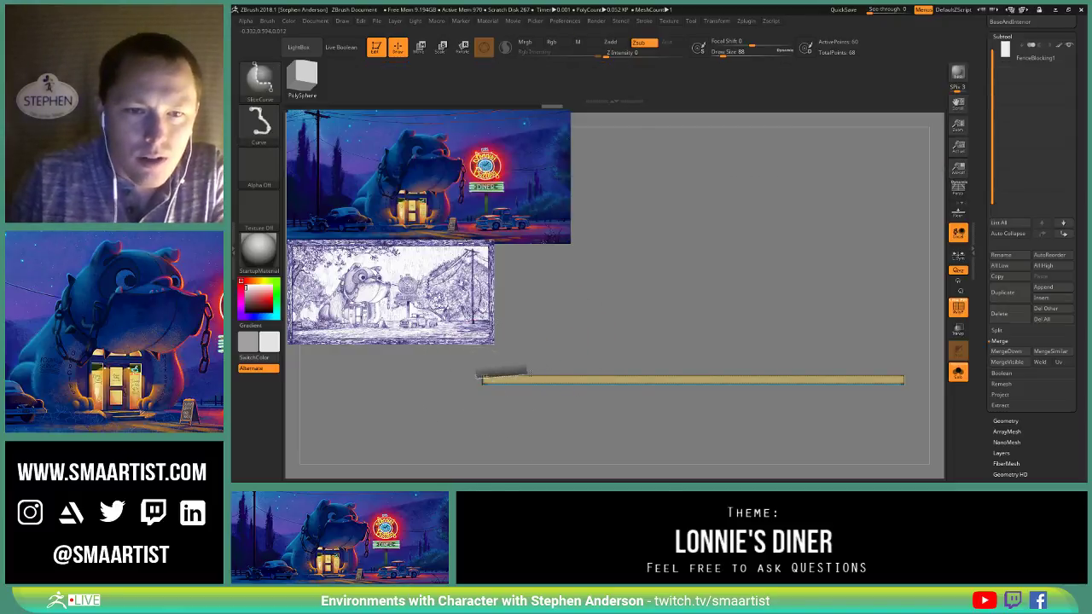
left_click_drag(529, 373, 928, 372, "ctrl+shift")
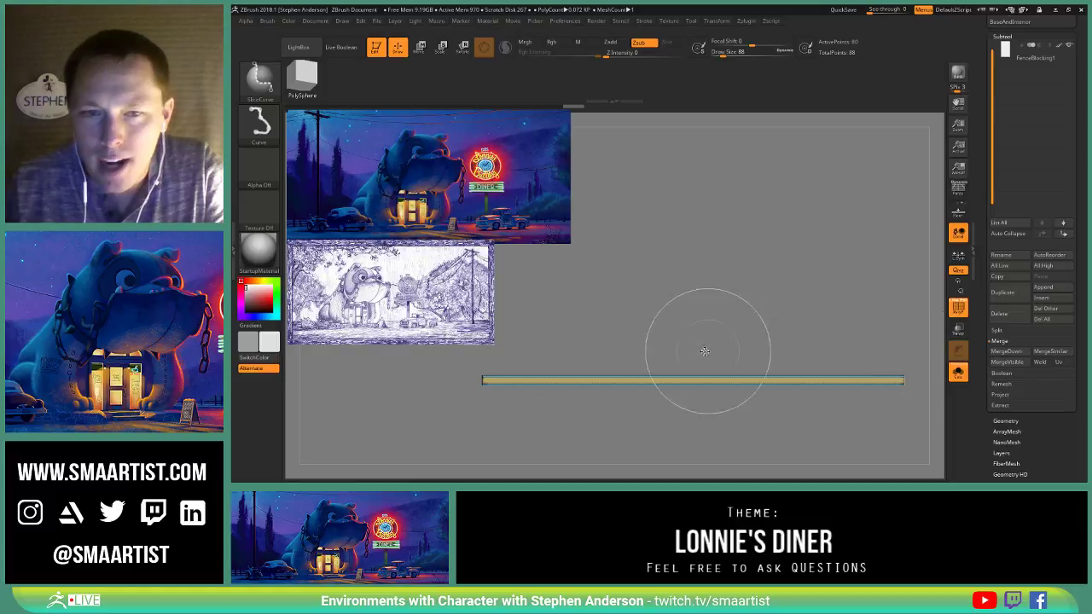
Step: Examine the sliced frame's polygroups and mitred corners from several angles, both close up and as a whole
mouse_move(662, 355)
left_mouse_down()
mouse_move(764, 342)
mouse_move(747, 392)
left_mouse_up()
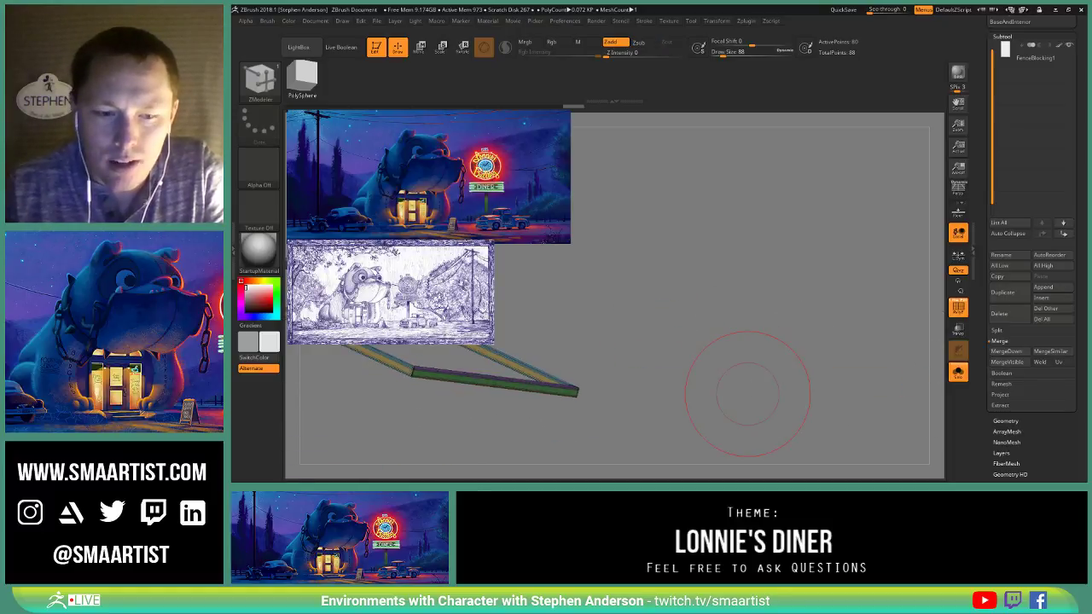
left_click_drag(715, 356, 749, 339)
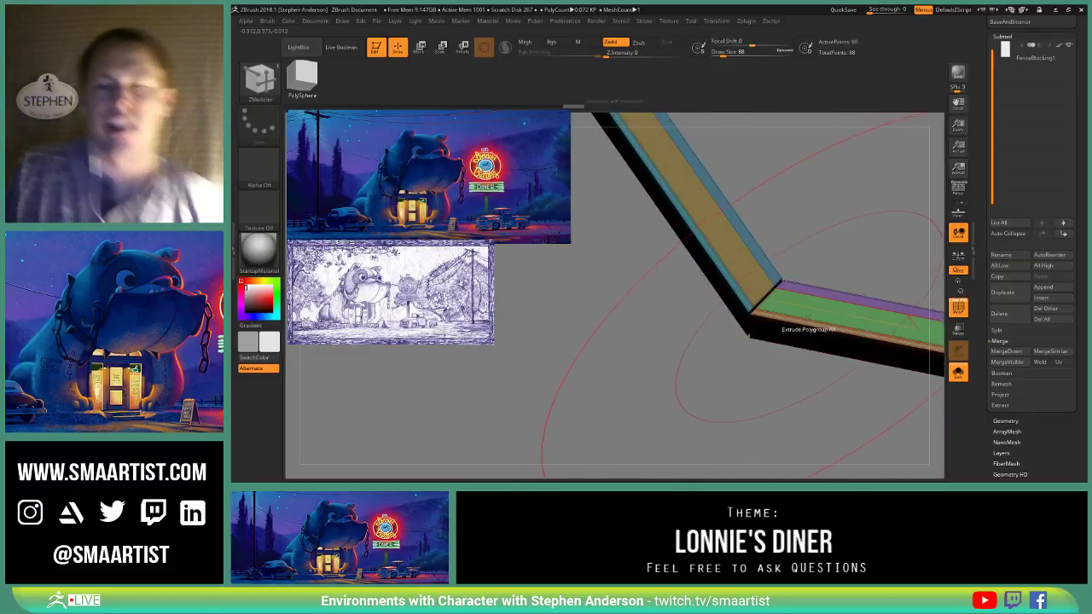
left_click_drag(703, 293, 691, 242)
mouse_move(691, 242)
right_mouse_down()
mouse_move(685, 220)
mouse_move(743, 293)
mouse_move(726, 284)
mouse_move(723, 272)
mouse_move(757, 284)
mouse_move(700, 219)
mouse_move(702, 353)
mouse_move(701, 250)
mouse_move(662, 167)
right_mouse_up()
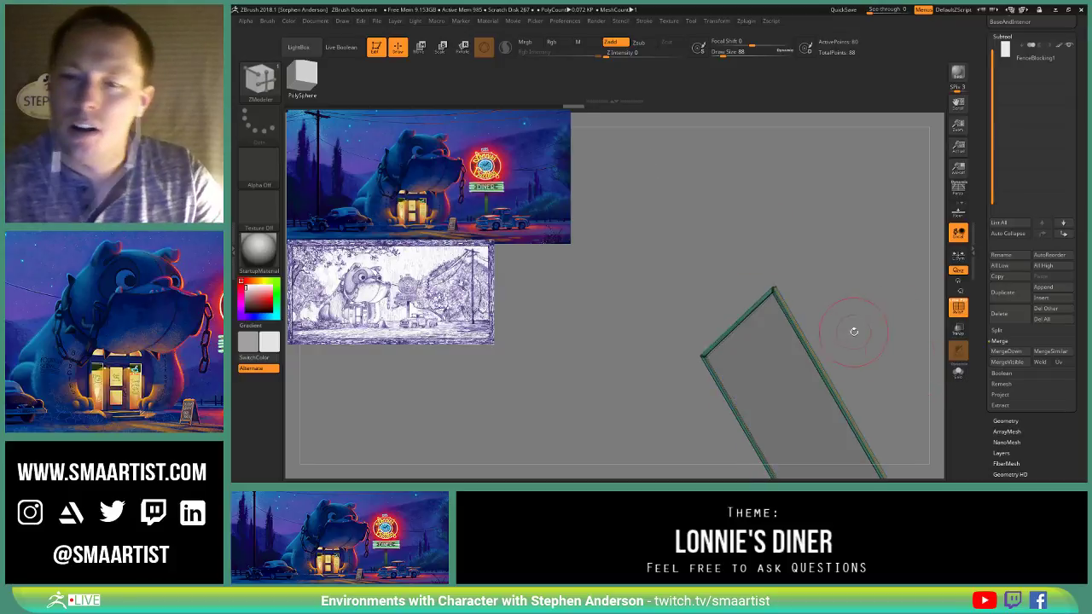
right_click_drag(853, 330, 738, 290)
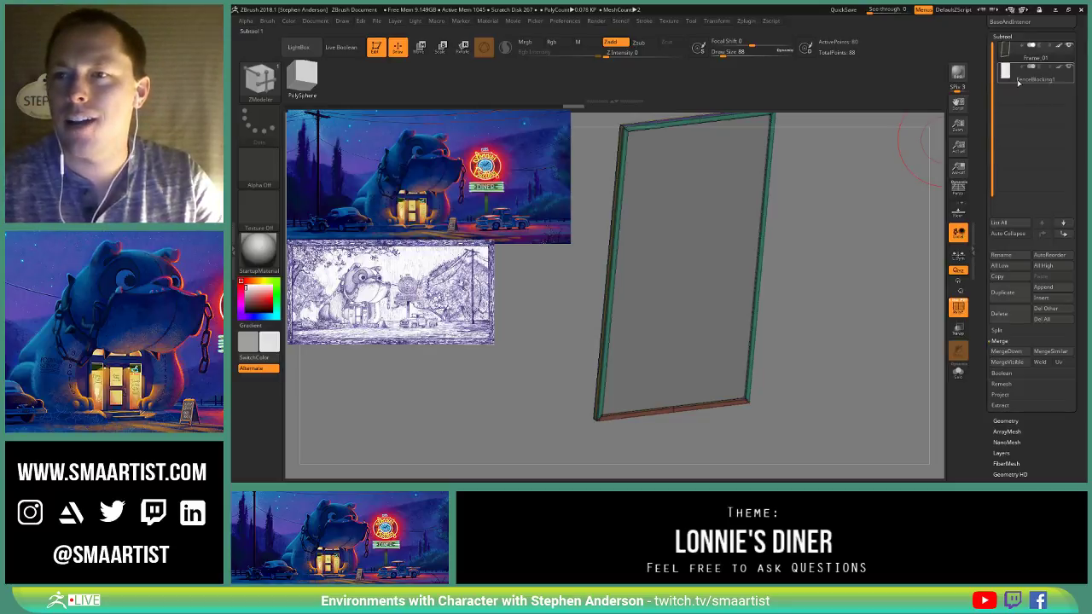
Step: Move the flat sheet's subtool above Frame_01 in the list and rename it ButcherBoard_Blocking
left_click(1042, 222)
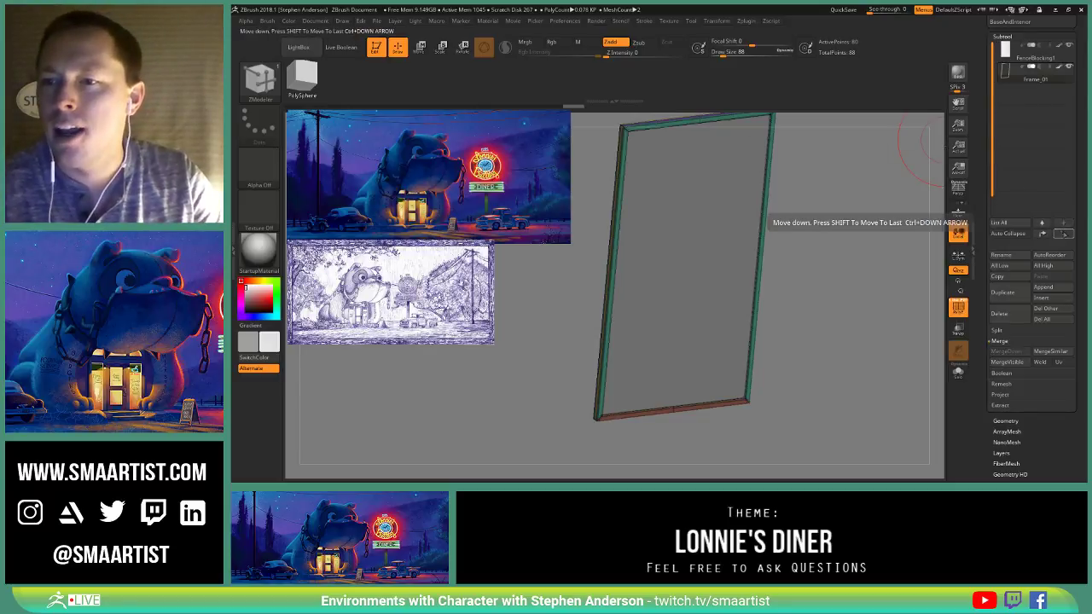
left_click(1016, 63)
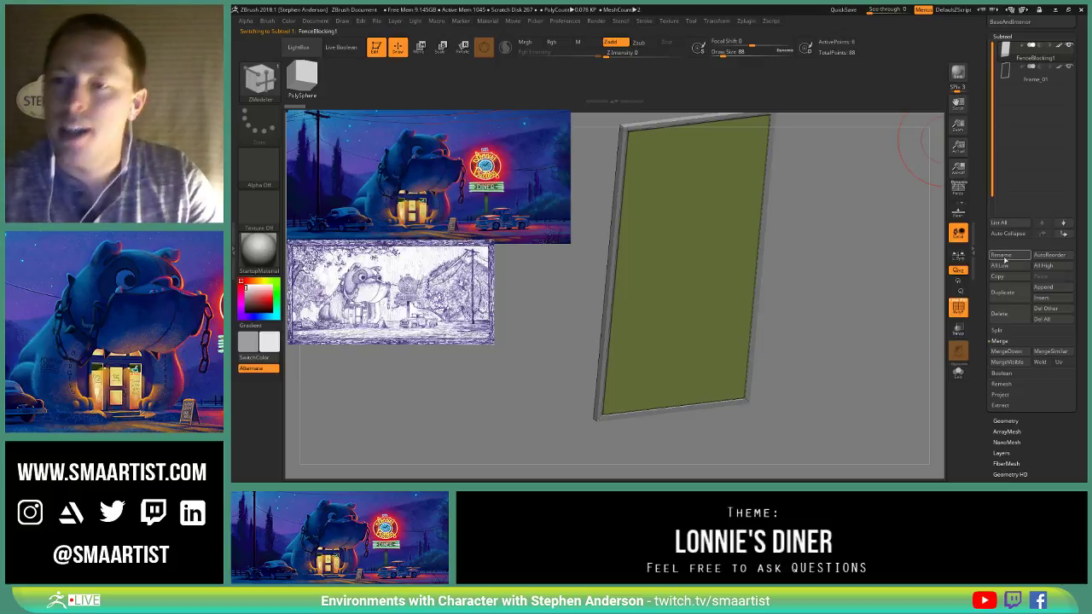
left_click(1003, 256)
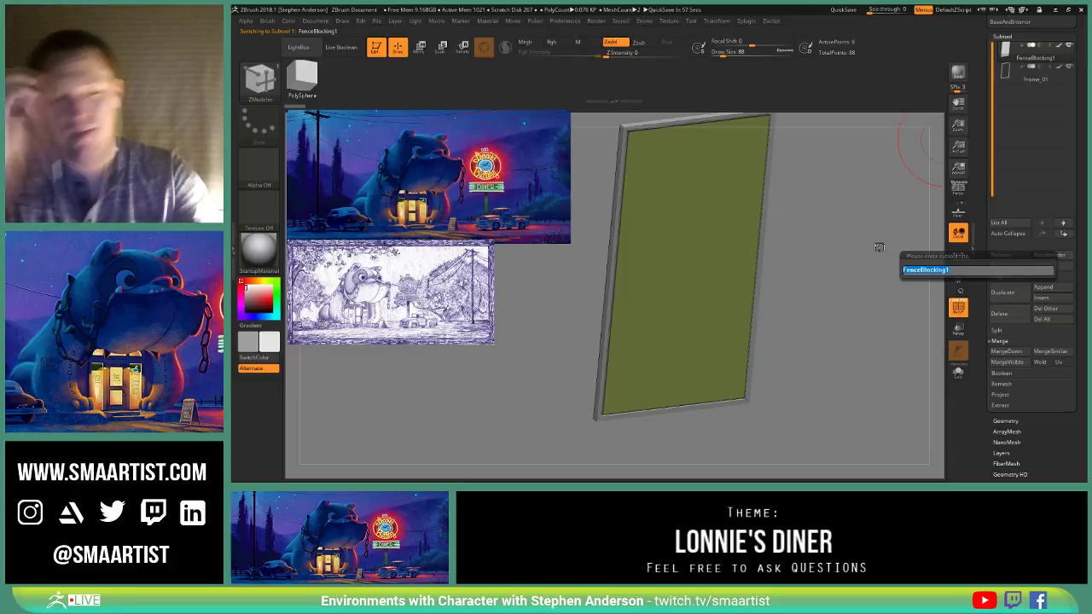
type("Butcher")
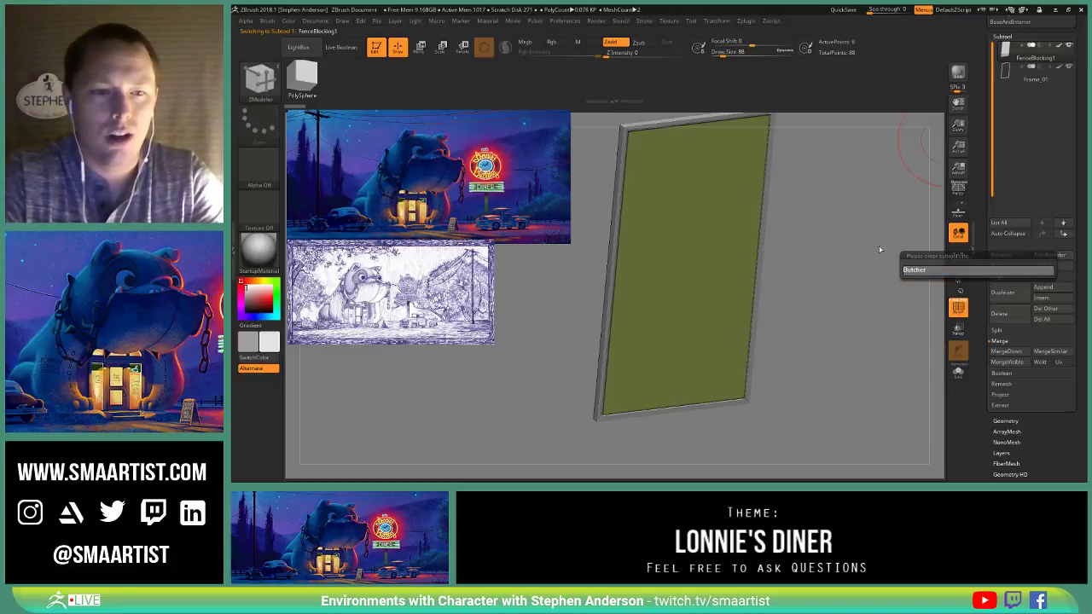
type("Board")
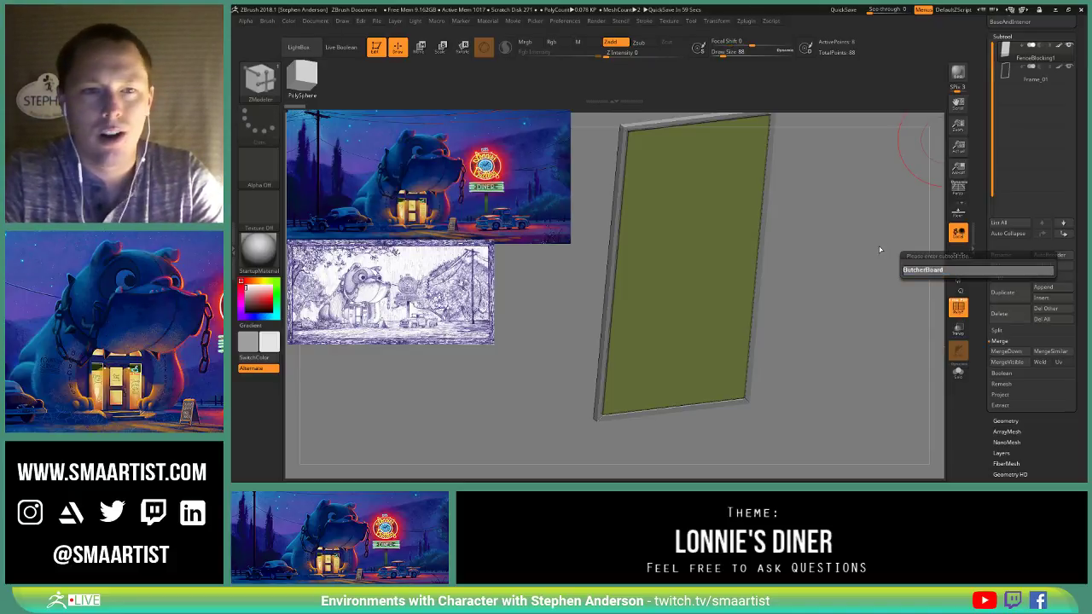
type(" Blo")
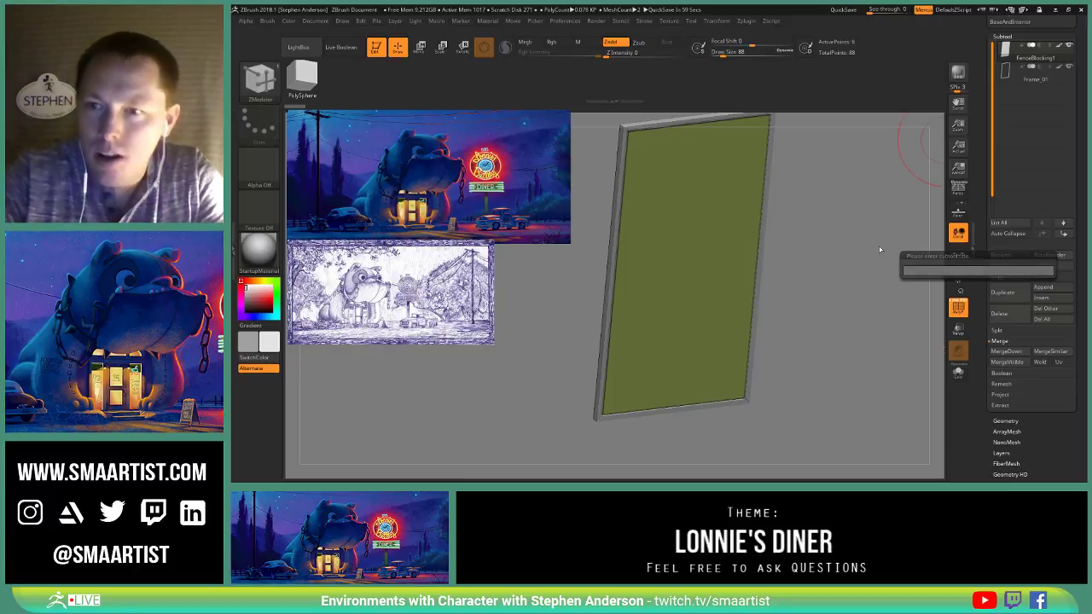
key("Return")
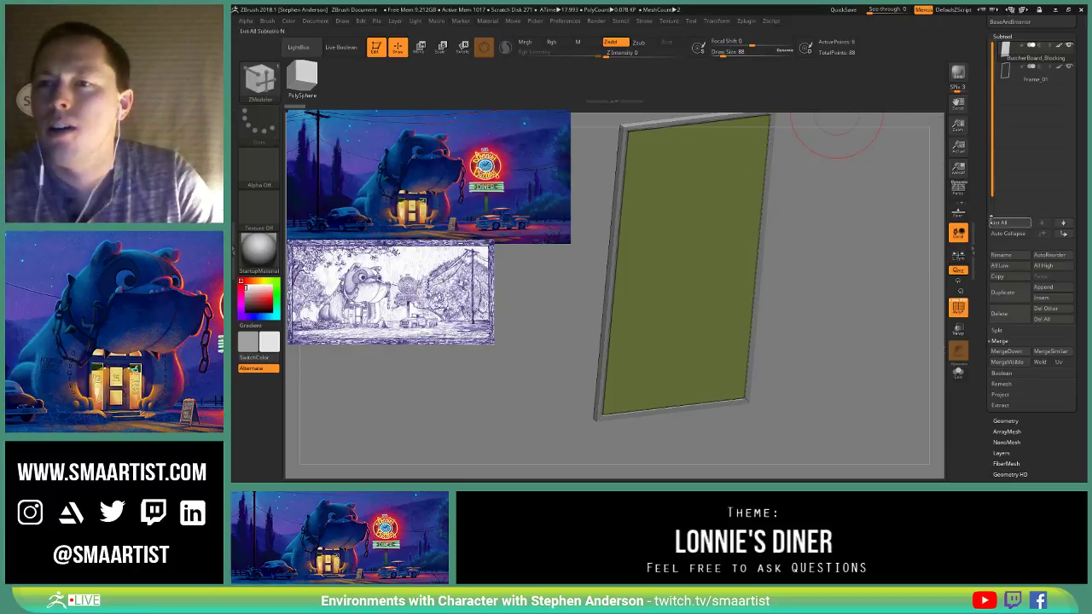
Step: Duplicate the ButcherBoard_Blocking sheet and rename the copy BoardBase
key("ctrl+shift+d")
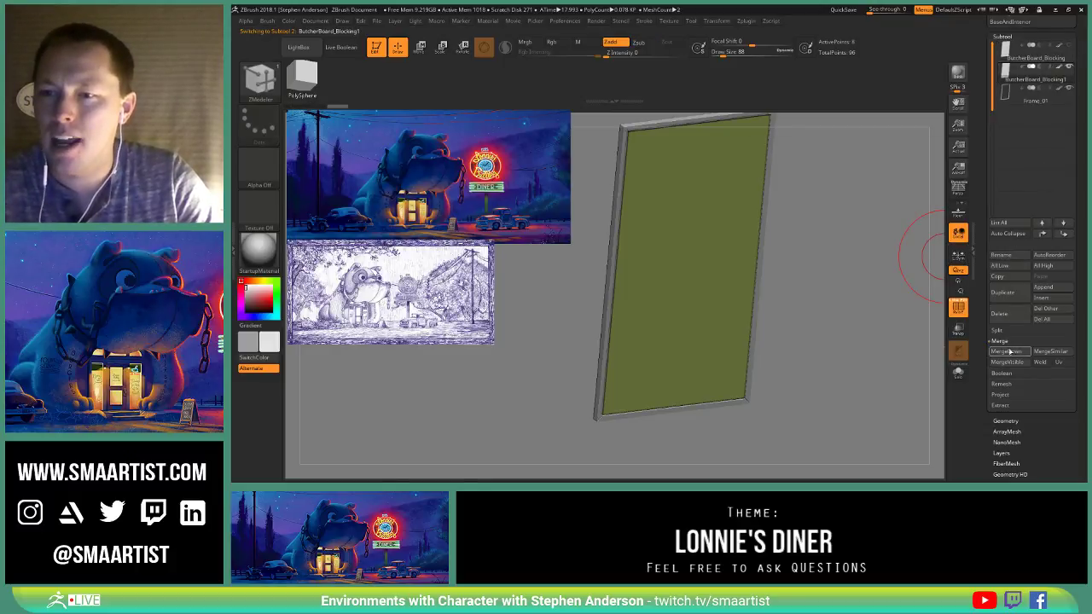
left_click(1000, 255)
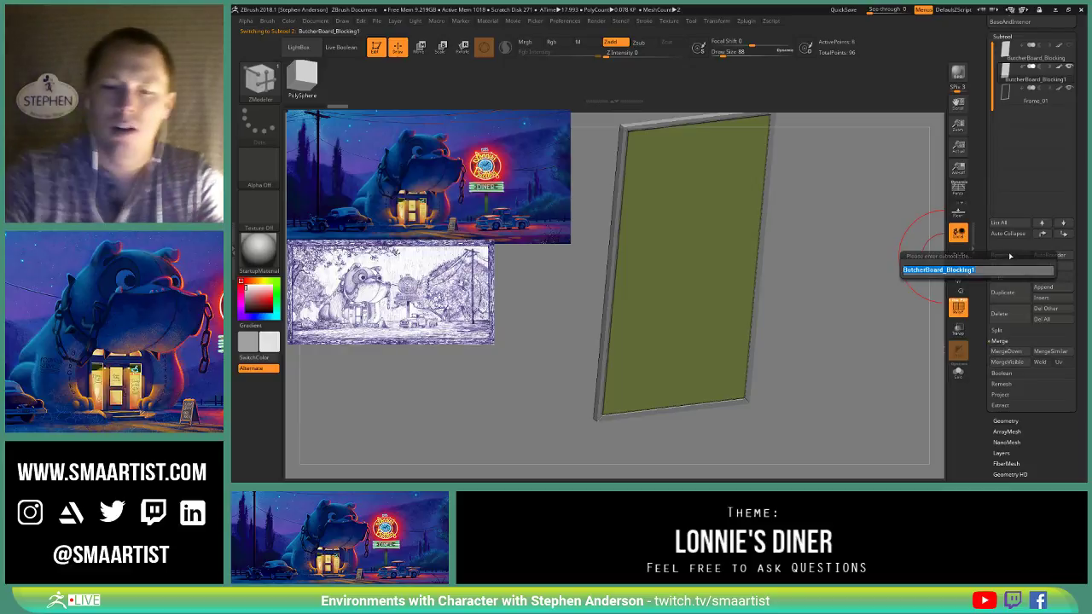
key("shift")
type("Boar")
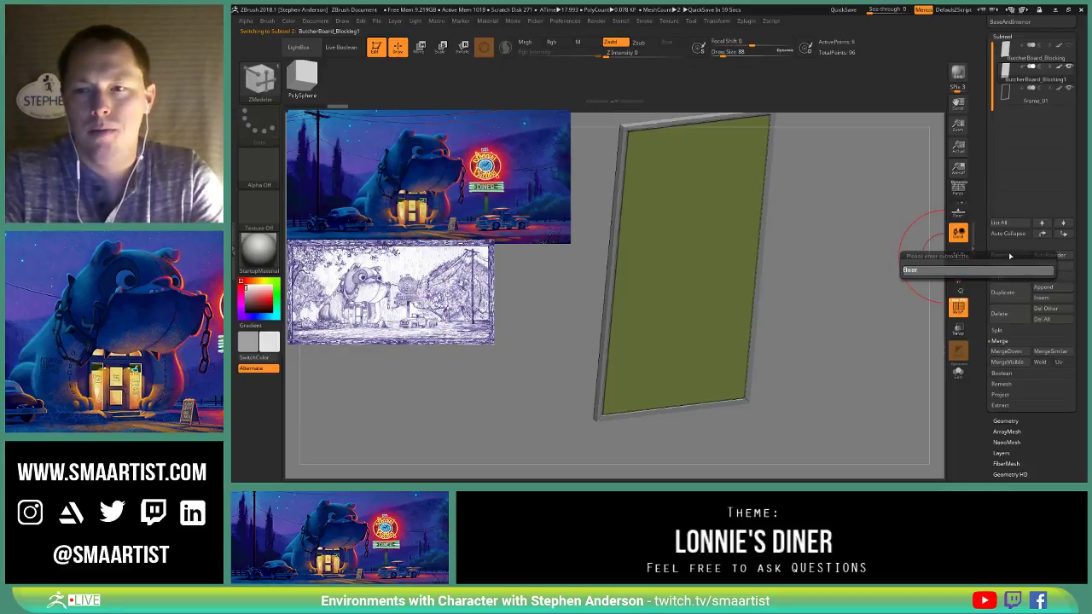
type("dBase")
key("Return")
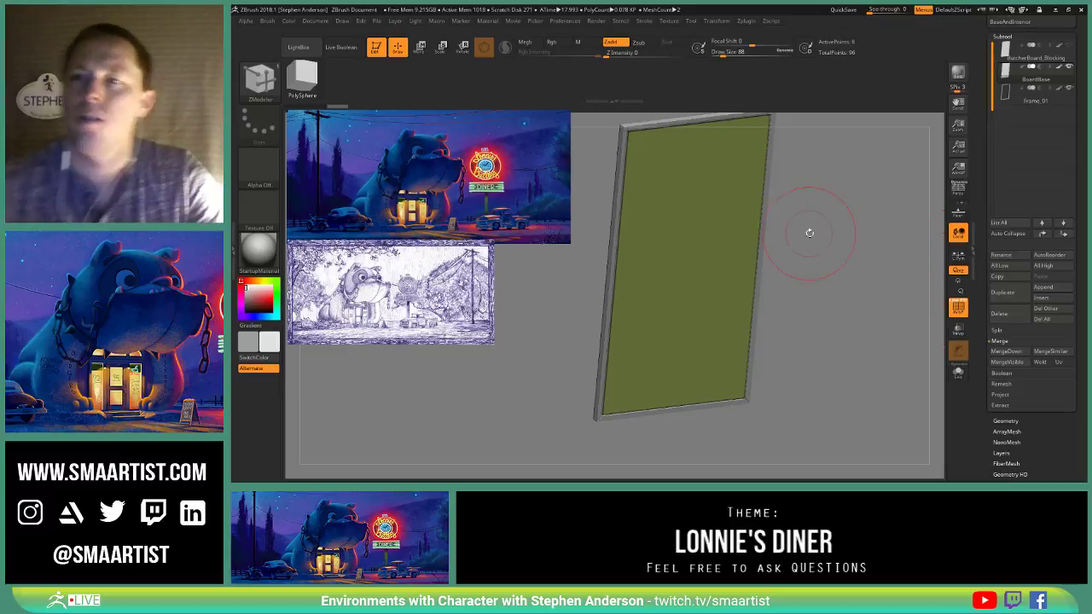
Step: Select the Frame_01 subtool and, in Move mode, centre the gizmo on the frame with its orientation reset
left_click_drag(843, 288, 818, 290)
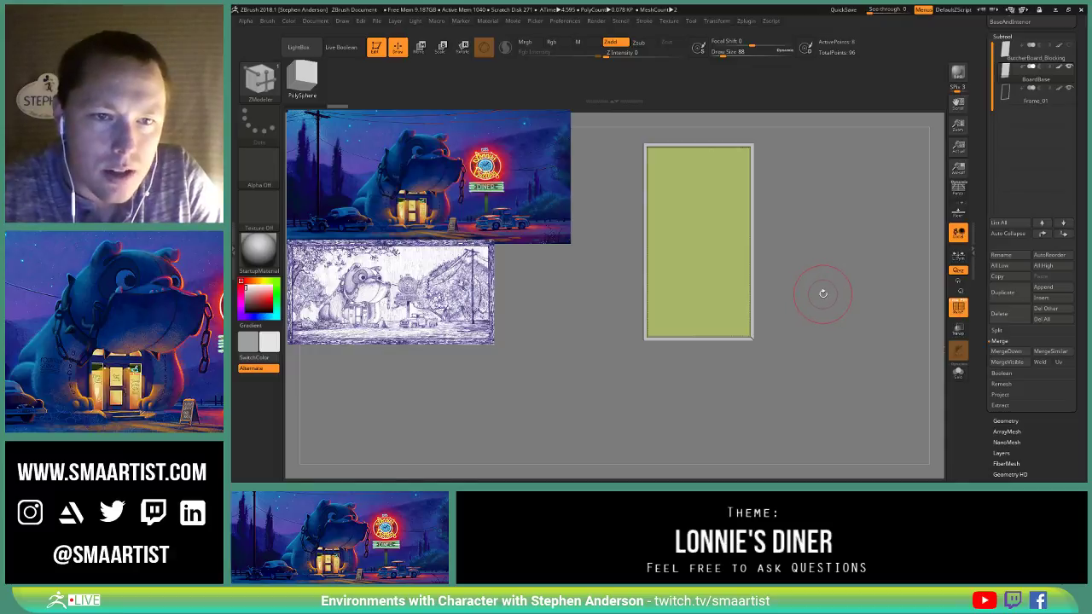
left_click_drag(814, 298, 877, 304)
right_click_drag(870, 309, 823, 285, "ctrl")
mouse_move(815, 214)
left_mouse_down("alt")
mouse_move(829, 291)
mouse_move(793, 277)
left_mouse_up("alt")
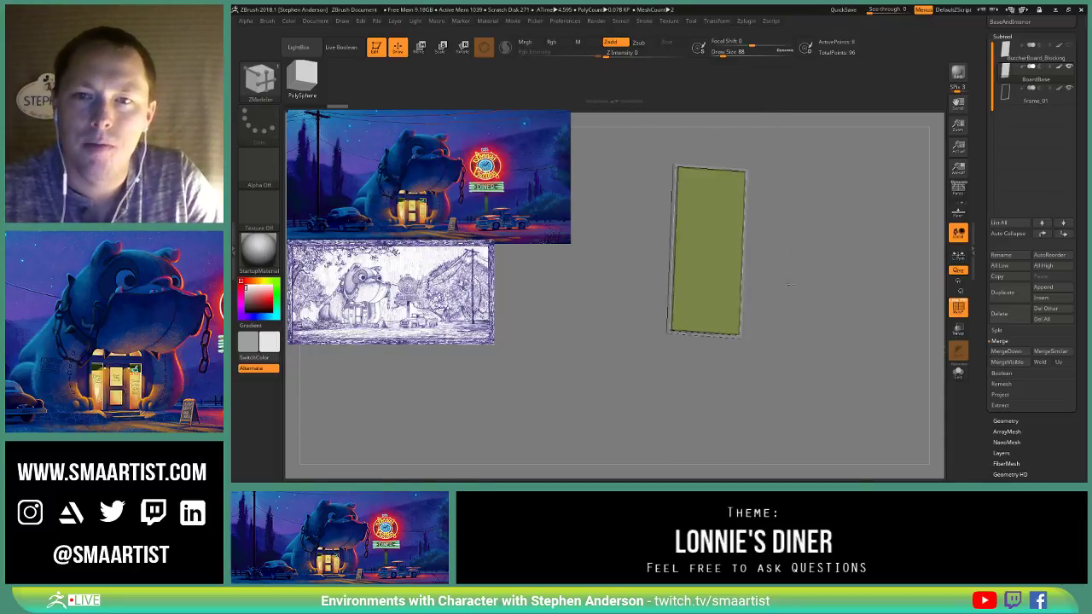
right_click_drag(793, 247, 799, 274, "ctrl")
left_click_drag(798, 273, 868, 250)
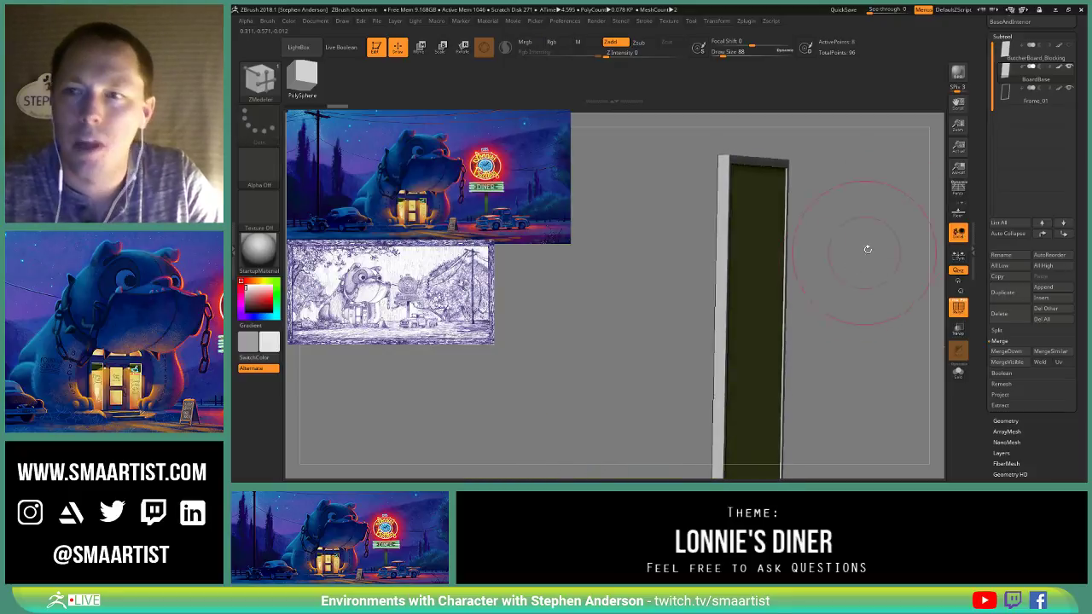
left_click(1021, 99)
key("w")
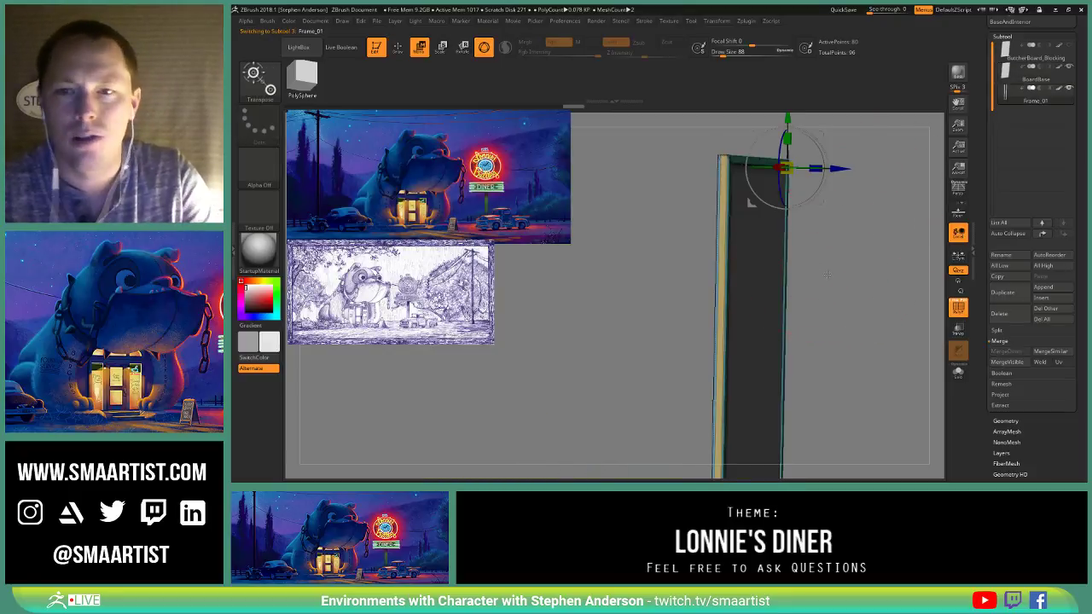
left_click_drag(855, 212, 840, 314, "alt")
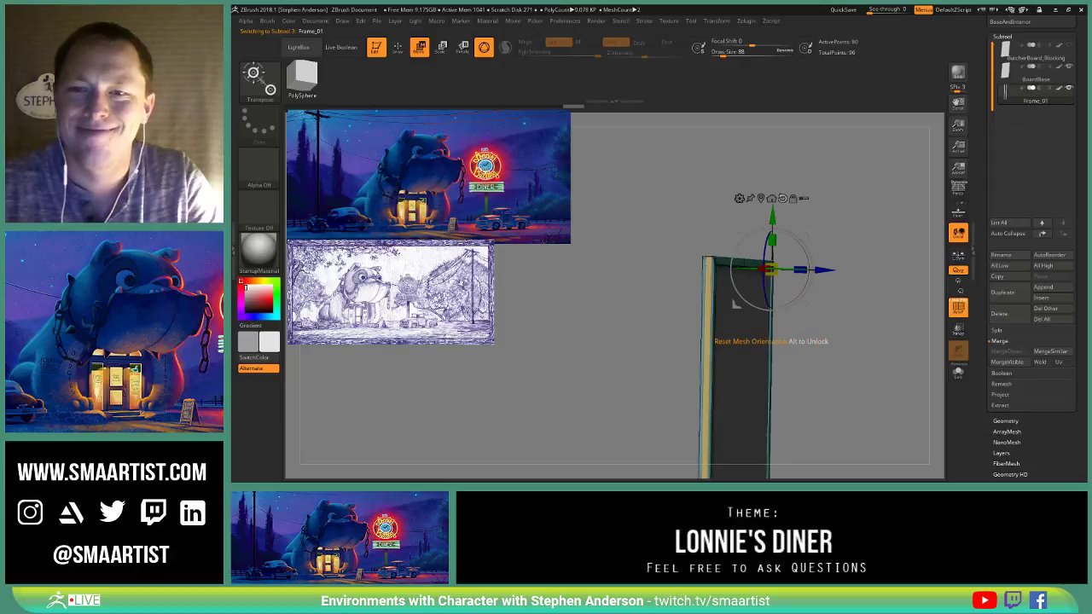
left_click(771, 198)
left_click_drag(785, 366, 798, 211, "alt")
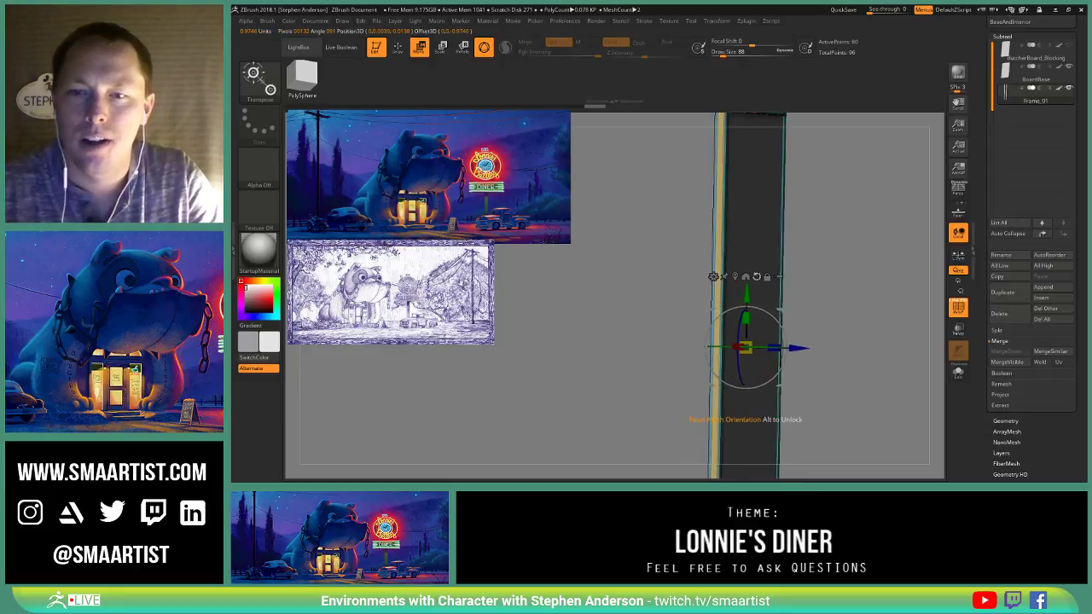
Step: Scale the frame's depth by about 1.05 from its centre, with transparency turned on to compare it with the sheet
left_click_drag(787, 304, 817, 266)
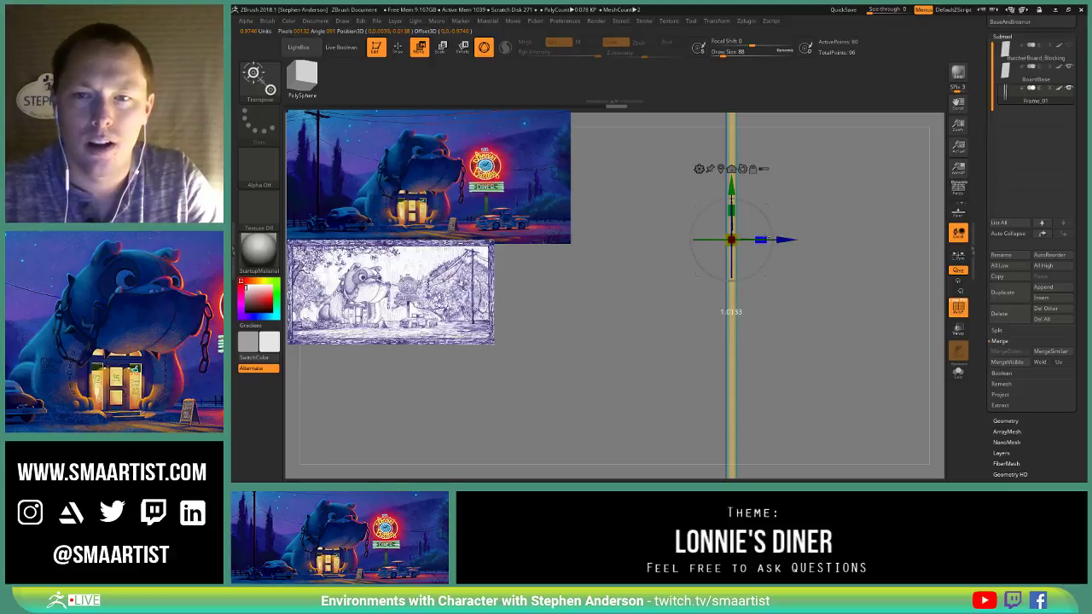
left_click_drag(763, 238, 803, 240)
left_click(959, 335)
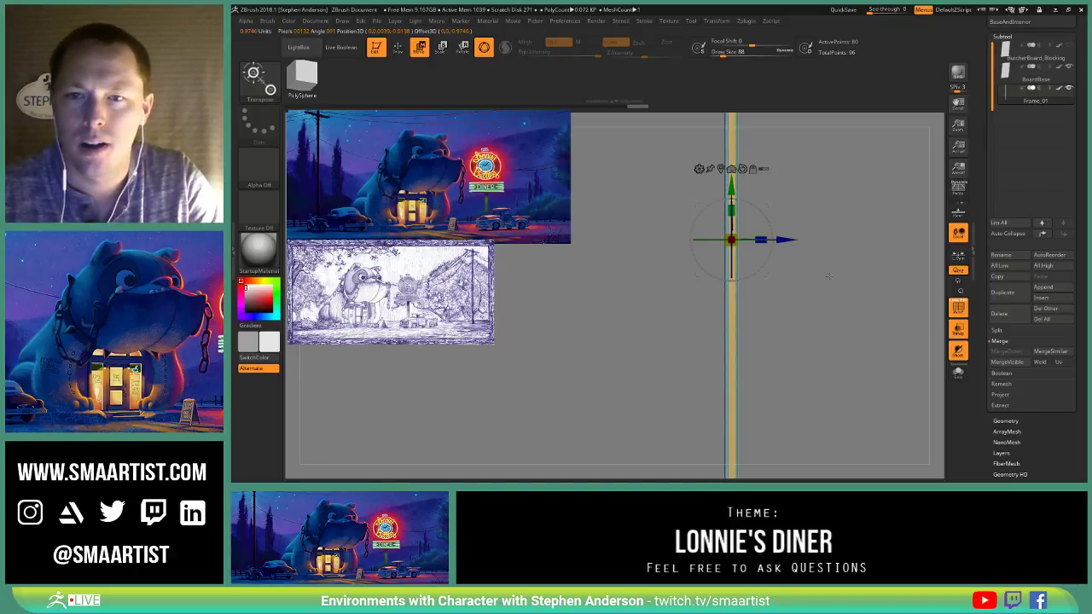
right_click_drag(828, 278, 858, 290)
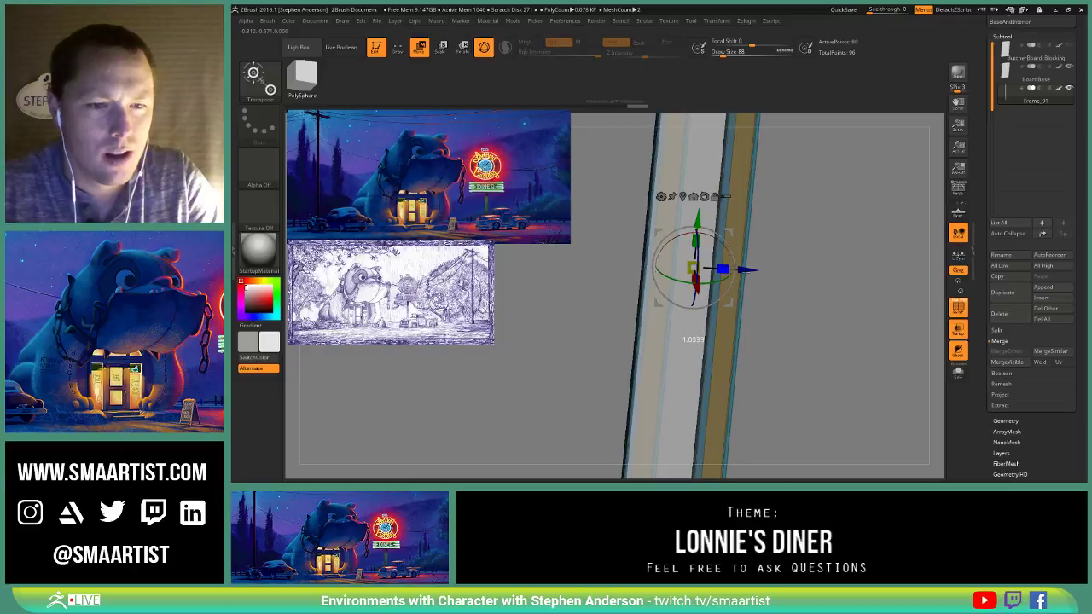
left_click_drag(748, 272, 783, 276)
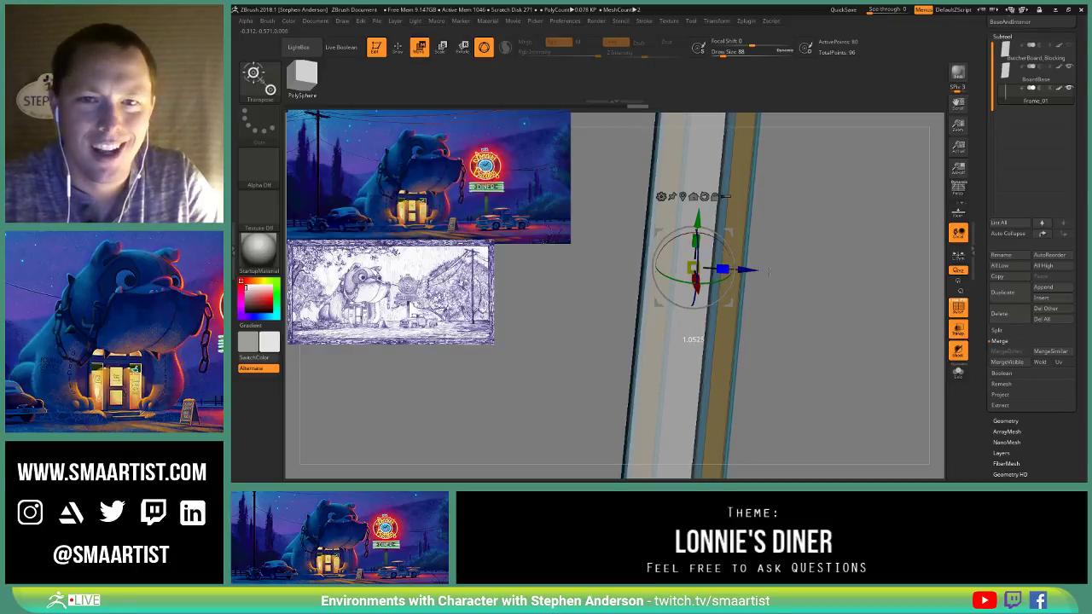
Step: Nudge the frame along its depth, shift the gizmo pivot to one face and scale the depth by about 1.18 from there
left_click_drag(768, 271, 768, 315)
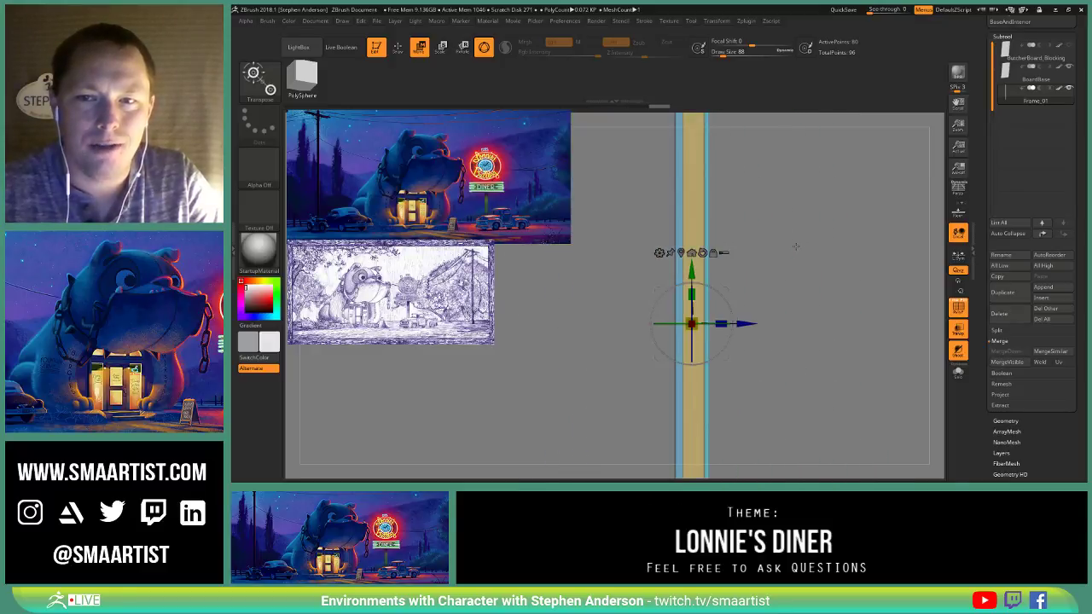
left_click_drag(794, 247, 804, 245)
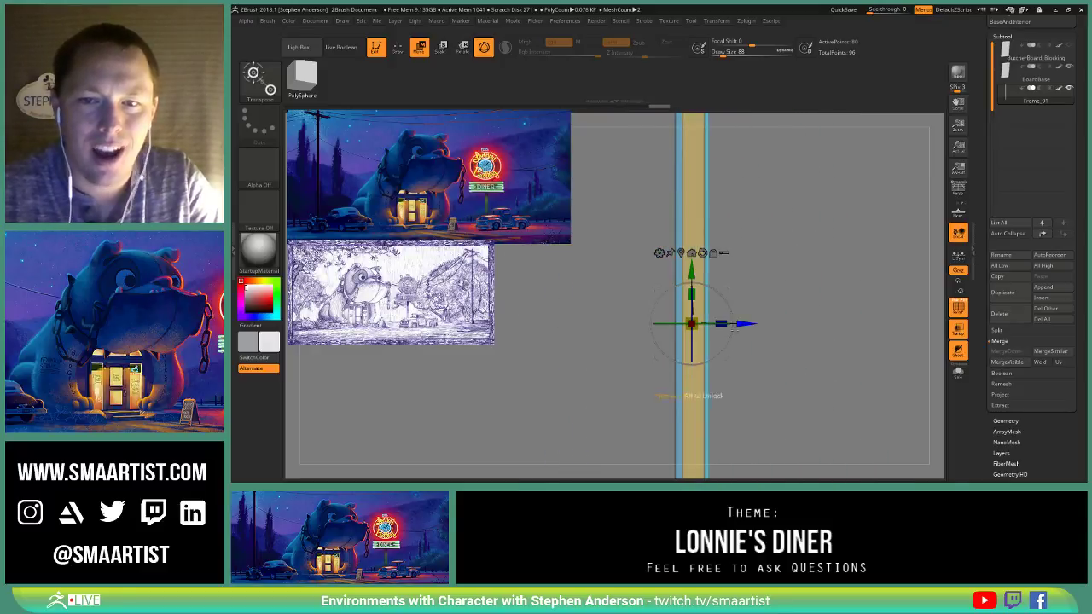
left_click_drag(746, 321, 742, 322)
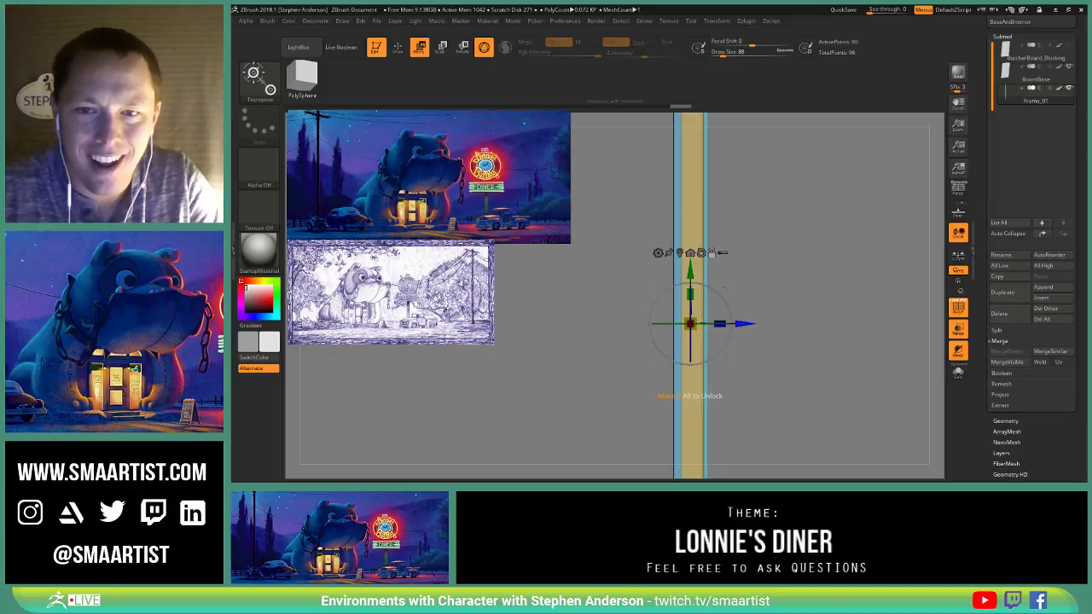
left_click_drag(744, 324, 753, 324)
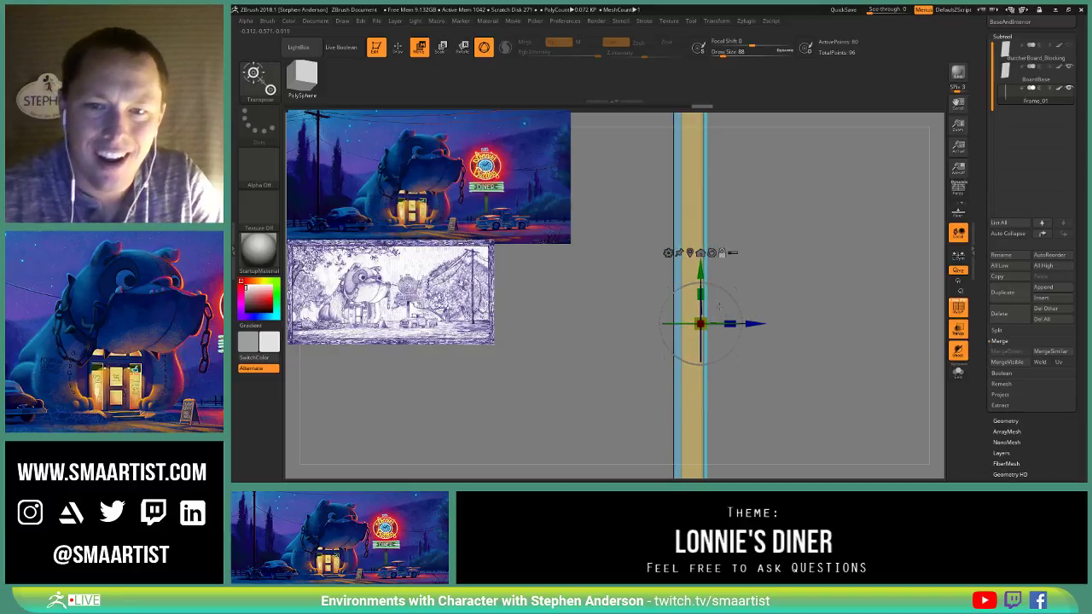
left_click_drag(730, 324, 862, 368)
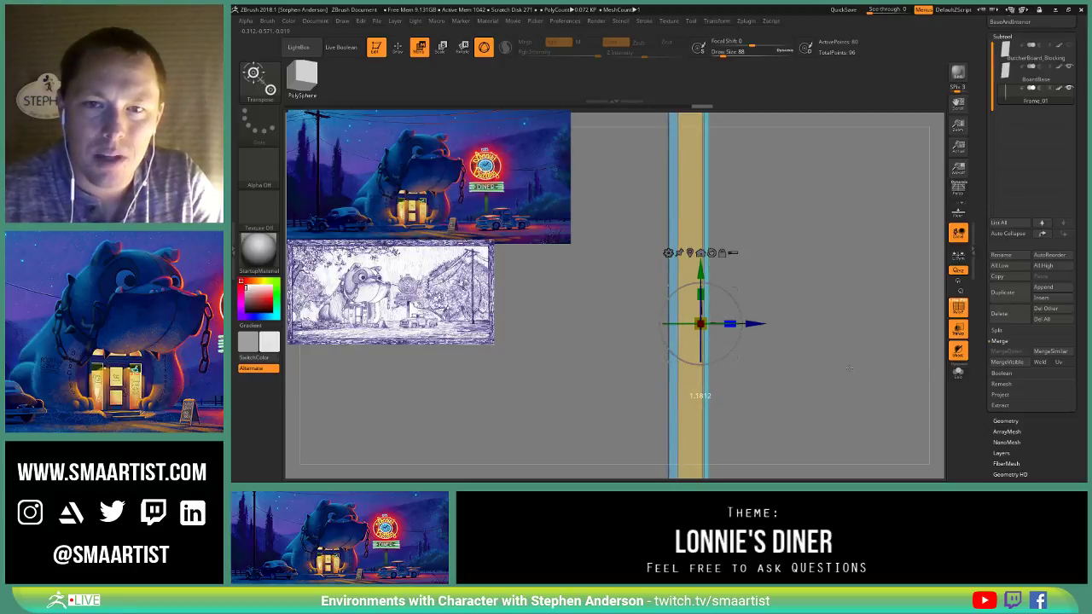
Step: Turn off transparency, return to Draw mode and bring the whole frame into view
right_click_drag(844, 364, 764, 224, "ctrl")
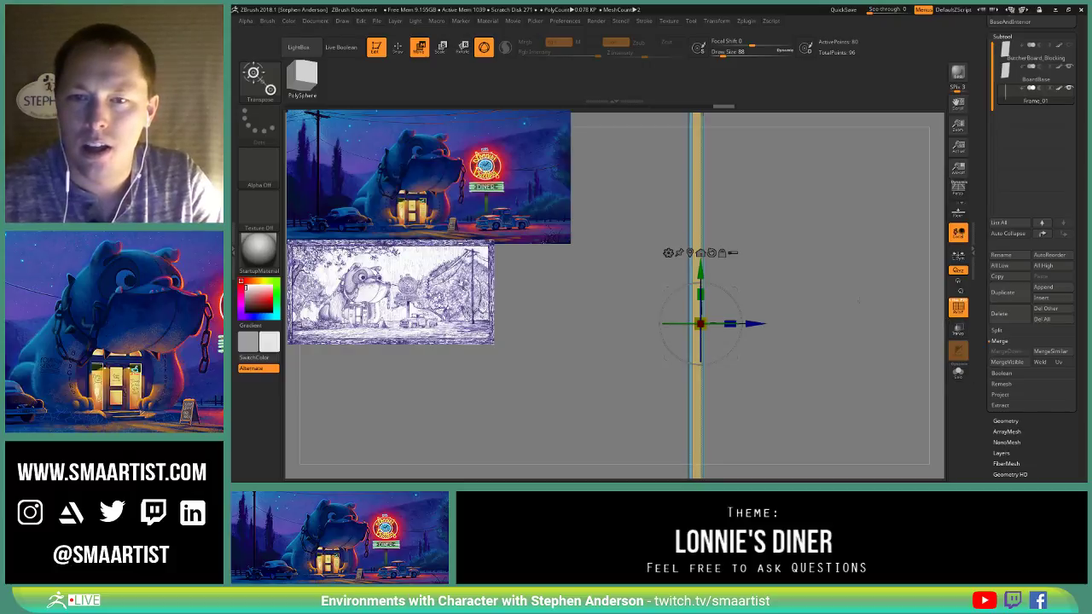
left_click(960, 332)
key("q")
right_click_drag(857, 306, 832, 300, "ctrl")
right_click_drag(832, 299, 826, 270, "alt")
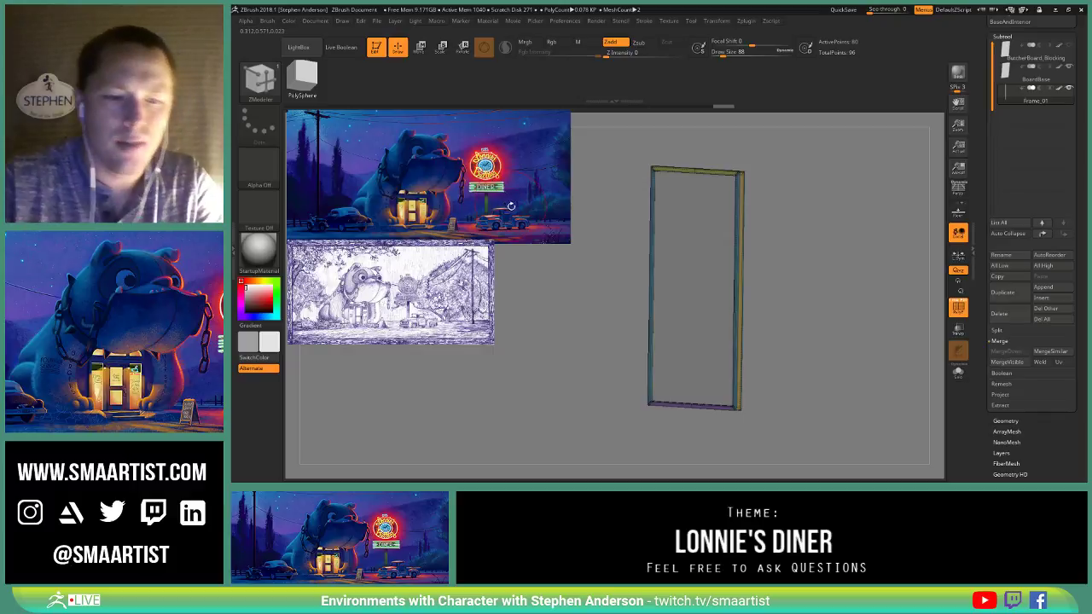
Step: Enlarge the colour reference in Spotlight and examine the sandwich-board sign beside the diner entrance
key("shift+z")
left_click(516, 195)
left_click_drag(516, 195, 708, 351)
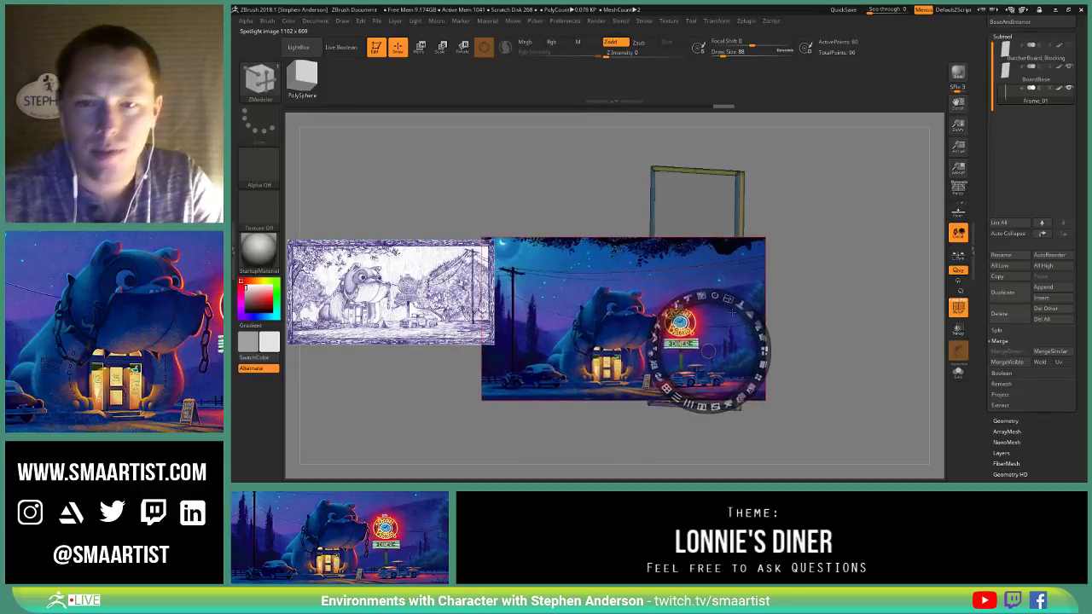
left_click_drag(729, 301, 856, 386)
left_click_drag(708, 350, 819, 237)
left_click(633, 341)
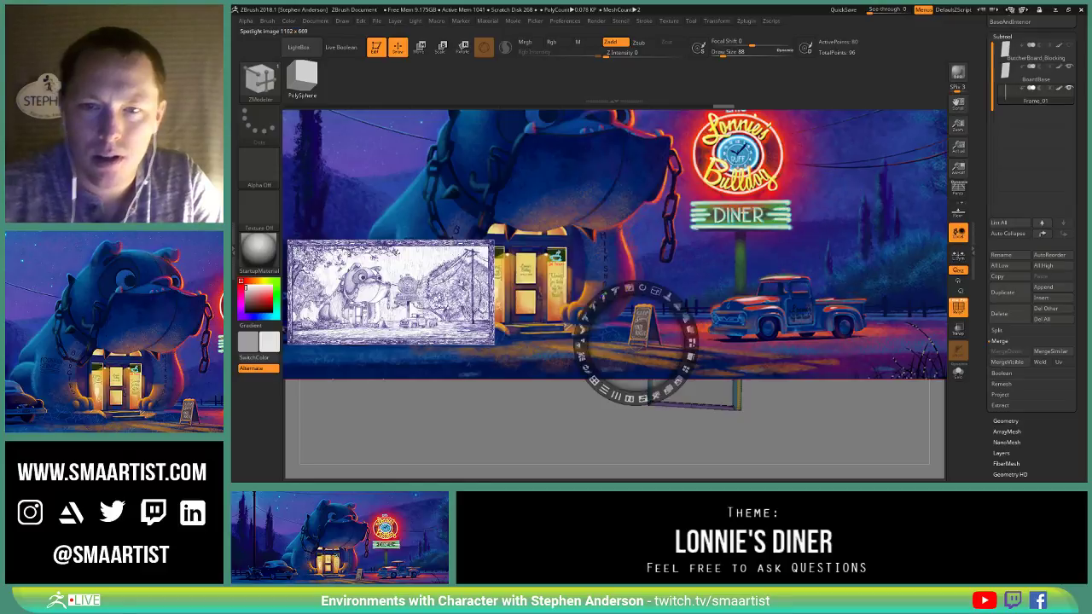
left_click_drag(651, 291, 575, 348)
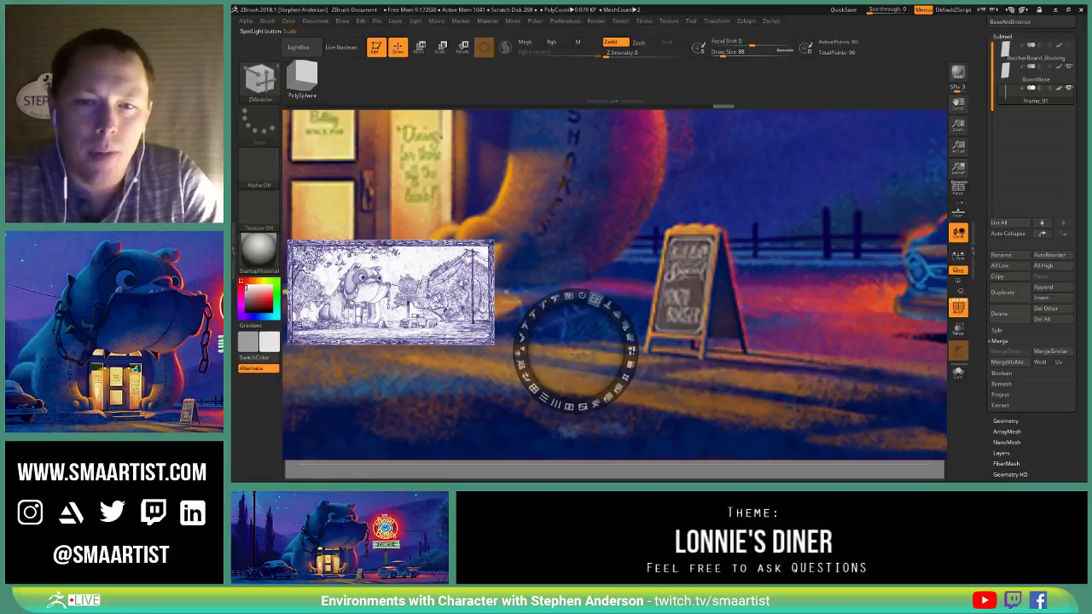
Step: Shrink the colour reference to fit above the line sketch and leave Spotlight editing
mouse_move(596, 299)
left_mouse_down()
mouse_move(541, 309)
mouse_move(525, 330)
mouse_move(410, 204)
mouse_move(384, 213)
left_mouse_up()
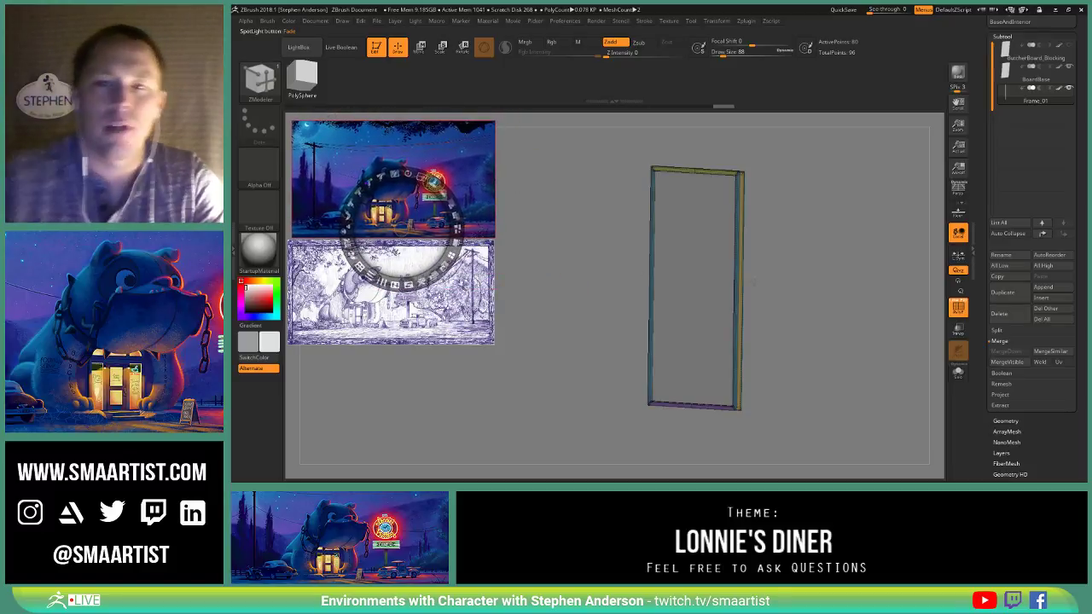
left_click(806, 280)
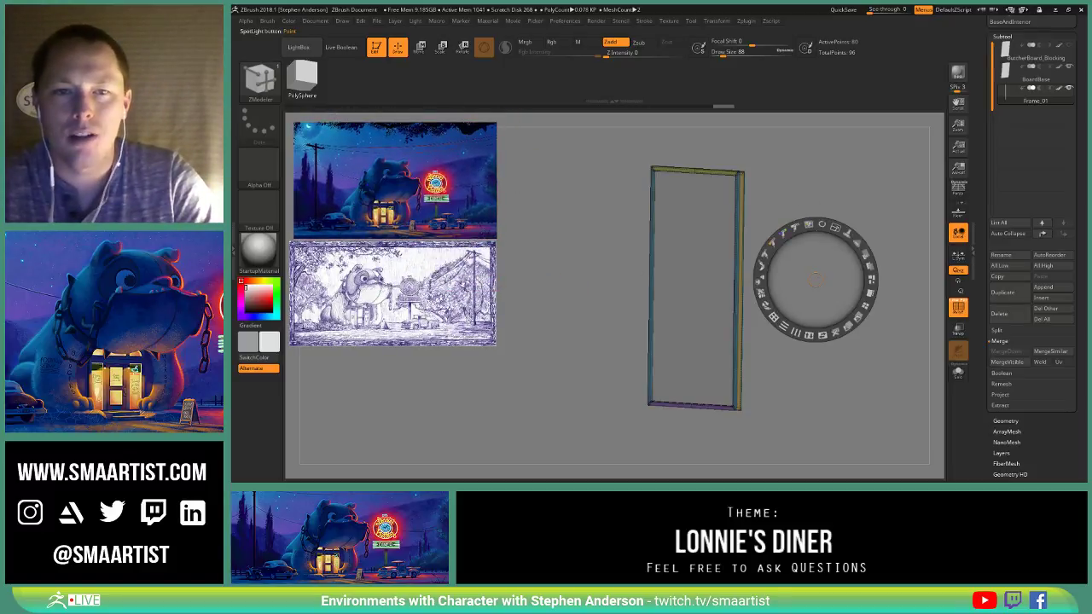
key("z")
left_click_drag(793, 293, 810, 278)
Step: Regroup the frame's polygroups by face normals
scroll(1038, 409, "down", 2)
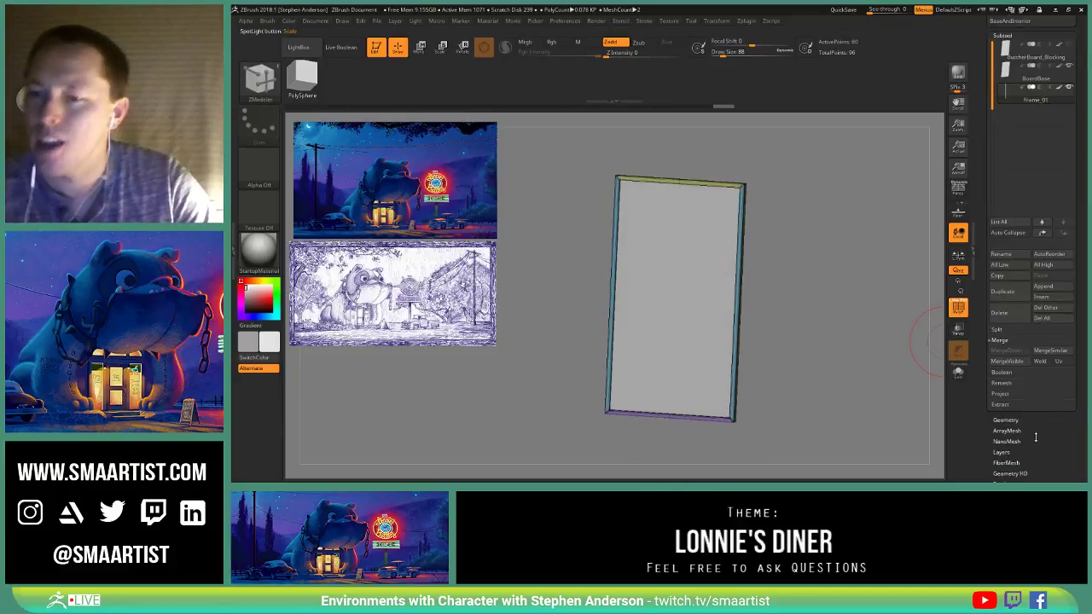
scroll(1016, 443, "down", 3)
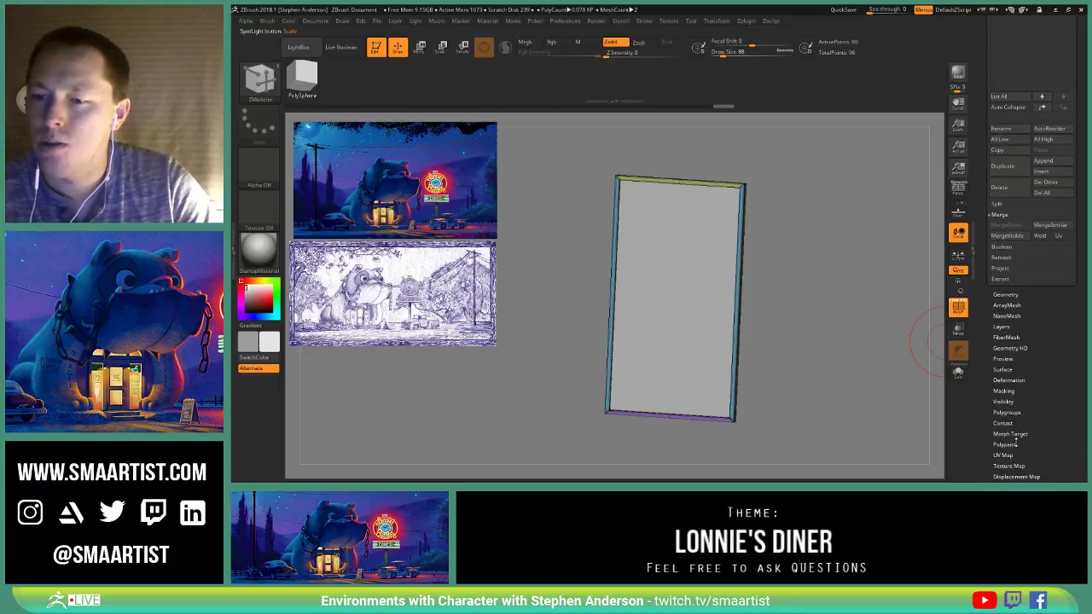
left_click(1012, 414)
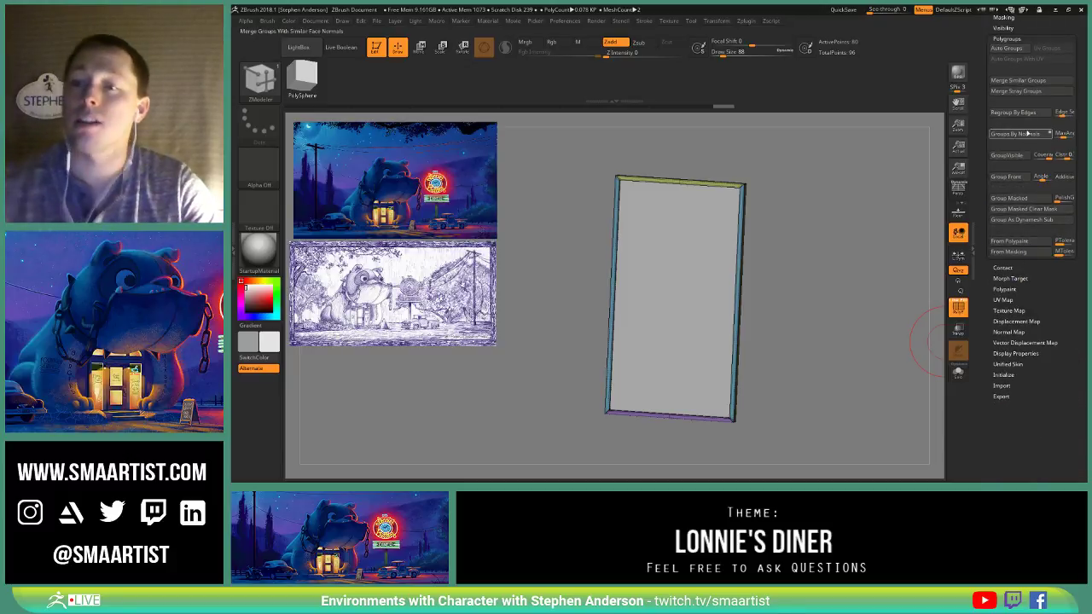
left_click(1035, 135)
mouse_move(824, 246)
left_mouse_down()
mouse_move(769, 255)
mouse_move(785, 227)
mouse_move(779, 287)
mouse_move(765, 301)
mouse_move(793, 266)
mouse_move(777, 261)
mouse_move(768, 290)
mouse_move(800, 301)
mouse_move(804, 187)
mouse_move(817, 272)
left_mouse_up()
Step: Discard the stray slice across the frame and switch the selection brush from SliceCurve to SelectRect
key("ctrl+shift")
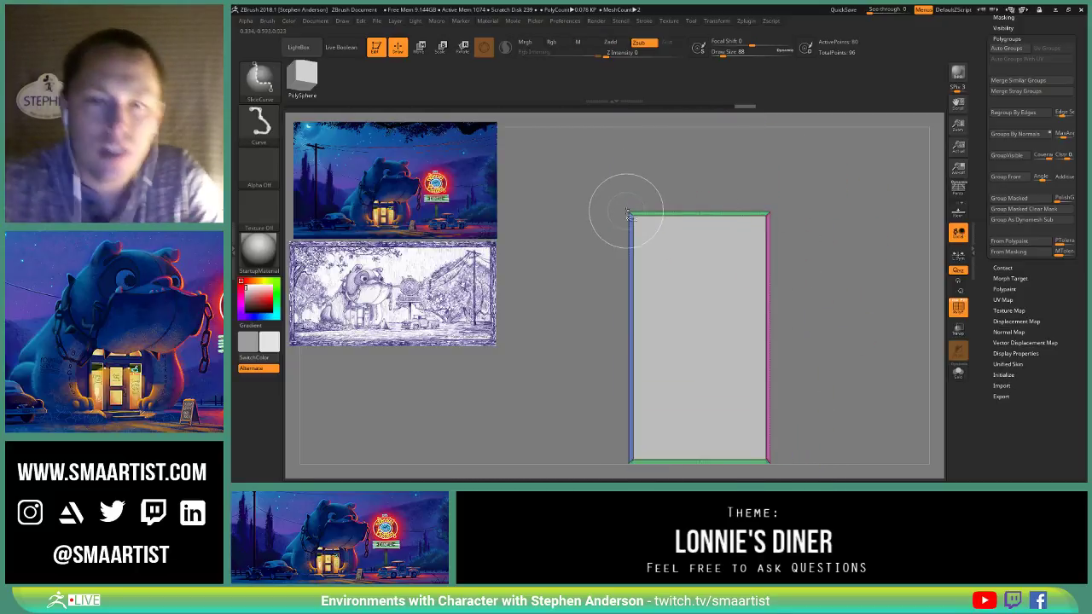
left_click_drag(724, 309, 727, 312, "ctrl+shift")
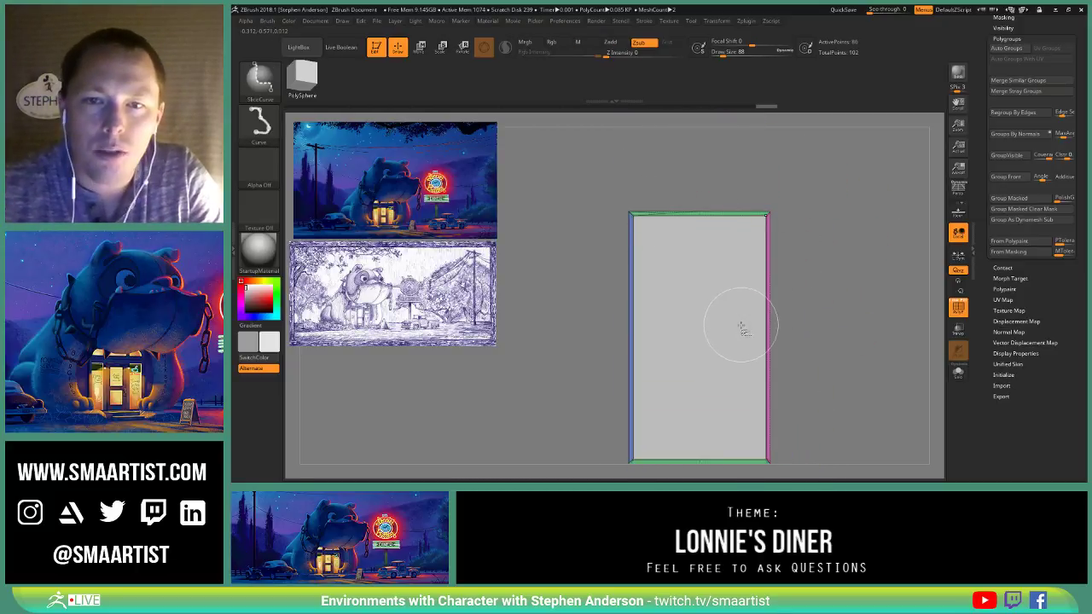
left_click(260, 81)
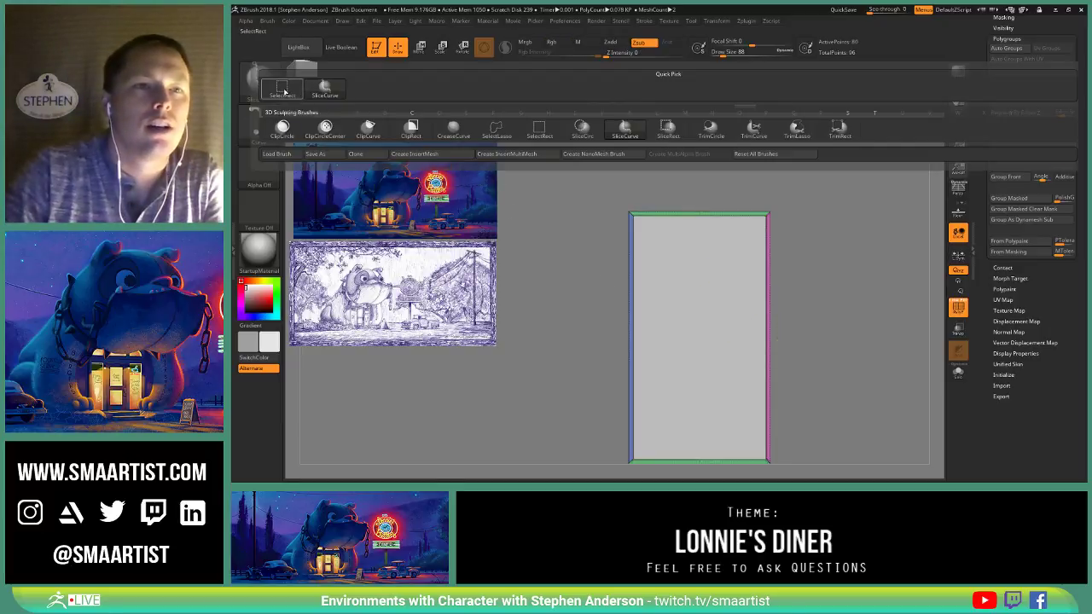
left_click(284, 89)
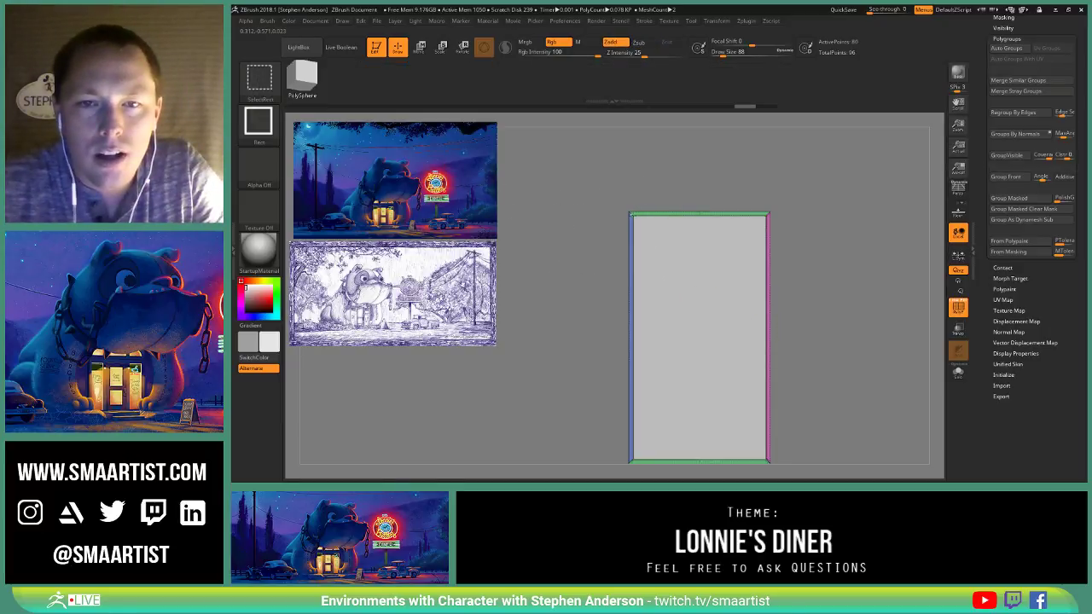
Step: Restore full frame visibility after a partial hide and extrude the outer faces outward with ZModeler to widen all four sides
mouse_move(684, 283)
left_mouse_down("ctrl+alt+shift")
mouse_move(763, 353)
mouse_move(769, 462)
mouse_move(762, 446)
left_mouse_up("ctrl+alt+shift")
mouse_move(776, 410)
left_mouse_down()
mouse_move(757, 260)
mouse_move(788, 210)
mouse_move(803, 268)
mouse_move(840, 282)
mouse_move(789, 289)
mouse_move(817, 288)
mouse_move(793, 291)
mouse_move(815, 288)
mouse_move(806, 282)
left_mouse_up()
left_click(808, 250, "ctrl+shift")
mouse_move(745, 220)
left_mouse_down()
mouse_move(610, 210)
mouse_move(653, 203)
left_mouse_up()
mouse_move(653, 203)
right_mouse_down("ctrl")
mouse_move(709, 212)
mouse_move(707, 200)
right_mouse_up("ctrl")
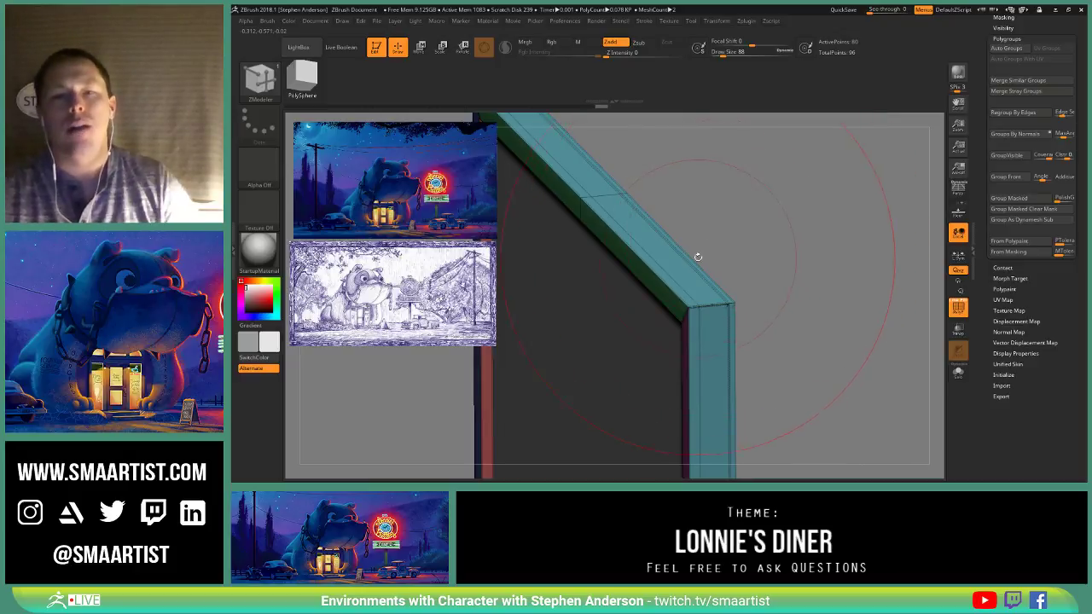
left_click_drag(669, 264, 674, 215)
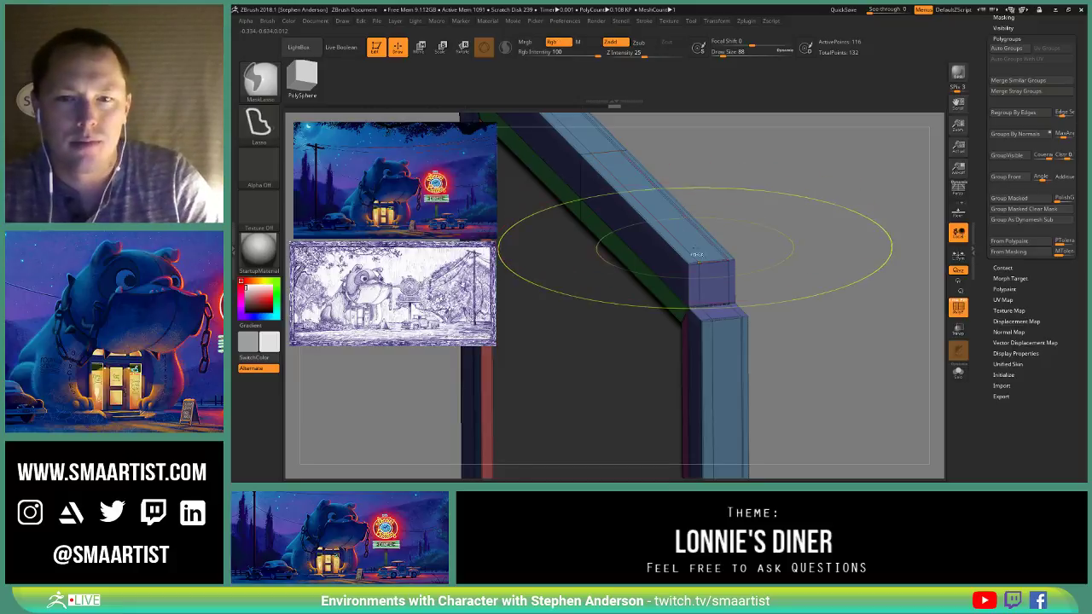
mouse_move(695, 253)
right_mouse_down("ctrl")
mouse_move(664, 195)
mouse_move(743, 265)
mouse_move(715, 266)
mouse_move(783, 247)
mouse_move(746, 223)
right_mouse_up("ctrl")
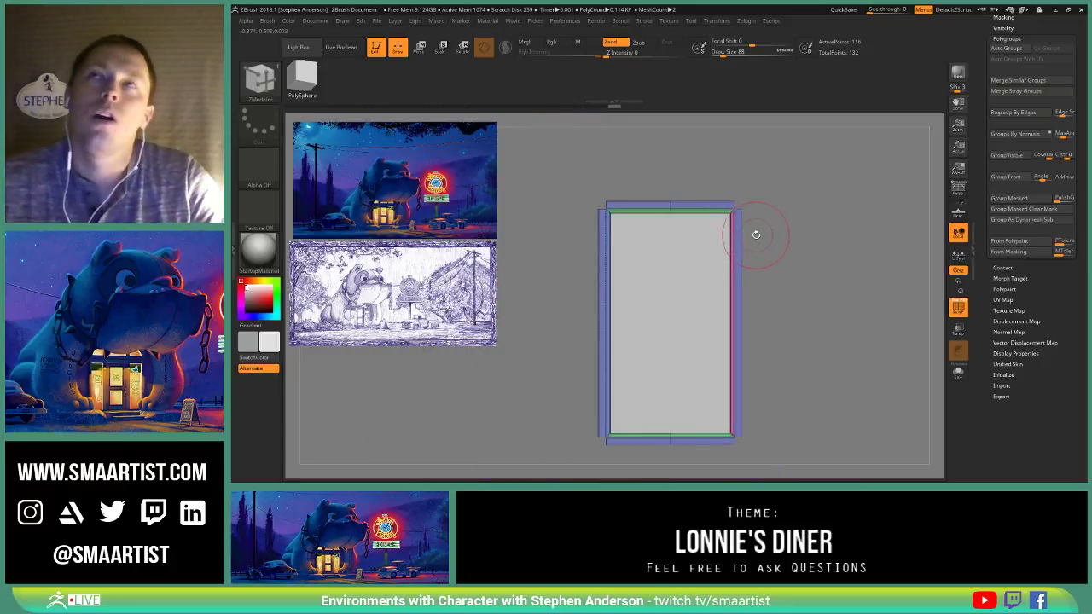
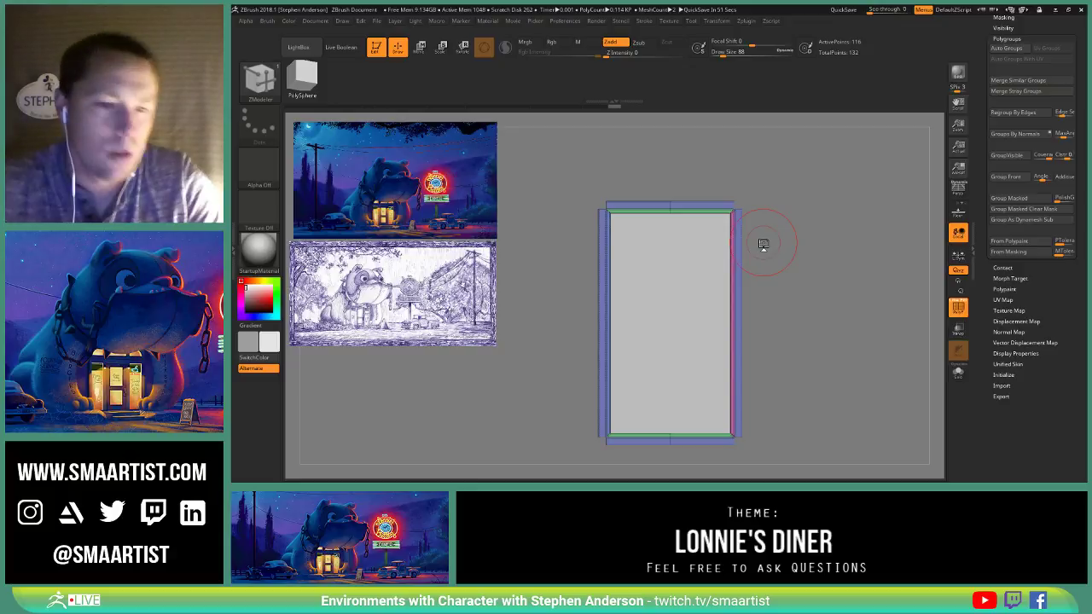
Step: Hide the polyframe and lasso an inverted mask that leaves only the end of the frame's top strip editable
key("shift+f")
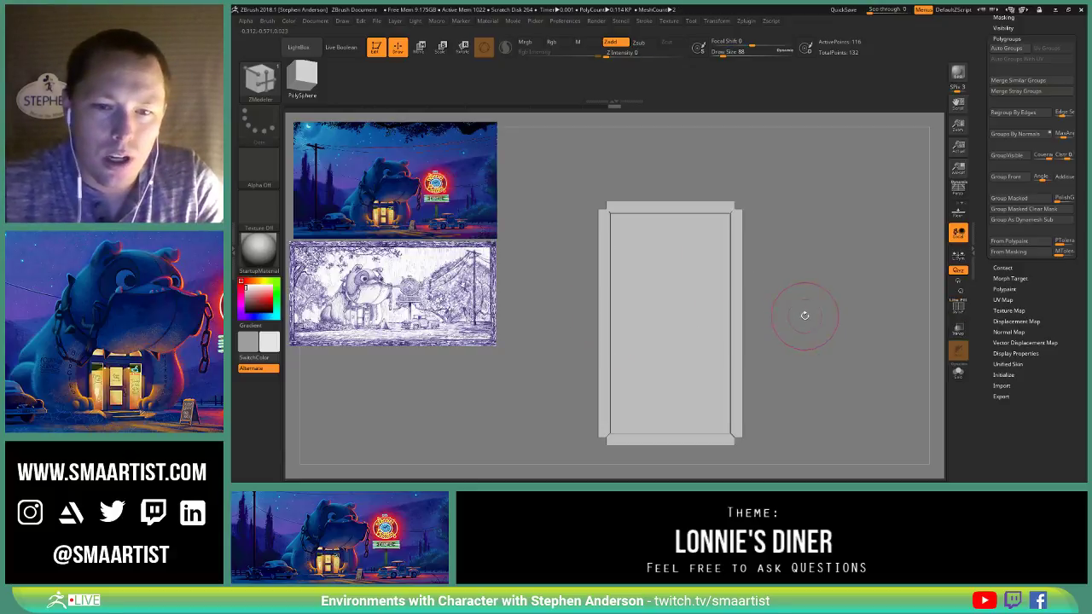
left_click_drag(804, 315, 785, 324)
mouse_move(785, 324)
right_mouse_down("shift")
mouse_move(794, 320)
mouse_move(763, 320)
right_mouse_up("shift")
mouse_move(735, 198)
right_mouse_down("ctrl")
mouse_move(706, 240)
mouse_move(768, 261)
mouse_move(776, 287)
mouse_move(749, 272)
mouse_move(772, 254)
mouse_move(768, 215)
right_mouse_up("ctrl")
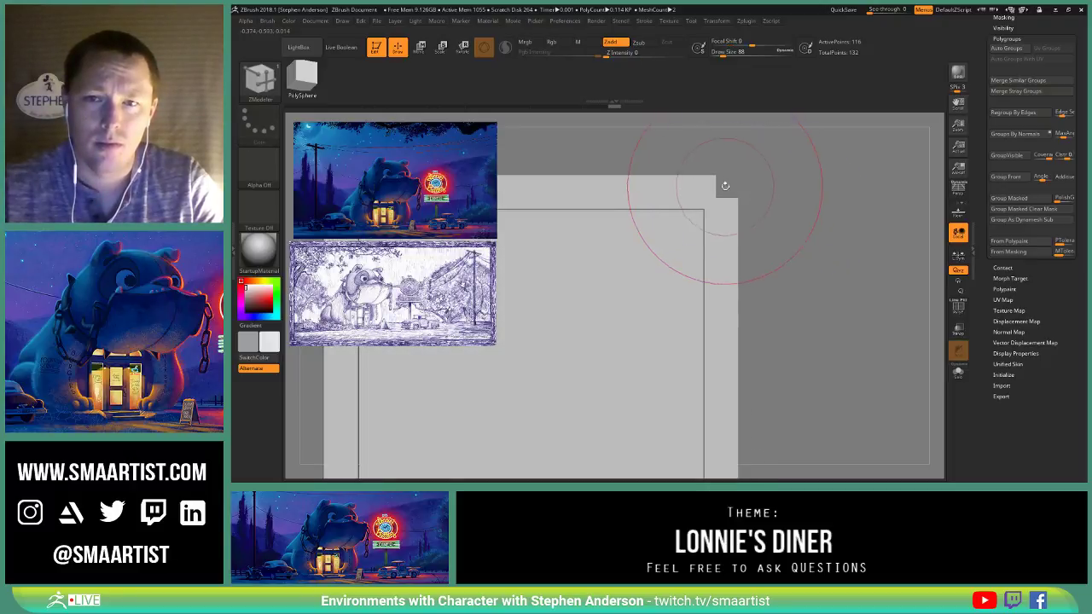
key("ctrl")
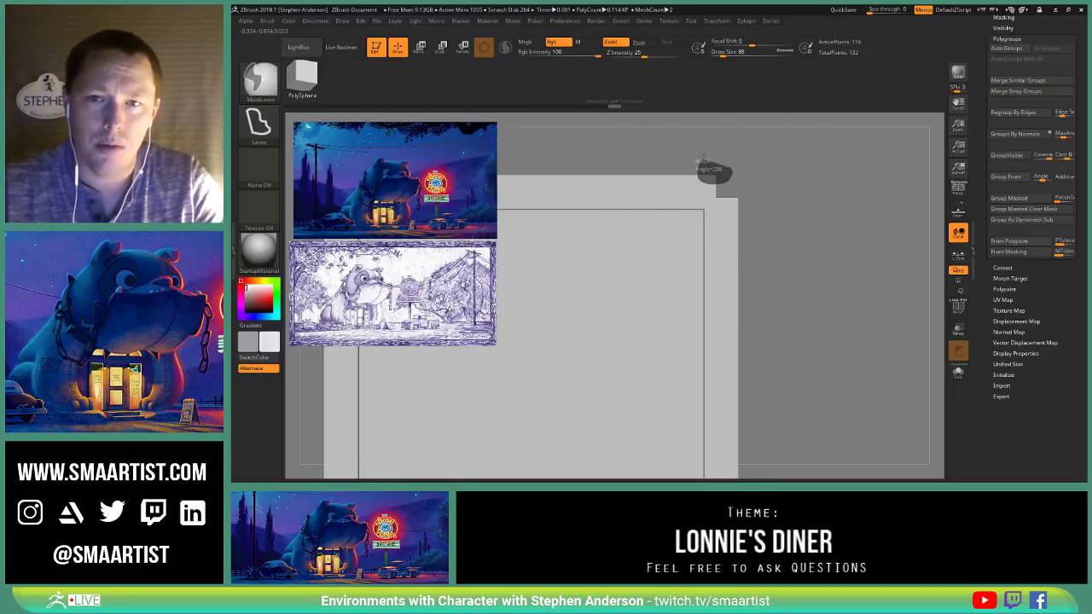
mouse_move(714, 152)
right_mouse_down("ctrl")
mouse_move(763, 227)
mouse_move(746, 224)
mouse_move(777, 205)
right_mouse_up("ctrl")
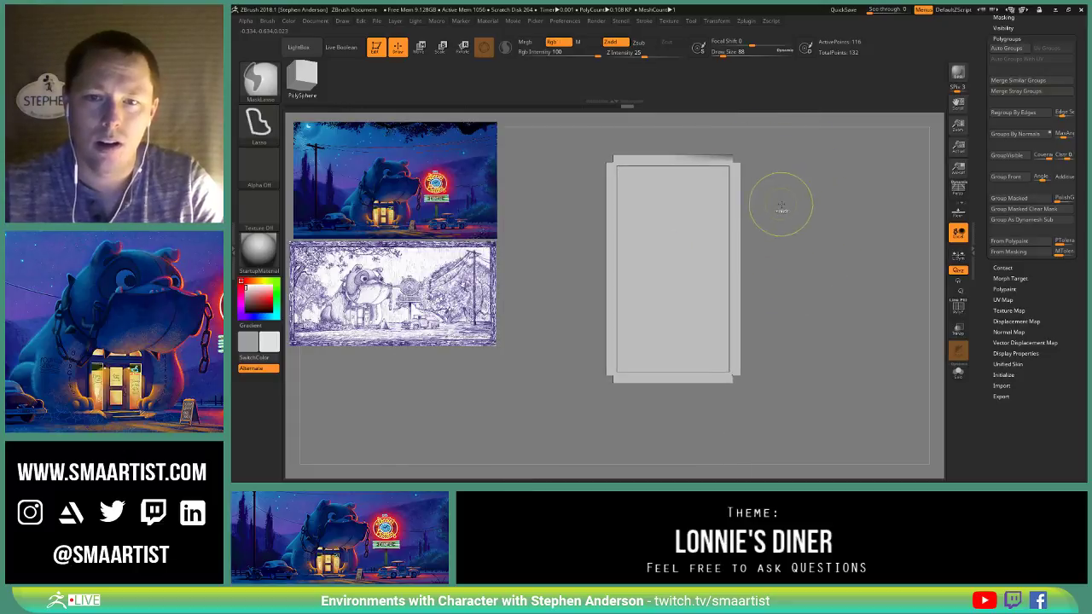
key("space")
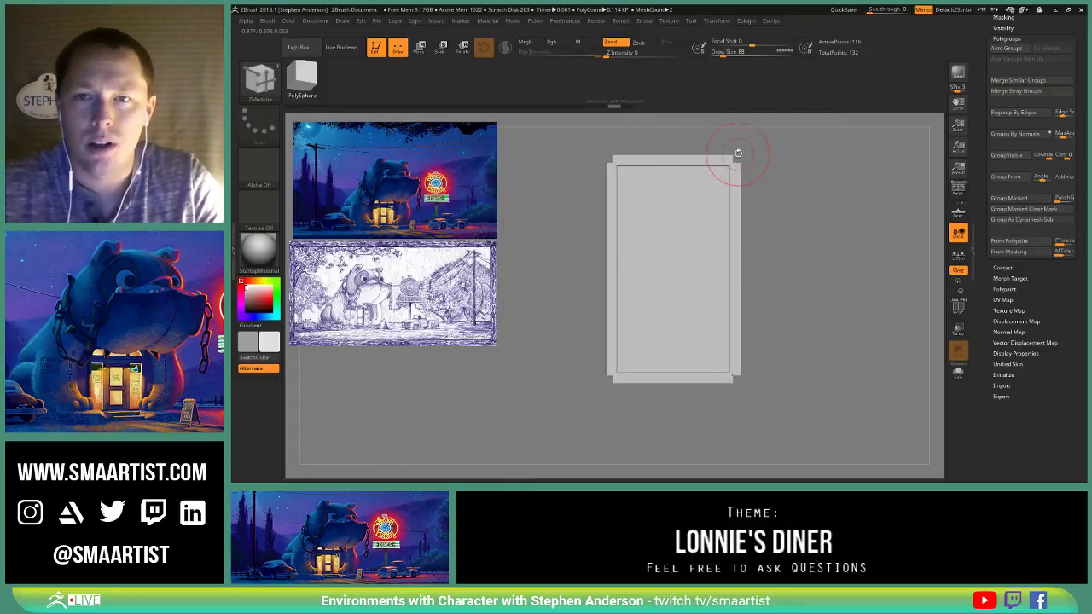
mouse_move(739, 152)
right_mouse_down("ctrl")
mouse_move(792, 261)
mouse_move(815, 275)
mouse_move(734, 281)
mouse_move(777, 228)
right_mouse_up("ctrl")
left_click_drag(750, 222, 755, 239, "ctrl+alt")
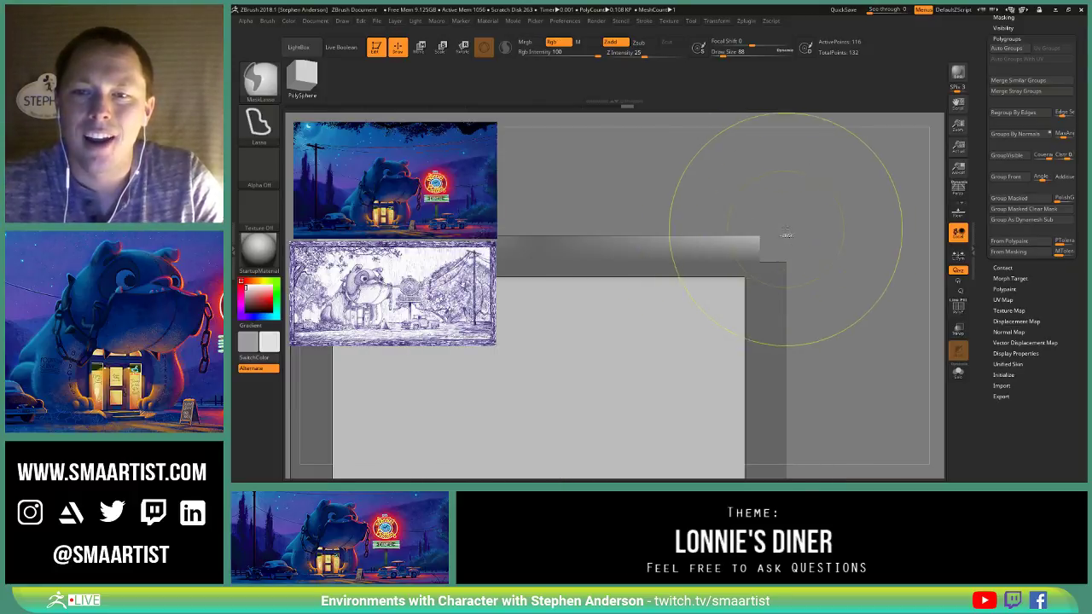
right_click_drag(785, 236, 799, 253, "ctrl")
Step: Move the unmasked end of the top strip outward about 0.041 to meet the side strip's outer edge
key("w")
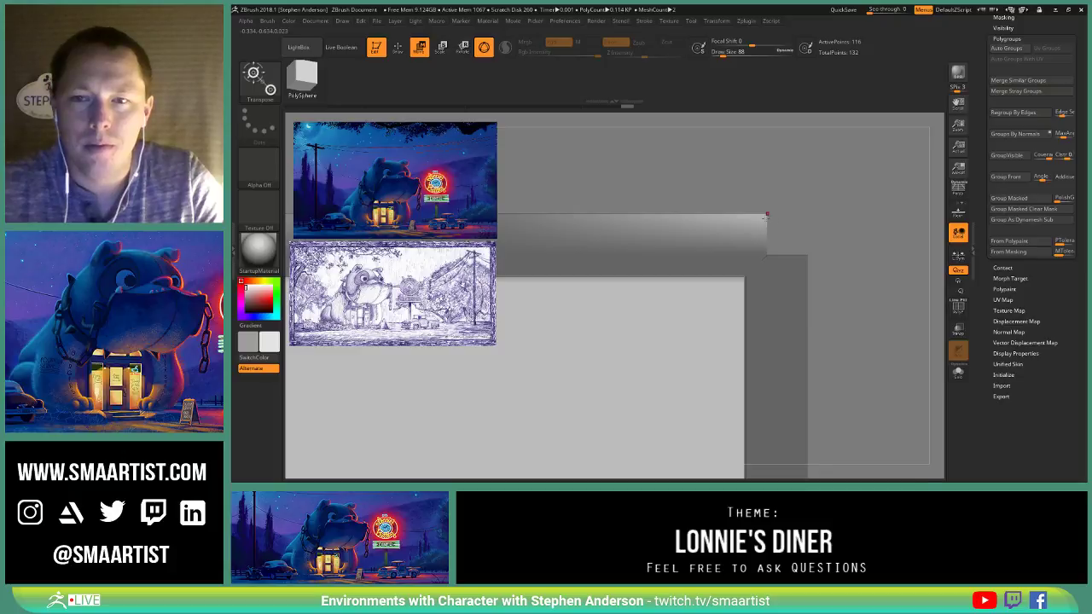
left_click(778, 142)
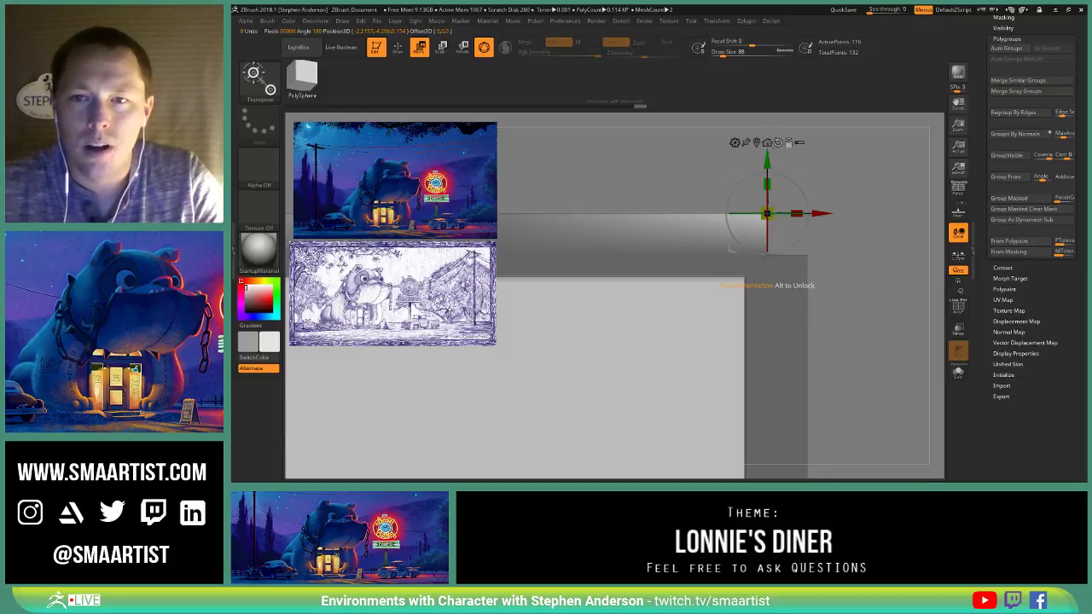
left_click_drag(821, 213, 863, 213)
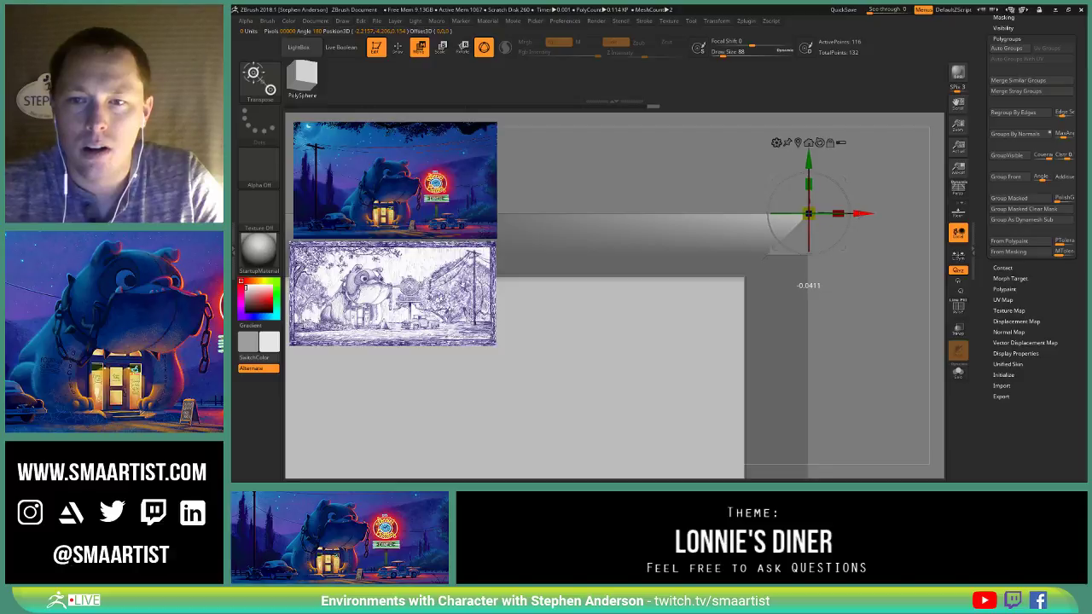
Step: Switch the mask to free the side strip's upper end and move it up about 0.04 to close the mitred corner
left_click_drag(858, 308, 826, 283, "alt")
mouse_move(824, 271)
left_mouse_down("ctrl")
mouse_move(832, 288)
mouse_move(772, 243)
mouse_move(750, 260)
left_mouse_up("ctrl")
left_click_drag(823, 146, 811, 176, "alt")
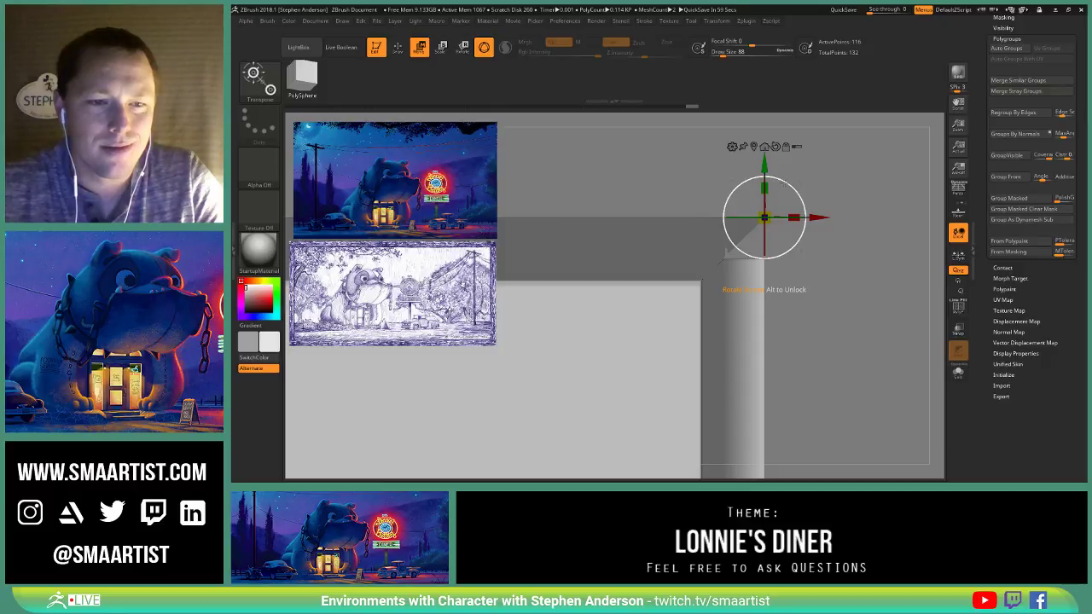
left_click_drag(765, 166, 764, 128)
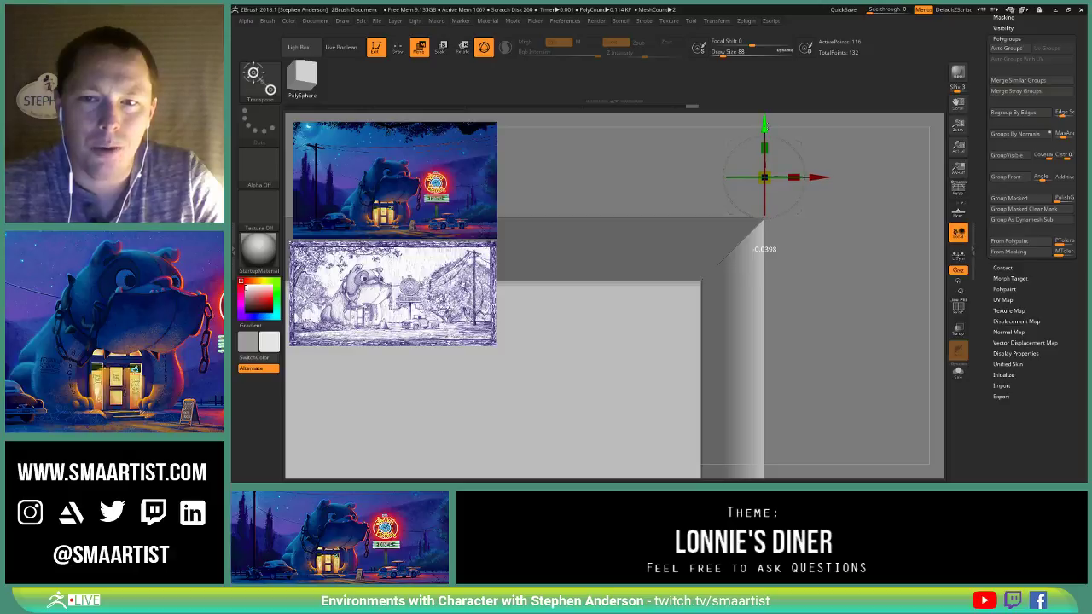
key("q")
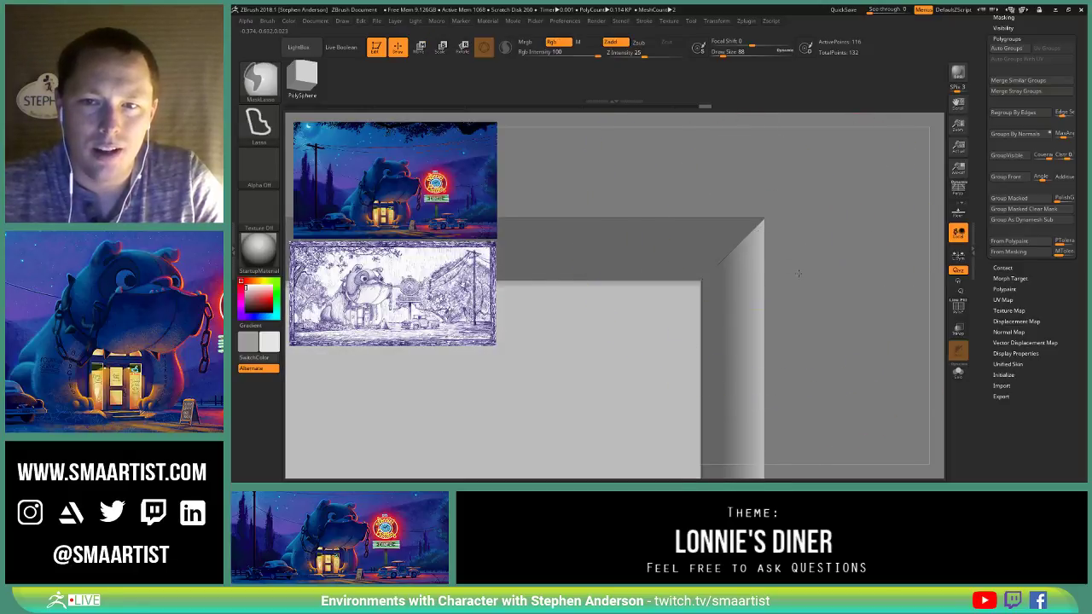
Step: Step back and forth through the recent corner edits and clear the mask
key("ctrl+z")
key("ctrl+z")
key("ctrl+z")
key("ctrl+z")
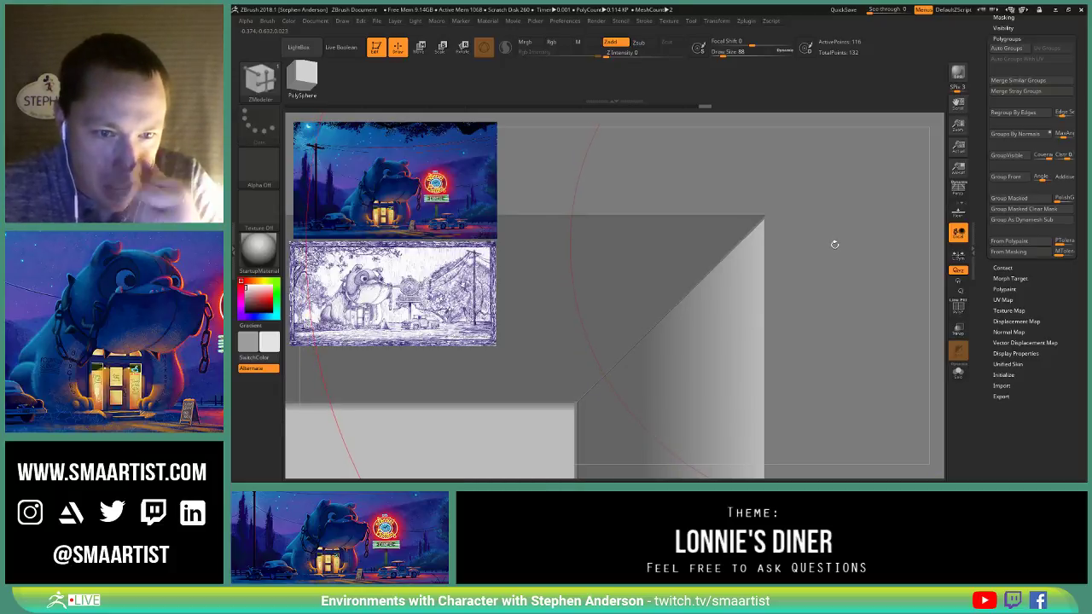
key("ctrl+shift+z")
key("ctrl+shift+z")
key("ctrl+shift+z")
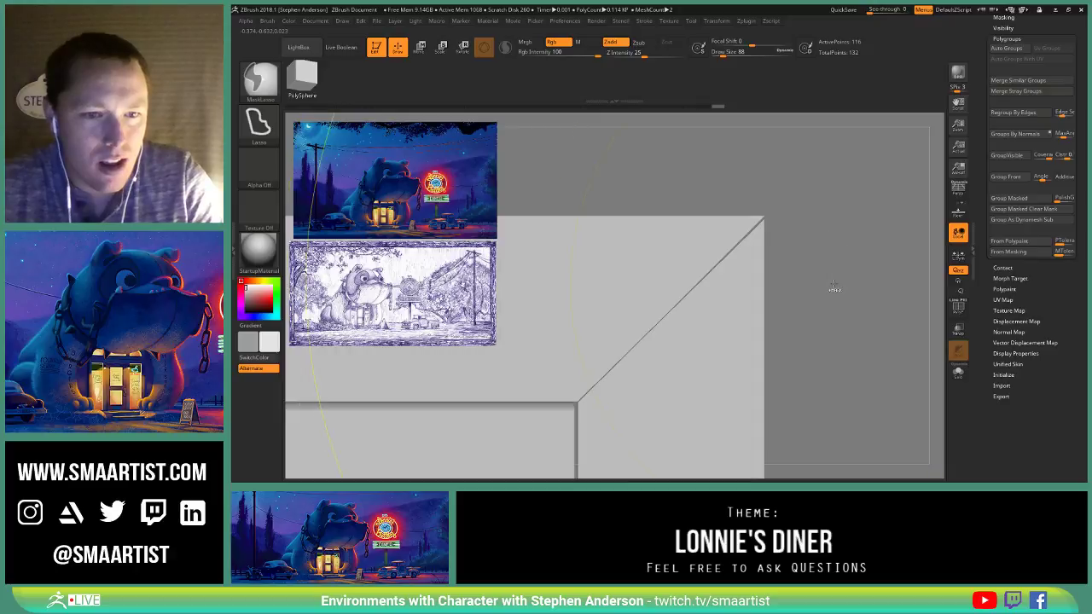
key("ctrl+shift+z")
key("ctrl+shift+z")
Step: Check the frame's lower corners and turn the polyframe display back on
right_click_drag(772, 228, 726, 205, "ctrl")
right_click_drag(760, 248, 738, 74, "alt")
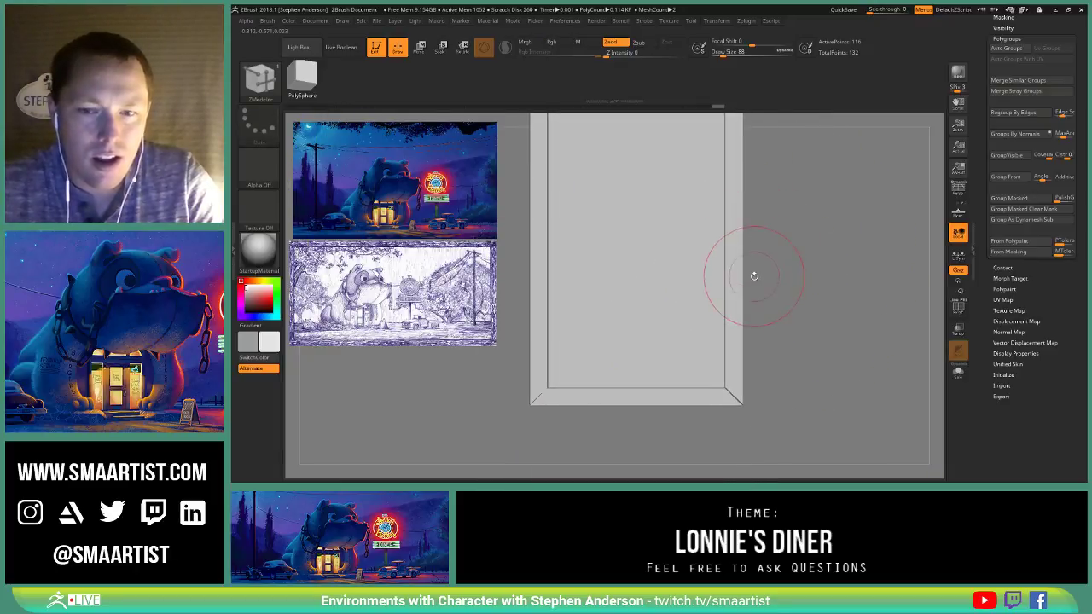
mouse_move(748, 321)
right_mouse_down()
mouse_move(750, 232)
mouse_move(742, 325)
right_mouse_up()
key("shift+f")
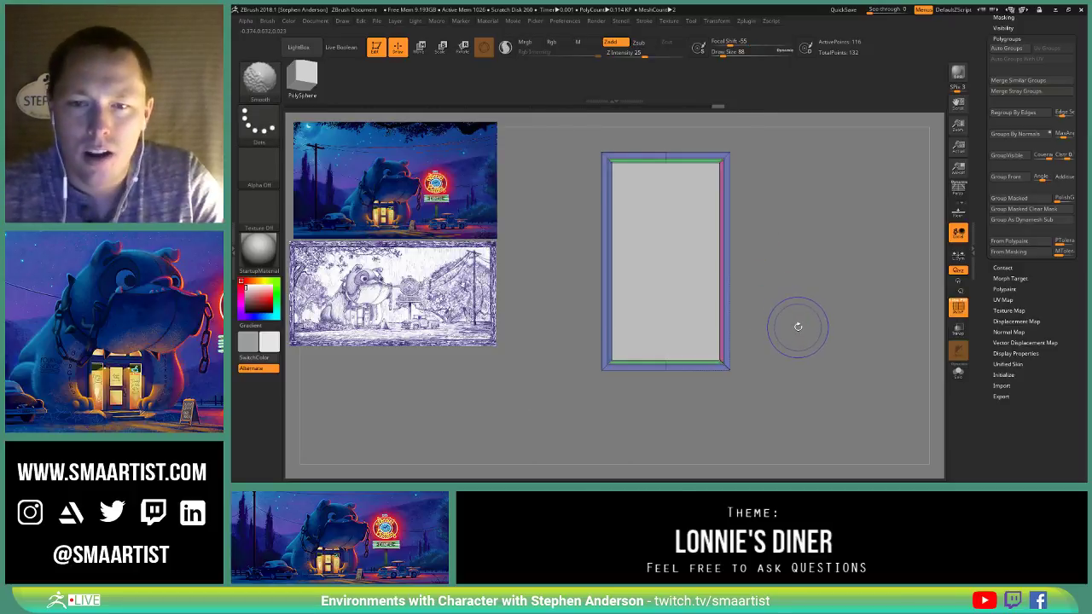
Step: Open the Geometry topology options and examine the frame's corners and their mitre edges
left_click_drag(1039, 260, 1038, 374)
left_click_drag(1034, 57, 1036, 160)
left_click(1012, 138)
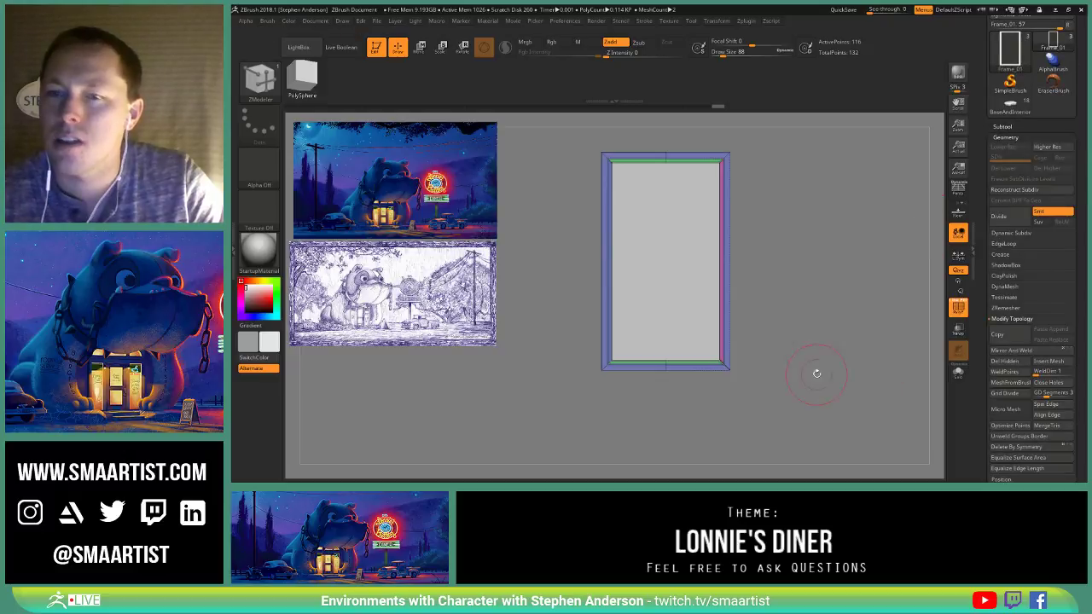
mouse_move(728, 378)
right_mouse_down("ctrl")
mouse_move(759, 357)
mouse_move(639, 373)
mouse_move(930, 303)
mouse_move(741, 370)
mouse_move(805, 377)
mouse_move(746, 409)
right_mouse_up("ctrl")
mouse_move(737, 318)
right_mouse_down("ctrl")
mouse_move(718, 243)
mouse_move(698, 429)
right_mouse_up("ctrl")
right_click_drag(711, 162, 690, 291, "alt")
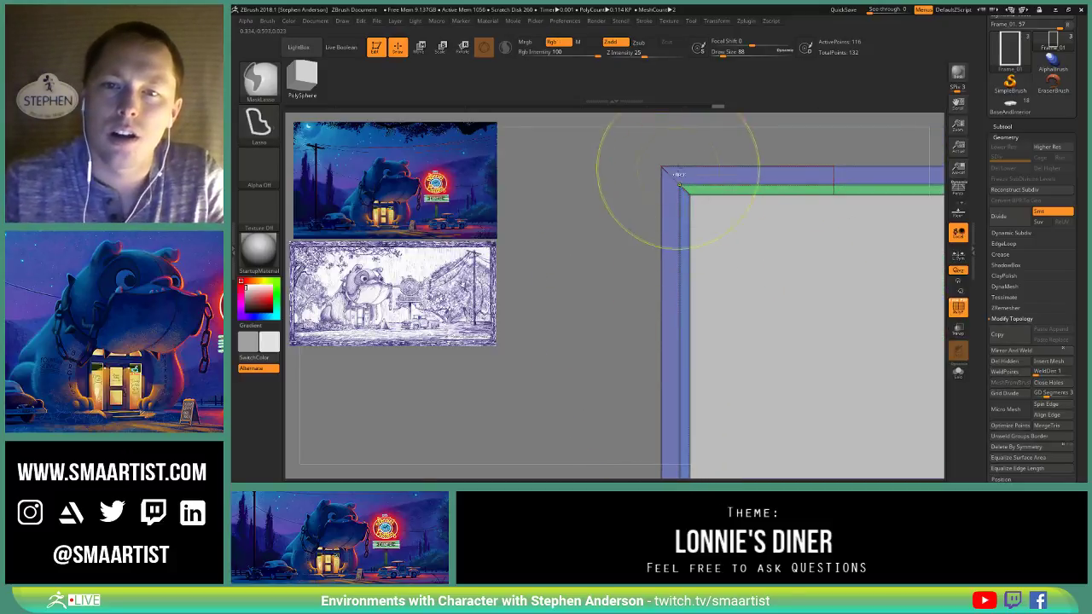
right_click_drag(677, 174, 805, 341, "ctrl")
right_click_drag(727, 192, 671, 175, "alt")
right_click_drag(860, 300, 756, 249, "alt")
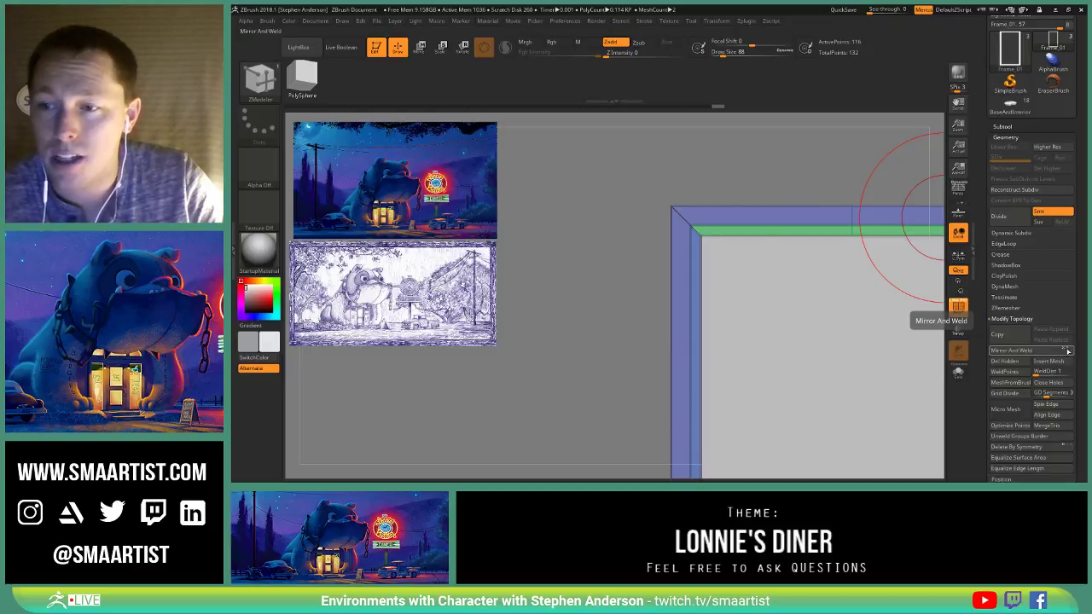
Step: Try Mirror And Weld on the frame without flipping it first
left_click(1048, 351)
right_click_drag(743, 283, 672, 272, "alt")
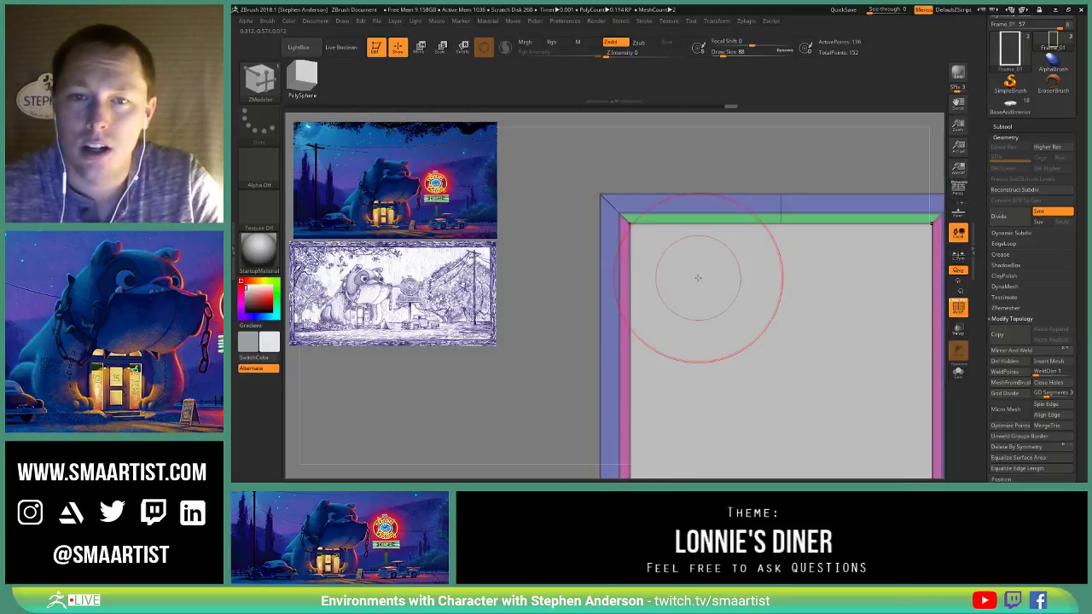
mouse_move(739, 278)
right_mouse_down("alt")
mouse_move(641, 285)
mouse_move(696, 290)
right_mouse_up("alt")
key("ctrl+z")
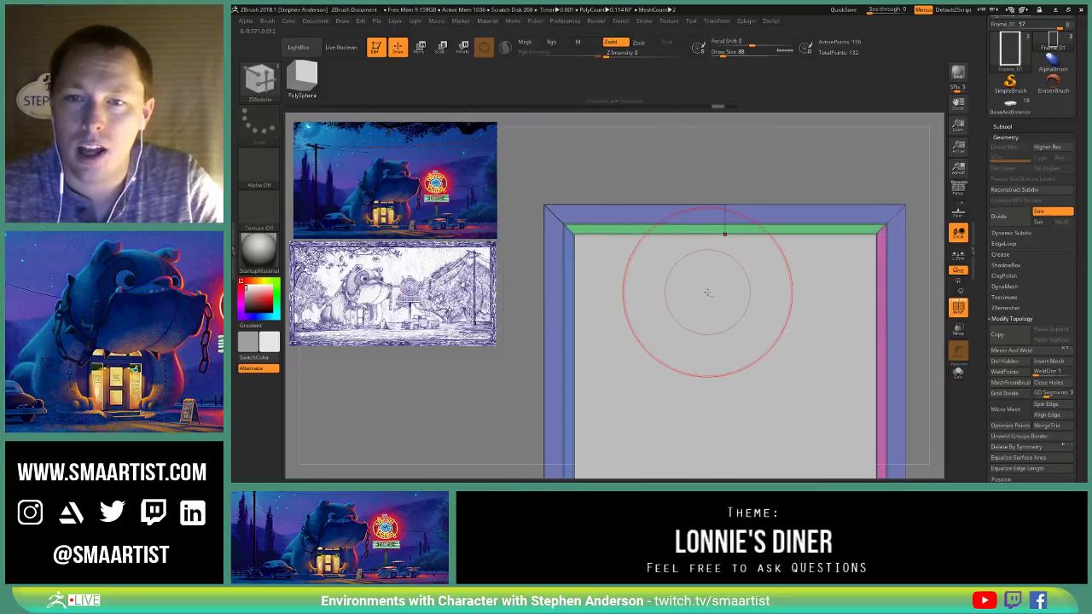
Step: Flip the frame with the Deformation Mirror and apply Mirror And Weld to make both sides match
scroll(1011, 371, "down", 5)
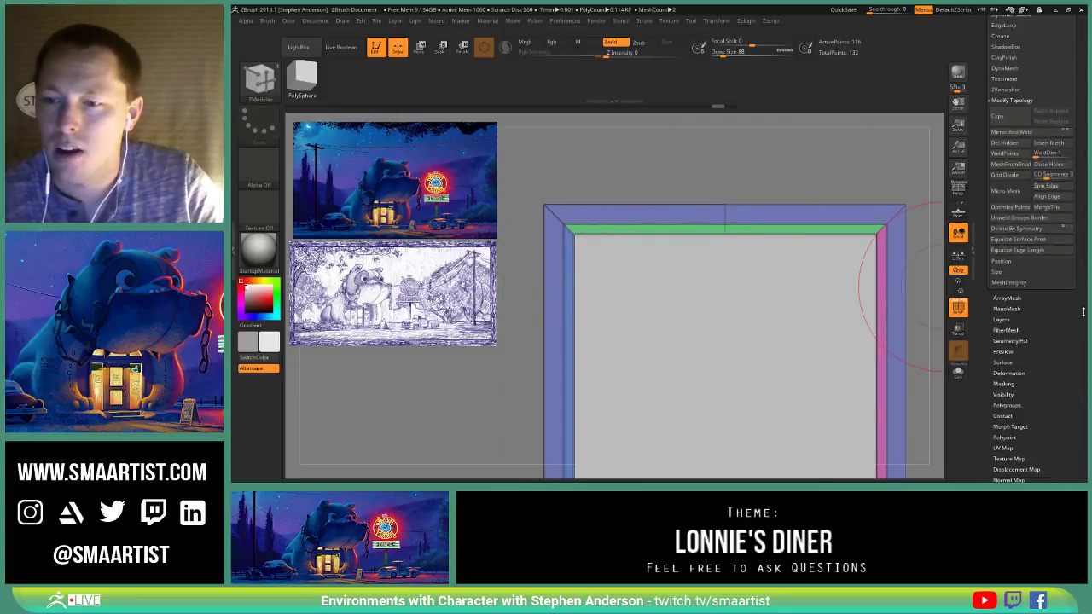
left_click(1010, 371)
left_click(999, 390)
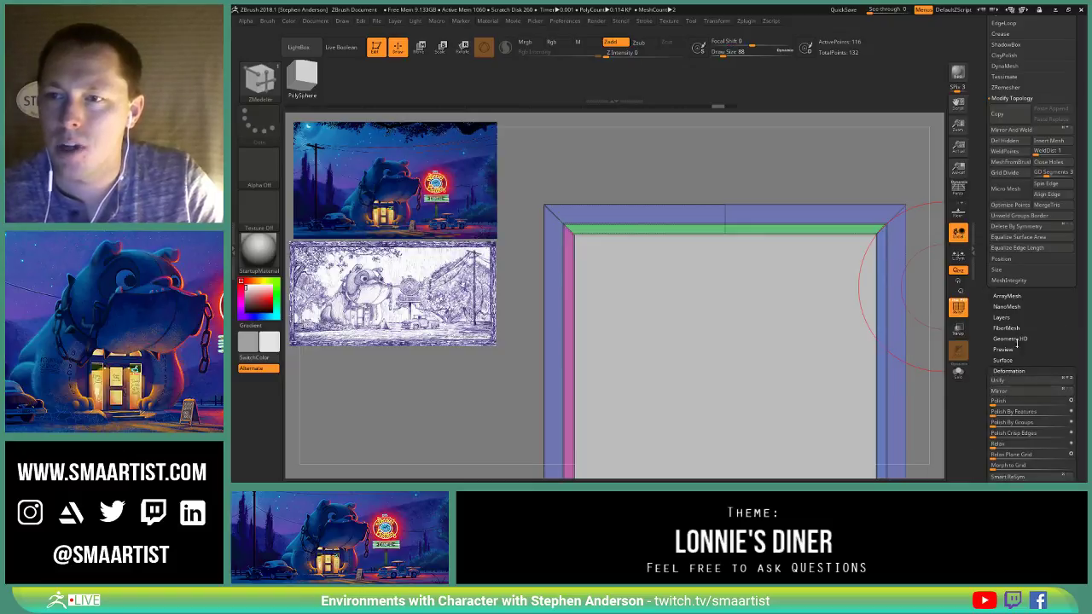
left_click(1023, 133)
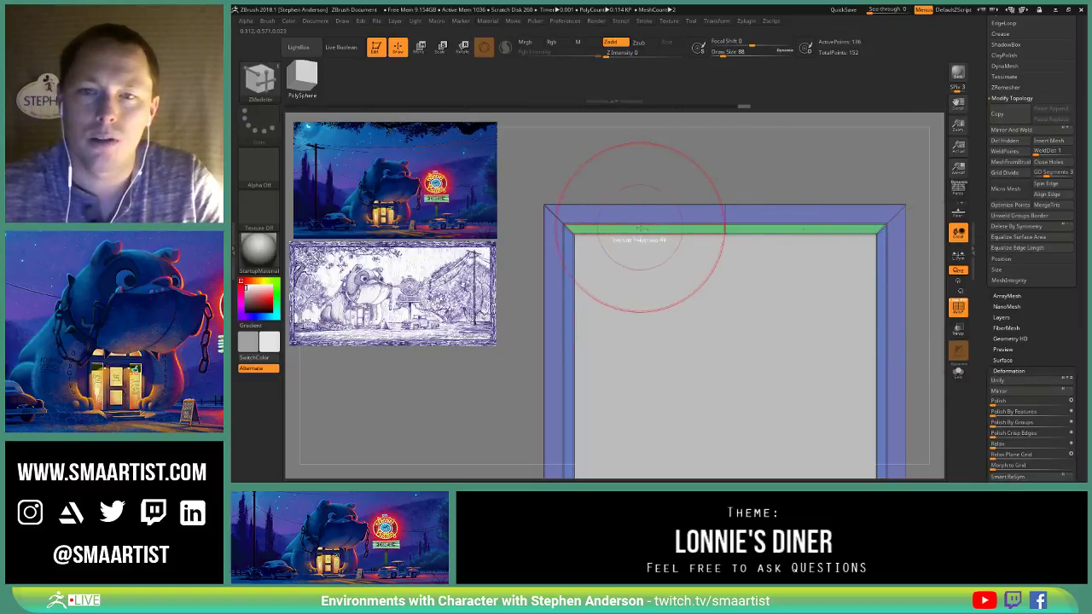
Step: Turn off the polyframe display and examine the mitre joints at the frame's upper and lower corners
right_click_drag(634, 256, 739, 247, "alt")
right_click_drag(669, 253, 798, 338, "ctrl")
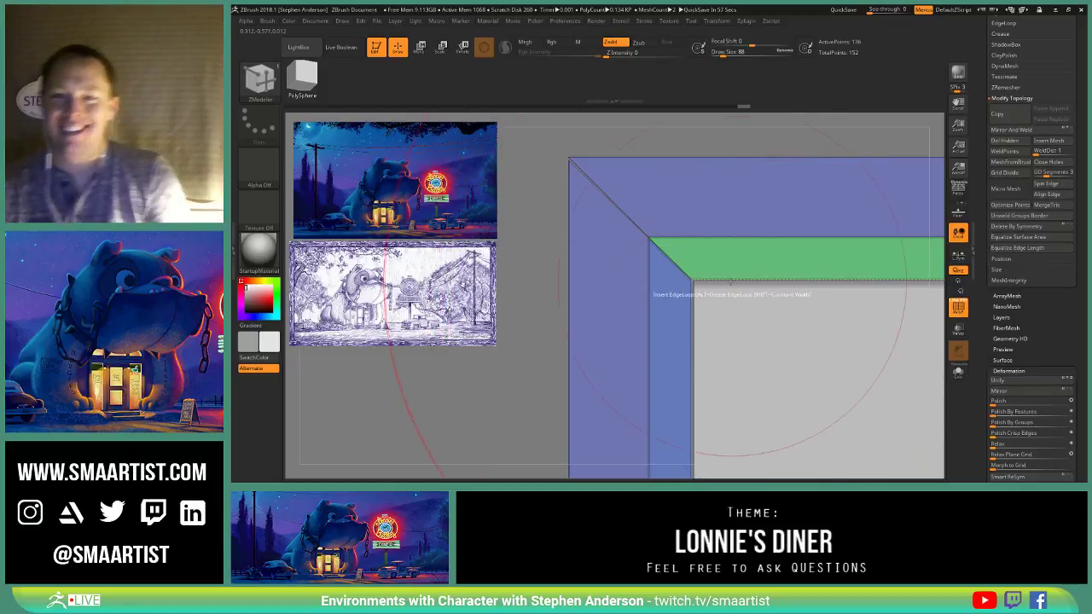
key("shift+f")
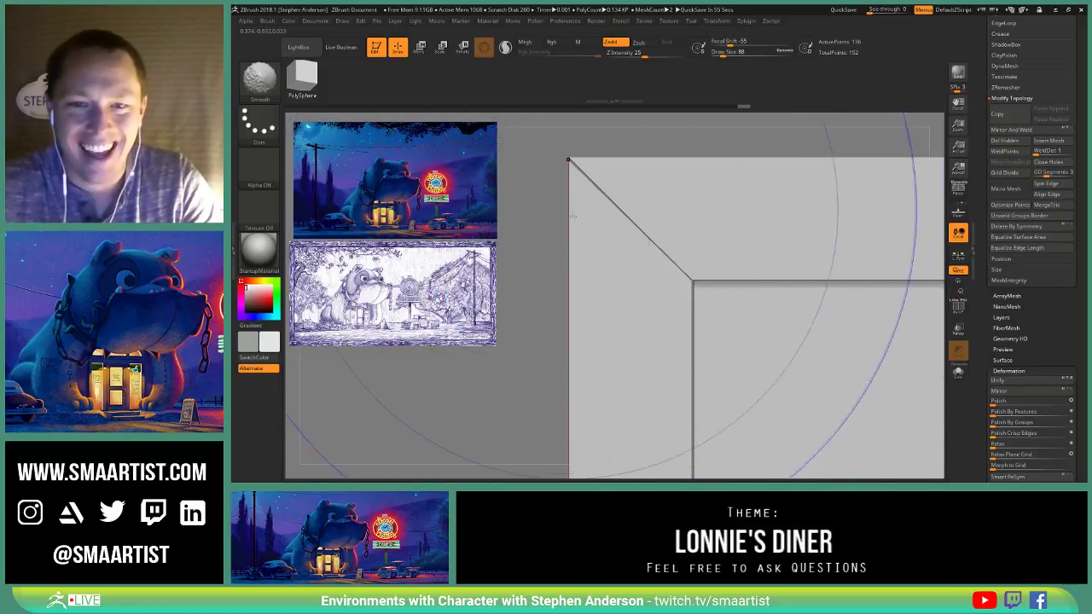
right_click_drag(548, 191, 550, 128, "ctrl")
right_click_drag(665, 254, 665, 181, "ctrl")
right_click_drag(743, 292, 748, 117, "alt")
right_click_drag(673, 263, 806, 363, "ctrl")
right_click_drag(623, 314, 790, 261, "ctrl")
right_click_drag(749, 291, 640, 372, "alt")
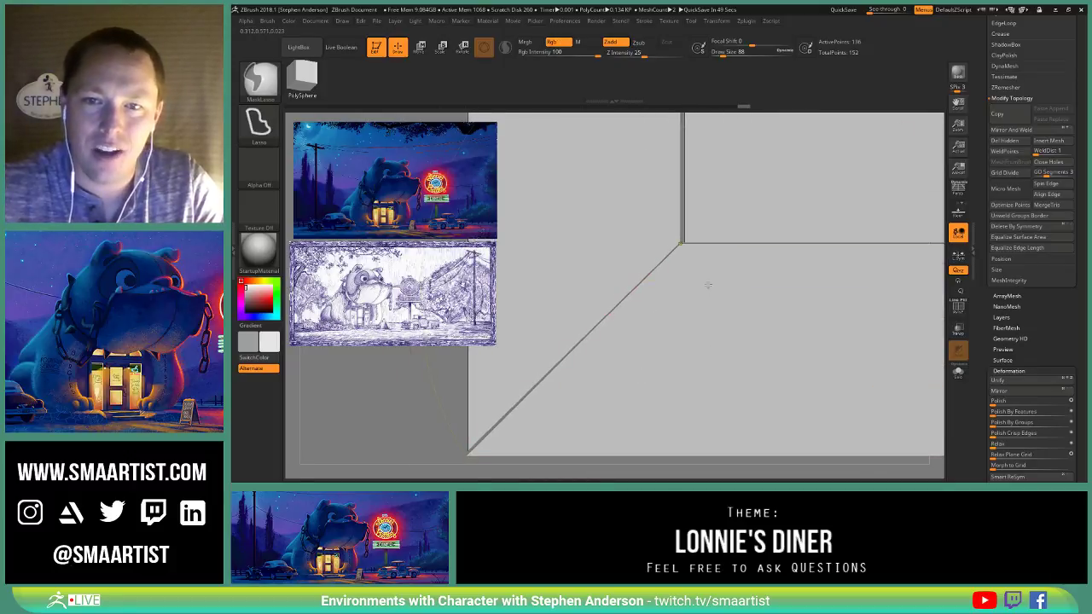
right_click_drag(709, 285, 654, 191, "ctrl")
mouse_move(693, 181)
right_mouse_down("alt")
mouse_move(667, 219)
mouse_move(712, 245)
right_mouse_up("alt")
mouse_move(788, 242)
right_mouse_down("alt")
mouse_move(754, 226)
mouse_move(726, 241)
mouse_move(699, 231)
mouse_move(762, 229)
mouse_move(743, 244)
mouse_move(812, 280)
right_mouse_up("alt")
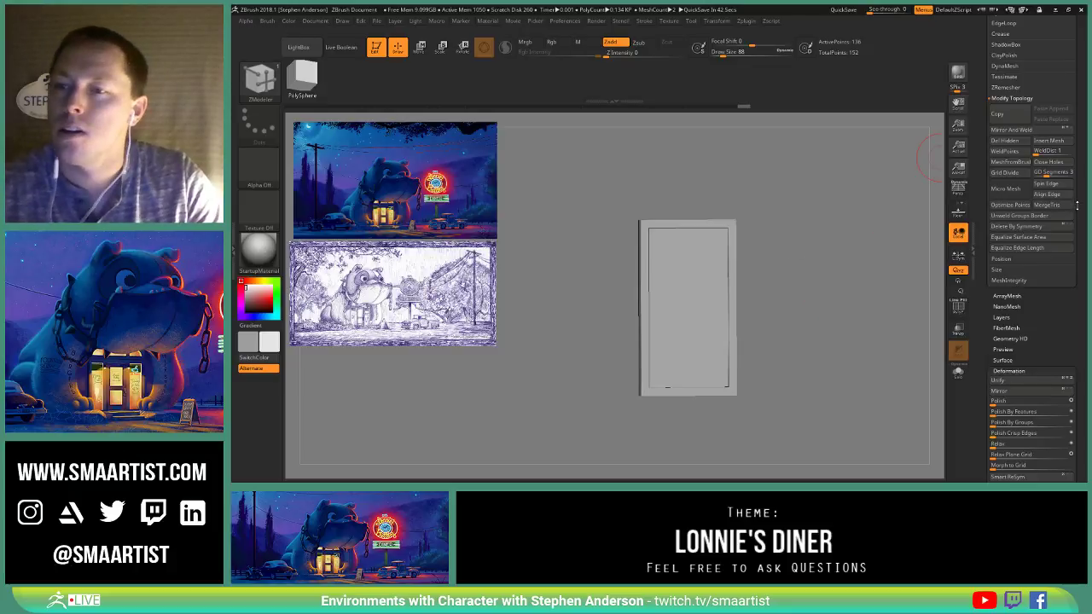
Step: Open the Subtool list and check the frame's lower corners from the front with the polyframe display on
left_click_drag(1077, 206, 1076, 347)
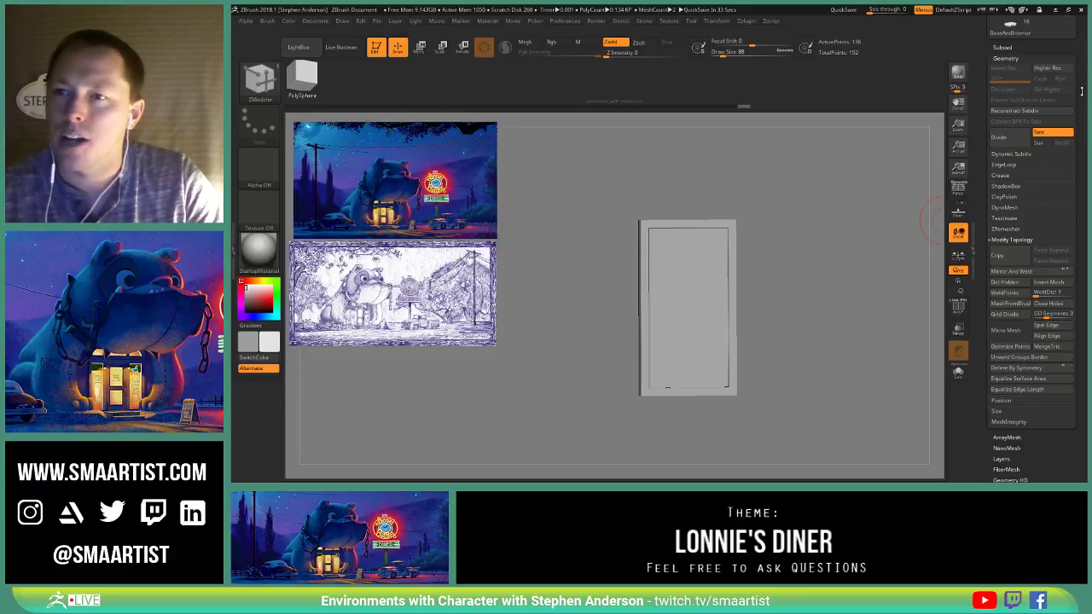
left_click_drag(1081, 91, 975, 182)
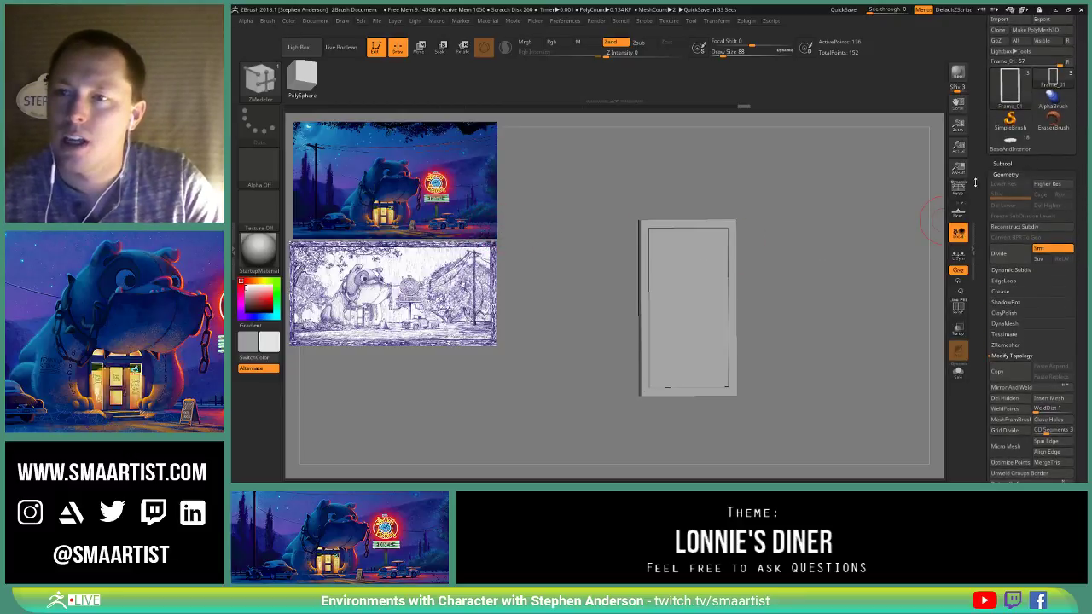
left_click(1014, 164)
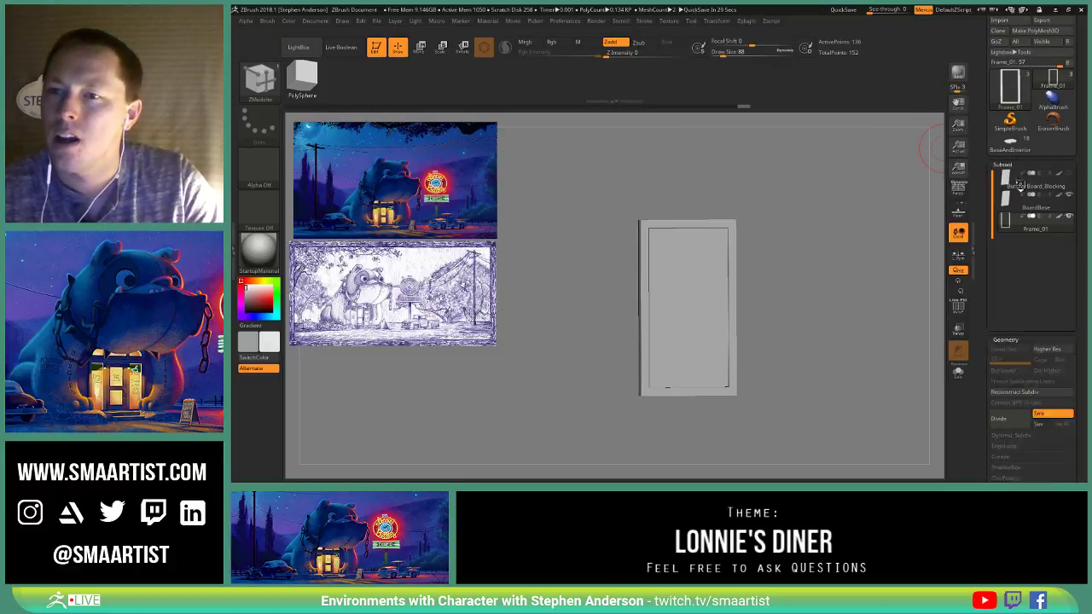
mouse_move(1010, 207)
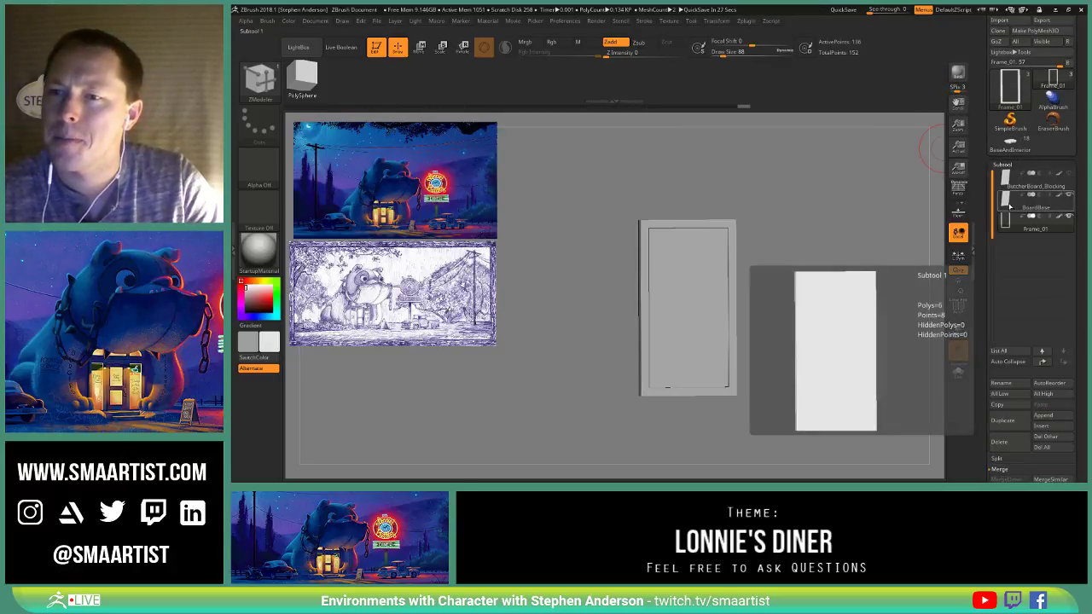
left_click_drag(826, 256, 829, 180, "alt")
key("shift+f")
right_click_drag(822, 282, 845, 358, "alt")
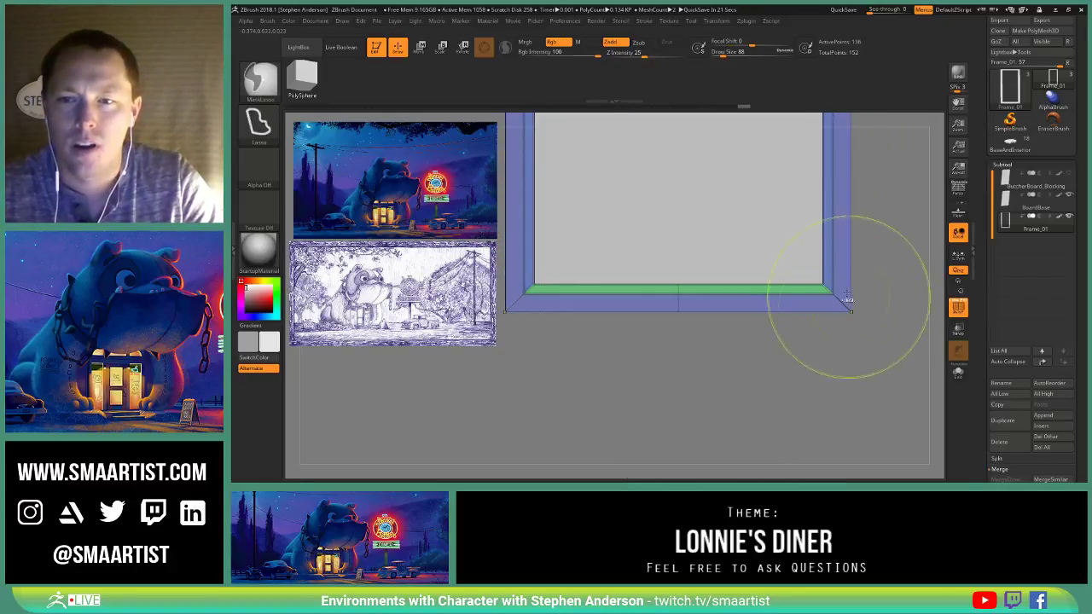
right_click_drag(848, 302, 843, 356, "ctrl")
right_click_drag(844, 355, 828, 307, "ctrl")
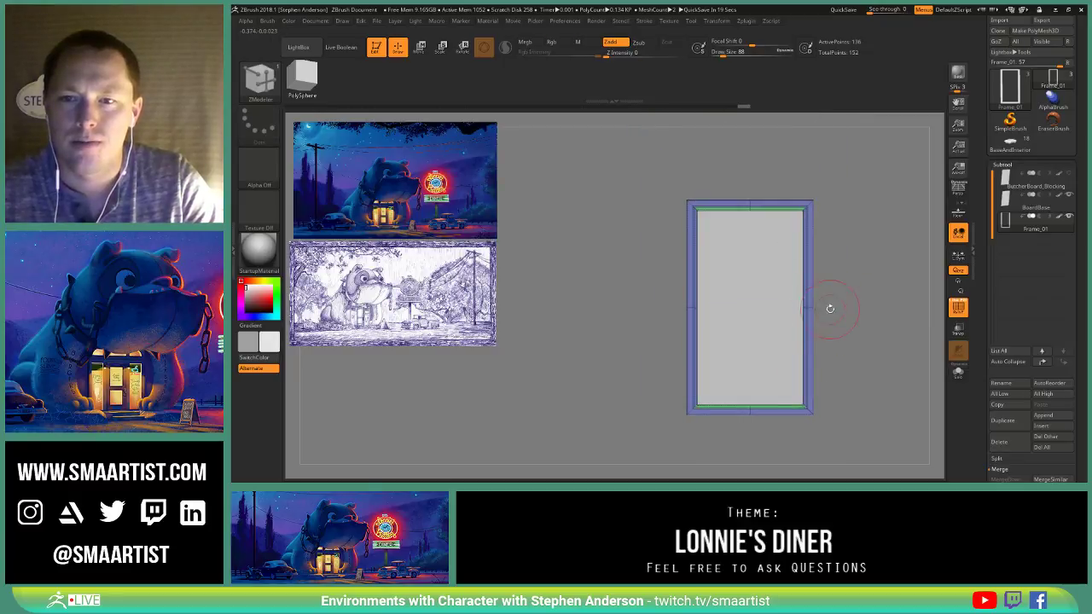
Step: Mask the frame's top and bottom rails, leaving only the two side rails unmasked
left_click_drag(838, 272, 790, 334, "ctrl+shift")
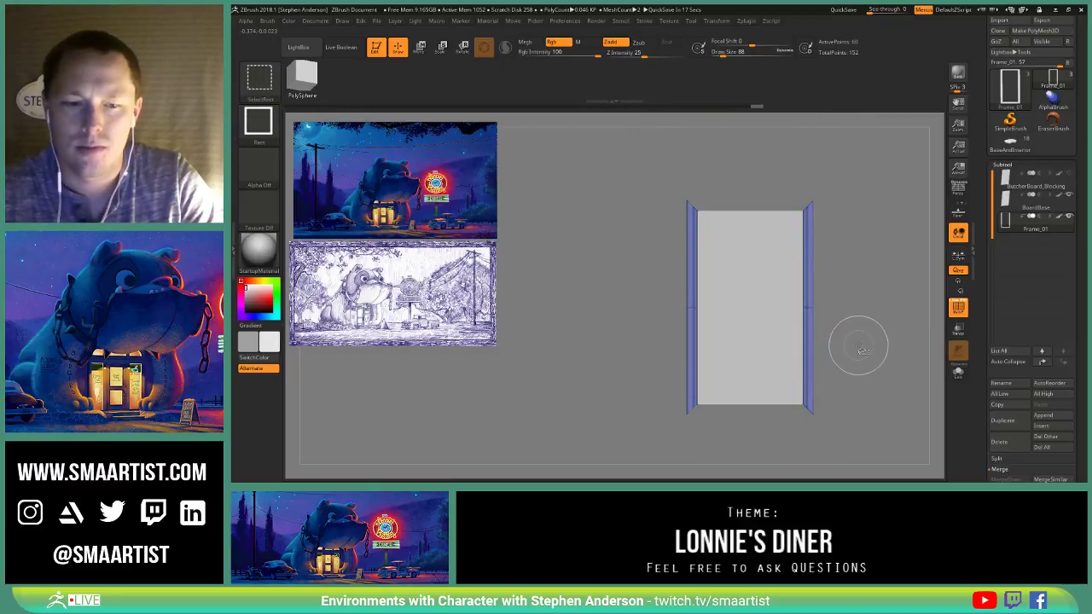
left_click(874, 322, "ctrl")
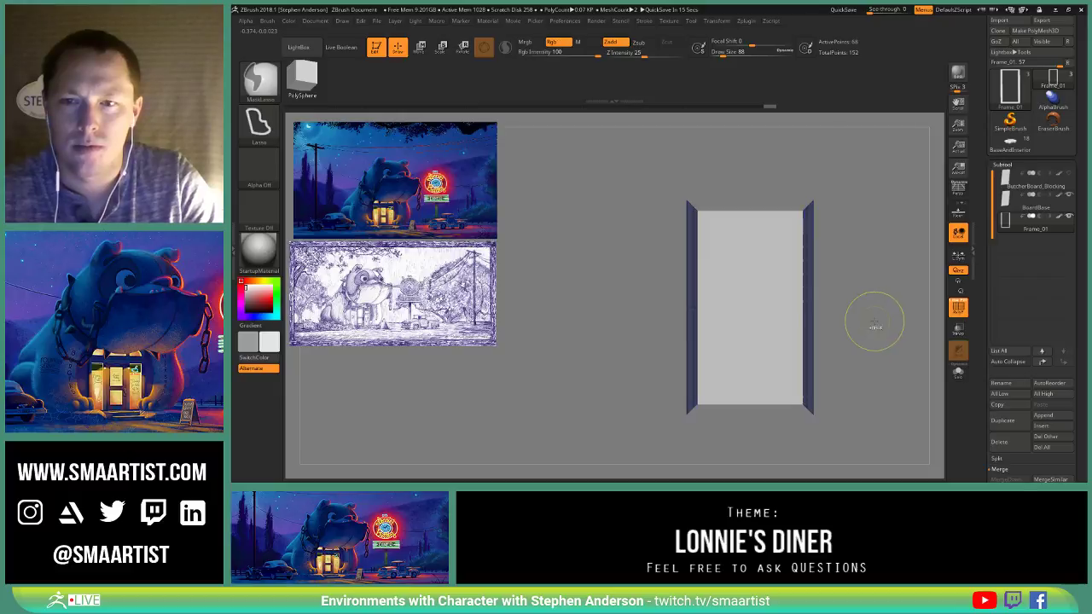
left_click(878, 321, "ctrl+shift")
left_click(875, 318, "ctrl")
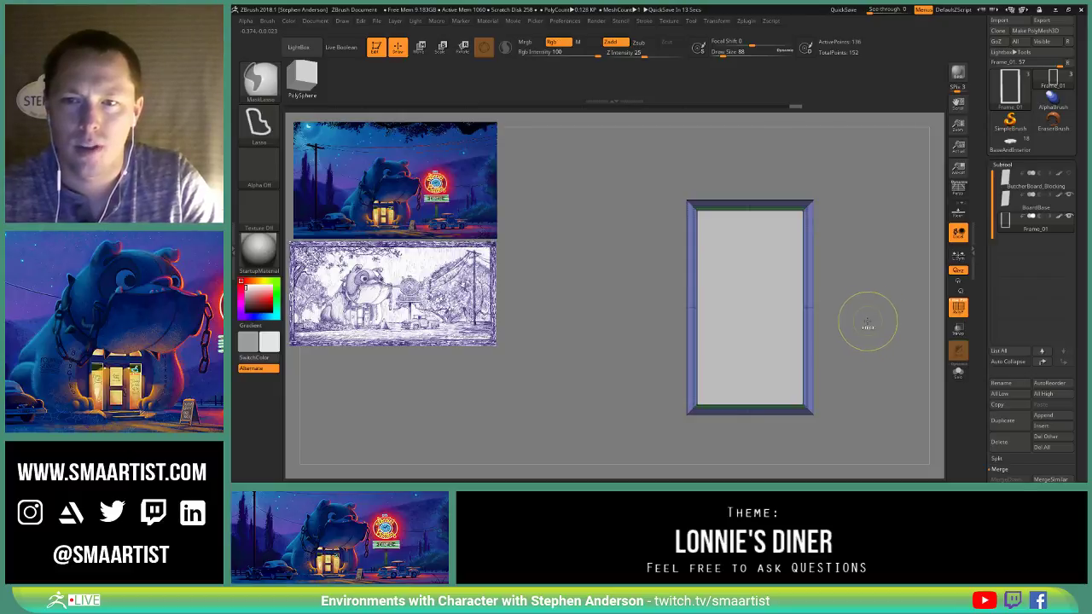
Step: Duplicate the two side rails downward with the Move gizmo to start a pair of legs below the frame
key("w")
mouse_move(846, 306)
left_mouse_down("alt")
mouse_move(826, 298)
mouse_move(822, 333)
left_mouse_up("alt")
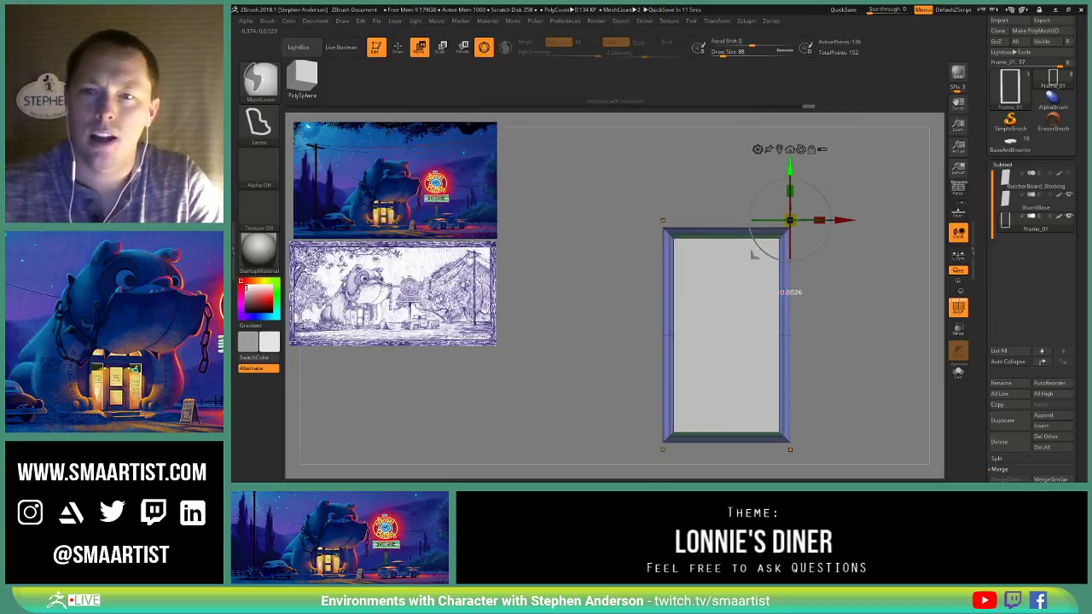
left_click_drag(790, 169, 790, 239, "ctrl")
key("ctrl+z")
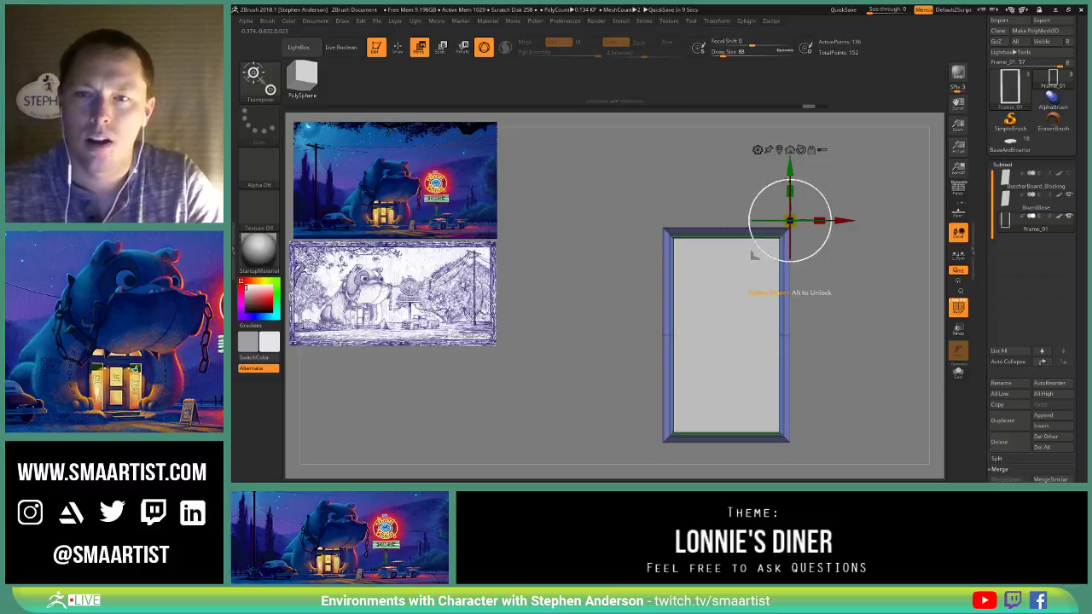
left_click_drag(790, 169, 790, 299, "ctrl")
left_click_drag(858, 339, 852, 184, "alt")
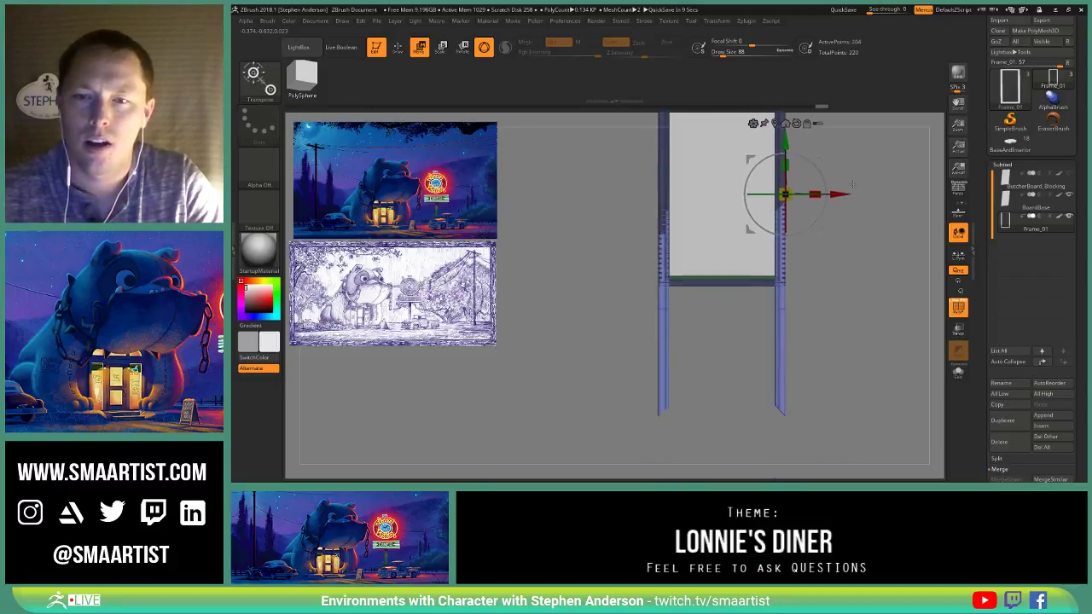
left_click_drag(786, 166, 786, 226)
Step: Activate symmetry and shorten both duplicated rails into short legs placed just under the frame
left_click(716, 20)
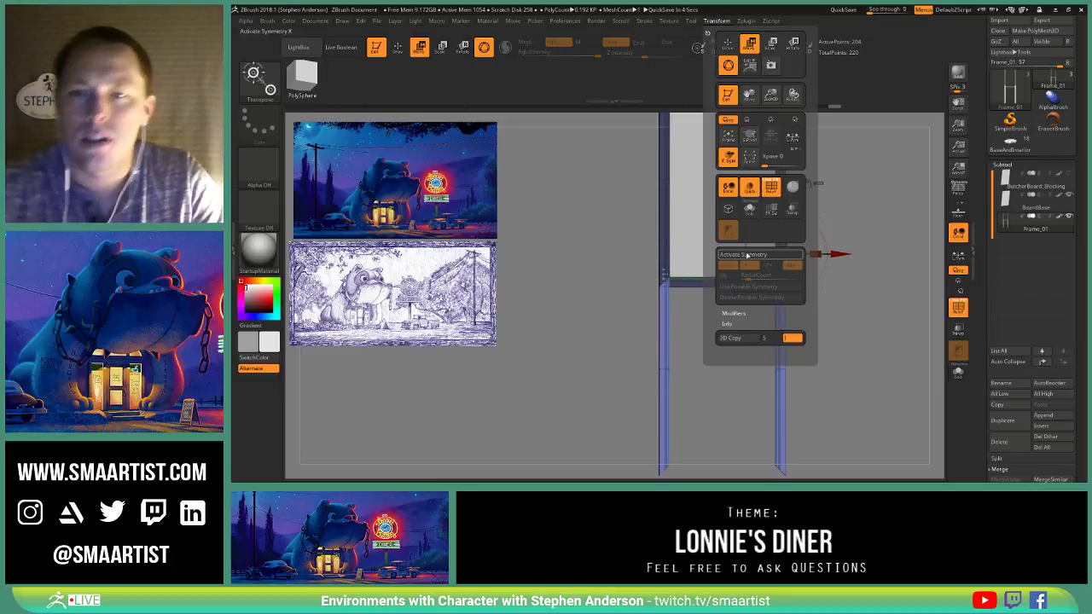
left_click(754, 255)
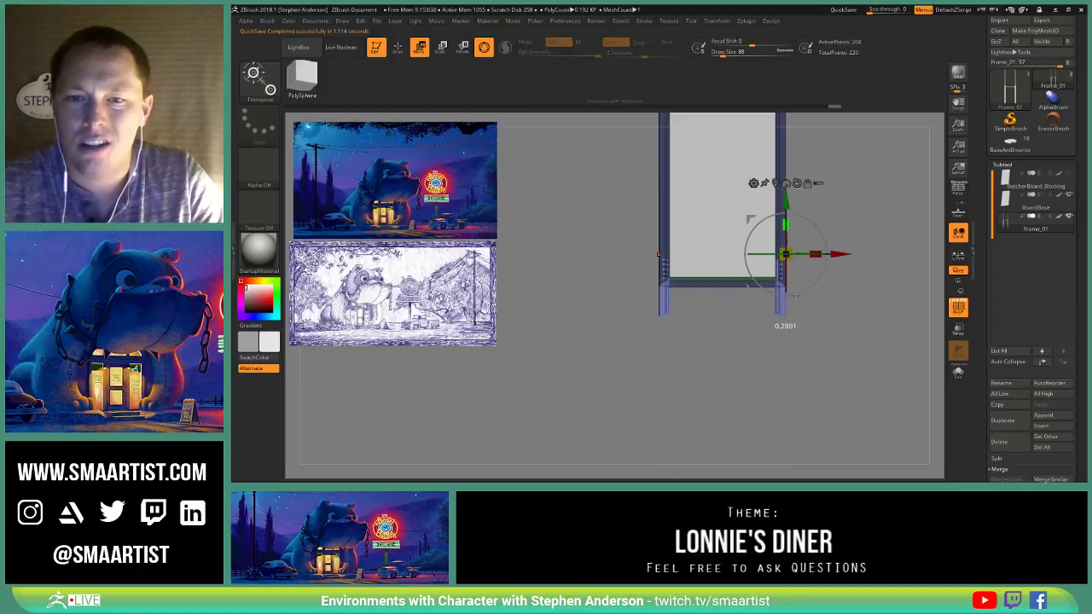
left_click_drag(796, 298, 802, 273)
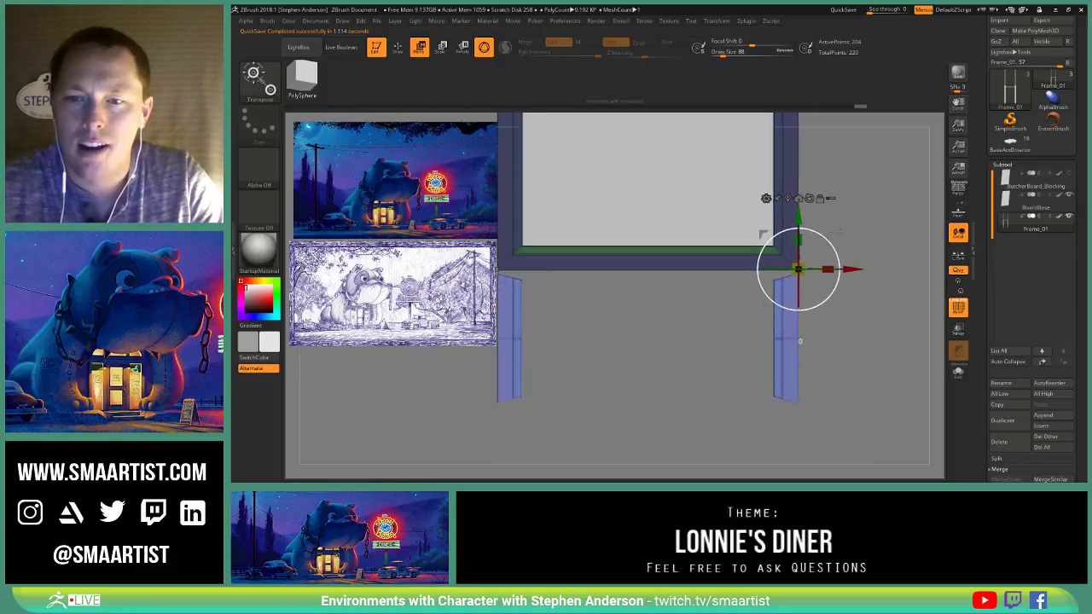
Step: Delete the extra edge loops from the legs with the ZModeler brush
key("b")
key("z")
key("m")
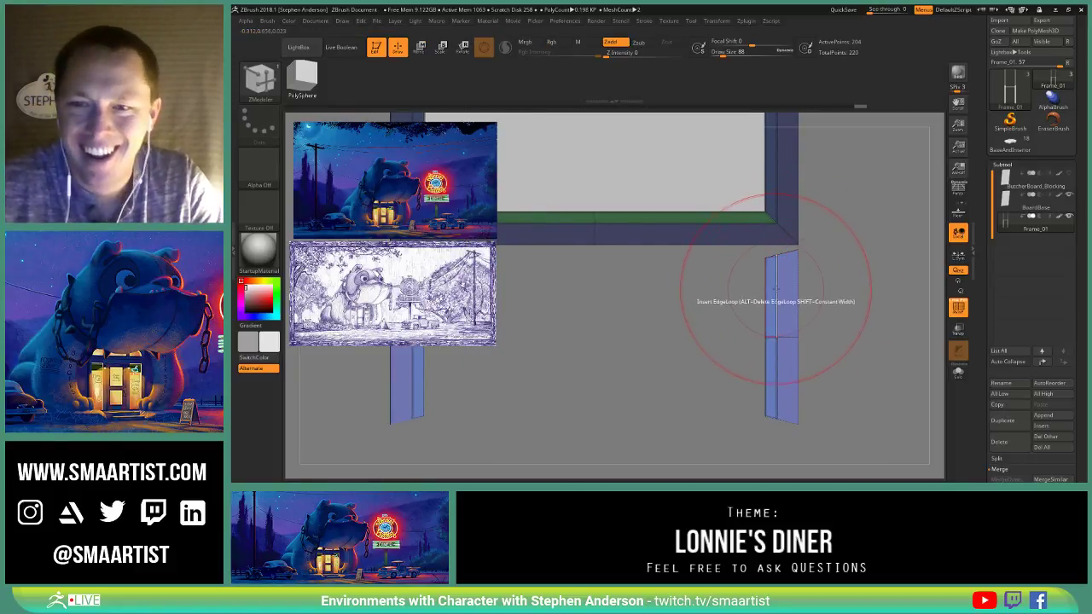
mouse_move(776, 289)
right_mouse_down()
mouse_move(806, 287)
mouse_move(766, 294)
mouse_move(779, 317)
mouse_move(828, 302)
mouse_move(785, 302)
right_mouse_up()
key("space")
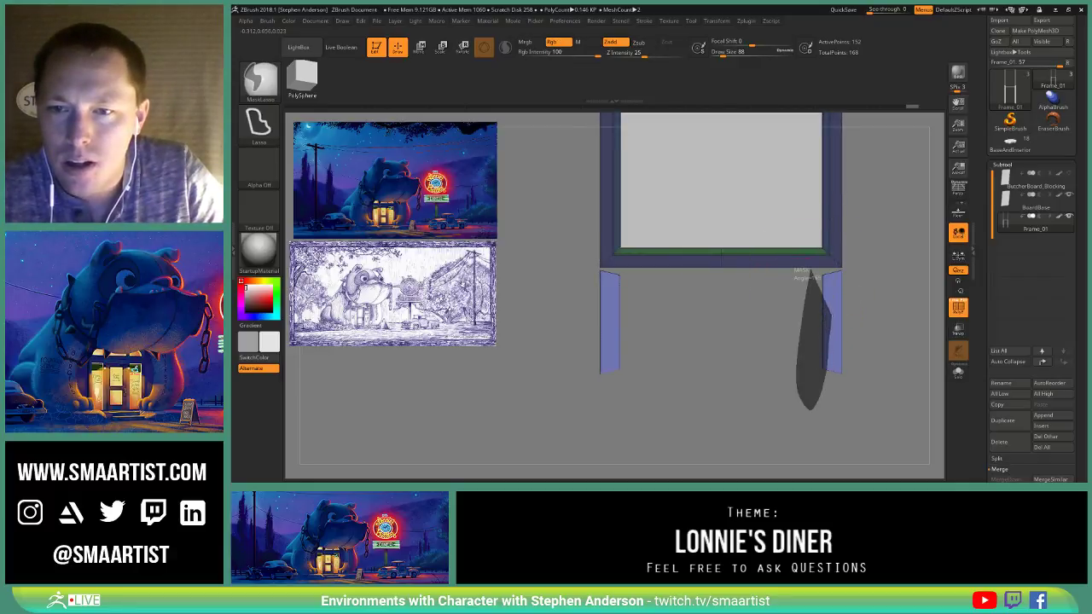
Step: Mask the legs' outer edges and stretch the inner edges vertically by about 1.114 to square the slanted ends
mouse_move(834, 290)
left_mouse_down("ctrl")
mouse_move(875, 256)
mouse_move(853, 388)
mouse_move(871, 281)
left_mouse_up("ctrl")
right_click_drag(853, 303, 821, 298, "alt")
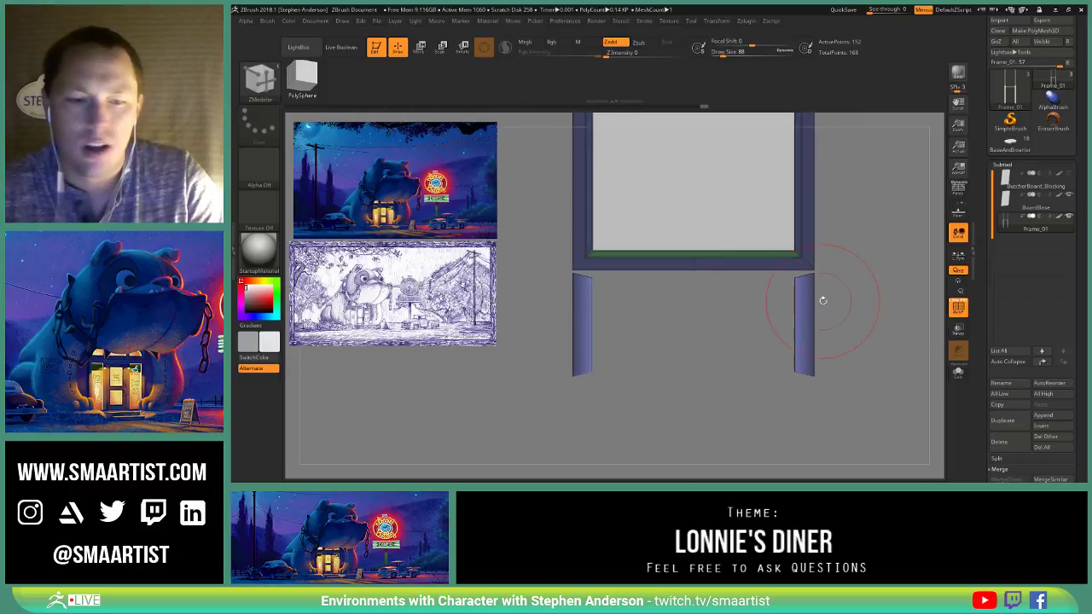
key("w")
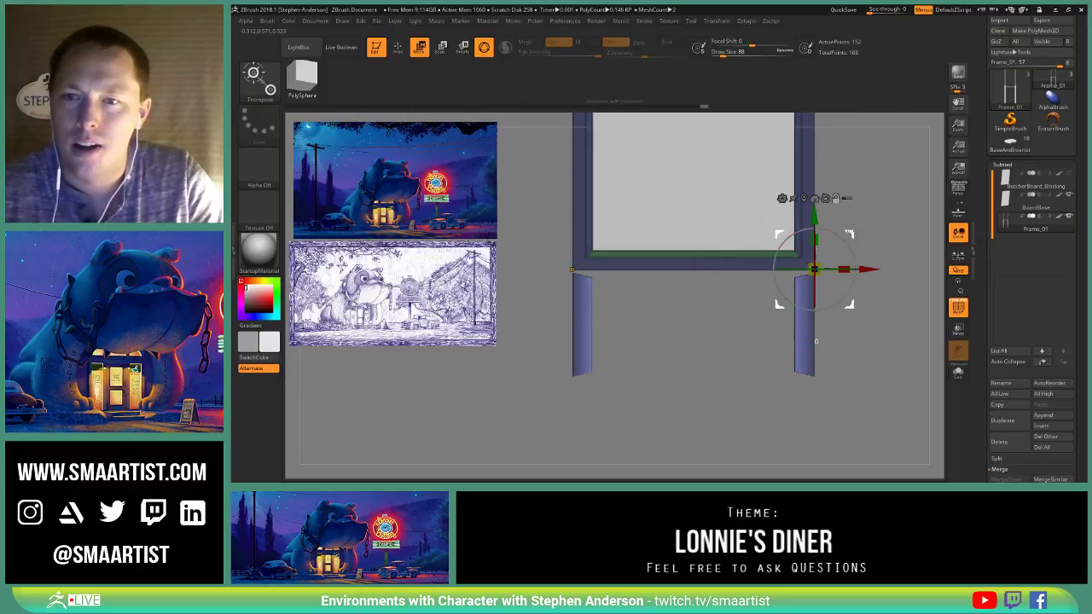
left_click_drag(814, 270, 792, 325, "alt")
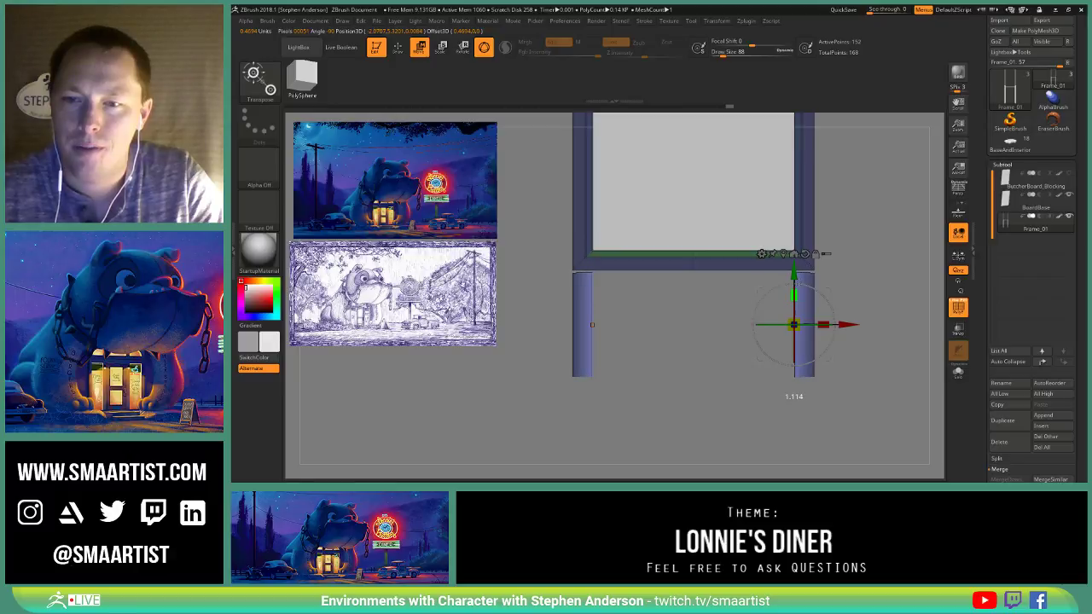
Step: Clear the mask on the legs and move them up against the frame's bottom edge
right_click_drag(843, 267, 870, 276, "ctrl")
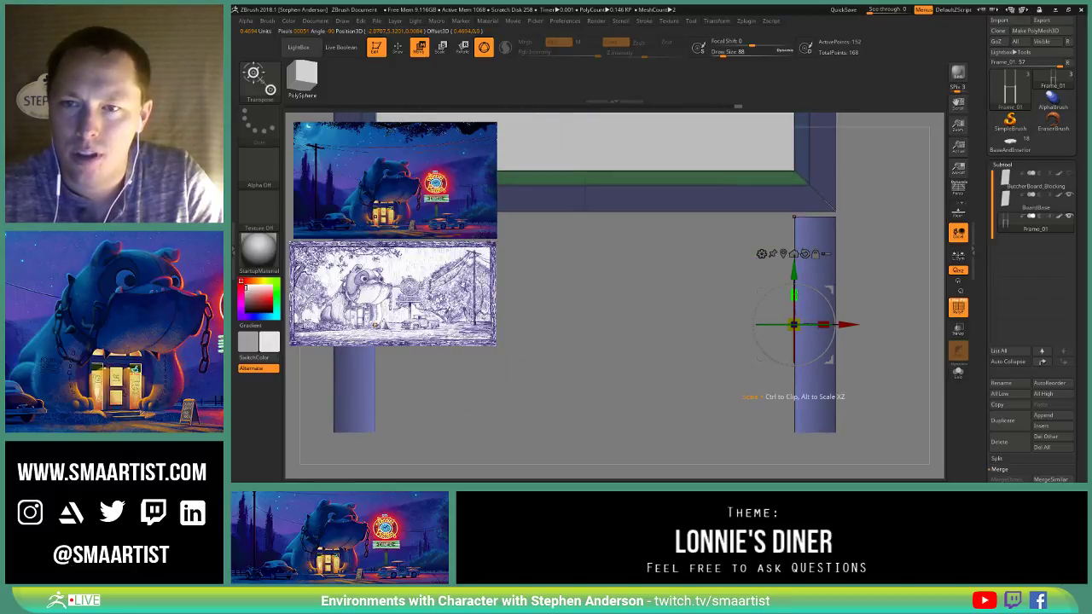
key("ctrl+shift+z")
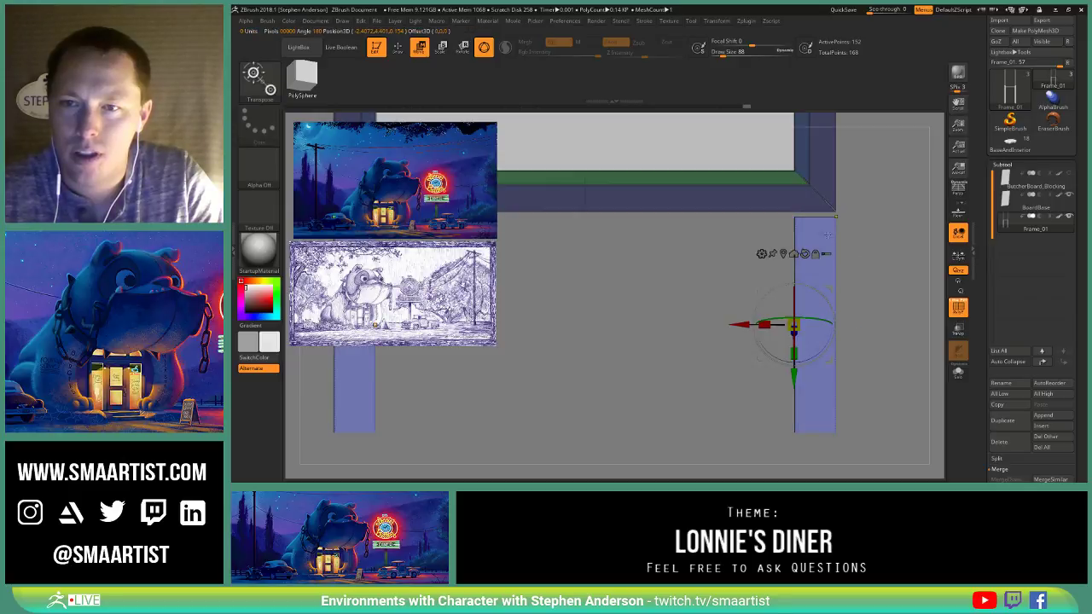
key("ctrl+shift+z")
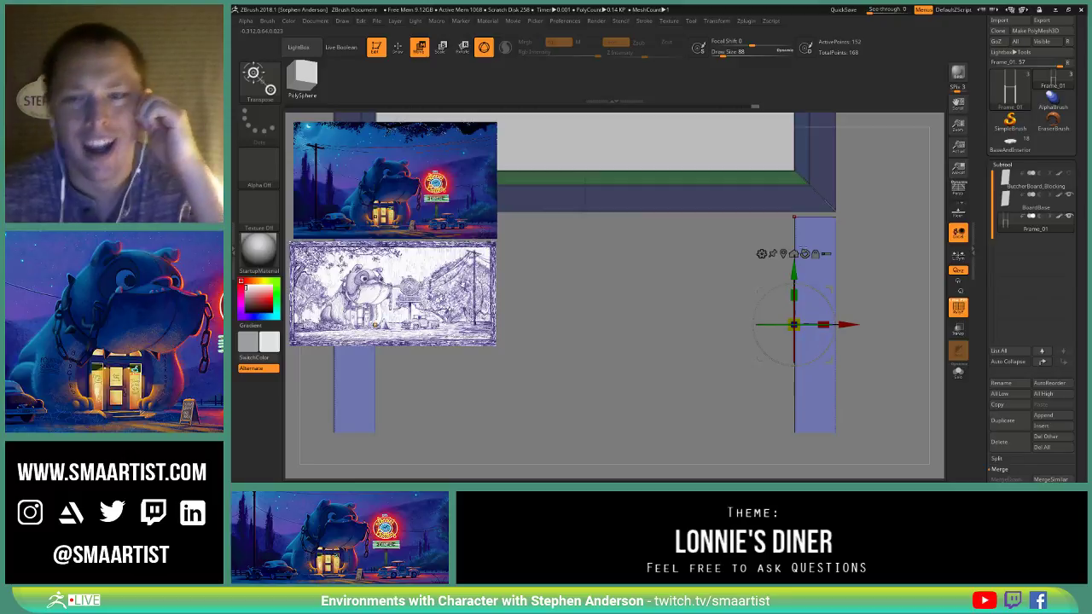
left_click_drag(793, 272, 793, 267)
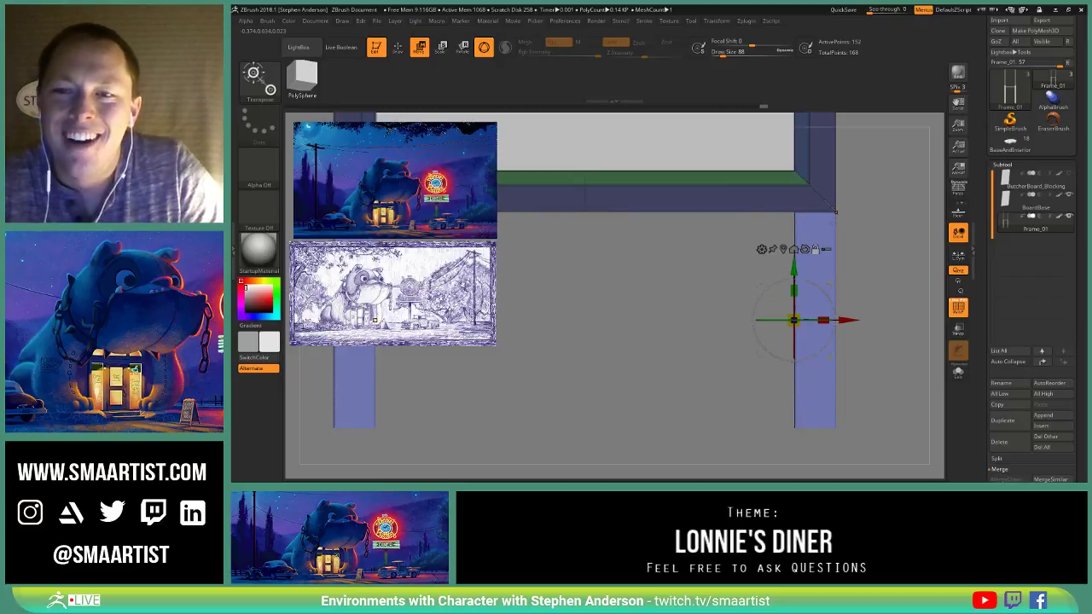
Step: Turn on local symmetry and widen both legs inward from their outer lower corners
left_click(836, 429)
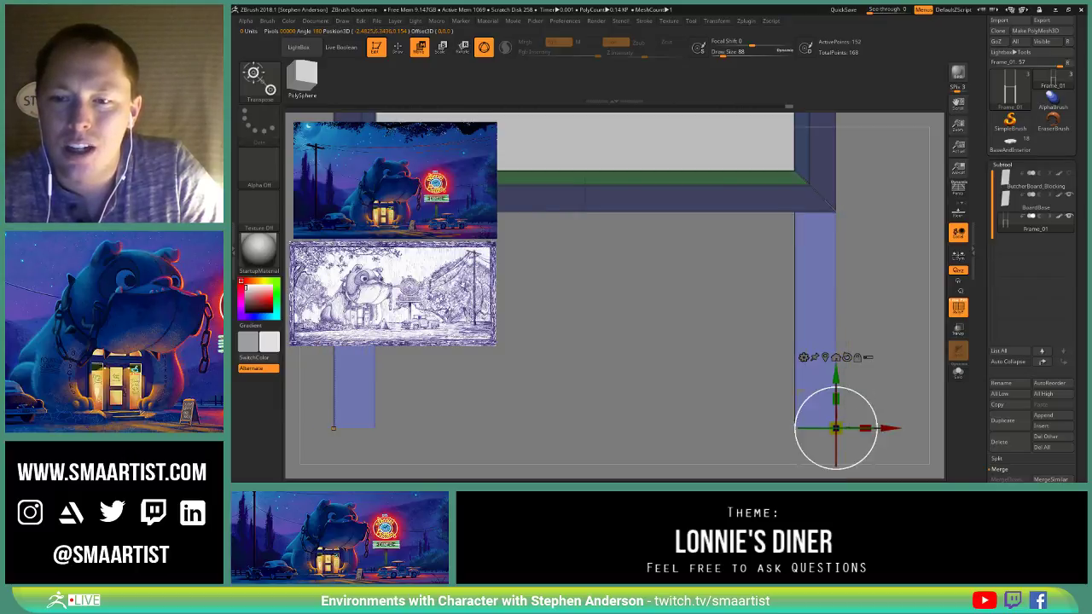
left_click(959, 258)
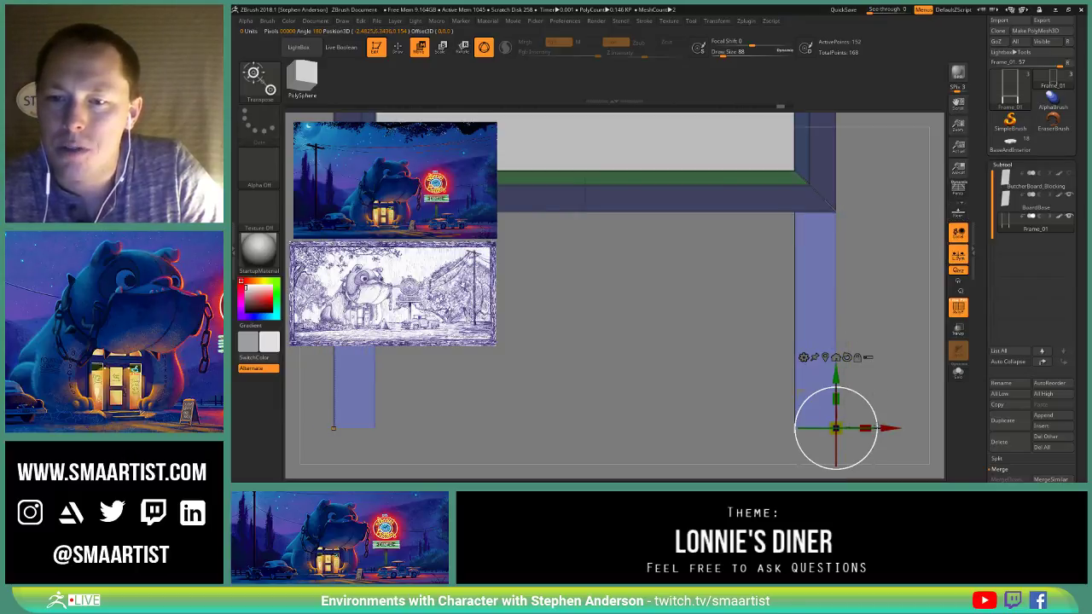
left_click_drag(979, 446, 1027, 449)
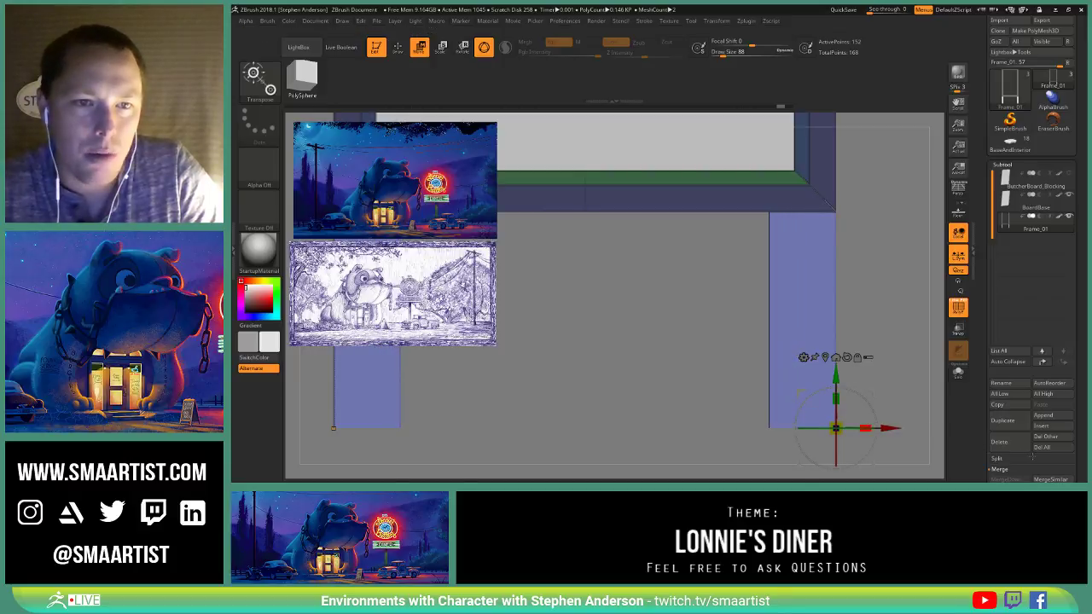
left_click_drag(1027, 451, 949, 452)
key("ctrl+z")
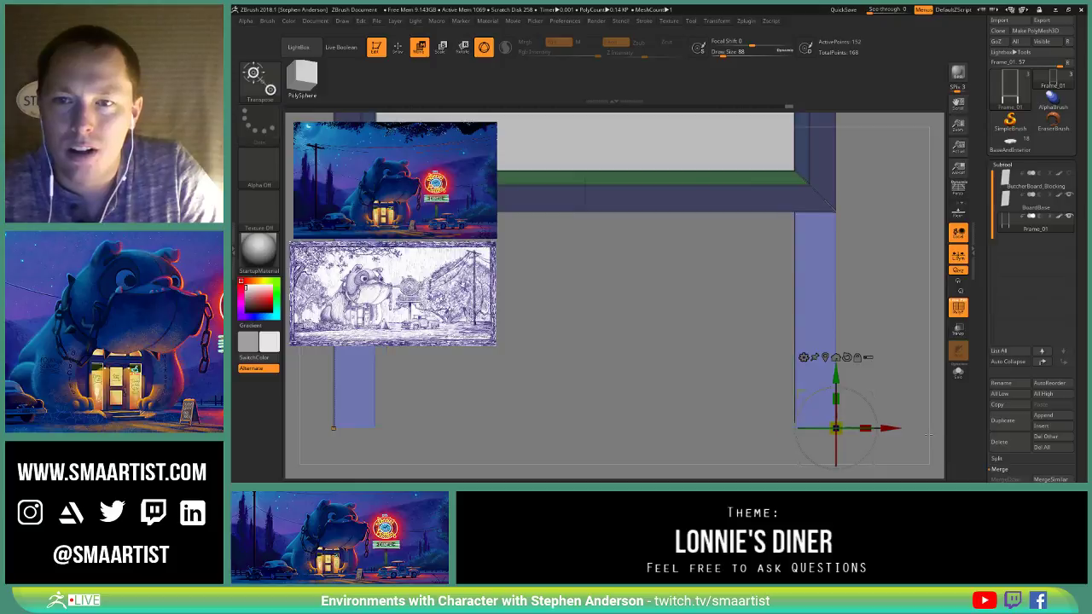
left_click_drag(865, 428, 977, 430)
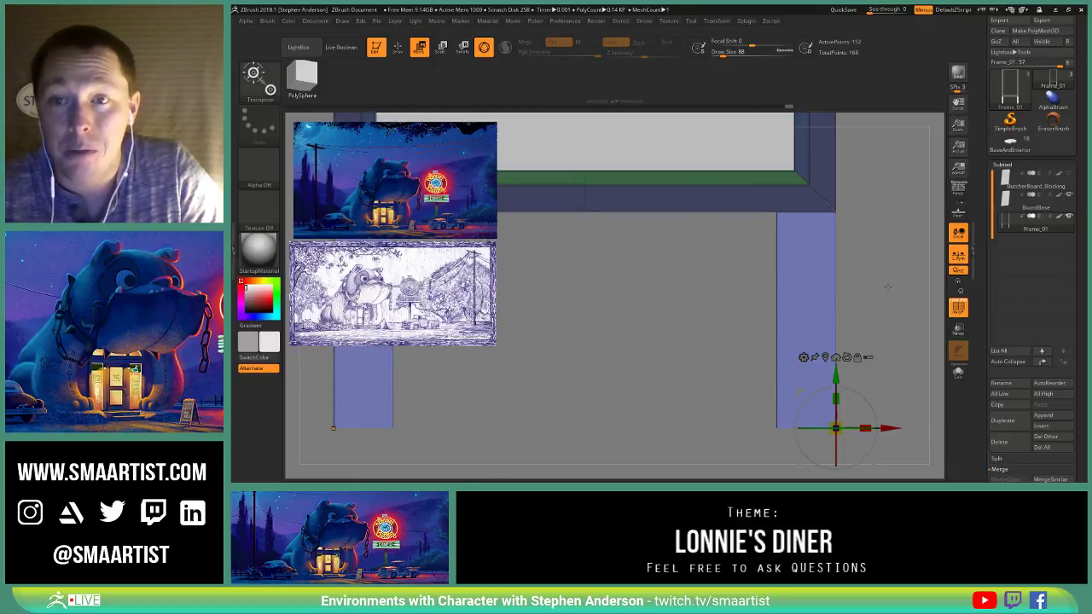
Step: Solo the frame subtool and inspect the new legs from several angles with the polyframe display off
right_click_drag(884, 288, 873, 278, "ctrl")
right_click_drag(873, 278, 877, 317, "alt")
left_click(957, 375)
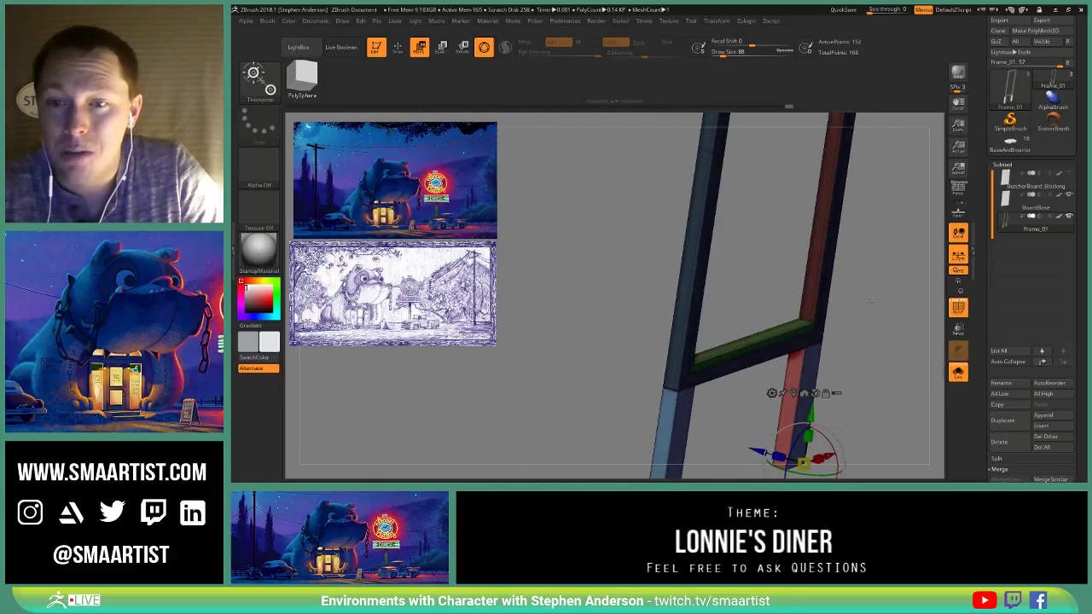
right_click_drag(856, 271, 842, 354)
right_click_drag(842, 354, 827, 216)
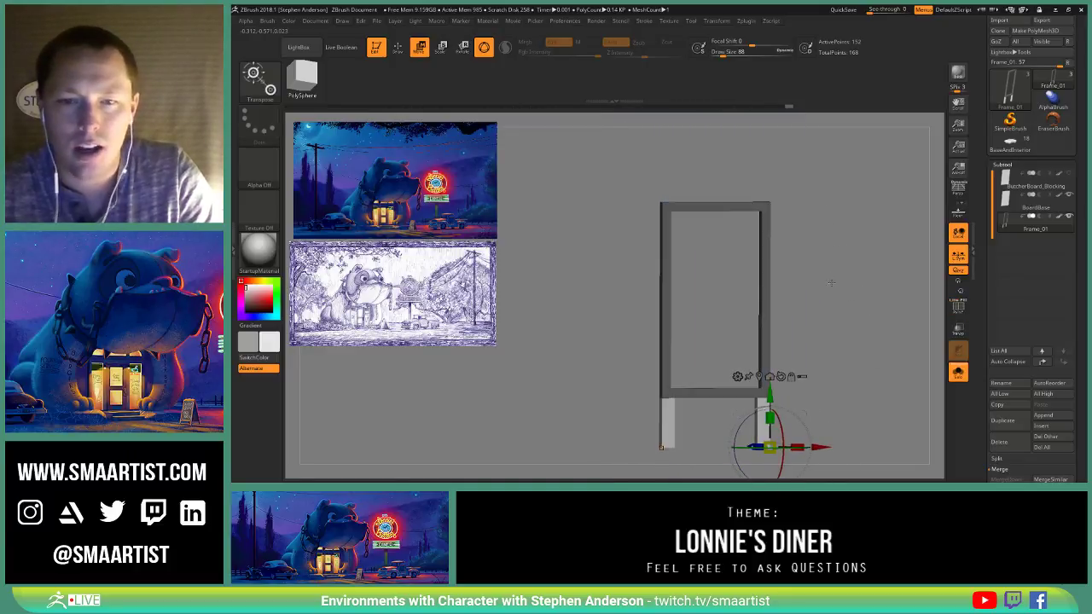
Step: Activate the ZModeler brush for working on the frame and reduce the draw size to 18
key("q")
key("b")
key("z")
key("m")
mouse_move(832, 282)
right_mouse_down()
mouse_move(850, 273)
mouse_move(834, 269)
mouse_move(819, 290)
mouse_move(708, 324)
mouse_move(682, 313)
right_mouse_up()
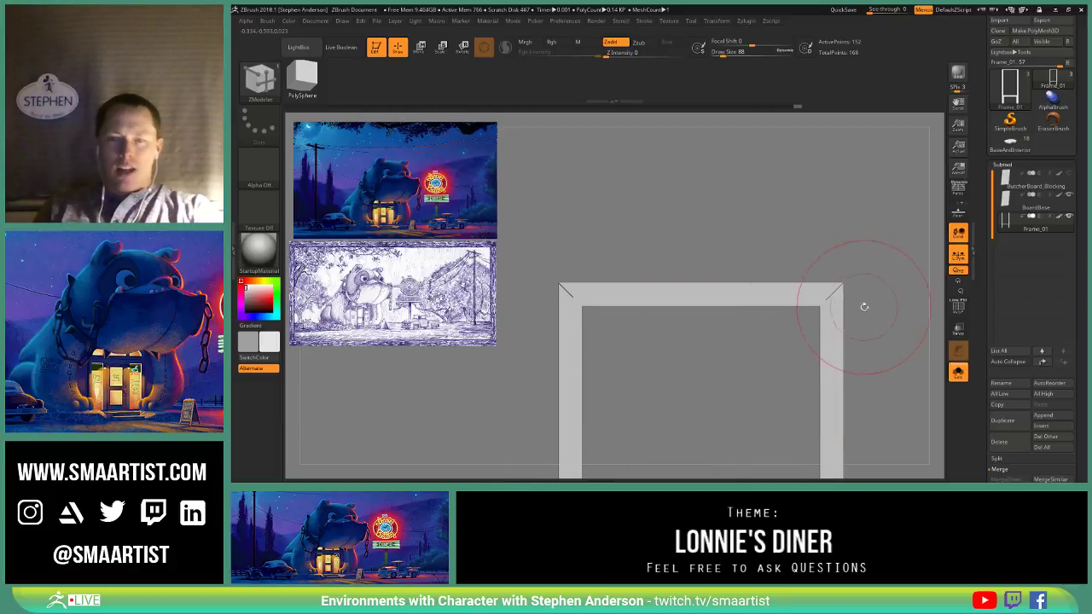
left_click_drag(863, 322, 844, 305, "alt")
key("s")
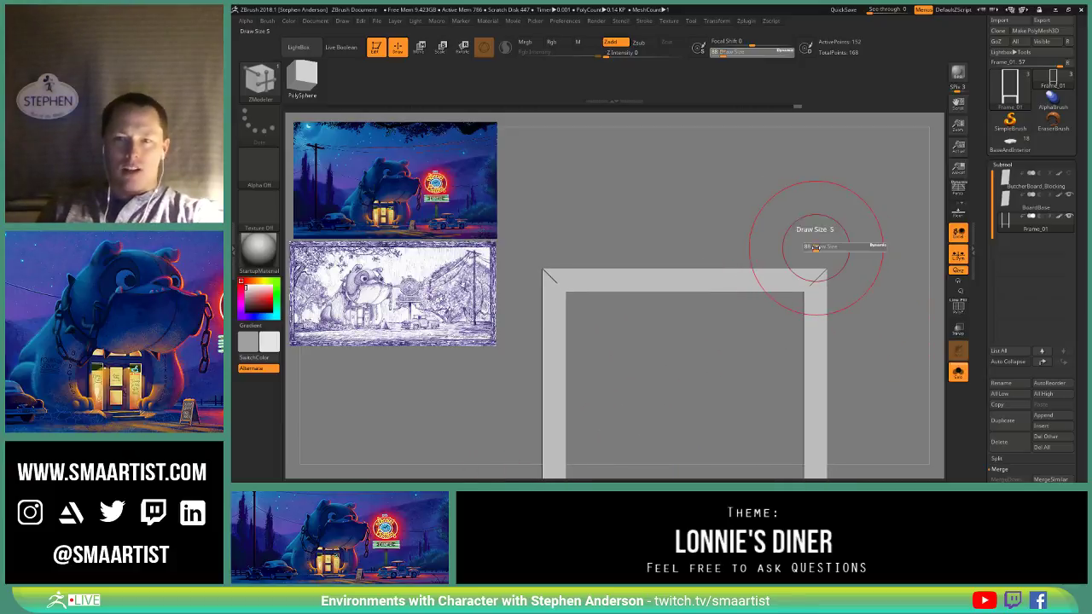
Step: Sketch a scalloped crown shape above the frame's top rail with a lasso mask
key("ctrl")
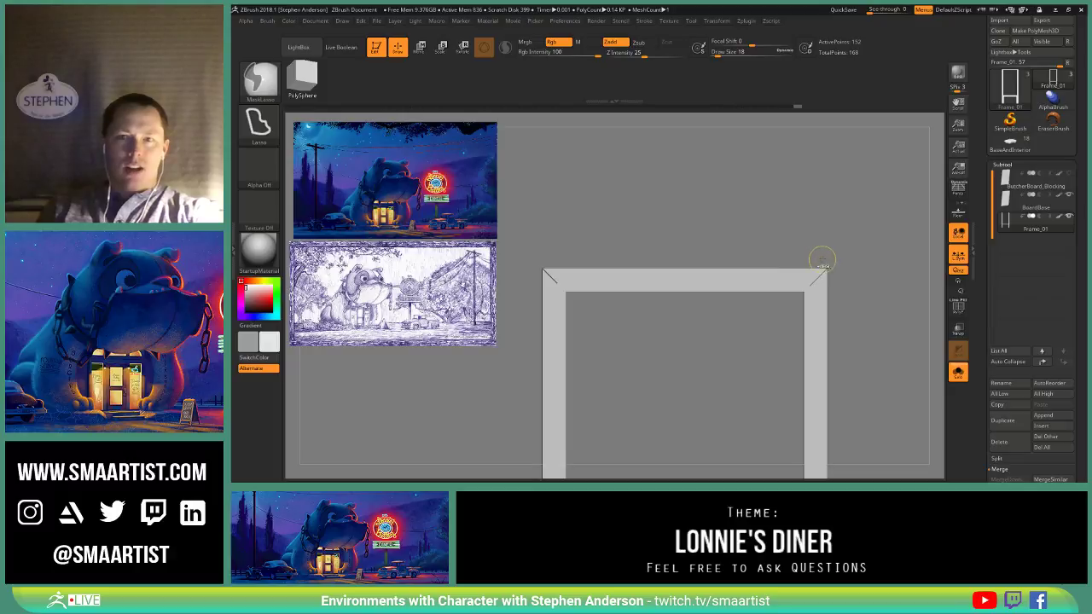
mouse_move(825, 258)
left_mouse_down("ctrl")
mouse_move(714, 195)
mouse_move(621, 211)
mouse_move(543, 274)
left_mouse_up("ctrl")
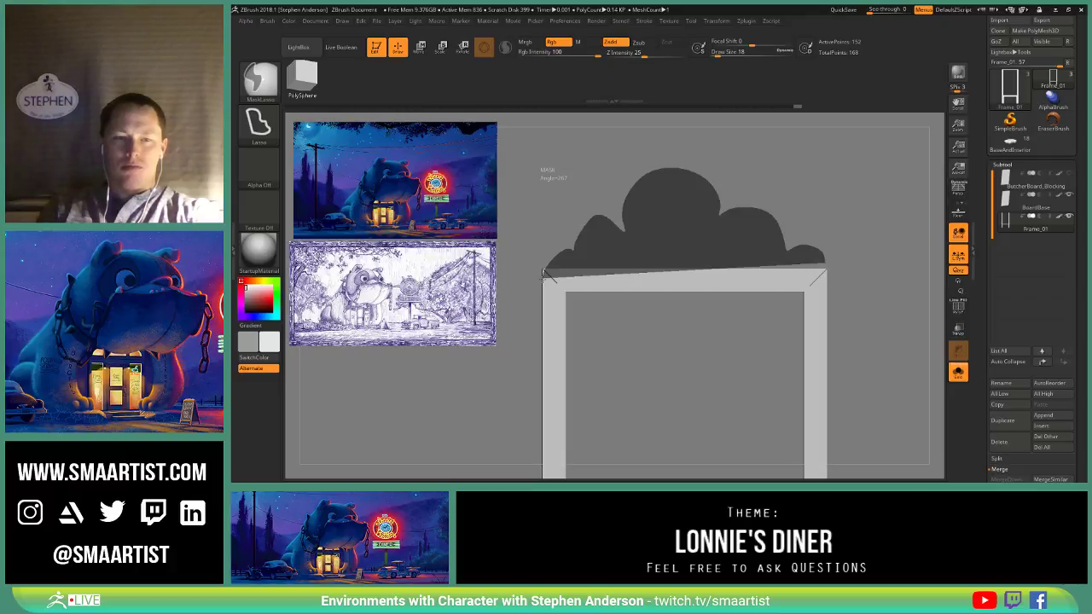
left_click_drag(543, 275, 545, 273, "ctrl")
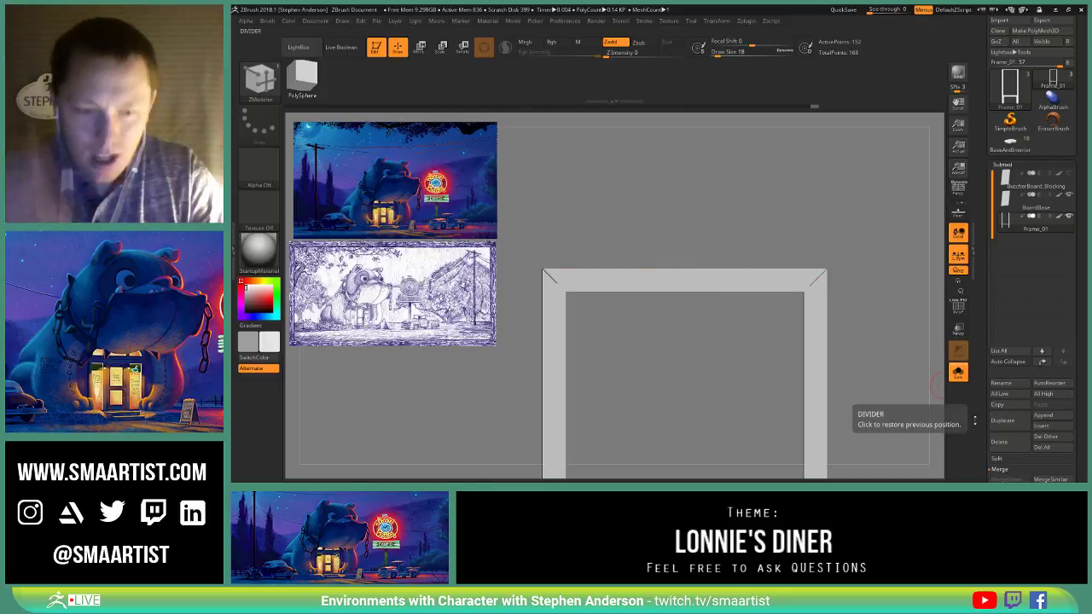
Step: Turn on the polyframe display and isolate the frame's top rail by its polygroup
left_click_drag(774, 353, 815, 286)
right_click_drag(816, 286, 771, 205)
key("shift+f")
right_click_drag(771, 204, 772, 128, "alt")
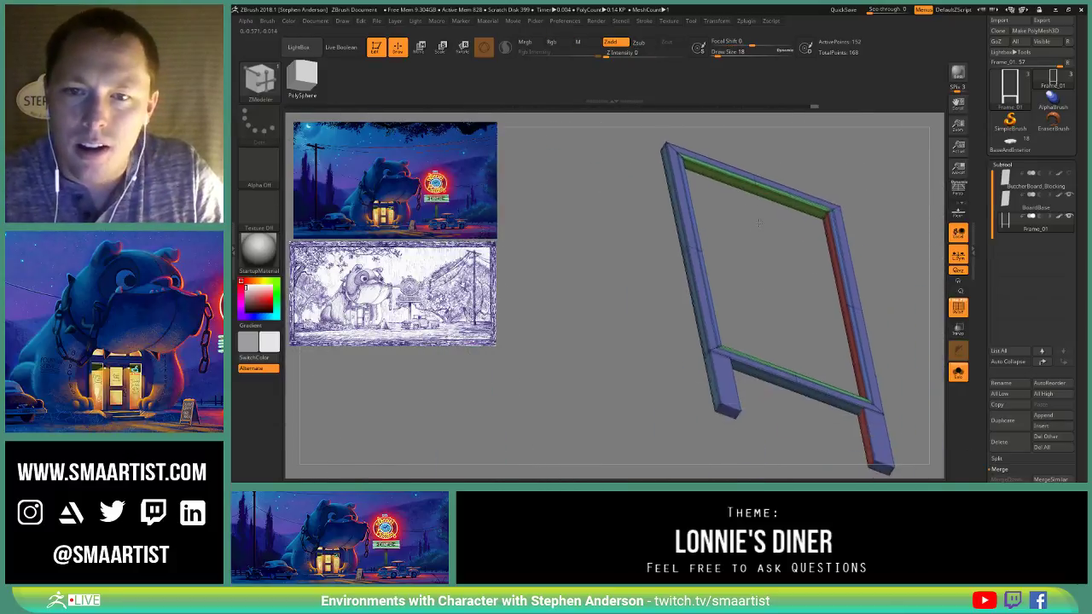
right_click_drag(772, 281, 773, 247)
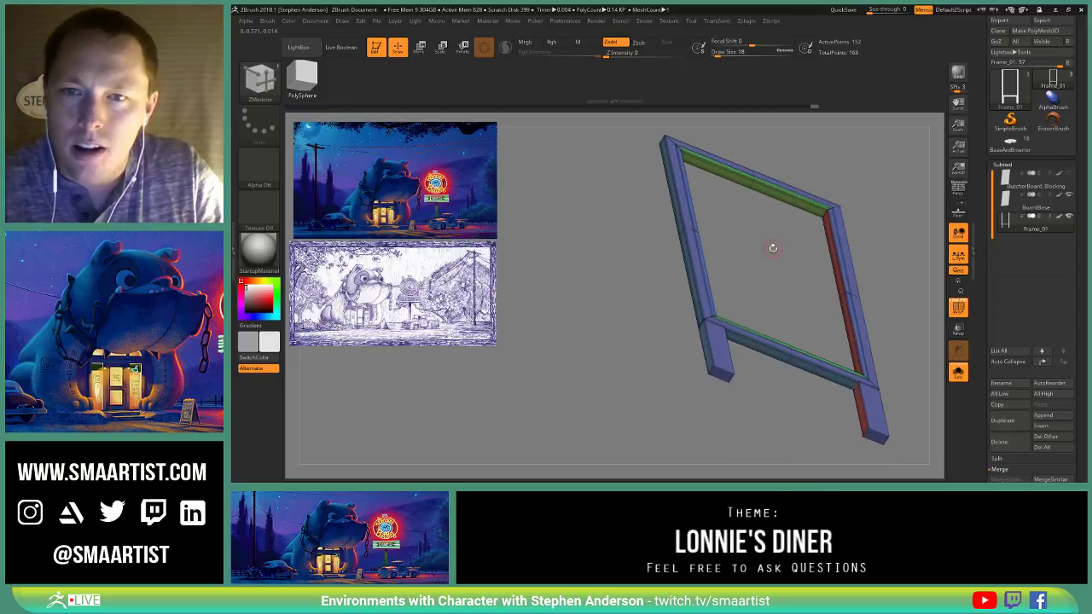
left_click(757, 182, "ctrl+shift")
mouse_move(778, 253)
right_mouse_down()
mouse_move(761, 198)
mouse_move(768, 238)
mouse_move(792, 272)
right_mouse_up()
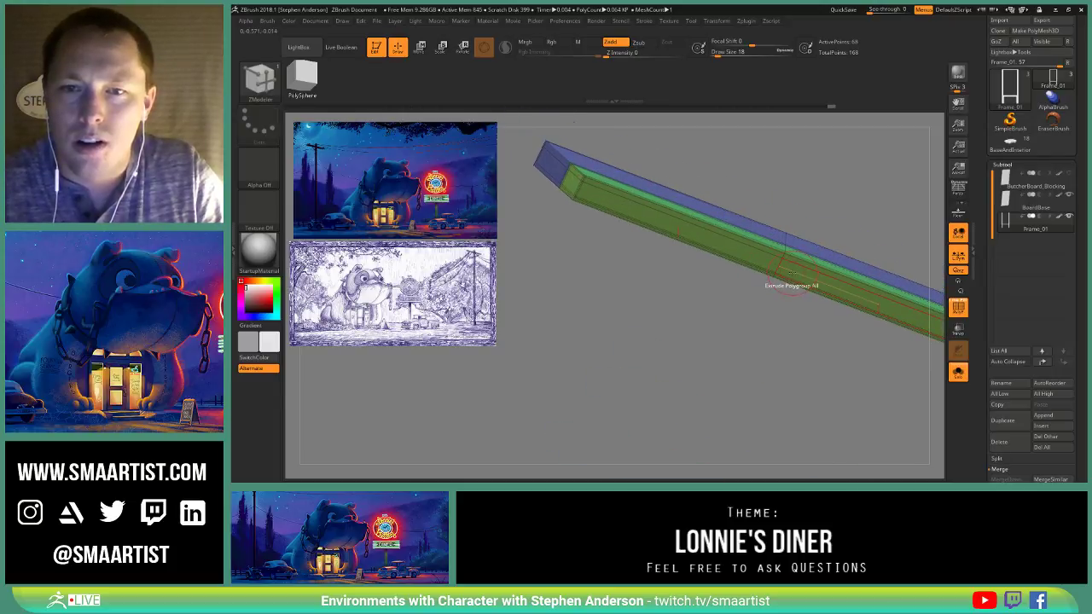
Step: QMesh the top rail's inner face with the A Single Poly target and unhide the whole frame
key("space")
left_click(858, 119)
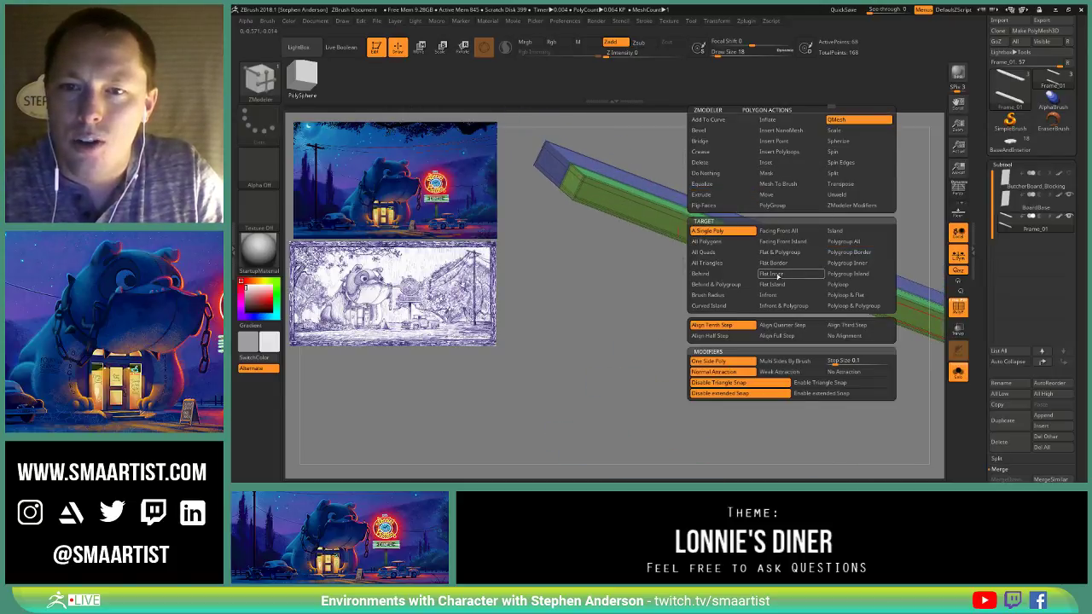
mouse_move(668, 225)
left_mouse_down()
mouse_move(645, 173)
mouse_move(650, 183)
left_mouse_up()
mouse_move(655, 249)
left_mouse_down()
mouse_move(718, 258)
mouse_move(739, 196)
mouse_move(750, 279)
mouse_move(768, 294)
mouse_move(722, 170)
mouse_move(738, 246)
left_mouse_up()
left_click(836, 277, "ctrl+shift")
left_click_drag(805, 262, 760, 253)
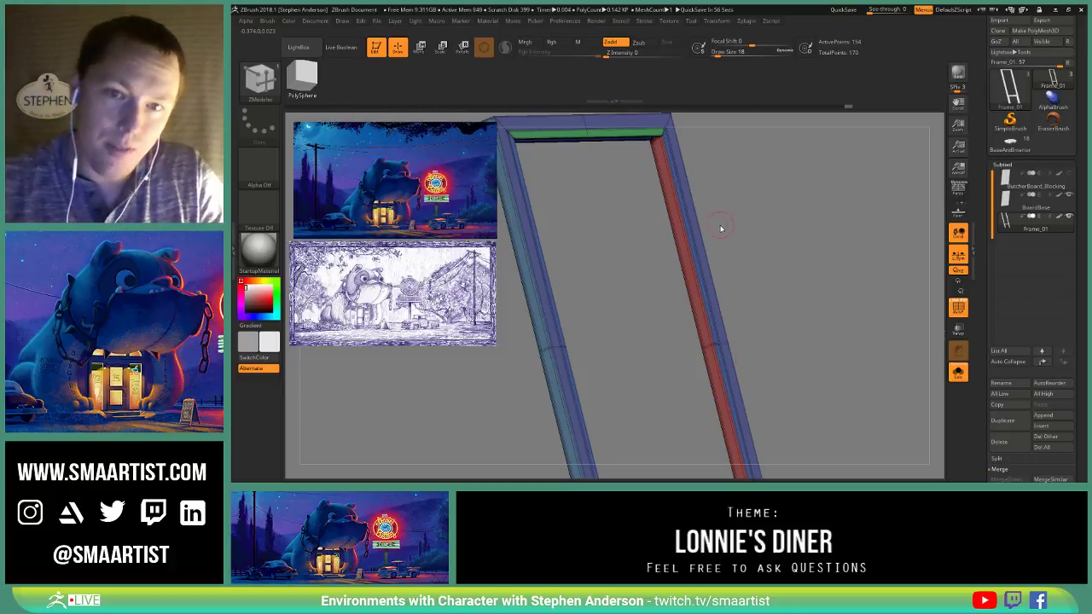
Step: QMesh both inner-face polygons of the frame's side rail together, undoing the attempt on only the upper polygon
left_click(691, 273)
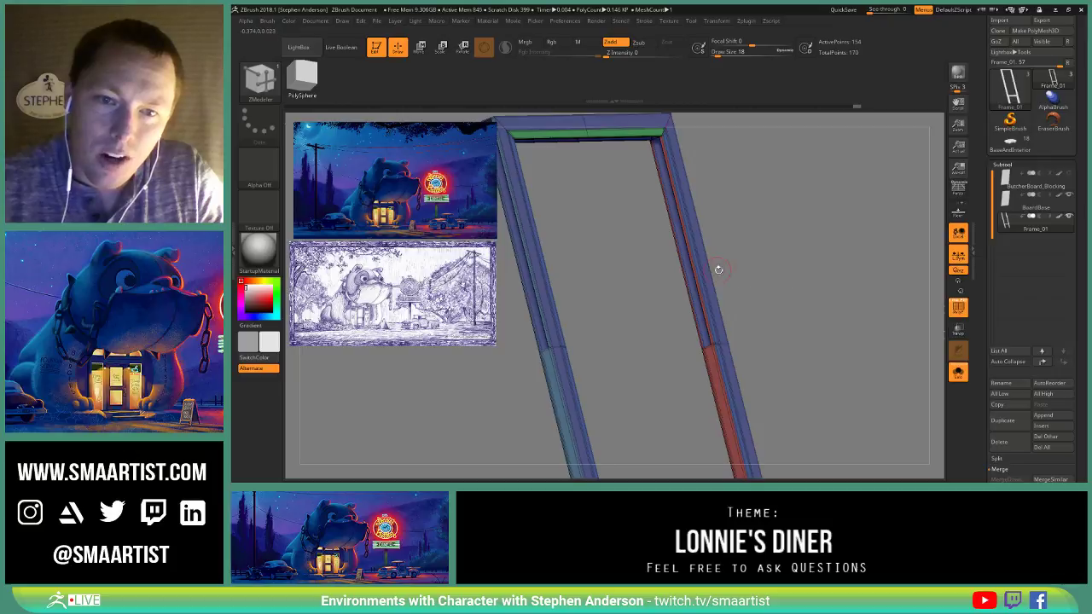
key("ctrl+z")
left_click_drag(767, 302, 693, 296)
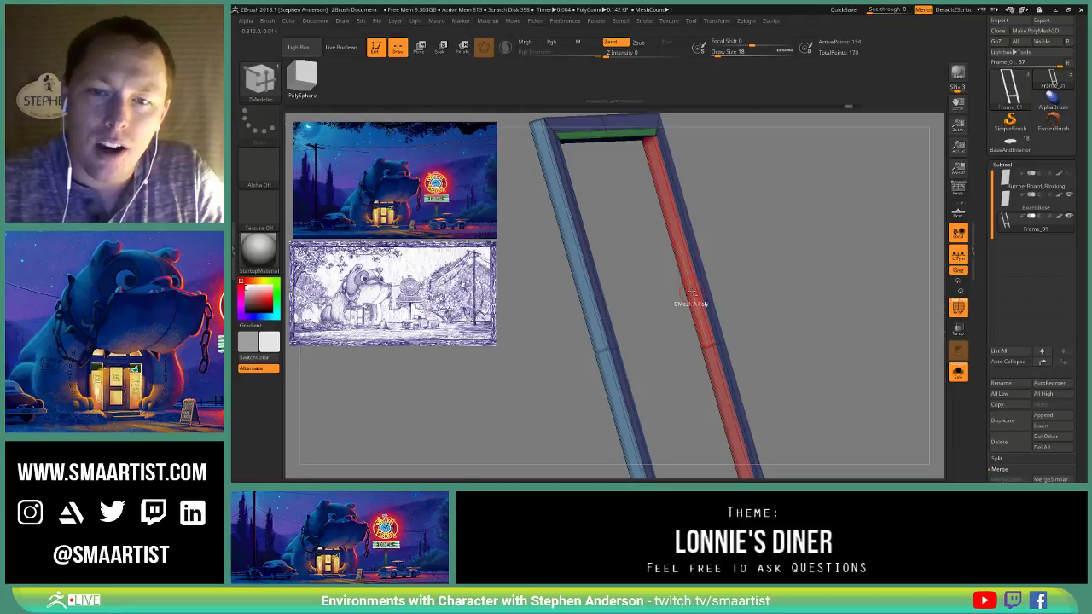
left_click(692, 292, "alt")
left_click_drag(707, 343, 710, 354, "alt")
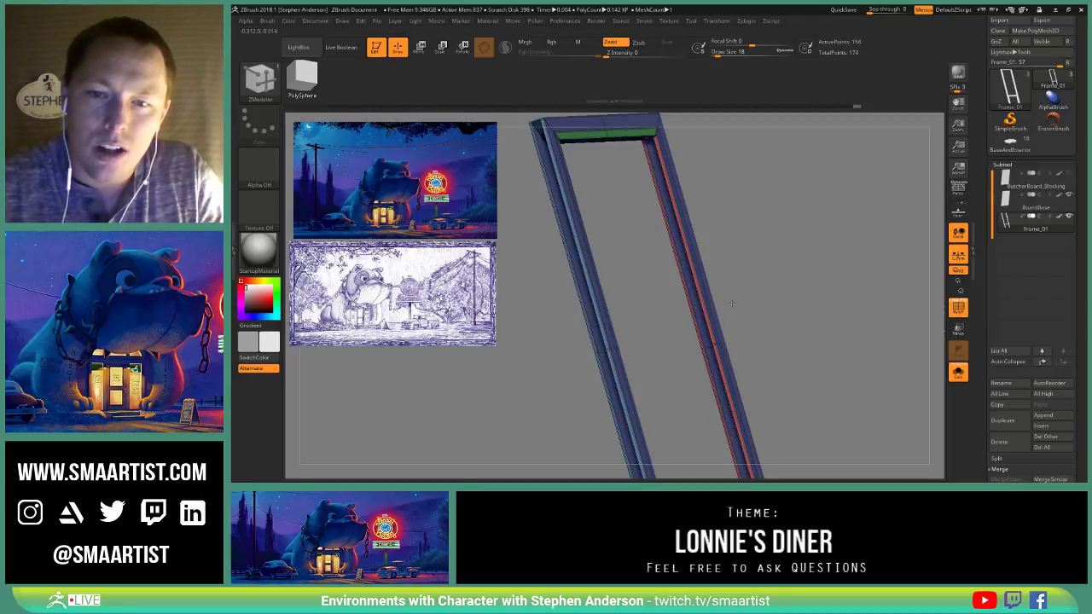
left_click_drag(728, 304, 731, 277)
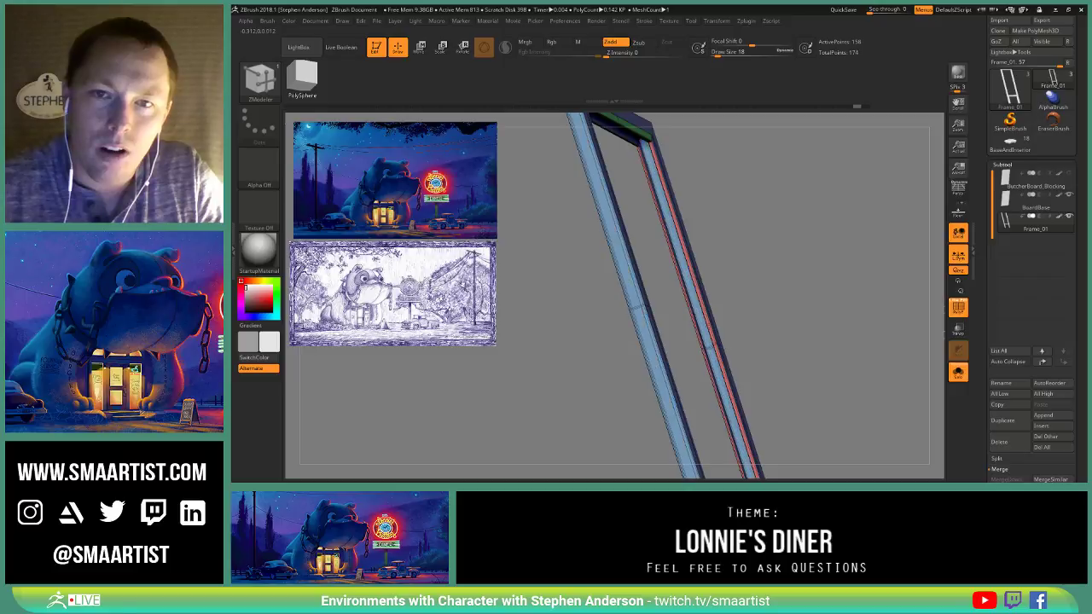
left_click_drag(726, 295, 841, 369)
mouse_move(787, 313)
left_mouse_down()
mouse_move(764, 307)
mouse_move(772, 294)
mouse_move(792, 310)
left_mouse_up()
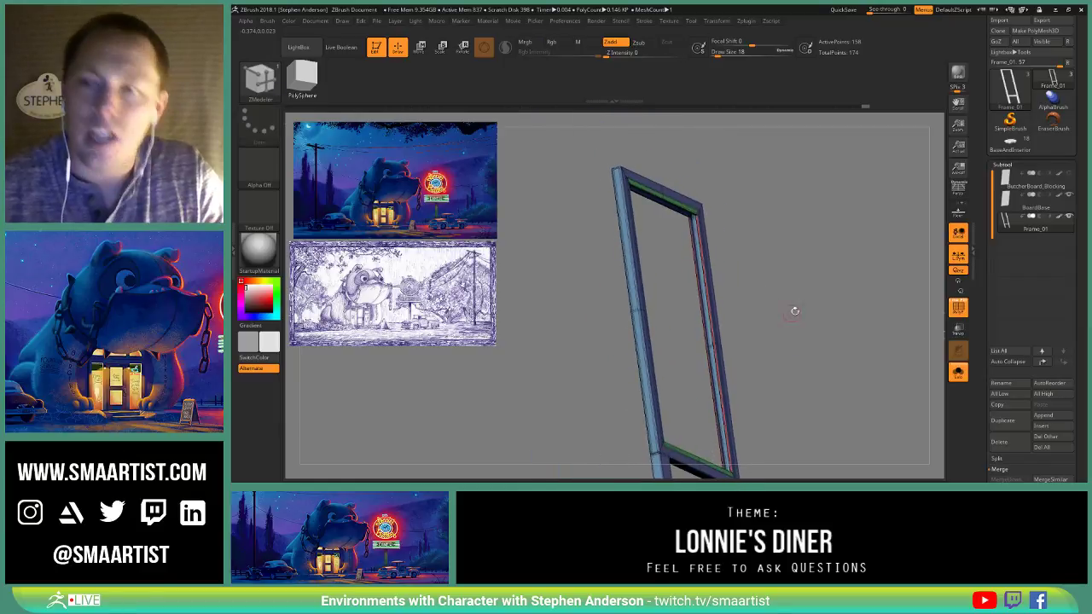
Step: Make the BoardBase subtool active, turn Solo off and turn on perspective for a close view of the board in the frame
left_click(1022, 205)
left_click(958, 372)
mouse_move(926, 358)
left_mouse_down()
mouse_move(771, 256)
mouse_move(916, 348)
left_mouse_up()
mouse_move(831, 324)
right_mouse_down("alt")
mouse_move(860, 295)
mouse_move(815, 286)
mouse_move(797, 317)
right_mouse_up("alt")
left_click(959, 332)
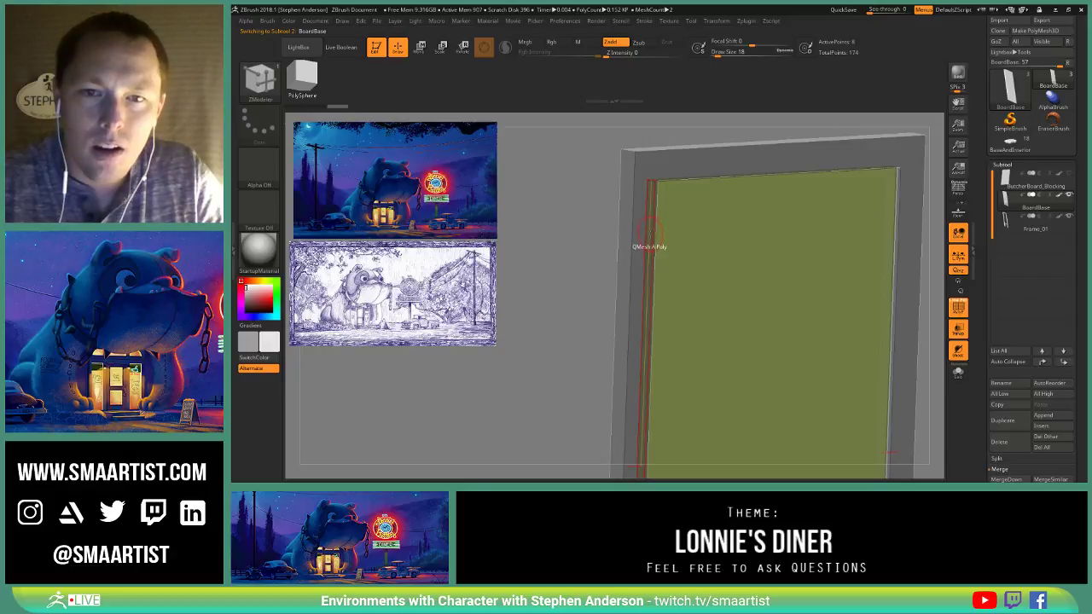
Step: QMesh the board's outer side faces with the Polyloop target and turn the polyframe display off
key("space")
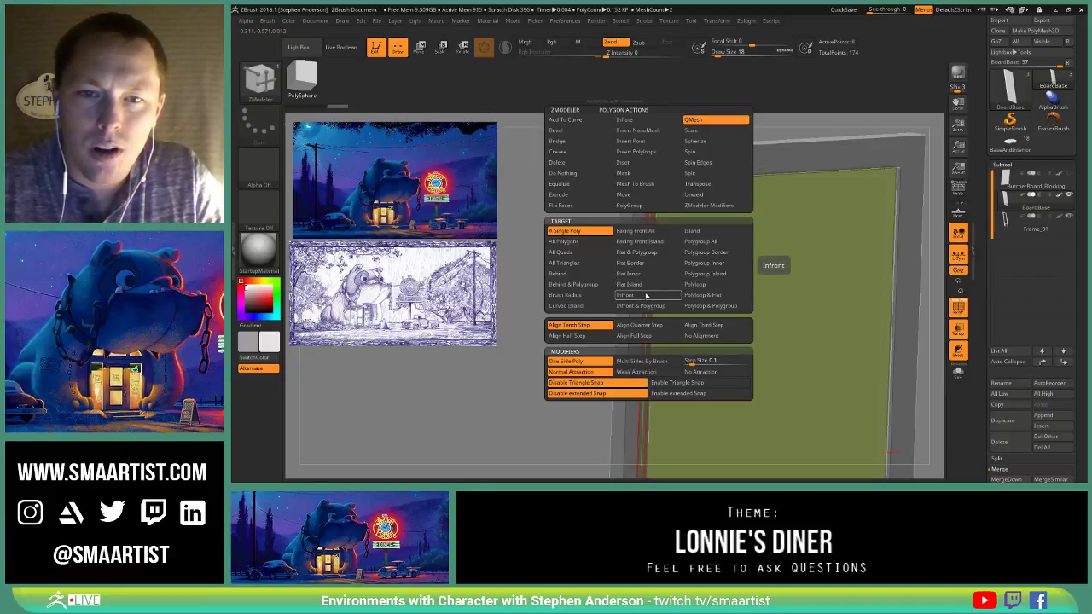
left_click(695, 284)
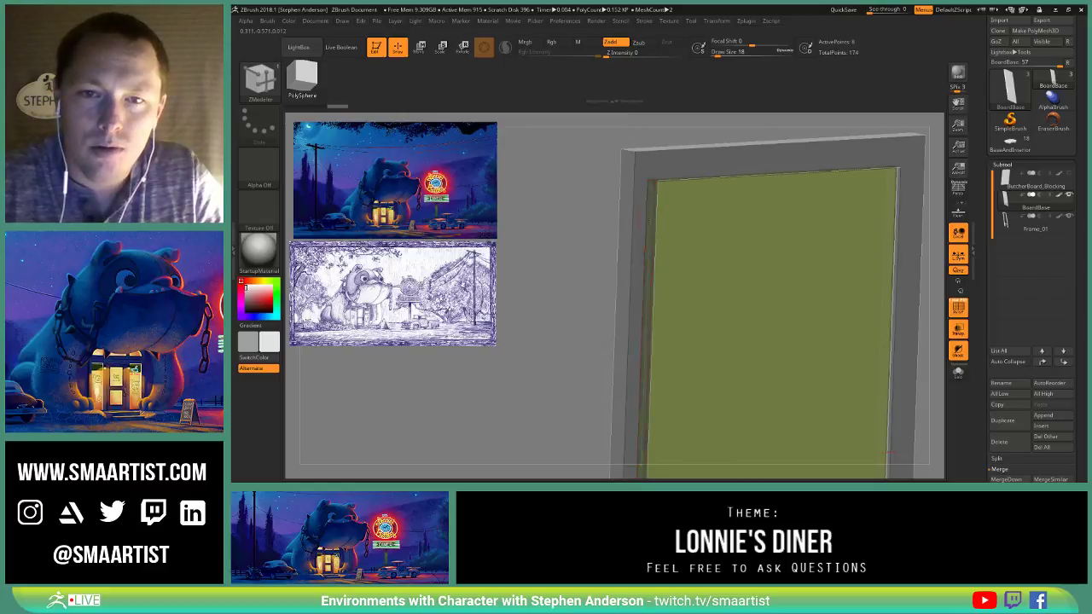
left_click_drag(646, 221, 640, 219)
mouse_move(641, 222)
right_mouse_down()
mouse_move(665, 235)
mouse_move(638, 202)
mouse_move(672, 222)
mouse_move(740, 227)
mouse_move(762, 268)
mouse_move(748, 257)
mouse_move(750, 336)
right_mouse_up()
key("shift+f")
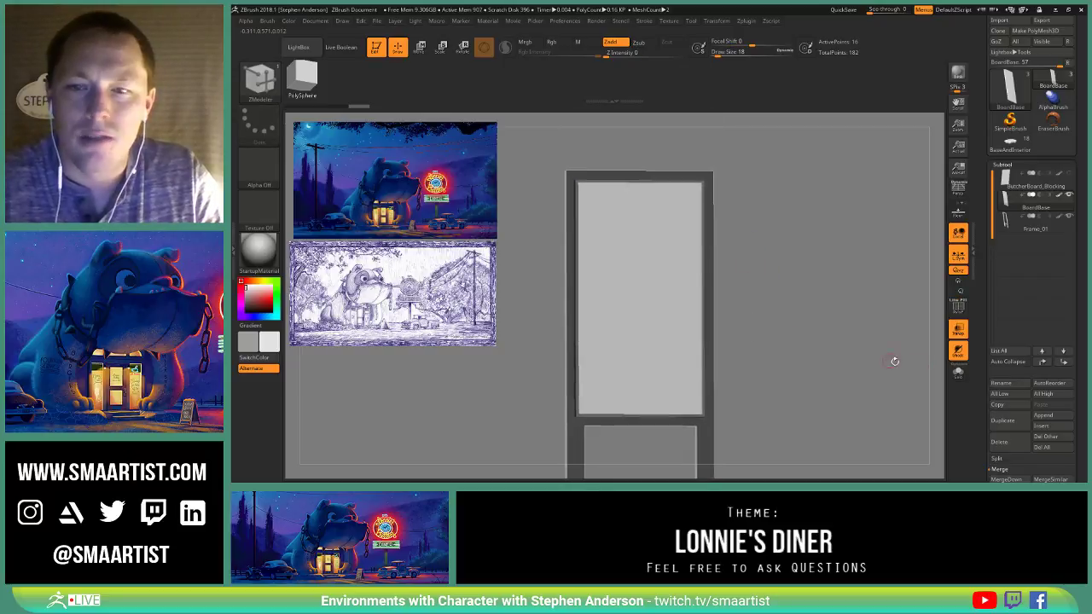
Step: Turn perspective off and inspect how the board fits the frame's inner edges and corners from several angles
left_click(964, 335)
mouse_move(861, 286)
right_mouse_down()
mouse_move(841, 265)
mouse_move(773, 256)
mouse_move(808, 271)
mouse_move(627, 256)
mouse_move(746, 253)
mouse_move(682, 154)
right_mouse_up()
mouse_move(851, 310)
right_mouse_down()
mouse_move(860, 328)
mouse_move(809, 331)
mouse_move(793, 317)
mouse_move(819, 319)
mouse_move(819, 346)
mouse_move(856, 372)
mouse_move(831, 373)
mouse_move(717, 213)
mouse_move(658, 365)
mouse_move(733, 364)
mouse_move(692, 372)
mouse_move(687, 385)
right_mouse_up()
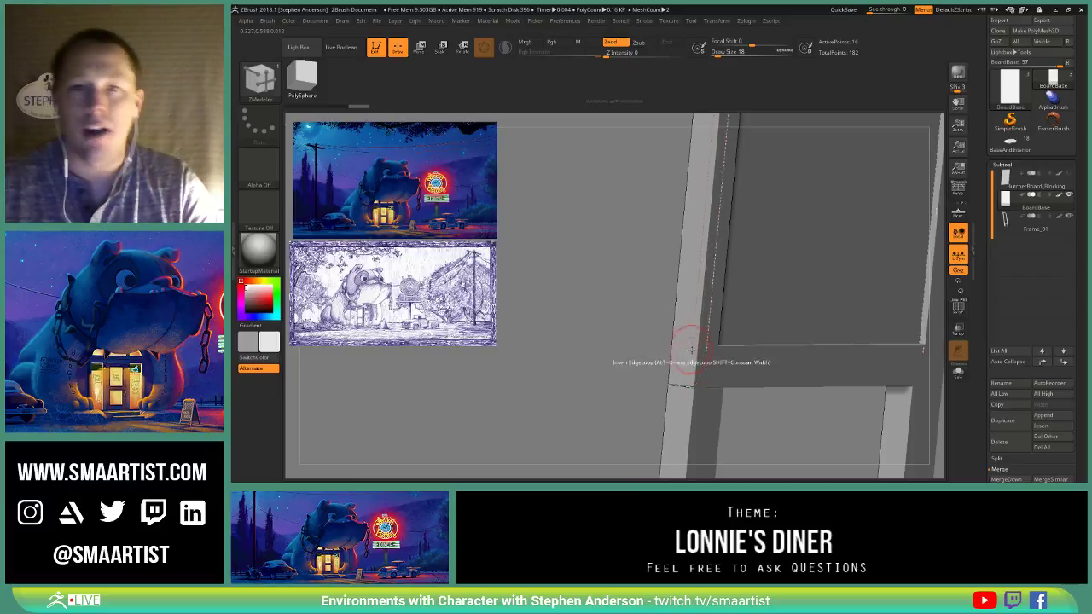
right_click_drag(729, 378, 628, 282)
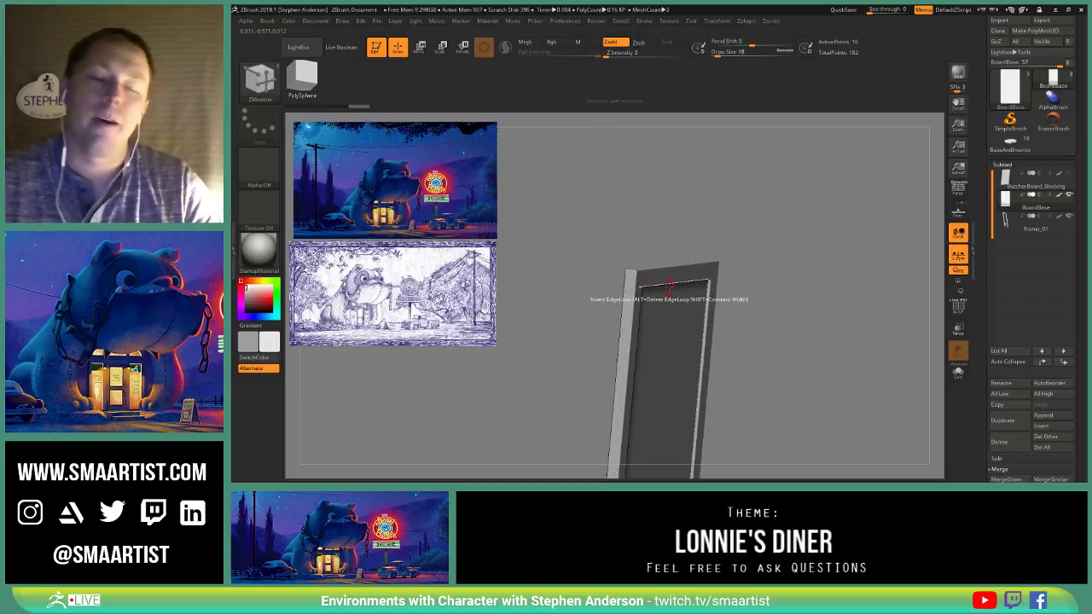
right_click_drag(668, 281, 599, 285)
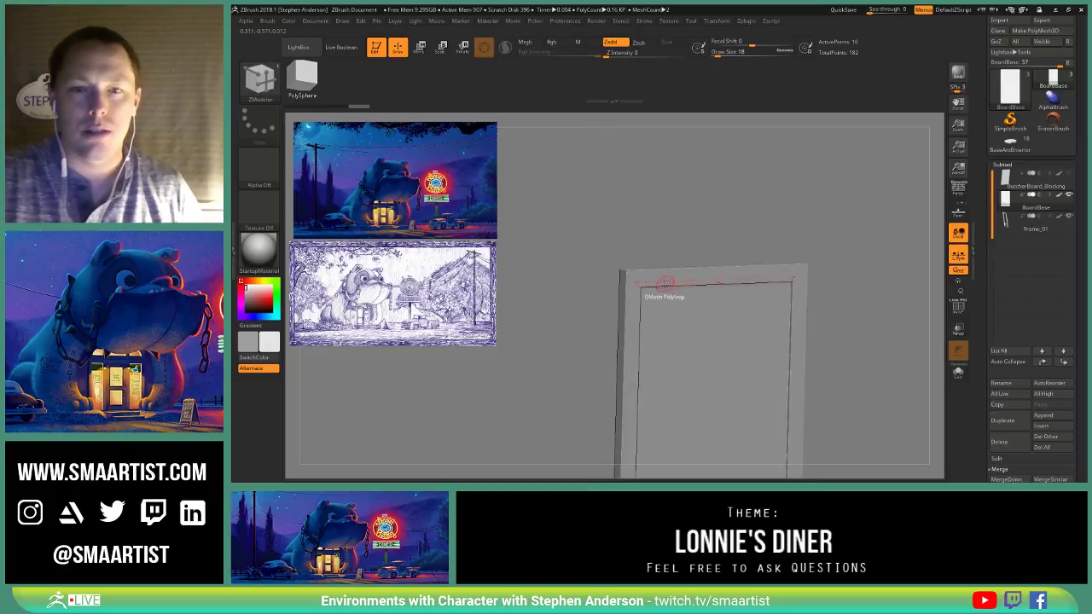
right_click_drag(797, 309, 797, 277, "alt")
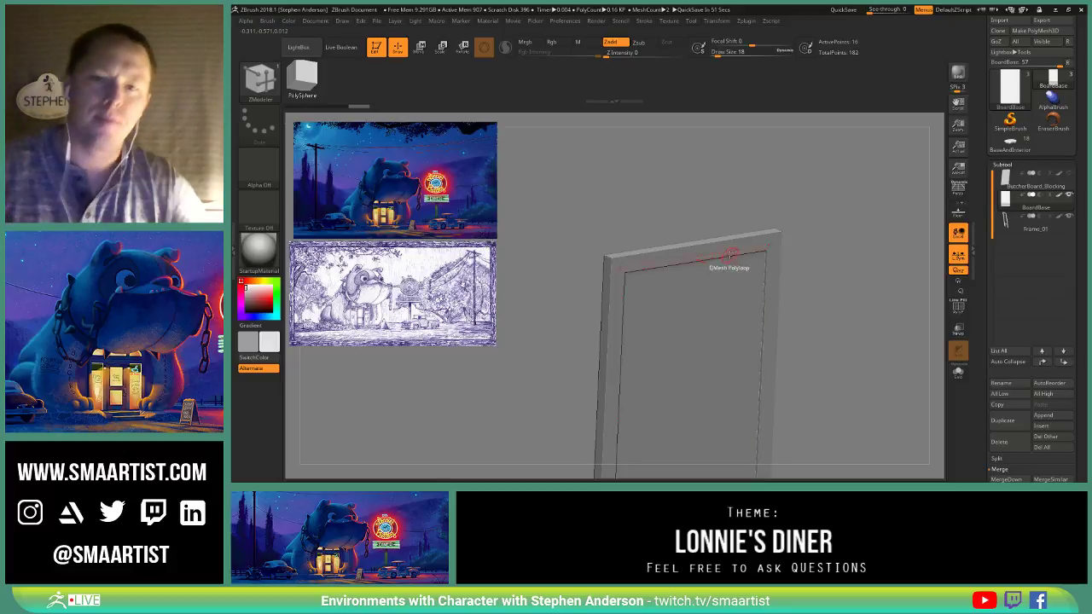
left_click_drag(782, 218, 813, 270)
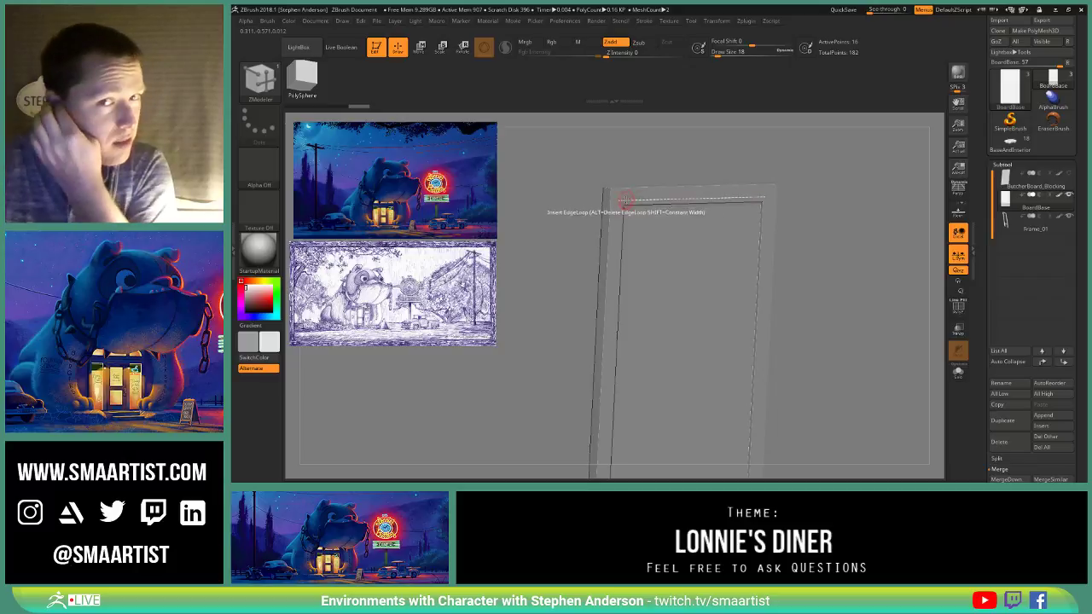
left_click_drag(677, 168, 788, 251)
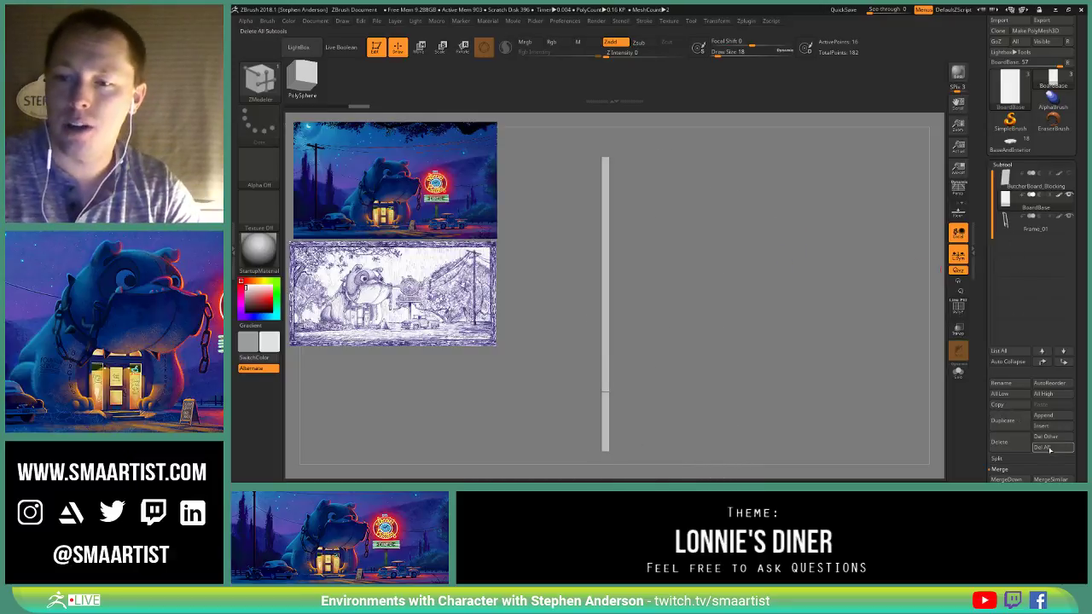
Step: Merge the frame down into the BoardBase subtool and duplicate the combined panel a short distance along Z
left_click(1011, 479)
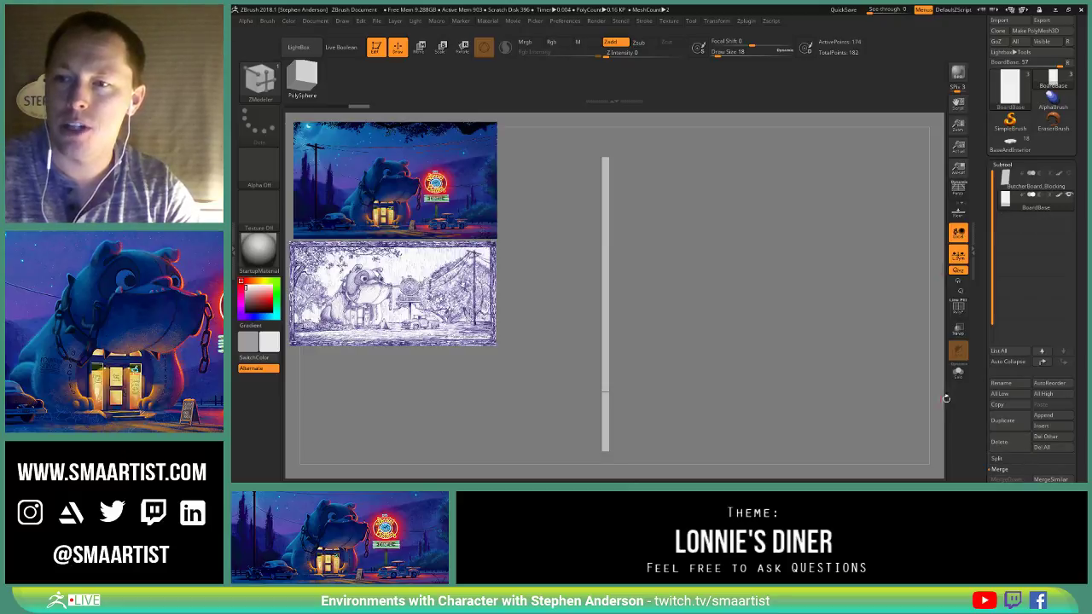
left_click_drag(896, 296, 819, 289)
key("w")
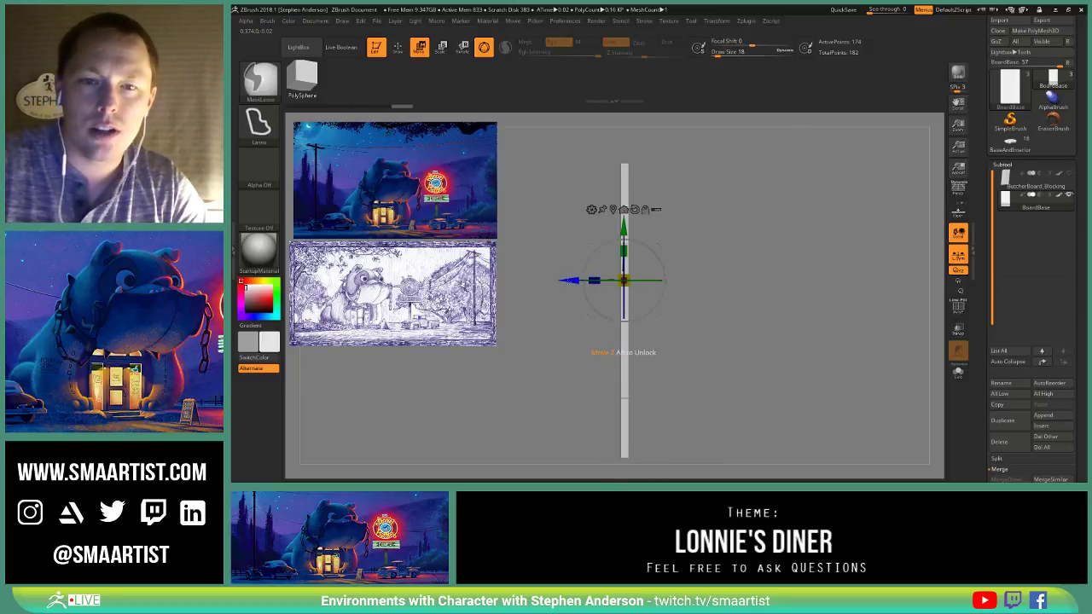
left_click_drag(570, 281, 560, 281, "ctrl")
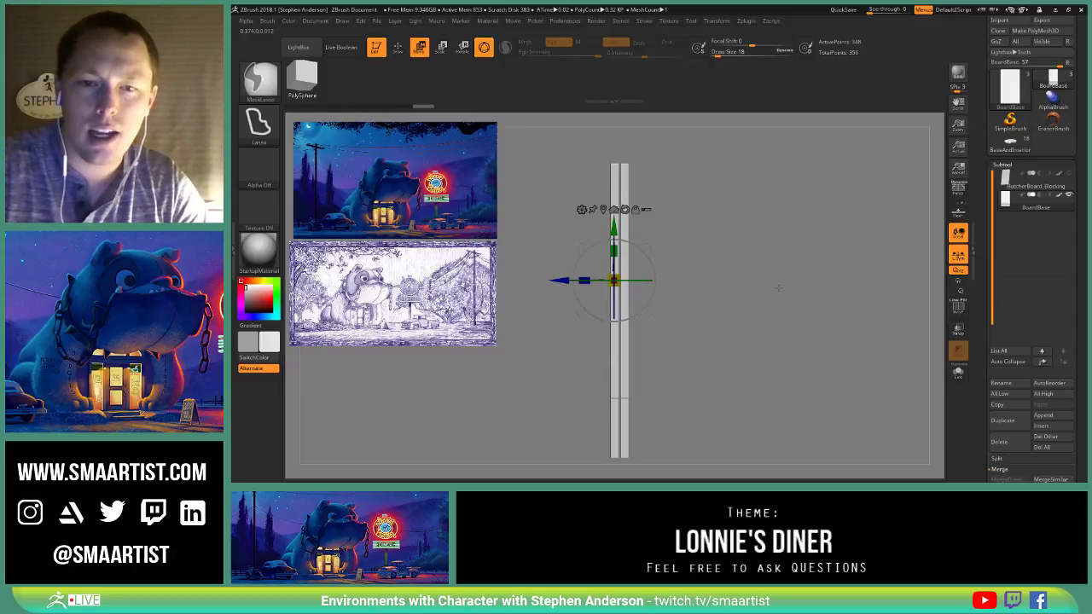
scroll(1068, 390, "down", 5)
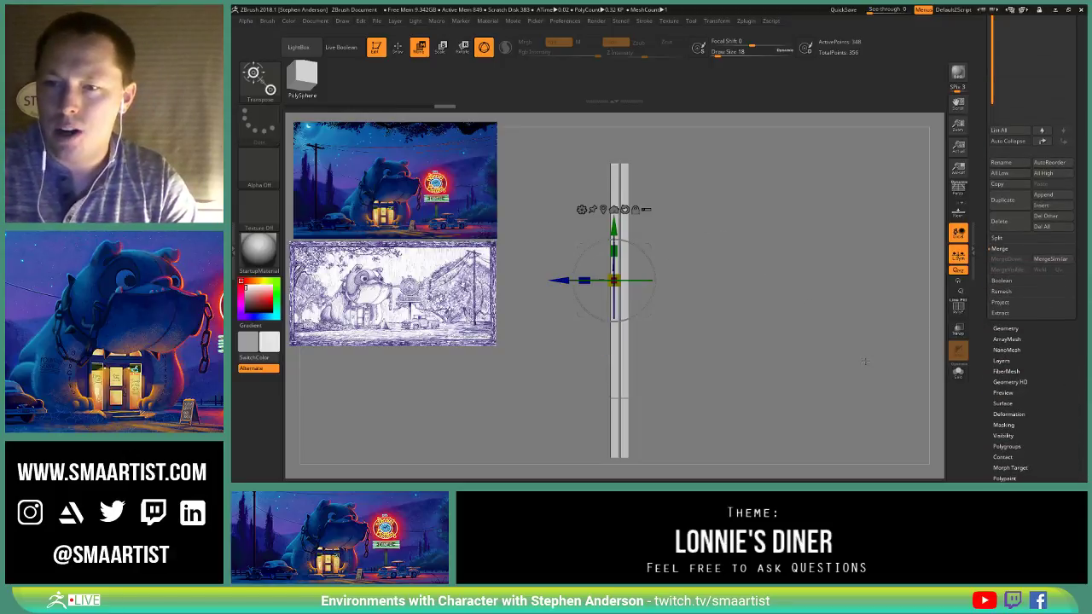
Step: Mask everything above the legs on both panels, leaving only the legs unmasked
right_click_drag(865, 361, 747, 324)
right_click_drag(747, 324, 772, 120, "ctrl")
right_click_drag(789, 329, 754, 332)
mouse_move(795, 309)
left_mouse_down("ctrl")
mouse_move(812, 424)
mouse_move(549, 363)
mouse_move(551, 346)
left_mouse_up("ctrl")
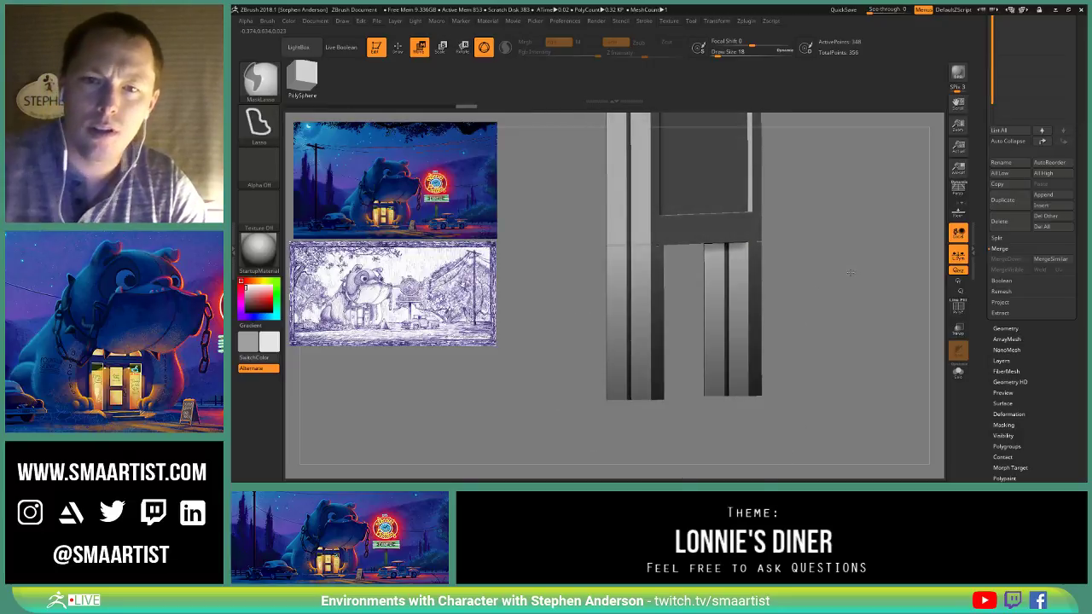
left_click(850, 272, "ctrl")
left_click(853, 278, "ctrl")
left_click(853, 278, "ctrl")
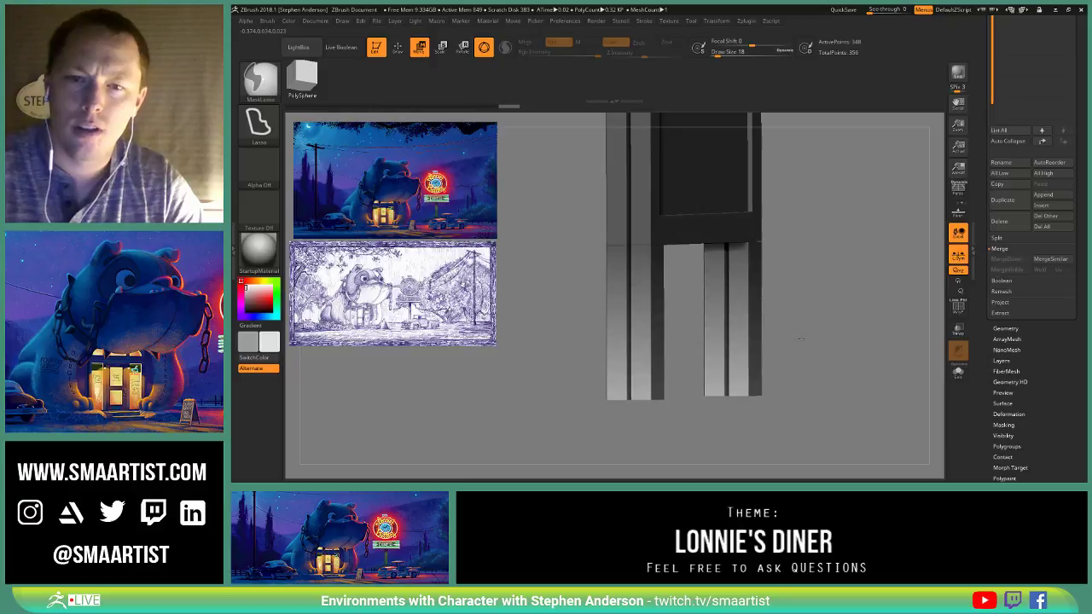
Step: Place the transform gizmo at the top of the unmasked legs and nudge them vertically
key("w")
right_click_drag(799, 325, 768, 282)
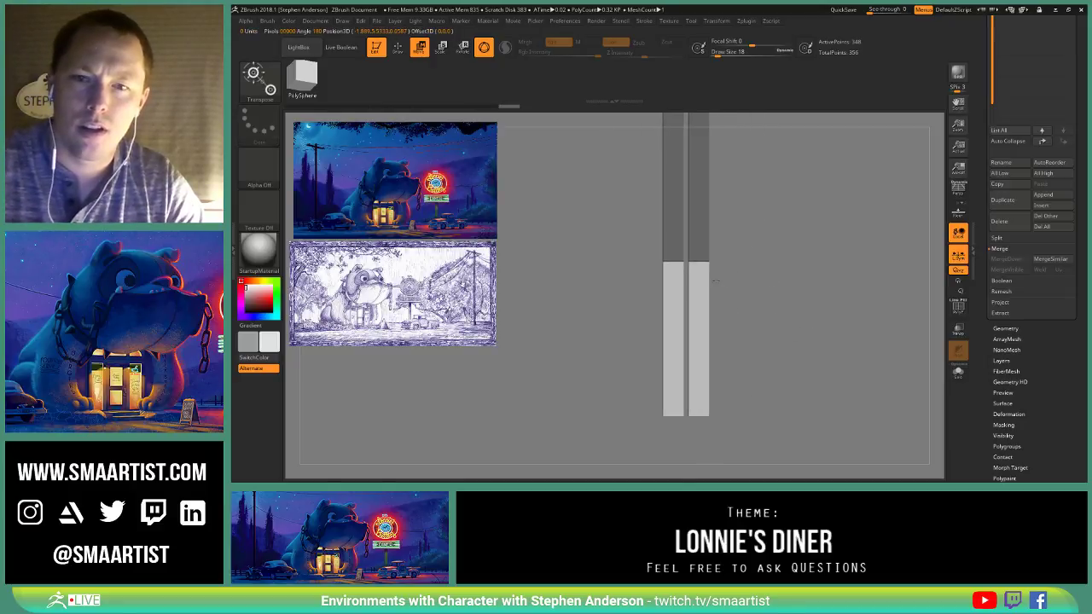
left_click(703, 261)
left_click_drag(715, 275, 715, 295)
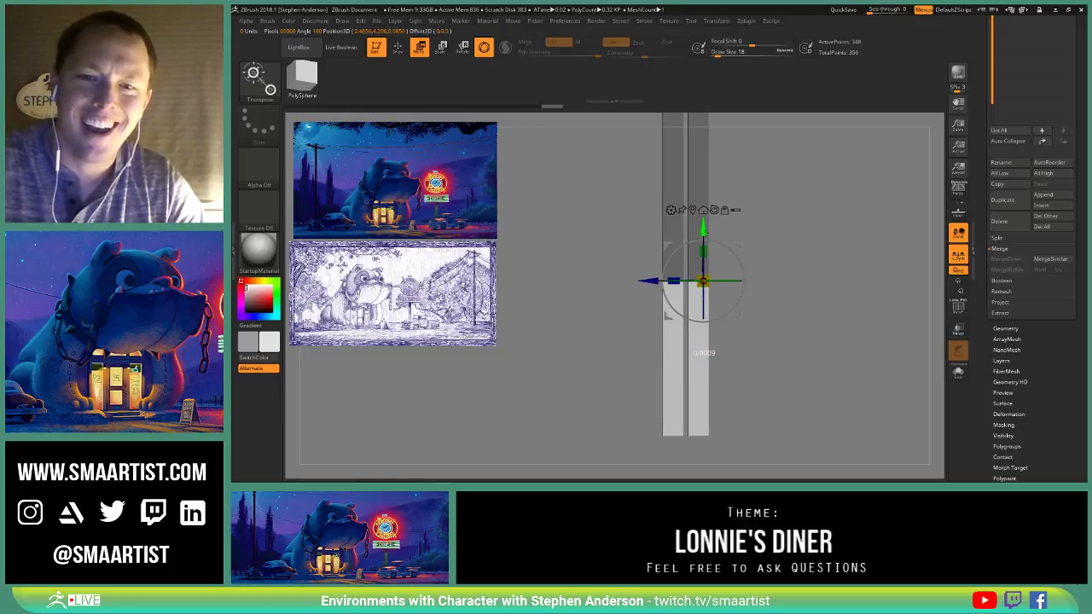
right_click_drag(756, 263, 756, 324, "ctrl")
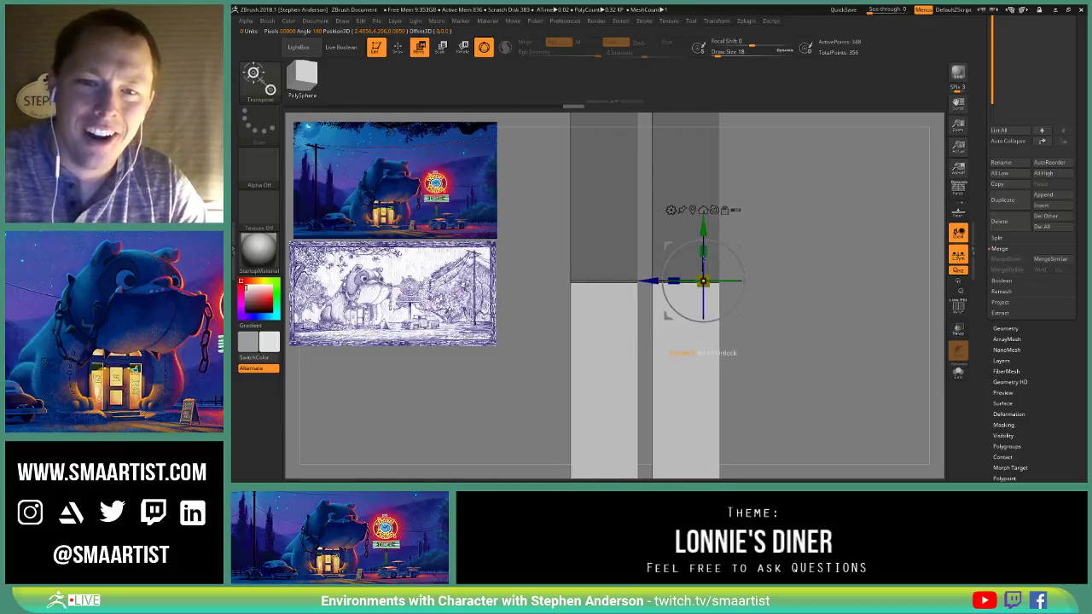
left_click_drag(702, 229, 702, 233)
right_click_drag(787, 252, 800, 288)
left_click_drag(704, 233, 704, 222)
Step: Return to Draw mode, clear the mask and check the whole doubled sign
key("q")
mouse_move(746, 267)
right_mouse_down("ctrl")
mouse_move(772, 243)
mouse_move(756, 302)
right_mouse_up("ctrl")
left_click_drag(801, 314, 782, 281, "ctrl")
mouse_move(776, 277)
right_mouse_down("ctrl")
mouse_move(751, 240)
mouse_move(781, 303)
mouse_move(756, 246)
mouse_move(788, 234)
mouse_move(784, 316)
mouse_move(772, 338)
right_mouse_up("ctrl")
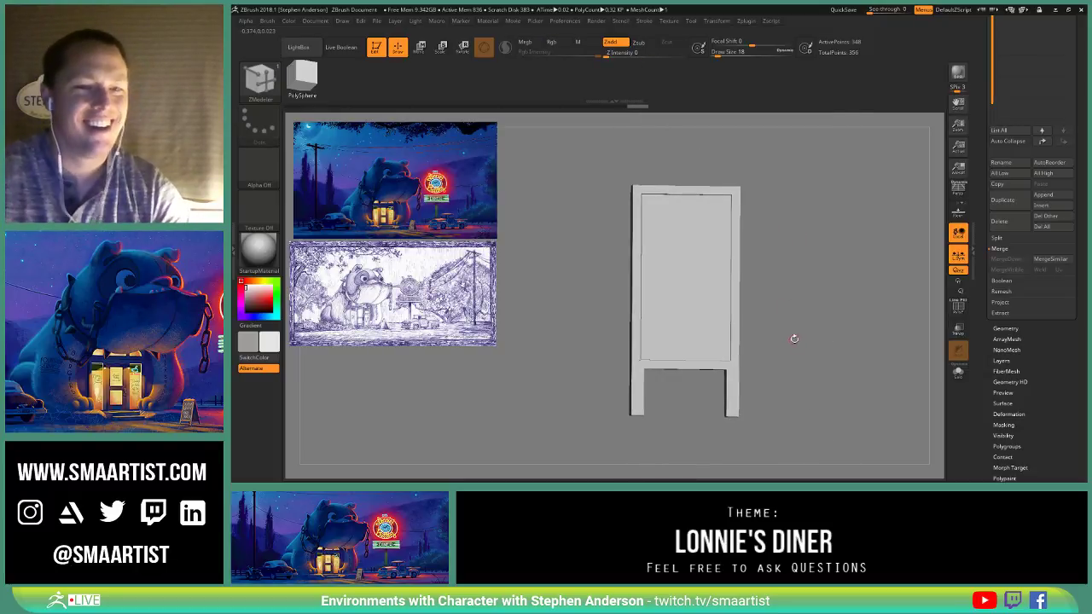
Step: Set the doubled sign's Z Position to 0 in the Geometry settings so both panels sit centred
right_click_drag(836, 302, 921, 337)
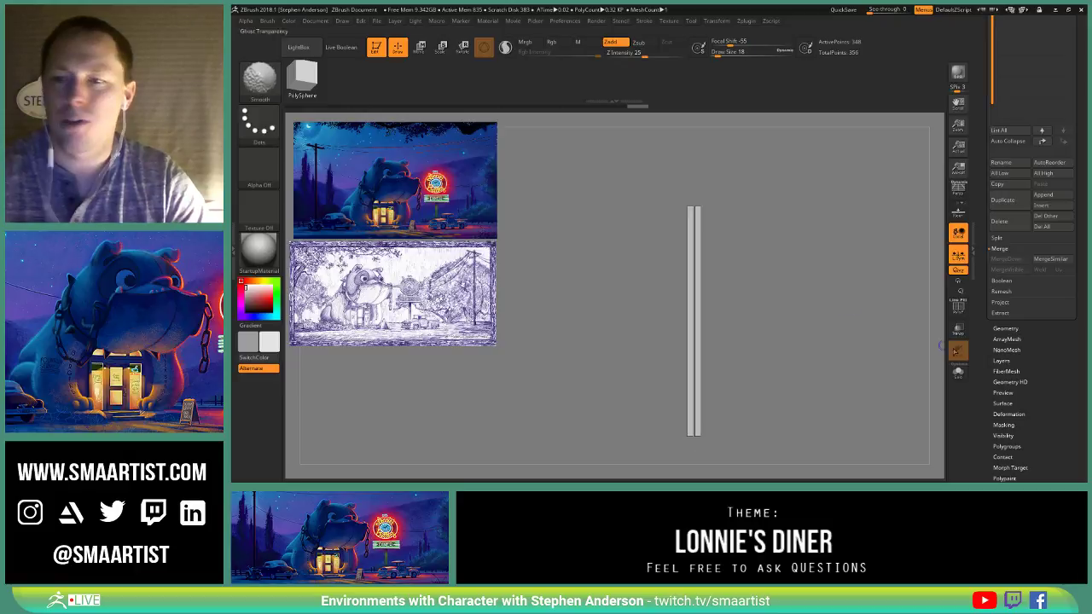
left_click(1015, 328)
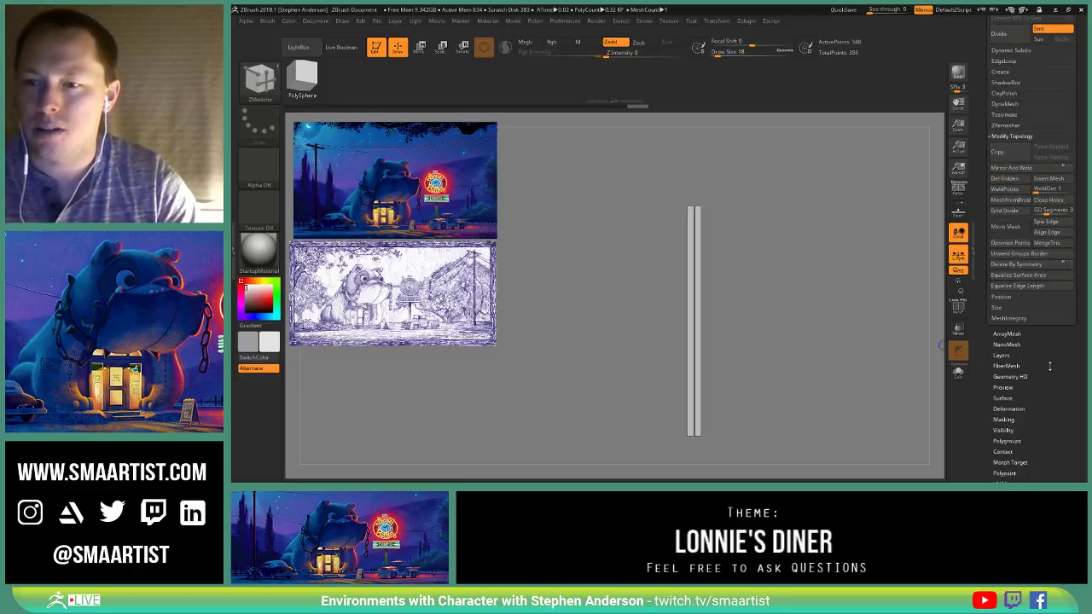
left_click(1015, 296)
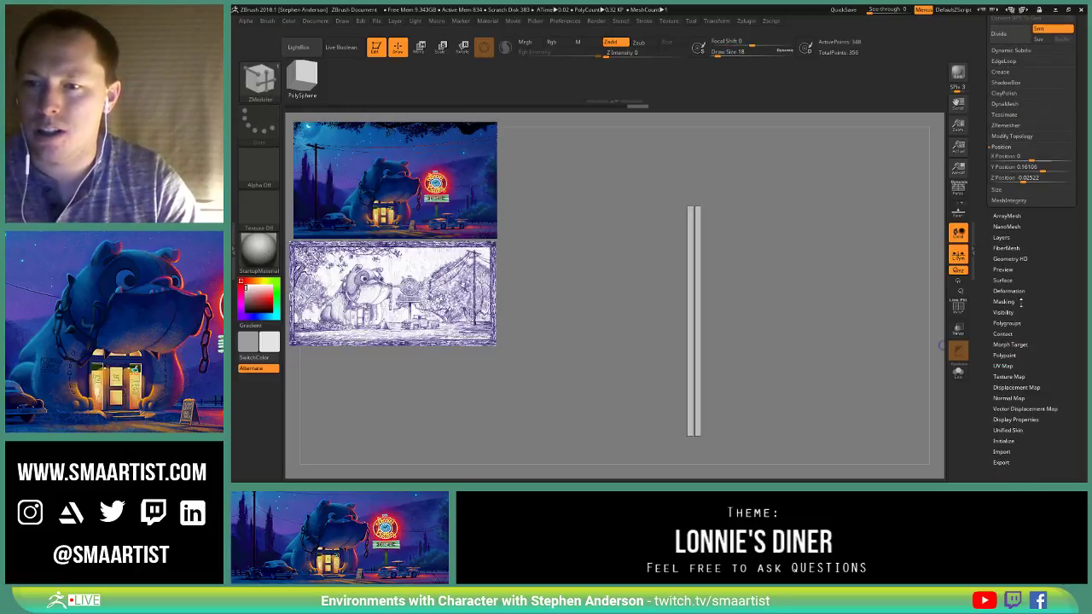
left_click(1011, 178)
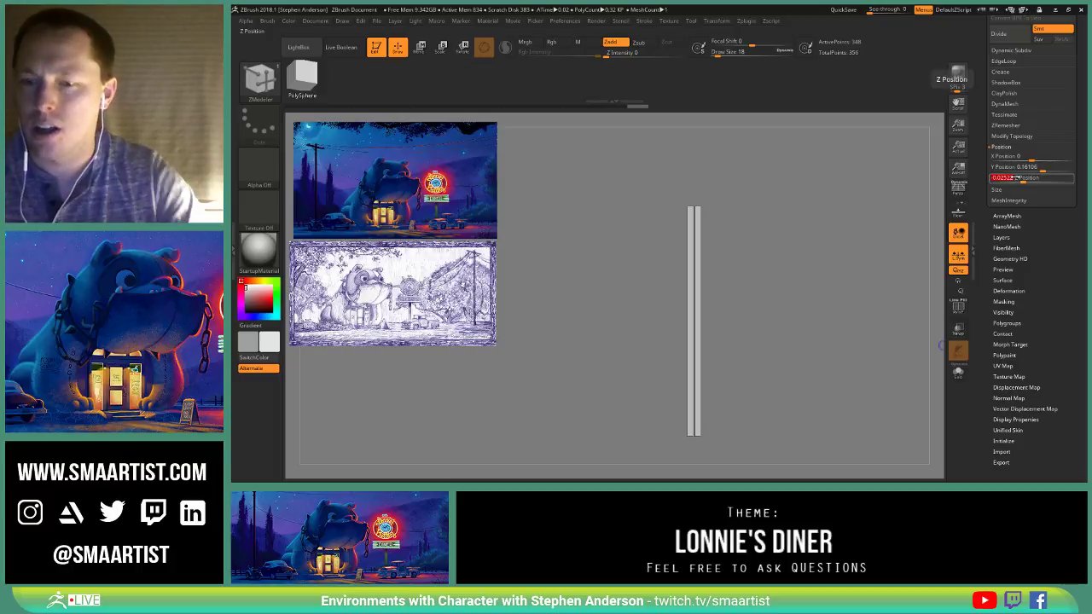
key("Return")
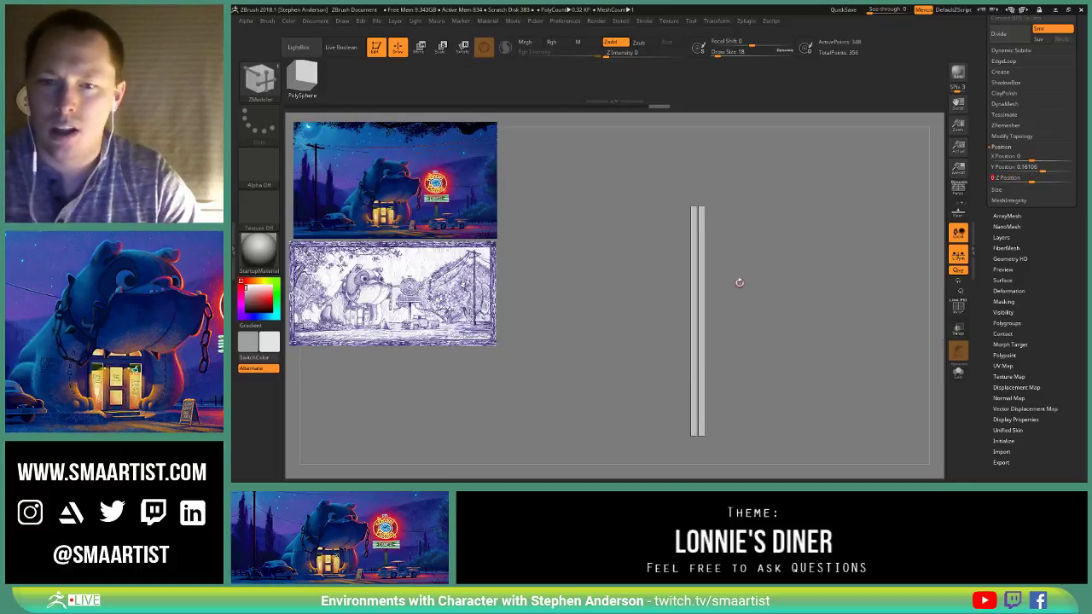
Step: Switch to the Move gizmo and change the active symmetry from X to Z
key("w")
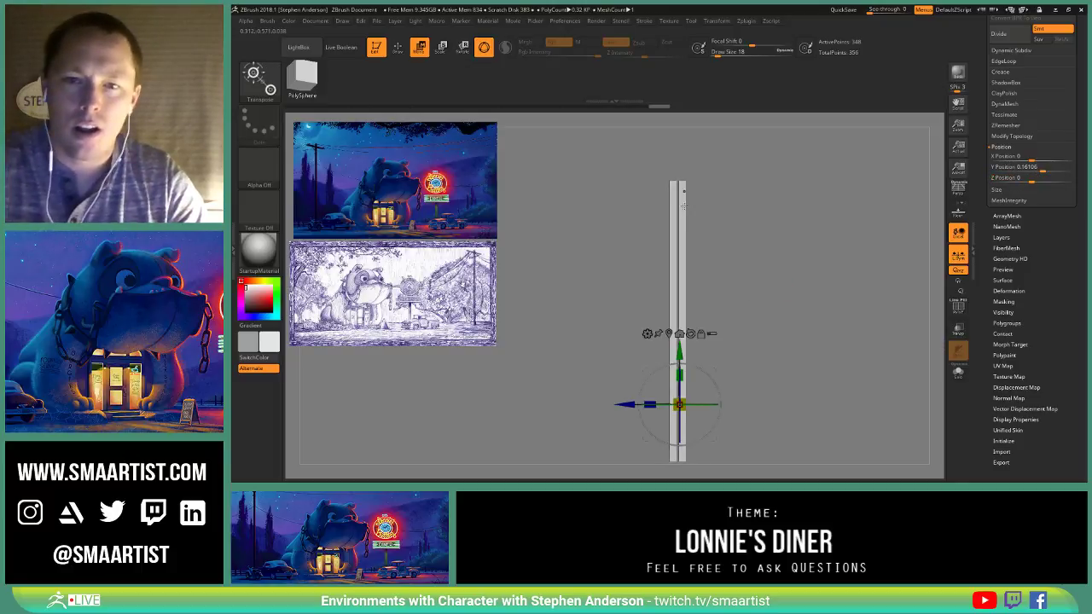
left_click(717, 21)
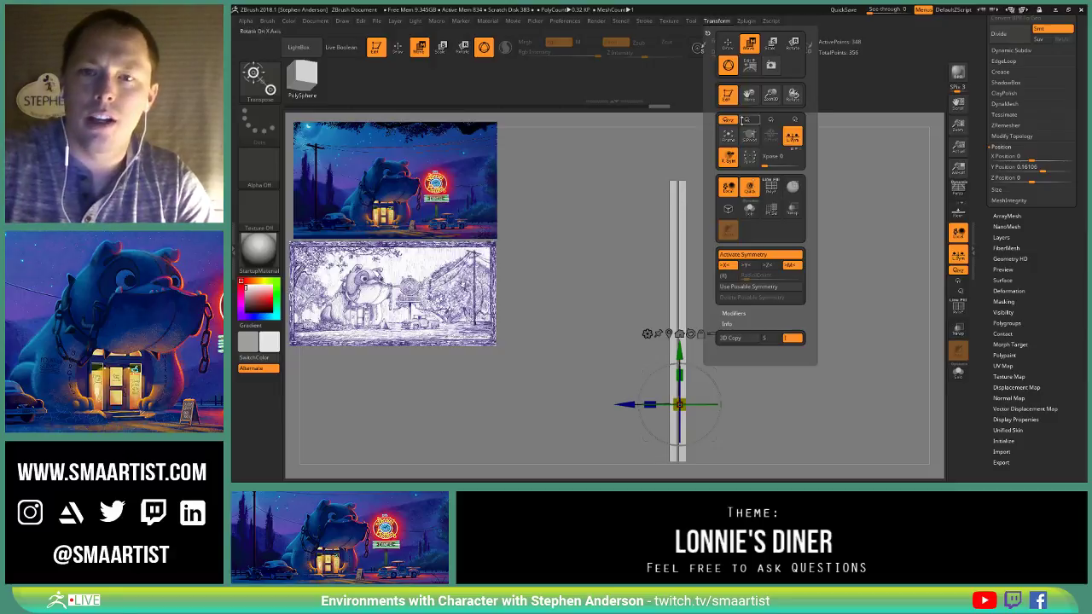
left_click(776, 266)
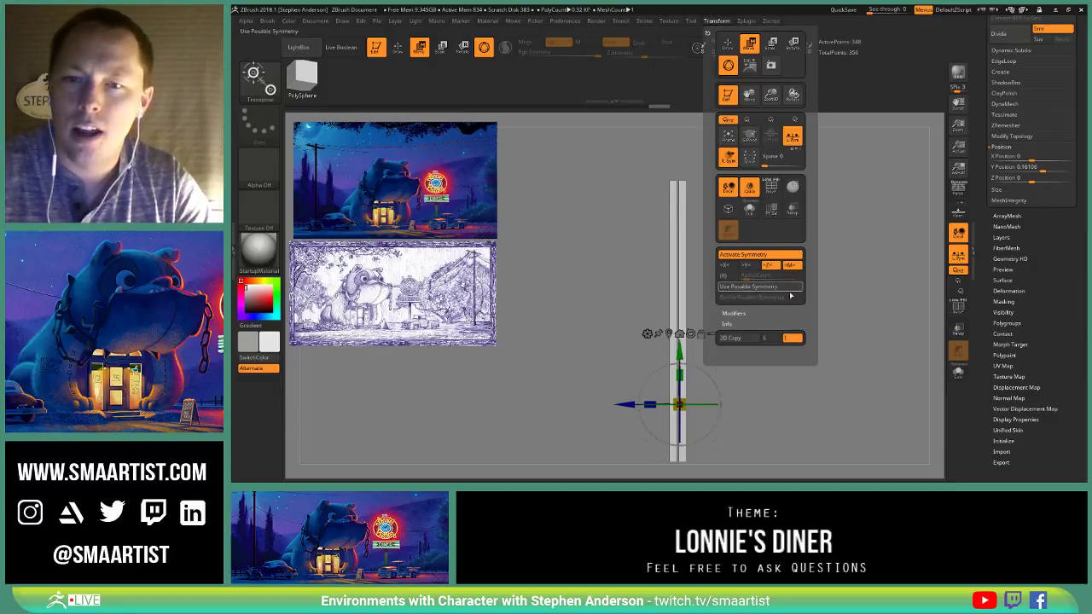
Step: Relocate the unlocked gizmo to the top of the panels and rotate them apart into a symmetrical A-frame
right_click_drag(726, 302, 724, 224, "ctrl")
left_click(670, 374)
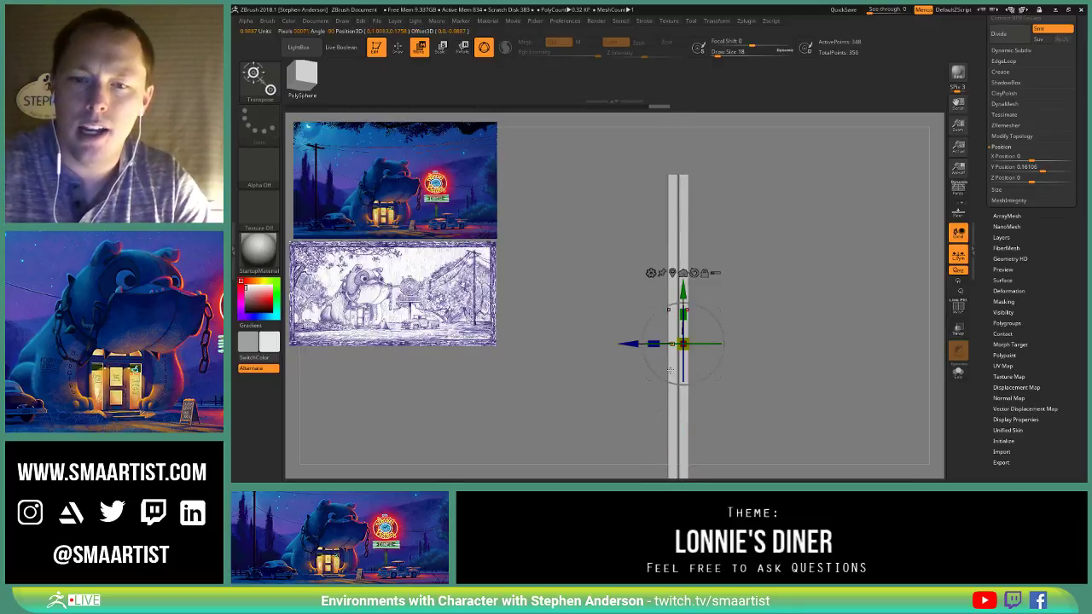
right_click_drag(721, 331, 721, 354, "alt")
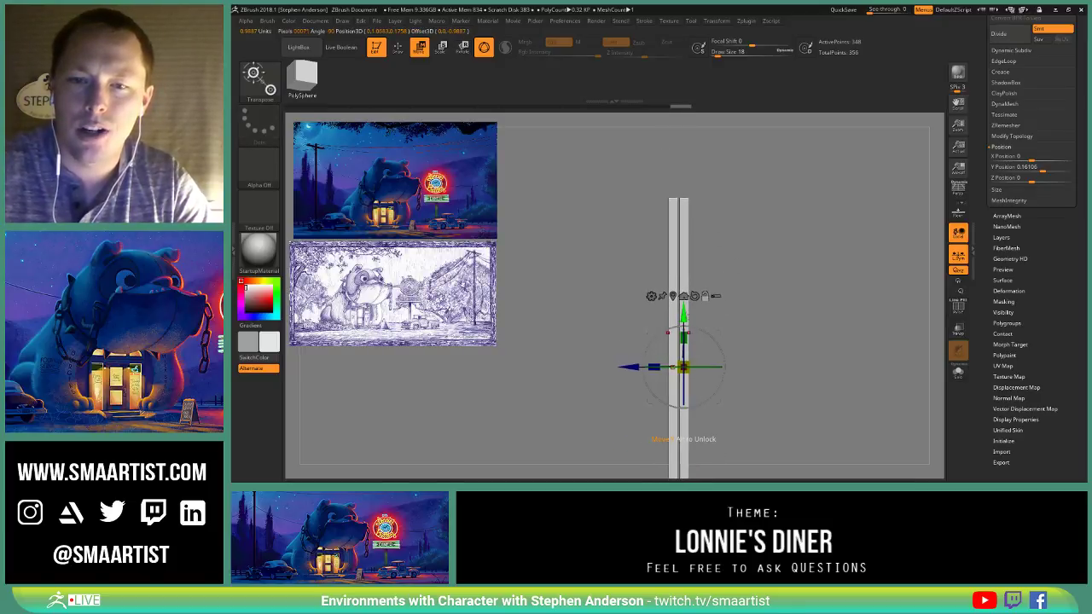
left_click_drag(683, 332, 683, 166)
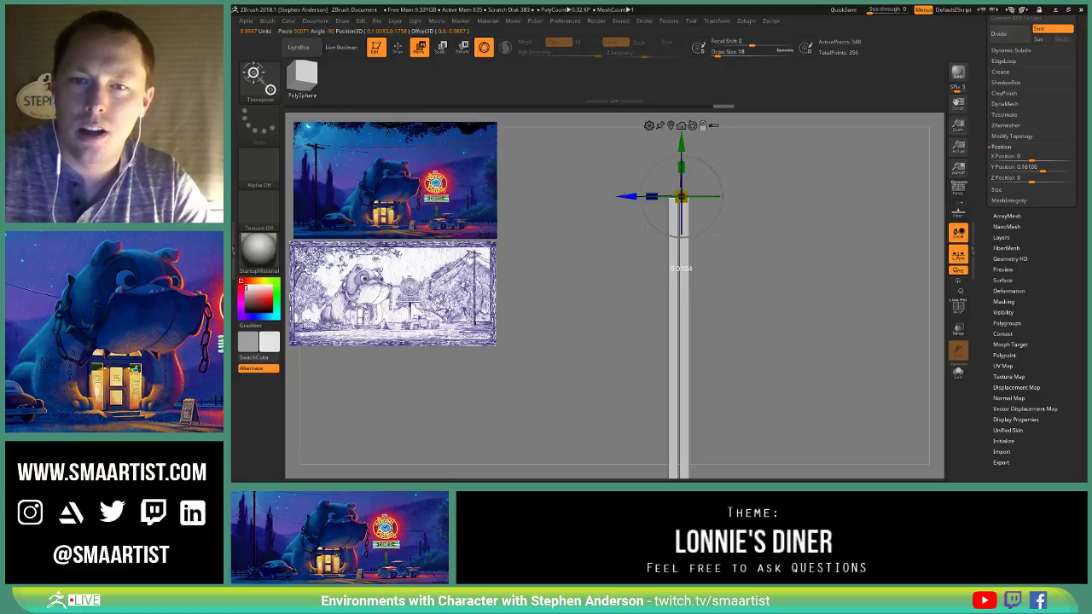
left_click_drag(716, 223, 722, 213)
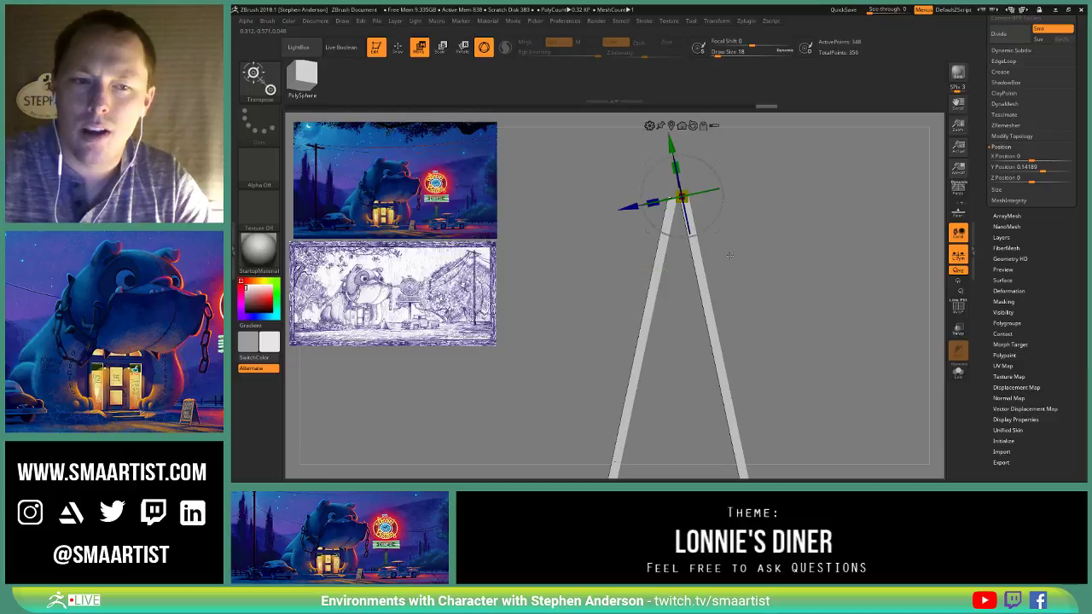
Step: Fine-tune the gap and spread between the two tilted panels at the apex of the A-frame
left_click_drag(729, 254, 762, 223)
left_click_drag(743, 169, 763, 208, "alt")
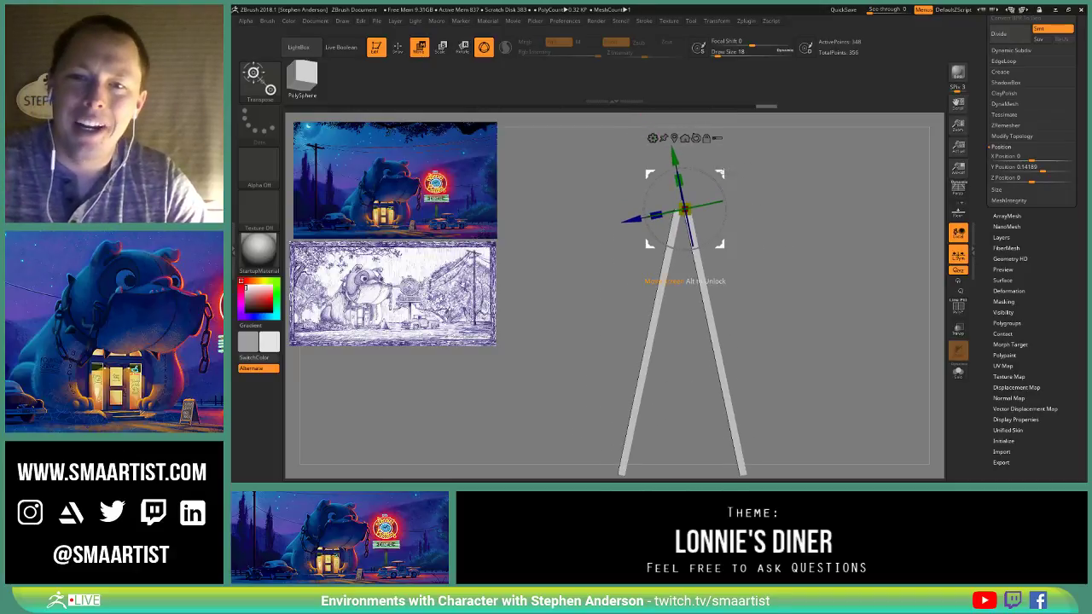
left_click_drag(725, 171, 727, 172, "alt")
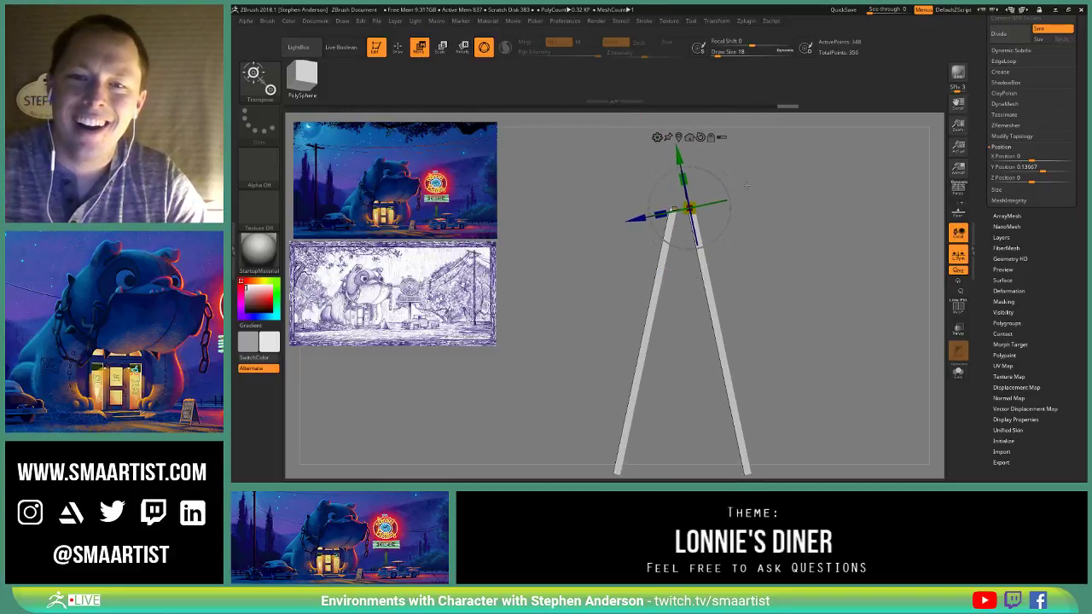
left_click_drag(780, 273, 780, 234, "alt")
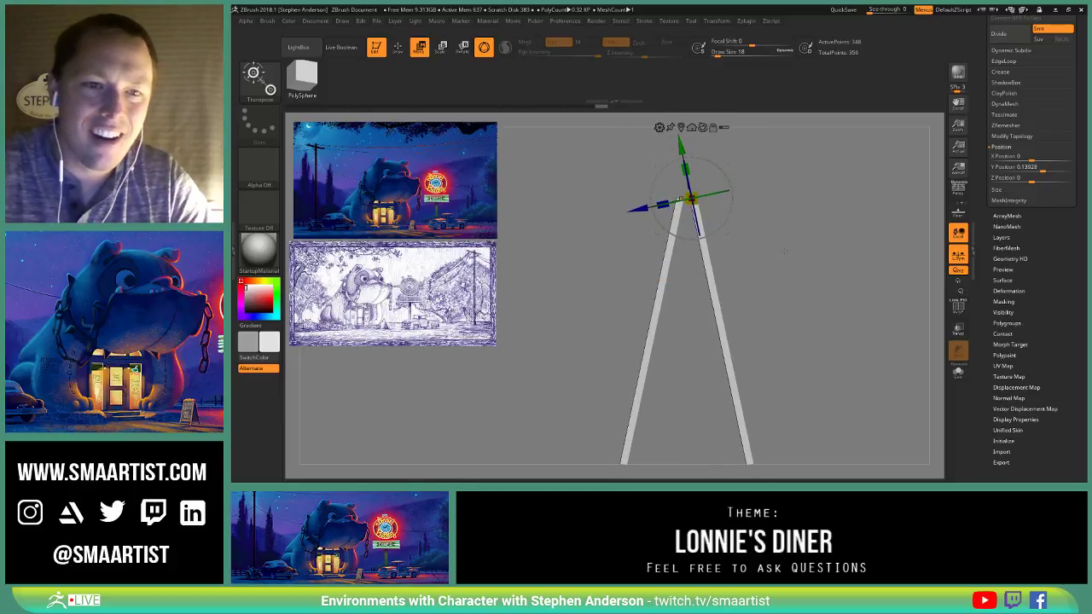
left_click_drag(787, 253, 784, 257)
mouse_move(787, 257)
right_mouse_down("ctrl")
mouse_move(745, 173)
mouse_move(804, 303)
mouse_move(787, 261)
mouse_move(802, 285)
right_mouse_up("ctrl")
Step: Return to Draw mode and show the polyframe on the sign's lower frame and legs
key("q")
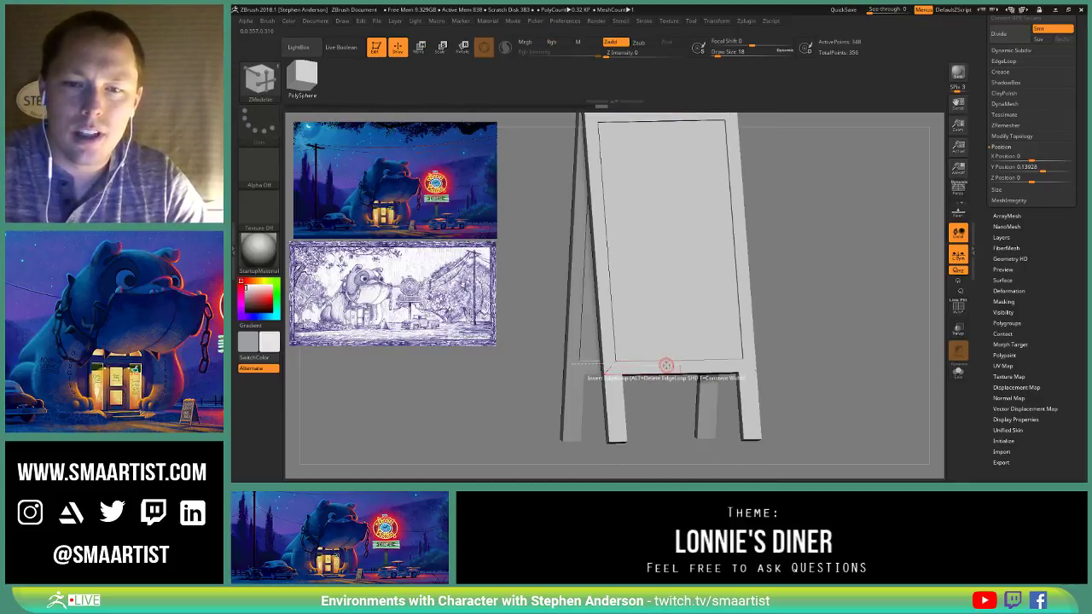
right_click_drag(668, 367, 796, 366)
key("shift+f")
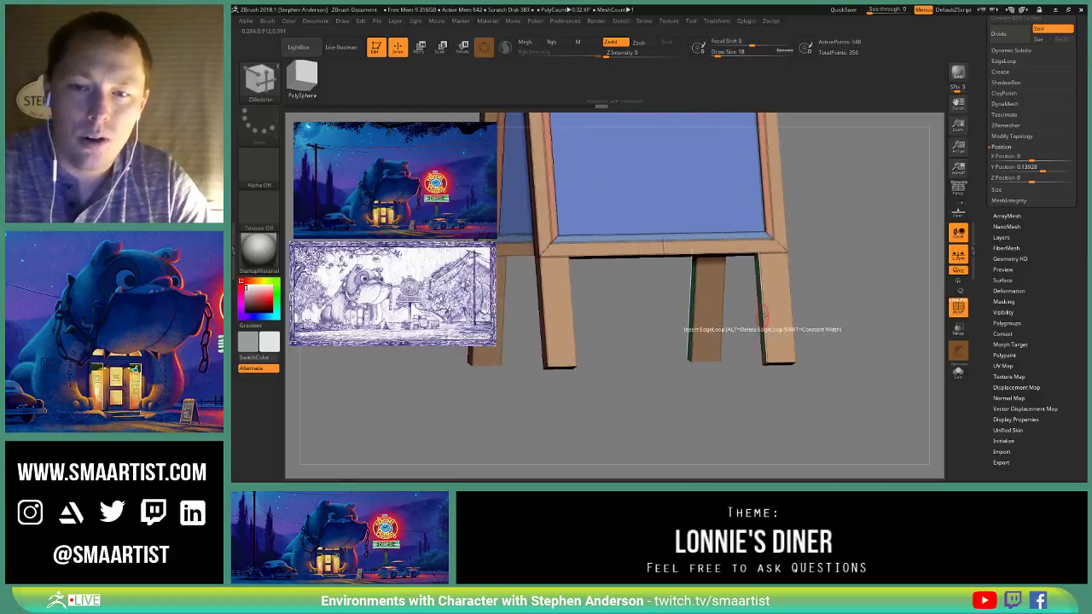
Step: Try inserting two edge loops across one pair of mirrored legs below the board
mouse_move(762, 316)
right_mouse_down()
mouse_move(771, 316)
mouse_move(762, 316)
right_mouse_up()
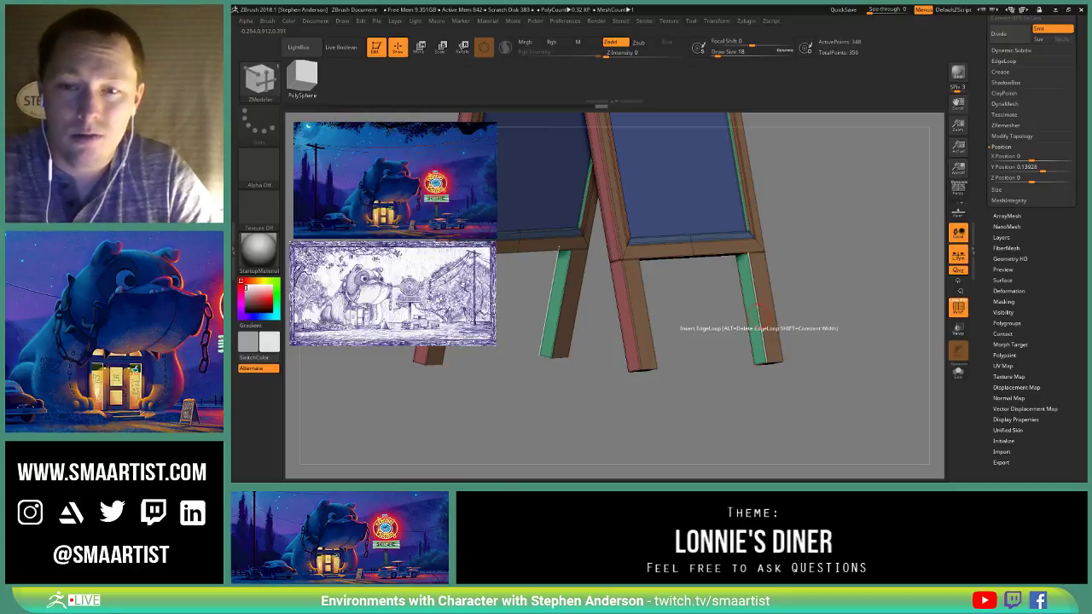
left_click(757, 315)
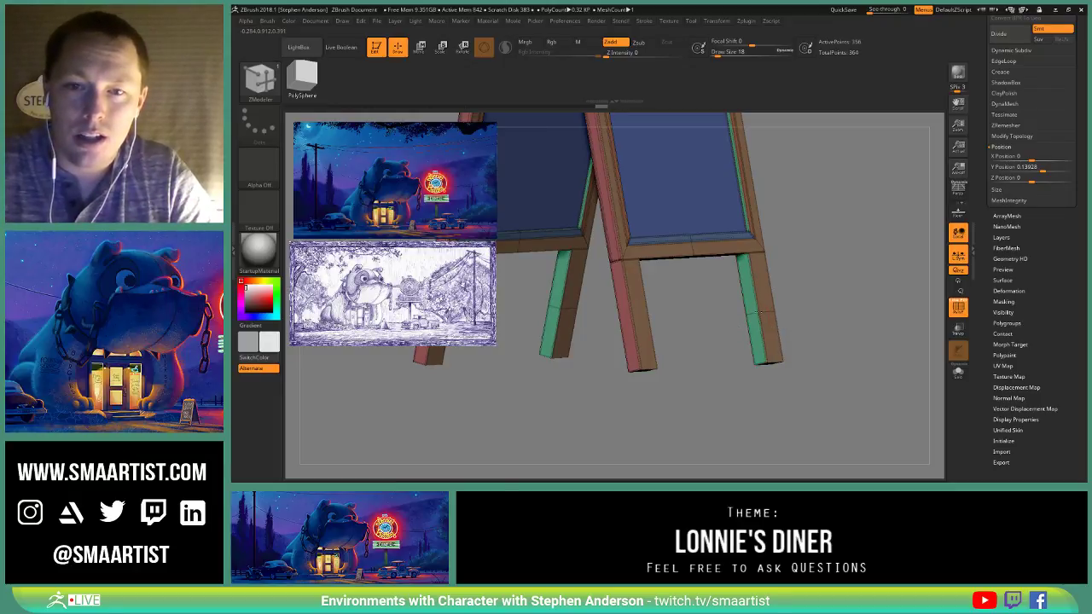
left_click(758, 327)
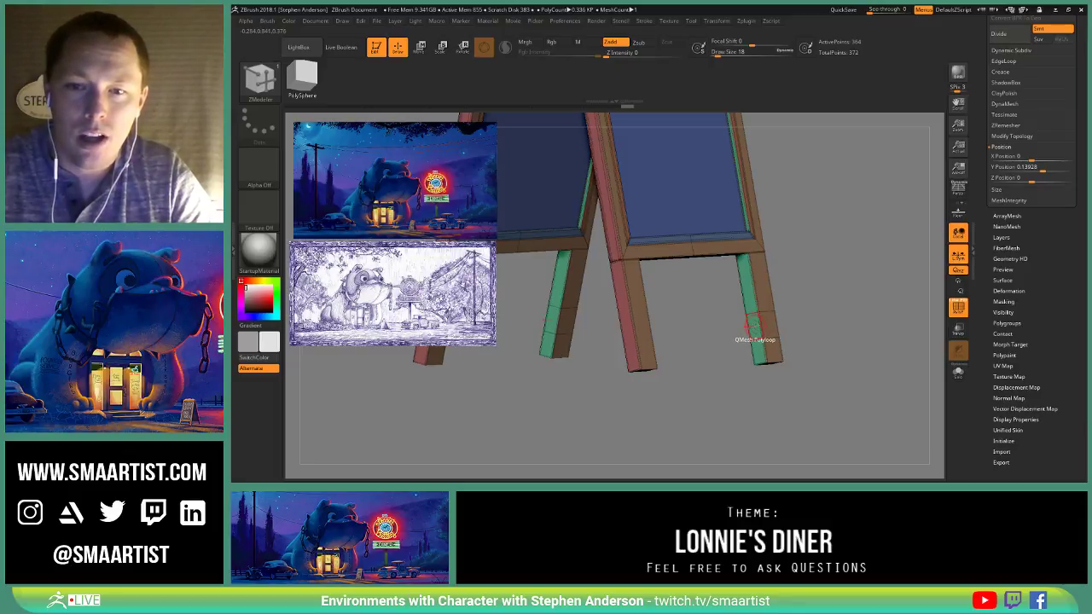
Step: Add X to the symmetry, set QMesh to A Single Poly, and try extruding the inner leg face between the loops
left_click(713, 21)
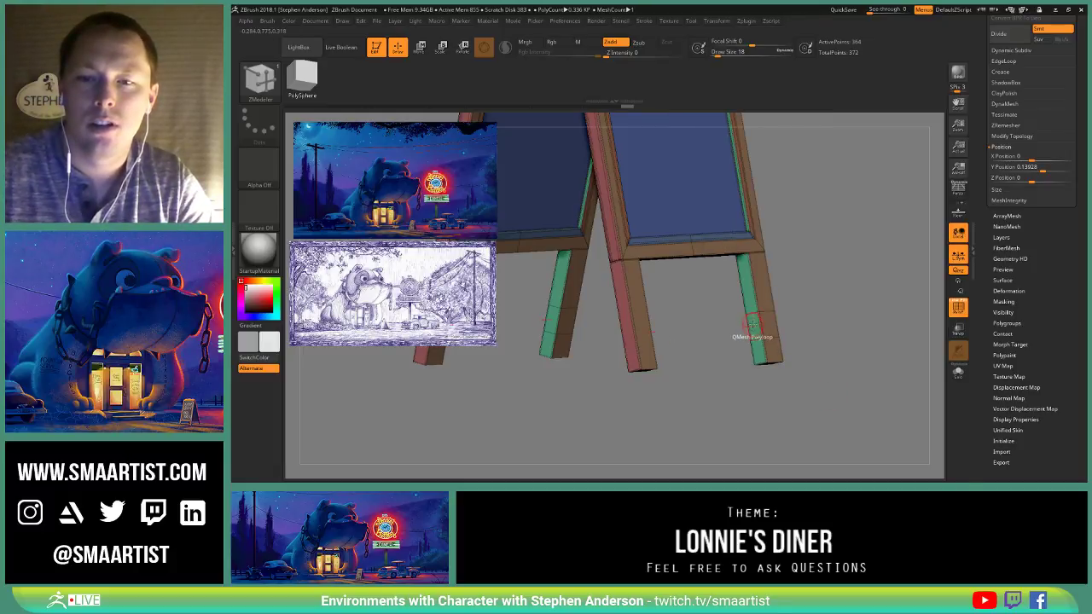
key("space")
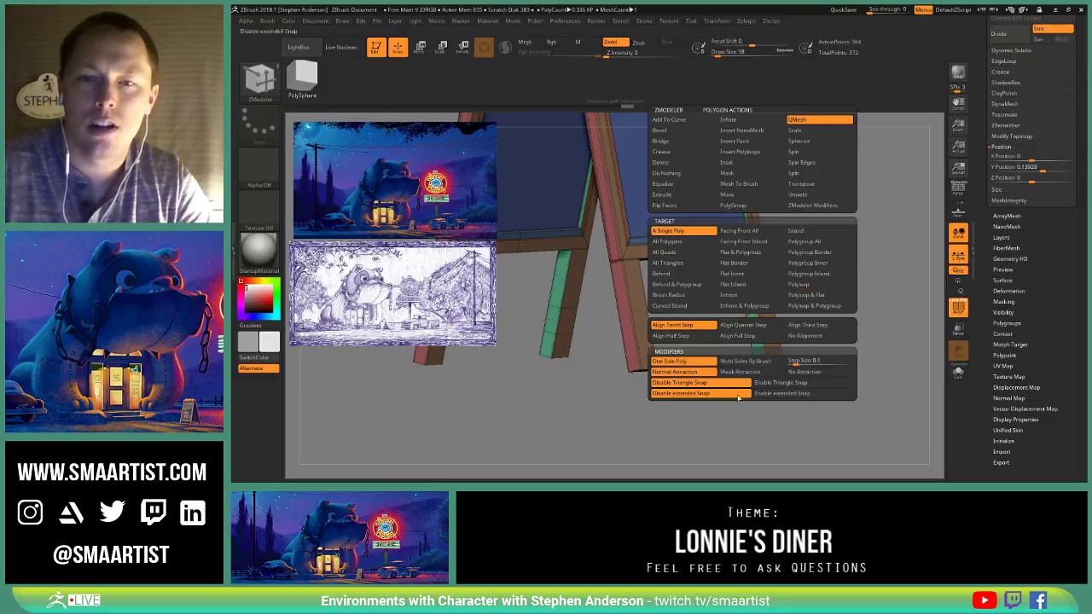
left_click(751, 330)
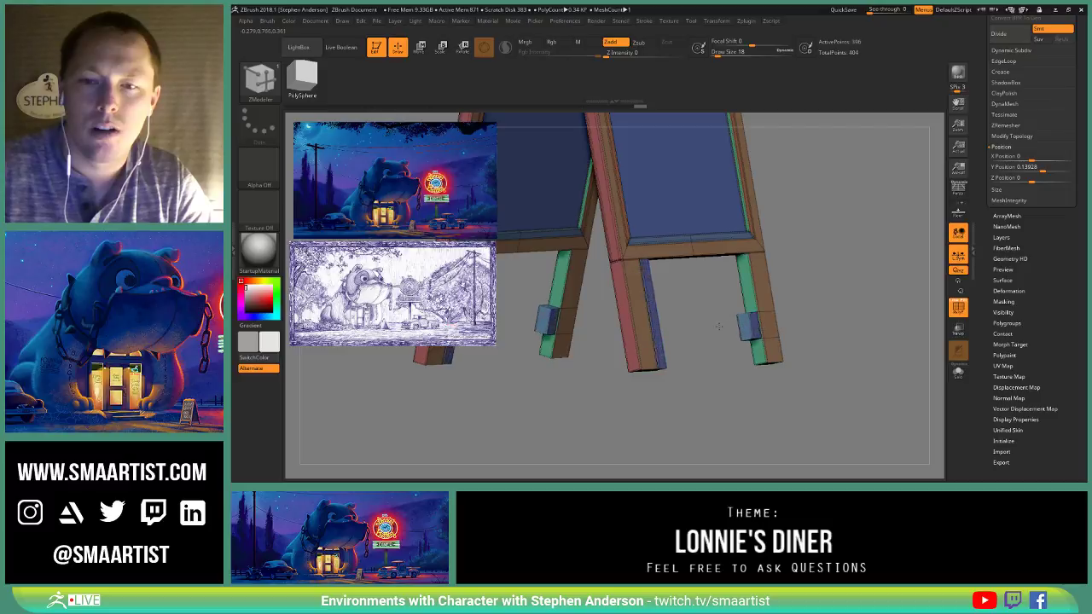
Step: Undo the trial extrusion and both edge loops on the legs
key("ctrl+z")
mouse_move(793, 337)
left_mouse_down()
mouse_move(714, 333)
mouse_move(775, 342)
left_mouse_up()
key("ctrl+z")
key("ctrl+z")
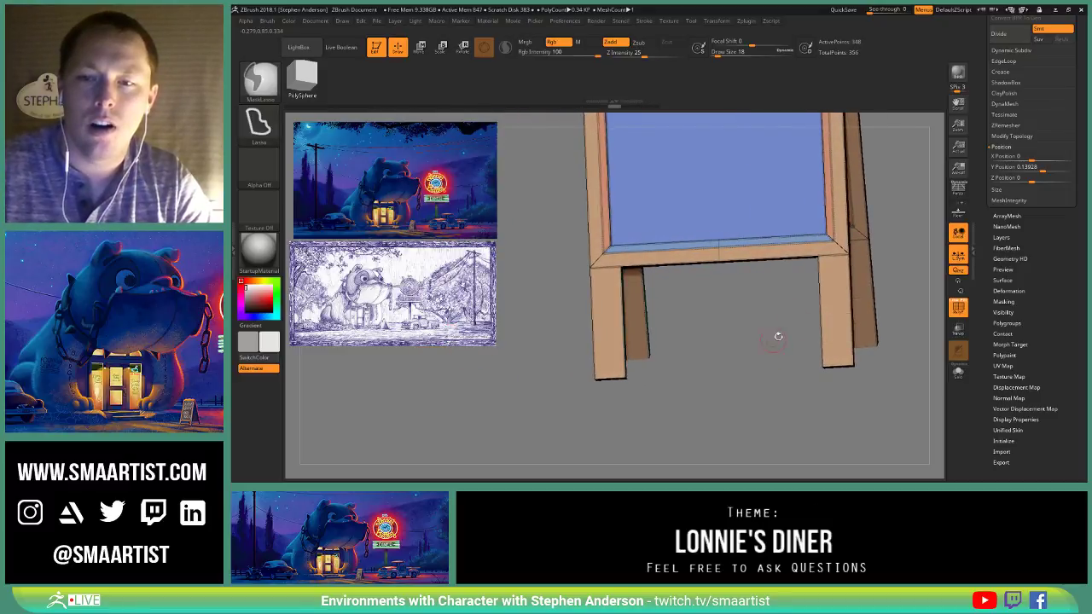
Step: Insert two edge loops across all four legs, QMesh the inner faces into a crossbar on each panel, and hide the polyframe
left_click(849, 321)
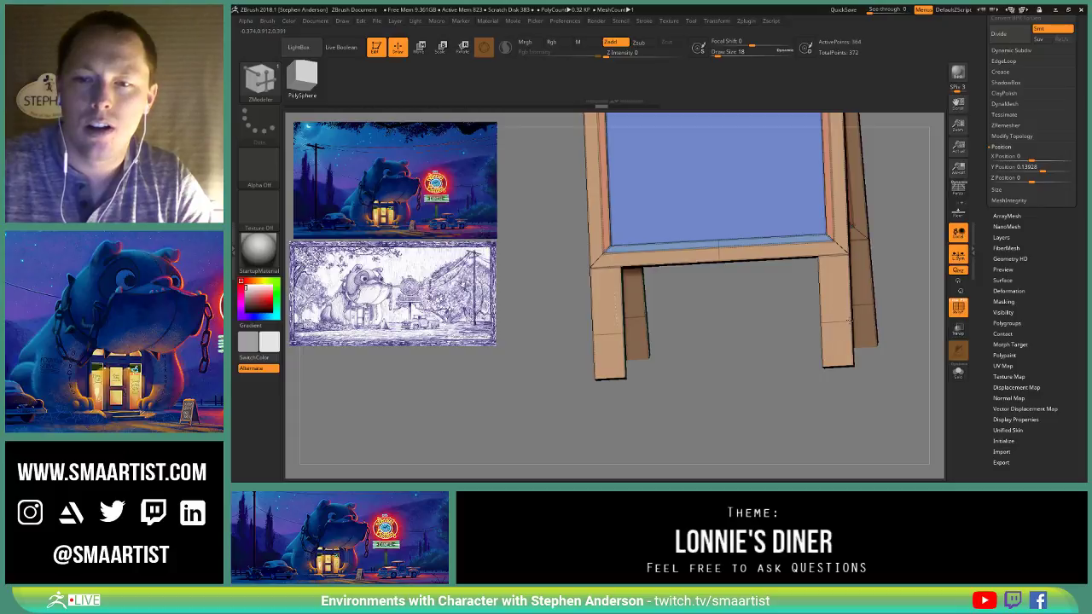
left_click(848, 338)
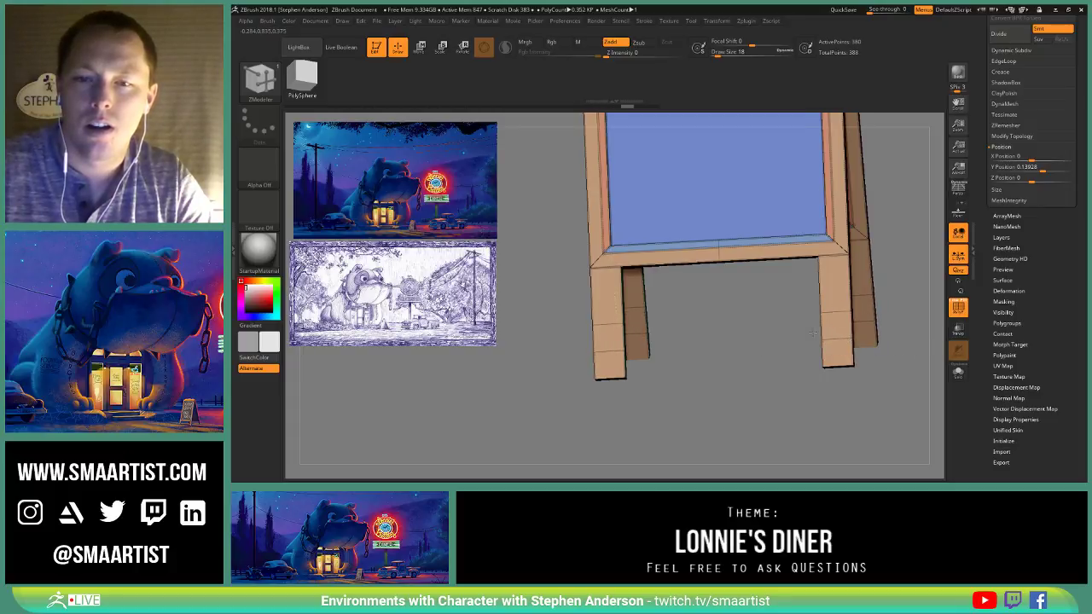
left_click_drag(751, 340, 822, 331)
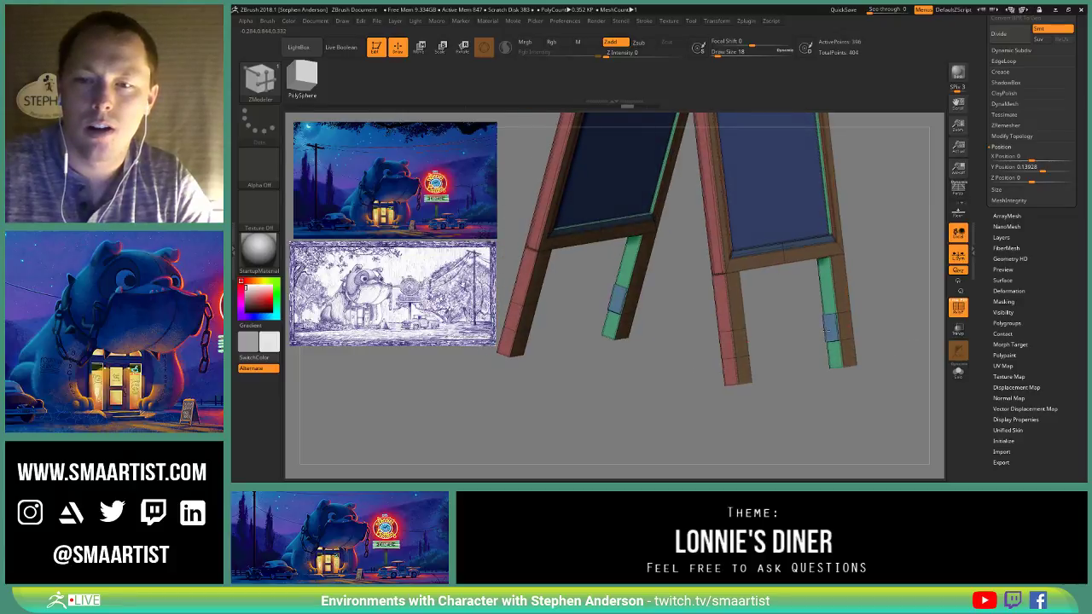
mouse_move(911, 334)
left_mouse_down()
mouse_move(709, 336)
mouse_move(768, 332)
mouse_move(742, 299)
left_mouse_up()
key("shift+f")
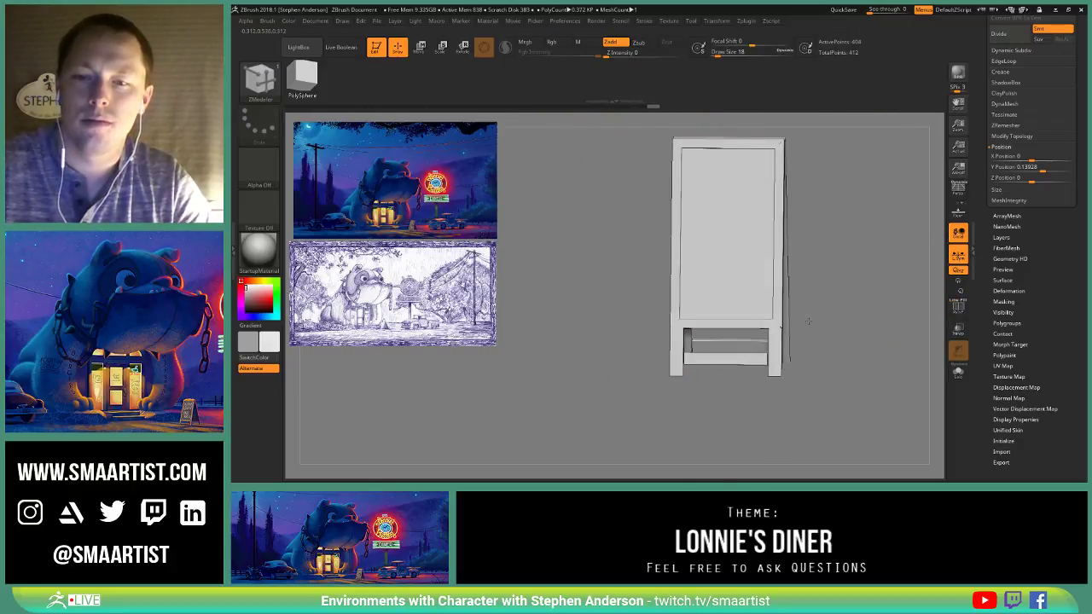
Step: Mask everything except the crossbars, sharpen the mask, and select the ZModeler brush
mouse_move(824, 315)
left_mouse_down("alt")
mouse_move(825, 399)
mouse_move(768, 358)
mouse_move(720, 299)
mouse_move(729, 382)
mouse_move(763, 299)
left_mouse_up("alt")
left_click(765, 370, "ctrl")
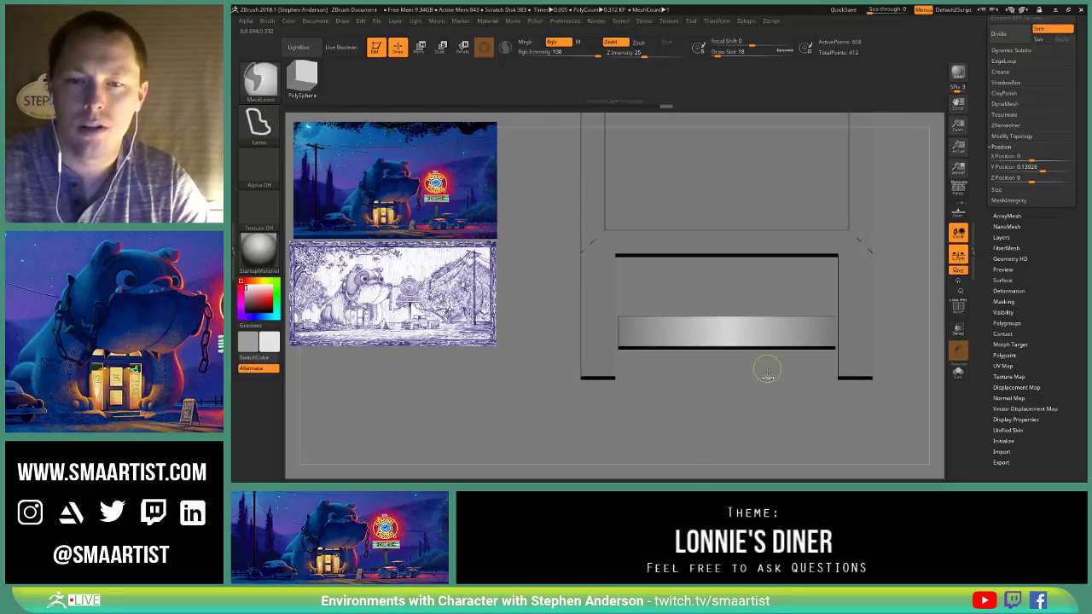
left_click(754, 336, "ctrl+alt")
key("b")
key("z")
key("m")
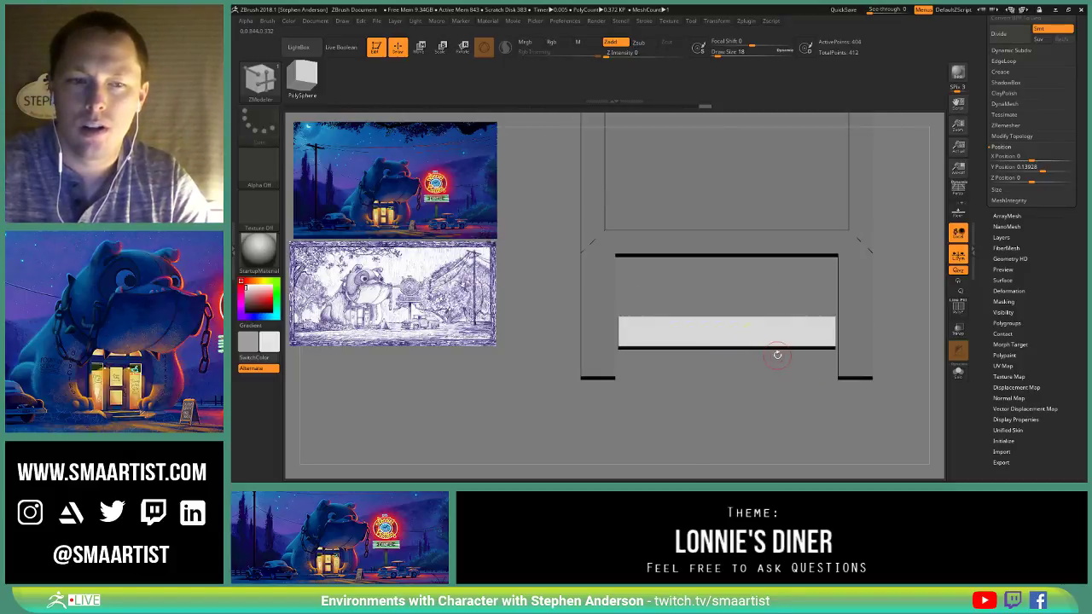
Step: Place the gizmo on the crossbar, reset its orientation, and scale the bar slightly along X to meet the legs
key("w")
right_click_drag(762, 337, 777, 345, "ctrl")
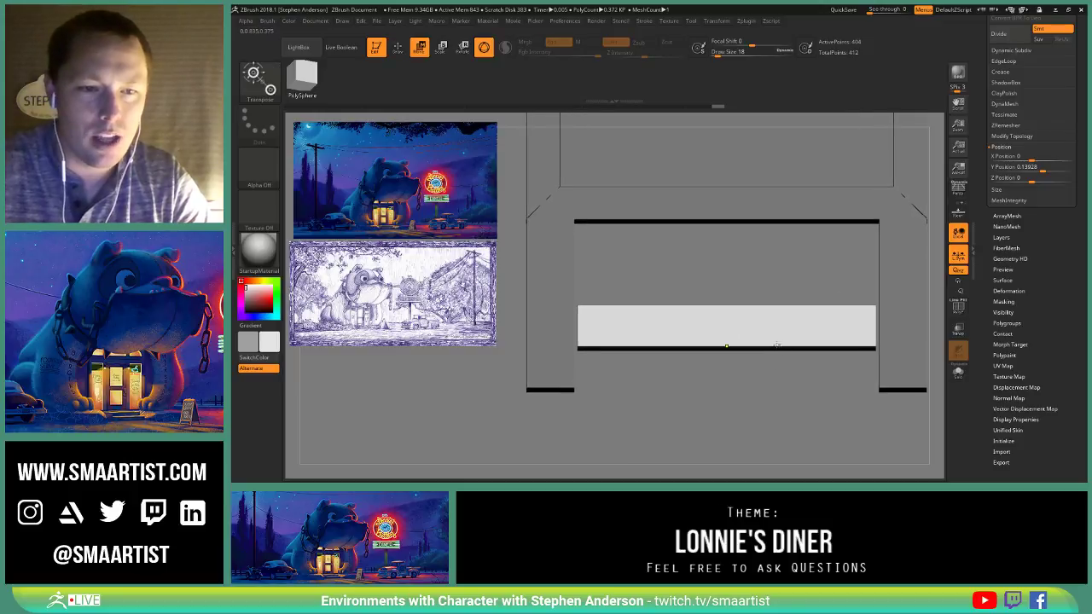
left_click(730, 318)
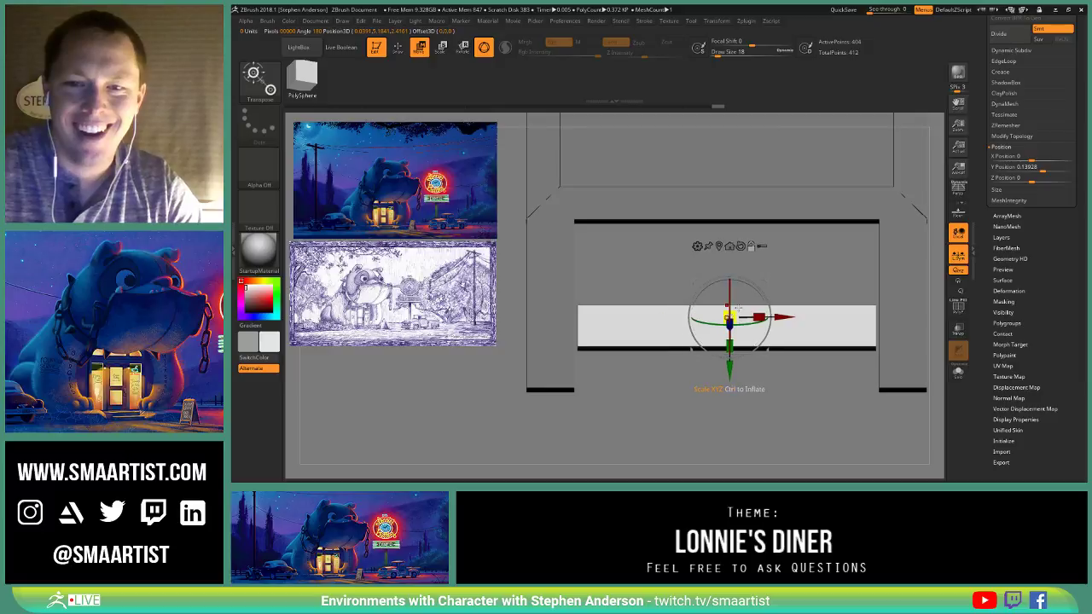
left_click(739, 245)
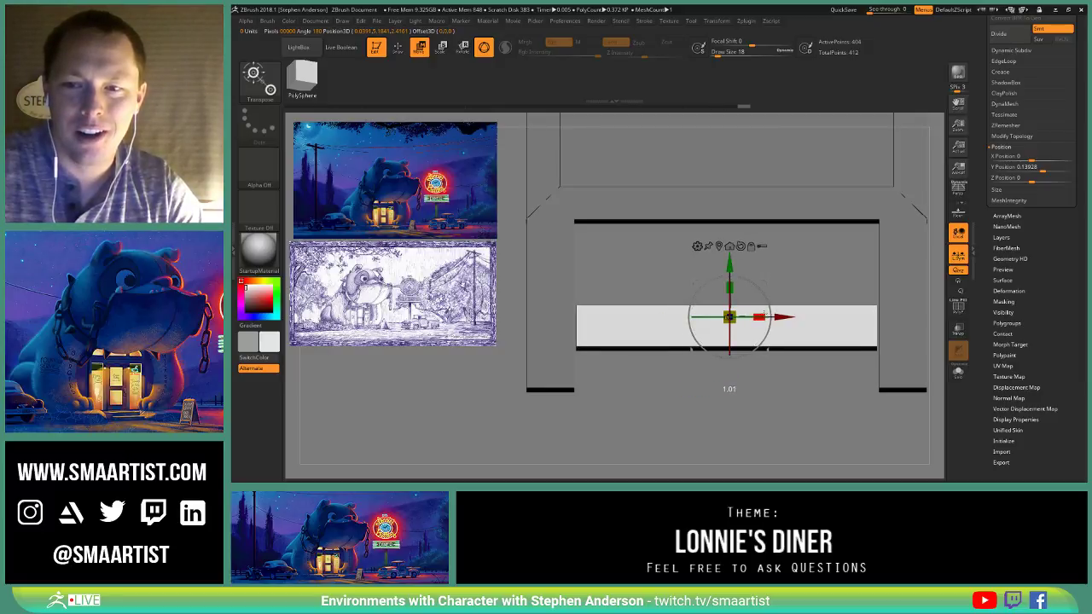
left_click_drag(766, 314, 769, 315)
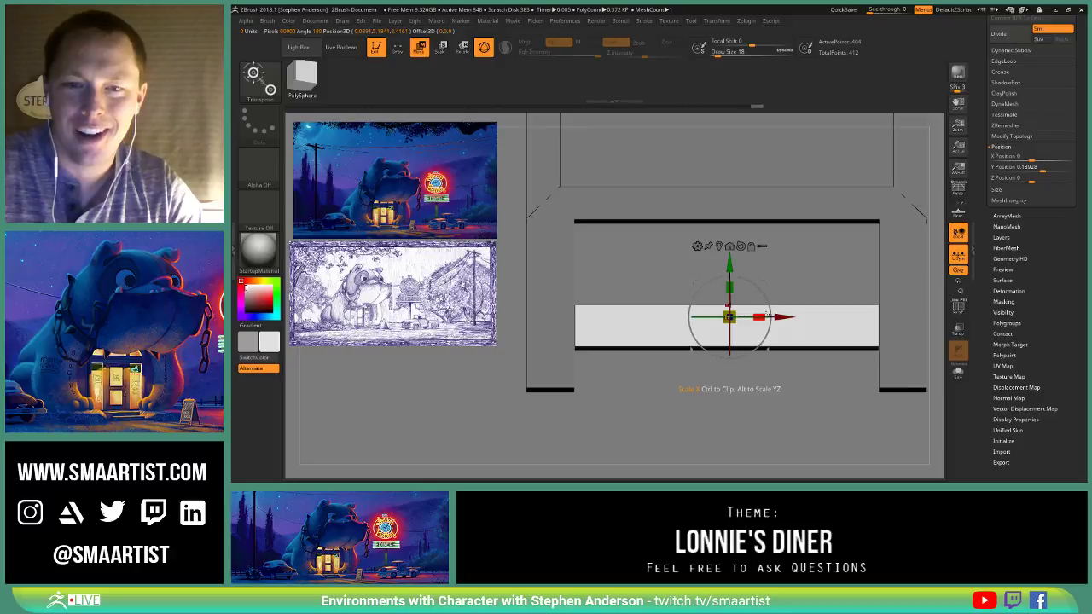
Step: Return to Draw mode, clear the mask, and check the whole A-frame sign with its crossbars
key("q")
left_click(812, 403, "ctrl")
left_click_drag(814, 405, 832, 422, "ctrl")
mouse_move(819, 401)
right_mouse_down("ctrl")
mouse_move(748, 311)
mouse_move(820, 345)
mouse_move(785, 278)
mouse_move(778, 308)
right_mouse_up("ctrl")
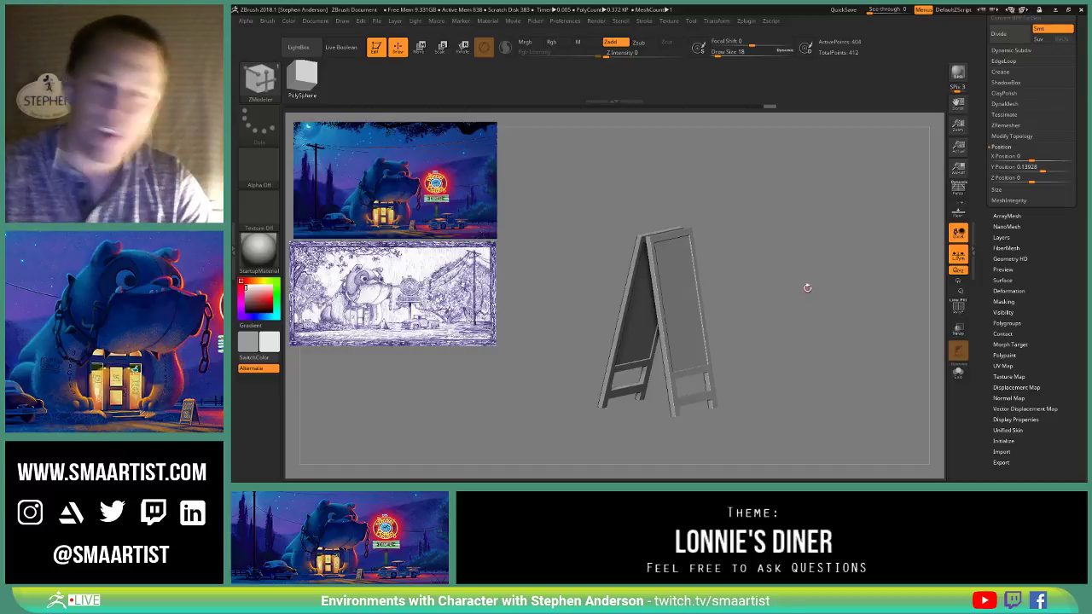
Step: Switch to the BaseAndInterior diner tool and append the BoardBase sandwich board to it as a subtool
right_click_drag(807, 288, 854, 277)
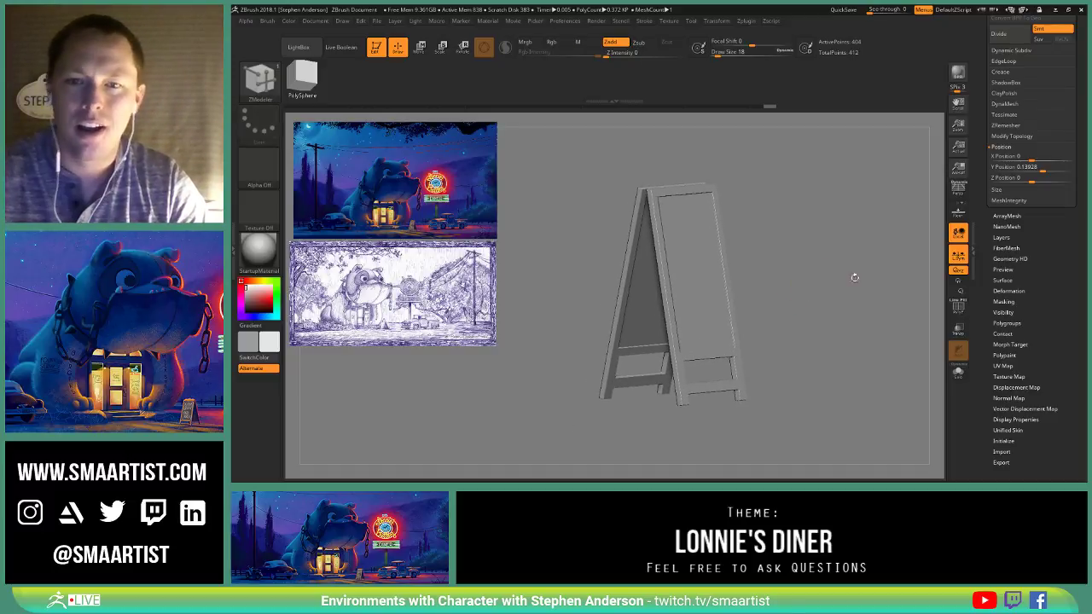
scroll(1046, 236, "up", 5)
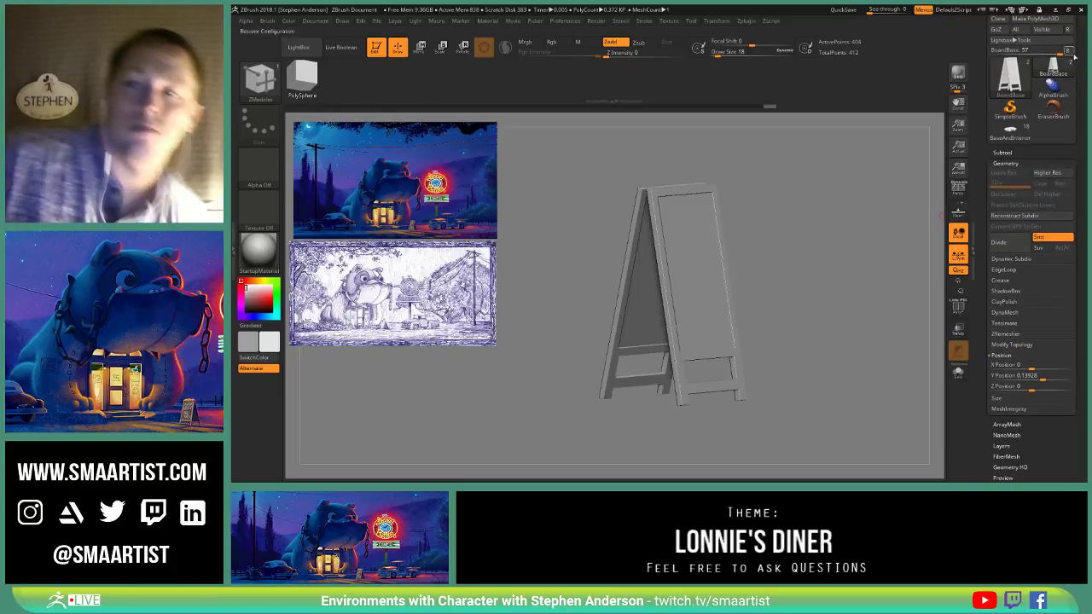
left_click_drag(1075, 57, 1079, 108)
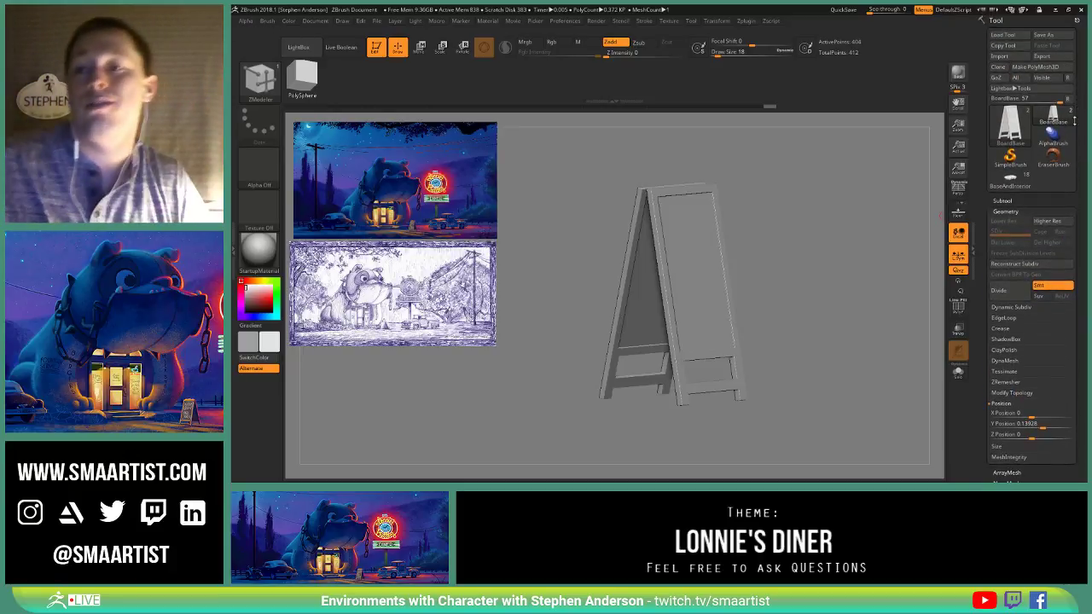
left_click(1011, 178)
mouse_move(809, 321)
right_mouse_down()
mouse_move(823, 322)
mouse_move(809, 297)
mouse_move(802, 320)
mouse_move(824, 241)
mouse_move(777, 187)
mouse_move(891, 230)
right_mouse_up()
left_click(1016, 200)
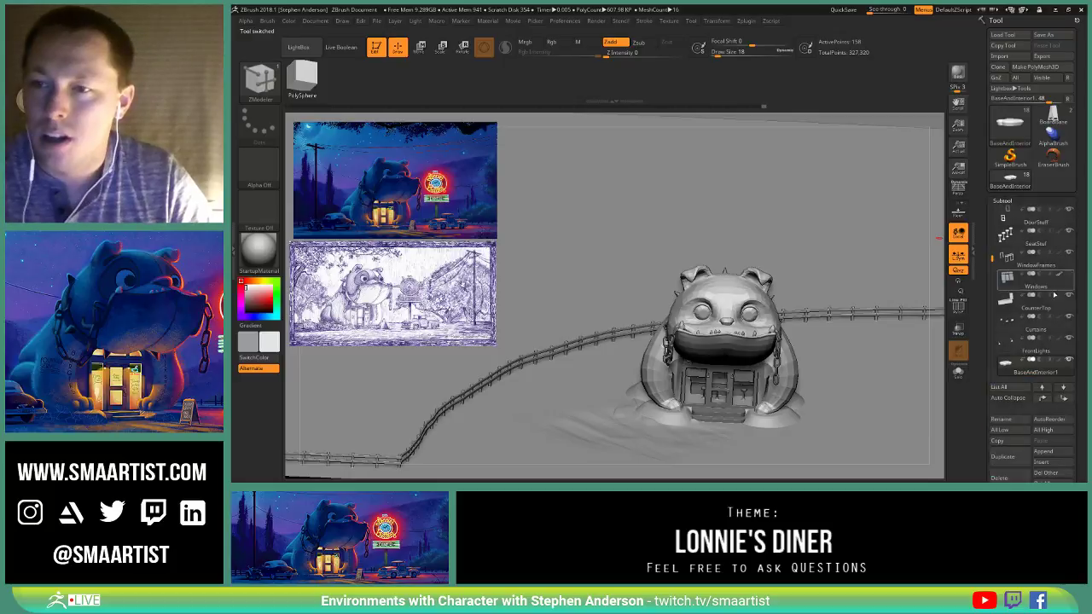
left_click(1052, 453)
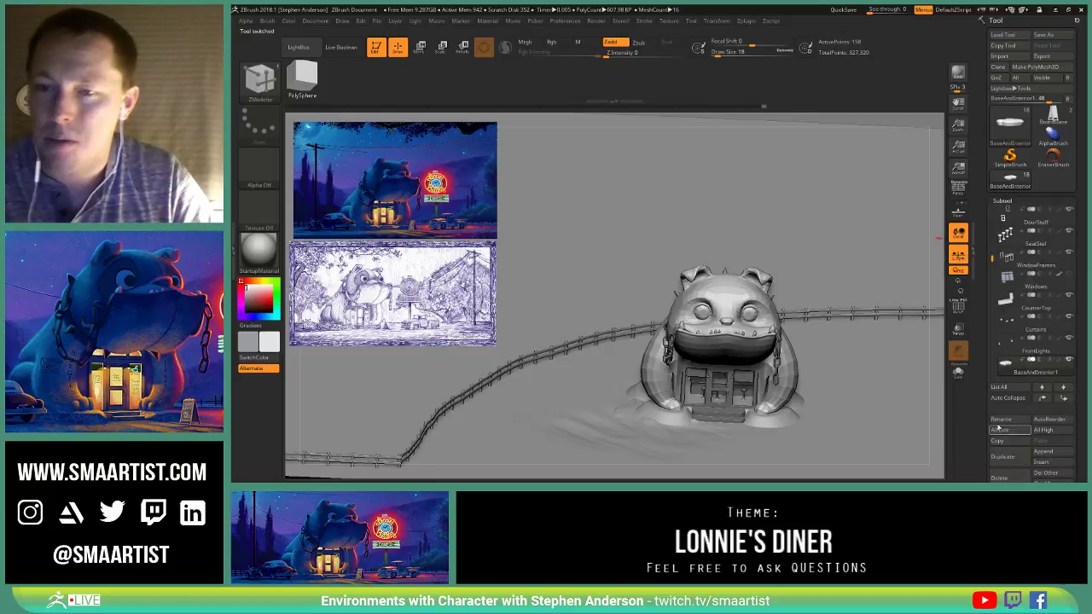
left_click(1048, 453)
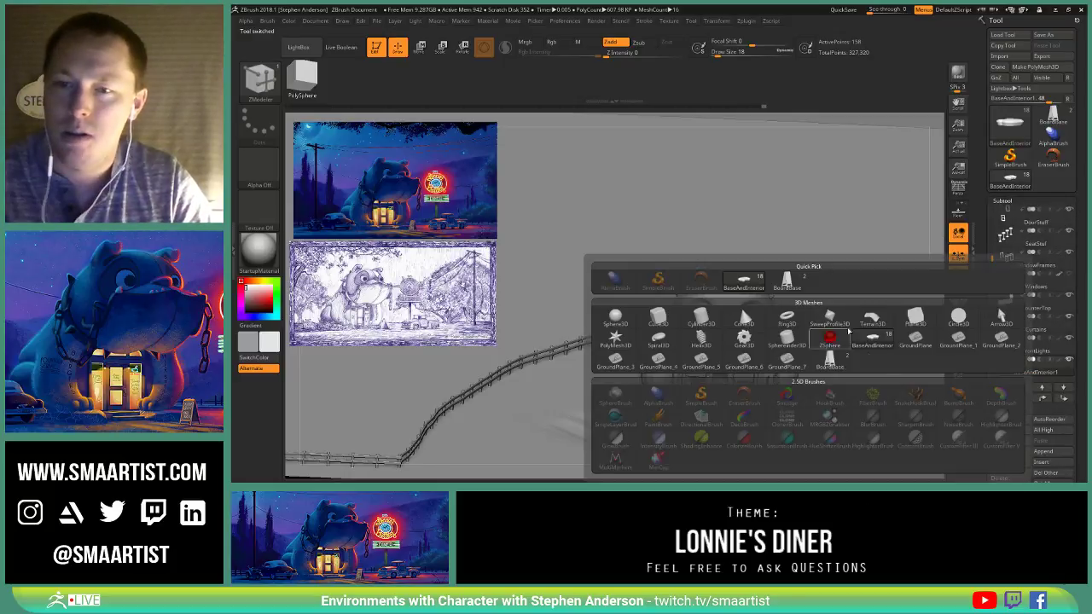
left_click(795, 282)
right_click_drag(793, 287, 779, 318)
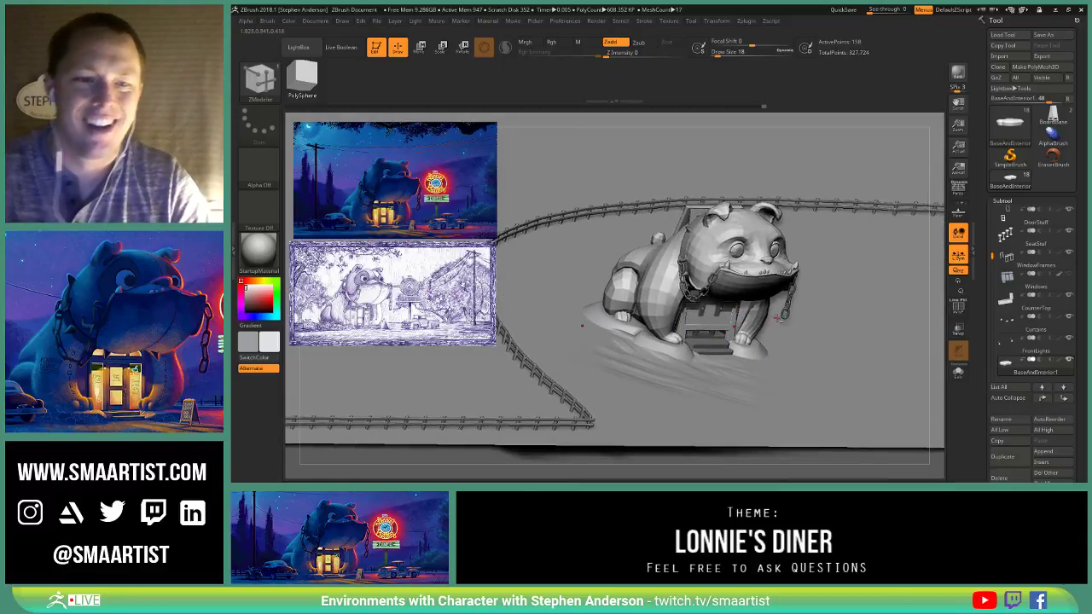
Step: Enter Move mode and make the appended BoardBase1 at the end of the subtool list the active subtool
key("w")
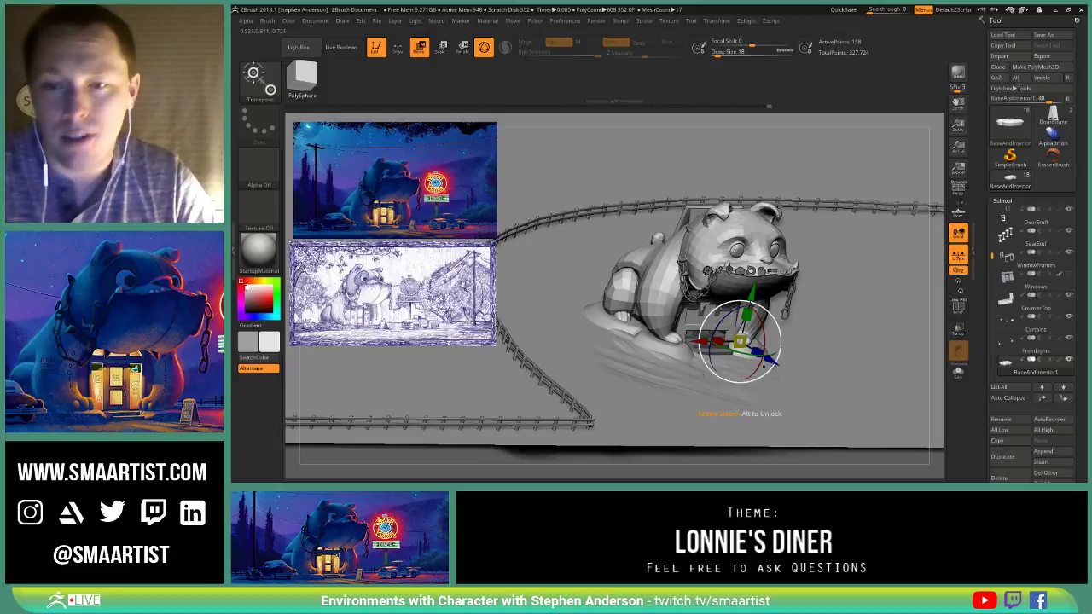
left_click_drag(771, 361, 807, 388)
key("ctrl+z")
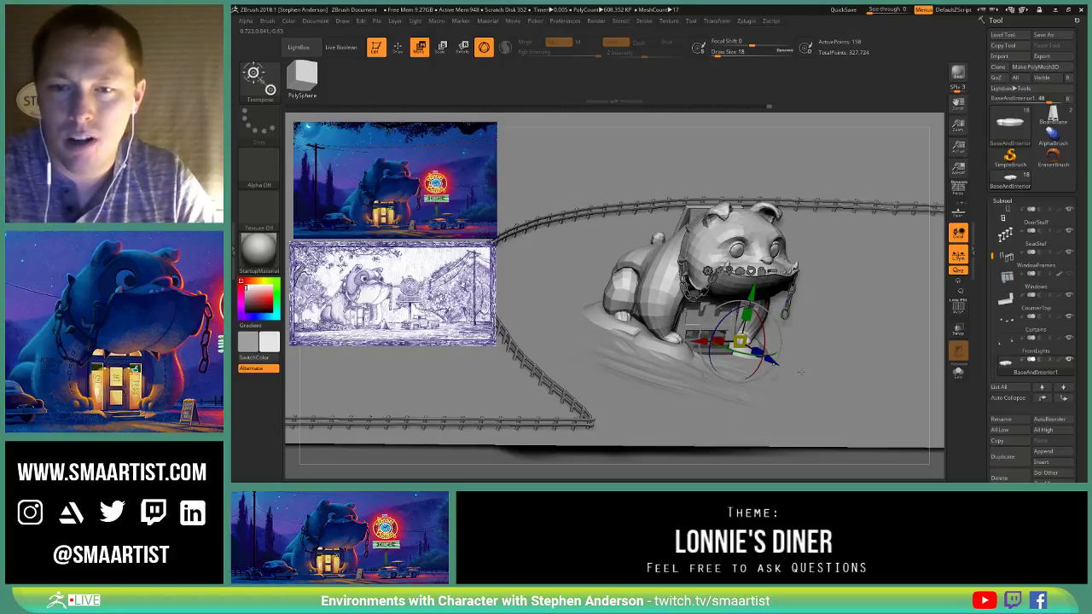
scroll(1009, 325, "down", 4)
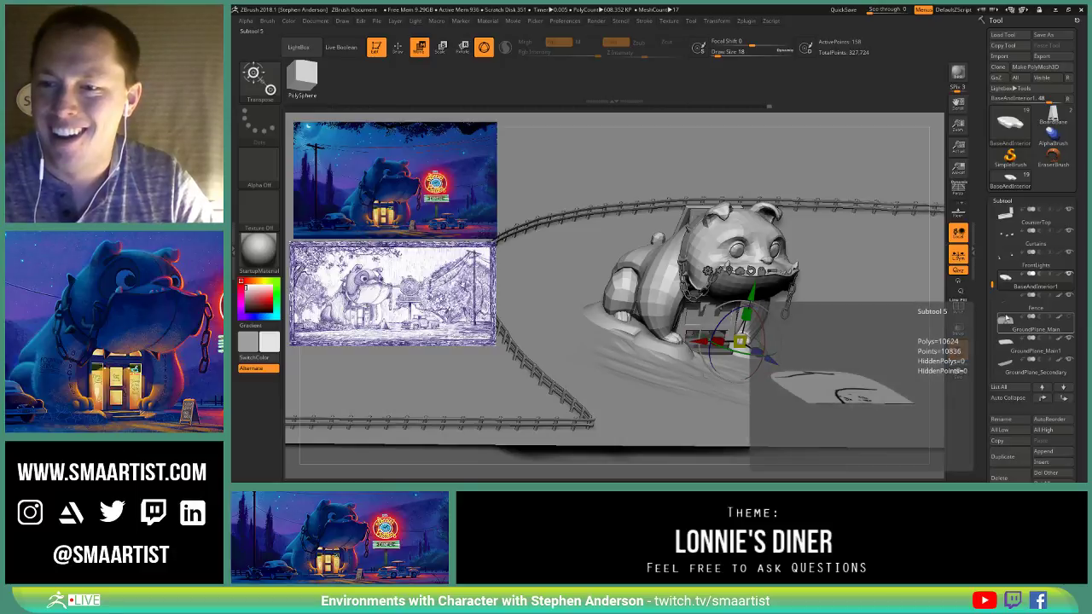
left_click_drag(992, 284, 990, 345)
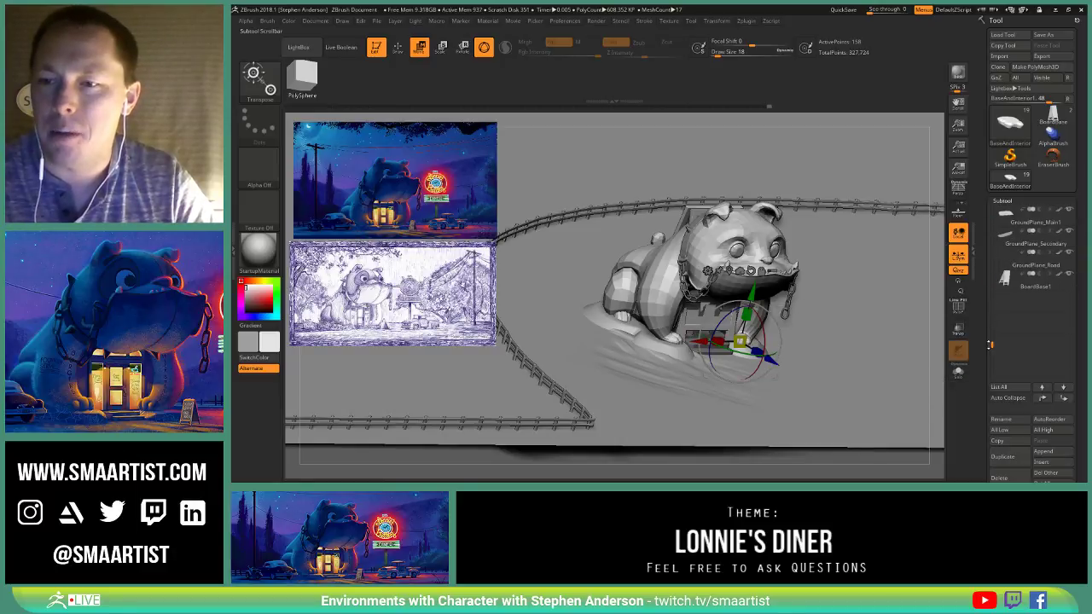
left_click(1028, 281)
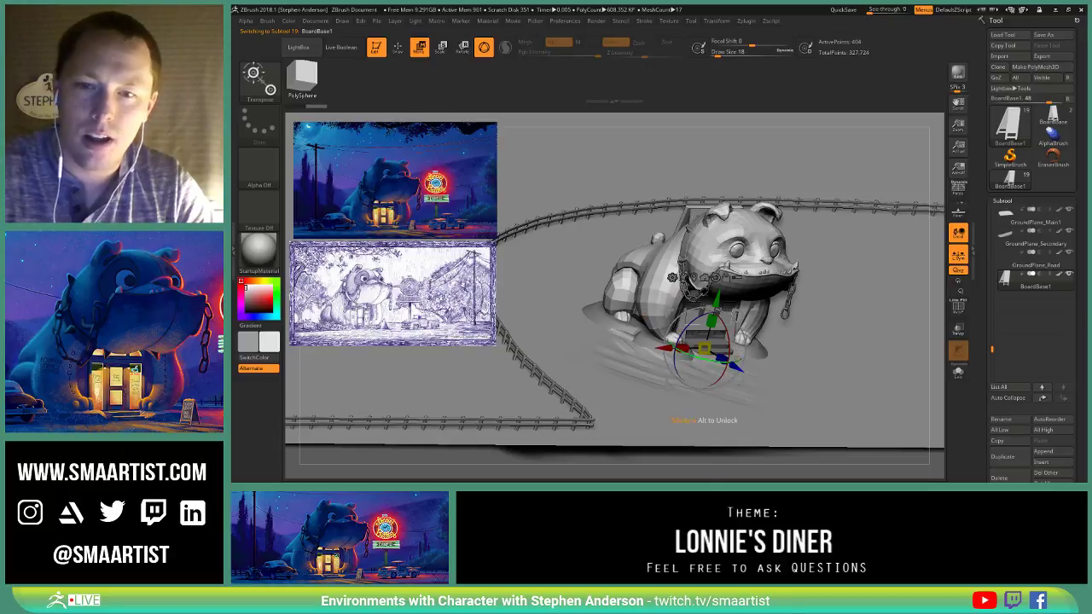
Step: Move the sandwich board forward out of the diner and off to the side in front of the entrance
left_click_drag(737, 367, 841, 371)
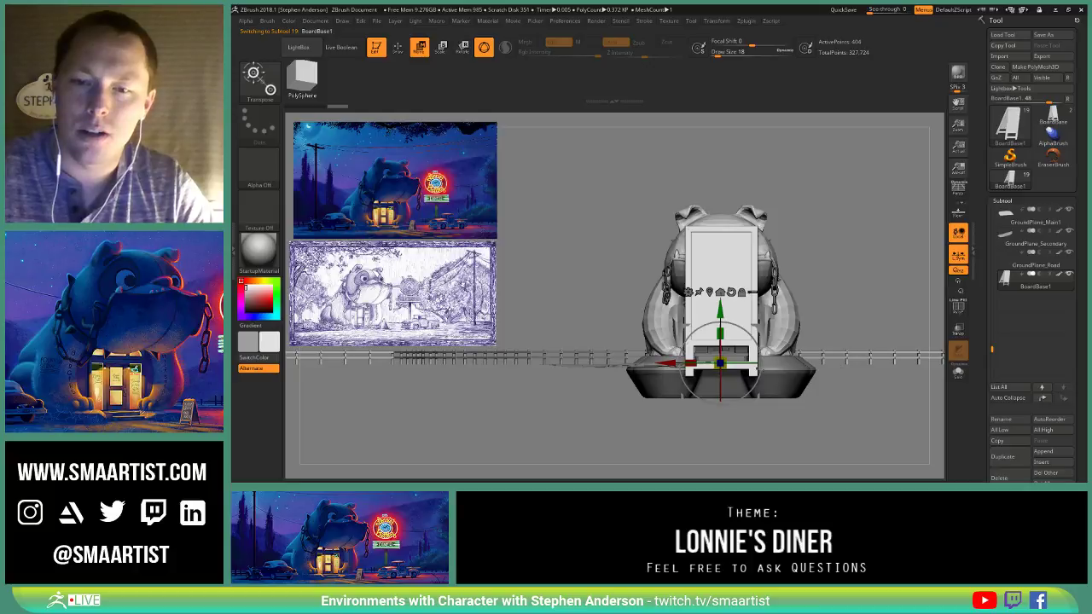
left_click_drag(720, 363, 749, 355)
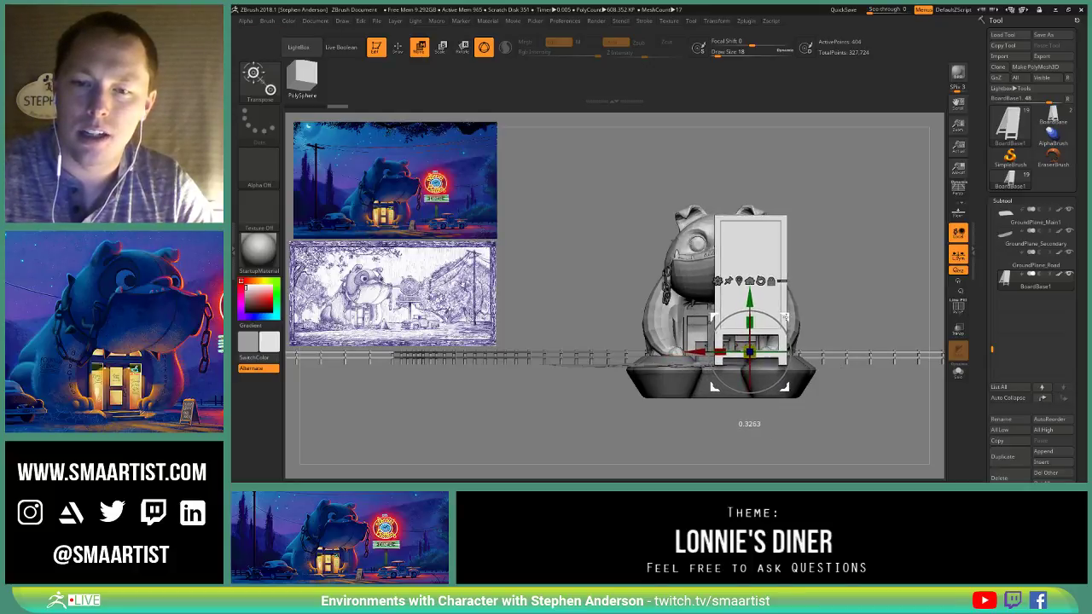
left_click_drag(786, 317, 699, 421)
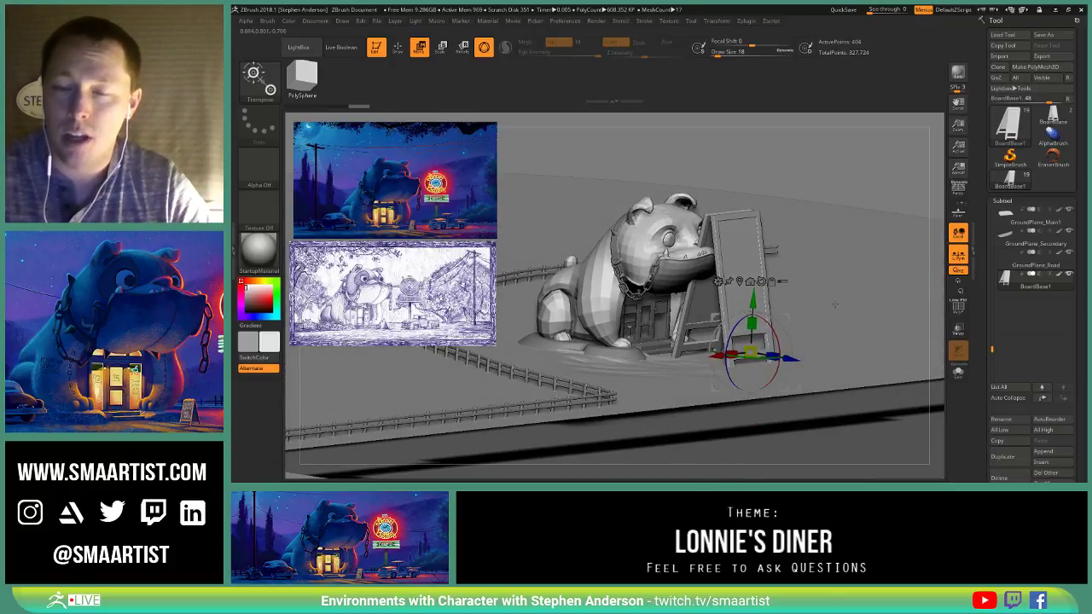
mouse_move(867, 308)
right_mouse_down("shift")
mouse_move(823, 299)
mouse_move(817, 354)
right_mouse_up("shift")
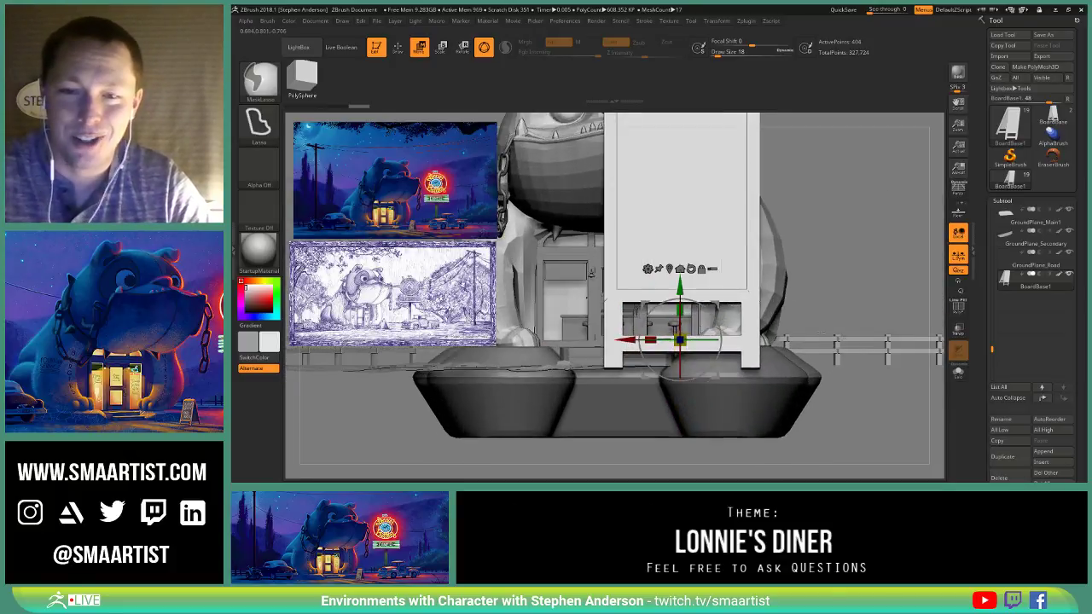
Step: Scale the sandwich board down uniformly until it stands shorter than the diner's doorway
left_click_drag(722, 310, 669, 339, "alt")
mouse_move(624, 372)
left_mouse_down()
mouse_move(610, 375)
mouse_move(625, 372)
left_mouse_up()
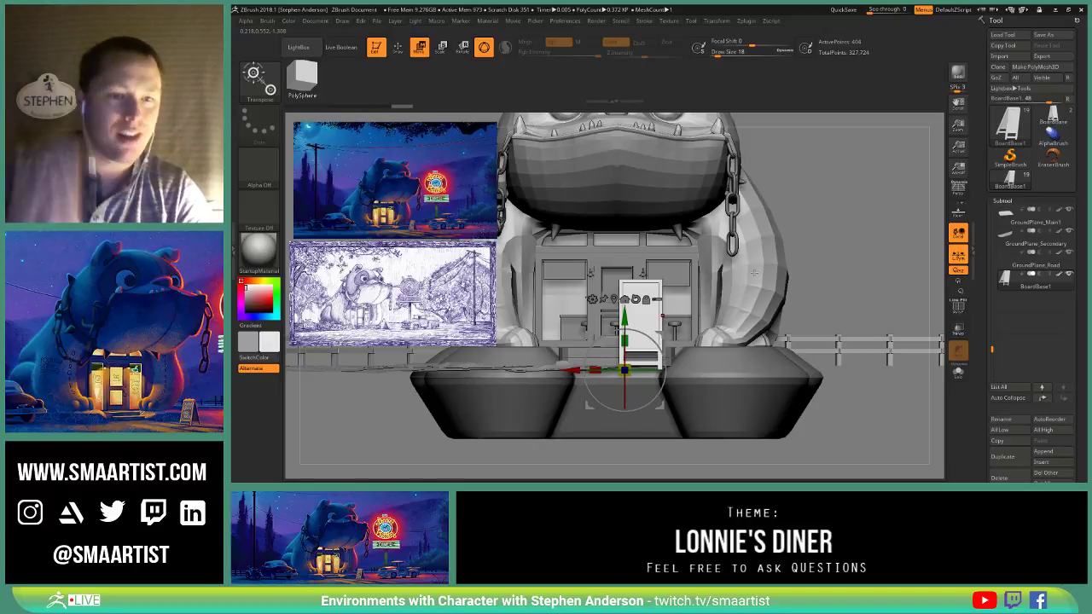
right_click_drag(753, 271, 817, 248)
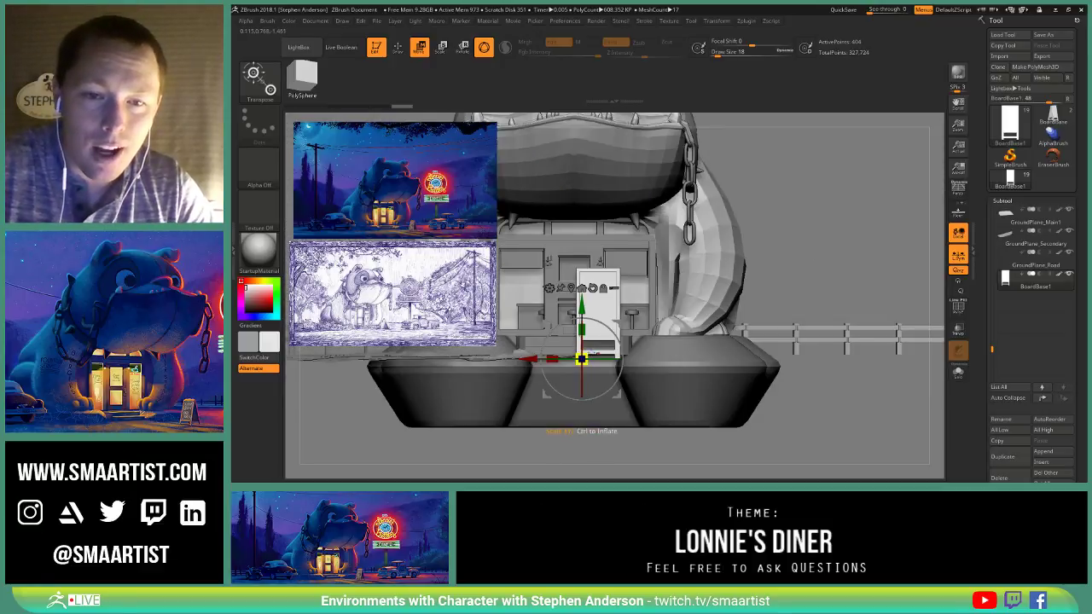
left_click_drag(581, 358, 576, 359)
left_click_drag(785, 215, 793, 271)
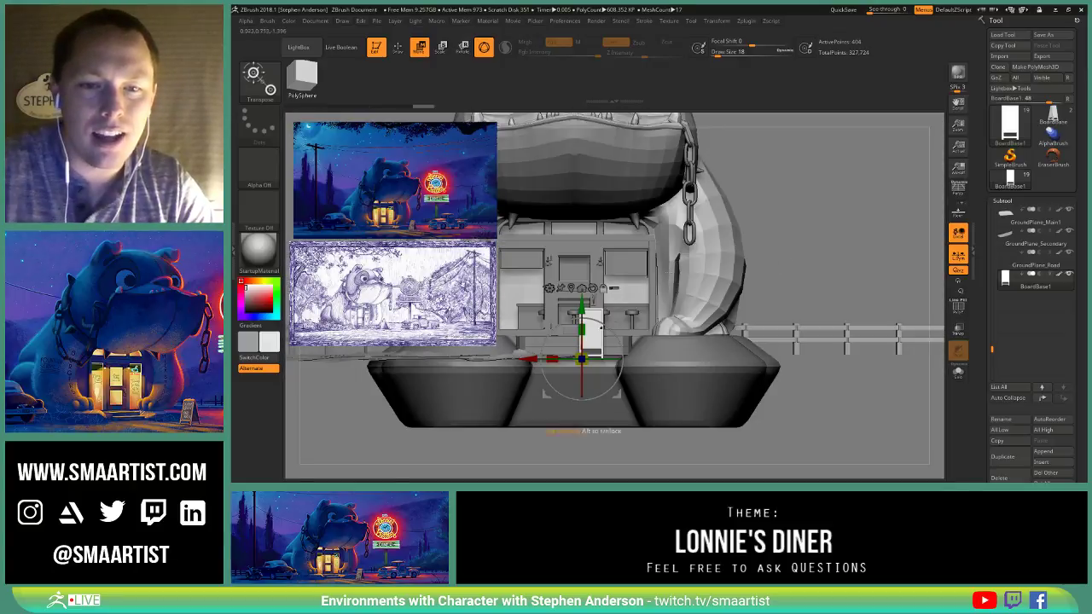
Step: Place the board on the ground beside the bulldog's front paw, angle it about the vertical axis, and return to Draw mode
left_click_drag(552, 358, 651, 358)
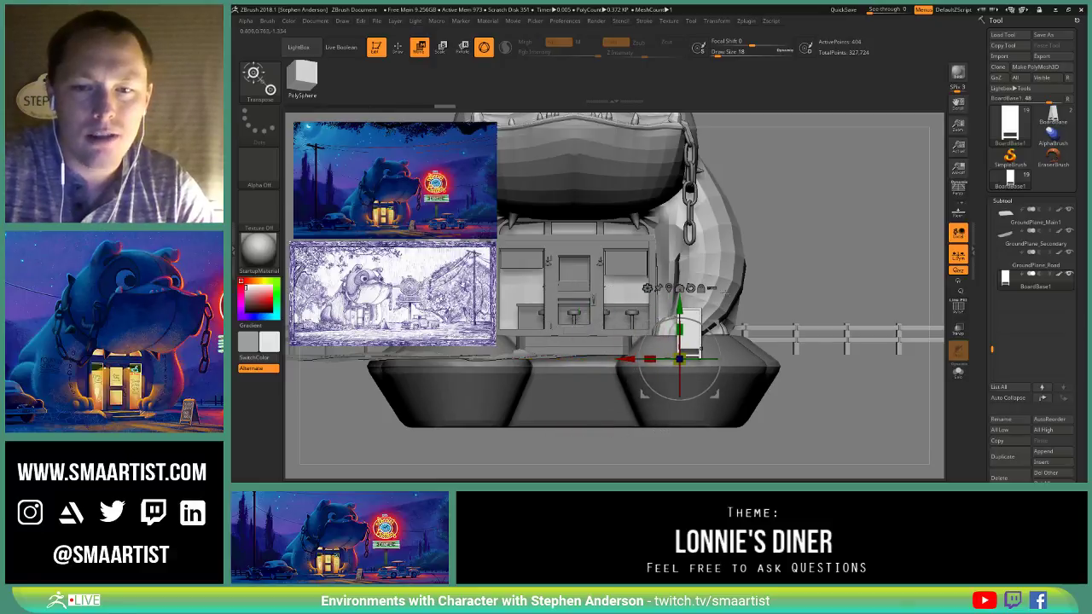
left_click_drag(725, 292, 758, 337)
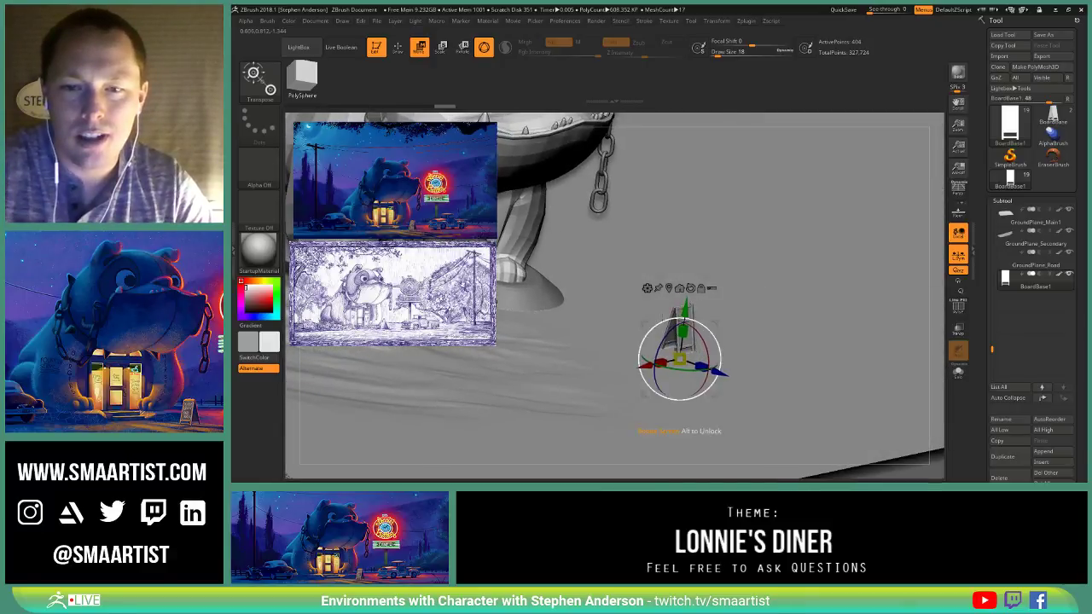
left_click_drag(685, 309, 707, 286)
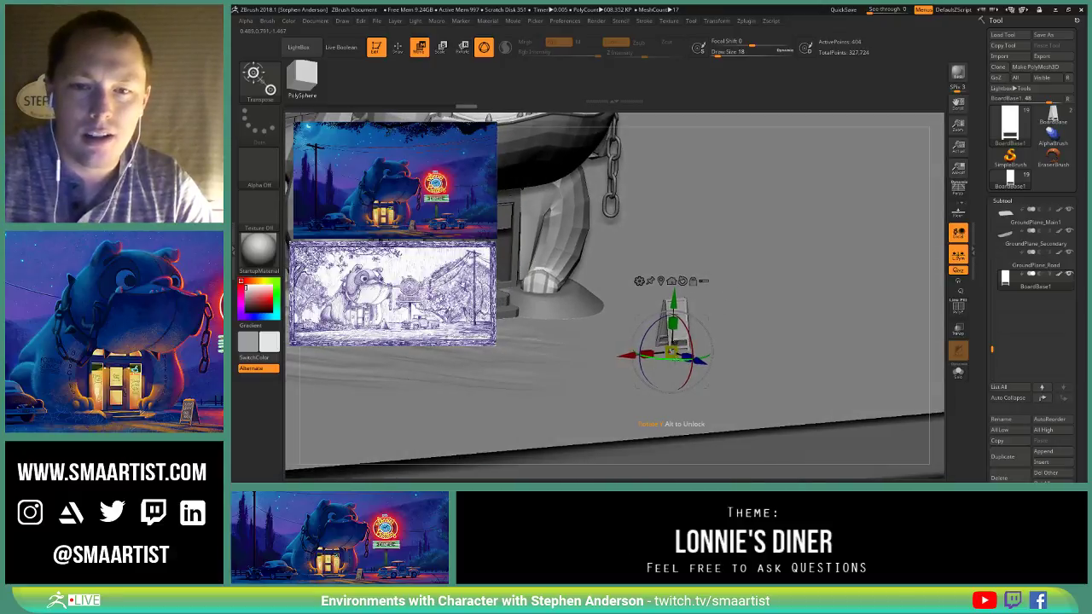
left_click_drag(683, 375, 635, 356)
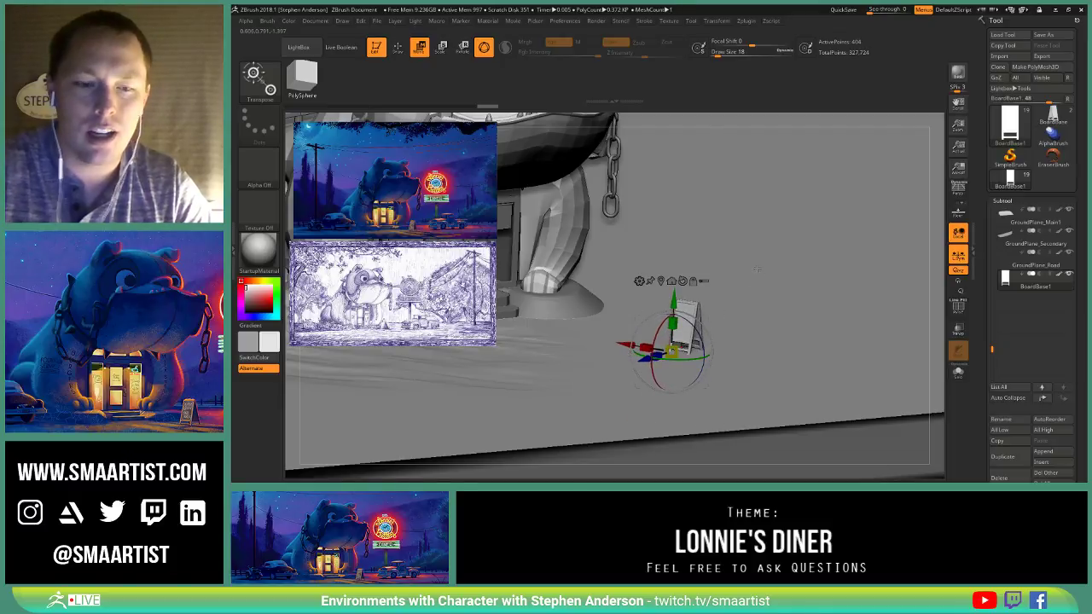
key("q")
mouse_move(770, 307)
right_mouse_down("ctrl")
mouse_move(760, 259)
mouse_move(732, 257)
mouse_move(775, 295)
mouse_move(754, 295)
mouse_move(785, 295)
mouse_move(774, 295)
mouse_move(800, 310)
right_mouse_up("ctrl")
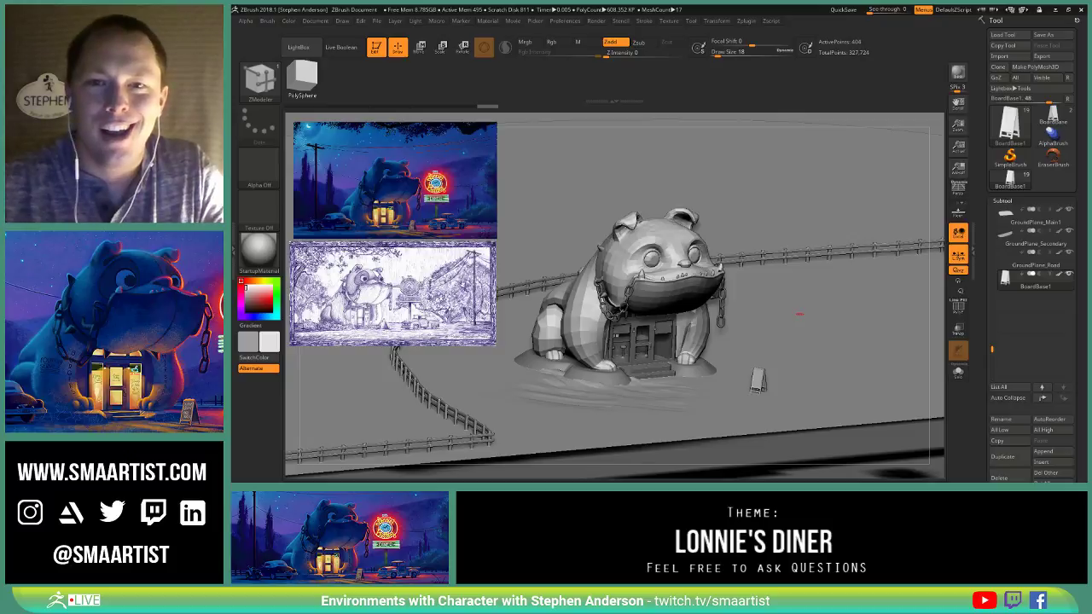
Step: Switch to Maya with the Lonnie's Bulldog Diner sign scene and select all parts of the pole sign
key("alt+Tab")
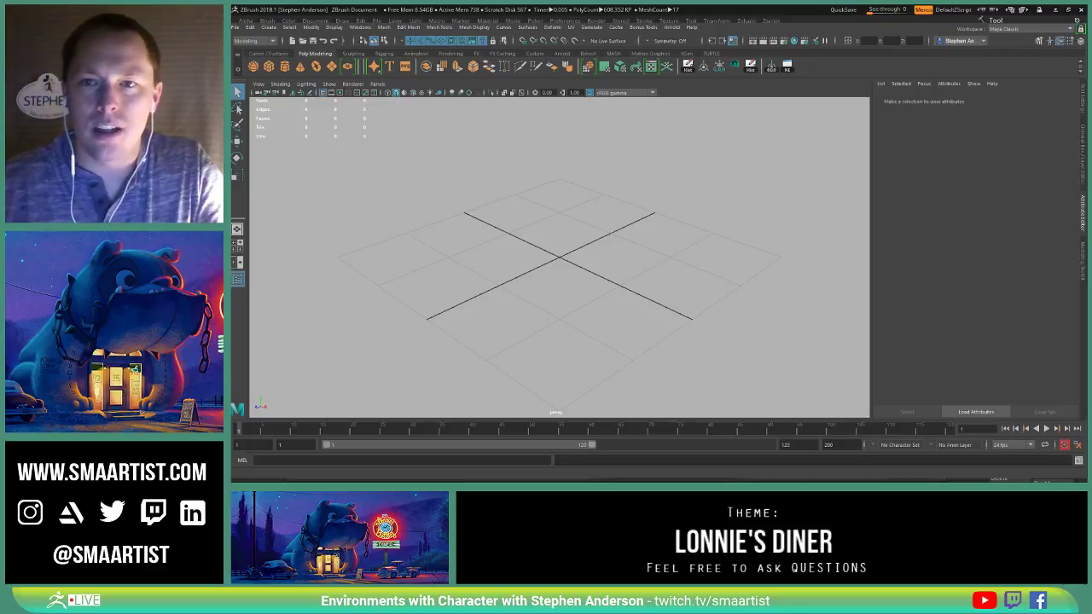
key("alt+Tab")
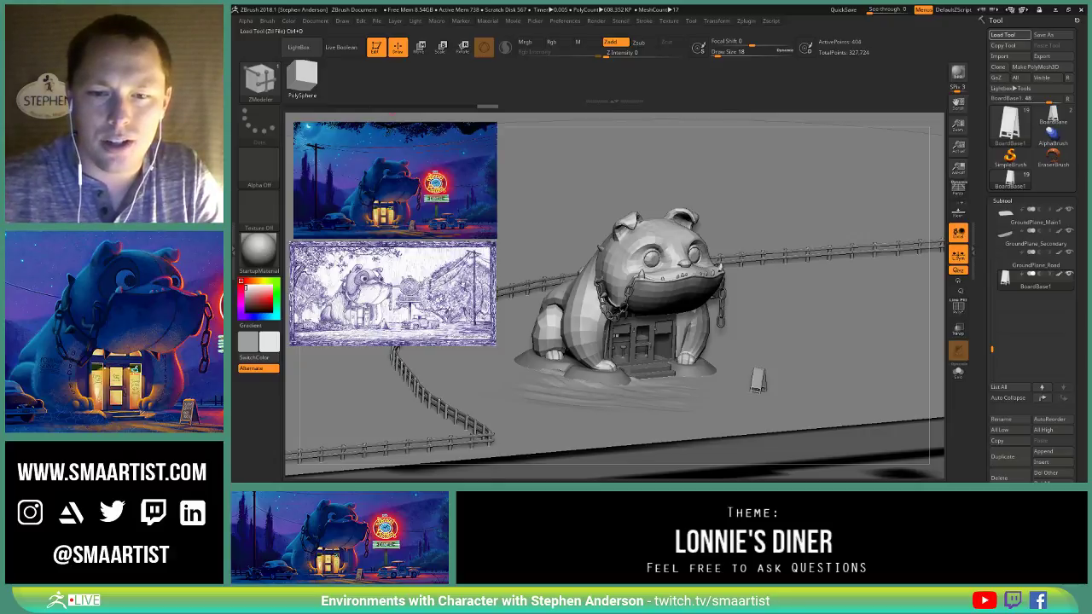
key("alt+Tab")
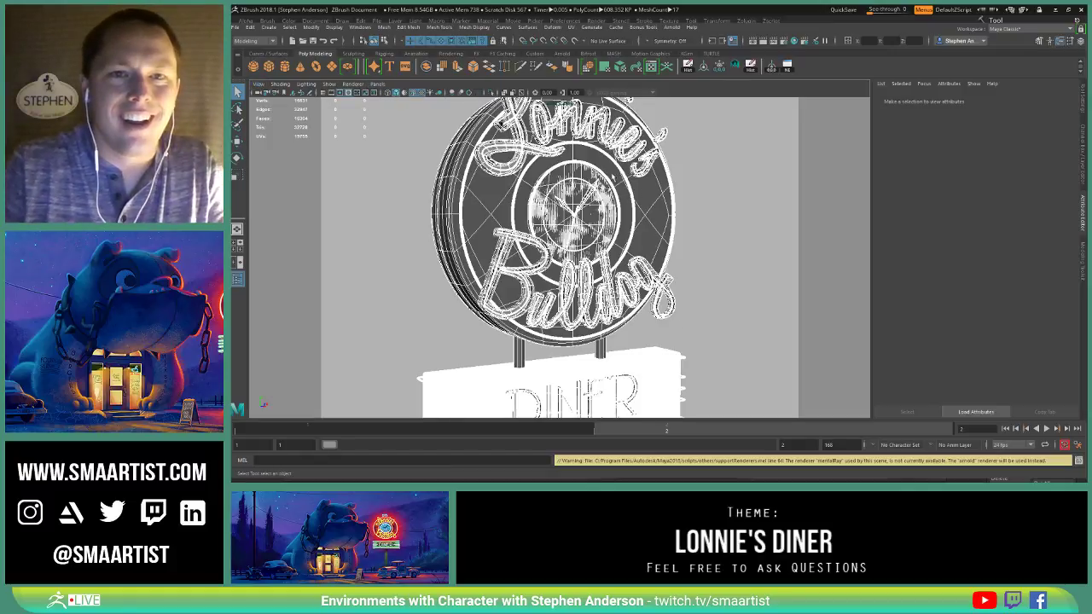
scroll(688, 224, "down", 5)
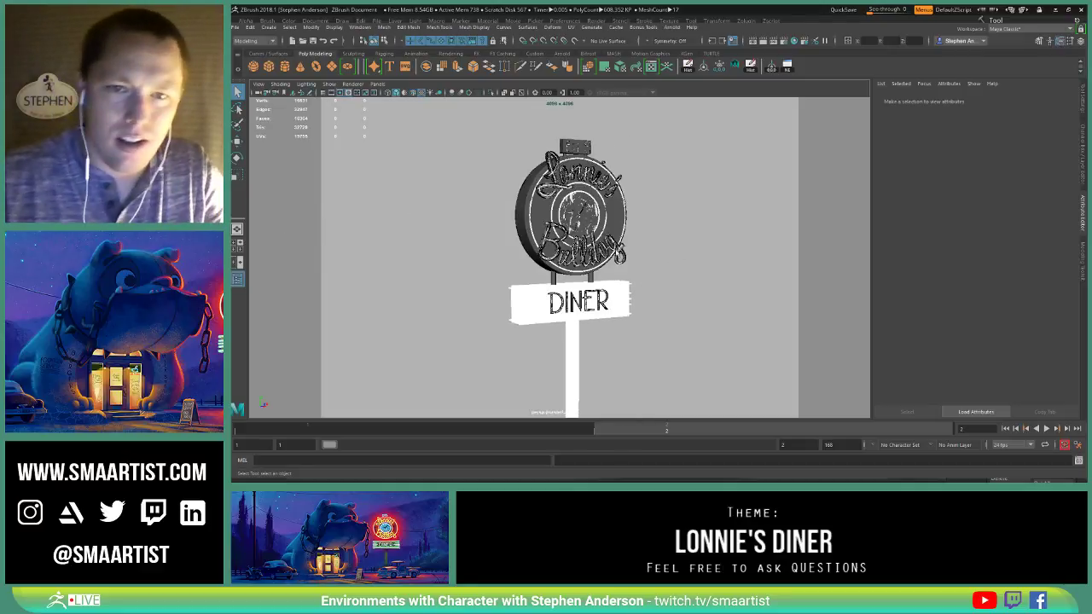
left_click_drag(643, 271, 482, 139, "alt")
left_click_drag(483, 139, 658, 360)
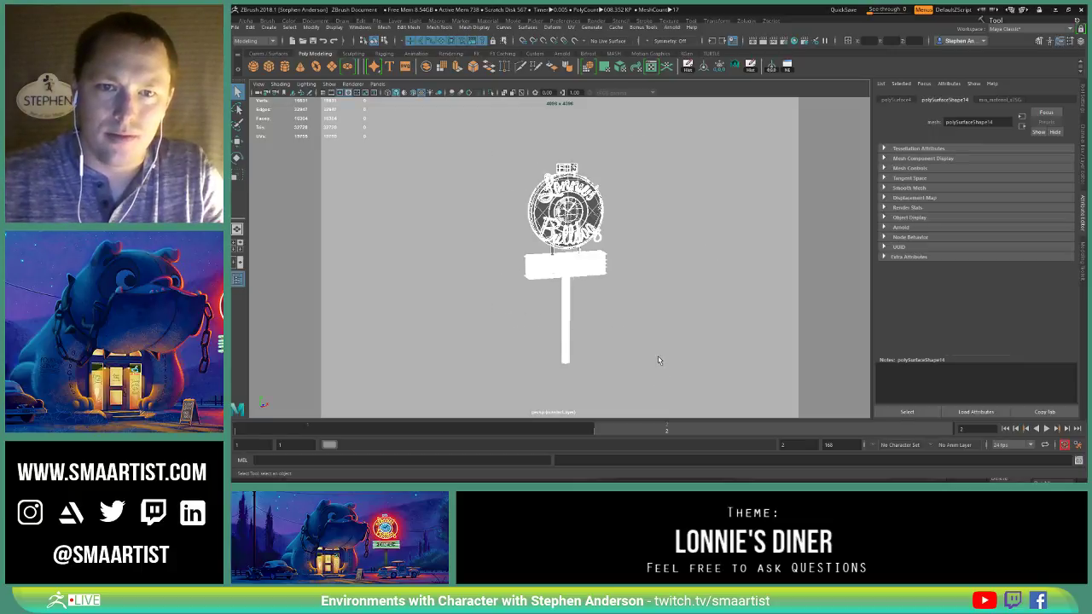
Step: Select the sign's parent group SignFull_01, go to frame 1, and break the animation connection on its Rotate Y
left_click(236, 26)
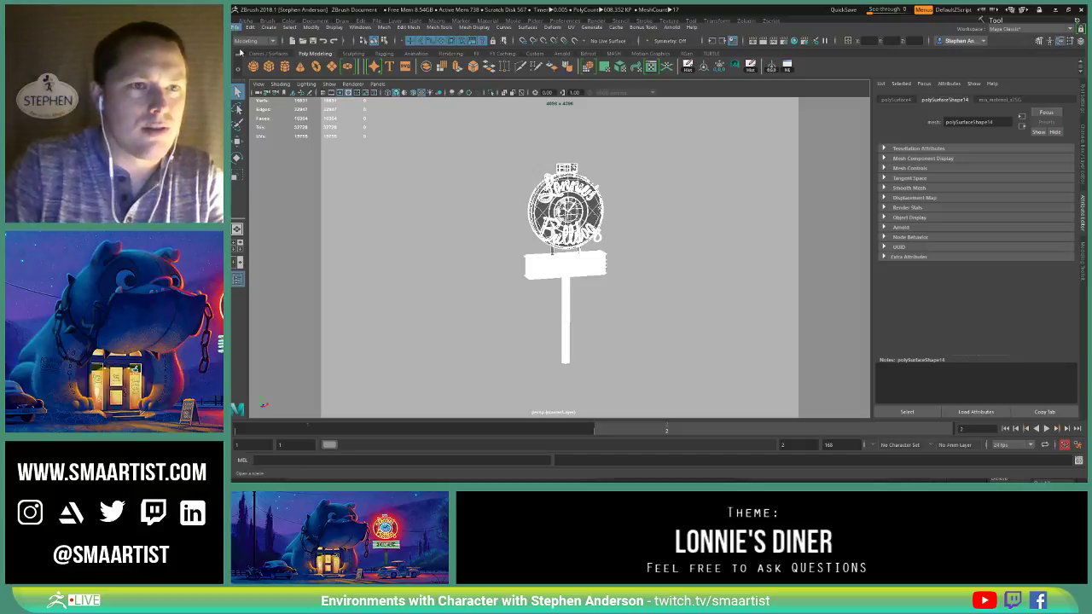
left_click(283, 141)
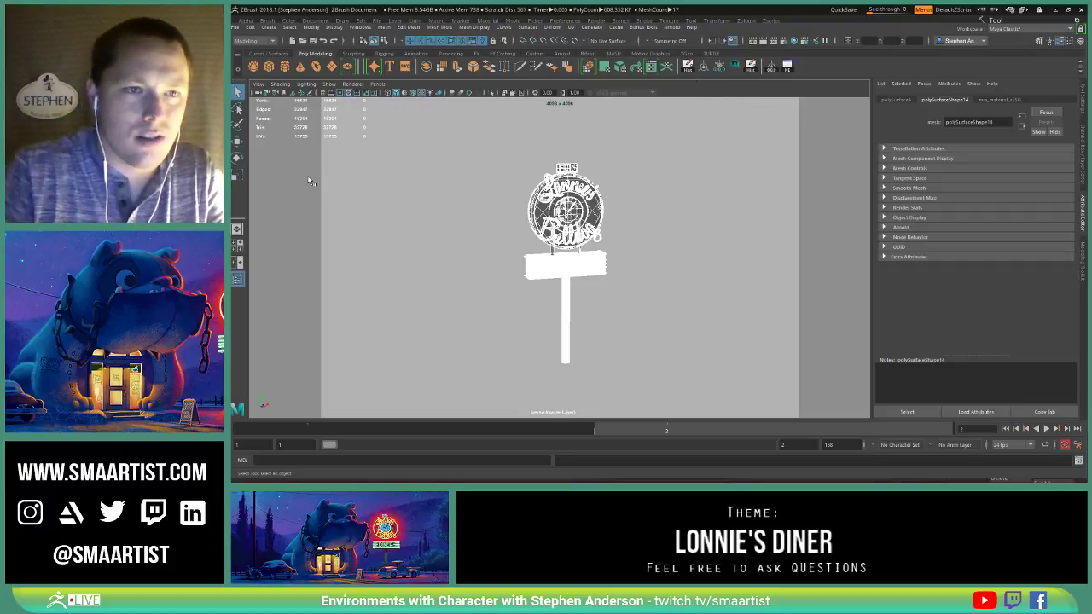
key("Up")
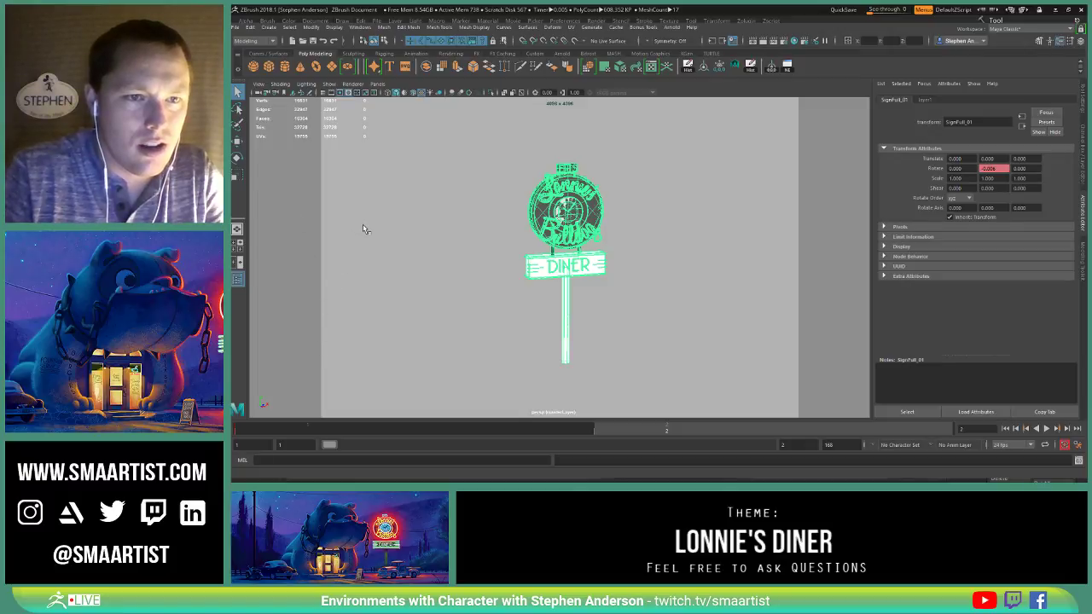
left_click(264, 428)
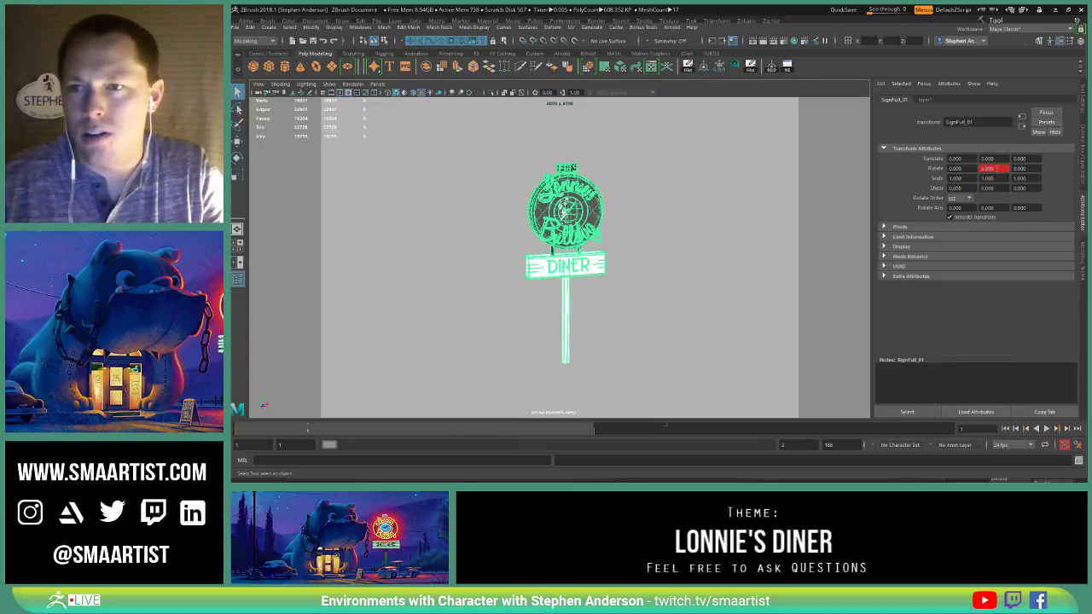
right_click_drag(994, 171, 1026, 203)
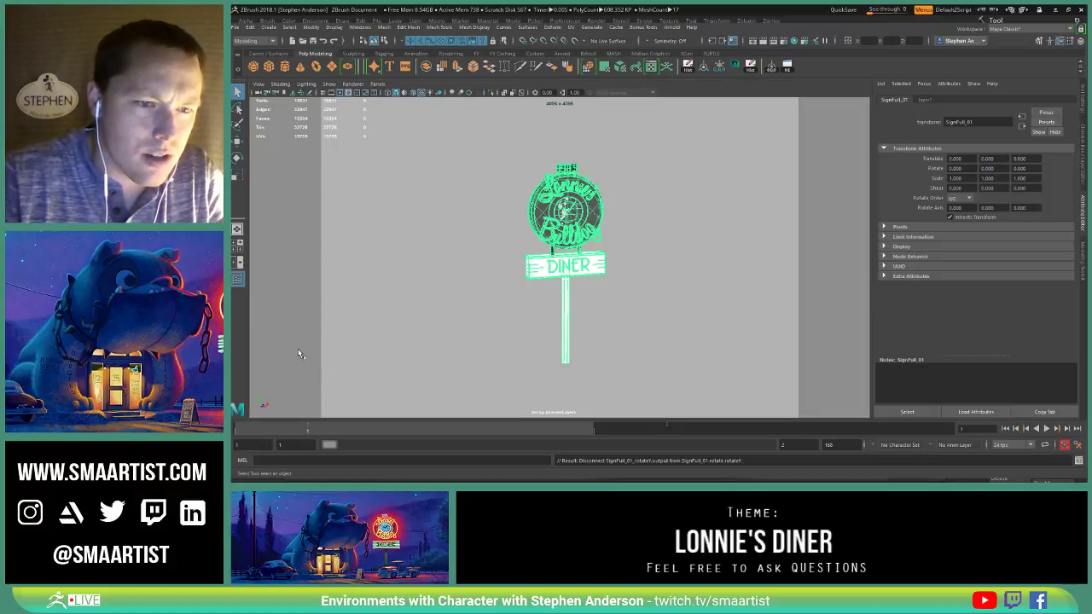
Step: Reselect the whole pole sign, export the selection as LonnieSign.obj, and switch back to ZBrush
left_click(297, 378)
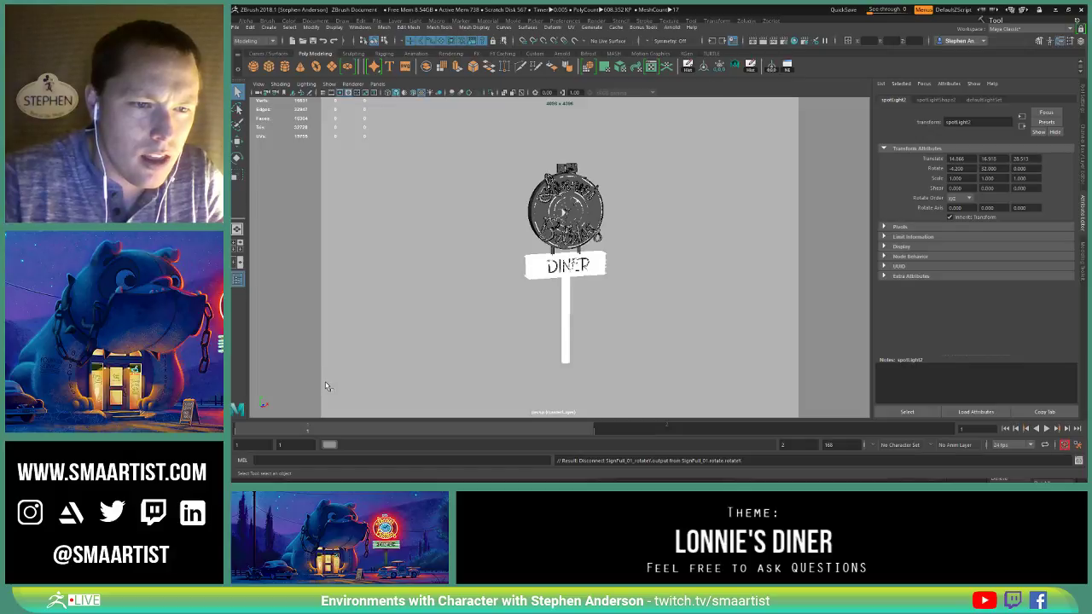
left_click_drag(476, 126, 638, 401)
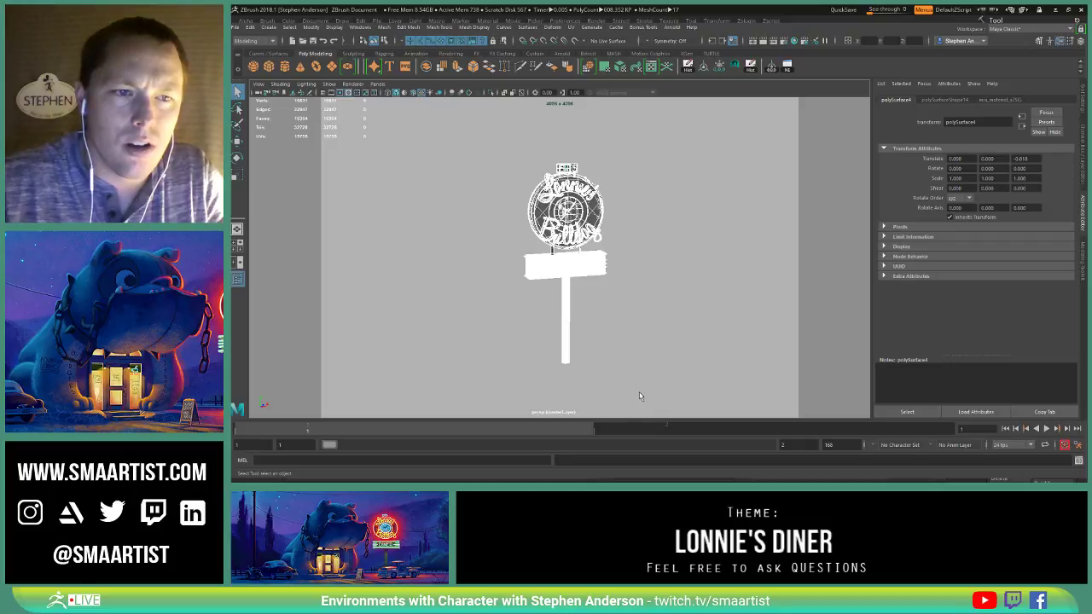
left_click(236, 27)
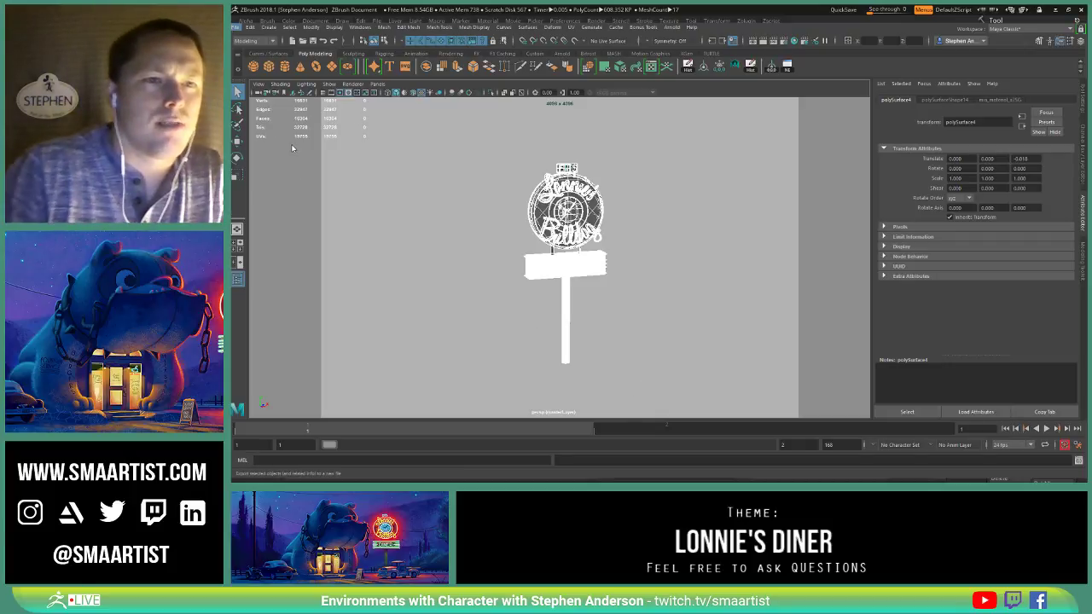
left_click(292, 149)
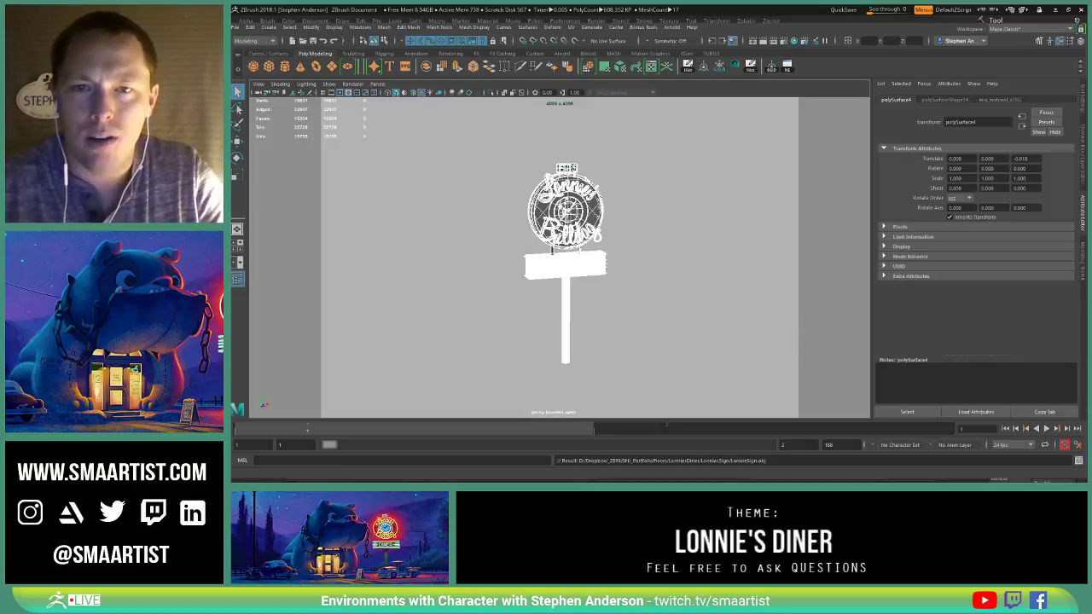
key("alt+Tab")
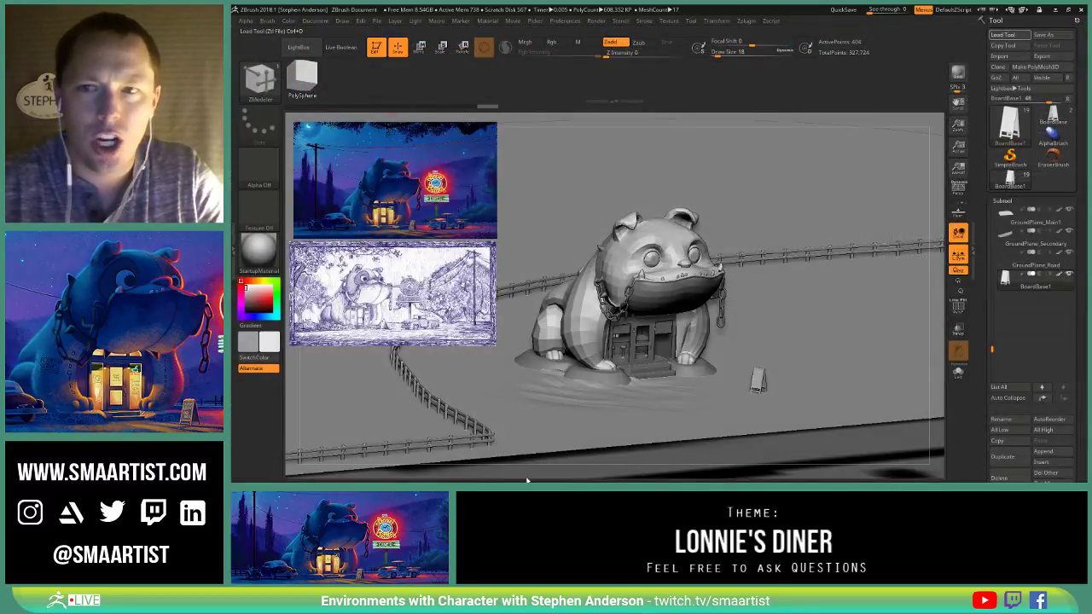